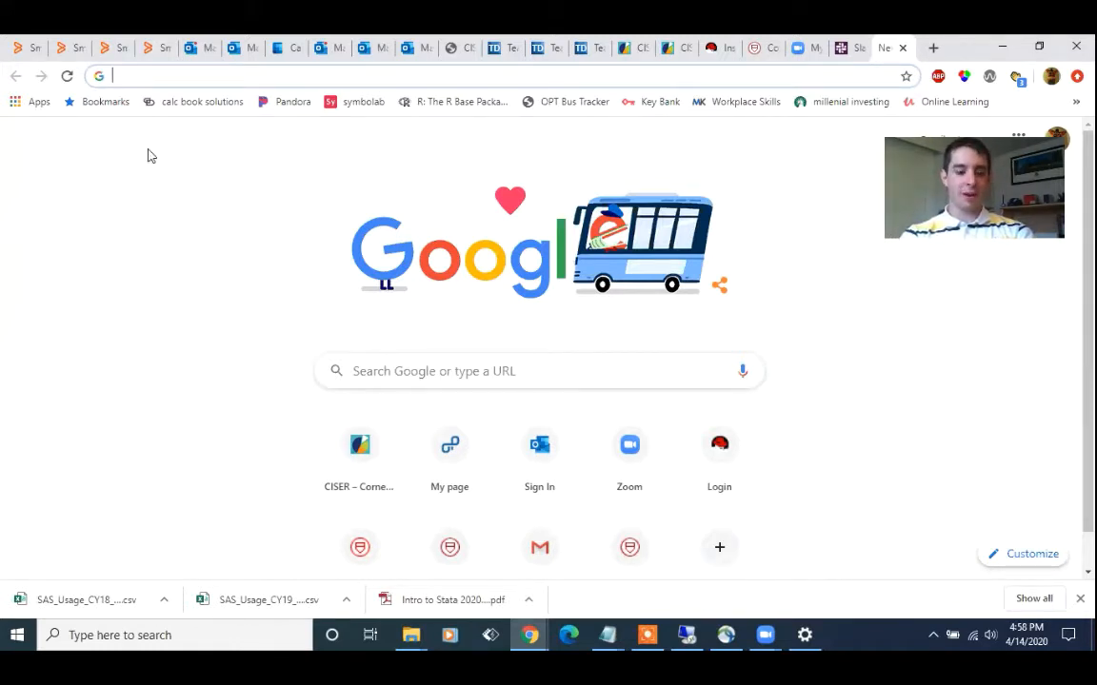
Open the website ciser.cornell.edu
text(ciser)
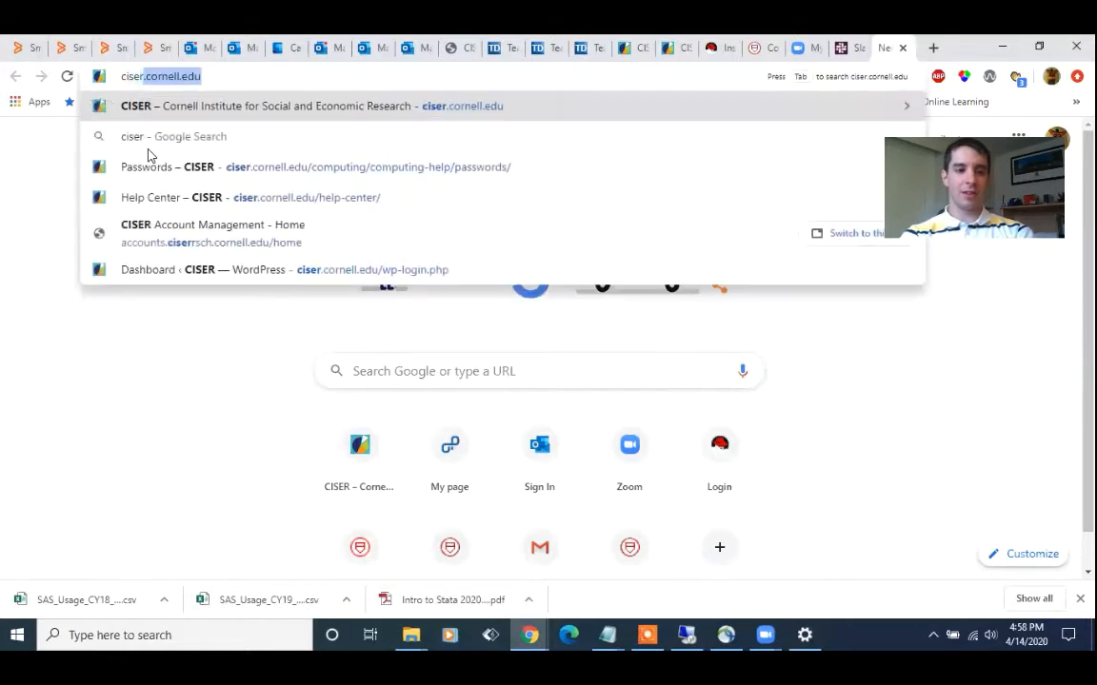
text(.cornell.edu)
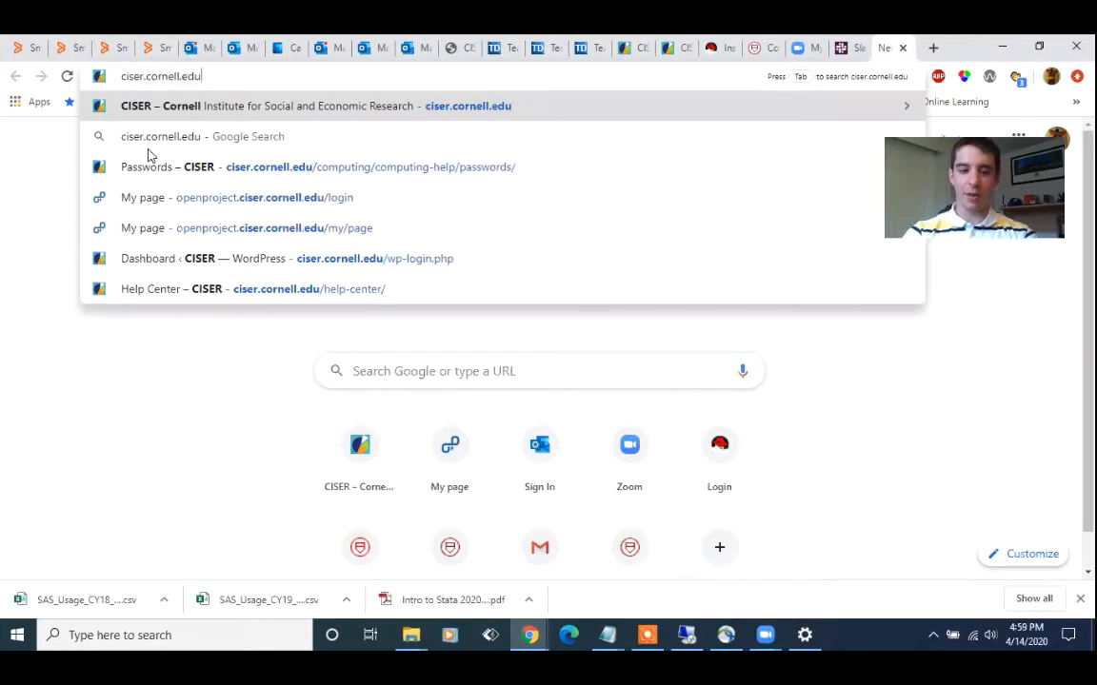
key(Return)
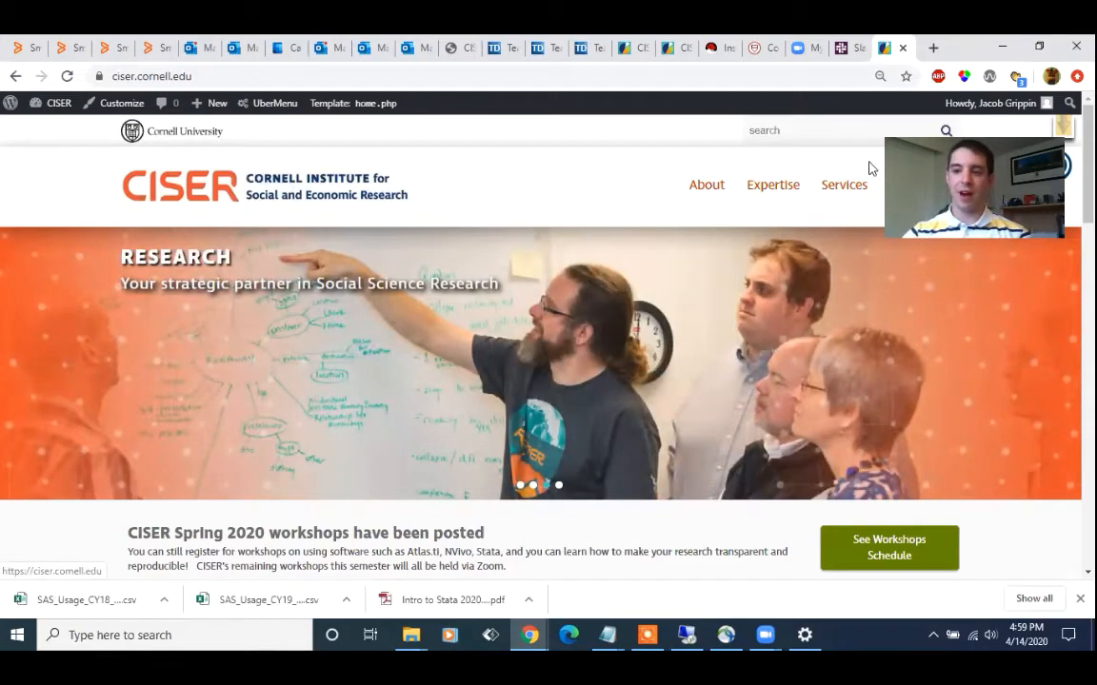
Go to the site's Sitemap and open the Available Software page listed under Computing
scroll(868, 169, down, 15)
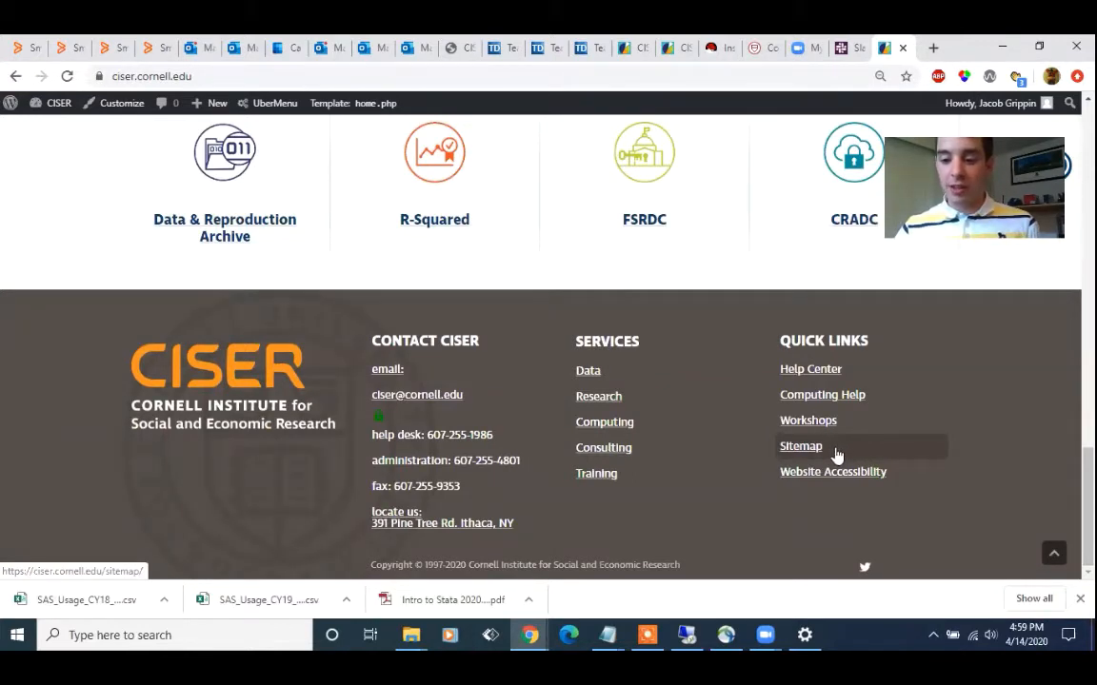
click(835, 455)
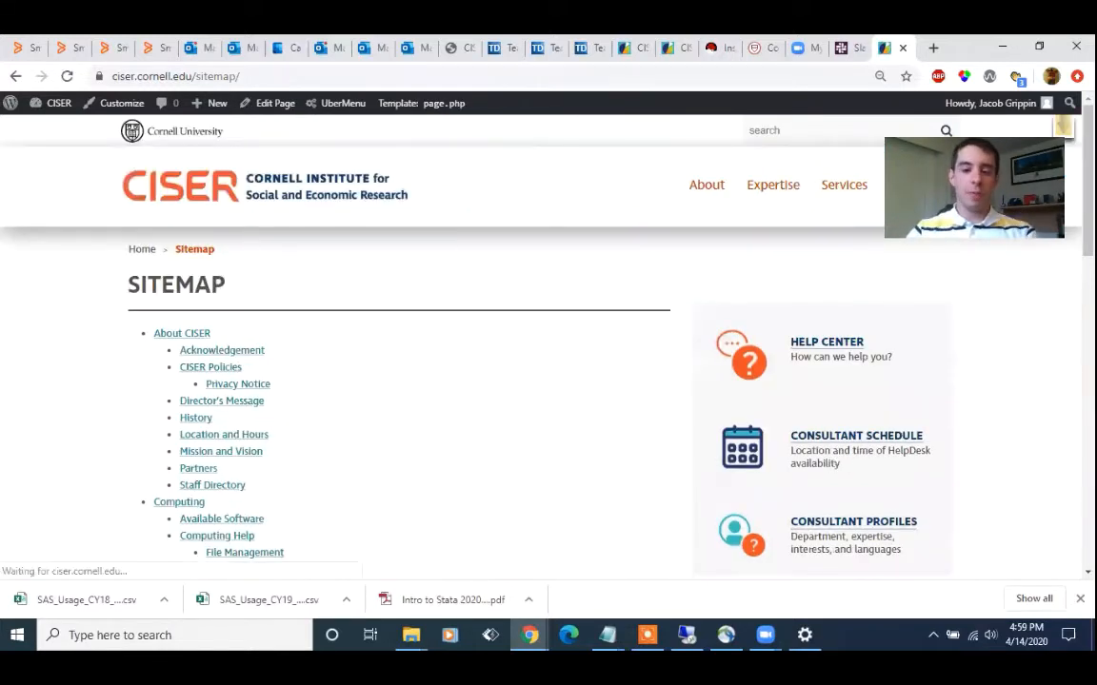
scroll(548, 333, down, 3)
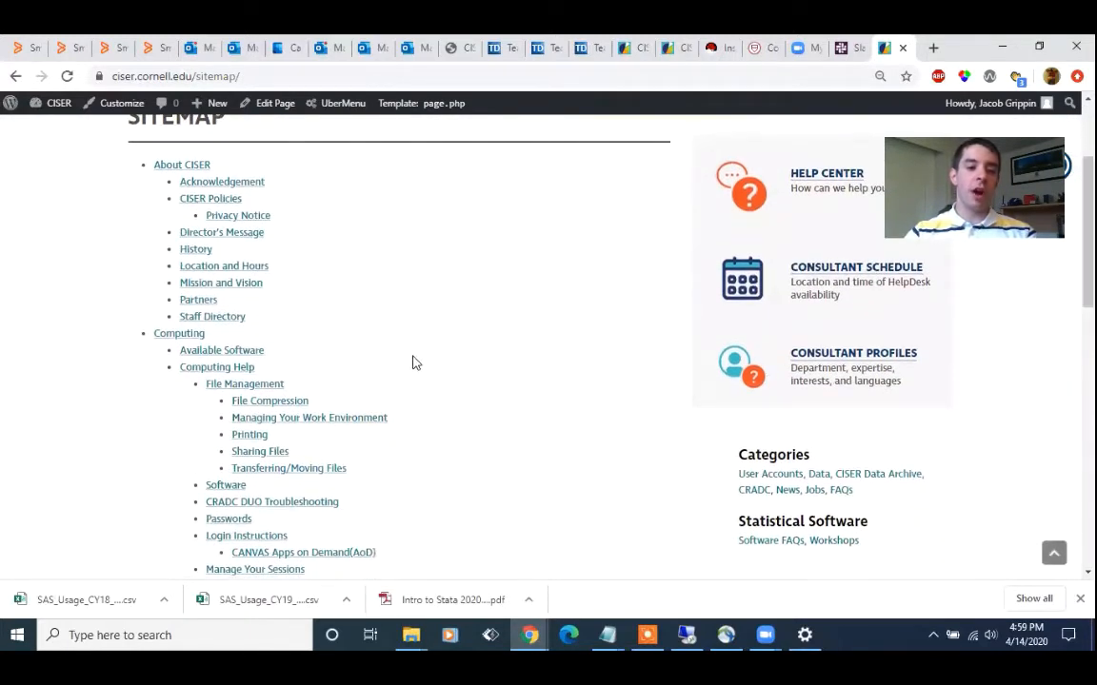
click(195, 353)
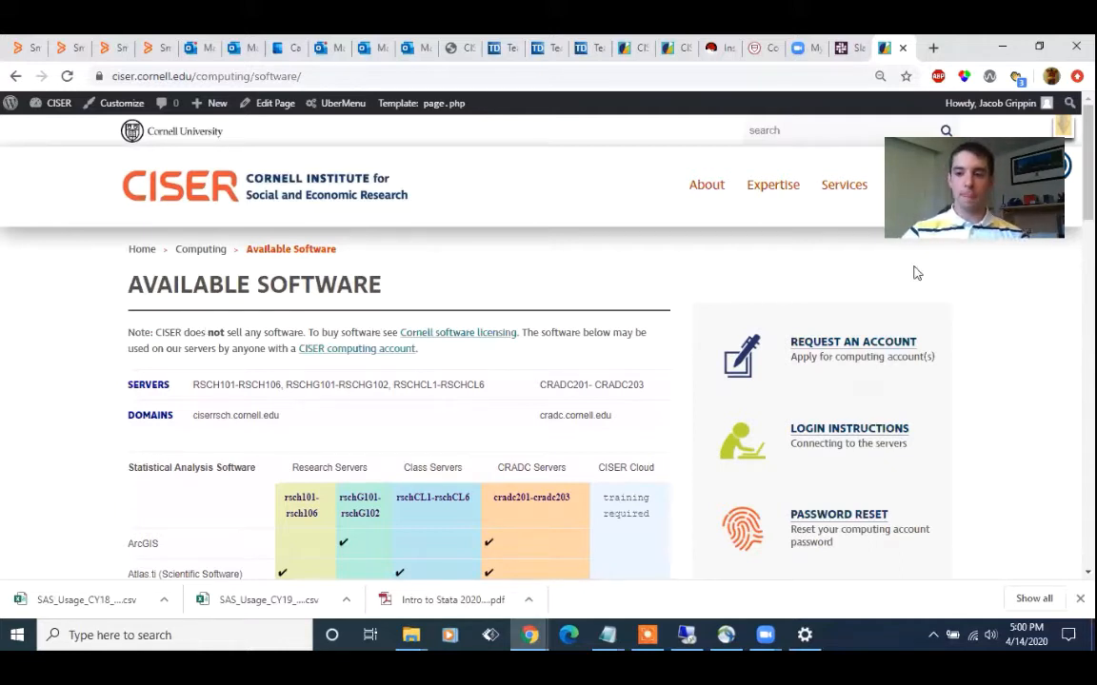
Examine which statistical, data conversion and other software is available on the Research, Class, CRADC and Cloud servers
scroll(988, 260, down, 3)
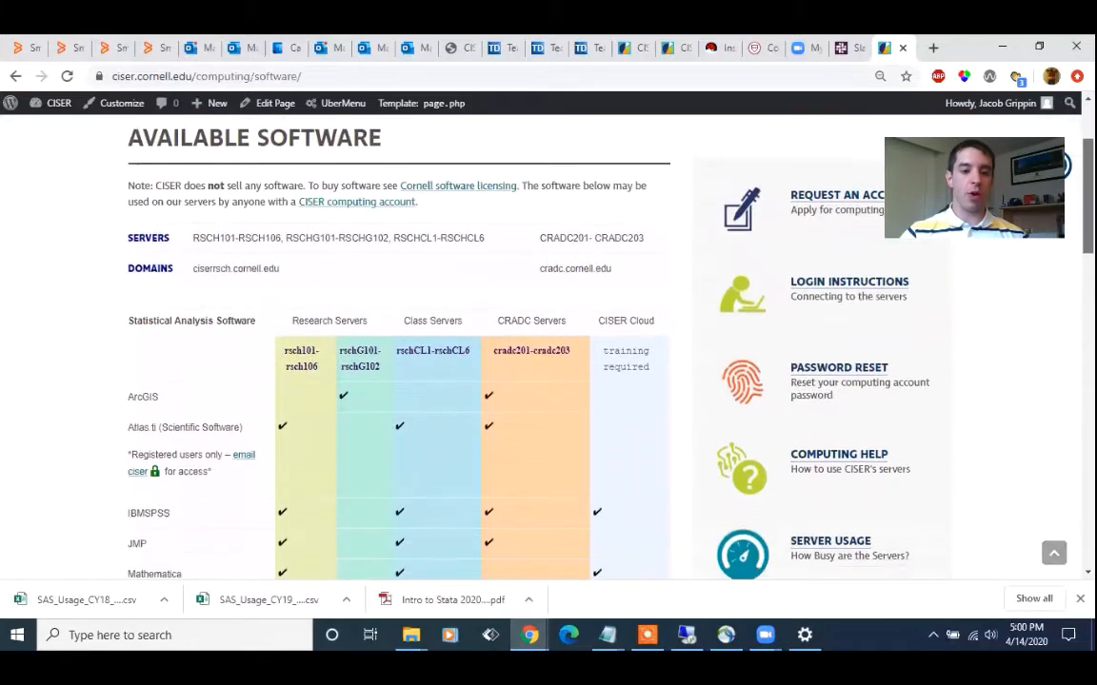
scroll(988, 260, down, 1)
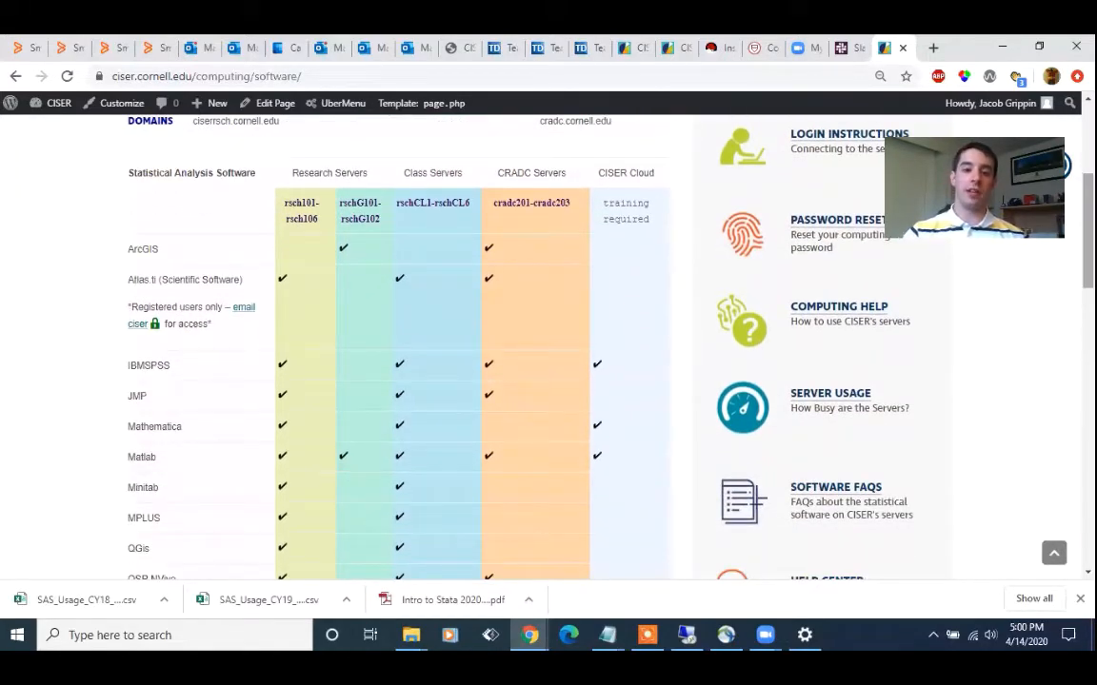
scroll(988, 259, down, 2)
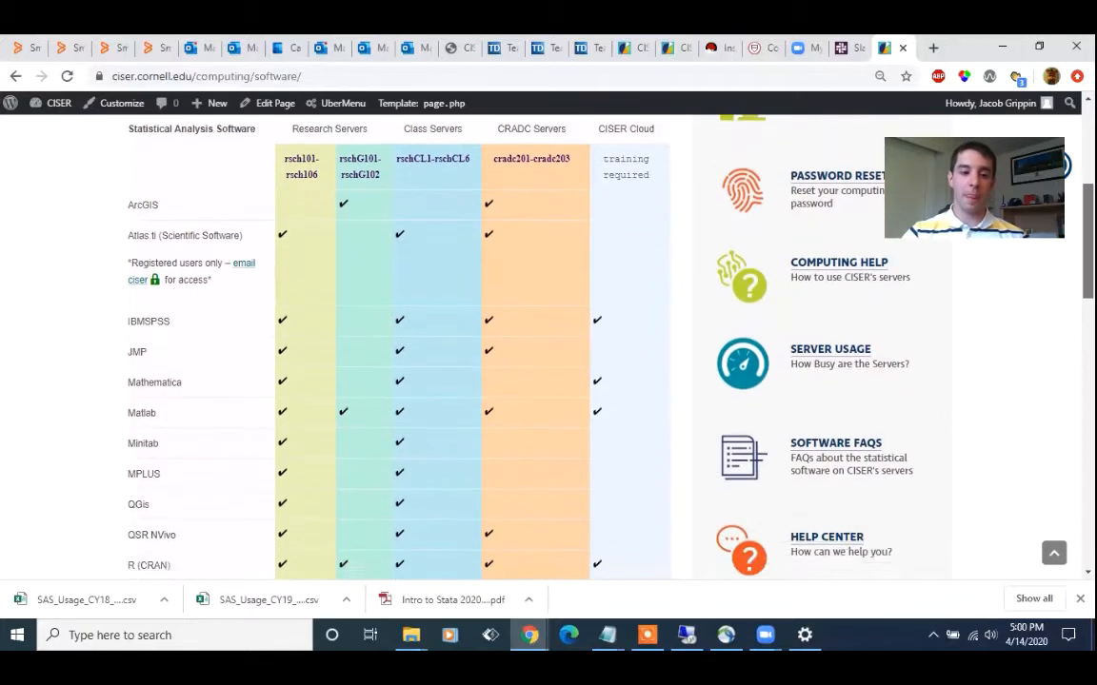
scroll(988, 260, down, 2)
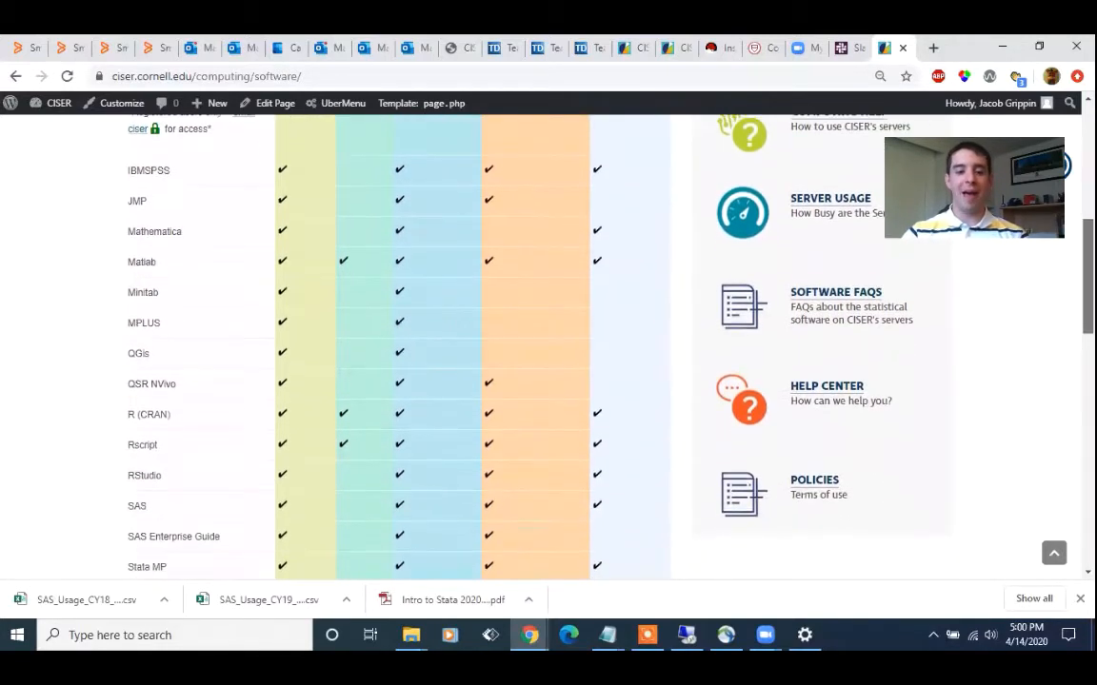
scroll(989, 260, down, 2)
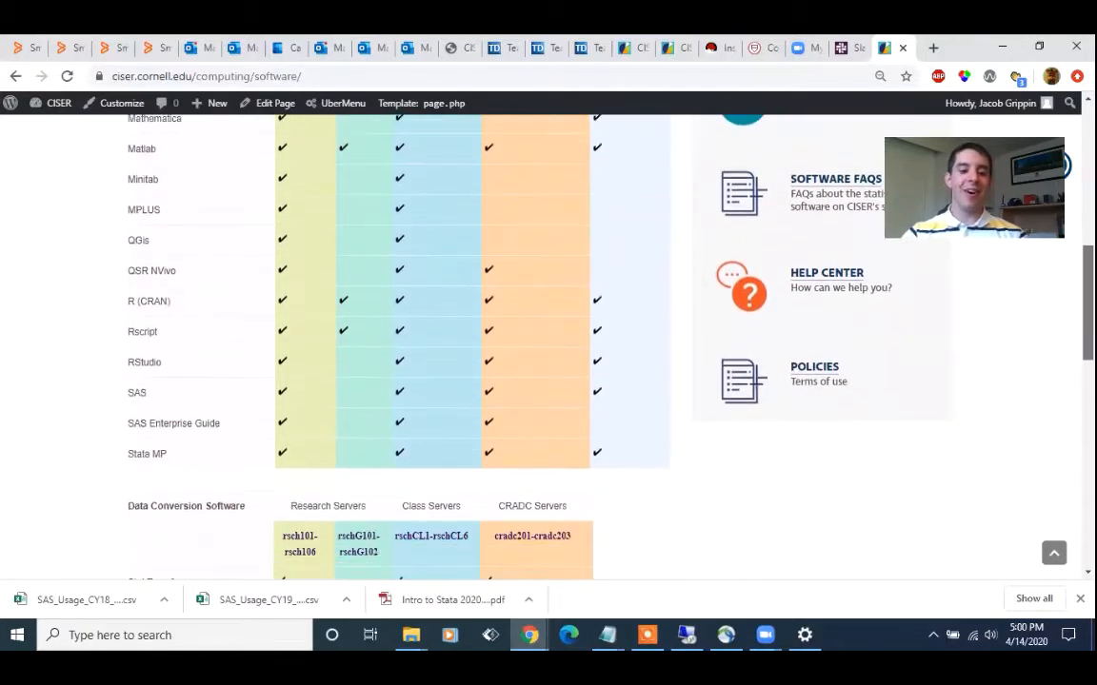
scroll(988, 260, down, 2)
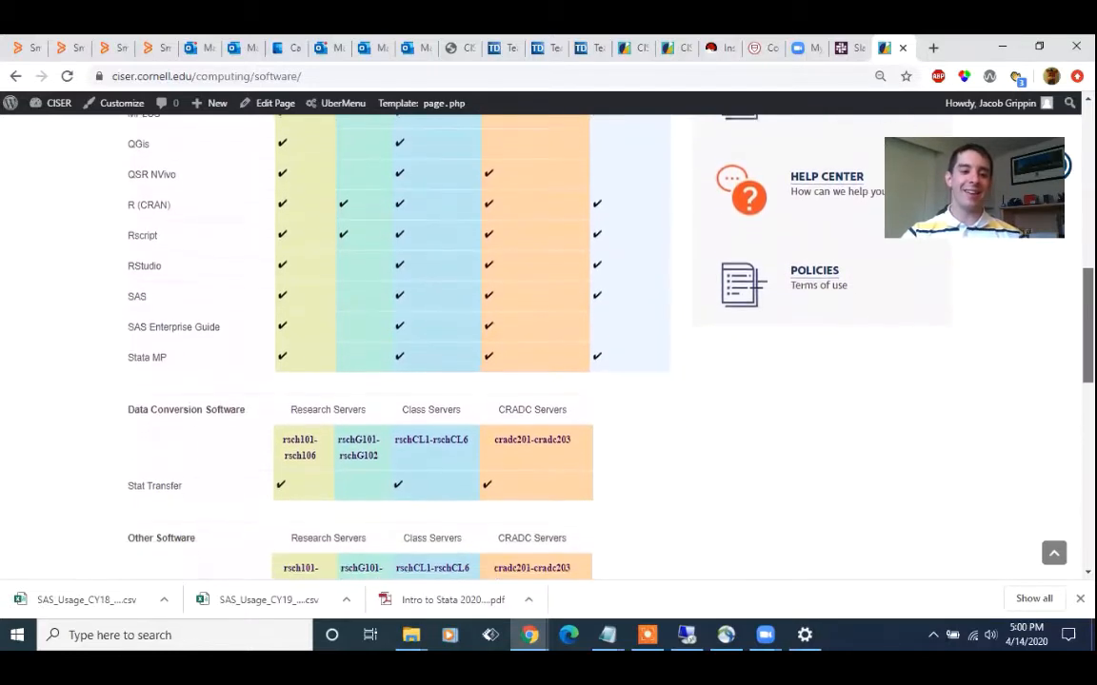
scroll(549, 333, down, 4)
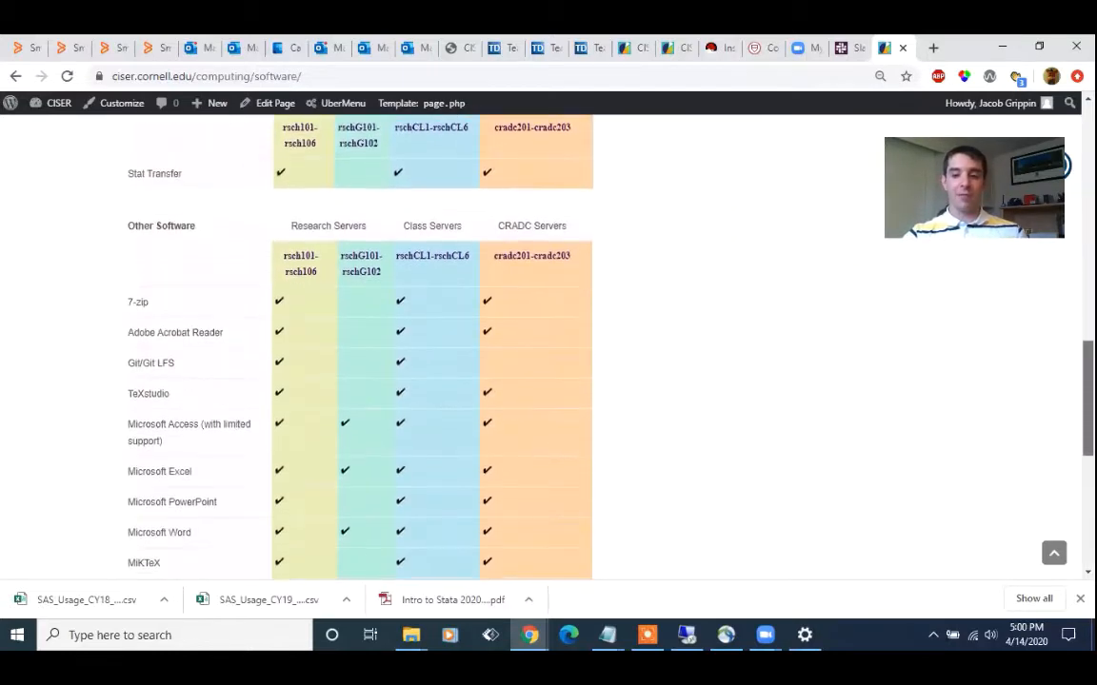
scroll(550, 333, down, 1)
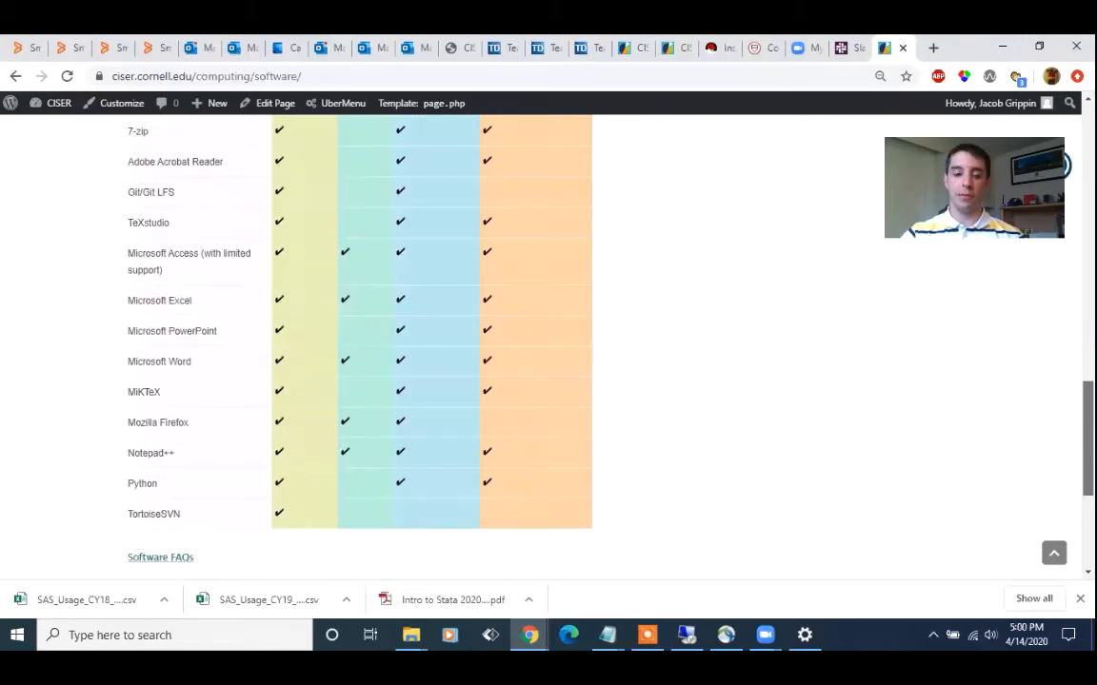
scroll(550, 334, up, 15)
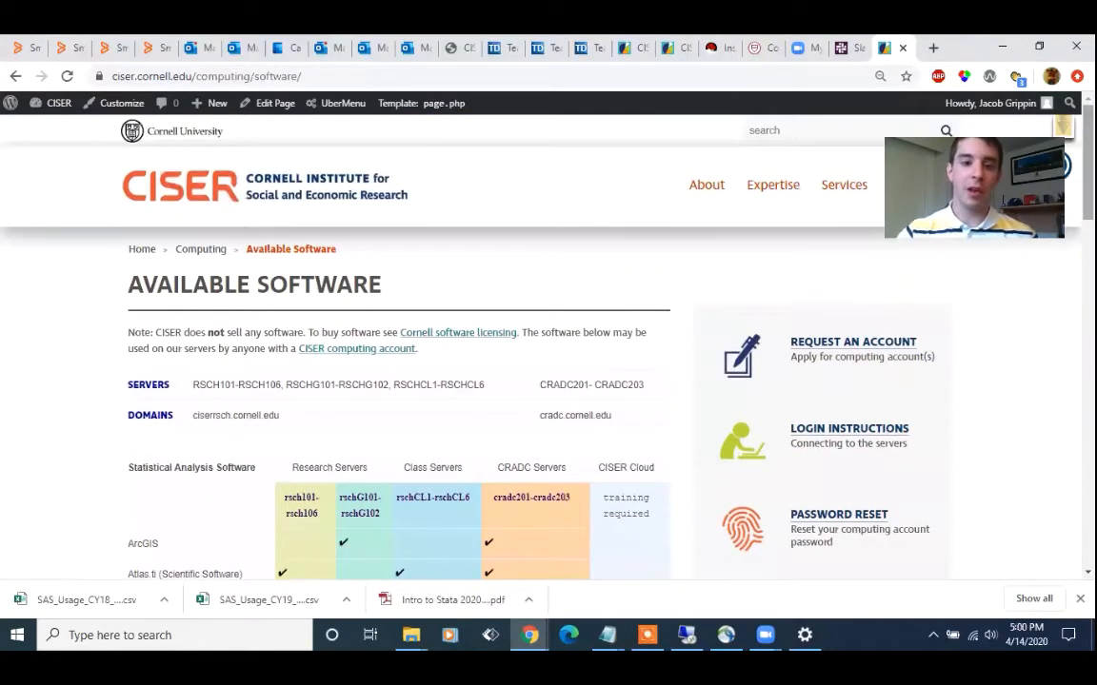
Return to the CISER home page and open the Computing page under Our Expertise
click(194, 183)
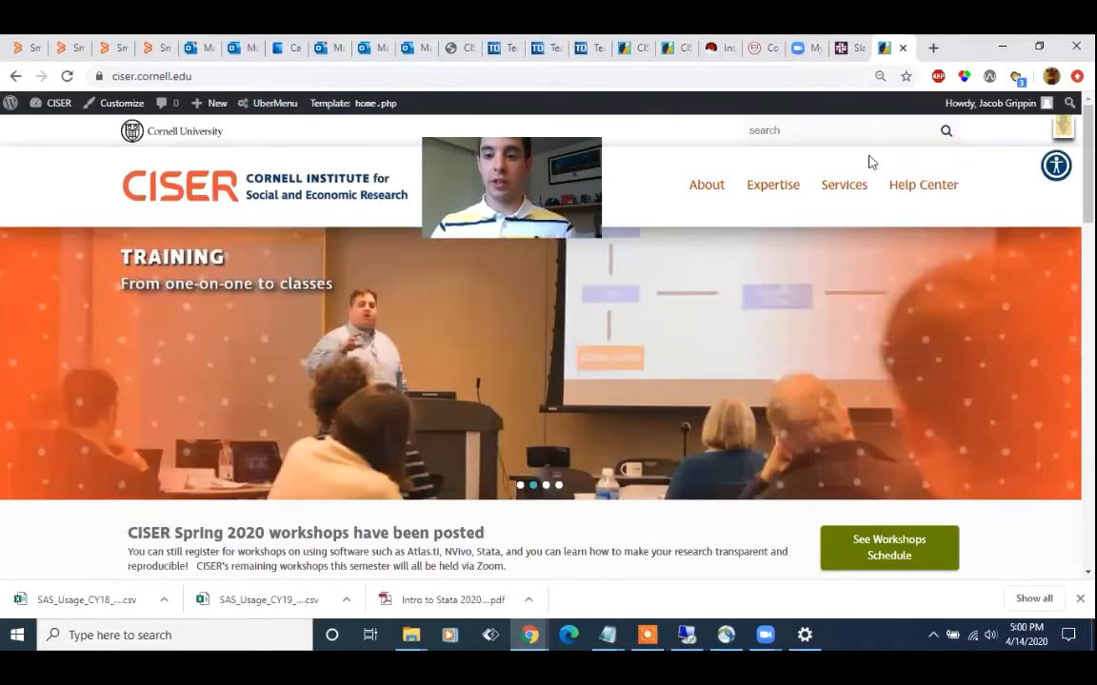
scroll(617, 169, down, 3)
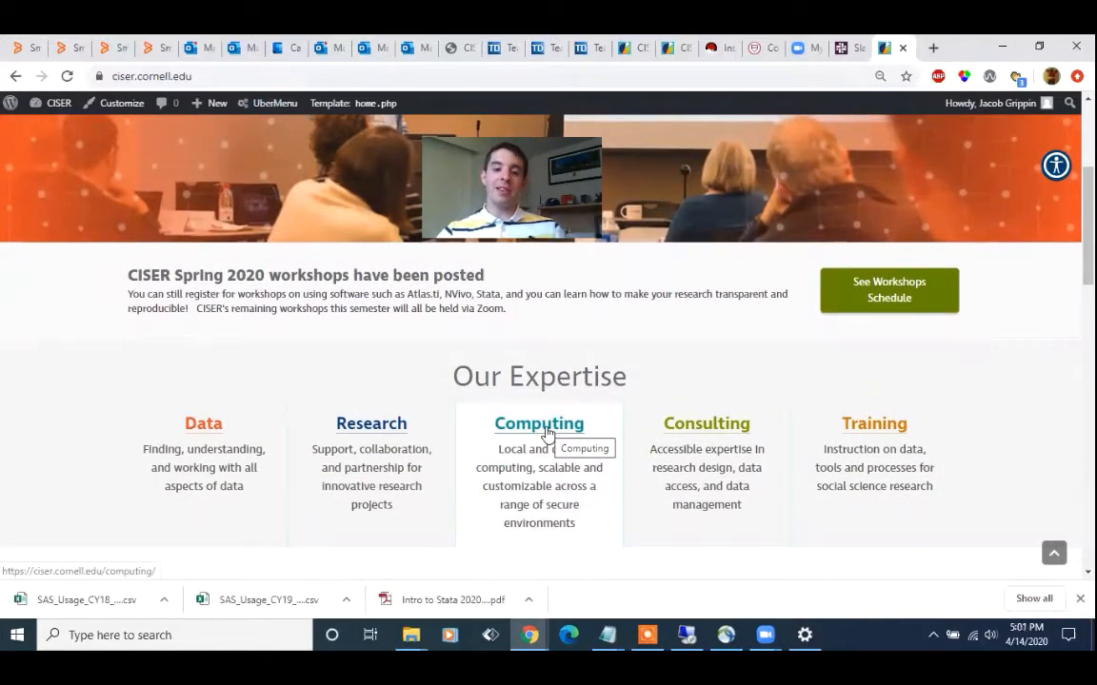
click(547, 433)
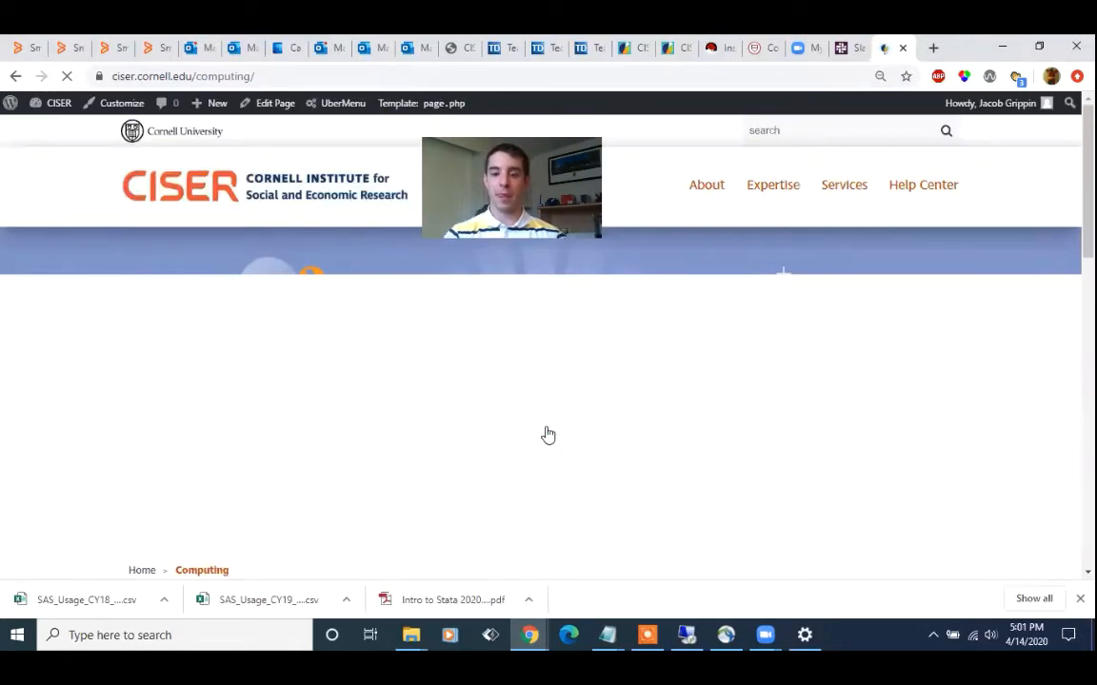
Go to Request an Account, open the research account application and view the Research Account request option
scroll(695, 373, down, 3)
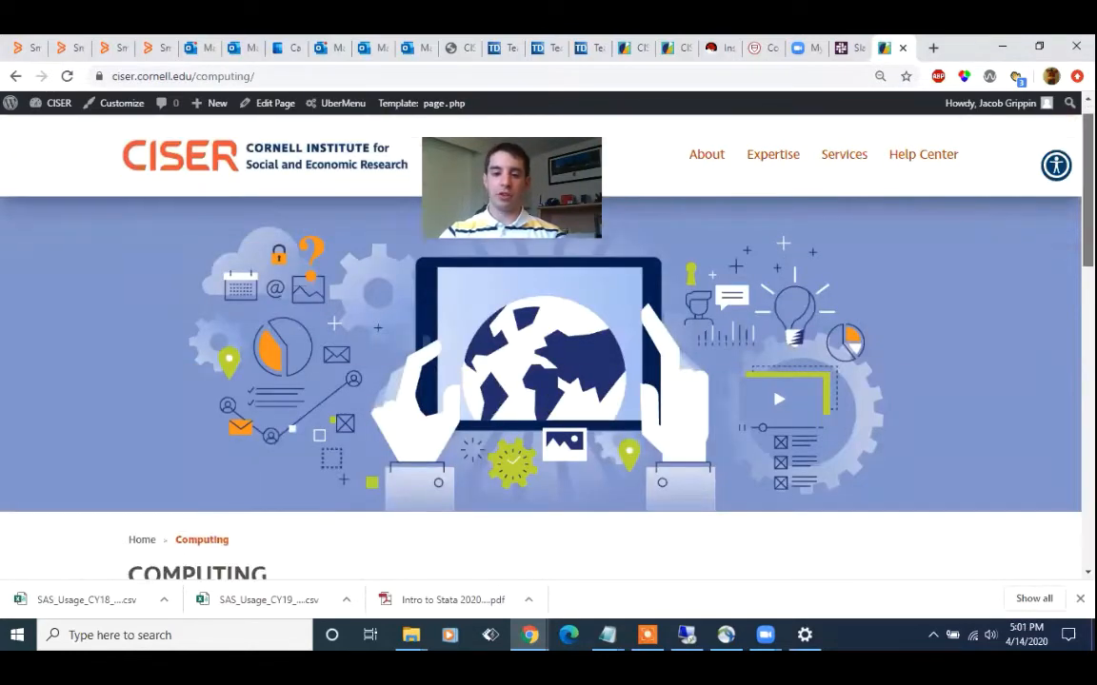
scroll(818, 302, down, 1)
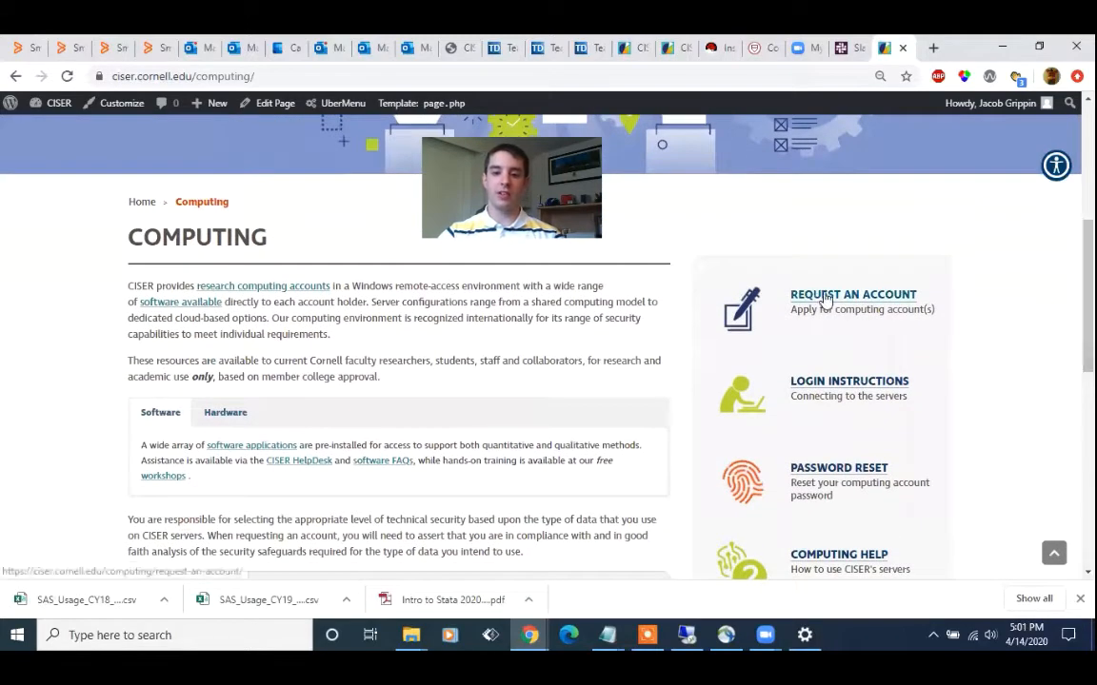
click(826, 297)
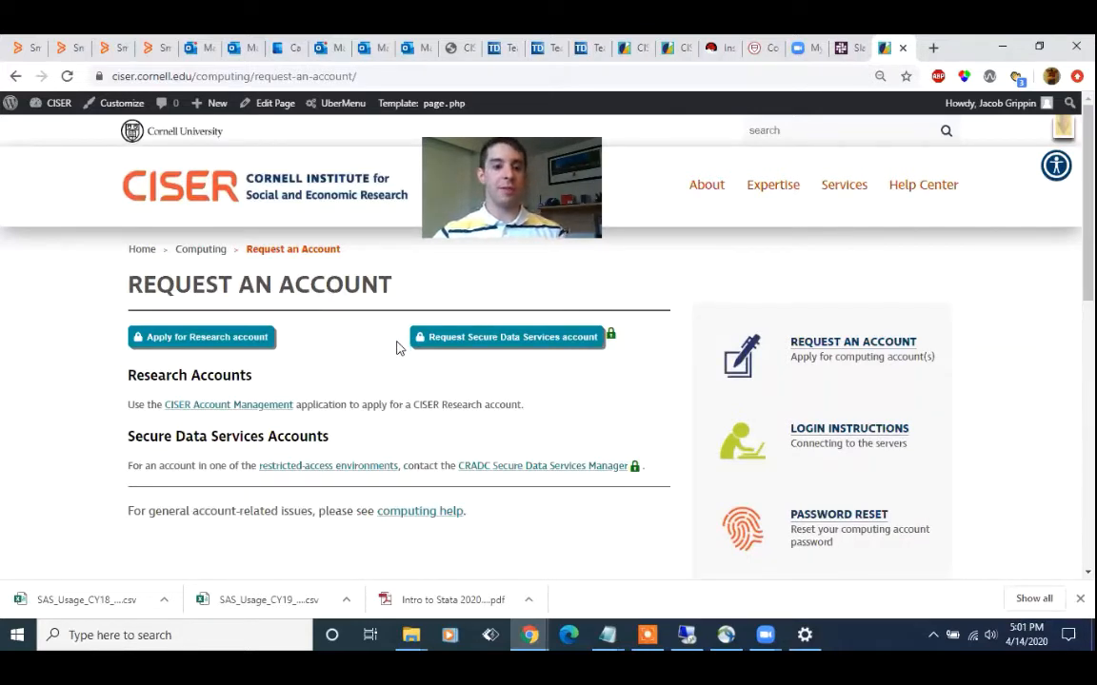
click(226, 340)
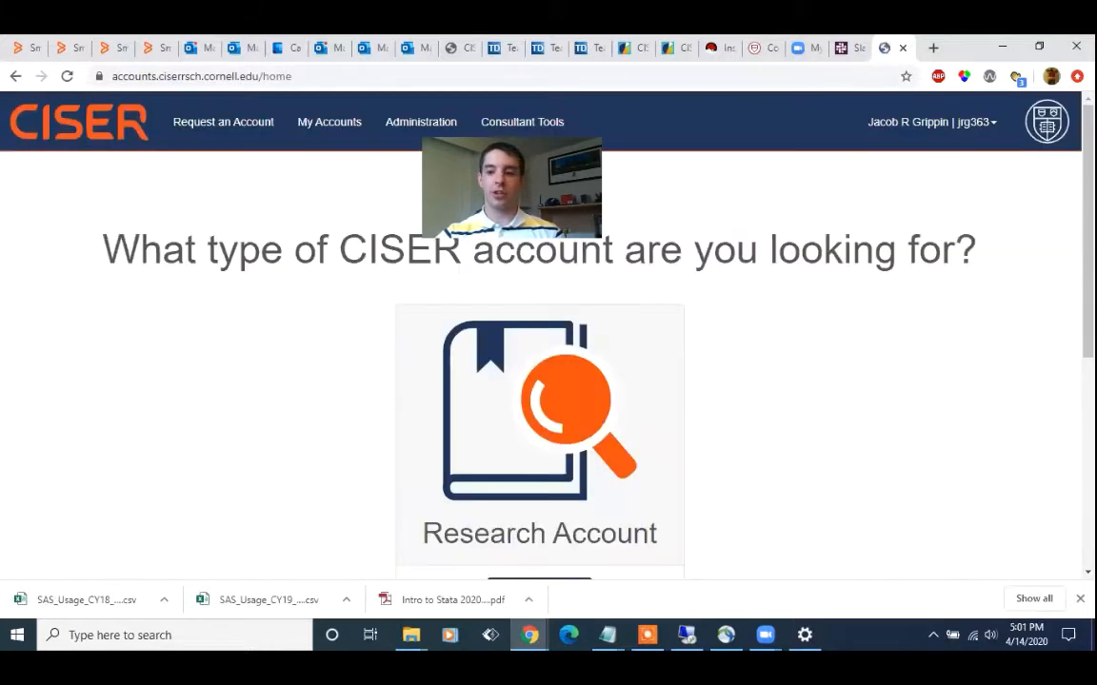
scroll(539, 381, down, 1)
scroll(538, 381, up, 1)
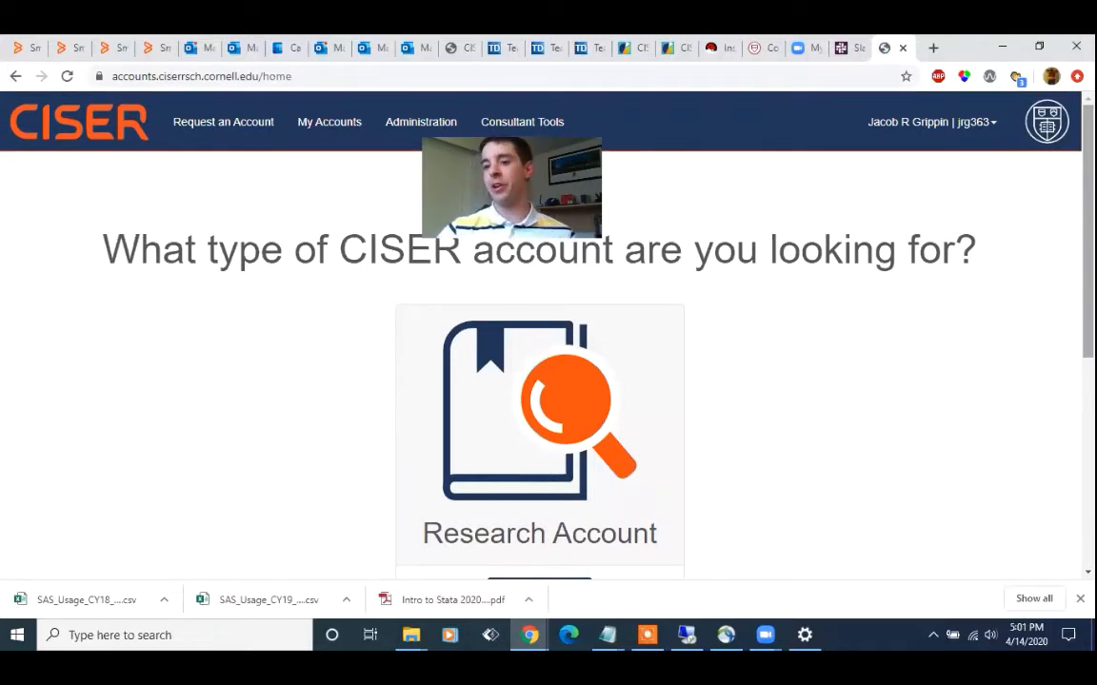
scroll(548, 398, down, 1)
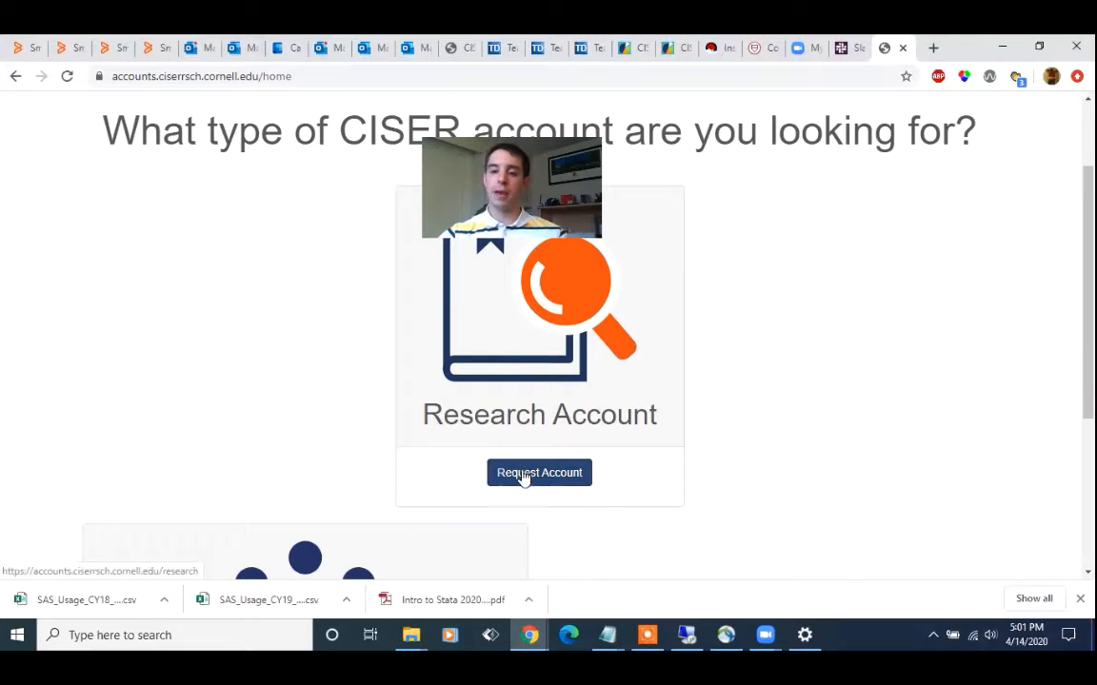
scroll(803, 431, up, 1)
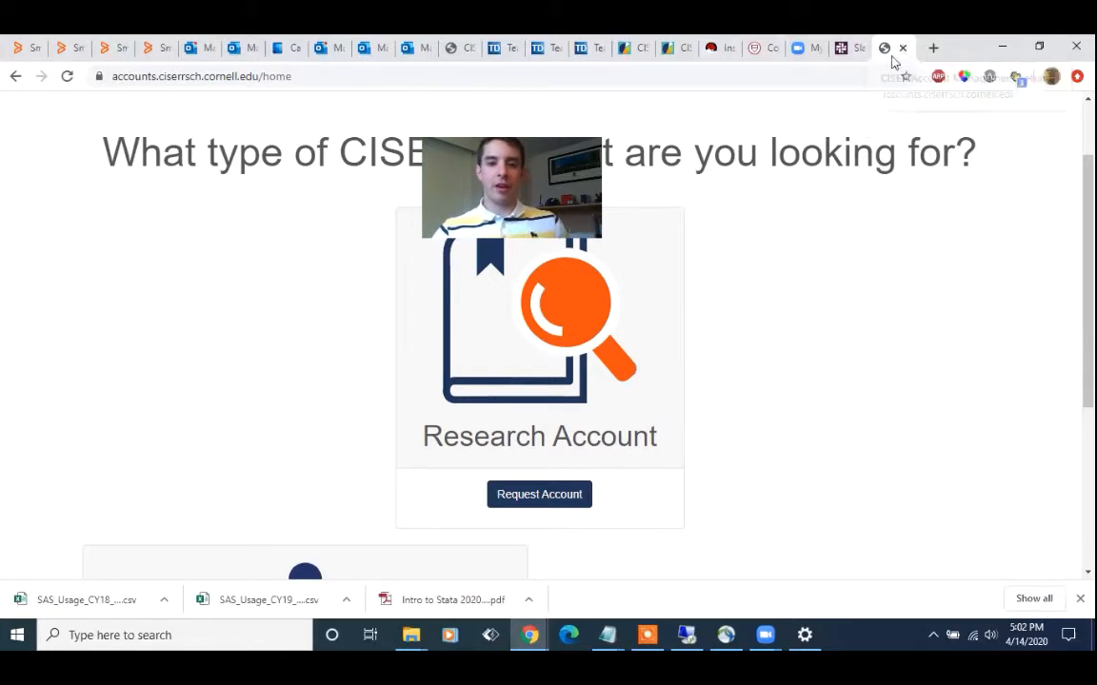
Go back from the account management site to ciser.cornell.edu
click(831, 81)
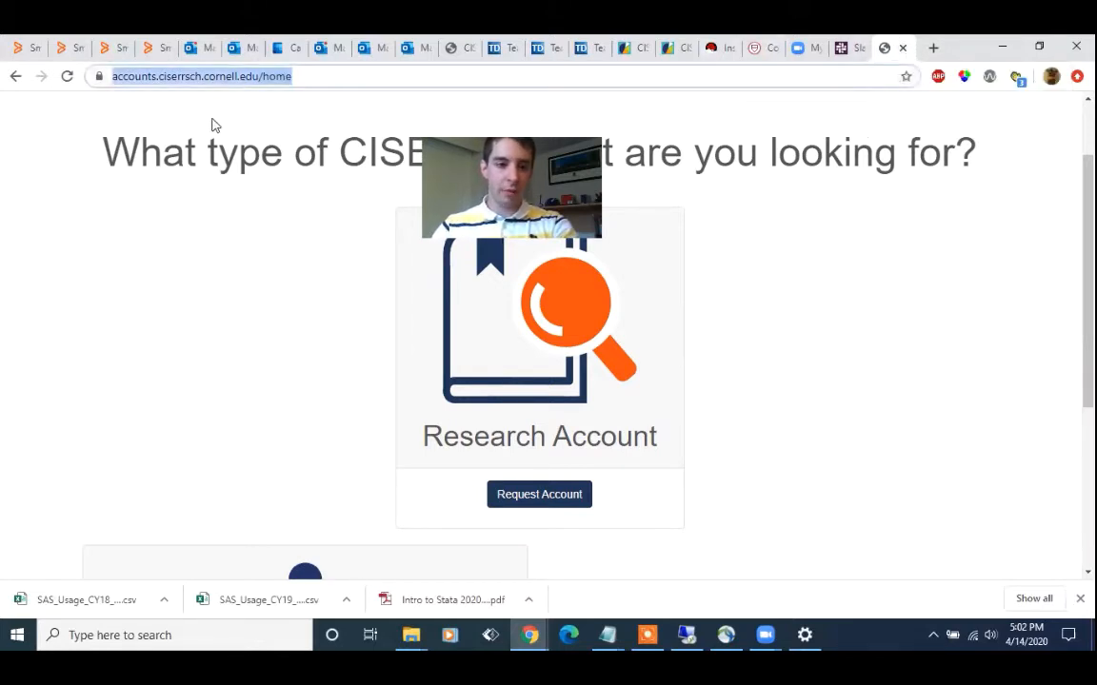
text(cis)
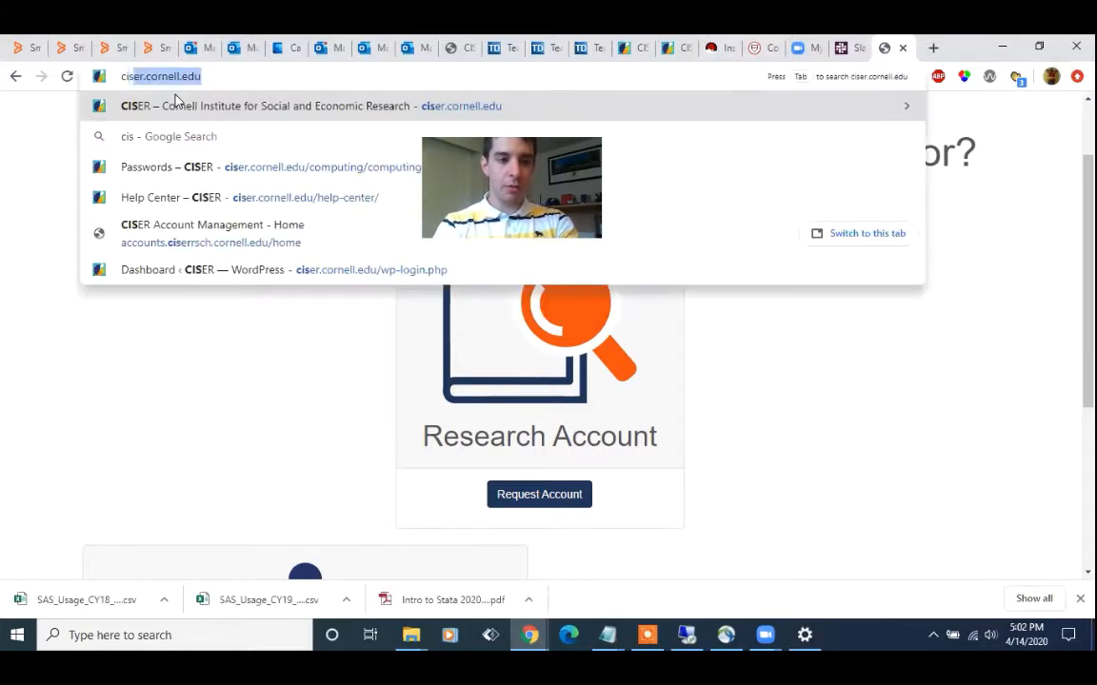
text(er.corn)
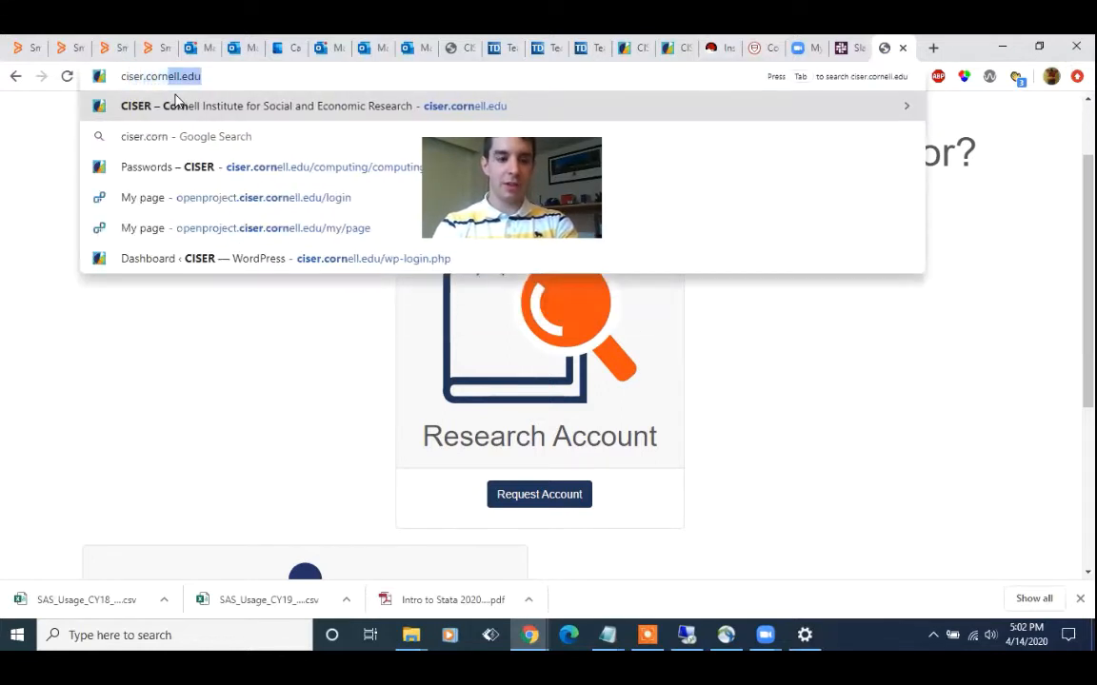
text(ell.edu)
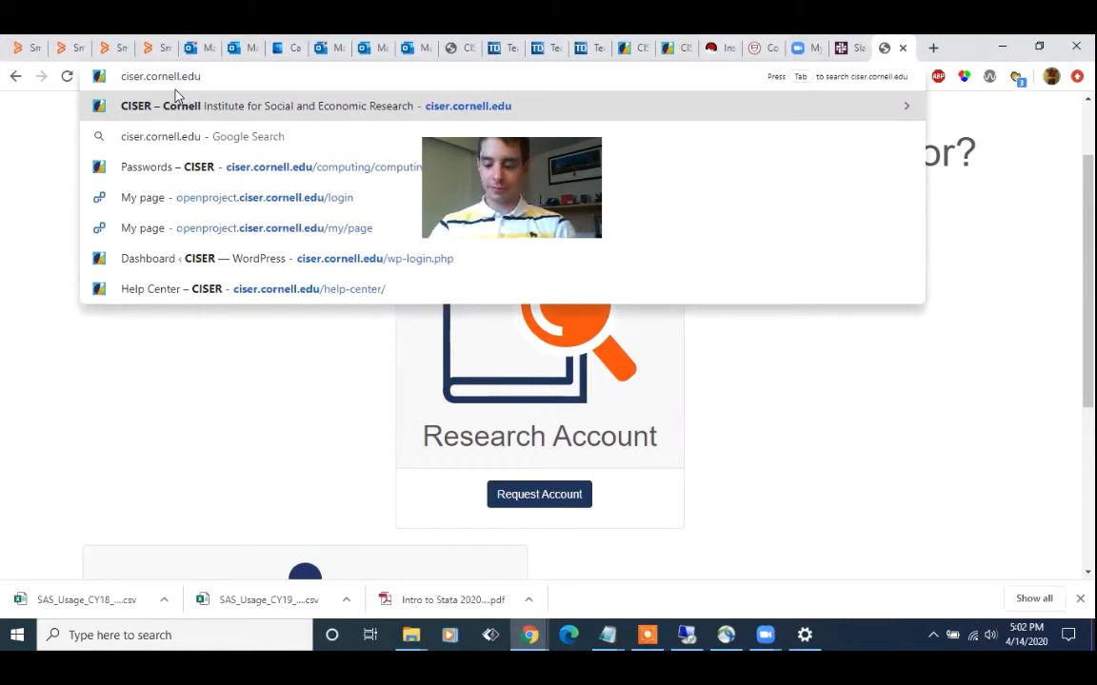
key(Return)
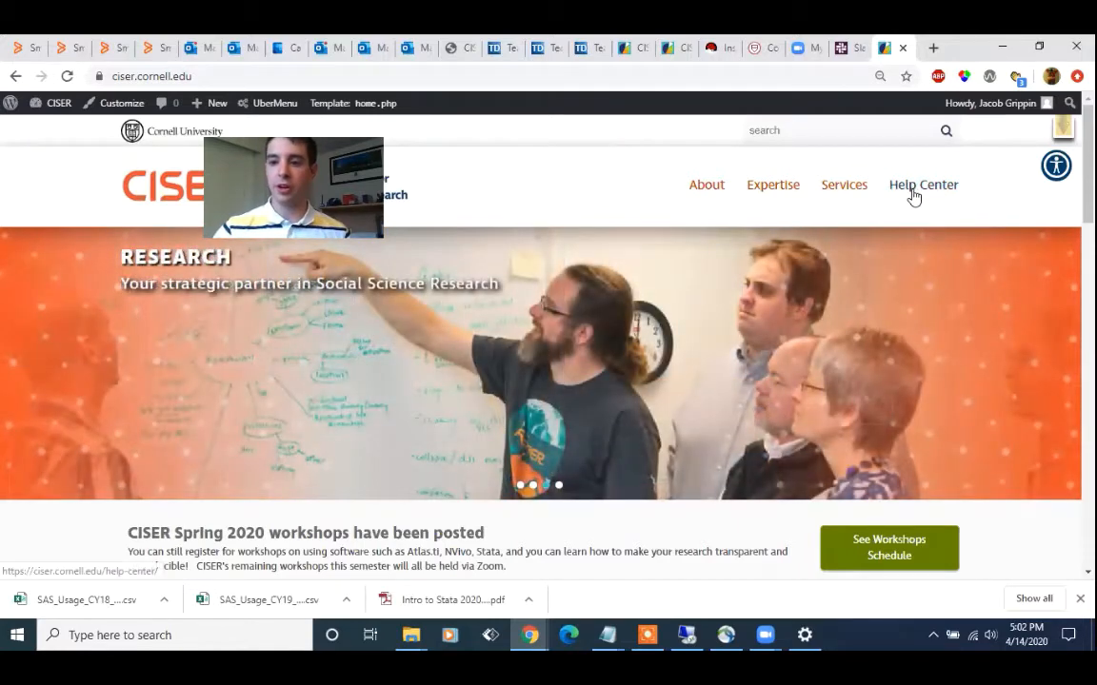
Open the Help Center and check how busy the servers are on the Computing Statusboard
click(912, 195)
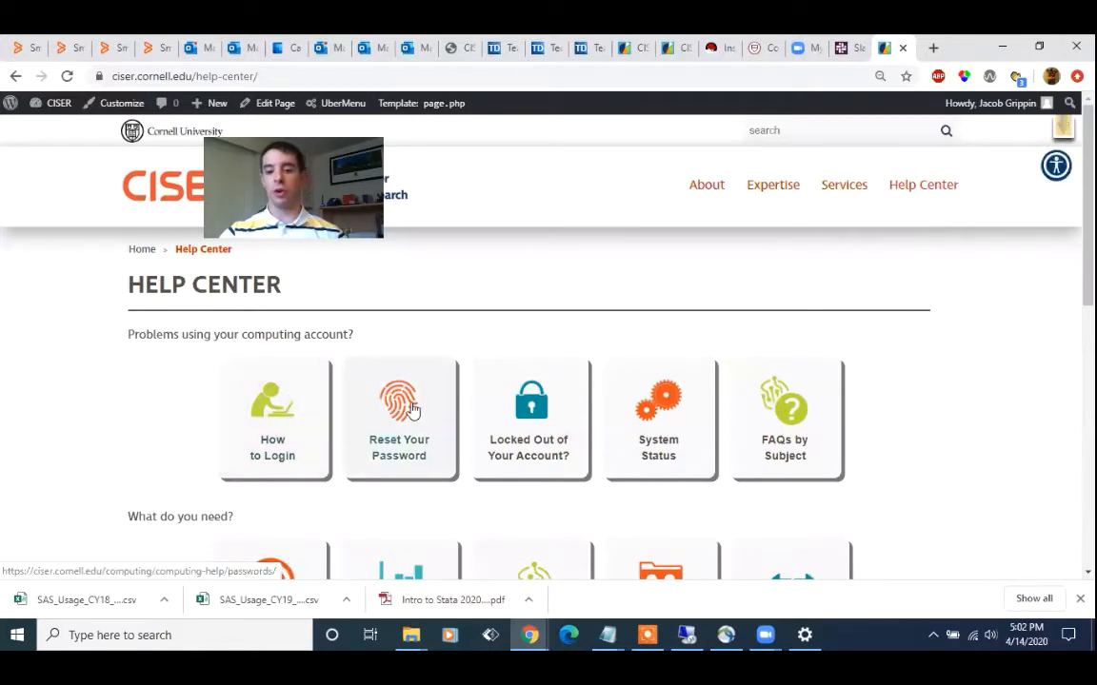
scroll(412, 410, down, 3)
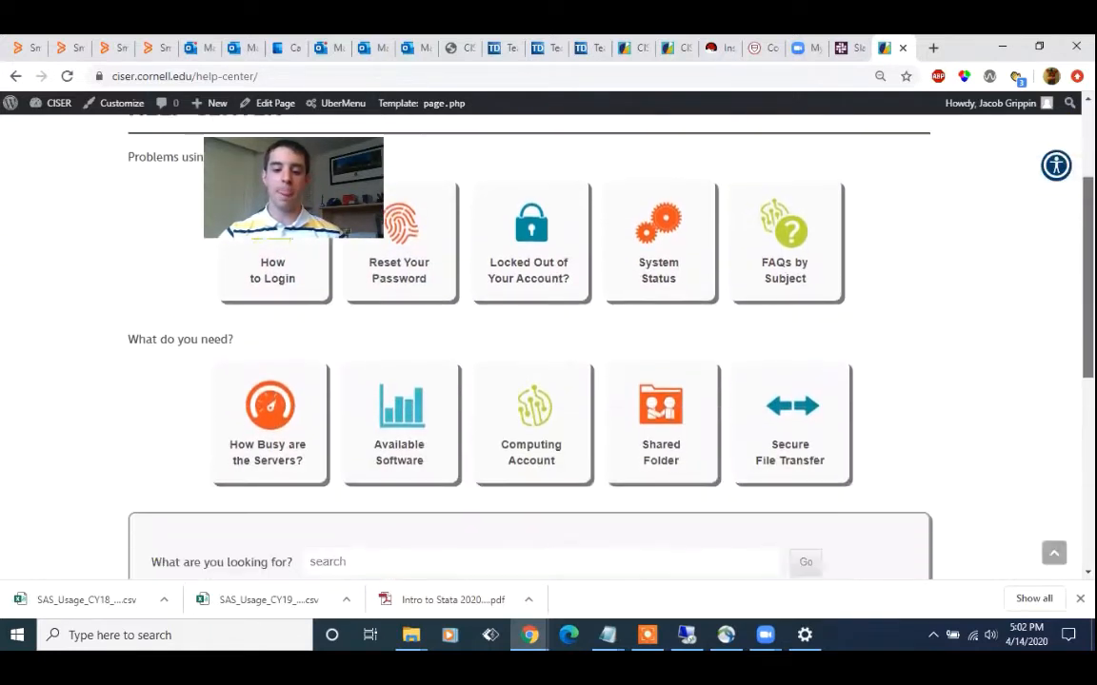
click(252, 447)
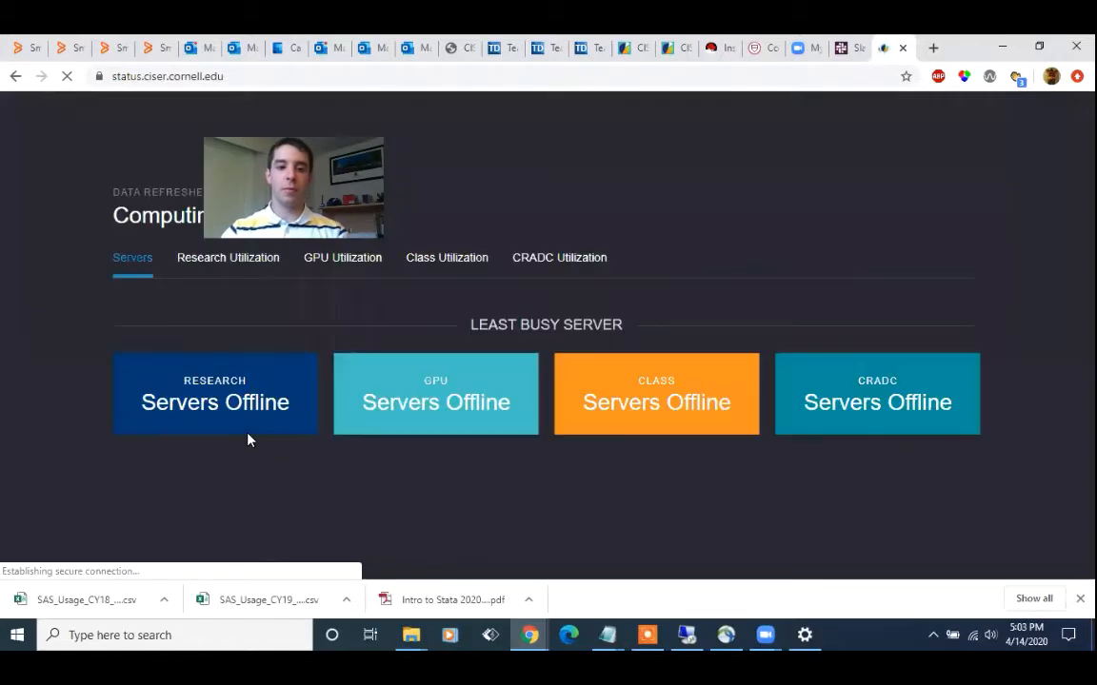
scroll(540, 333, down, 1)
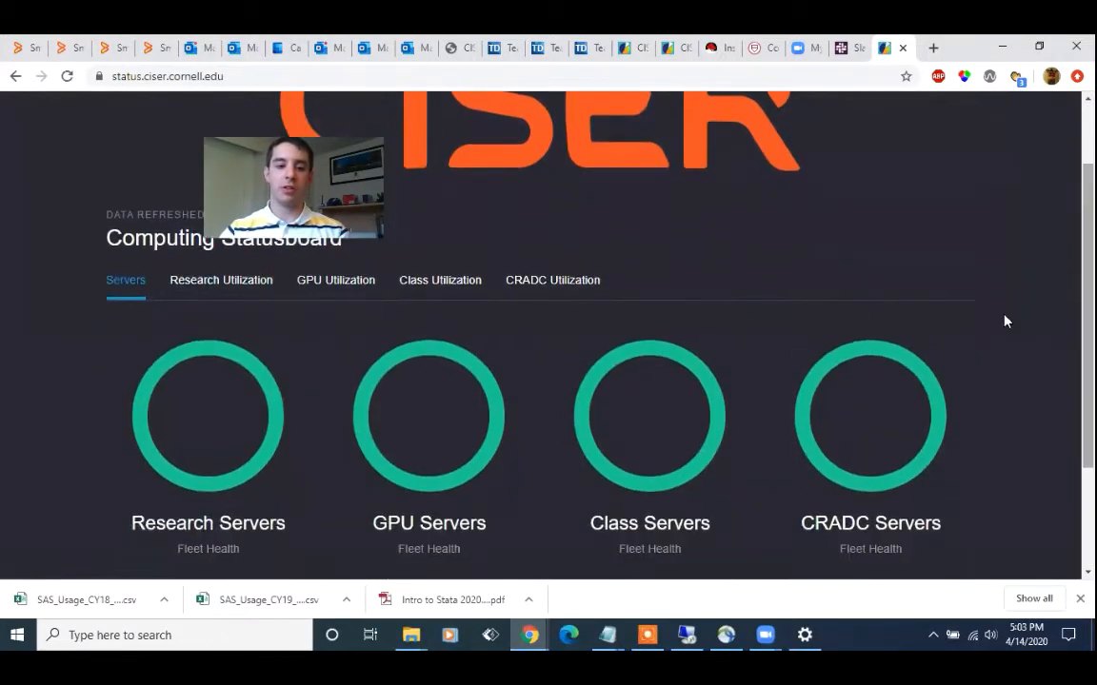
Examine the CPU and memory utilization graphs of the research servers under Research Utilization on the Computing Statusboard
click(248, 282)
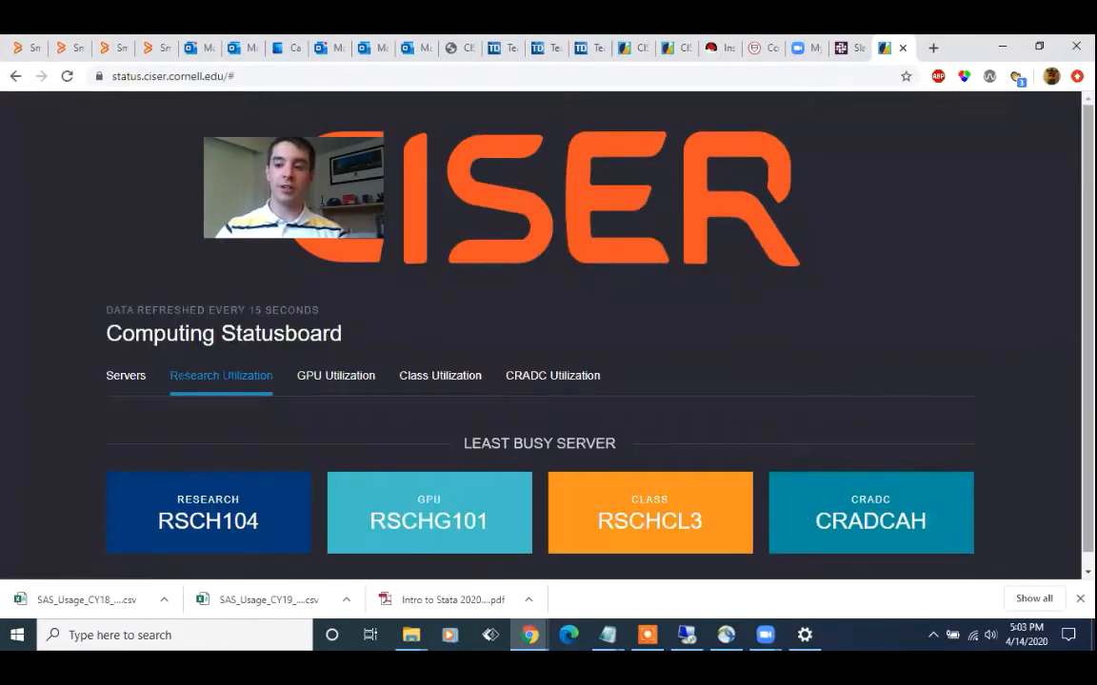
scroll(540, 334, down, 1)
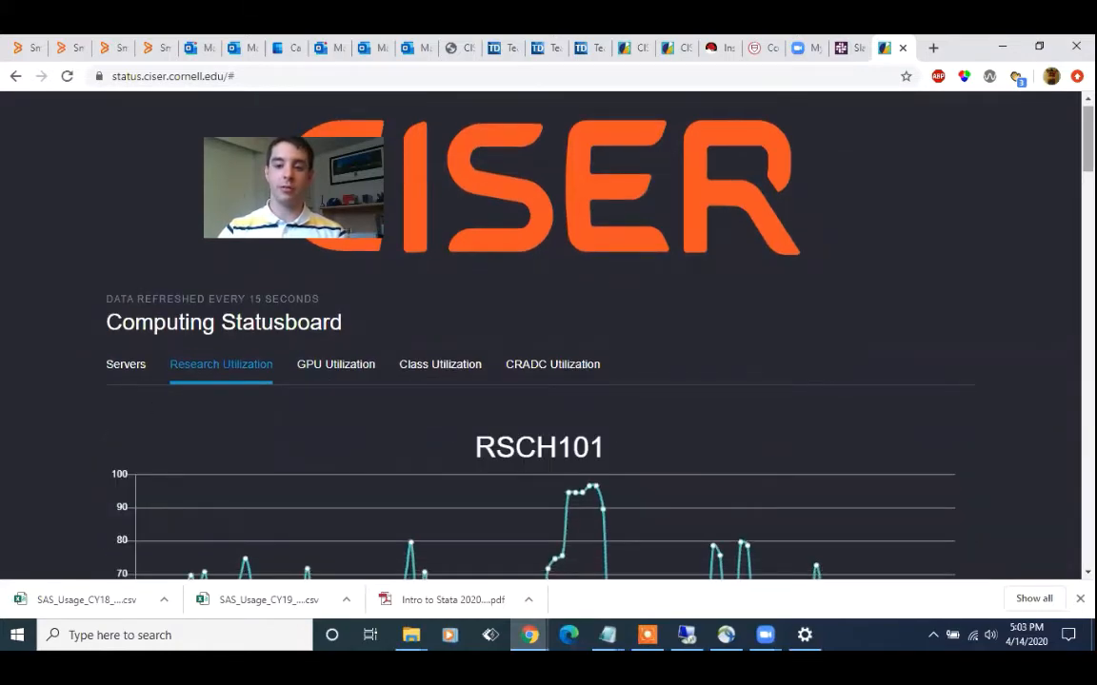
scroll(539, 333, down, 15)
scroll(1058, 511, down, 7)
scroll(1058, 480, up, 6)
scroll(1060, 394, up, 3)
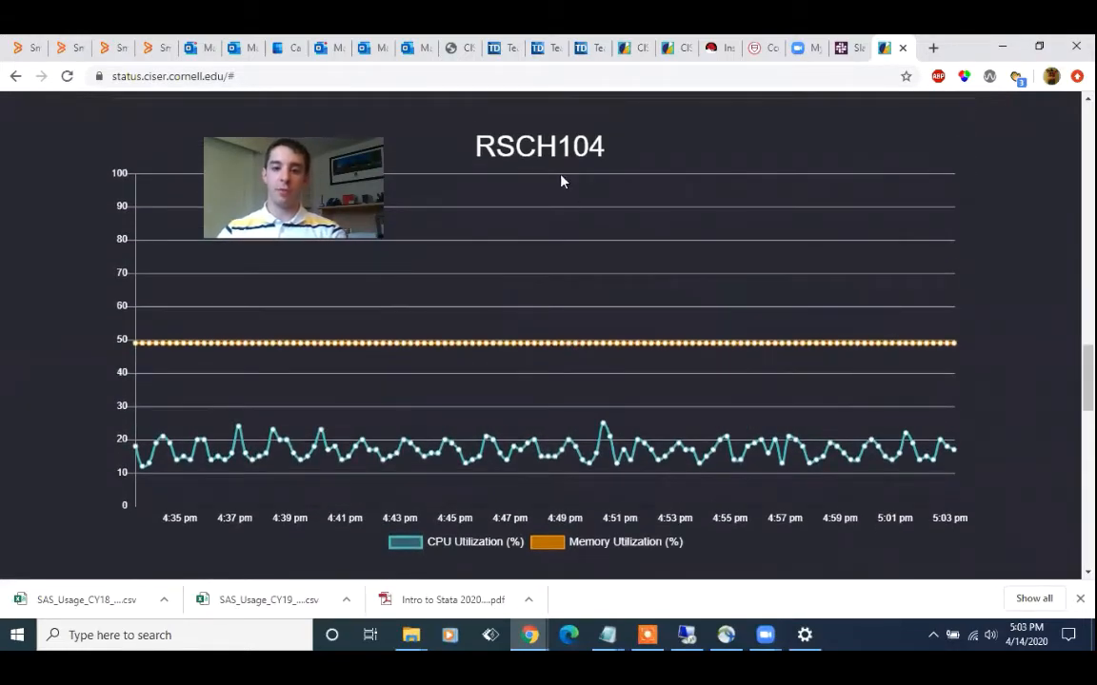
scroll(952, 205, up, 5)
scroll(1064, 151, up, 12)
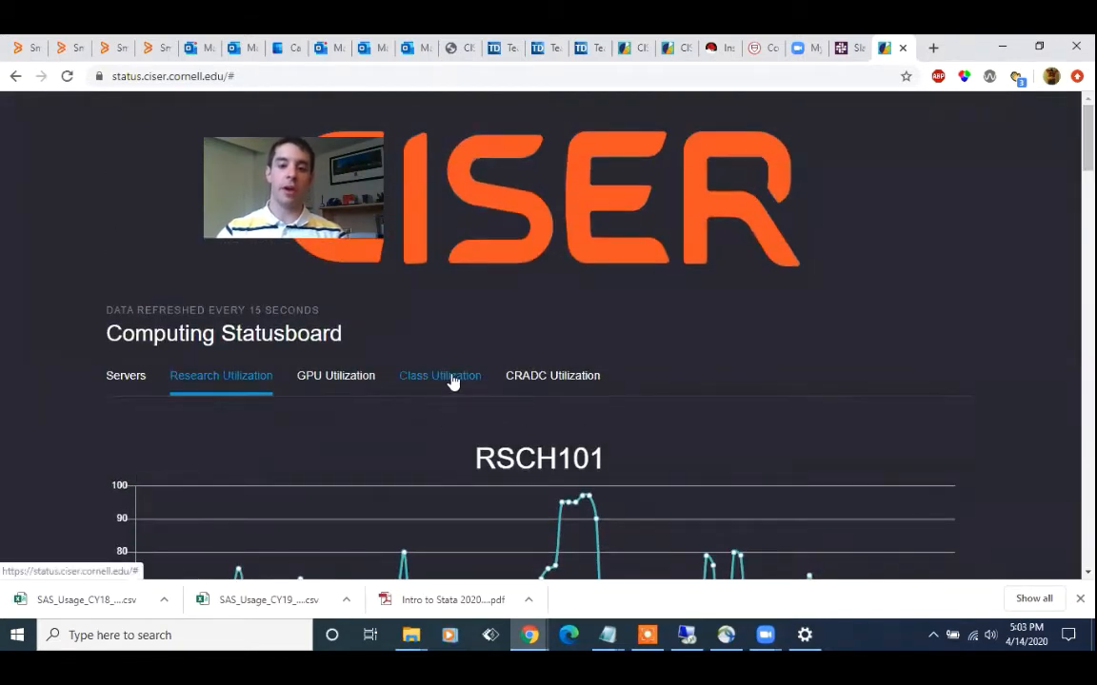
Show Class Utilization on the Statusboard and look through the class servers' utilization graphs
click(453, 379)
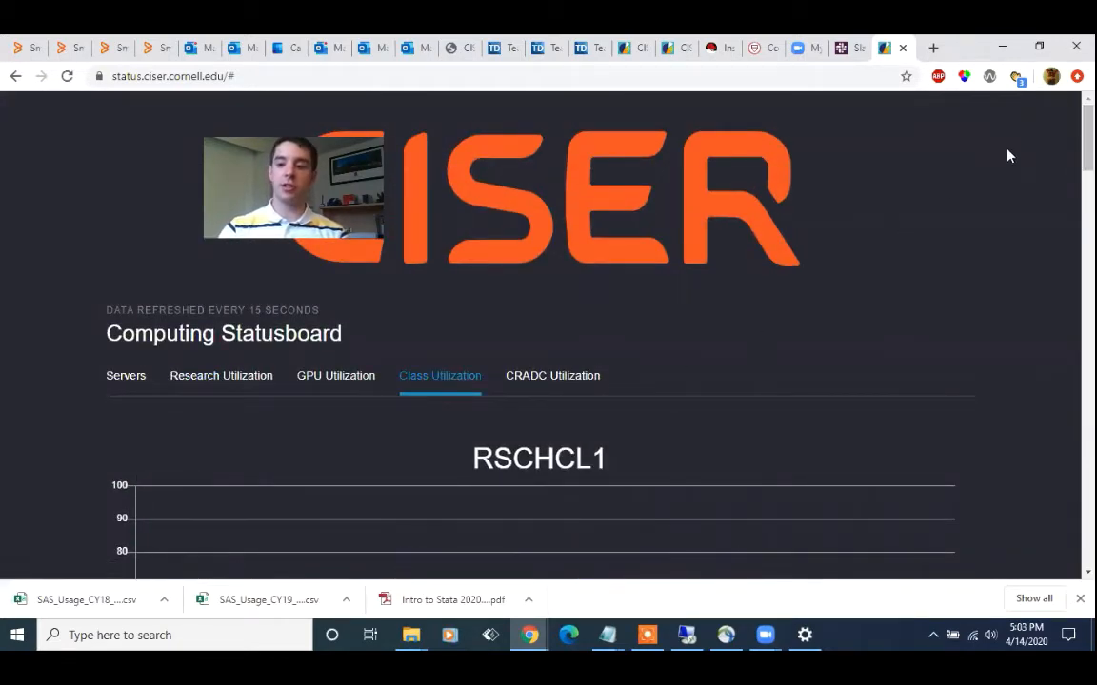
scroll(542, 333, down, 15)
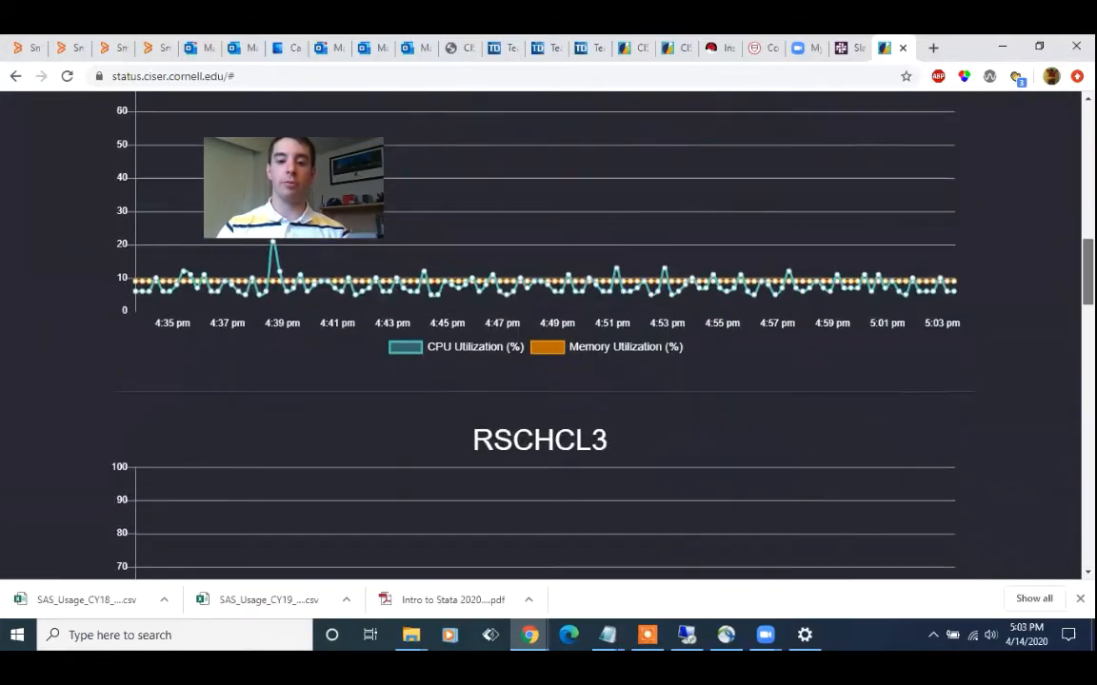
drag(1088, 359, 1088, 250)
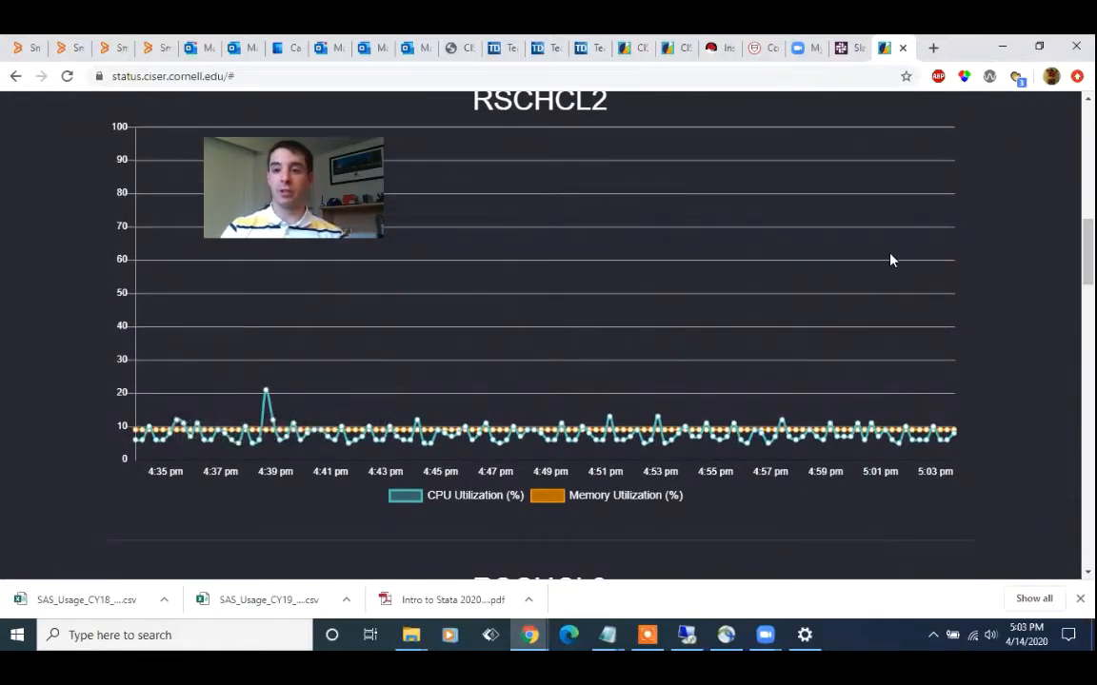
scroll(543, 333, up, 10)
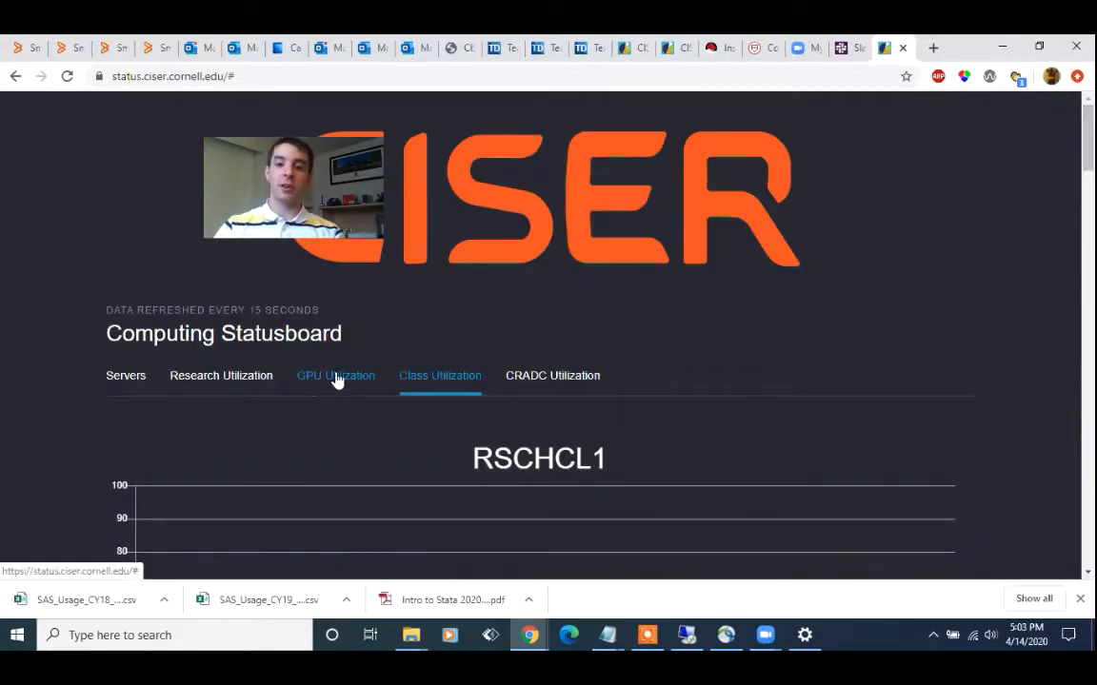
Open How to Login from the CISER Help Center and choose the instructions for a Research account on Windows
click(491, 150)
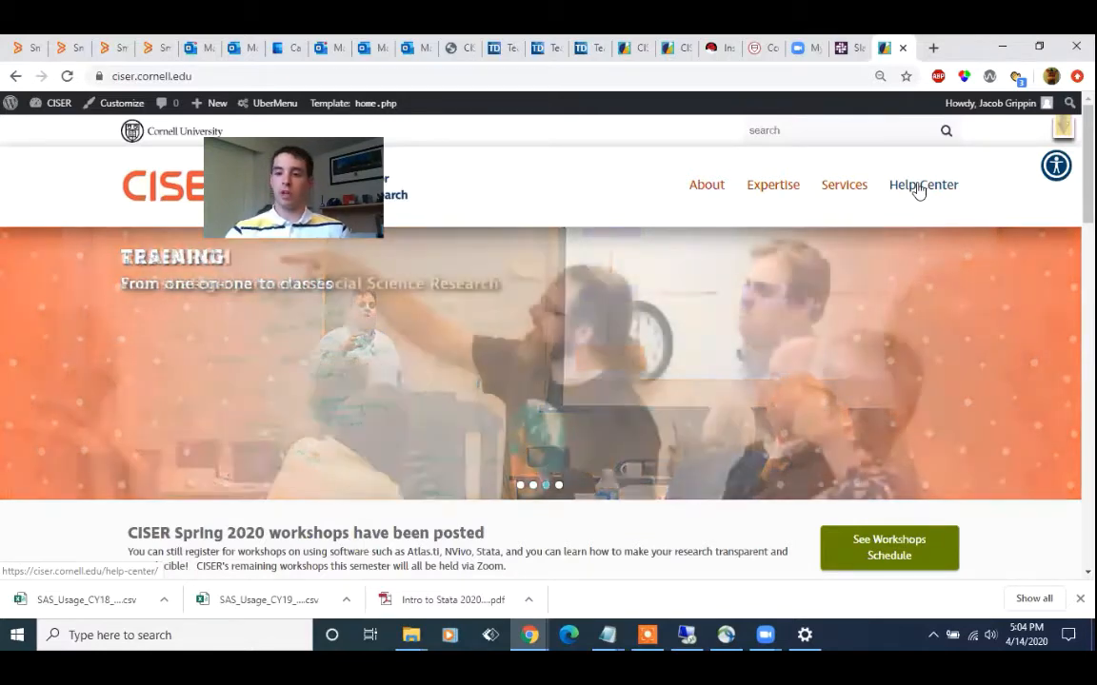
click(917, 190)
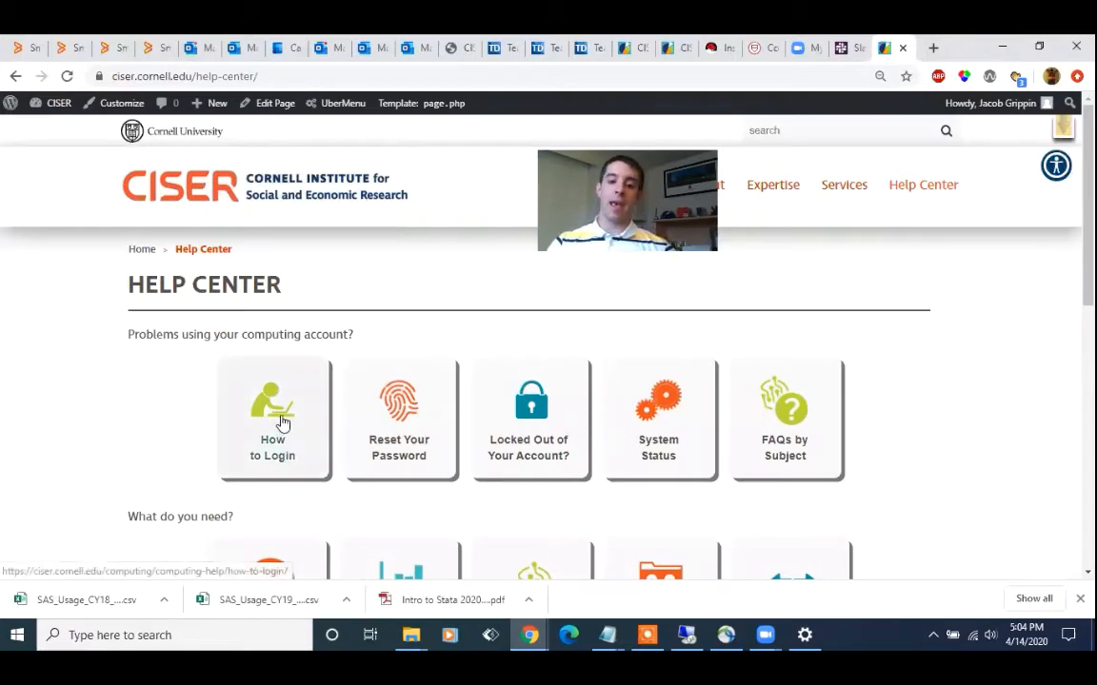
click(296, 383)
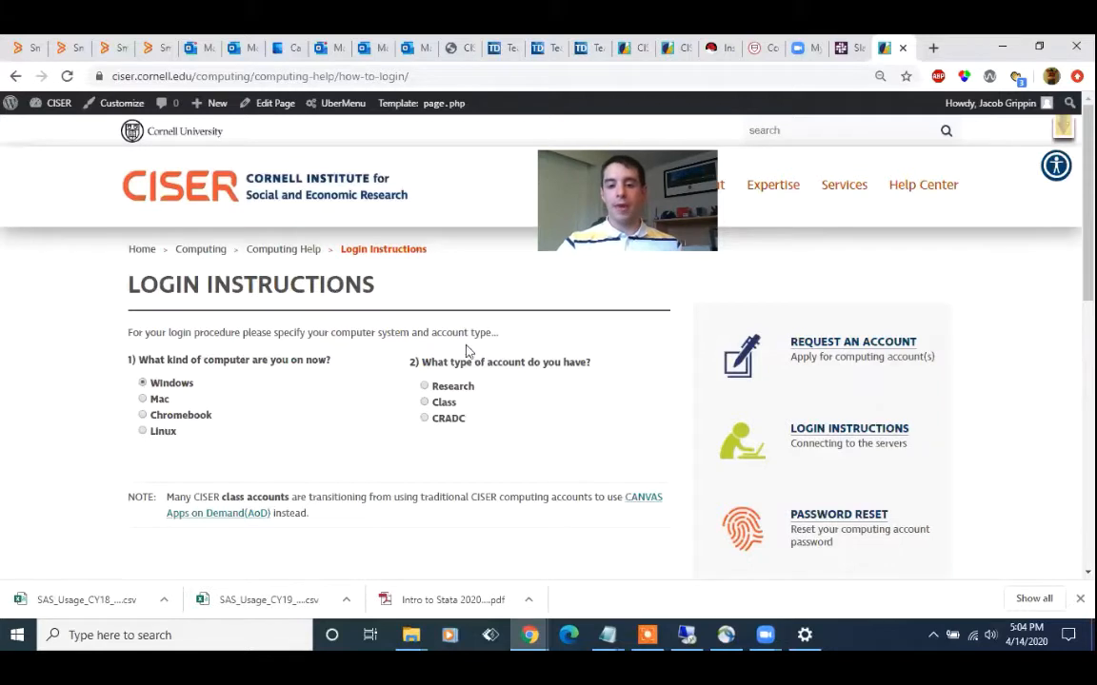
click(425, 389)
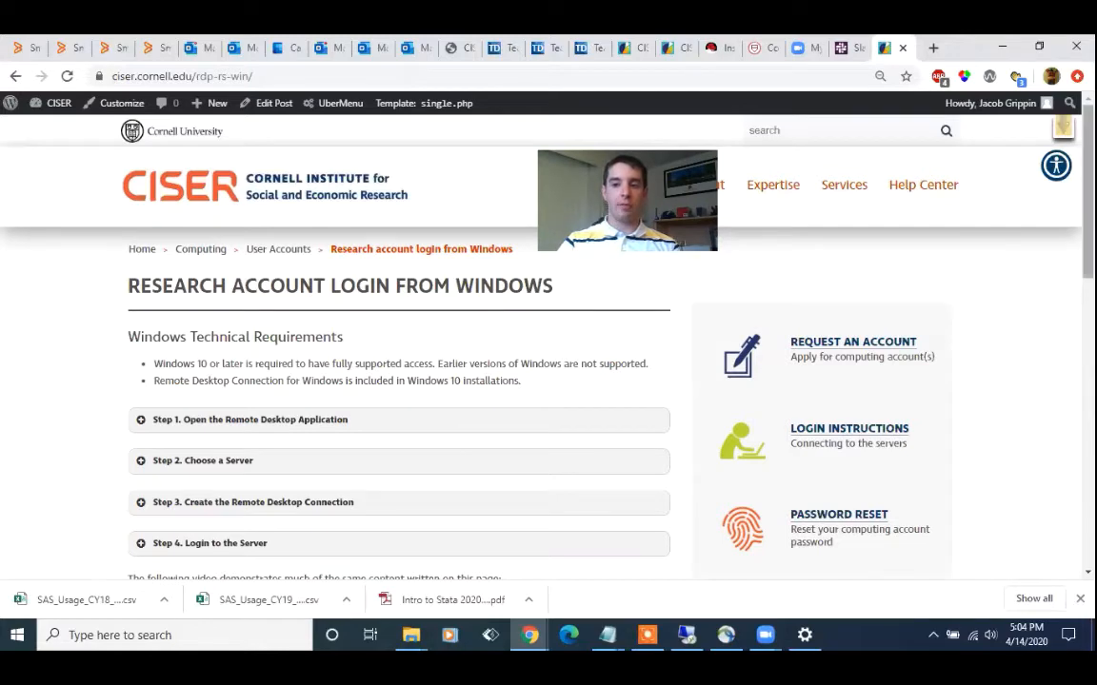
Review the login instructions page, expand Step 1 and highlight the words "Remote Desktop Connection"
scroll(549, 343, down, 5)
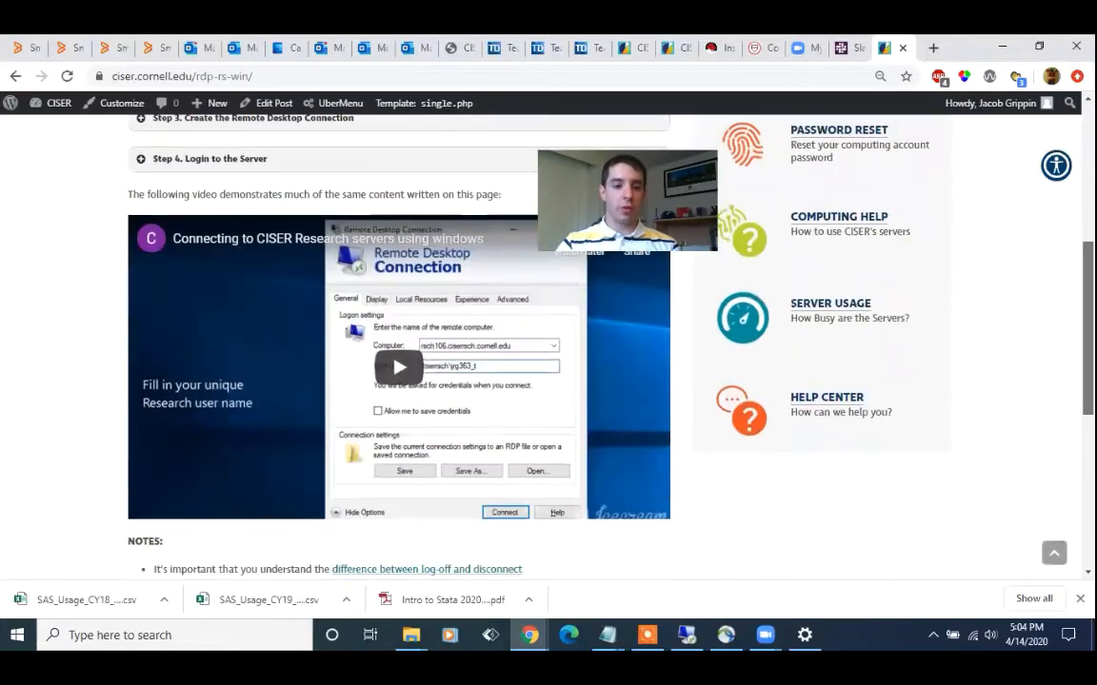
scroll(329, 419, up, 5)
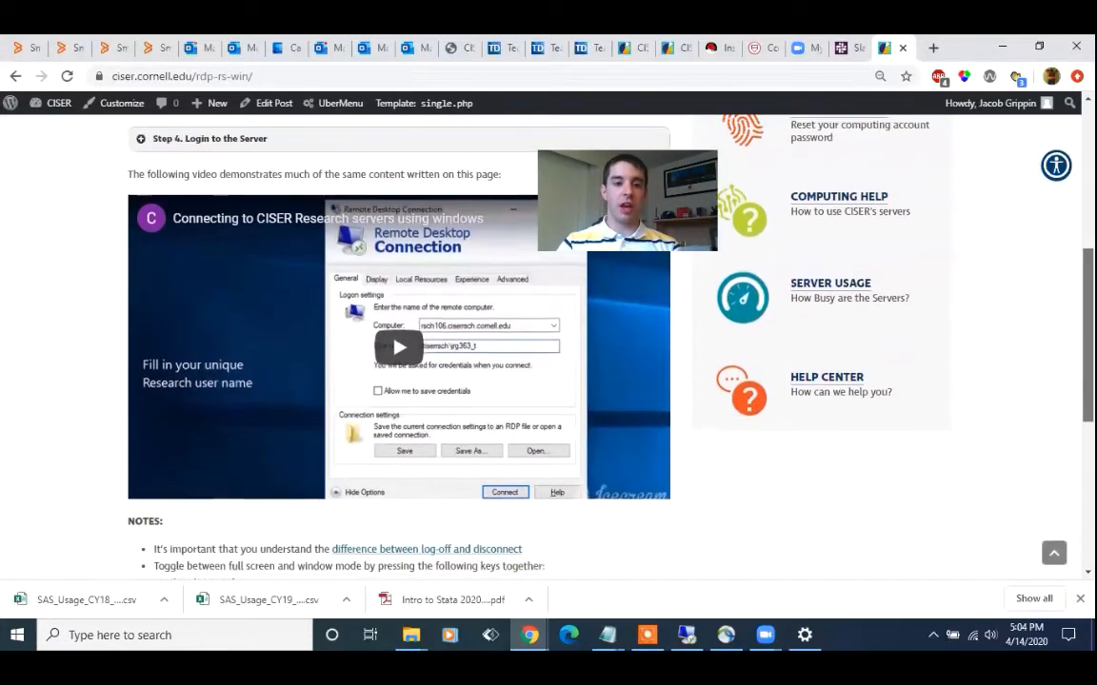
click(329, 416)
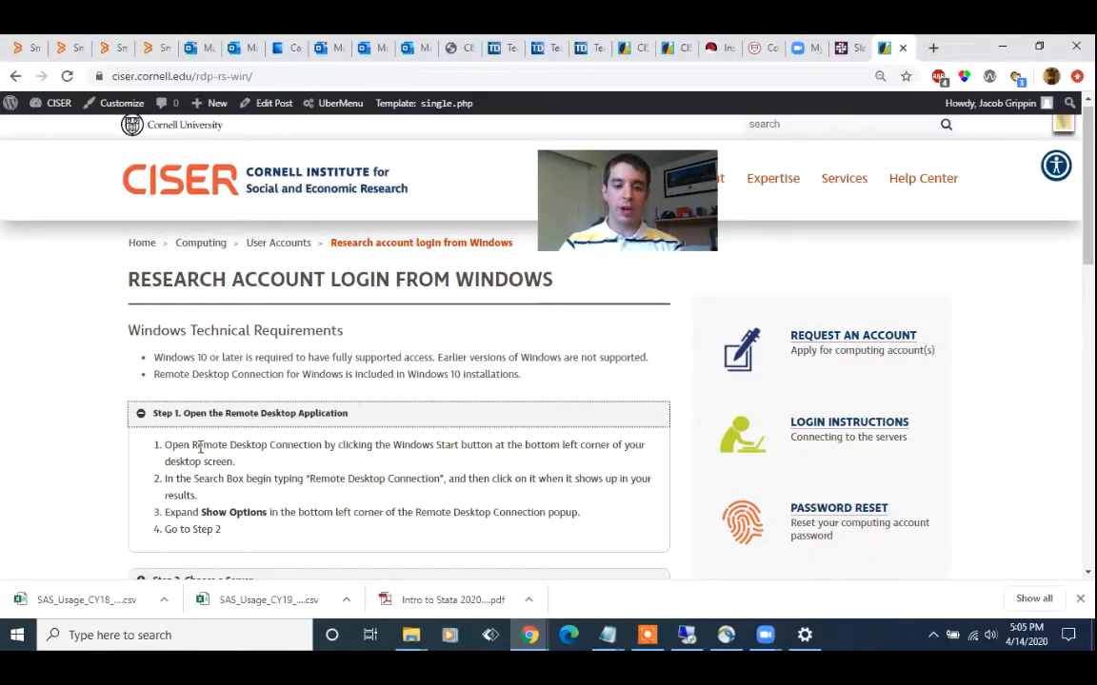
drag(191, 444, 320, 447)
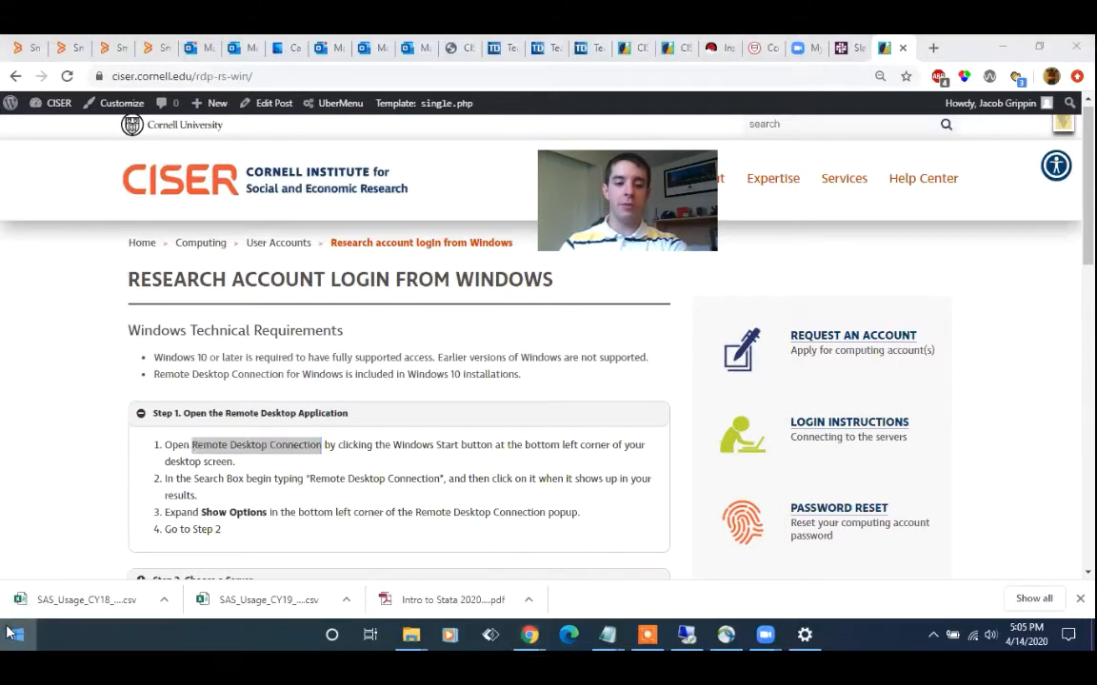
Search Windows for "remote", open Remote Desktop Connection and clear the Computer name
click(11, 633)
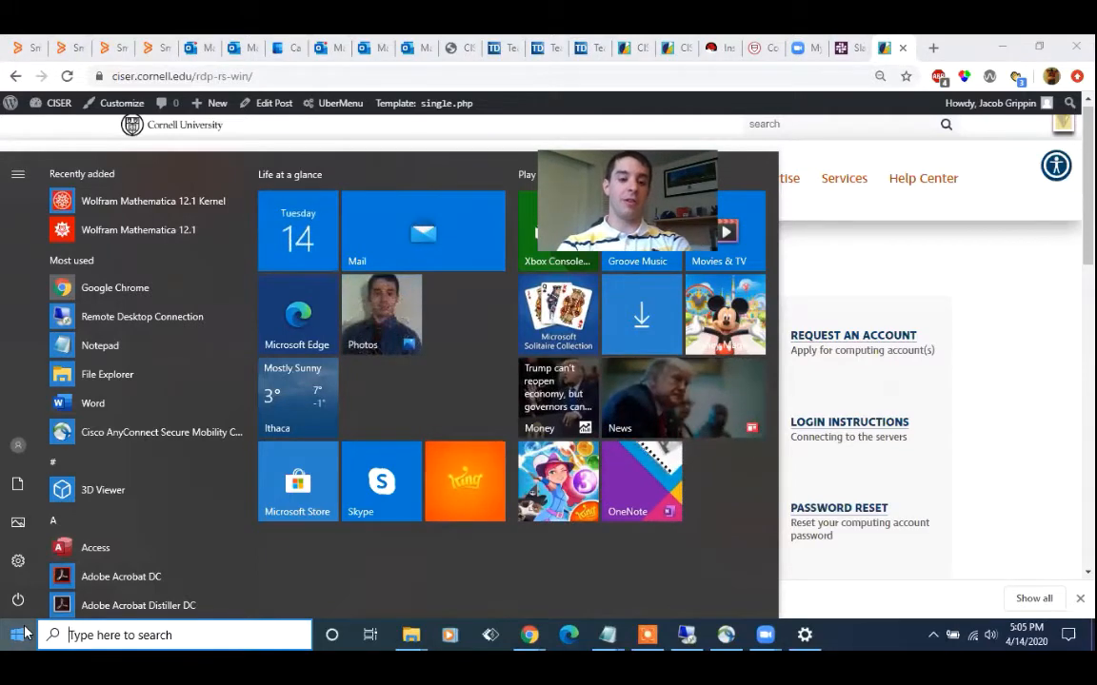
text(remote)
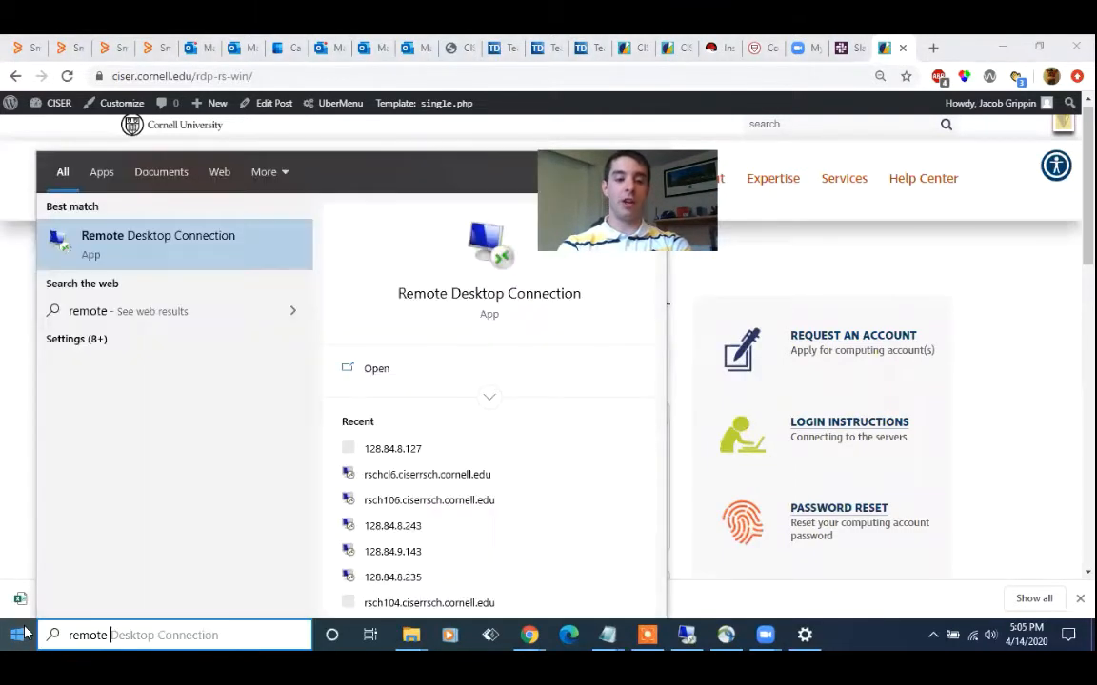
click(145, 255)
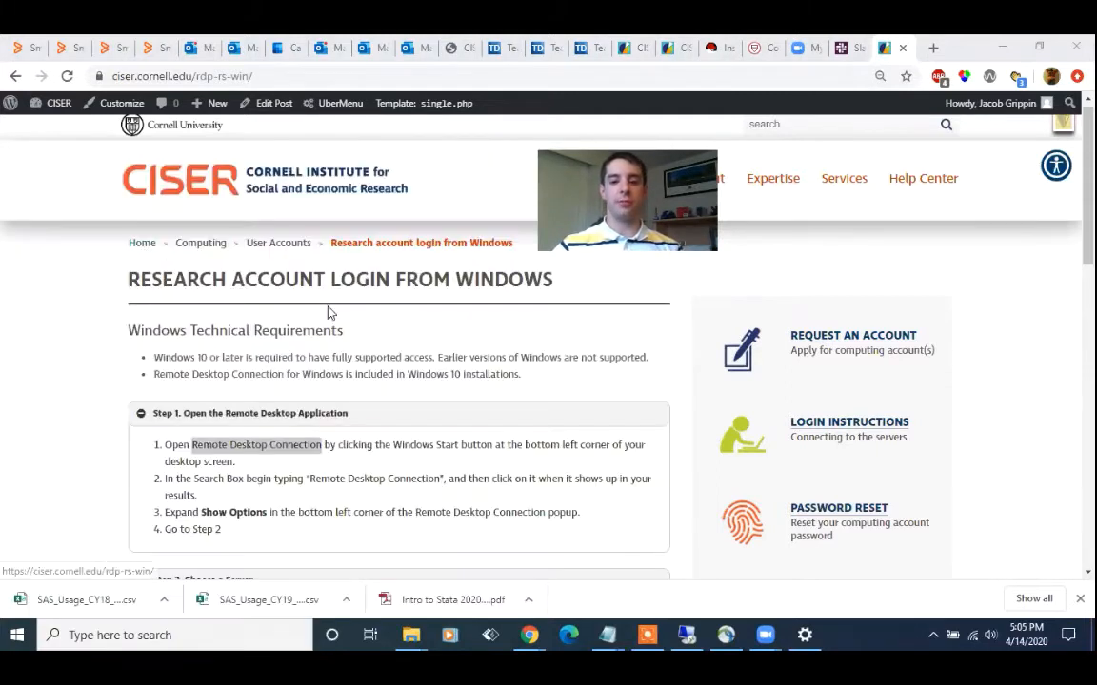
drag(508, 147, 380, 175)
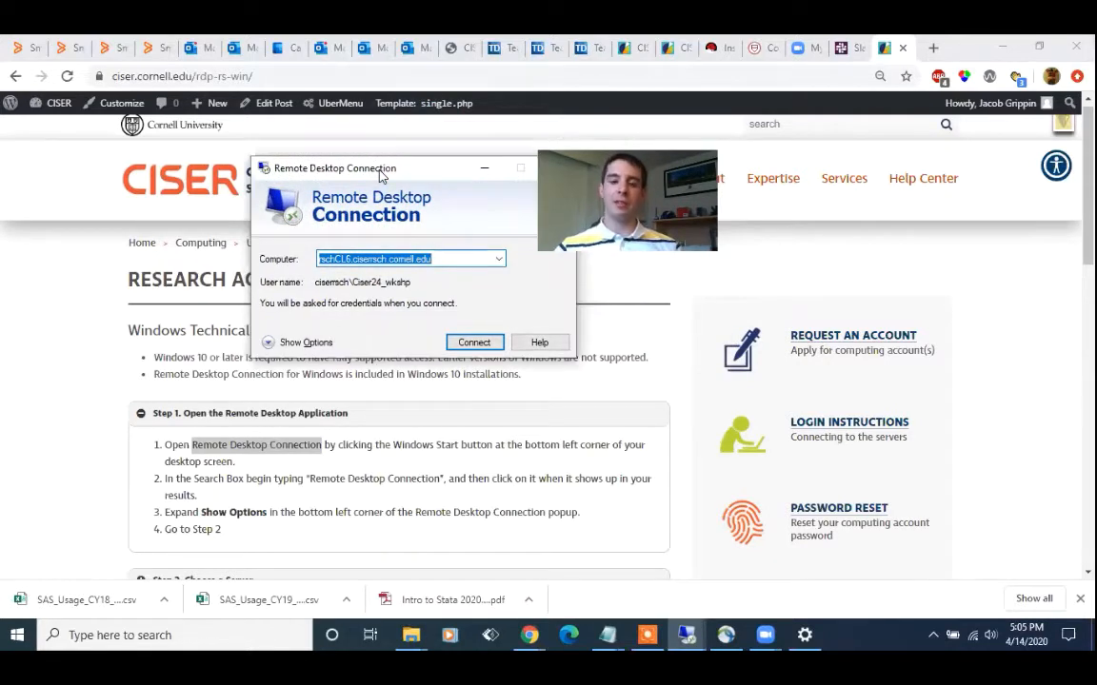
key(BackSpace)
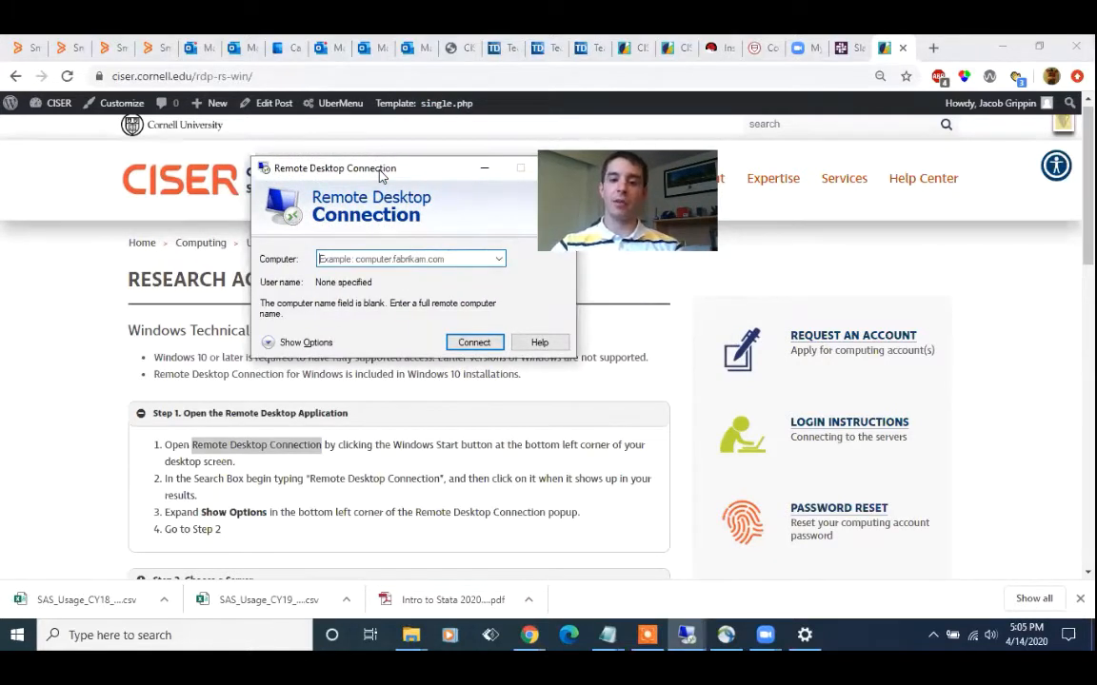
drag(379, 174, 349, 168)
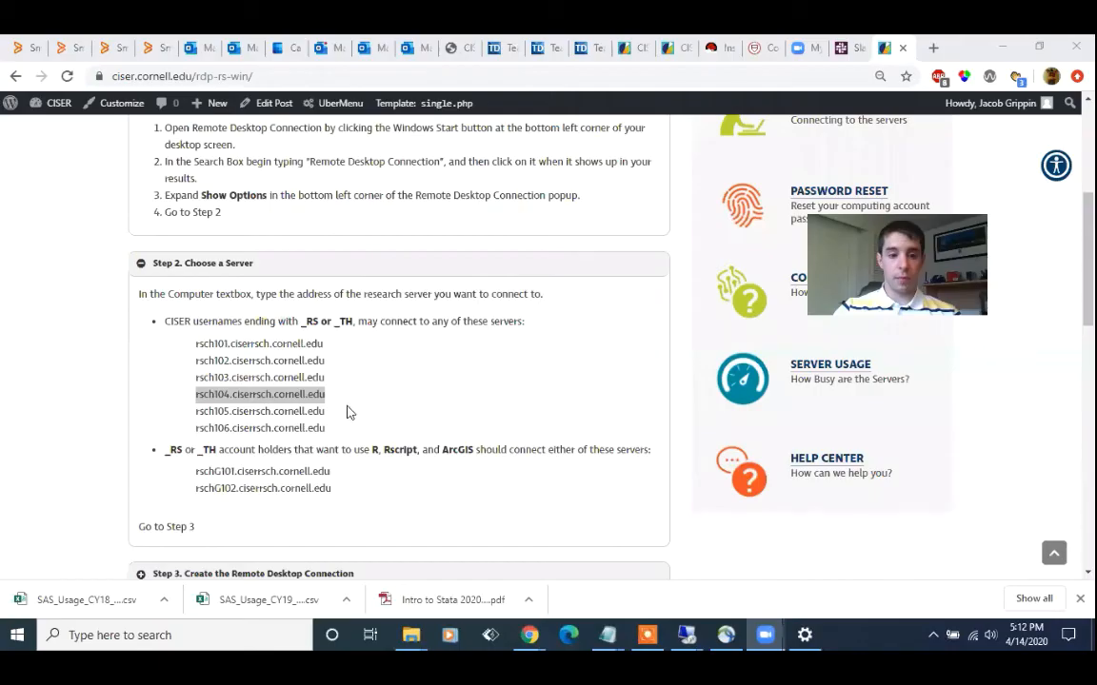
Copy rsch104.ciserrsch.cornell.edu from the Step 2 server list, reopen Remote Desktop Connection and enter it as the Computer
click(325, 396)
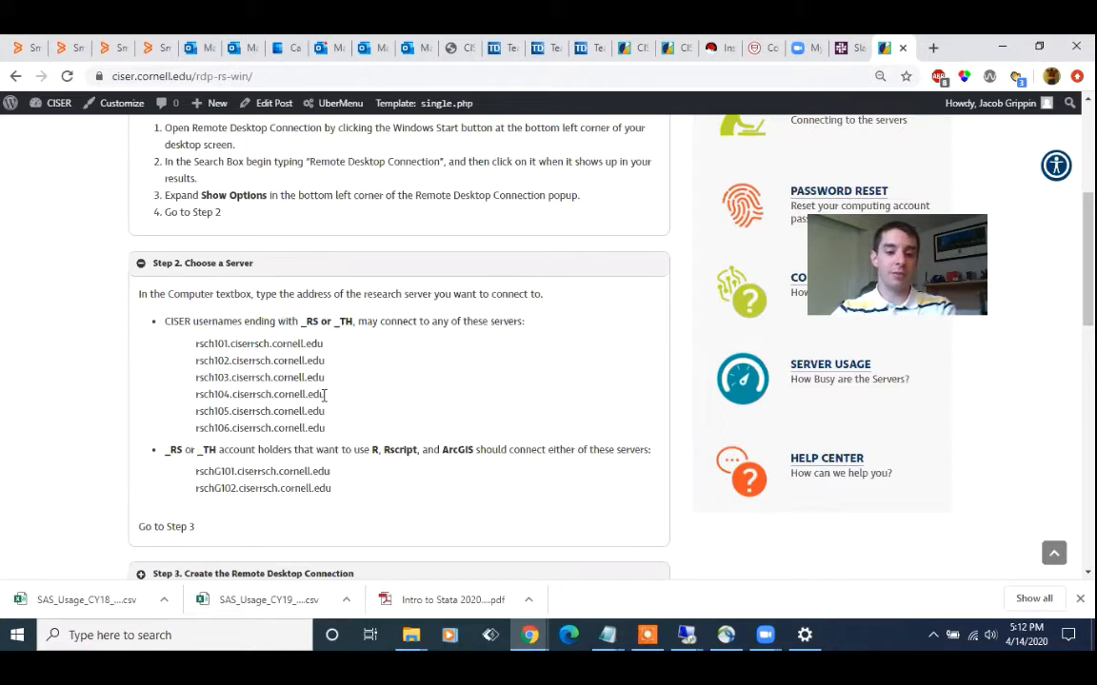
drag(317, 396, 191, 398)
key(ctrl+c)
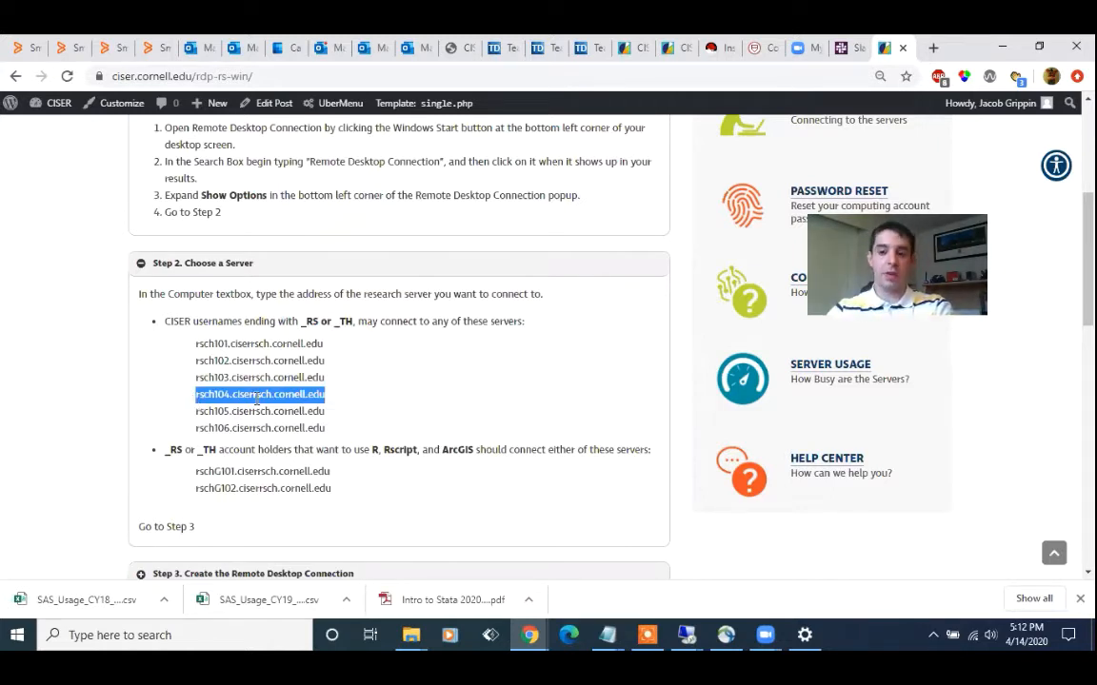
click(198, 633)
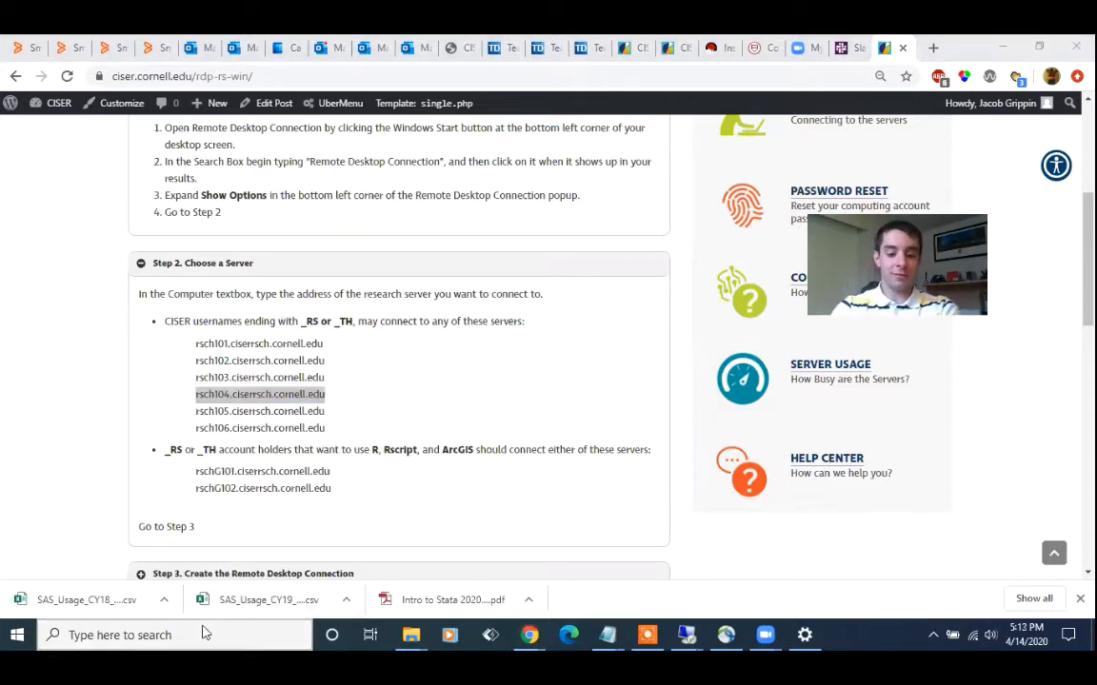
text(remote)
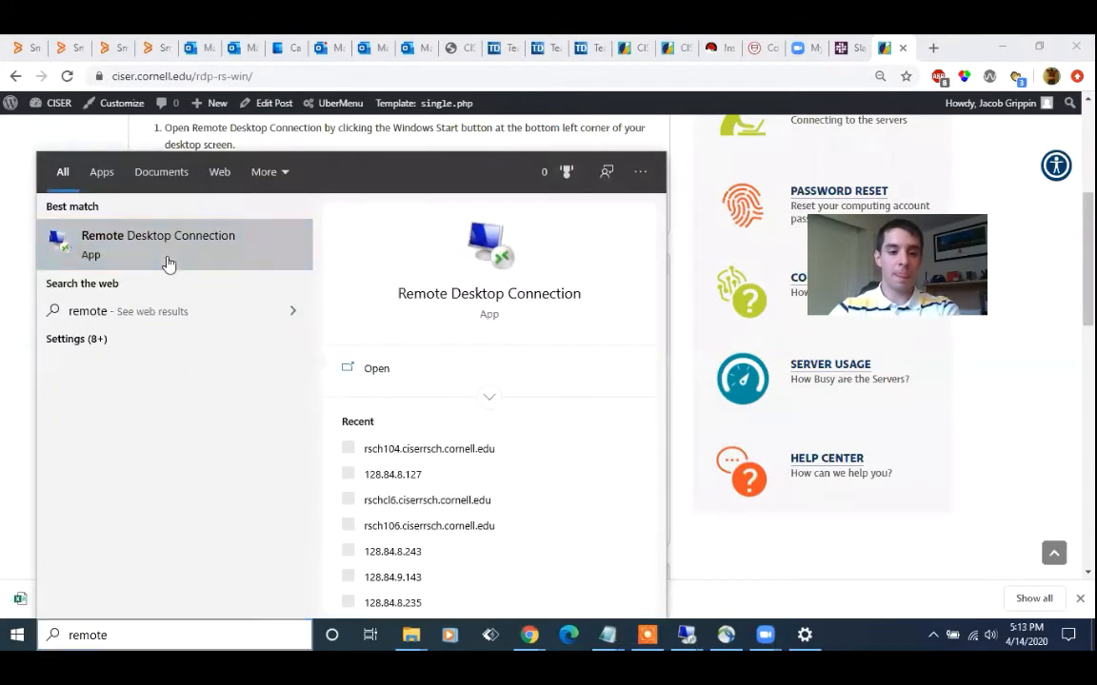
click(167, 259)
click(428, 315)
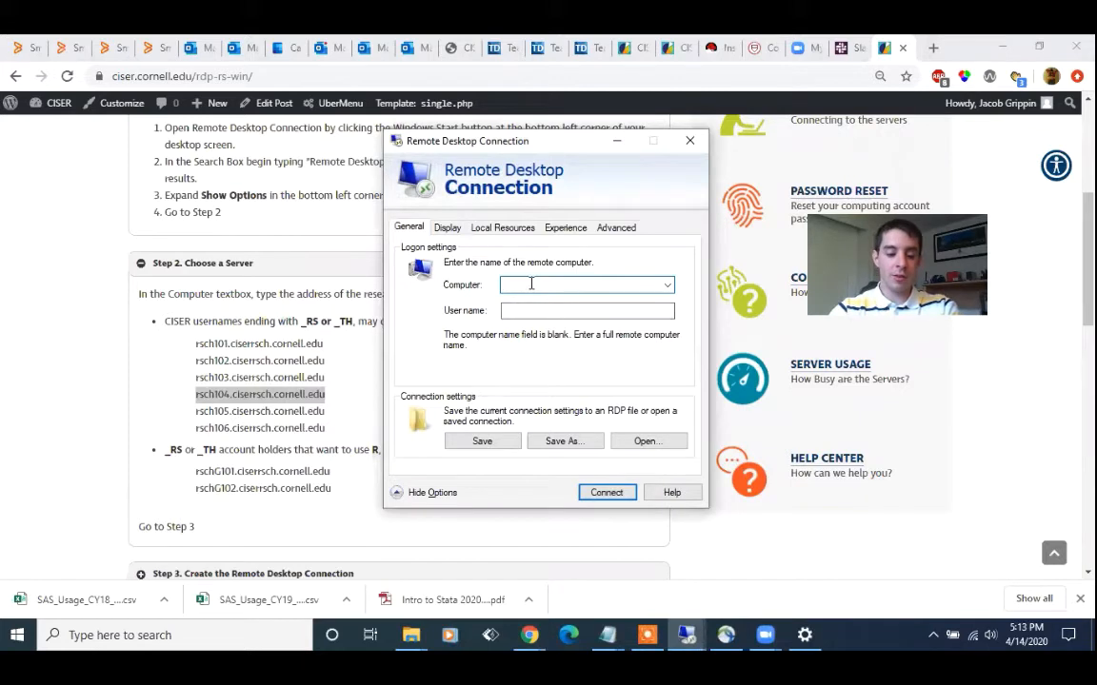
key(ctrl+v)
Clear the prefilled user name in the Remote Desktop Connection logon settings
click(609, 310)
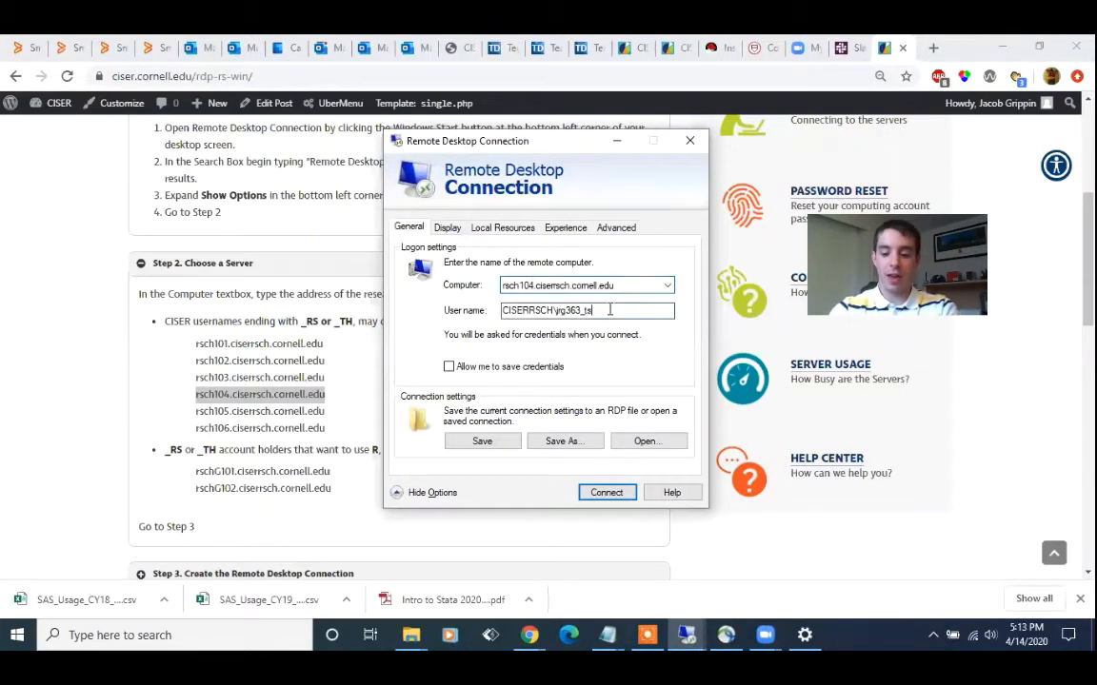
double_click(609, 310)
key(BackSpace)
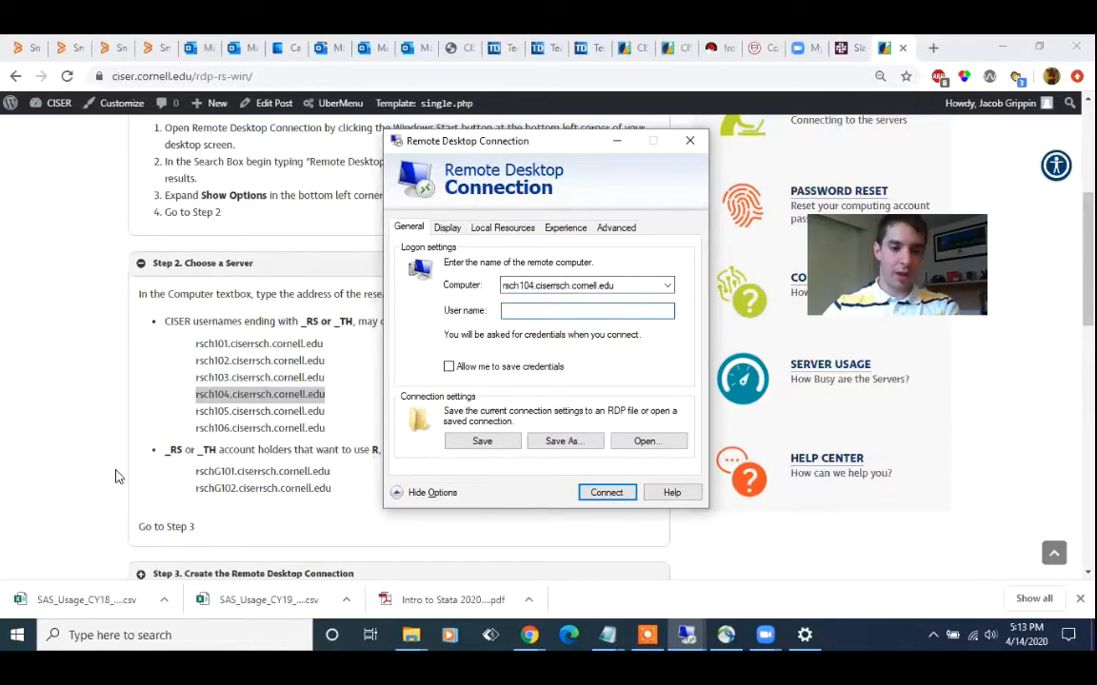
Expand Step 3 of the login instructions, copy the "ciserrsch\" prefix and paste it as the connection's User name
scroll(112, 473, down, 5)
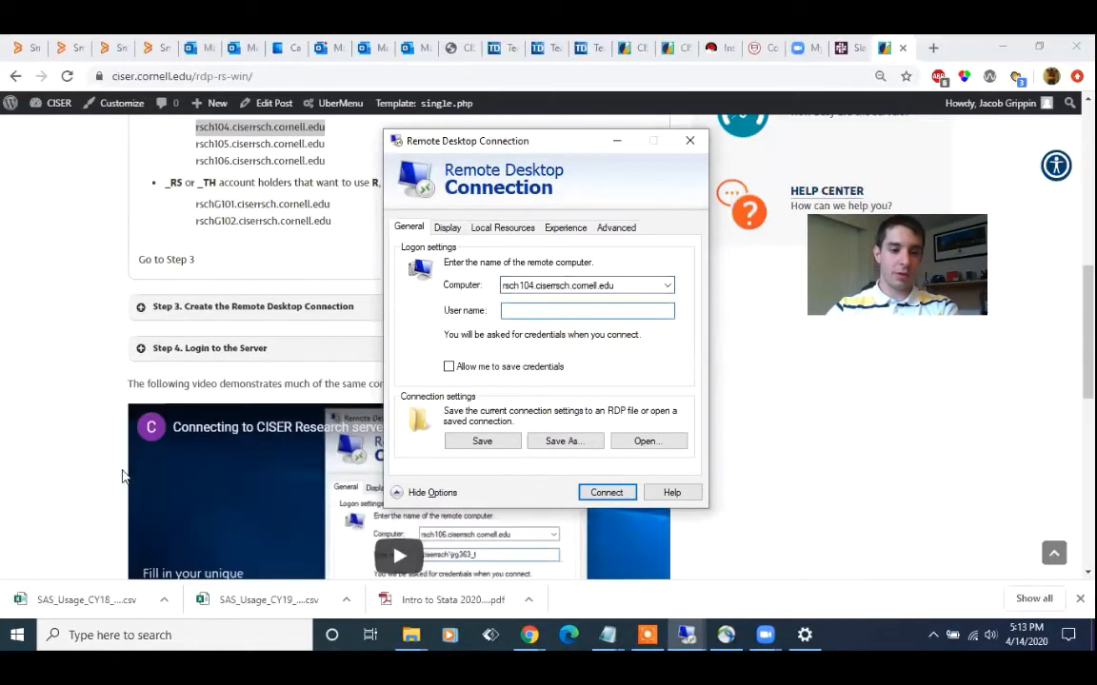
click(207, 309)
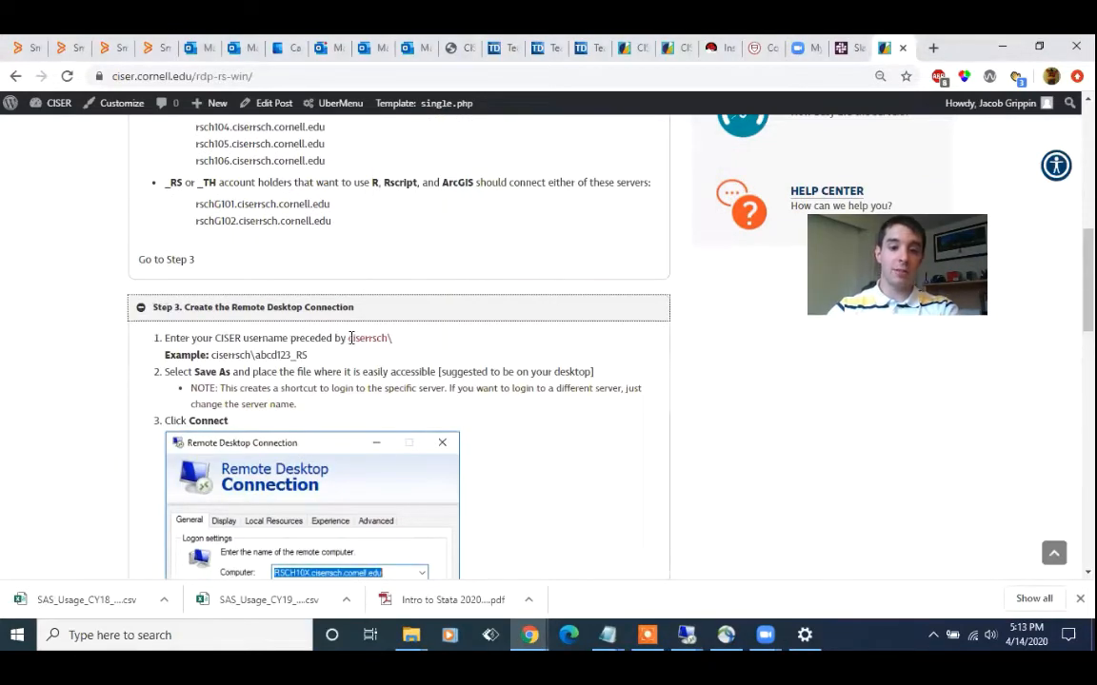
drag(349, 338, 395, 343)
key(ctrl+c)
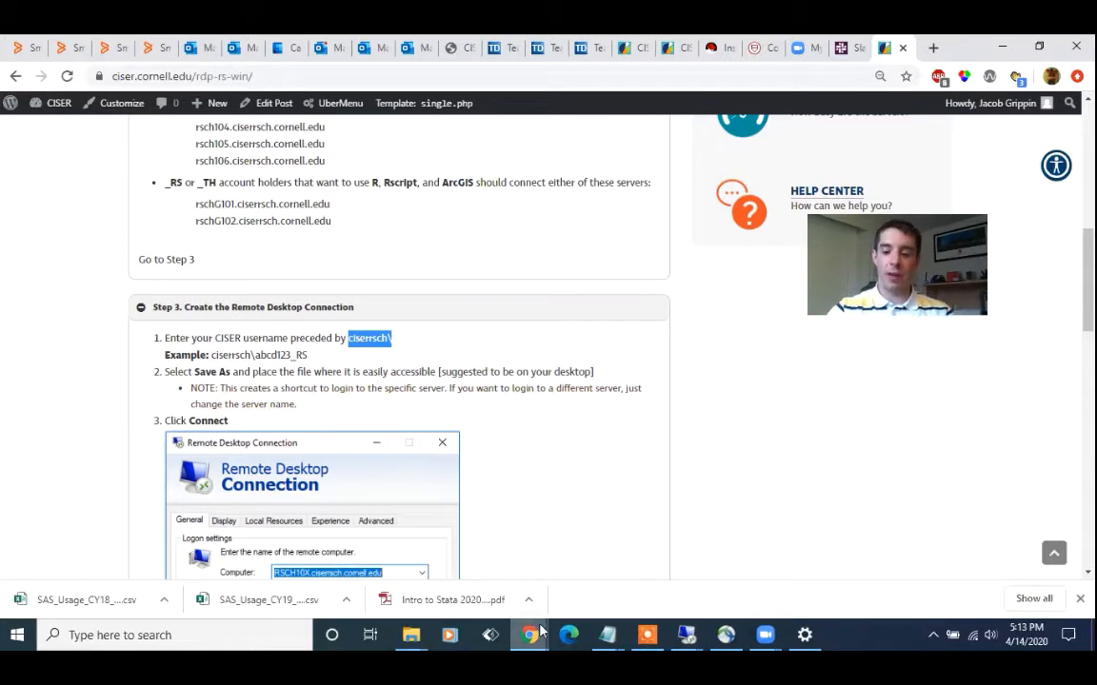
mouse_move(687, 635)
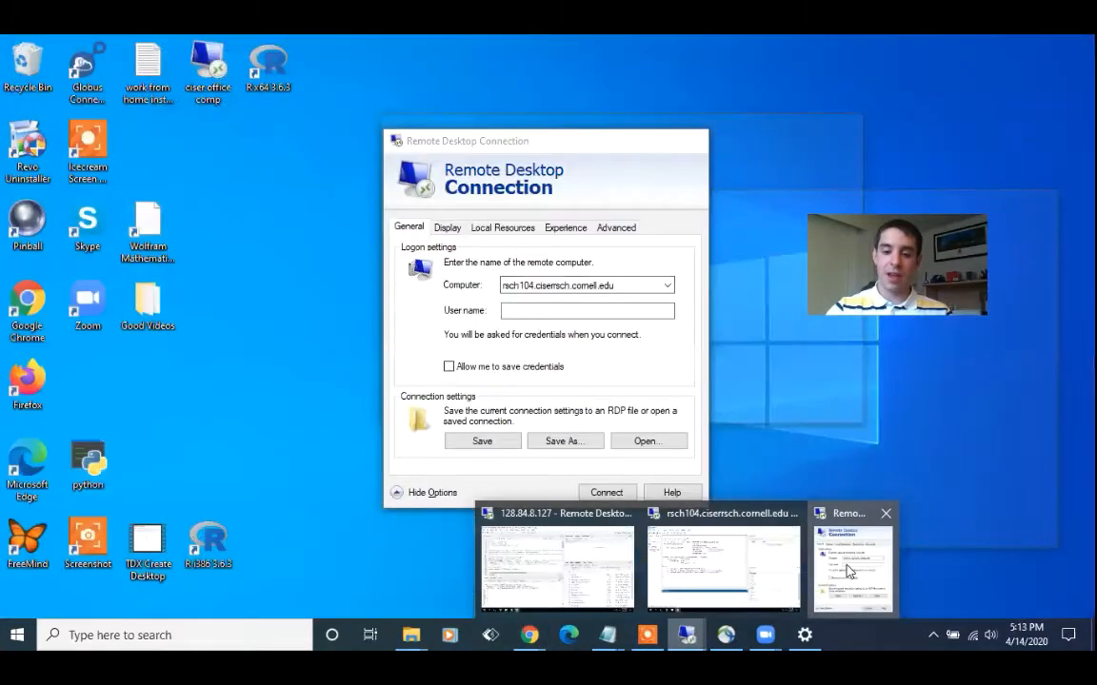
click(840, 578)
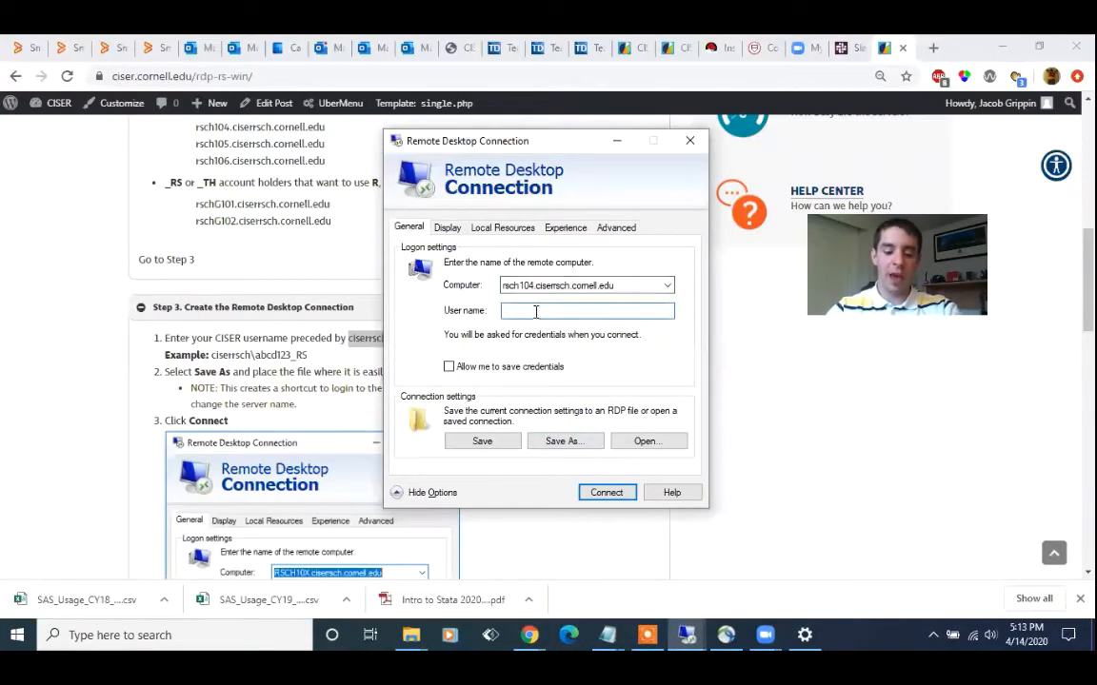
key(ctrl+v)
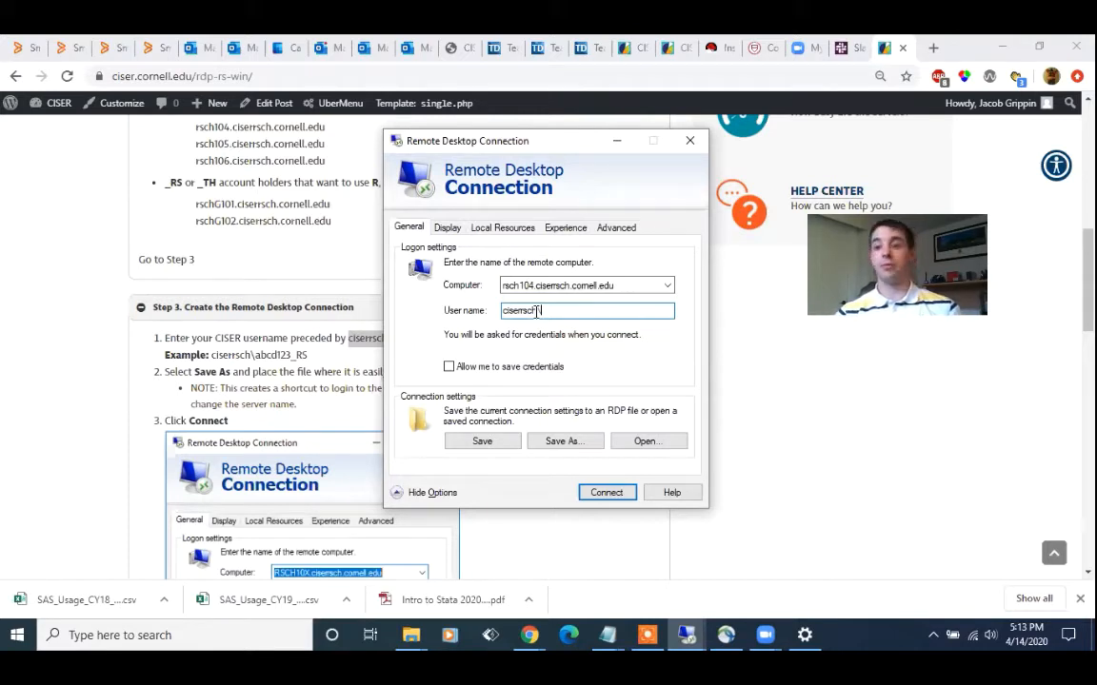
Complete the User name with the account's user ID and its _rs suffix, and start the remote connection
text(\jrg363_)
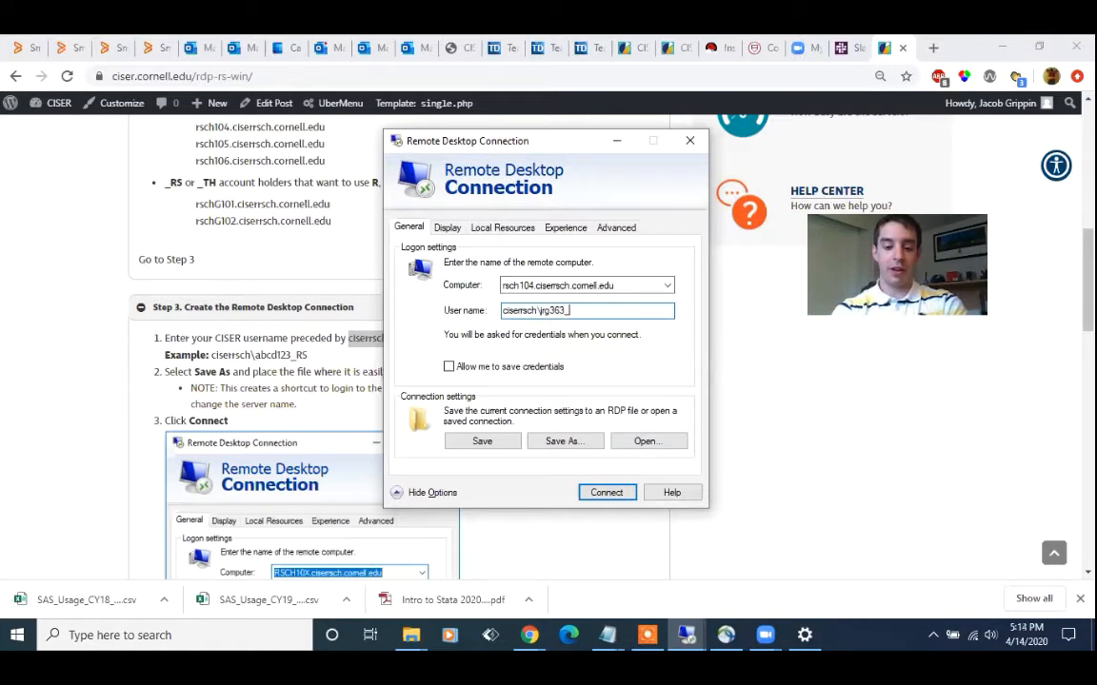
text(rs)
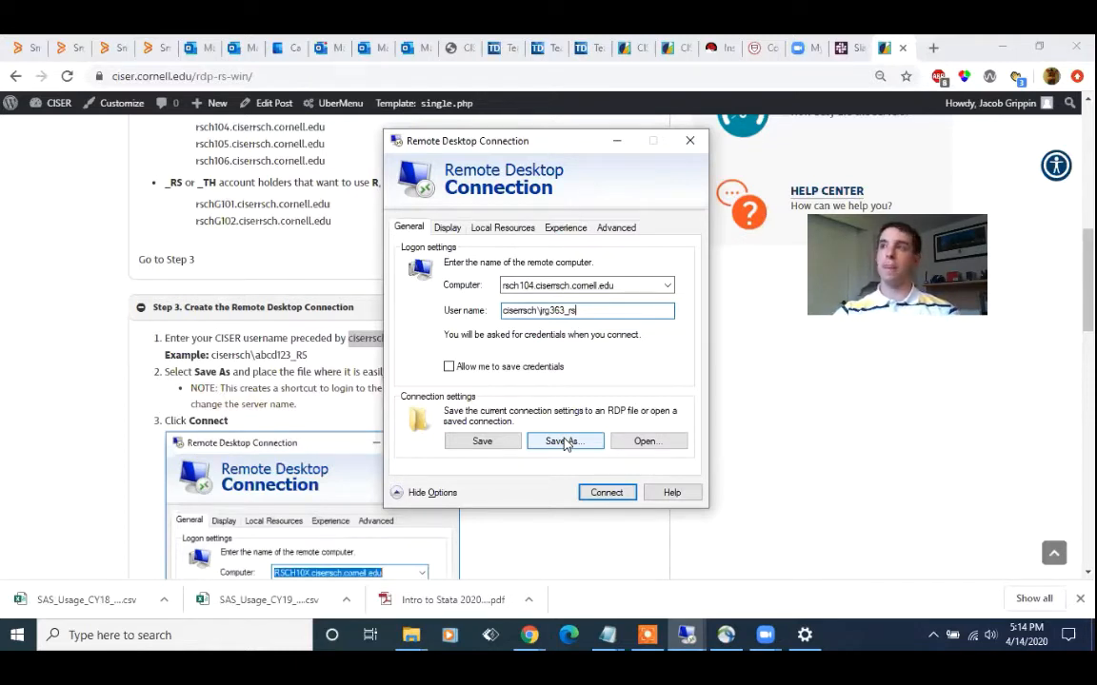
click(606, 493)
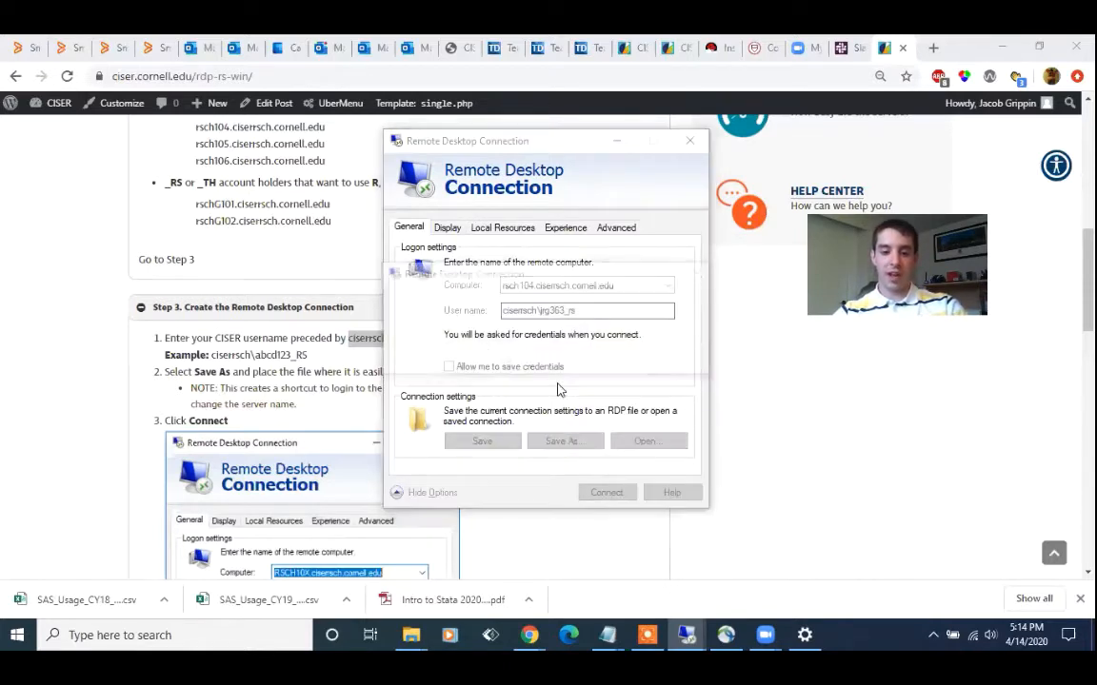
Sign in to the research server with the account password, accepting the certificate warning and the usage policy notice
text(****)
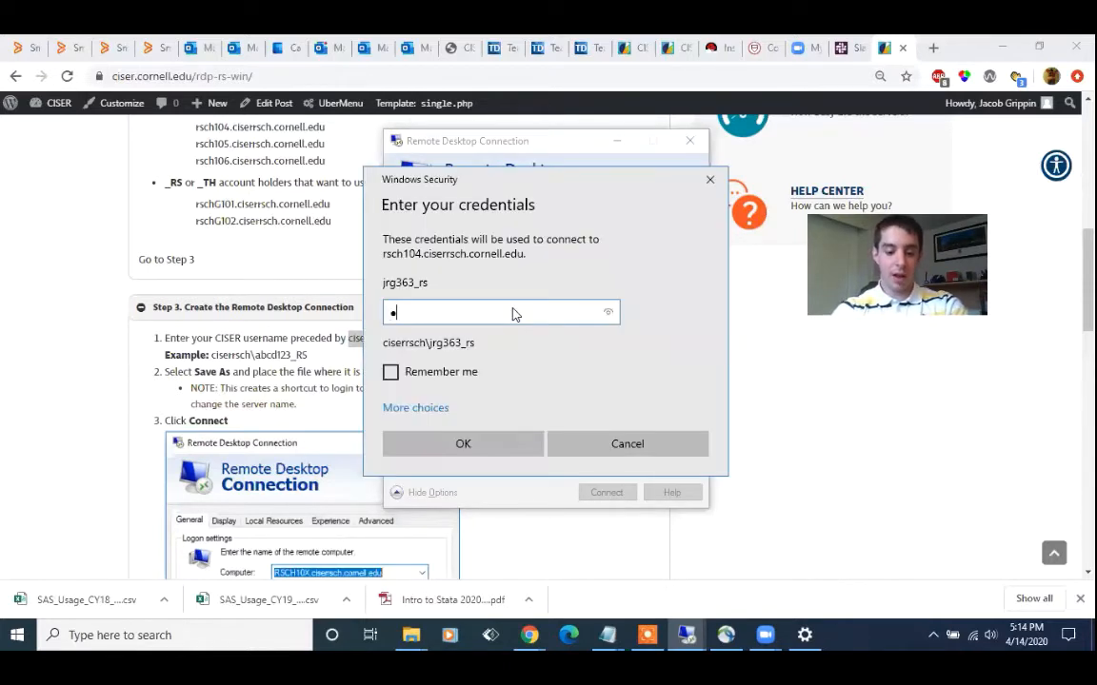
key(BackSpace)
key(BackSpace)
key(BackSpace)
key(BackSpace)
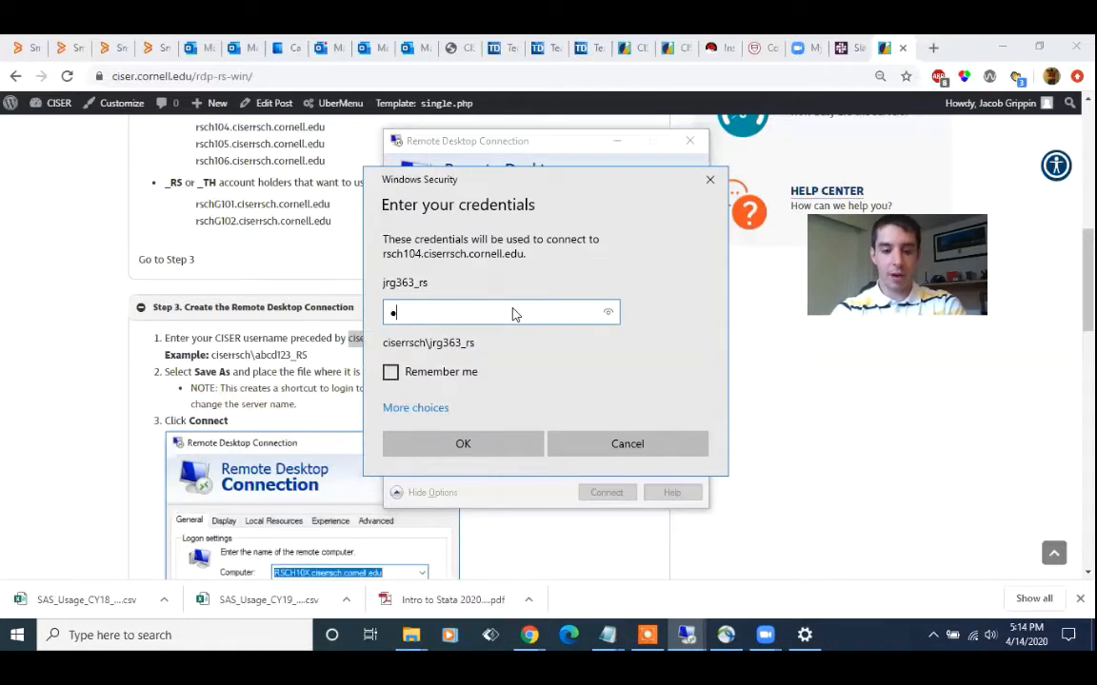
text(************)
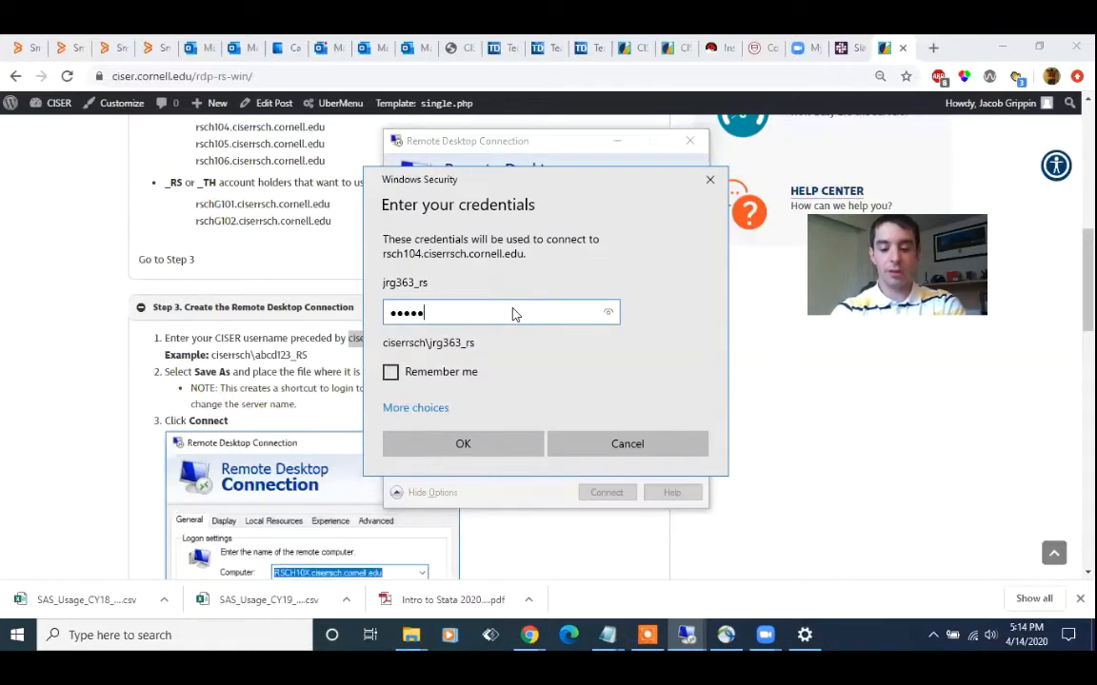
text(**)
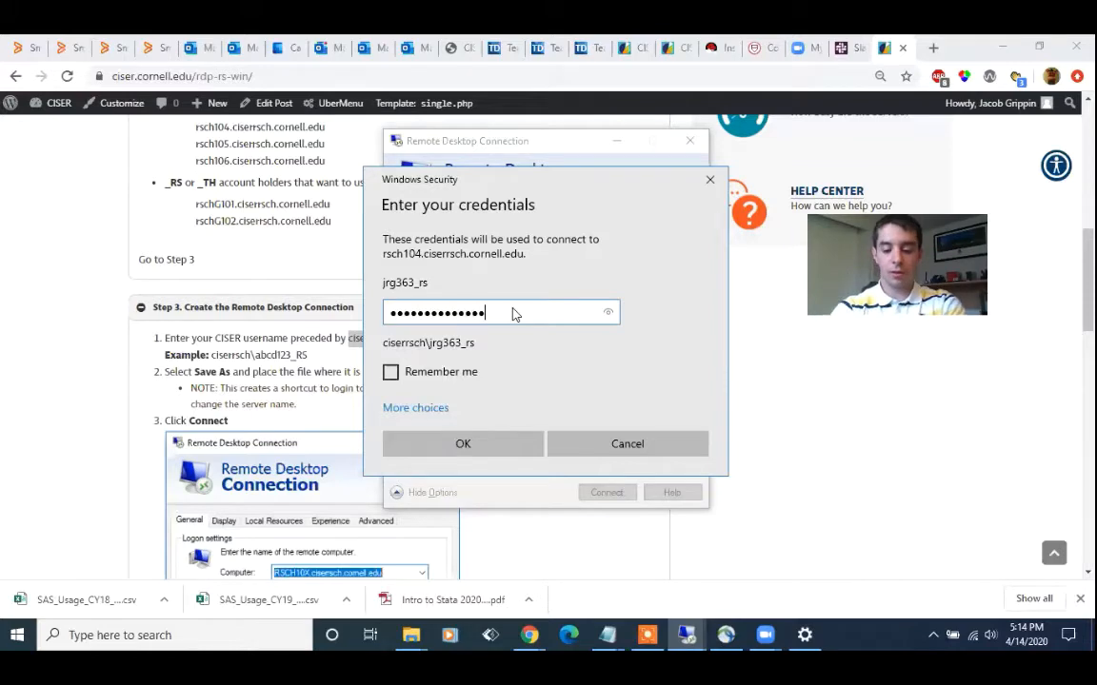
key(Return)
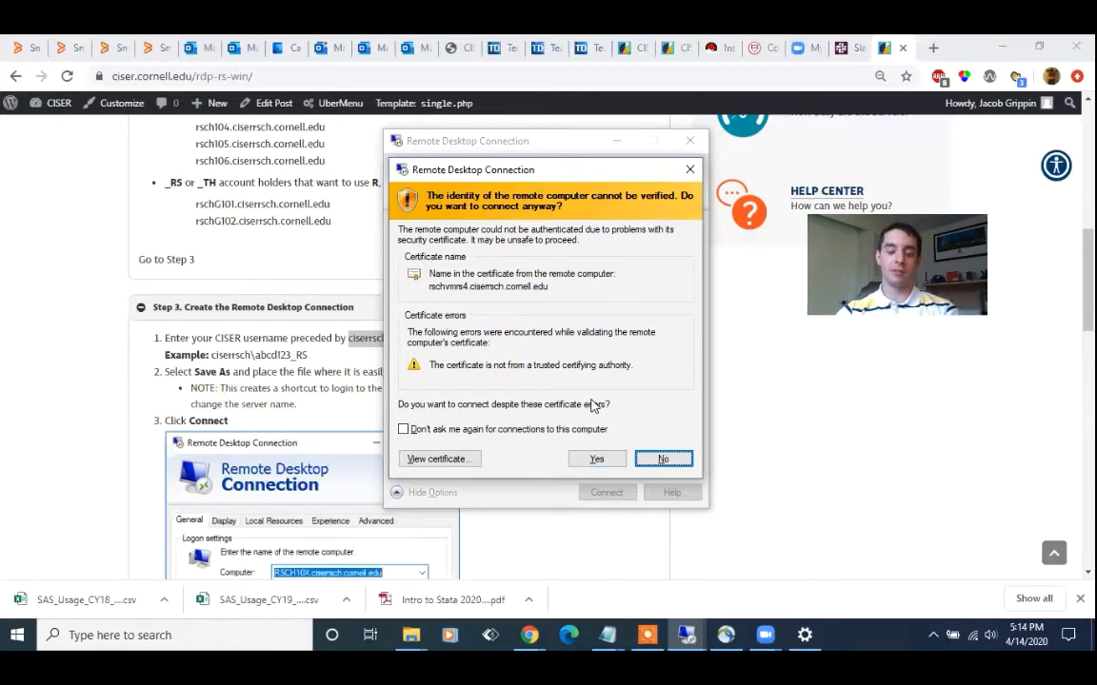
click(595, 459)
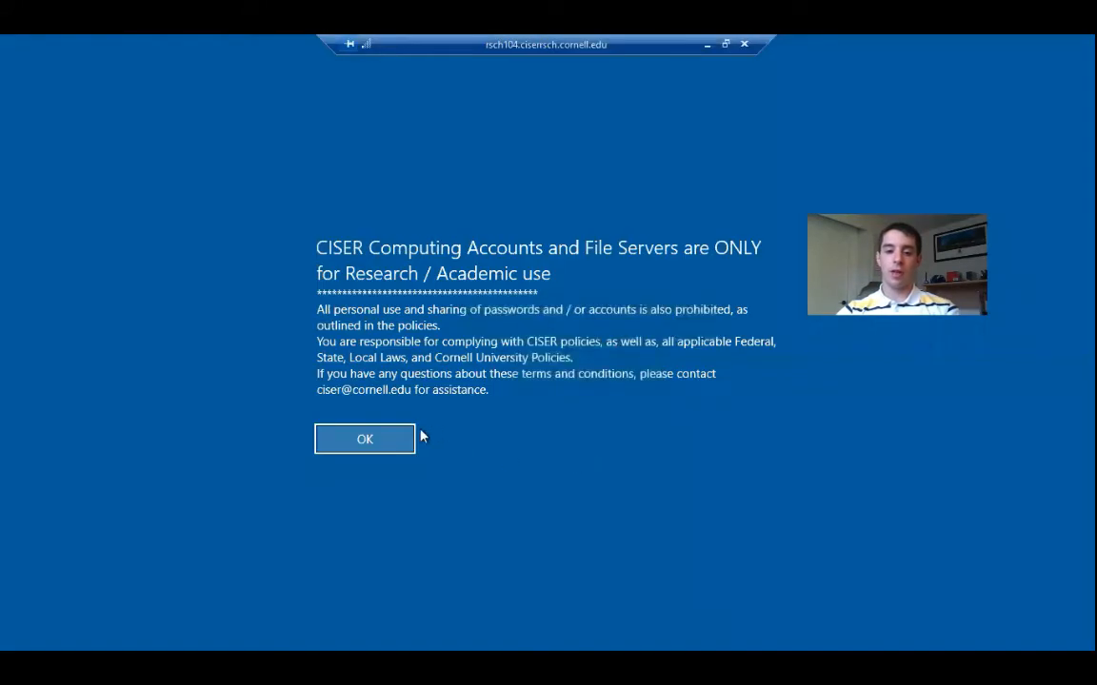
click(365, 440)
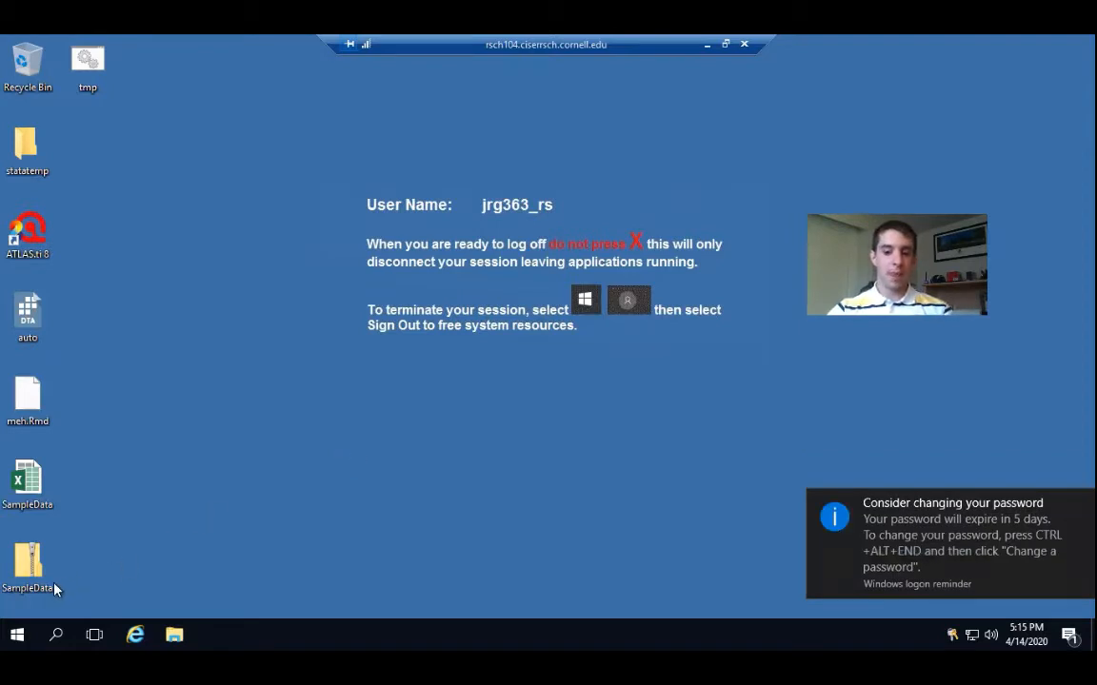
Launch StataMP 16 (64-bit) from the server's Stata 16 program folder and postpone the Stata announcement
click(15, 632)
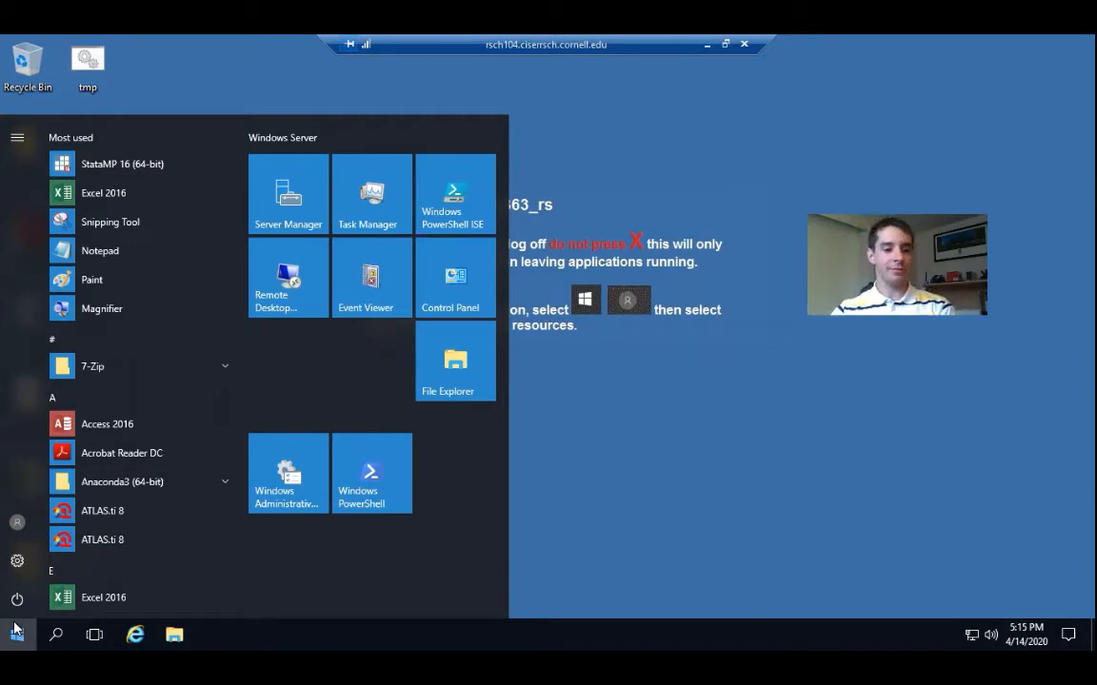
scroll(242, 383, down, 4)
scroll(241, 384, down, 8)
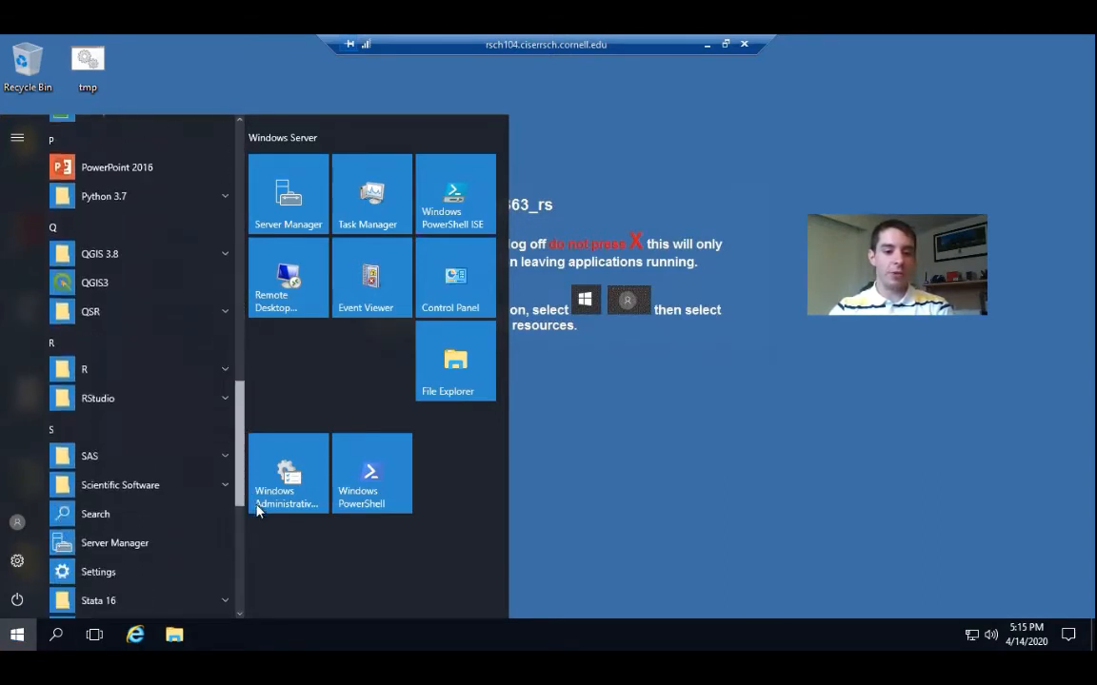
click(130, 441)
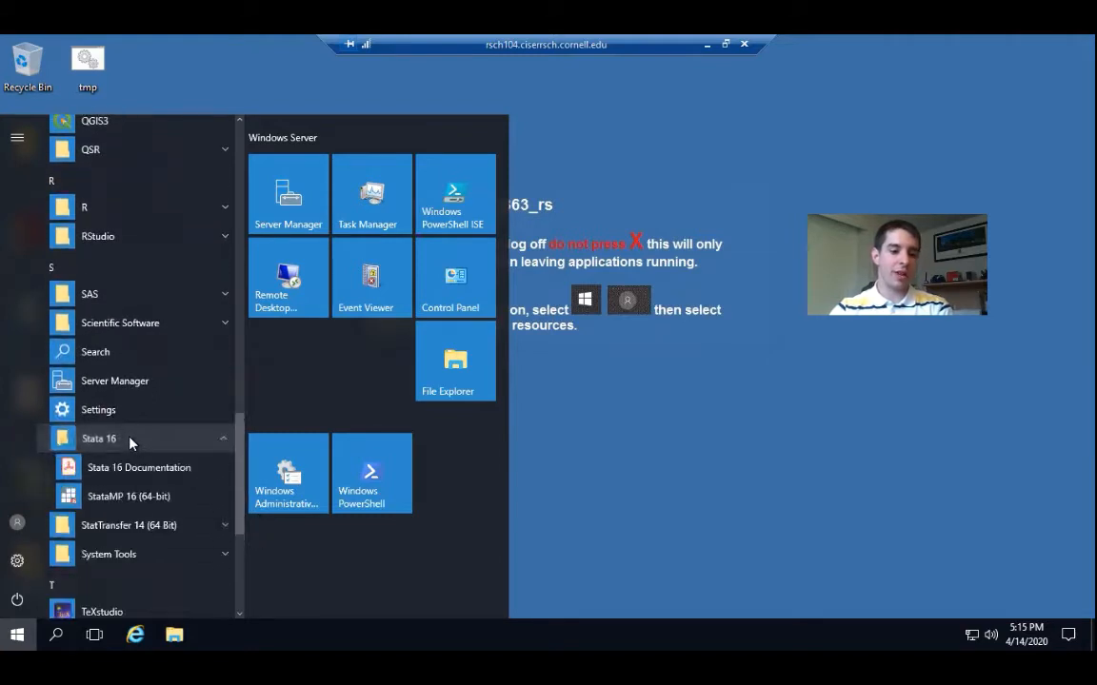
scroll(240, 472, down, 2)
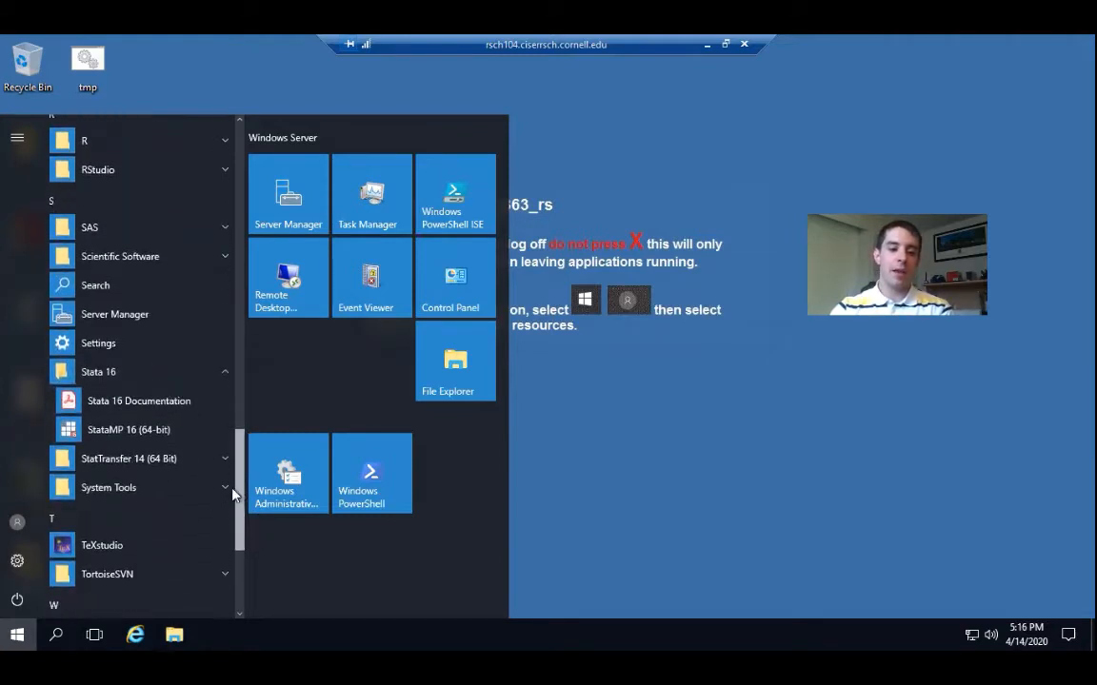
click(131, 423)
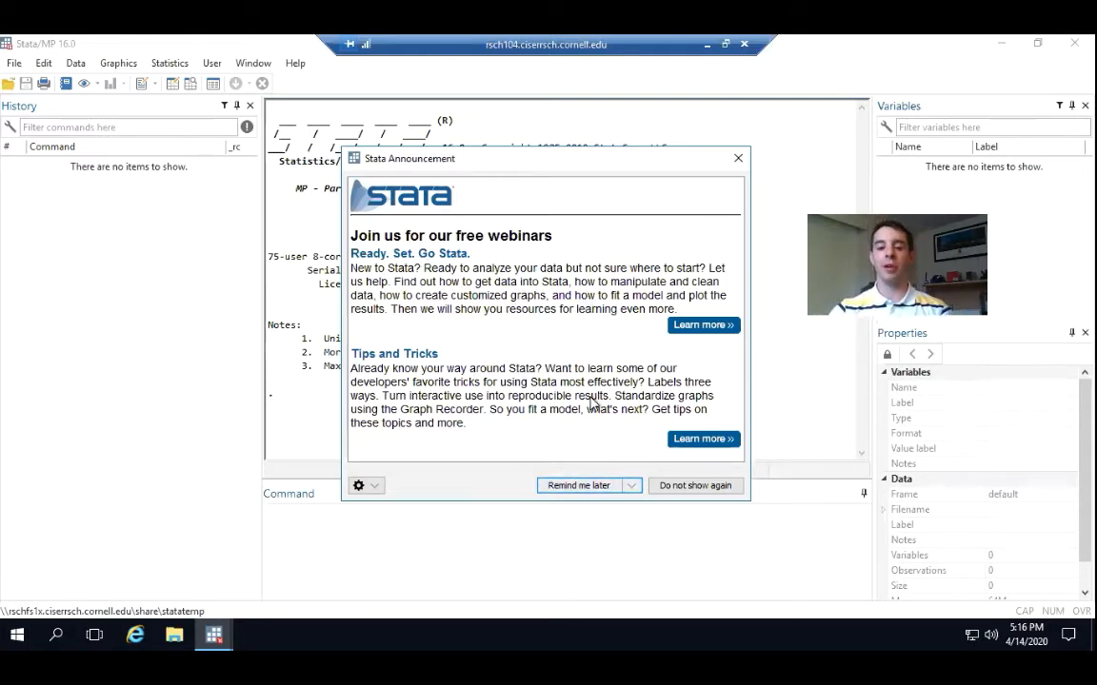
click(576, 487)
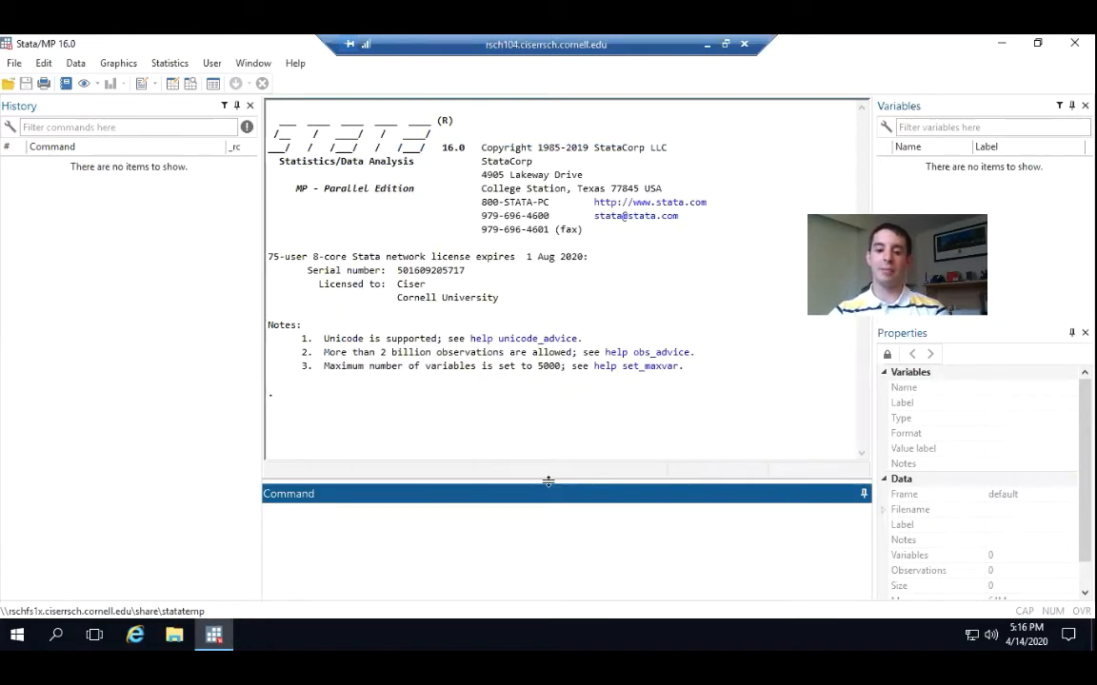
Enlarge Stata's Command pane and load the example automobile dataset with the command "sysuse auto"
drag(548, 481, 551, 440)
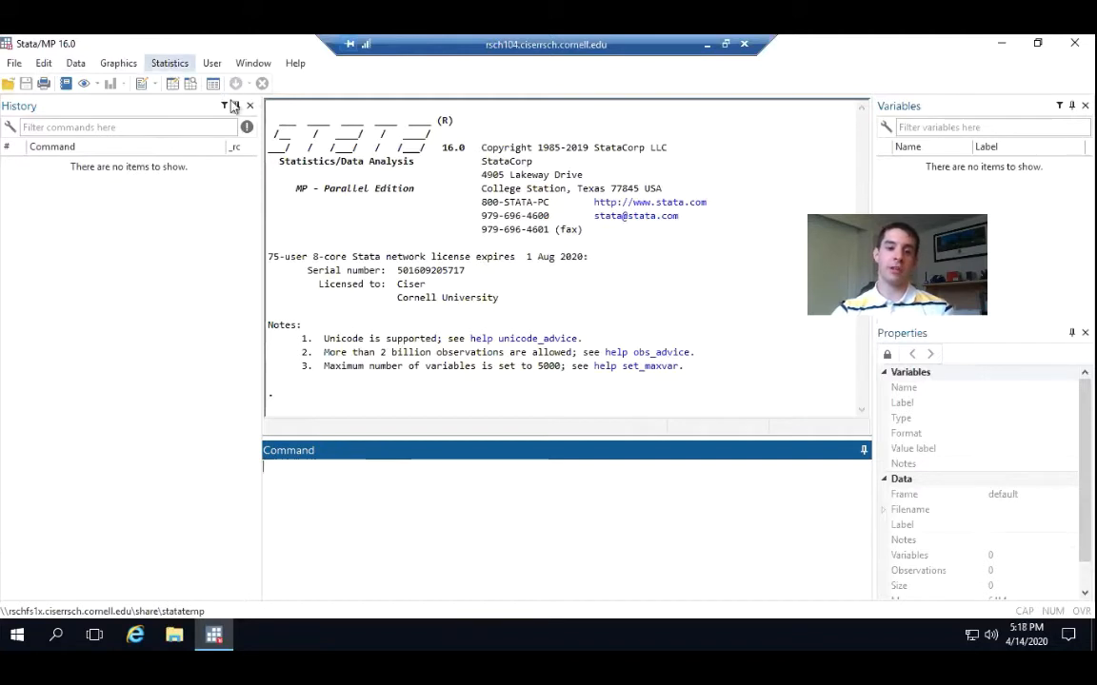
click(543, 289)
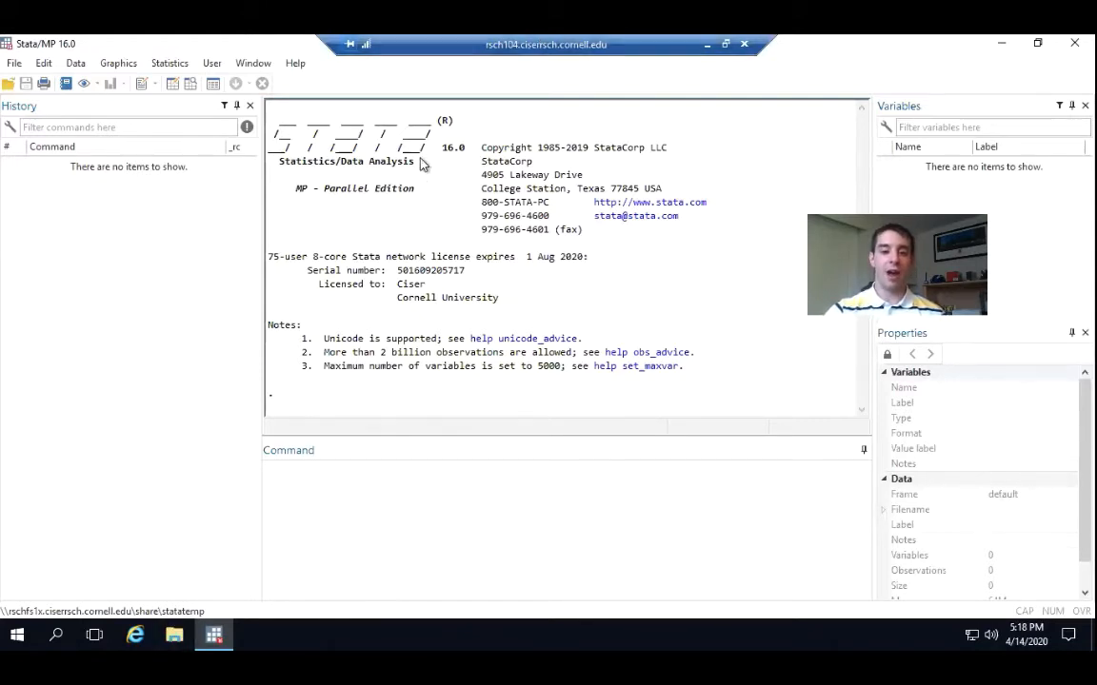
click(403, 494)
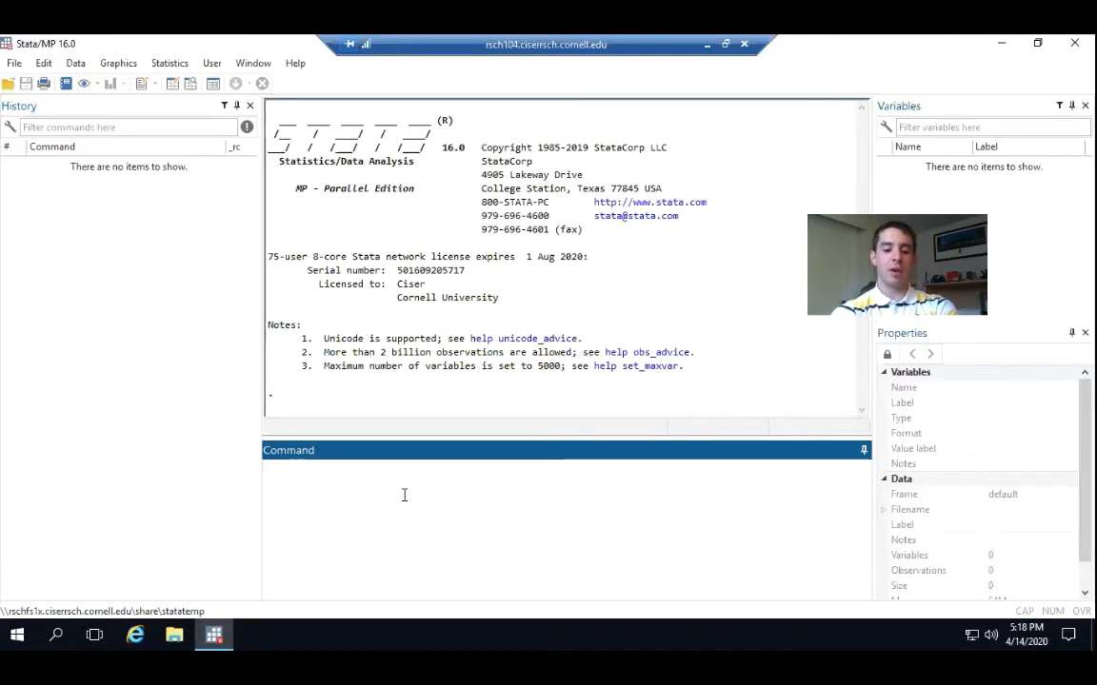
text(sy)
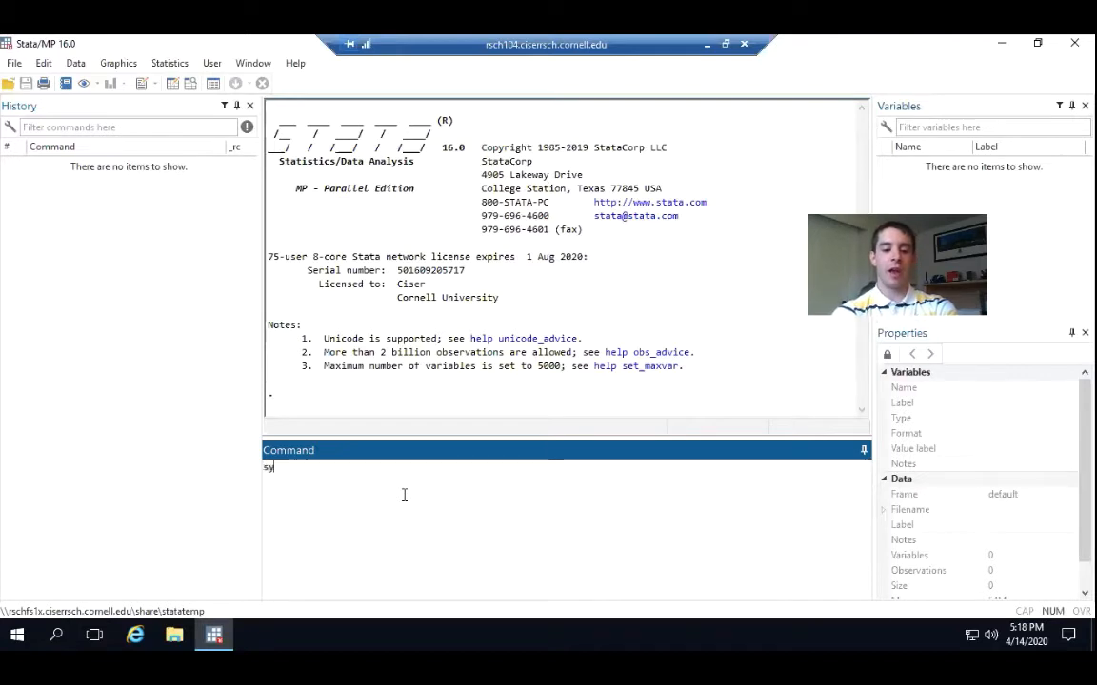
text(su)
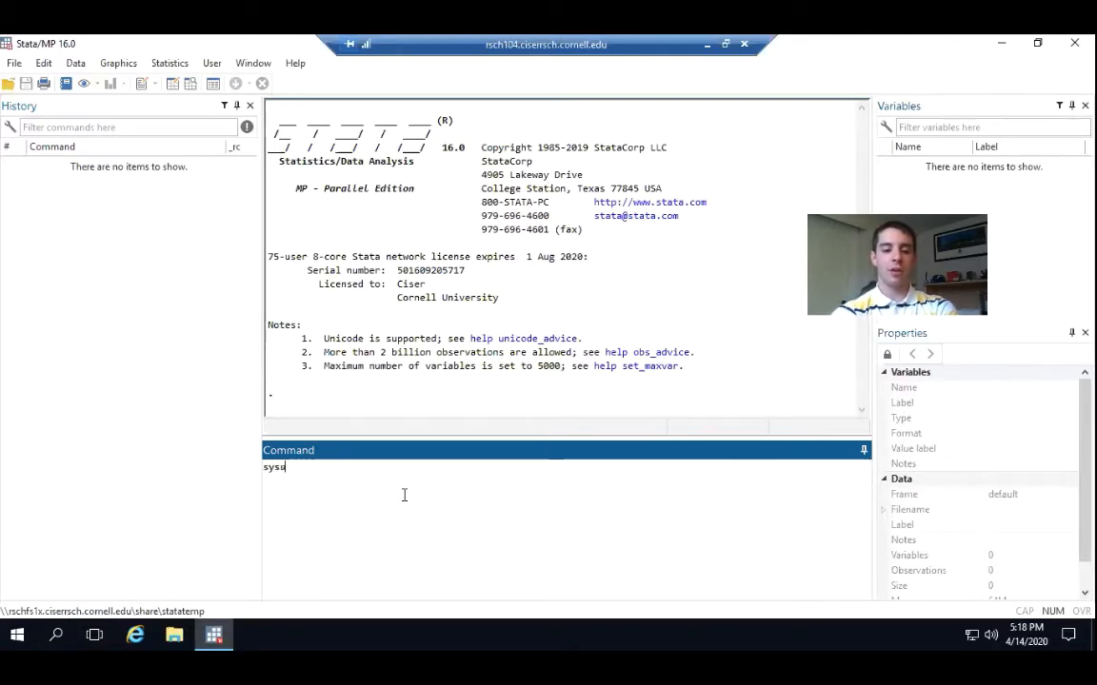
text(se)
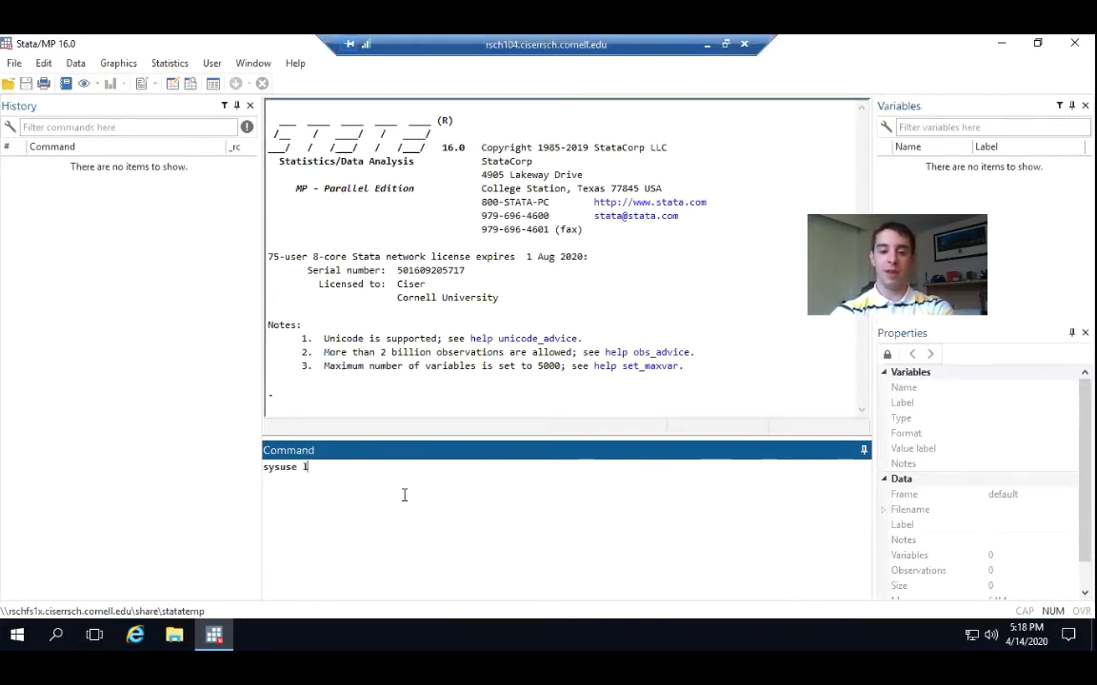
text( auto)
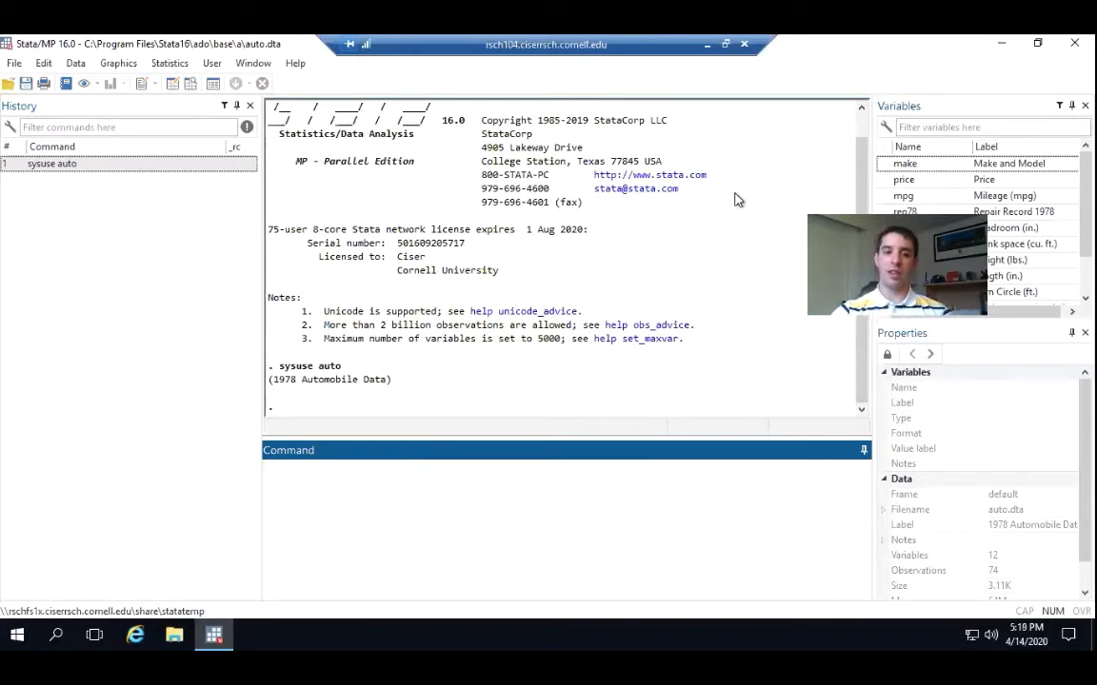
Look through the list of variables in the loaded auto dataset
click(964, 111)
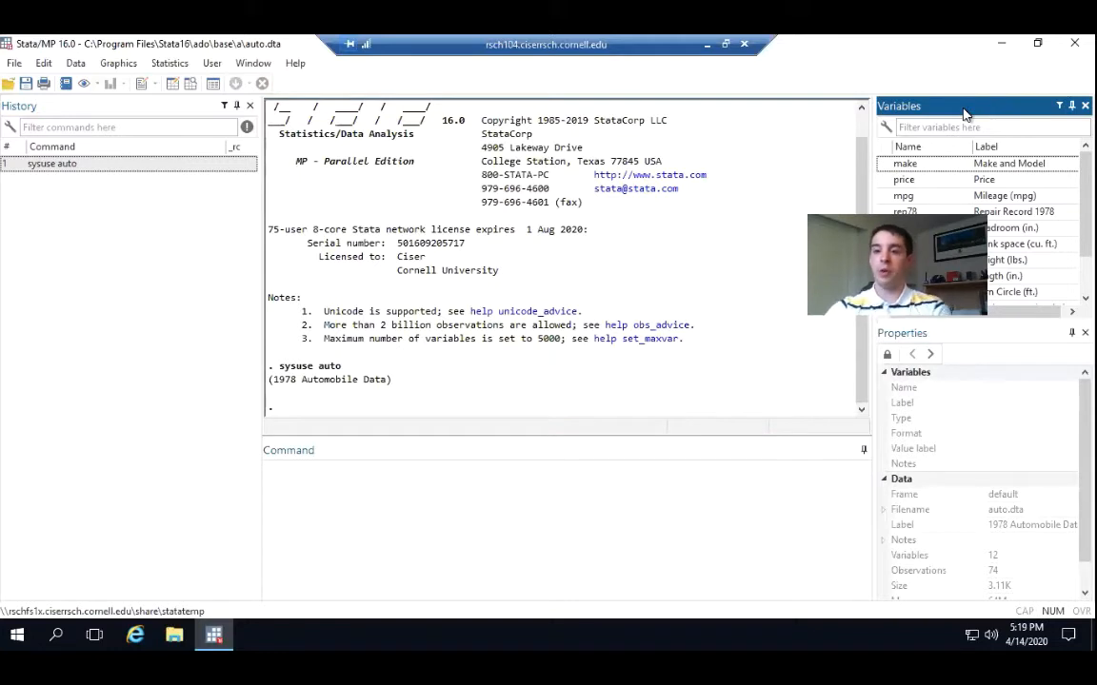
scroll(978, 229, down, 1)
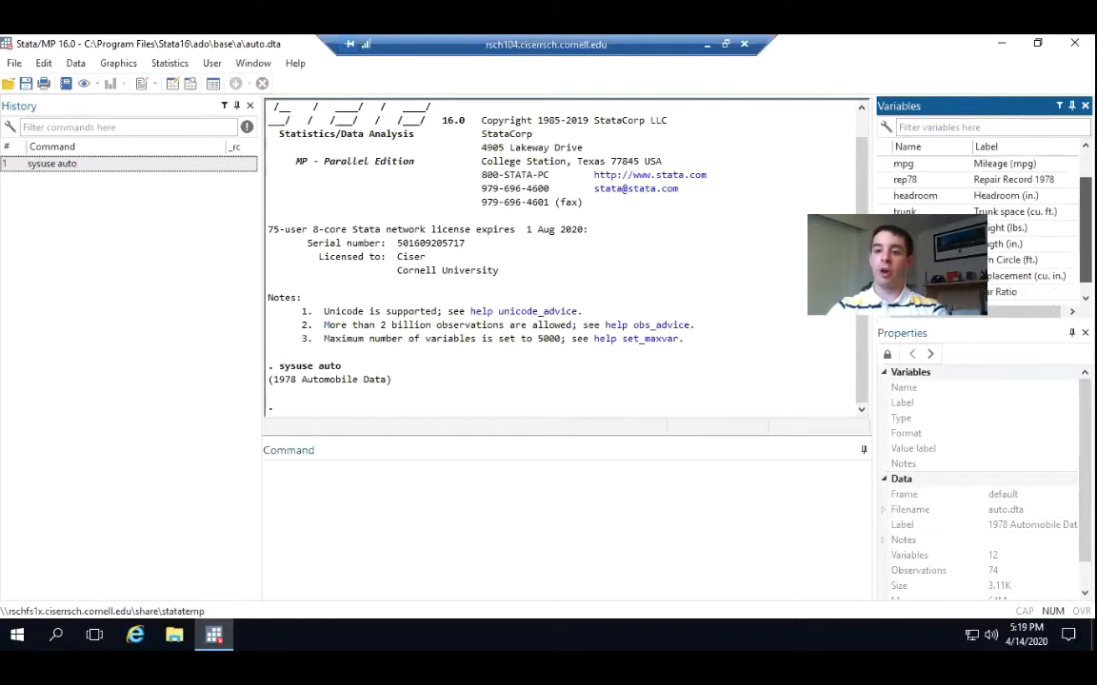
scroll(991, 190, up, 1)
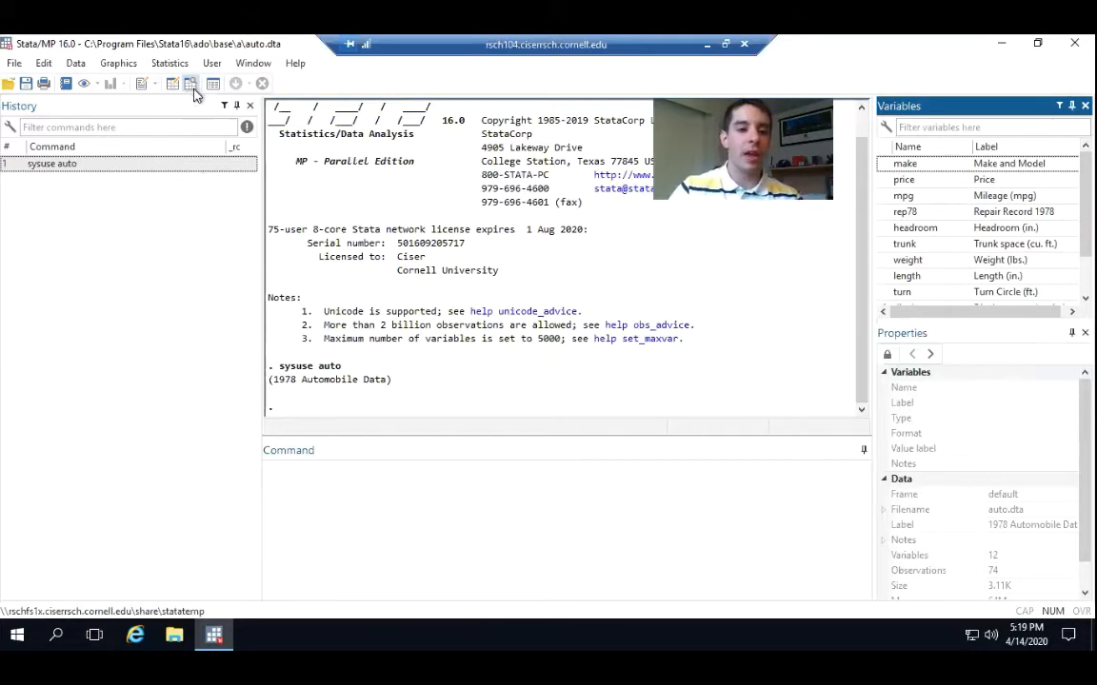
Search the server for "magnif", open Magnifier and enlarge the screen view by one level
click(21, 631)
text(magnif)
key(Return)
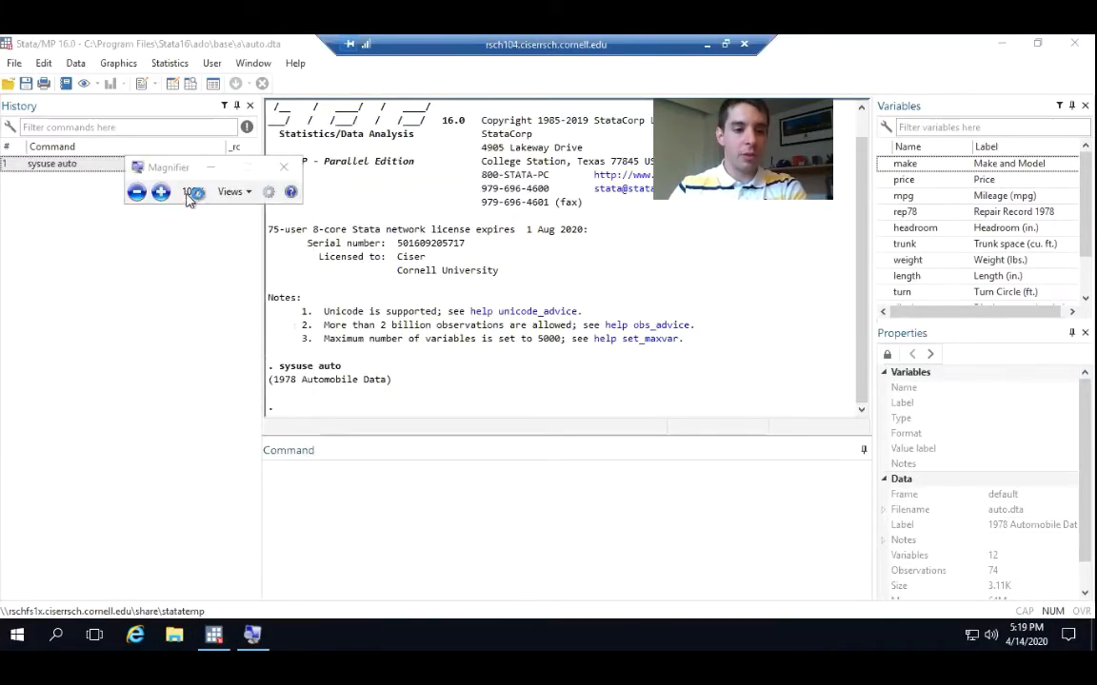
click(160, 193)
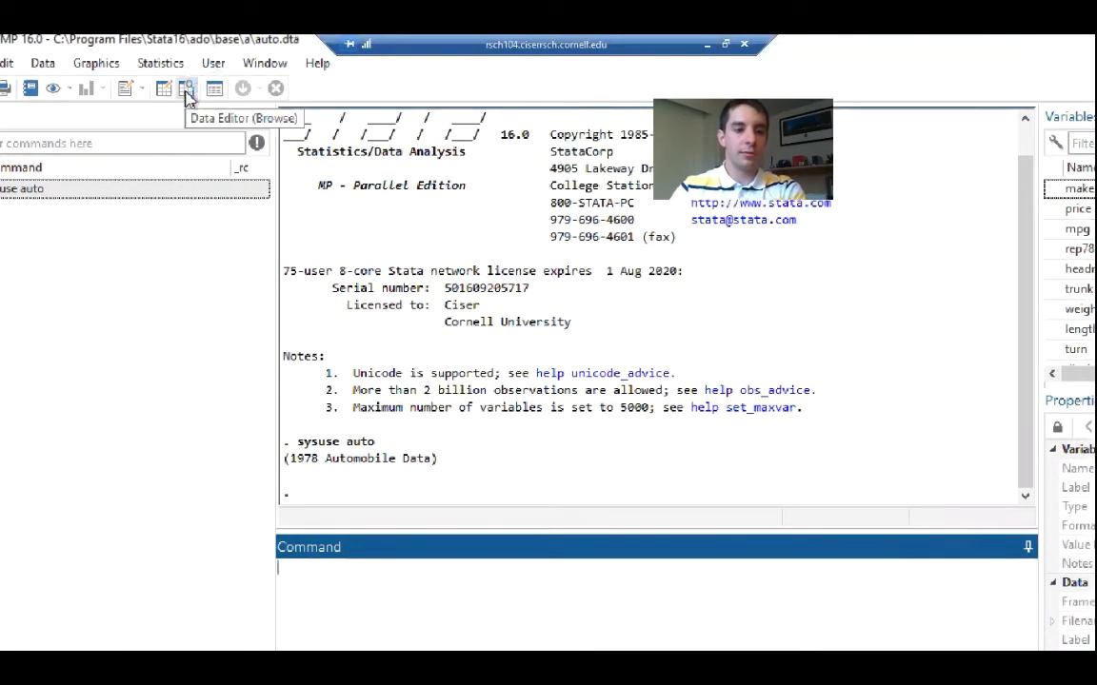
Inspect the auto dataset in the Data Editor's Browse mode and close the editor
click(186, 94)
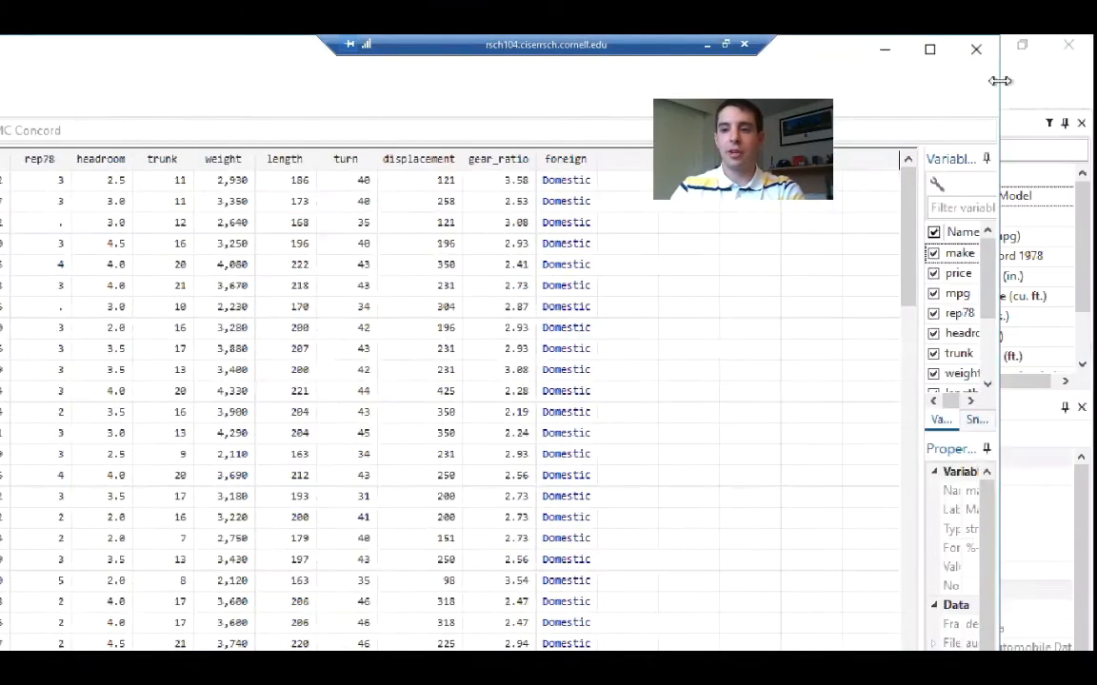
click(976, 49)
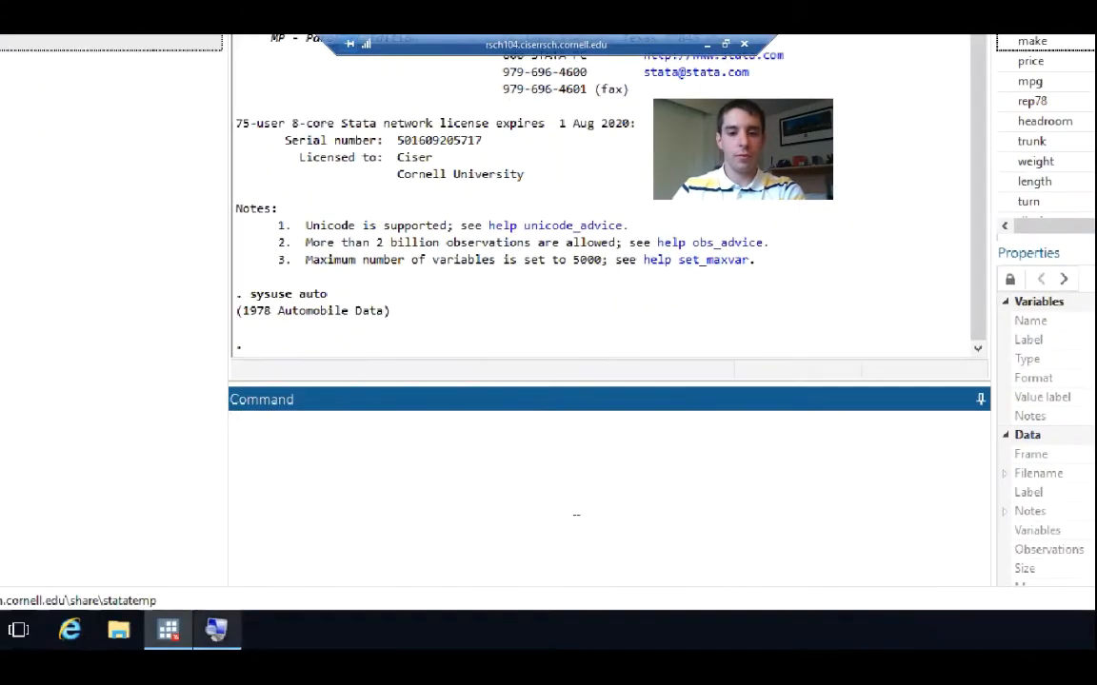
Bring back the Magnifier controls, reset the magnification to 100% and close Magnifier
click(216, 633)
click(216, 633)
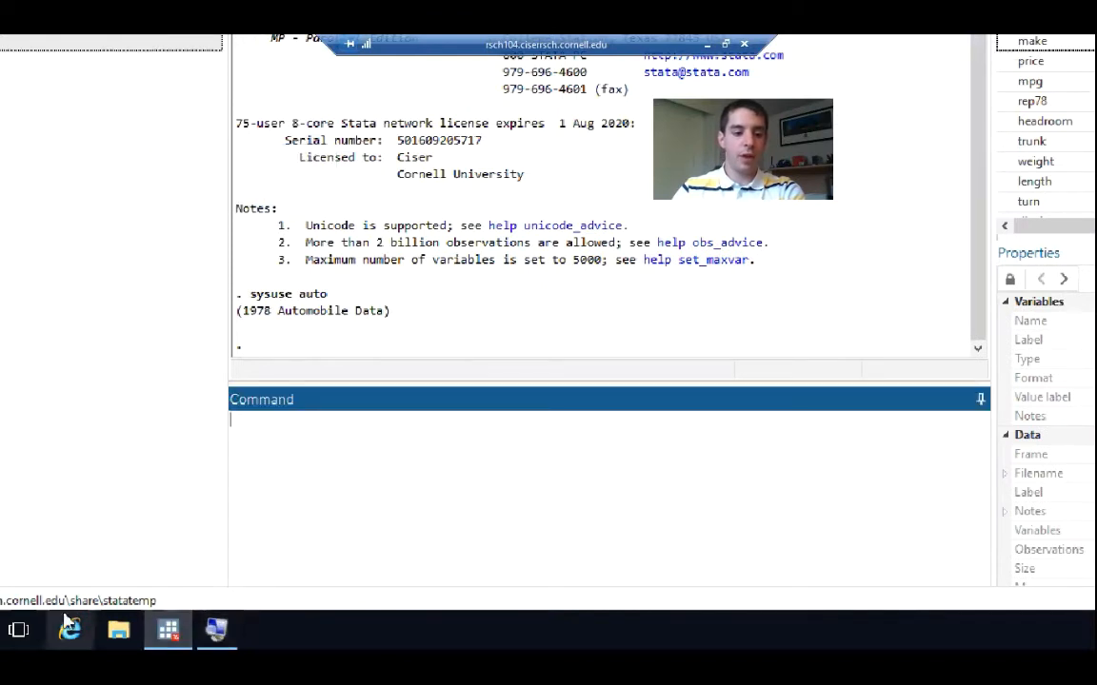
click(268, 634)
click(128, 190)
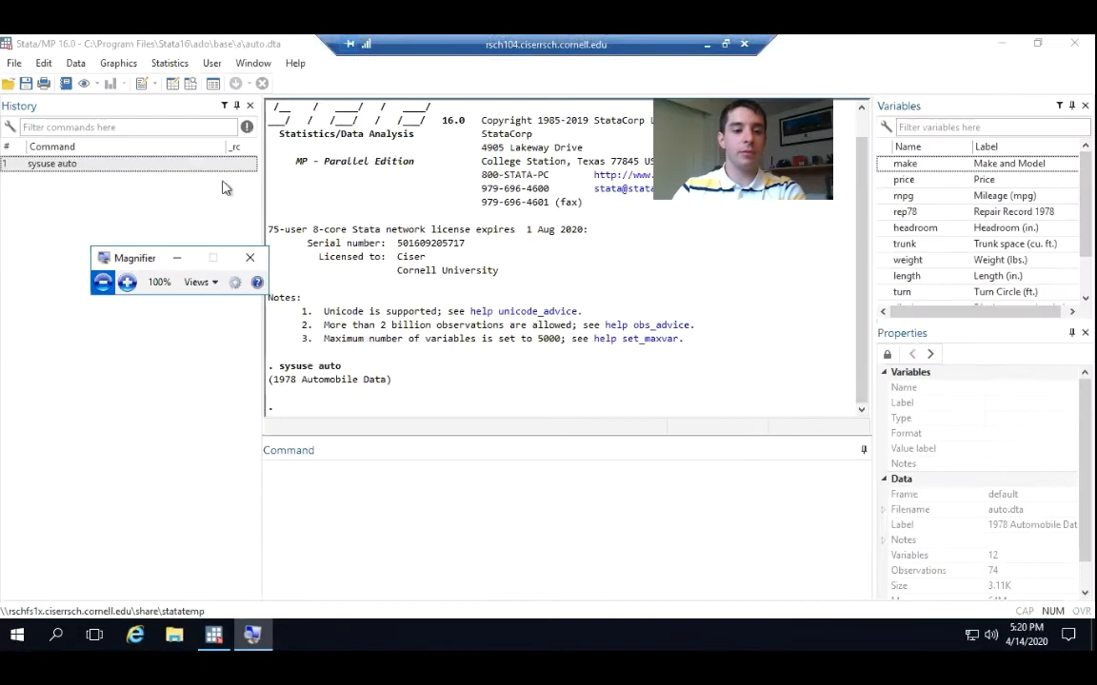
click(250, 257)
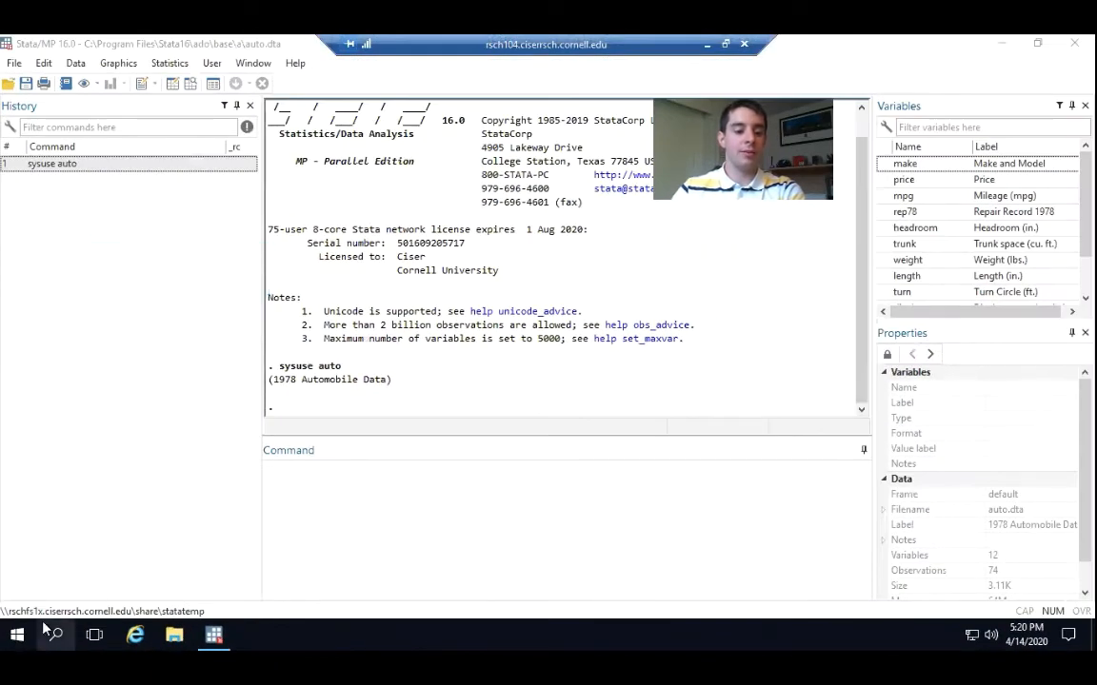
Search the server for "magni" and open the Magnifier desktop app again
click(17, 631)
text(magni)
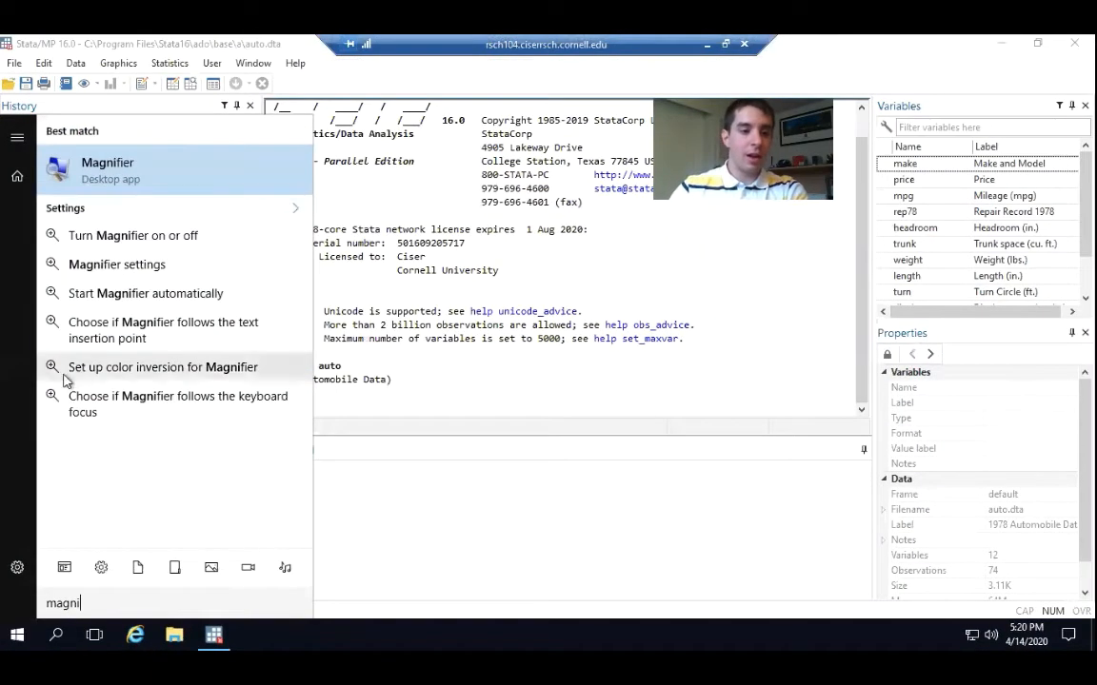
click(134, 163)
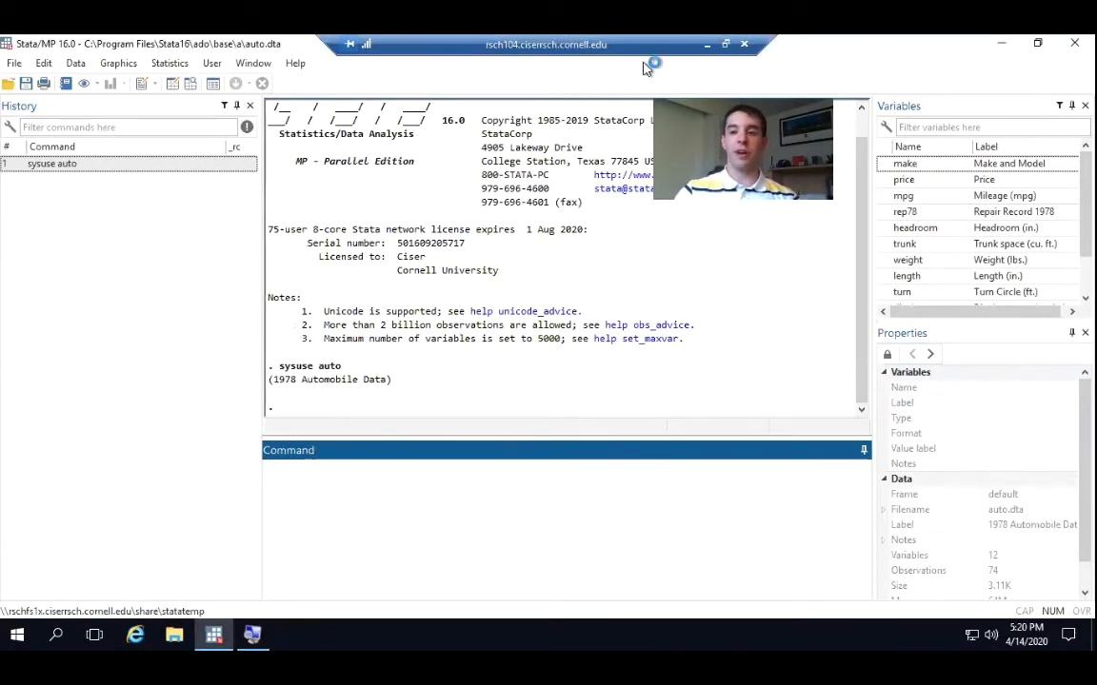
Minimize Stata, start Firefox on the server and dismiss the default browser question
click(1003, 42)
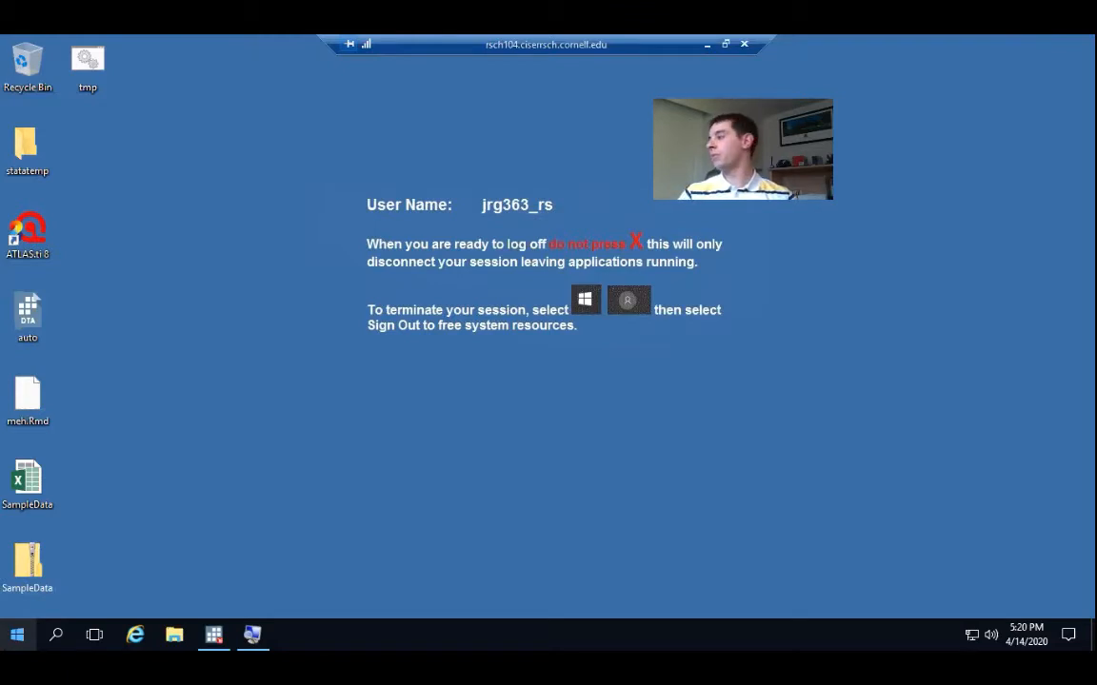
click(15, 636)
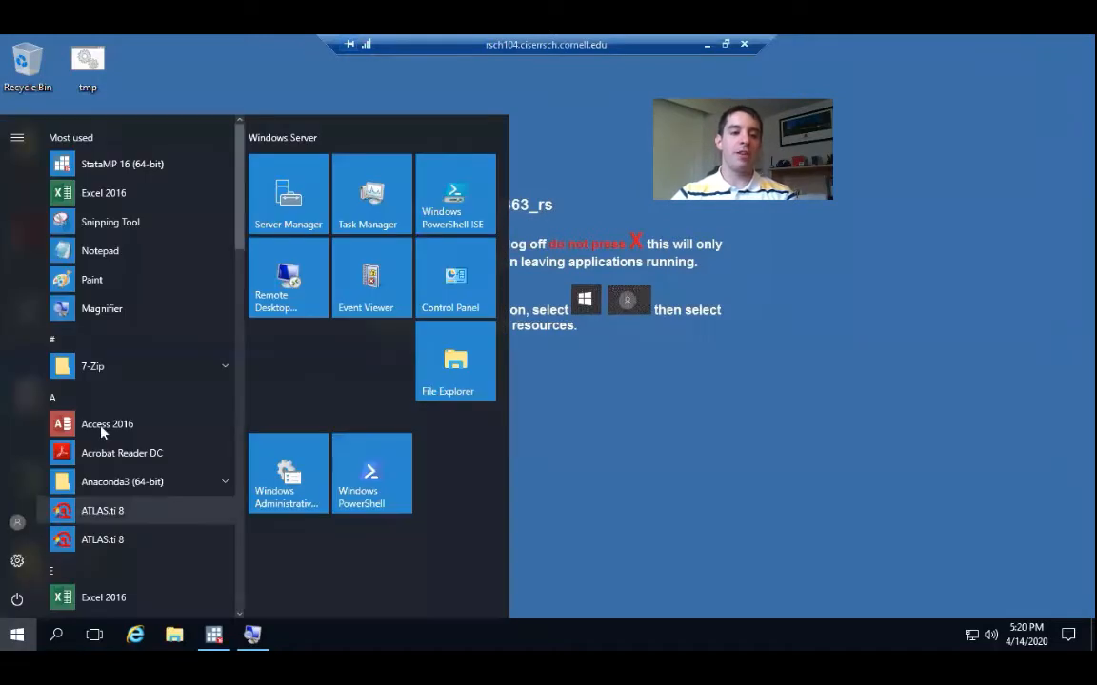
scroll(120, 368, down, 3)
scroll(121, 367, down, 1)
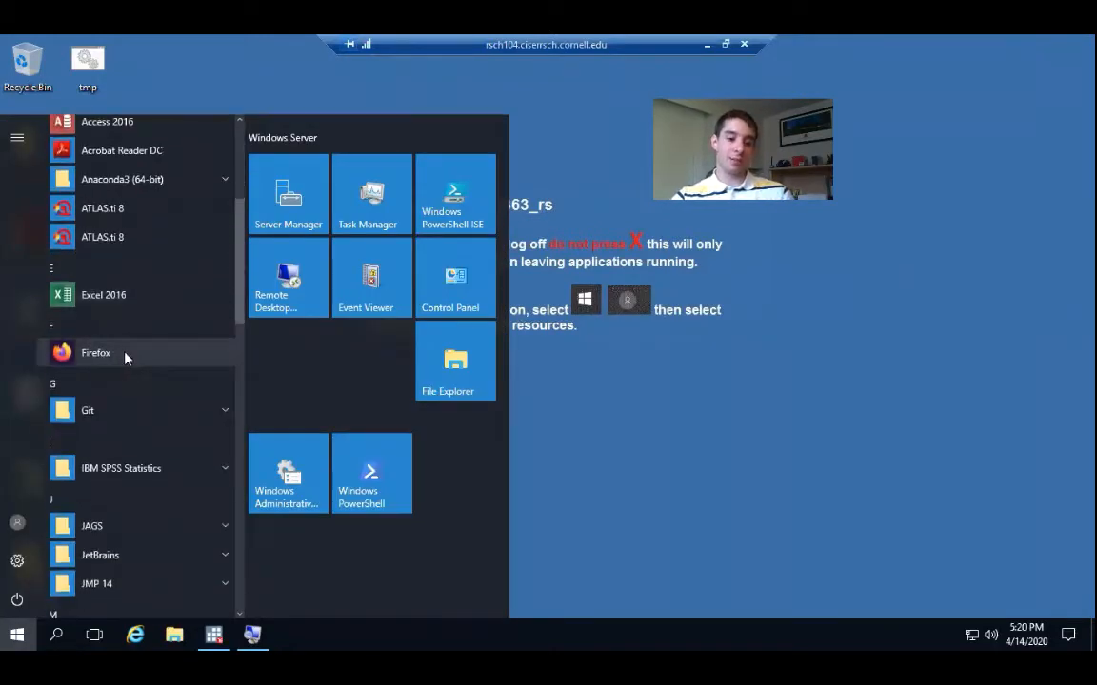
click(124, 357)
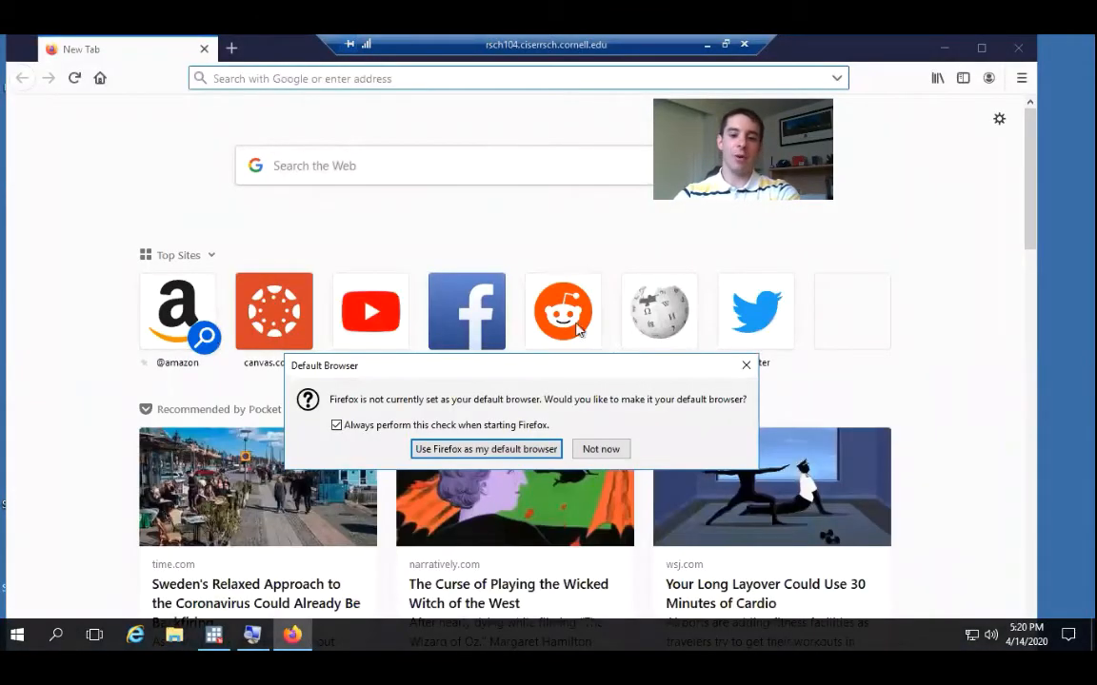
click(746, 365)
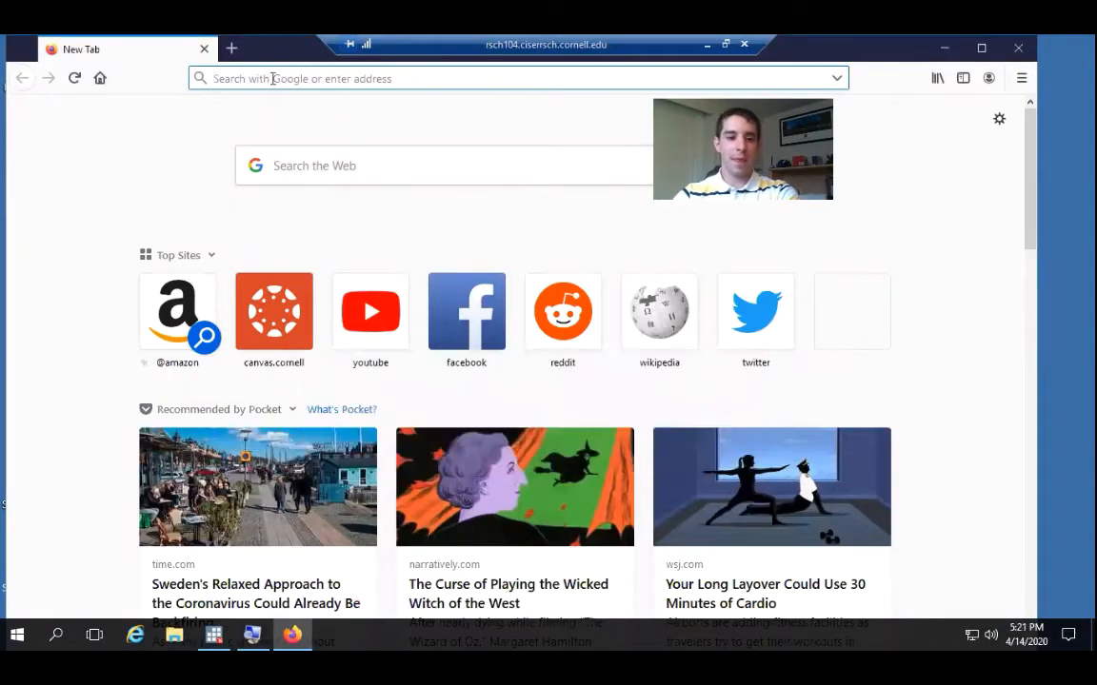
Go to the CISER website at ciser.cornell.edu
text(ciser.co)
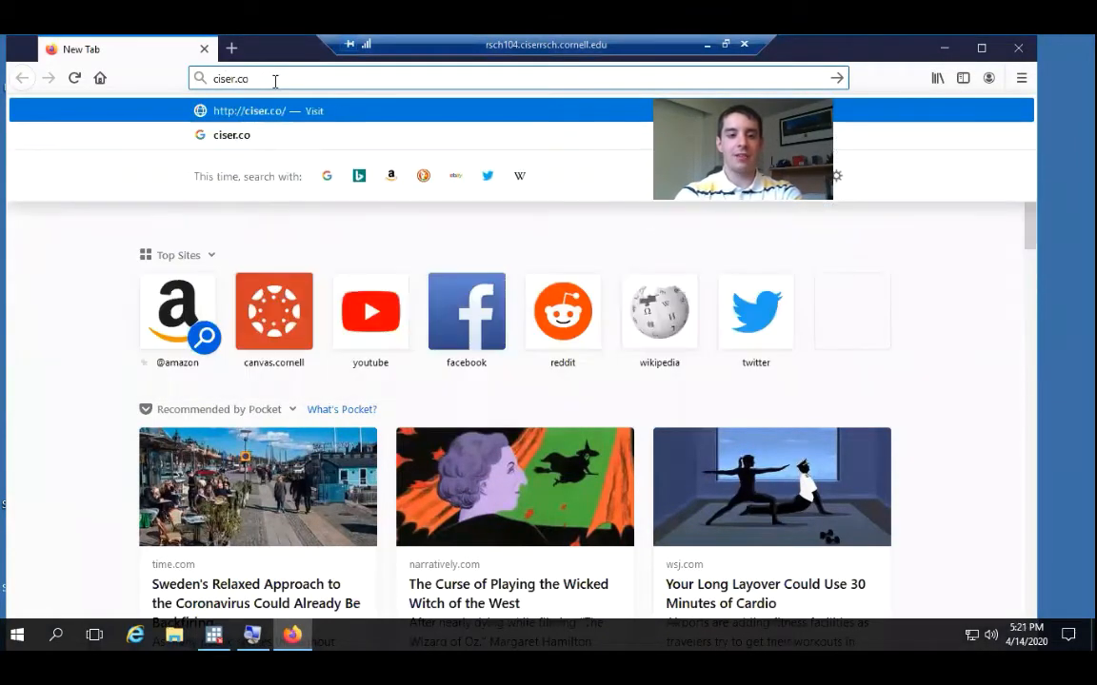
text(rnell.edu)
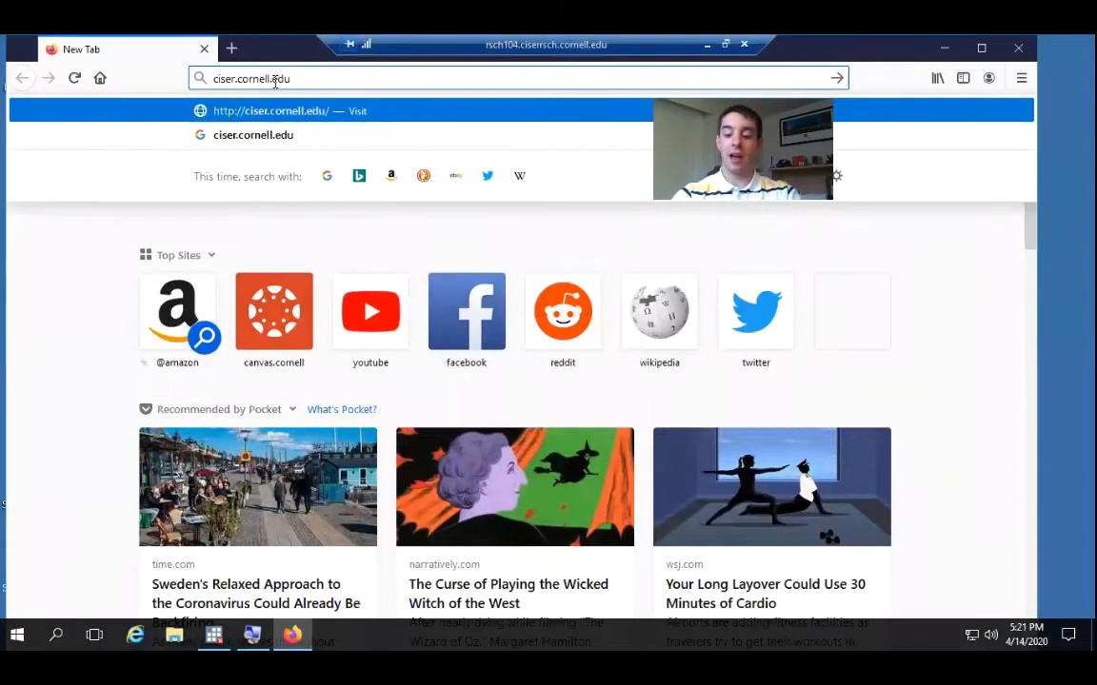
key(Return)
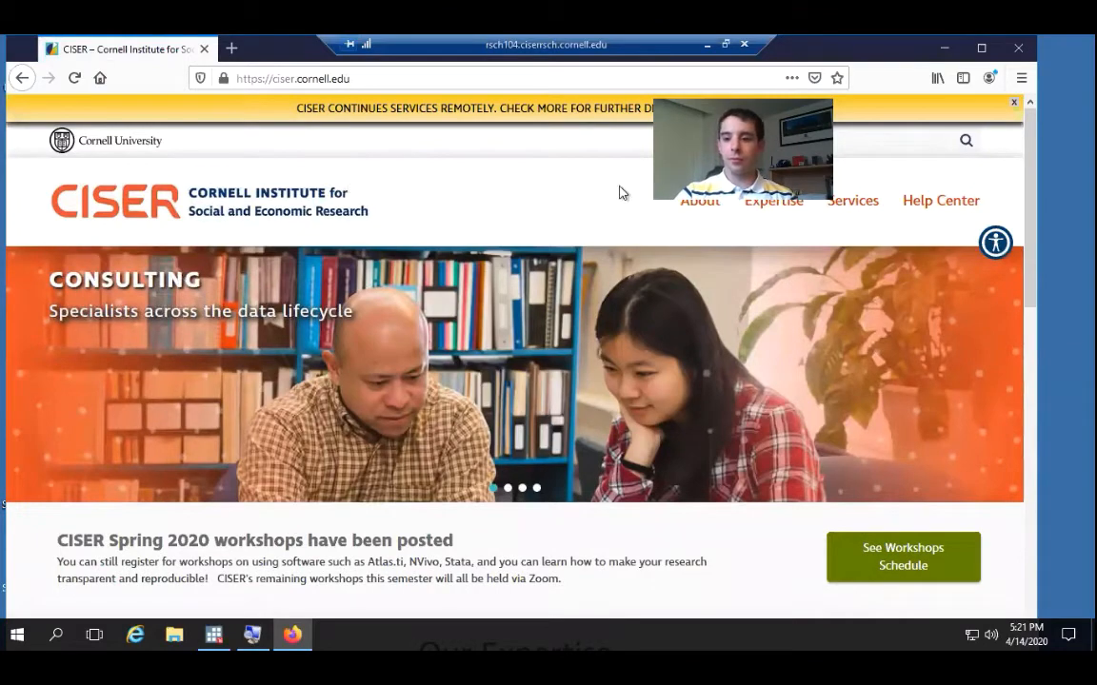
Open the Training page from the Our Expertise section and follow its link to the workshop downloads
scroll(1028, 200, down, 2)
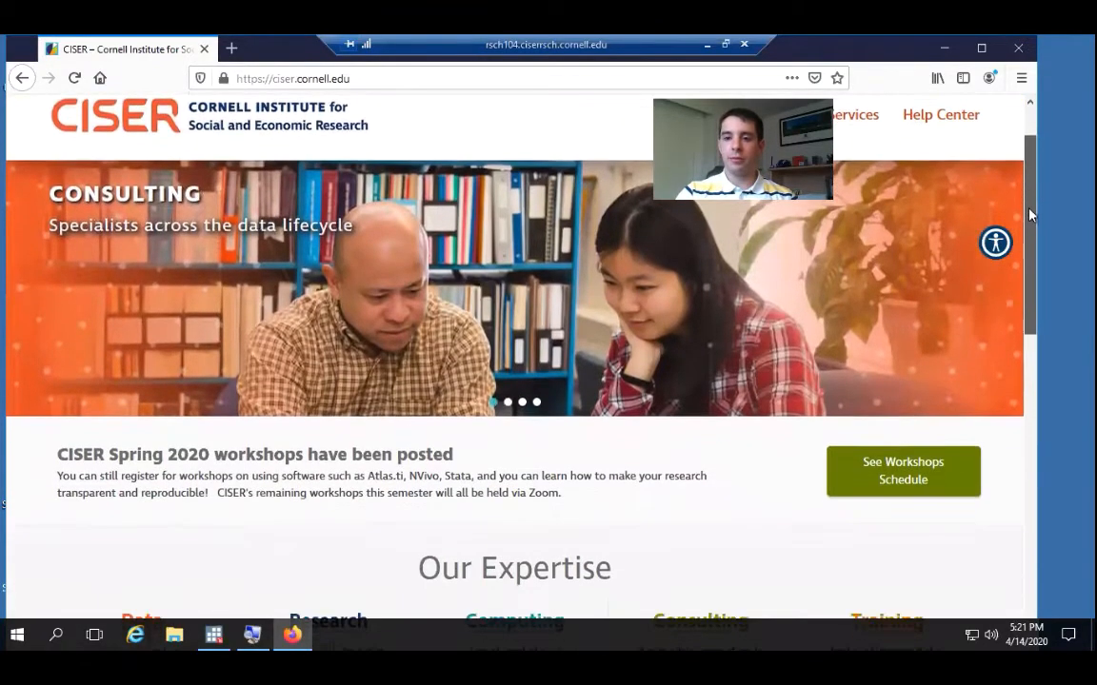
drag(1029, 216, 1029, 282)
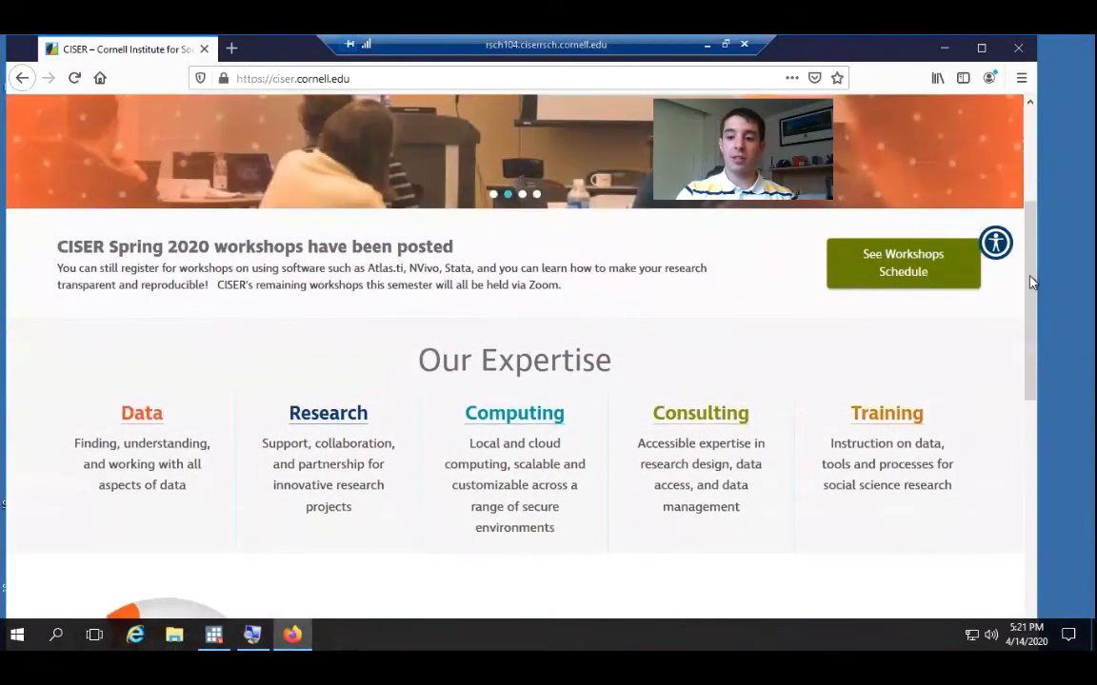
click(902, 417)
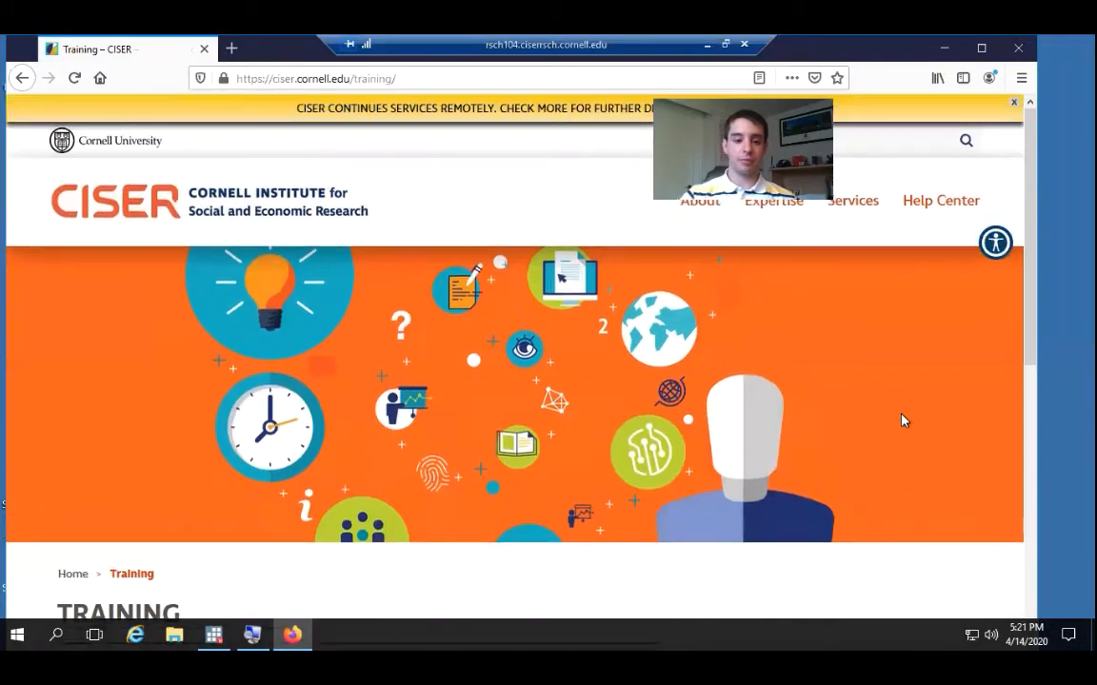
drag(1029, 277, 1031, 516)
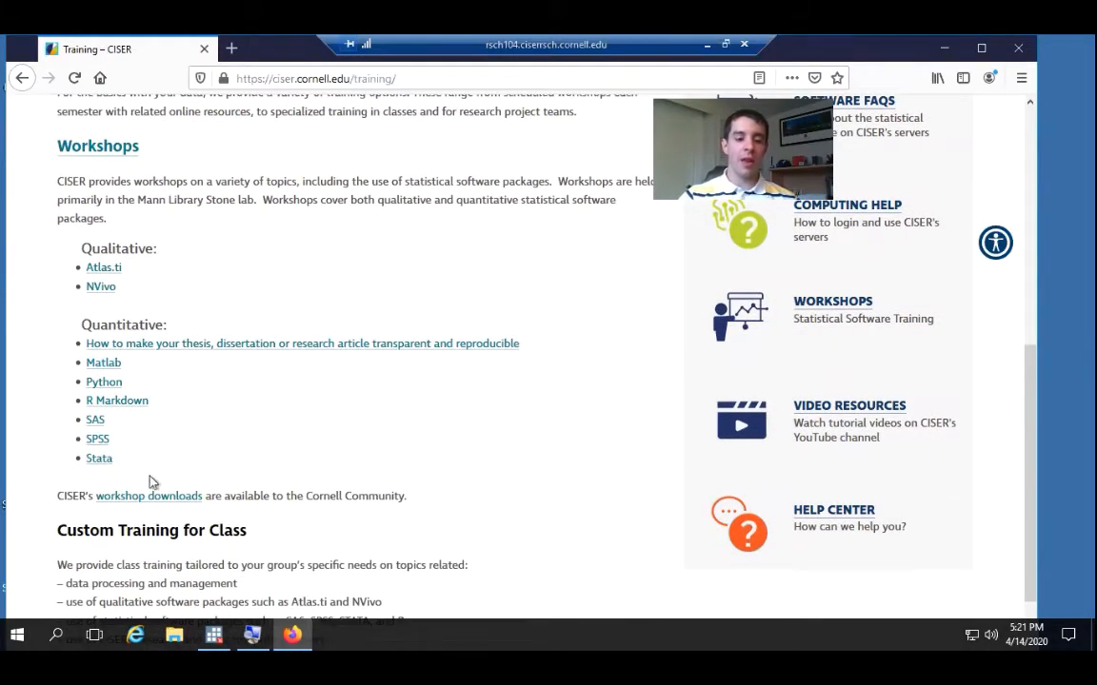
drag(59, 533, 248, 531)
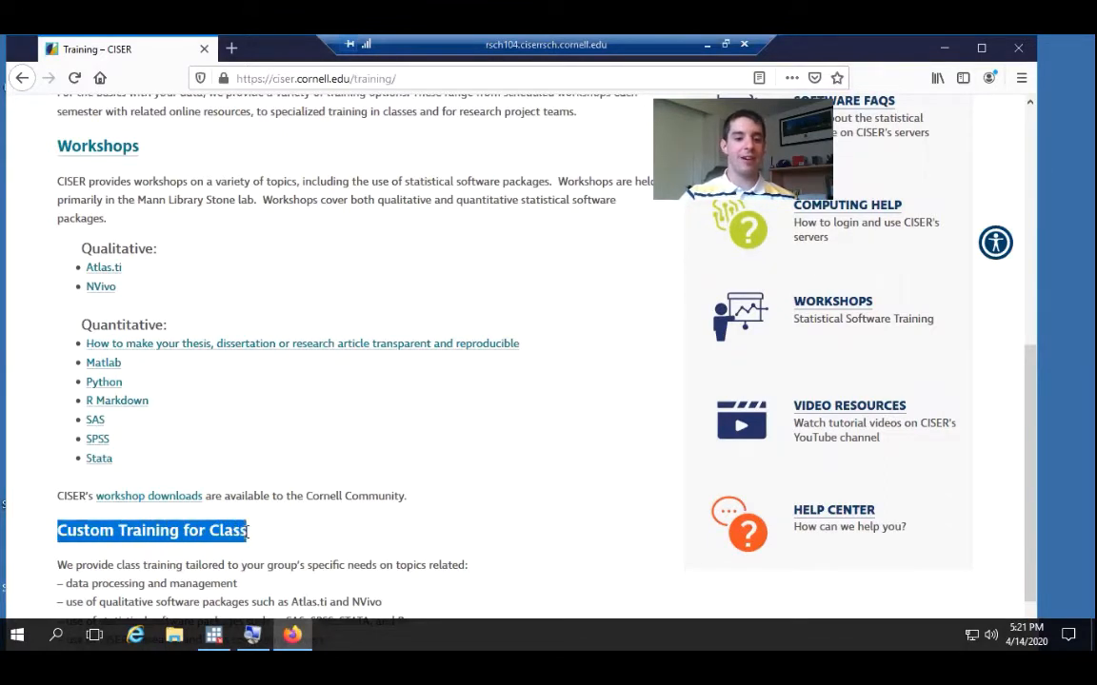
click(139, 502)
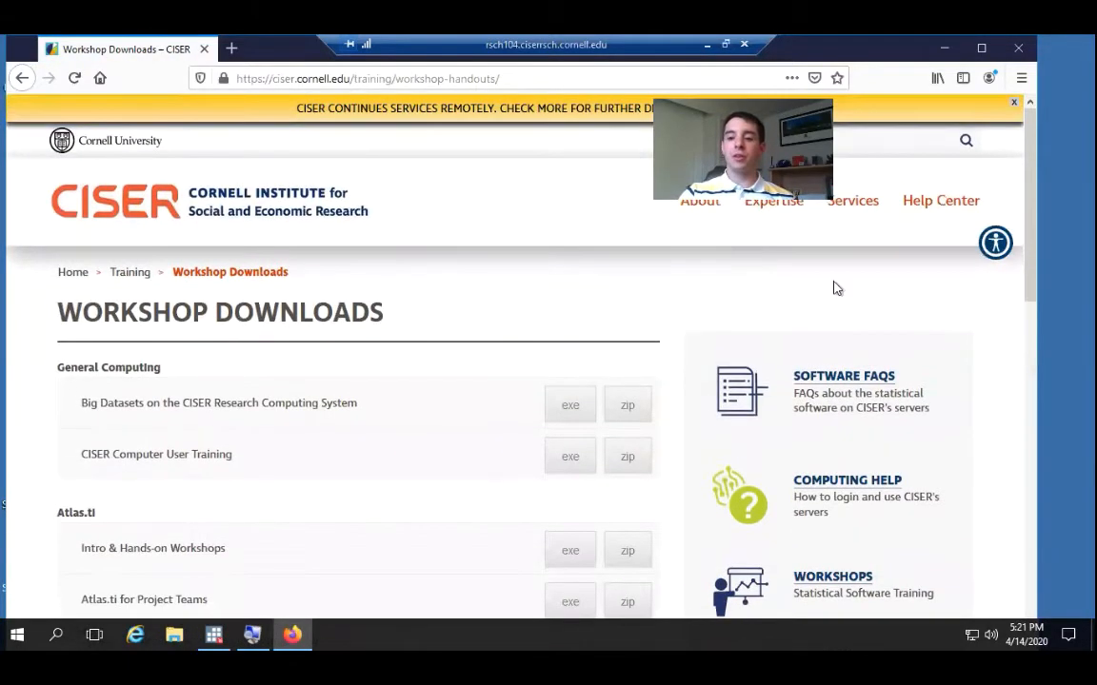
Request the zip download of the Stata workshop "Programming, Parts 1 & 2"
drag(1033, 259, 1006, 665)
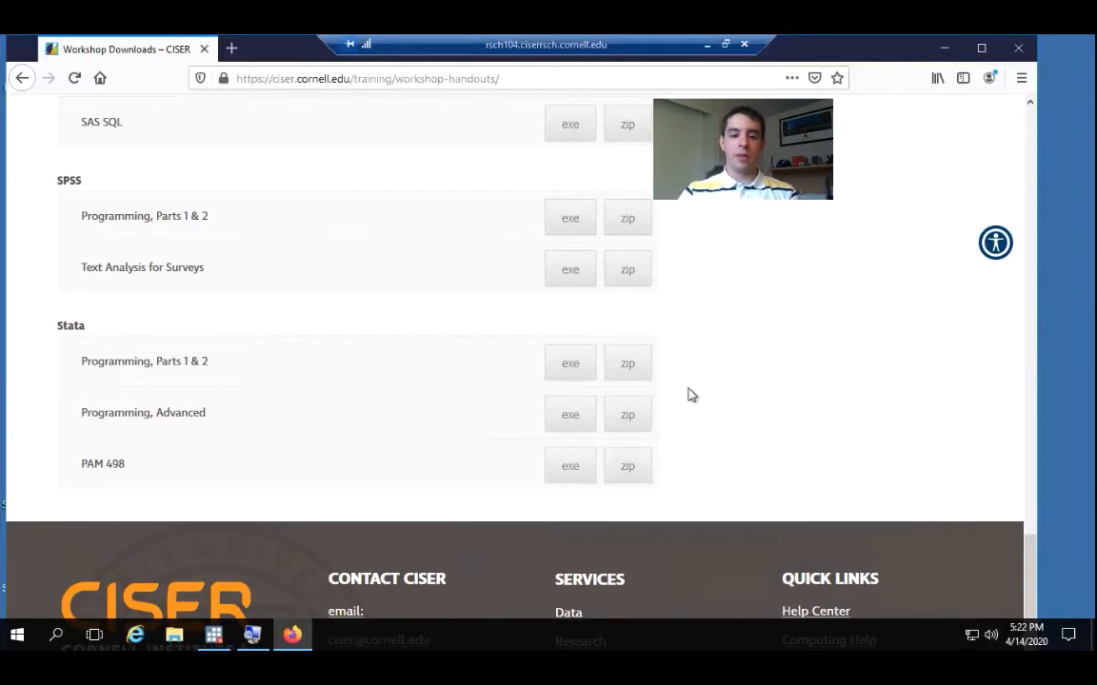
click(632, 370)
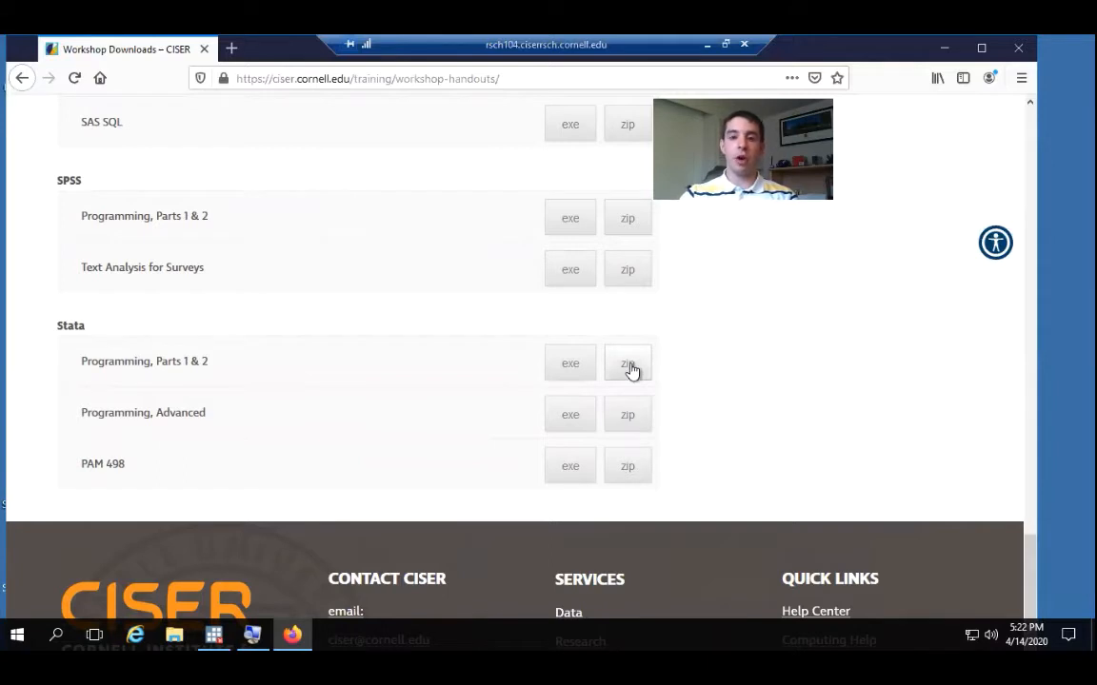
click(630, 371)
Log in to CUWebLogin with the NetID and account password, and decline saving the login in Firefox
click(320, 255)
click(334, 253)
text(jrg363)
key(Tab)
text(••••••••••••••)
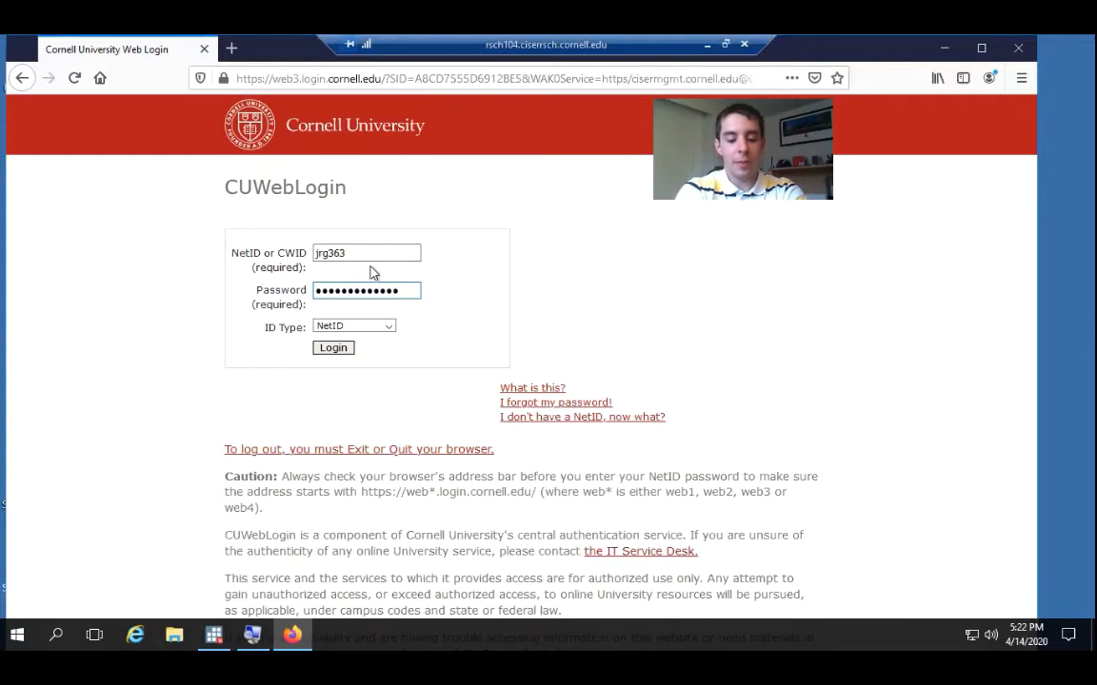
key(Return)
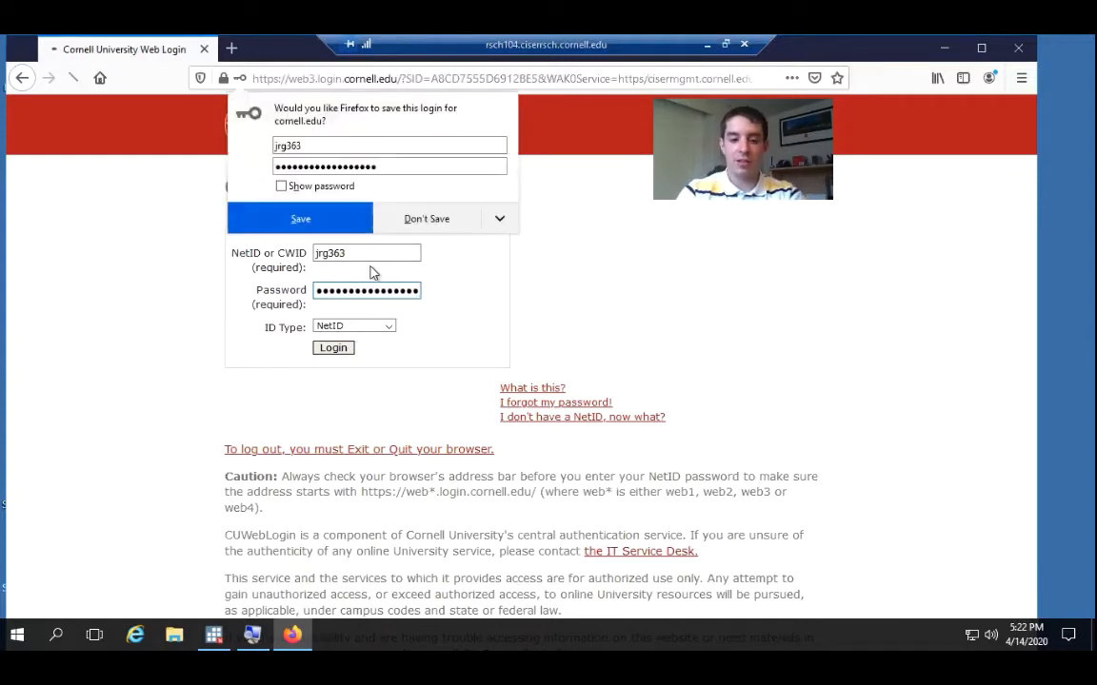
click(438, 226)
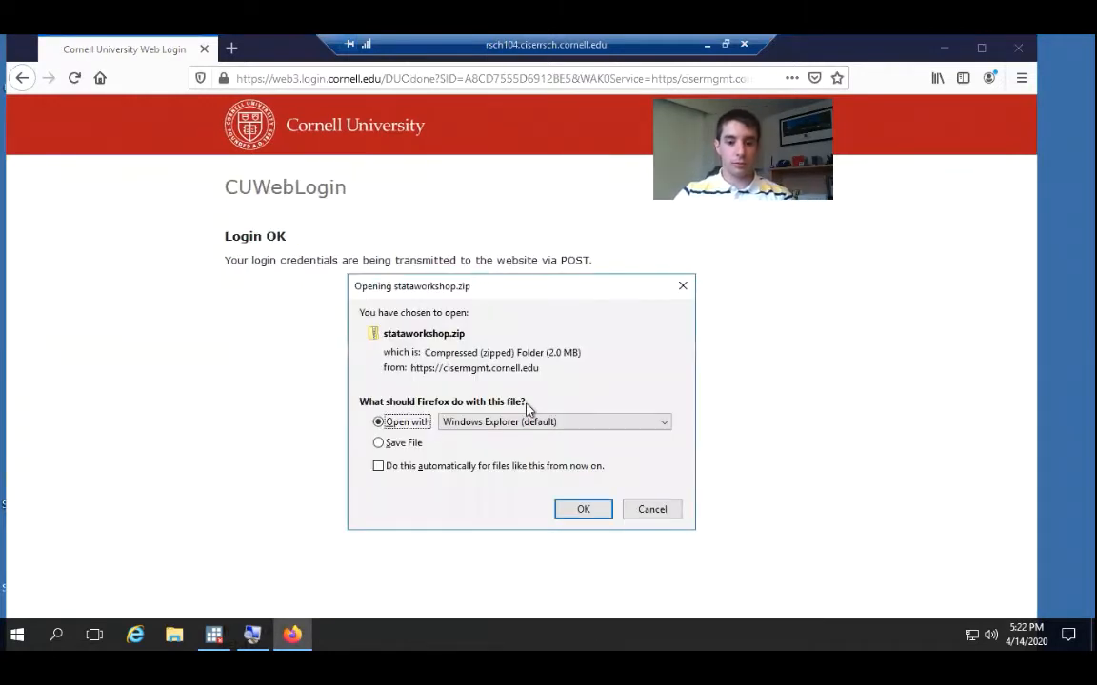
Save stataworkshop.zip to disk and locate it in the Downloads folder with File Explorer
click(381, 445)
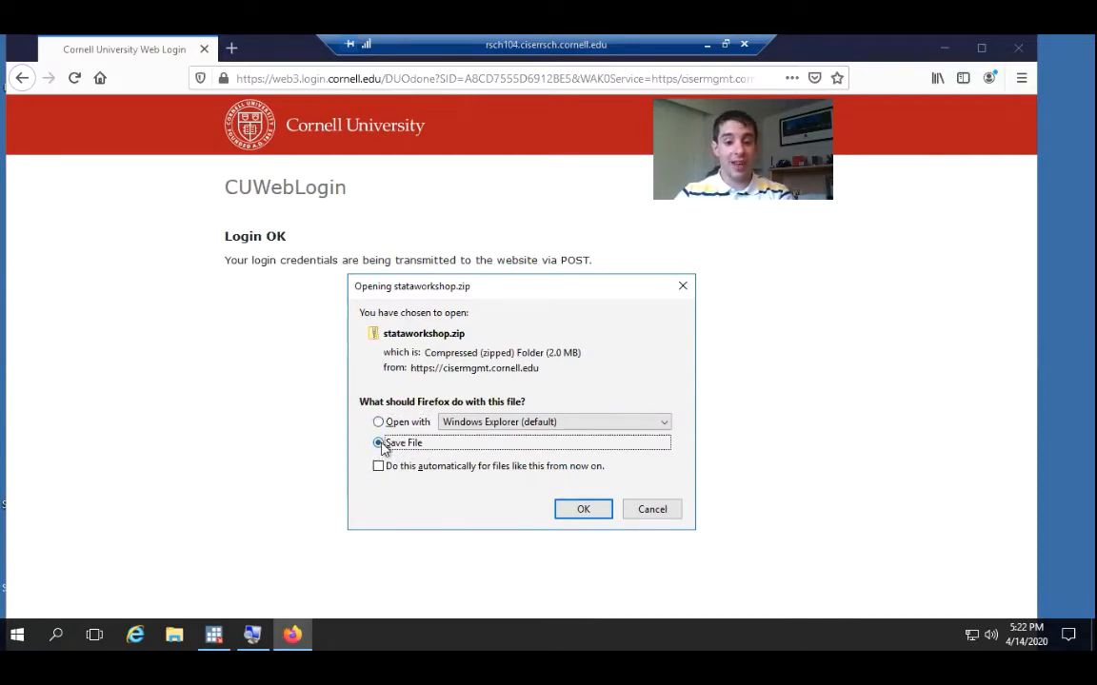
click(576, 511)
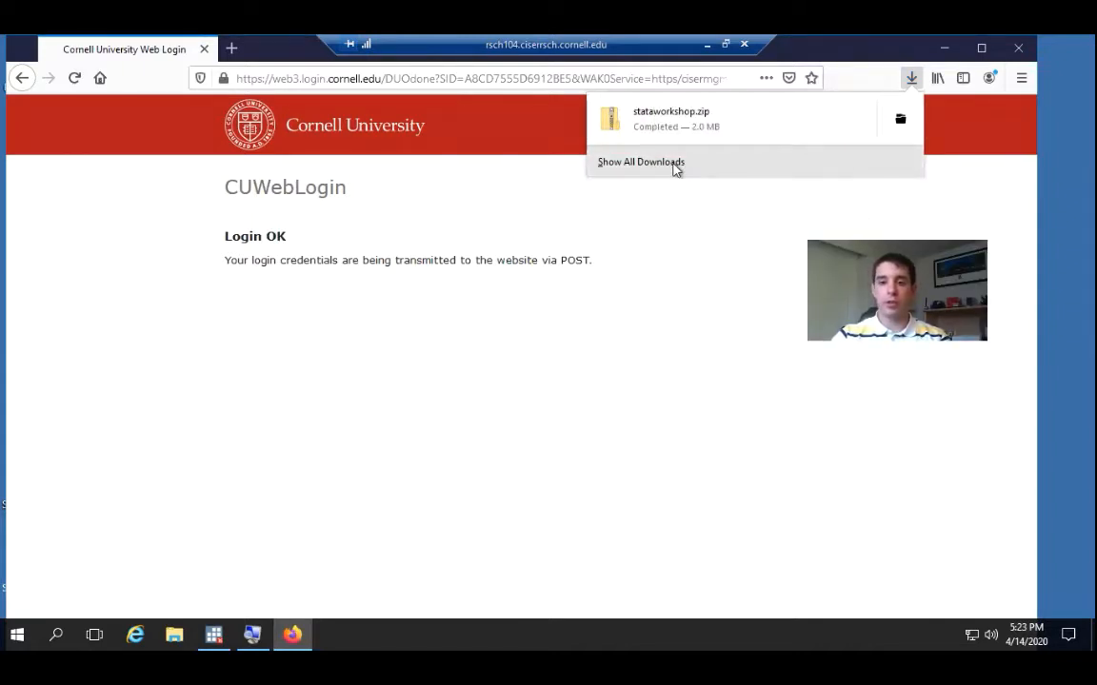
click(172, 644)
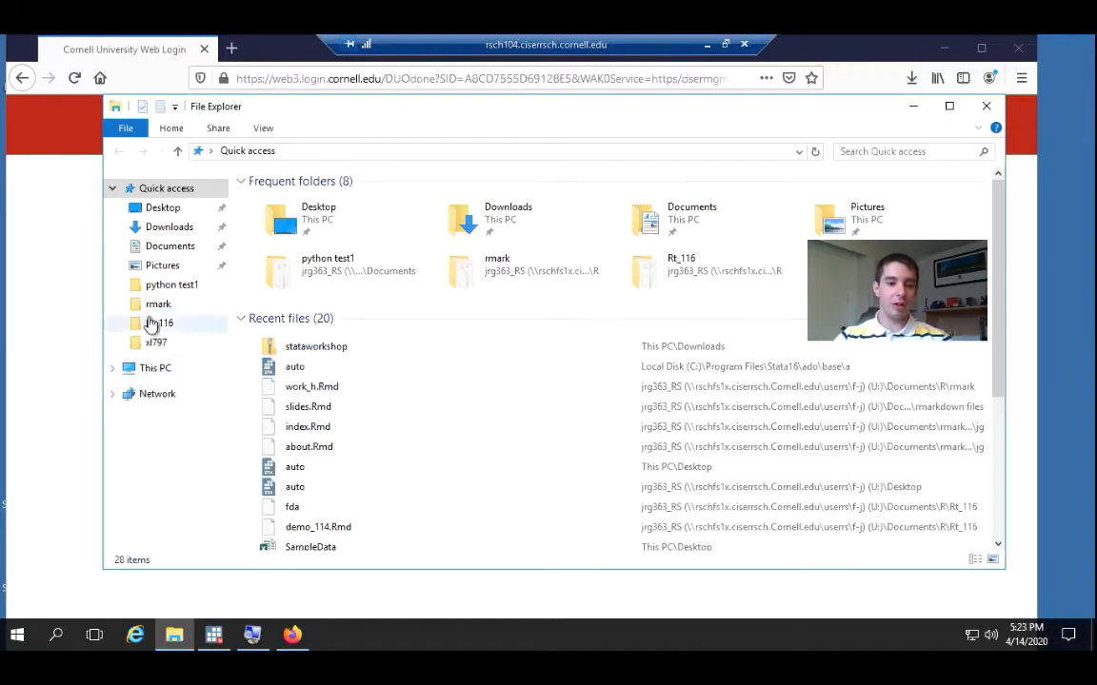
click(166, 228)
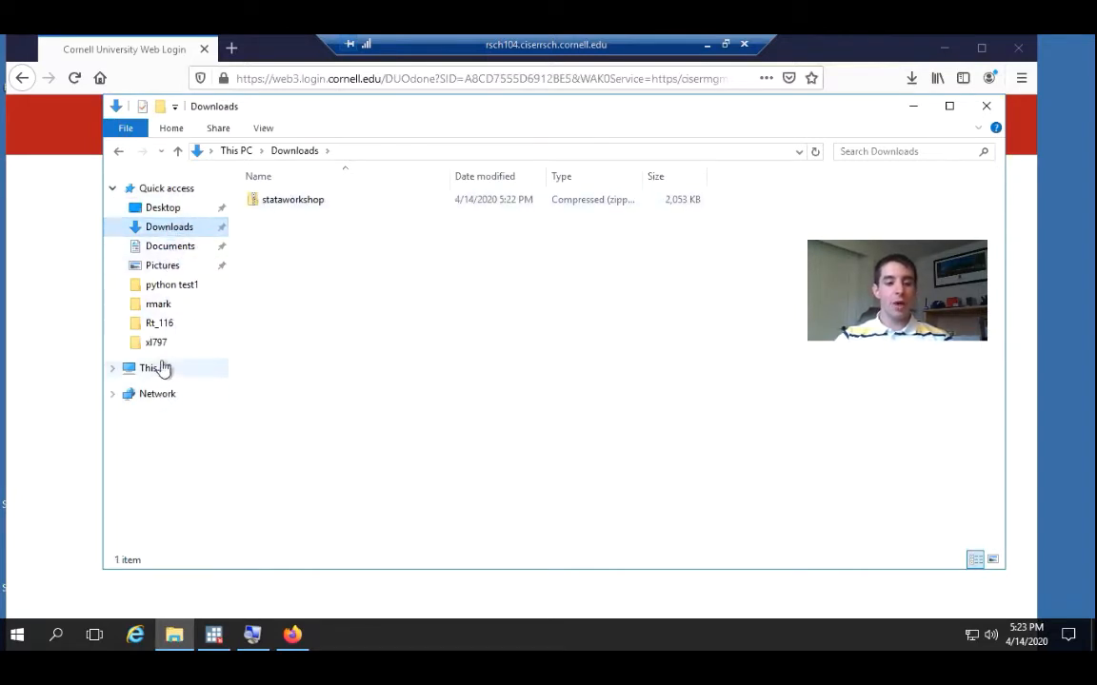
Open the Documents folder on the personal network drive (U:) from This PC
click(158, 368)
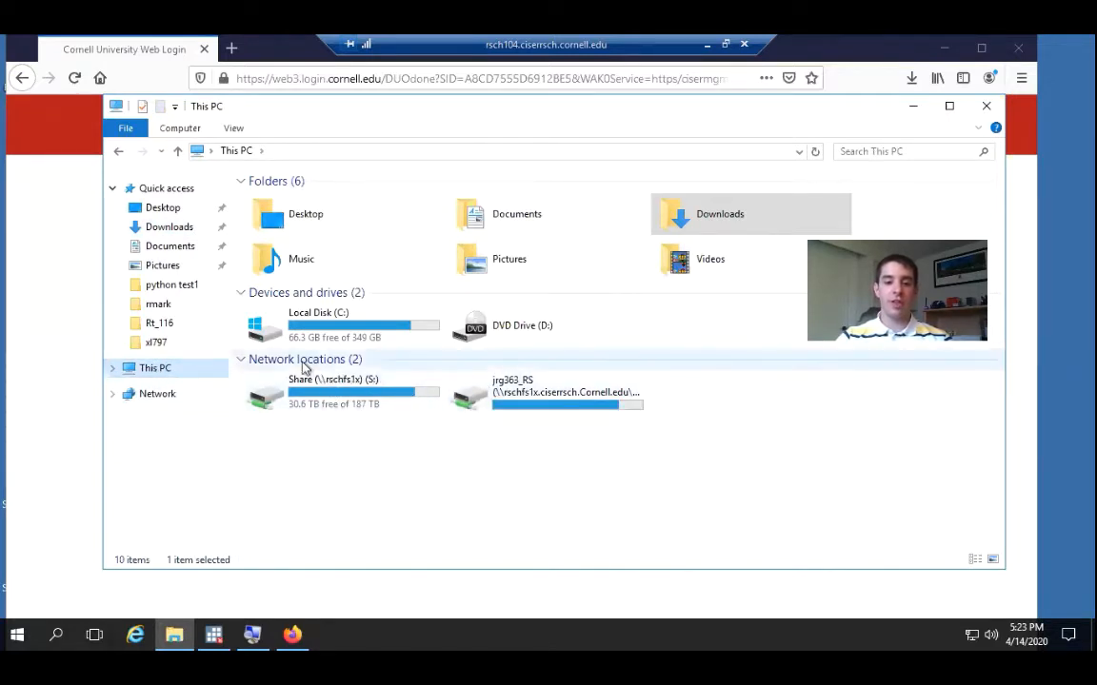
double_click(536, 395)
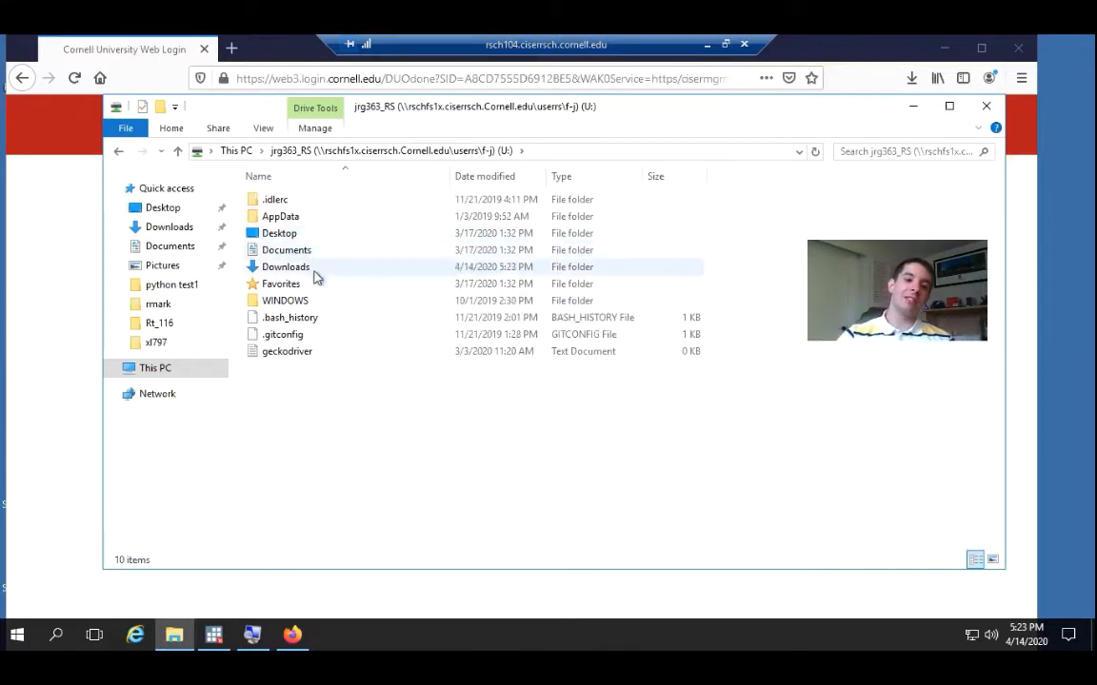
double_click(290, 250)
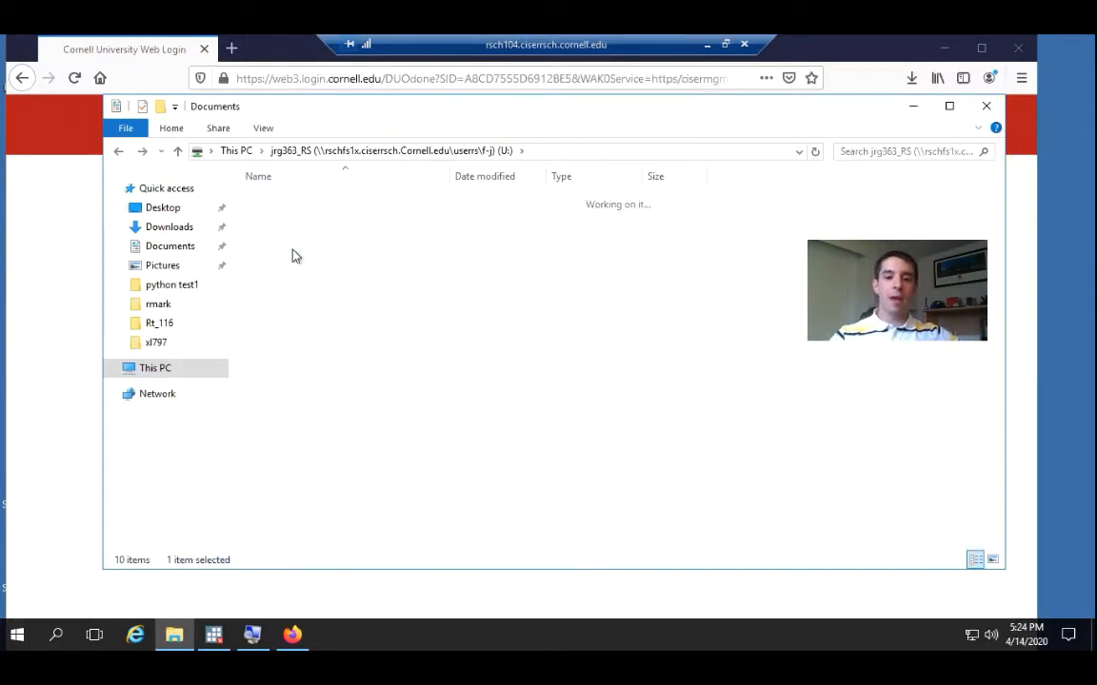
Create a new folder named Stata_Workshop_4_14_2020 in Documents
click(164, 107)
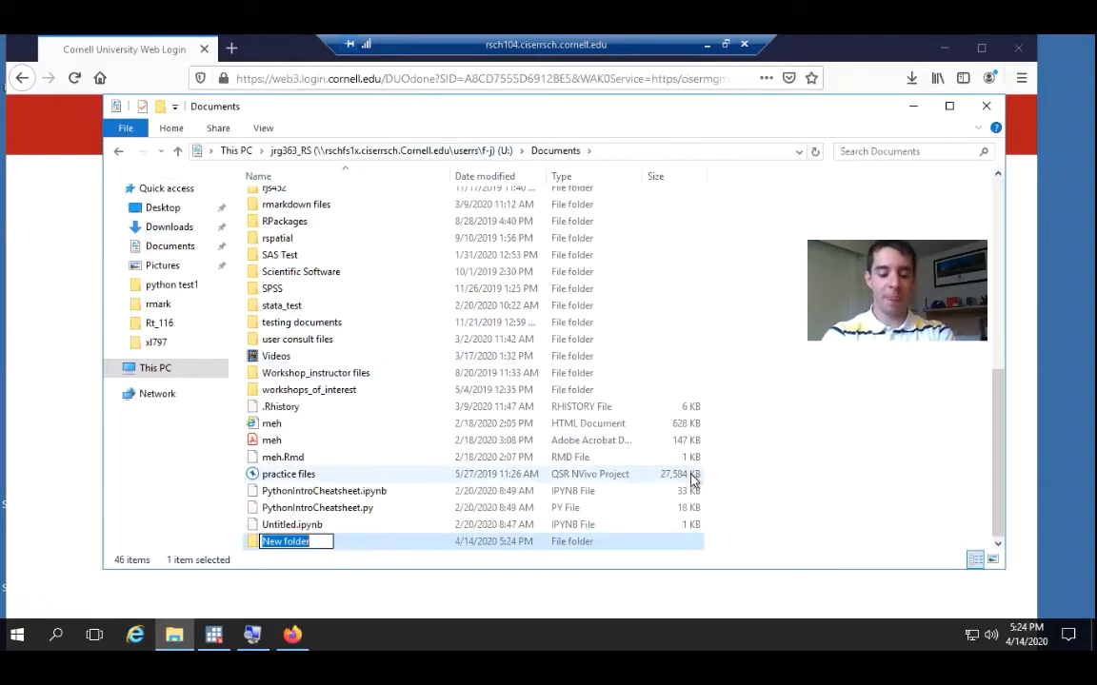
text(Stata_Workshop)
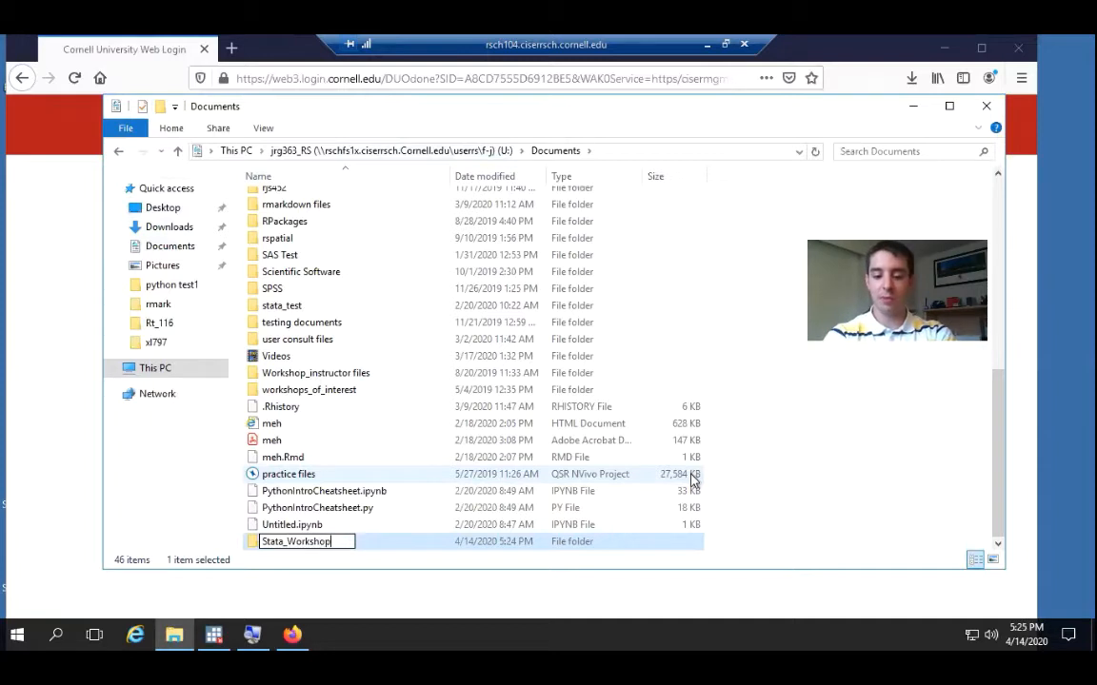
text(_4_)
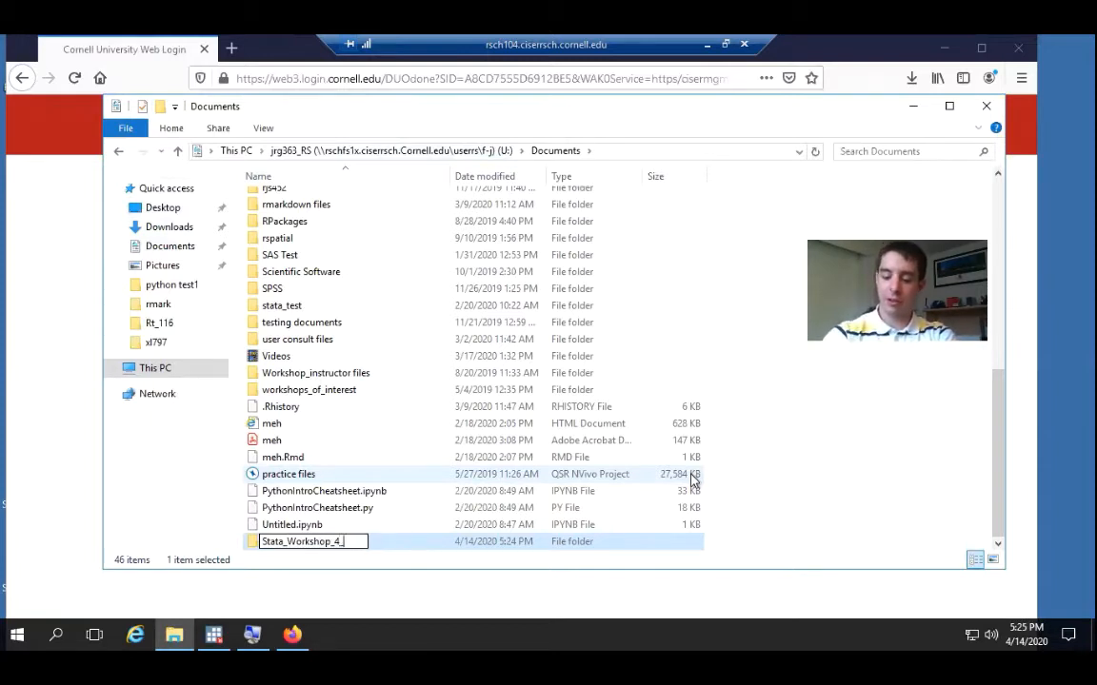
text(14_2020)
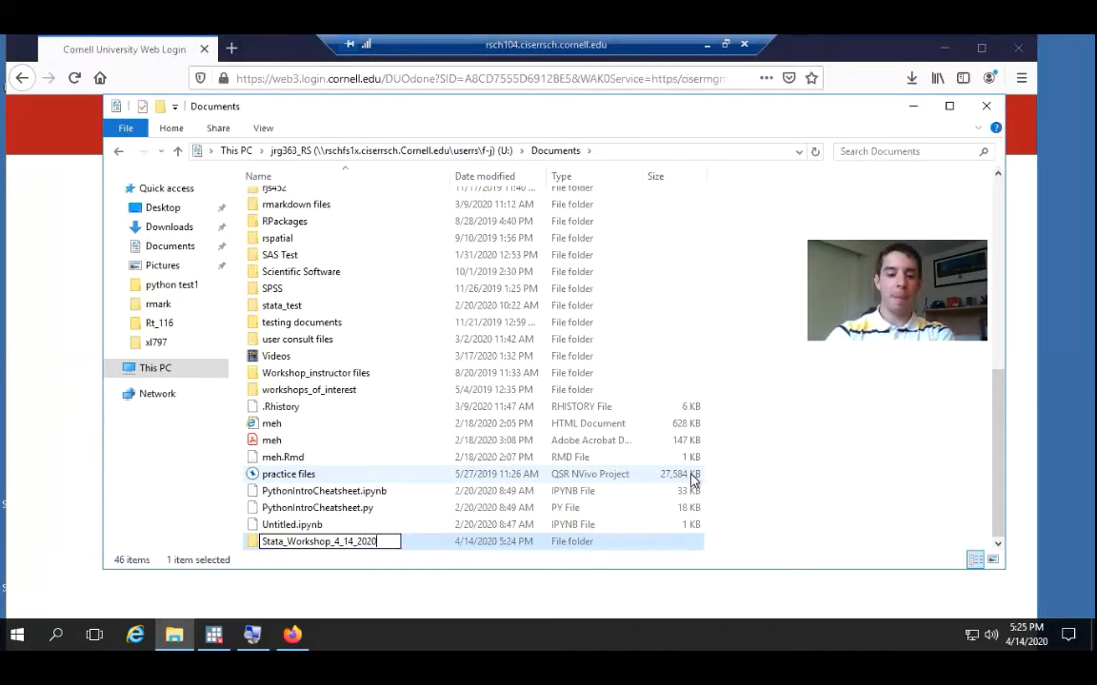
key(Return)
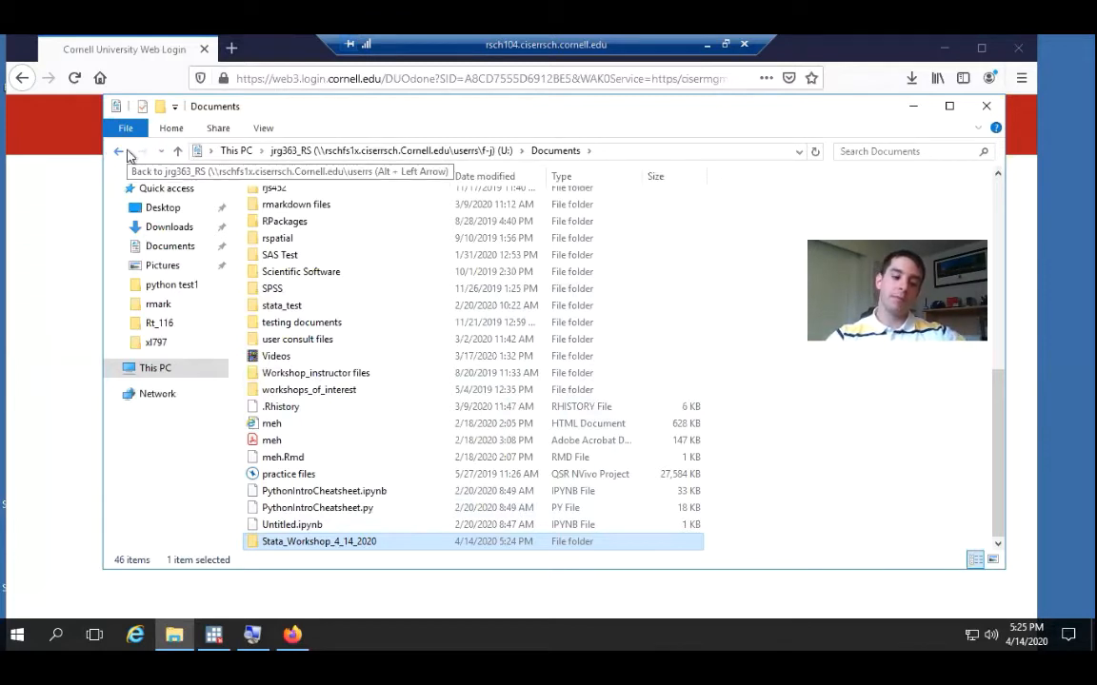
Open the Downloads folder on the U: drive and start extracting all files from the stataworkshop zip archive
click(178, 153)
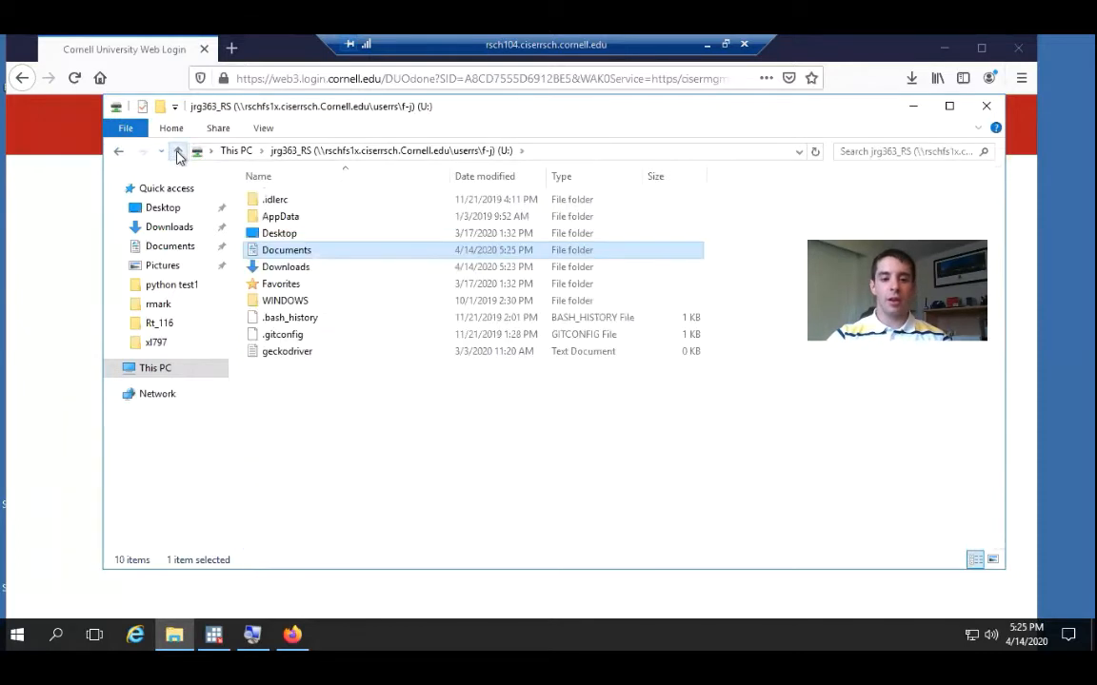
double_click(288, 271)
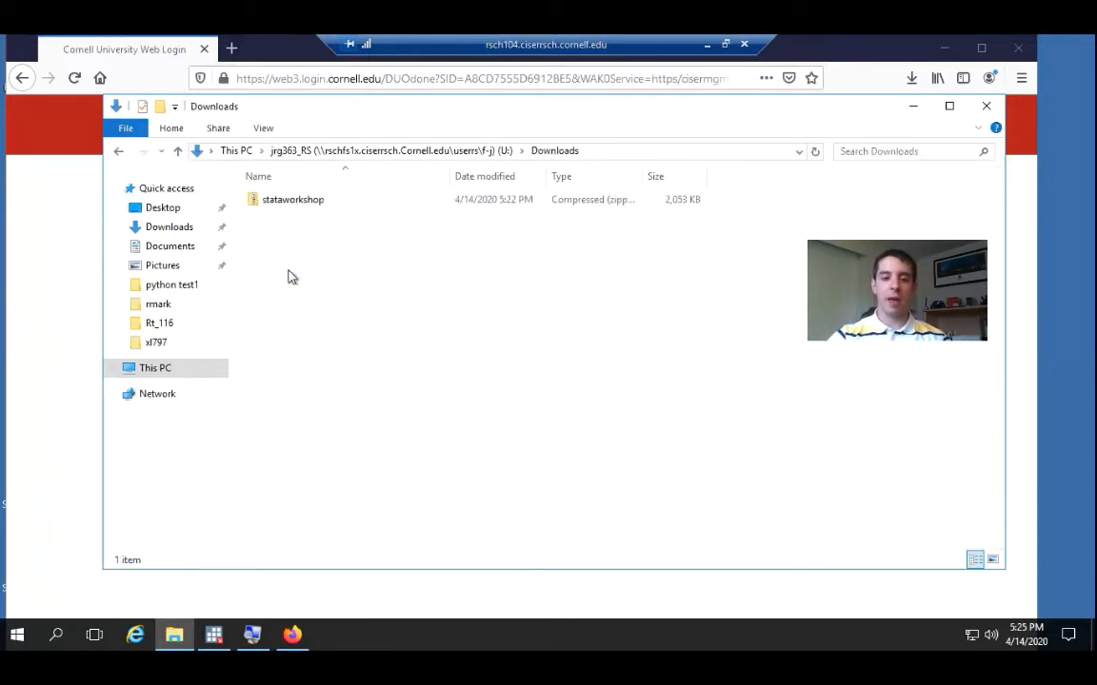
click(341, 206)
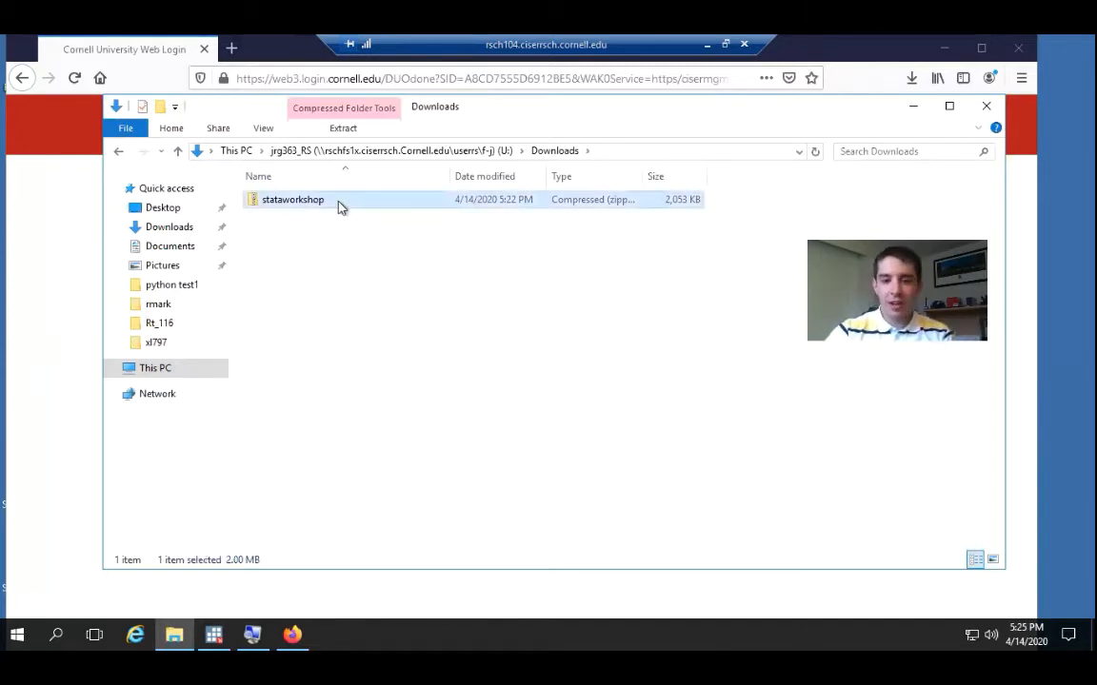
double_click(340, 206)
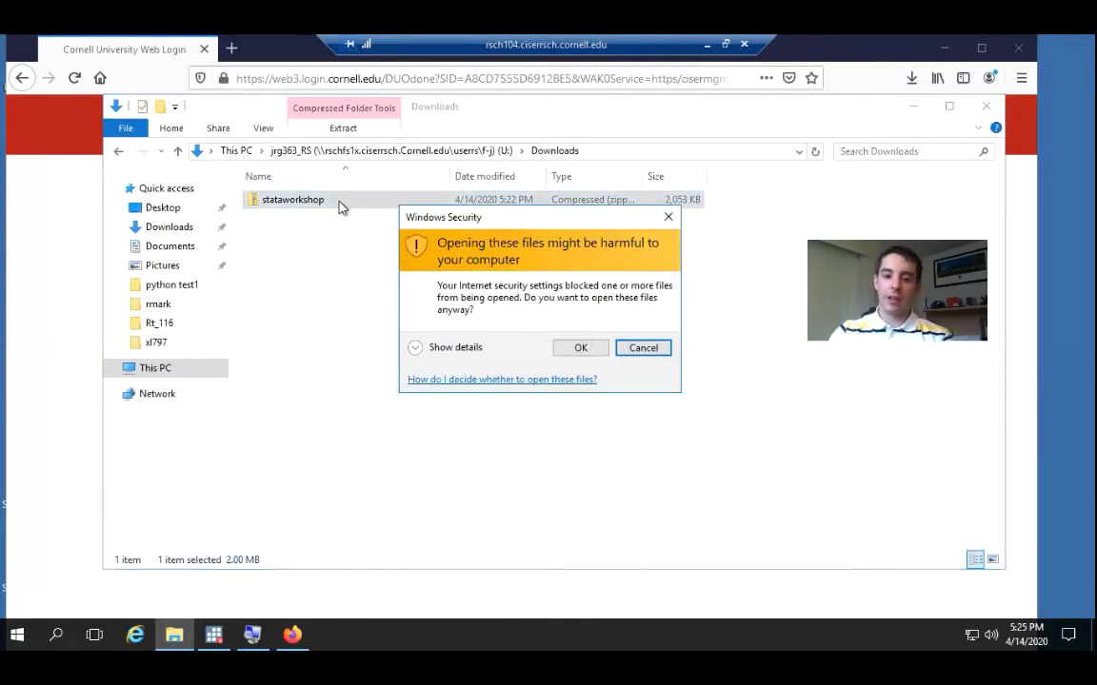
click(590, 353)
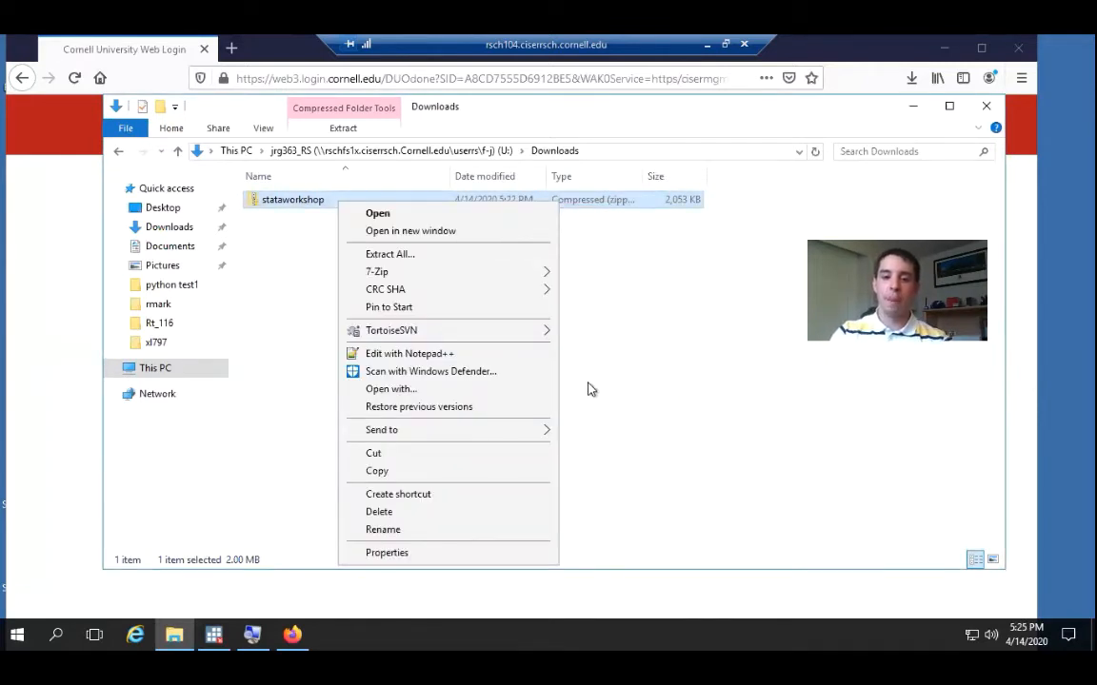
click(479, 261)
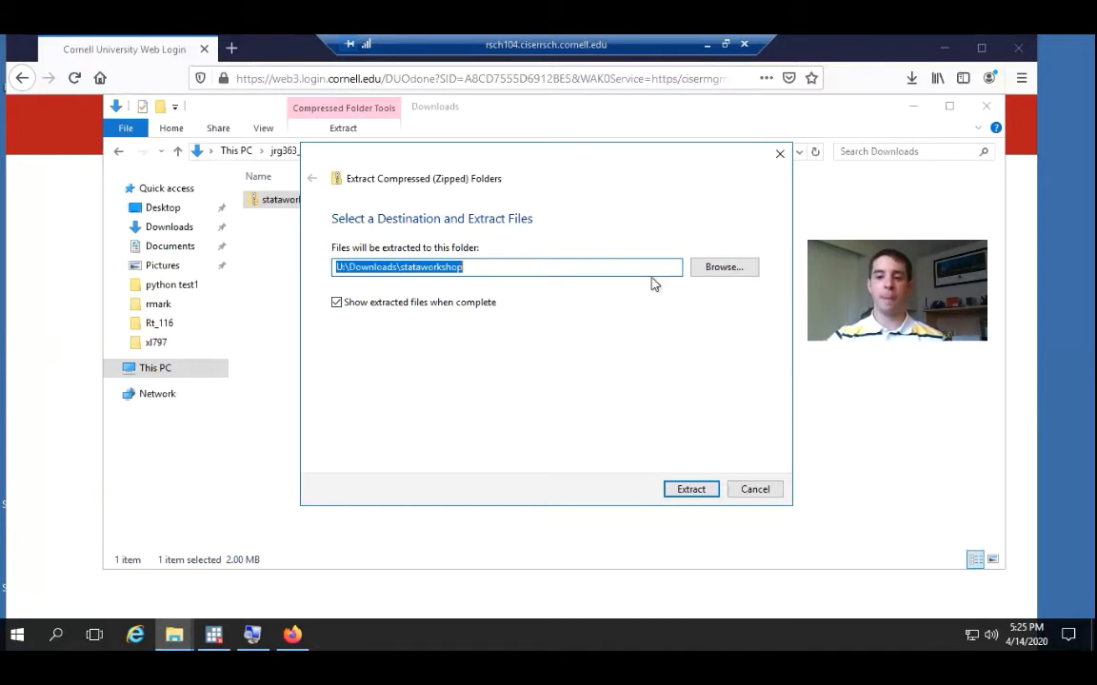
Browse for an extraction destination and open the personal network drive (U:) from This PC
click(723, 269)
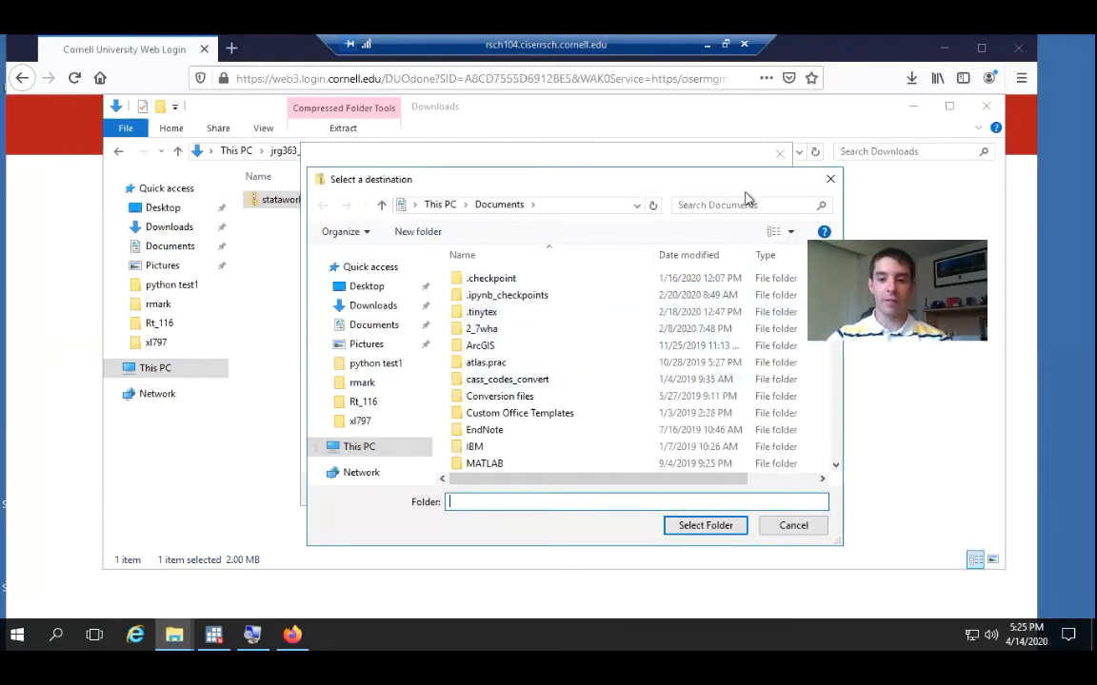
drag(714, 187, 610, 146)
drag(732, 250, 731, 367)
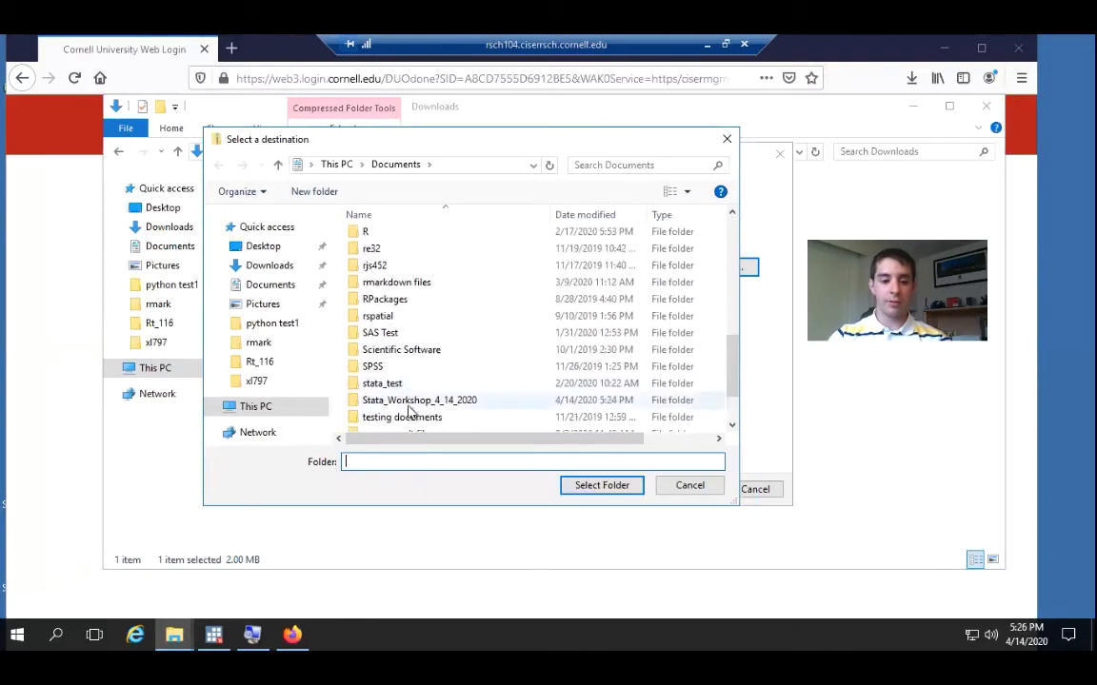
click(257, 409)
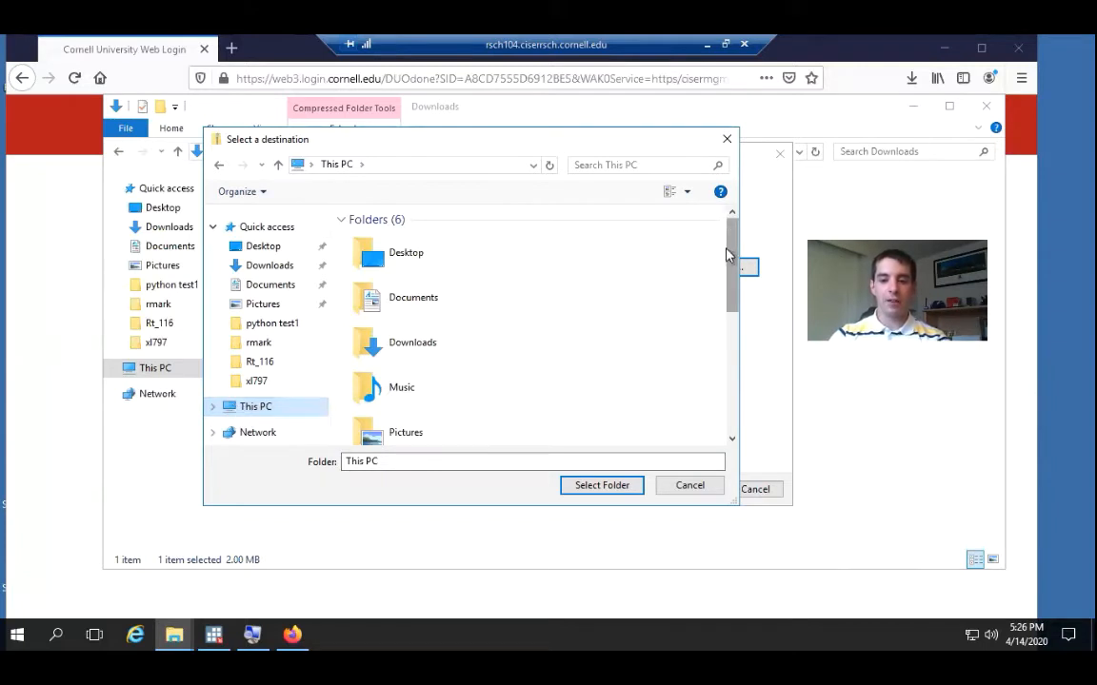
scroll(655, 256, down, 5)
drag(729, 373, 728, 394)
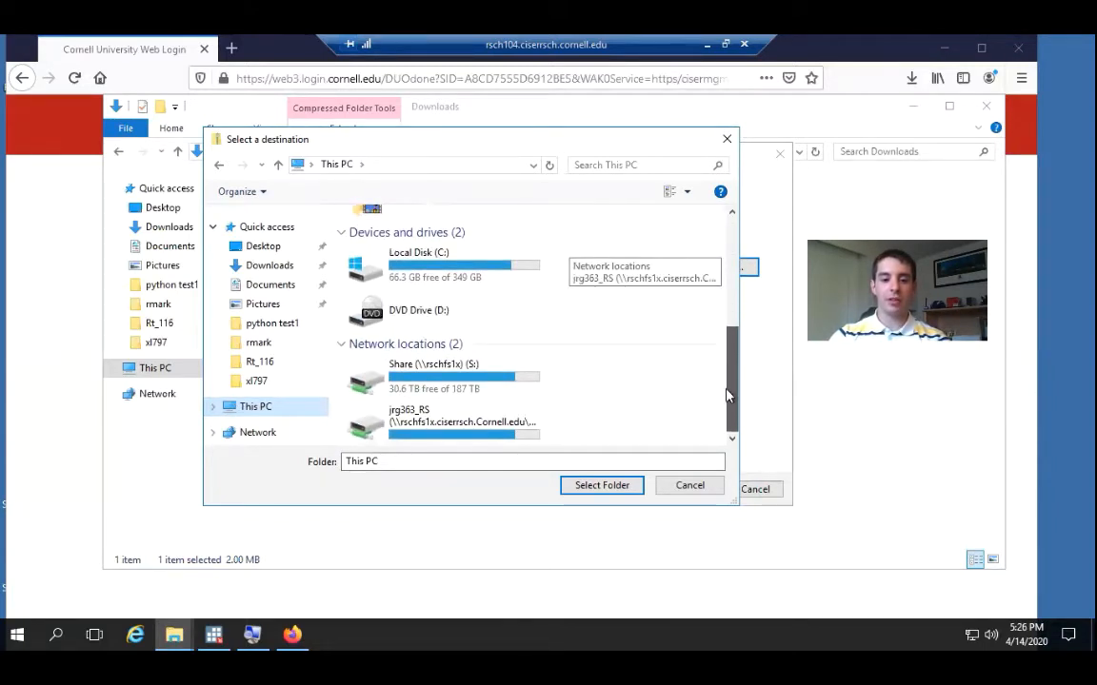
double_click(436, 425)
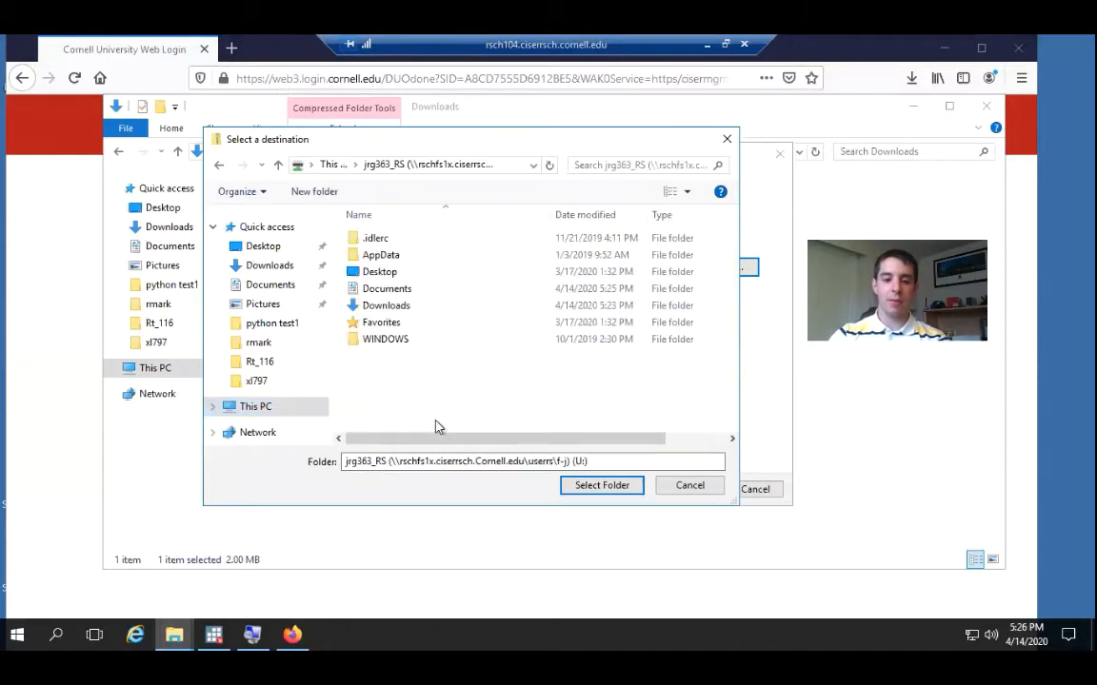
Select the Stata_Workshop_4_14_2020 folder in Documents as the destination and extract the archive there
click(378, 292)
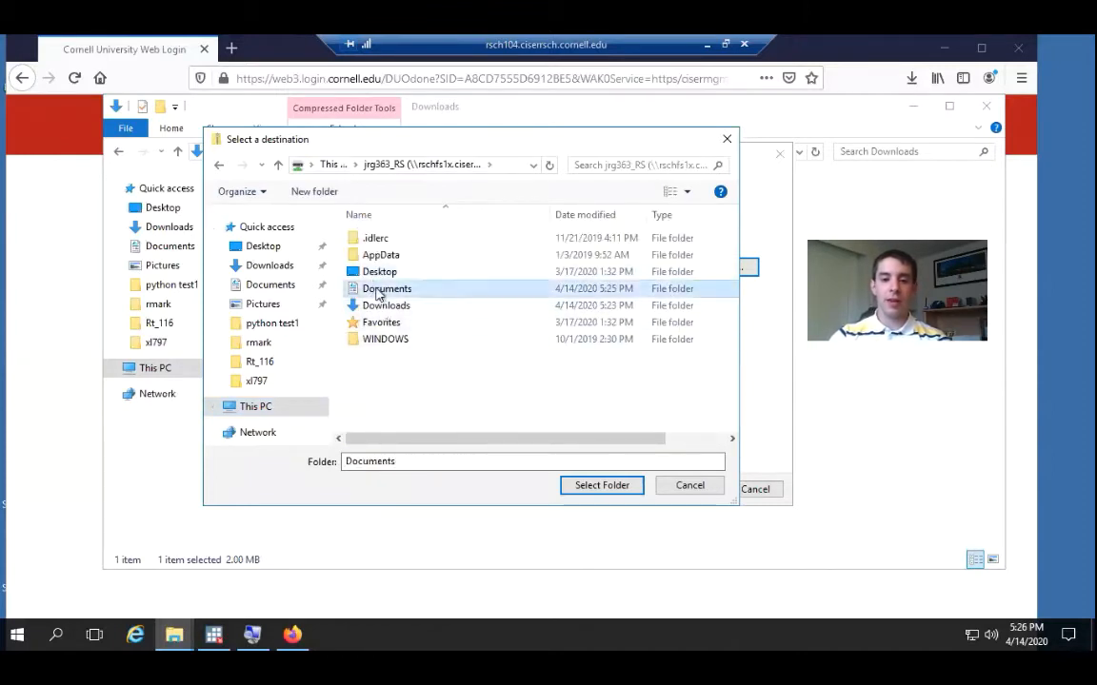
double_click(378, 291)
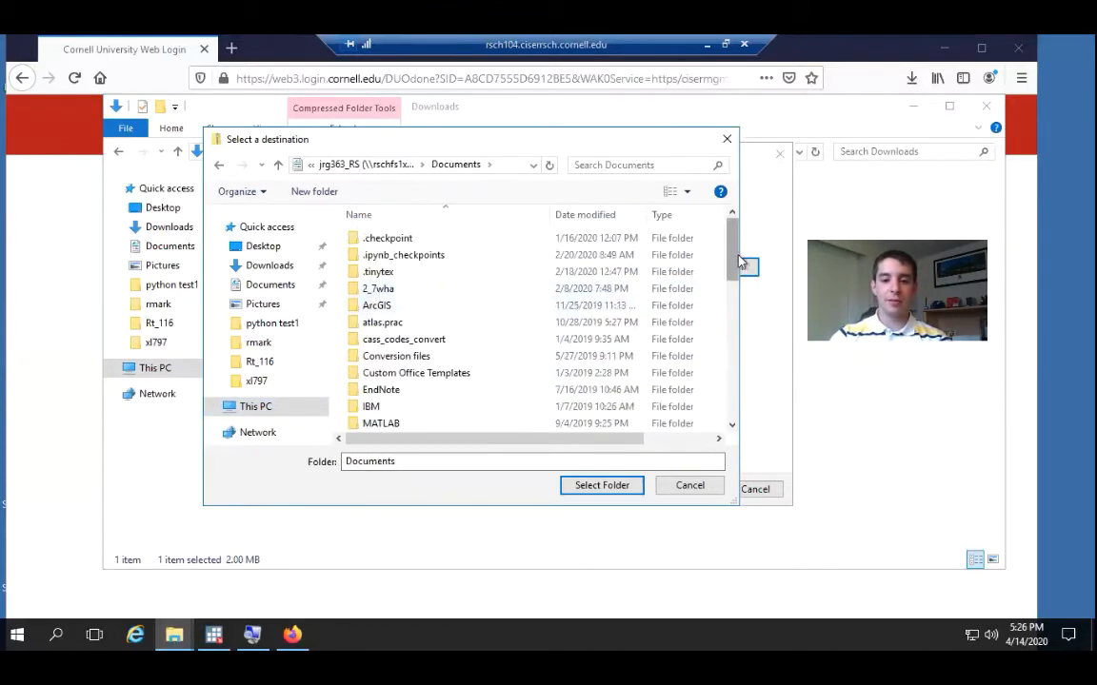
drag(733, 255, 741, 400)
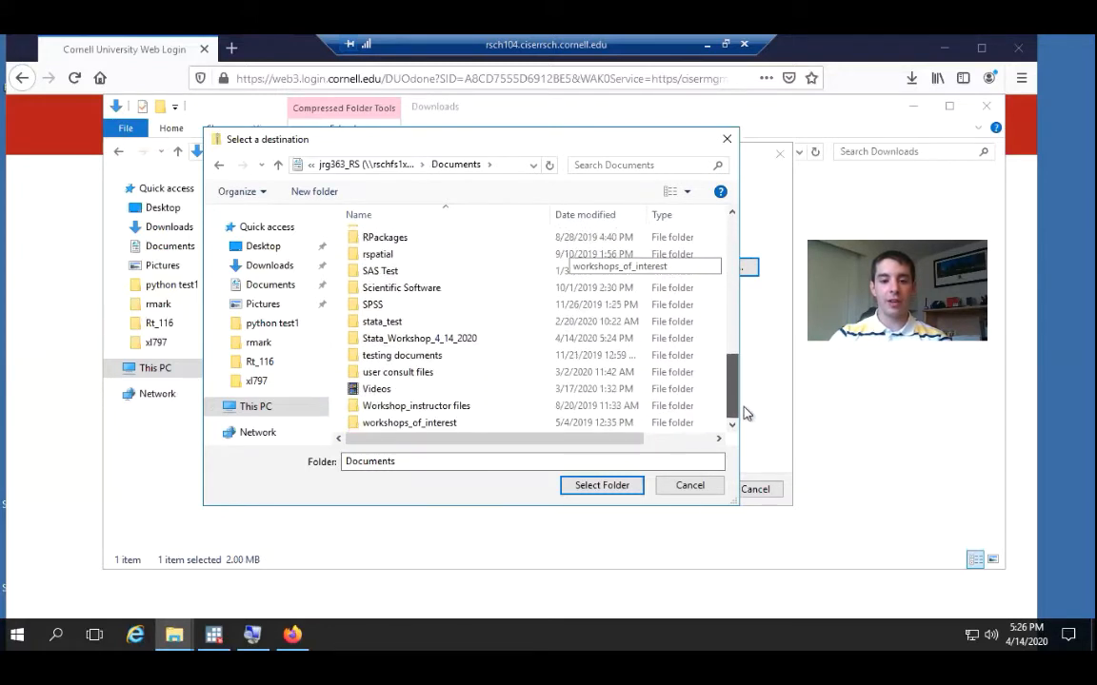
double_click(437, 340)
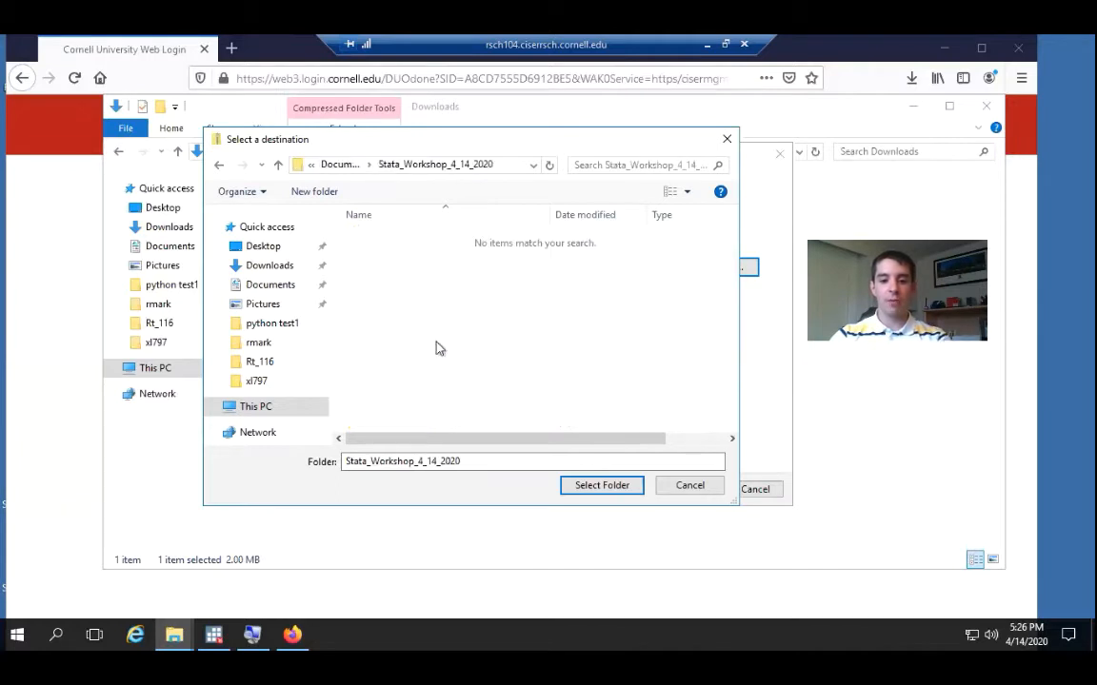
click(578, 489)
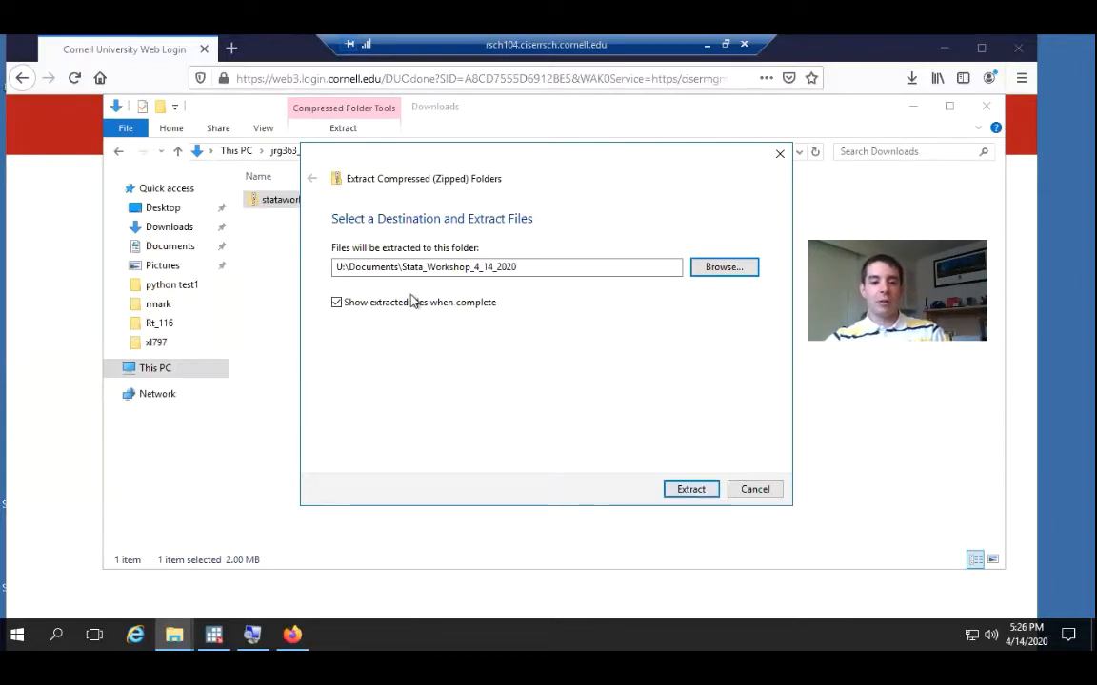
click(696, 492)
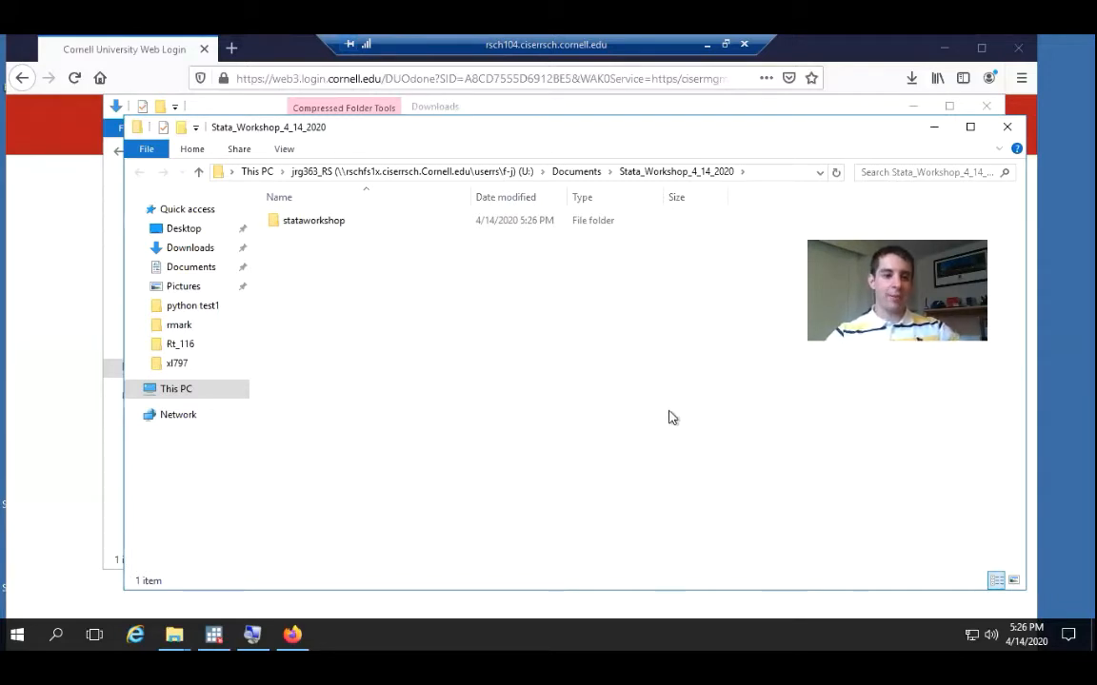
Open the extracted stataworkshop folder and look through its datasets, do-files and slide PDFs
double_click(338, 222)
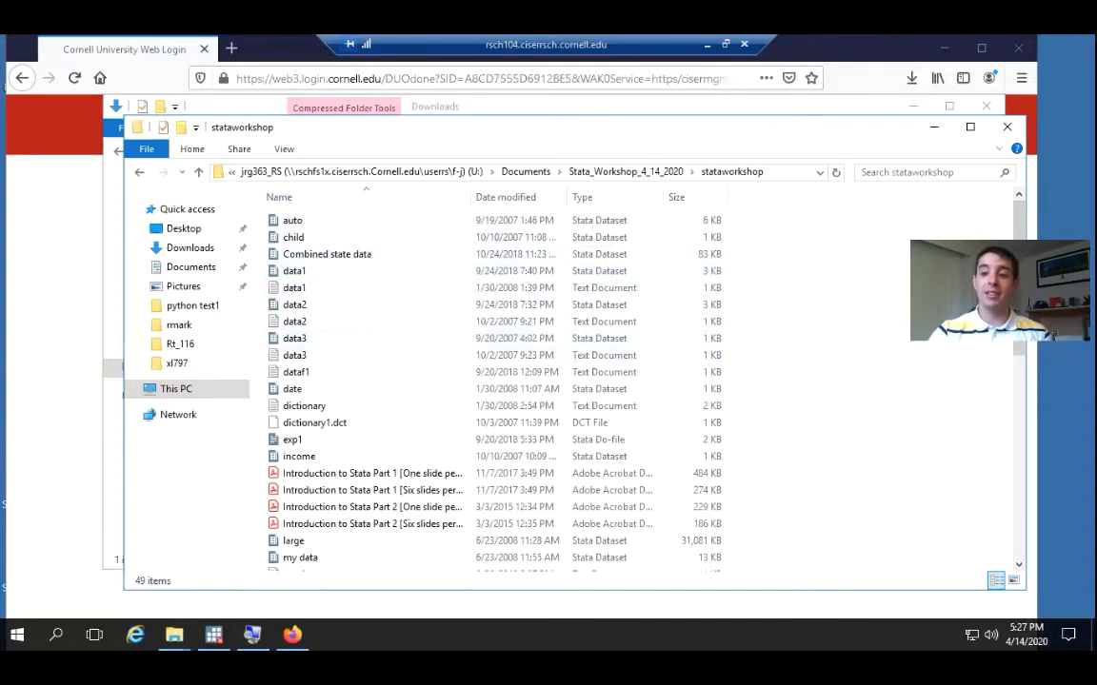
drag(1021, 231, 1020, 281)
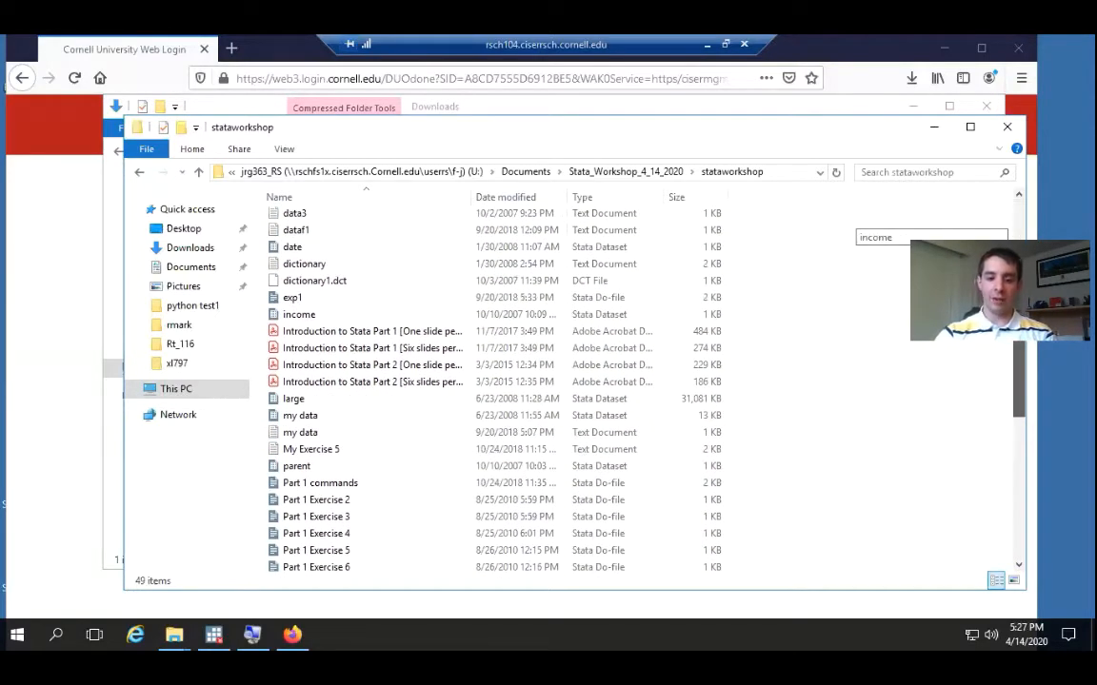
click(602, 300)
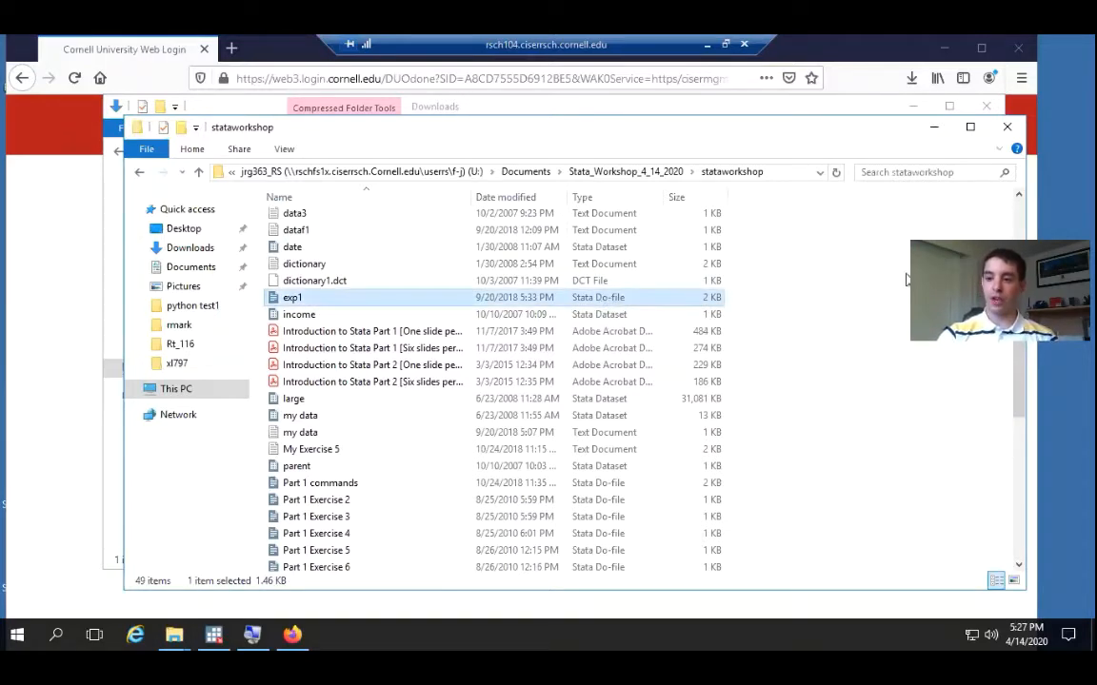
drag(1016, 414, 1016, 551)
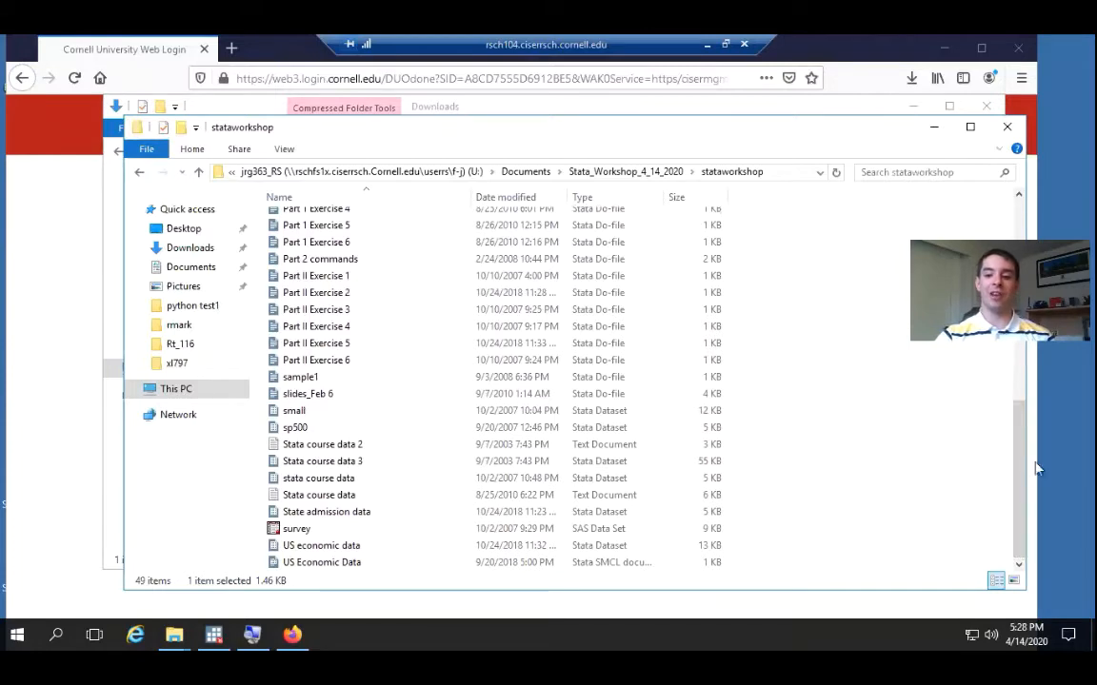
drag(1017, 476, 1025, 346)
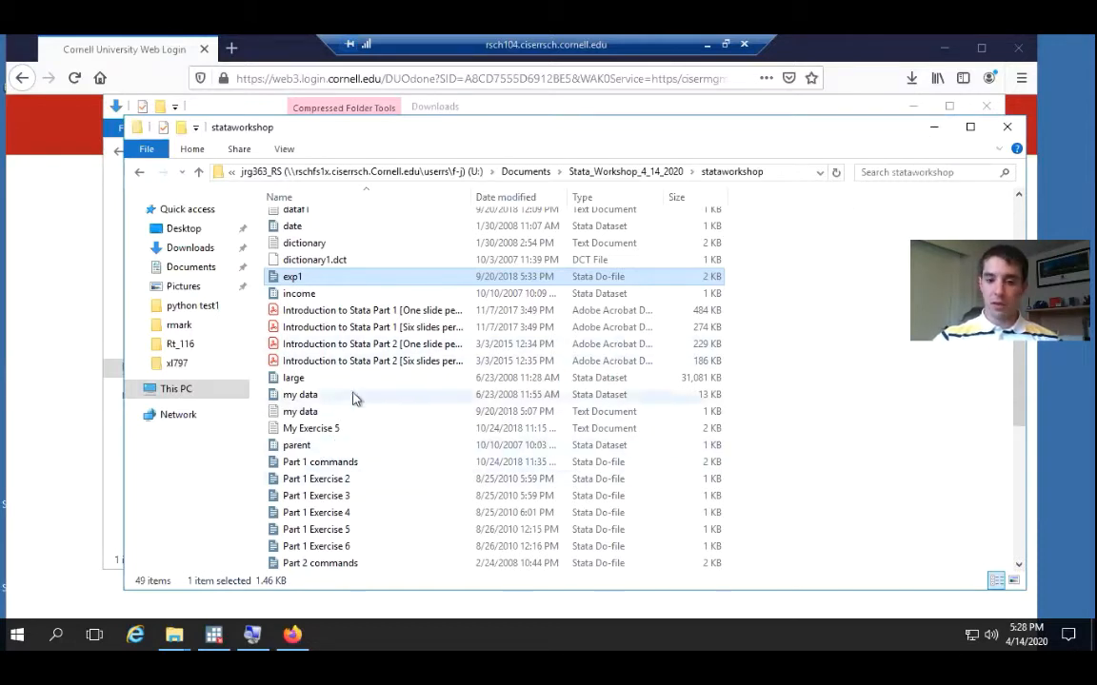
drag(1019, 388, 1019, 314)
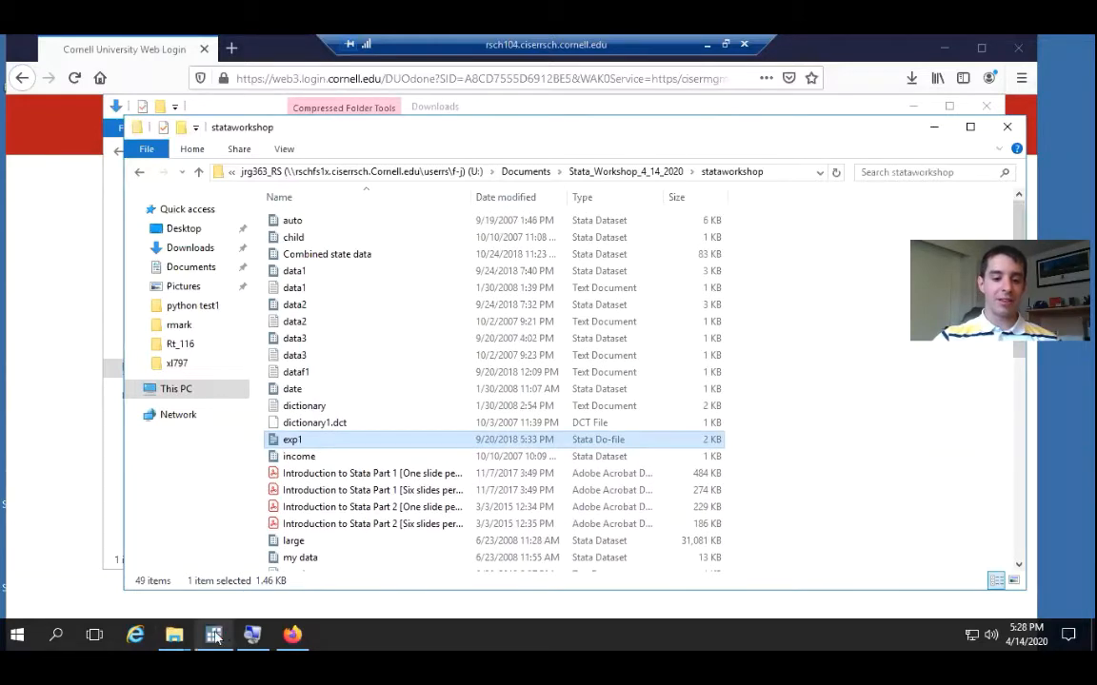
Switch to the open Stata/MP 16.0 window
mouse_move(213, 640)
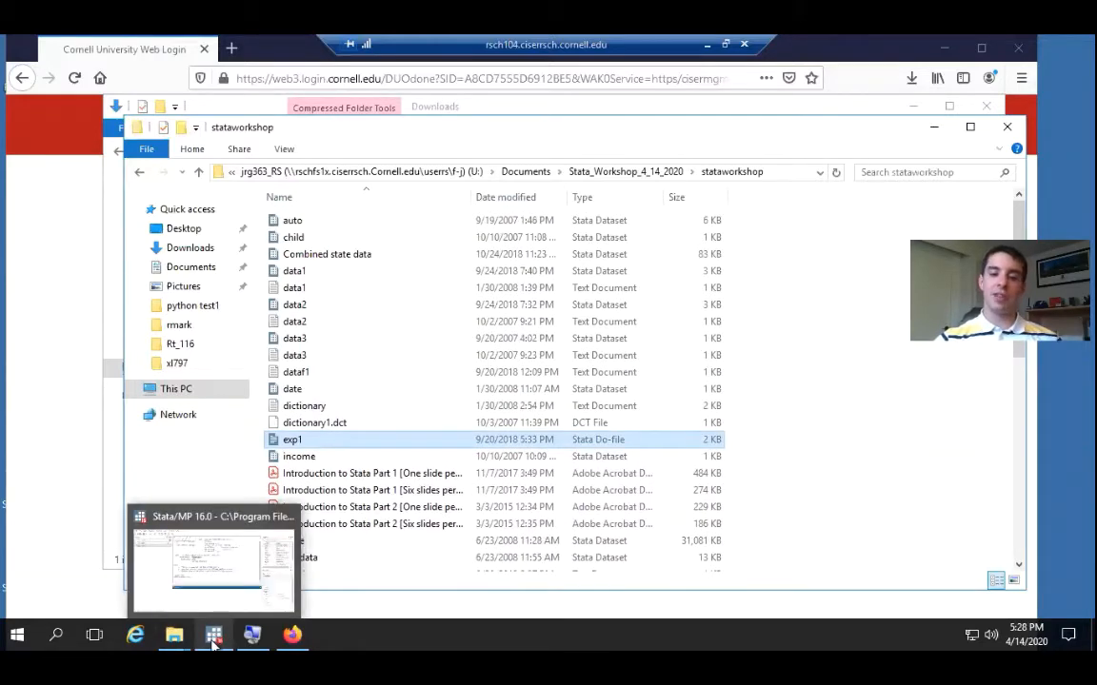
click(215, 576)
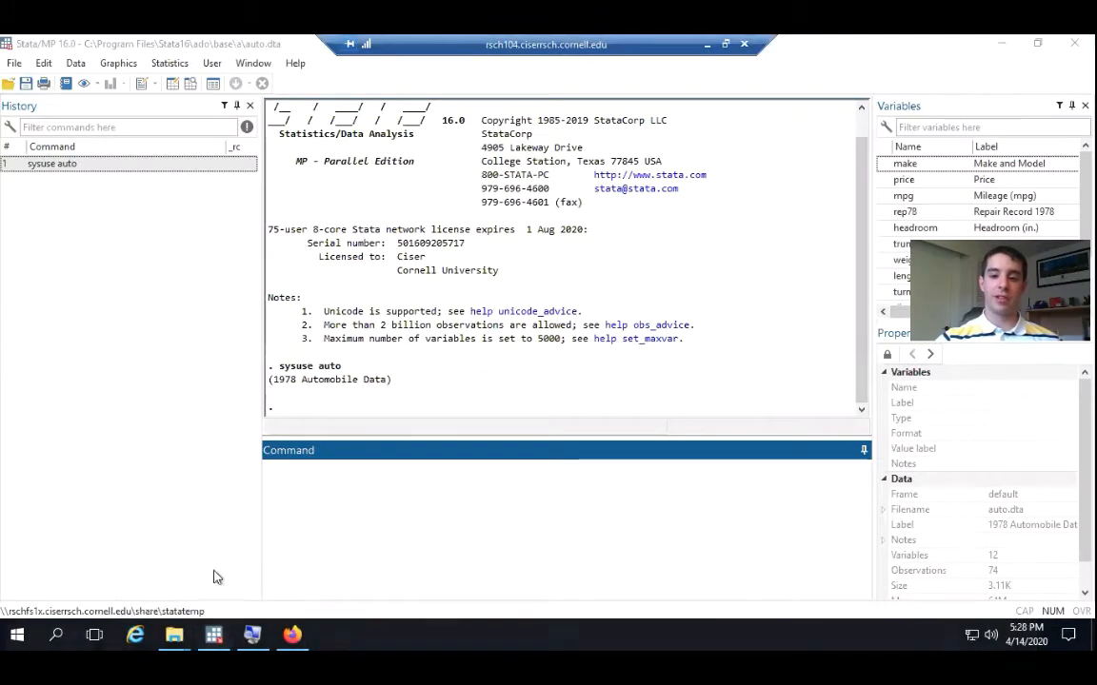
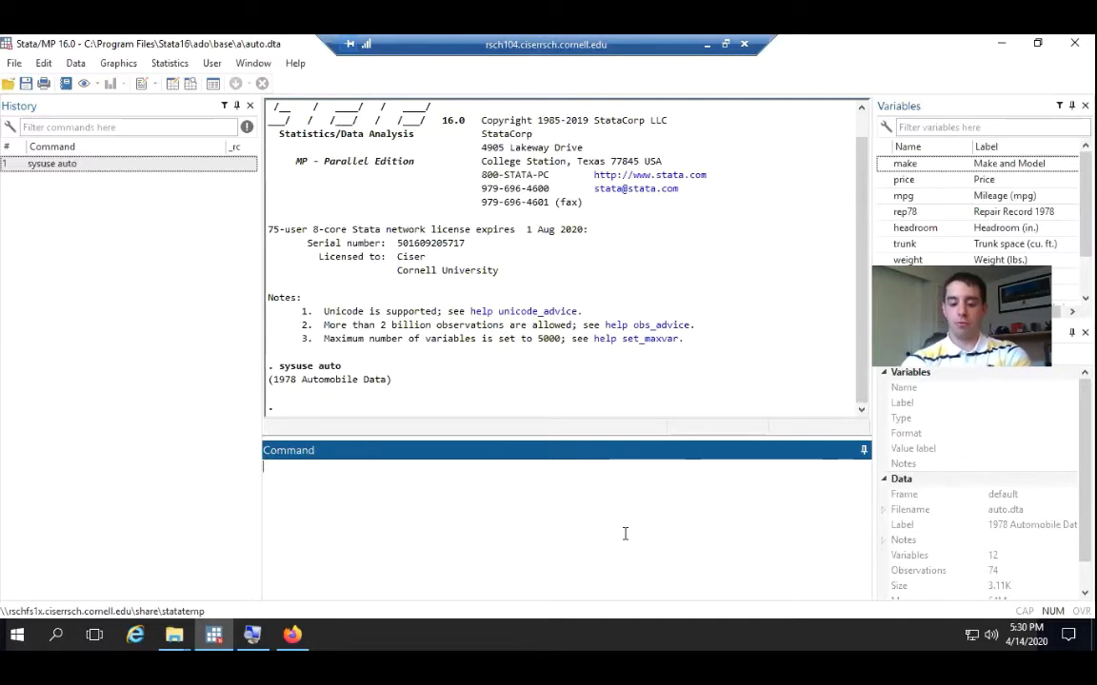
Enter regress as the command text, zoom the screen in one level with Magnifier, and minimize the Magnifier window
text(regress)
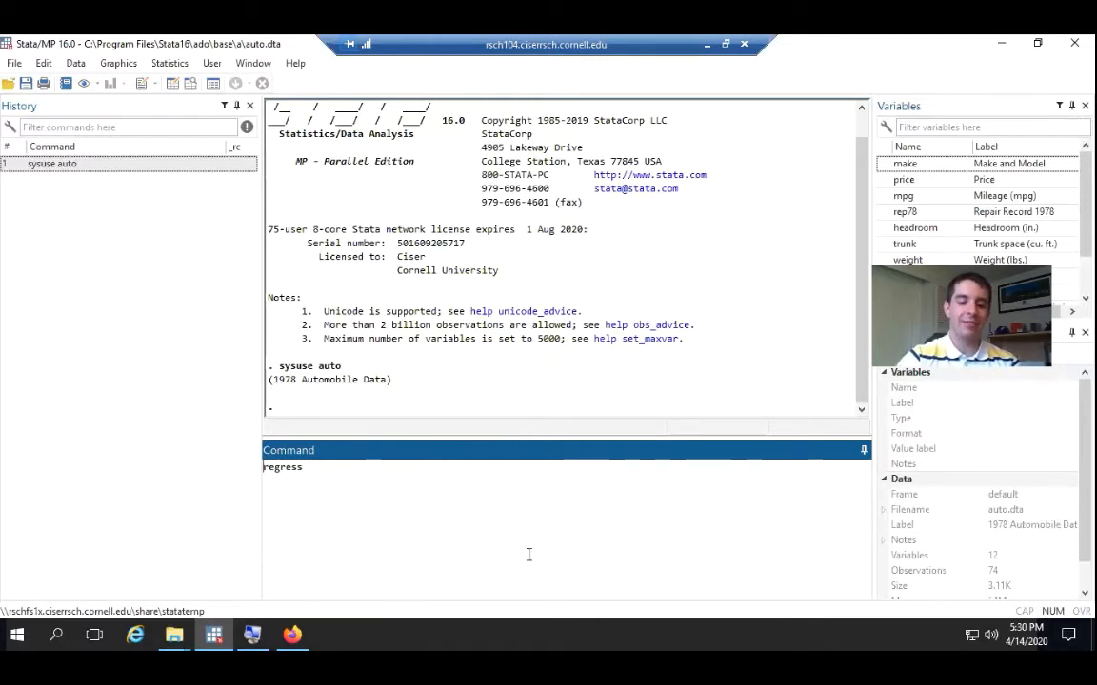
key(super+plus)
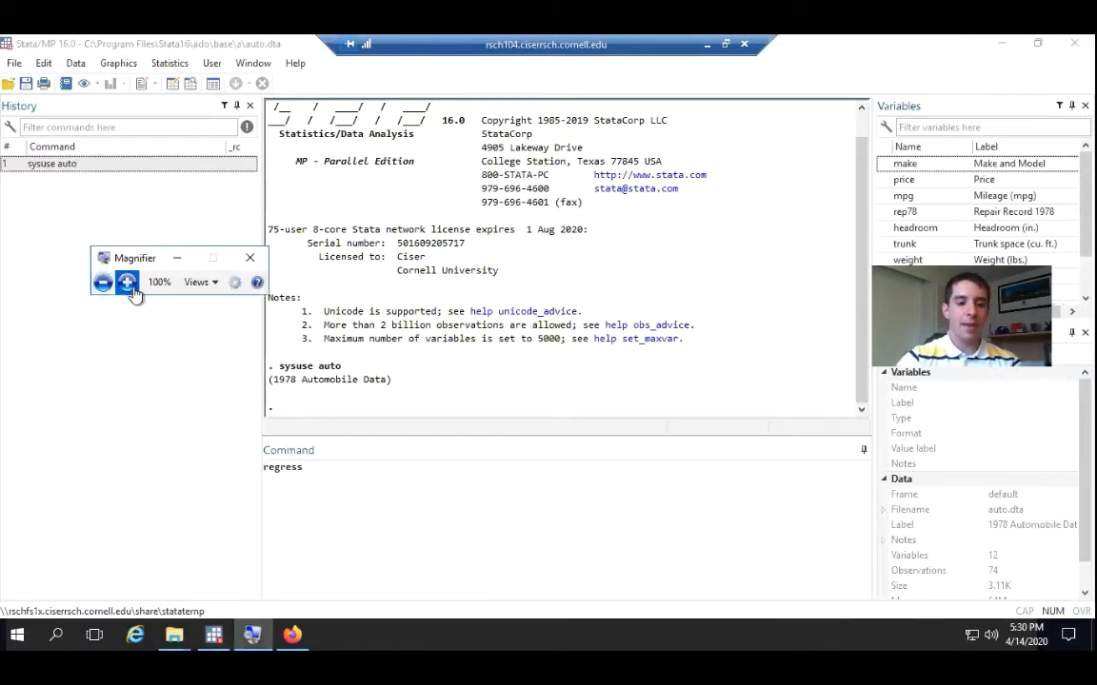
click(126, 282)
click(177, 258)
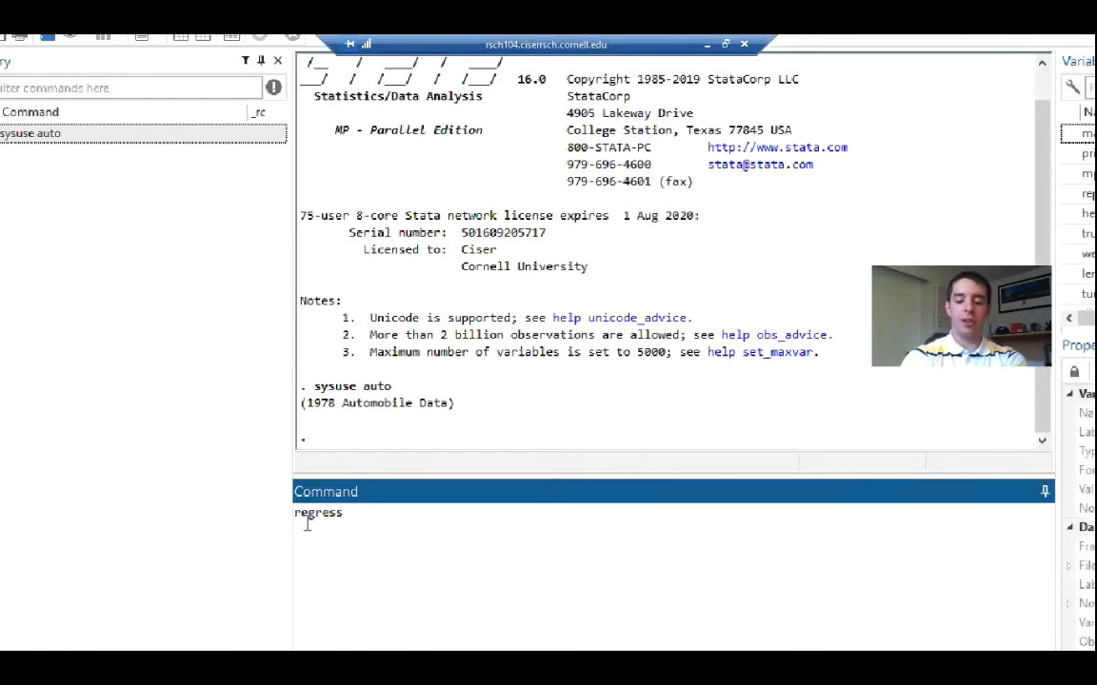
Run help regress and highlight the command name in the syntax line of the help page
text(help)
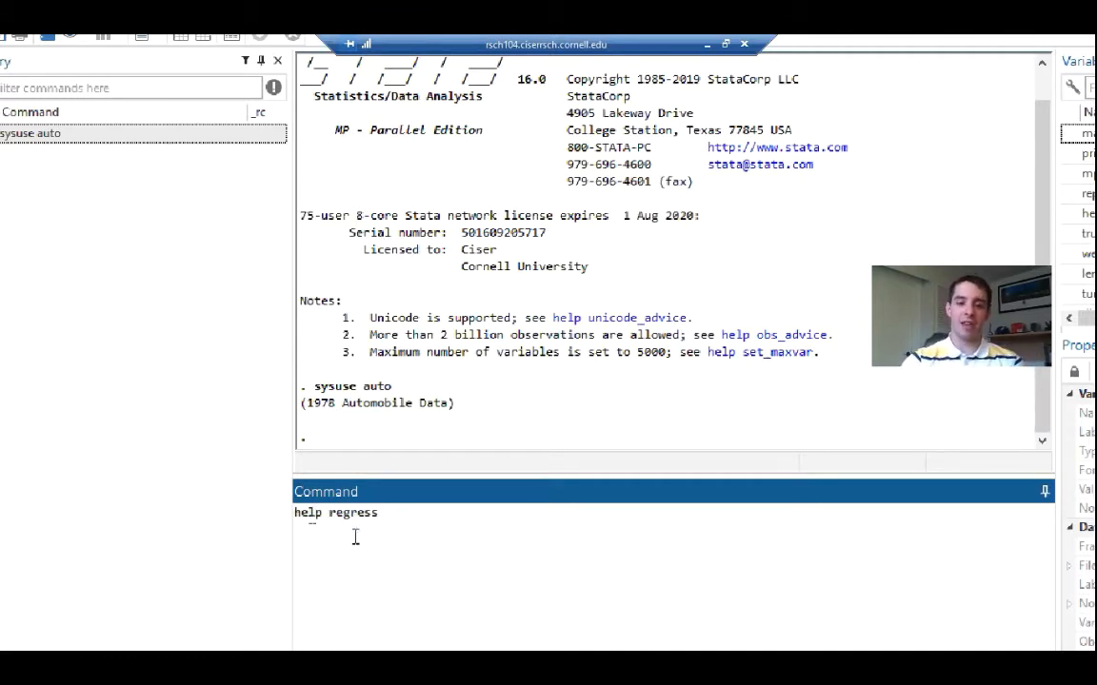
click(407, 522)
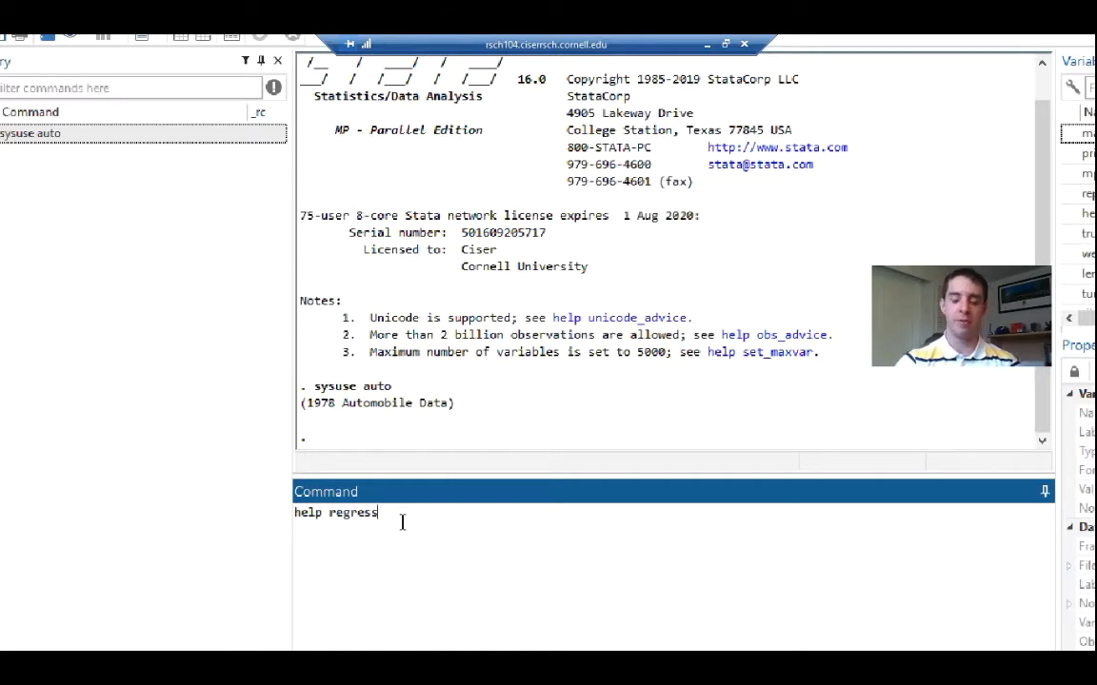
key(Return)
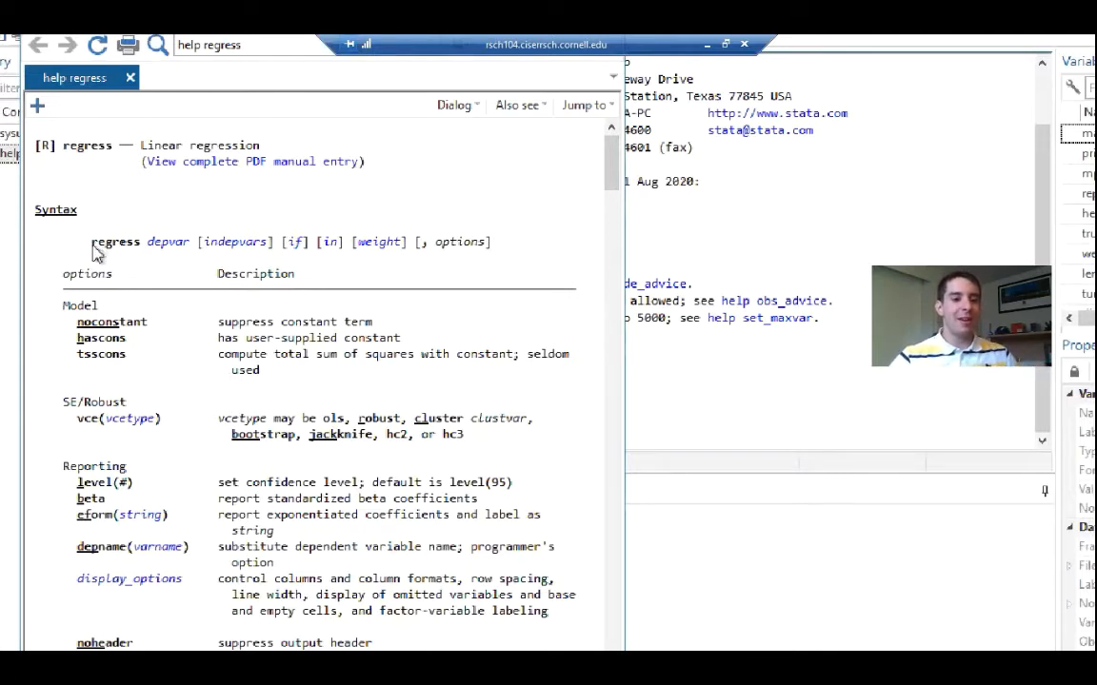
drag(94, 245, 139, 250)
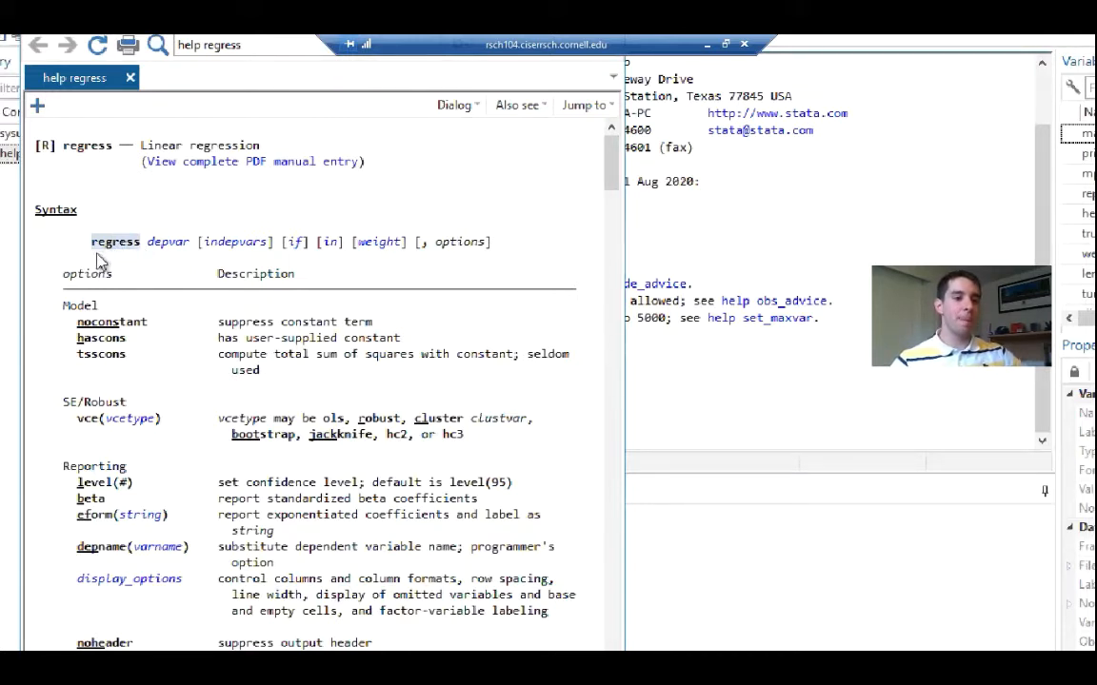
click(110, 249)
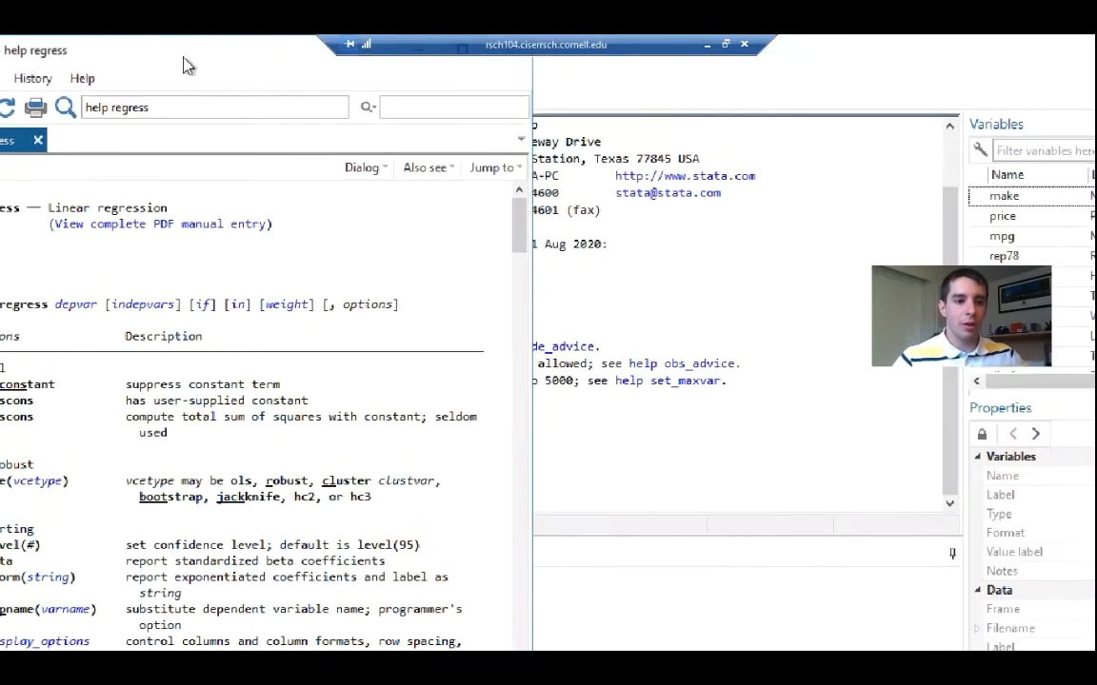
Place the help viewer and the main Stata window side by side, and begin a new command with regress
drag(148, 59, 3, 176)
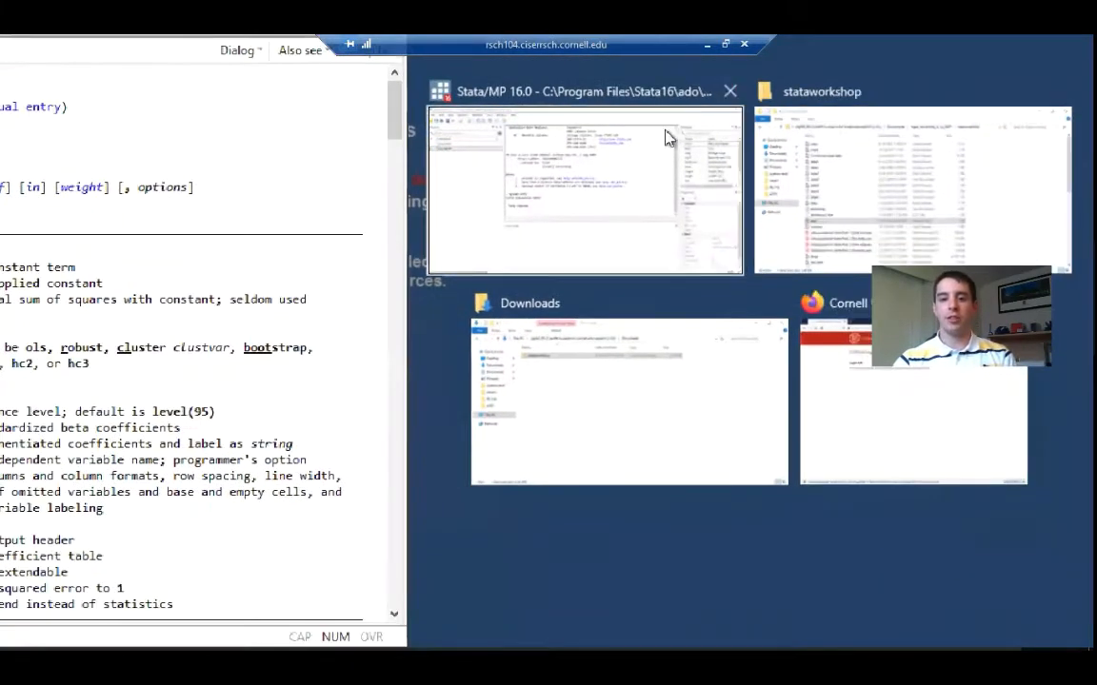
click(589, 198)
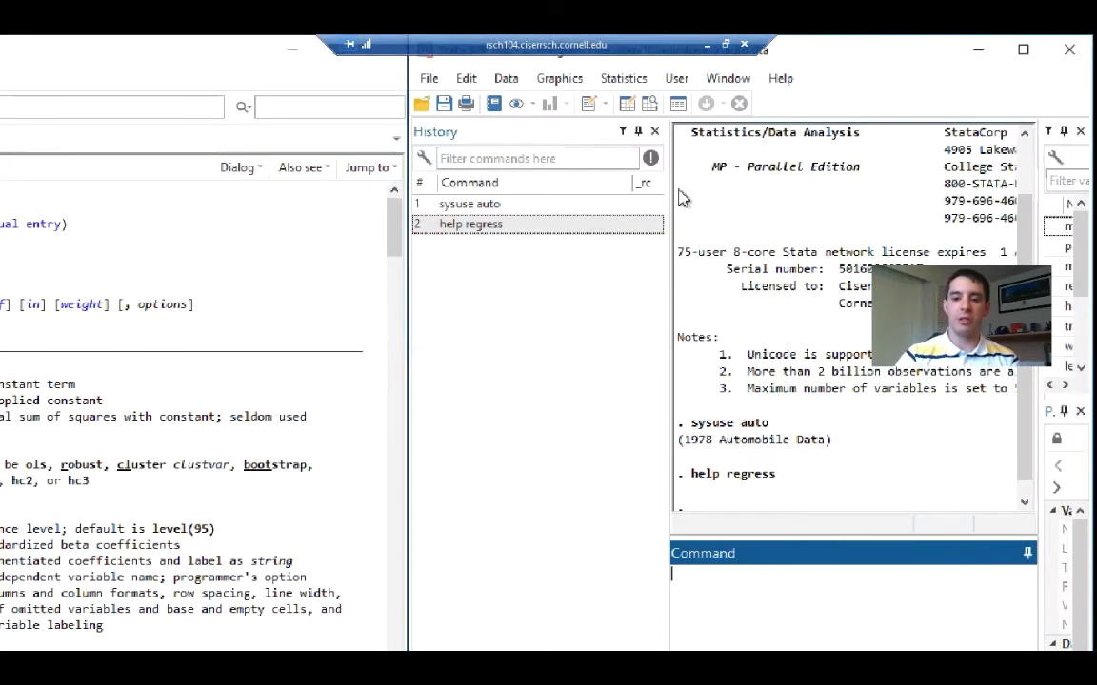
drag(666, 189, 560, 190)
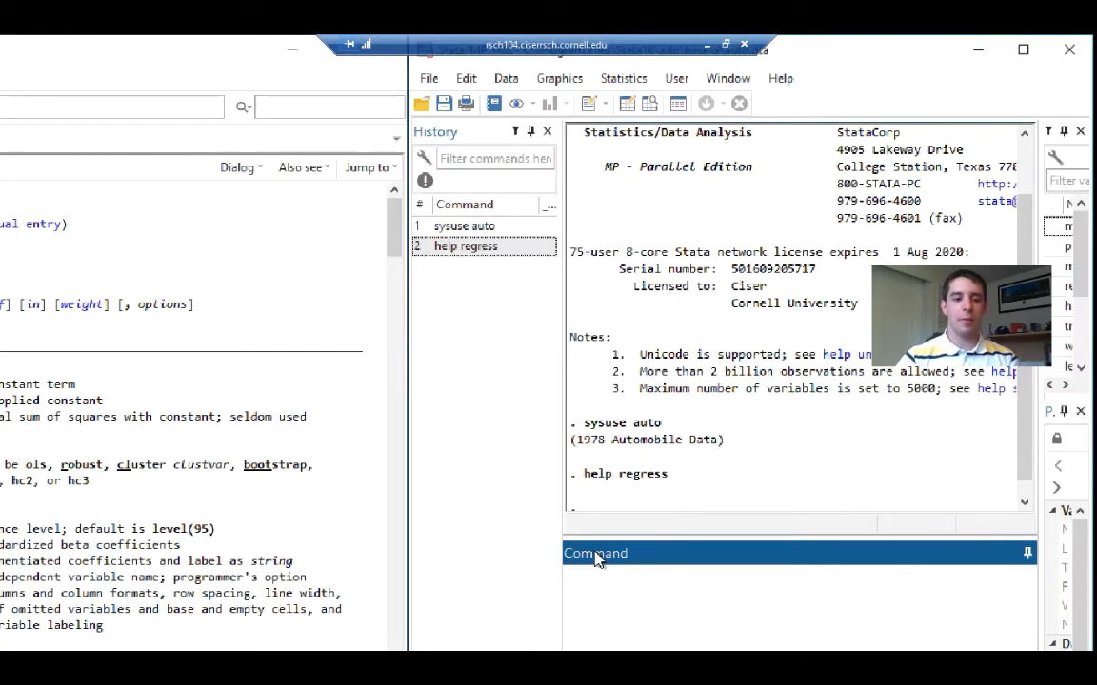
text(regress)
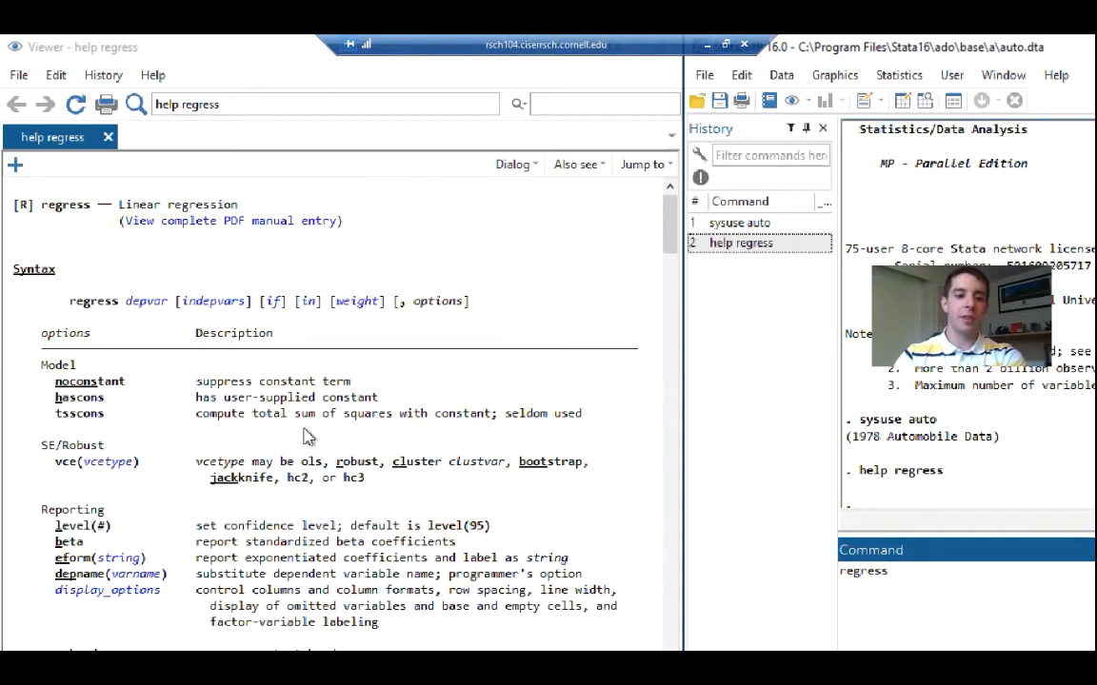
Read the varname help linked from depvar in the regress syntax, and return to the regress help page
click(149, 302)
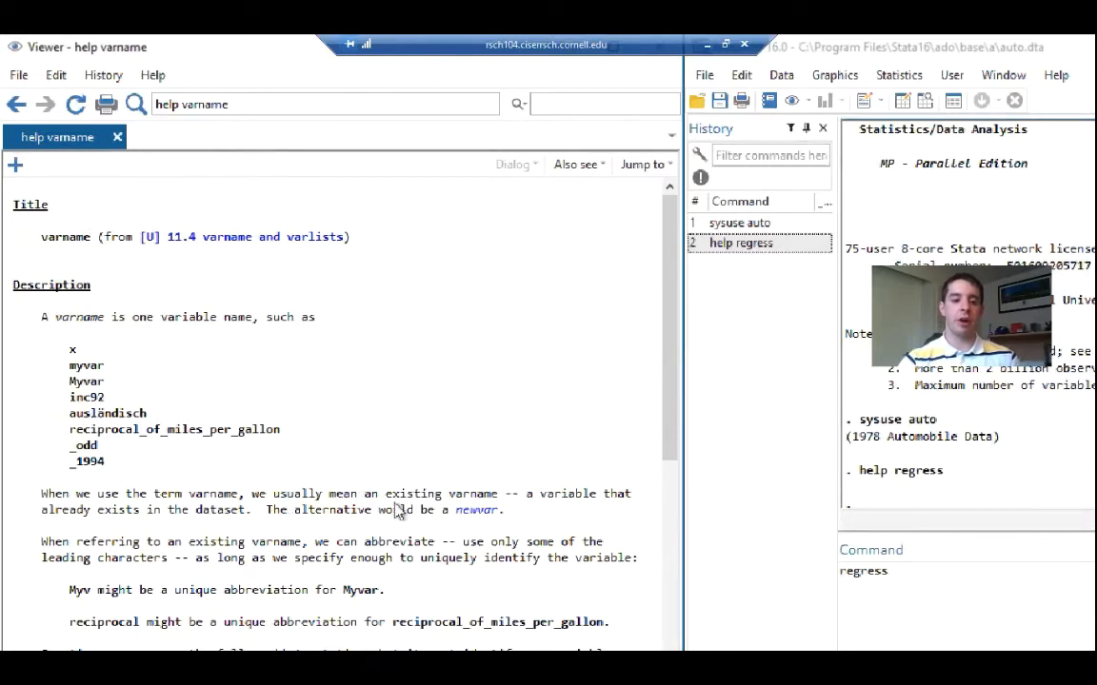
scroll(343, 533, down, 1)
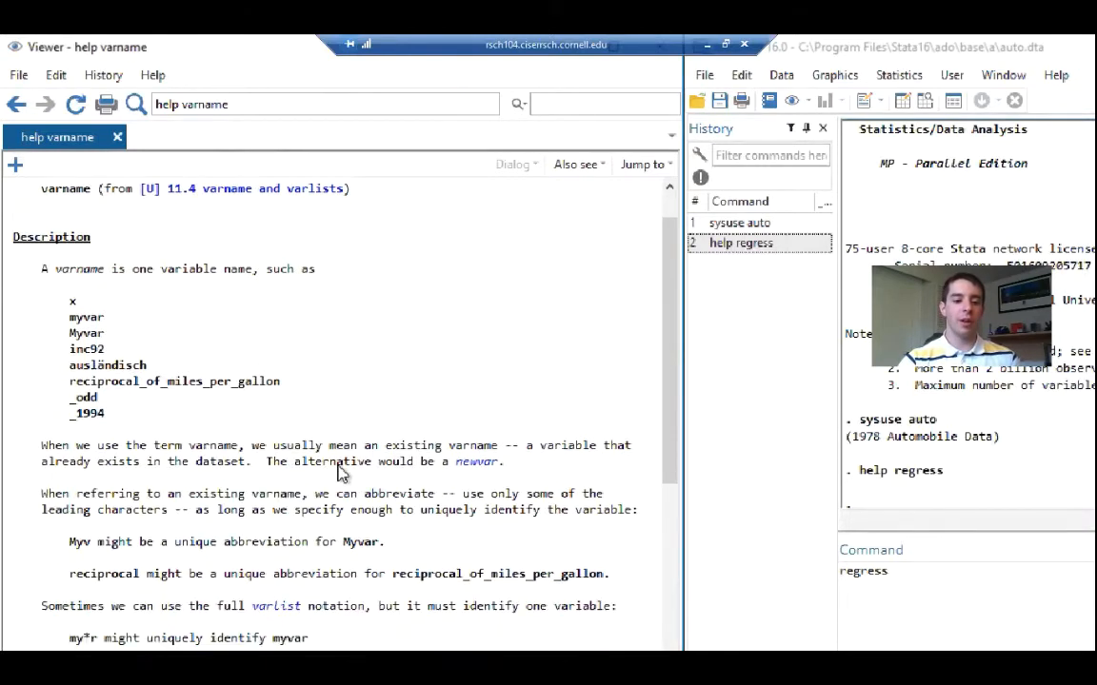
scroll(343, 590, up, 1)
click(17, 105)
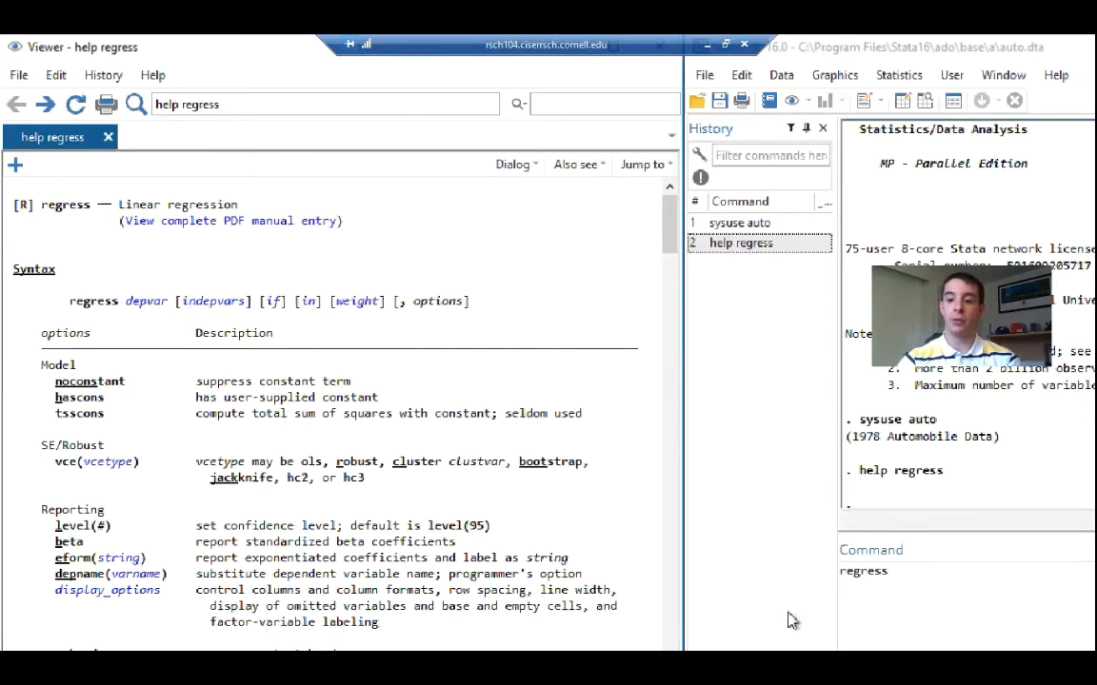
Widen the variables list and add price as the dependent variable of the regress command
click(1011, 588)
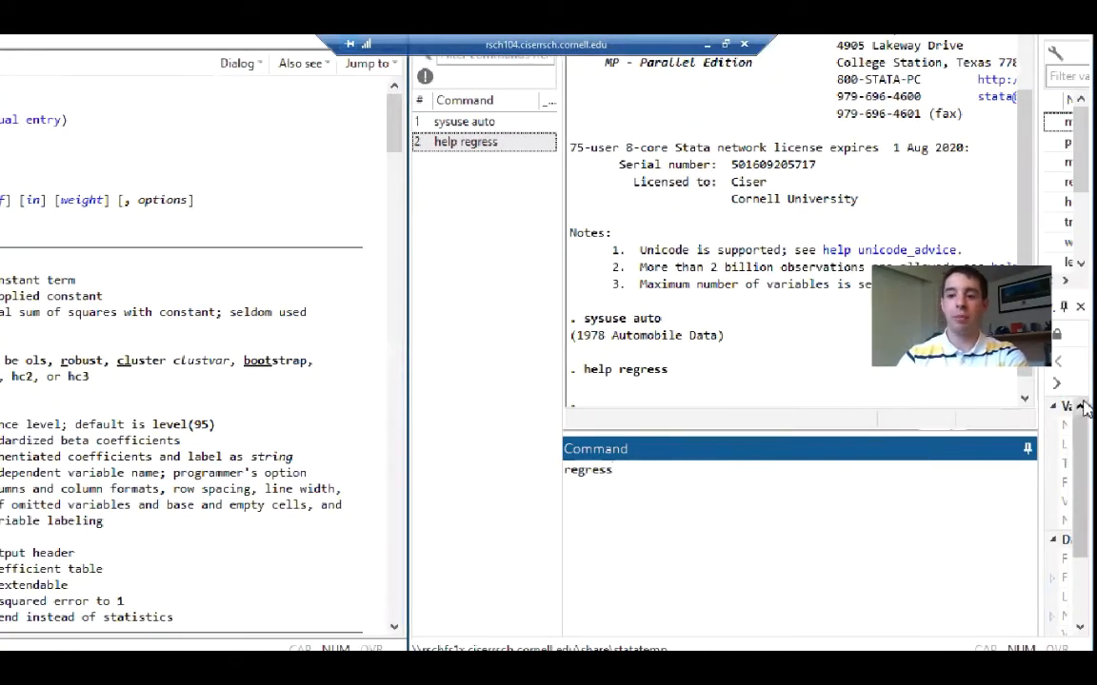
drag(1043, 170, 928, 171)
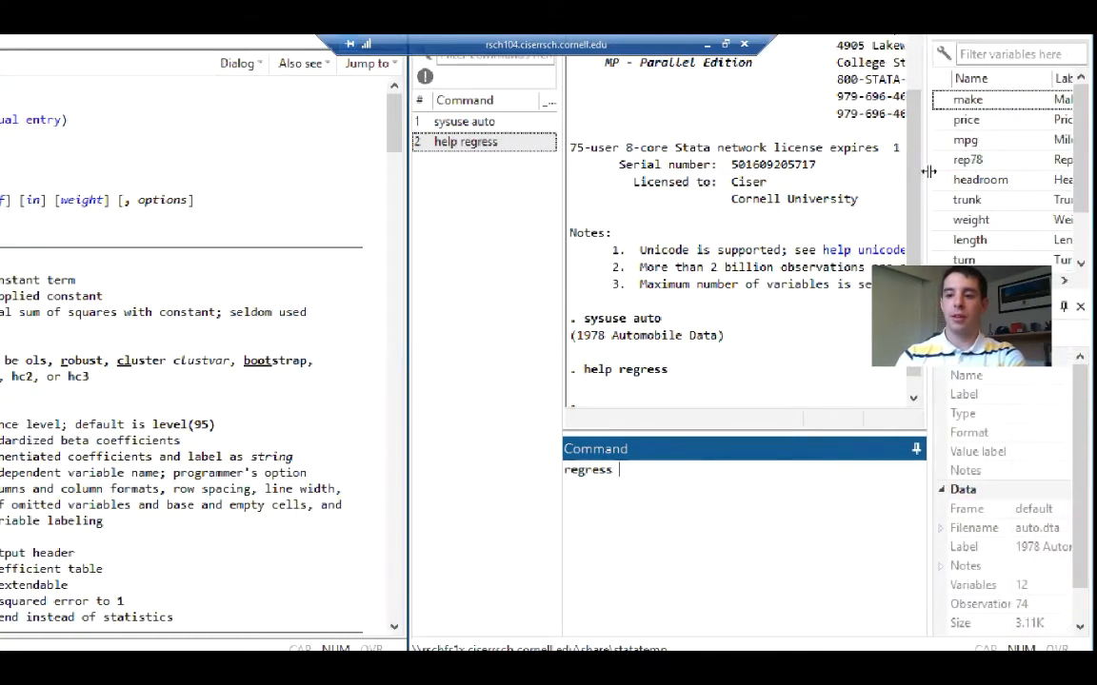
mouse_move(943, 123)
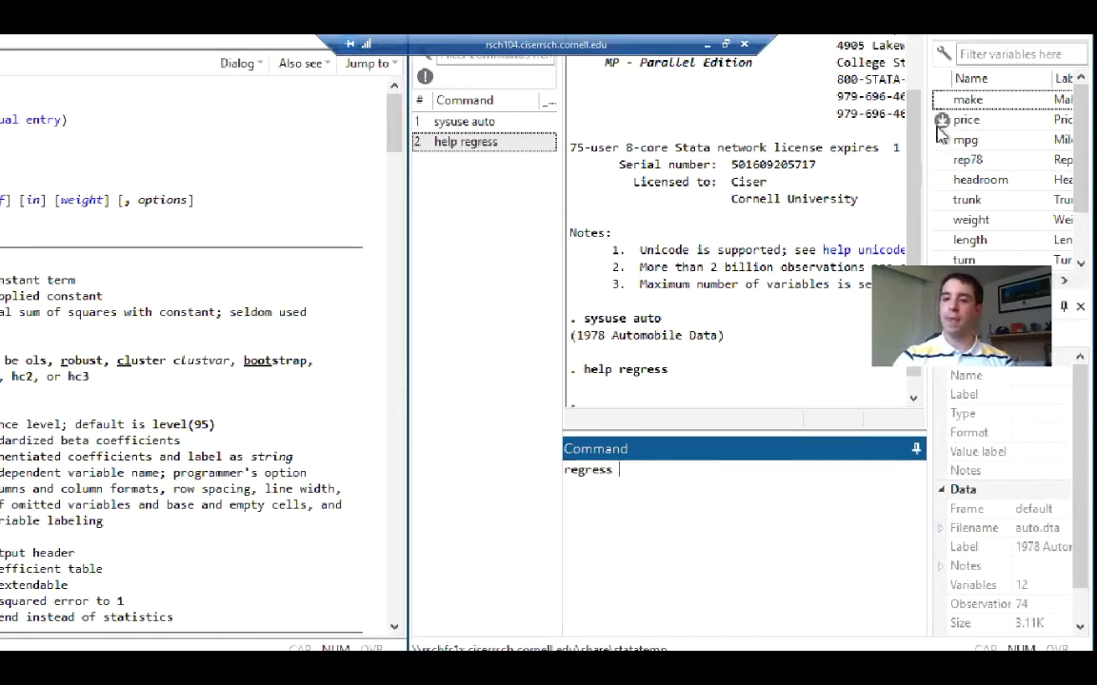
click(942, 120)
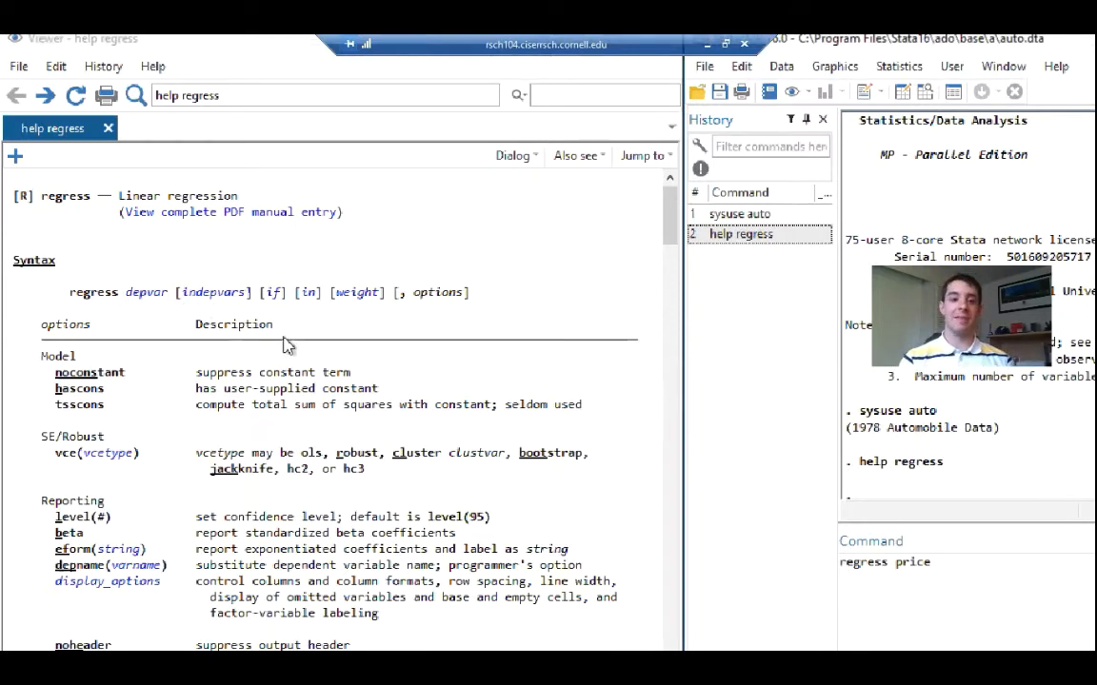
Read the varlist help linked from indepvars in the regress syntax, and return to the regress help page
click(208, 290)
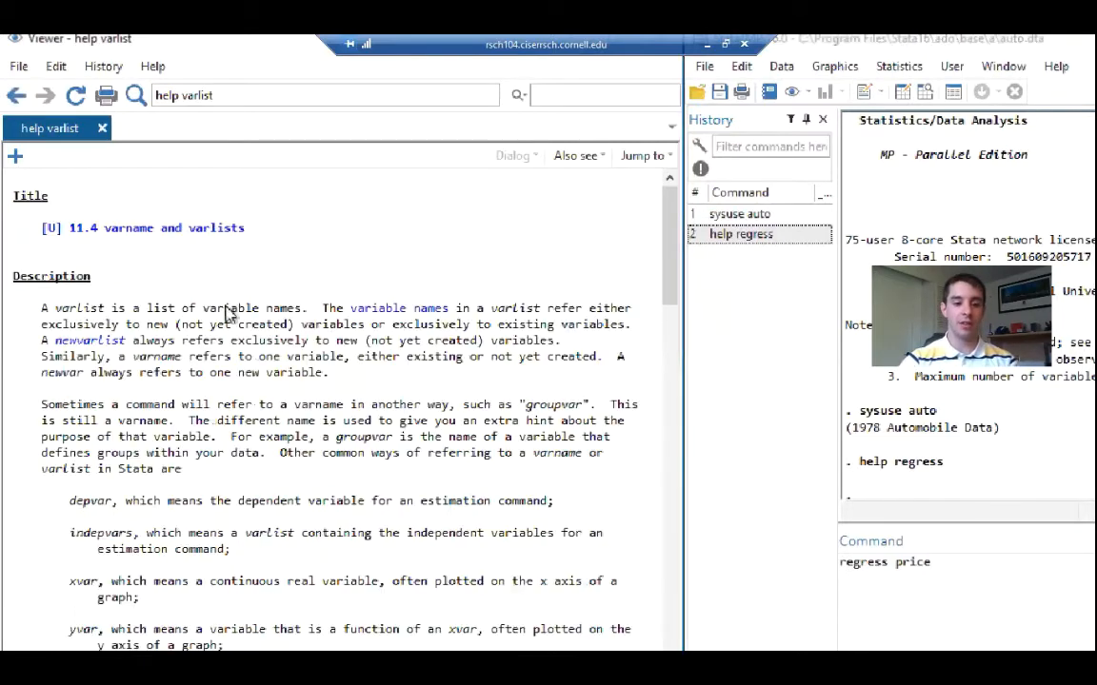
scroll(238, 324, down, 1)
scroll(246, 329, down, 2)
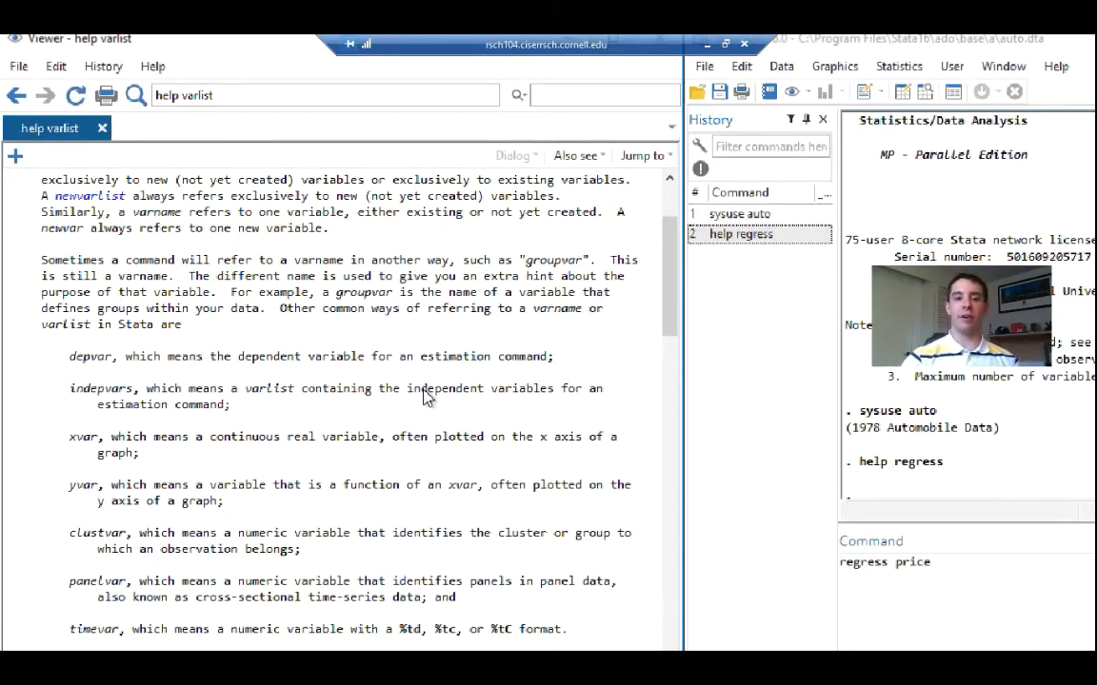
click(18, 98)
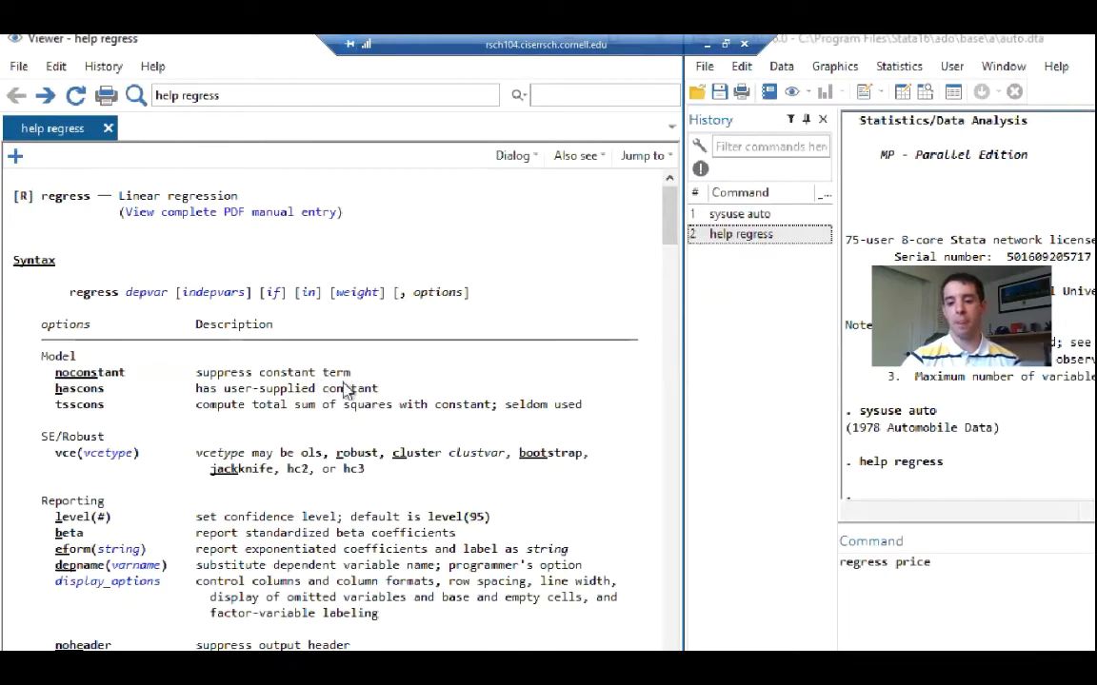
Add mpg from the variables list as the independent variable and run regress price mpg
click(953, 569)
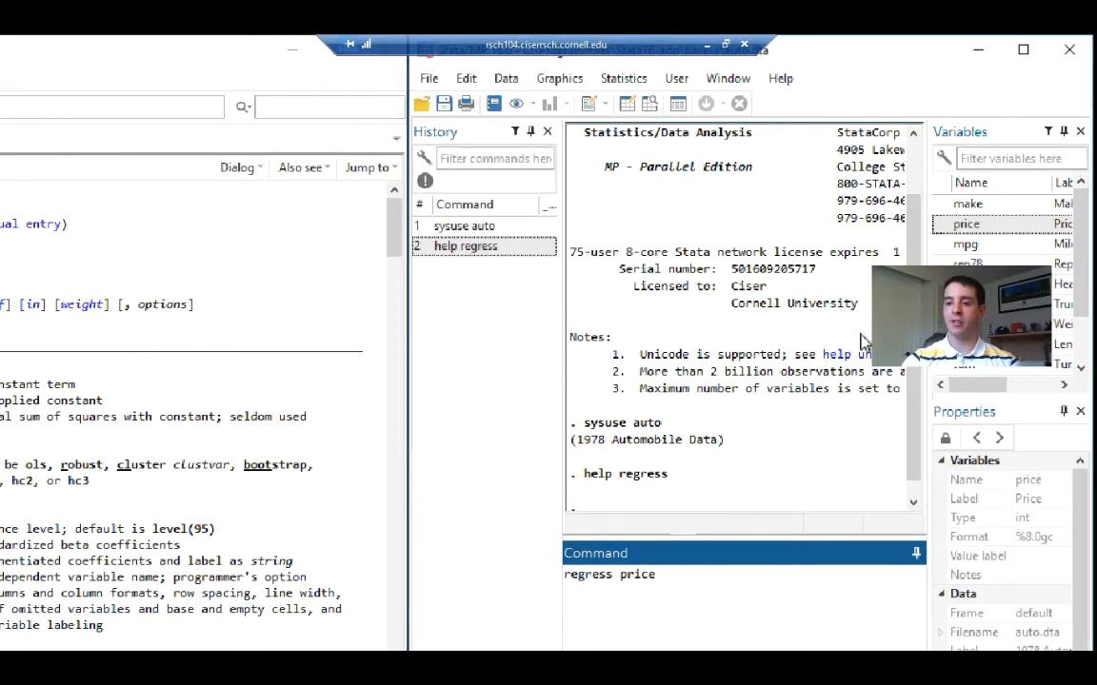
drag(1085, 222, 1085, 248)
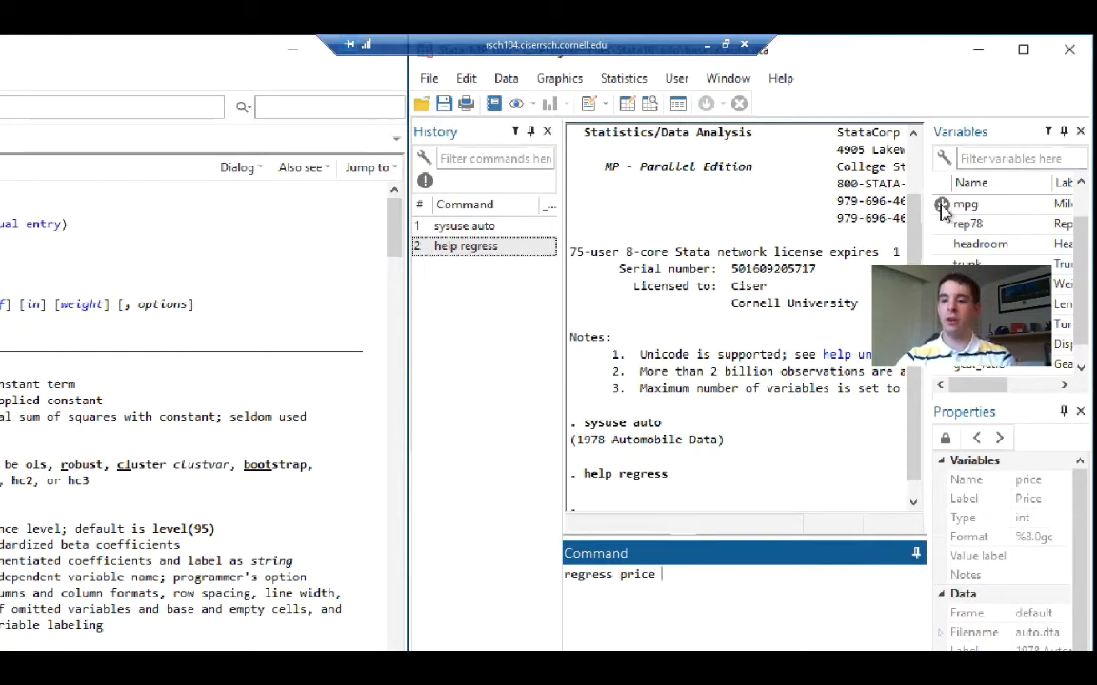
click(988, 141)
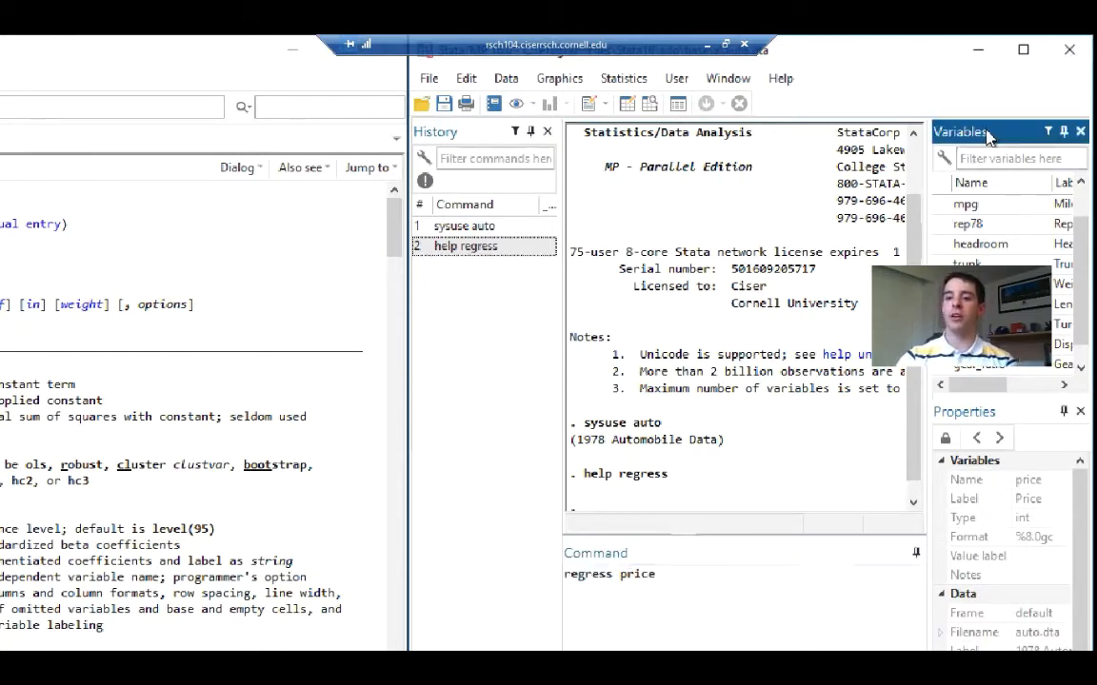
click(989, 206)
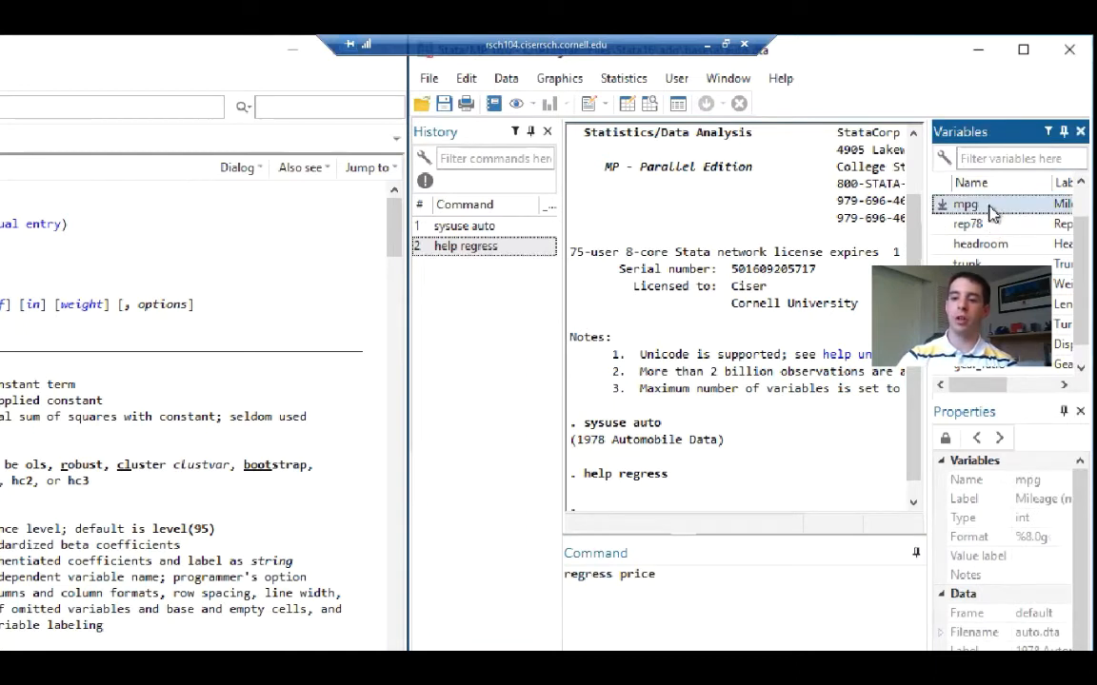
double_click(974, 208)
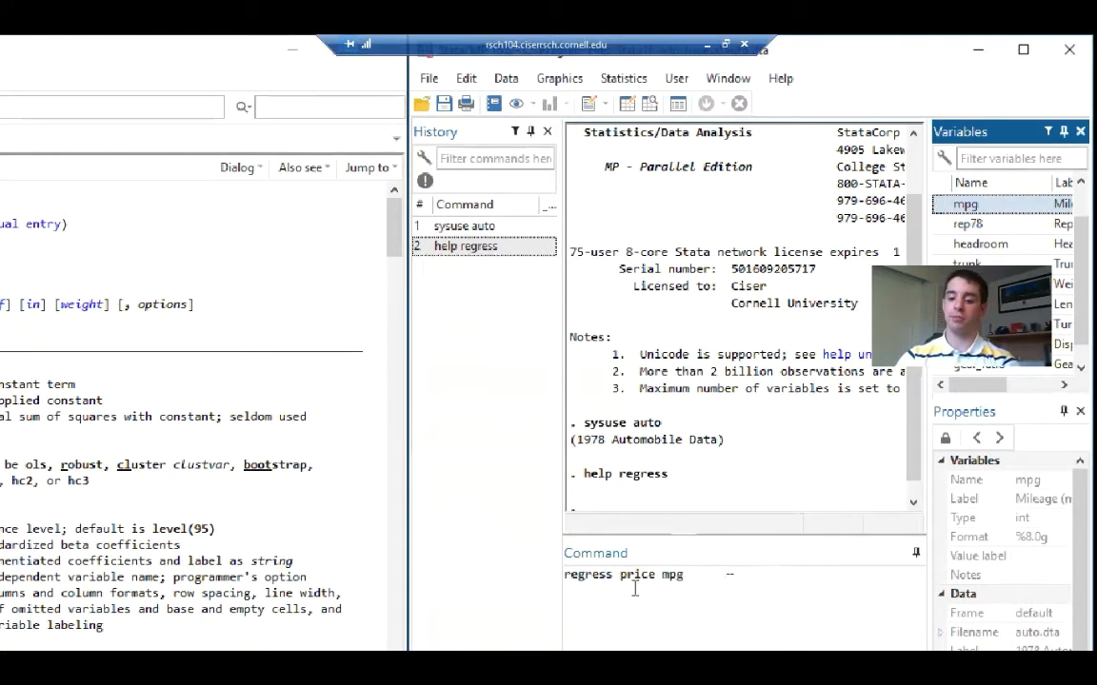
click(712, 577)
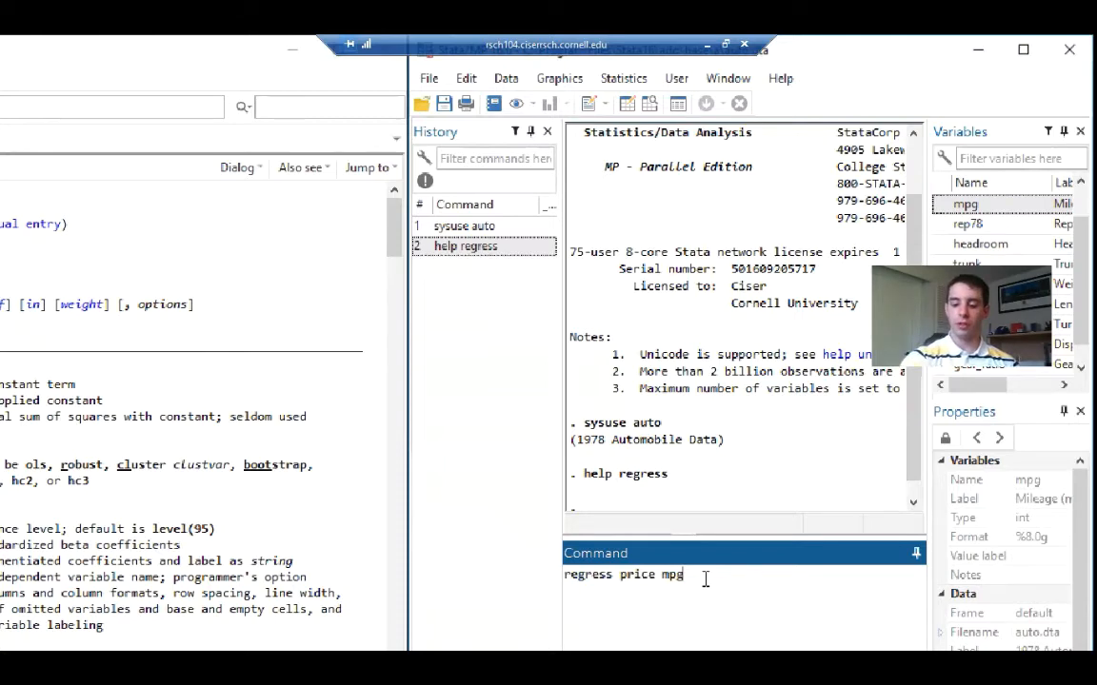
key(Return)
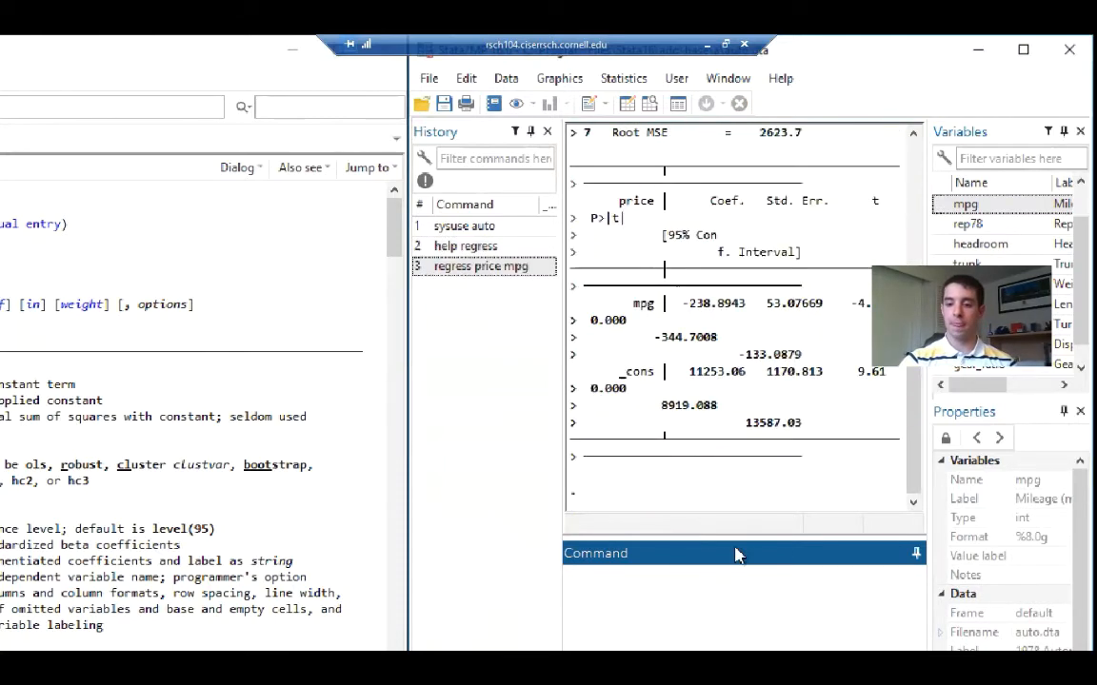
Maximize the Stata window and rerun regress price mpg from the command history
click(1023, 49)
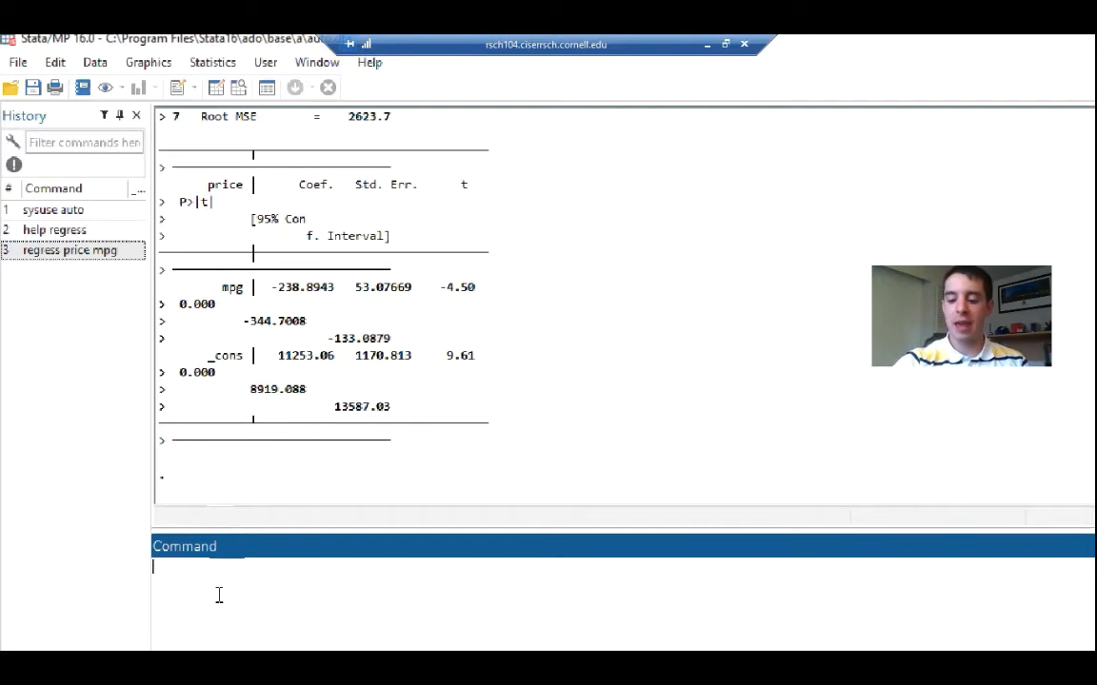
key(Page_Up)
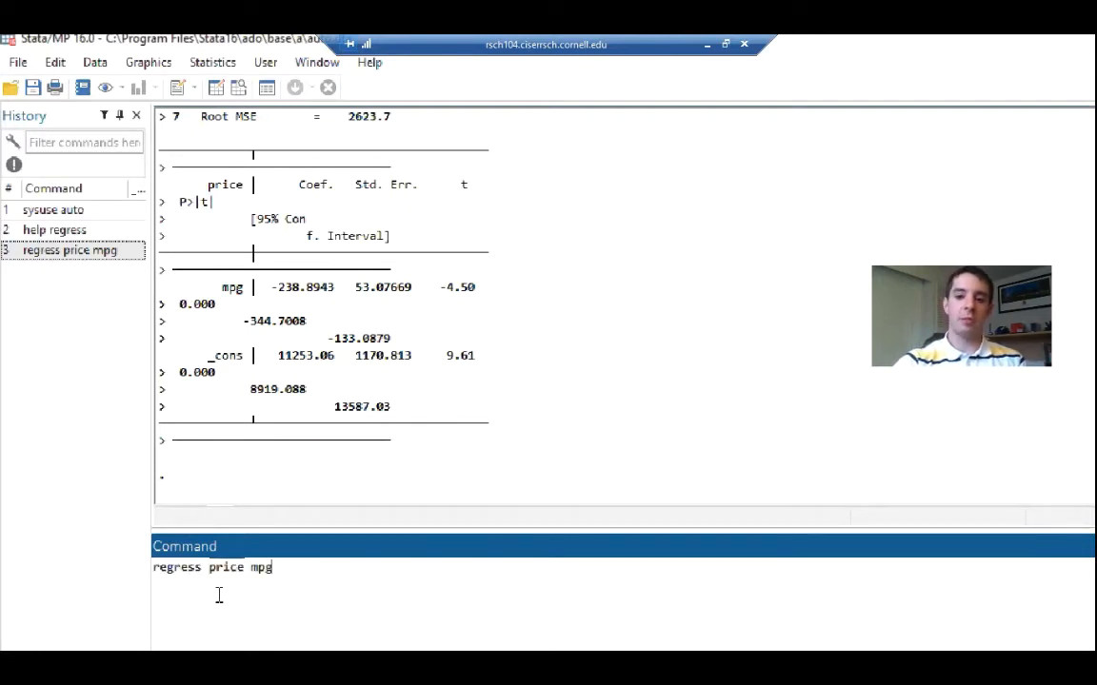
key(Page_Up)
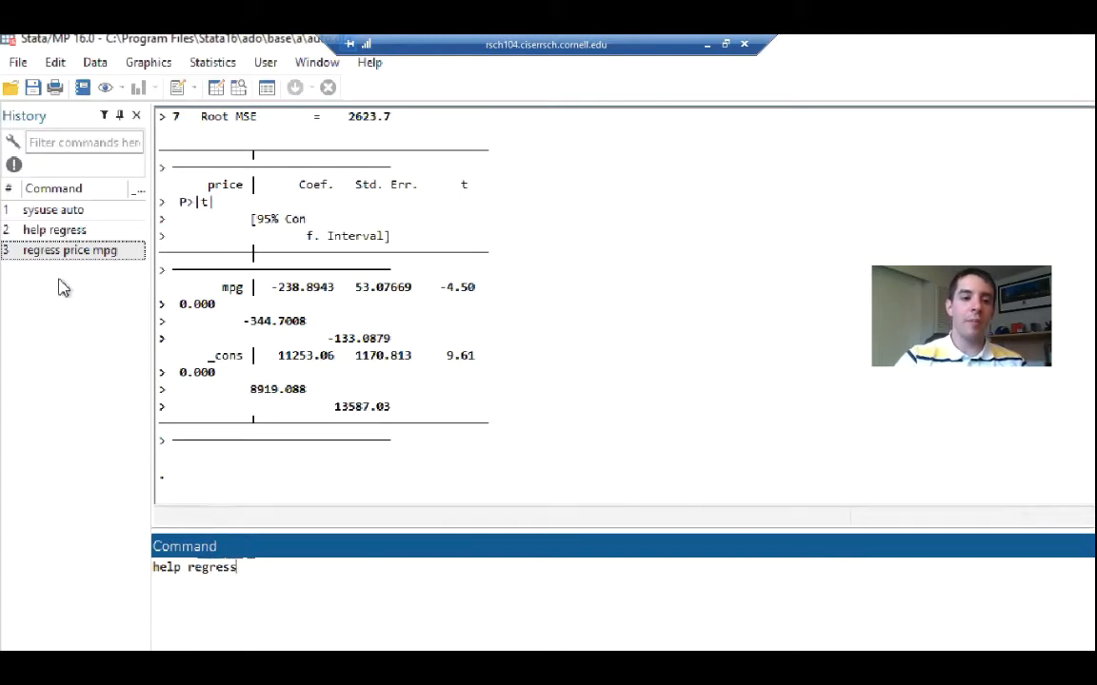
click(52, 126)
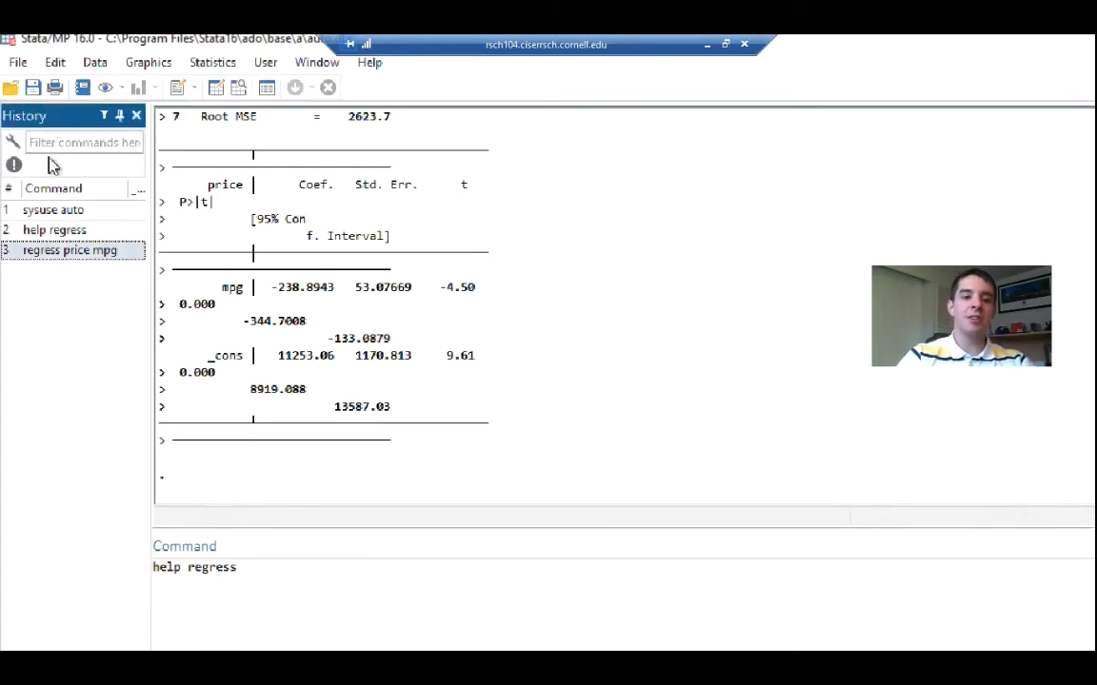
double_click(53, 253)
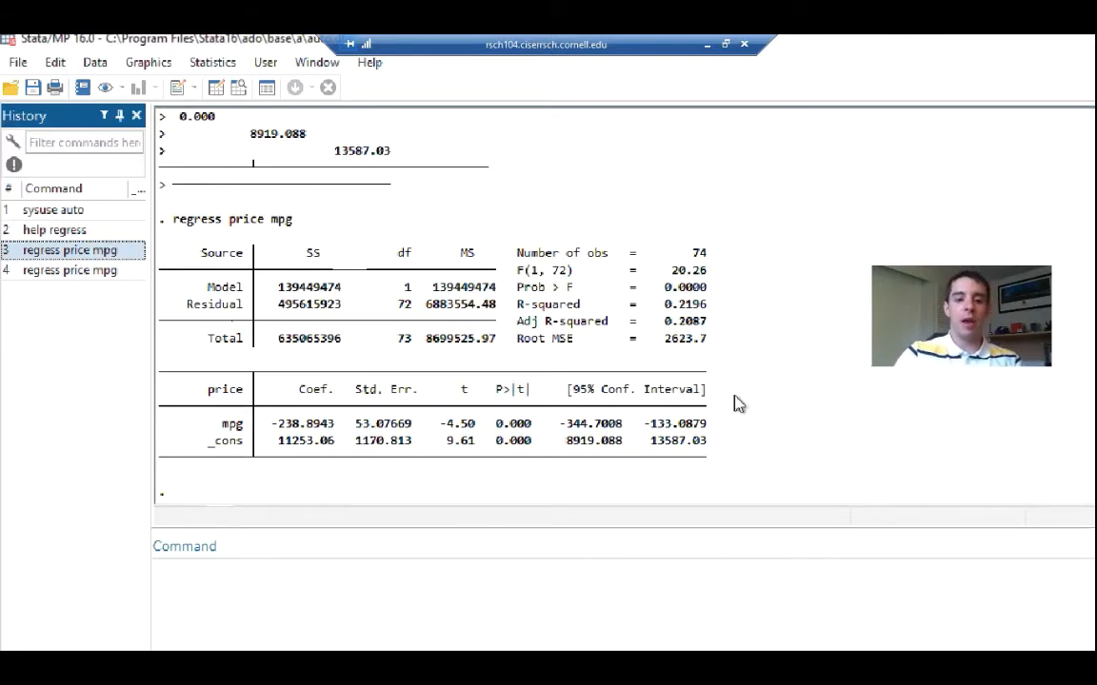
click(693, 192)
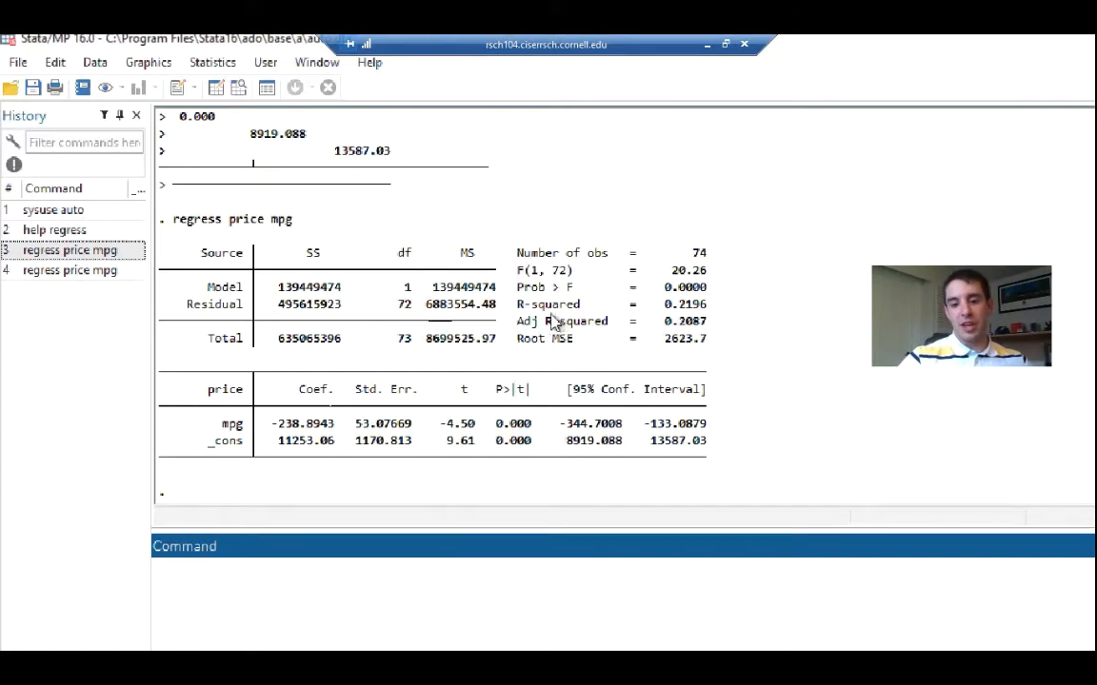
Highlight the R-squared label and the mpg coefficient in the regress price mpg output to examine the model fit and effect
drag(519, 305, 588, 312)
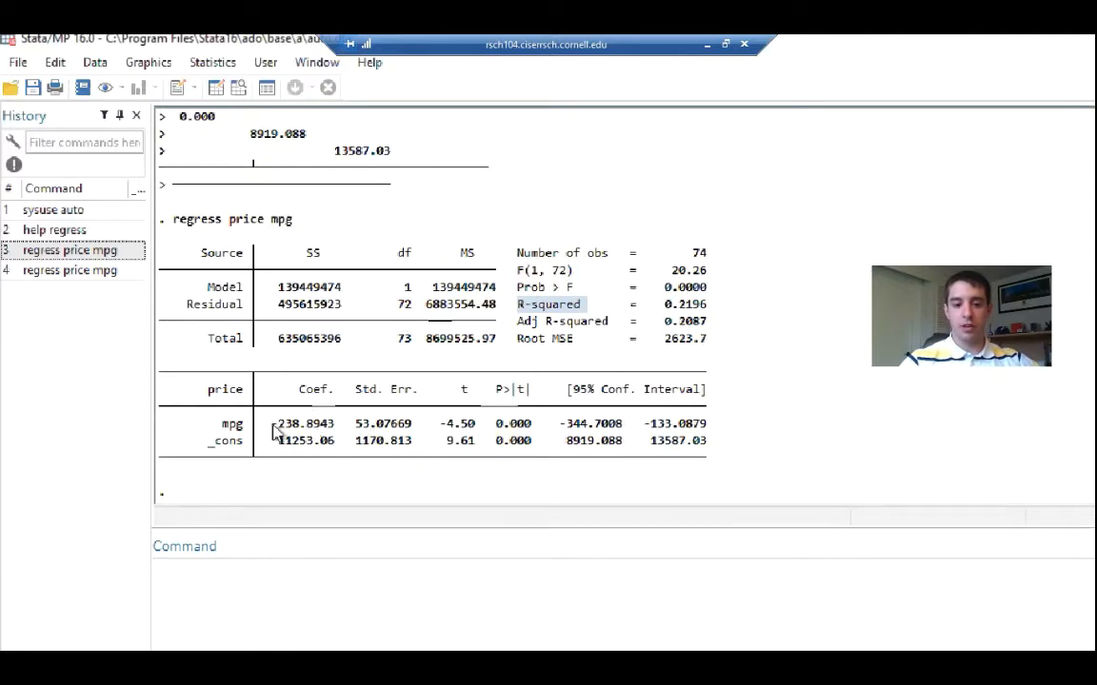
drag(272, 426, 333, 433)
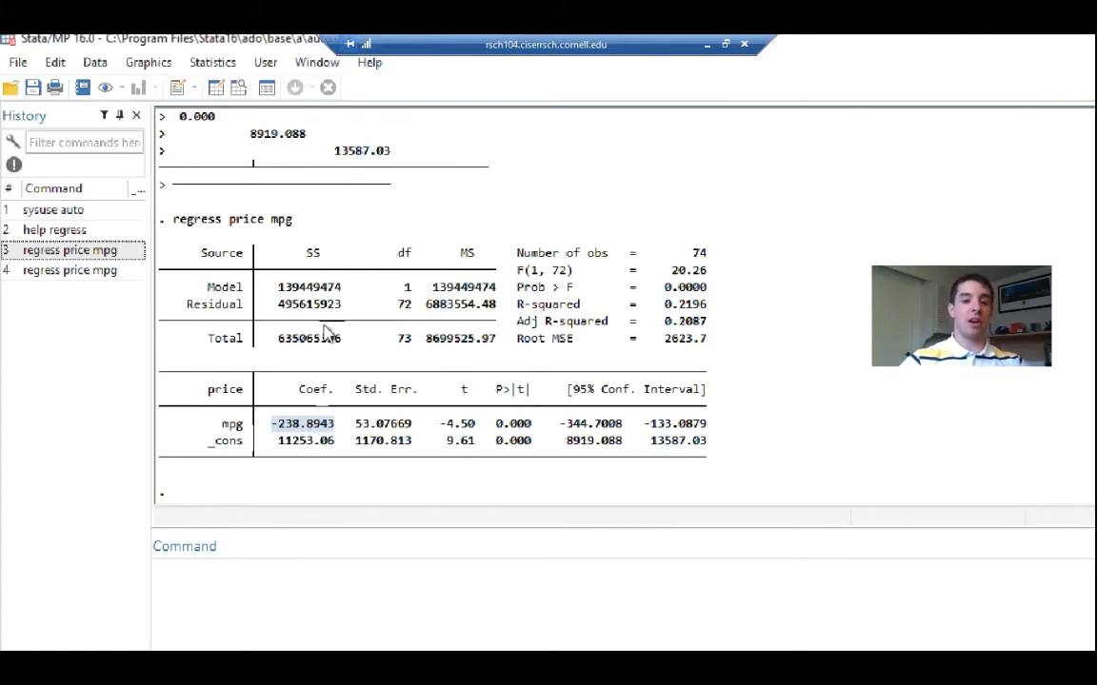
scroll(324, 328, up, 7)
scroll(323, 333, down, 7)
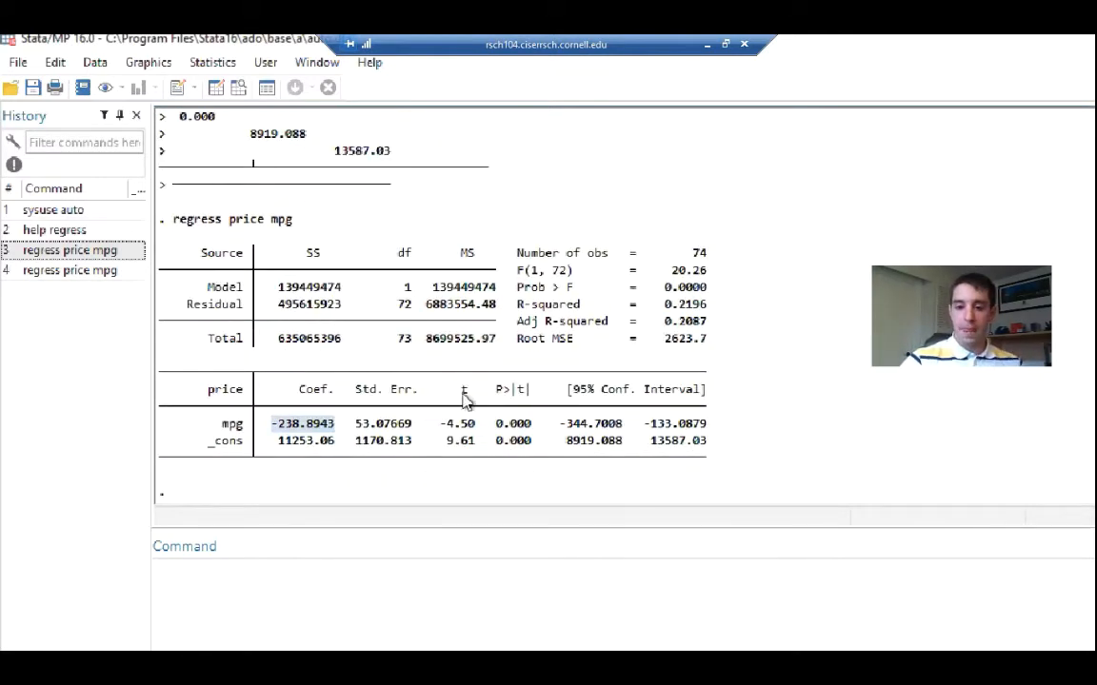
click(251, 581)
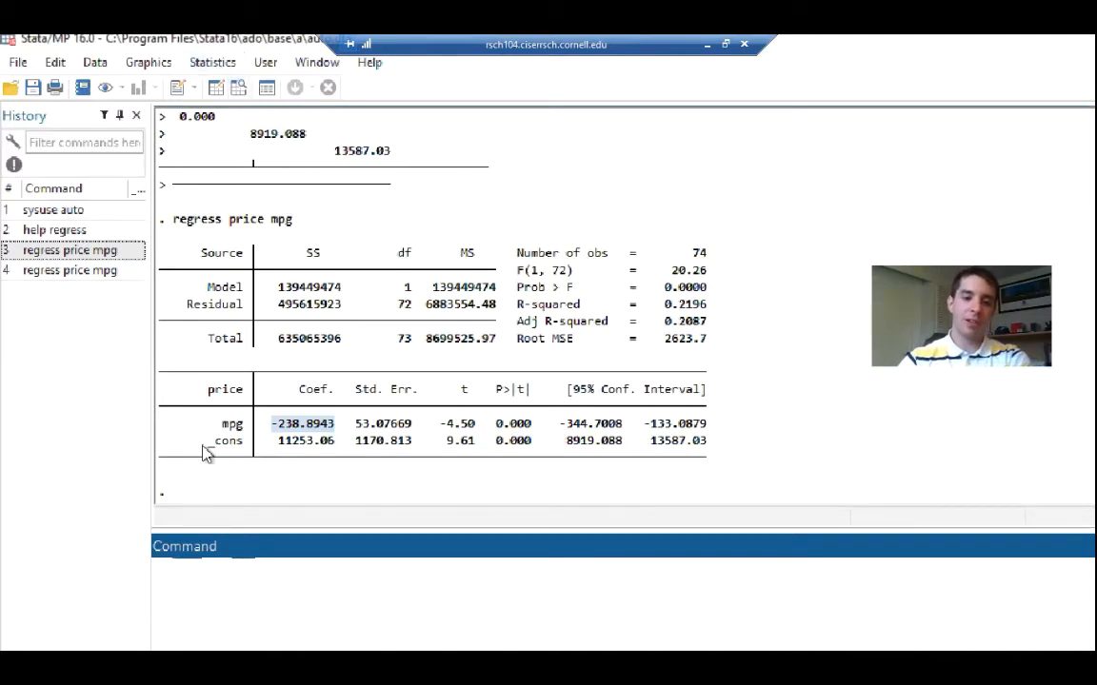
Browse the auto data in the Data Editor, inspect the values behind the Domestic and Foreign labels of foreign, and close it
click(240, 89)
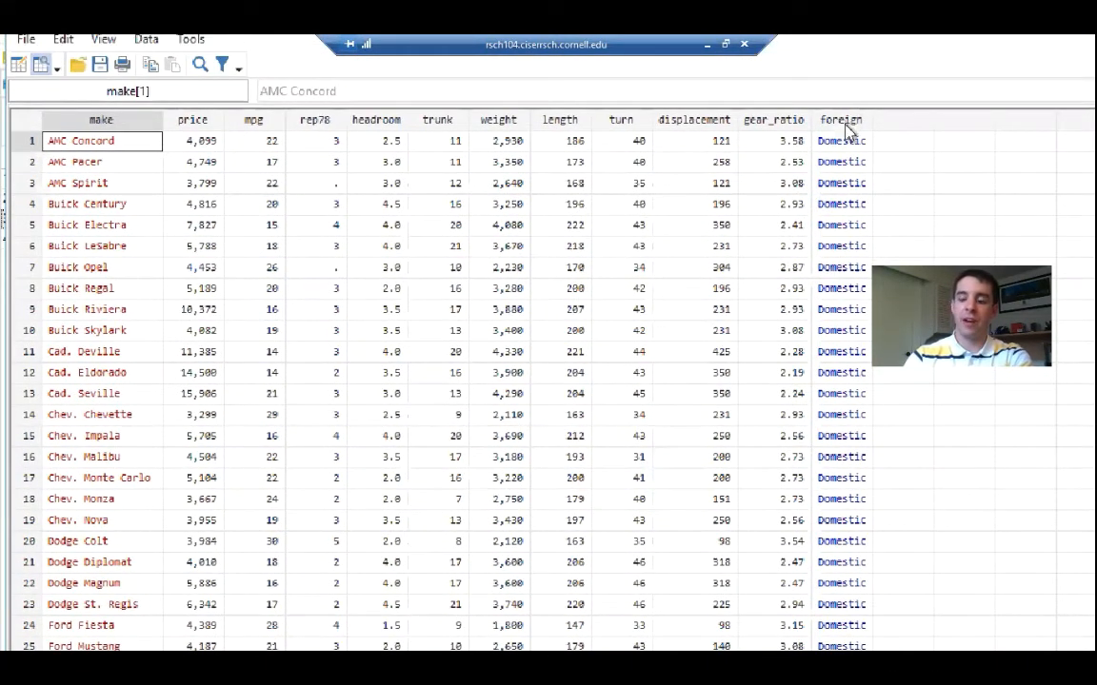
click(845, 121)
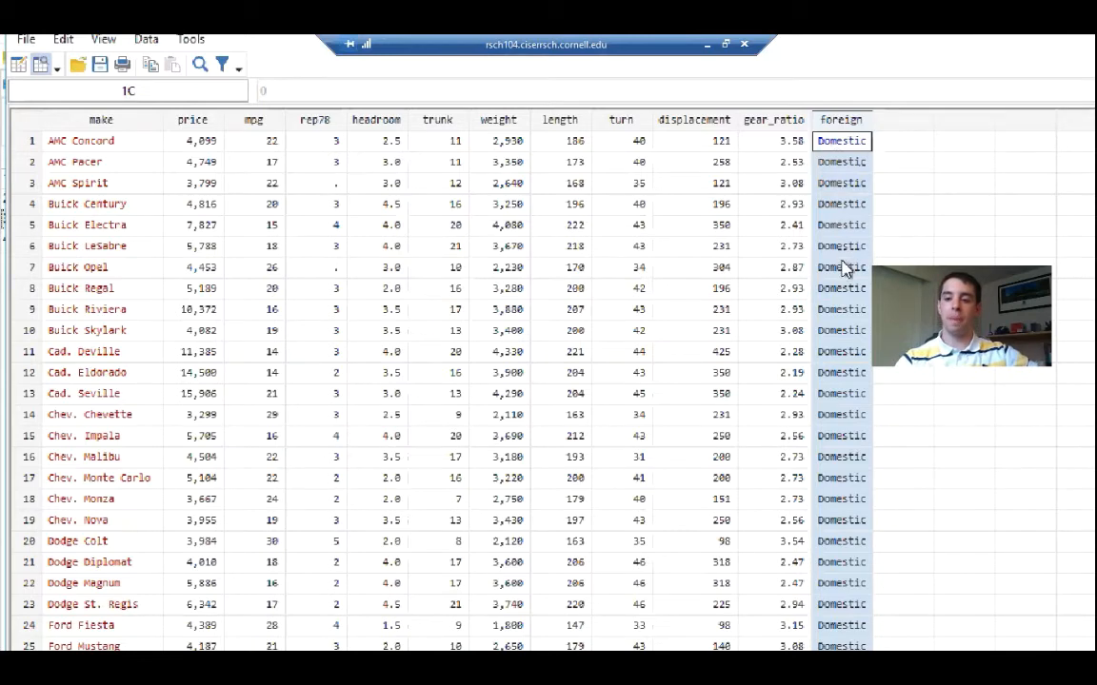
scroll(841, 247, down, 6)
scroll(841, 270, down, 11)
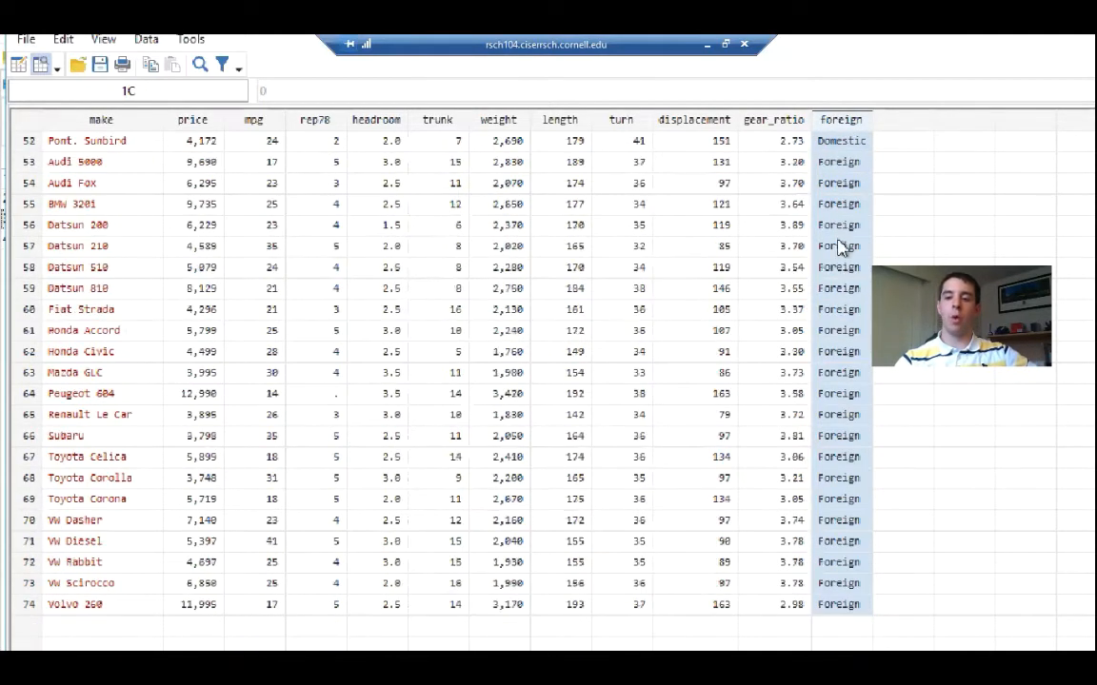
click(841, 247)
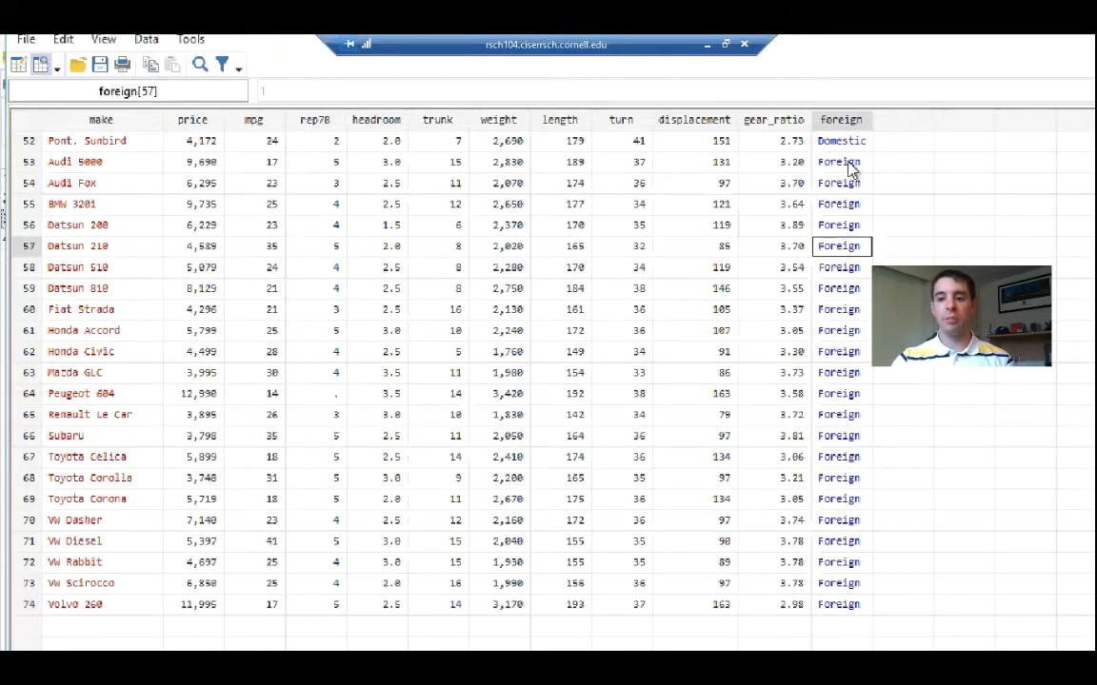
scroll(847, 168, up, 1)
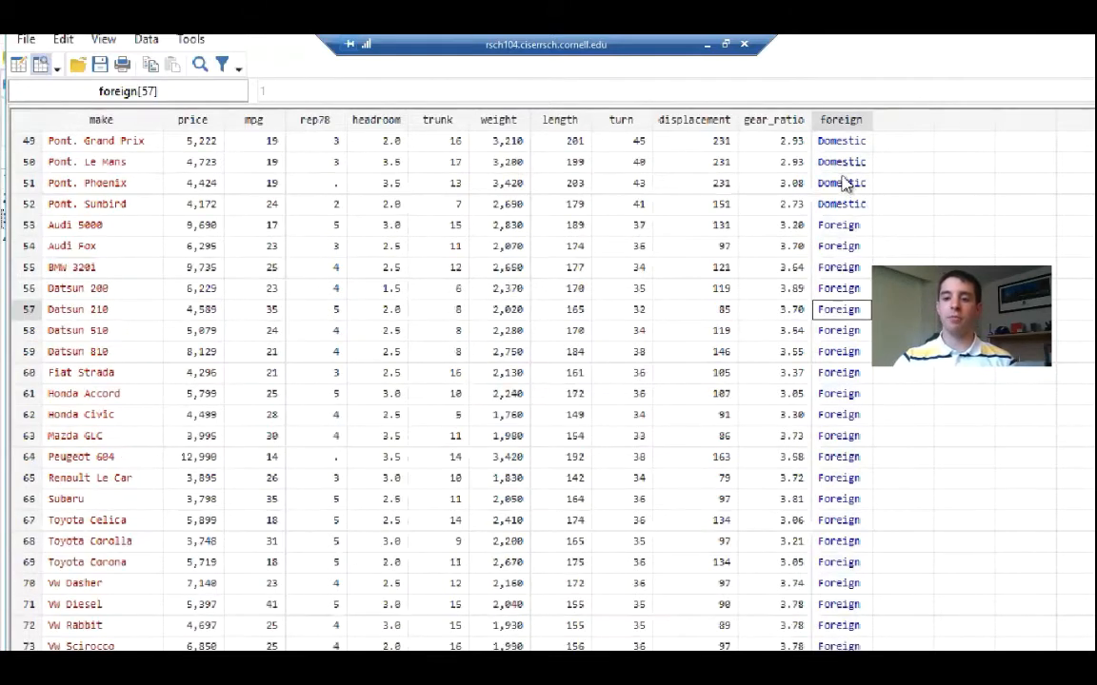
click(846, 164)
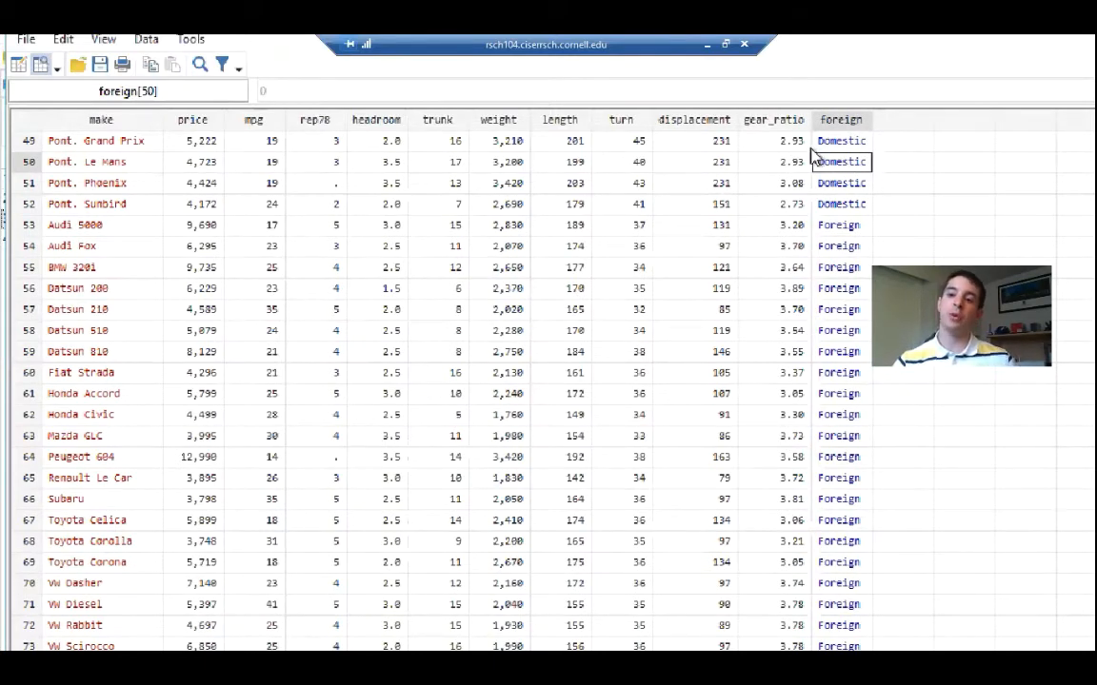
click(833, 227)
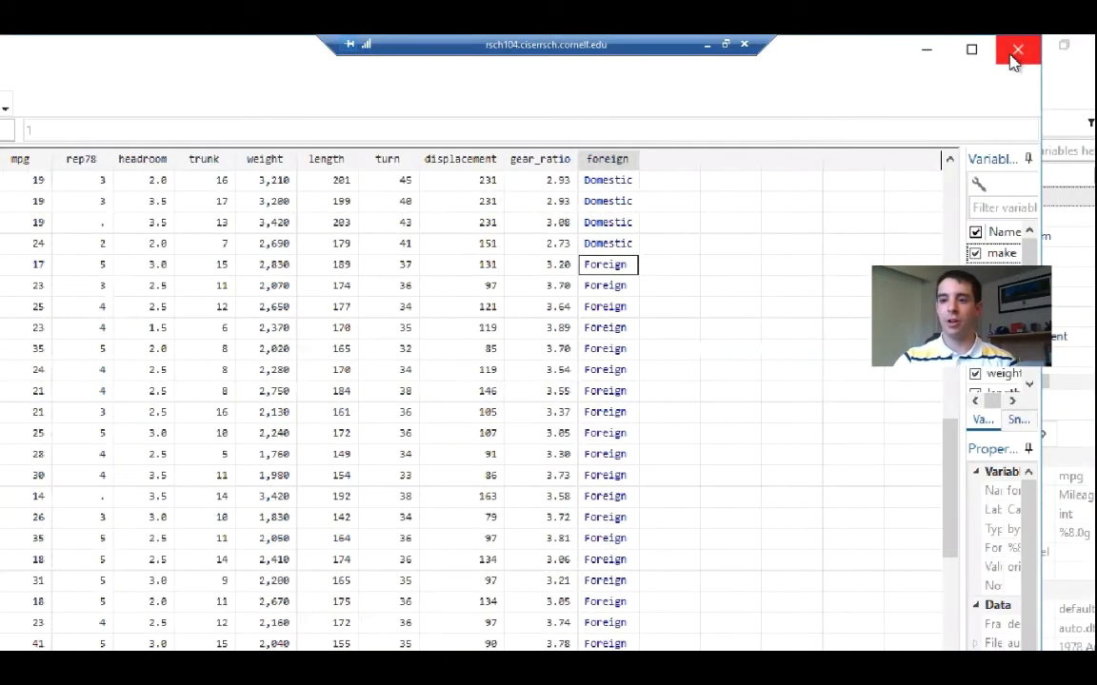
click(1011, 55)
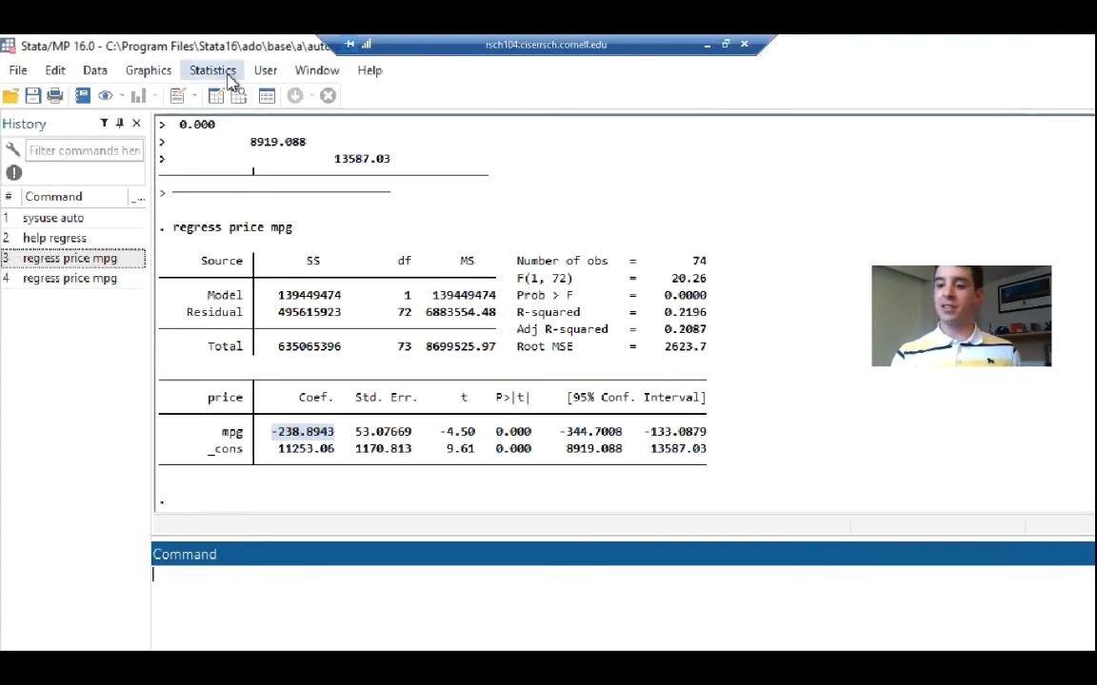
Open the t test (mean-comparison test) dialog from the classical hypothesis tests and choose a two-sample test using groups
click(225, 76)
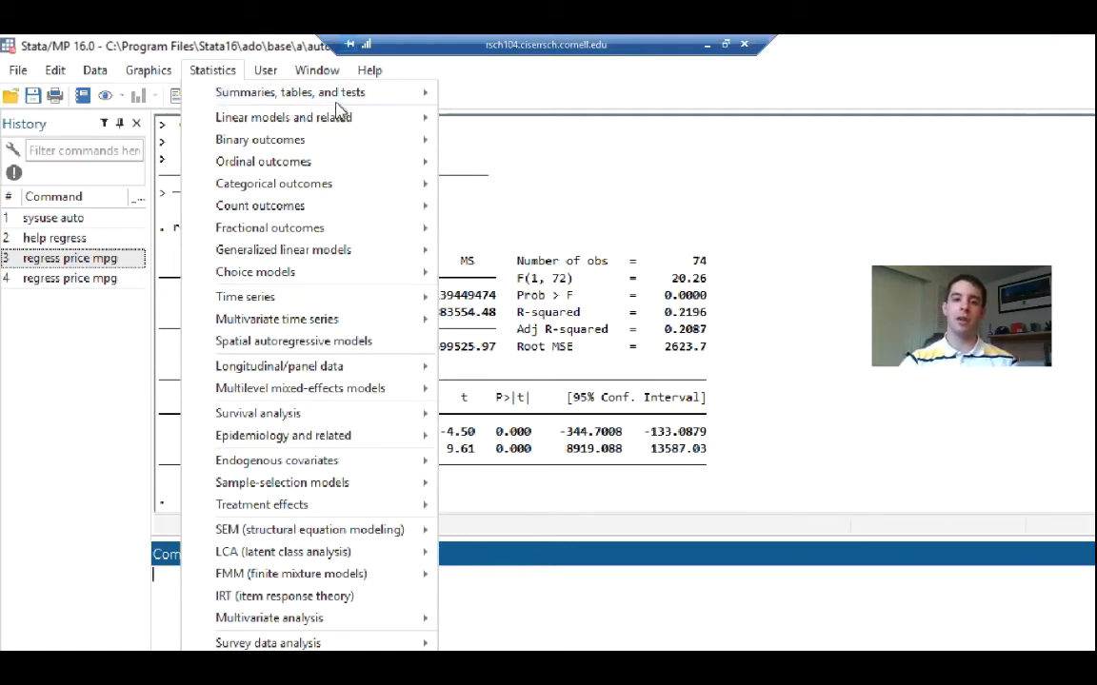
mouse_move(340, 99)
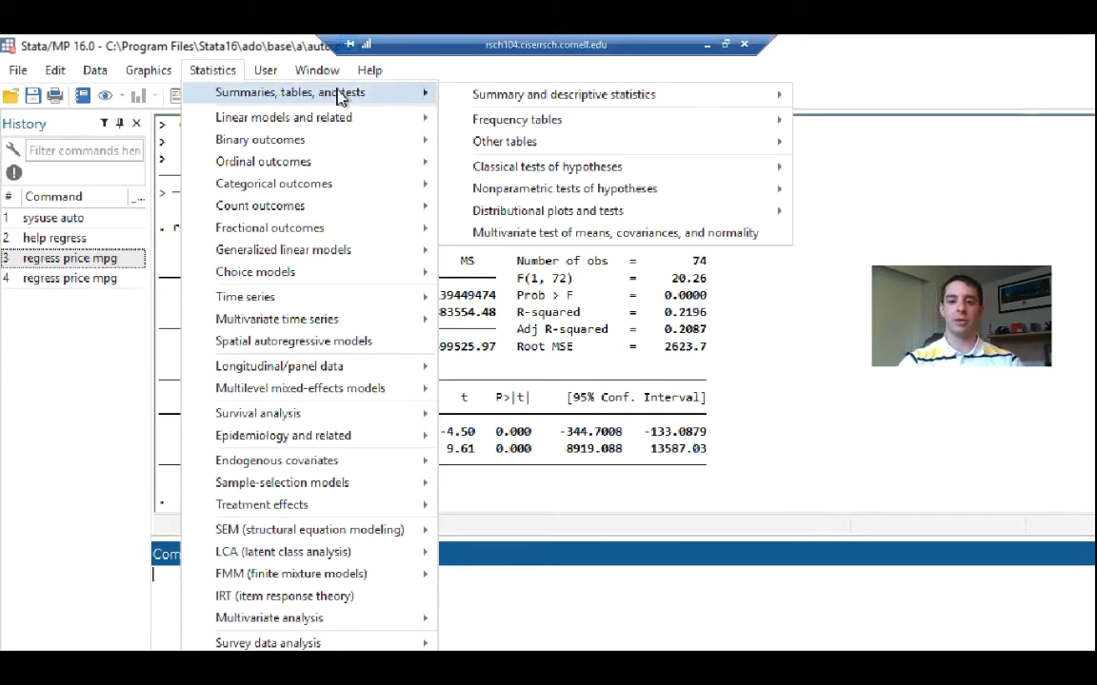
mouse_move(484, 101)
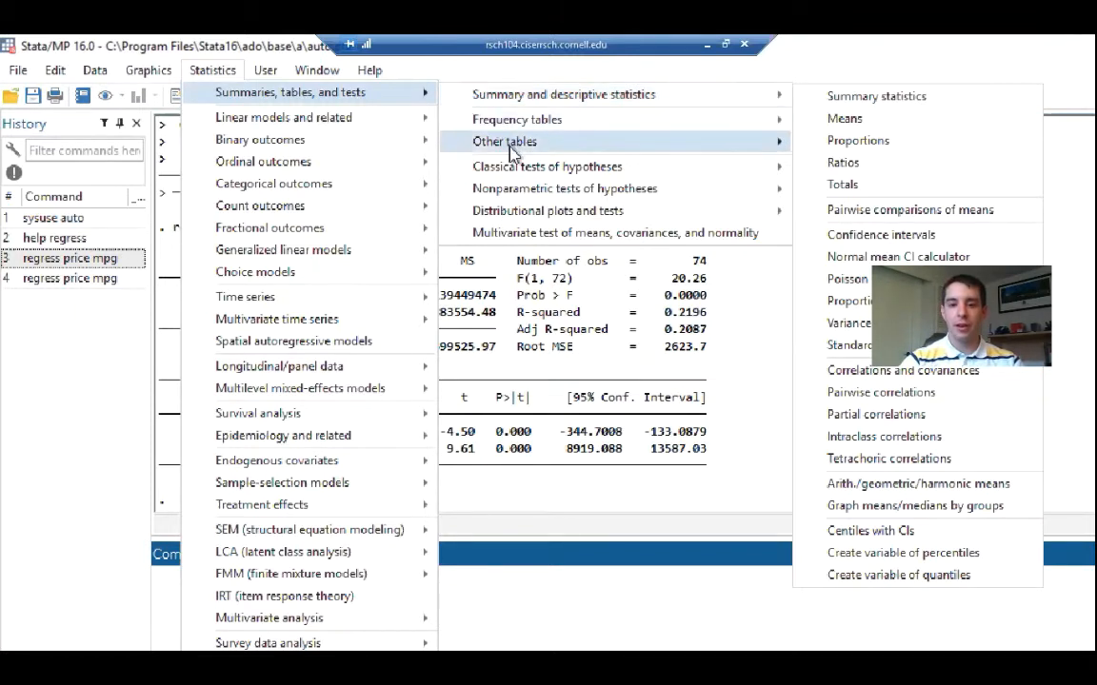
mouse_move(533, 171)
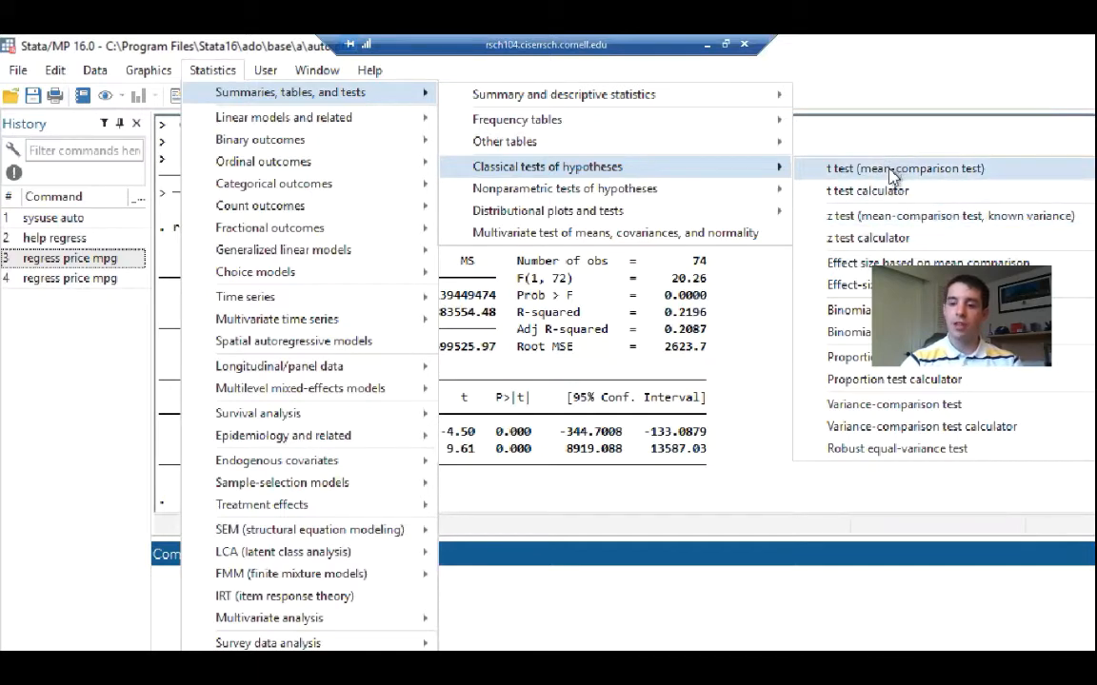
click(836, 168)
drag(692, 224, 641, 113)
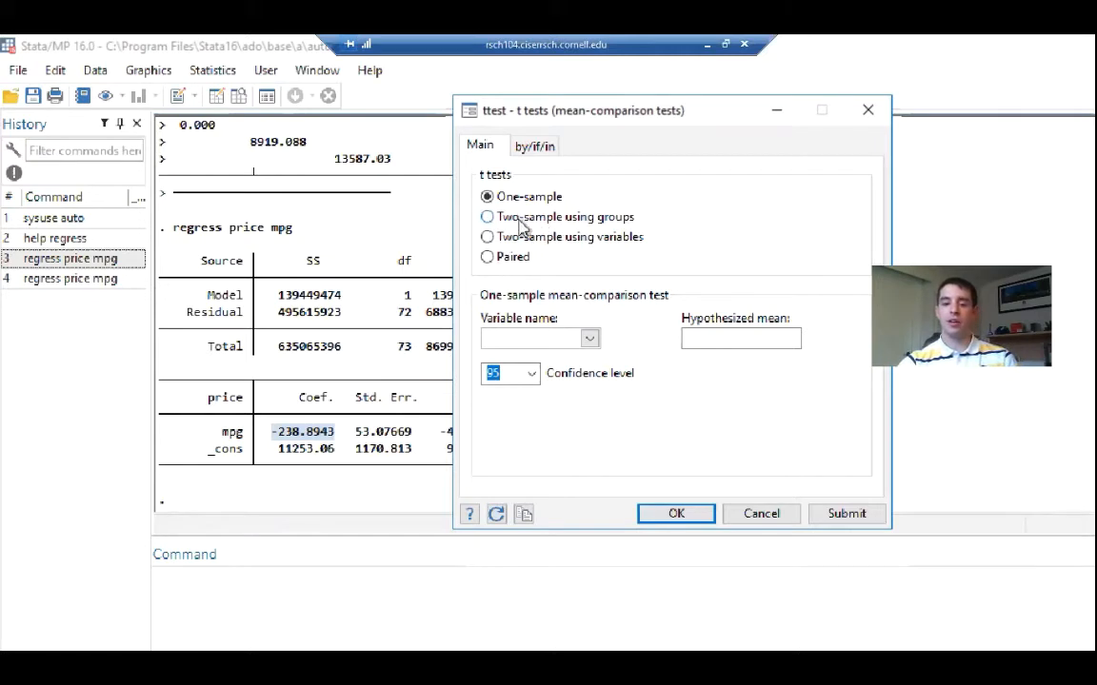
click(524, 242)
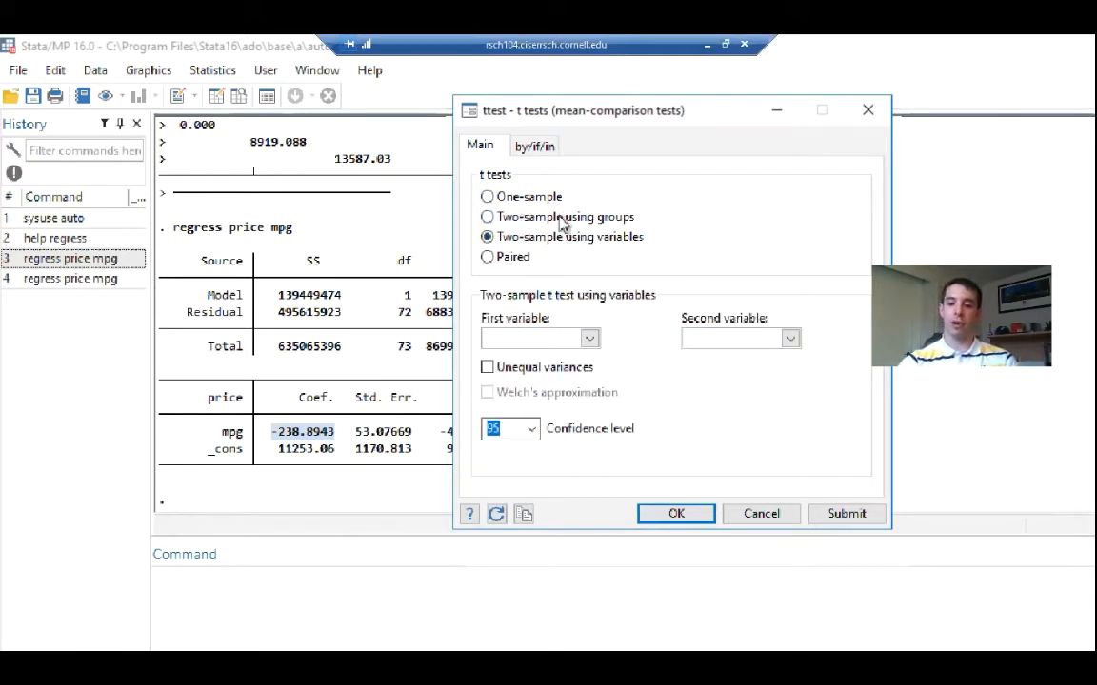
click(561, 221)
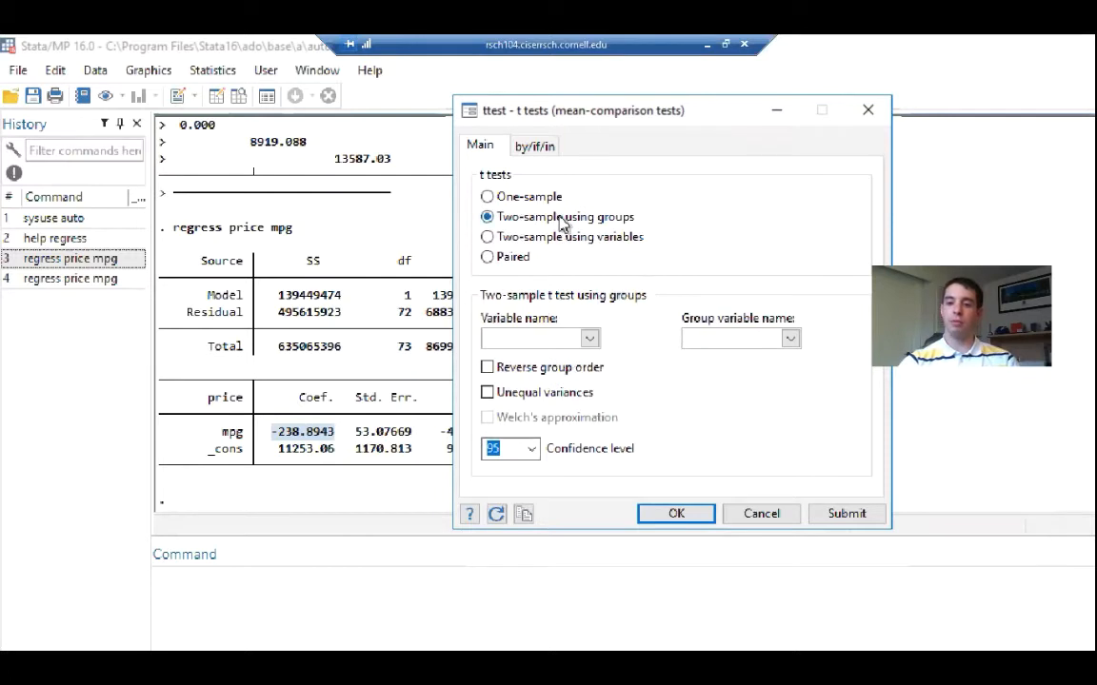
Set price as the test variable and foreign as the group variable, and run the t test at the 95 confidence level
click(590, 341)
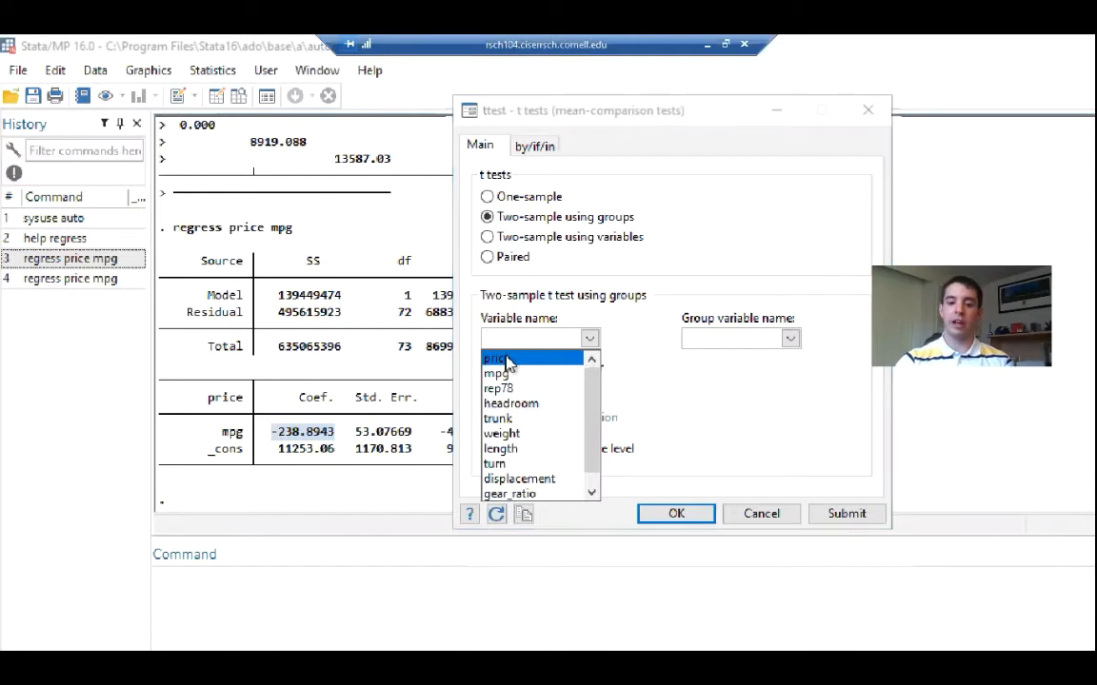
click(505, 362)
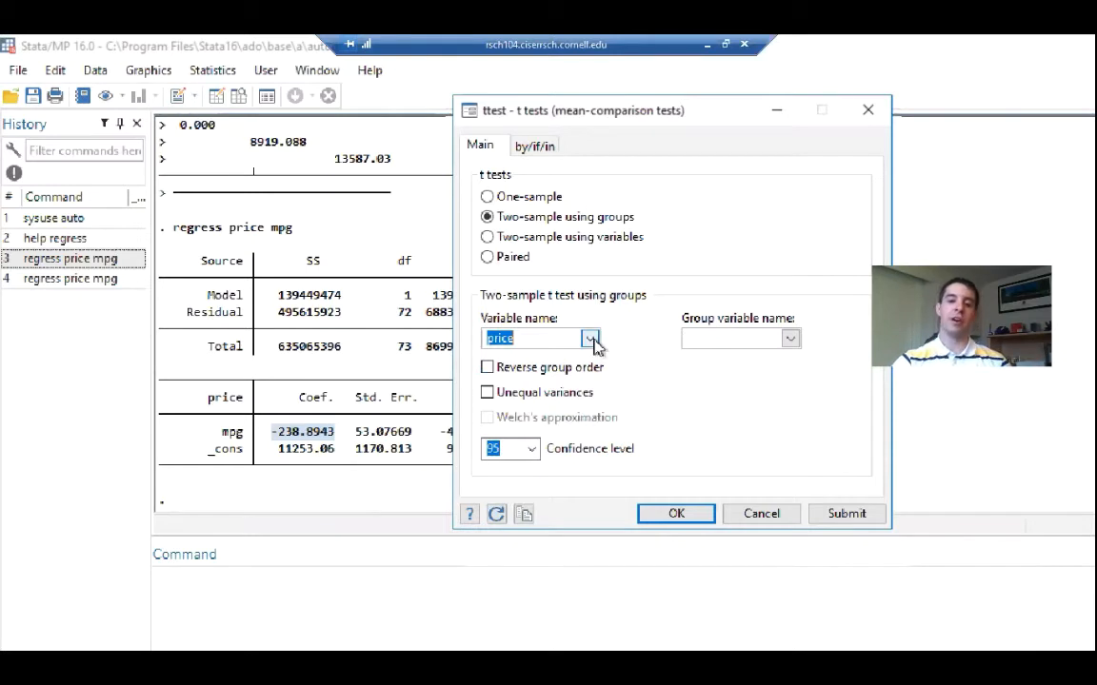
click(785, 340)
drag(791, 396, 791, 443)
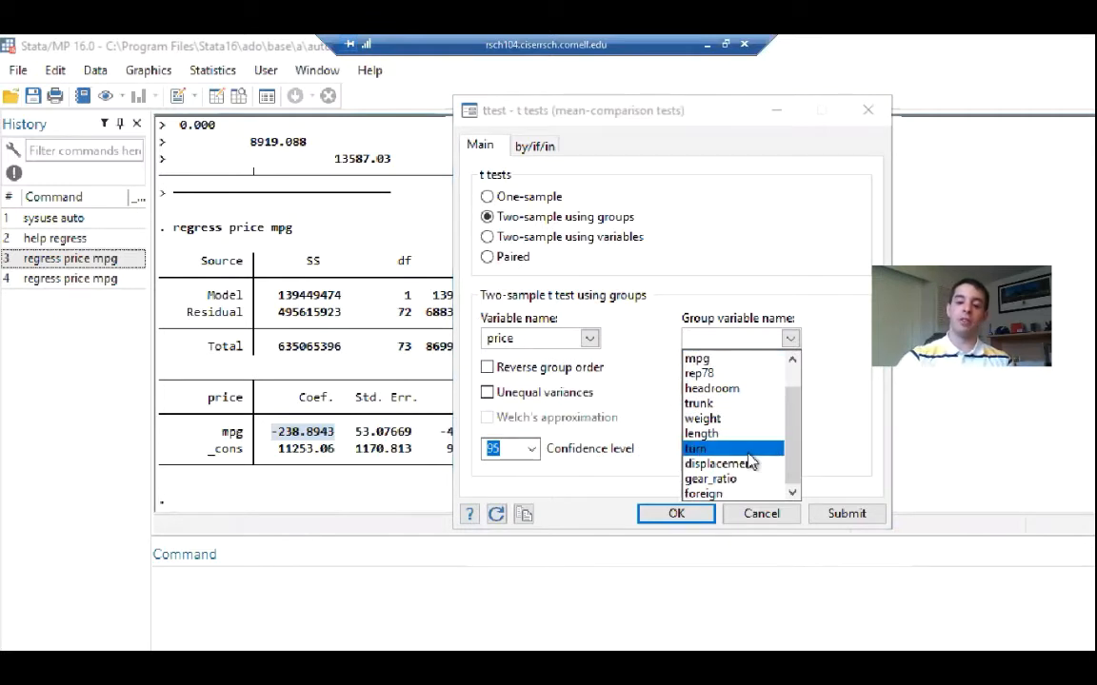
click(705, 494)
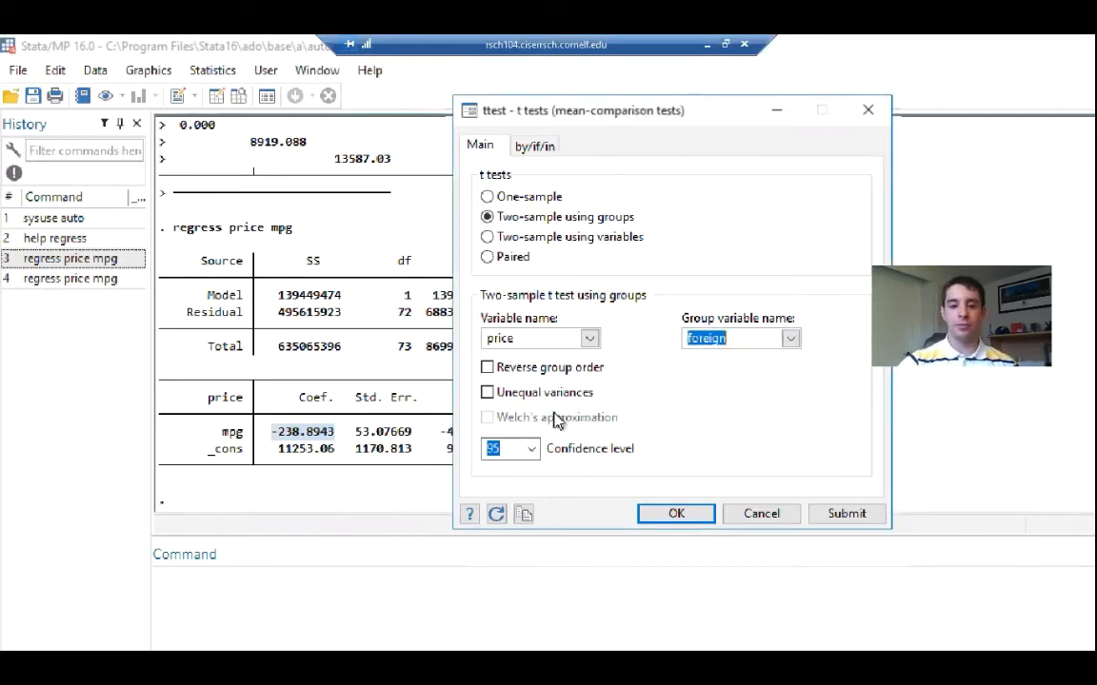
click(539, 157)
click(485, 152)
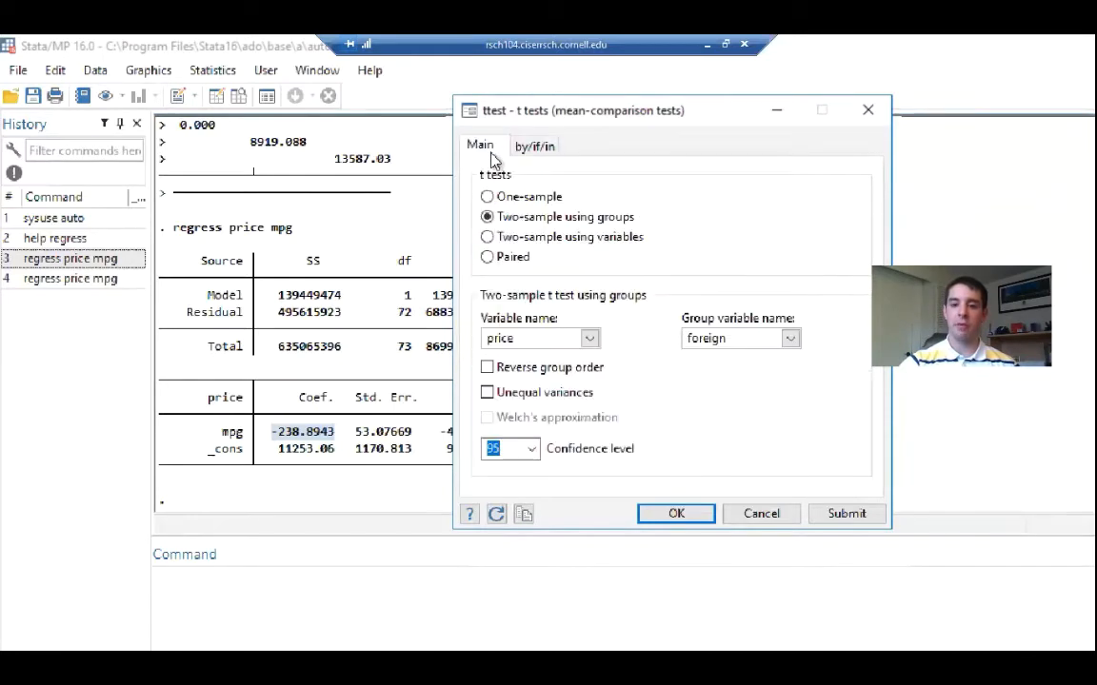
click(673, 515)
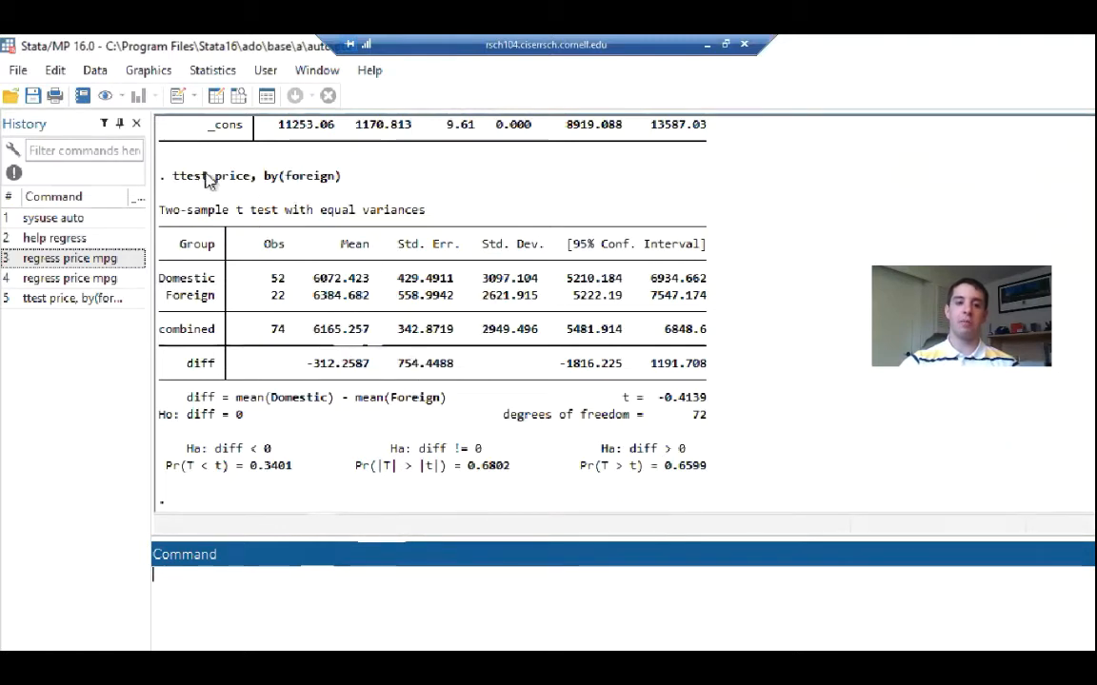
Highlight the generated ttest price, by(foreign) command and the two-sided p-value in the results
drag(174, 183, 341, 186)
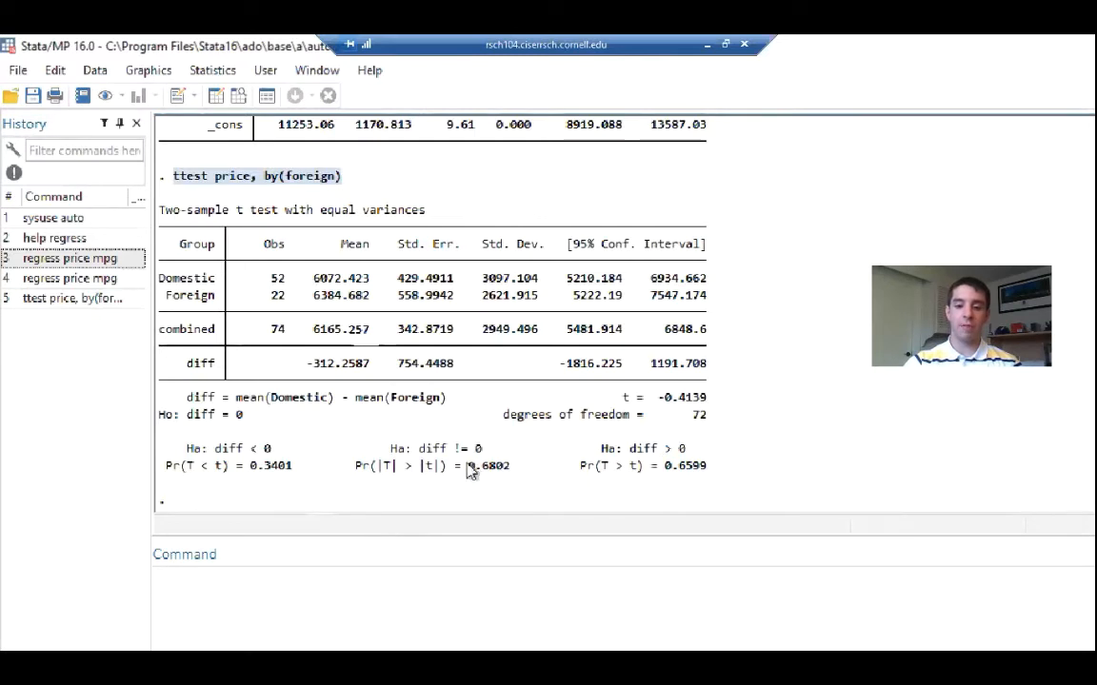
drag(467, 471, 476, 475)
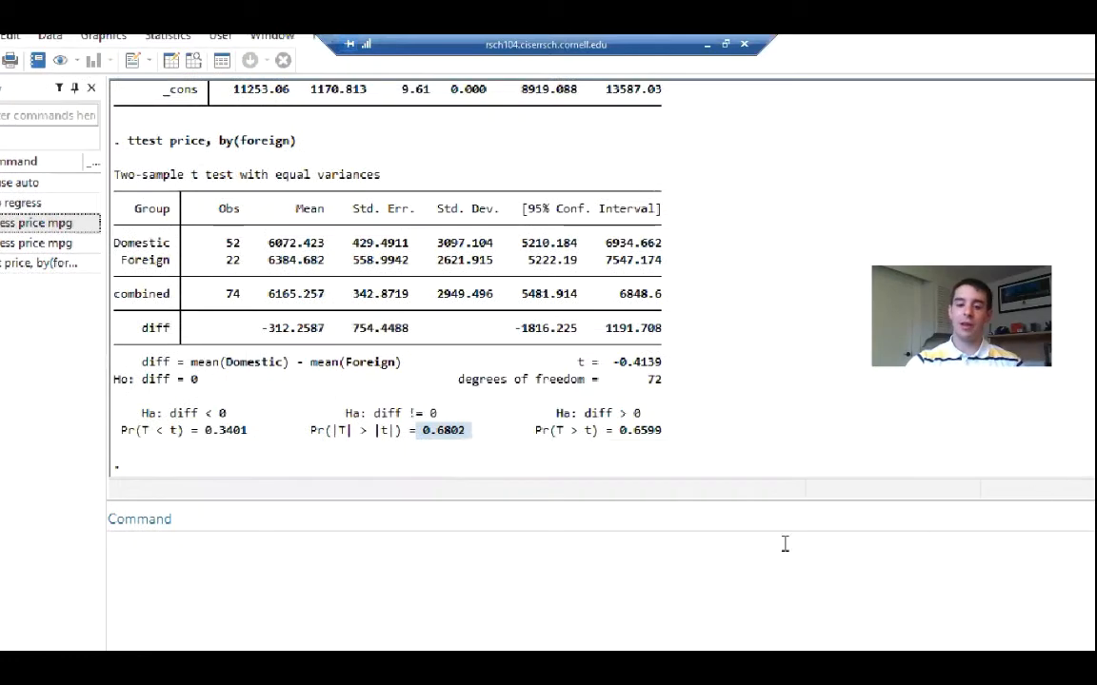
Remove the auto dataset from memory with the clear command and check the variables list
click(258, 602)
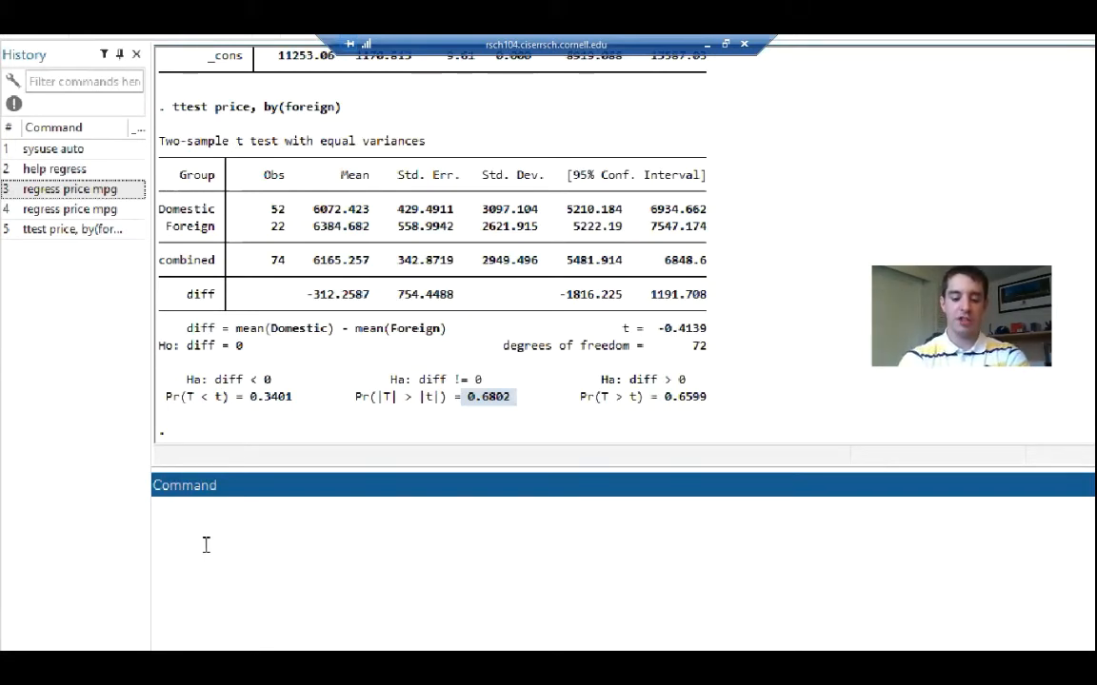
text(clear)
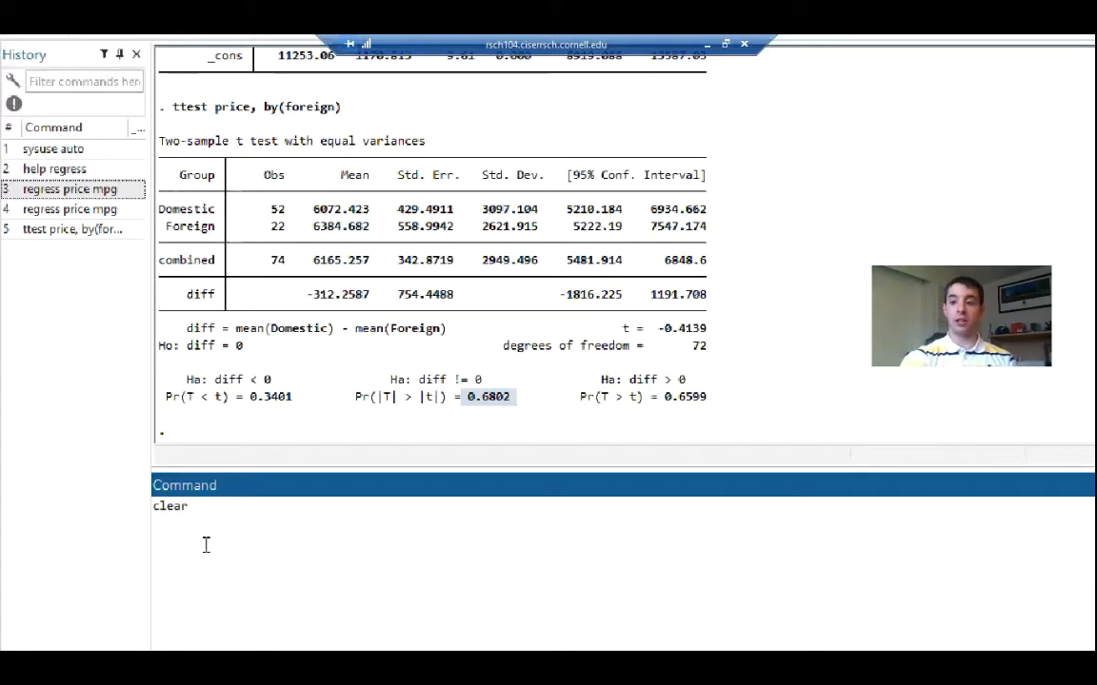
key(Return)
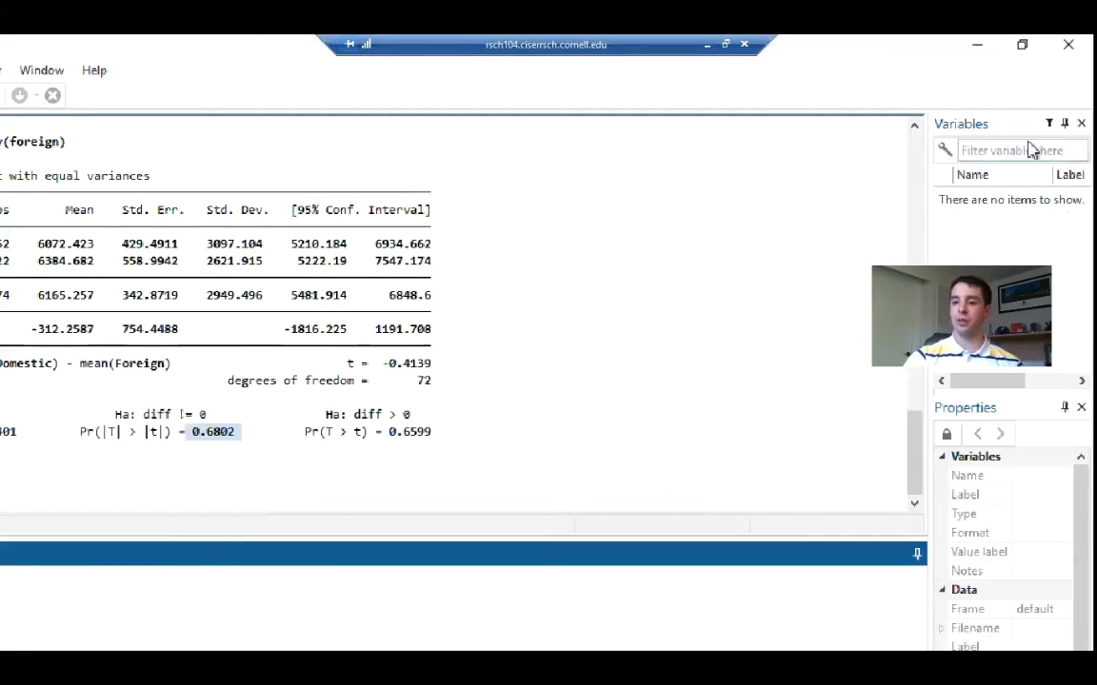
click(998, 132)
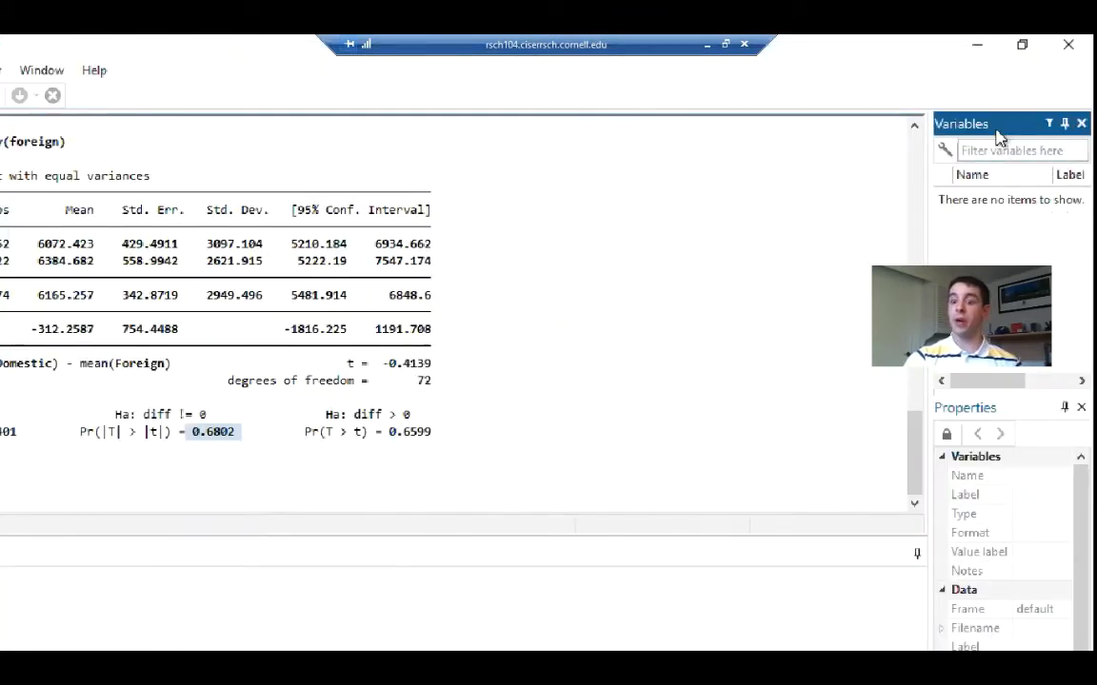
click(431, 568)
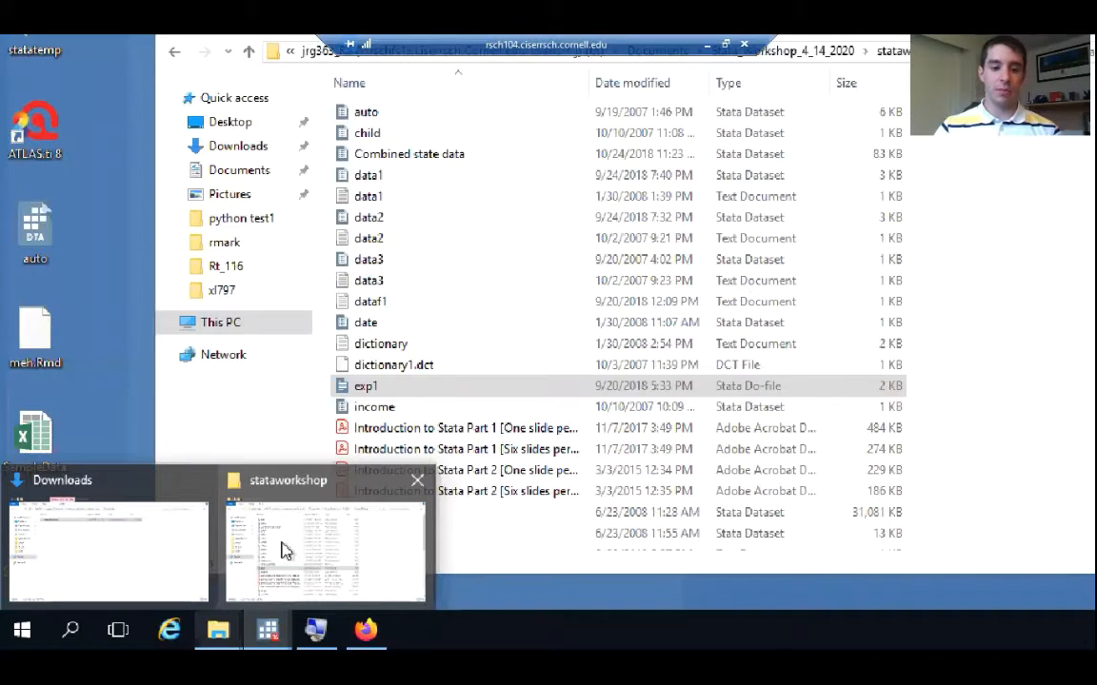
Switch to the stataworkshop folder in File Explorer and open the properties of the my data Stata dataset
click(282, 492)
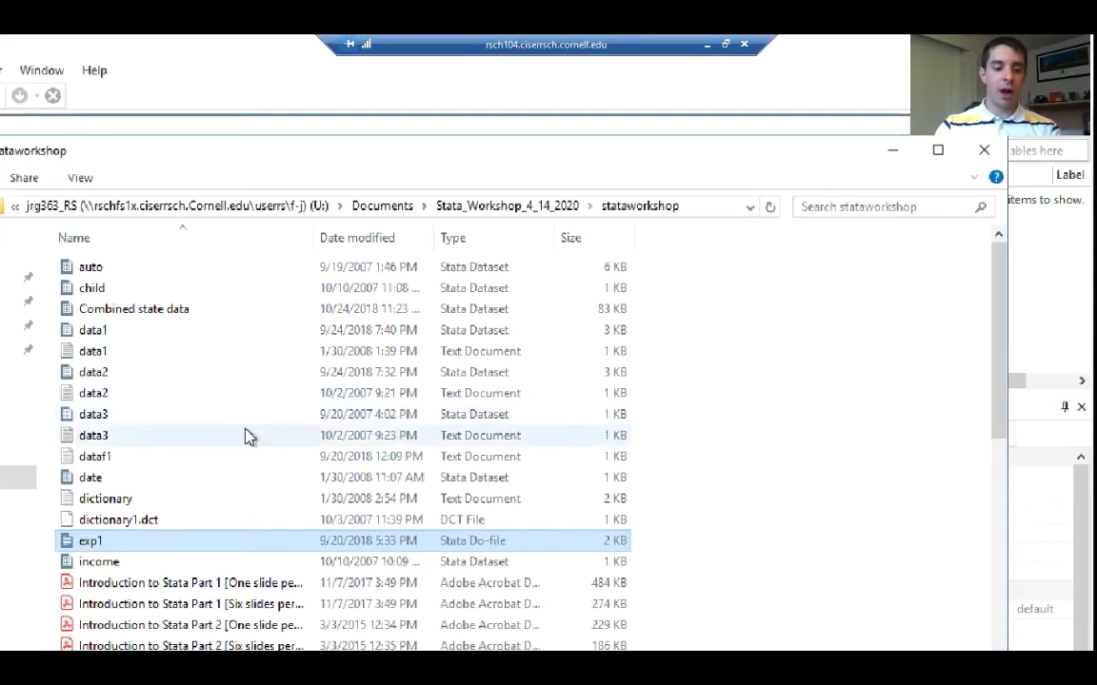
scroll(245, 436, down, 2)
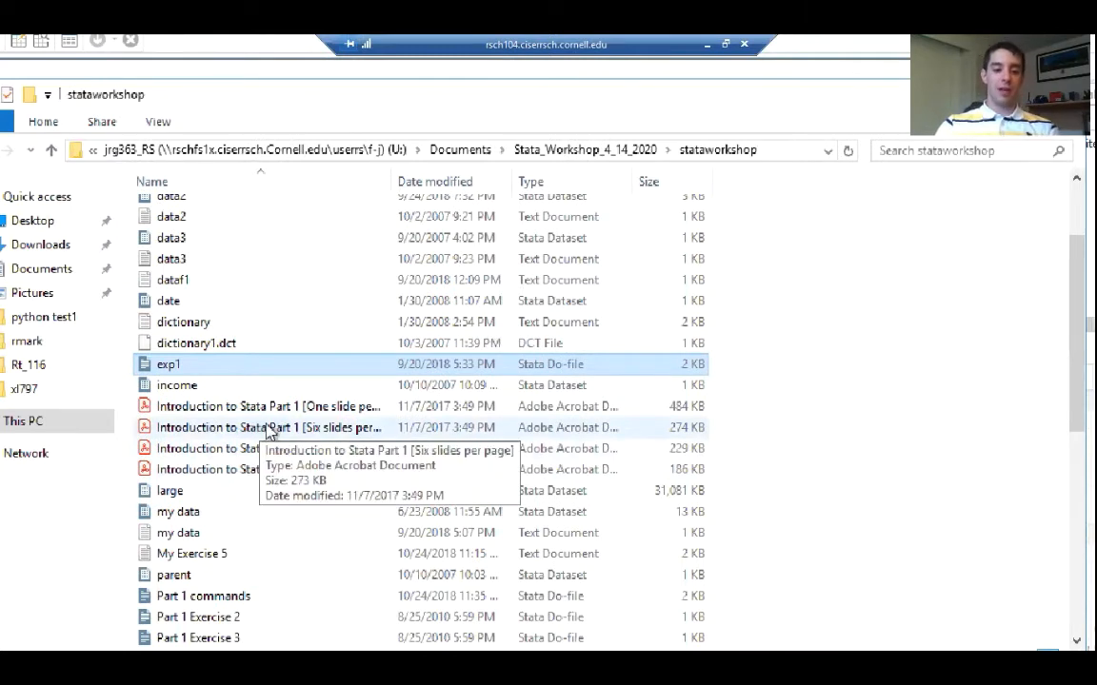
scroll(270, 430, down, 1)
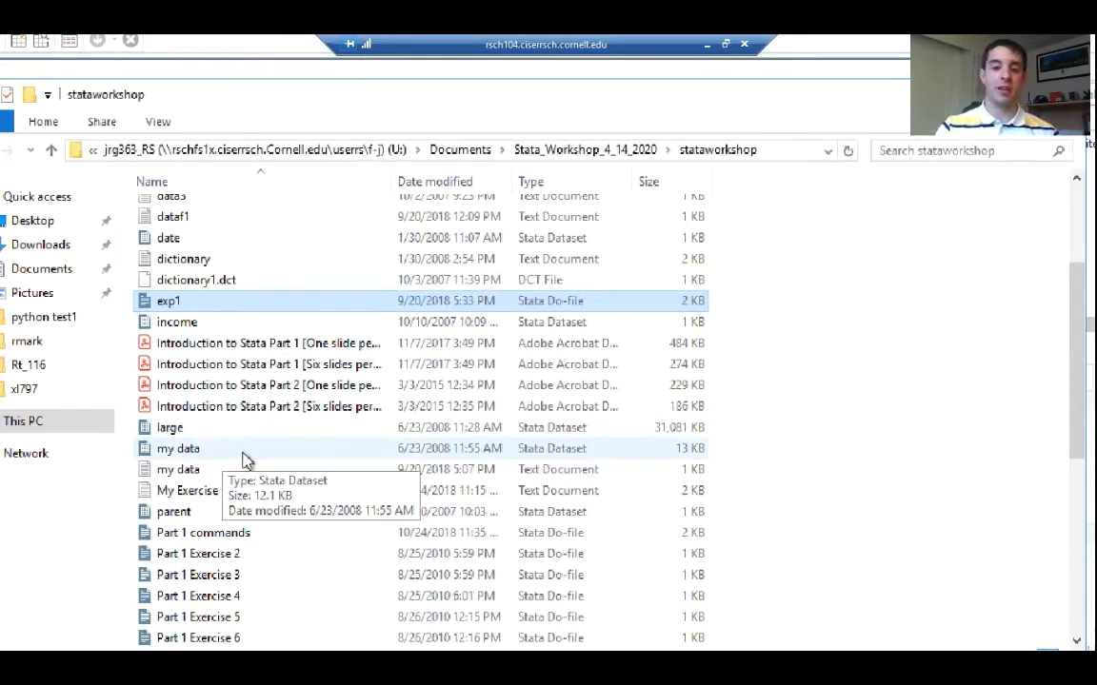
click(245, 458)
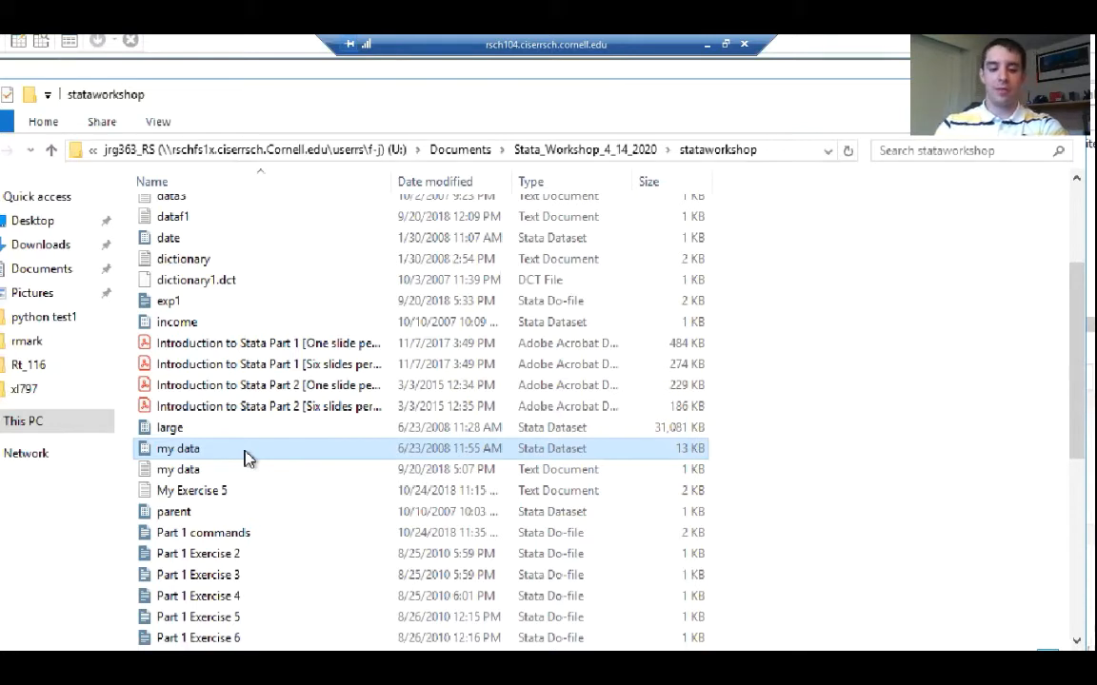
right_click(244, 451)
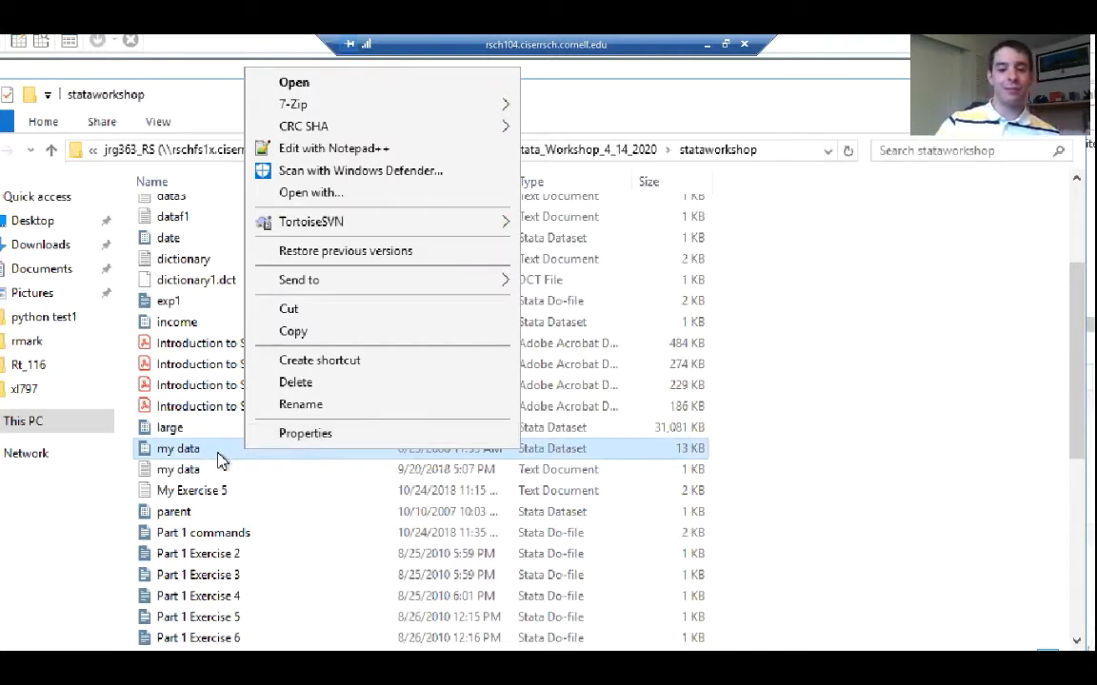
click(305, 434)
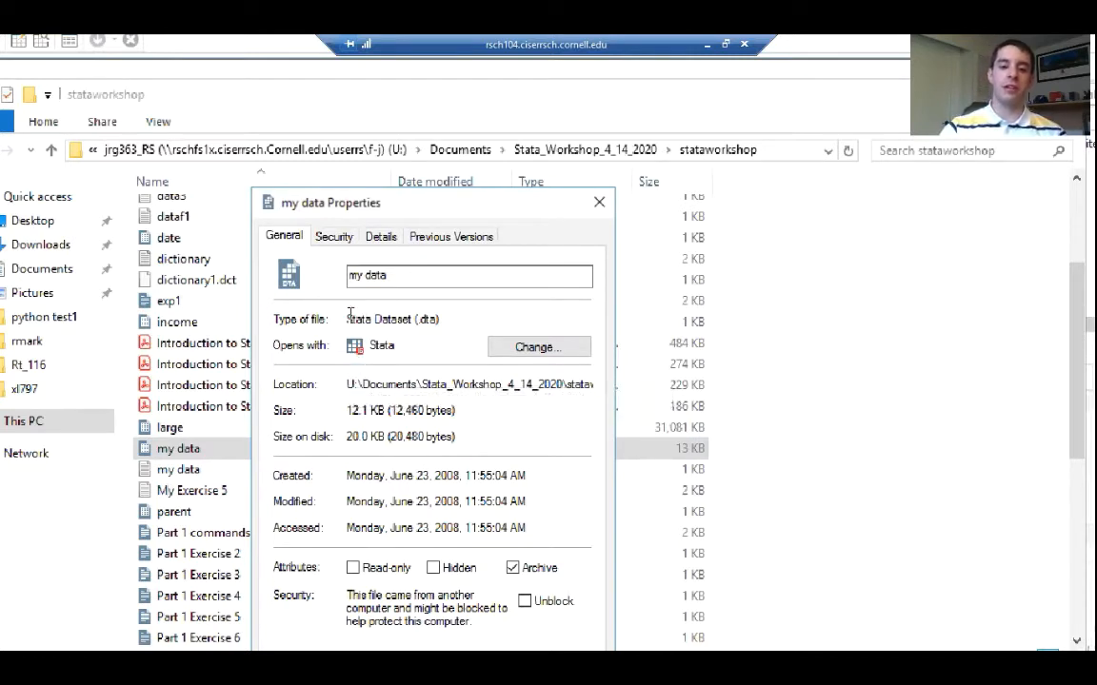
Highlight the Stata Dataset file type, and copy the full folder location from the my data properties
drag(346, 319, 411, 320)
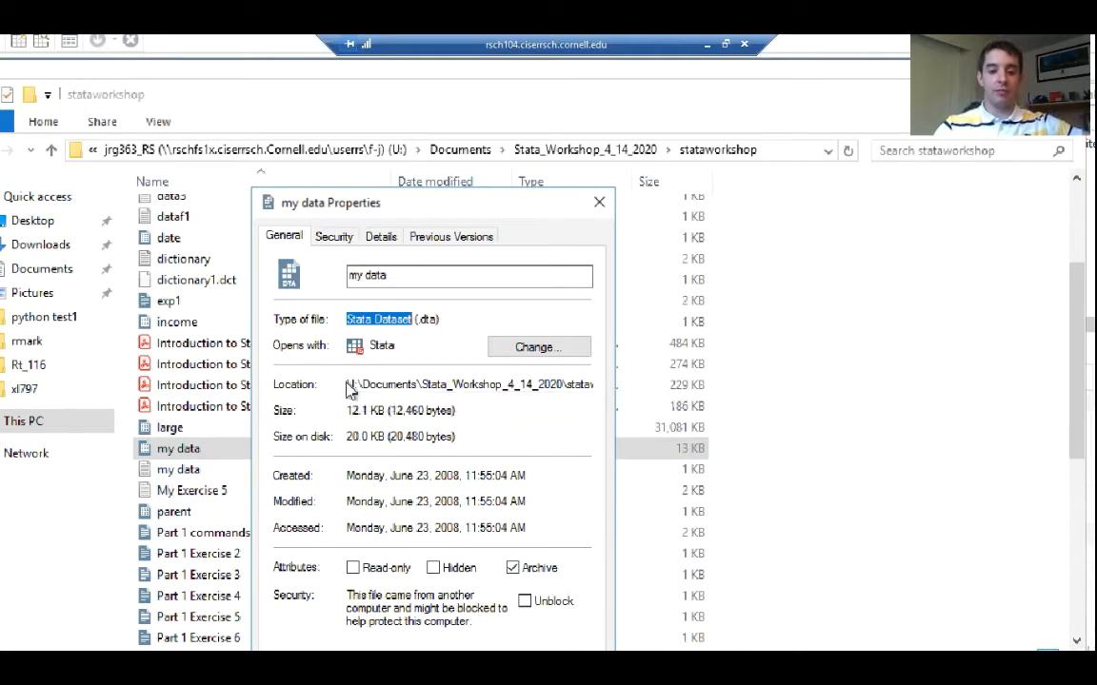
drag(350, 383, 618, 387)
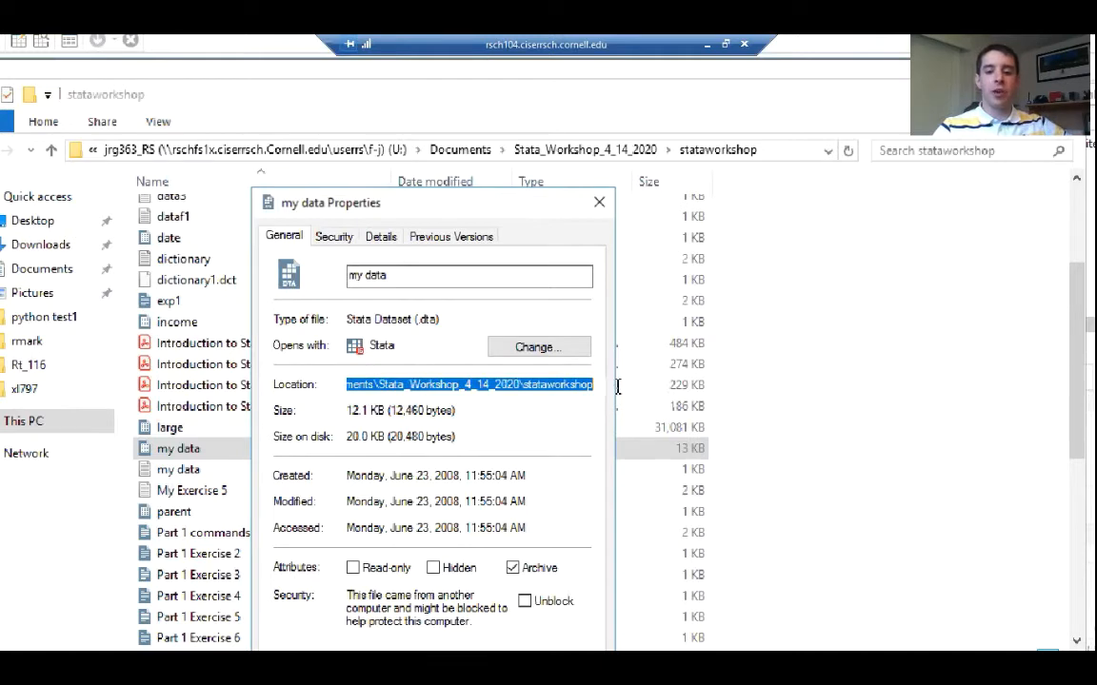
right_click(547, 389)
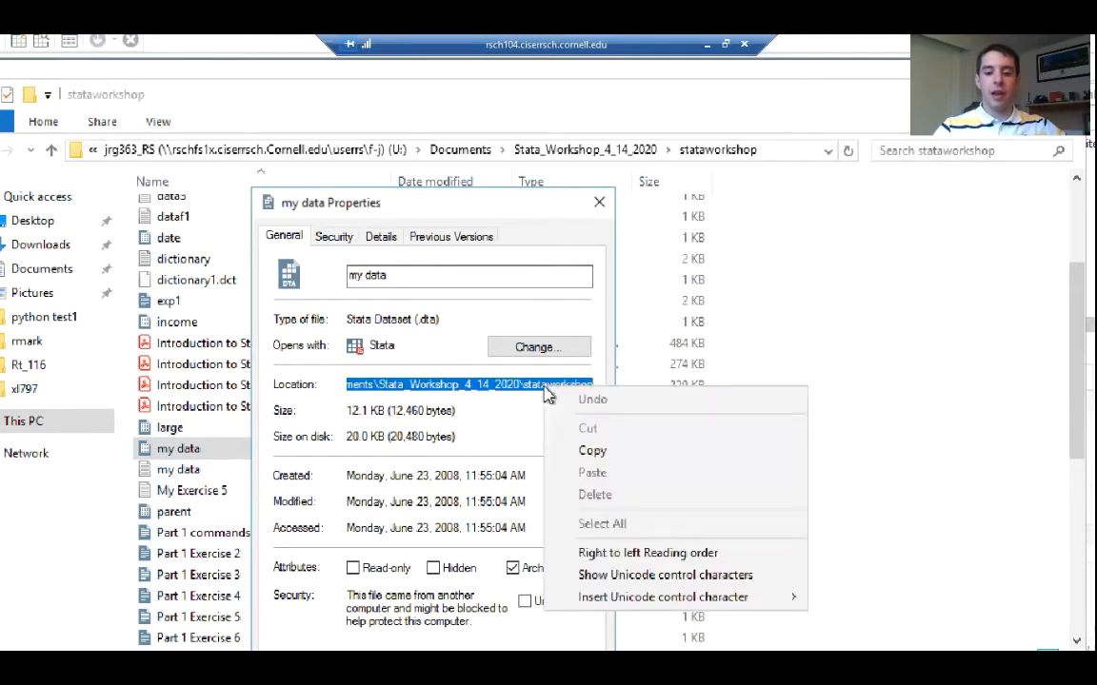
click(601, 461)
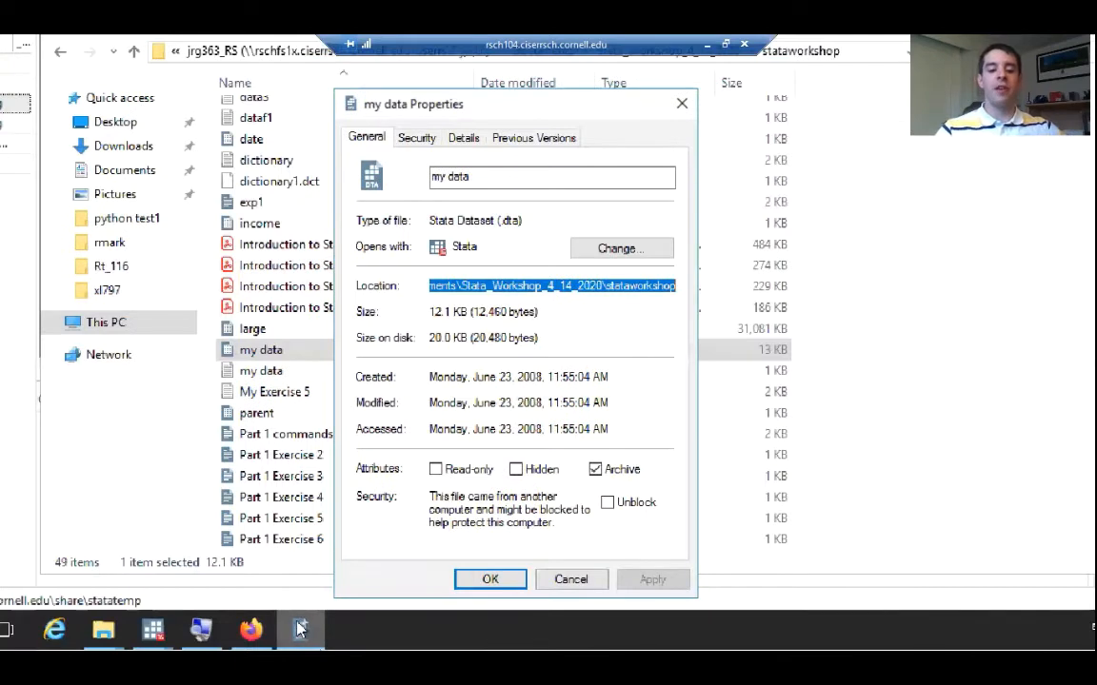
Switch to Stata and begin a use command with an opening quote, the copied stataworkshop folder path and a trailing backslash
click(153, 630)
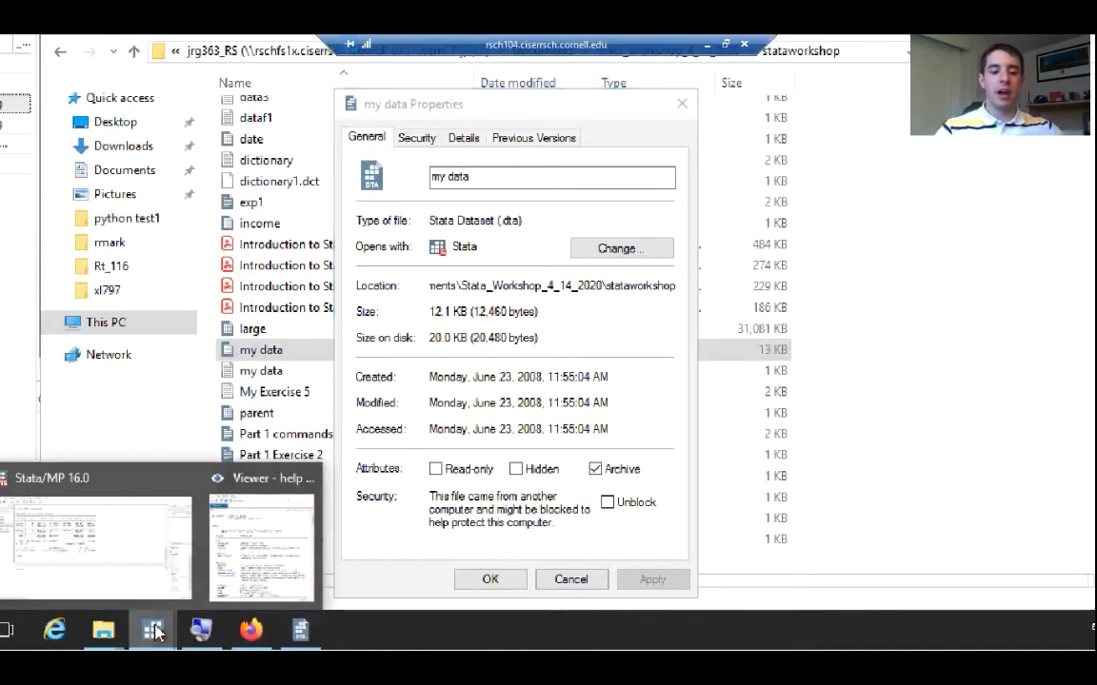
click(113, 553)
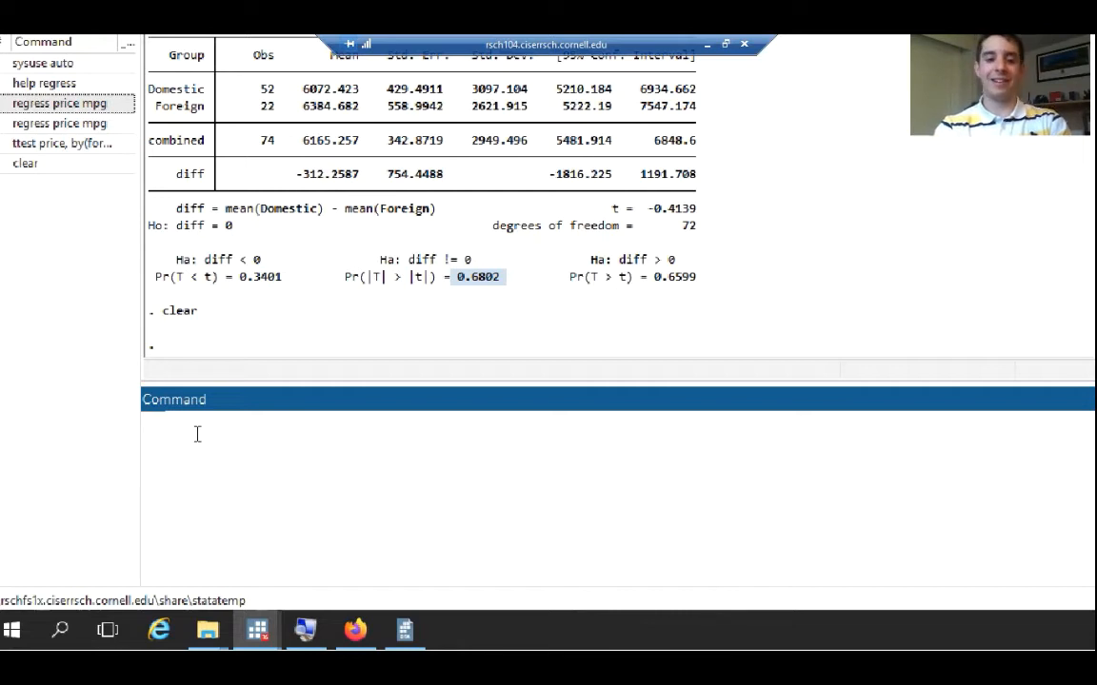
text(use)
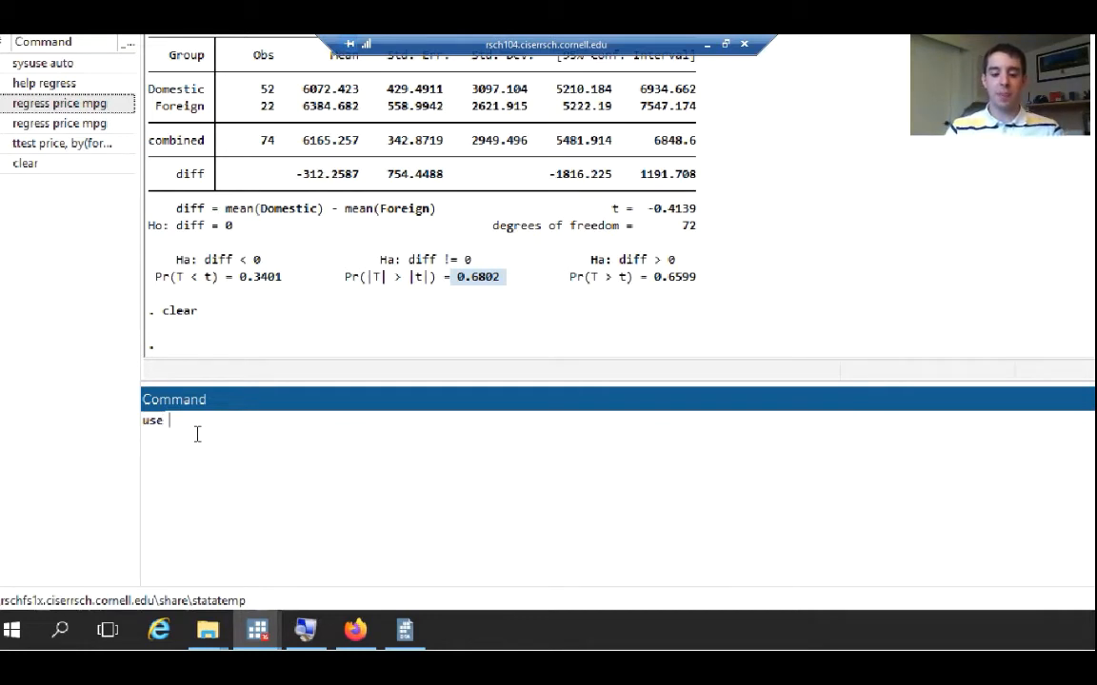
text( ")
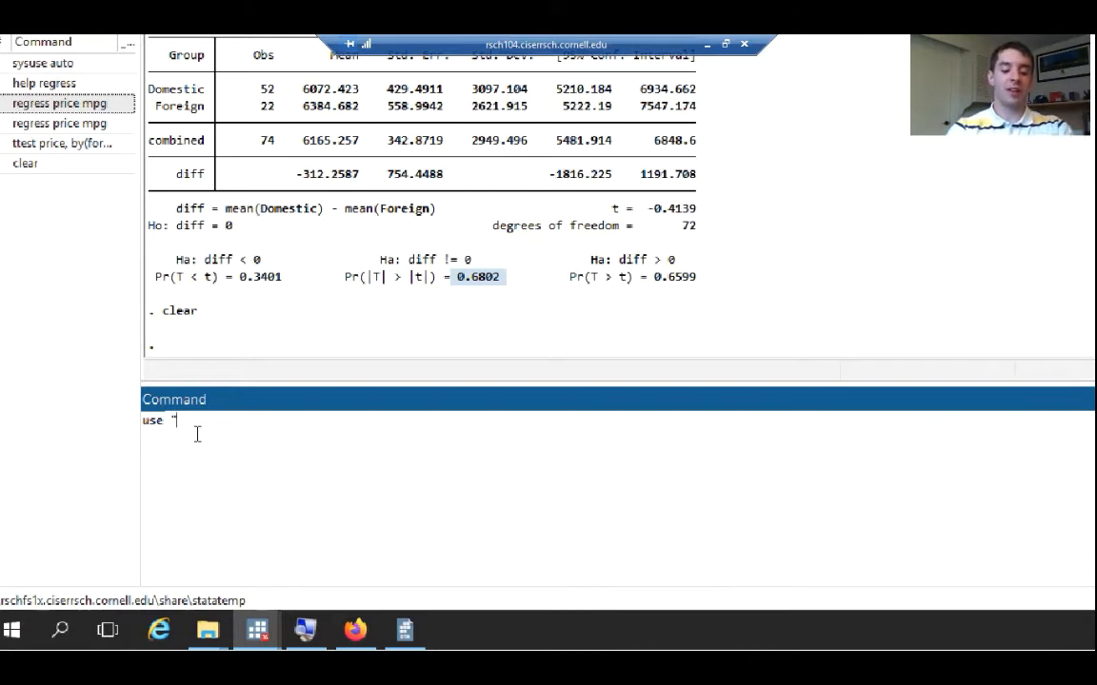
key(ctrl+v)
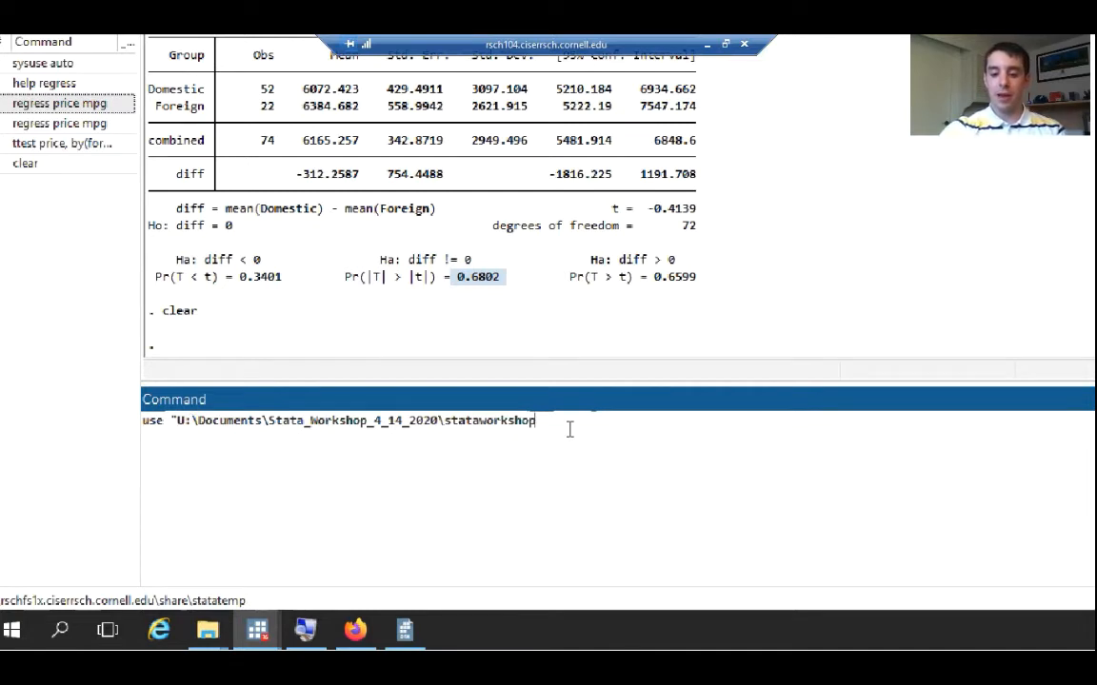
text(\)
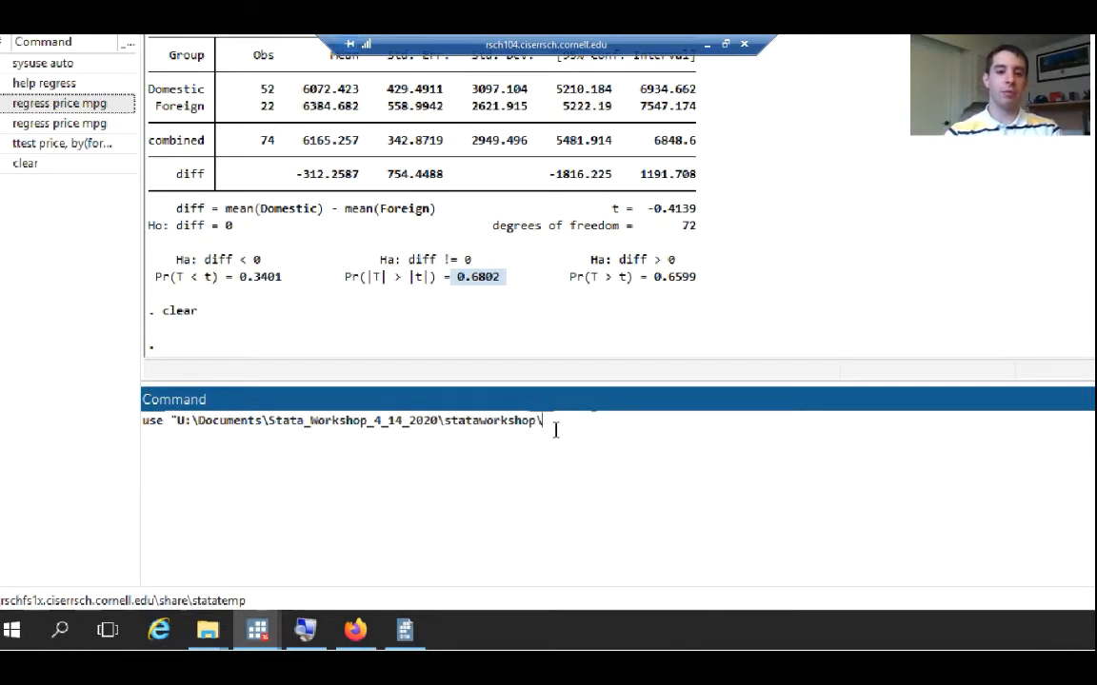
Copy the file name my data from its properties and append it with the .dta extension to the use command
click(406, 634)
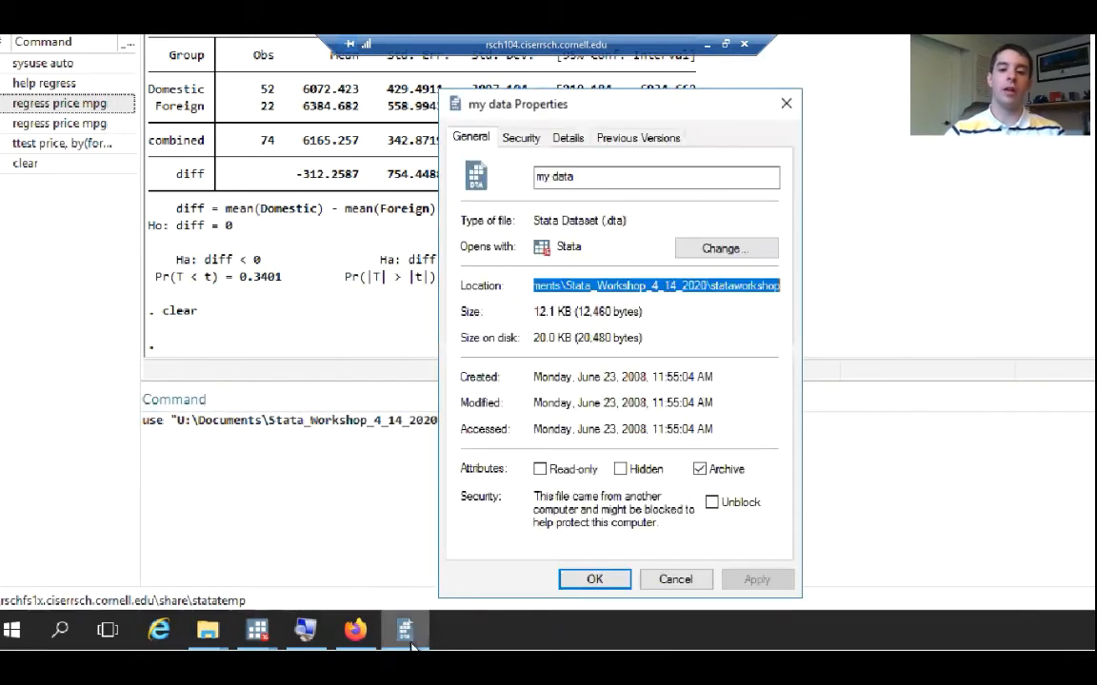
drag(585, 176, 539, 174)
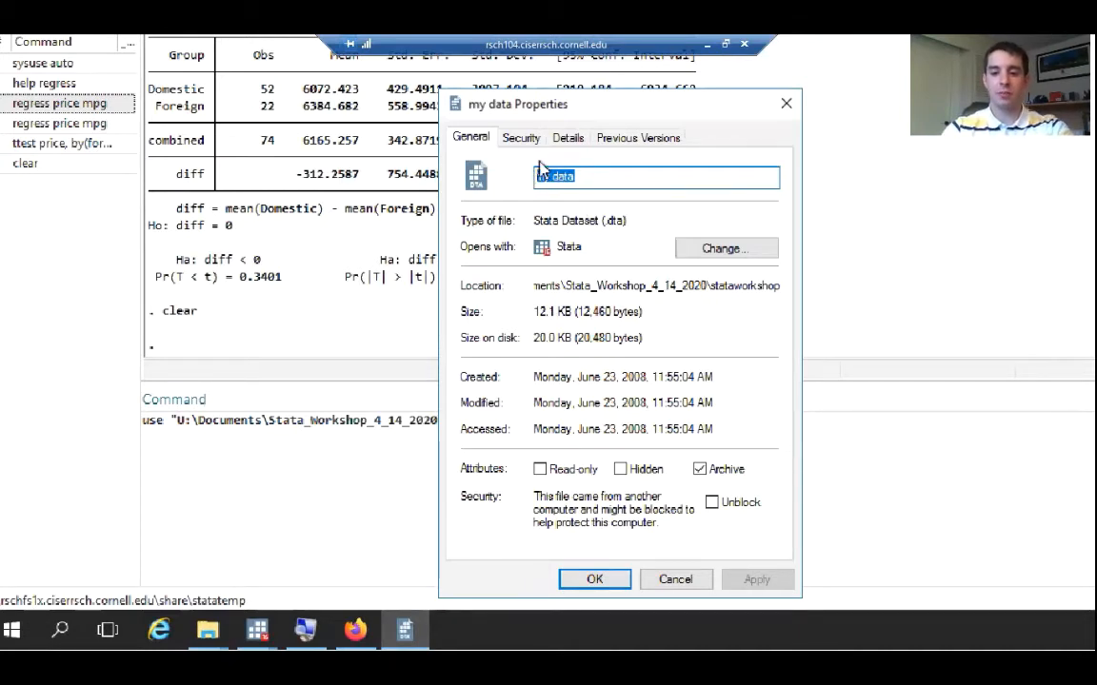
right_click(560, 183)
click(607, 248)
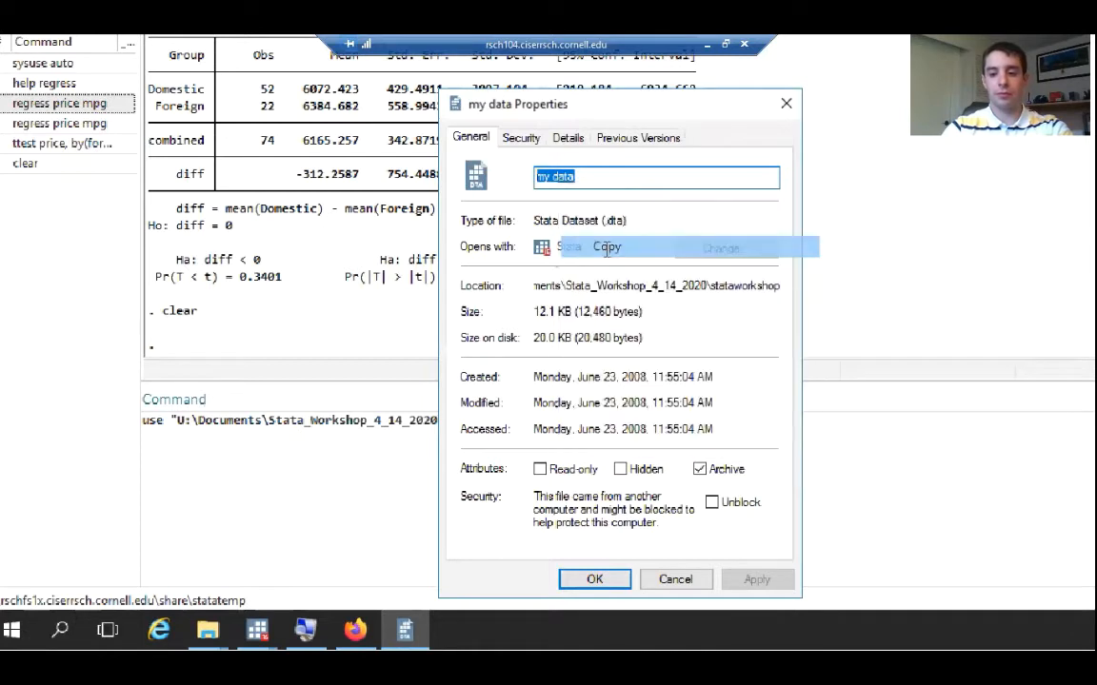
click(841, 440)
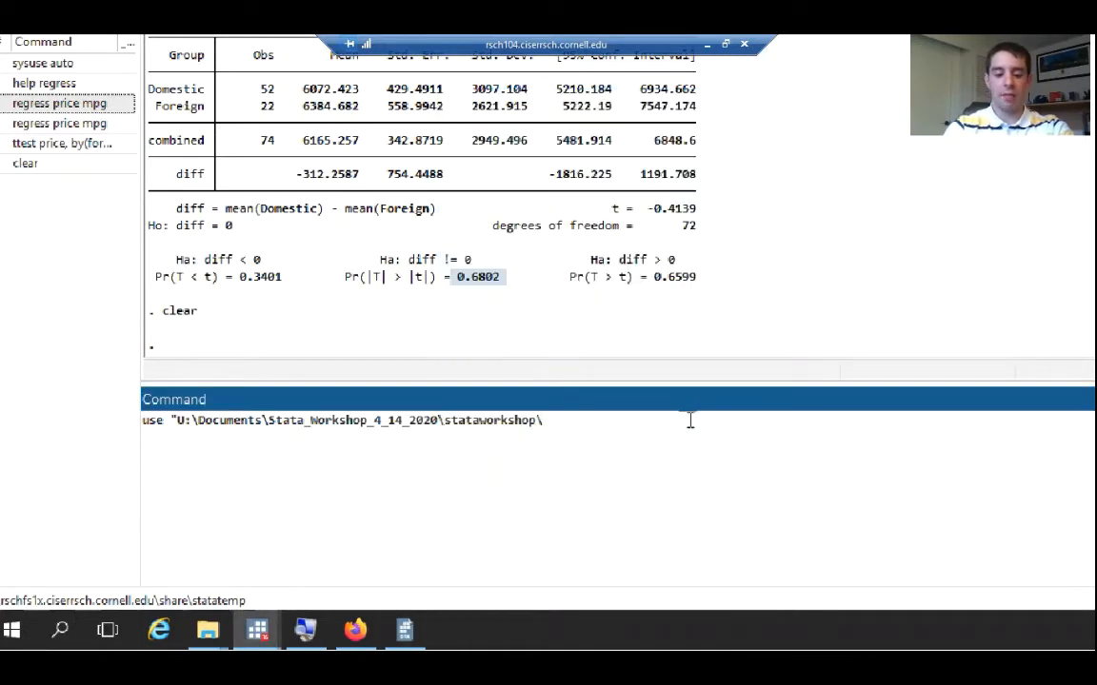
key(ctrl+v)
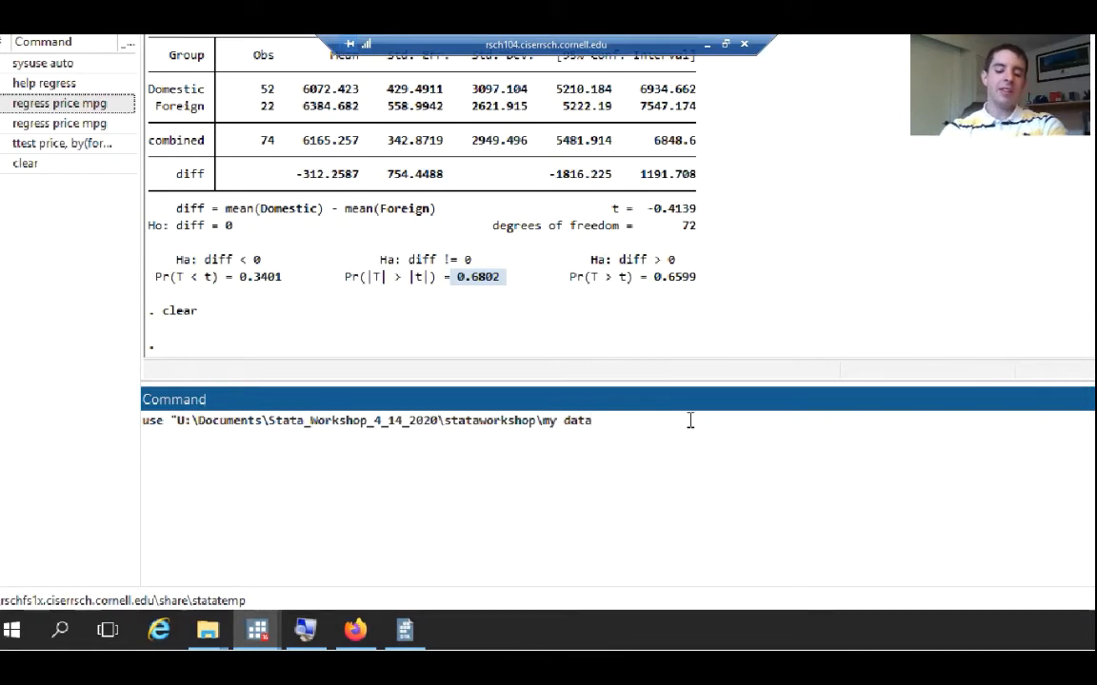
text(.dta)
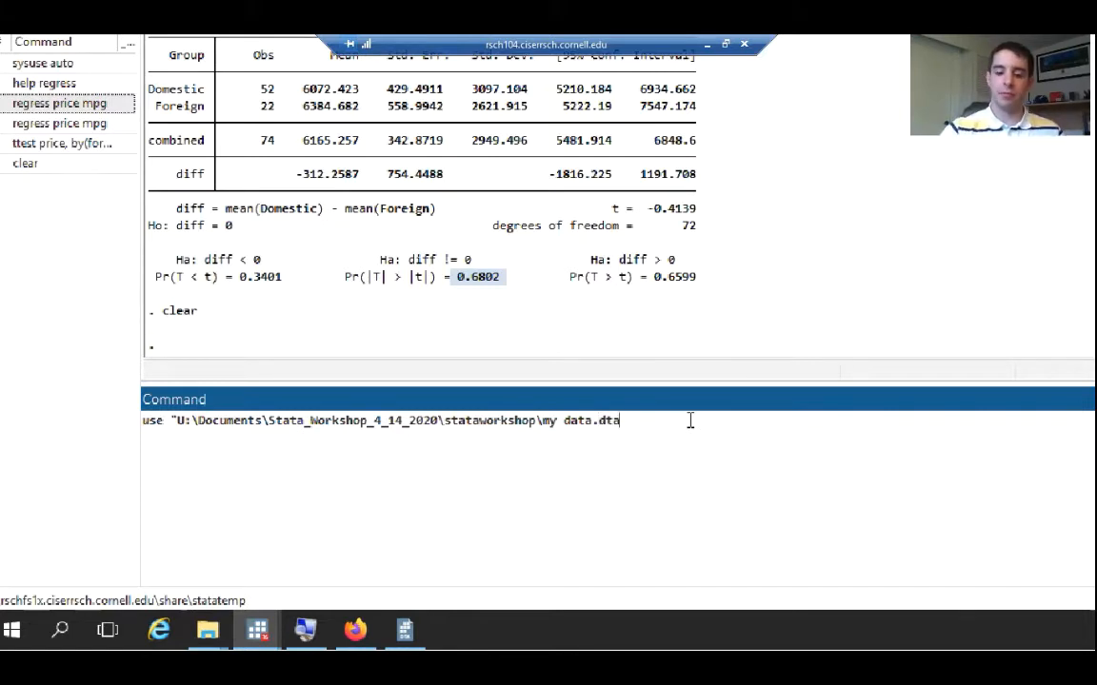
Check the .dta extension in the file properties and close them, then end the path with a quote and run the use command
click(426, 639)
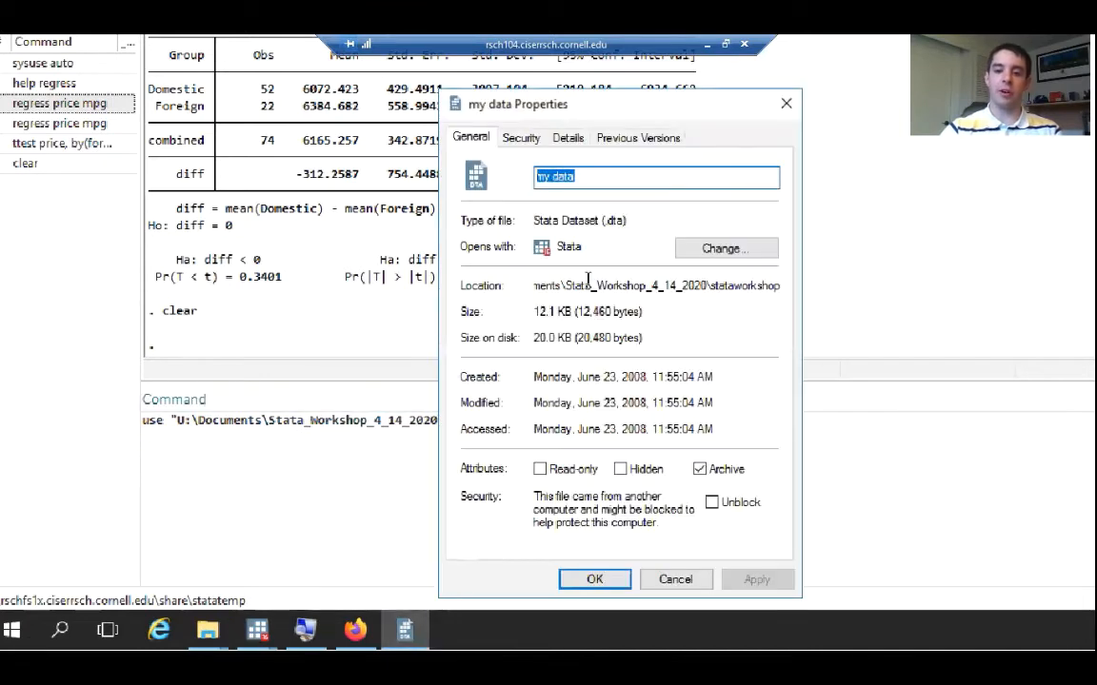
drag(603, 220, 623, 223)
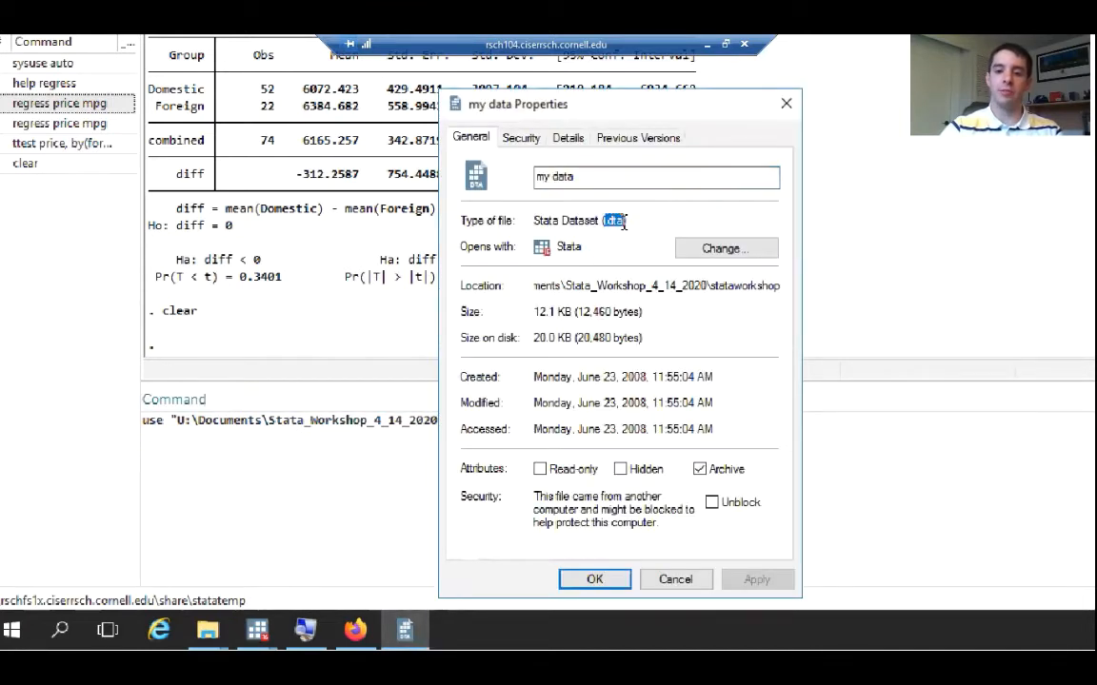
click(786, 103)
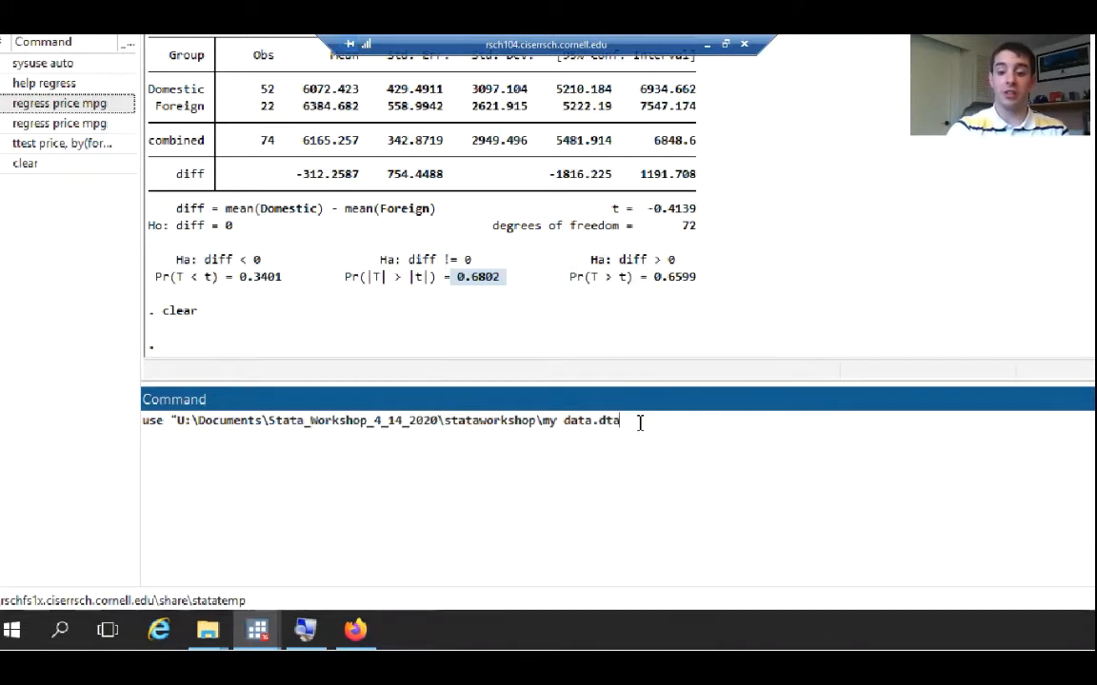
text(")
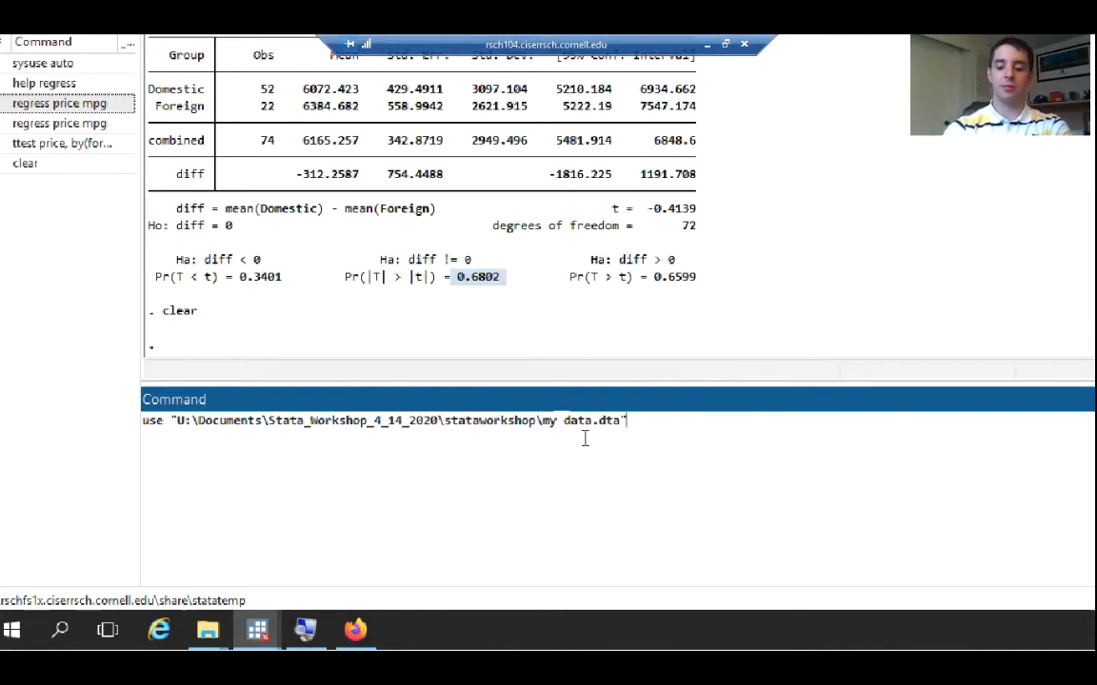
key(Return)
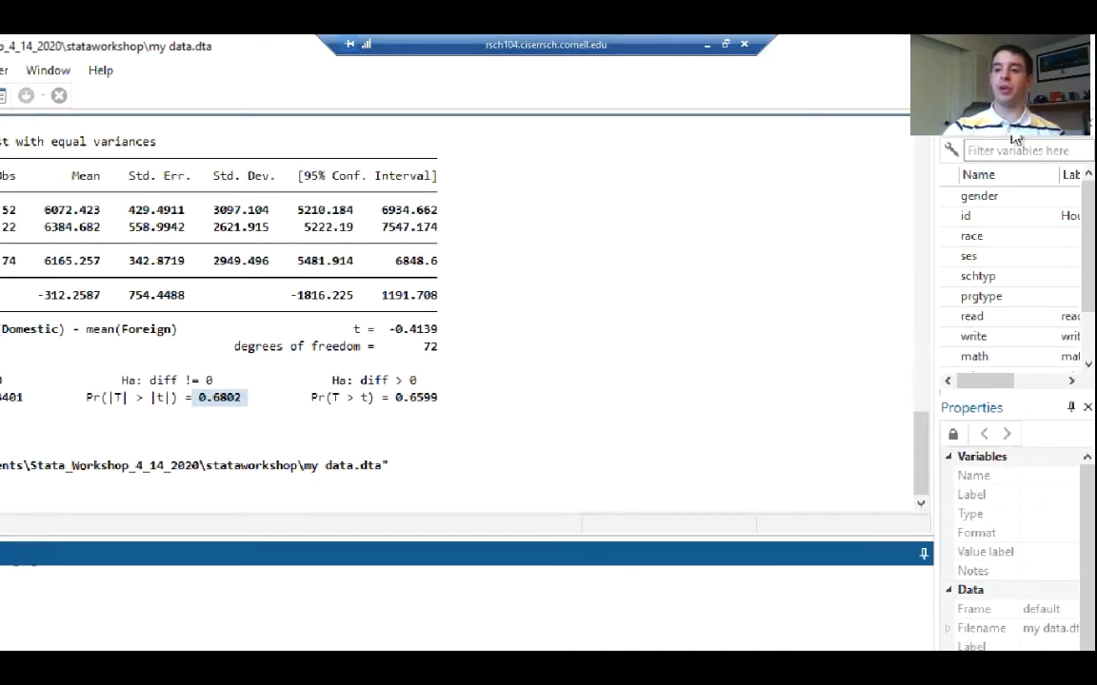
View the loaded my data dataset in the Data Browser, then close the browser
click(1013, 134)
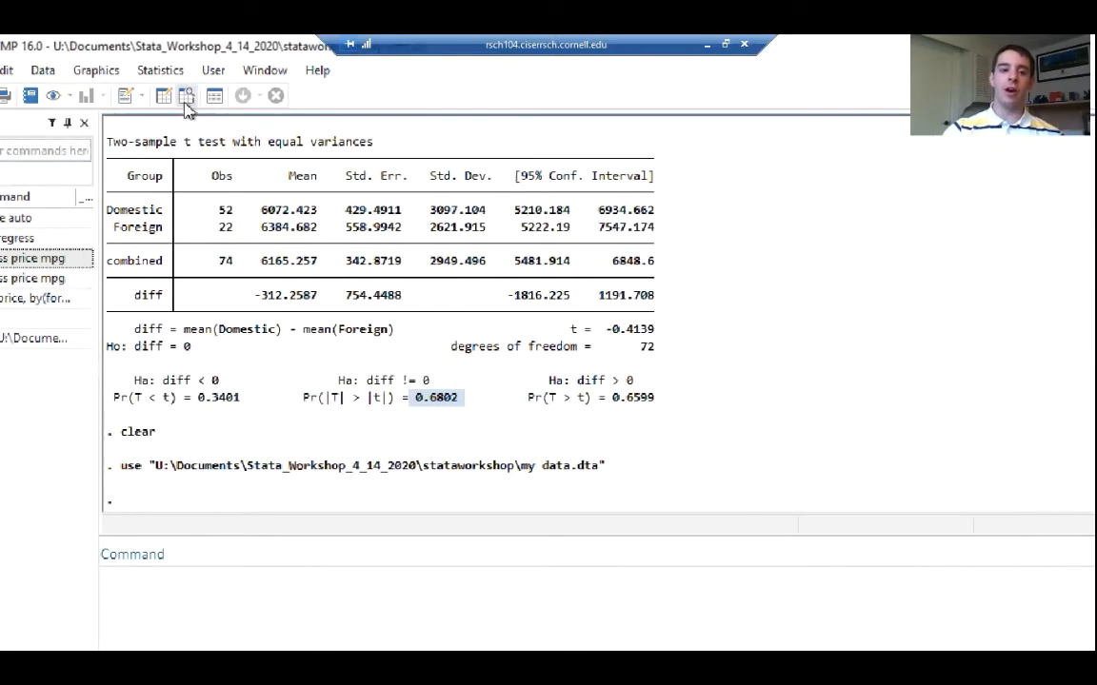
click(185, 99)
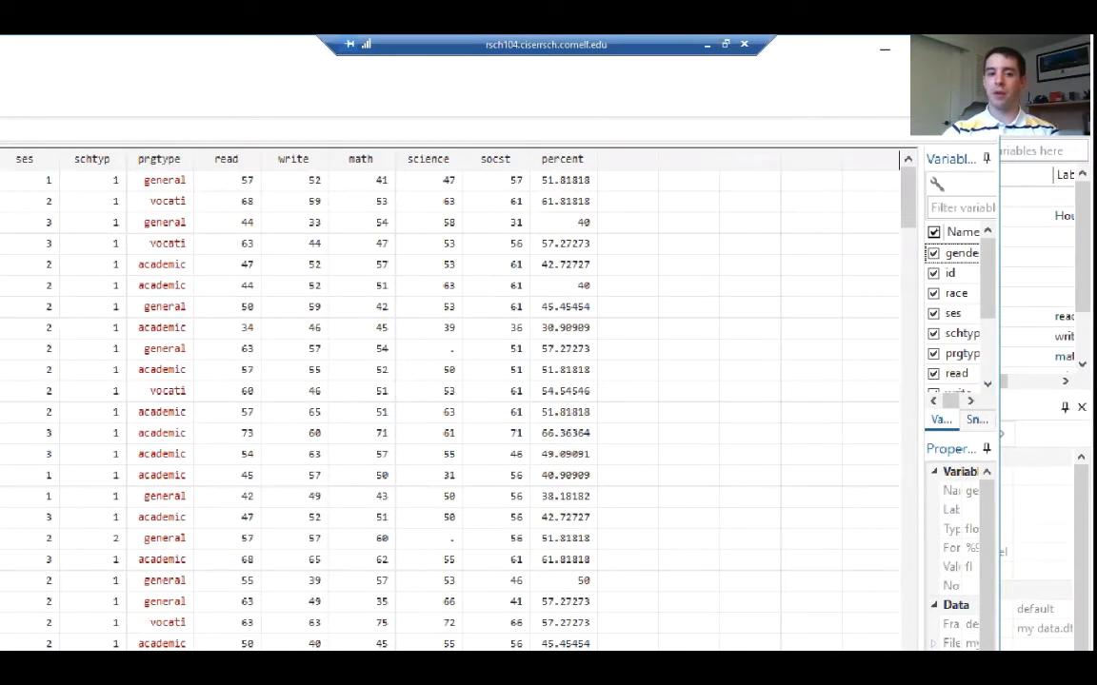
click(975, 50)
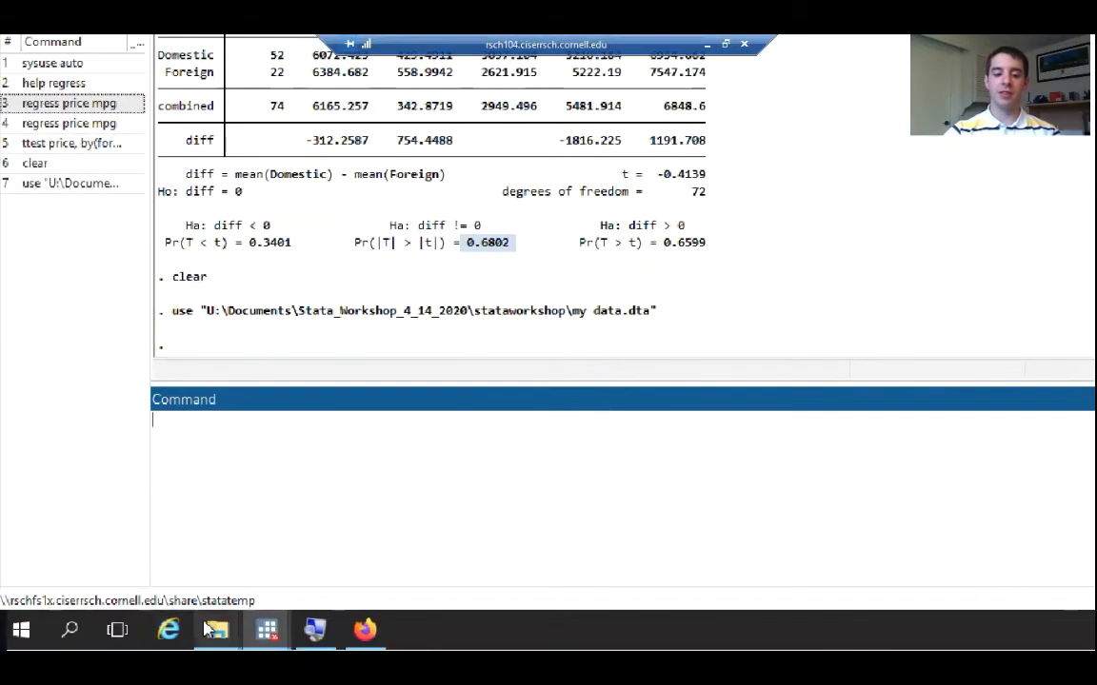
Switch to the stataworkshop folder in File Explorer and look through its files for an Excel workbook
mouse_move(207, 630)
mouse_move(263, 568)
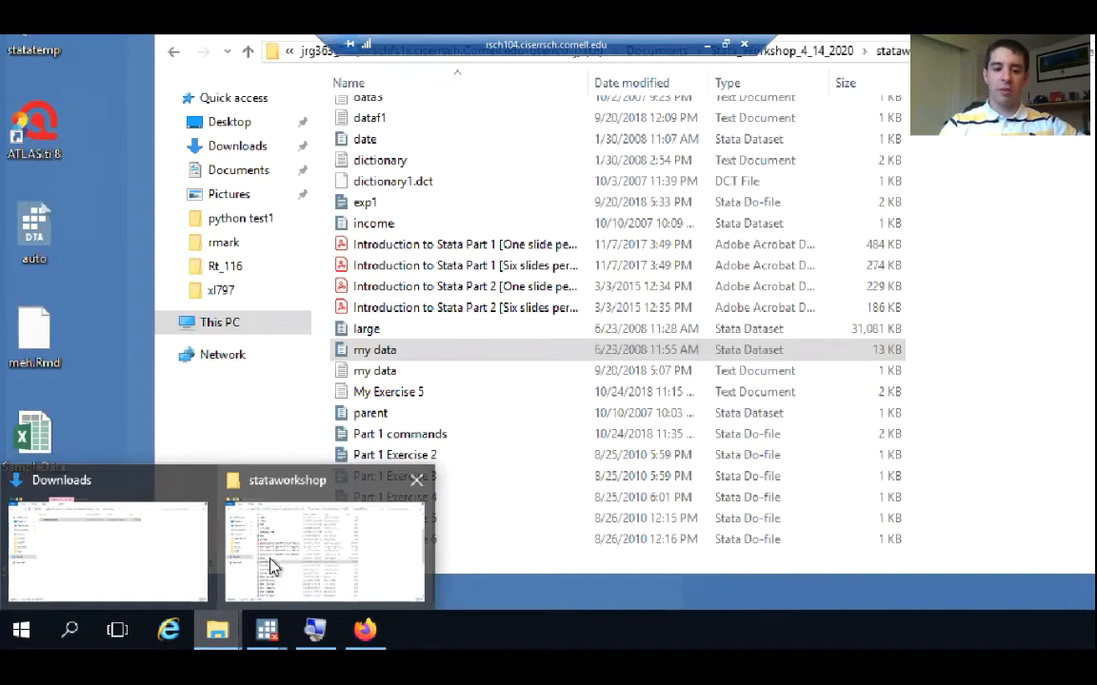
click(271, 568)
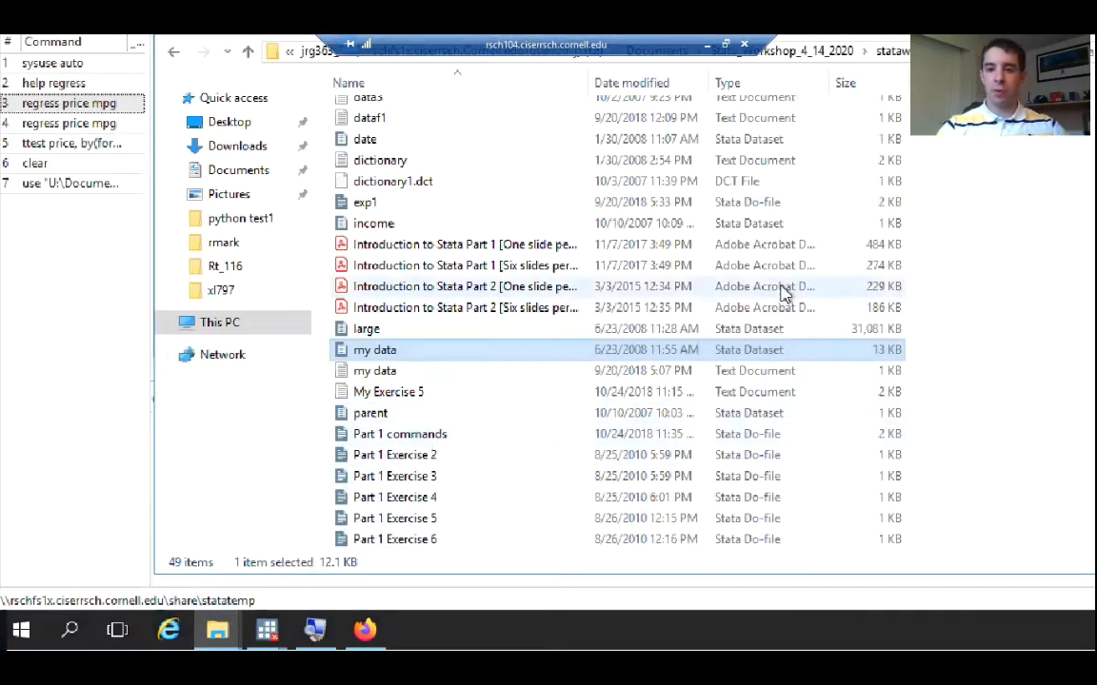
scroll(541, 392, down, 5)
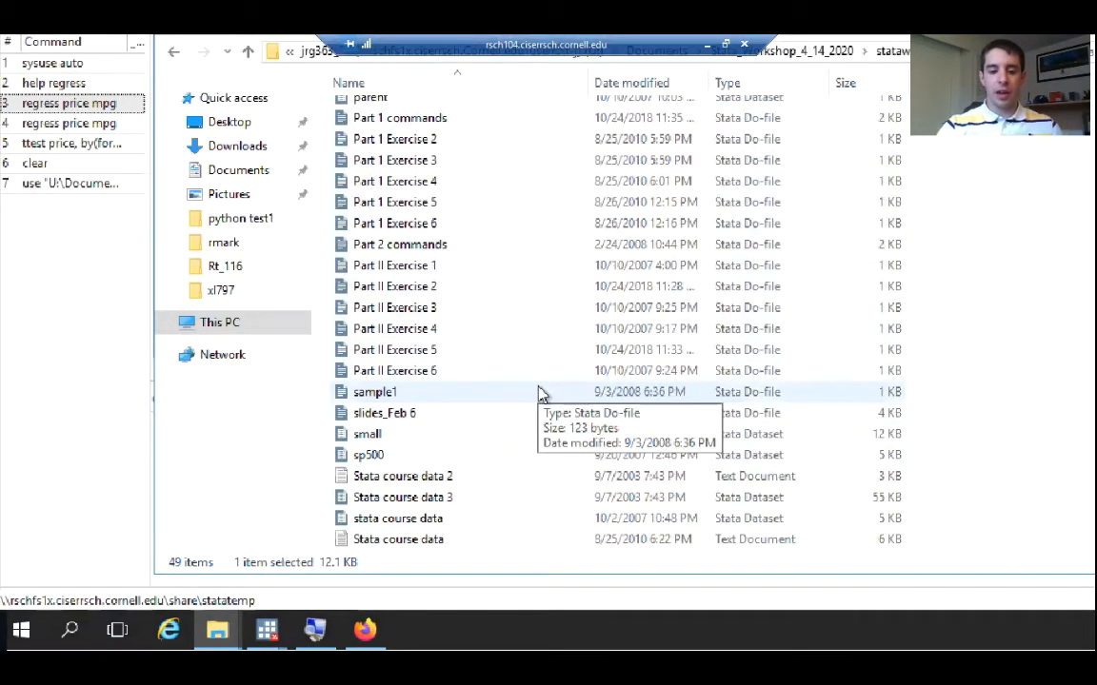
scroll(540, 392, down, 2)
scroll(541, 393, up, 9)
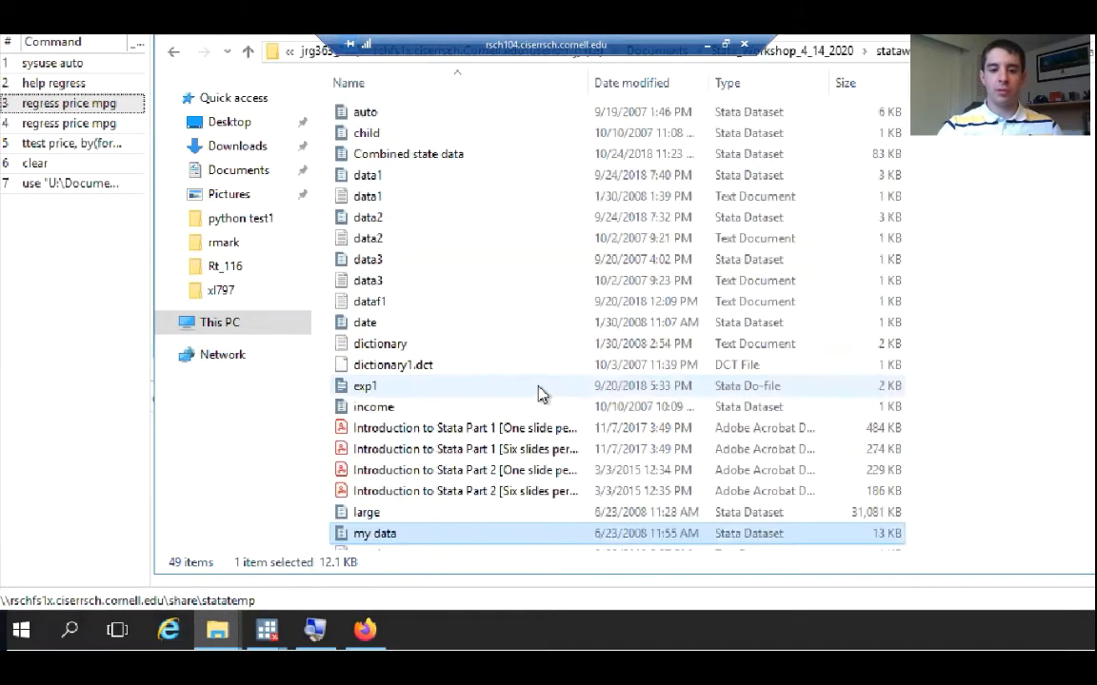
scroll(493, 329, down, 8)
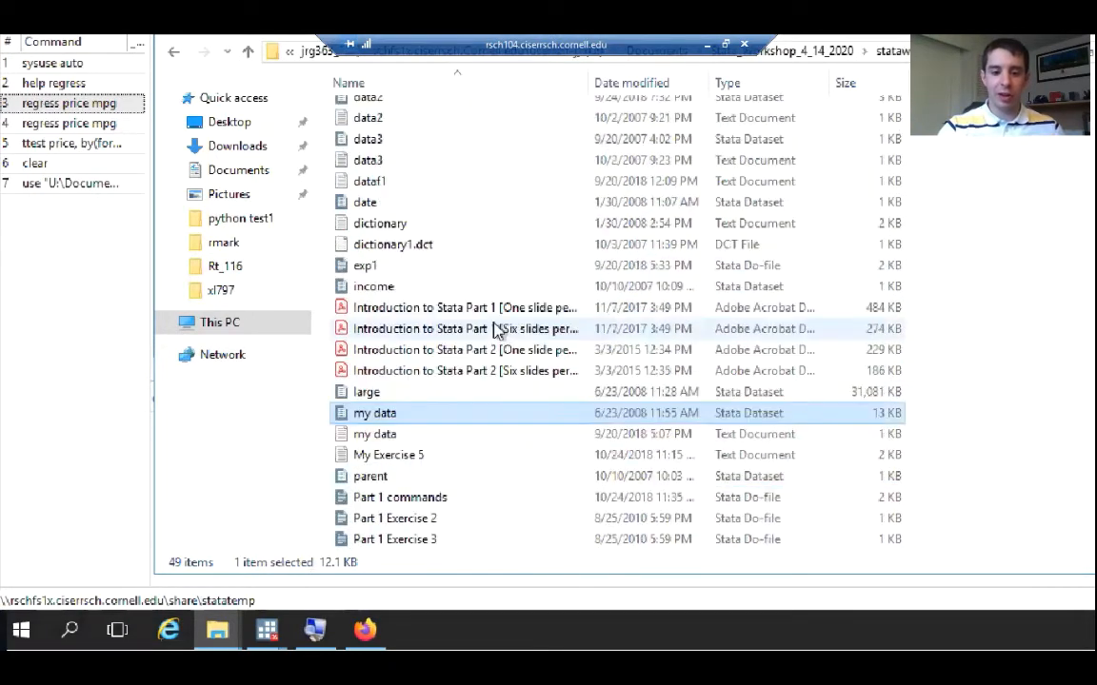
scroll(493, 329, down, 2)
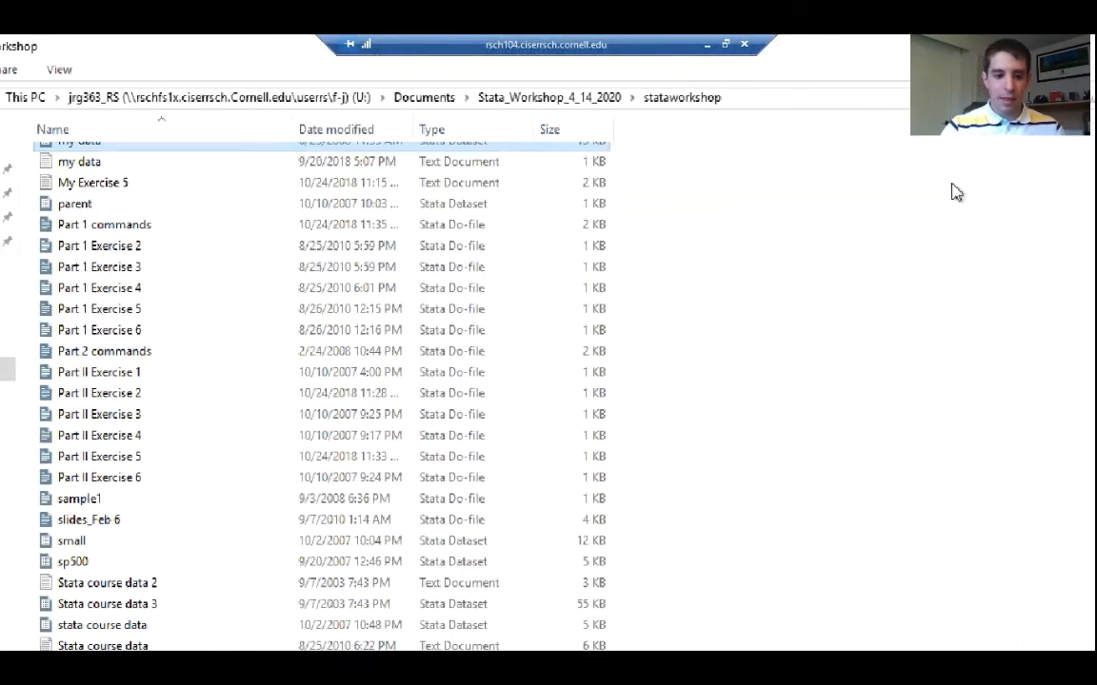
scroll(363, 386, up, 7)
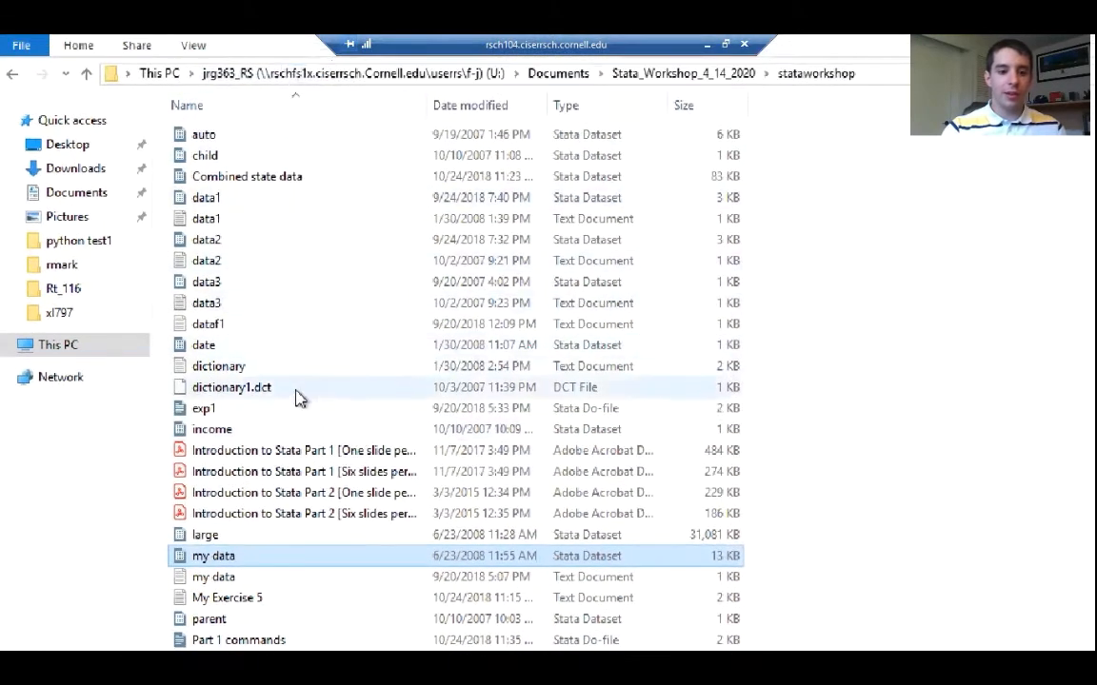
scroll(301, 419, down, 7)
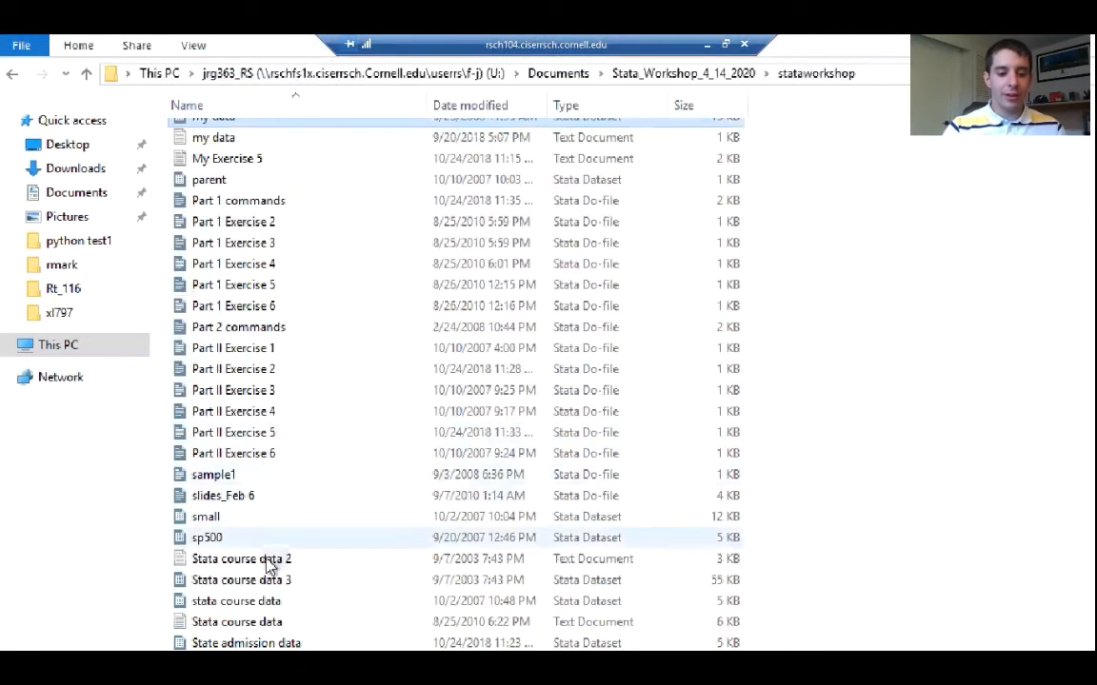
scroll(288, 447, up, 5)
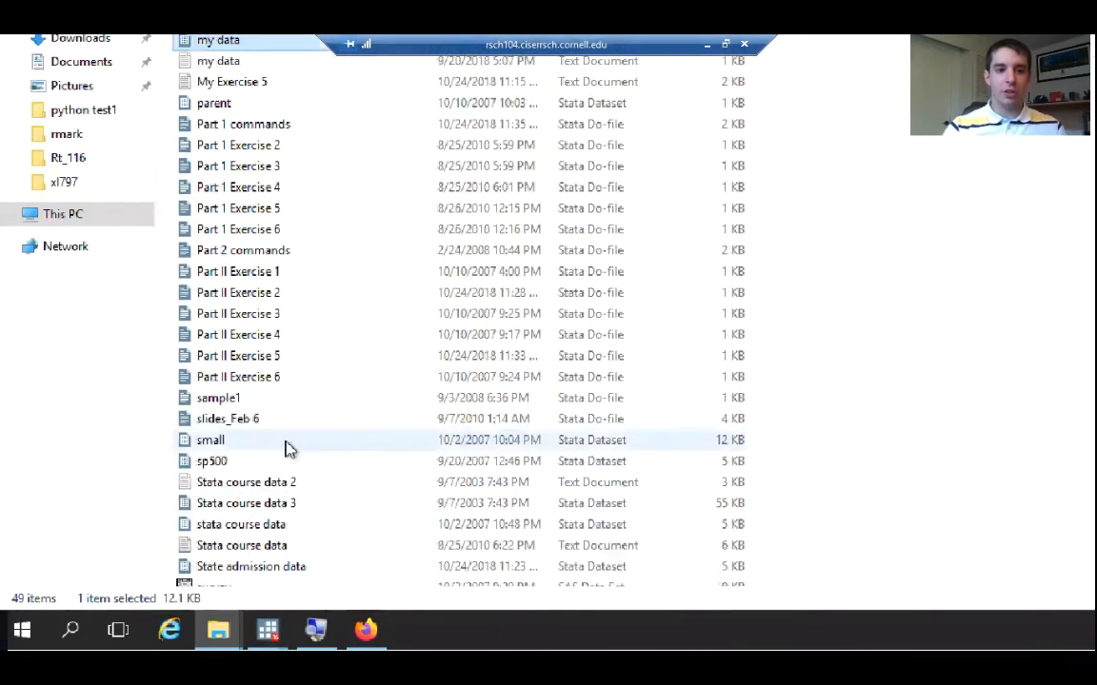
Switch to Firefox, open Google in a new tab and search for sample excel data
click(366, 630)
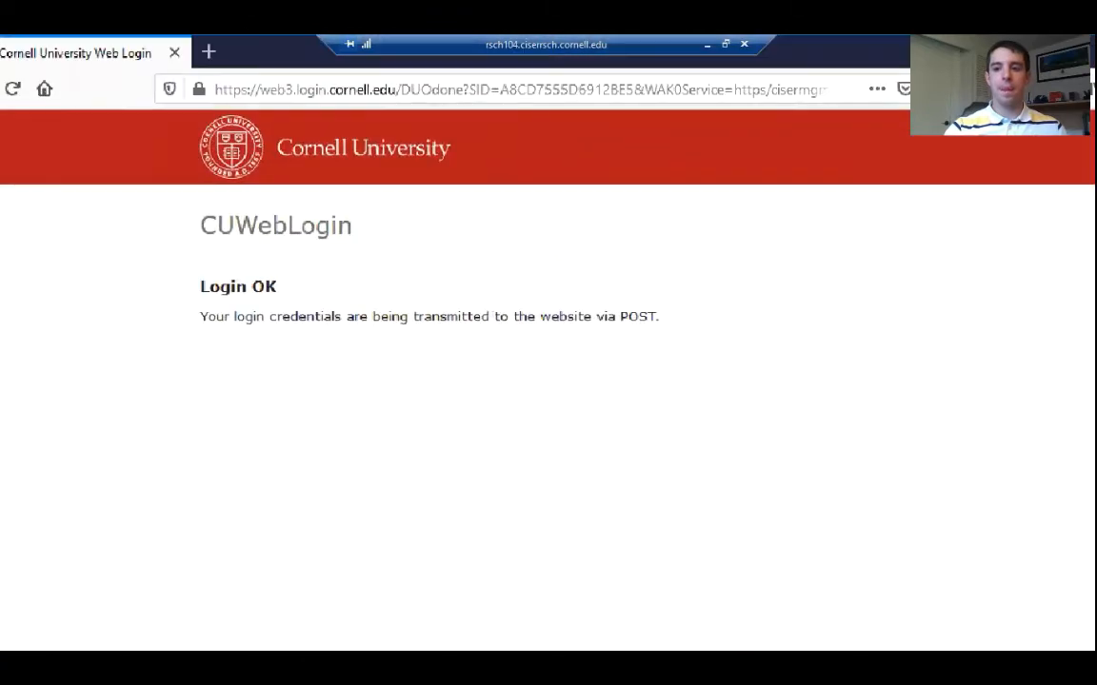
click(209, 50)
text(google.com)
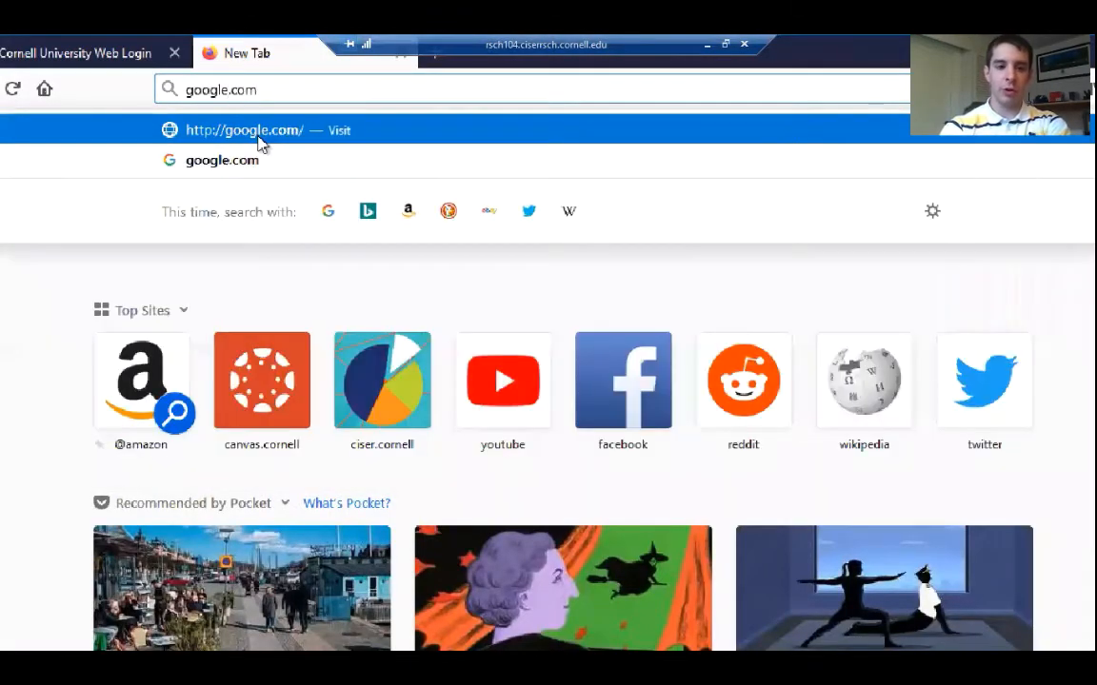
click(260, 140)
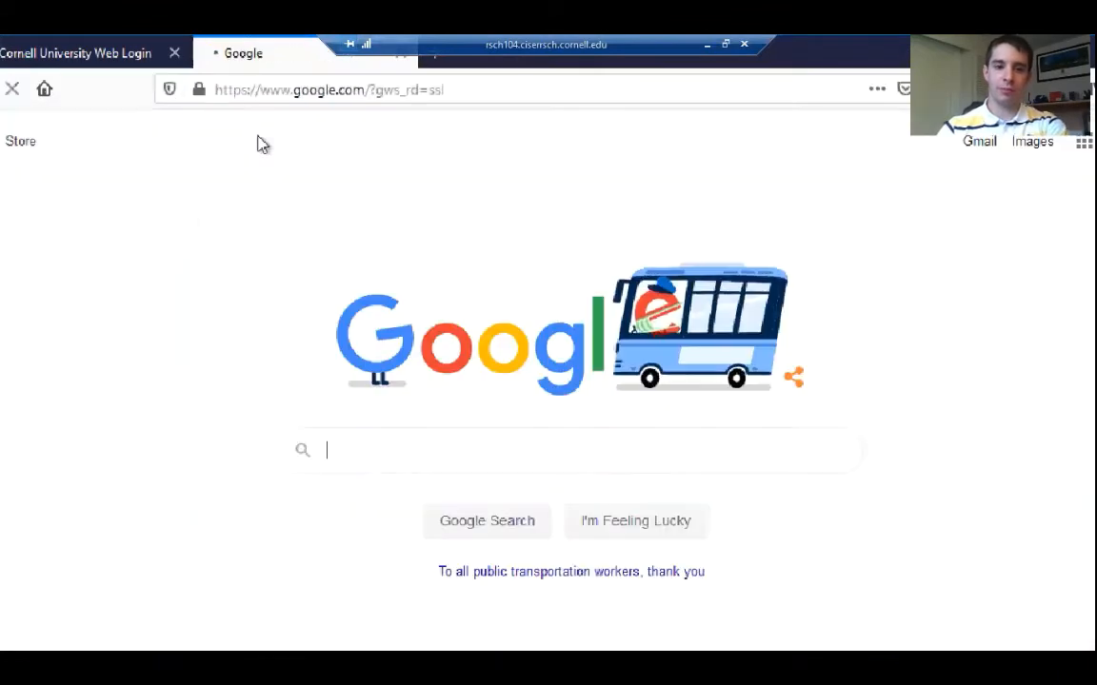
click(356, 450)
text(sample)
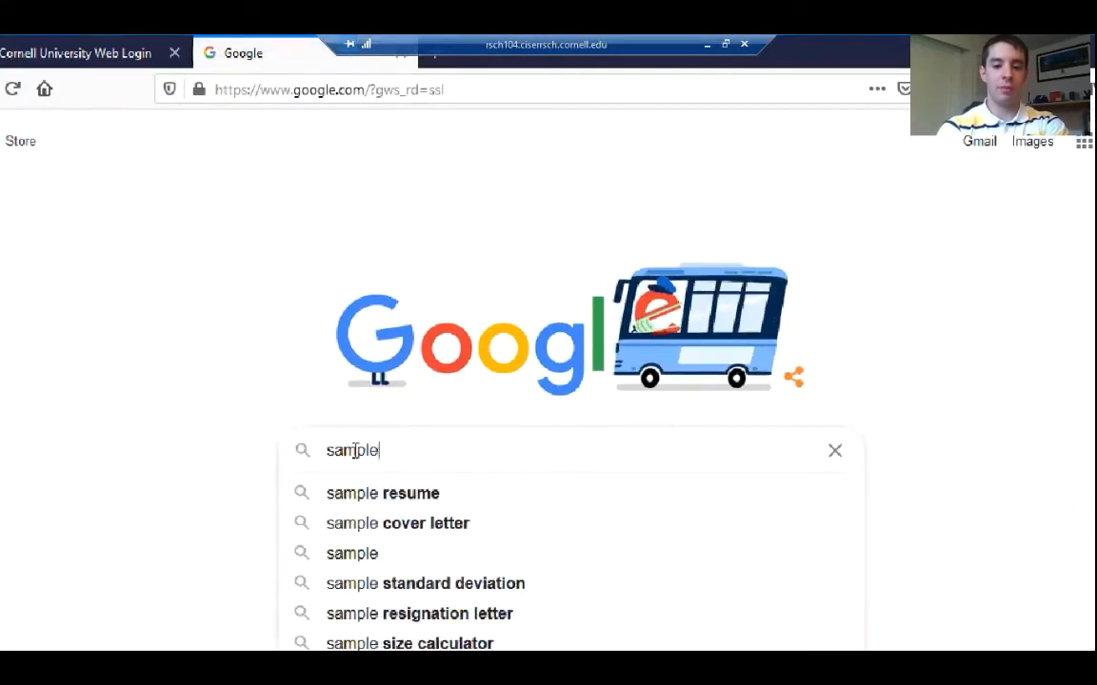
text( excel data)
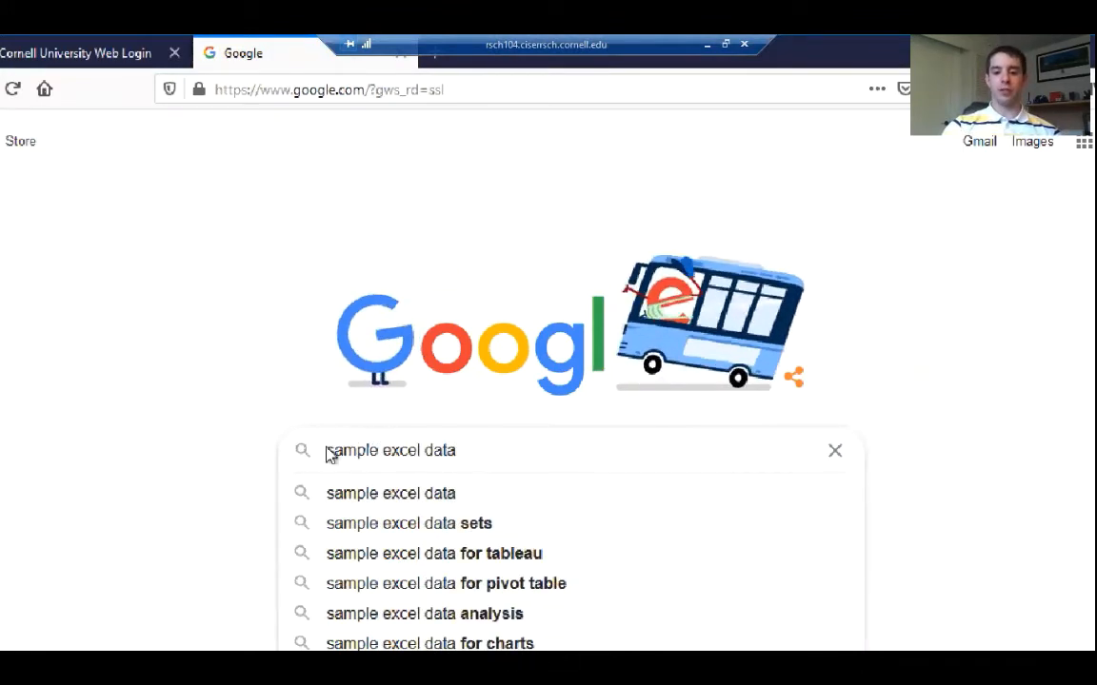
key(Return)
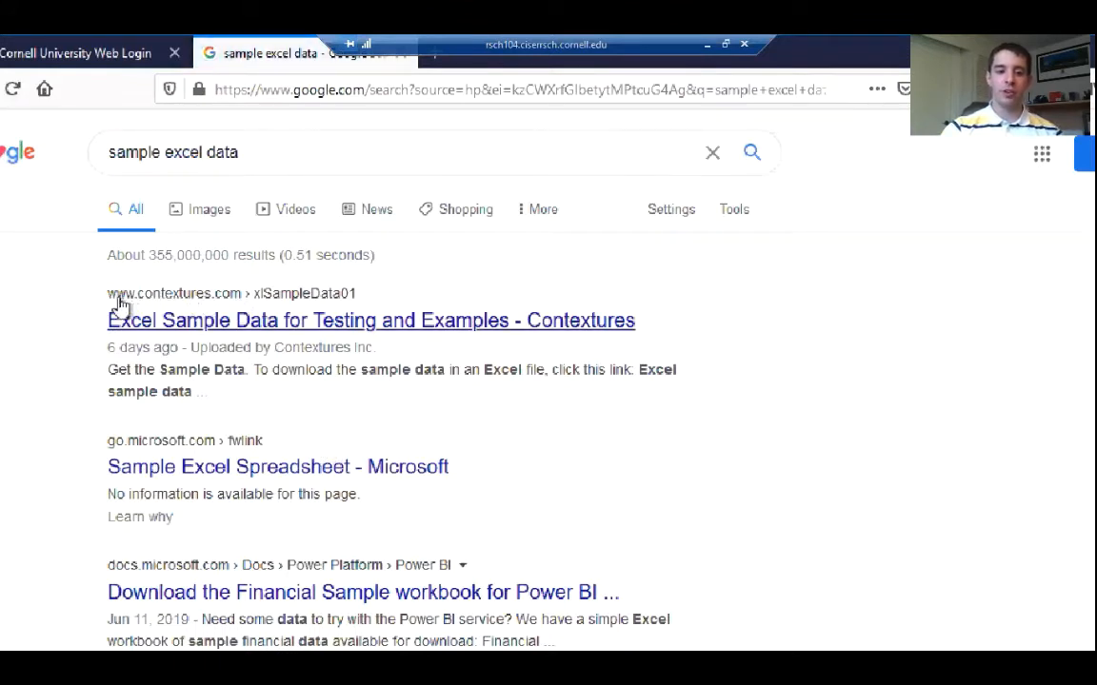
Open the Contextures Excel Sample Data result and download its Excel sample data workbook as SampleData.zip
click(283, 320)
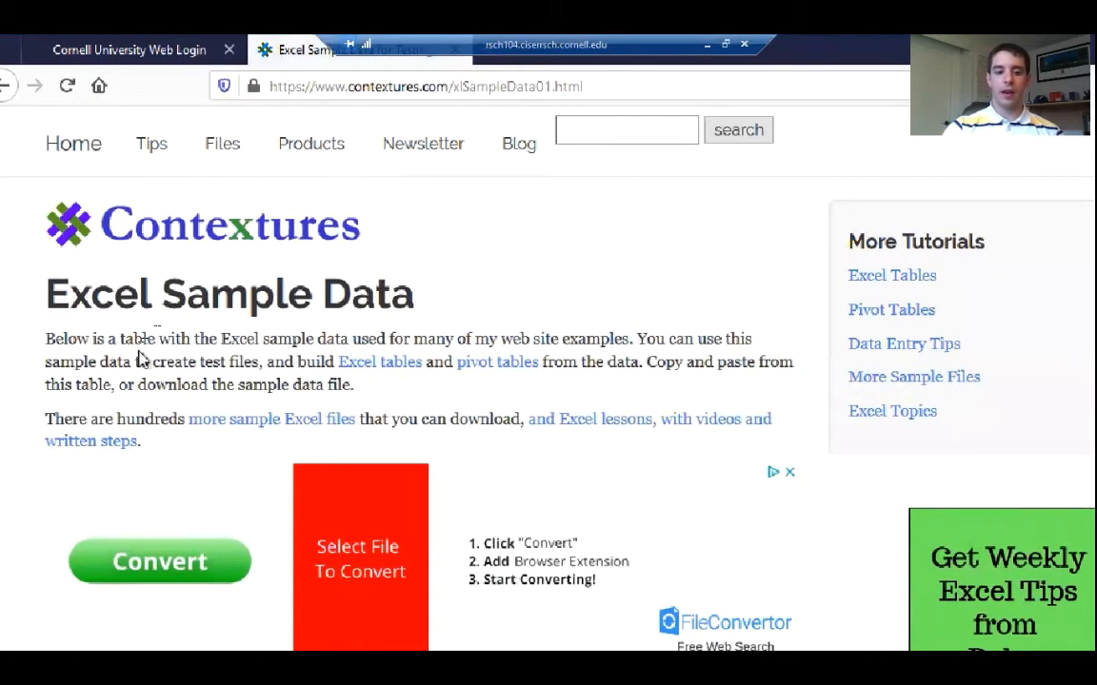
scroll(138, 359, down, 4)
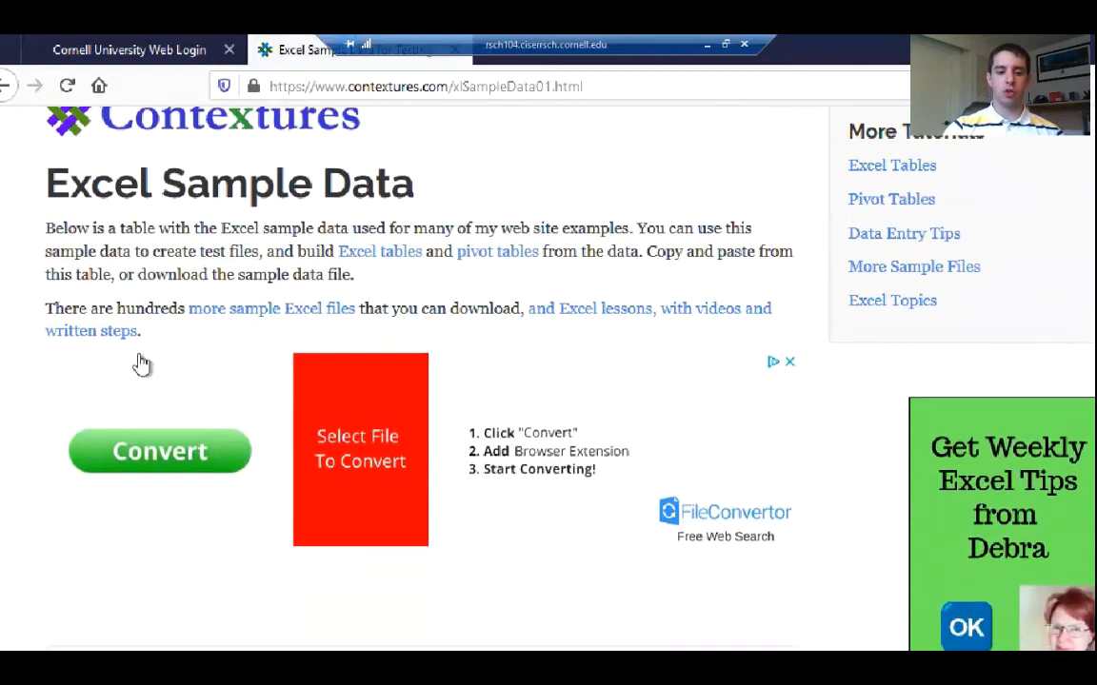
scroll(138, 366, down, 8)
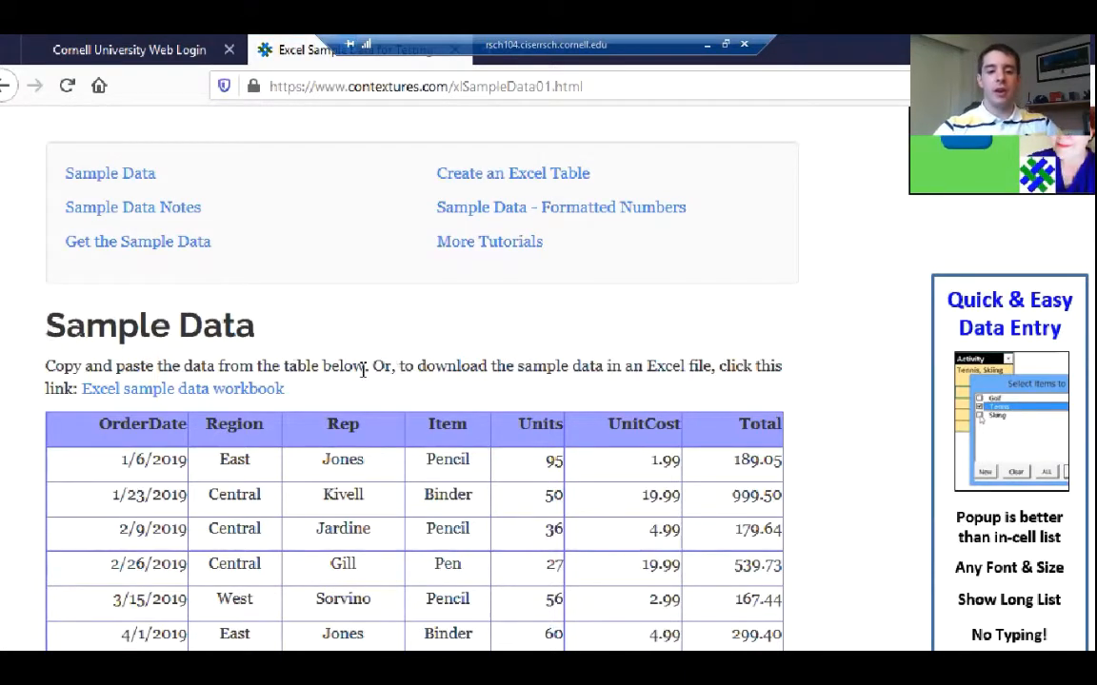
click(158, 391)
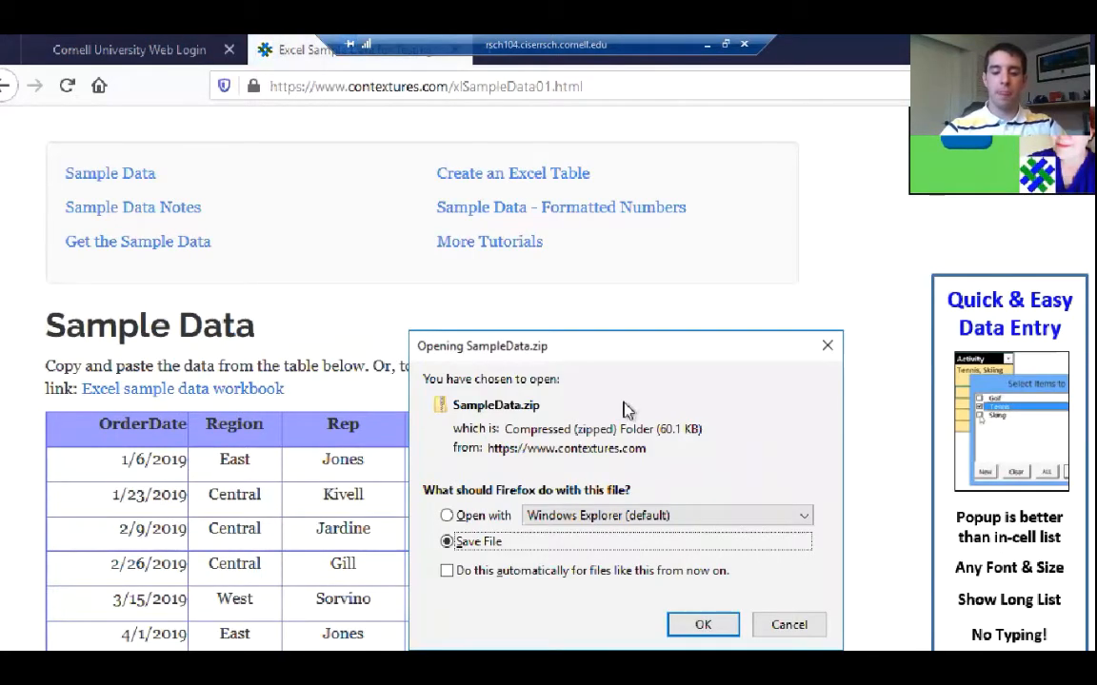
drag(612, 345, 571, 213)
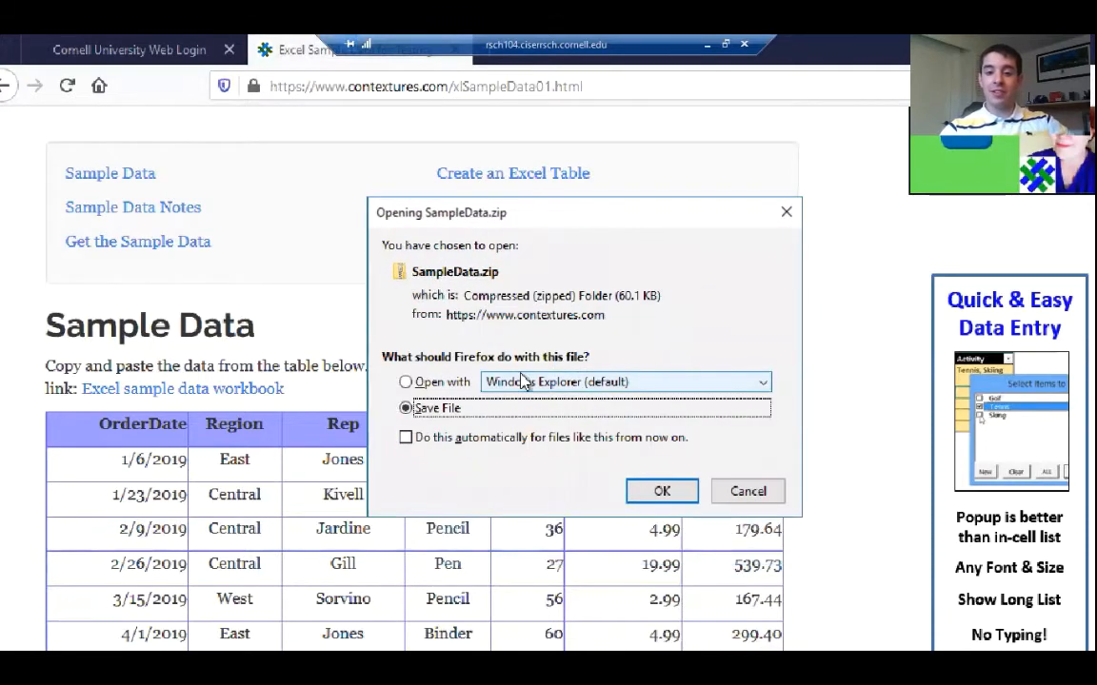
click(662, 492)
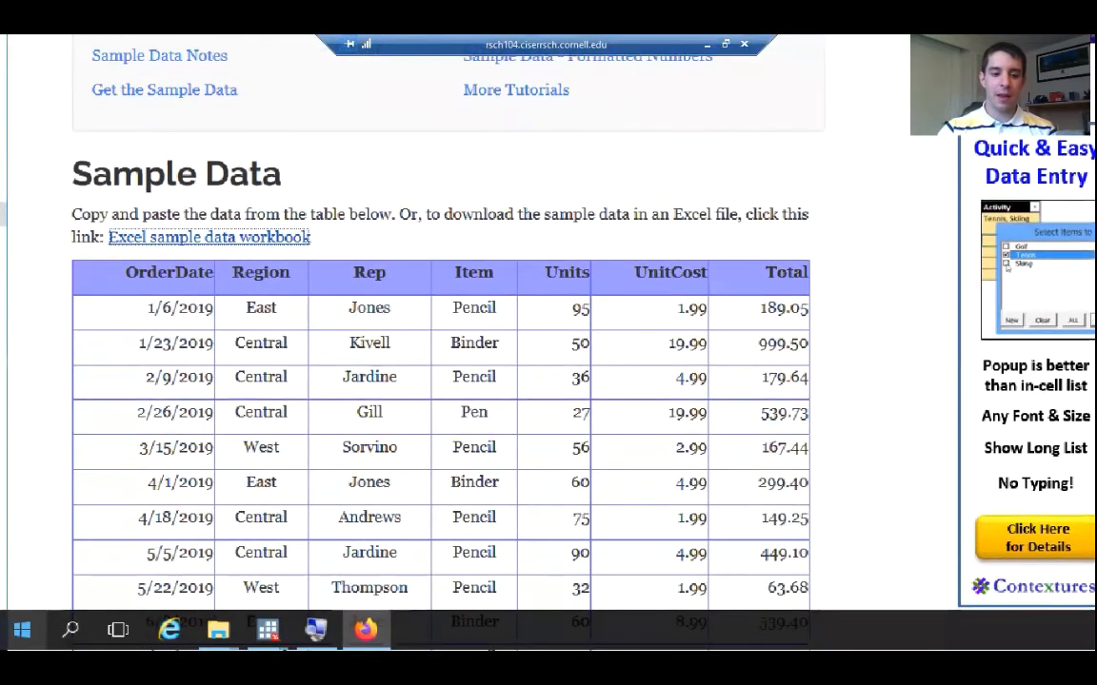
Switch to the Downloads folder in File Explorer and start extracting the SampleData zip file
mouse_move(213, 641)
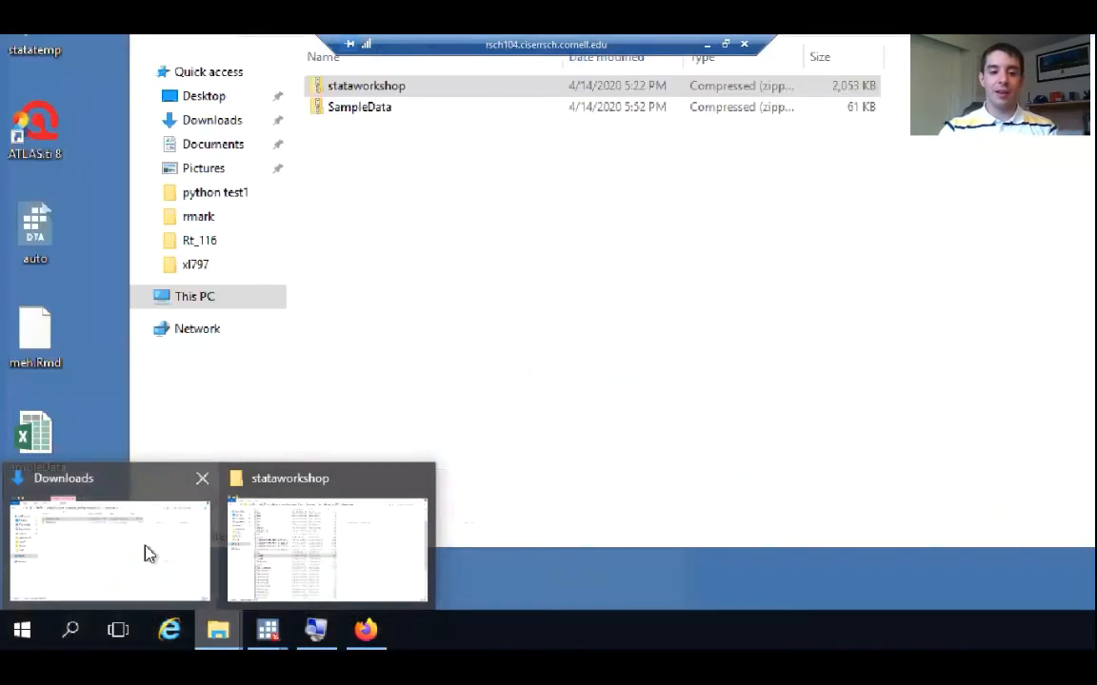
click(147, 552)
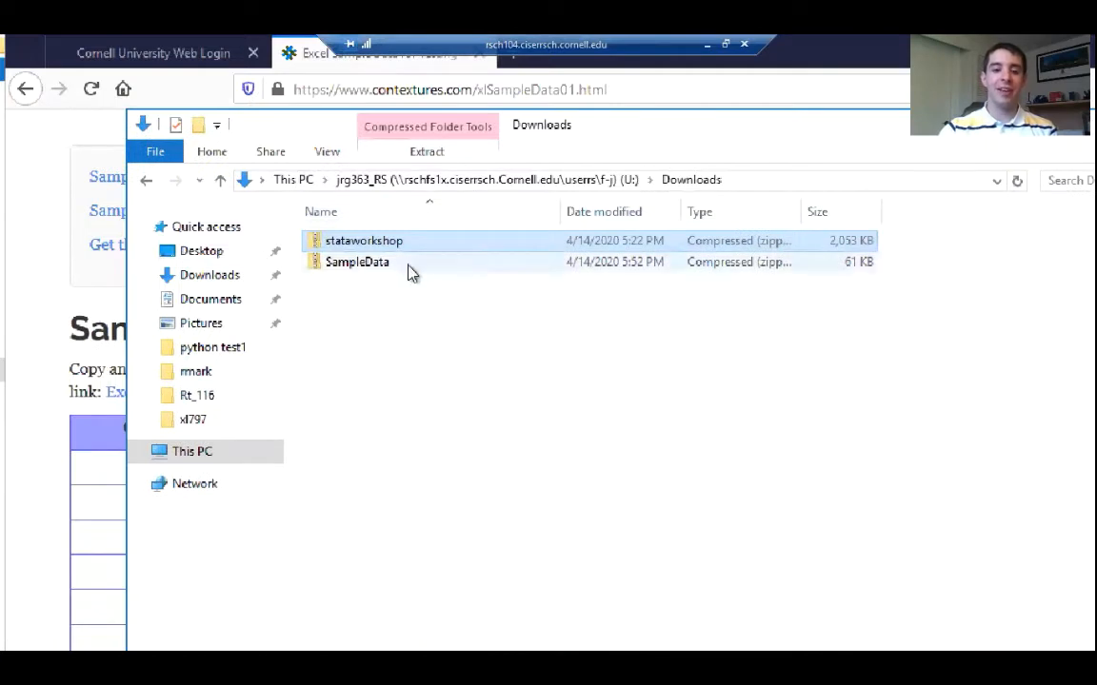
click(410, 274)
double_click(409, 271)
click(724, 427)
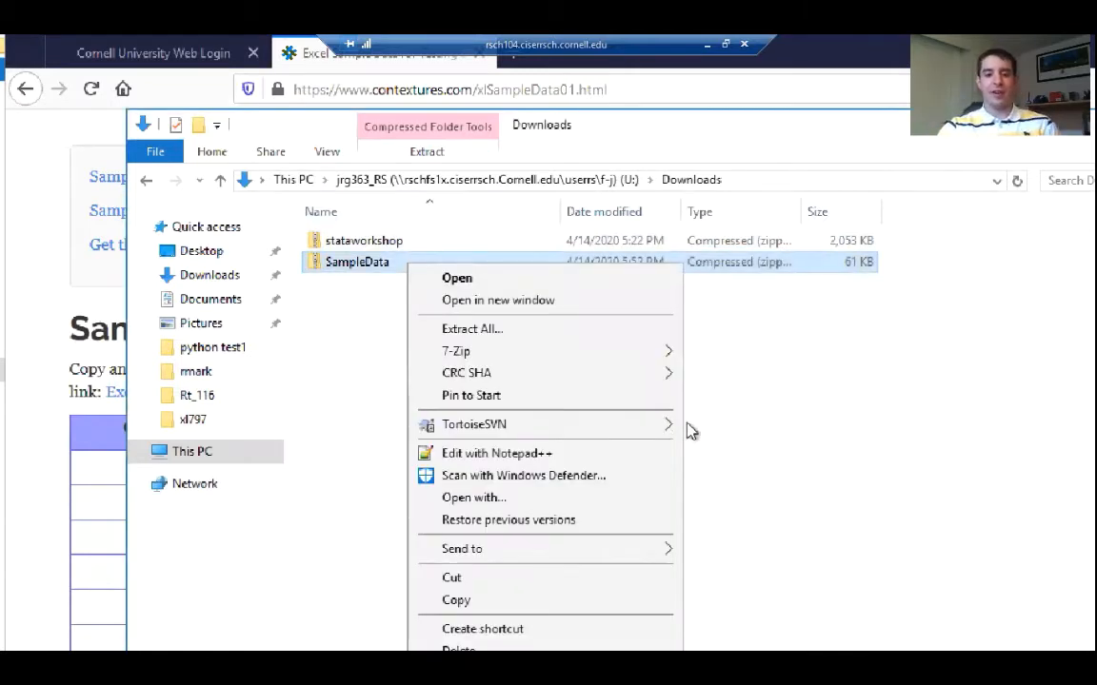
click(471, 328)
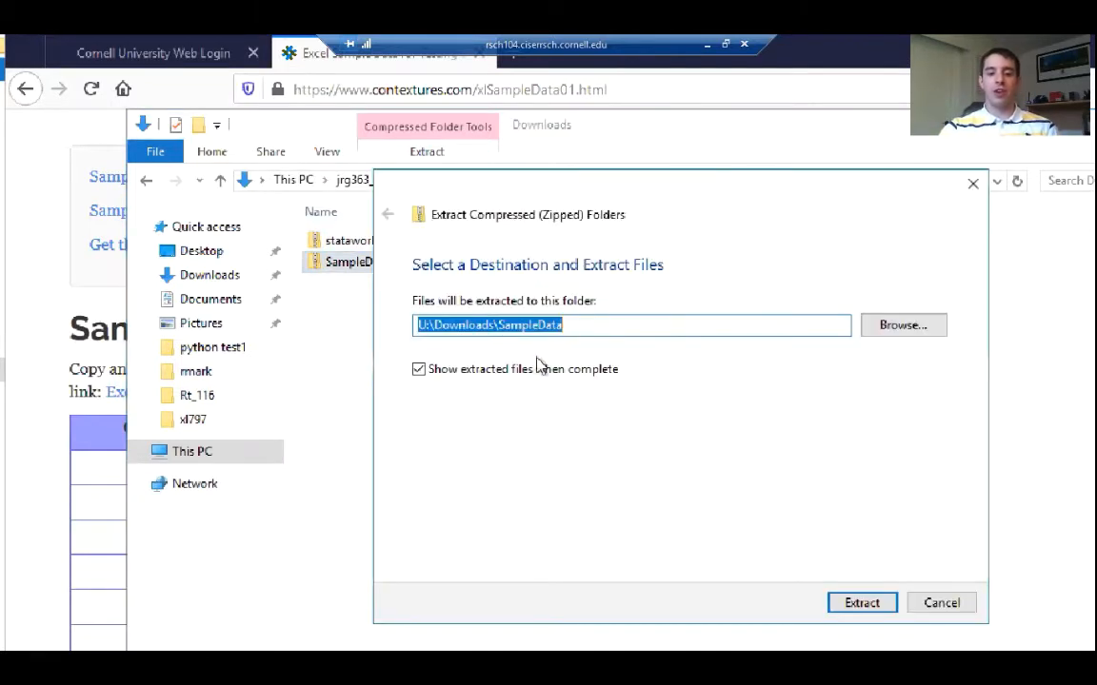
Choose the stataworkshop folder inside Stata_Workshop_4_14_2020 as the destination and extract the files
drag(729, 161, 555, 130)
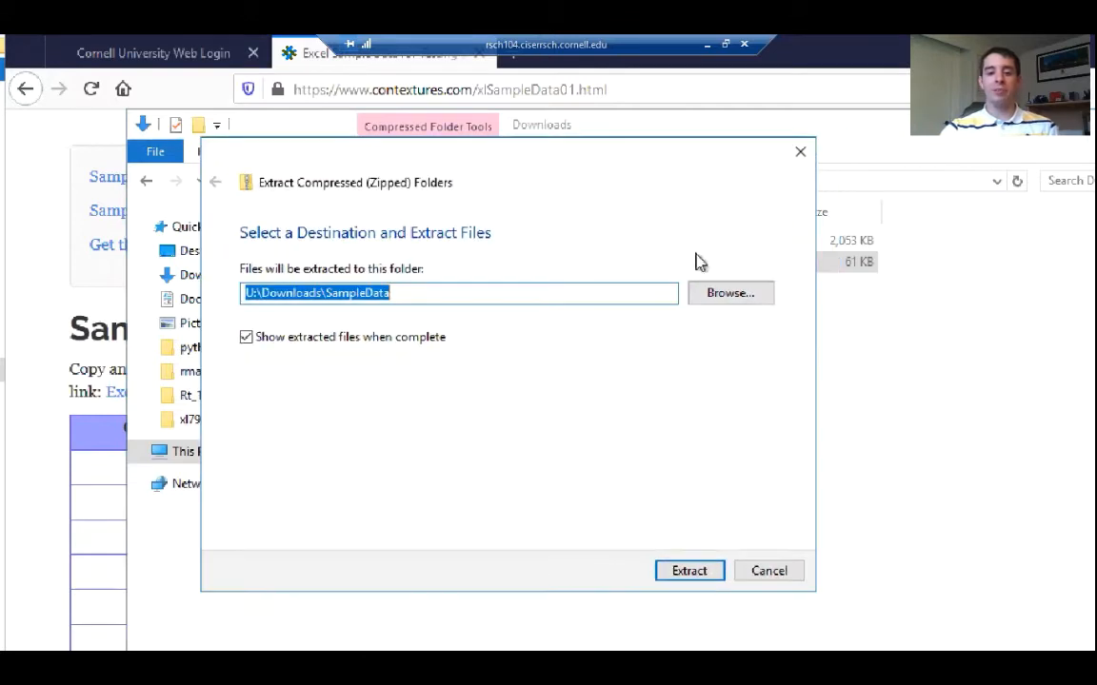
click(728, 294)
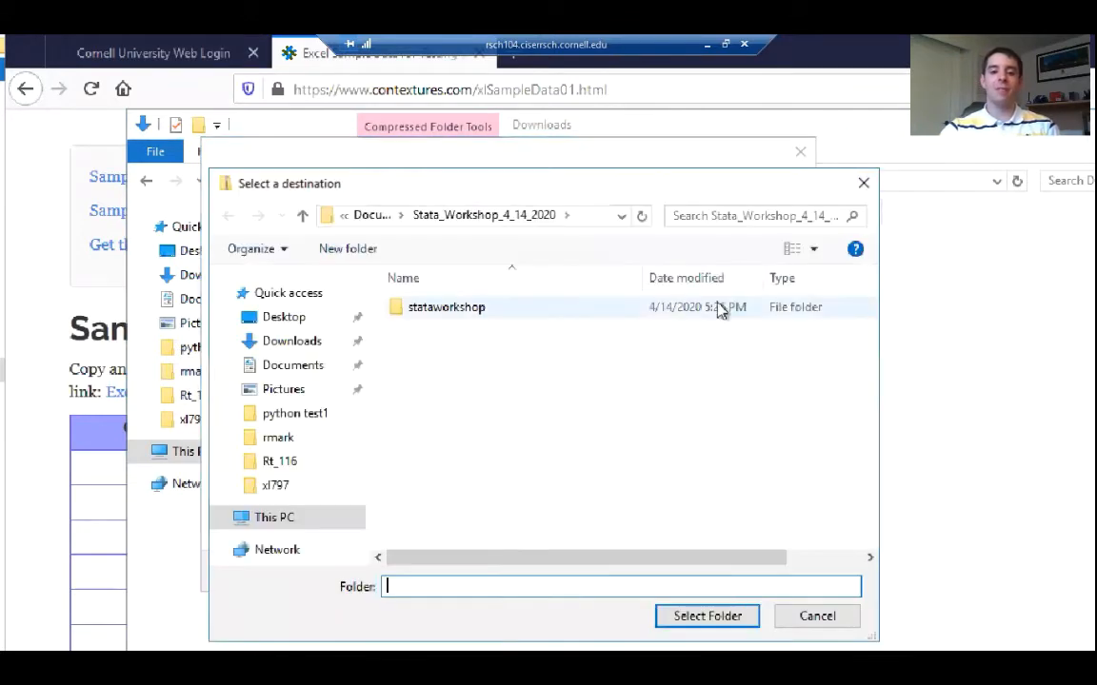
double_click(473, 310)
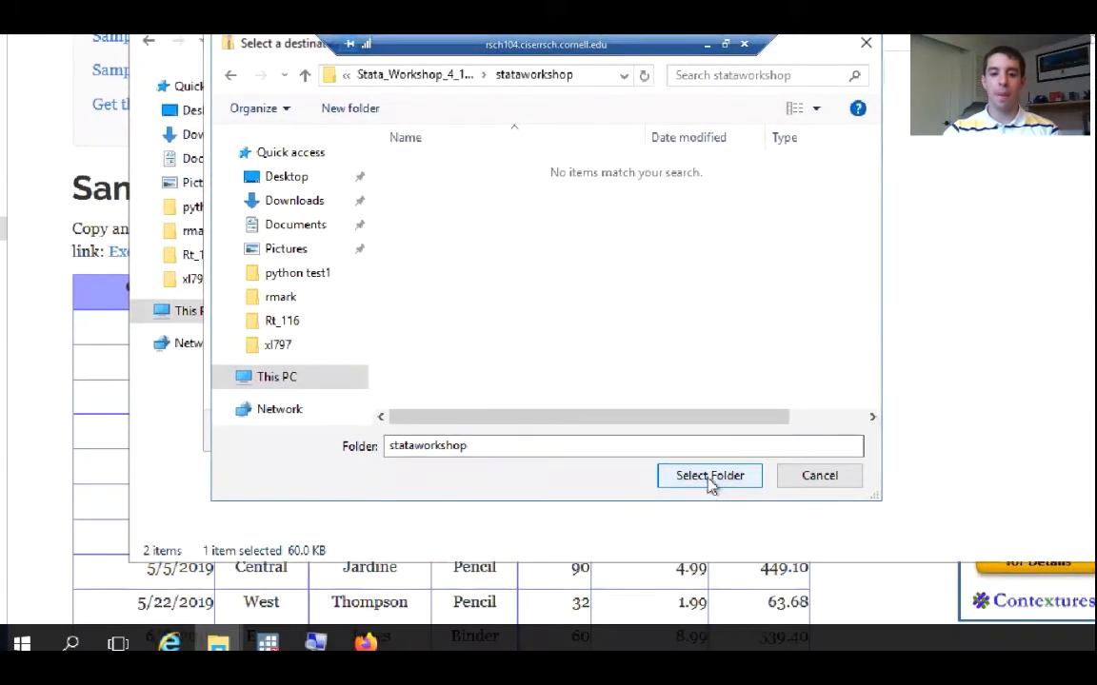
click(707, 489)
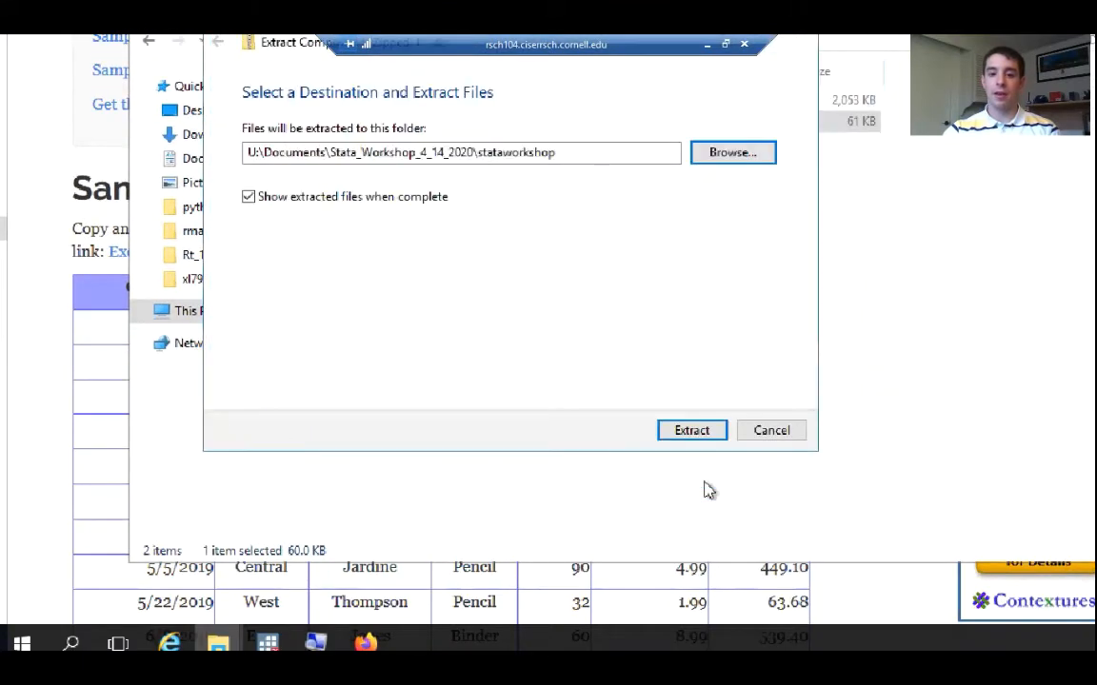
click(689, 432)
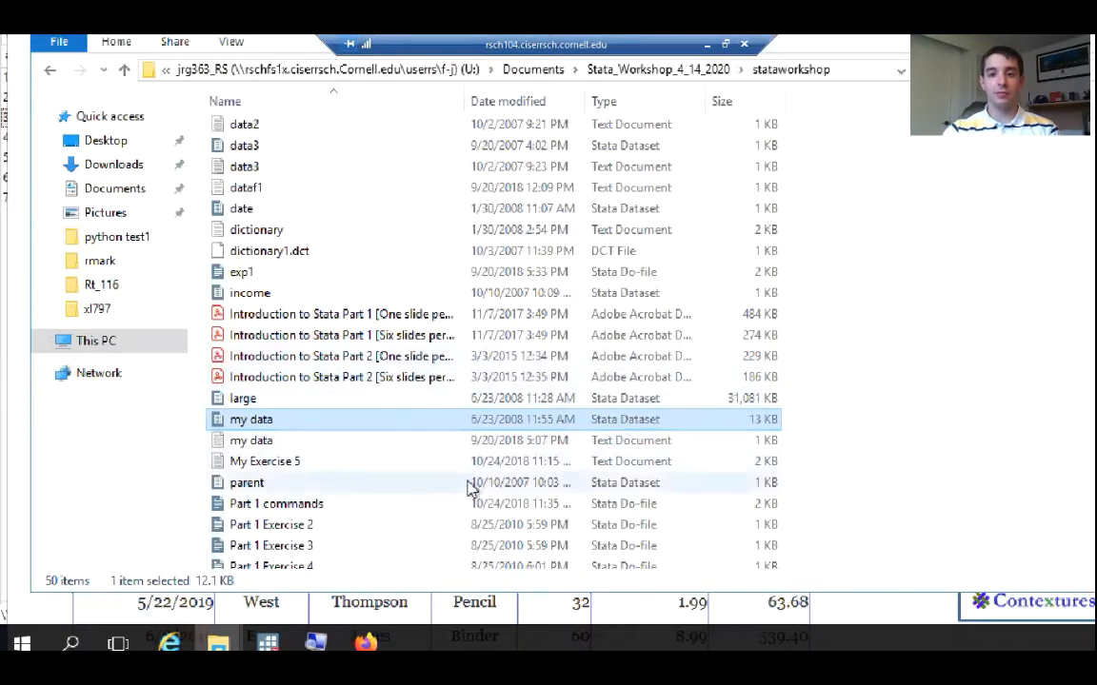
Find the extracted SampleData workbook in the stataworkshop folder, open it in Excel and show the SalesOrders sheet
scroll(465, 491, down, 4)
scroll(466, 485, up, 7)
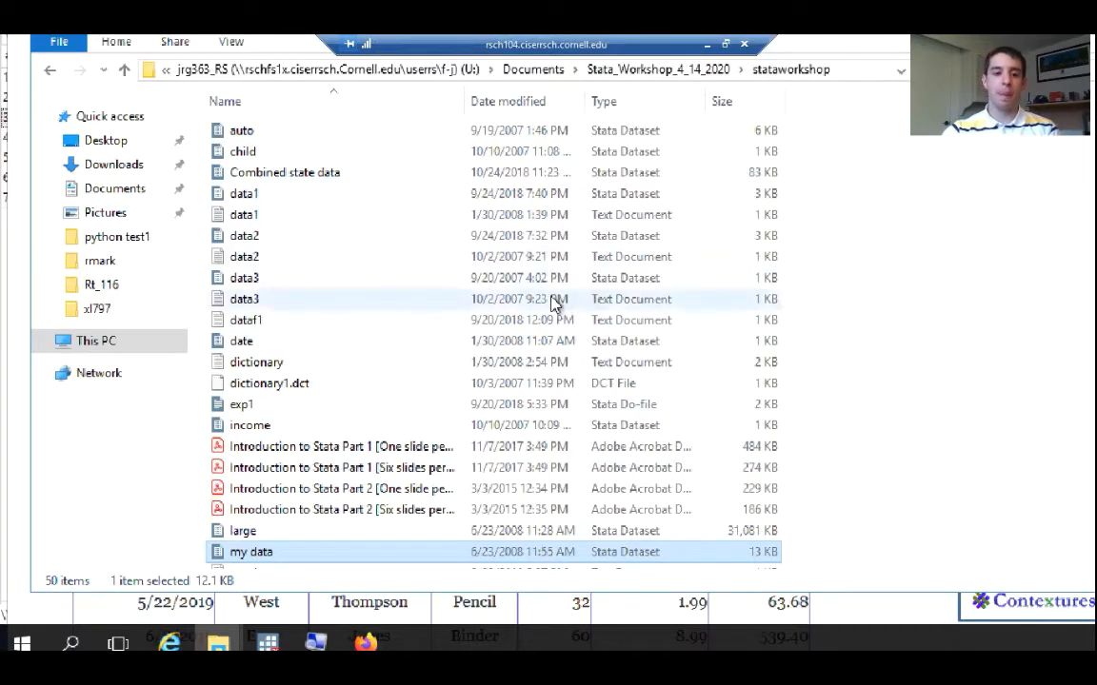
scroll(555, 302, down, 10)
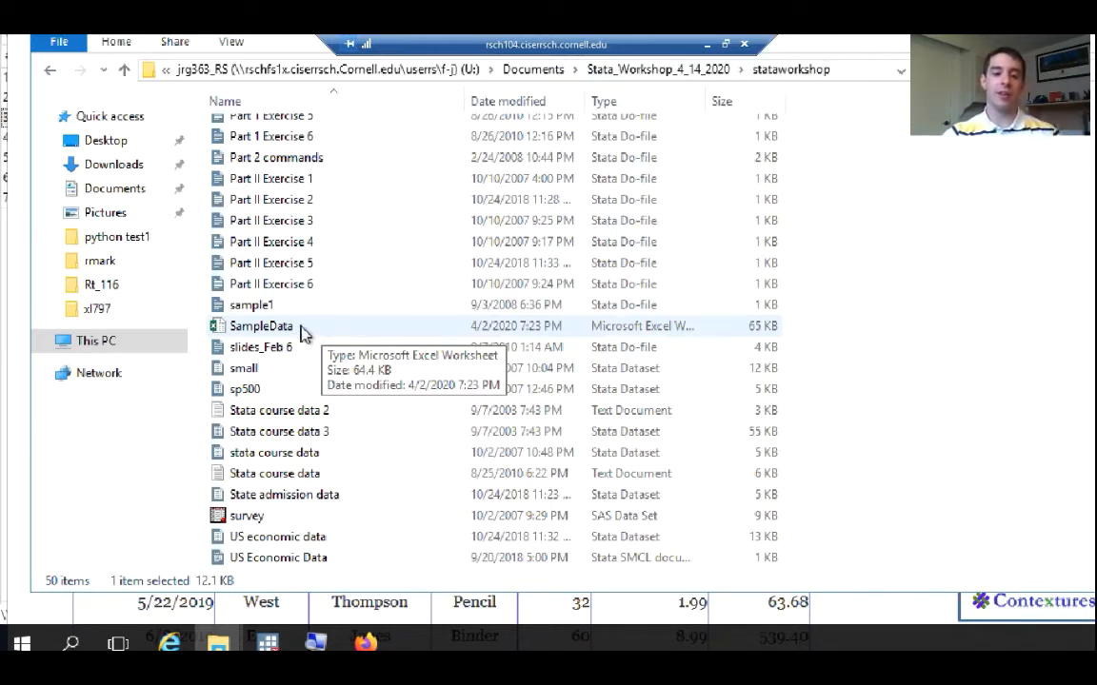
click(302, 334)
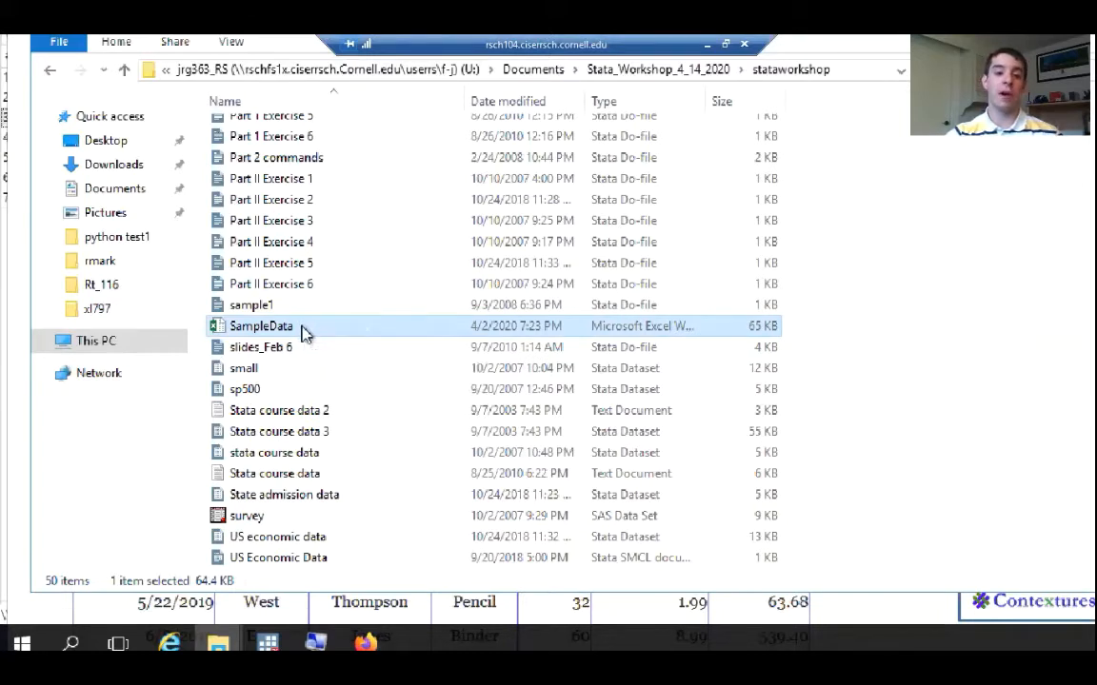
double_click(303, 333)
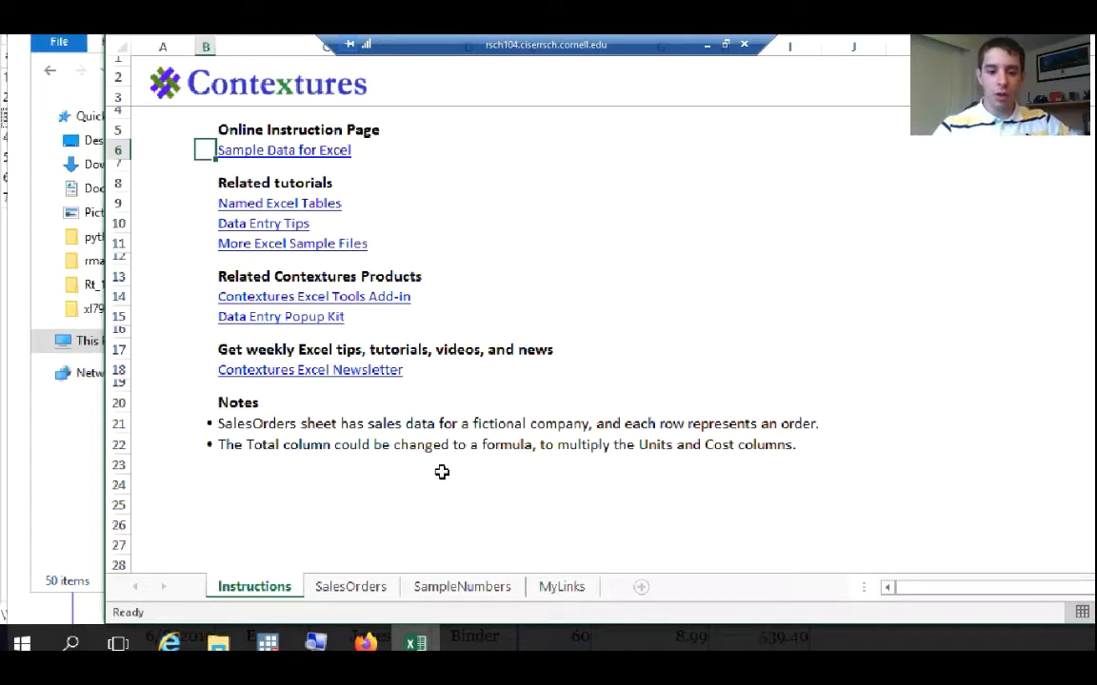
click(379, 590)
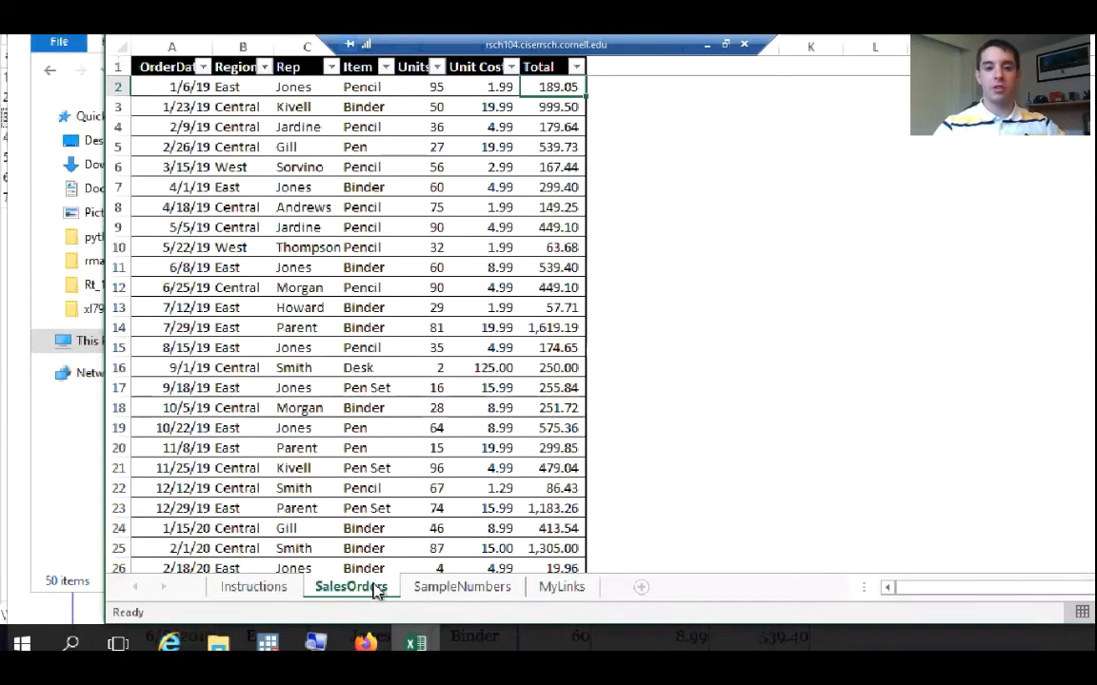
Check the workbook's SampleNumbers and MyLinks sheets, return to SalesOrders, enable editing and put the Excel window away
click(464, 590)
click(553, 590)
click(358, 589)
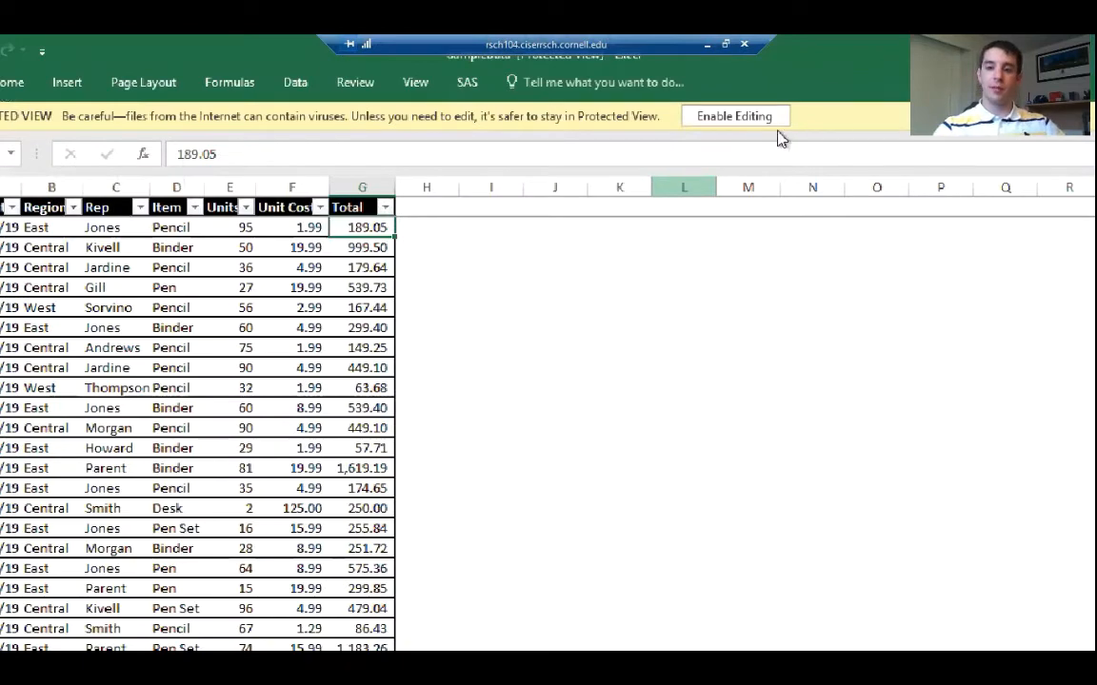
click(748, 115)
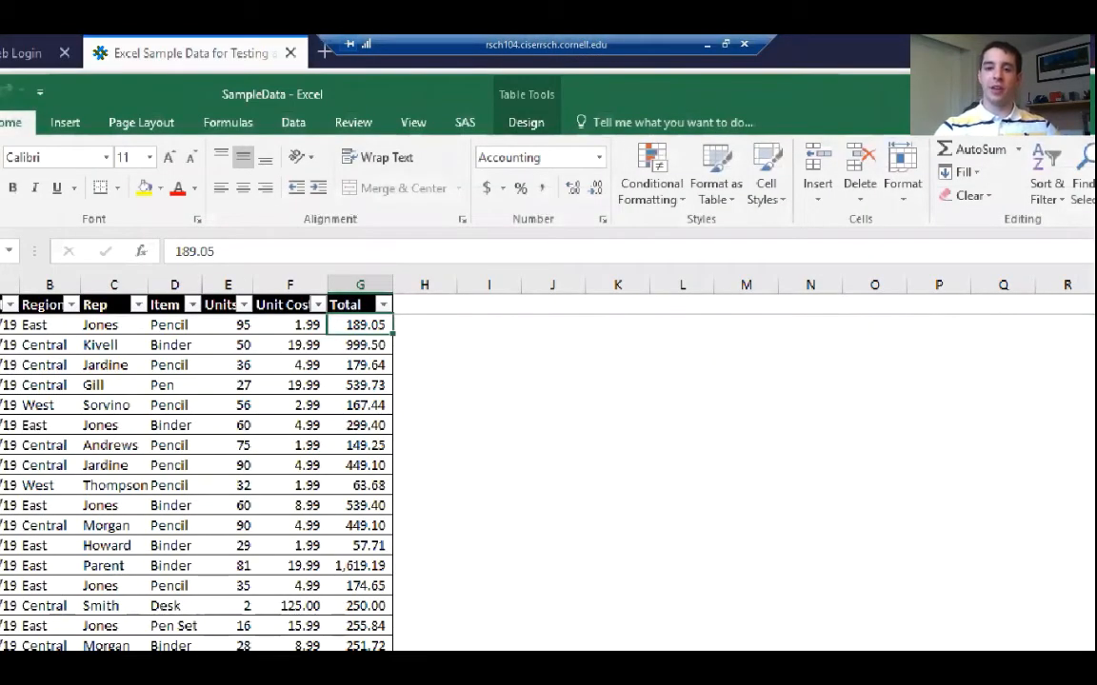
click(1072, 94)
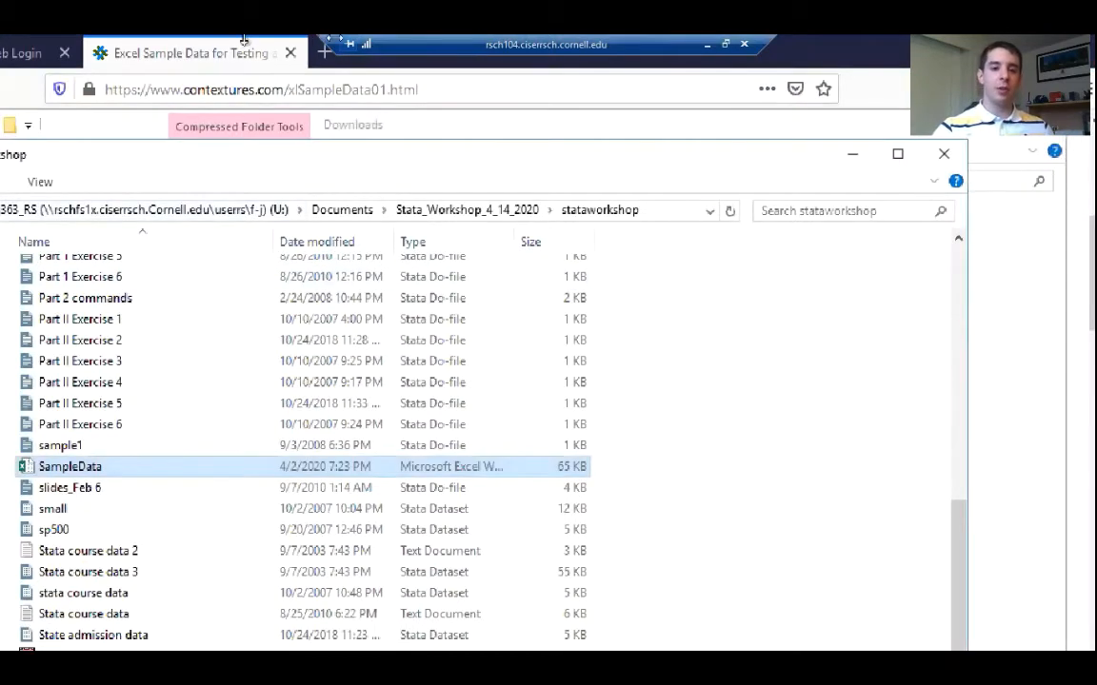
Move the remote connection bar clear of the browser tabs and load google.com in a new Firefox tab
drag(484, 44, 599, 45)
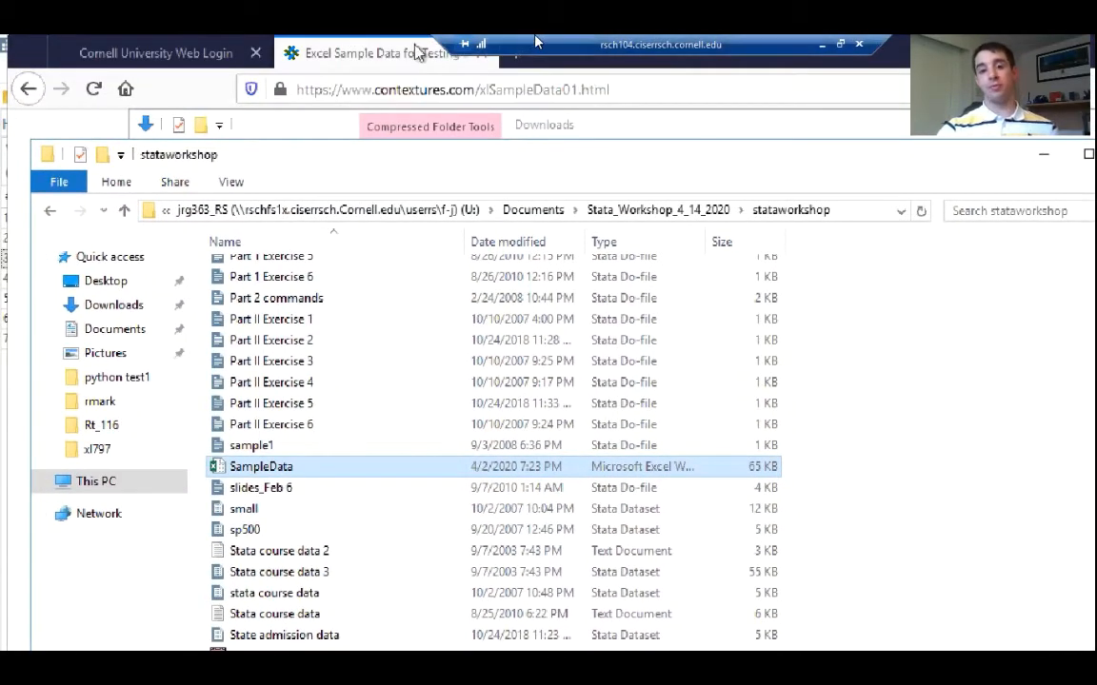
drag(612, 41, 818, 38)
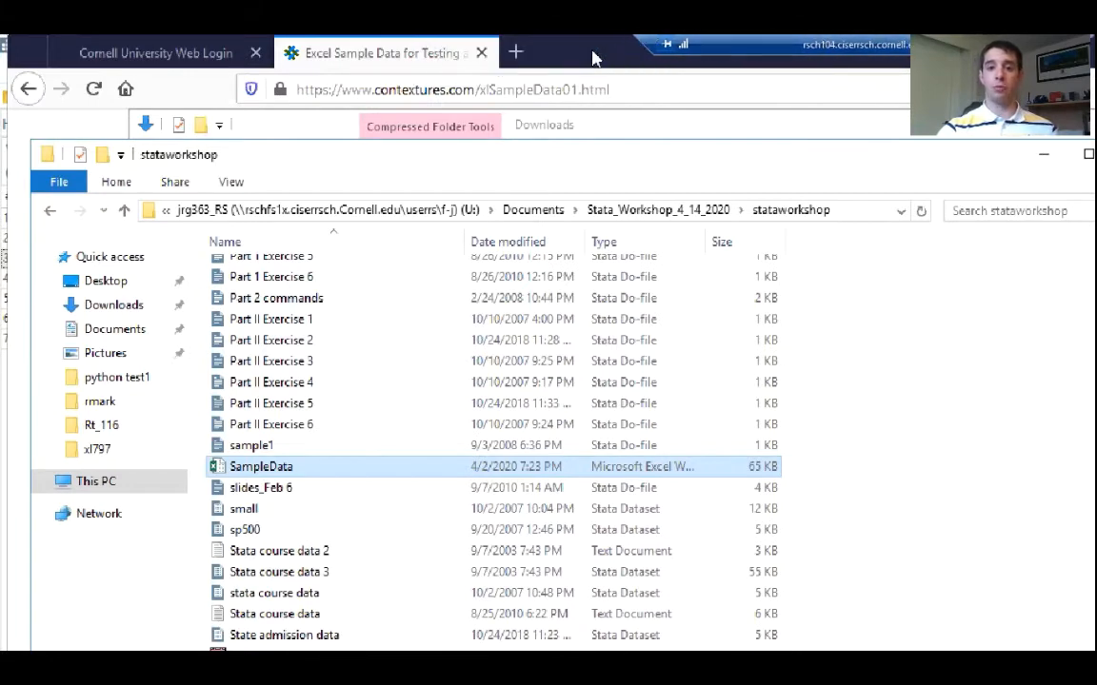
click(515, 54)
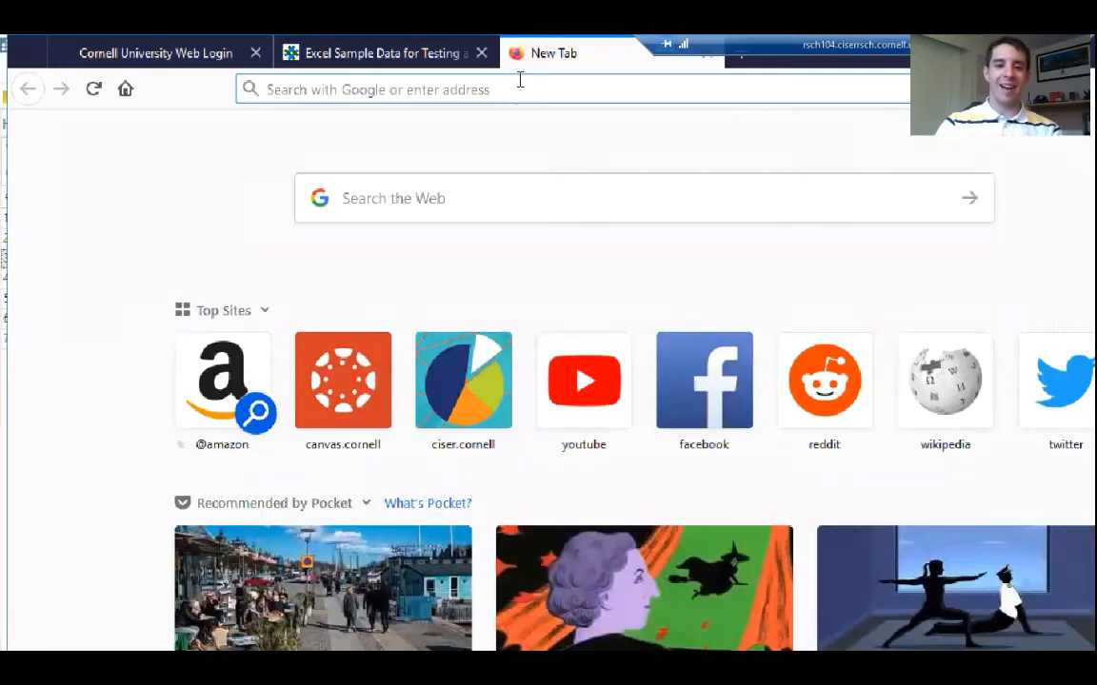
text(gogole)
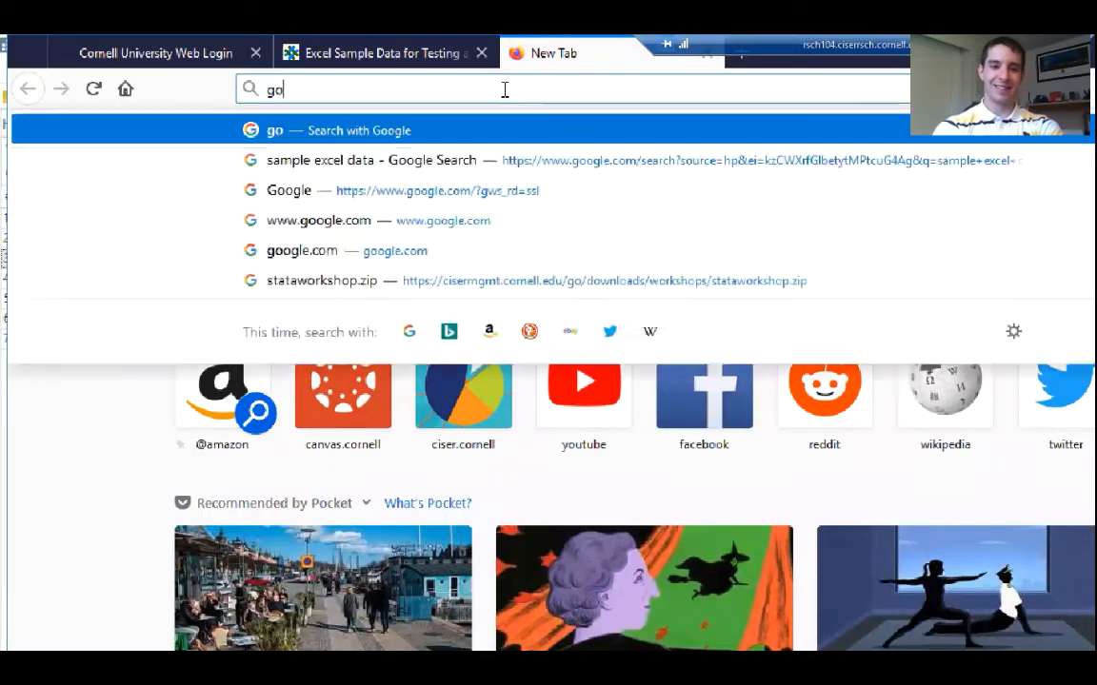
key(BackSpace)
key(BackSpace)
key(BackSpace)
key(BackSpace)
text(ogle.com)
key(Return)
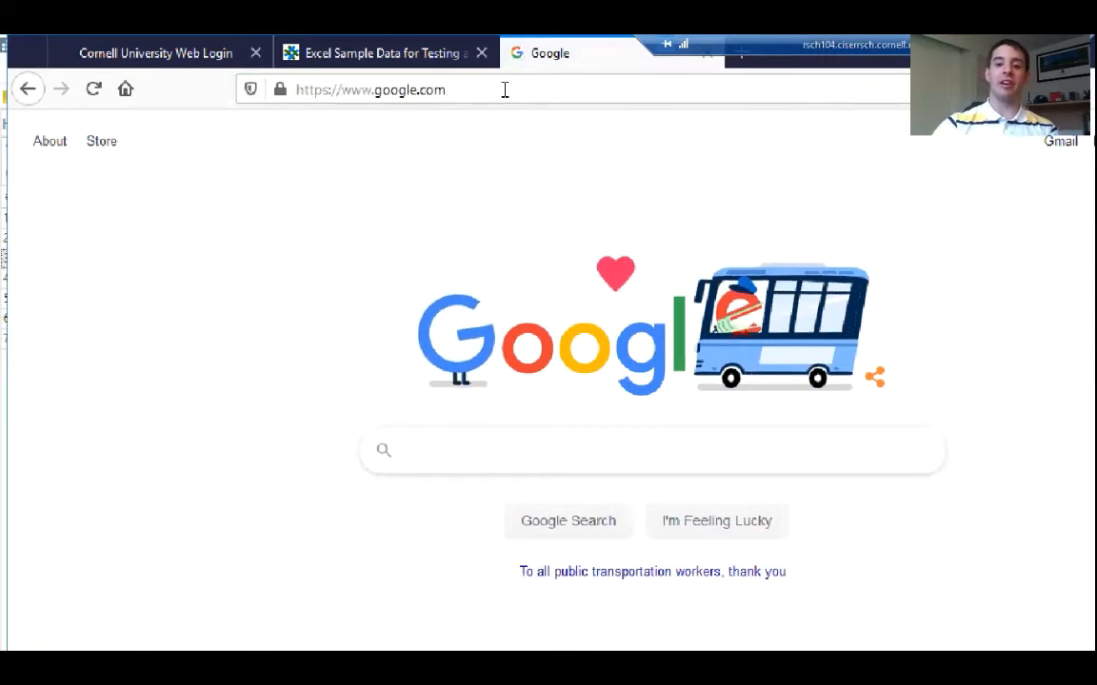
Search Google for "stata import excel" and open the Import Excel manual PDF on stata.com
click(456, 459)
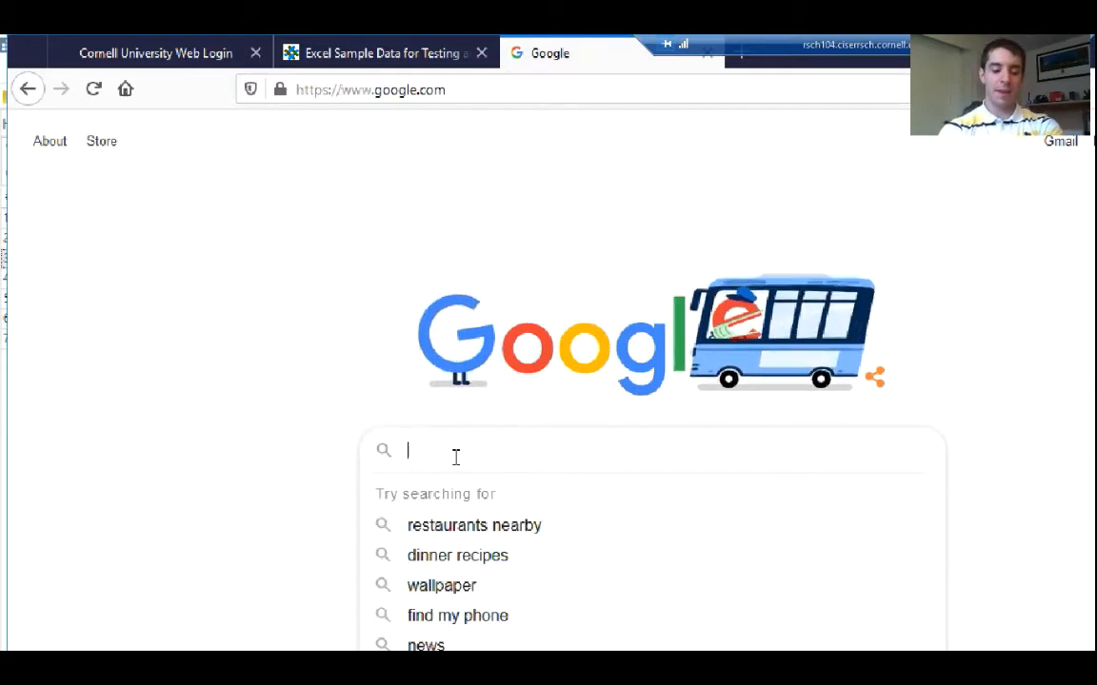
text(stata)
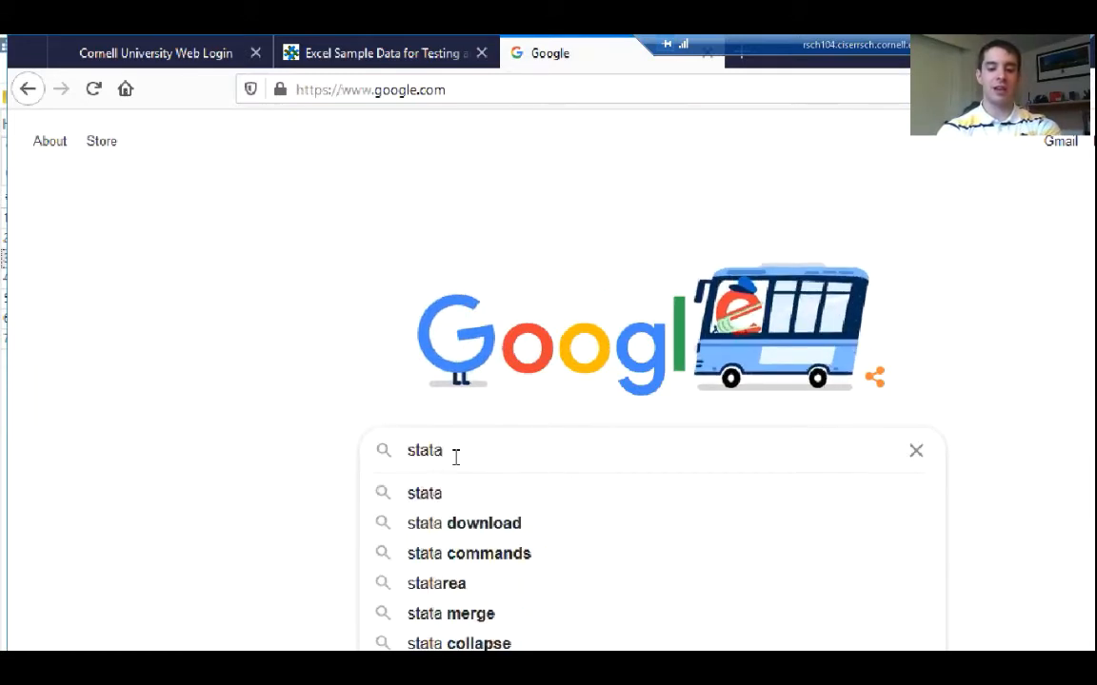
text( import e)
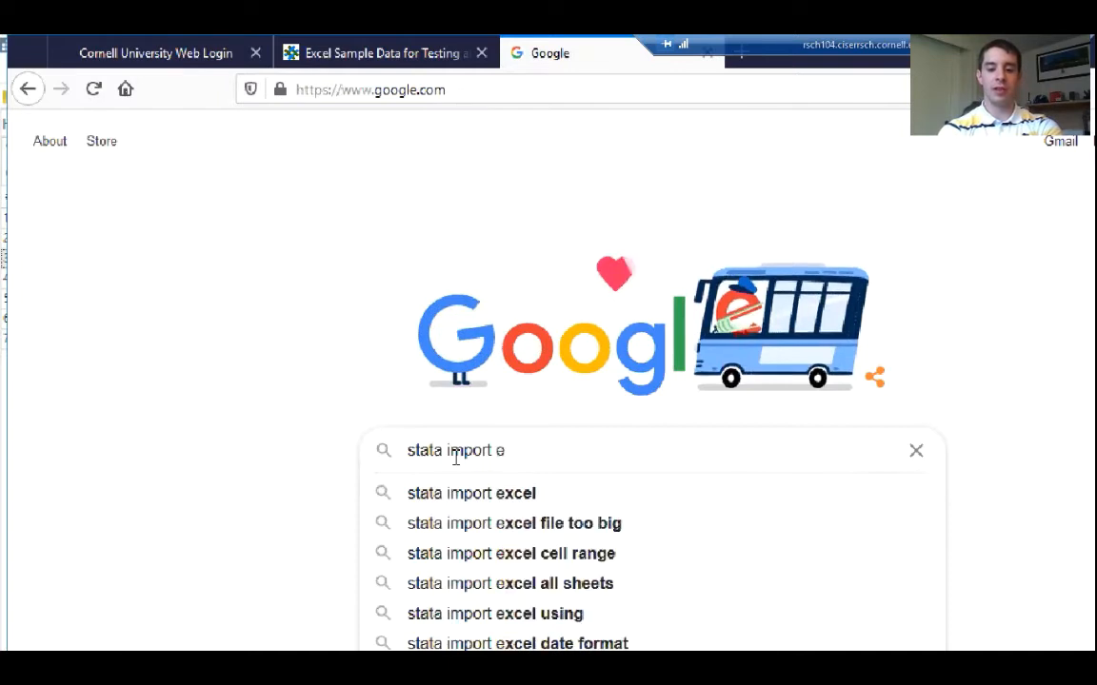
click(495, 511)
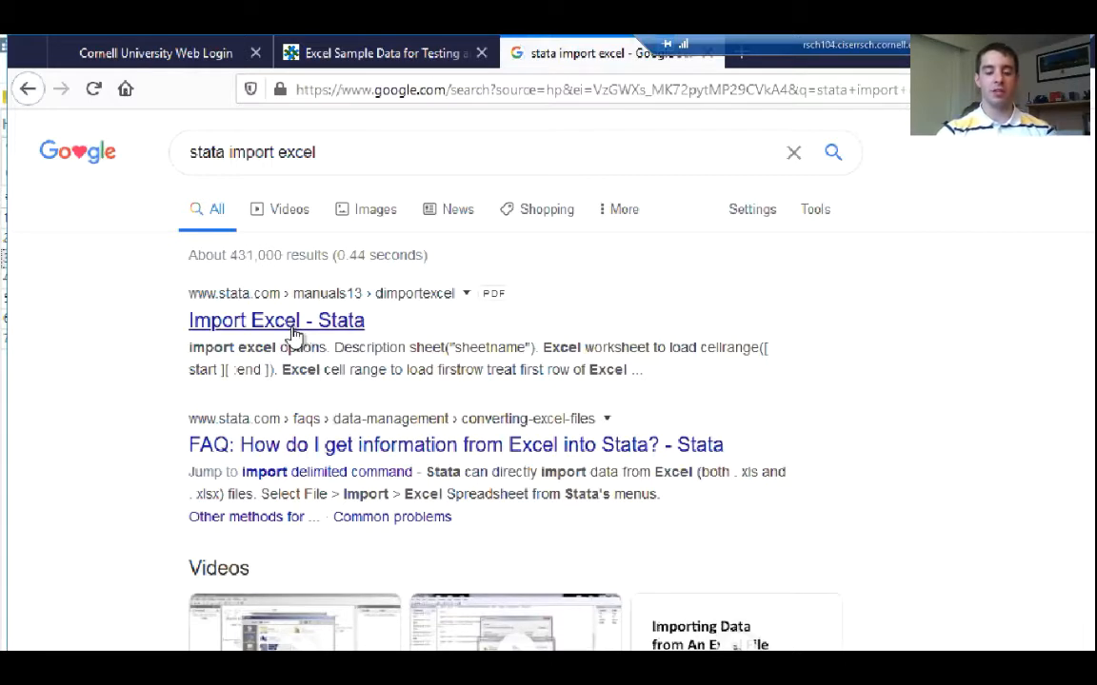
click(290, 325)
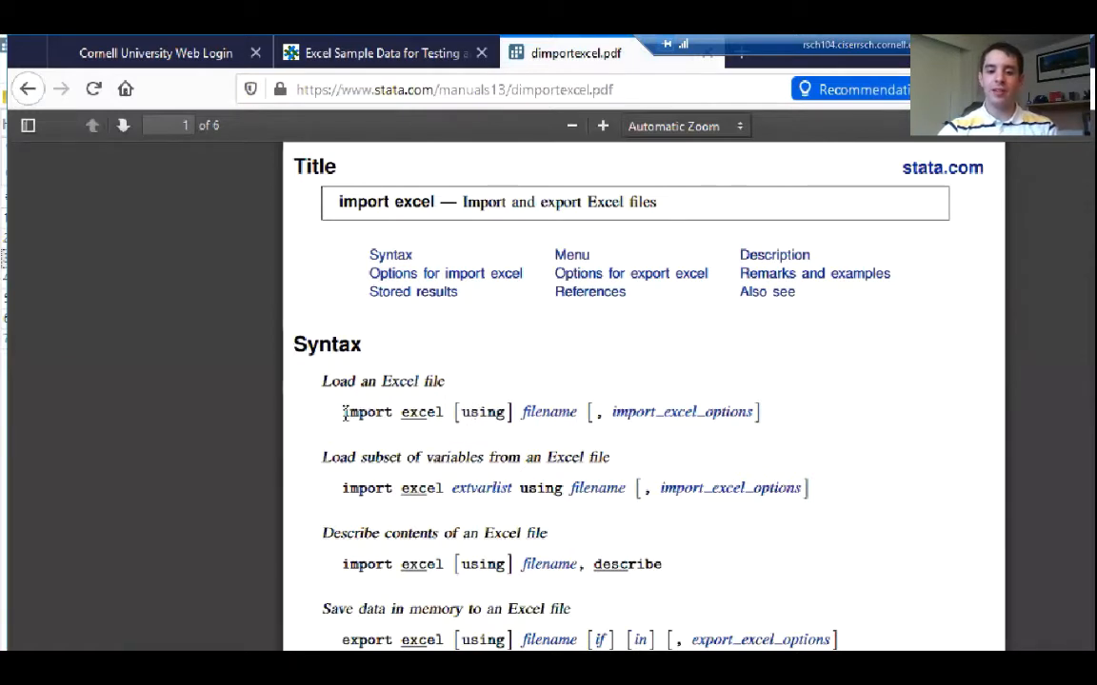
Examine the "Load an Excel file" syntax, highlighting the import excel command, its underlined abbreviation and the optional [using] part
scroll(348, 416, down, 2)
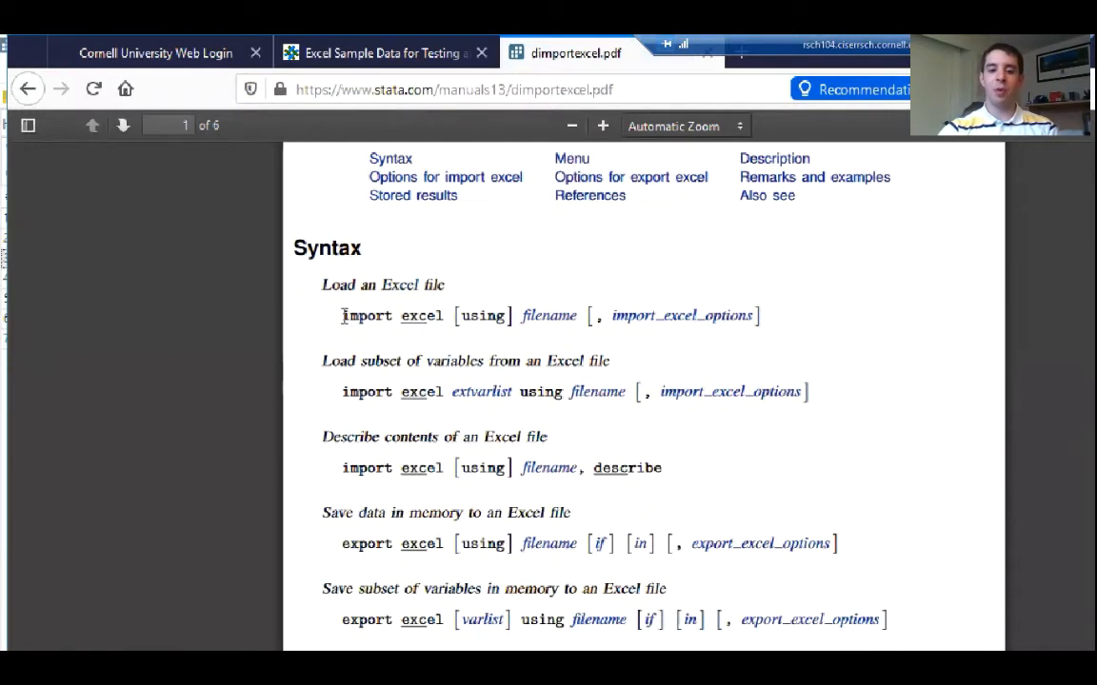
drag(342, 315, 439, 317)
click(402, 320)
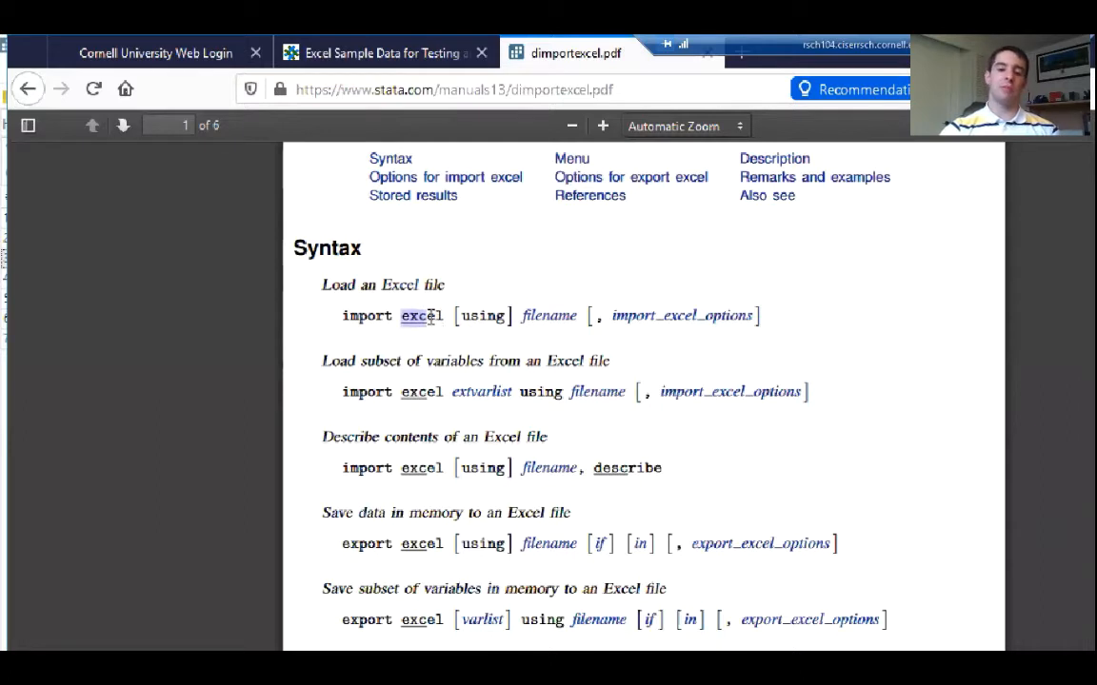
click(430, 322)
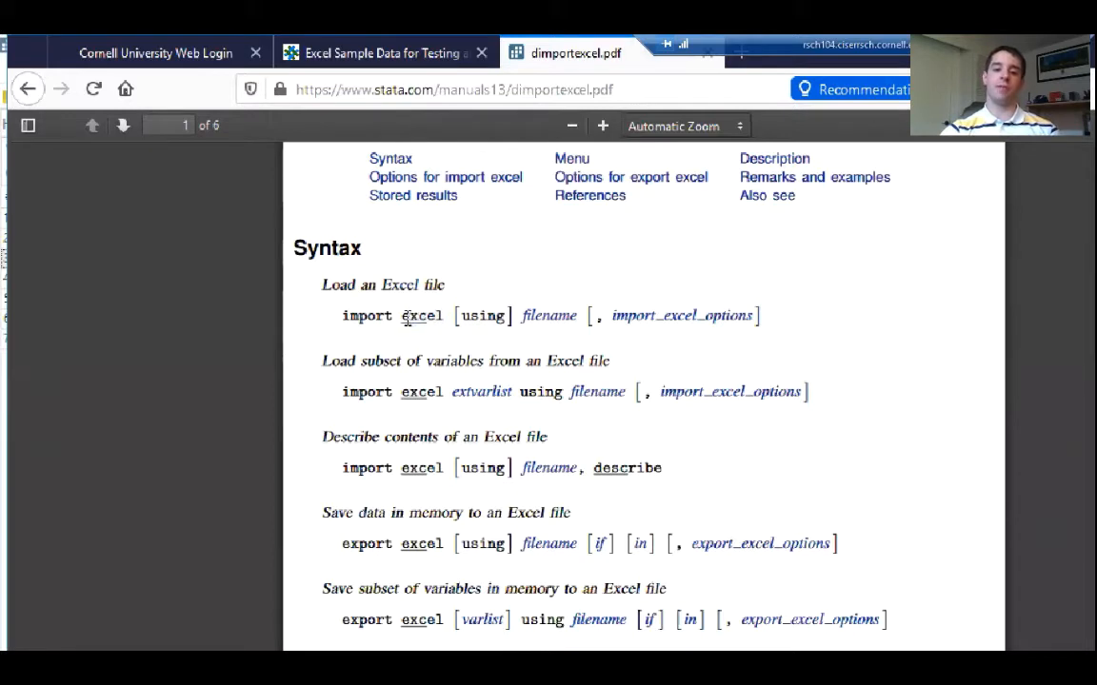
drag(402, 319, 451, 326)
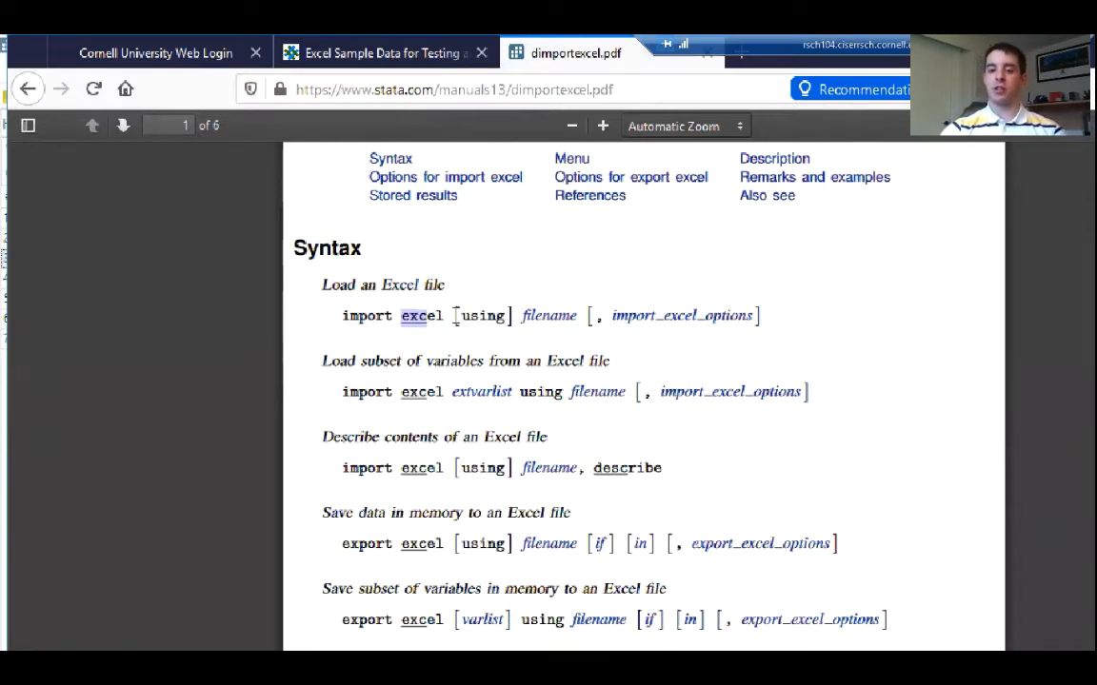
click(455, 319)
drag(455, 319, 514, 318)
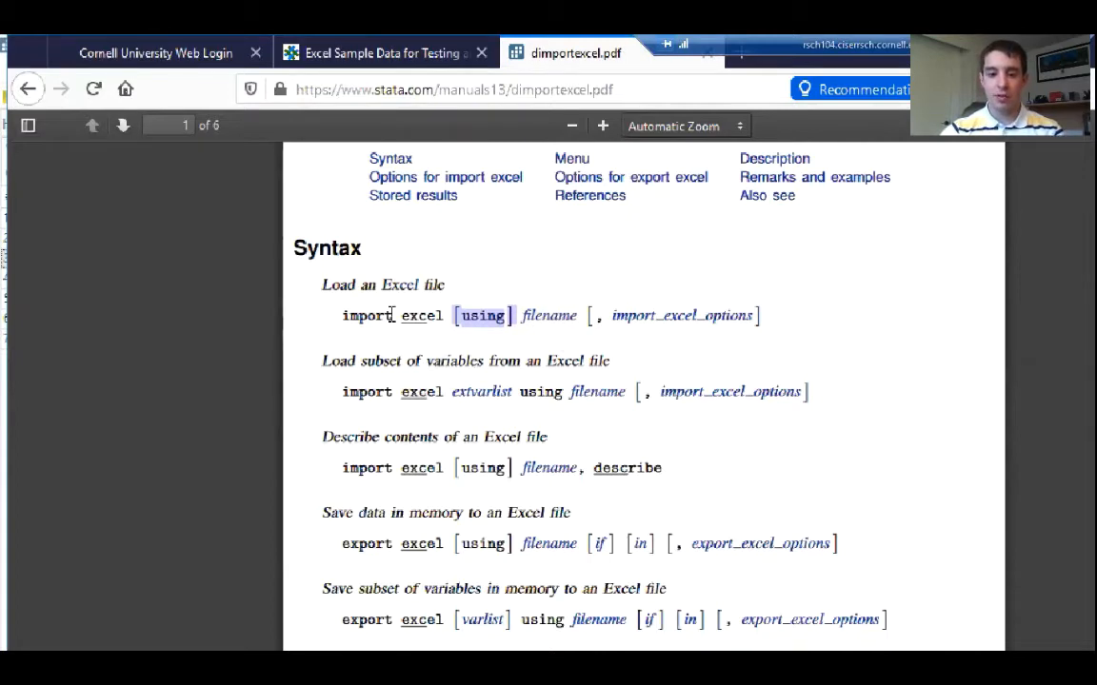
click(320, 336)
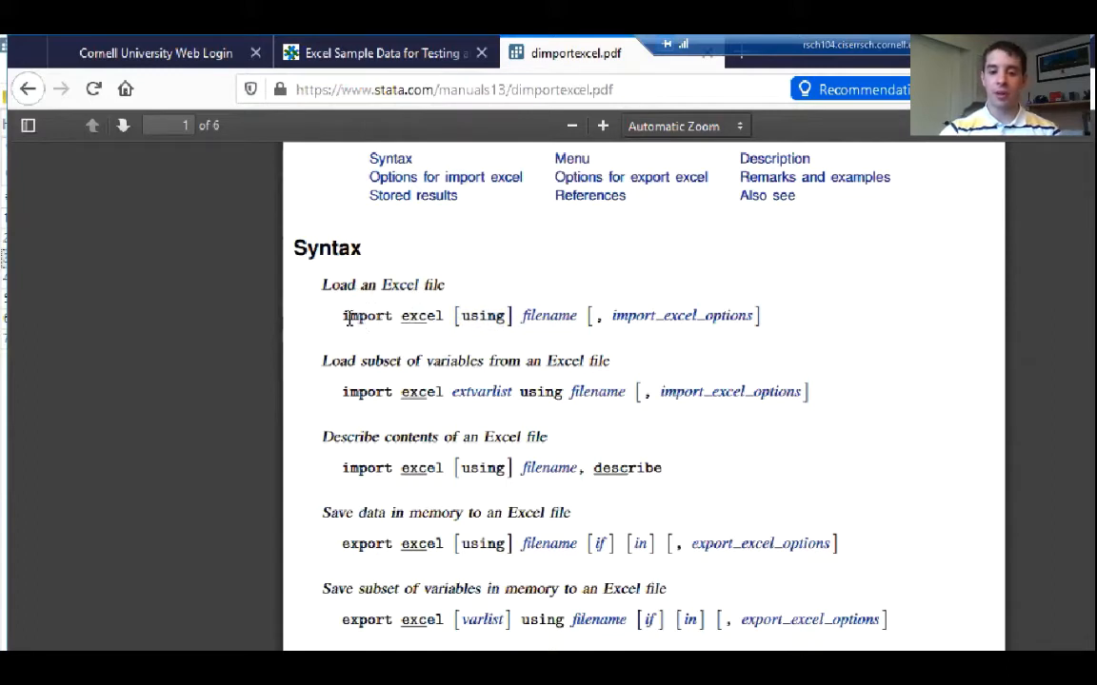
Copy "import excel" from the manual's "Load an Excel file" syntax and paste it into Stata's Command window
drag(344, 318, 446, 317)
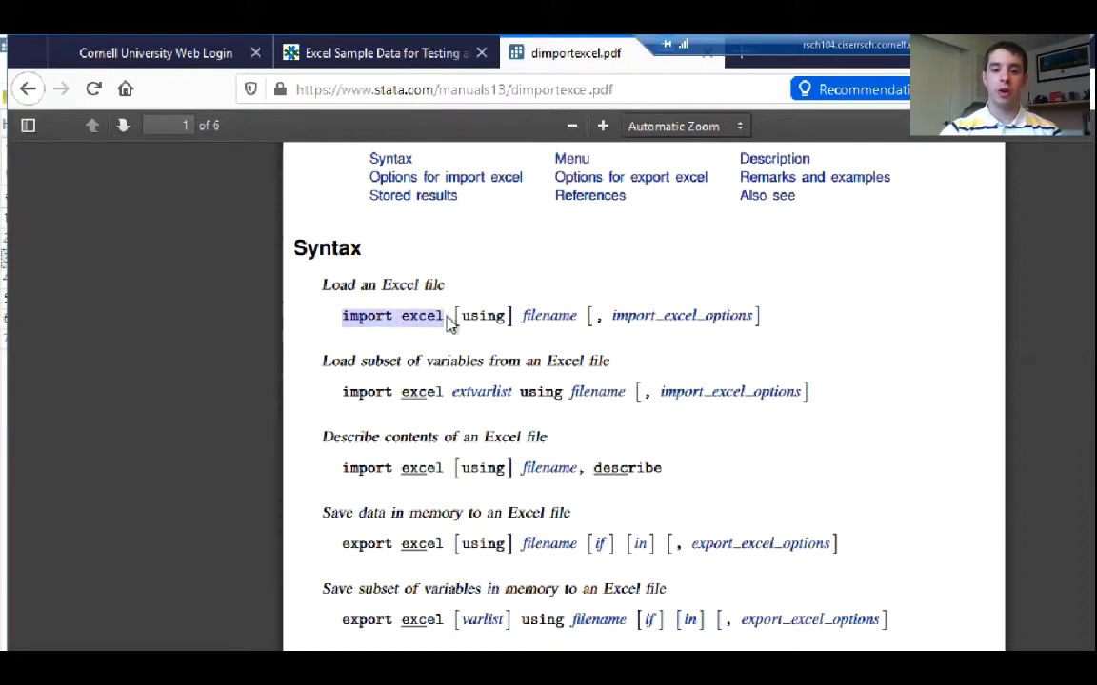
right_click(412, 320)
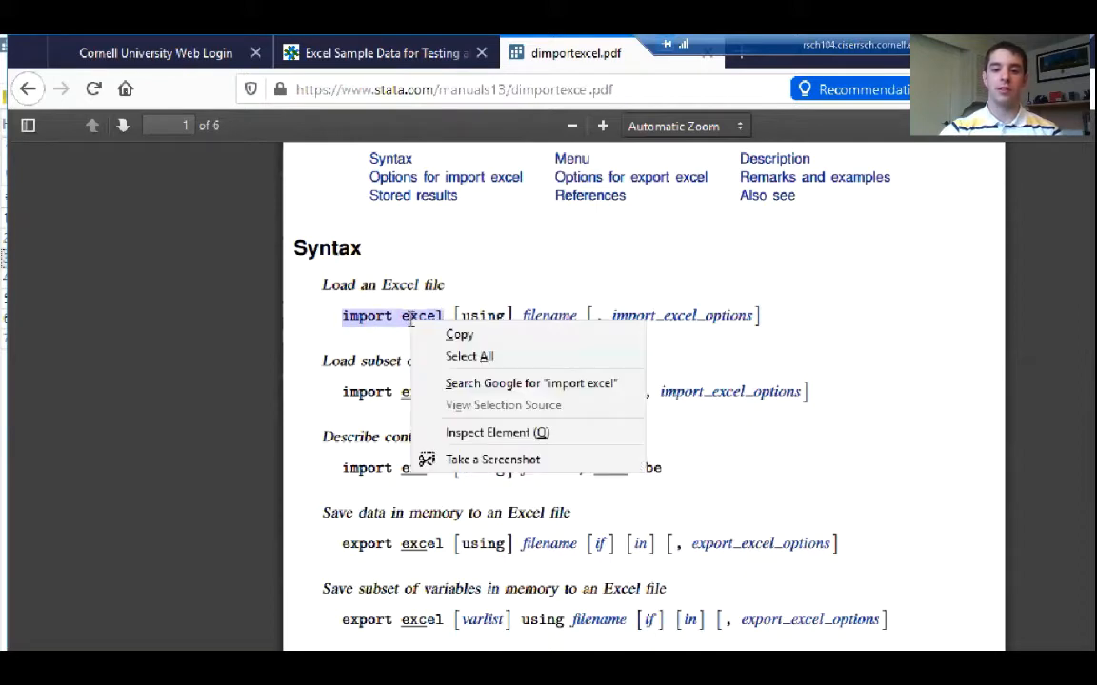
click(460, 337)
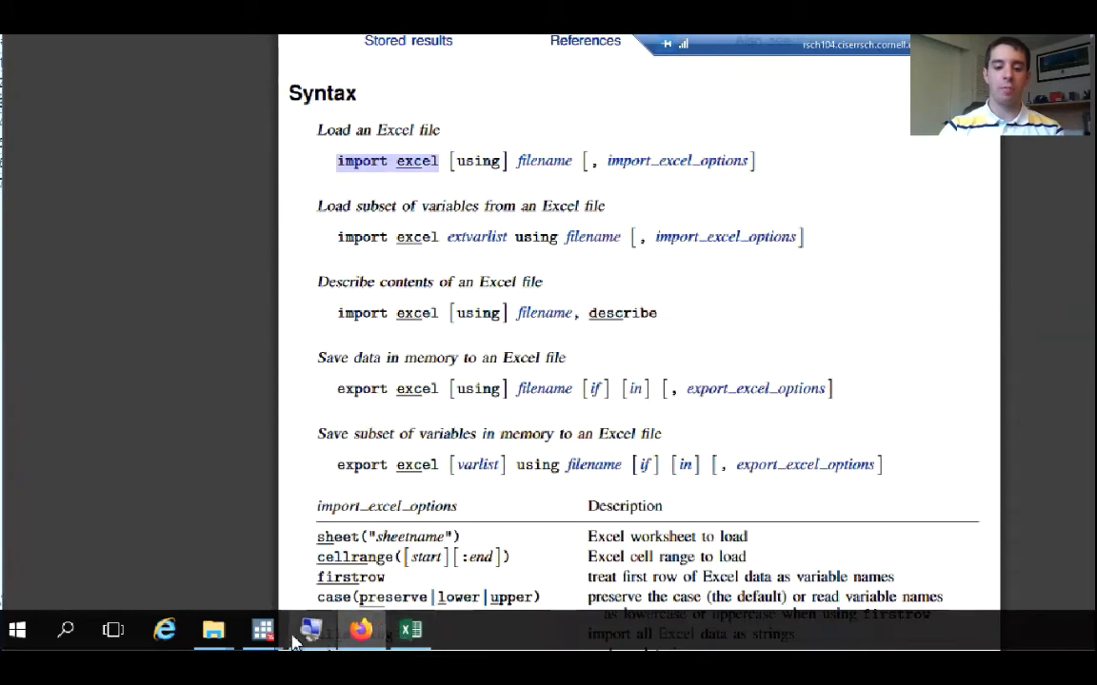
mouse_move(261, 662)
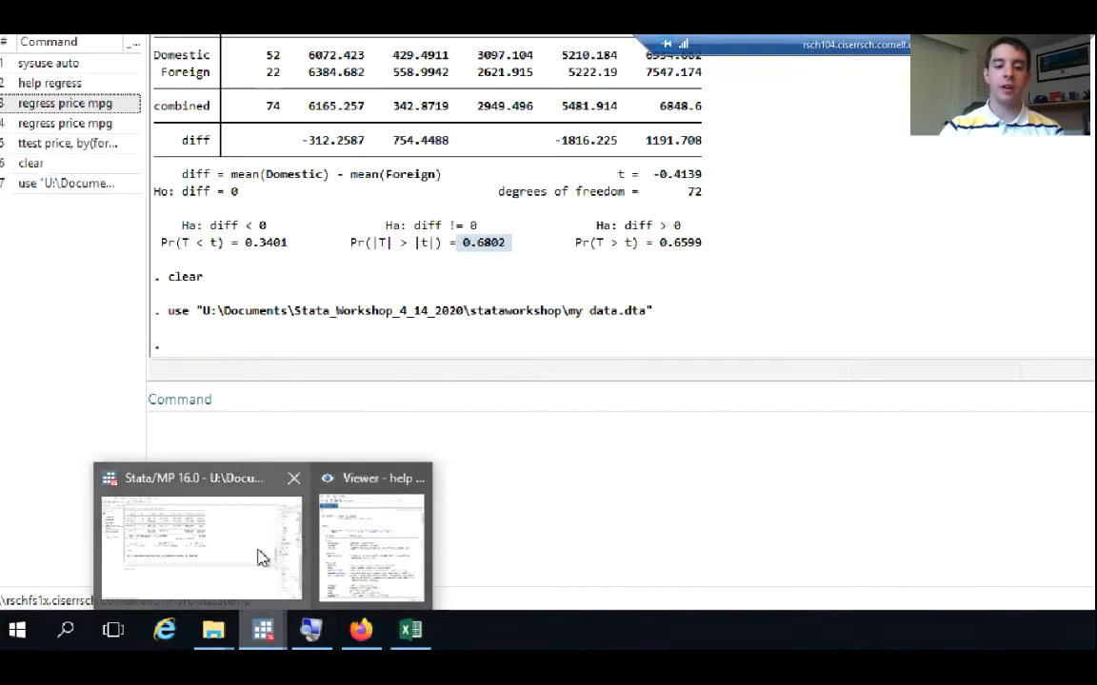
click(261, 556)
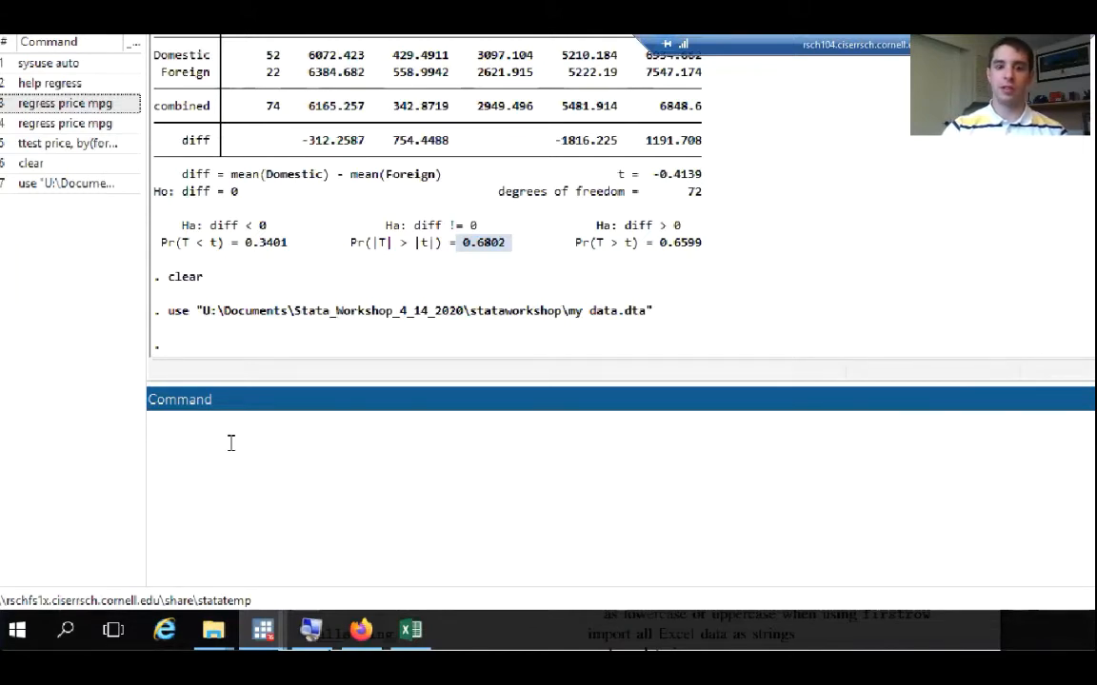
right_click(230, 443)
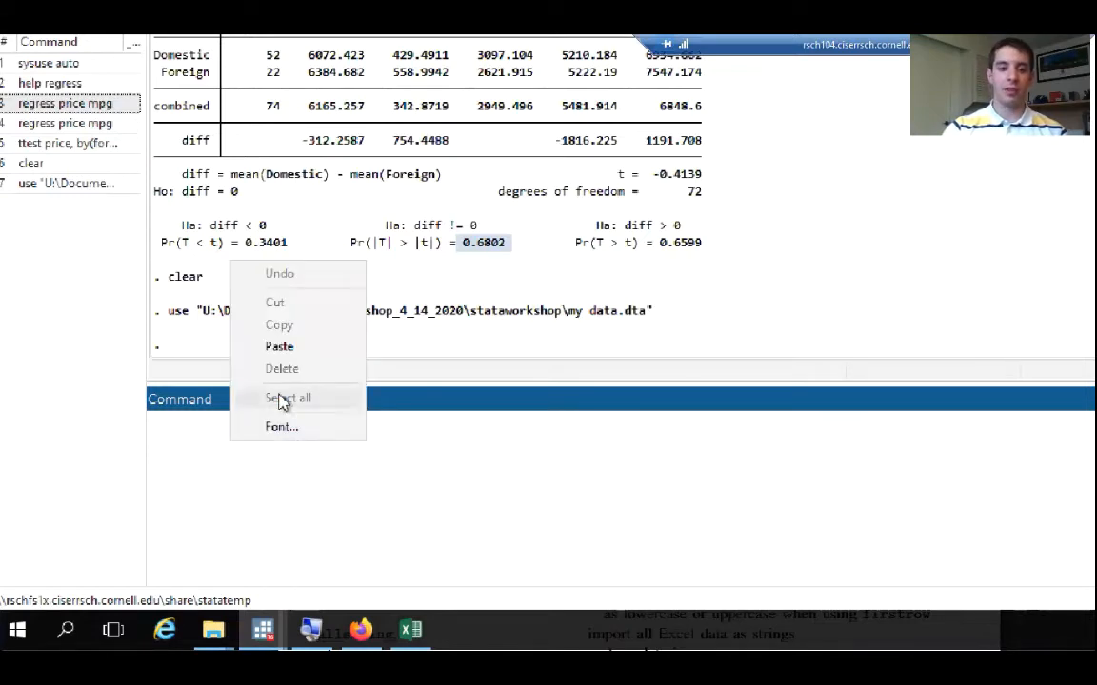
click(285, 348)
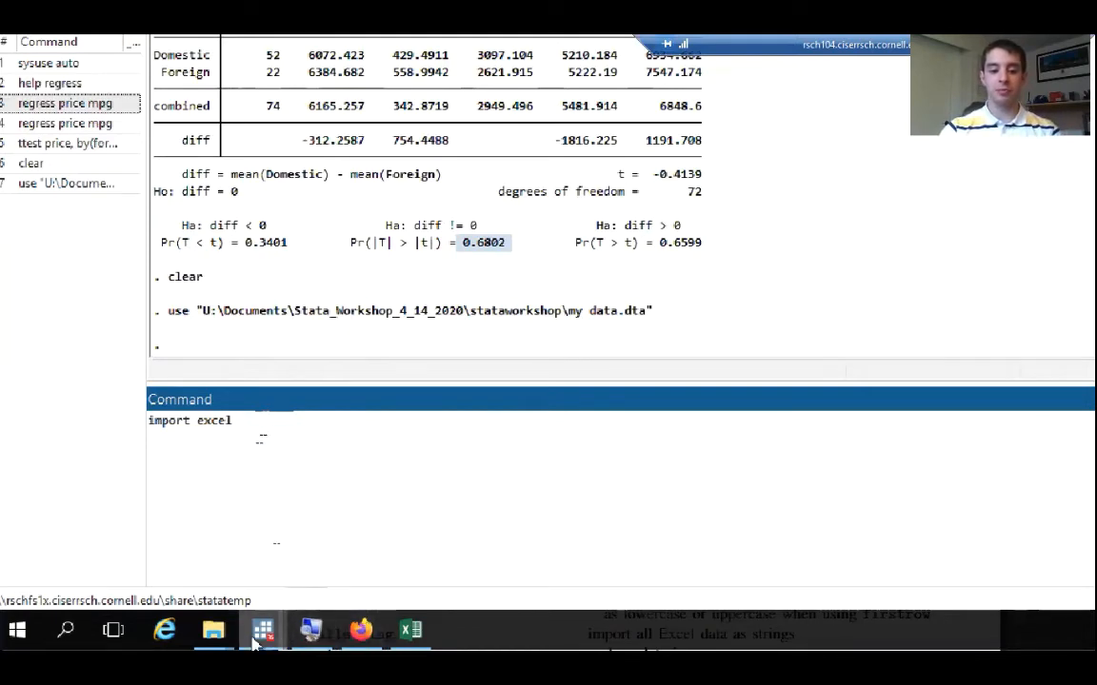
Bring up Stata's help regress Viewer and close it
mouse_move(257, 642)
click(353, 545)
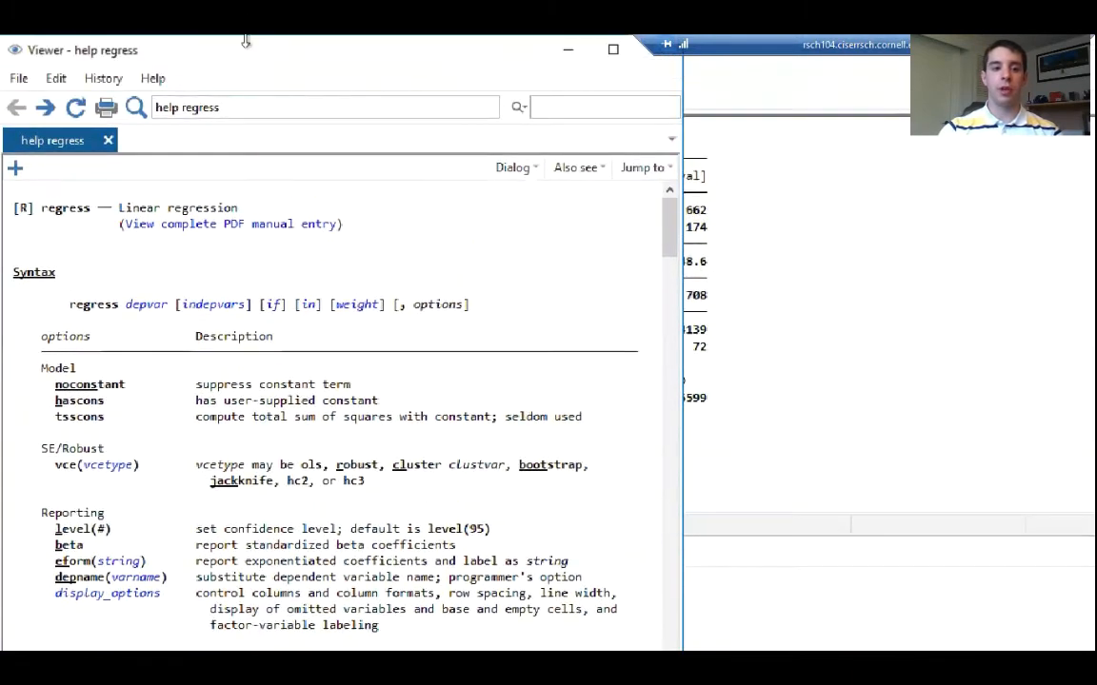
click(108, 140)
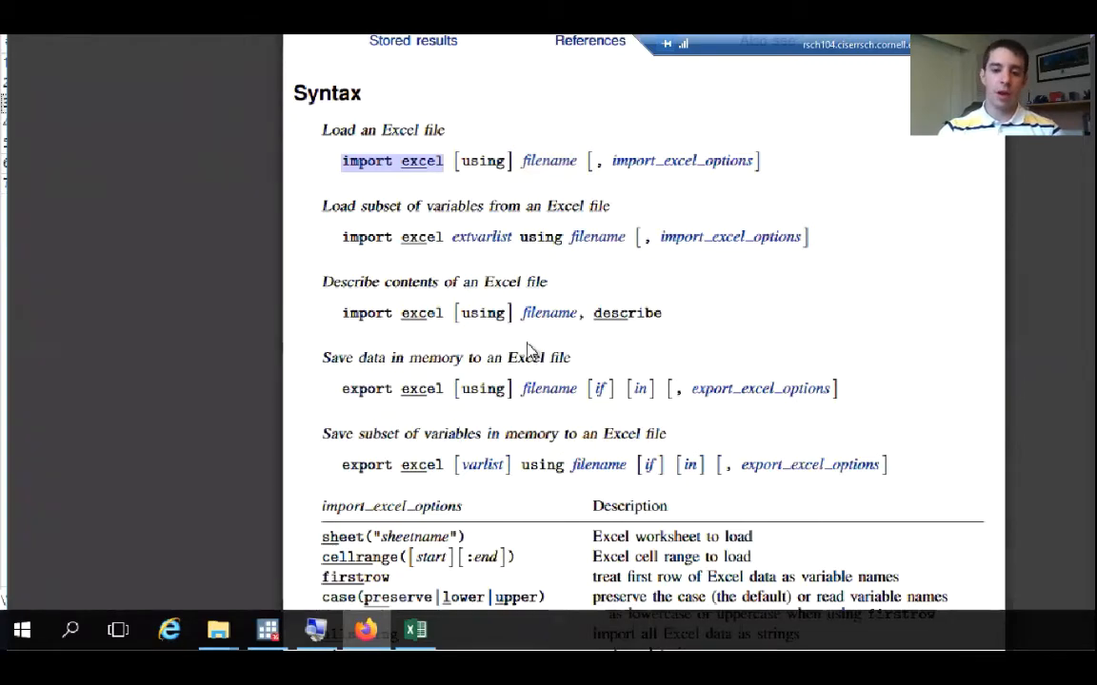
Review the import excel syntax and options in the PDF manual, then return to Stata's Command window
scroll(529, 349, down, 10)
scroll(531, 352, down, 10)
scroll(531, 352, up, 20)
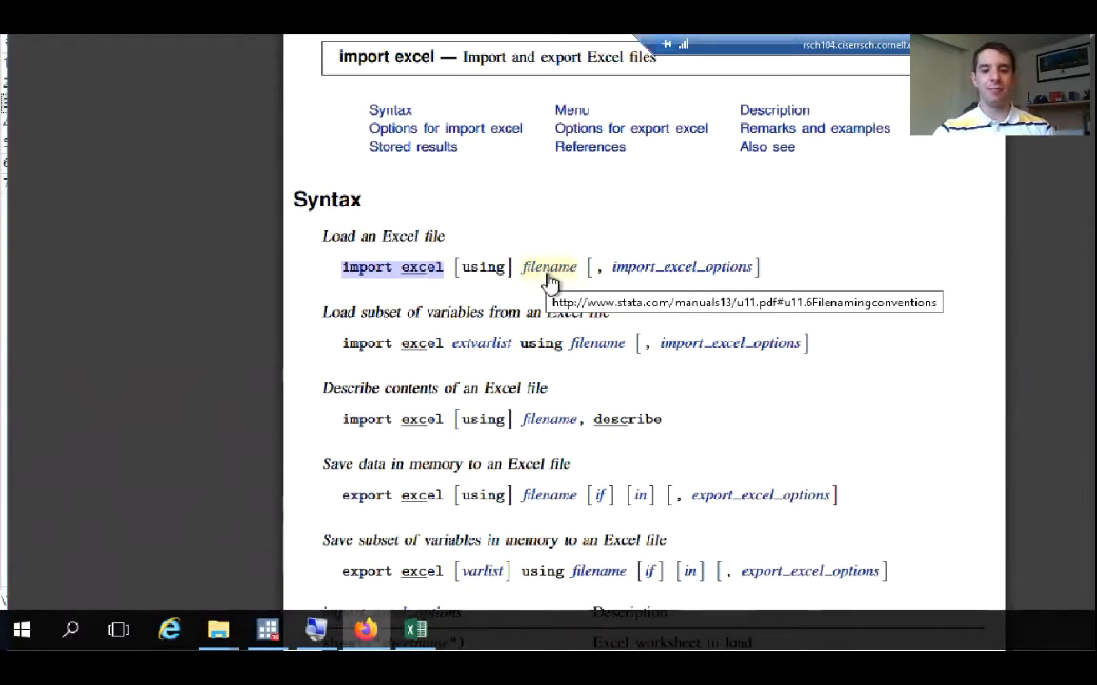
click(267, 630)
key(ctrl+v)
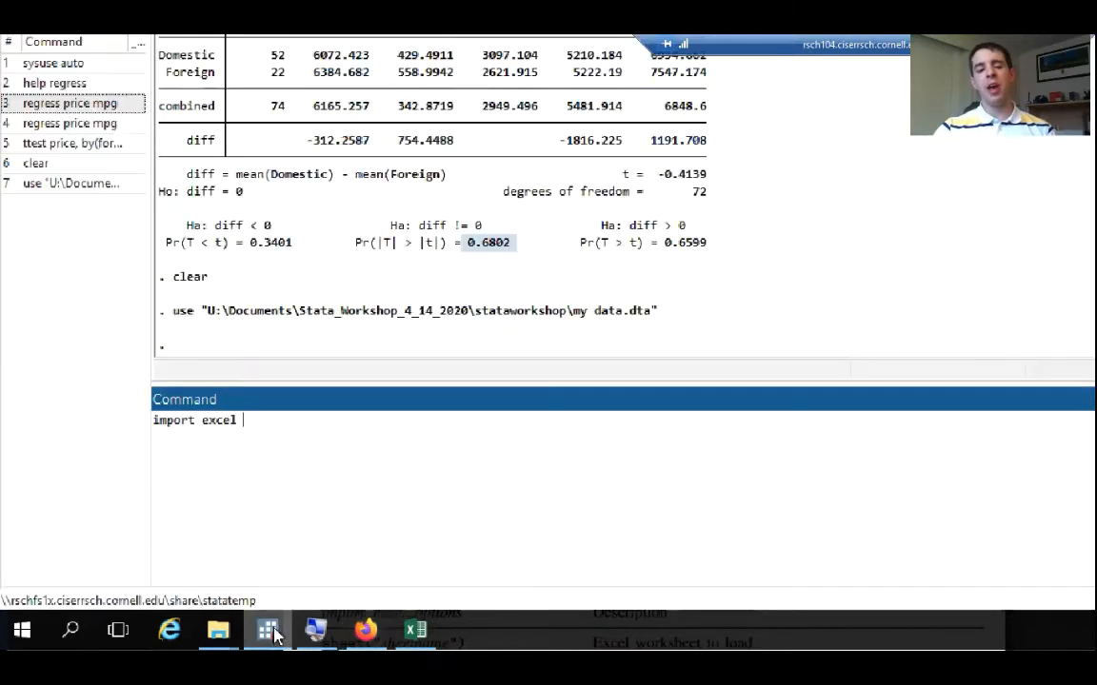
Switch to the stataworkshop folder in File Explorer and open the properties of the SampleData workbook
click(218, 630)
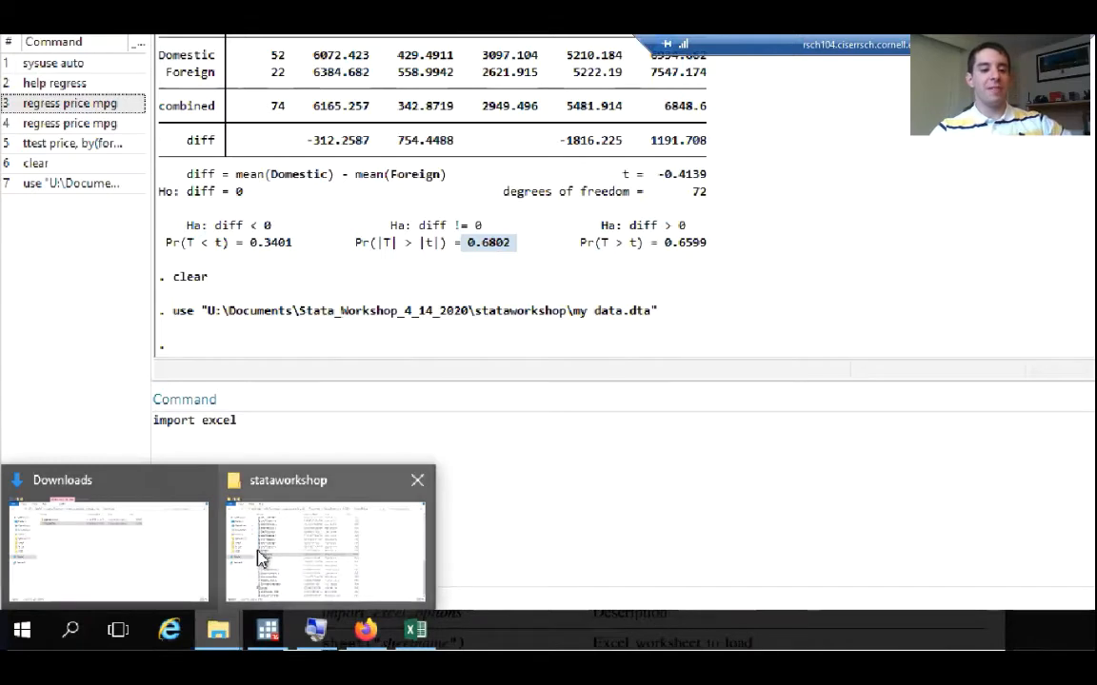
click(262, 556)
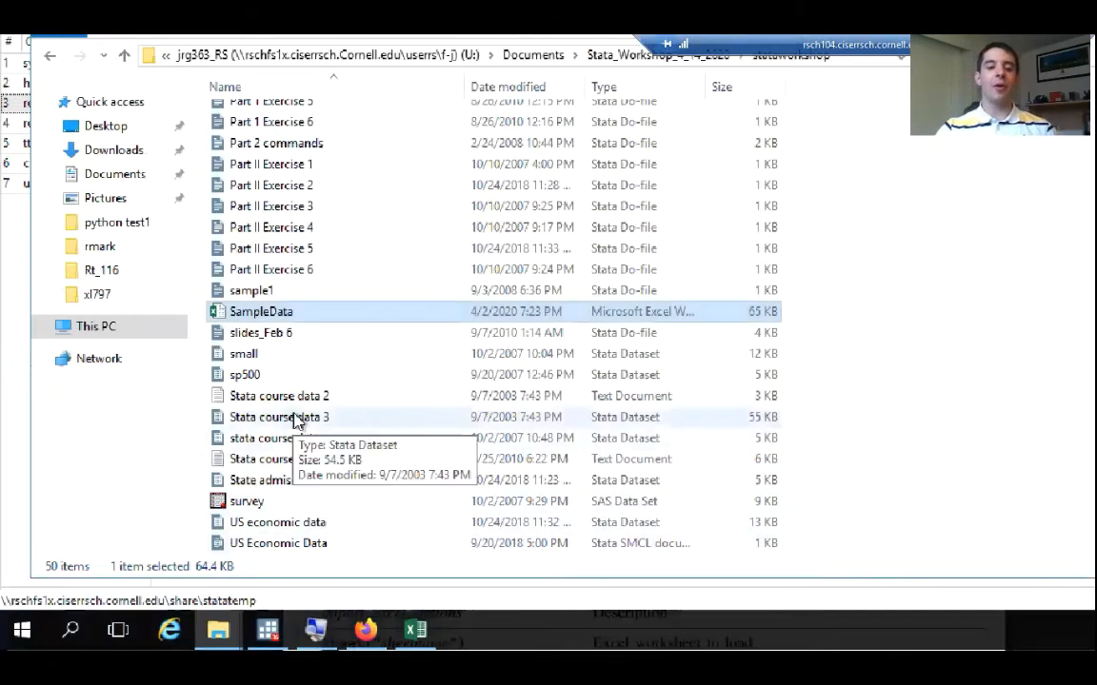
click(309, 297)
click(307, 313)
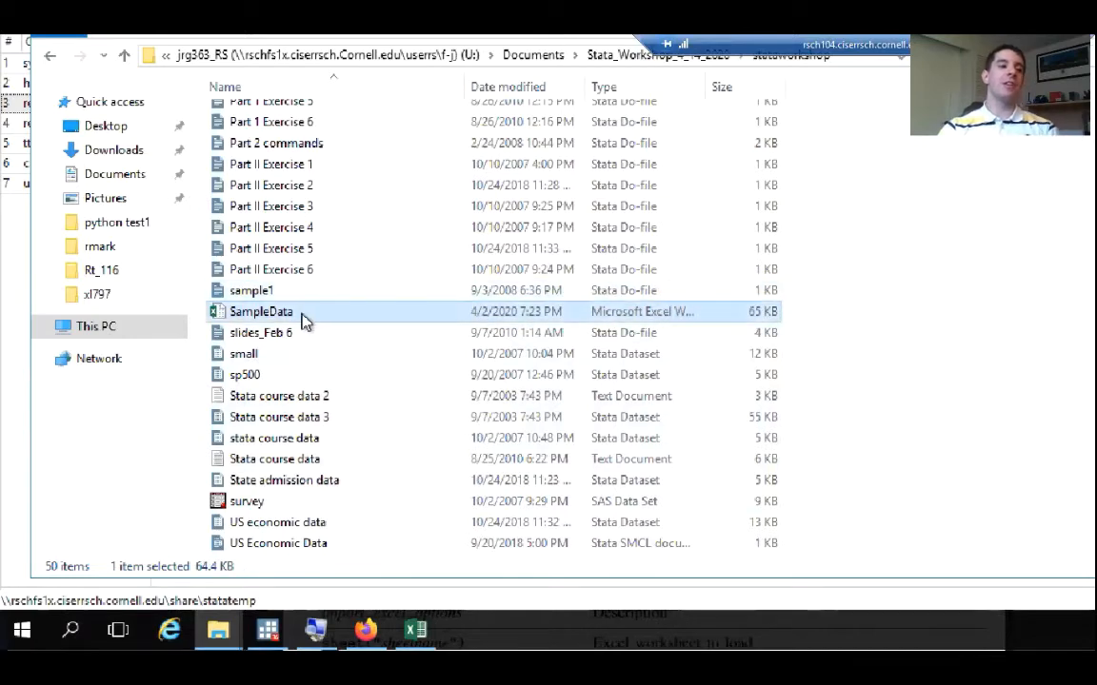
right_click(303, 321)
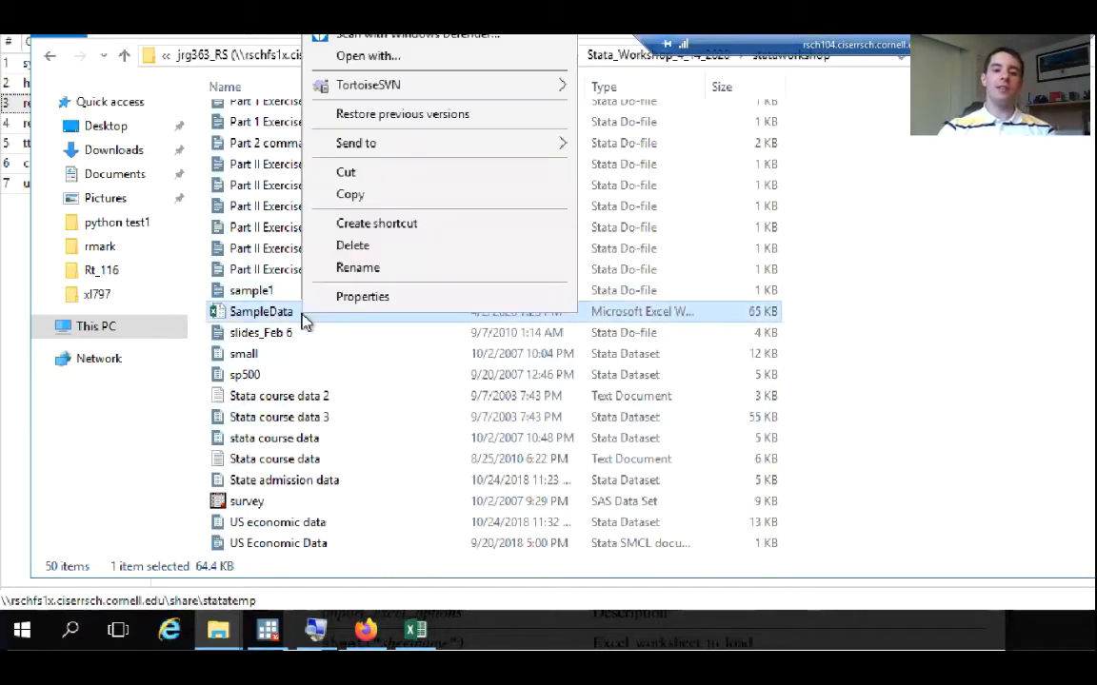
click(378, 300)
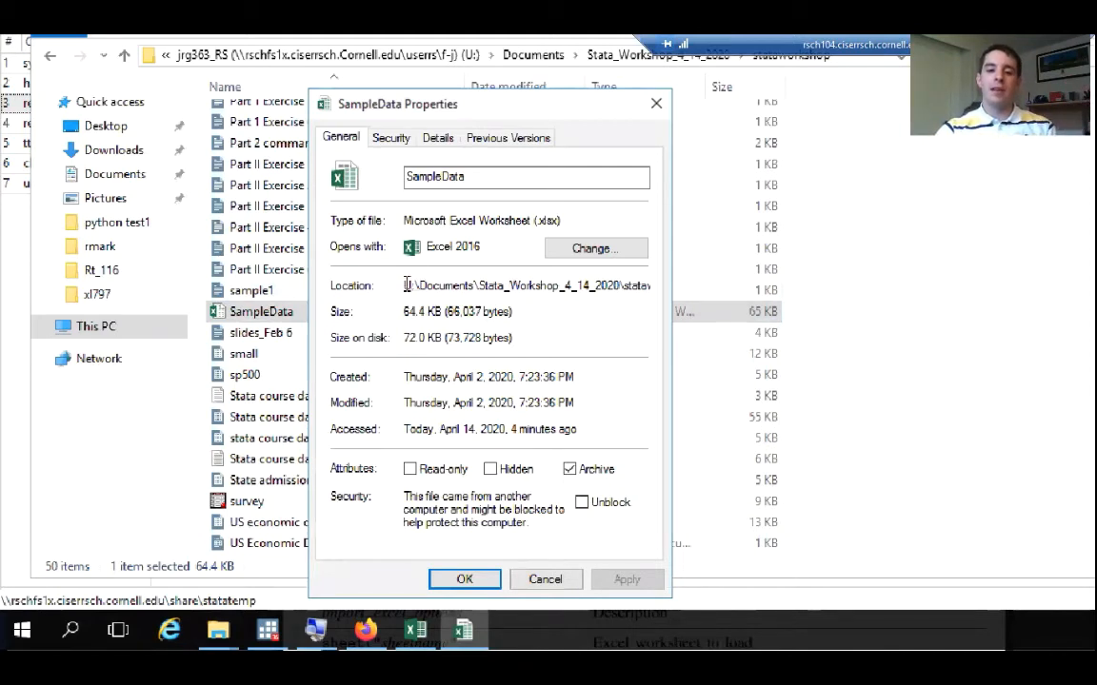
Copy the SampleData workbook's folder location from its properties and paste it after import excel in Stata's Command window, ending with a backslash
drag(406, 286, 696, 286)
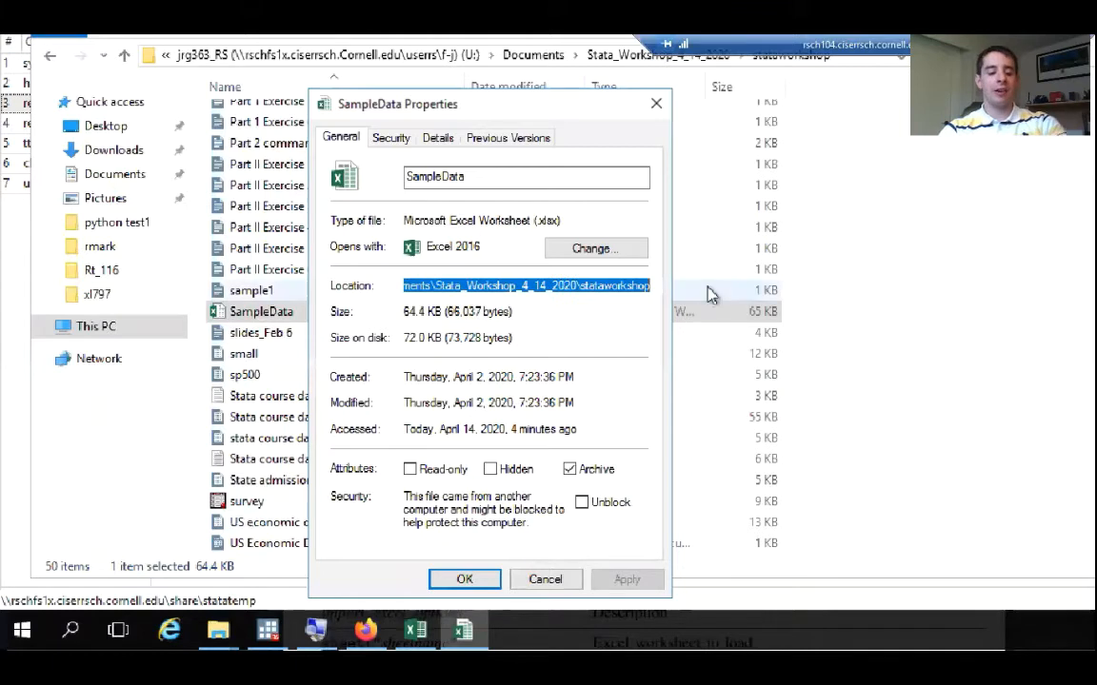
right_click(629, 290)
click(708, 353)
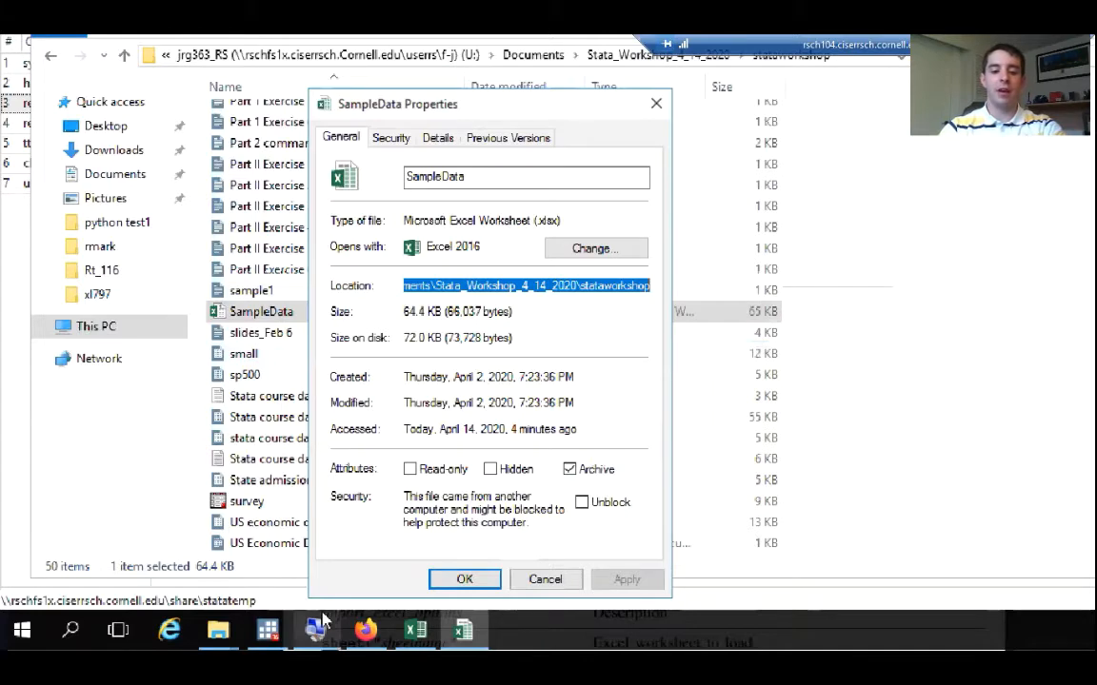
click(276, 635)
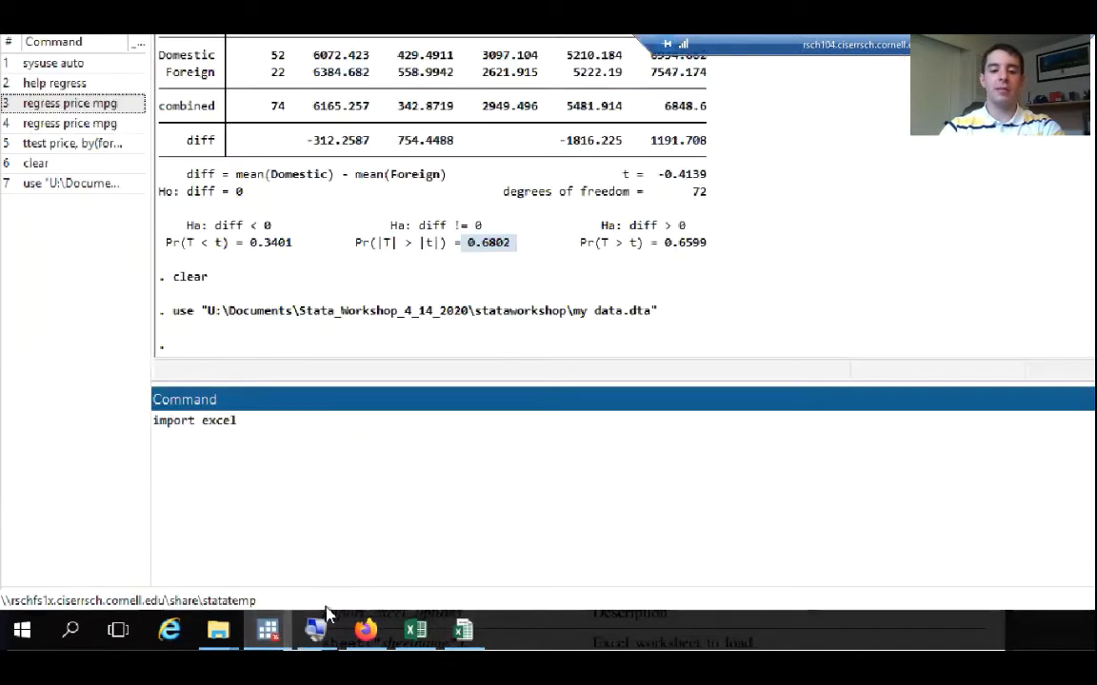
right_click(295, 425)
click(340, 507)
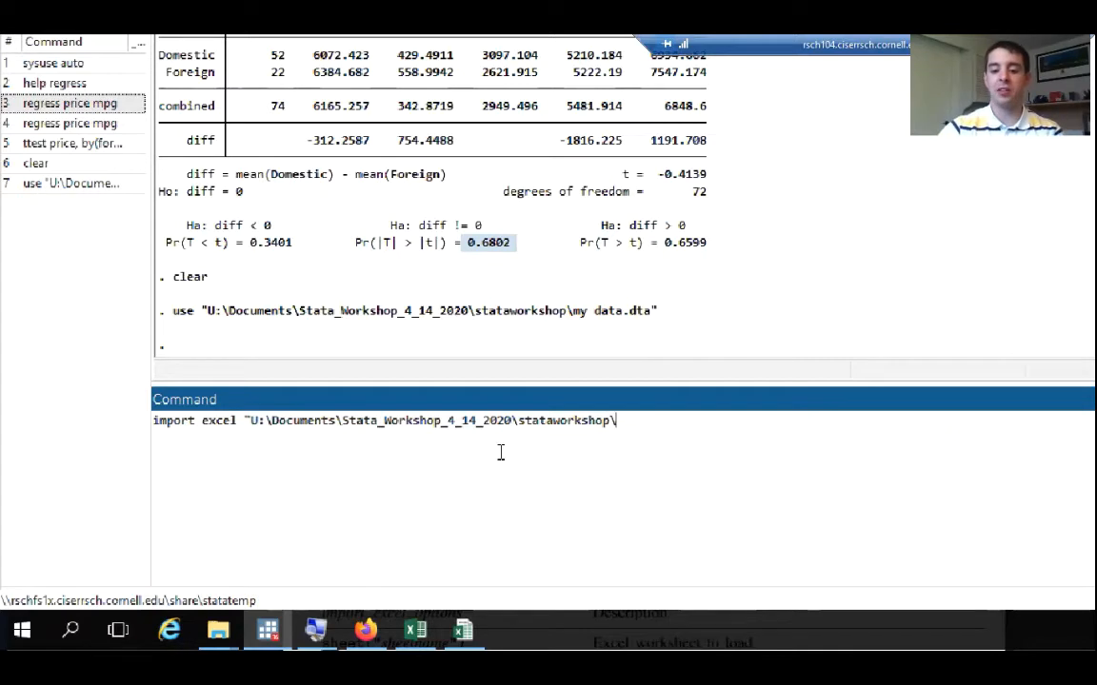
Copy the file name SampleData from its properties into Stata's import excel command and complete it with .xlsx, a closing quote and a comma
click(464, 631)
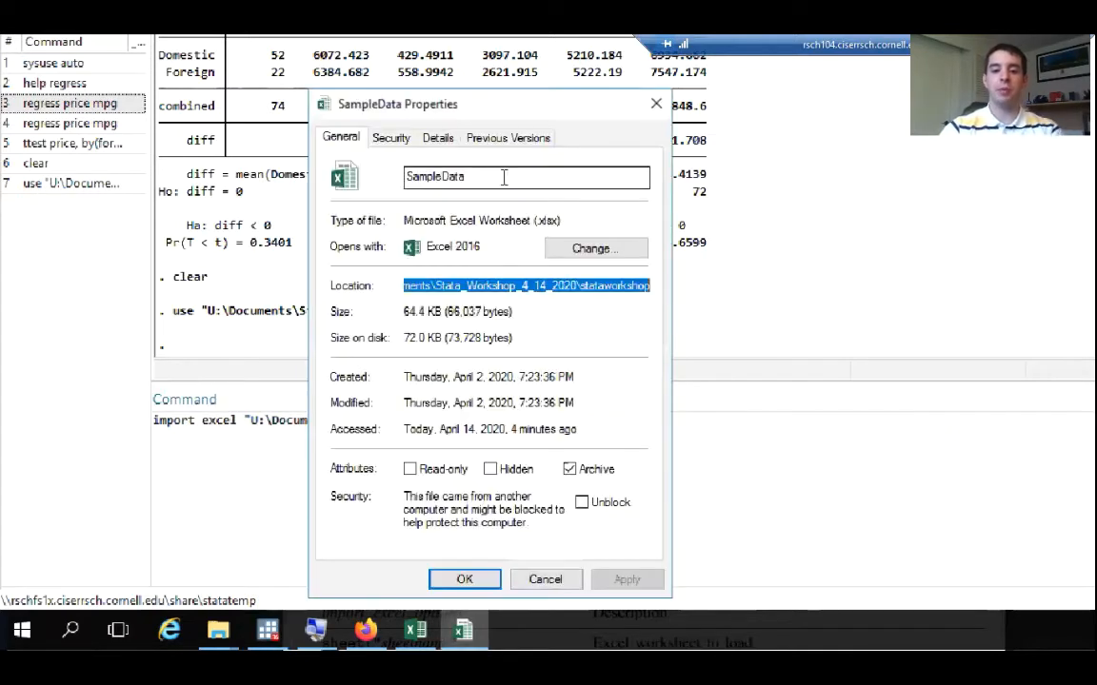
drag(495, 181, 410, 181)
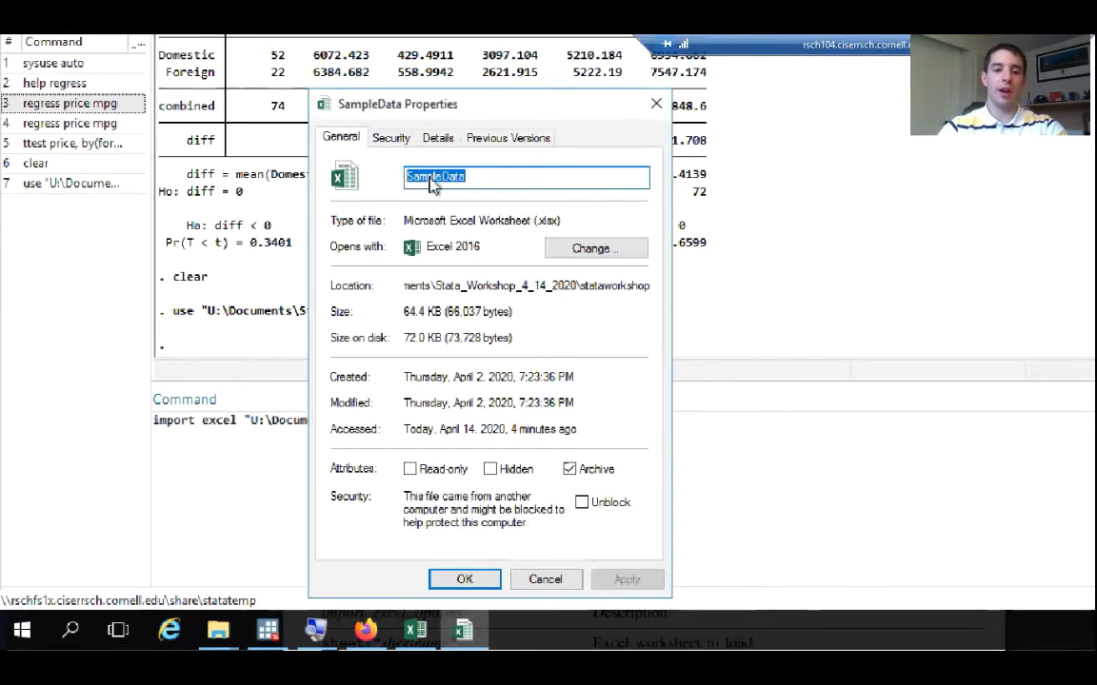
right_click(430, 181)
click(471, 239)
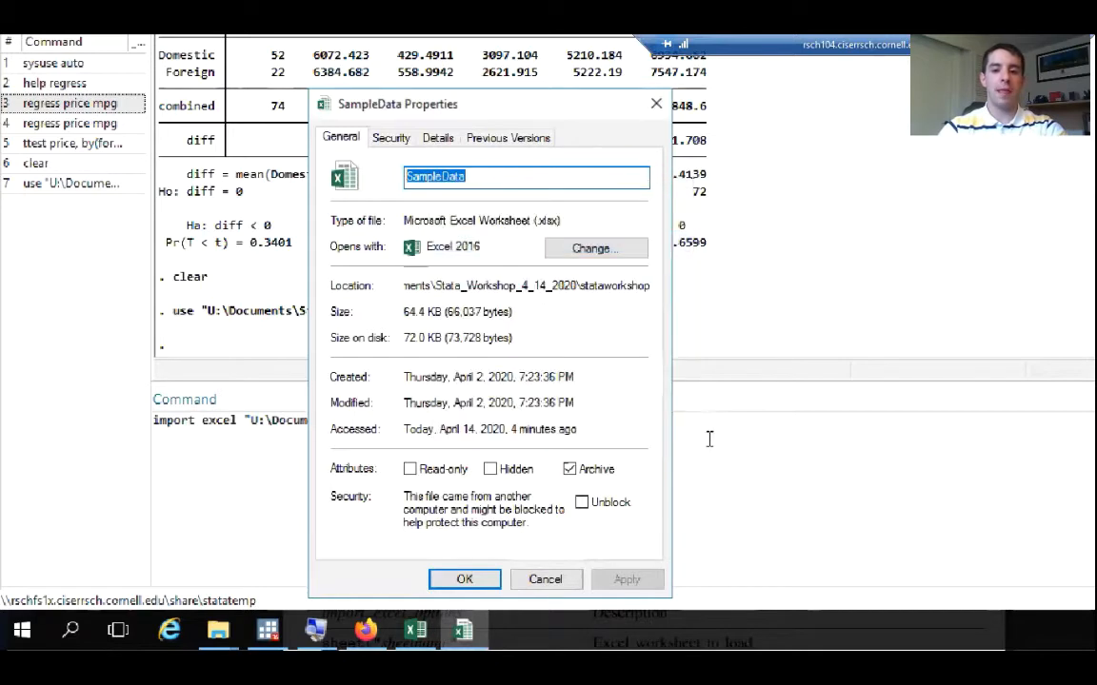
click(706, 434)
right_click(629, 438)
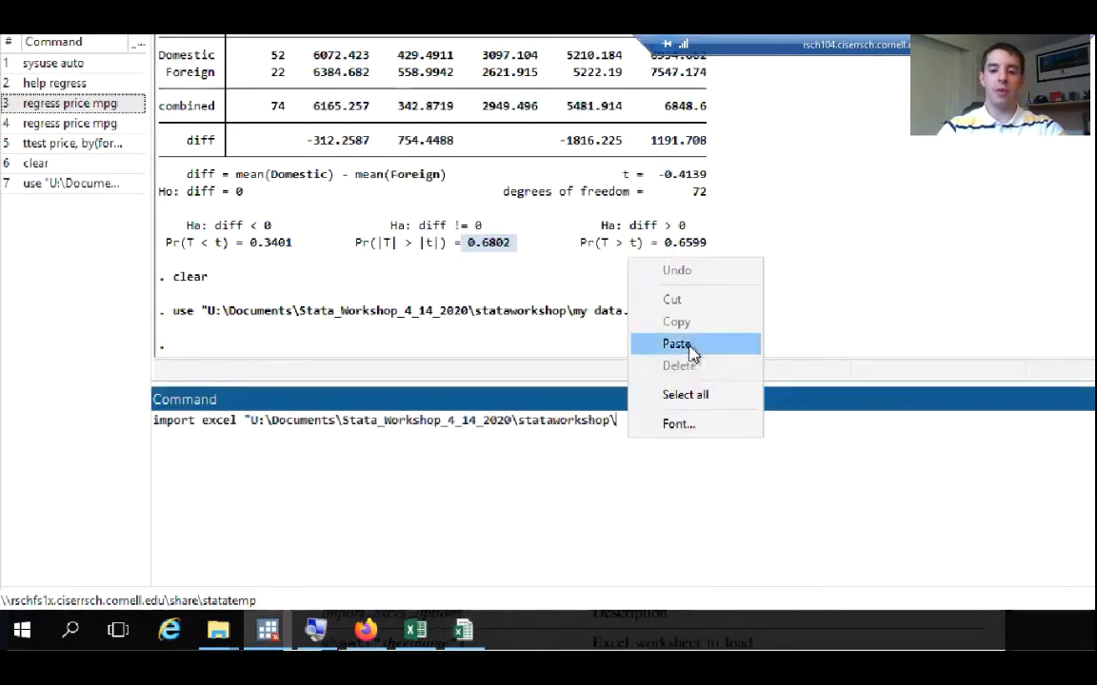
click(678, 345)
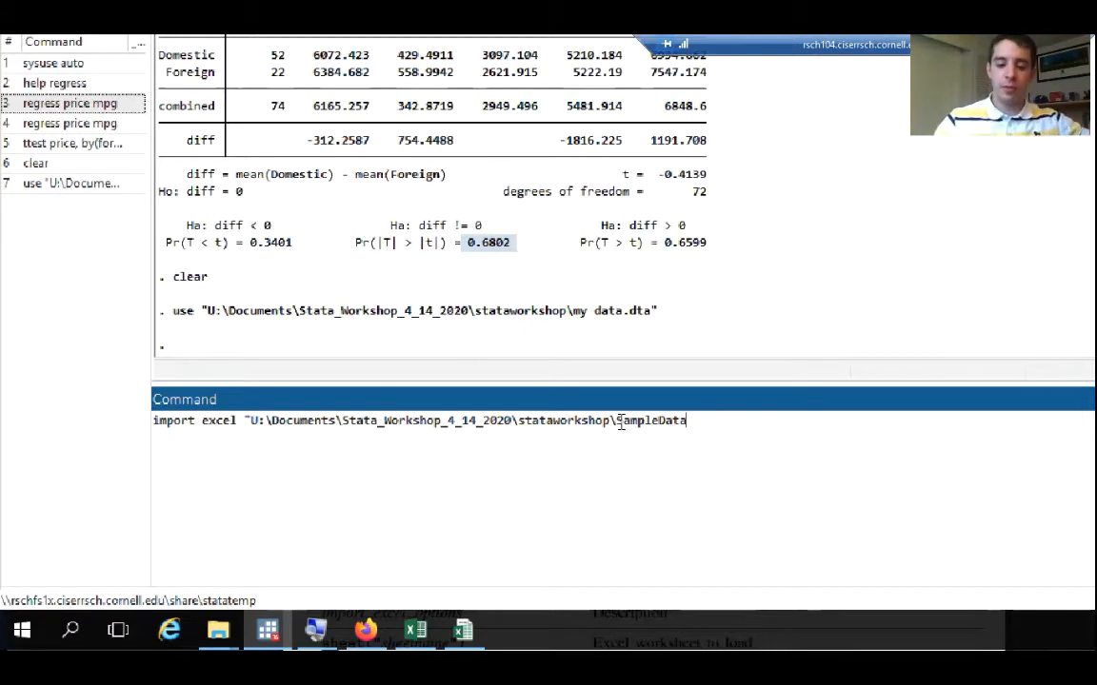
click(464, 630)
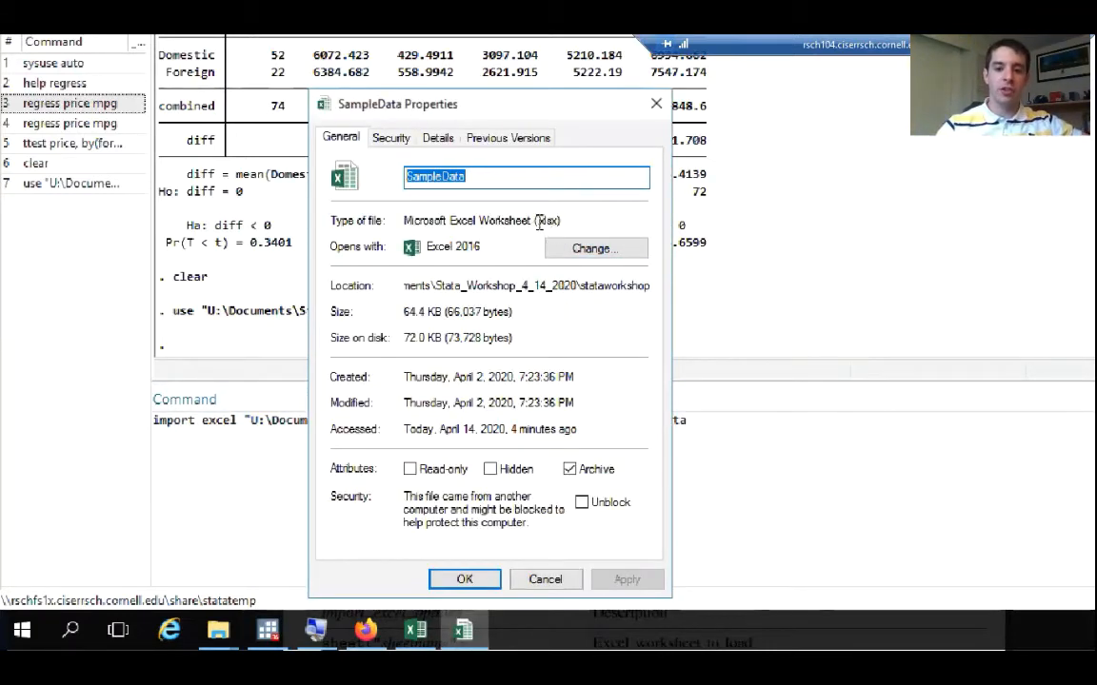
click(724, 436)
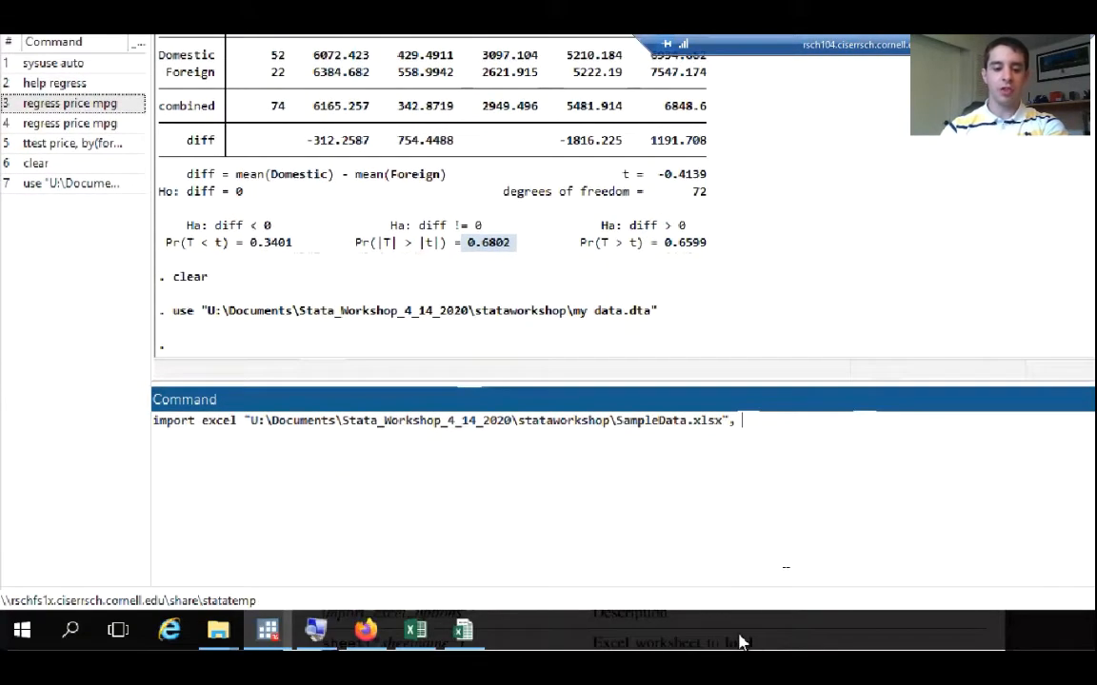
Switch to the import excel manual in Firefox and examine the comma in the load syntax and the import_excel_options table
mouse_move(276, 640)
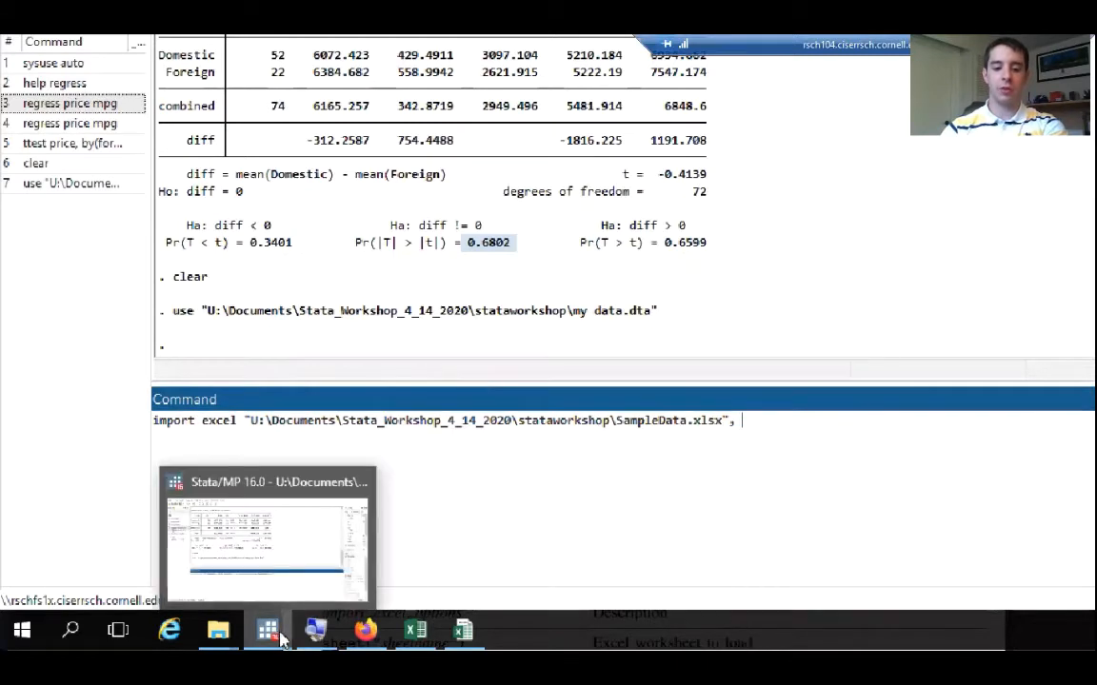
click(369, 640)
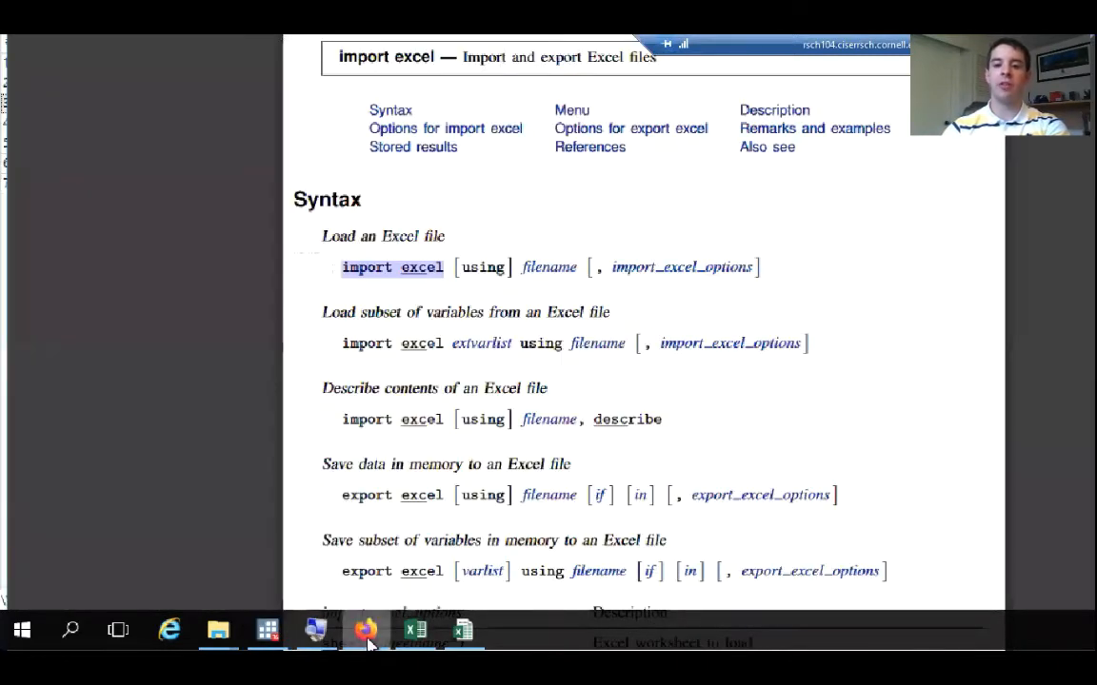
click(600, 274)
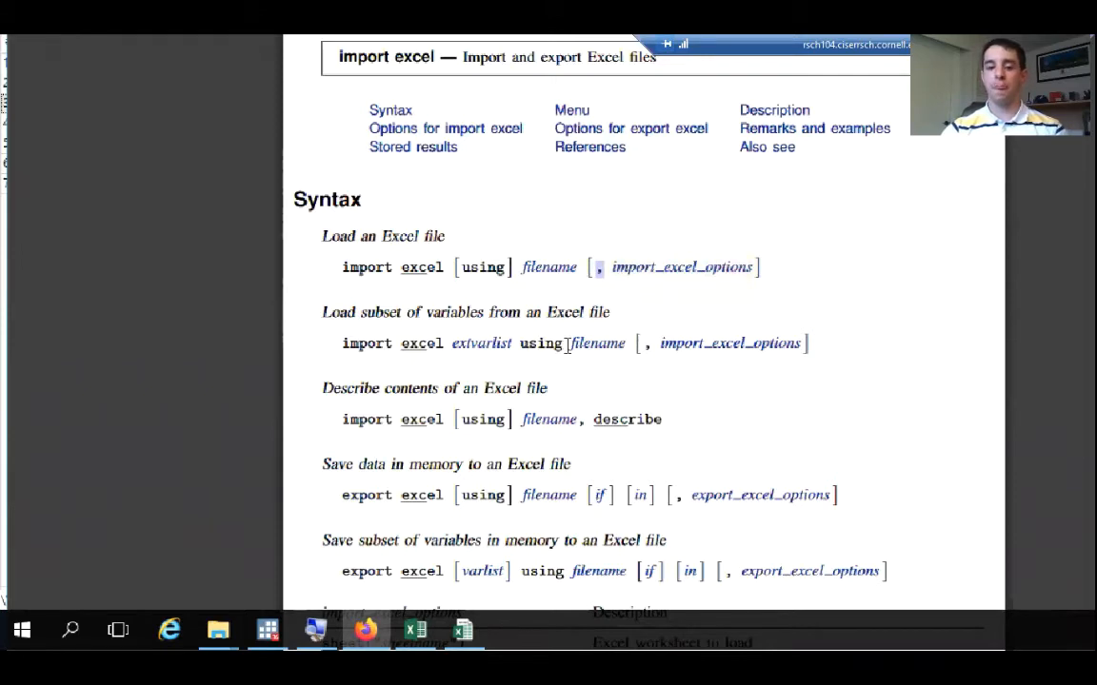
scroll(624, 402, down, 5)
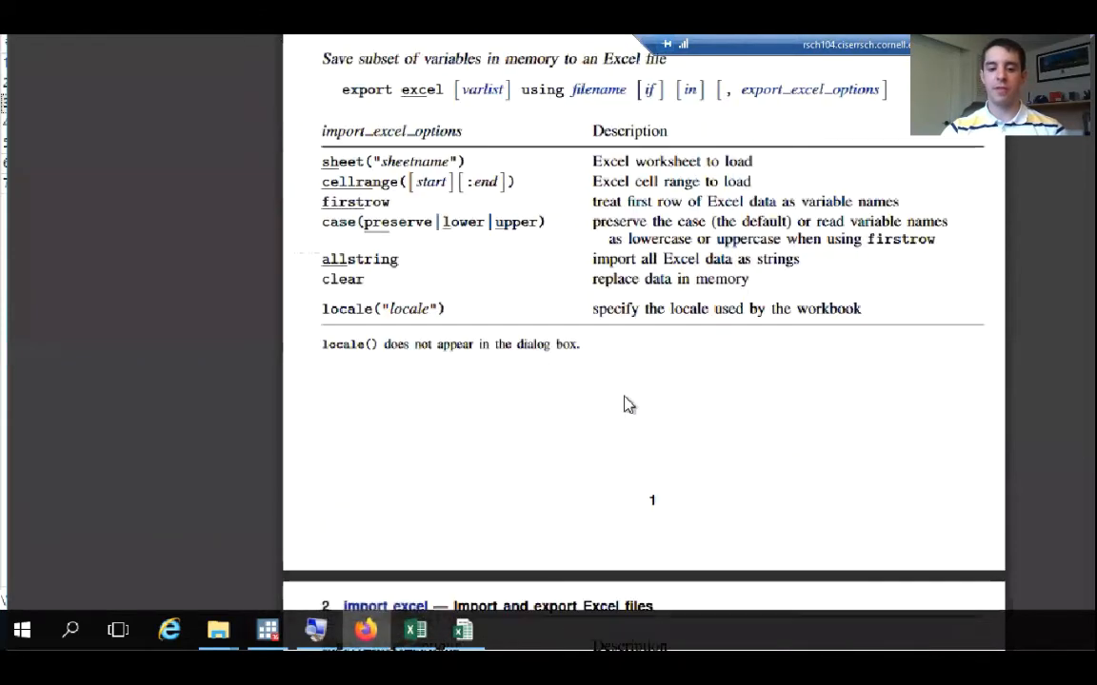
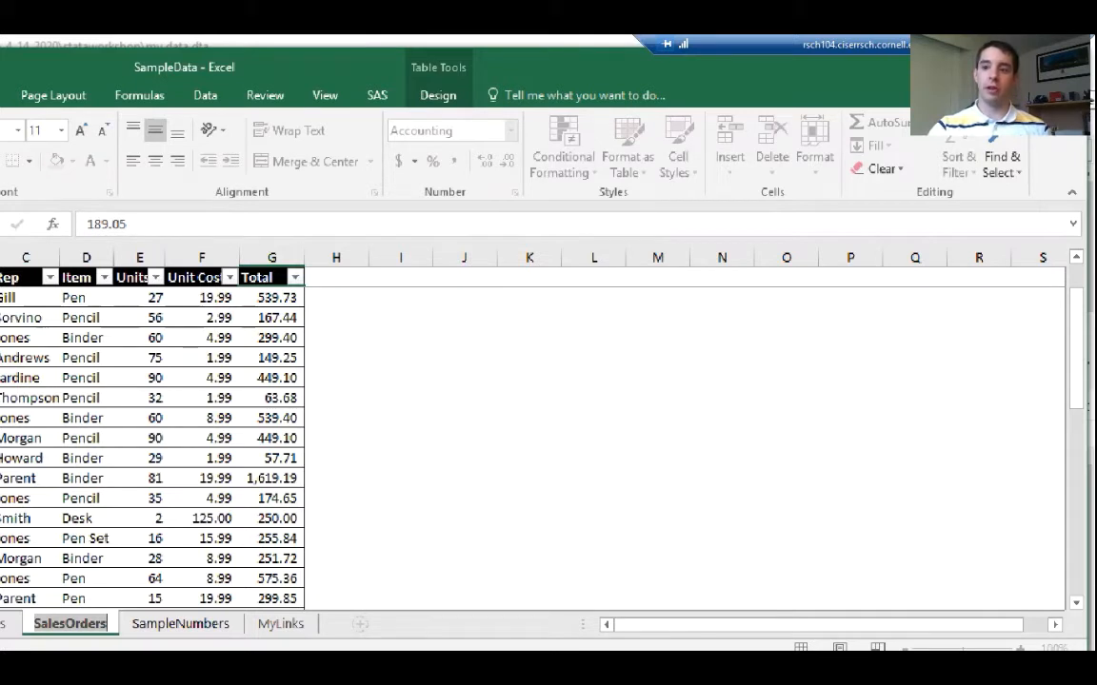
Close the SampleData workbook without saving, then complete the Stata import excel command with sheet("SalesOrders") and run it
click(1068, 65)
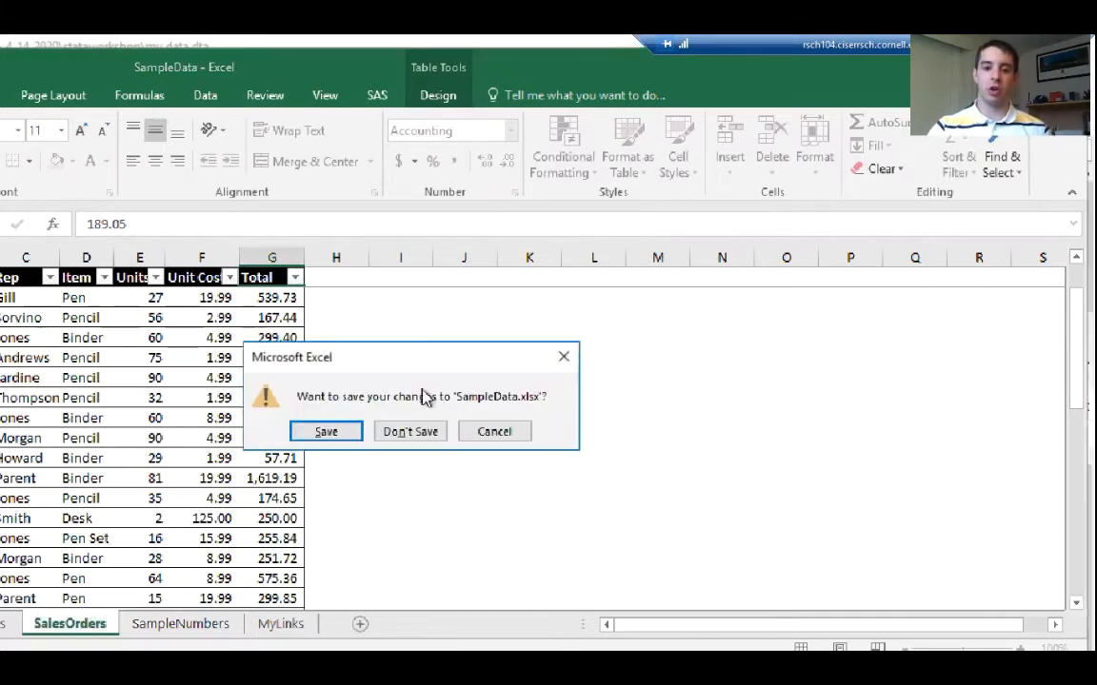
click(422, 431)
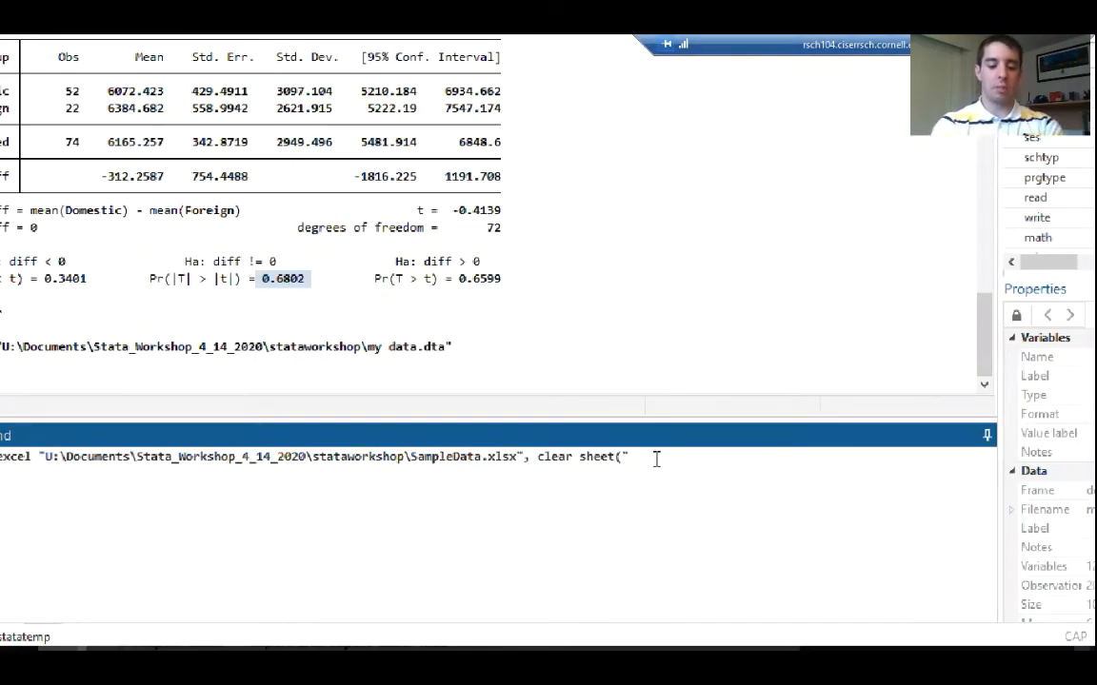
text(SalesOrders)
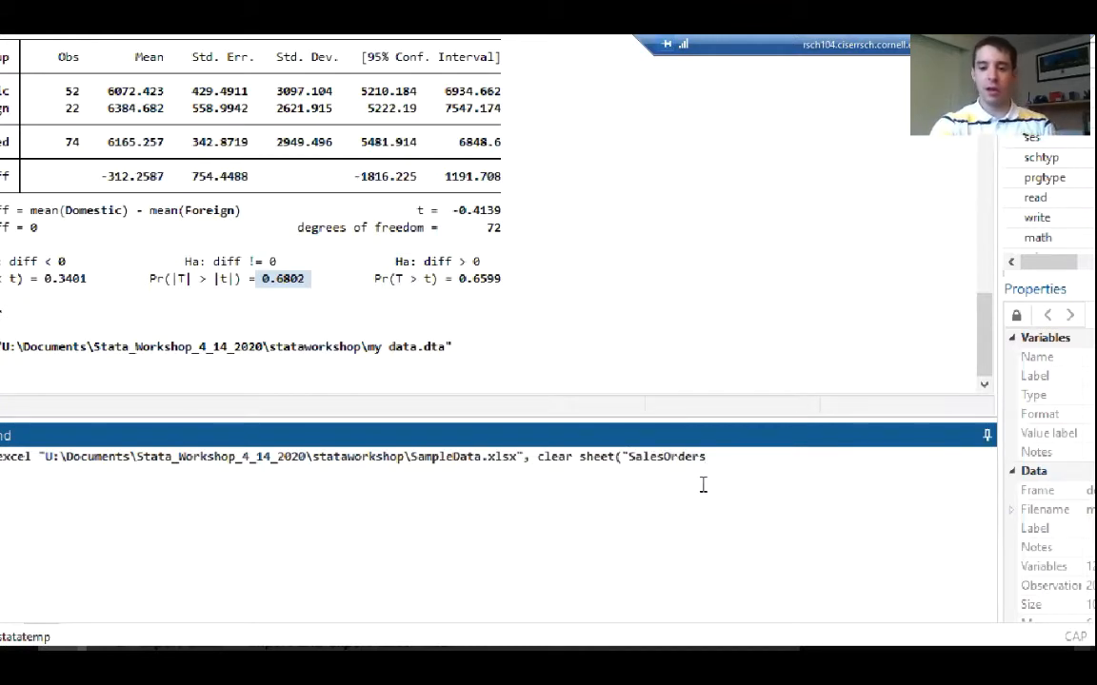
text(")
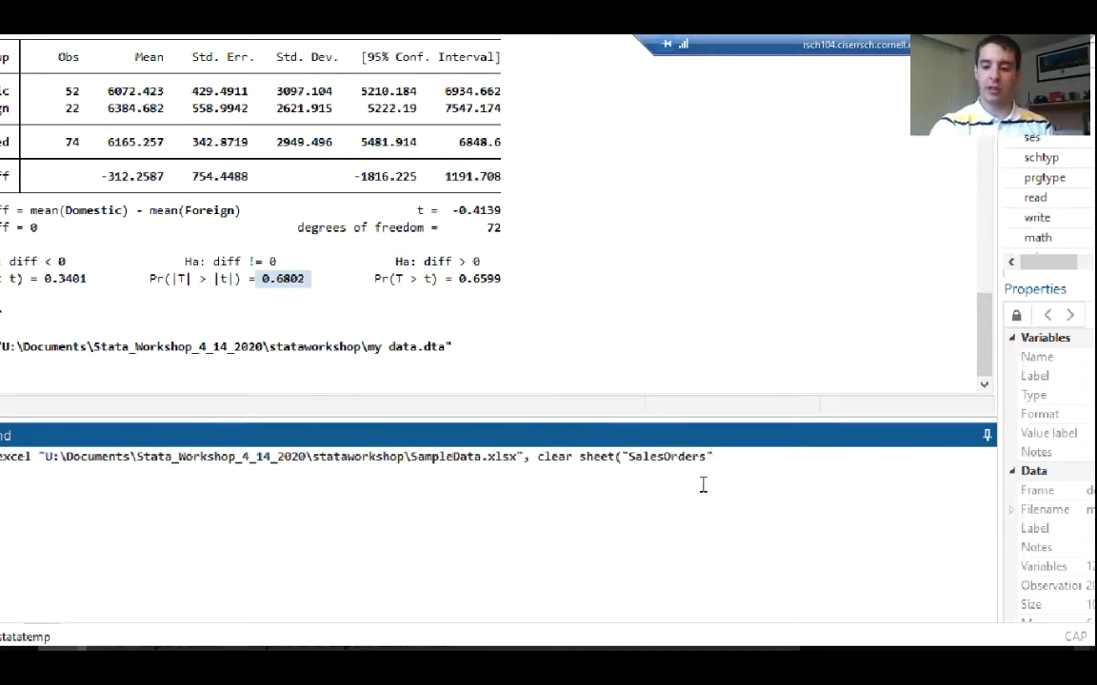
text())
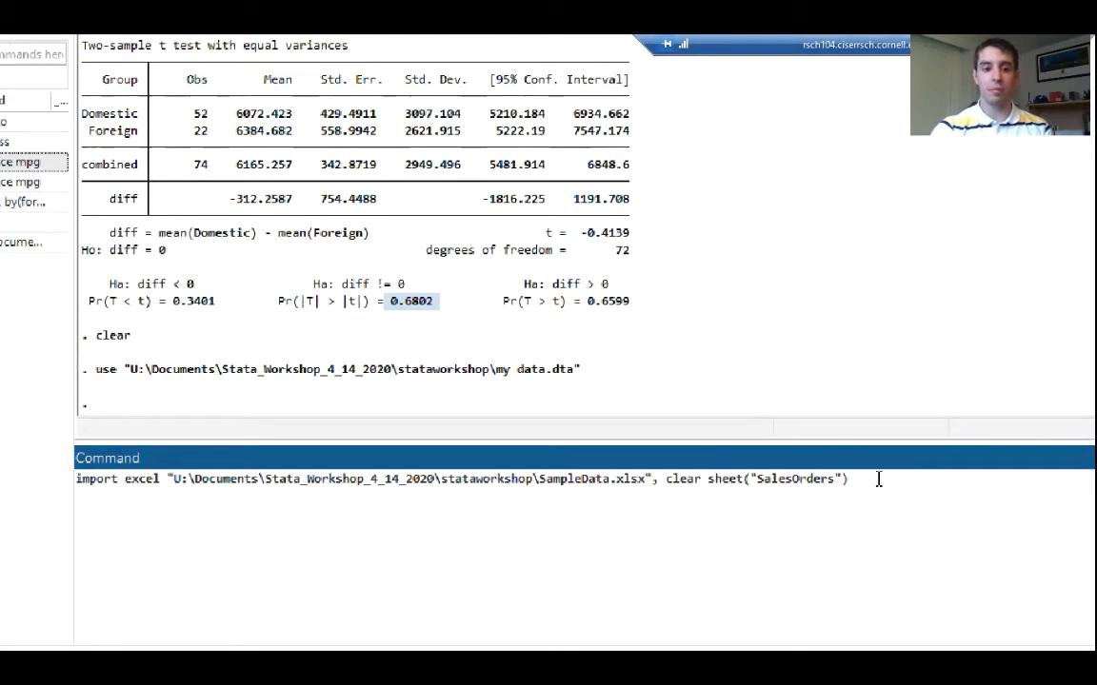
key(Return)
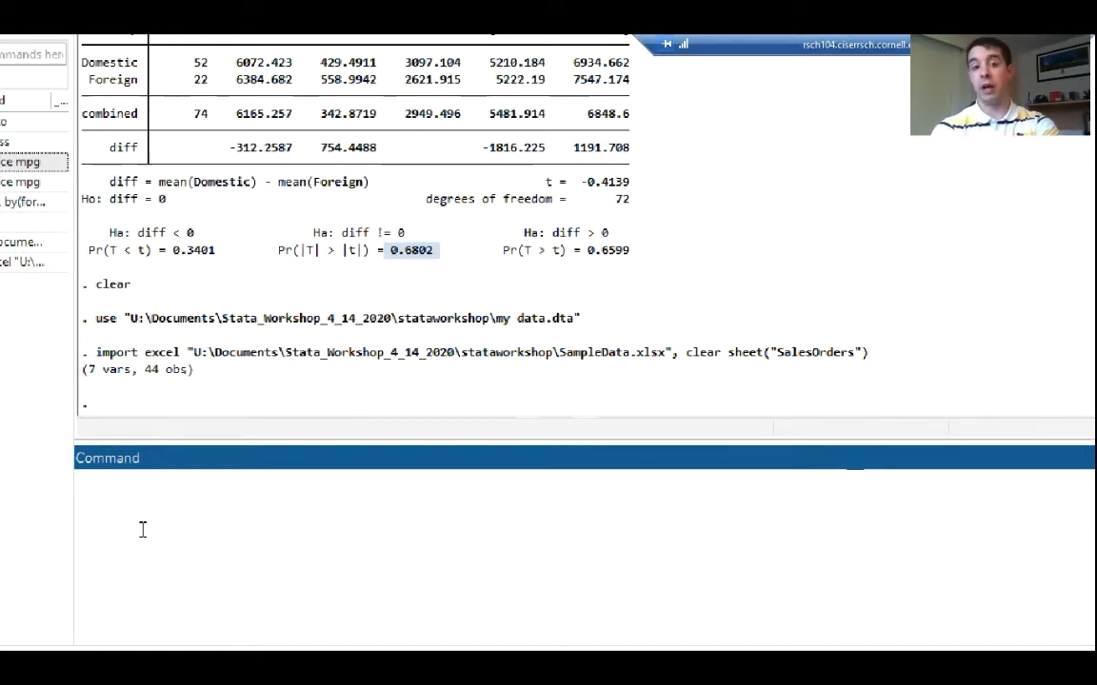
Run browse to open the imported SalesOrders data and look through its rows from first to last
text(browse)
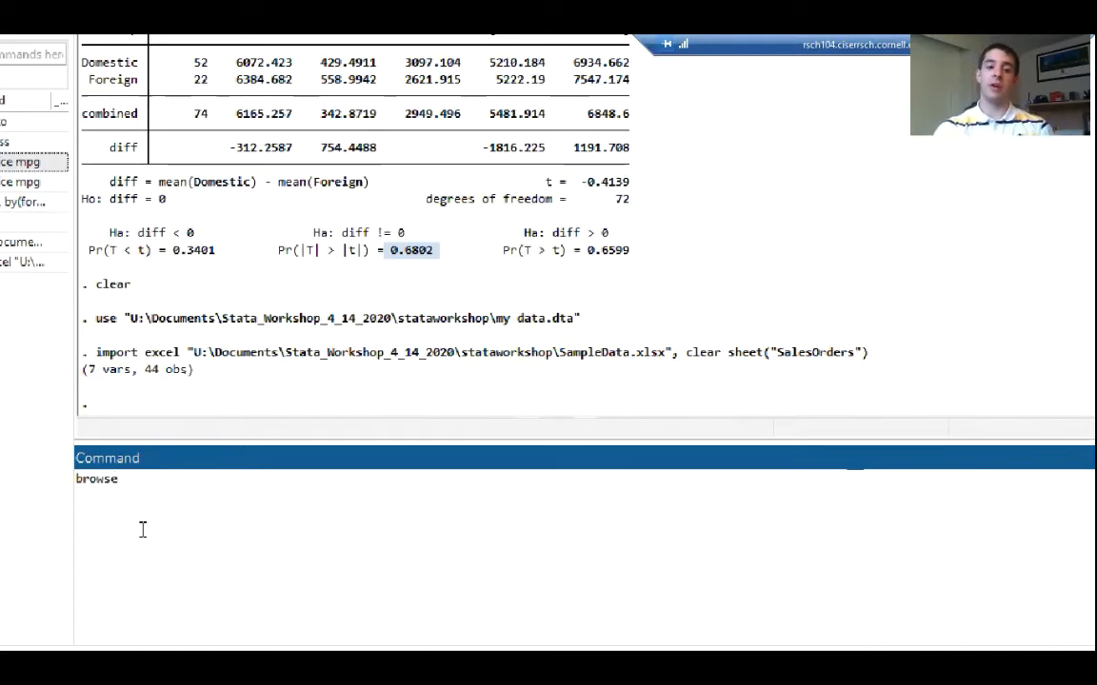
key(Return)
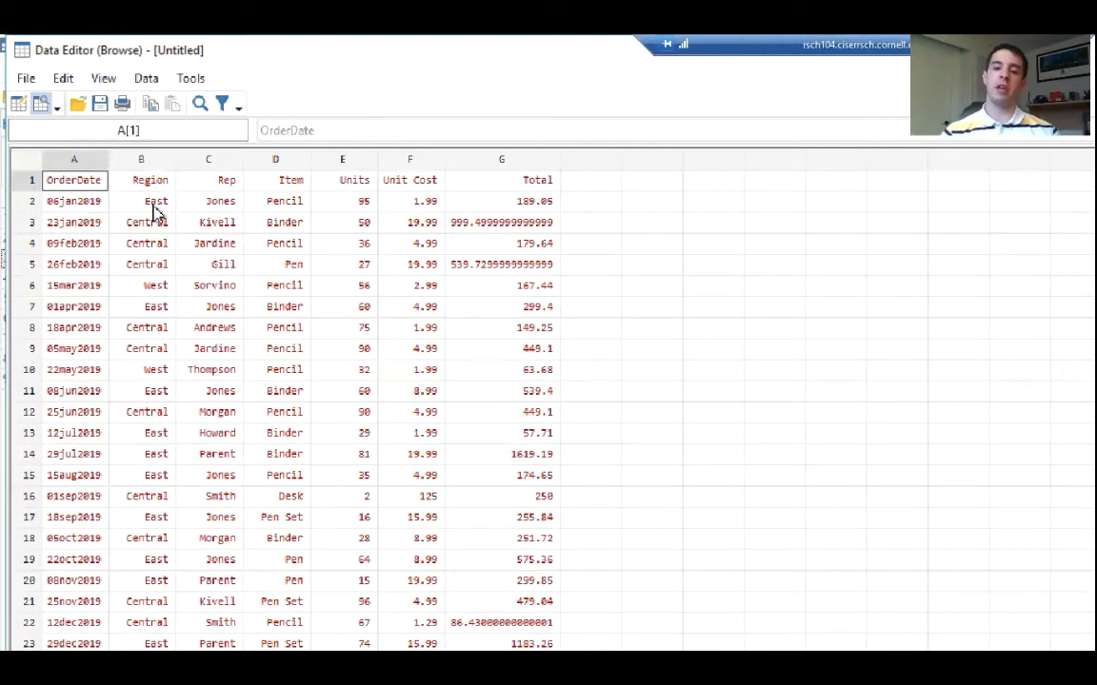
click(493, 202)
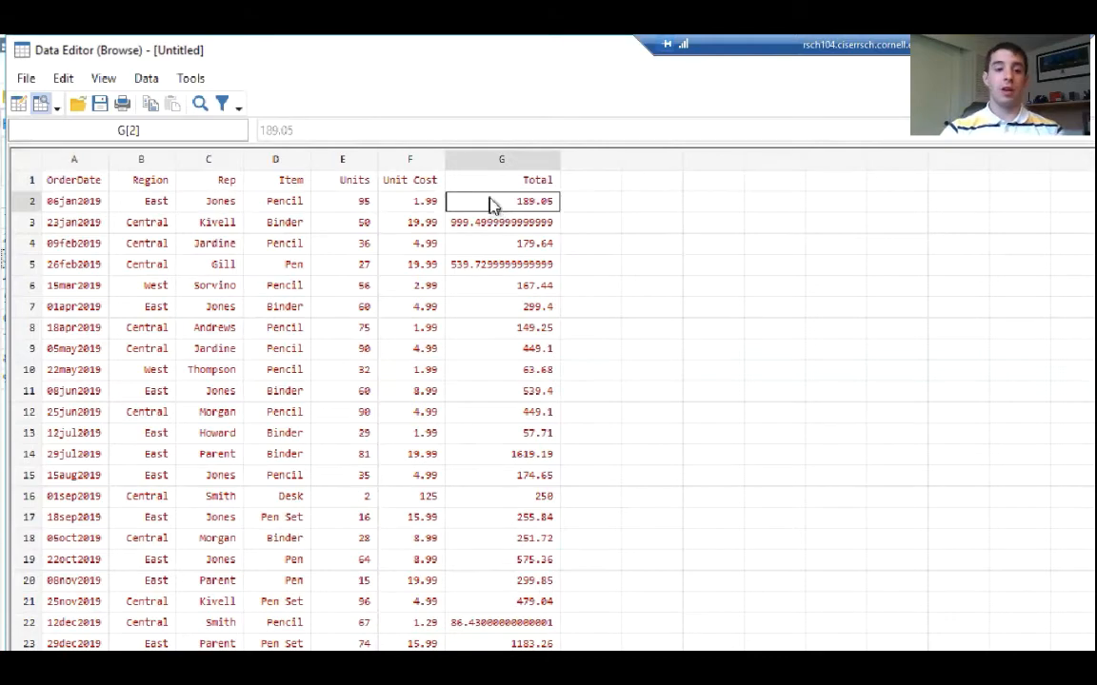
scroll(490, 305, down, 5)
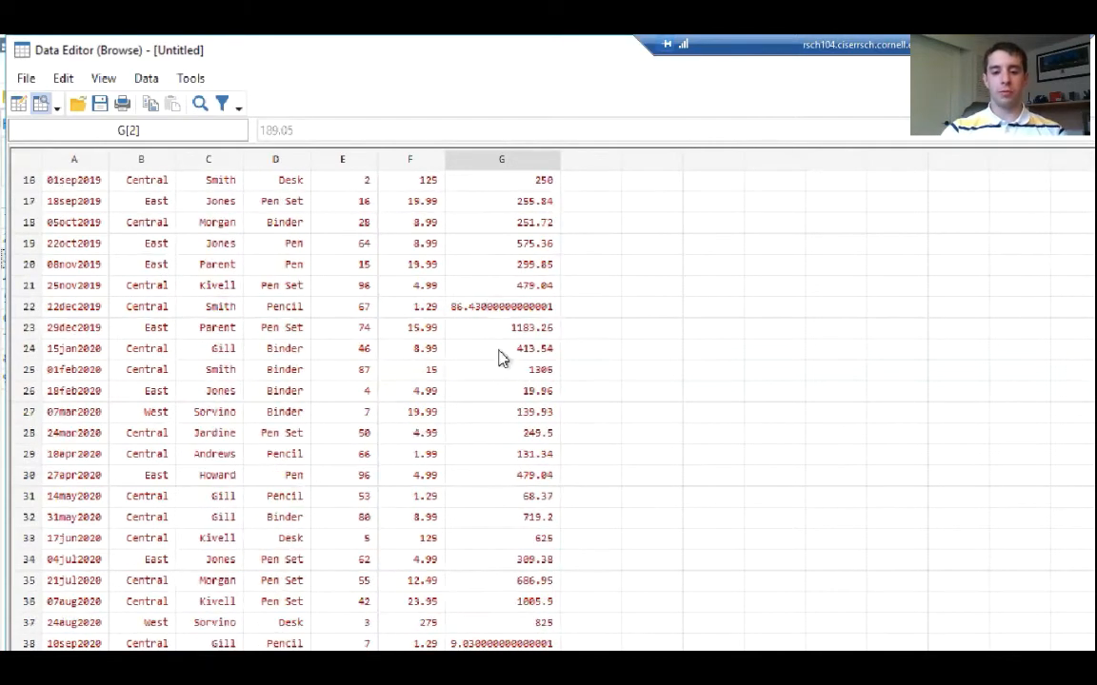
scroll(499, 358, down, 6)
scroll(500, 359, up, 7)
scroll(500, 359, up, 4)
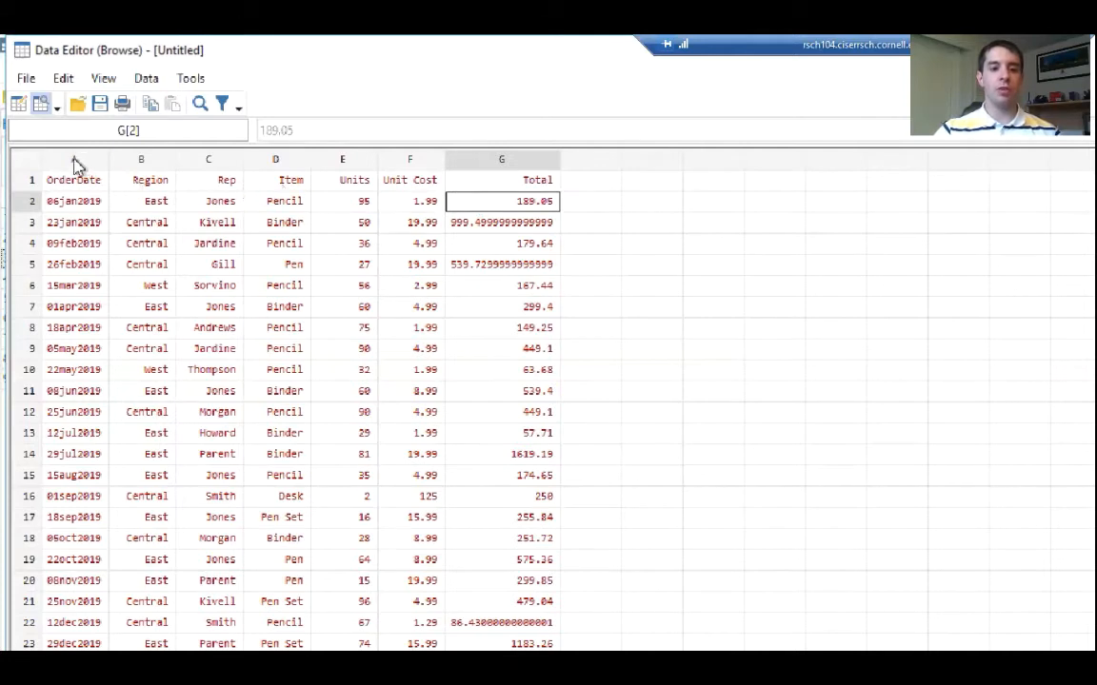
Examine the column names A to G and the first row from OrderDate to Total, then close the Data Editor
drag(74, 167, 486, 164)
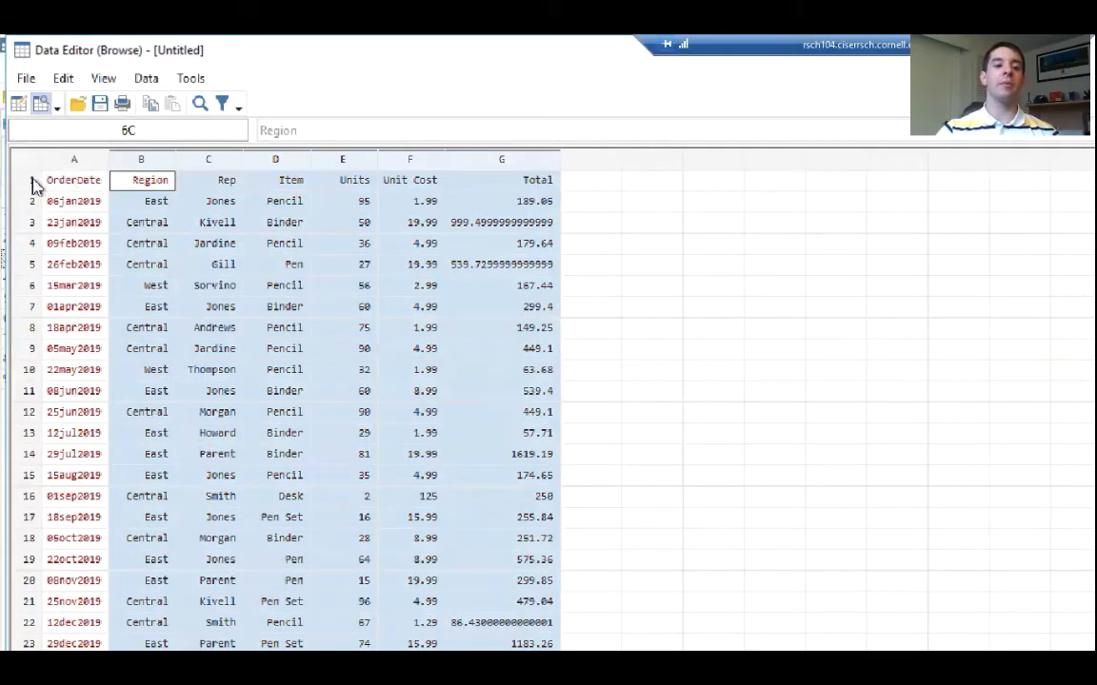
click(69, 187)
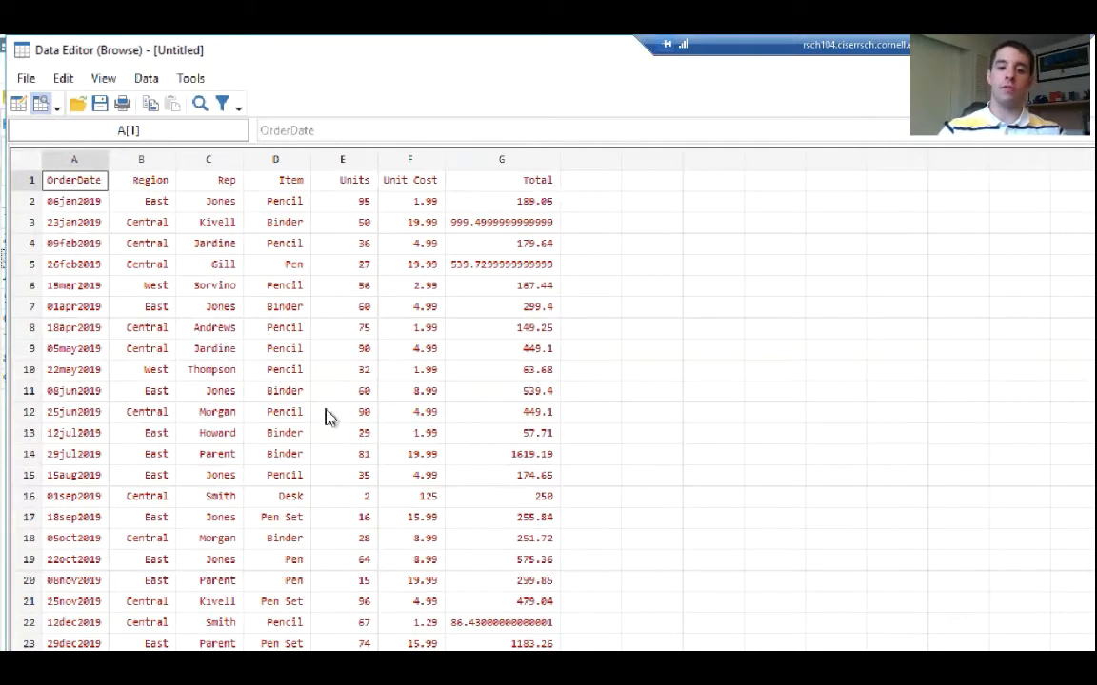
click(519, 187)
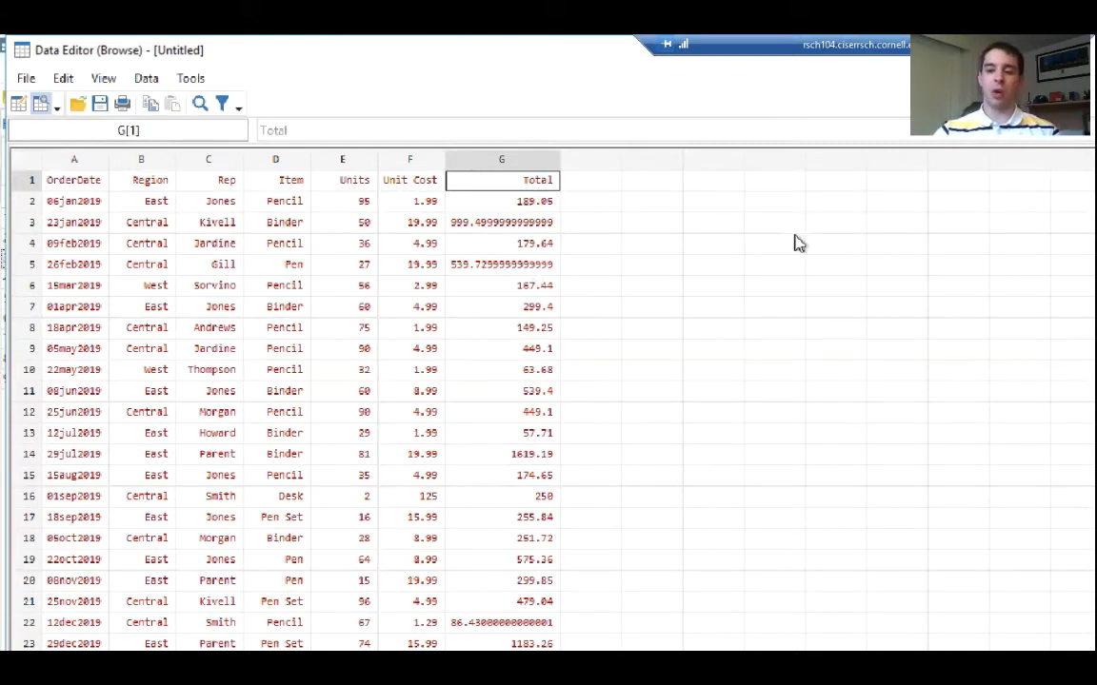
scroll(444, 457, down, 9)
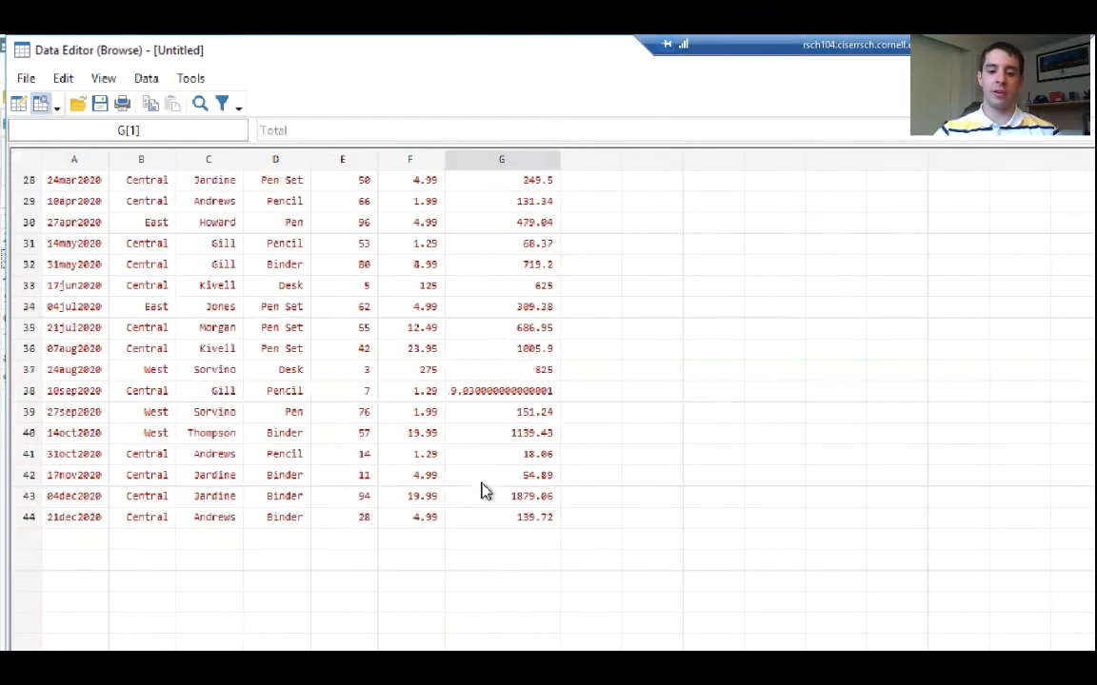
scroll(499, 515, up, 9)
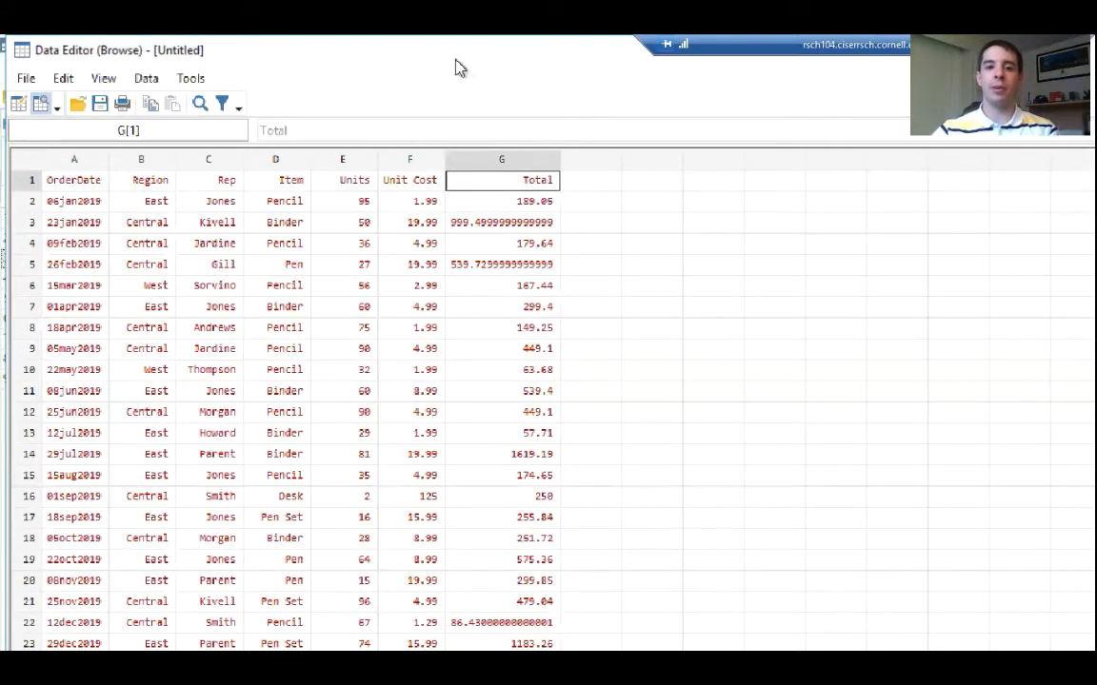
drag(455, 57, 277, 153)
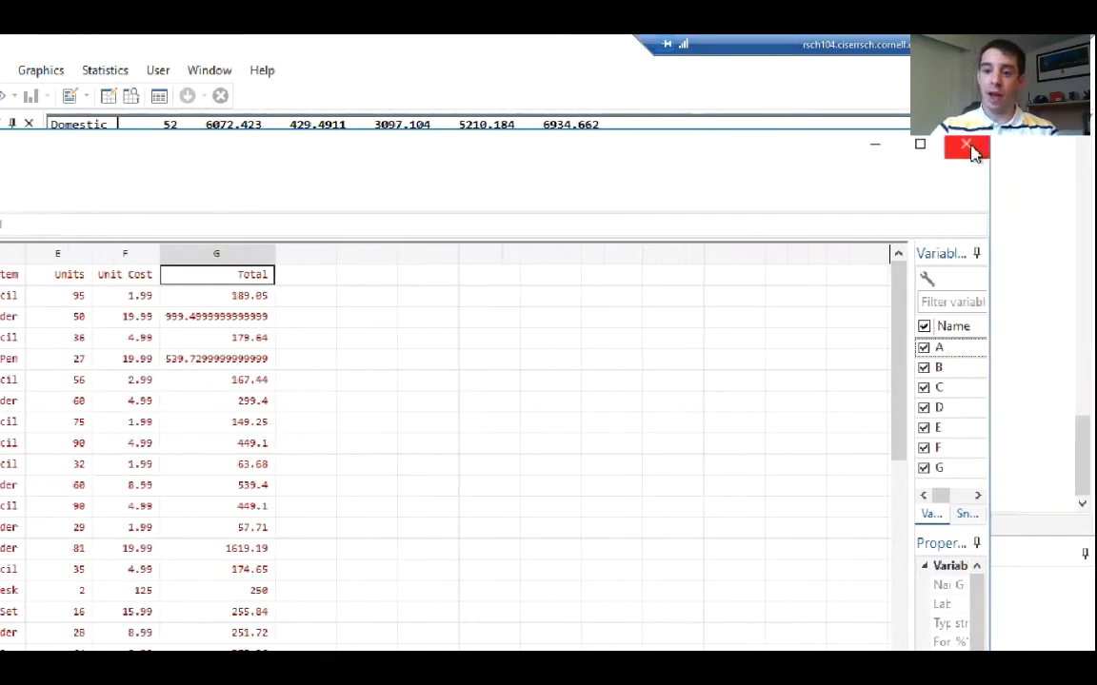
click(968, 148)
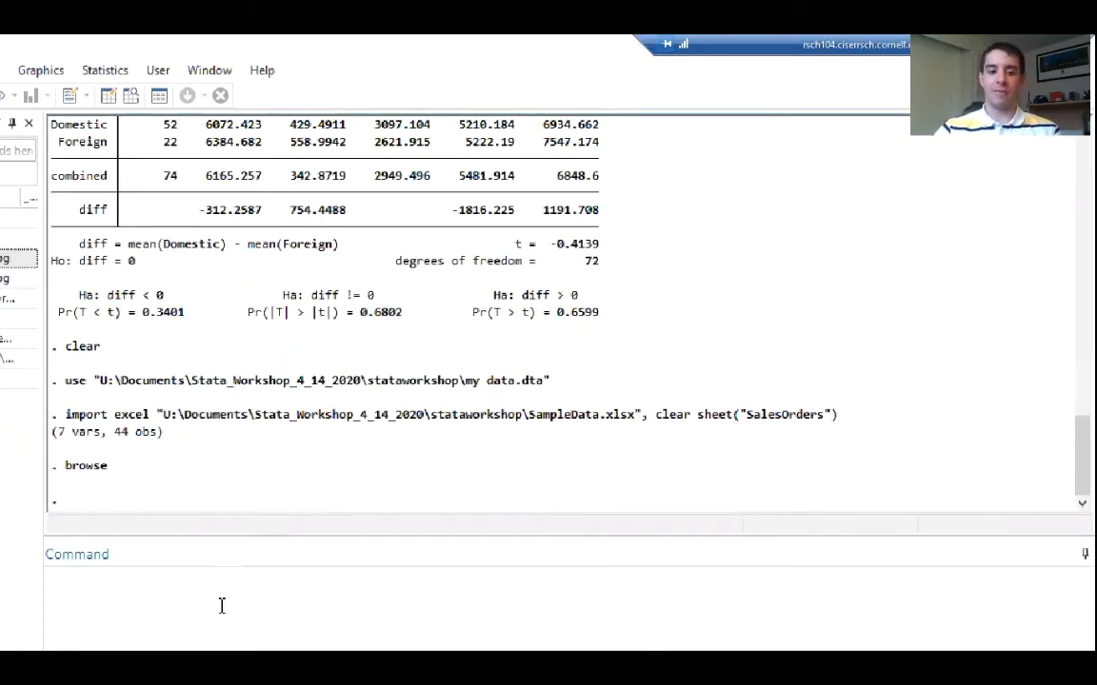
Run help import excel and highlight the firstrow option under import_excel_options
click(164, 615)
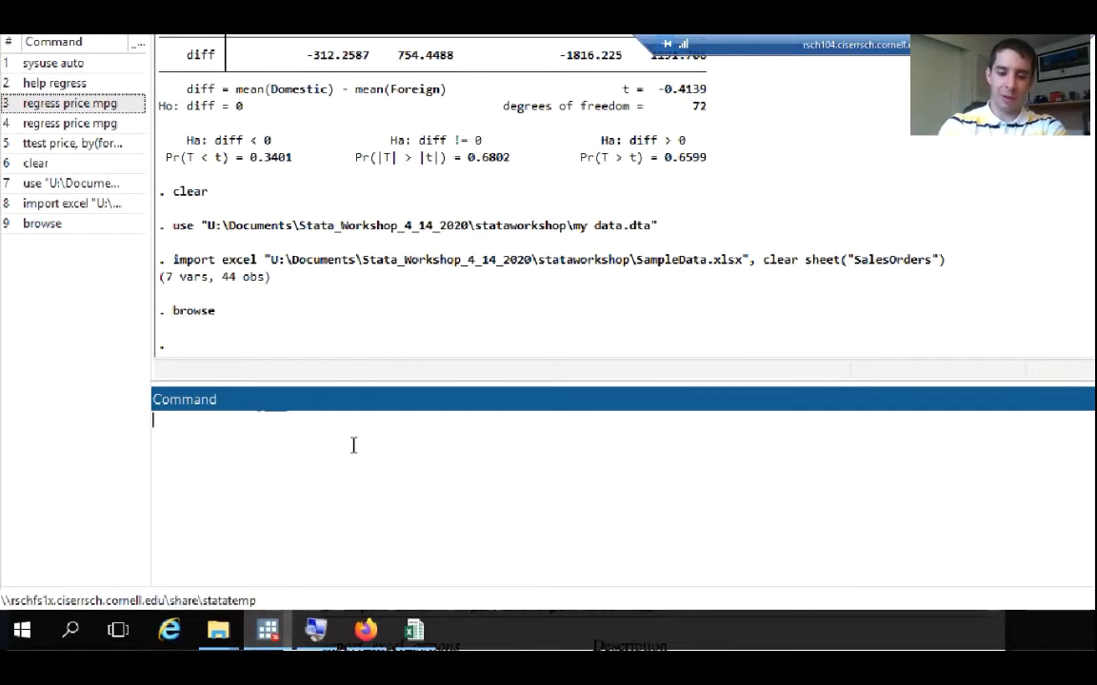
text(help )
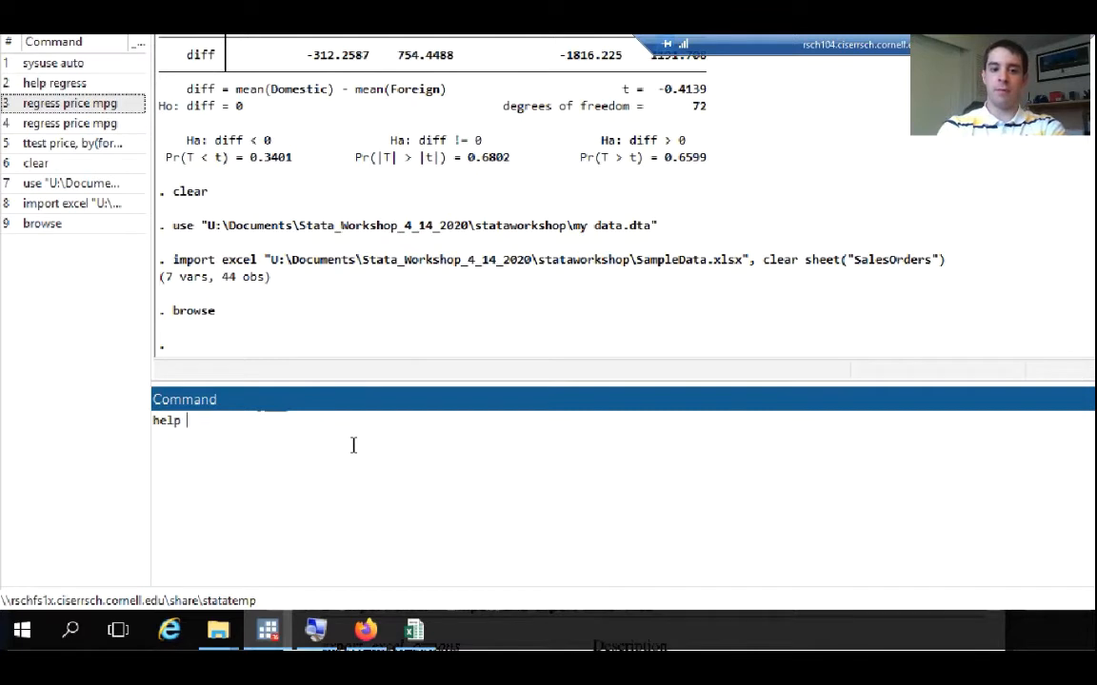
text(import excel)
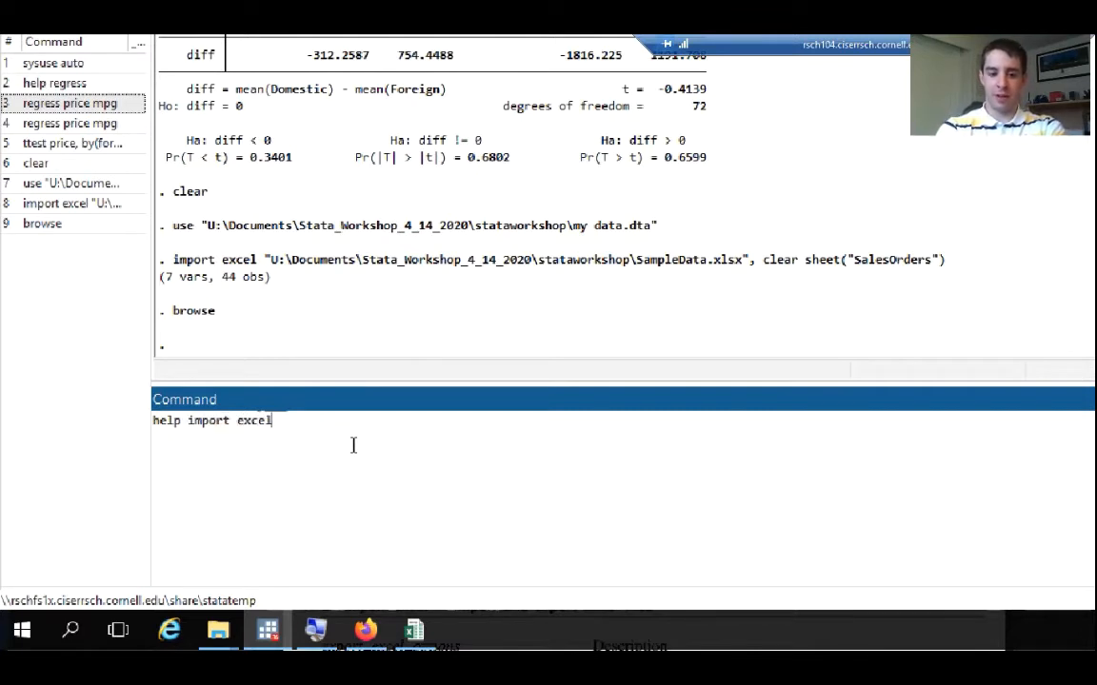
key(Return)
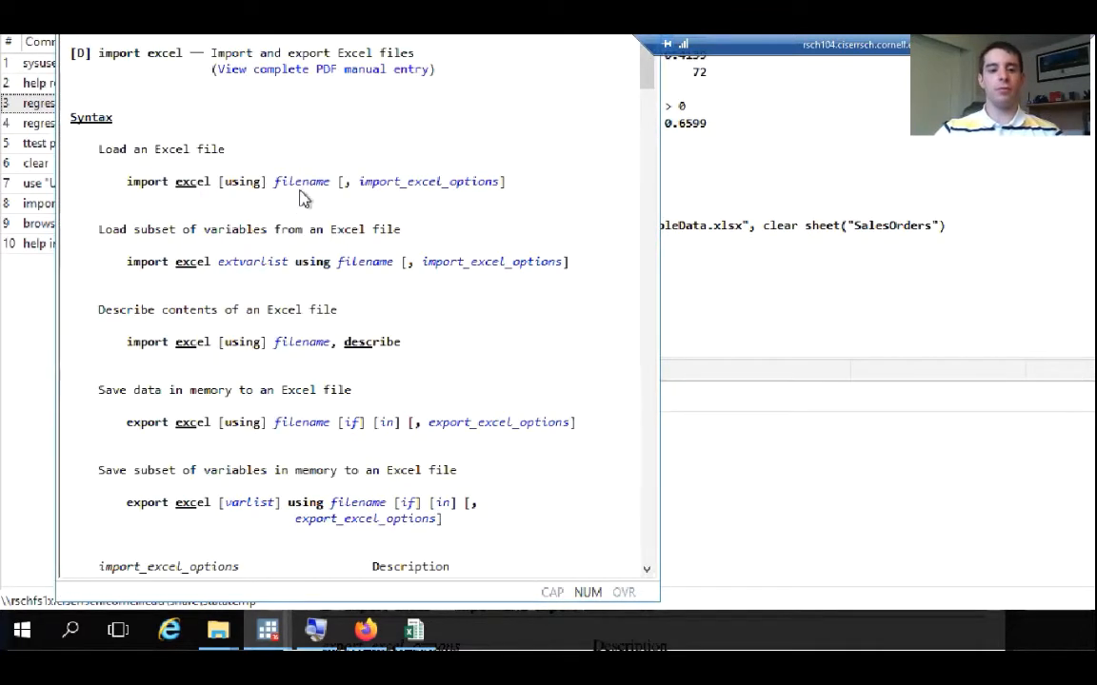
click(425, 197)
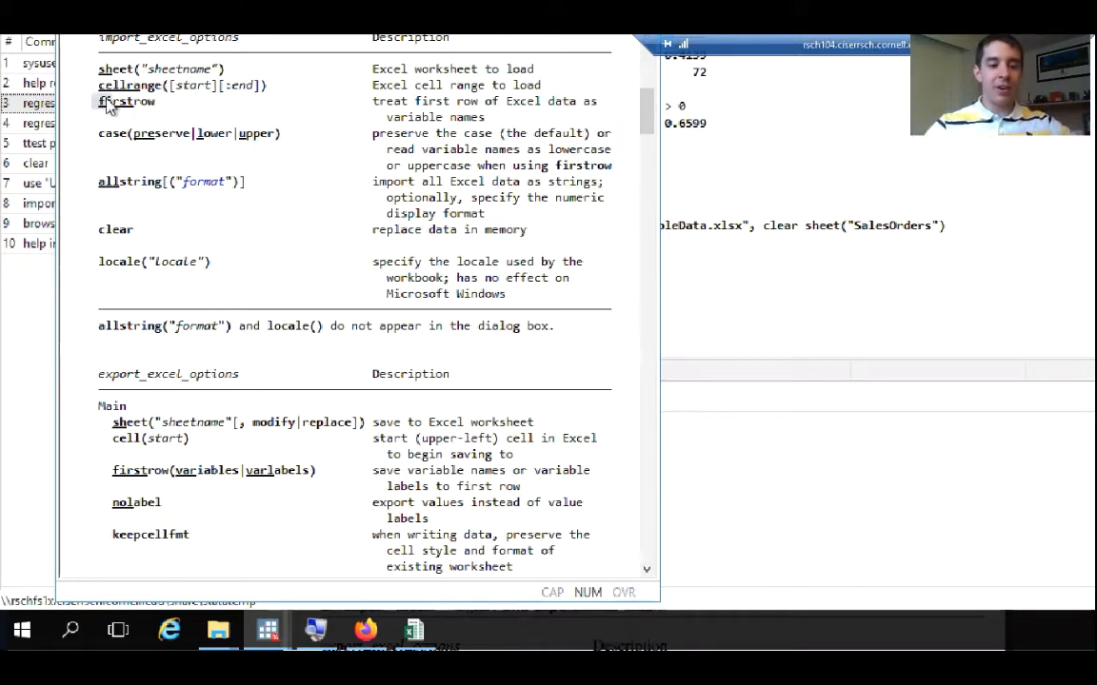
drag(97, 101, 153, 103)
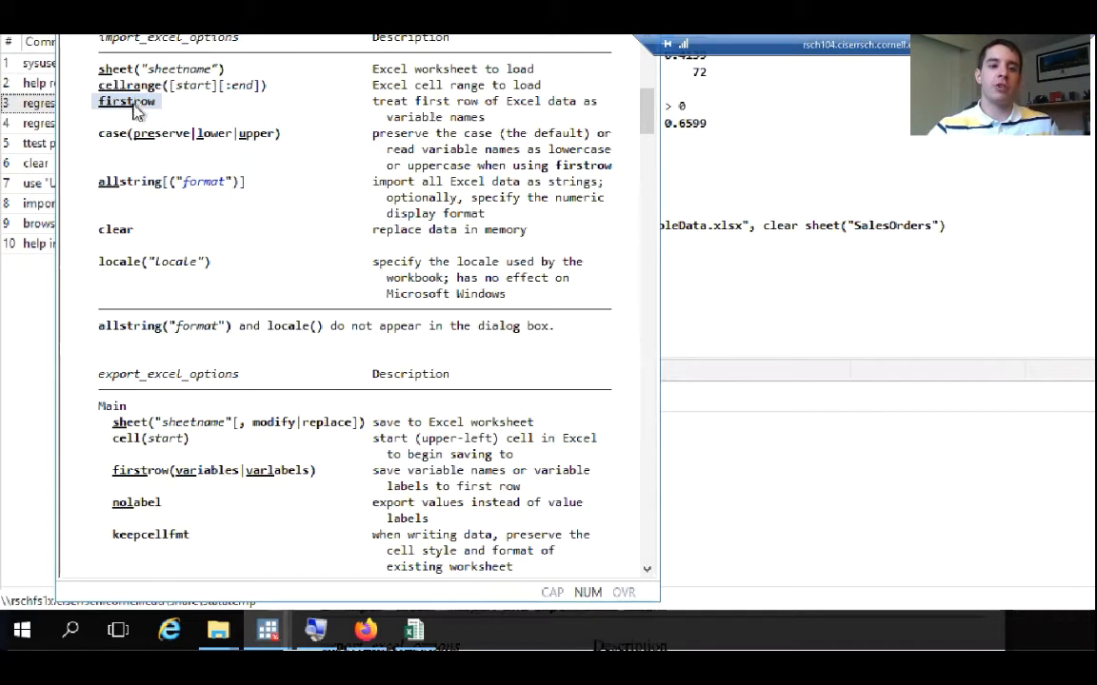
Recall the earlier import excel command from the command history, add the firstrow option after sheet("SalesOrders") and run it
click(723, 439)
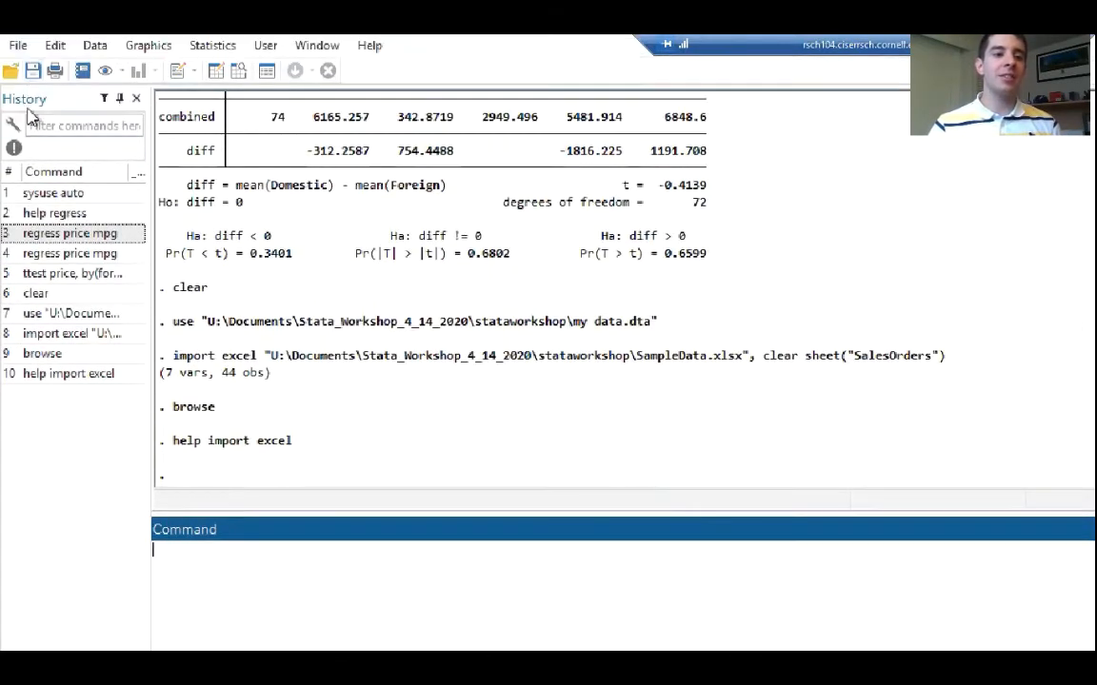
click(83, 339)
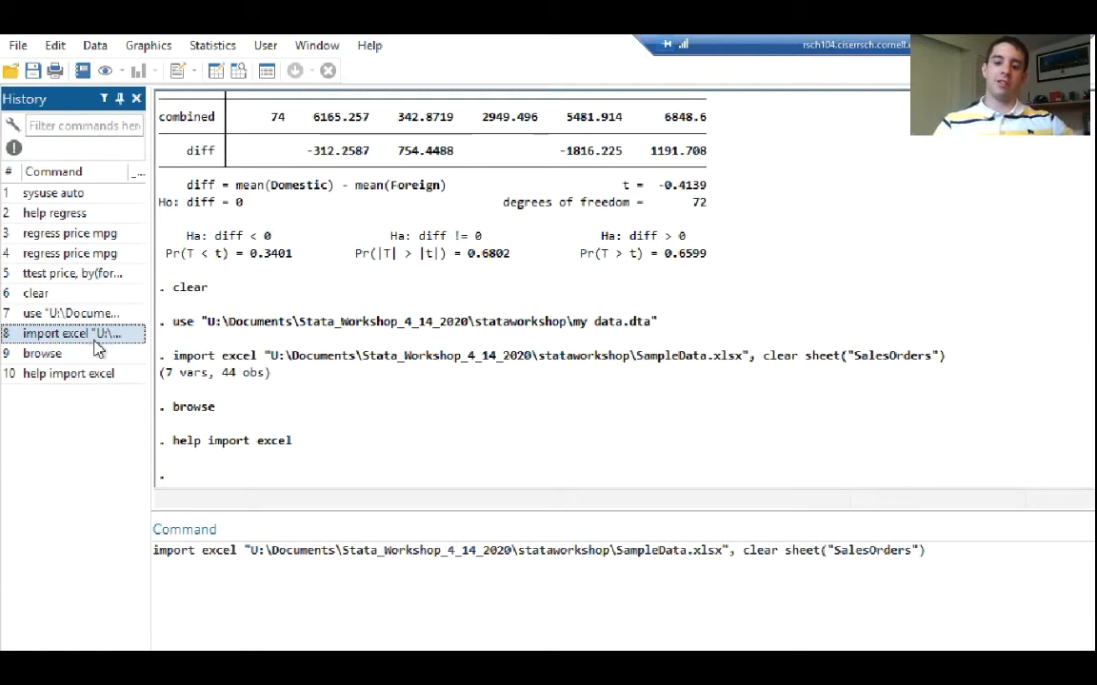
click(946, 556)
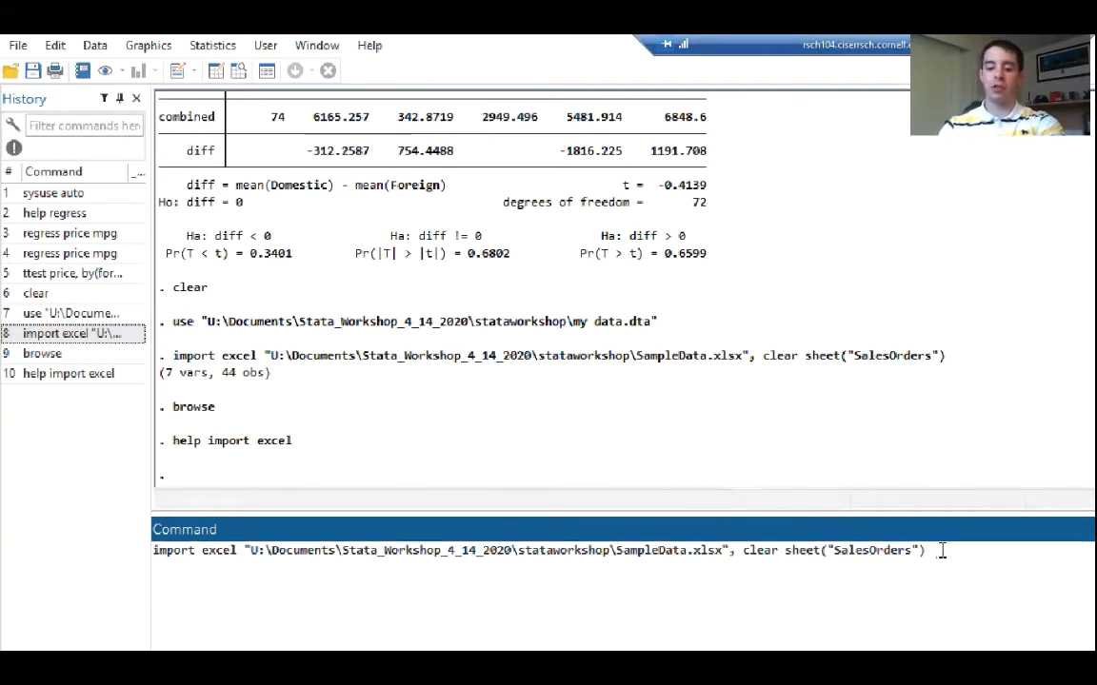
text(firstrow)
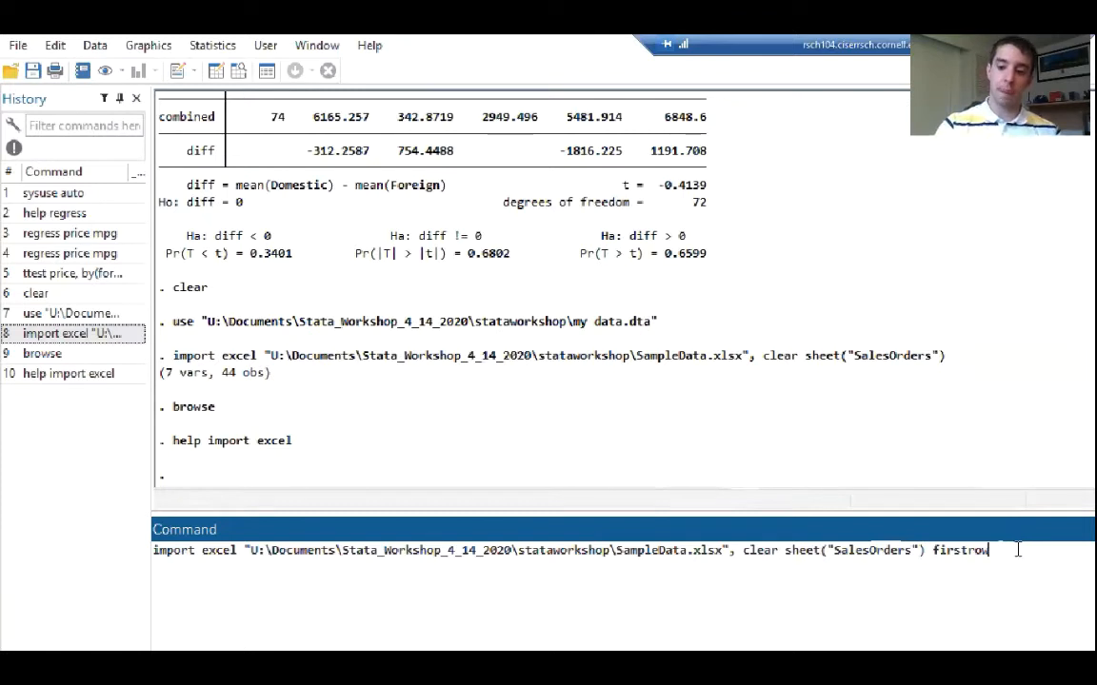
key(Return)
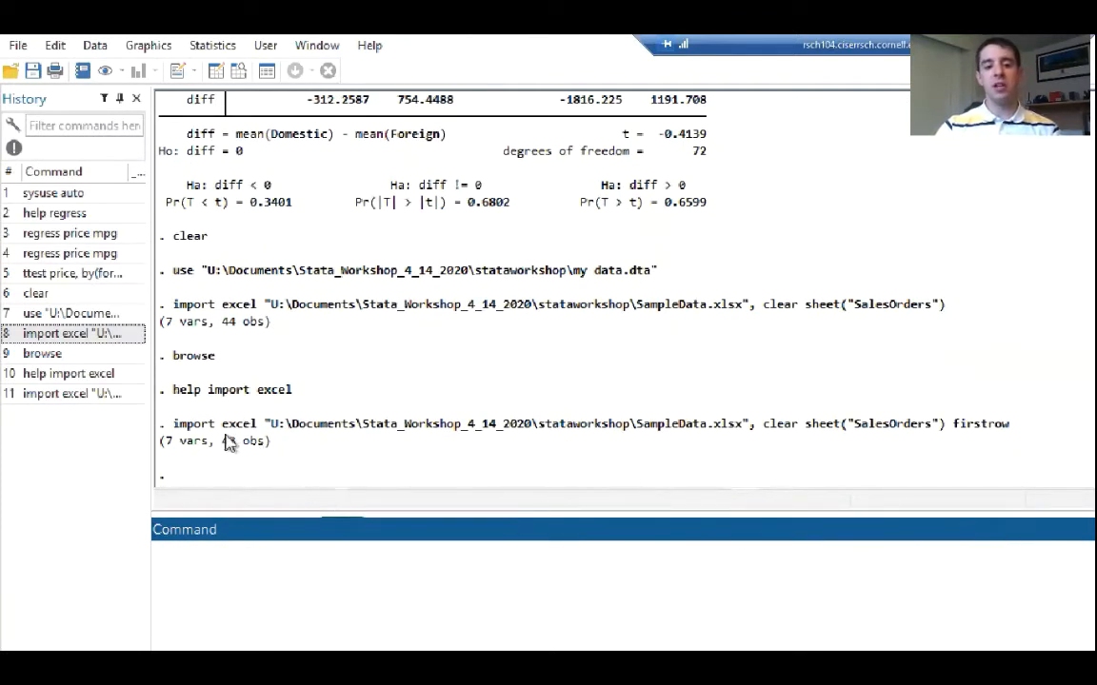
Check the new import's observation count, then browse the data and compare the Units, UnitCost and Total columns with Region, Rep and Item
drag(223, 444, 262, 445)
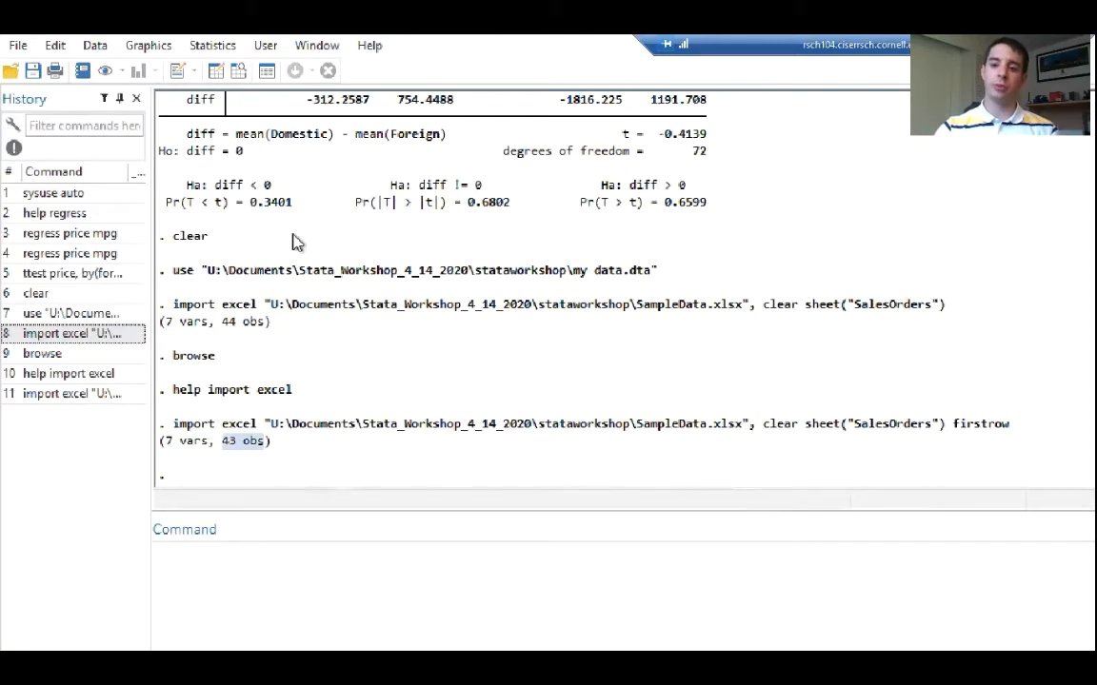
click(240, 72)
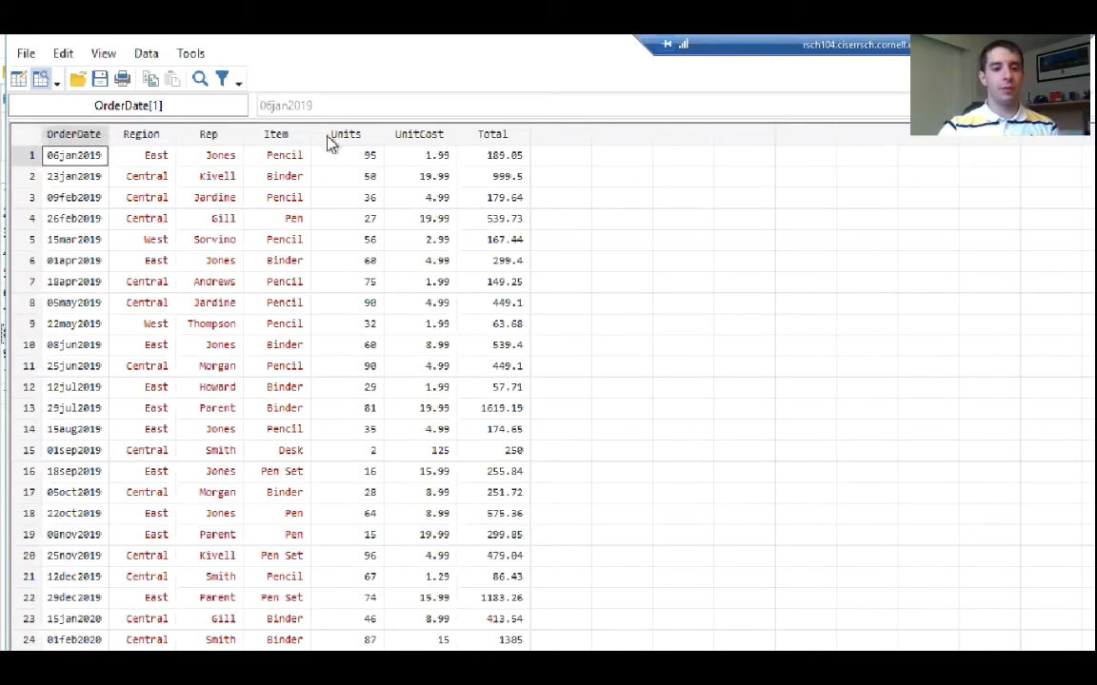
drag(346, 139, 502, 149)
click(416, 198)
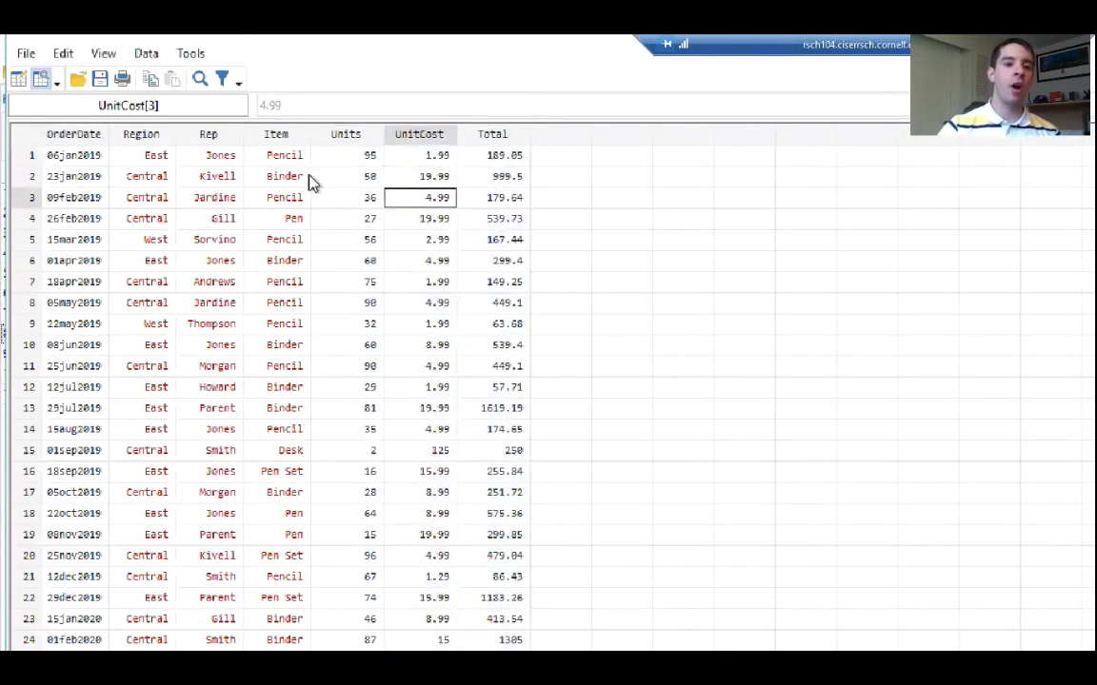
drag(135, 136, 280, 137)
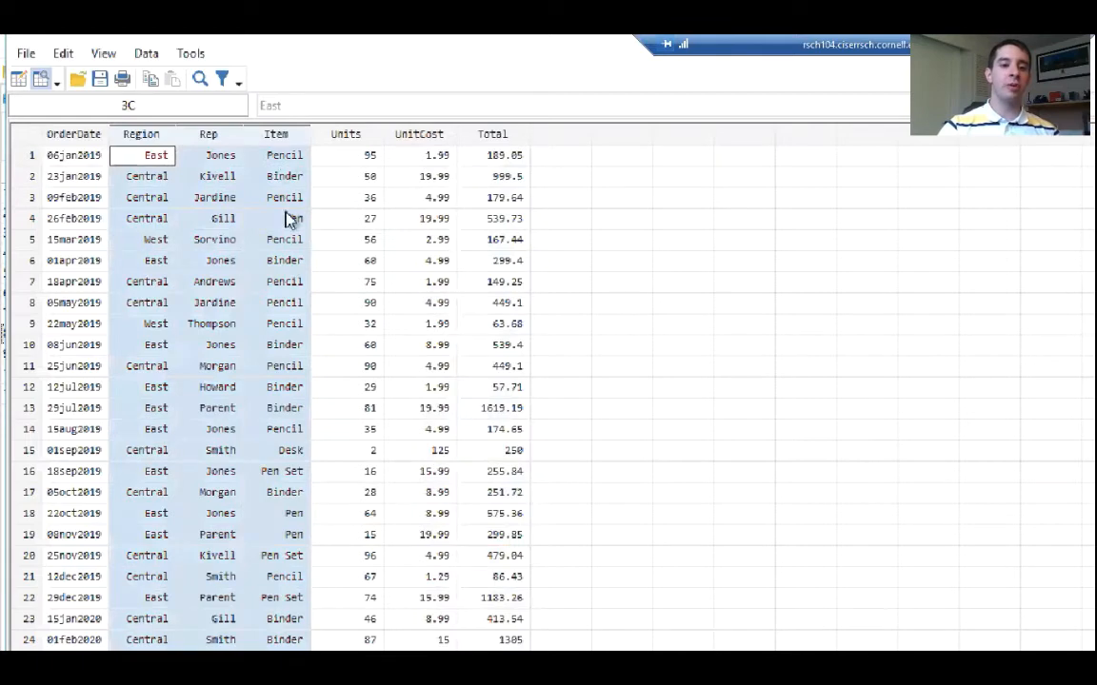
click(364, 228)
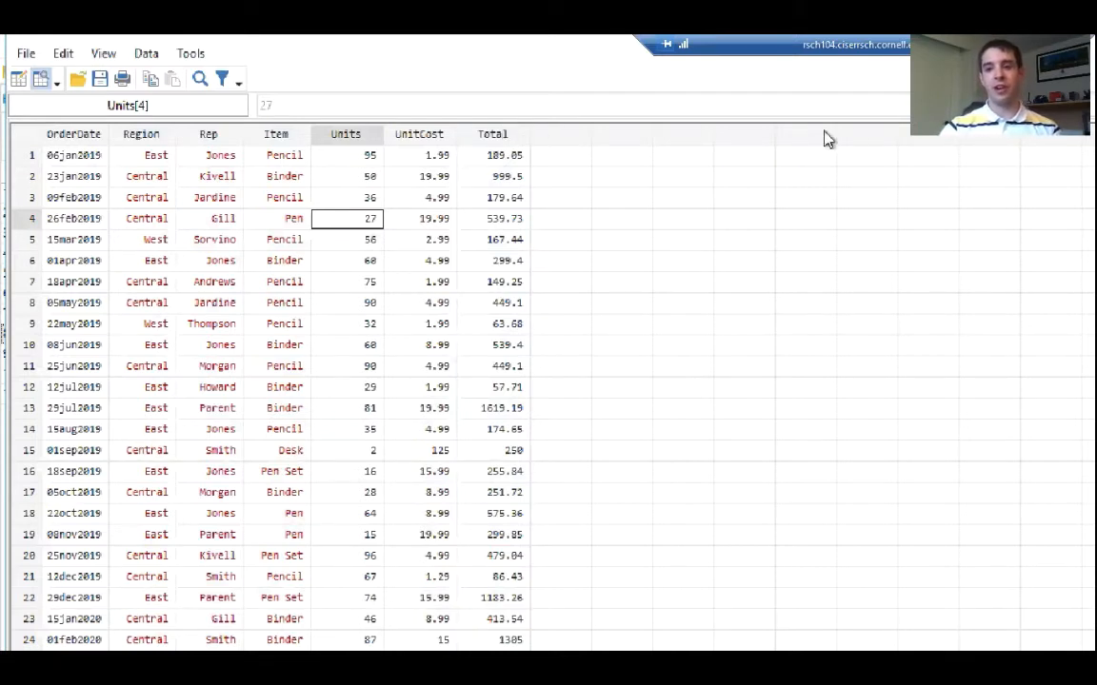
drag(840, 48, 604, 45)
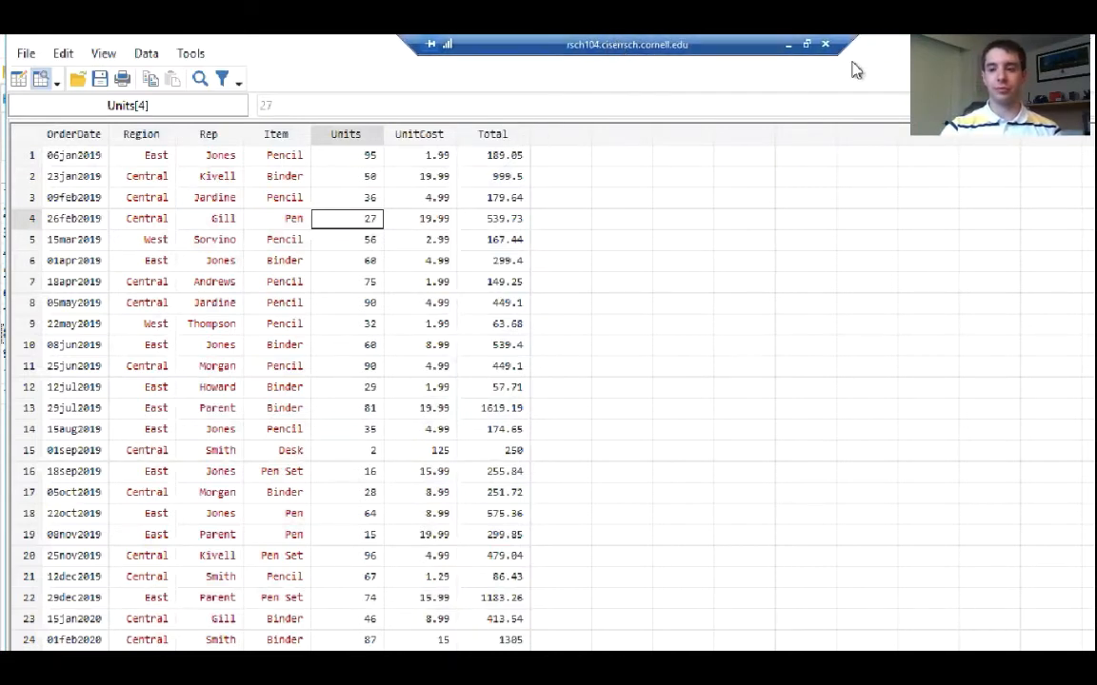
Close the Data Editor, browse the dataset again to examine the Region, UnitCost and Total columns, and close it
drag(894, 44, 587, 172)
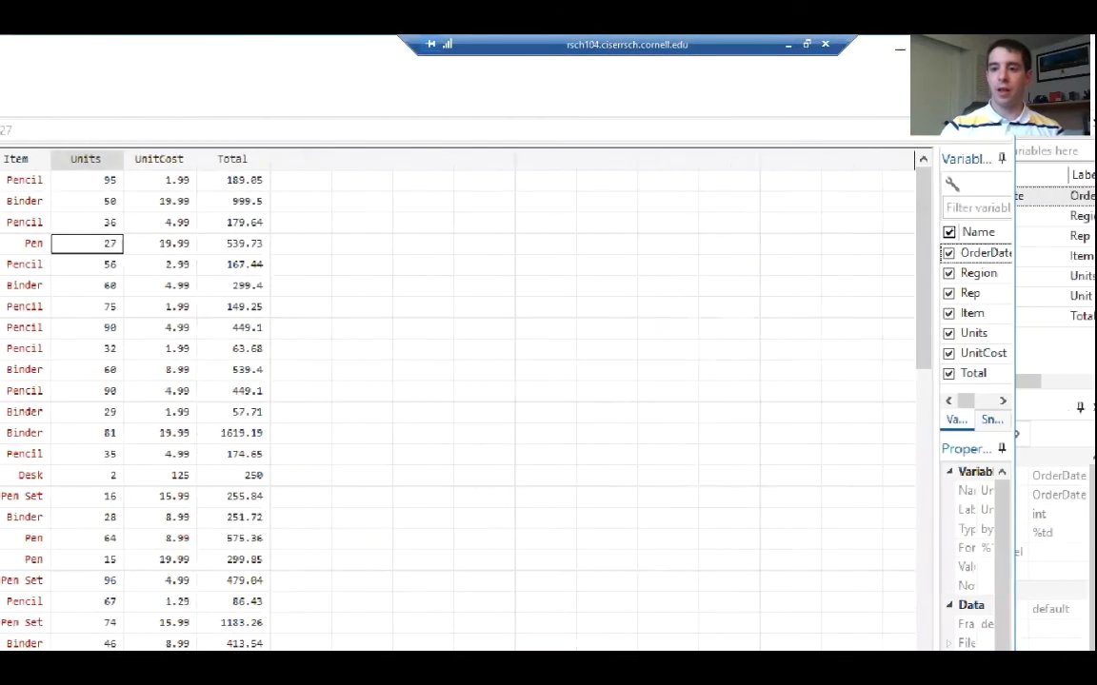
click(991, 49)
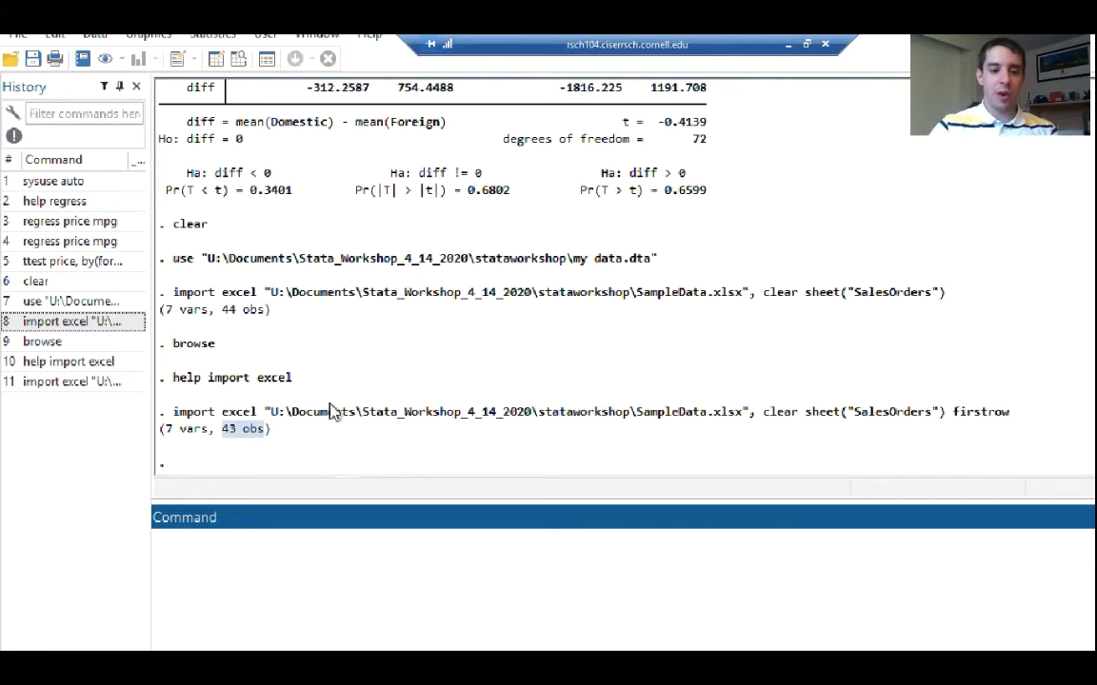
text(browse)
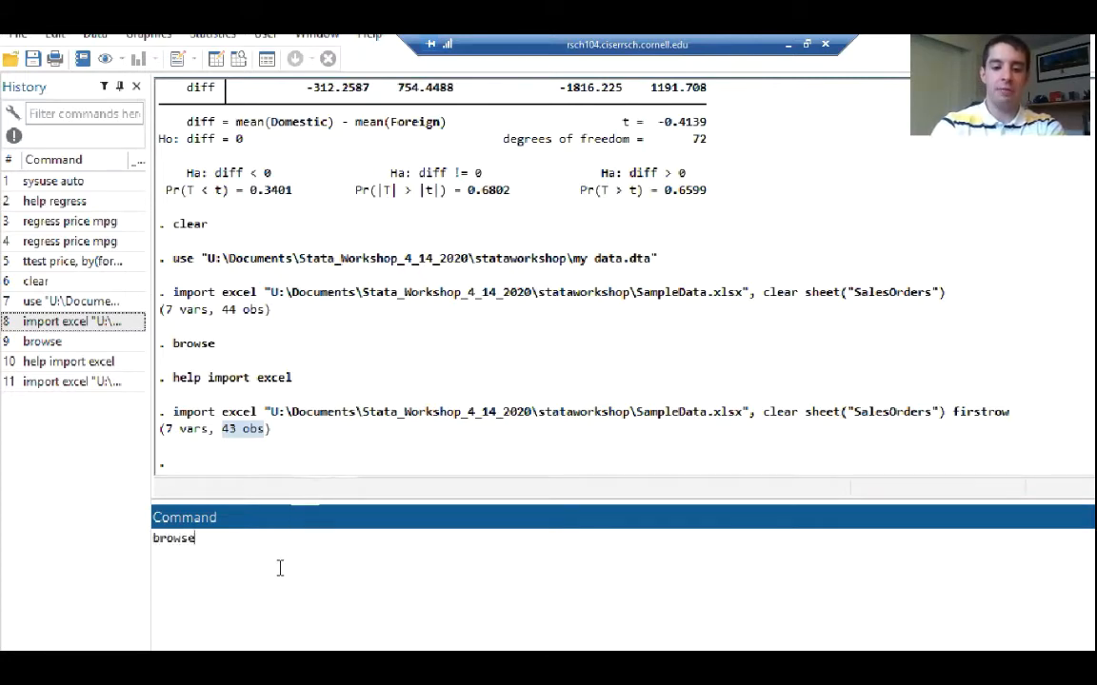
key(Return)
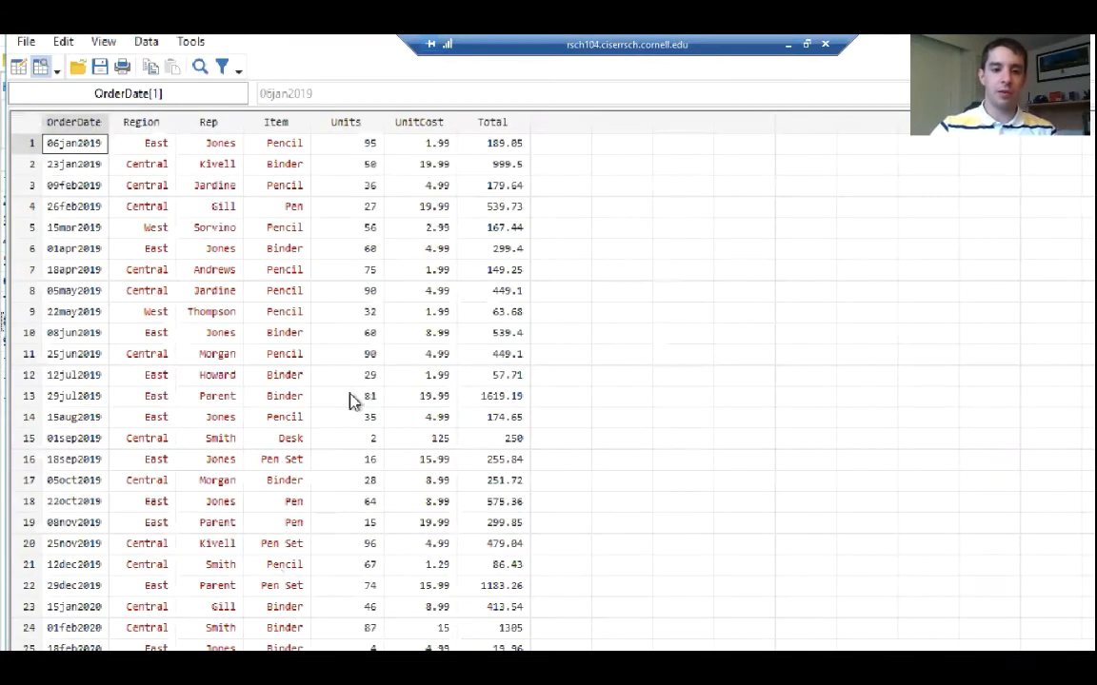
click(145, 121)
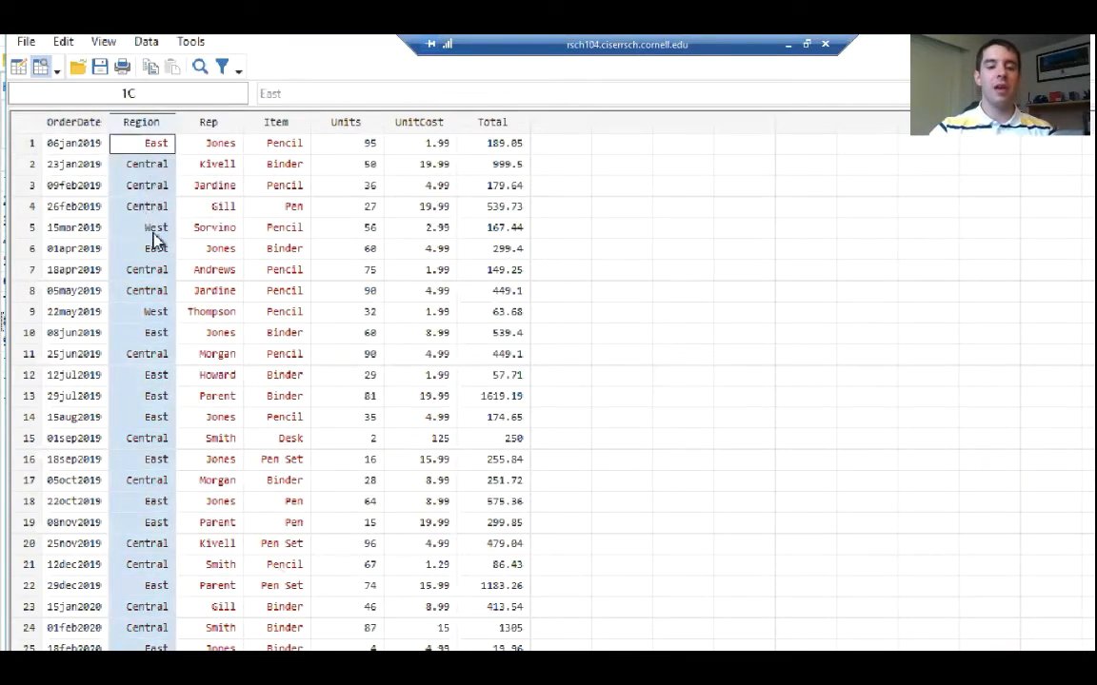
click(441, 145)
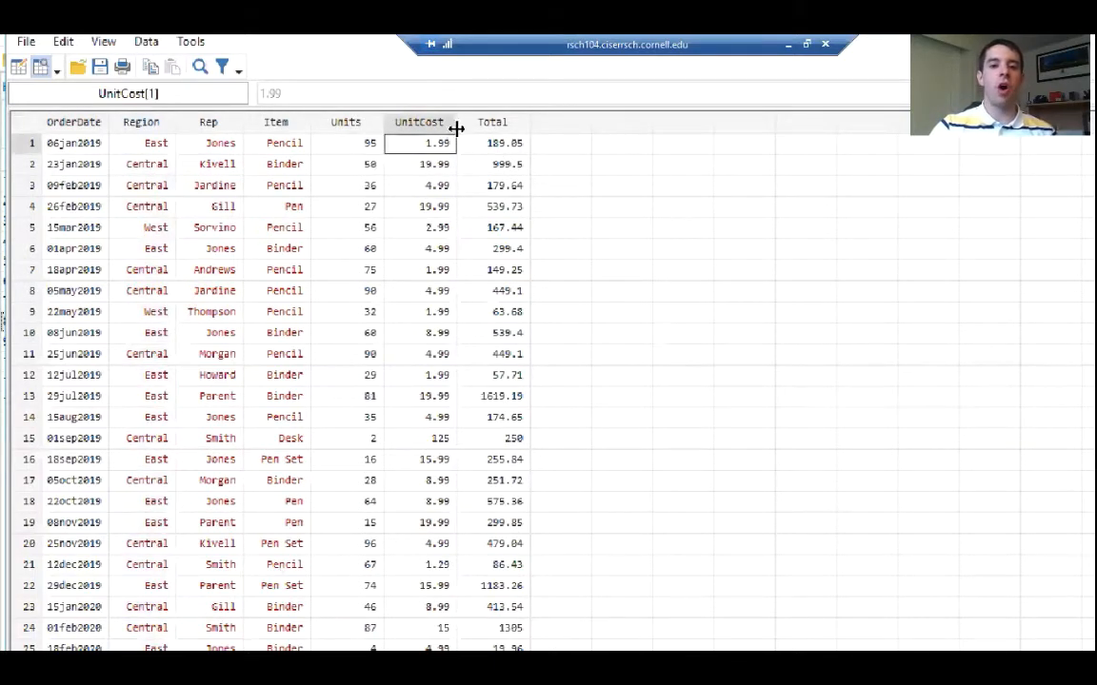
click(509, 152)
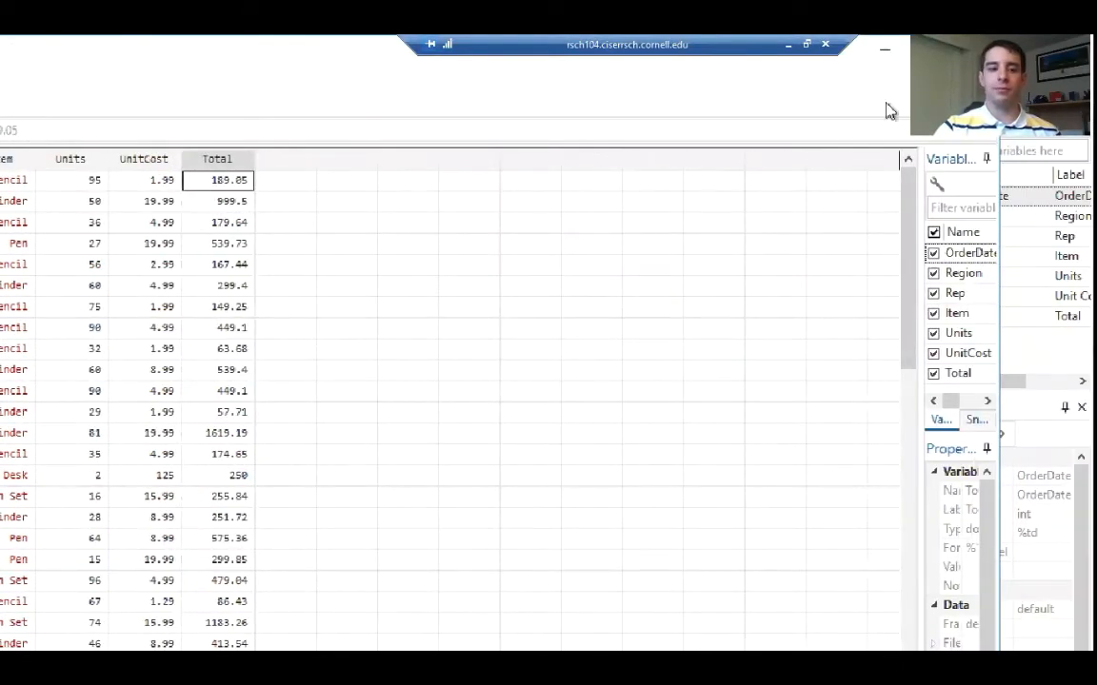
click(974, 49)
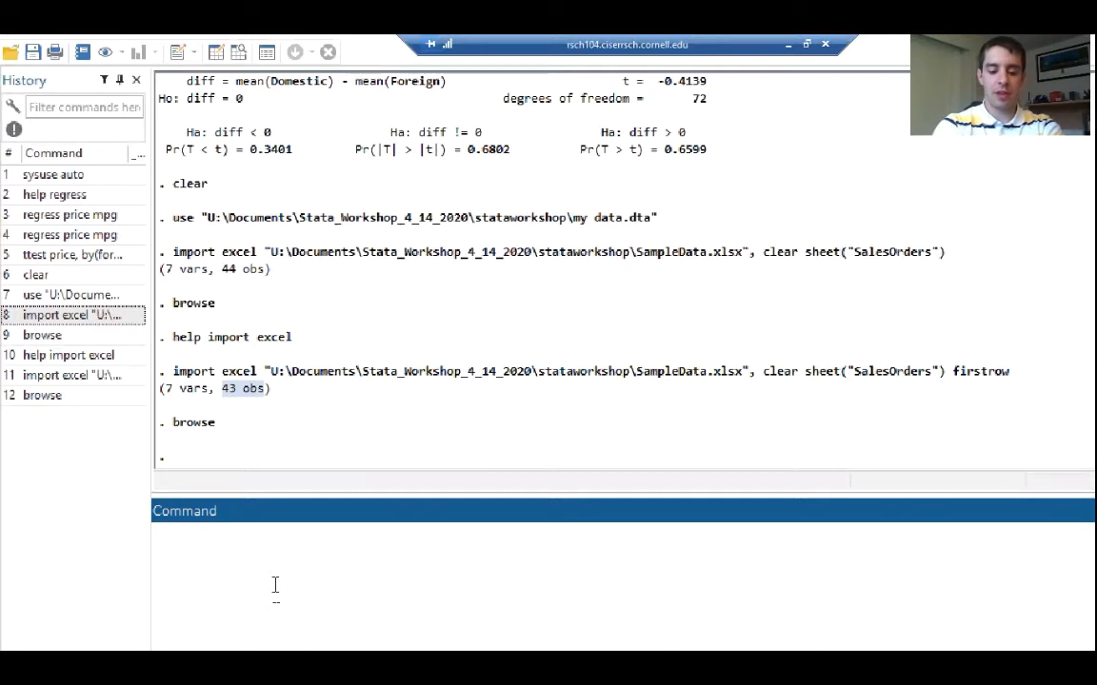
Run tabulate Region to produce a one-way frequency table, inserting Region from the variable list
text(tabulate)
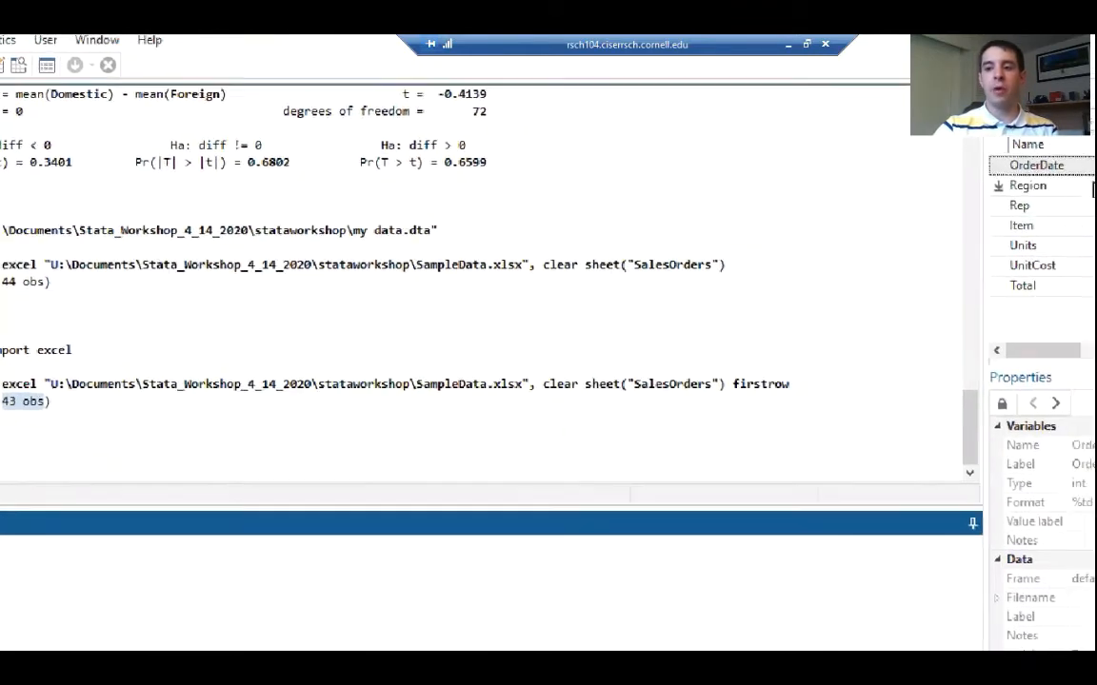
mouse_move(946, 175)
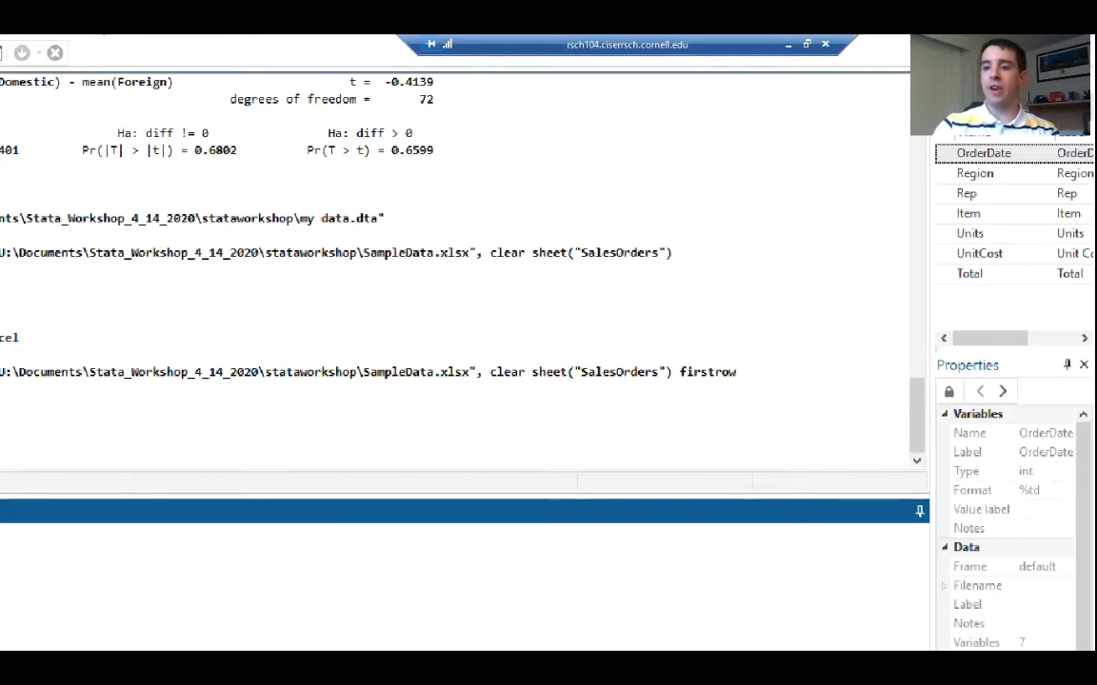
click(946, 176)
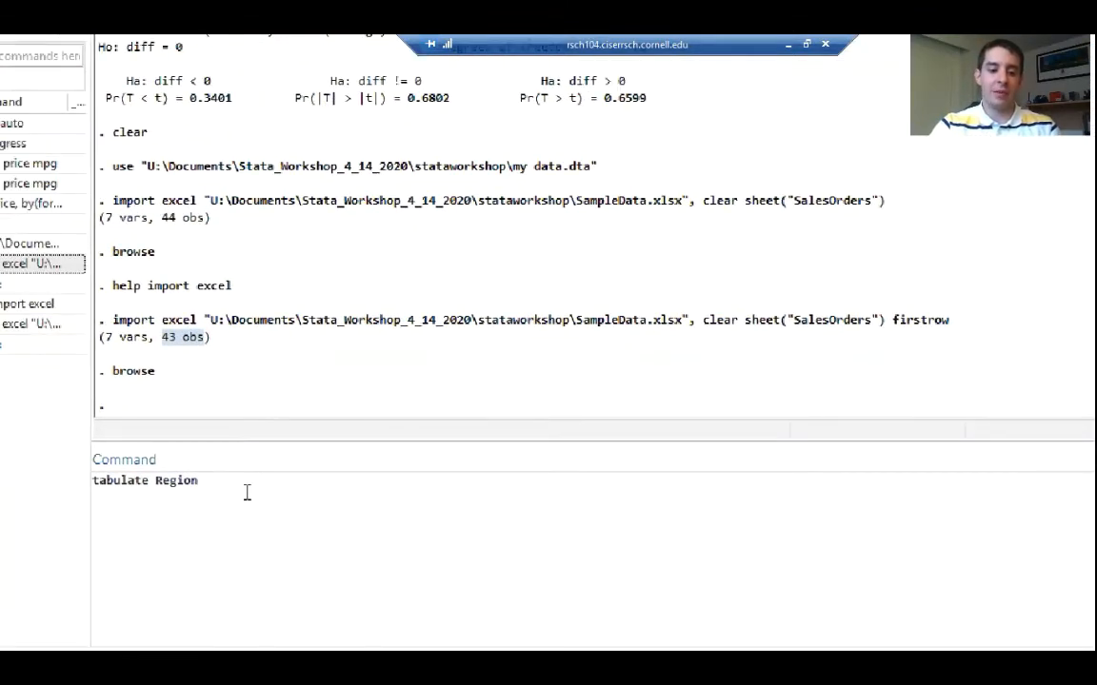
click(245, 480)
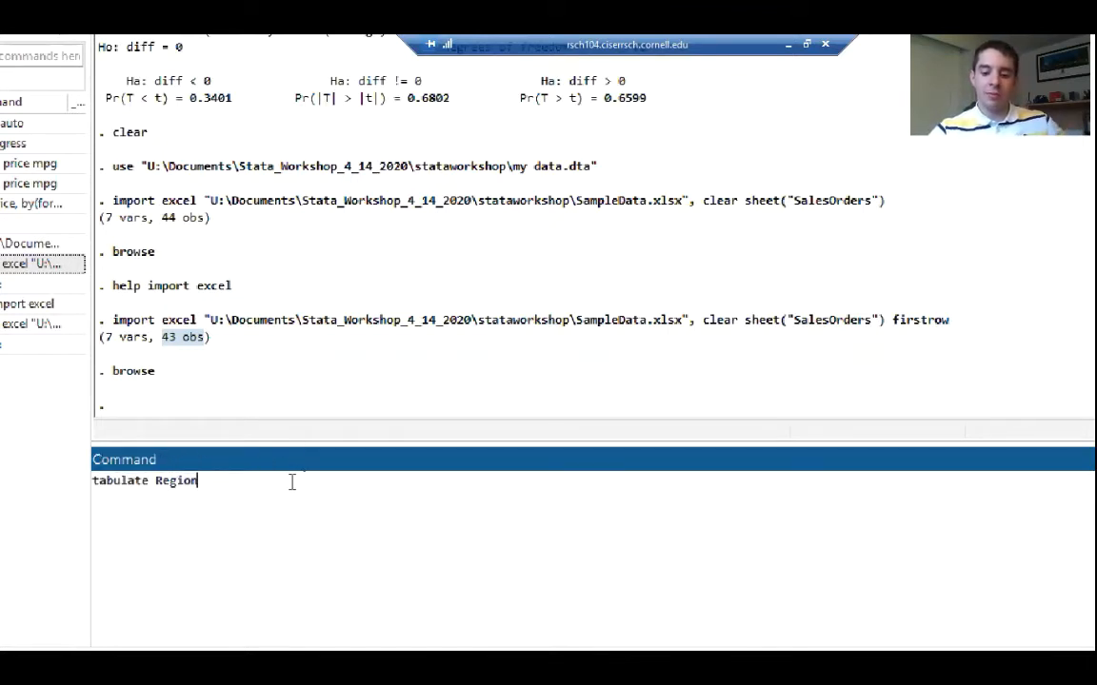
key(Return)
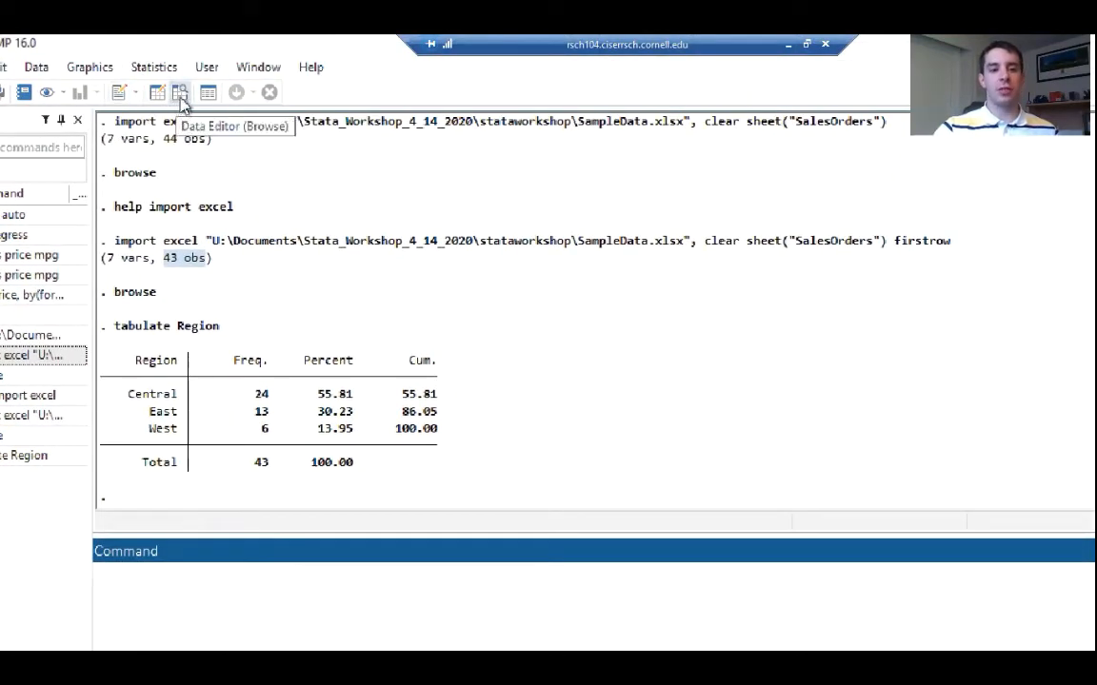
Browse the dataset to compare the UnitCost and Total columns as candidates for summary statistics, and close the Data Editor
click(183, 102)
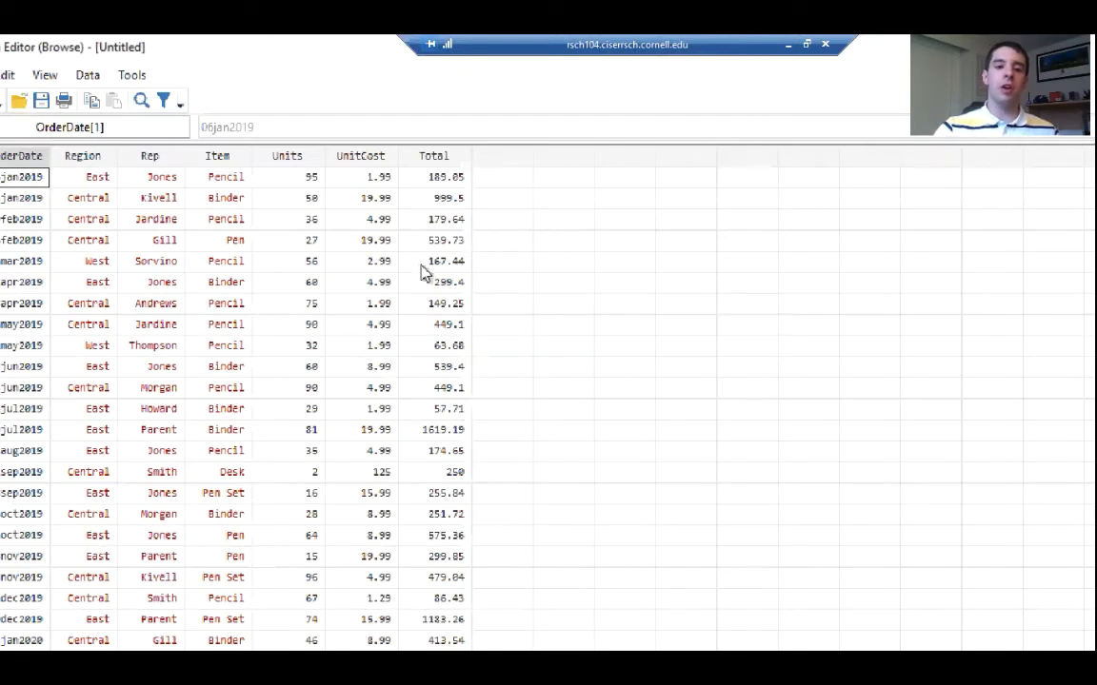
click(367, 159)
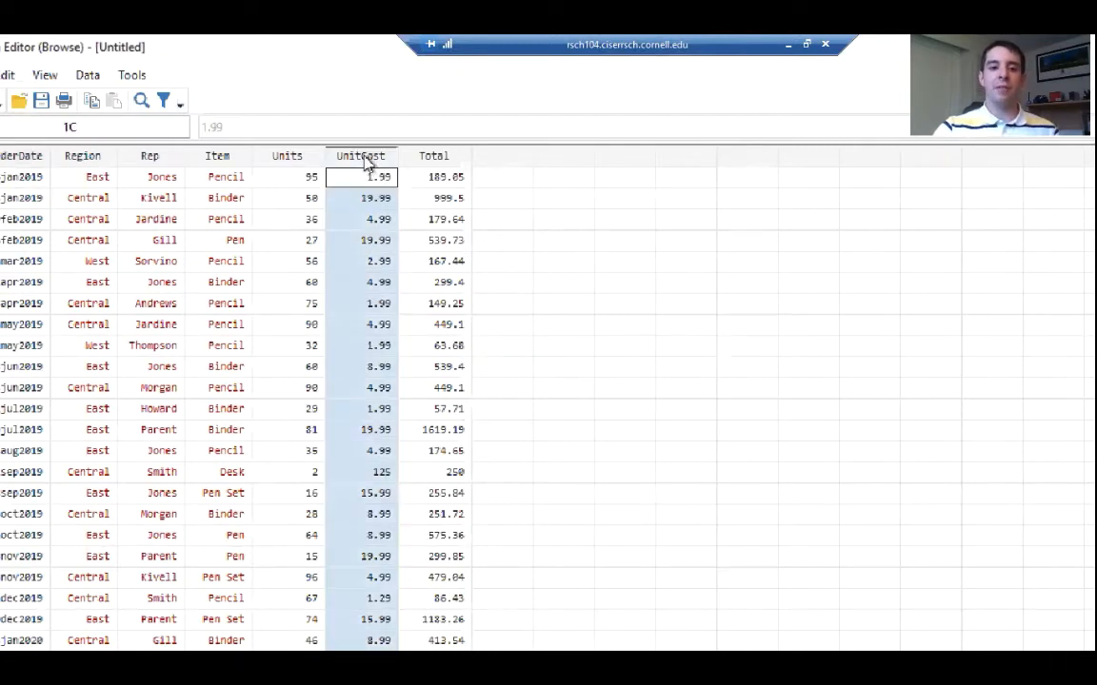
click(455, 159)
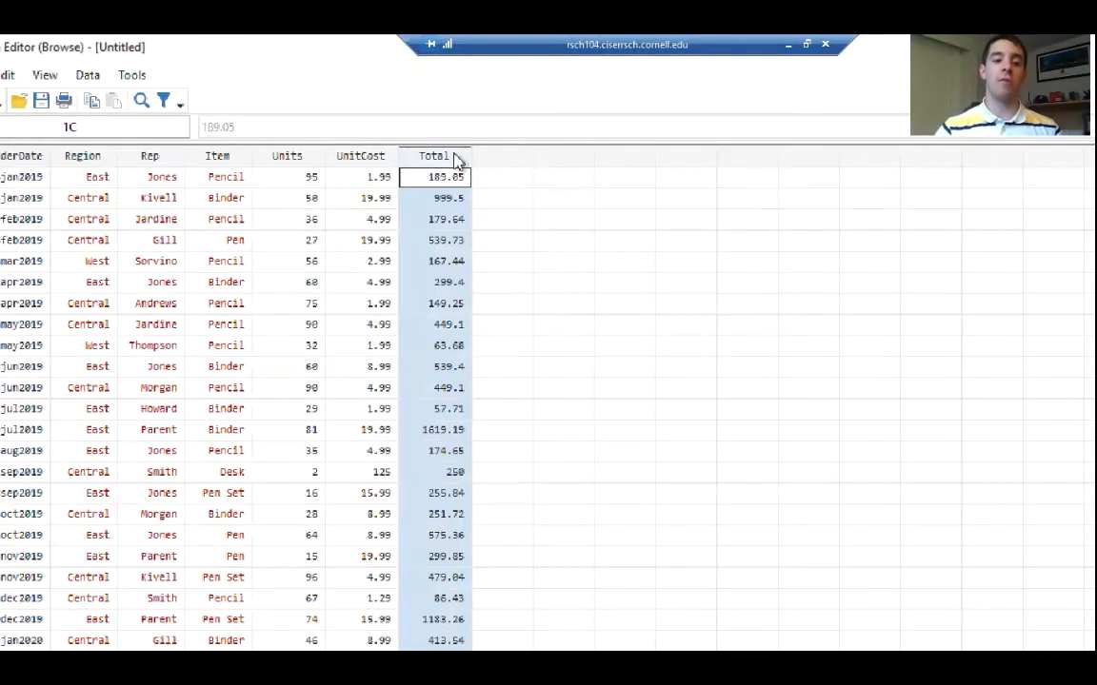
click(344, 152)
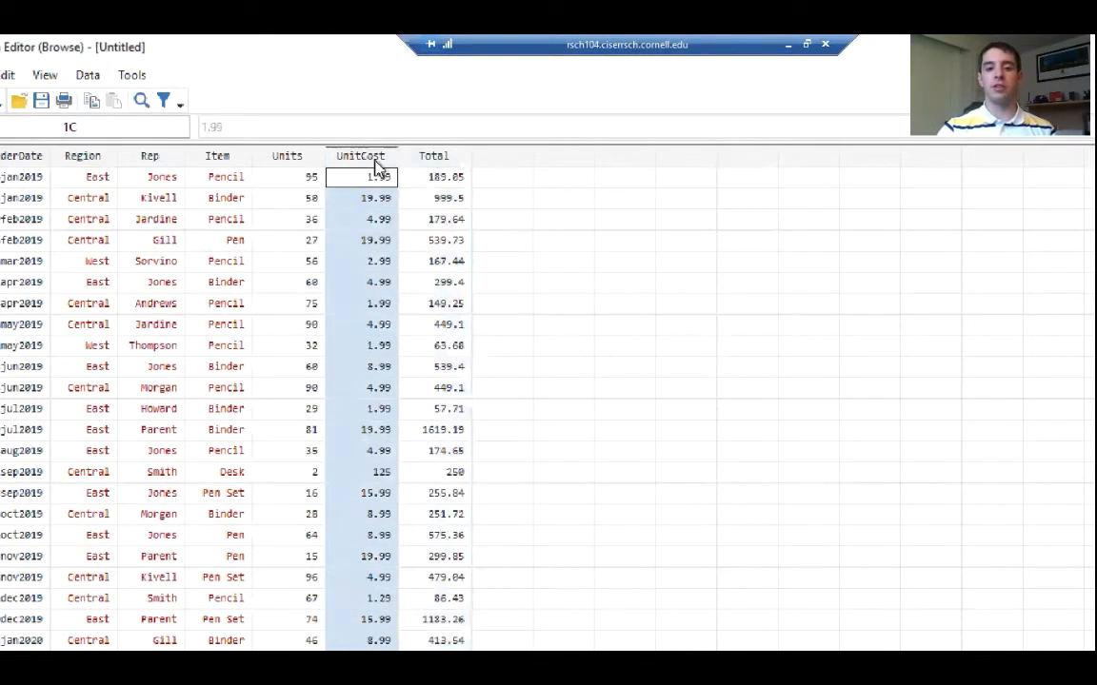
click(425, 160)
click(347, 156)
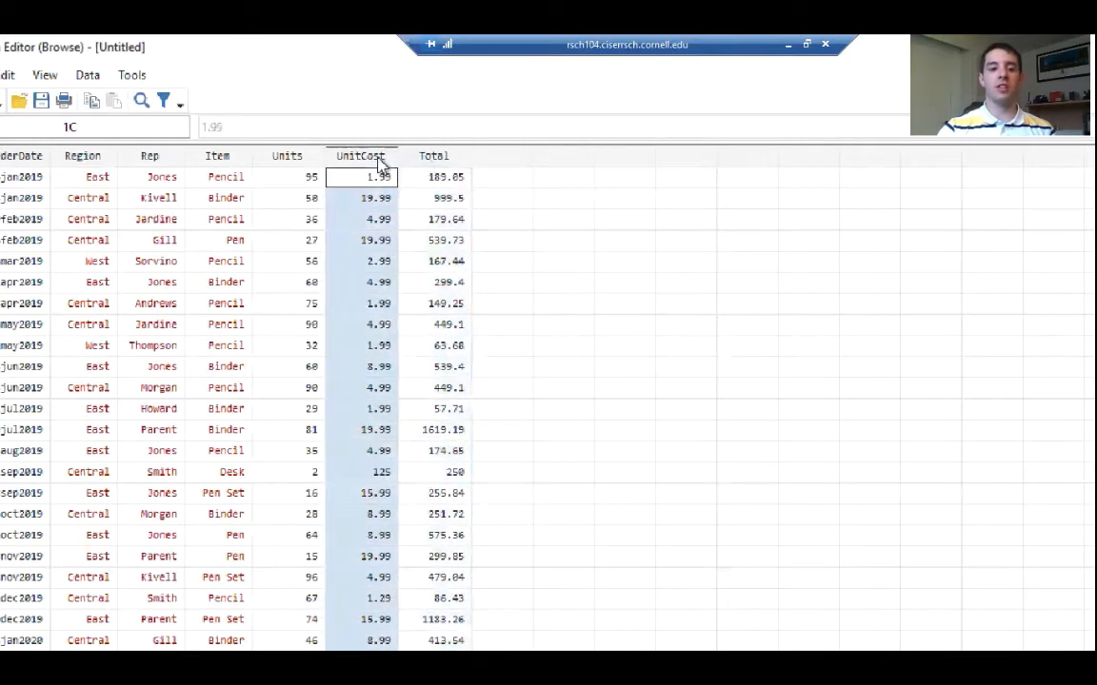
click(427, 162)
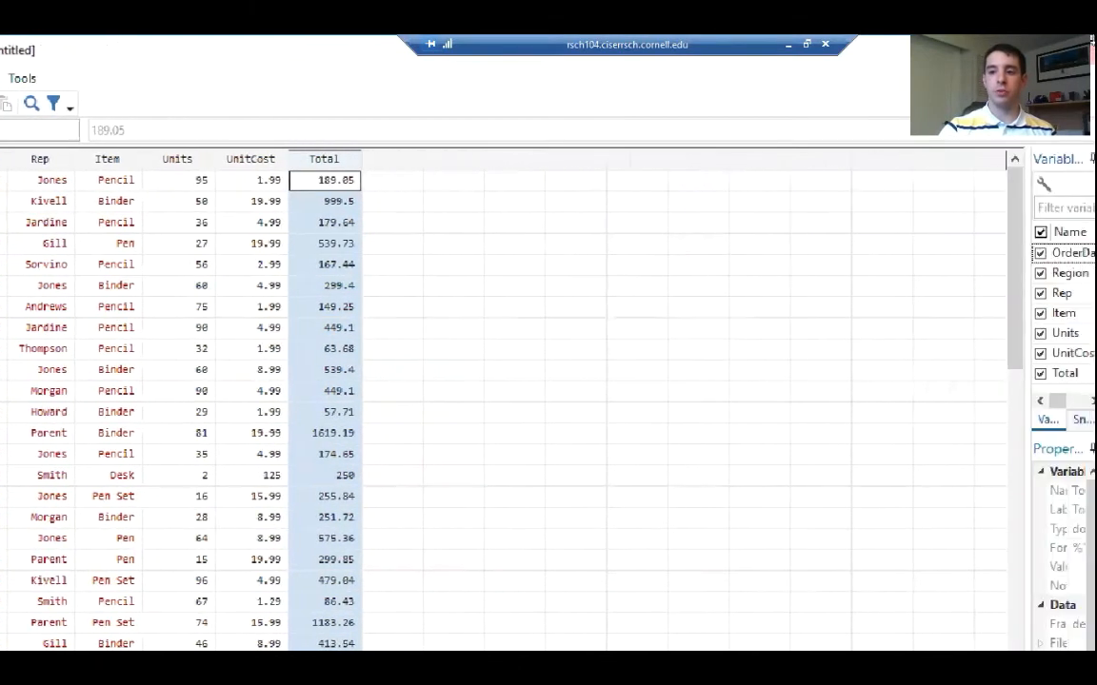
click(1018, 51)
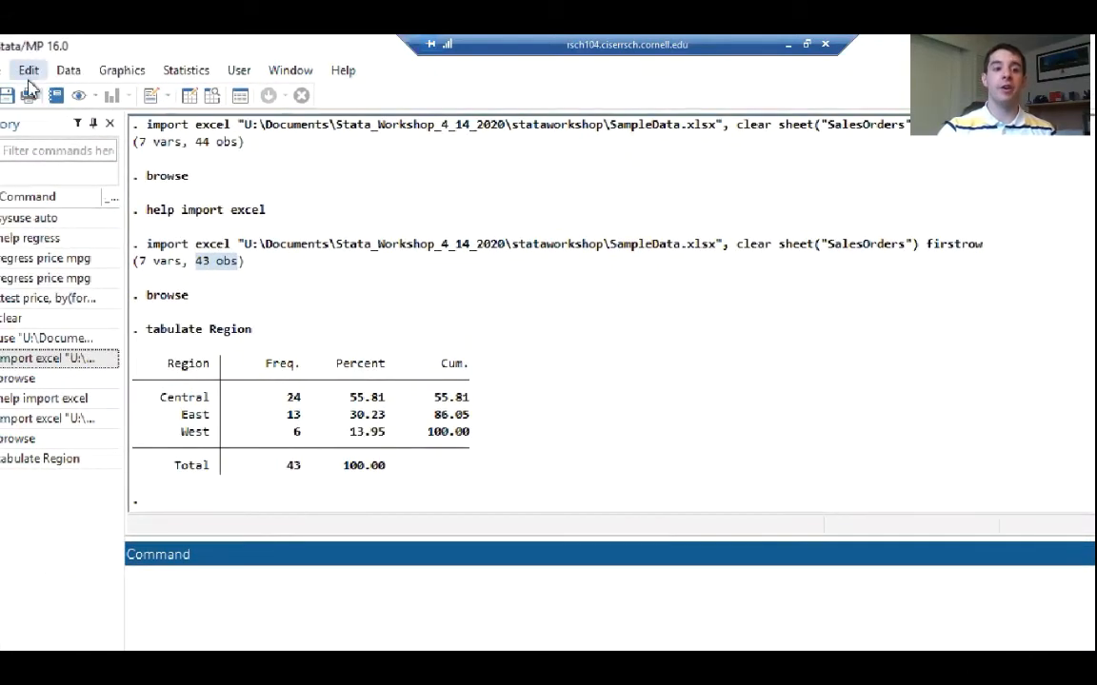
Set up summary statistics for the UnitCost and Total variables with the Display additional statistics option
click(197, 74)
mouse_move(226, 94)
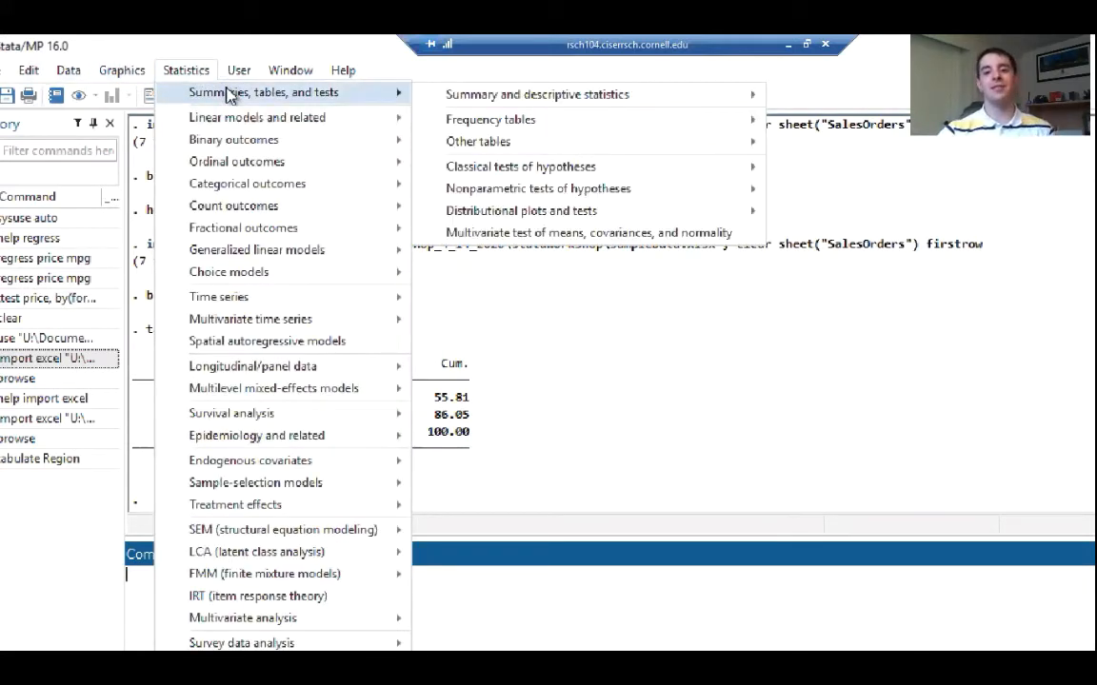
mouse_move(544, 105)
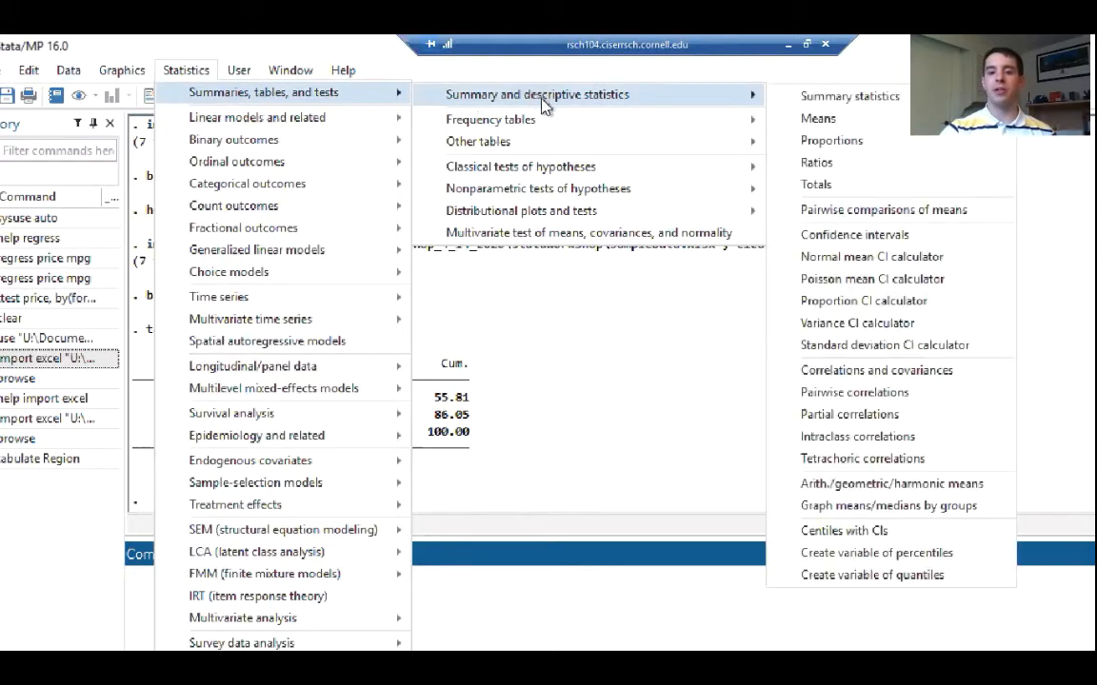
mouse_move(570, 179)
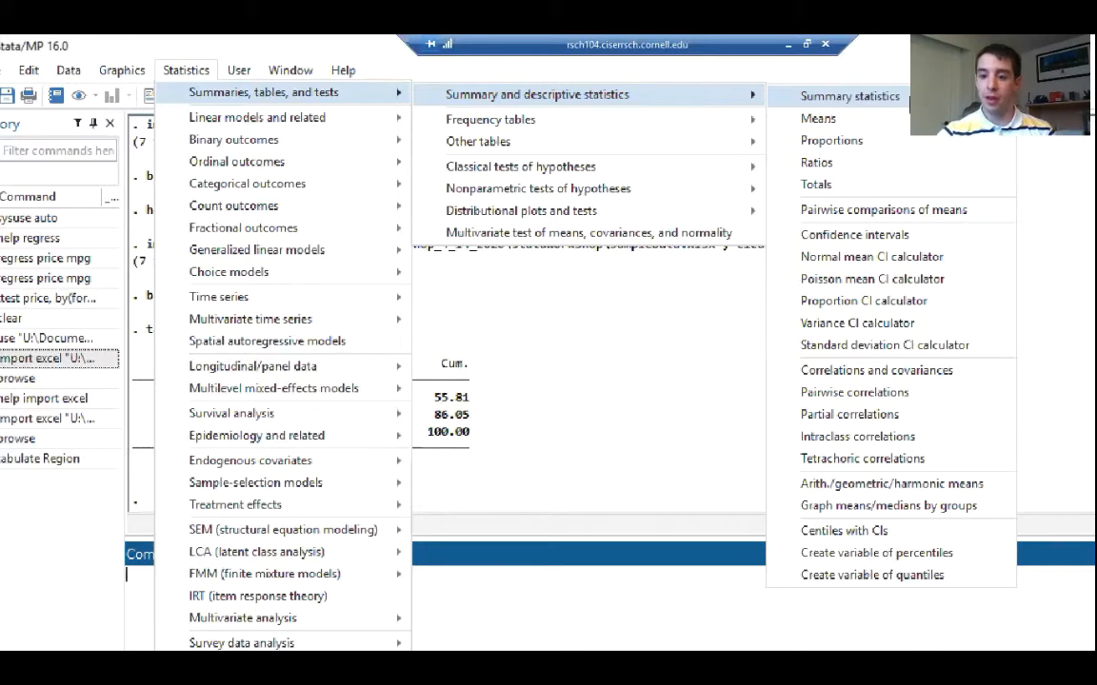
click(849, 97)
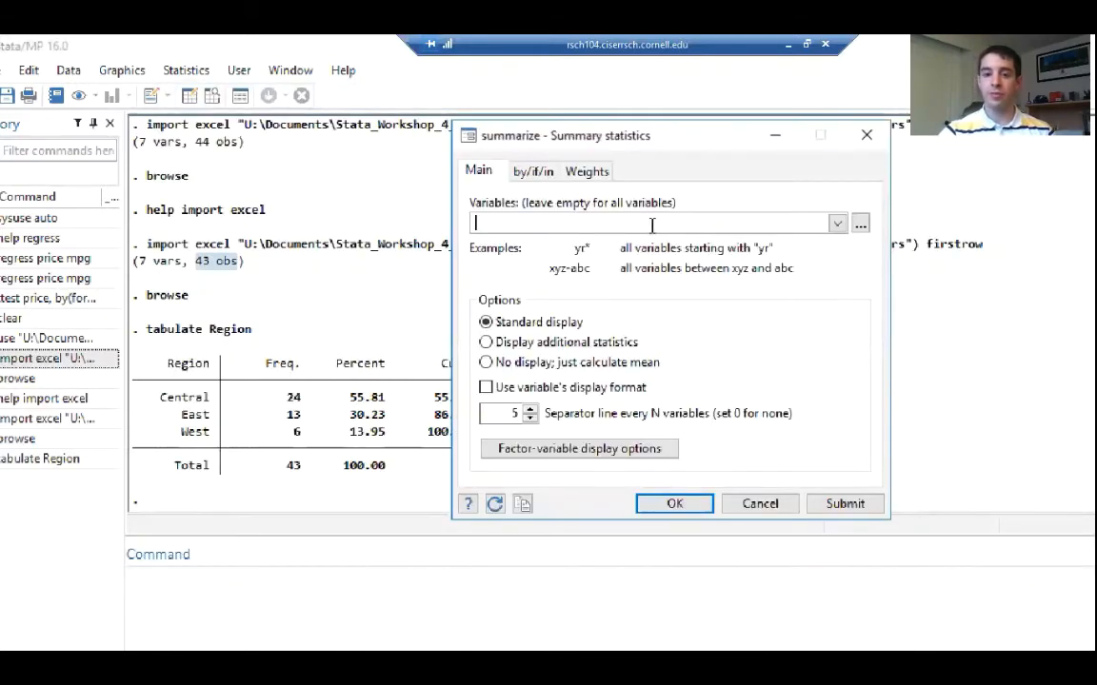
click(837, 227)
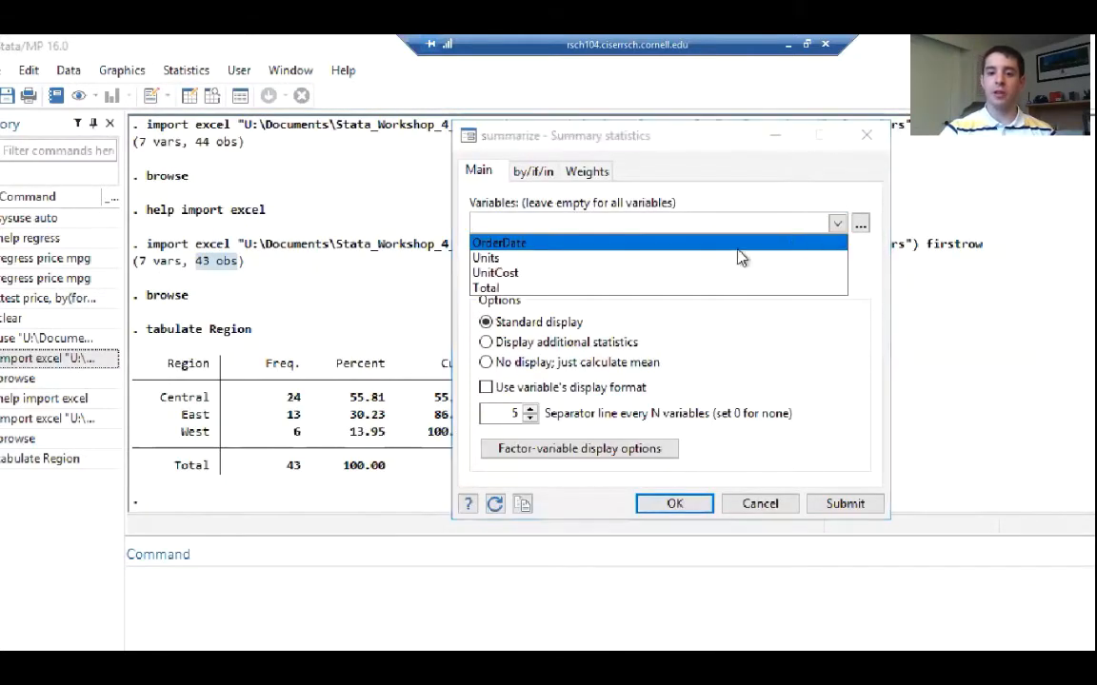
click(518, 274)
click(581, 288)
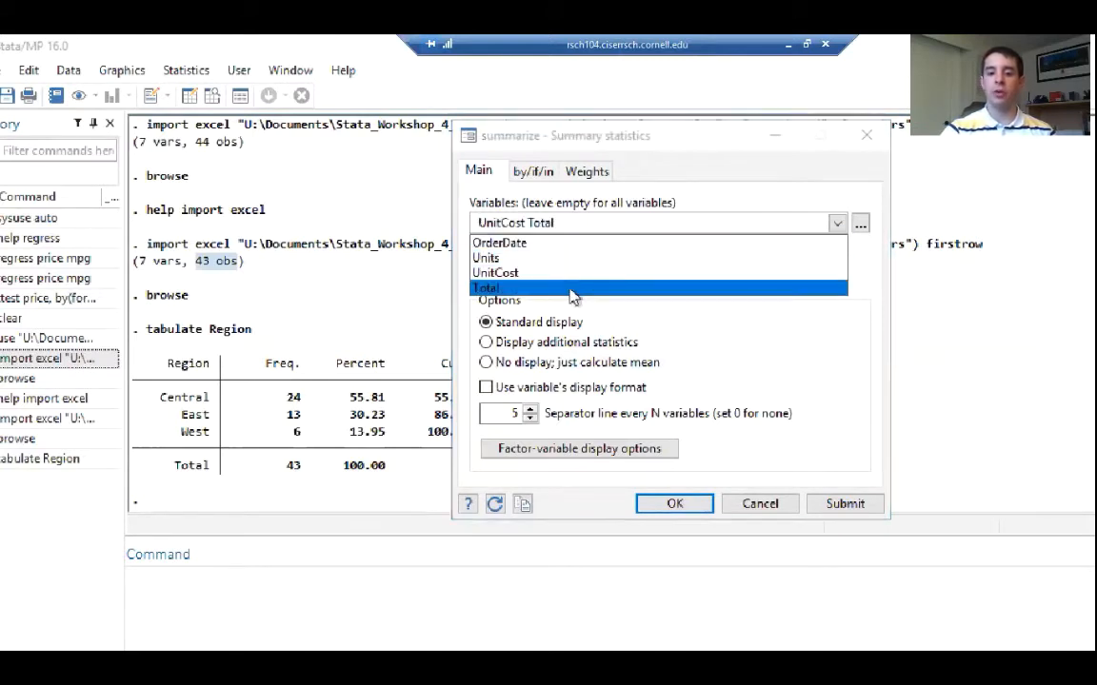
click(524, 346)
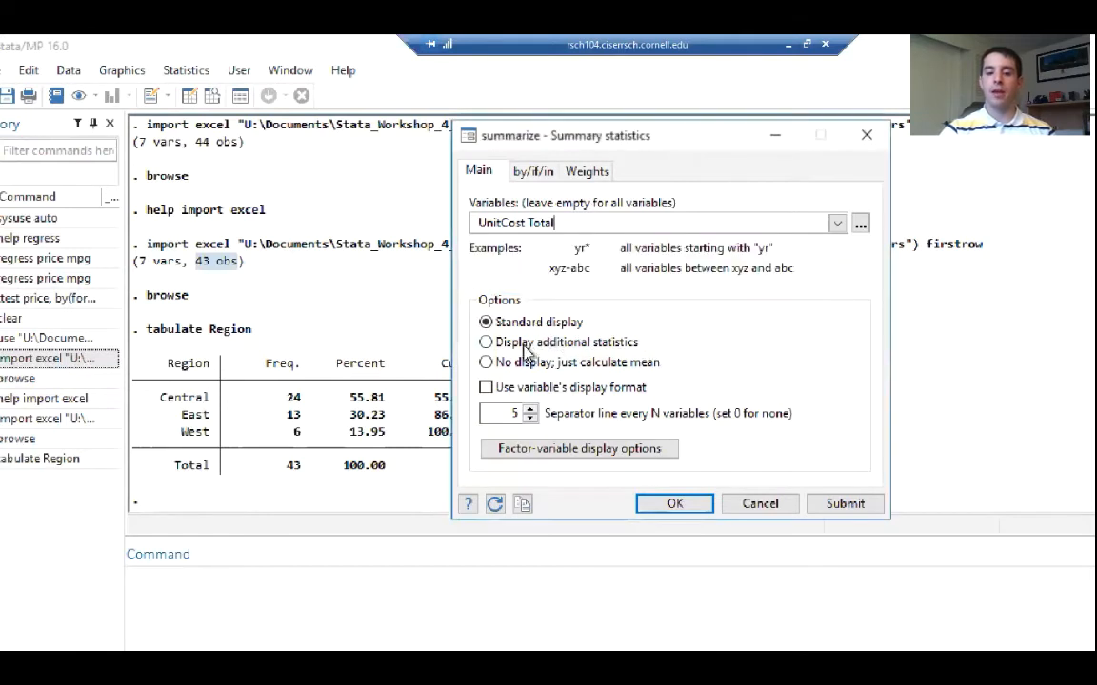
click(524, 347)
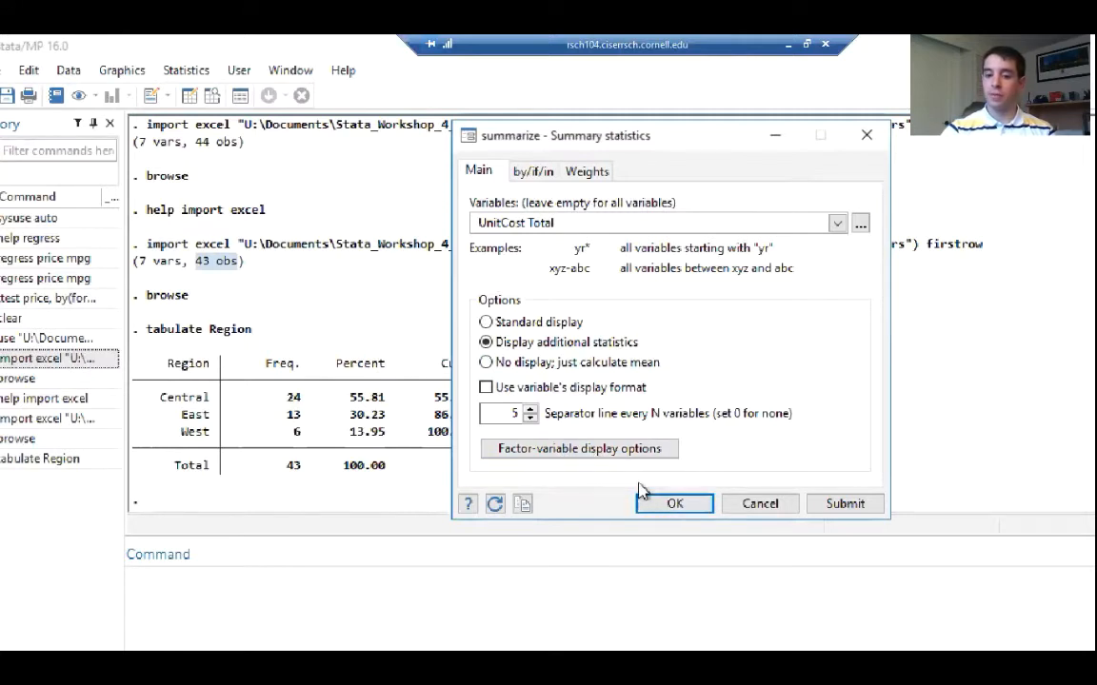
click(665, 451)
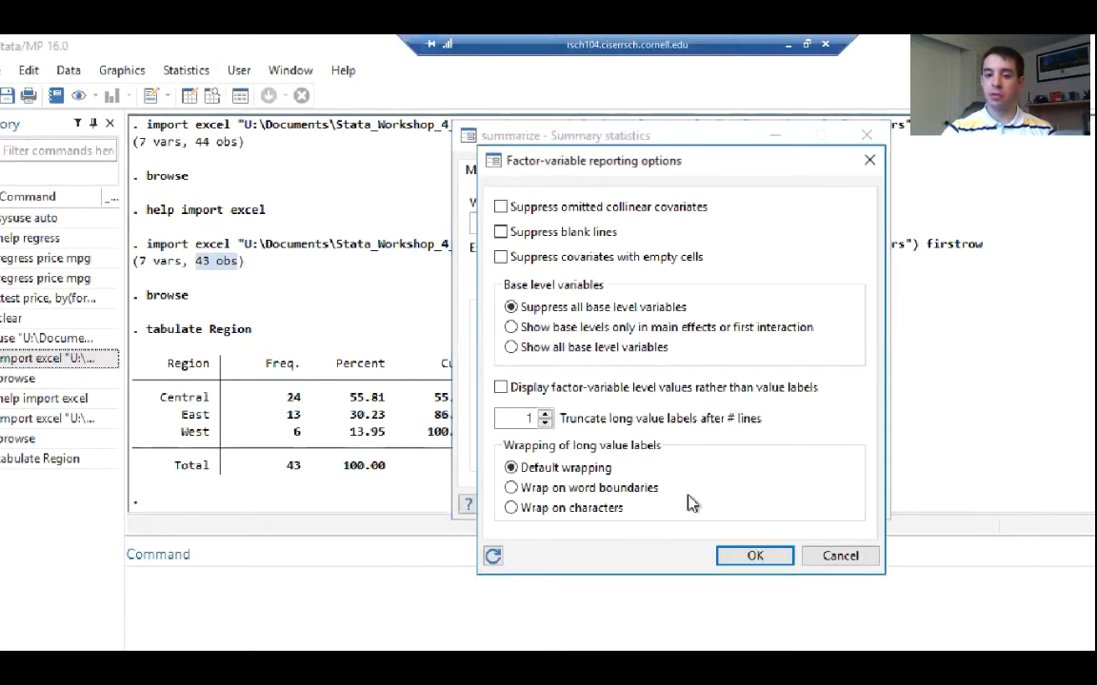
click(836, 559)
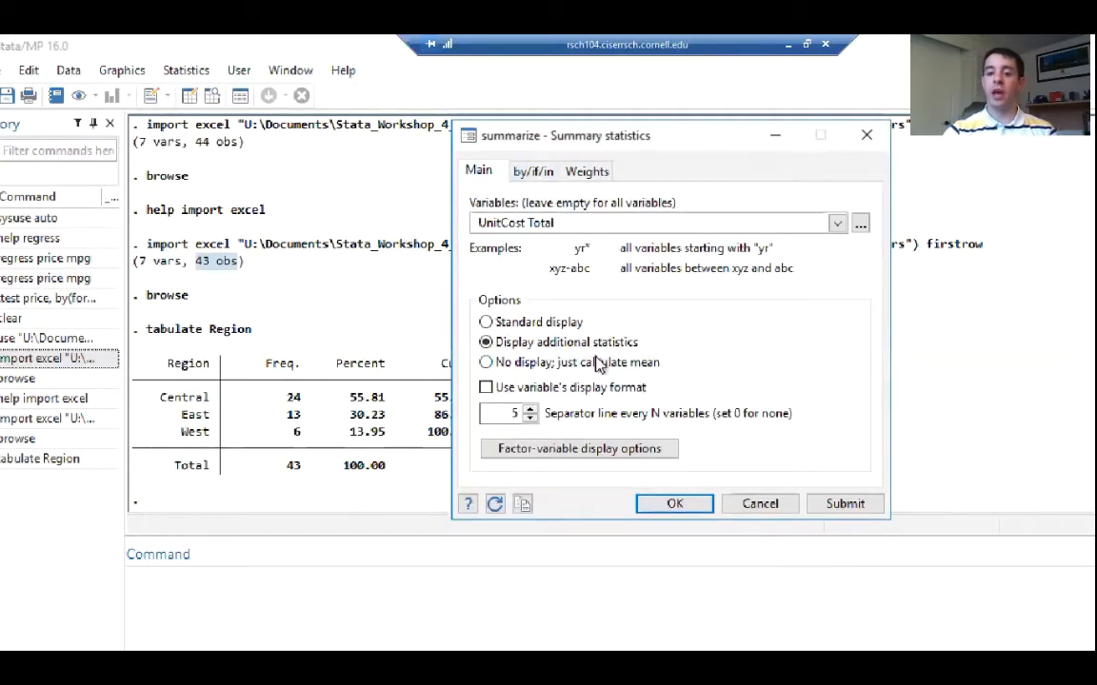
click(860, 222)
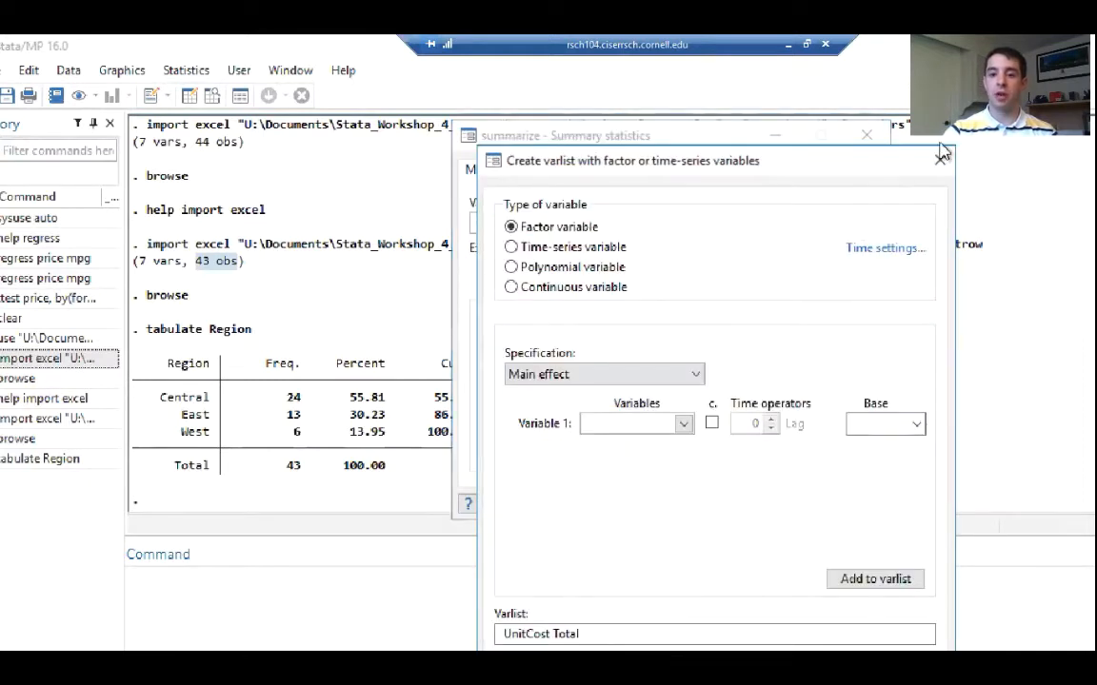
click(940, 158)
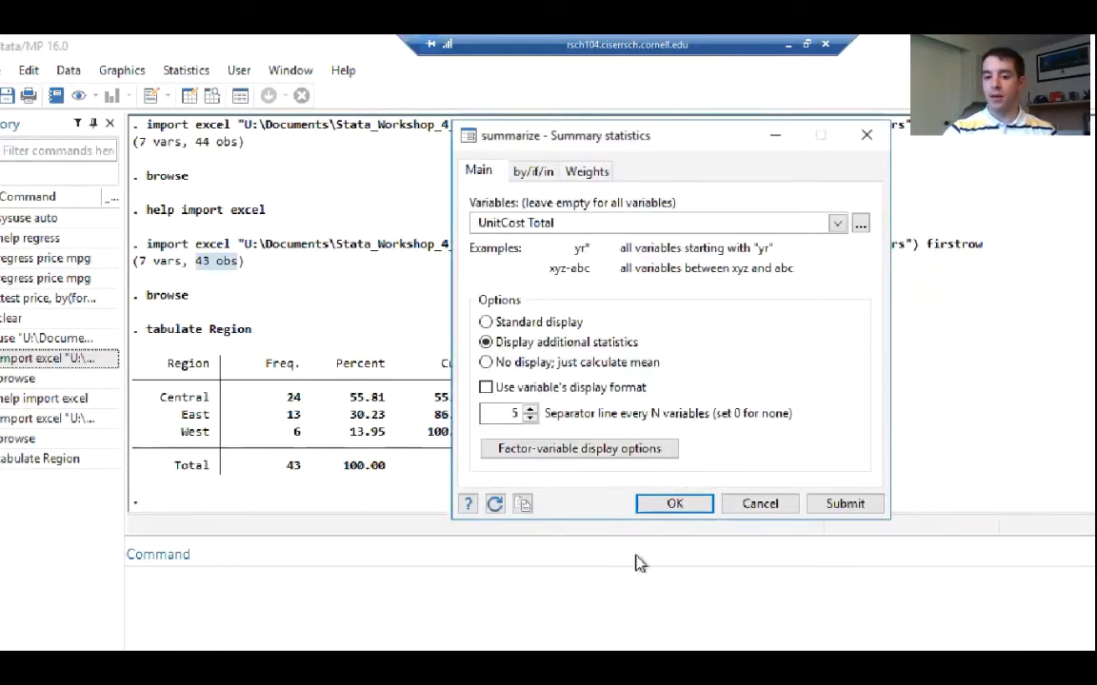
Run the detailed summary of UnitCost and Total and review its command and output in the results
click(678, 505)
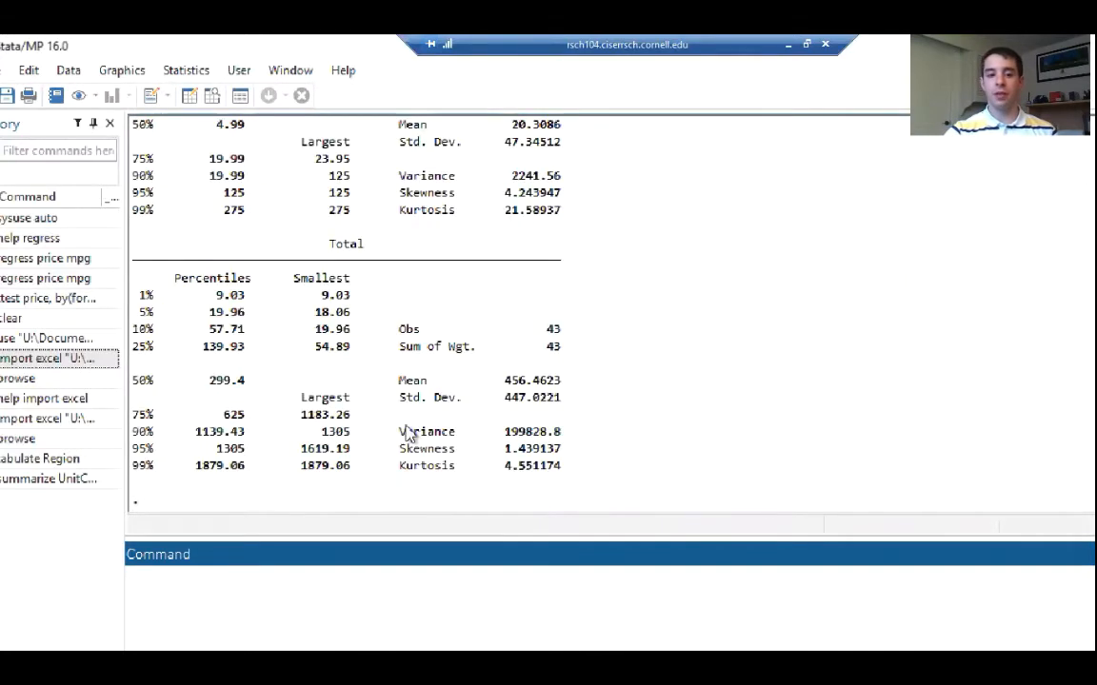
scroll(358, 381, up, 10)
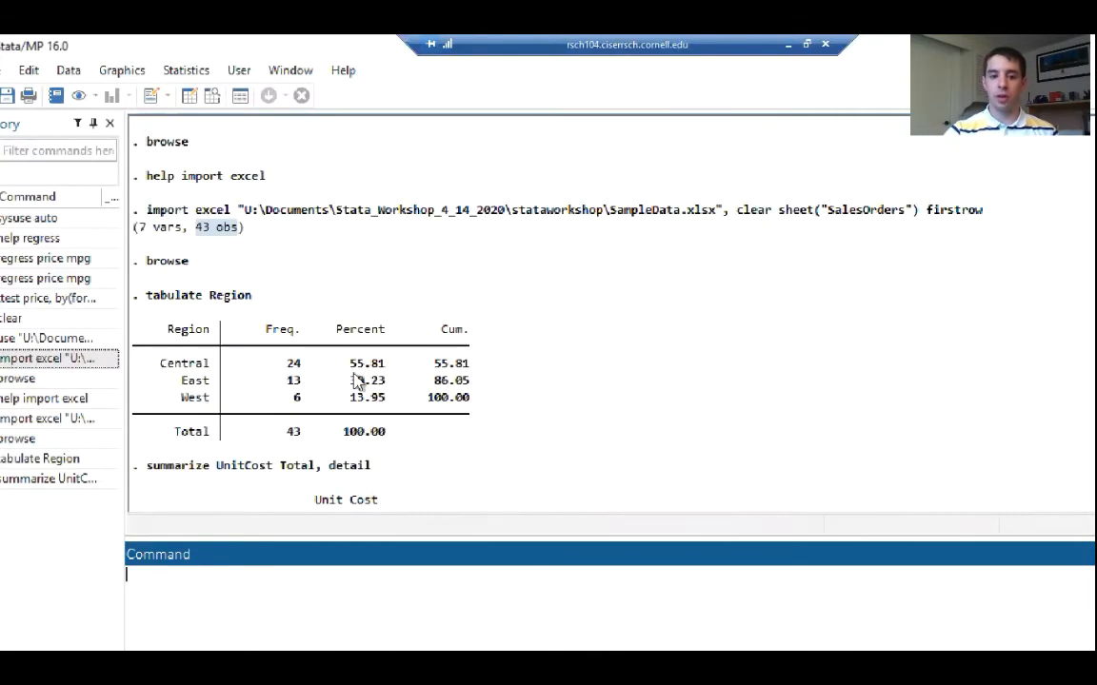
scroll(169, 409, down, 3)
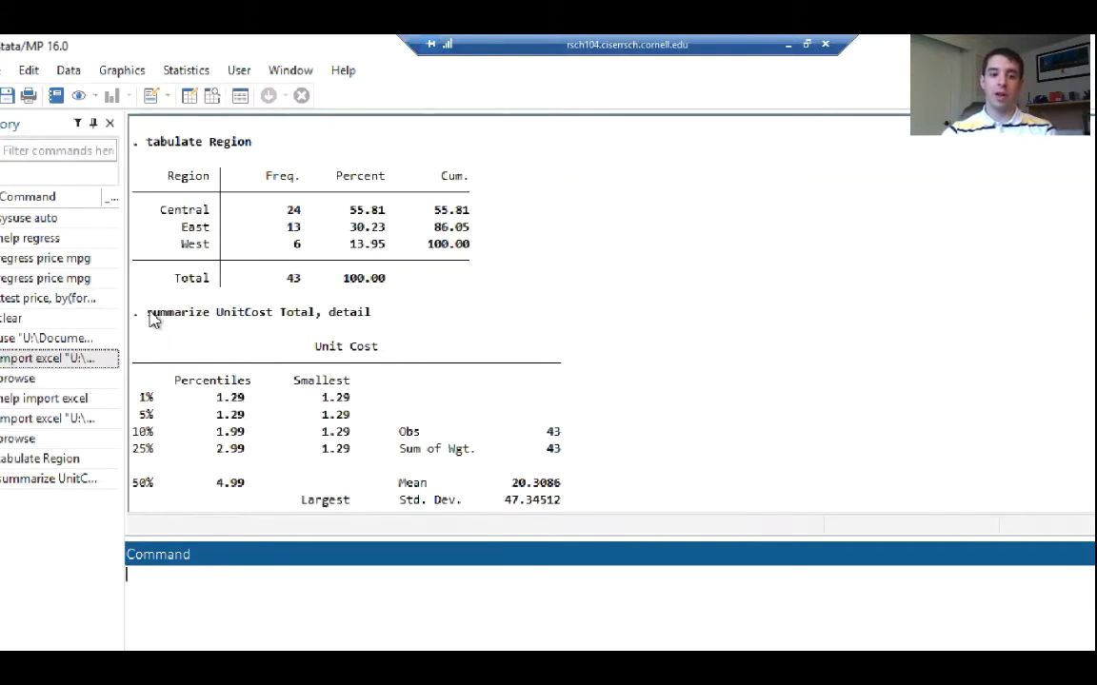
Examine the summarize command with its detail option and the Unit Cost statistics, particularly the mean and variance
drag(149, 319, 373, 321)
click(348, 328)
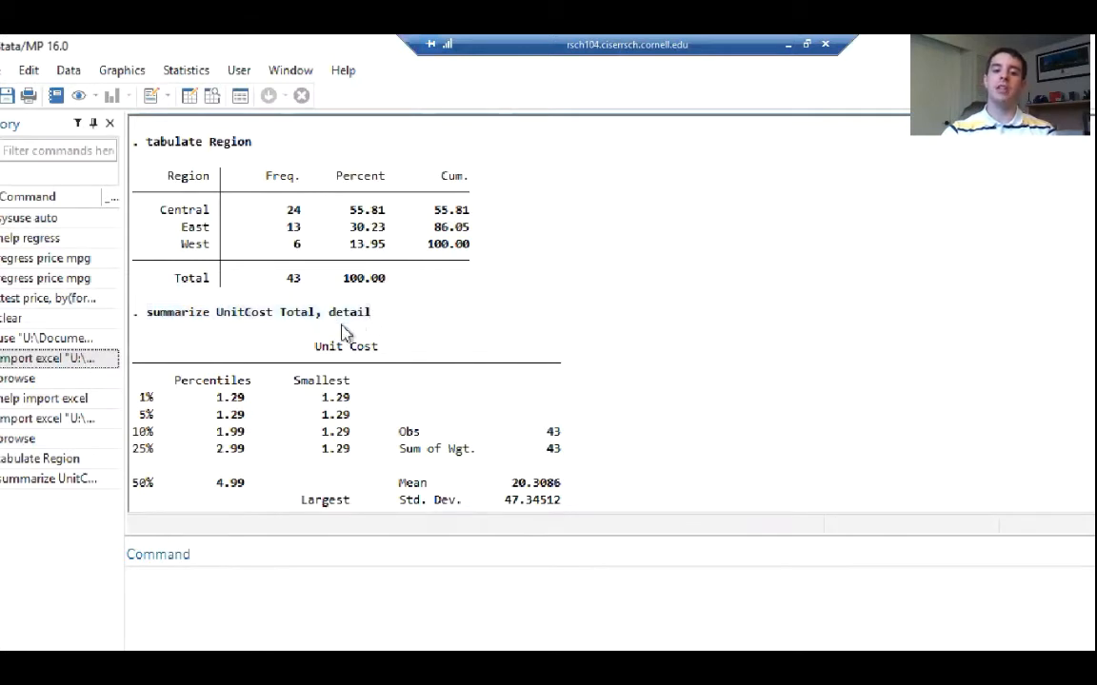
scroll(341, 360, down, 1)
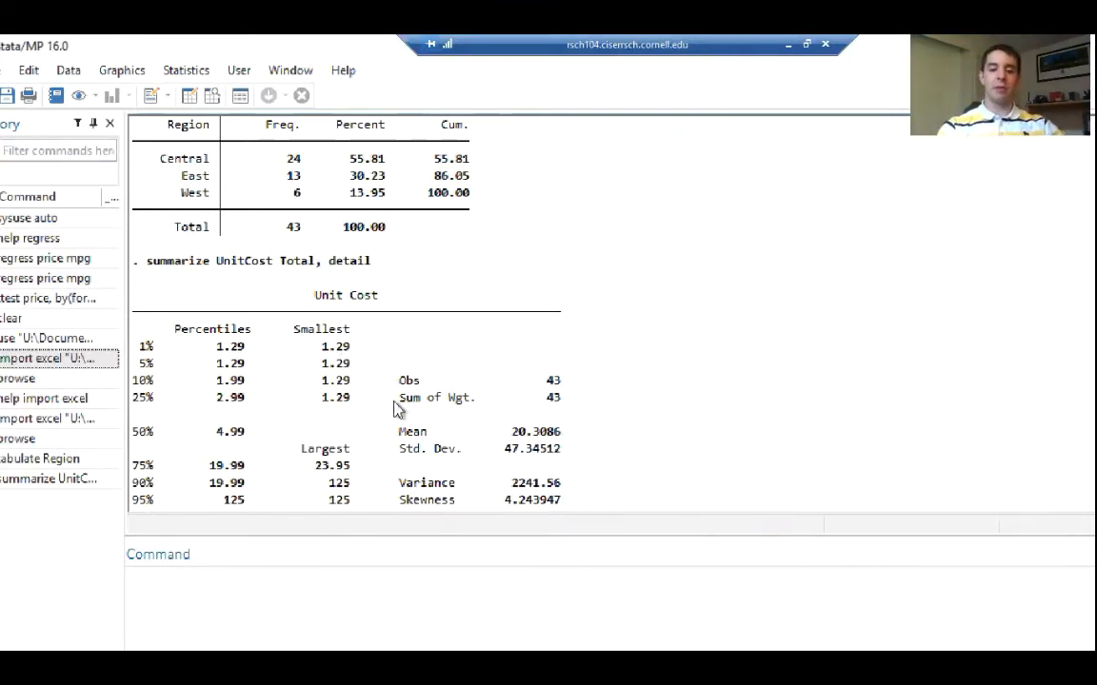
scroll(386, 414, down, 1)
scroll(381, 412, down, 1)
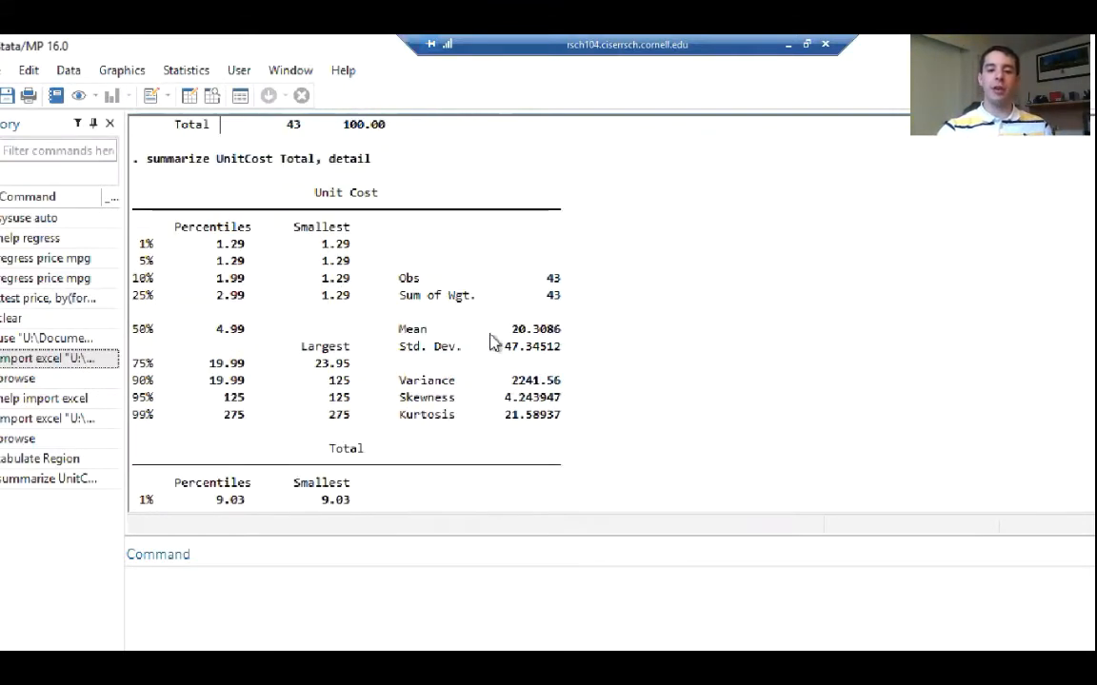
double_click(529, 331)
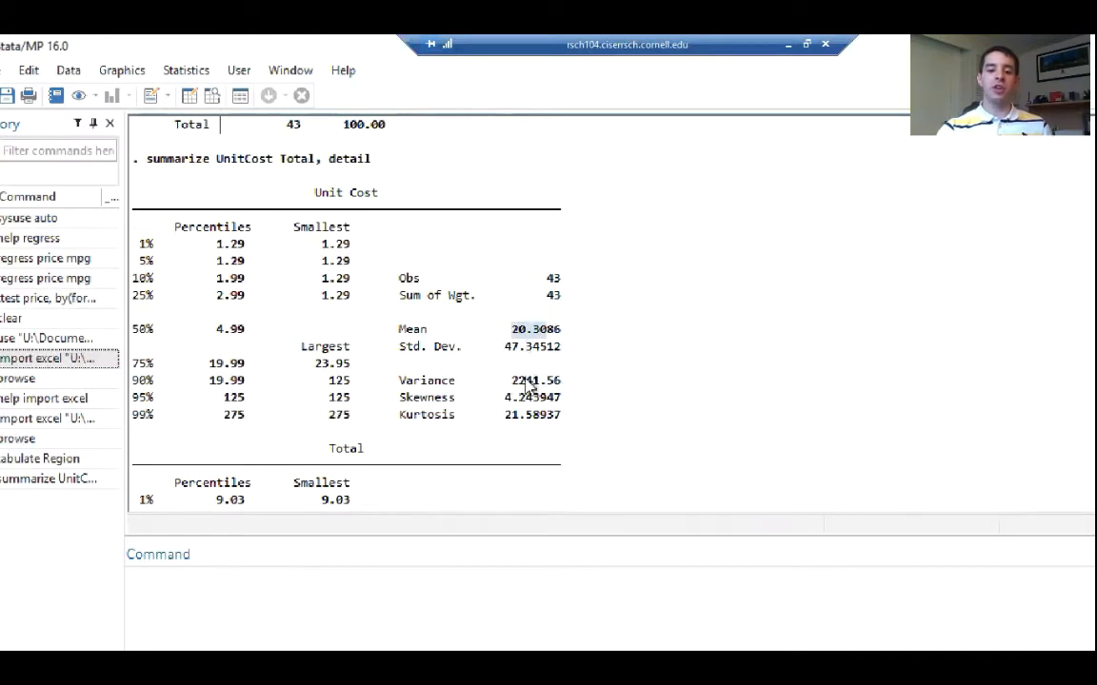
drag(511, 380, 563, 385)
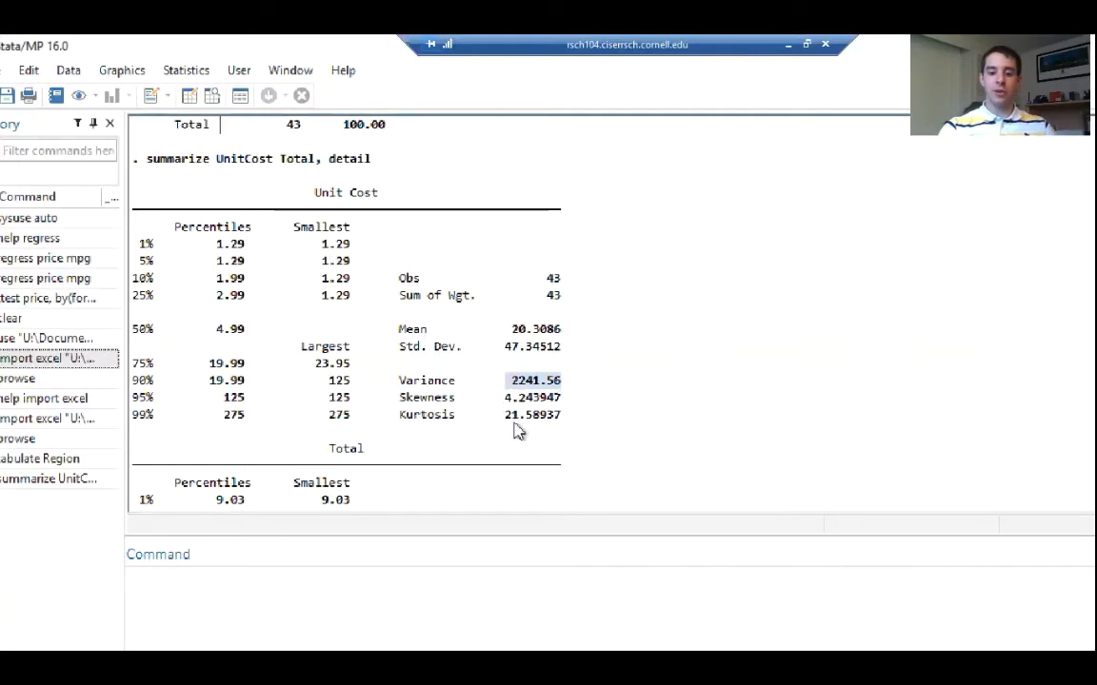
Compare the separate Unit Cost and Total statistics tables with the variable list in the summarize command
scroll(515, 431, down, 4)
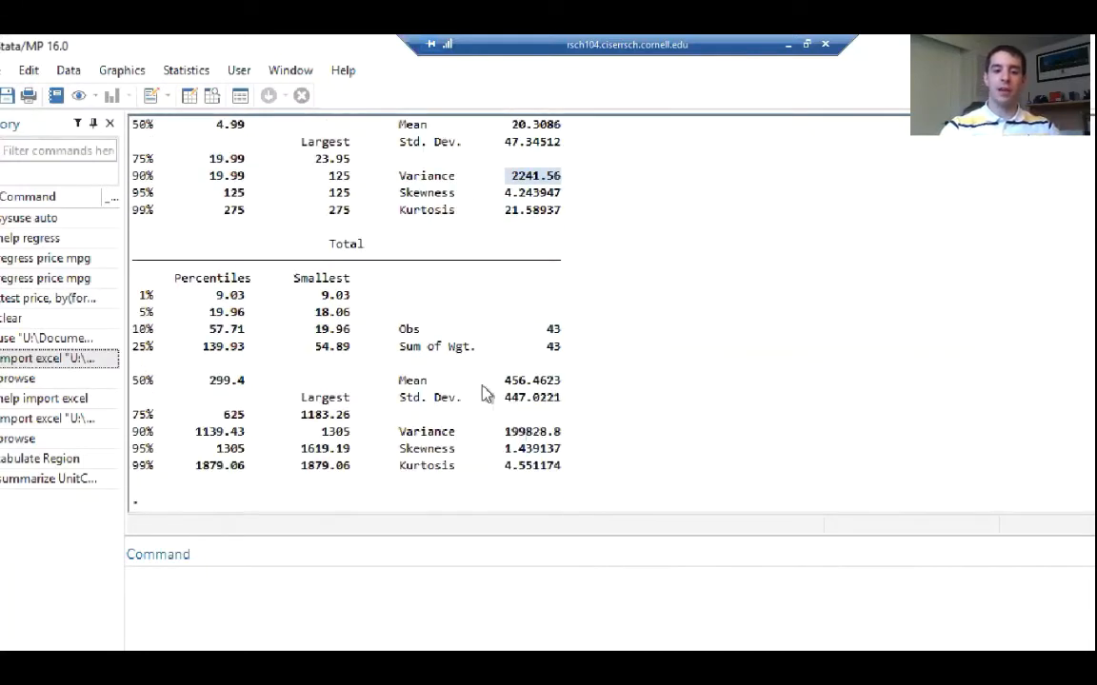
scroll(455, 416, up, 6)
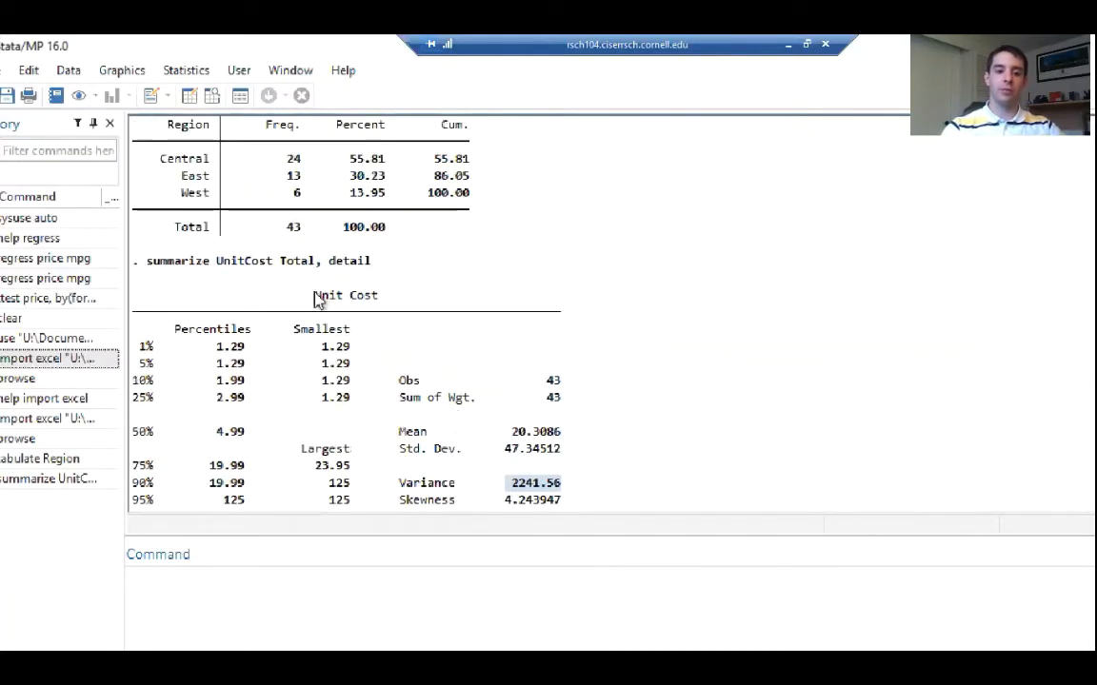
drag(287, 304, 377, 300)
scroll(355, 330, down, 6)
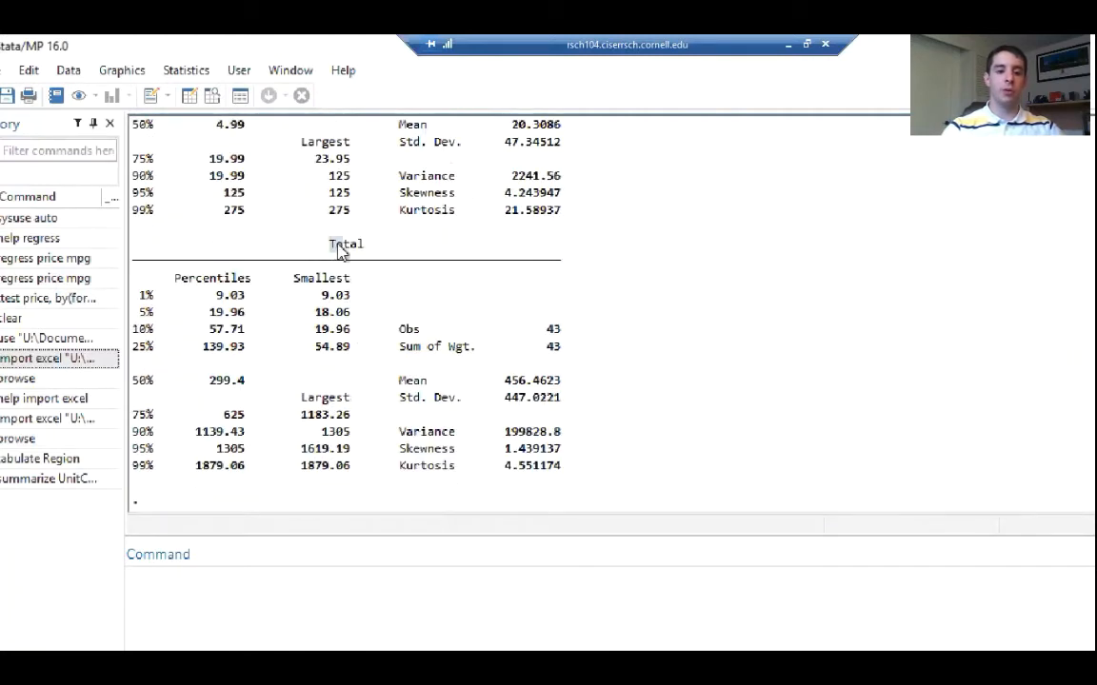
drag(329, 245, 369, 249)
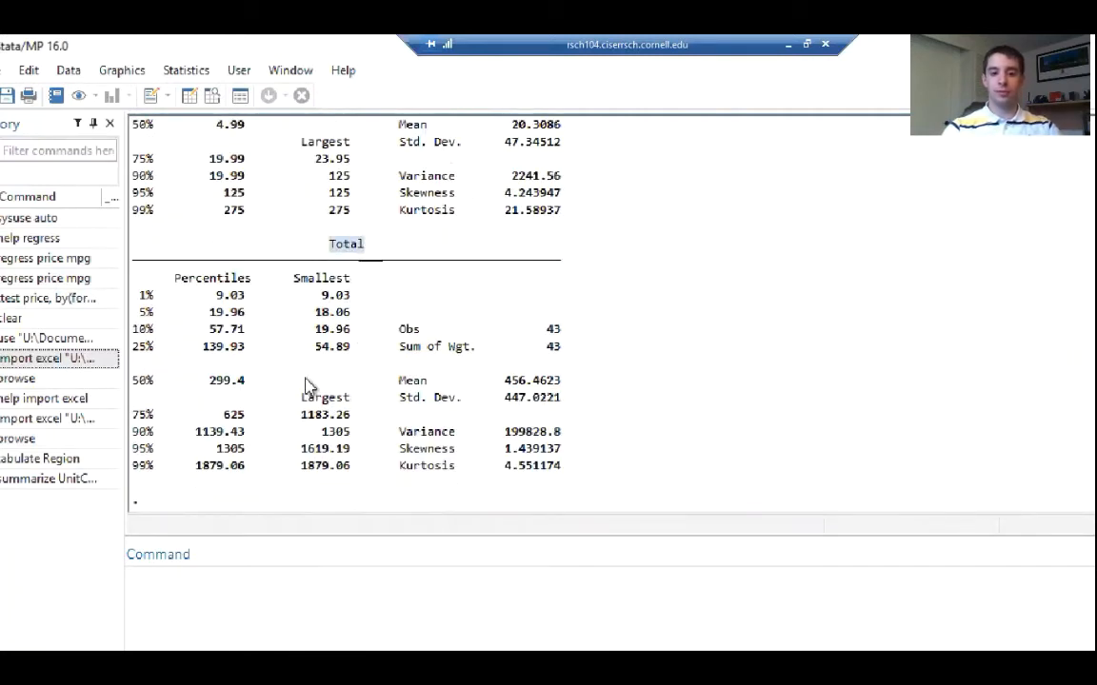
scroll(306, 384, up, 8)
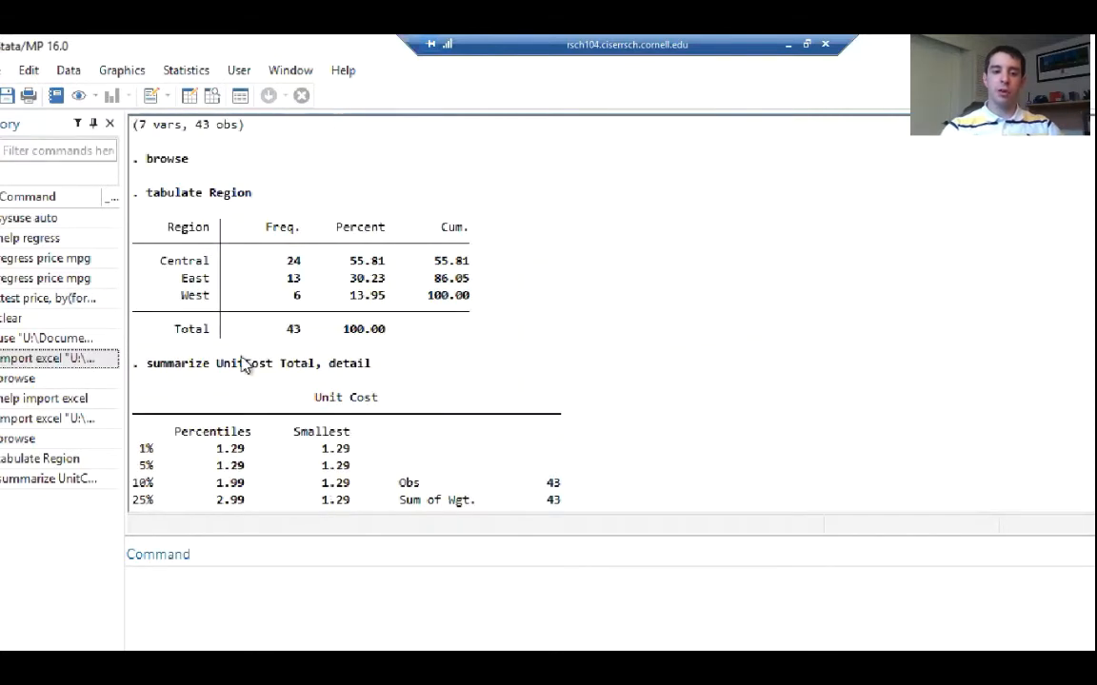
drag(218, 367, 314, 370)
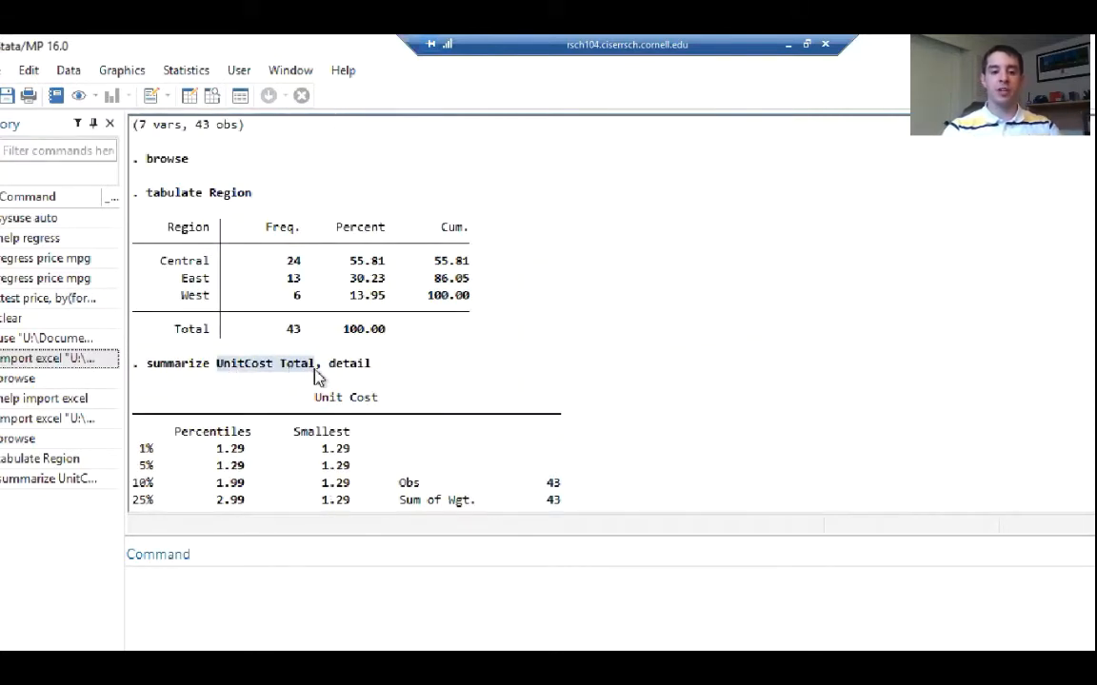
Run summarize, detail without a variable list and review the output for Units and the text variables
click(266, 584)
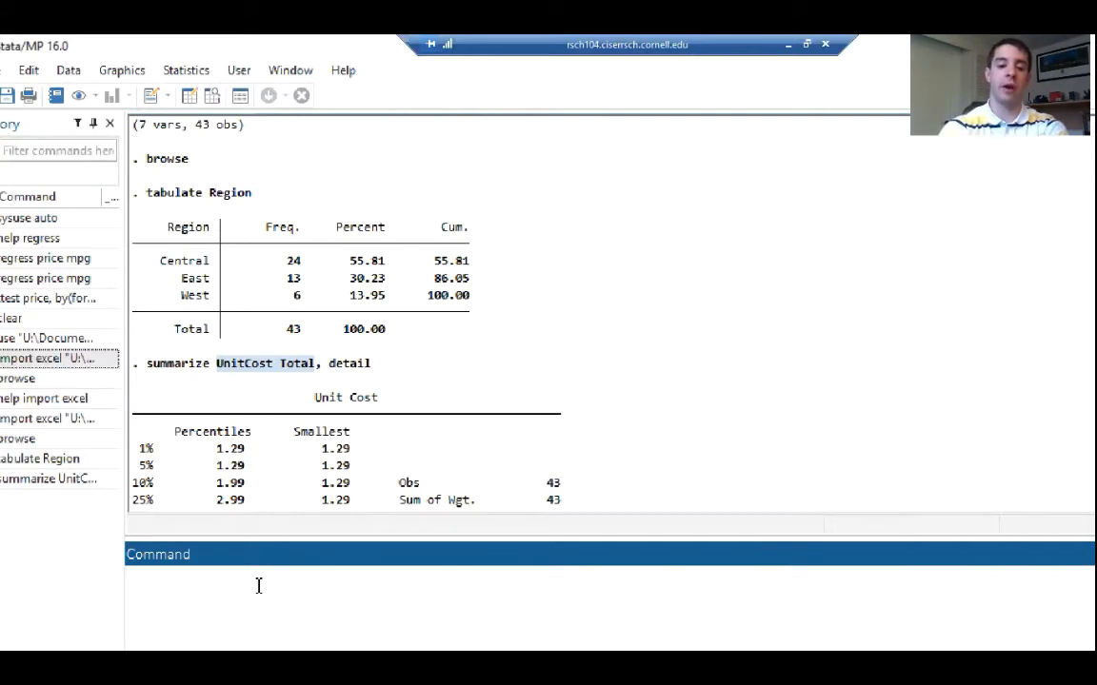
text(summarize)
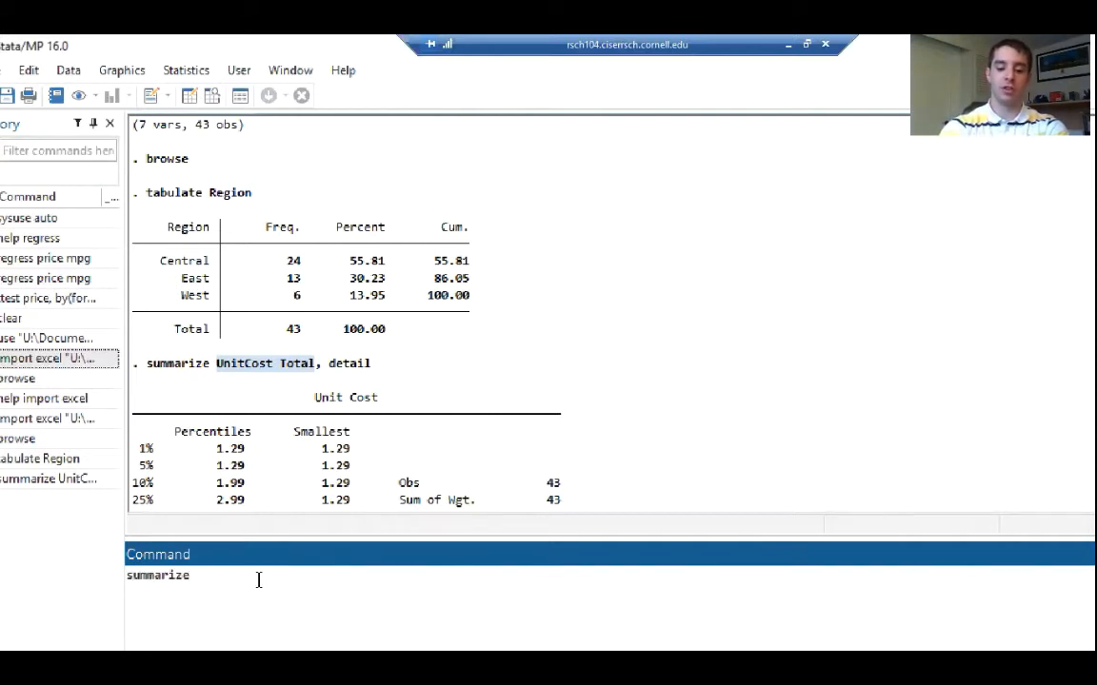
text(detail)
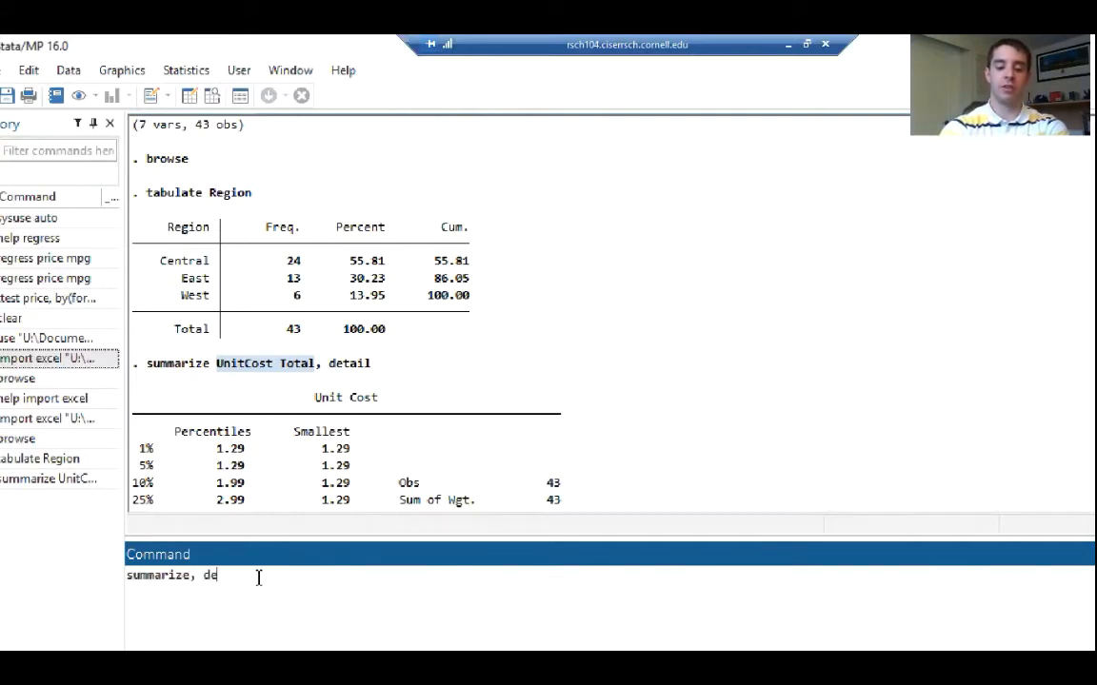
key(Return)
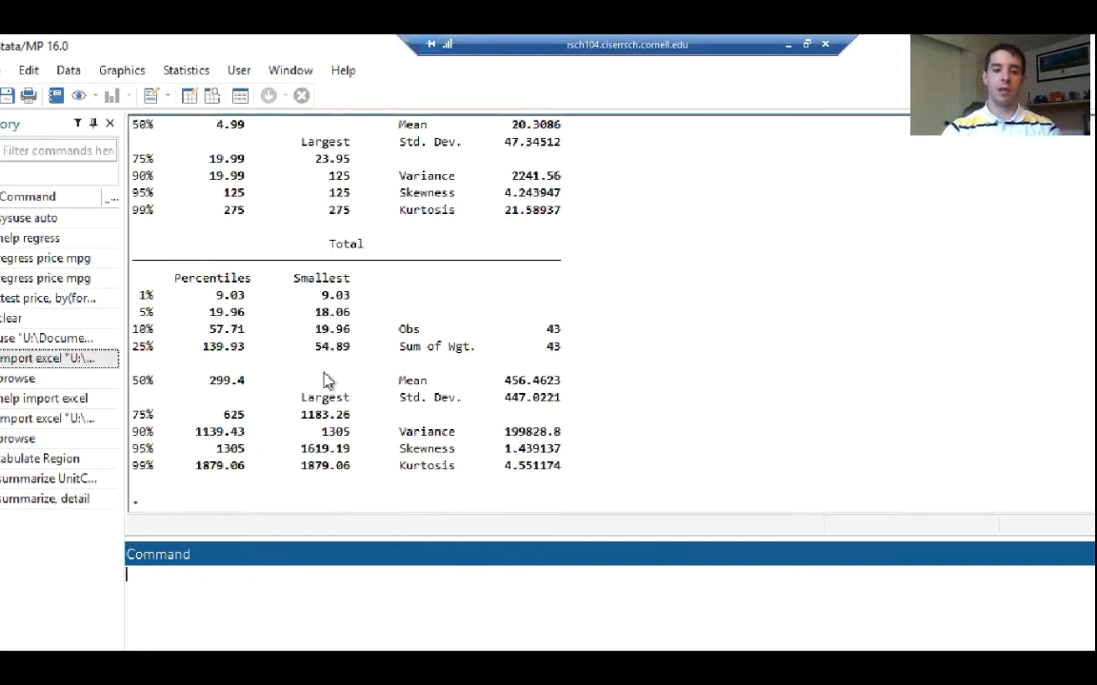
scroll(324, 381, up, 10)
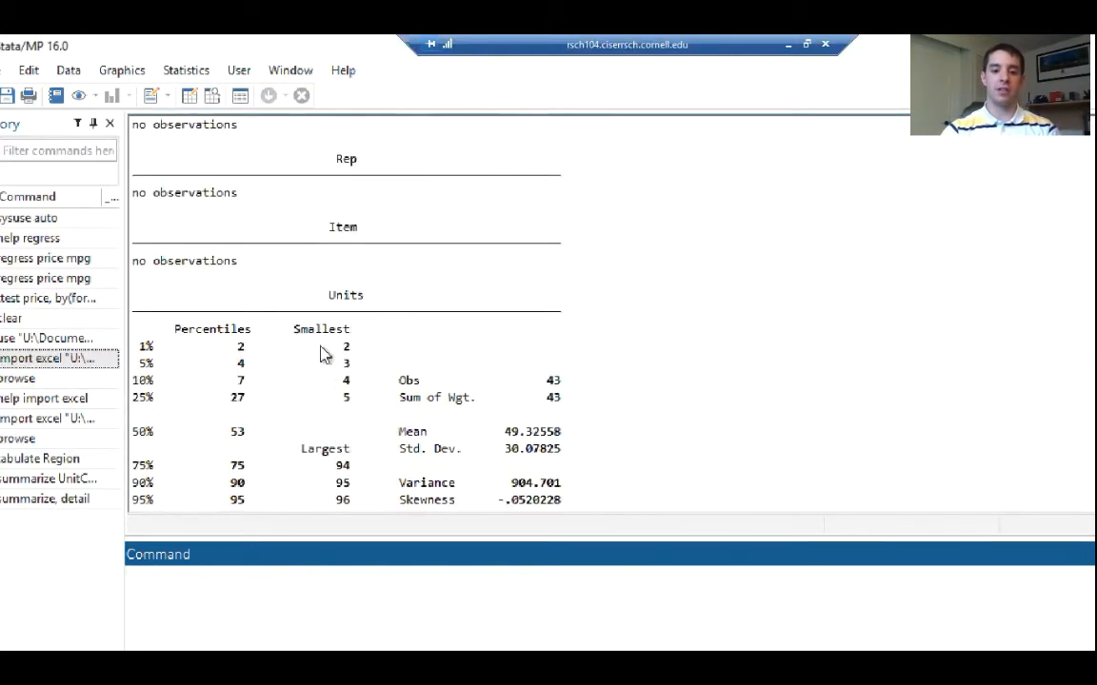
drag(324, 296, 352, 300)
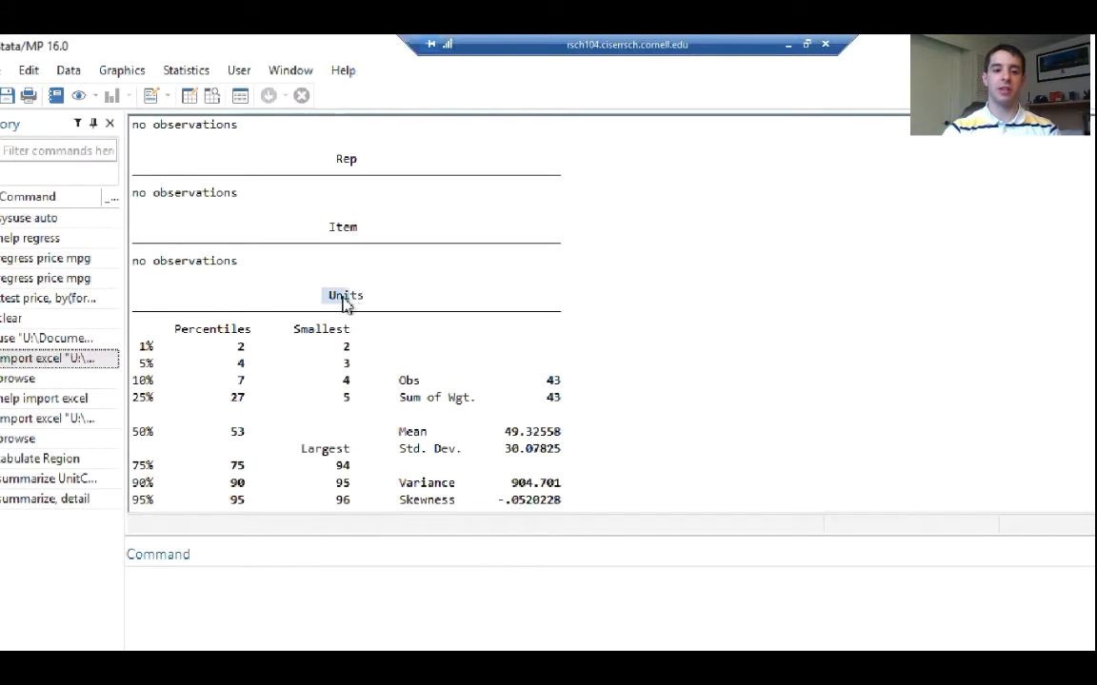
scroll(303, 312, up, 1)
scroll(303, 312, up, 4)
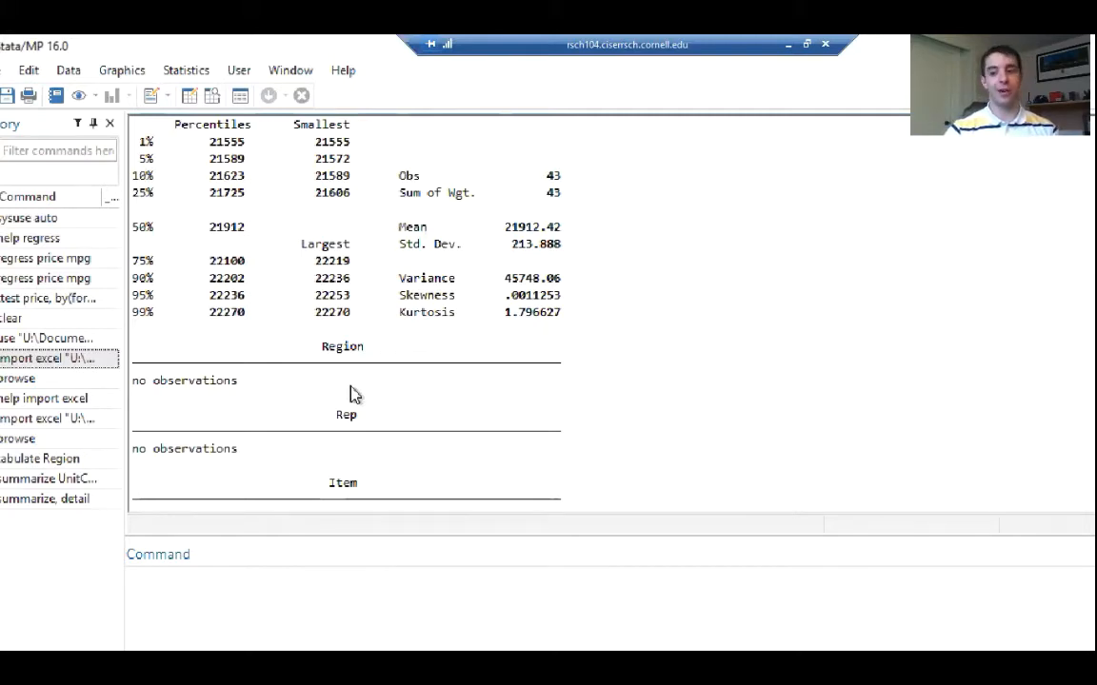
scroll(350, 391, down, 12)
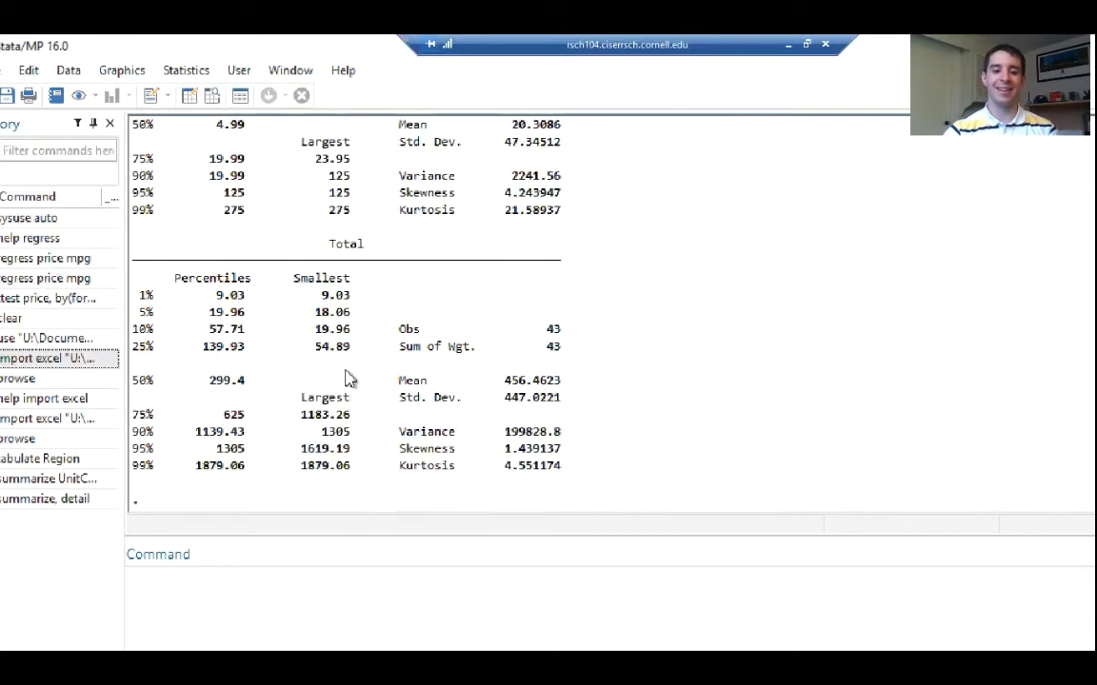
Browse the dataset to consider UnitCost and Total in relation to Region, and close the Data Editor
click(221, 603)
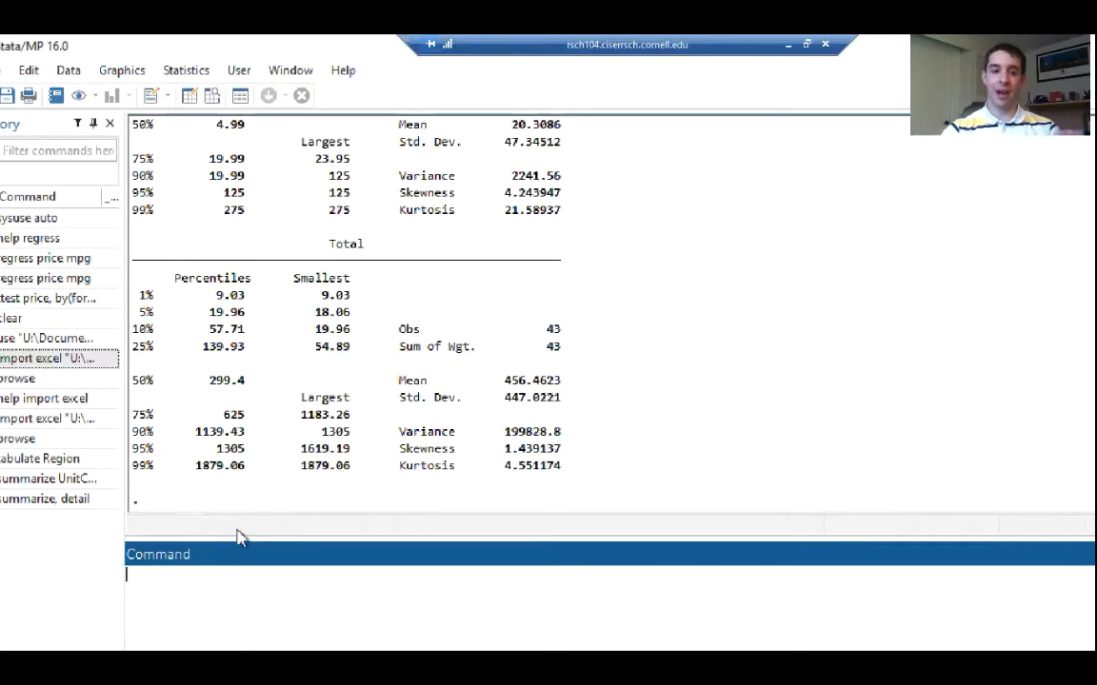
click(211, 95)
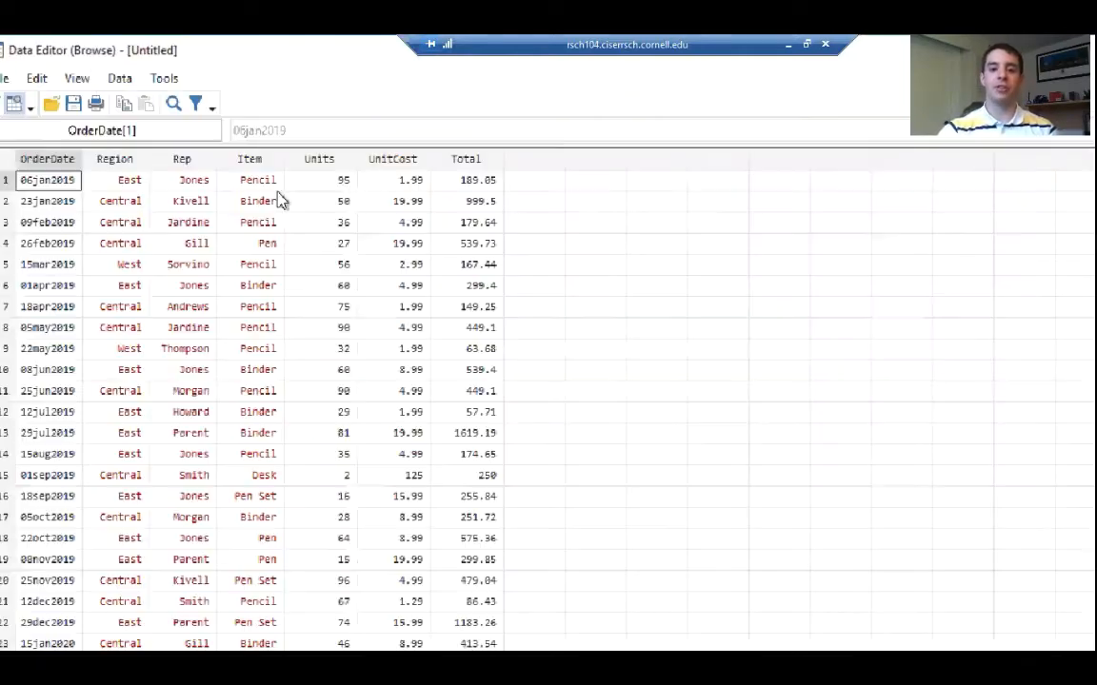
click(400, 160)
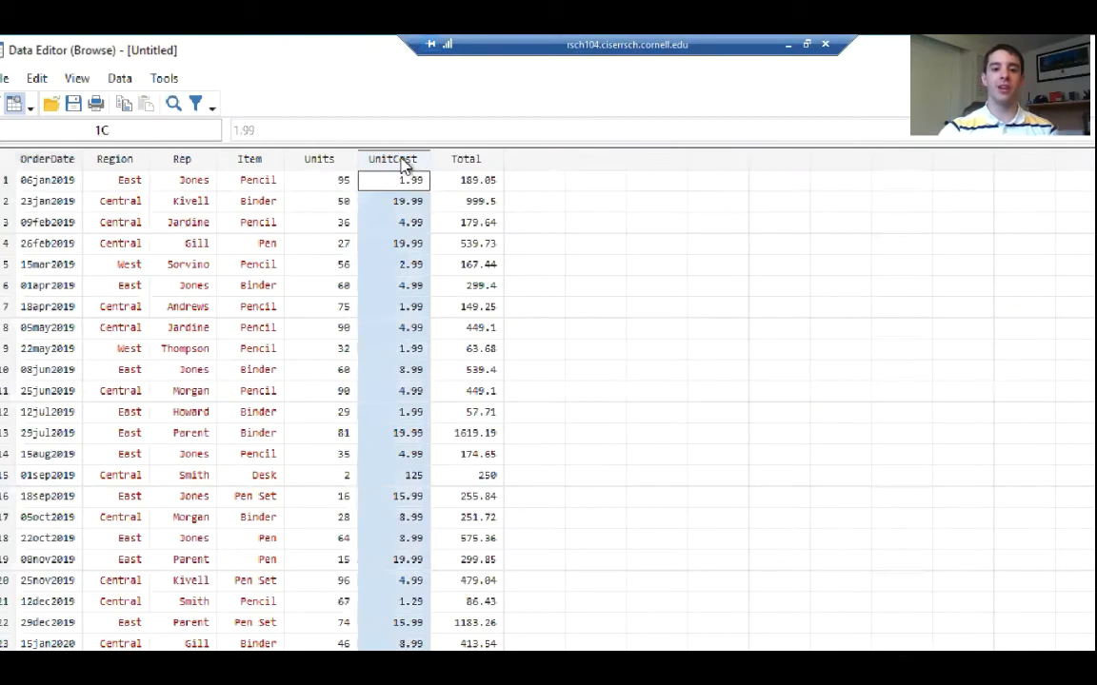
click(485, 160)
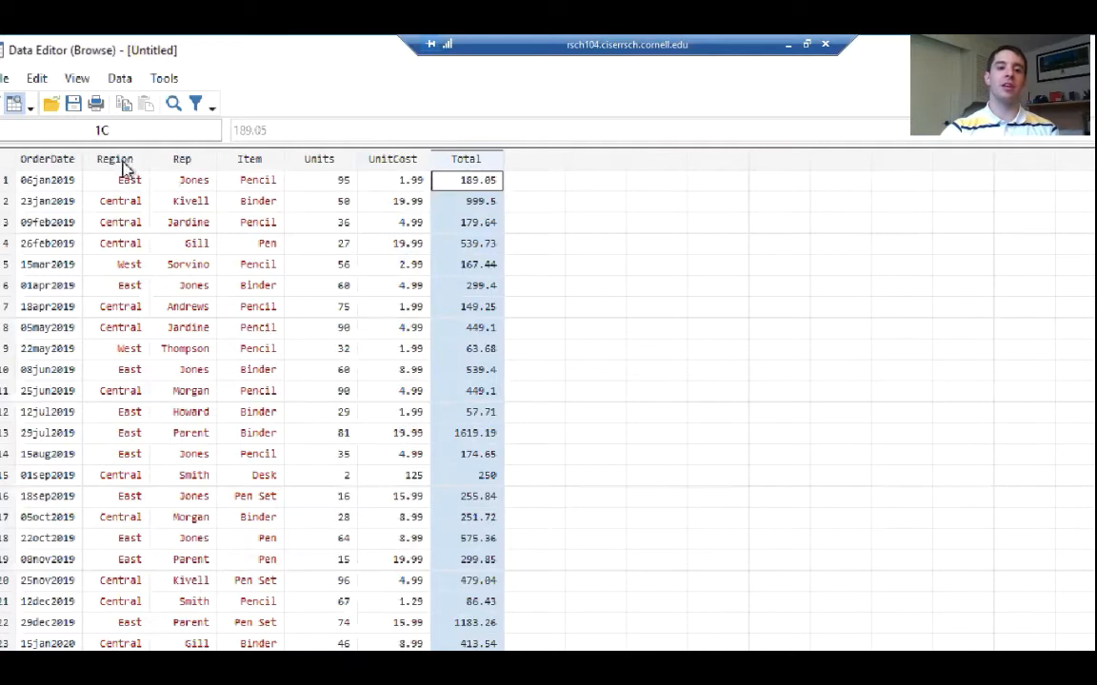
click(408, 162)
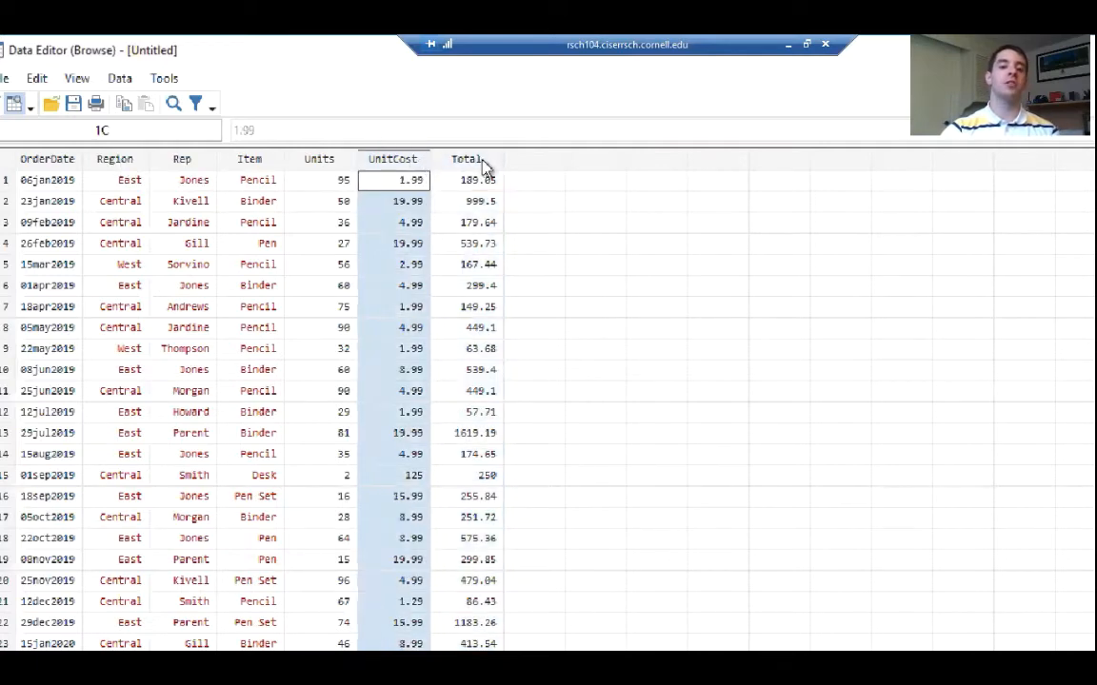
click(484, 162)
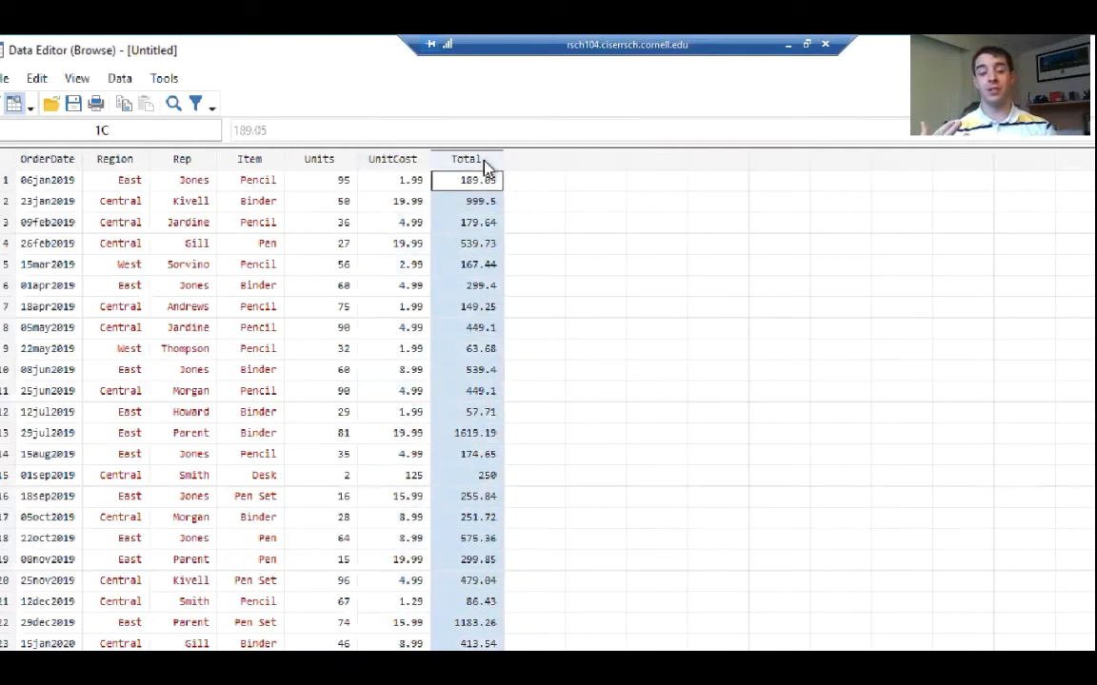
click(123, 164)
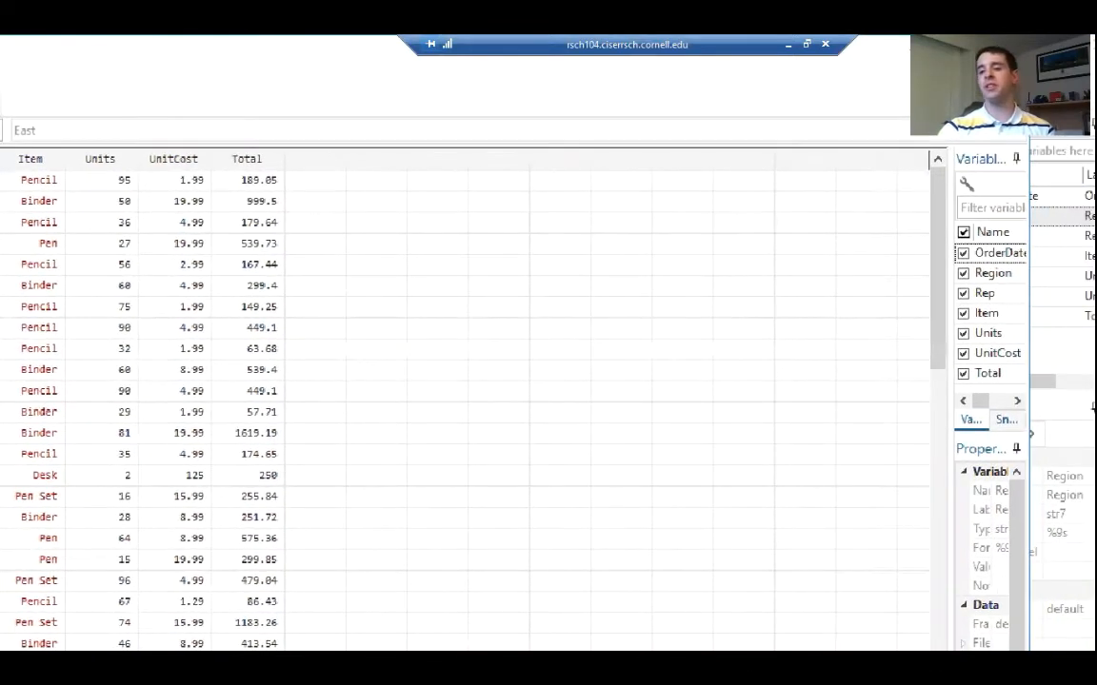
click(1010, 57)
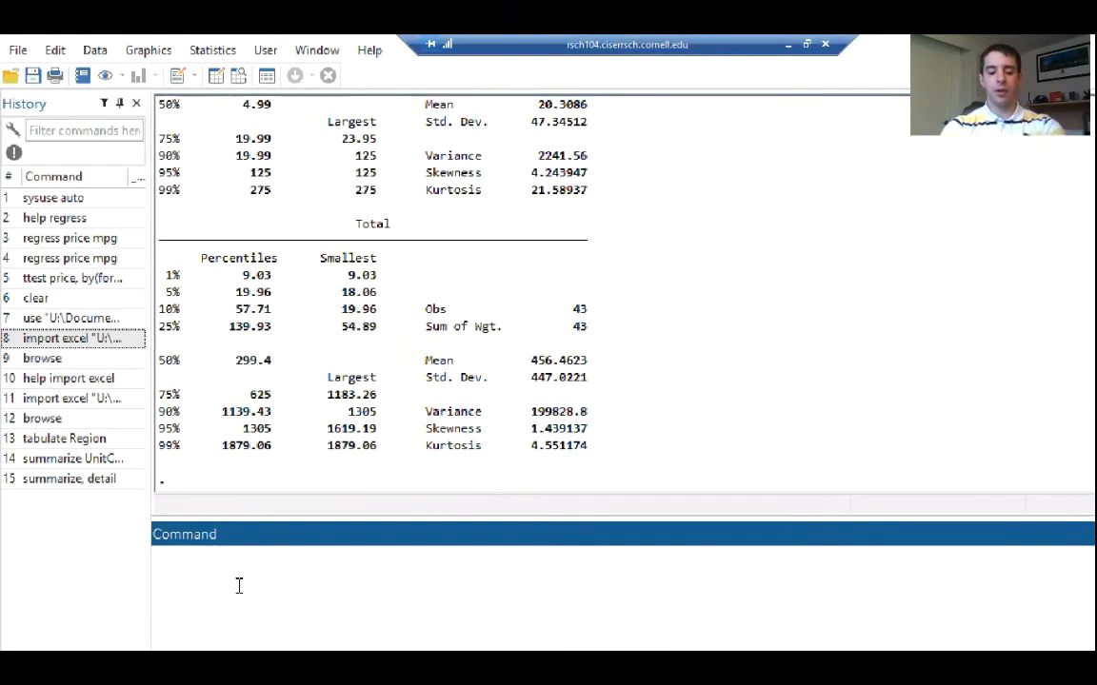
Open the help for summarize and review its syntax, detail option and the allowed by prefix
click(239, 586)
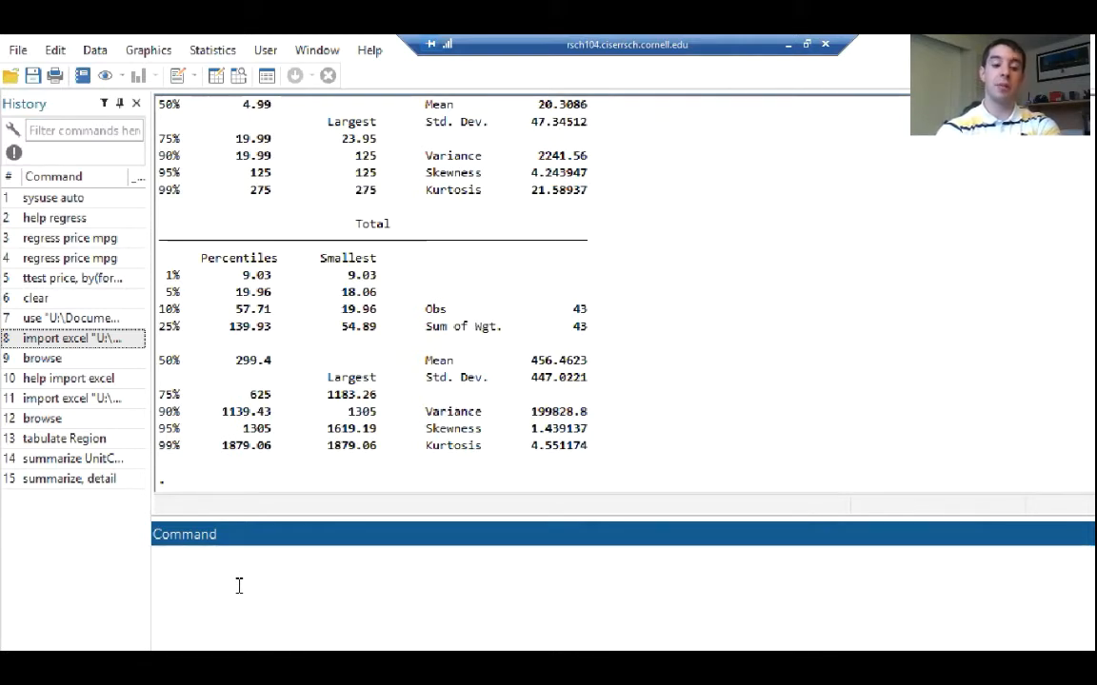
text(help)
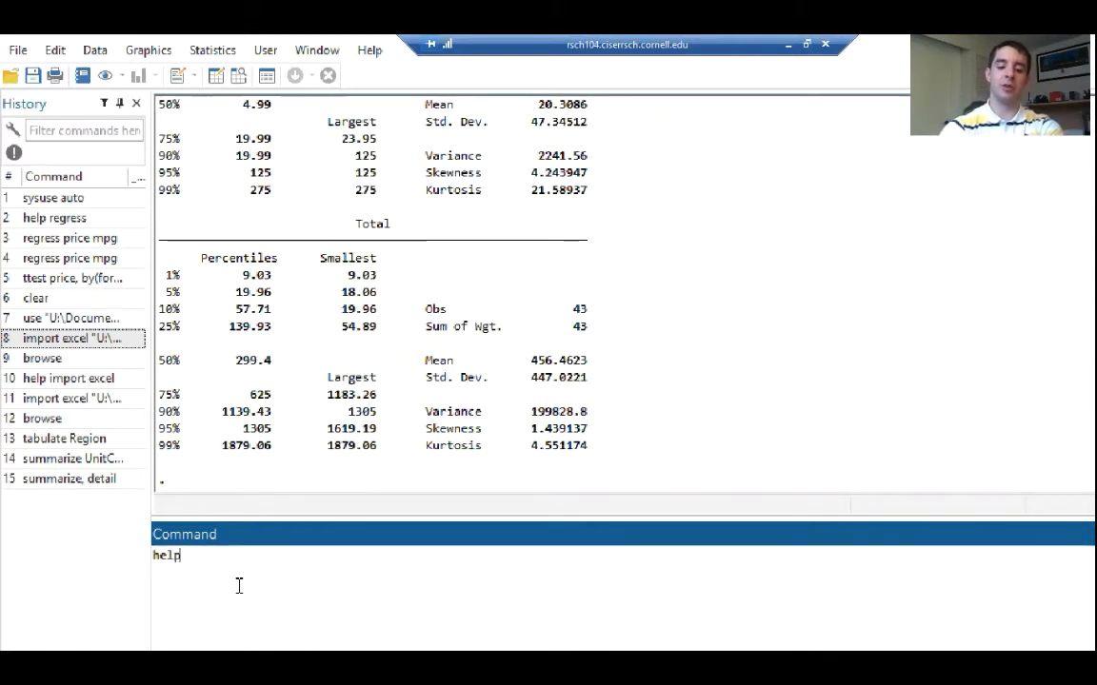
text( su)
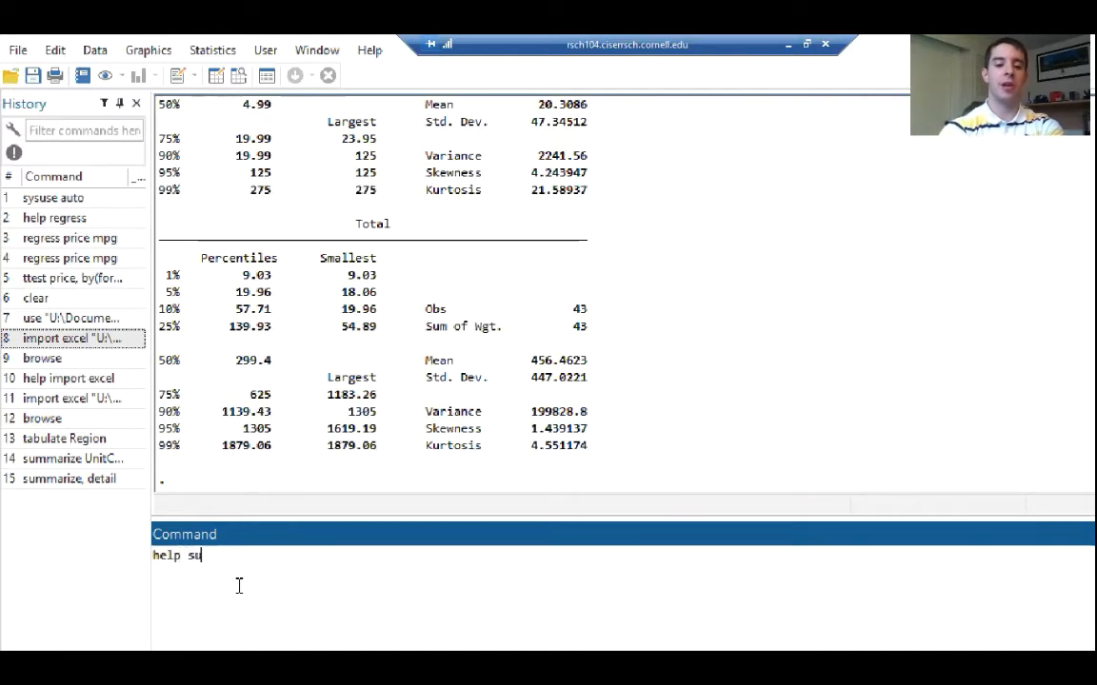
text(mmarize)
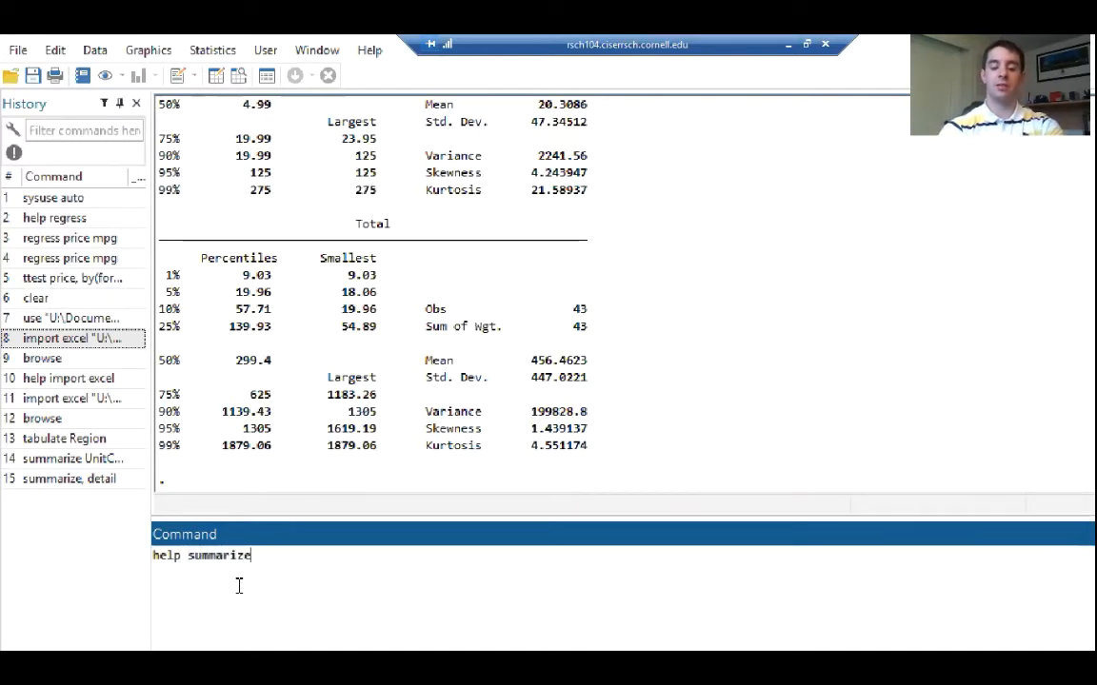
key(Return)
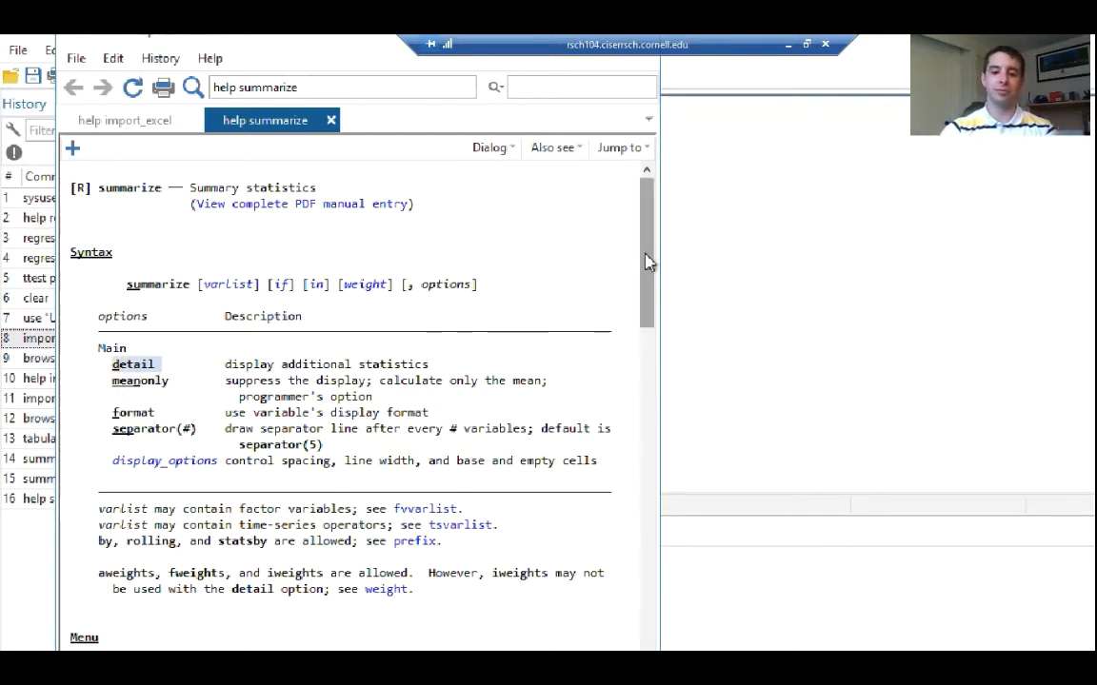
drag(643, 268, 637, 326)
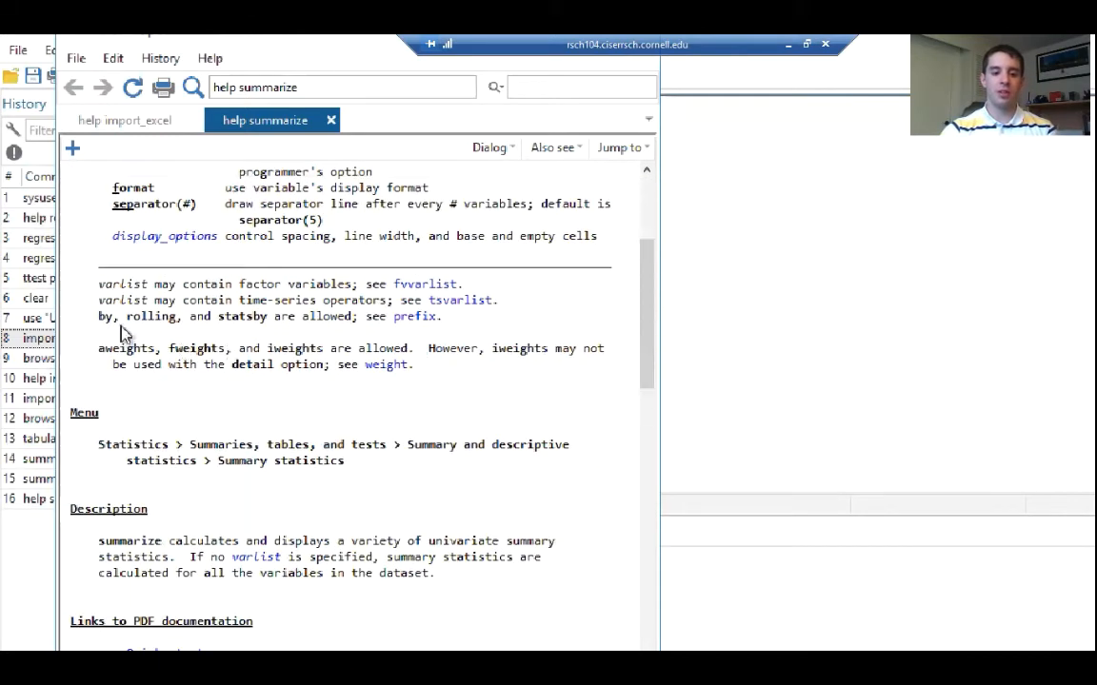
drag(100, 324, 119, 325)
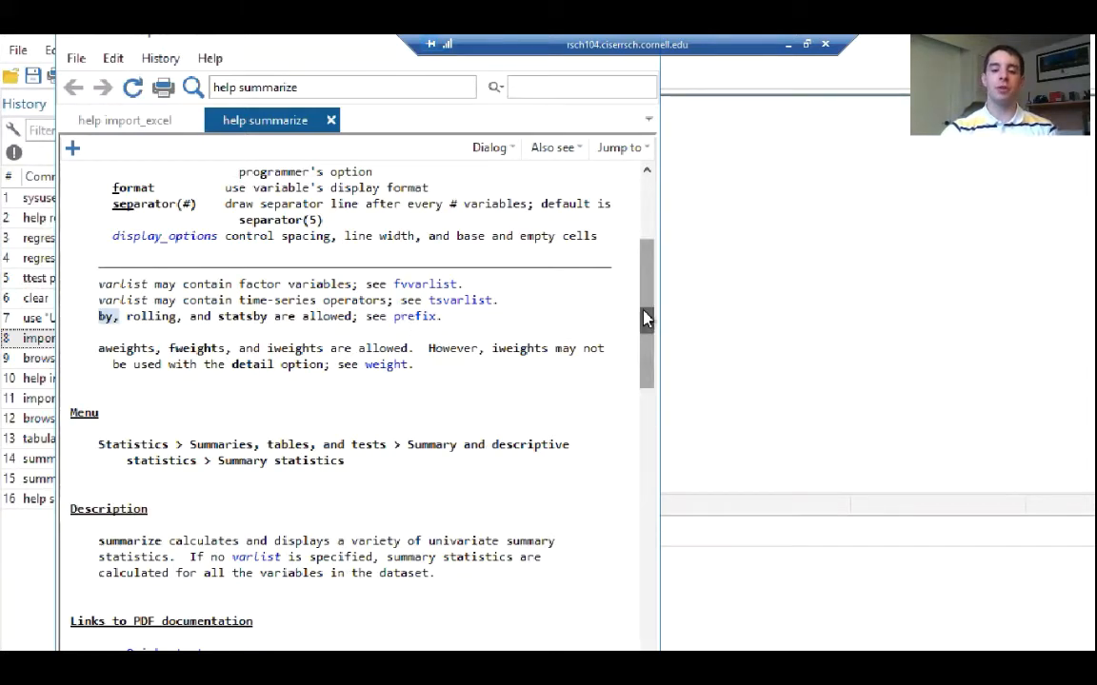
drag(644, 317, 634, 244)
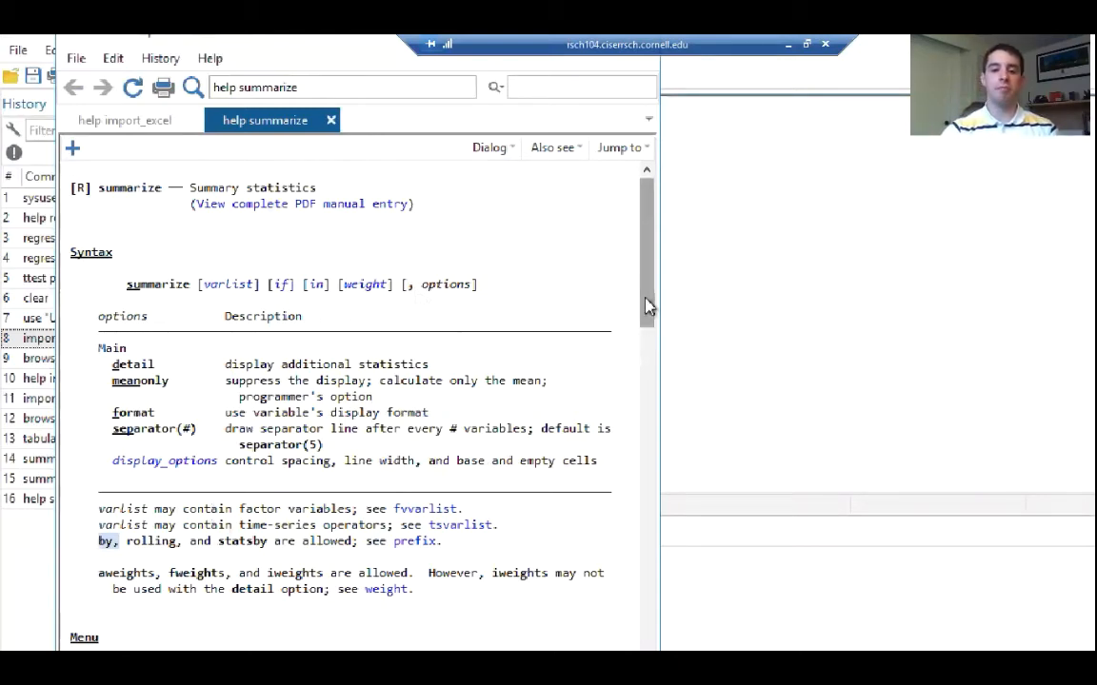
Follow the summarize help to the prefix commands and open the by entry to review its varlist and stata_cmd syntax
drag(648, 306, 647, 374)
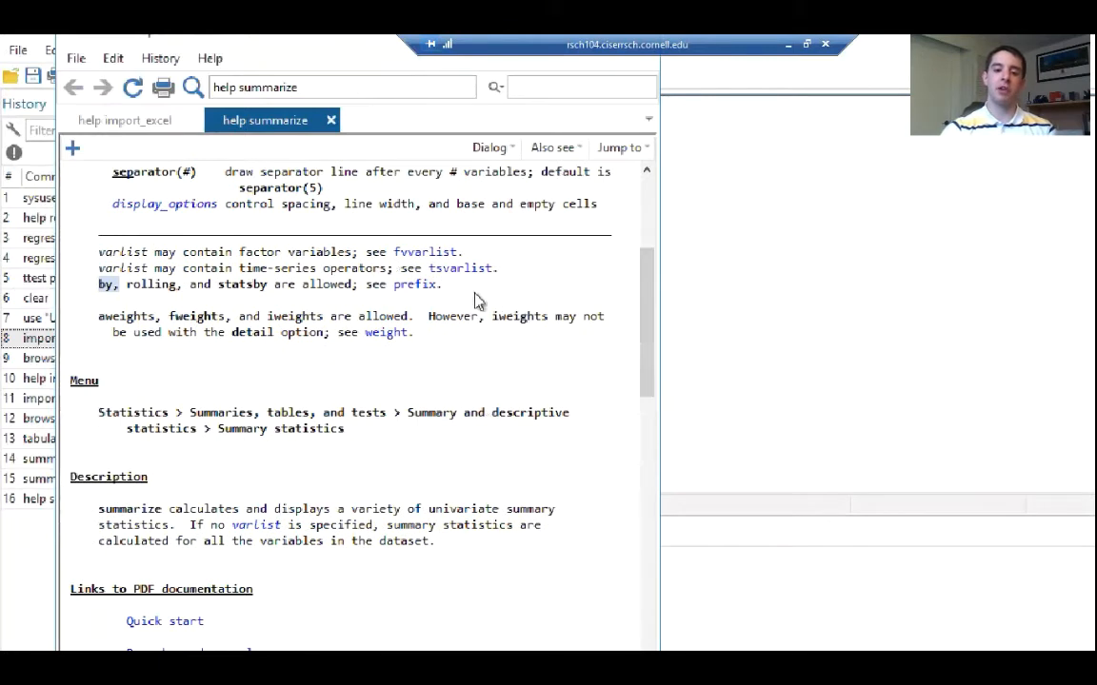
click(426, 285)
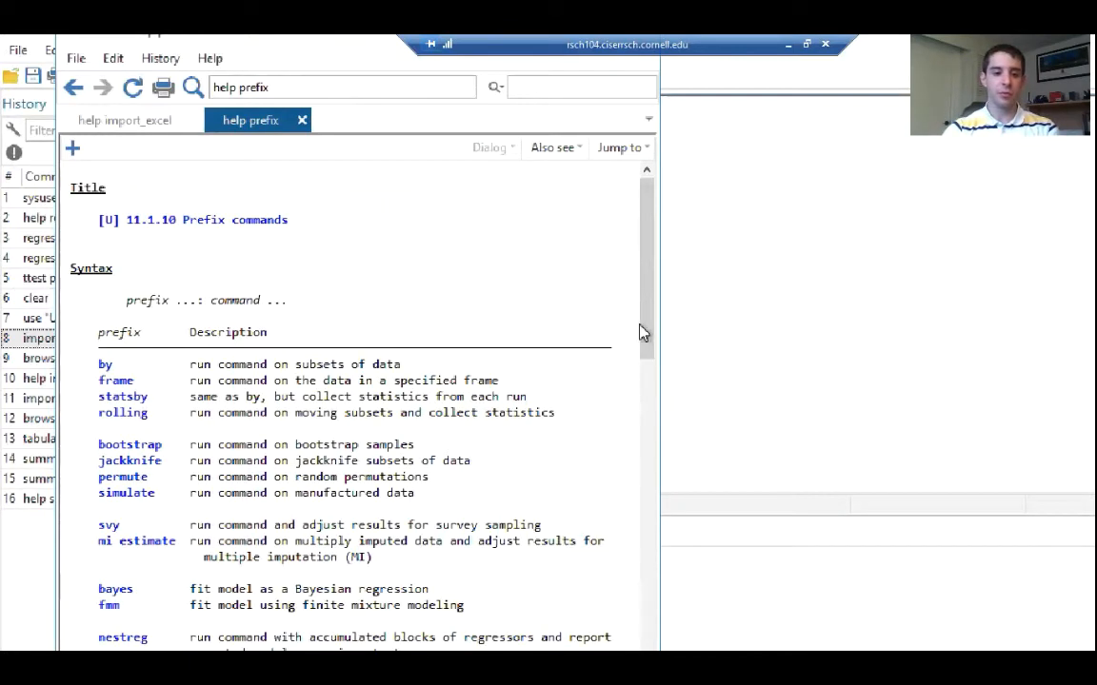
click(105, 365)
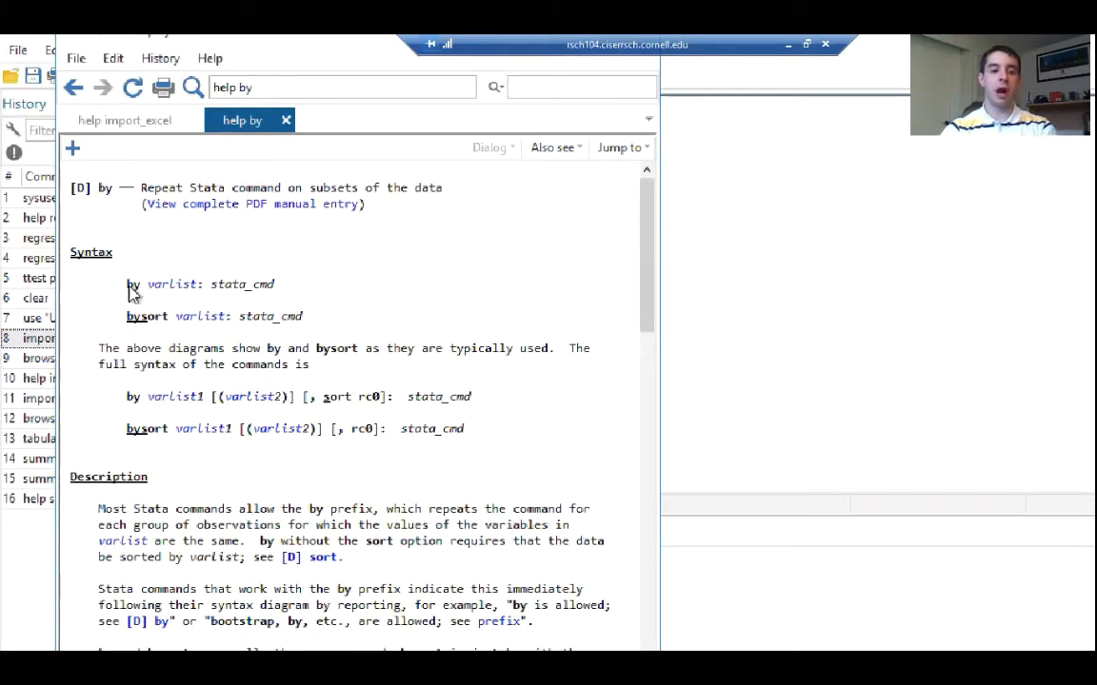
drag(129, 287, 139, 286)
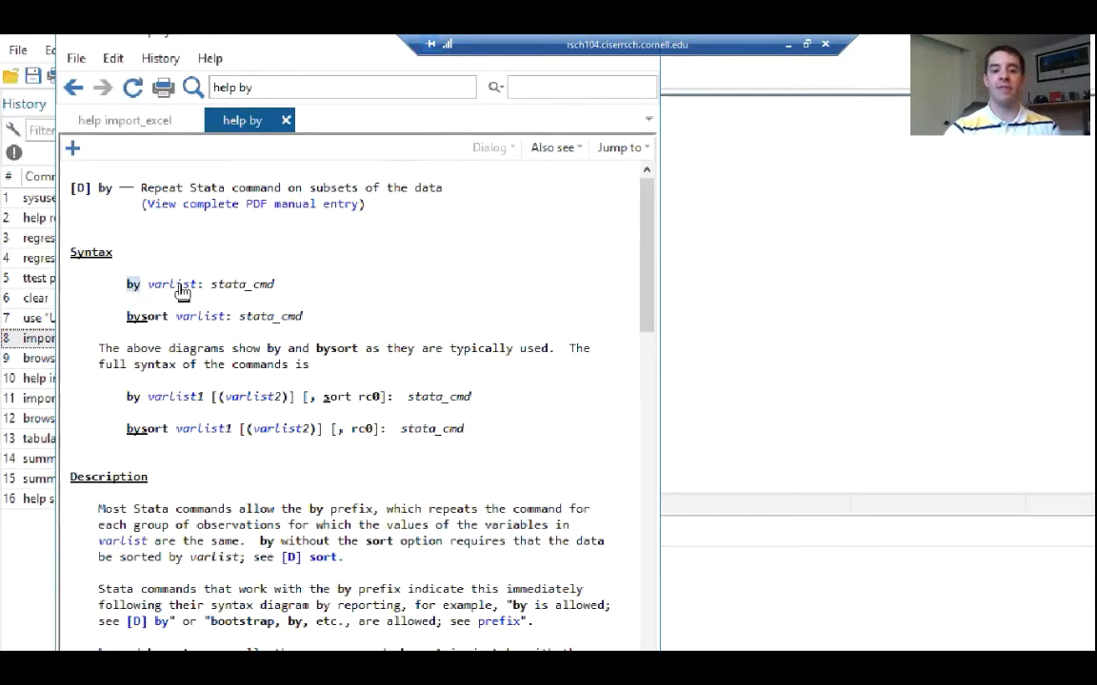
drag(212, 286, 269, 288)
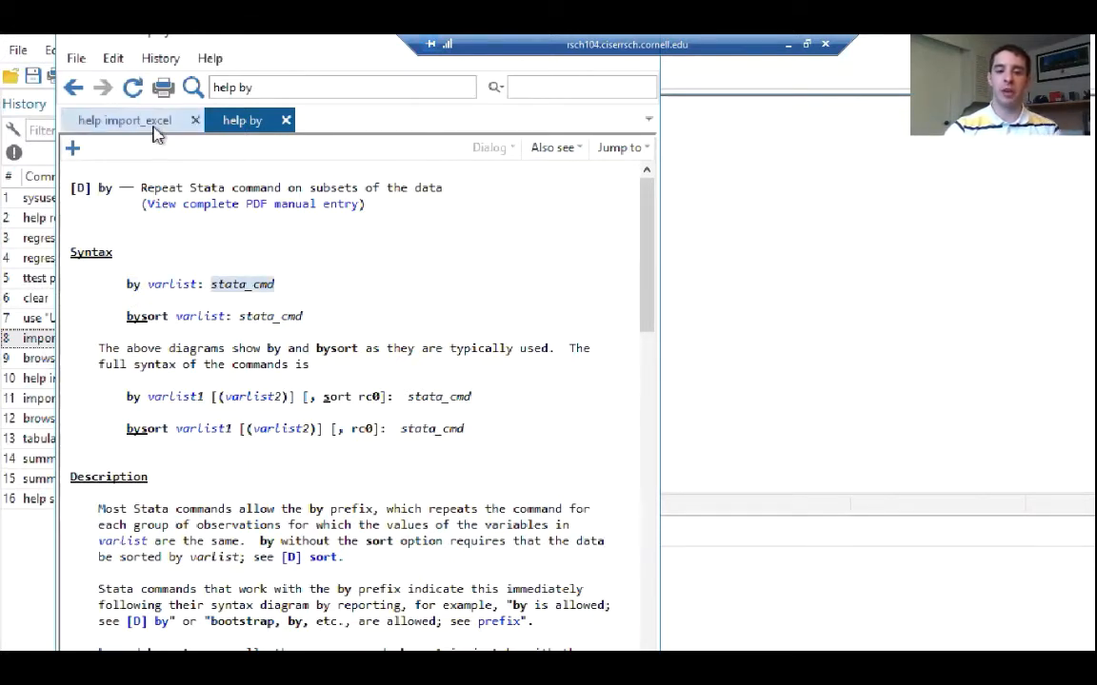
Try to summarize UnitCost and Total for each region with the command by Region: summarize UnitCost Total
click(847, 585)
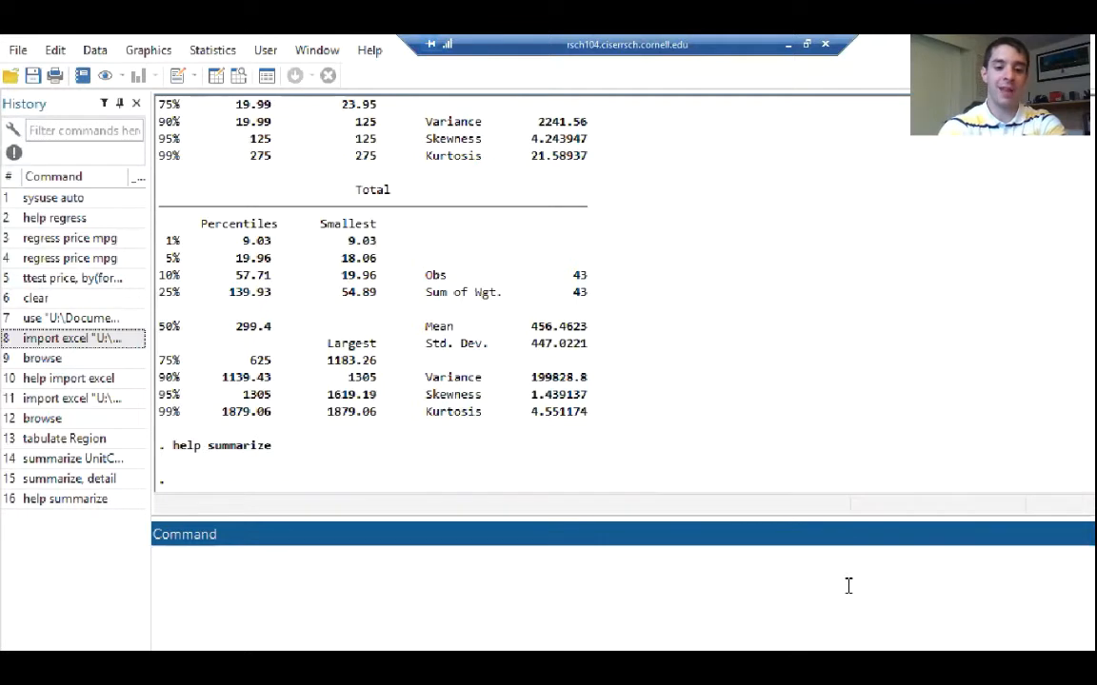
text(by)
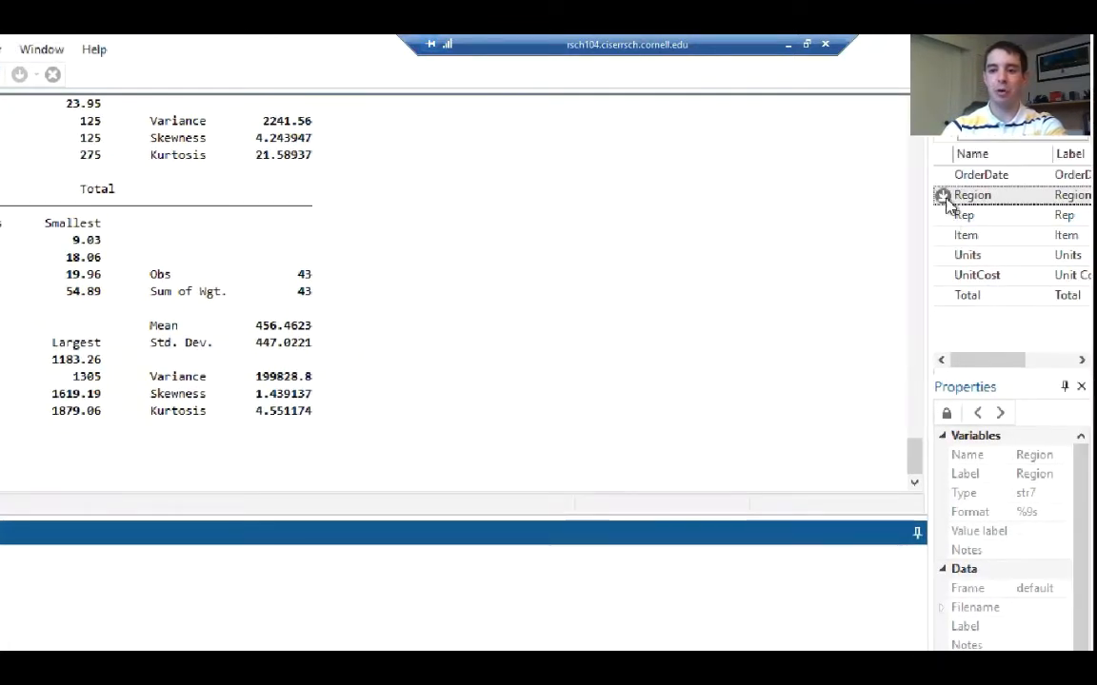
click(942, 198)
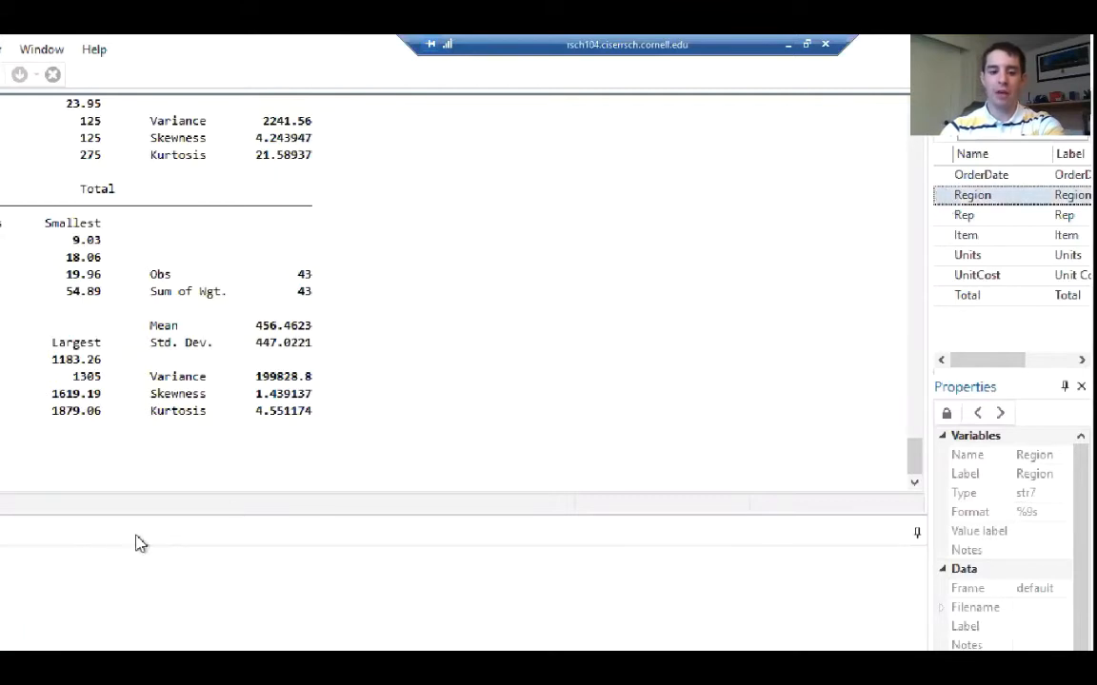
click(262, 516)
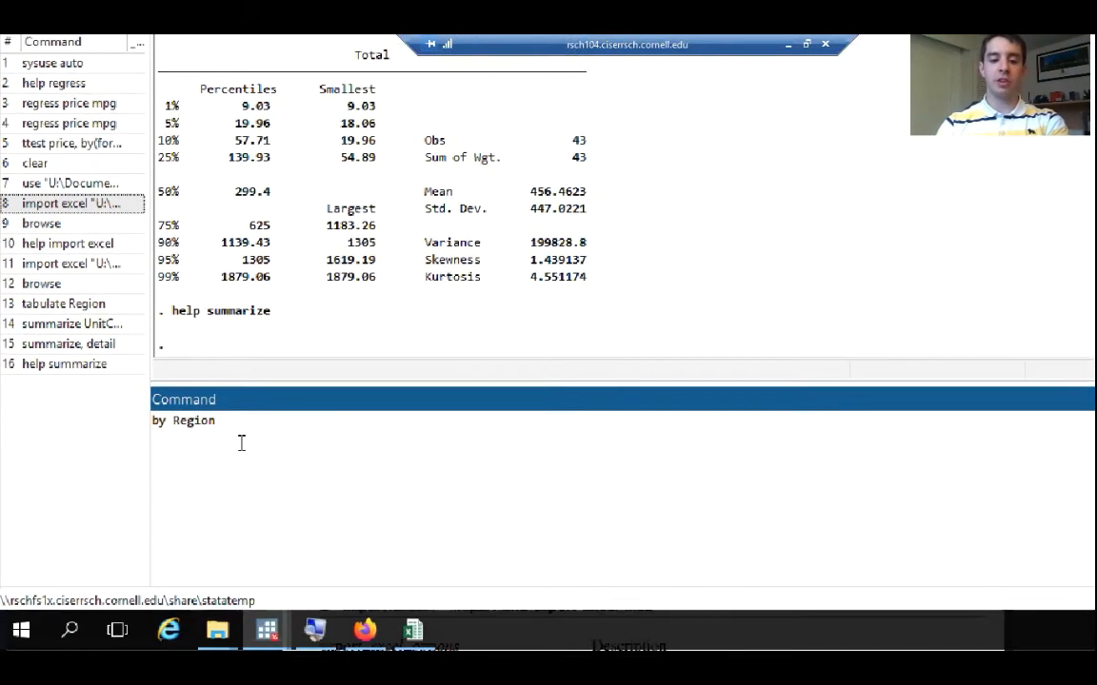
text(:)
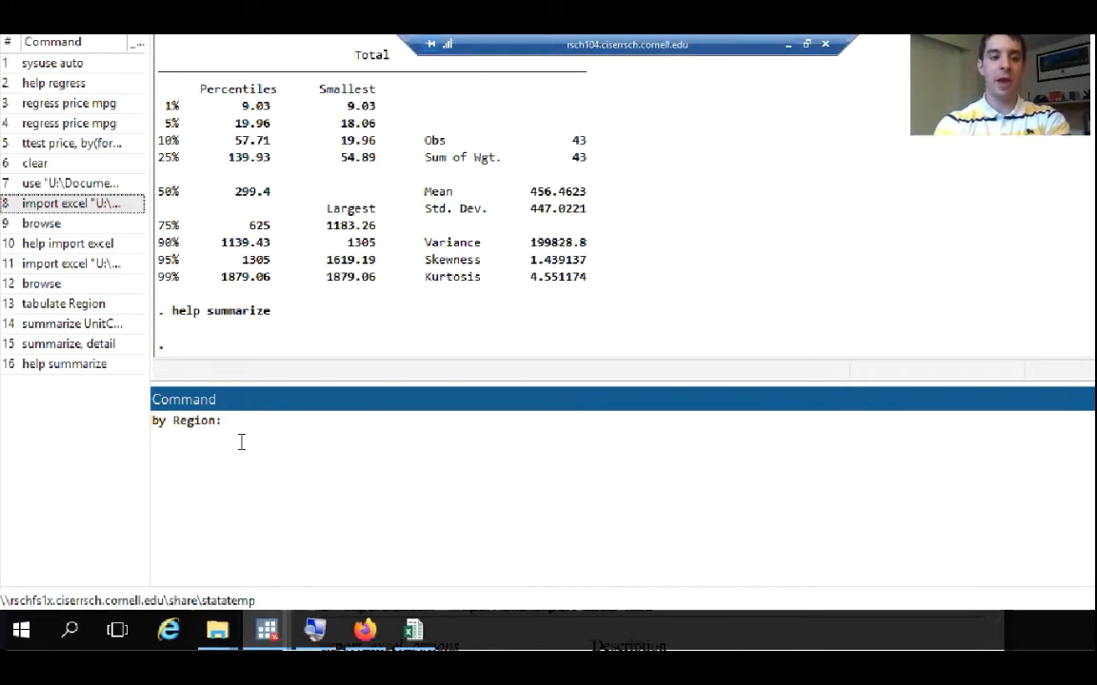
text( summarize)
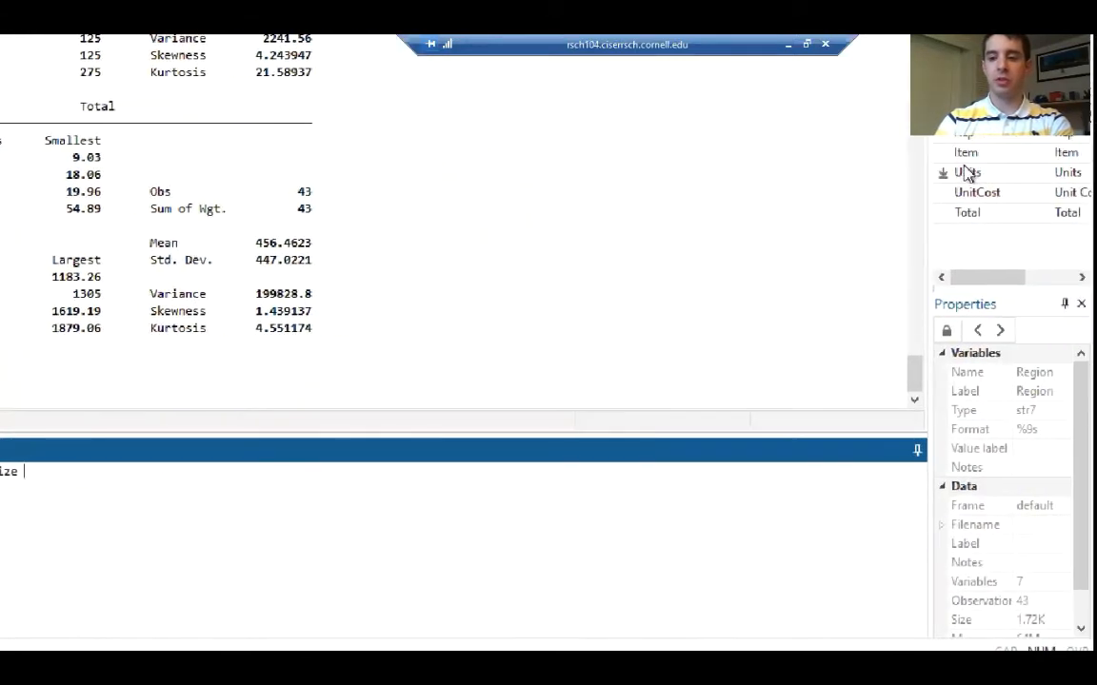
click(943, 193)
click(943, 212)
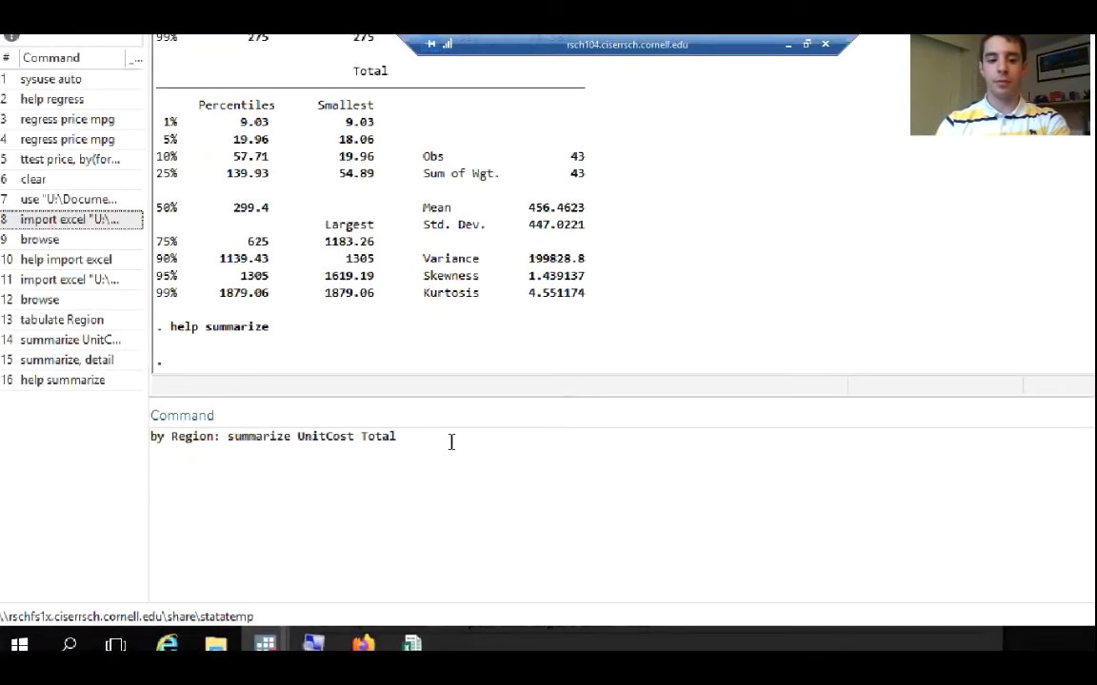
click(451, 440)
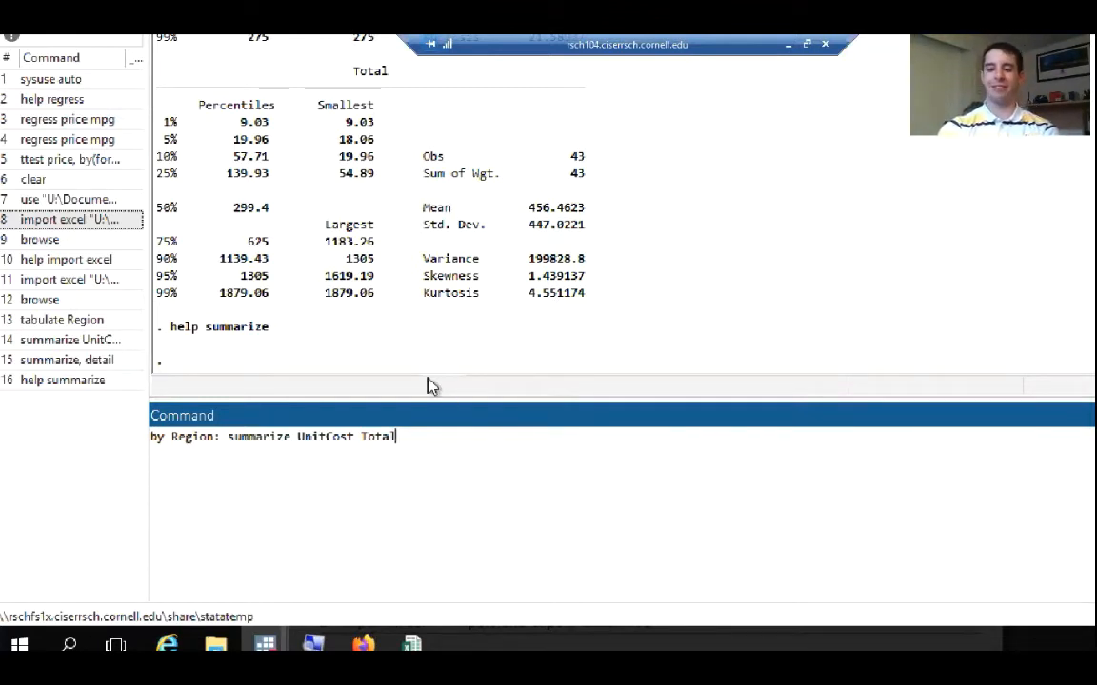
key(Return)
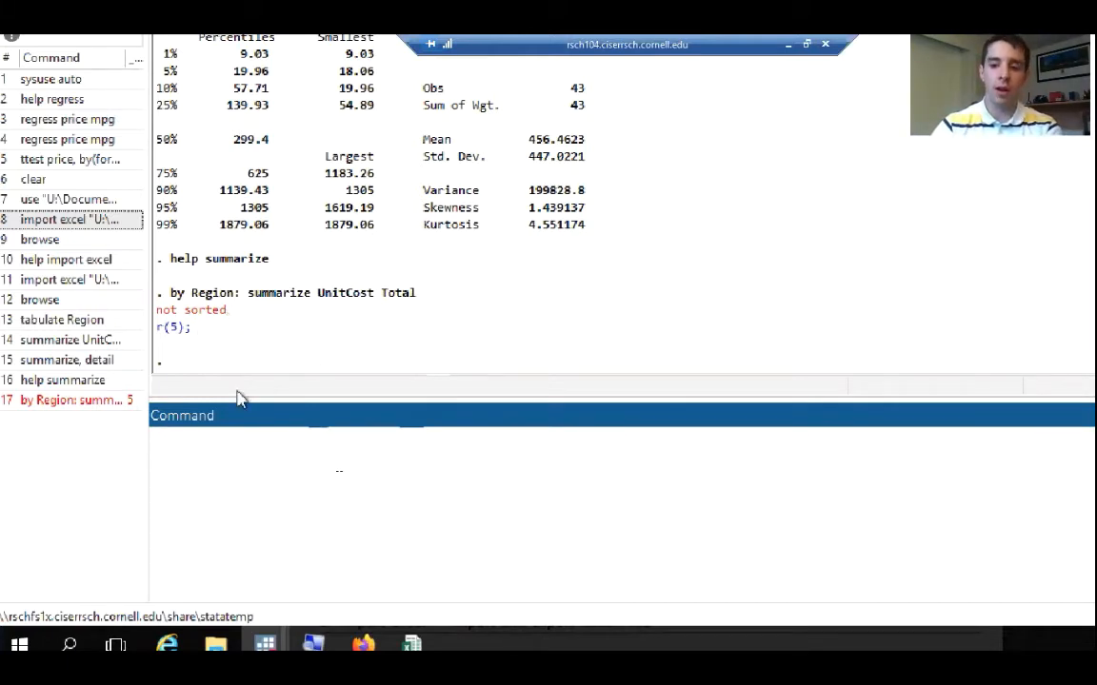
Look up the explanation of return code r(5) and review the bysort syntax in the by help
click(267, 636)
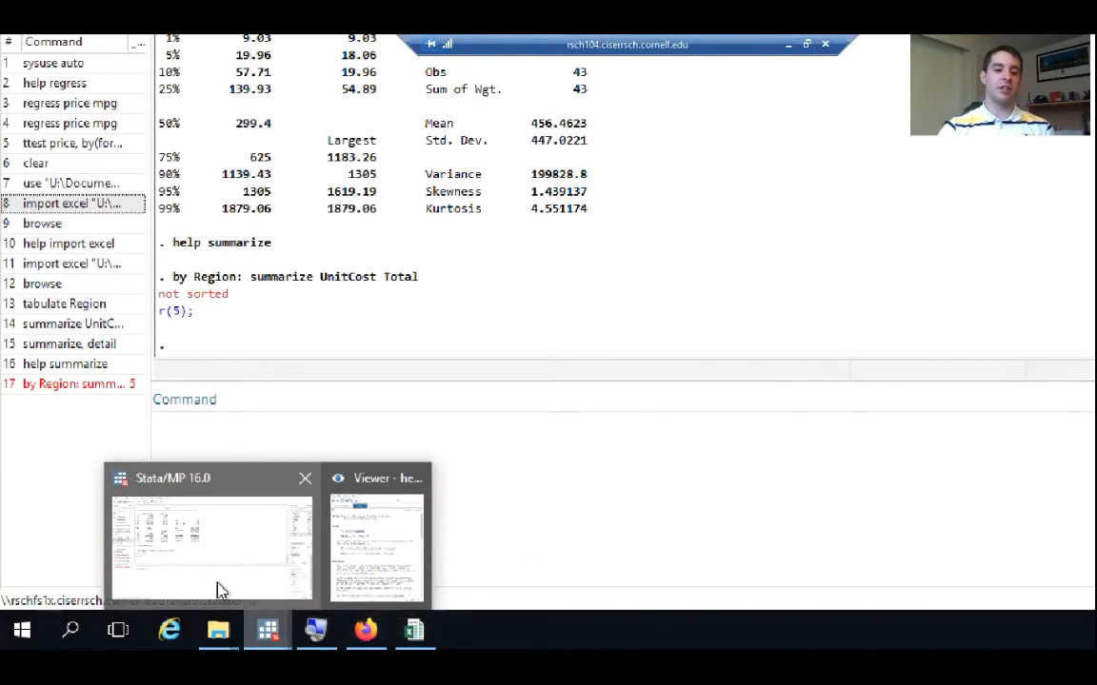
click(215, 533)
click(184, 311)
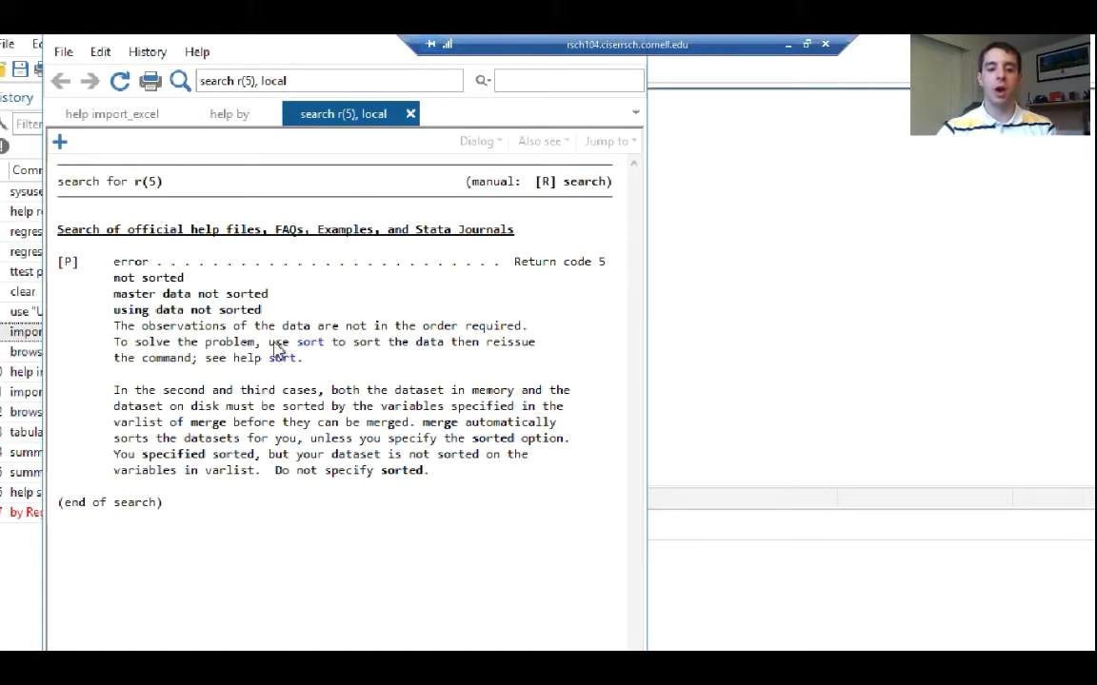
click(232, 119)
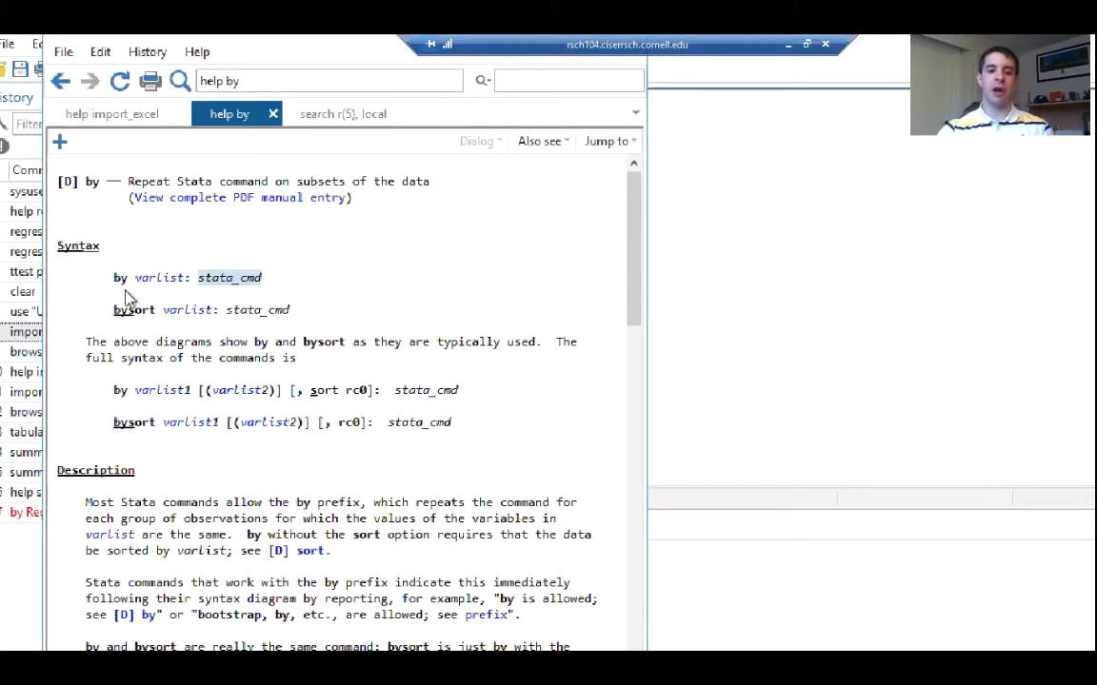
drag(115, 311, 154, 312)
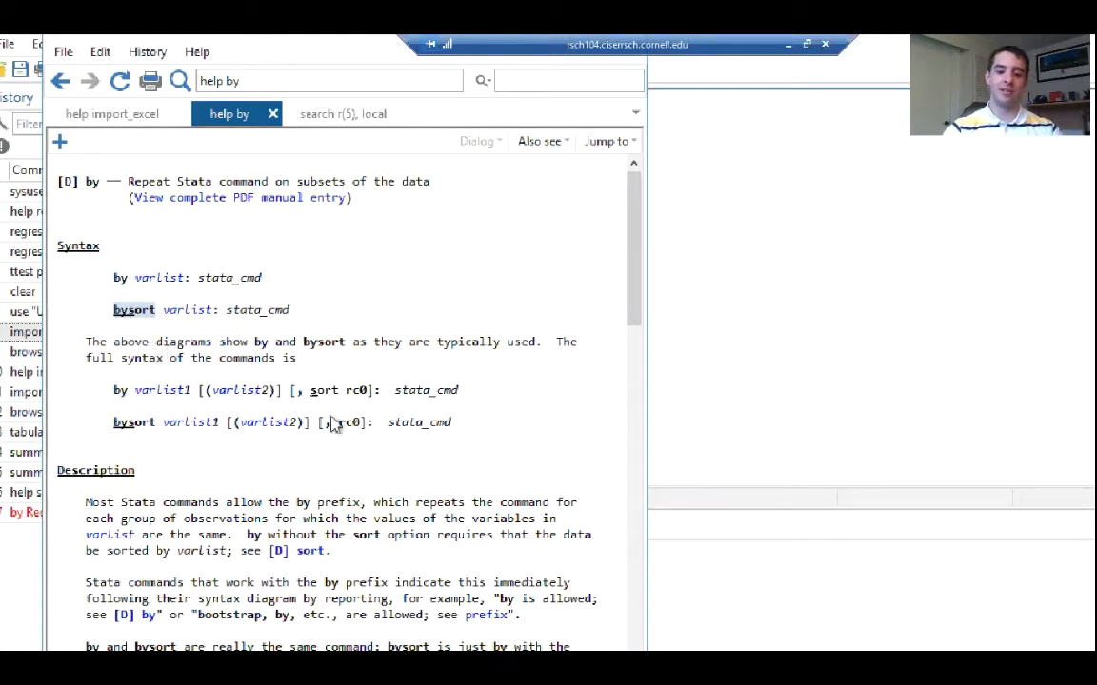
Recall the failed command, change its prefix to bysort, and run bysort Region: summarize UnitCost Total
click(785, 568)
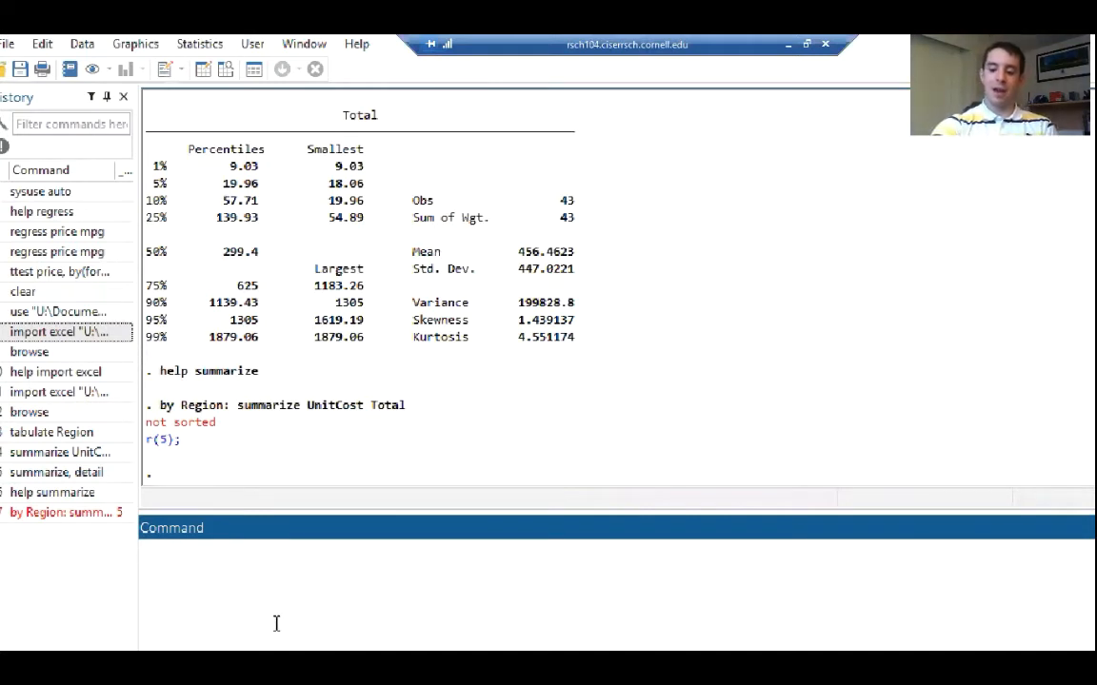
key(Page_Up)
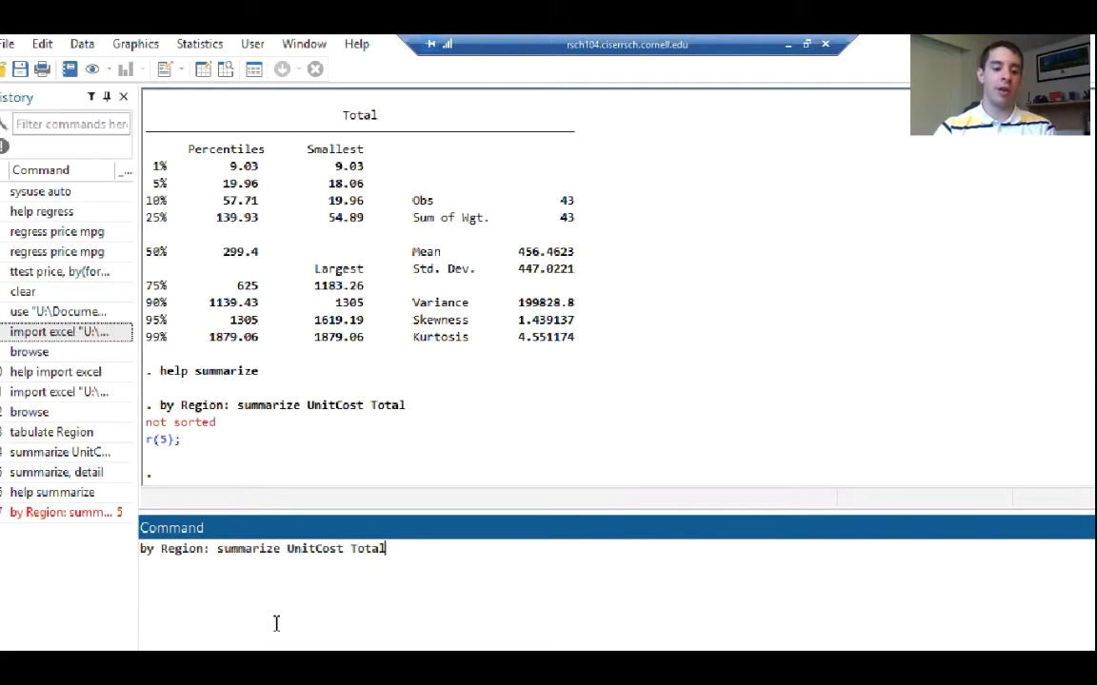
click(153, 554)
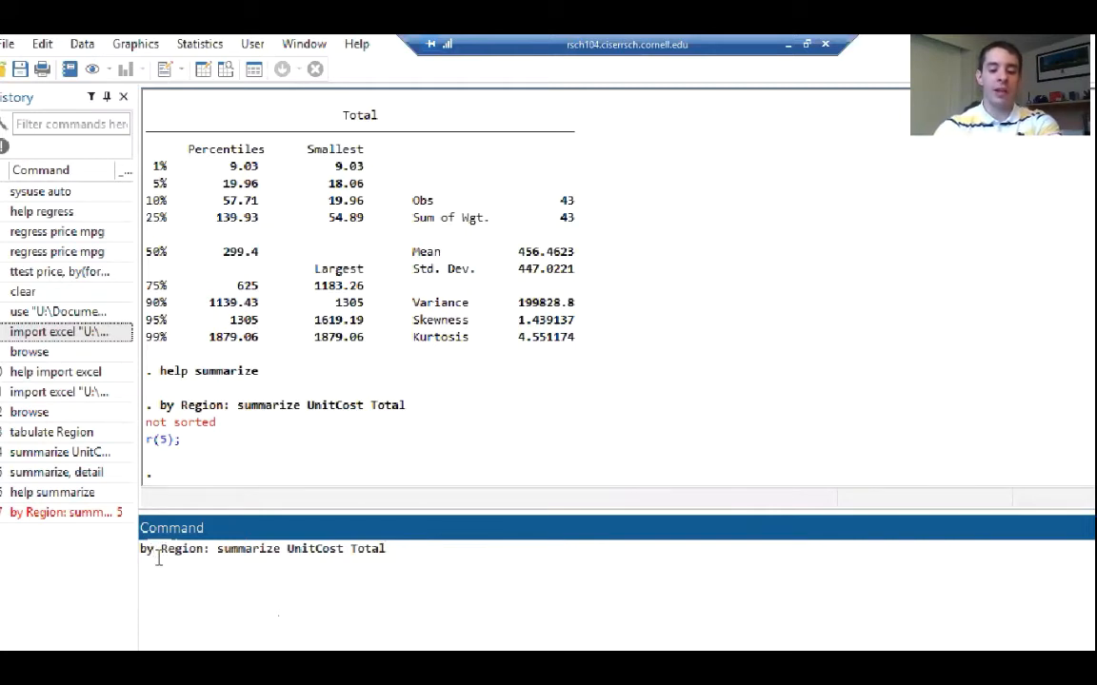
text(sort)
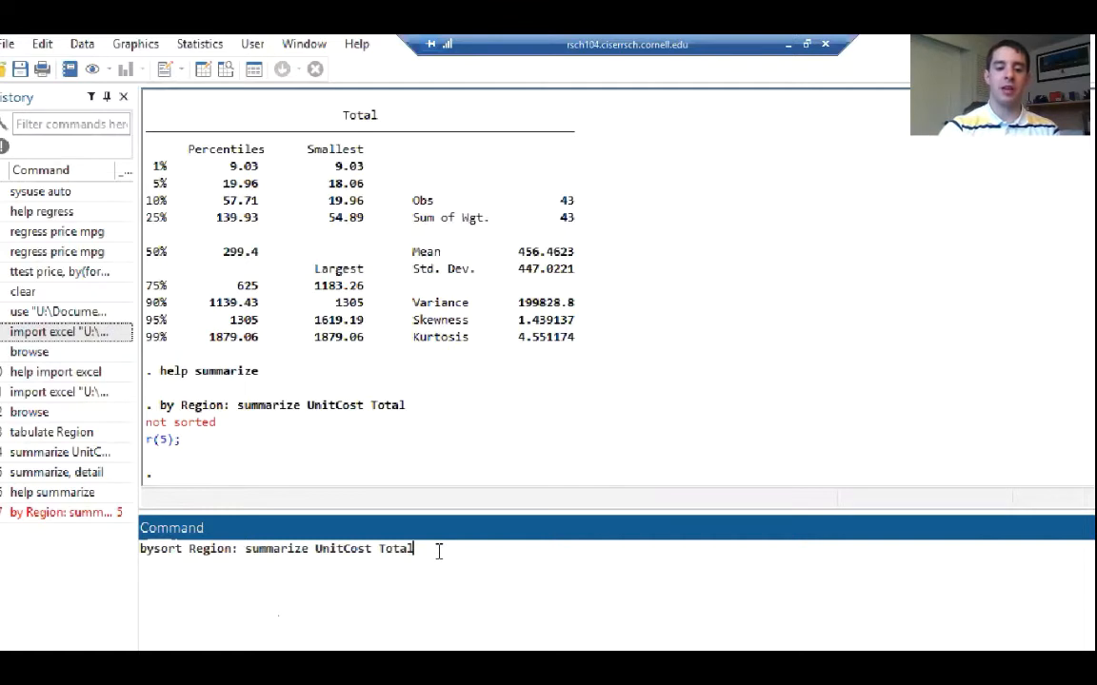
key(Return)
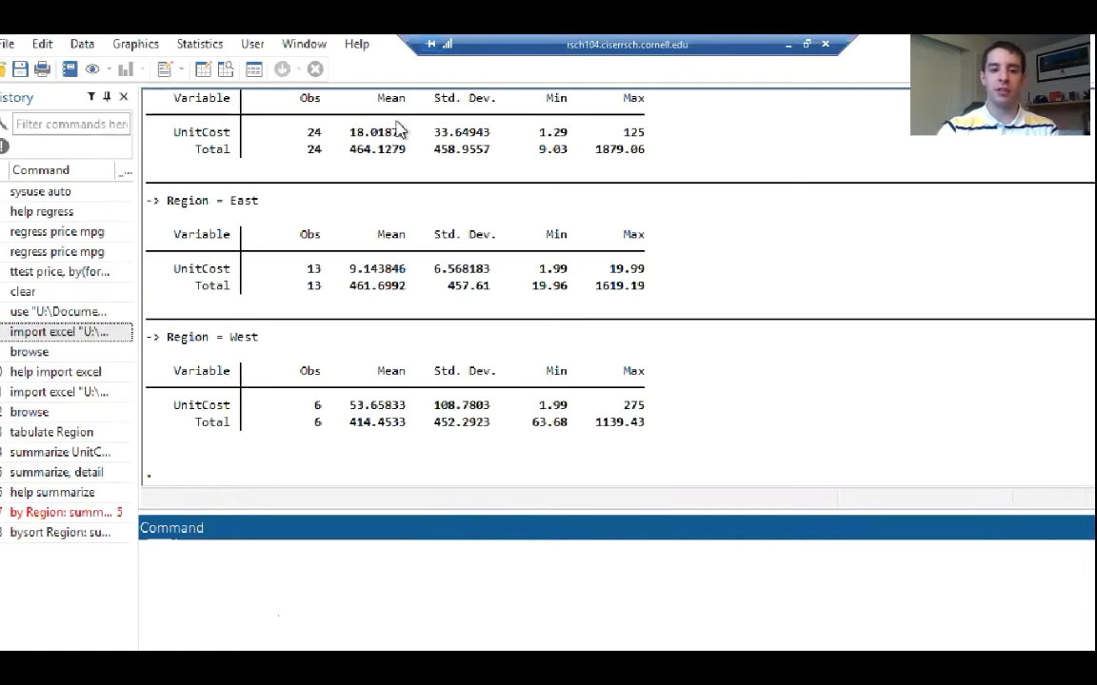
Compare the UnitCost and Total means across the Central, East and West regions, plus West's UnitCost standard deviation and maximum
scroll(379, 205, up, 6)
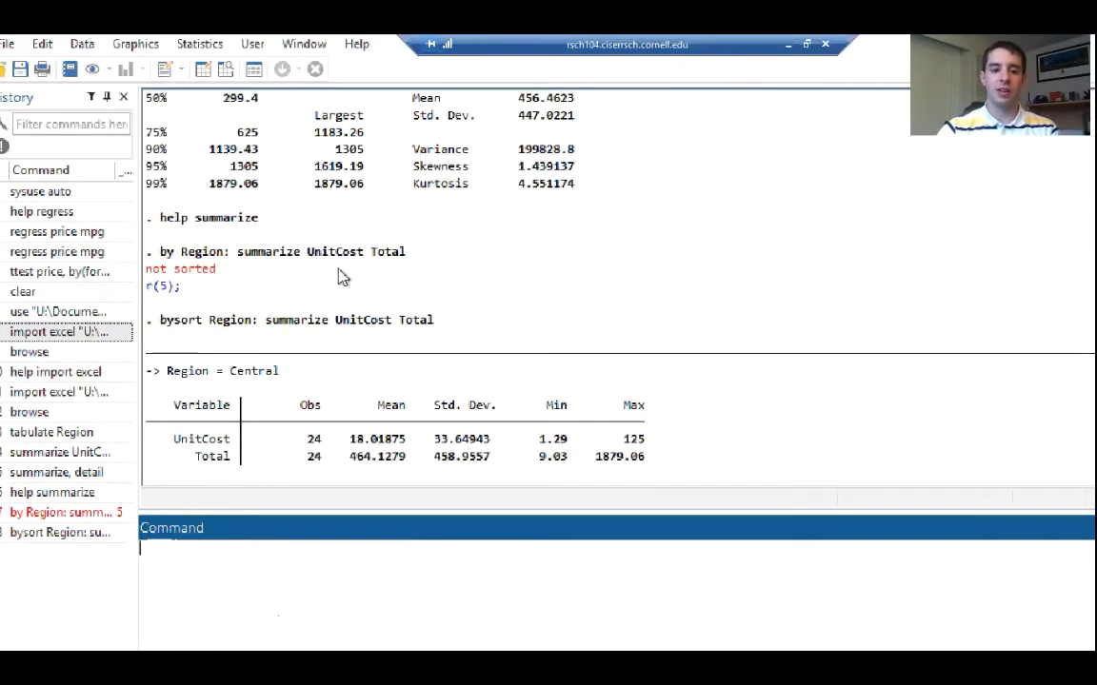
scroll(343, 276, down, 3)
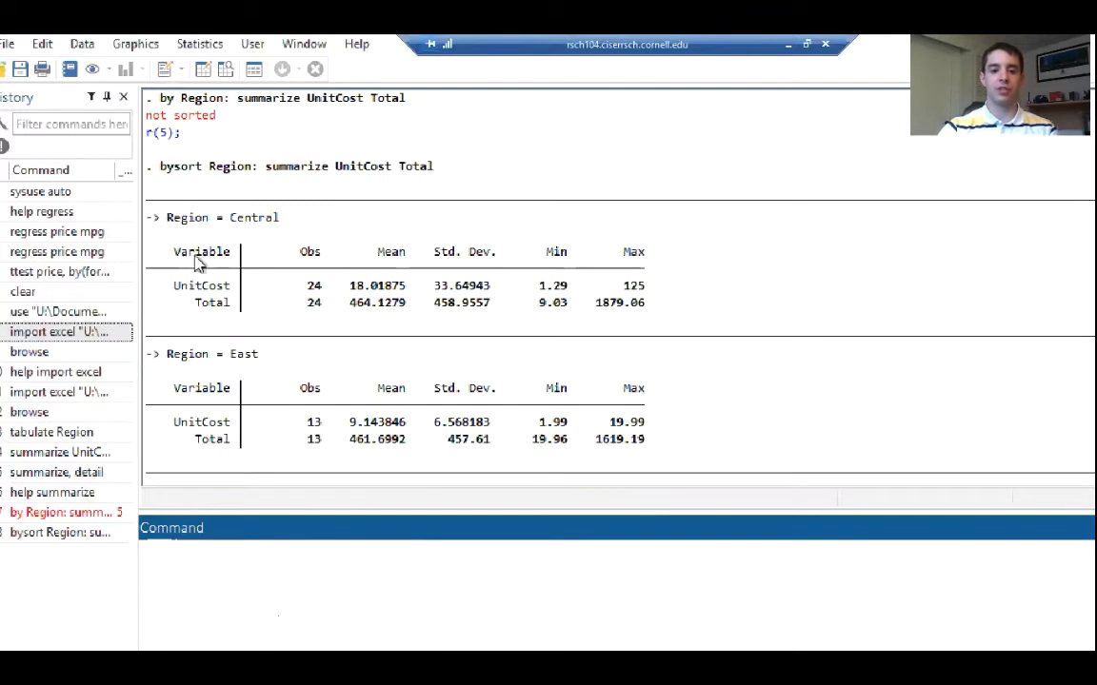
scroll(362, 318, down, 1)
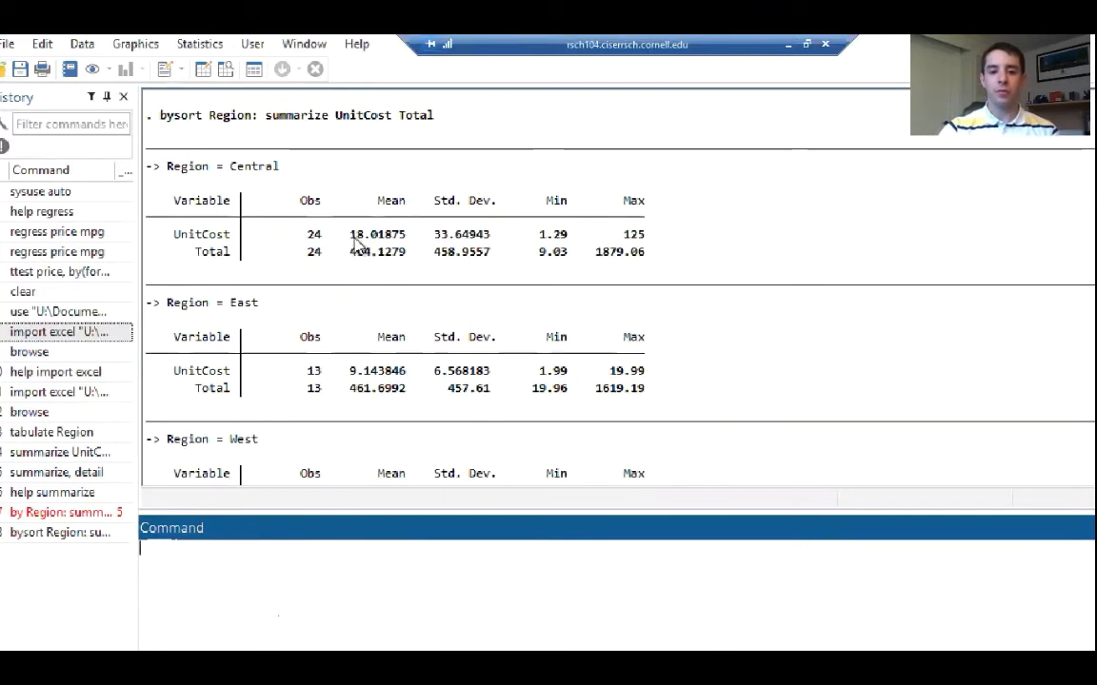
scroll(365, 264, down, 2)
scroll(365, 270, up, 1)
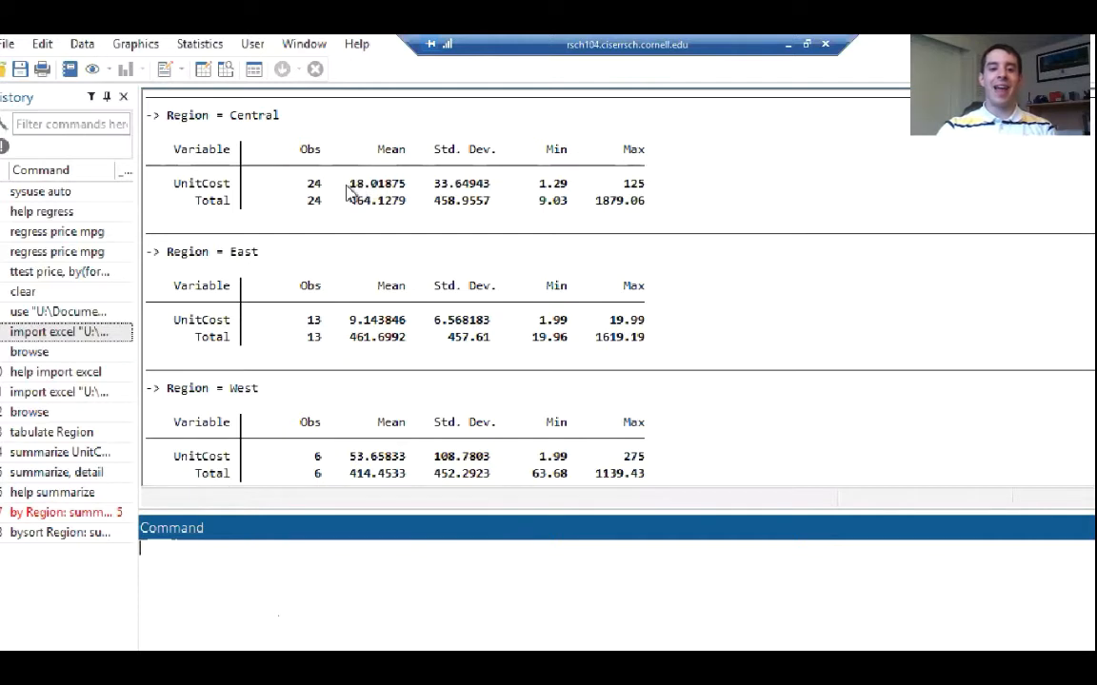
drag(345, 184, 385, 186)
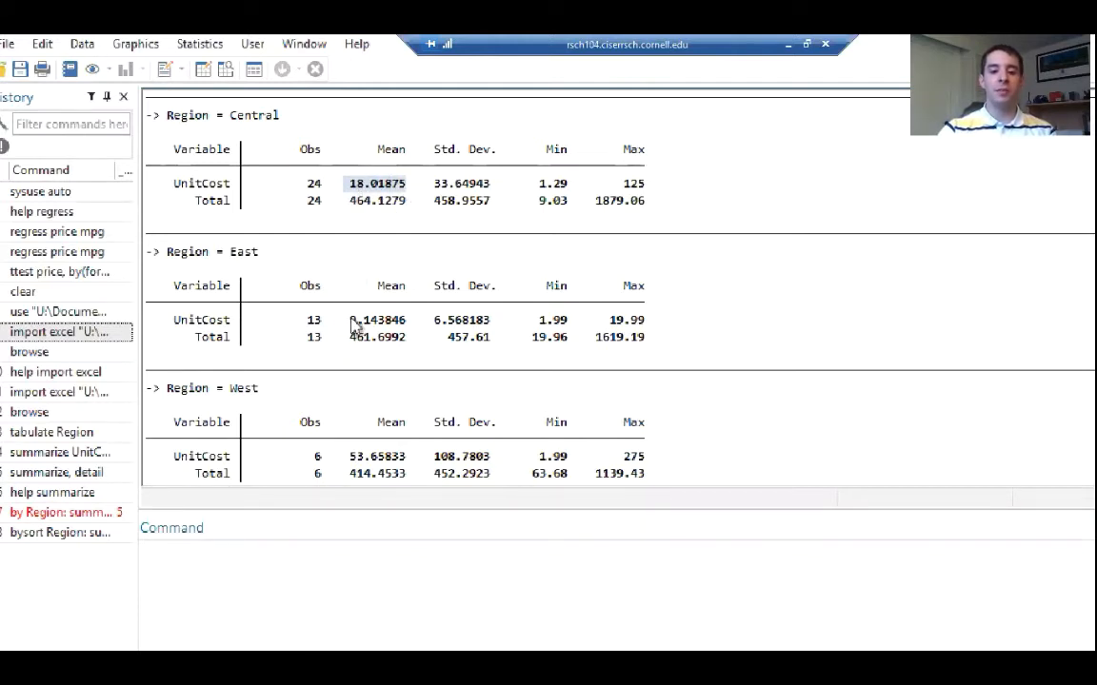
drag(349, 320, 406, 324)
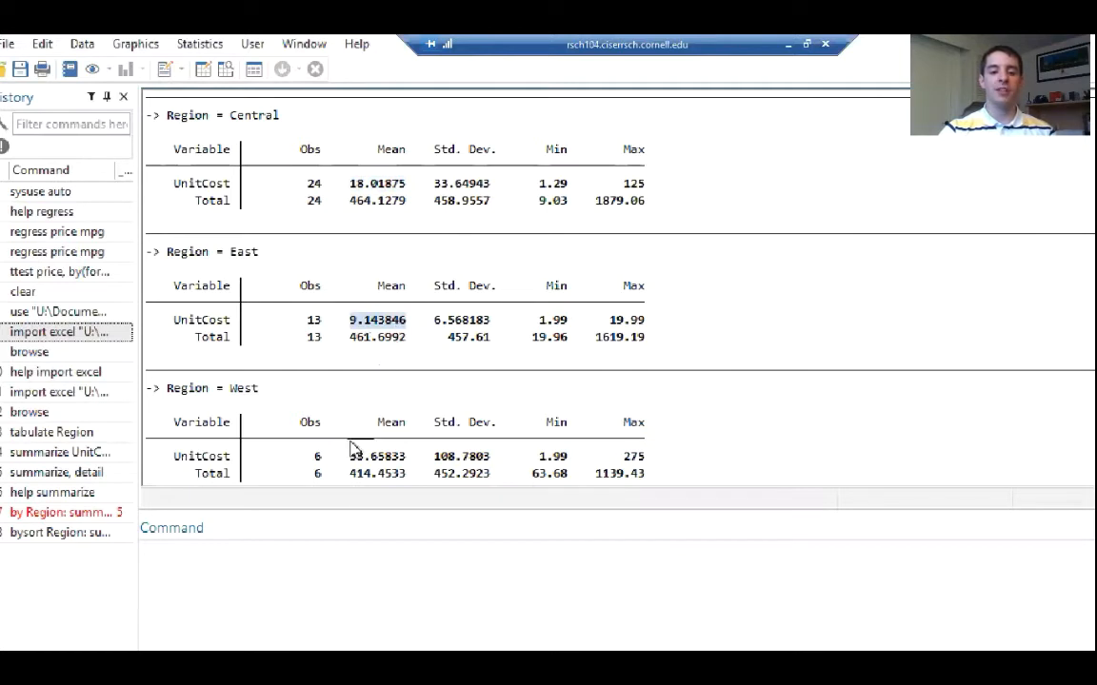
drag(349, 457, 407, 461)
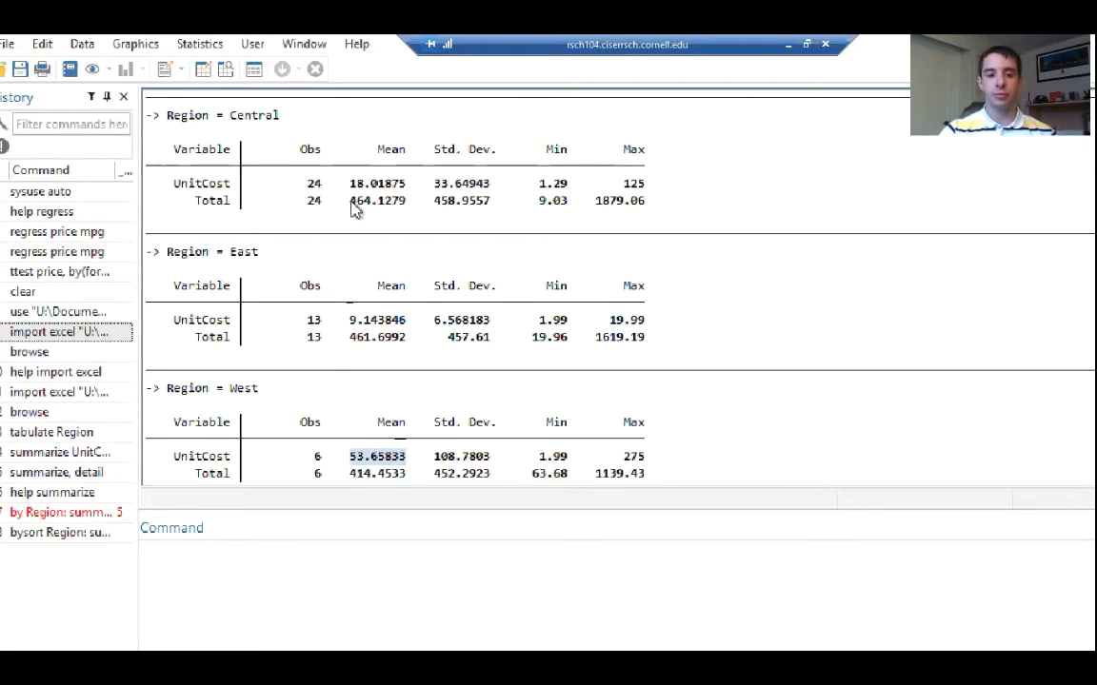
drag(353, 204, 411, 206)
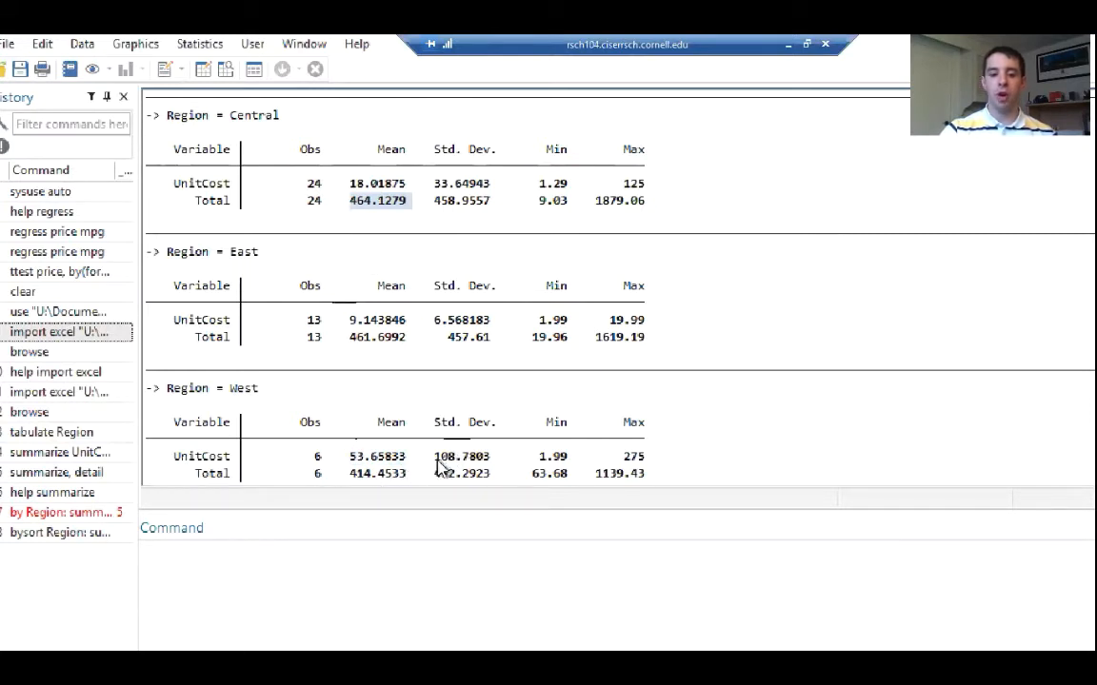
drag(436, 458, 495, 464)
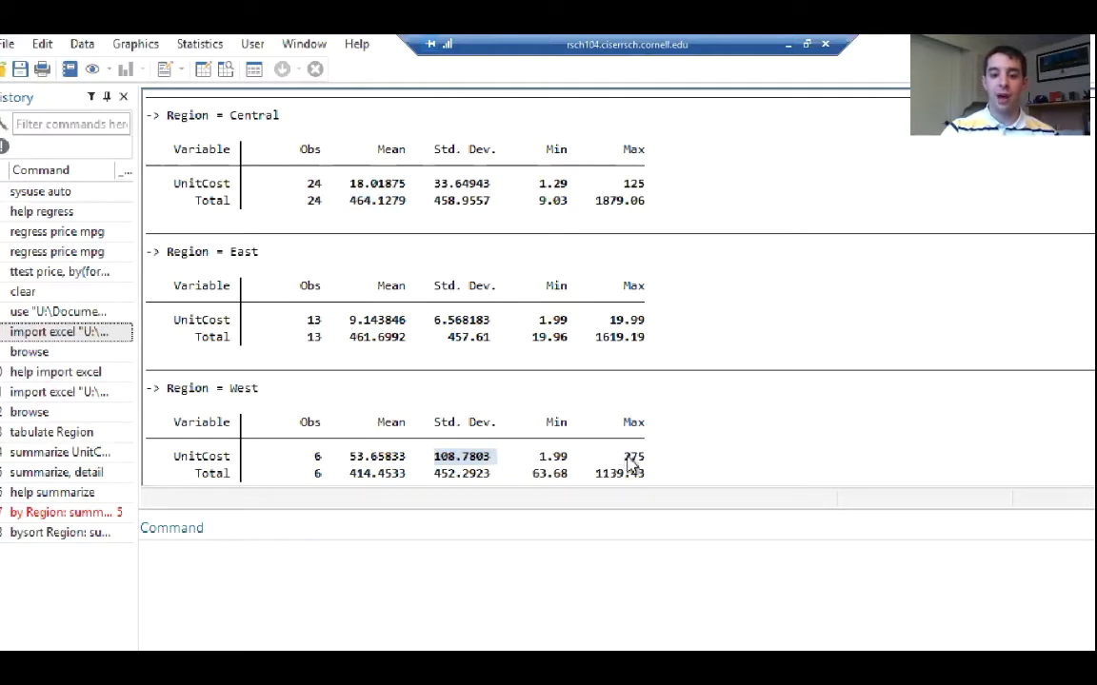
drag(623, 460, 641, 465)
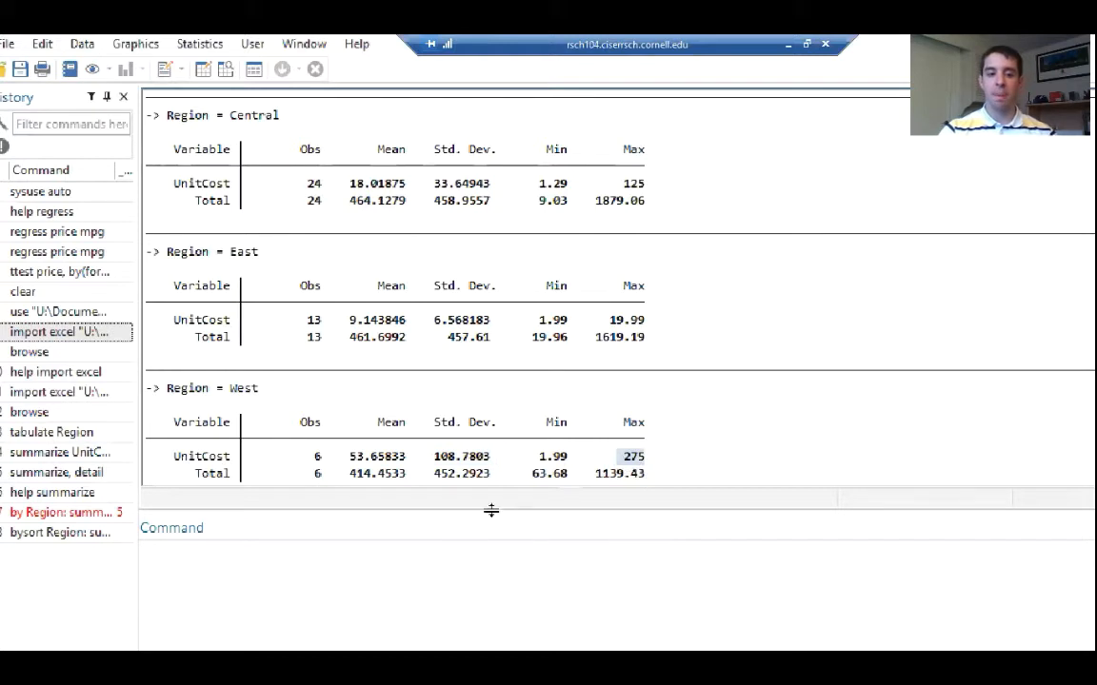
Open the dataset with the browse command to inspect the observations sorted by Region
click(267, 577)
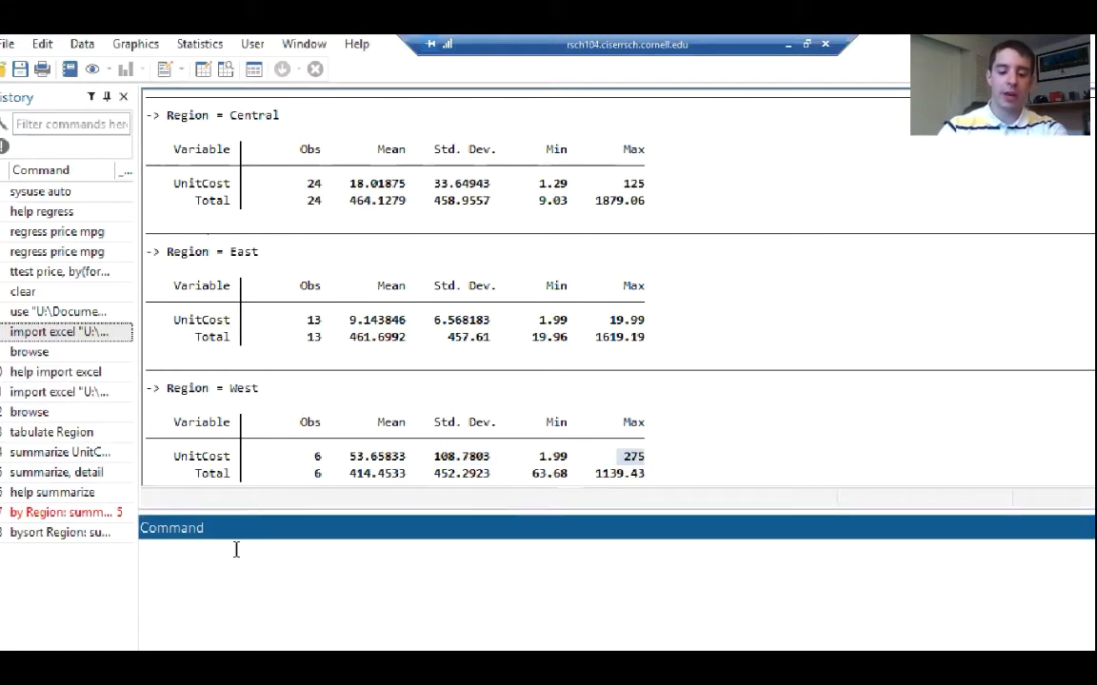
text(browse)
key(Return)
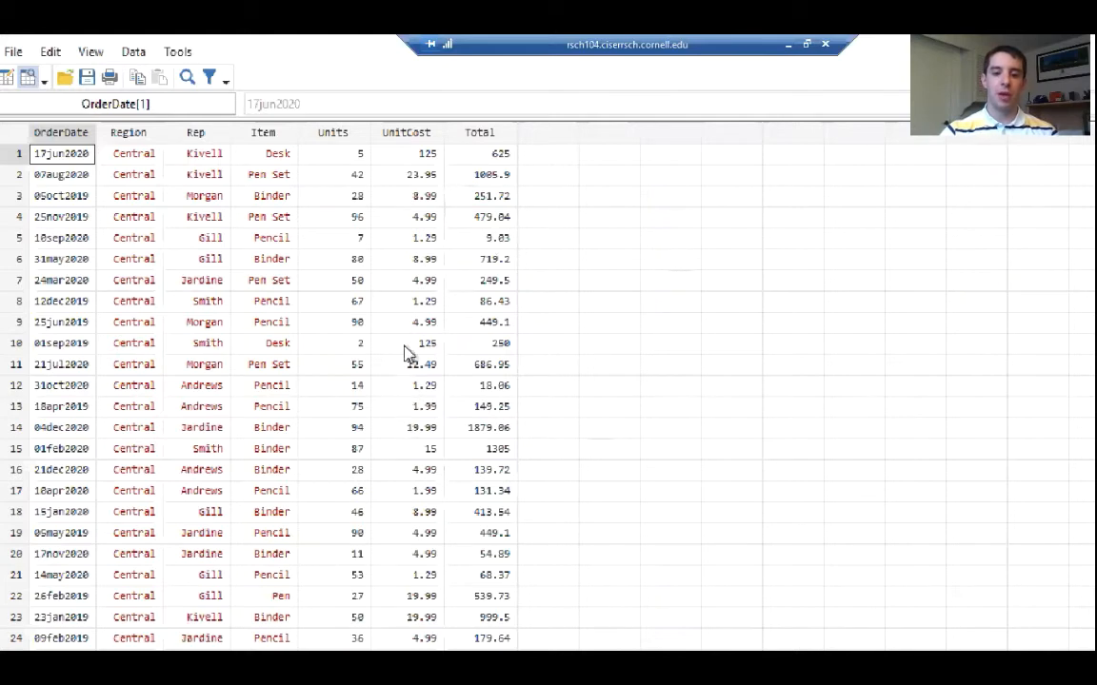
Check how the observations are ordered by Region through the last row of the dataset, and close the data browser
scroll(406, 354, down, 2)
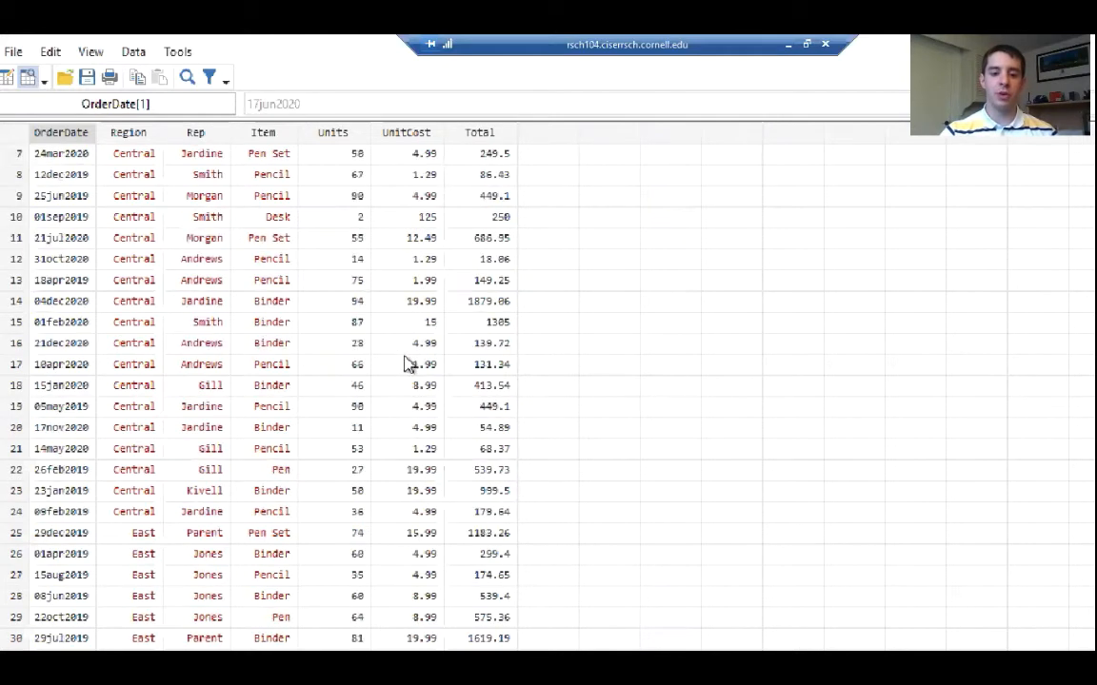
scroll(405, 361, down, 3)
scroll(405, 370, down, 5)
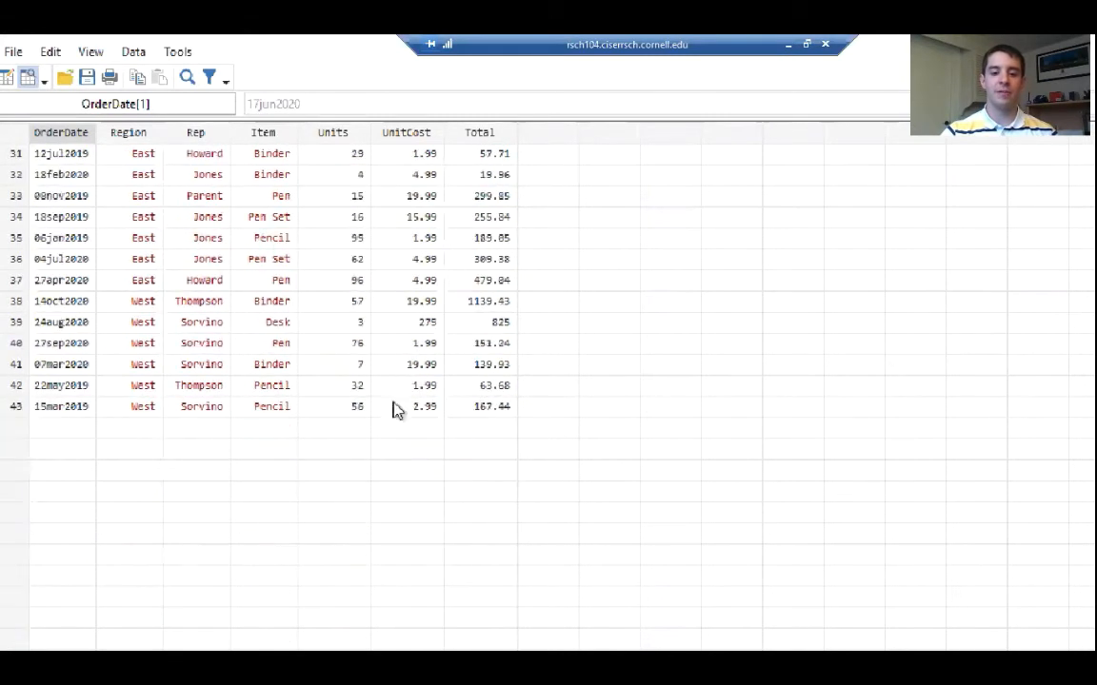
scroll(400, 408, up, 7)
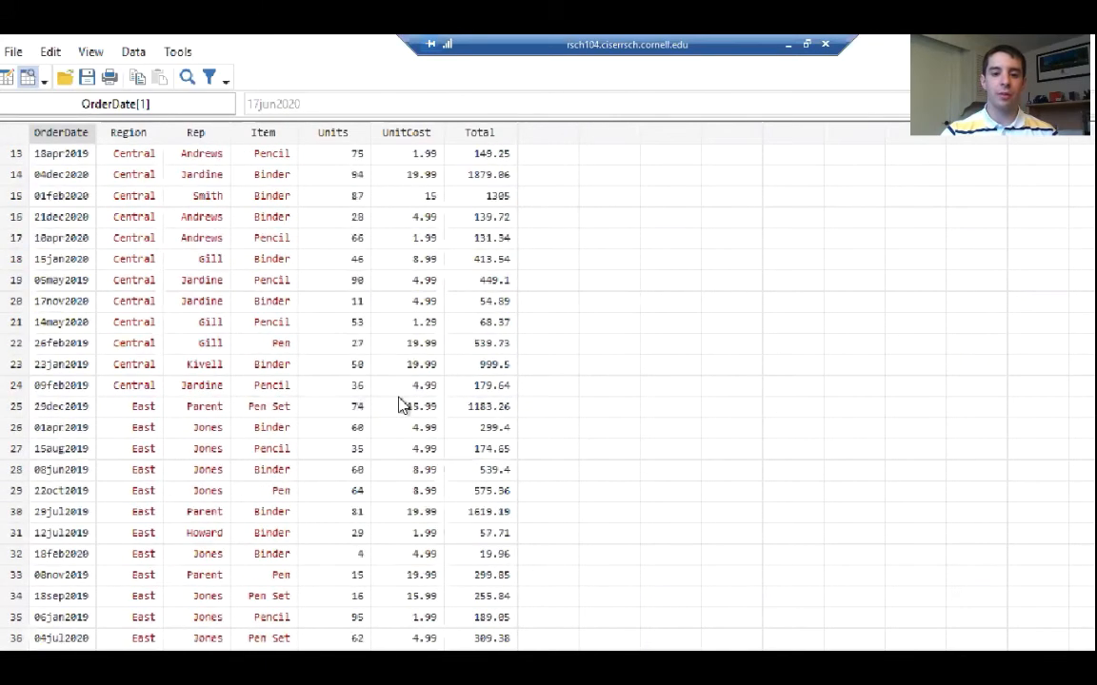
scroll(400, 408, up, 3)
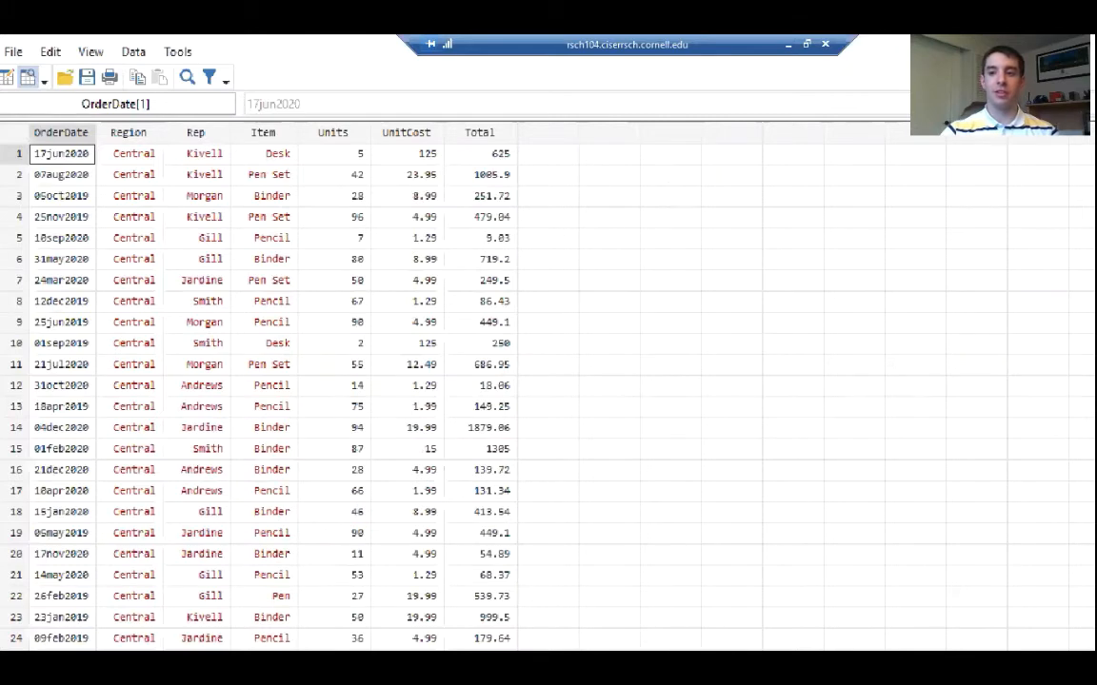
click(1091, 46)
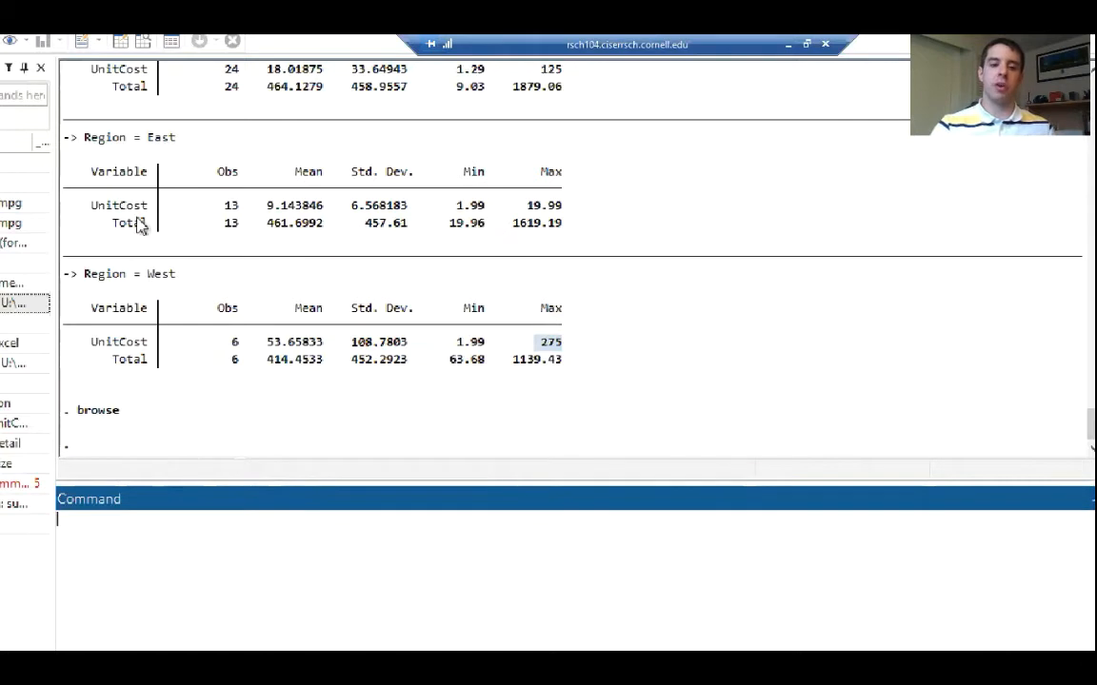
Review the bysort Region: summarize UnitCost Total command in the results output
scroll(143, 176, up, 3)
scroll(142, 175, up, 1)
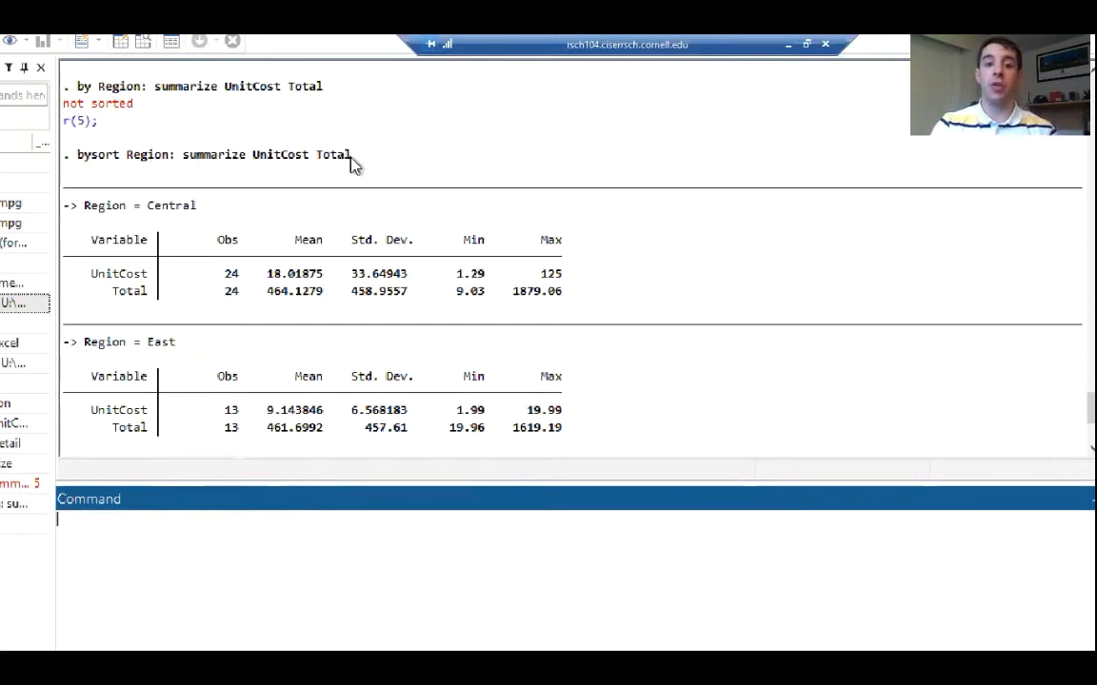
drag(352, 159, 82, 164)
click(114, 185)
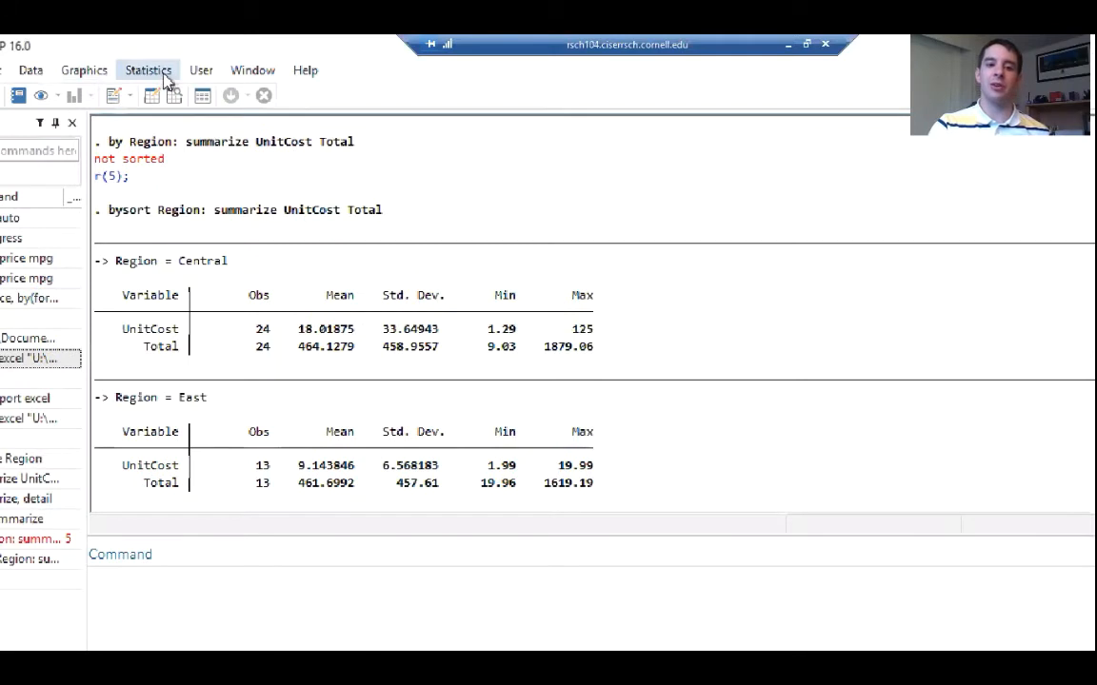
Open the Summary statistics dialog for UnitCost and Total and set its output to the standard display
click(150, 76)
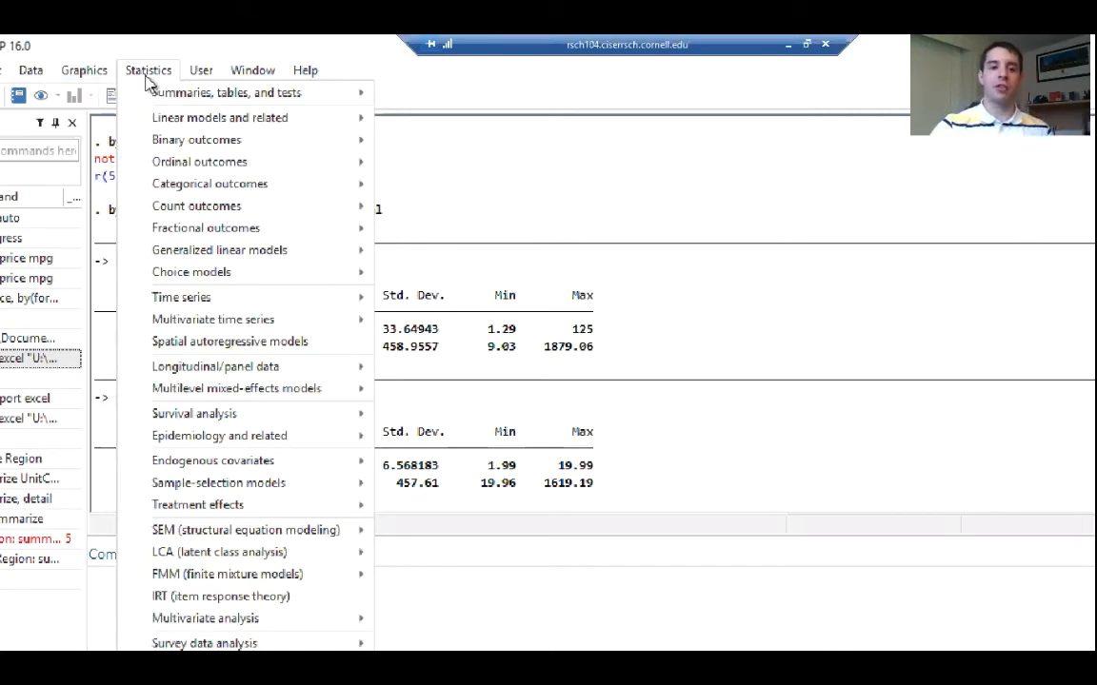
mouse_move(195, 91)
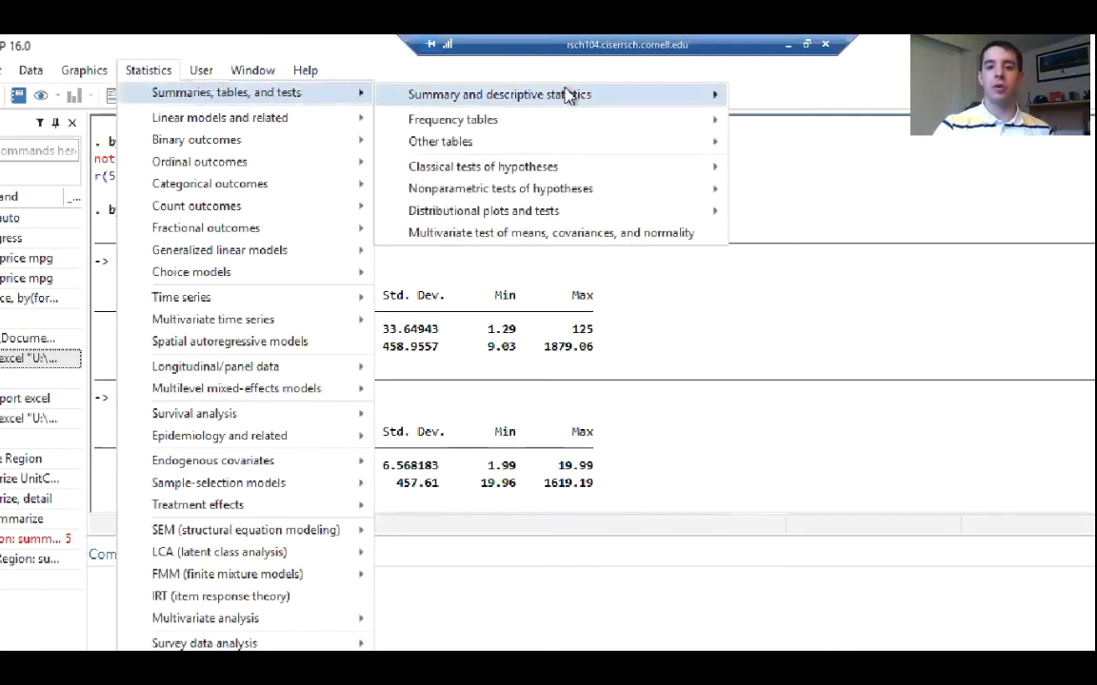
mouse_move(567, 95)
click(811, 104)
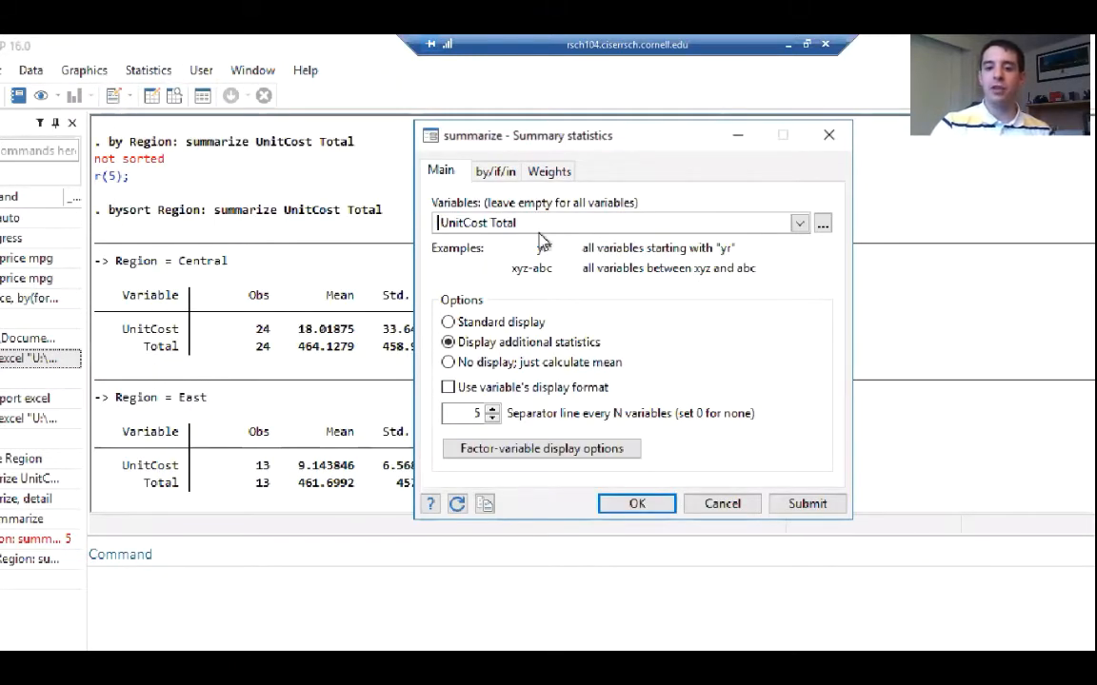
click(453, 323)
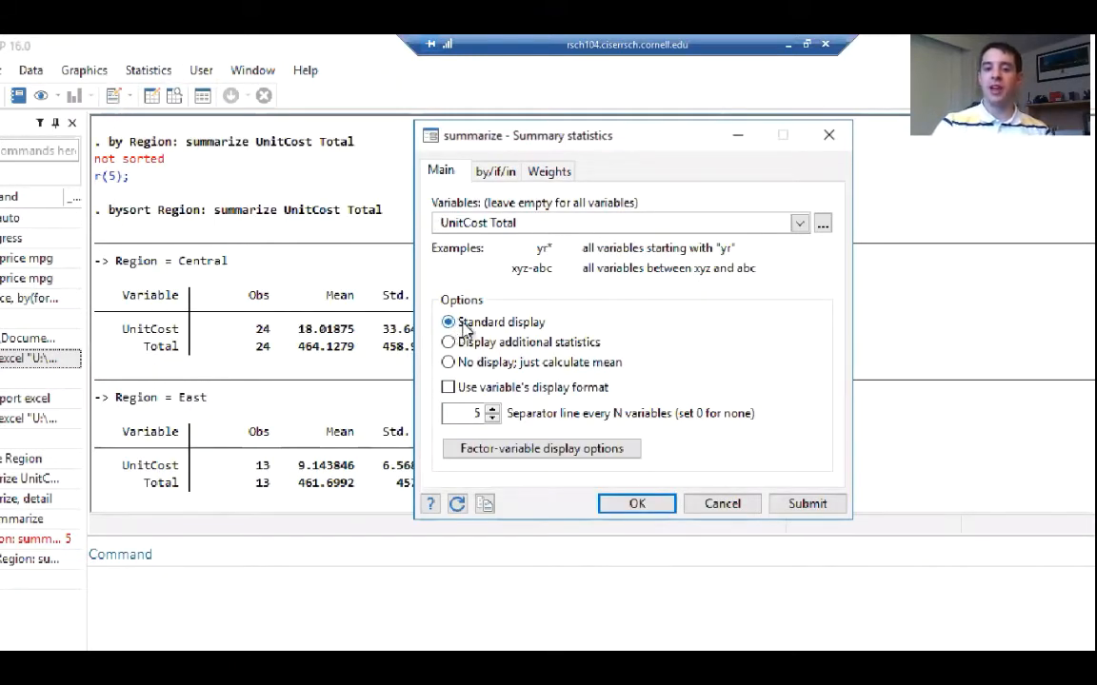
Set the summarize command to repeat by groups defined by Region, and reposition the dialog over the results
click(496, 181)
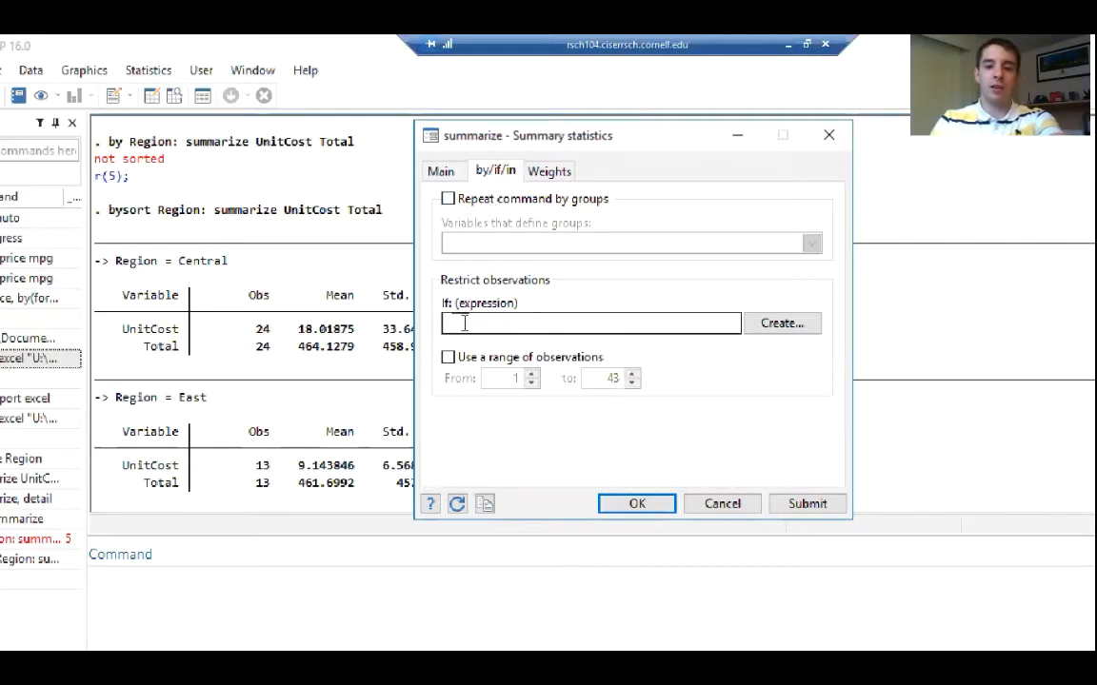
click(448, 203)
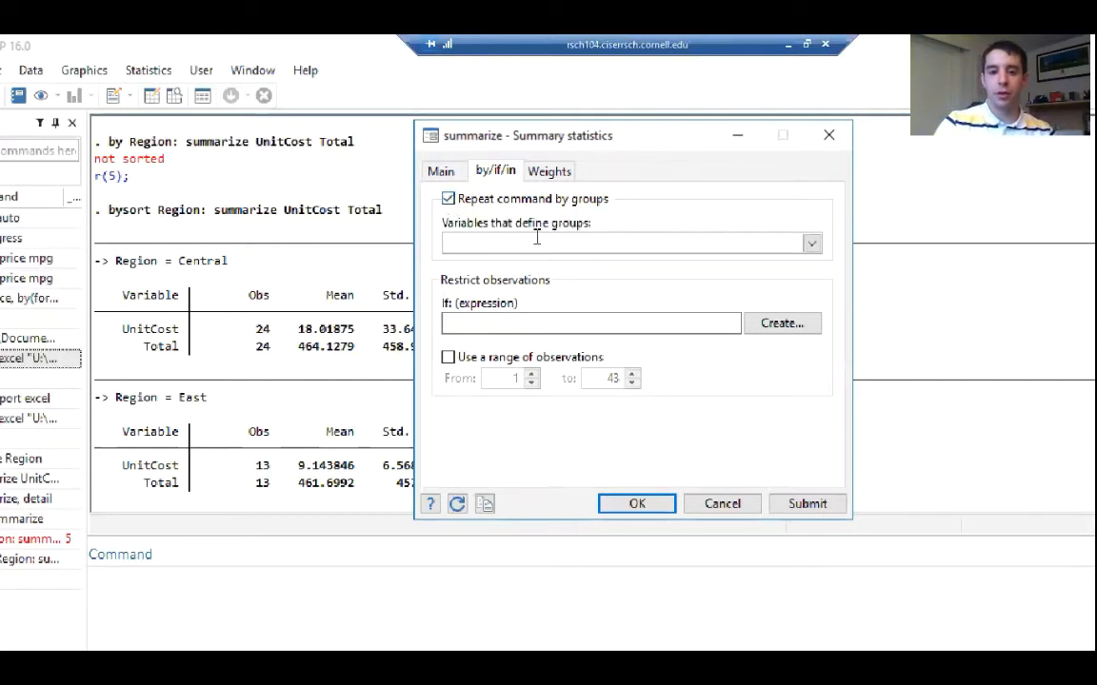
click(811, 244)
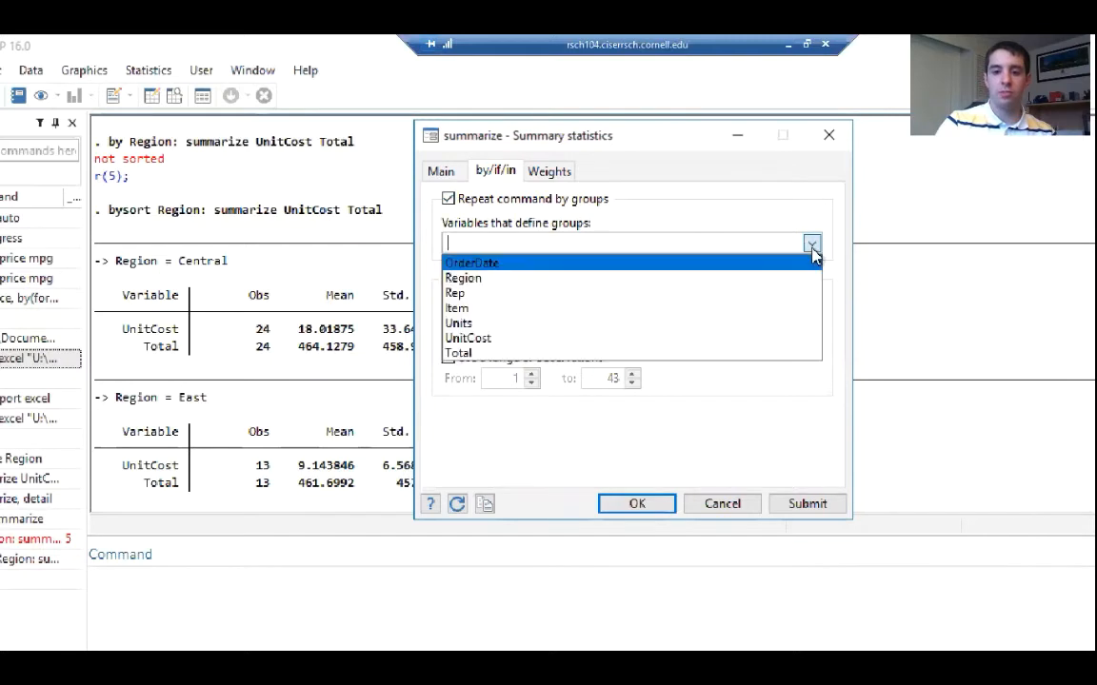
click(484, 278)
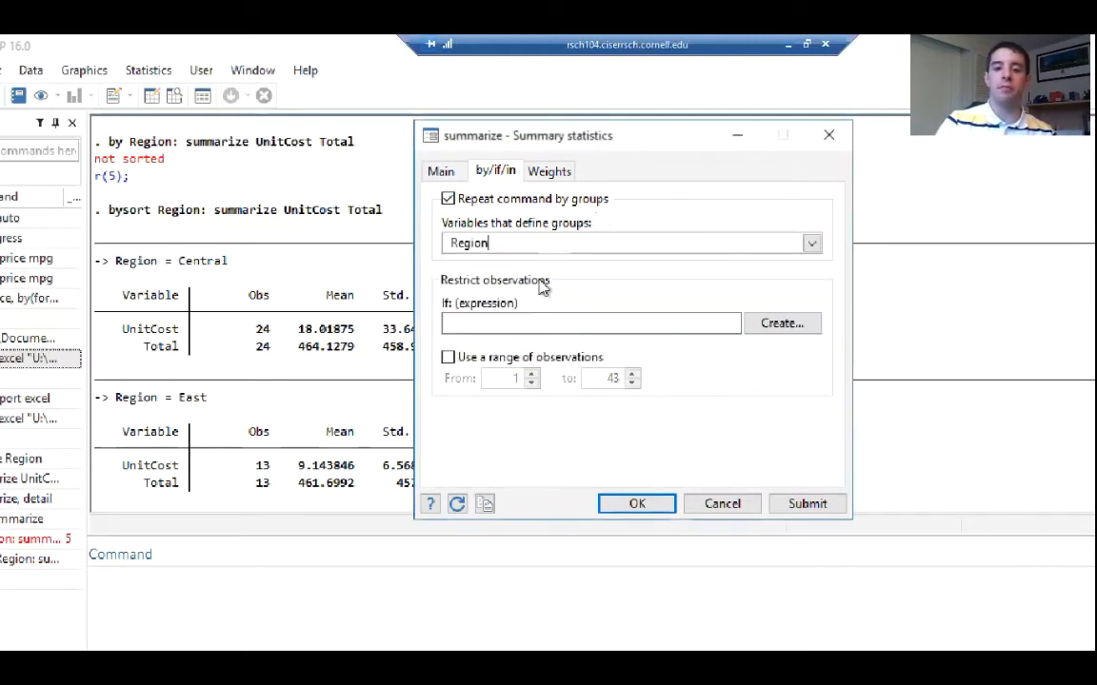
click(501, 325)
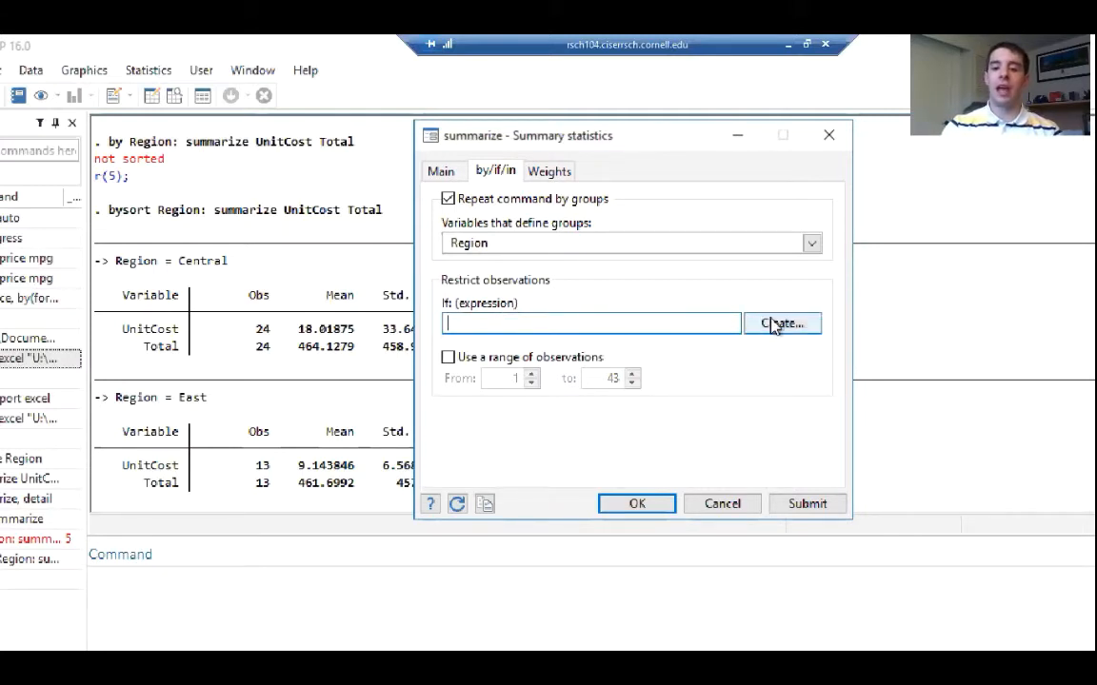
drag(628, 138, 842, 138)
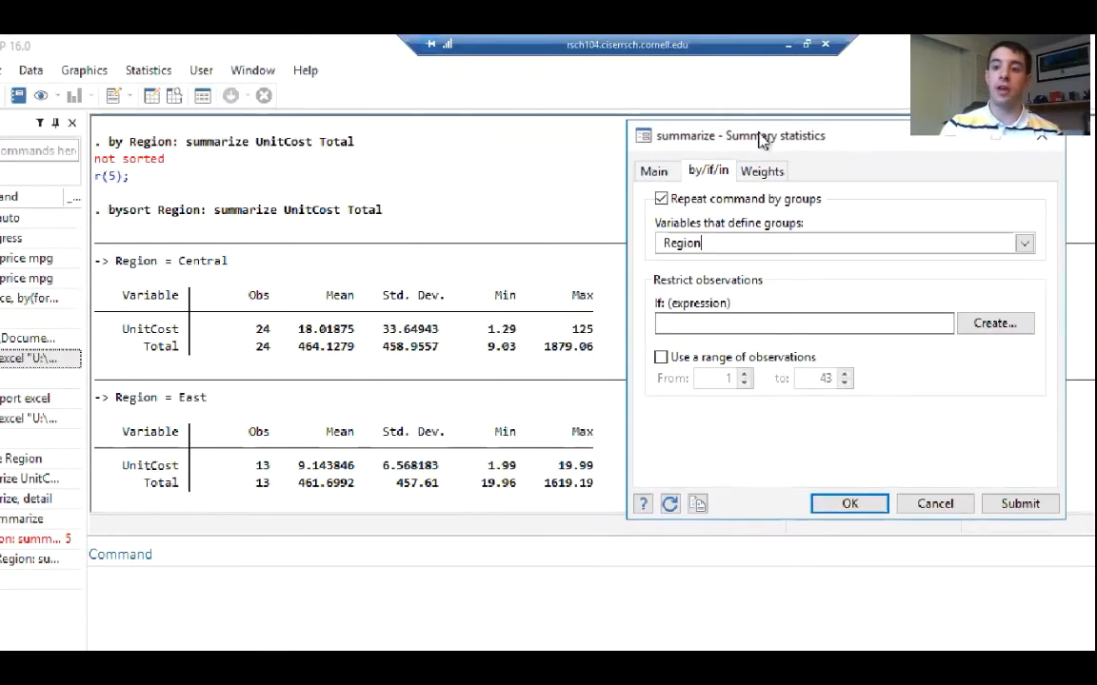
drag(761, 138, 460, 107)
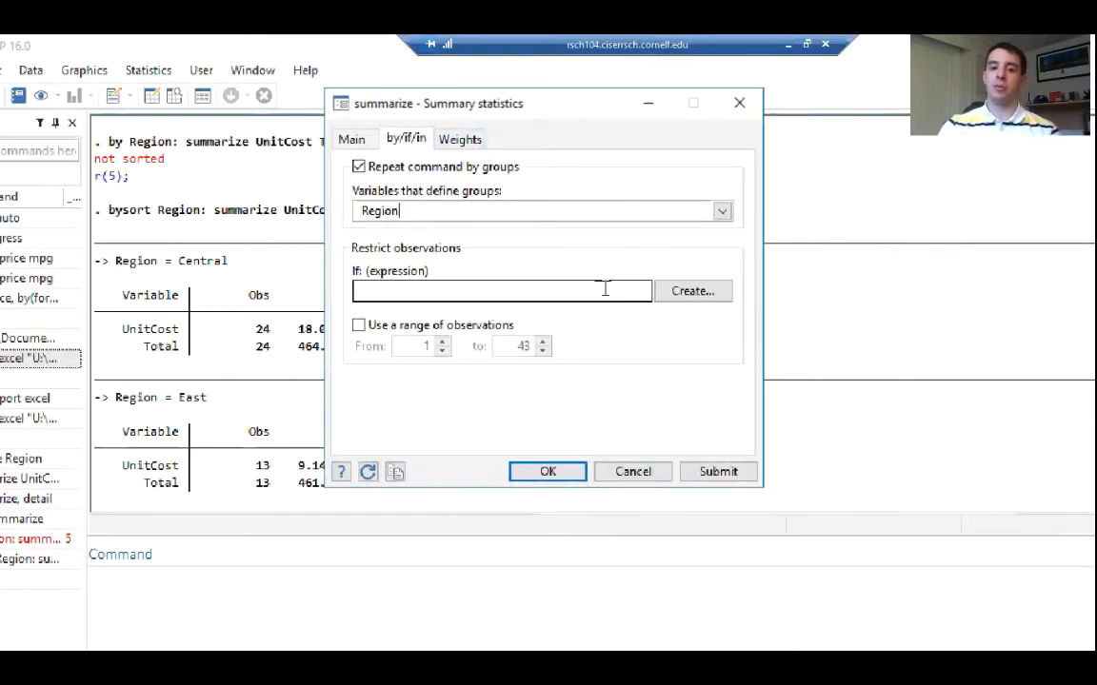
Open the Expression Builder for the if restriction, copy the variable name UnitCost from the results, and return to the builder
click(696, 295)
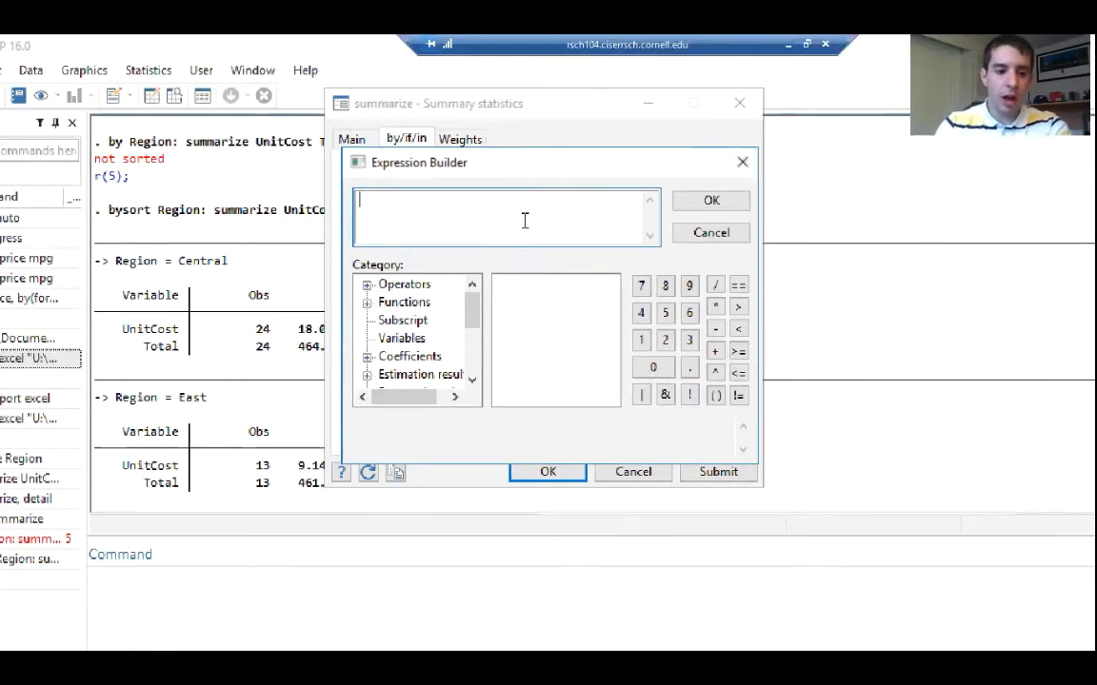
click(128, 336)
drag(128, 333, 179, 332)
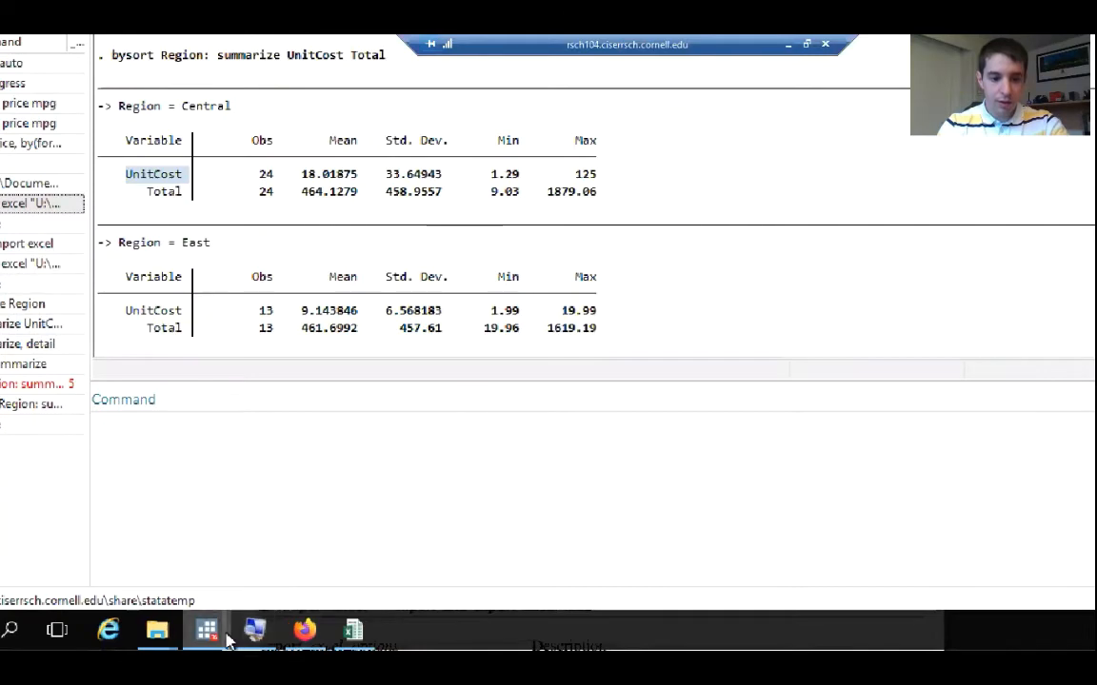
mouse_move(227, 640)
mouse_move(347, 550)
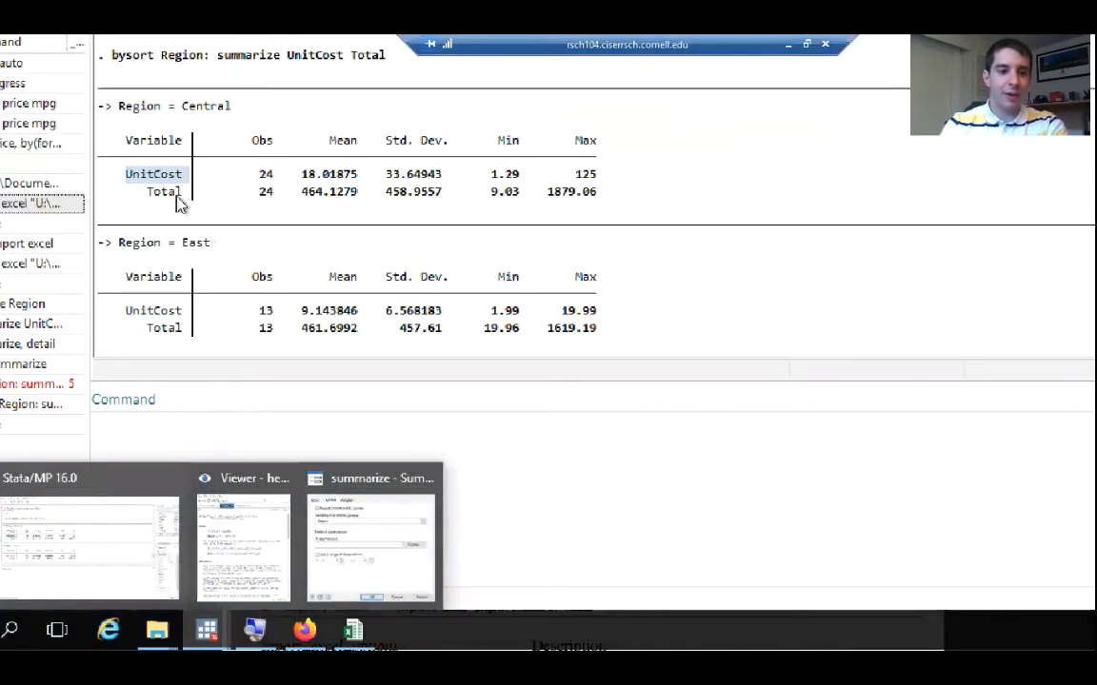
drag(186, 177, 127, 179)
right_click(142, 180)
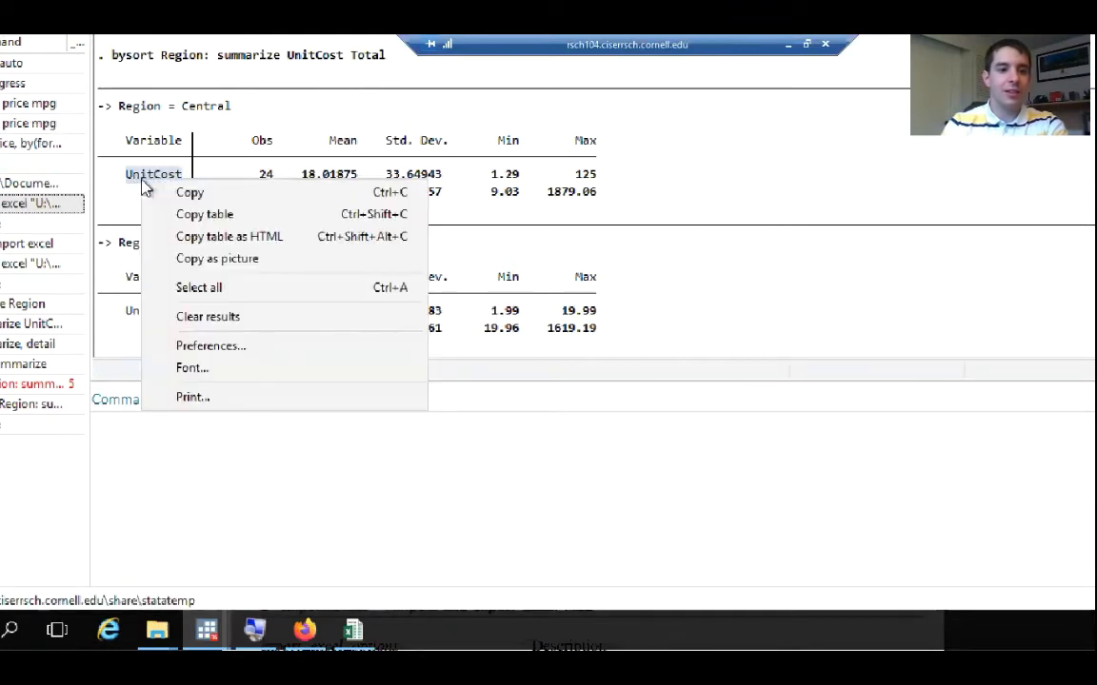
click(188, 194)
mouse_move(207, 629)
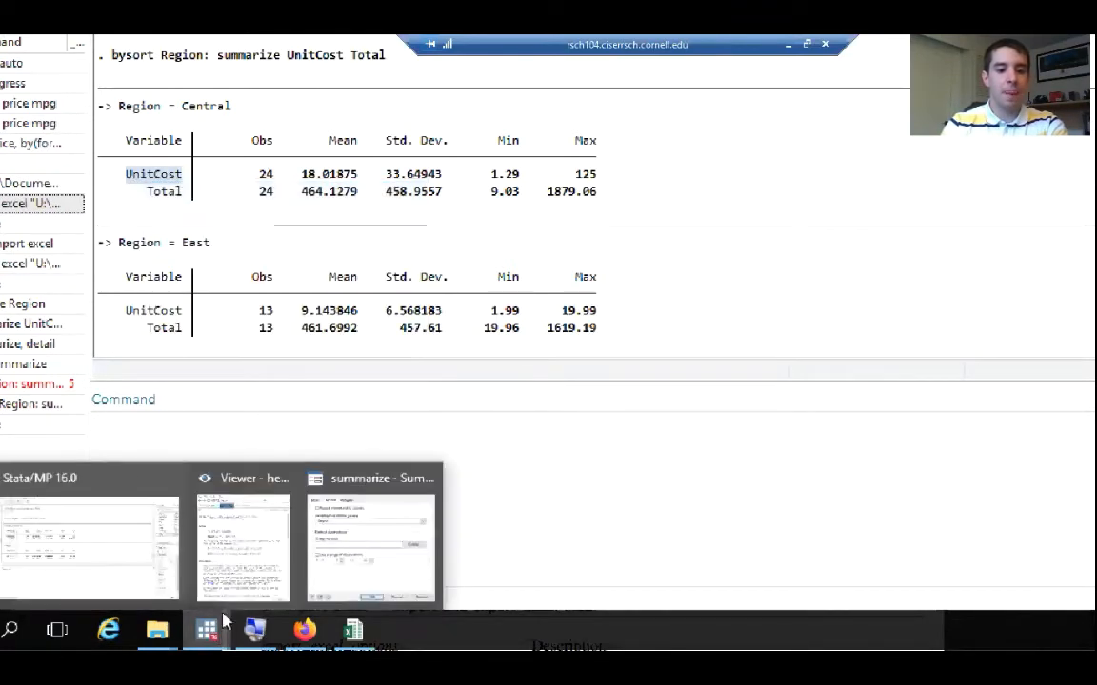
click(389, 536)
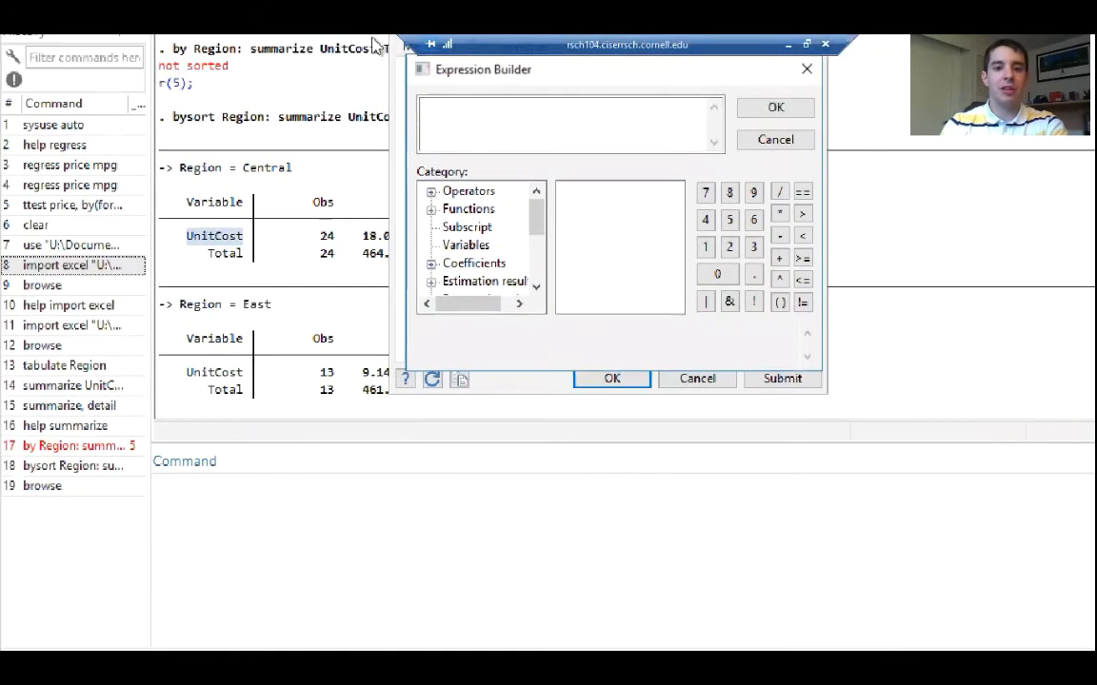
Build the if expression UnitCost < 230 using the copied variable name, and run the grouped summarize command
click(445, 137)
right_click(446, 137)
click(502, 225)
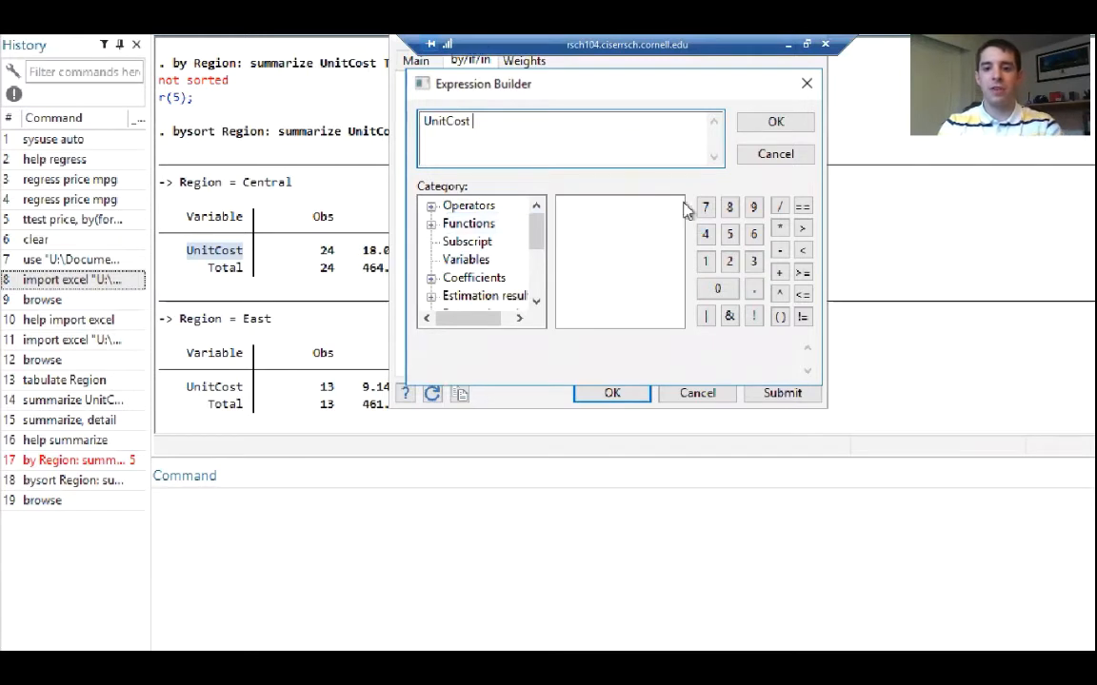
click(805, 250)
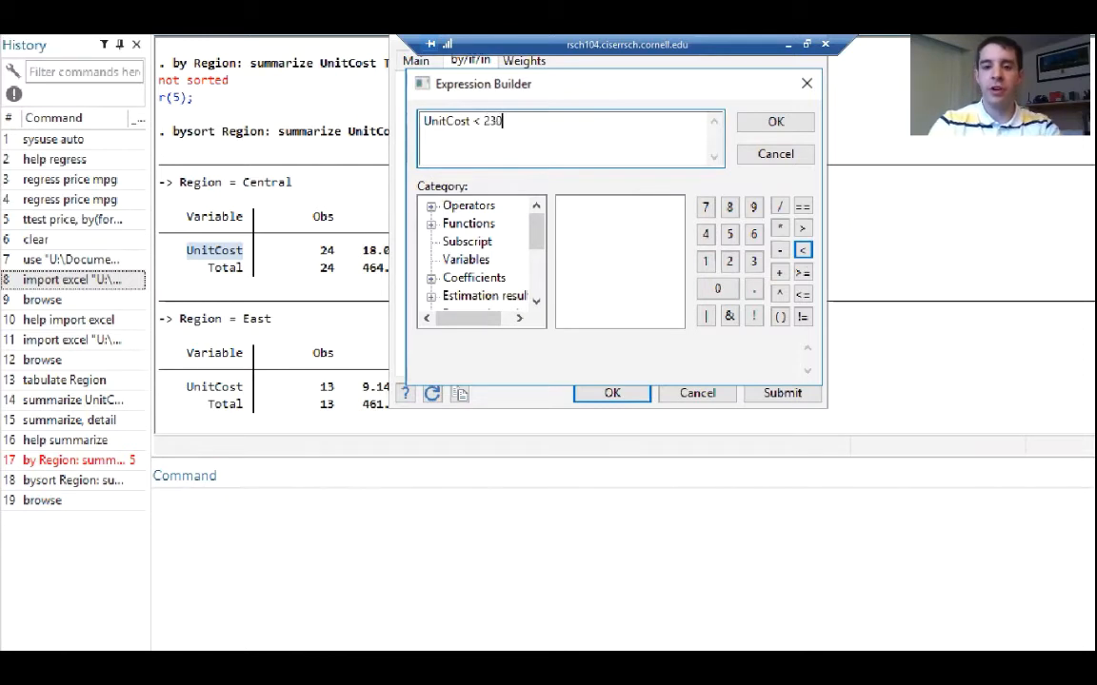
click(777, 125)
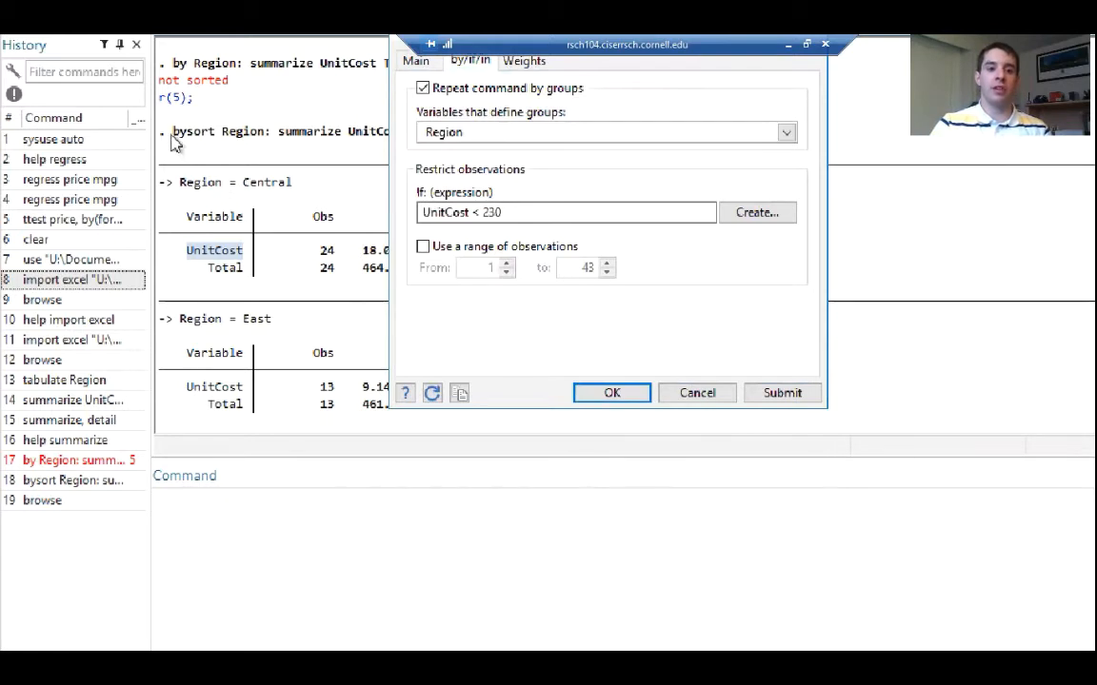
click(613, 395)
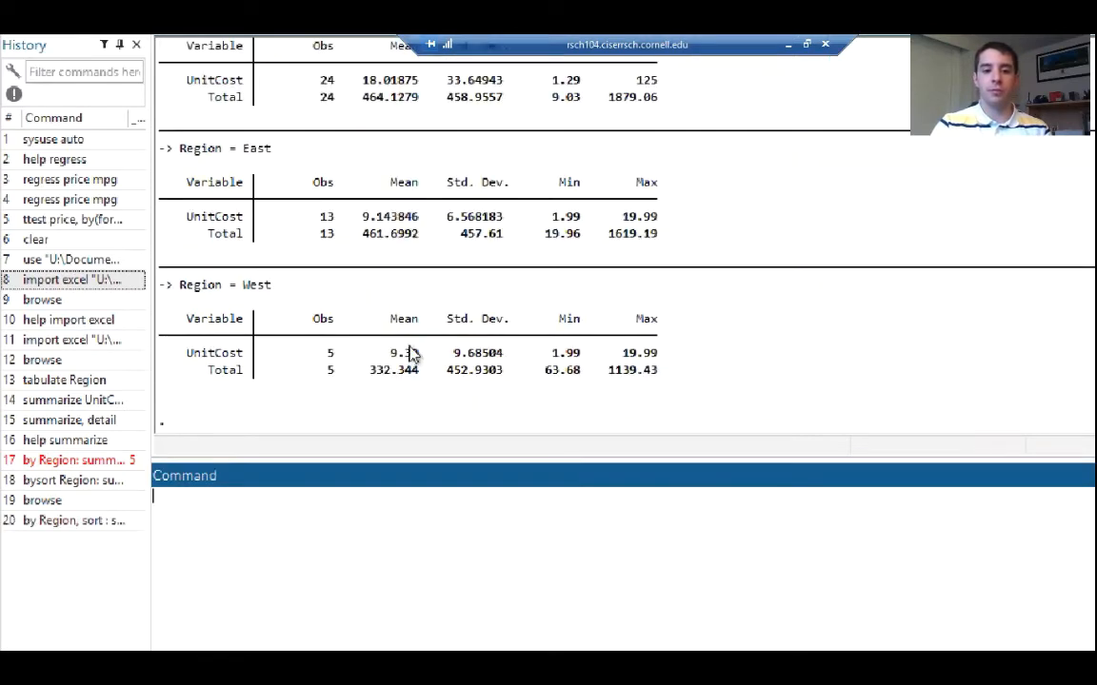
Examine the generated command's sort option and if condition, plus West's maximum UnitCost in the restricted summary
scroll(411, 352, up, 4)
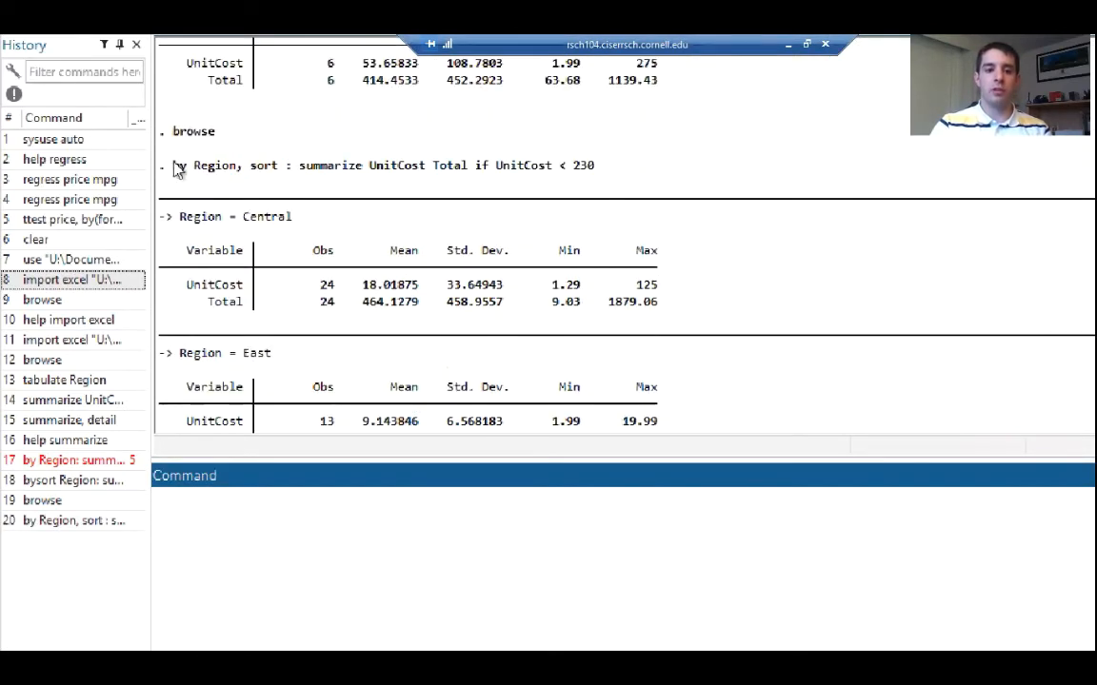
click(257, 172)
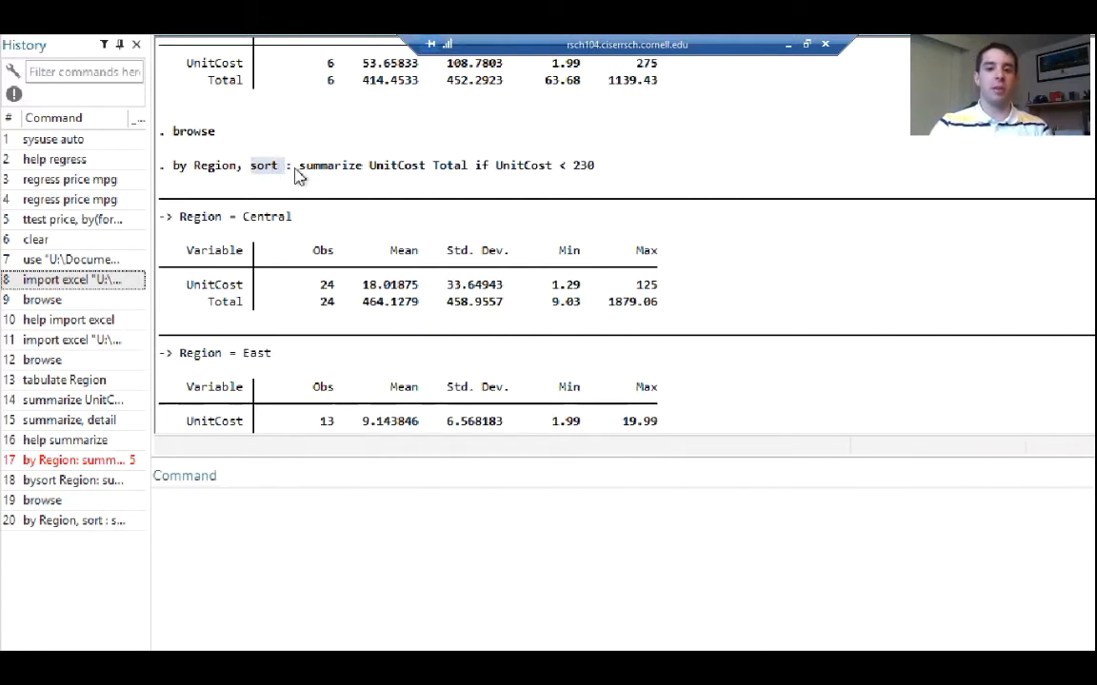
drag(299, 171, 549, 169)
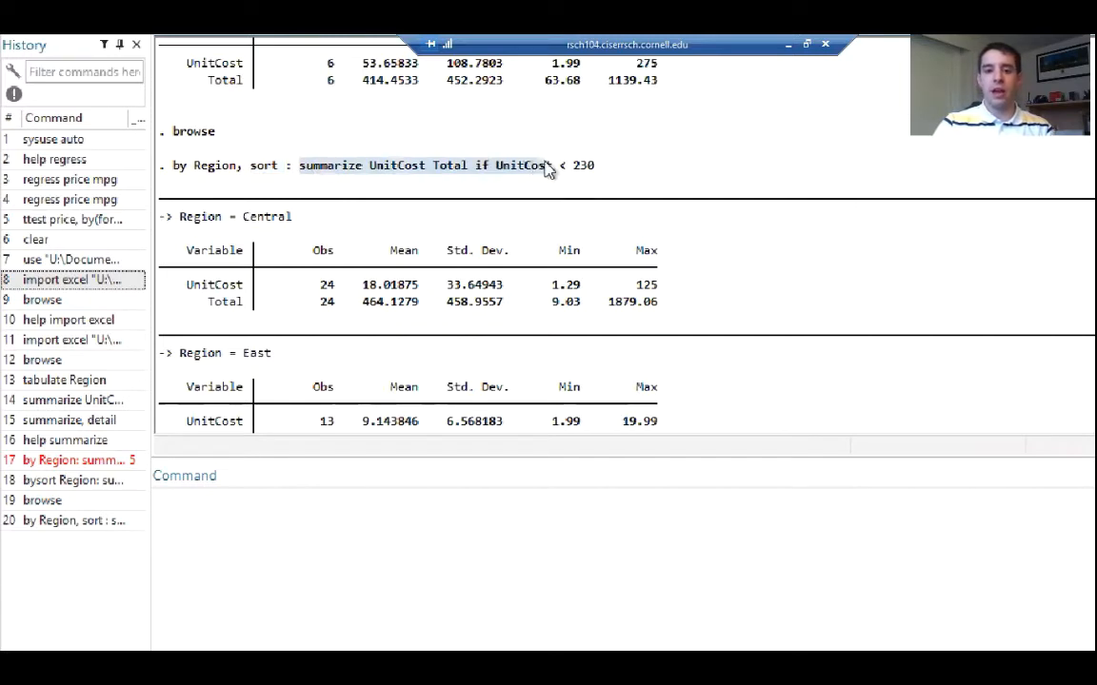
click(509, 169)
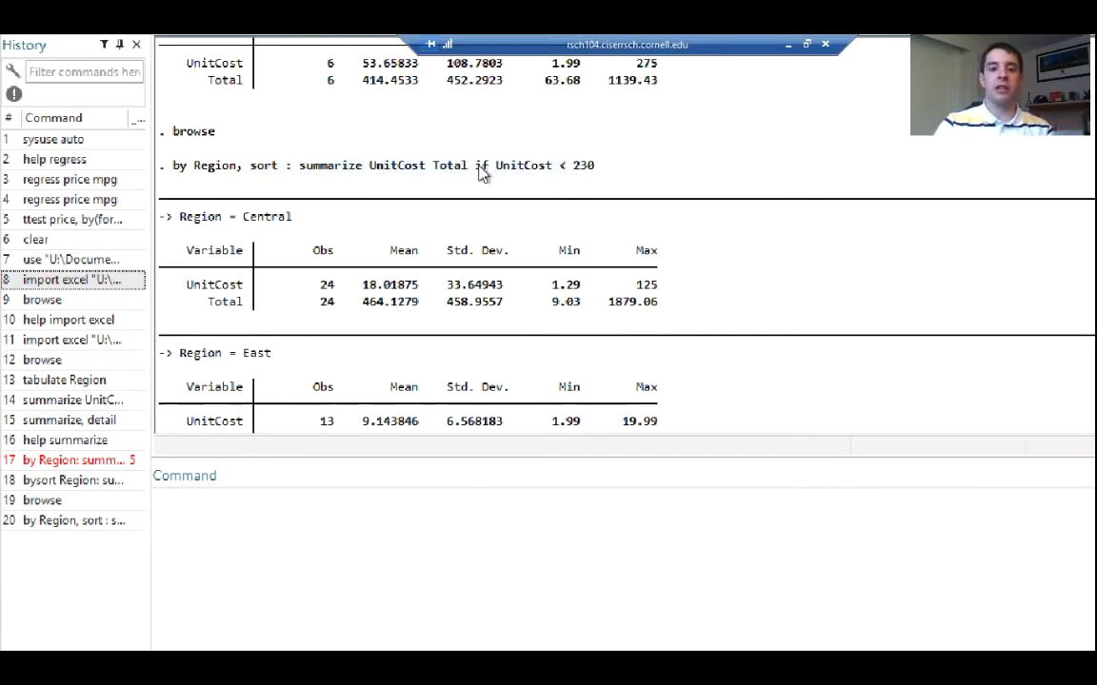
drag(478, 169, 564, 171)
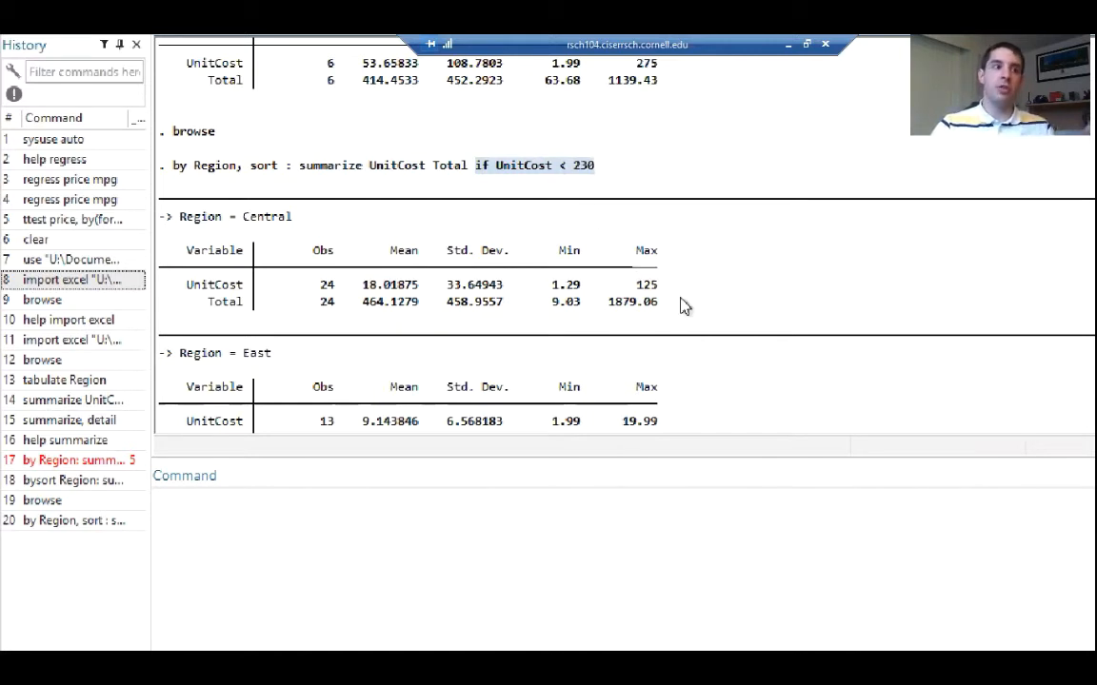
scroll(684, 306, down, 4)
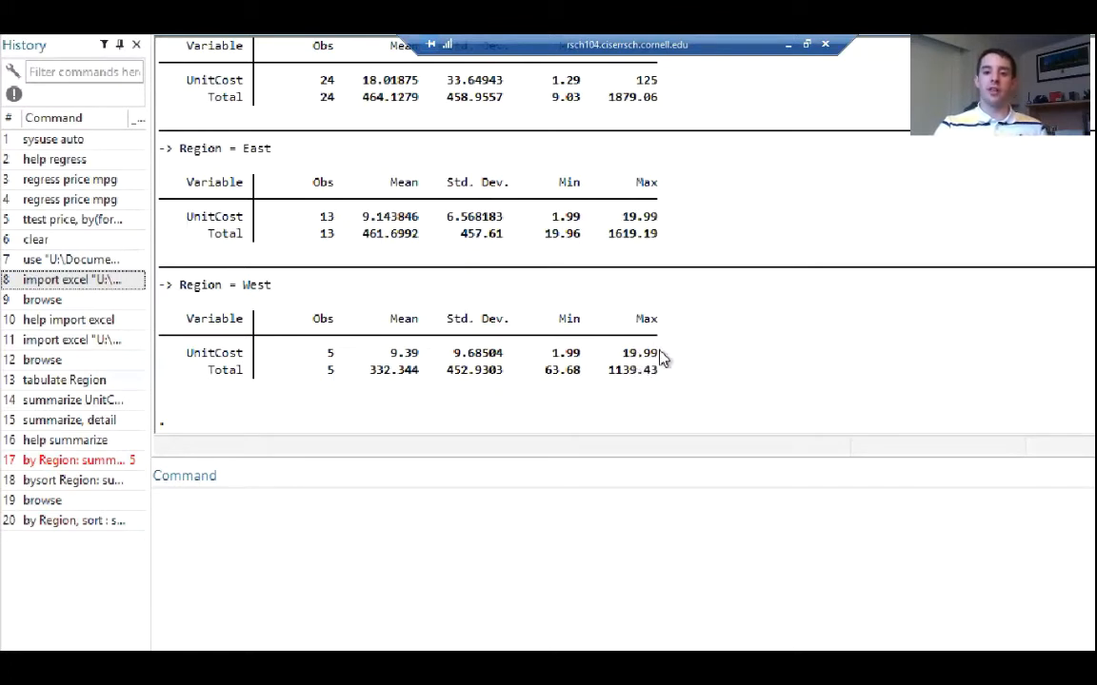
drag(656, 355, 627, 353)
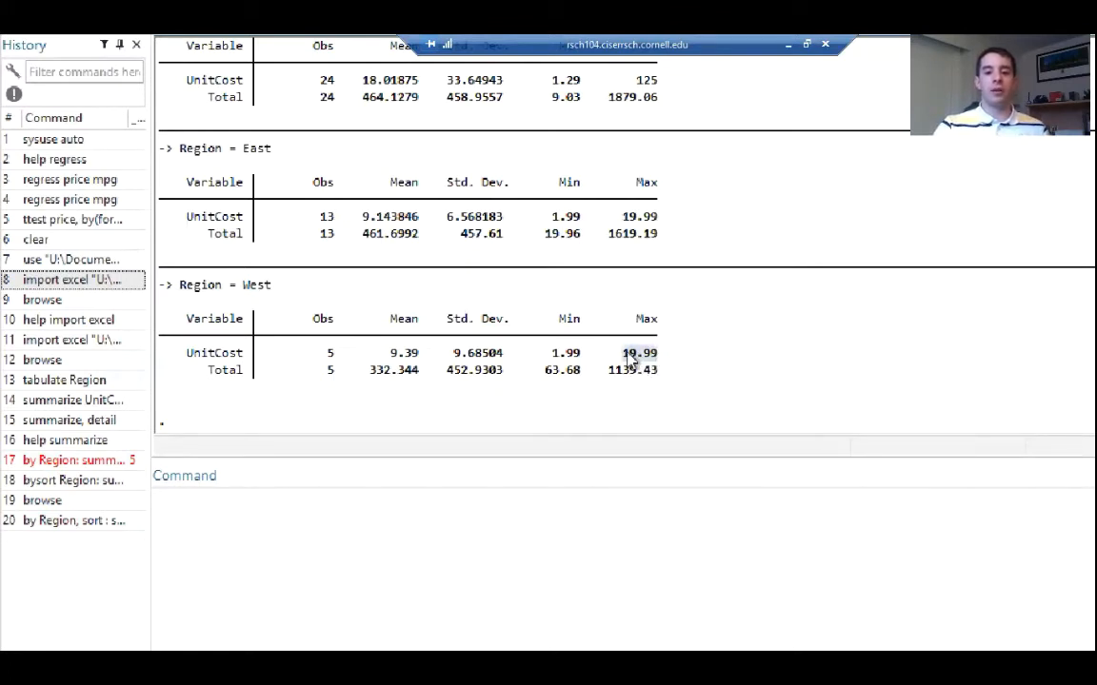
Review the restricted summary tables by Region, including Central's UnitCost and Total means and standard deviations
scroll(633, 357, up, 1)
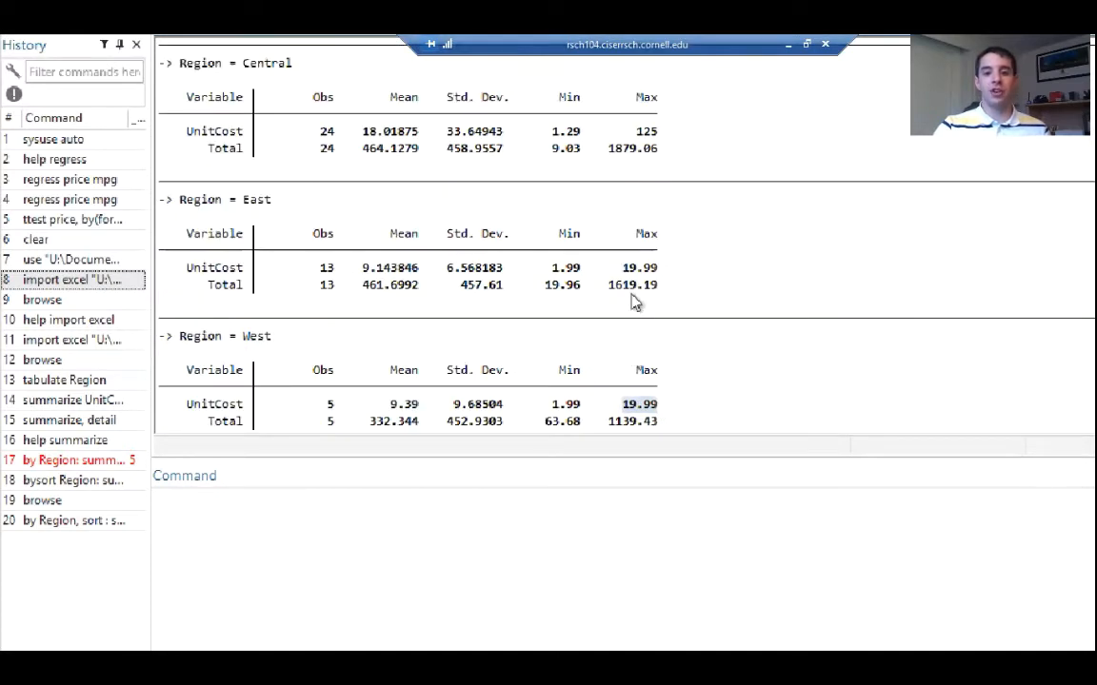
scroll(636, 252, up, 1)
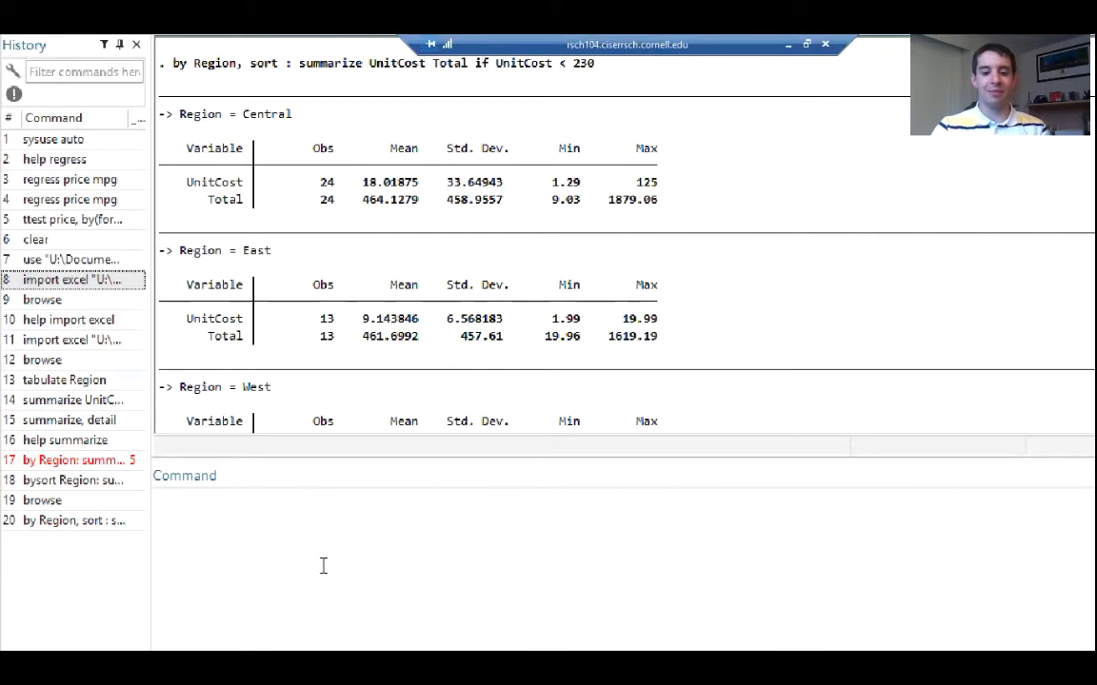
click(349, 542)
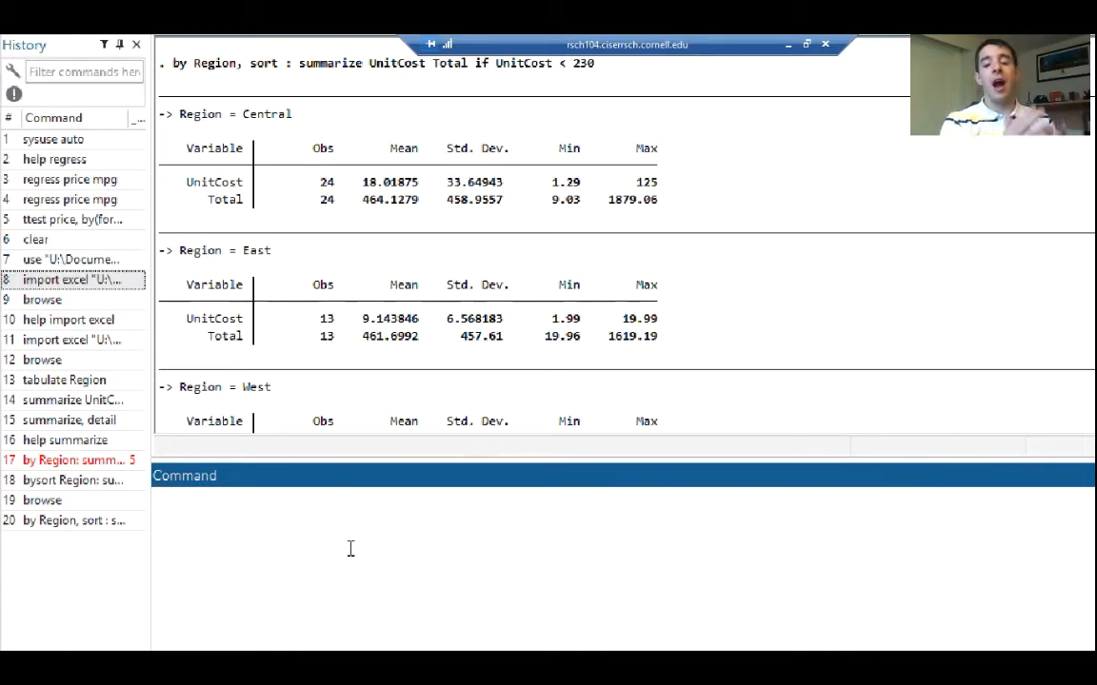
double_click(367, 185)
drag(447, 181, 507, 199)
click(514, 208)
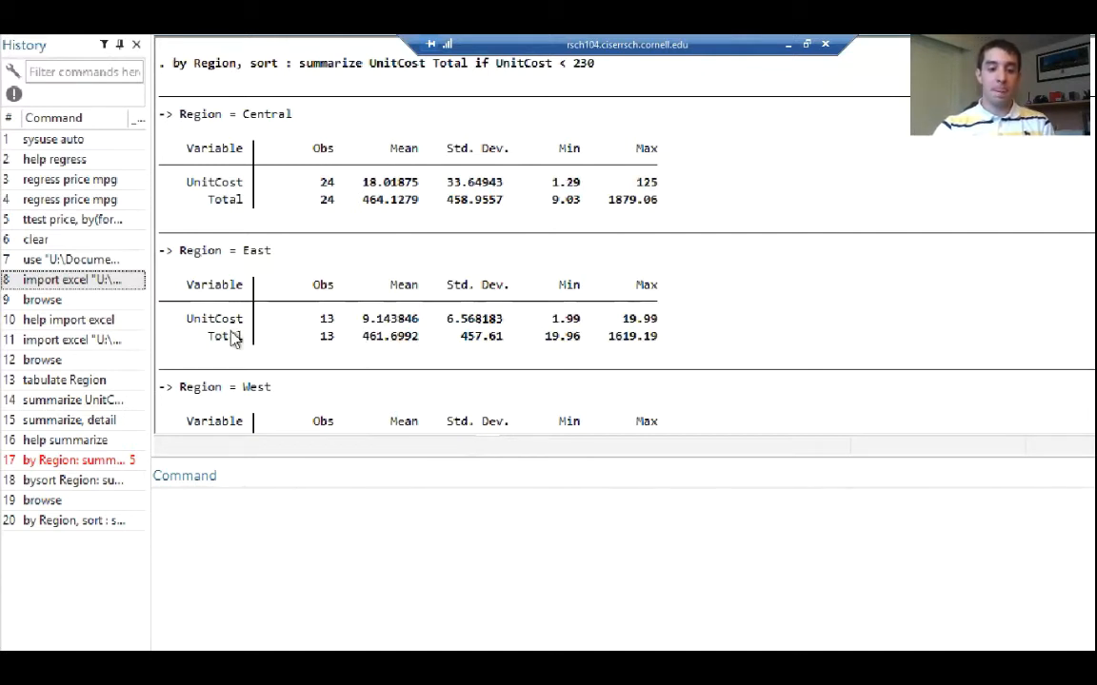
Open the help page for the collapse command
click(246, 531)
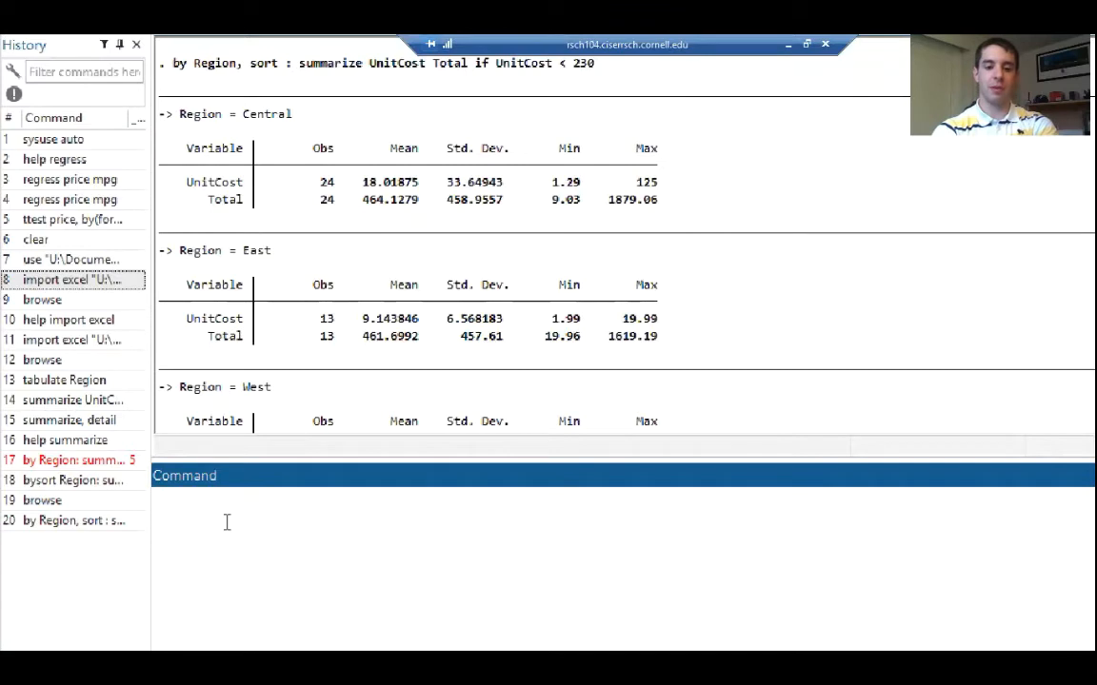
text(help )
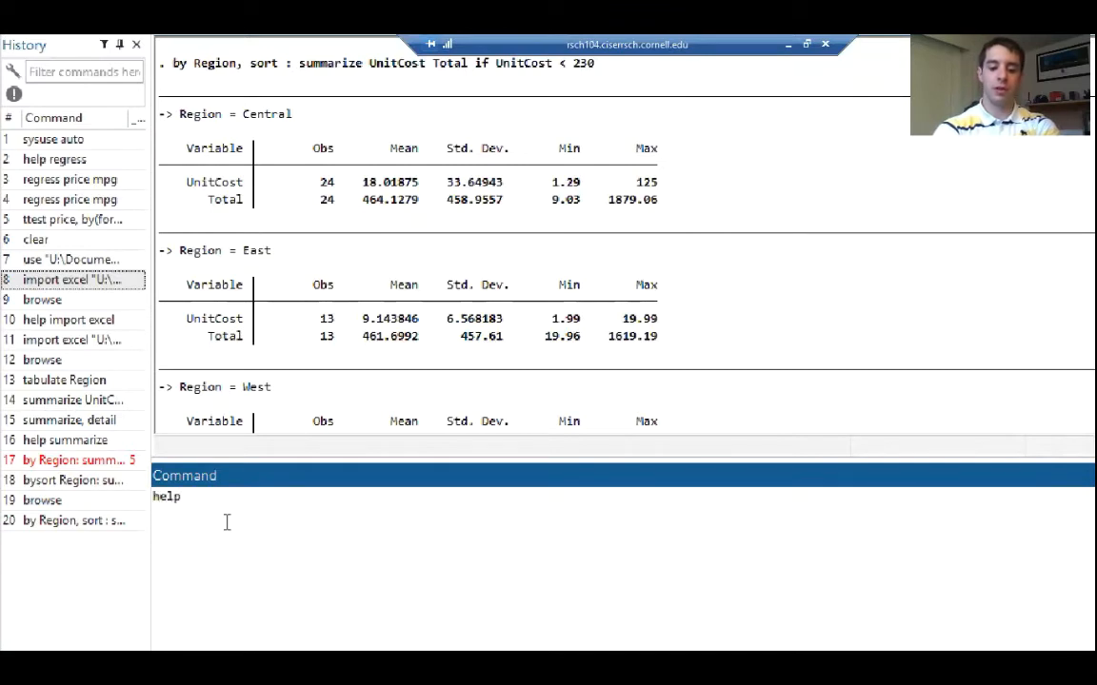
text(collaps)
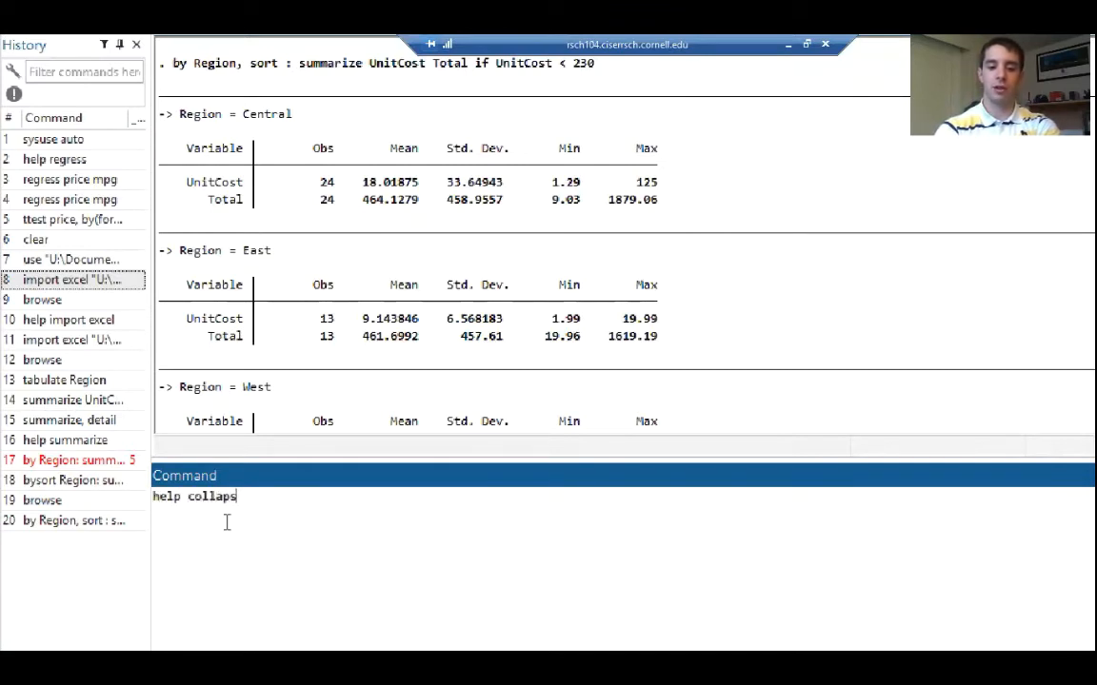
text(e)
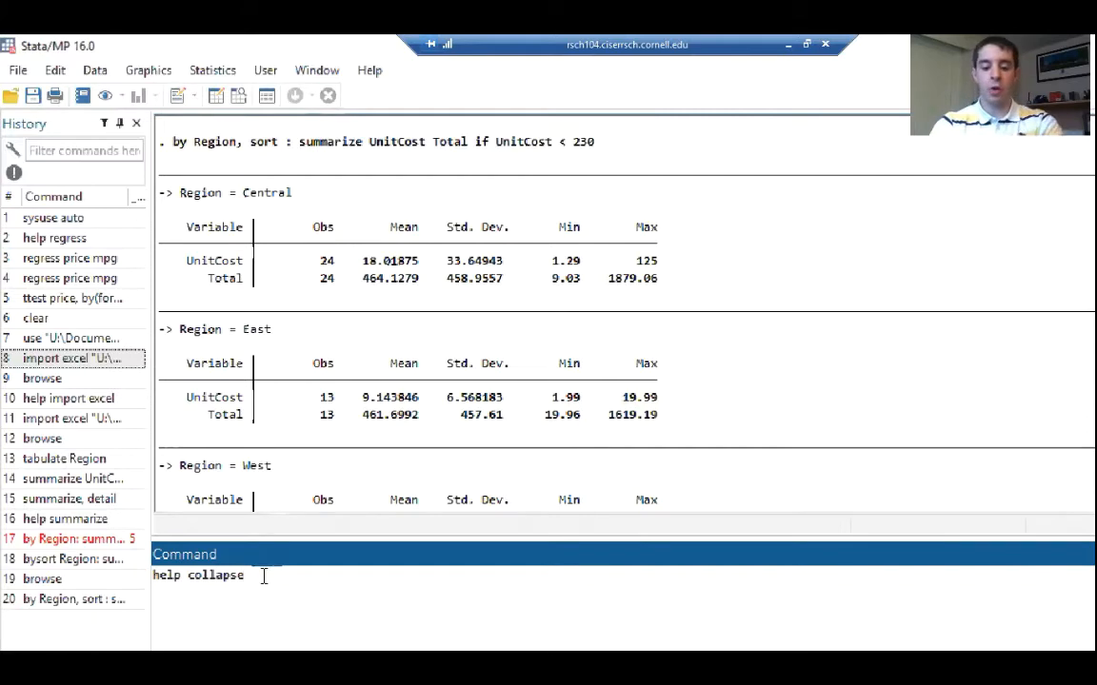
key(Return)
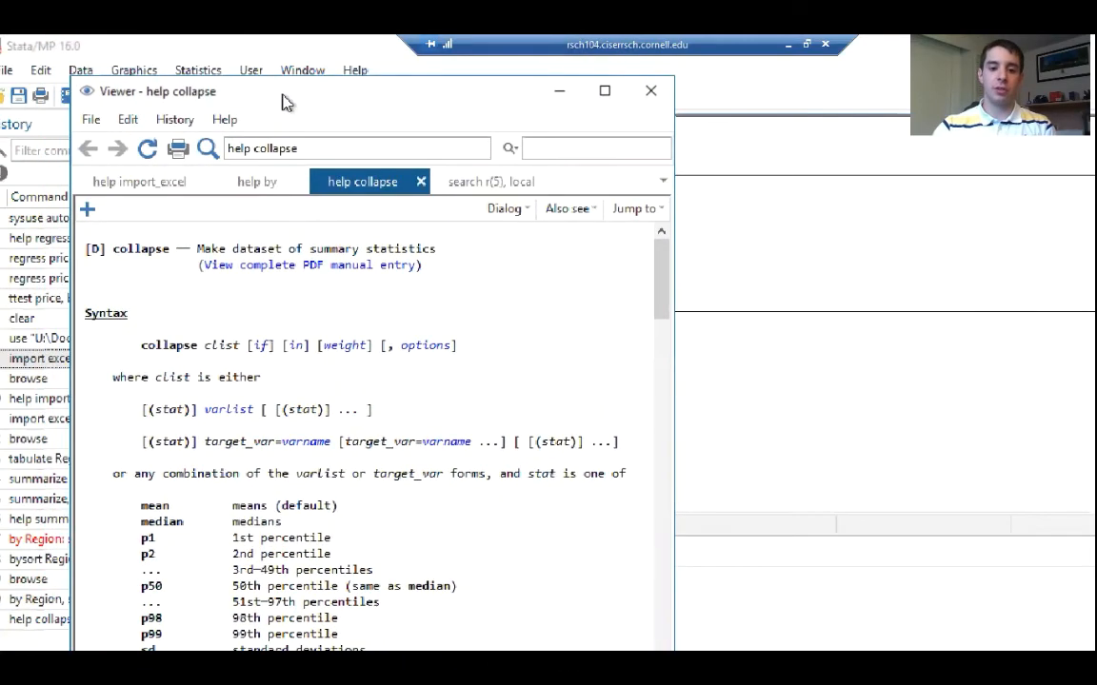
Arrange the collapse help side by side with the main Stata window, widen the main window, and mark clist in the syntax
drag(259, 94, 3, 220)
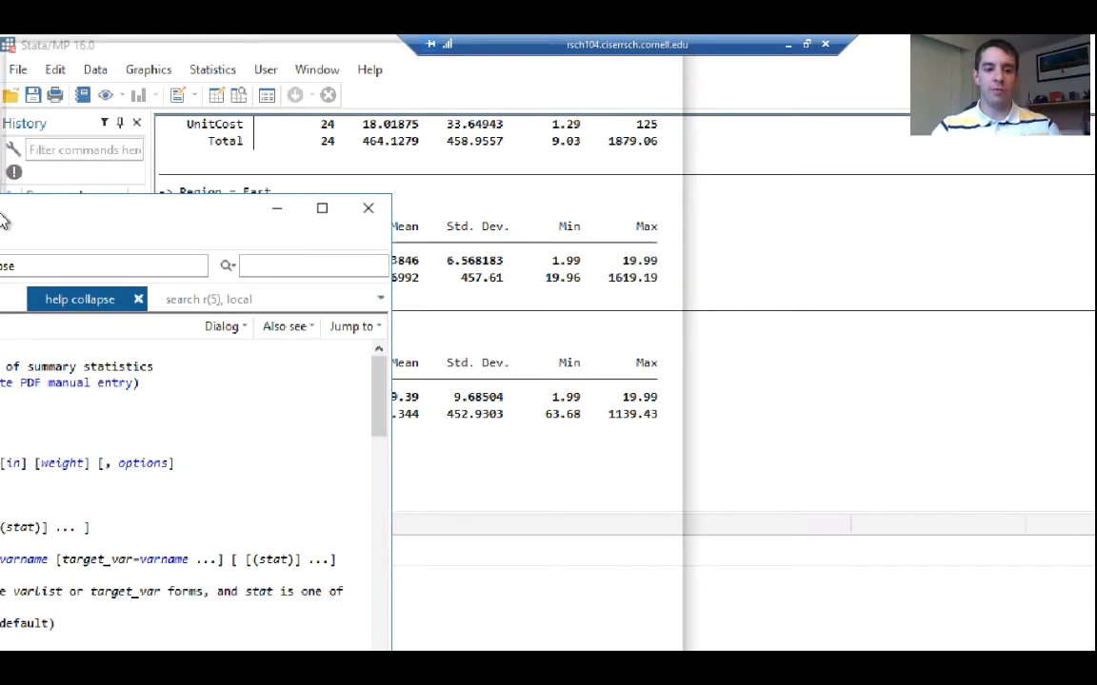
drag(3, 221, 4, 207)
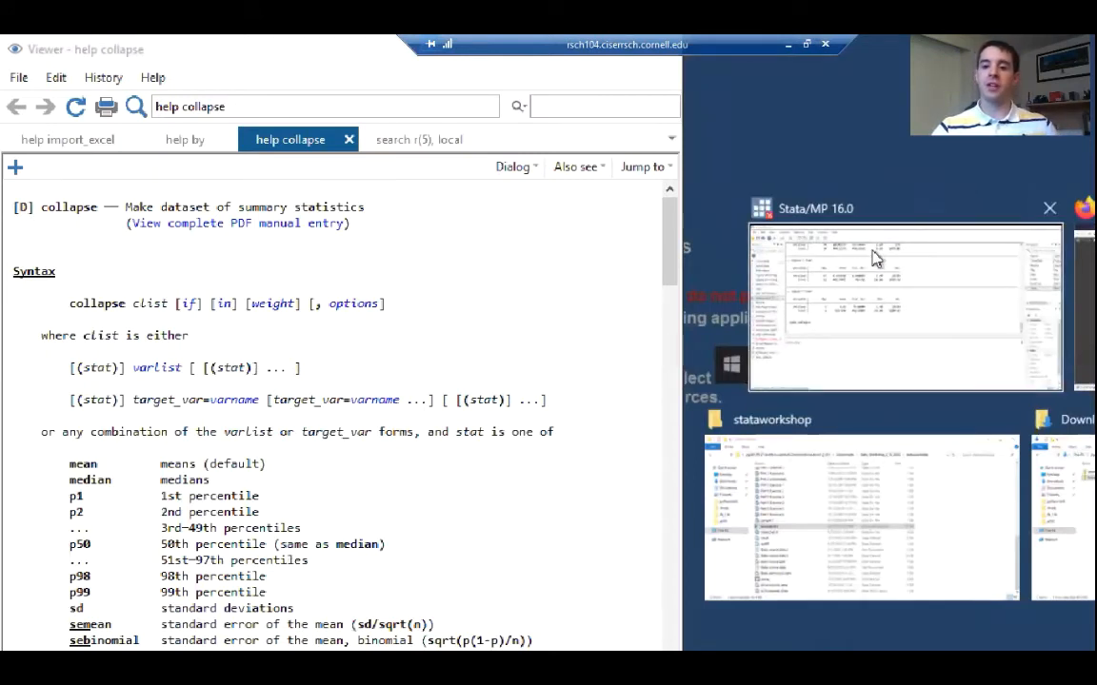
click(797, 322)
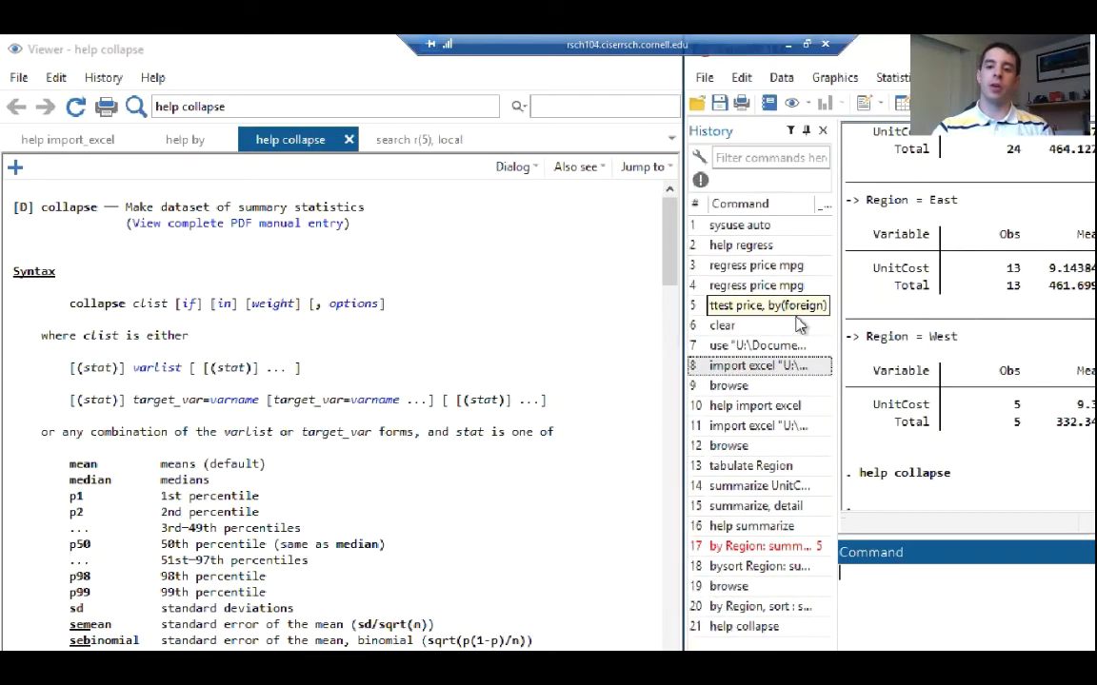
drag(684, 158, 561, 158)
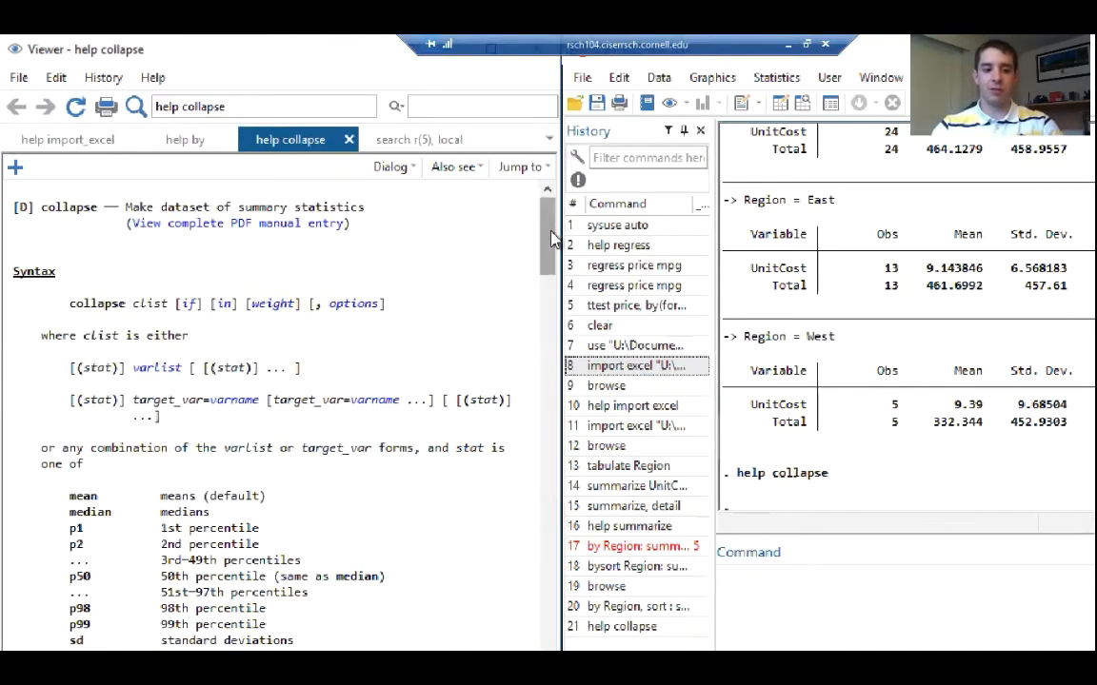
double_click(95, 336)
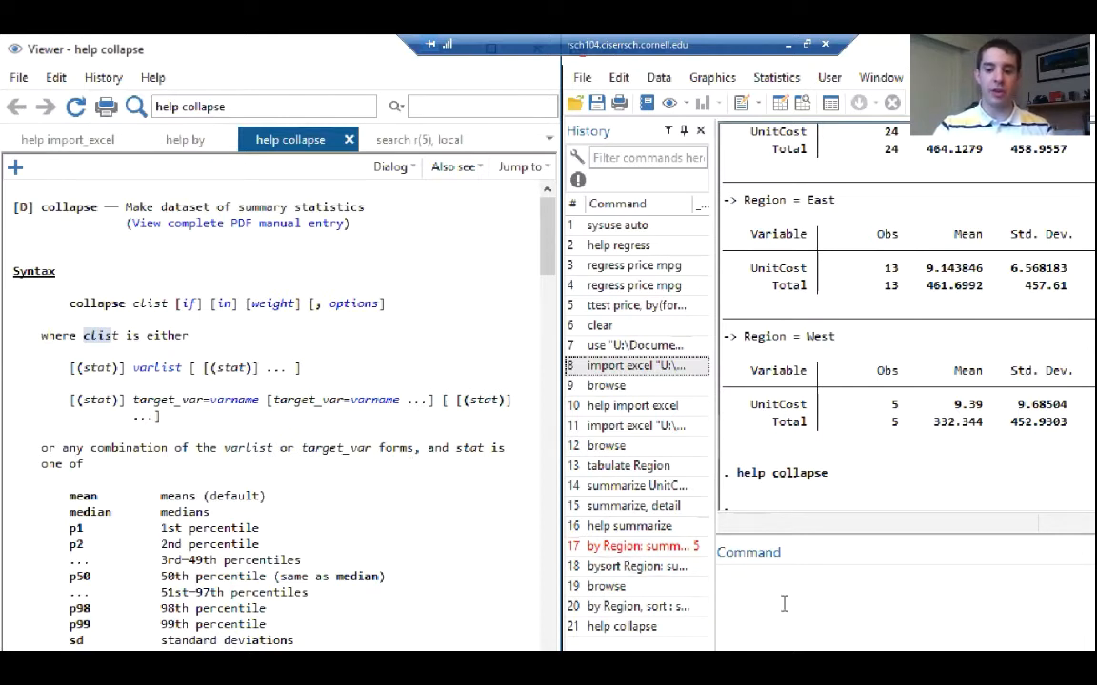
Run preserve to save a temporary copy of the current dataset
click(816, 578)
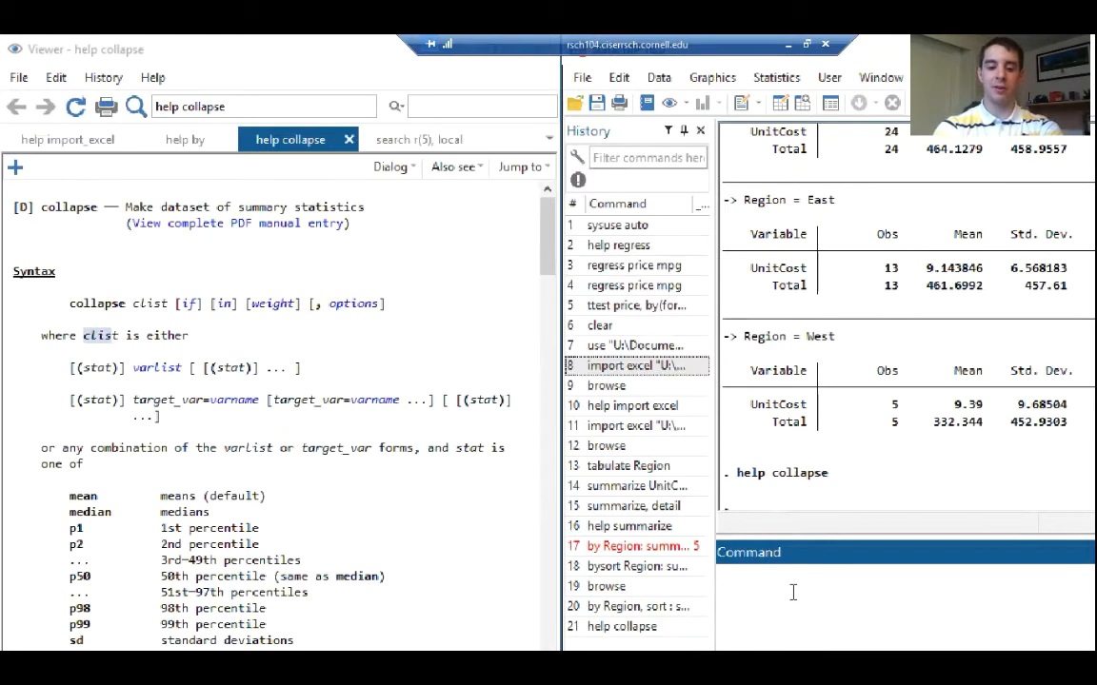
text(prese)
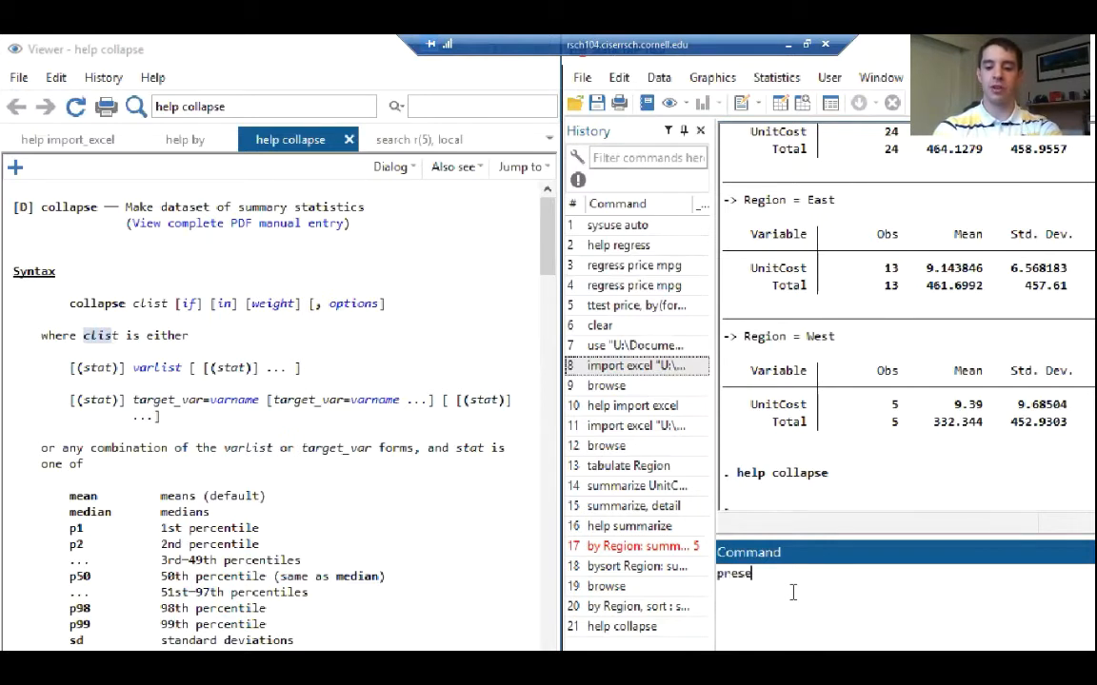
text(rve)
key(Return)
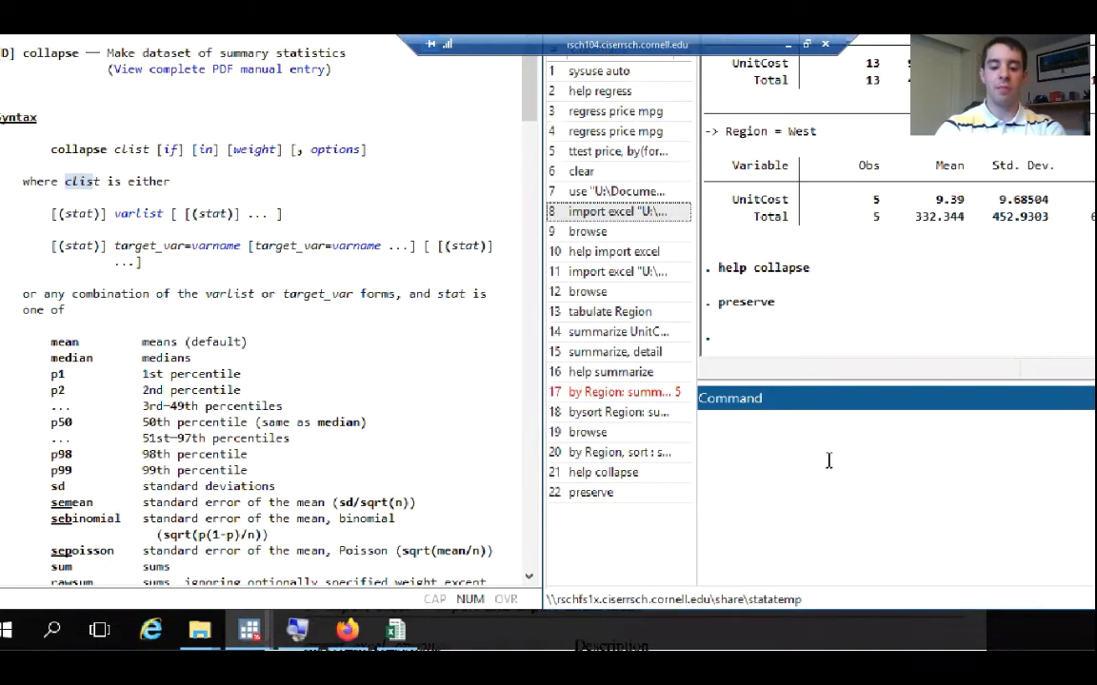
Begin a collapse command and examine the two clist forms in the help, highlighting the target_var=varname syntax
text(collapse)
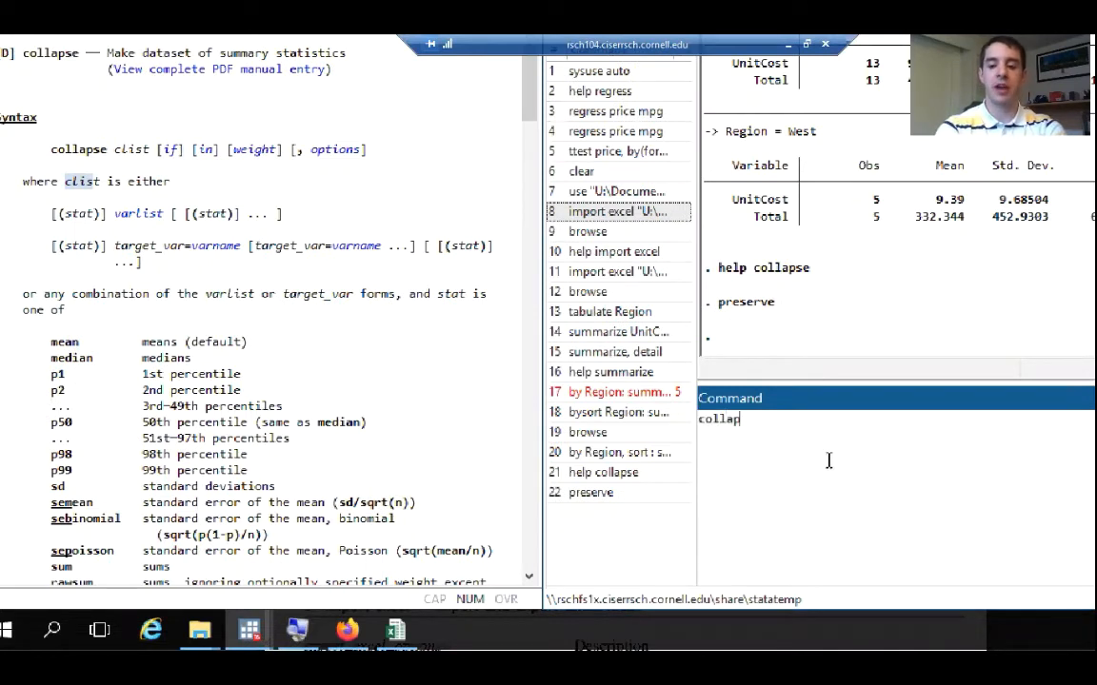
click(57, 151)
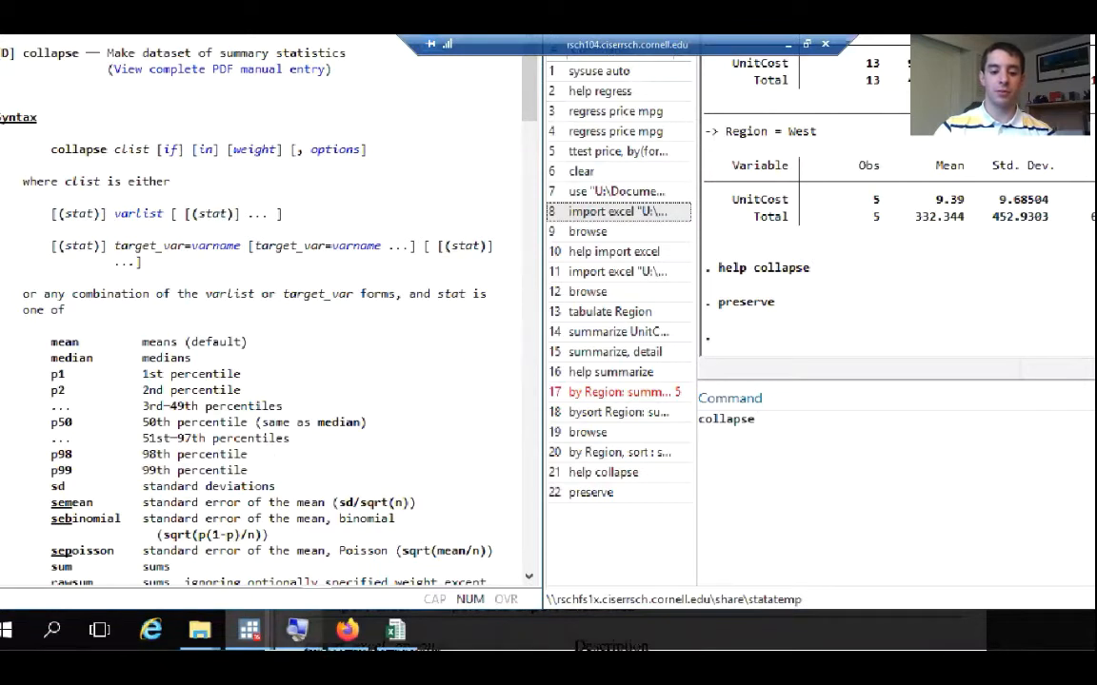
click(313, 635)
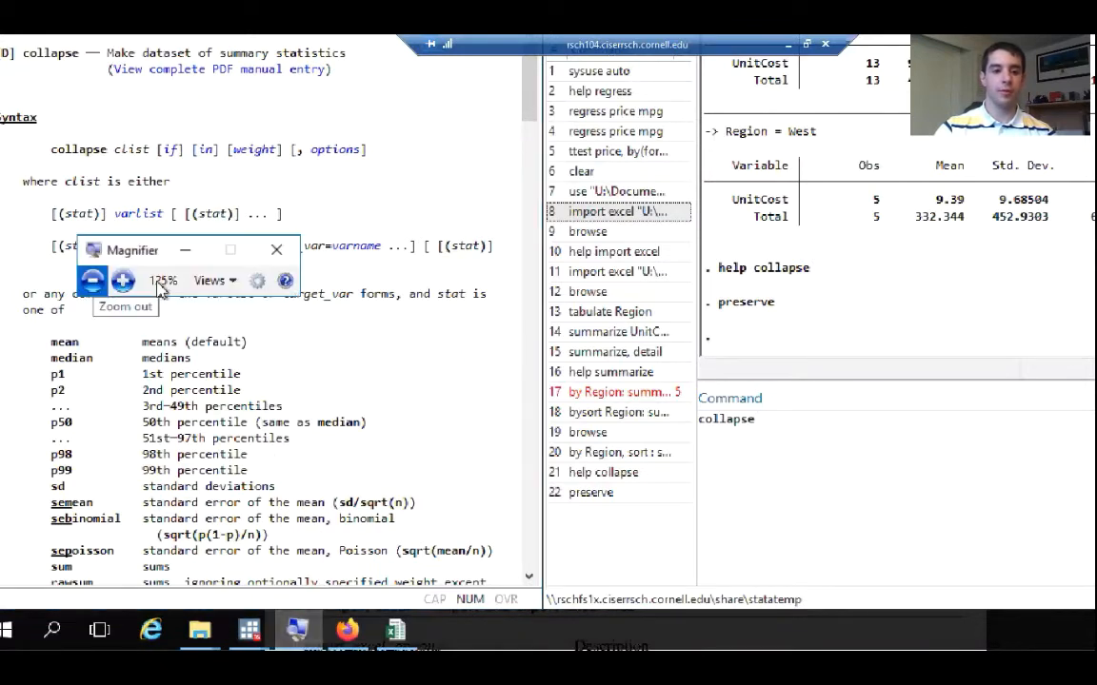
click(186, 249)
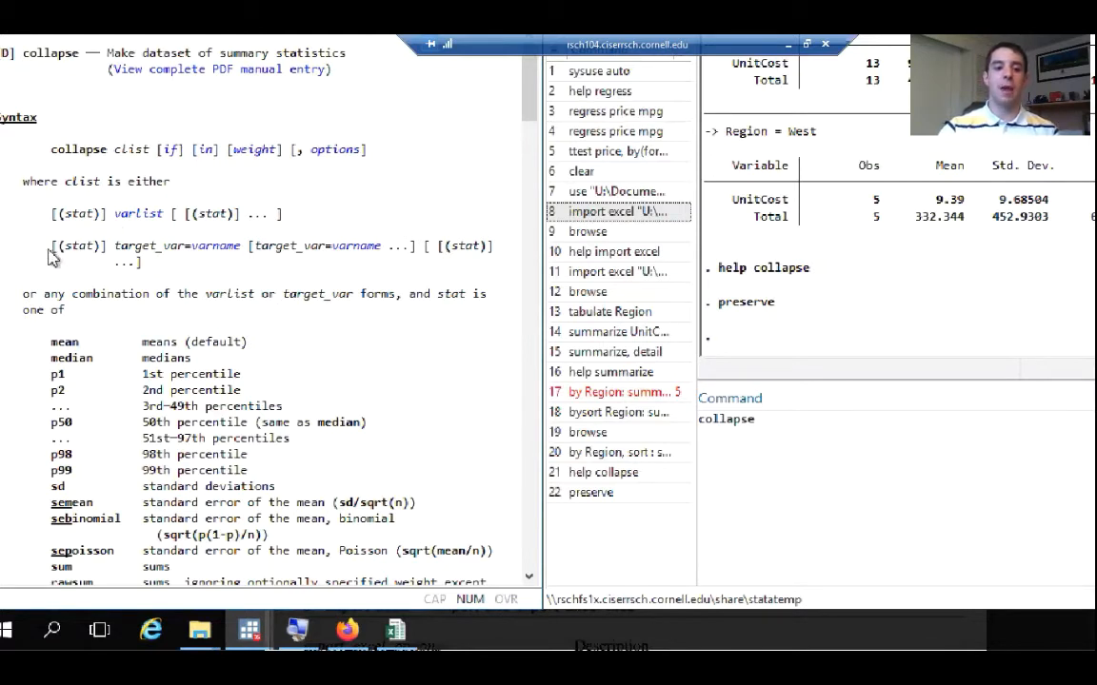
drag(46, 245, 499, 254)
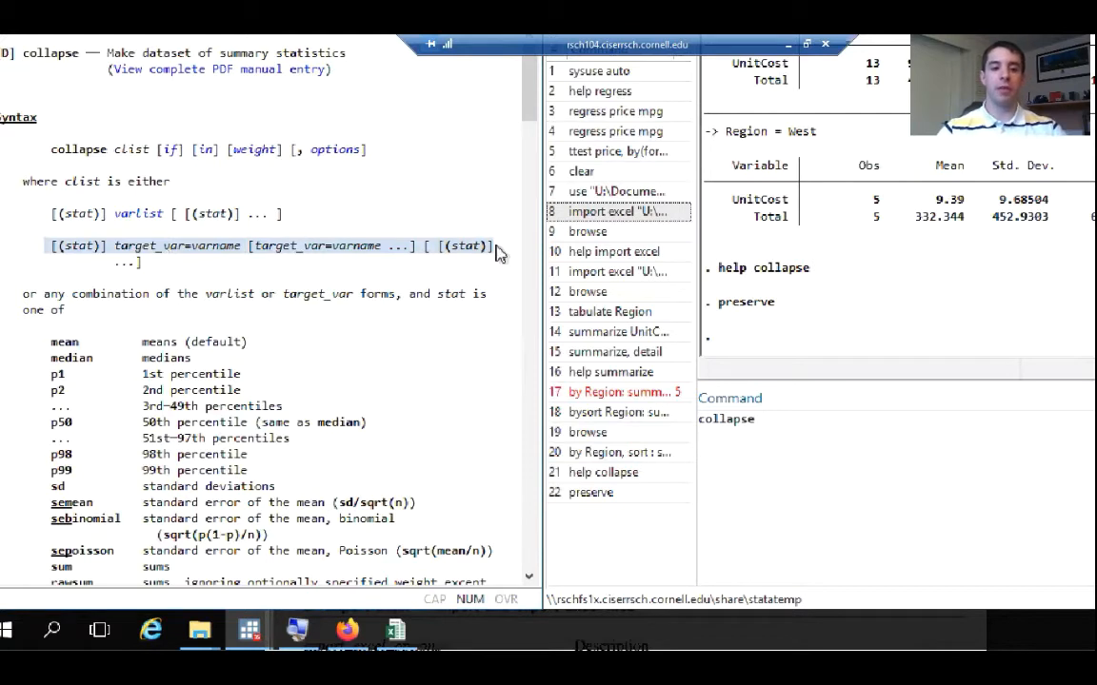
click(797, 435)
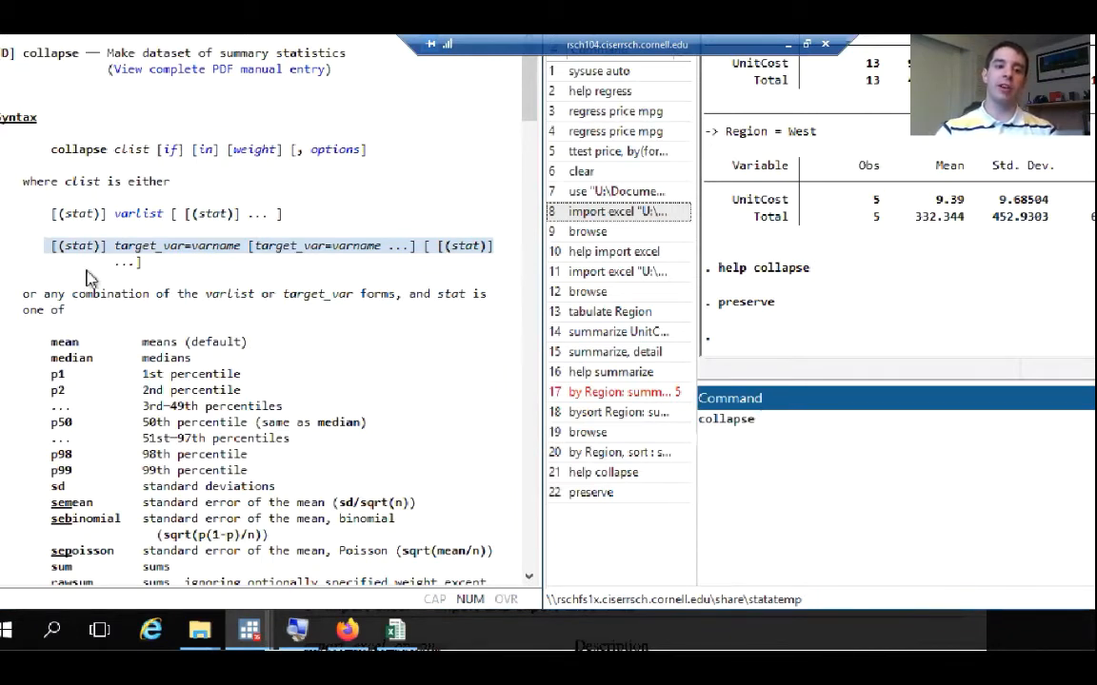
click(64, 222)
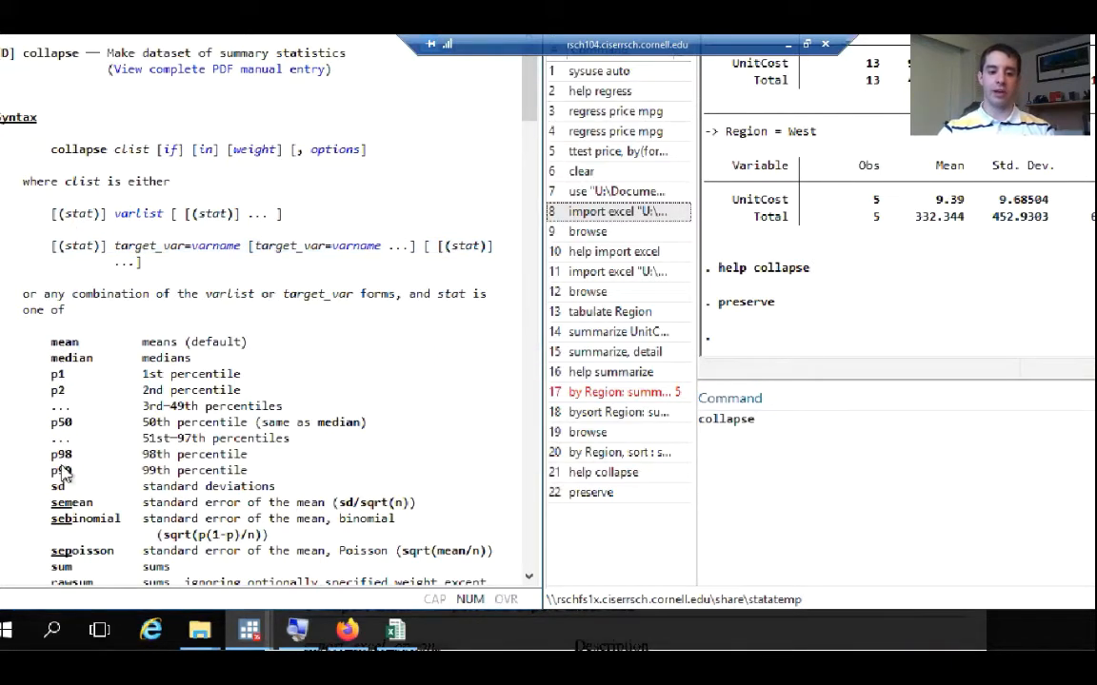
Add the (mean) statistic to the collapse command, checking it against the list of statistics in the help
click(790, 431)
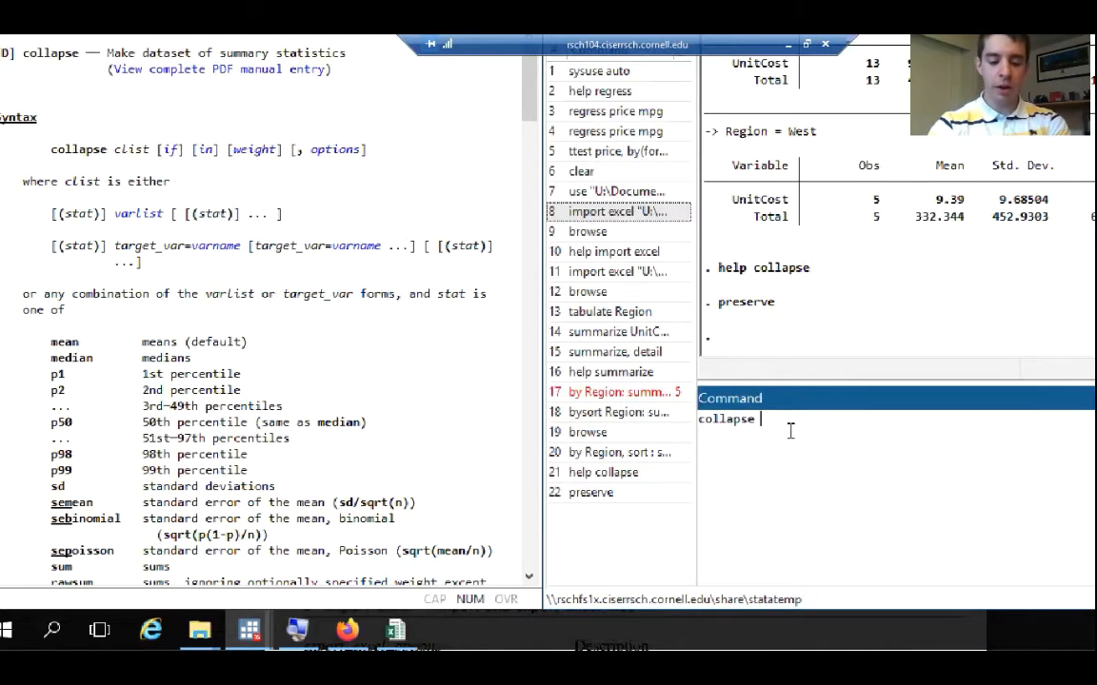
text(()
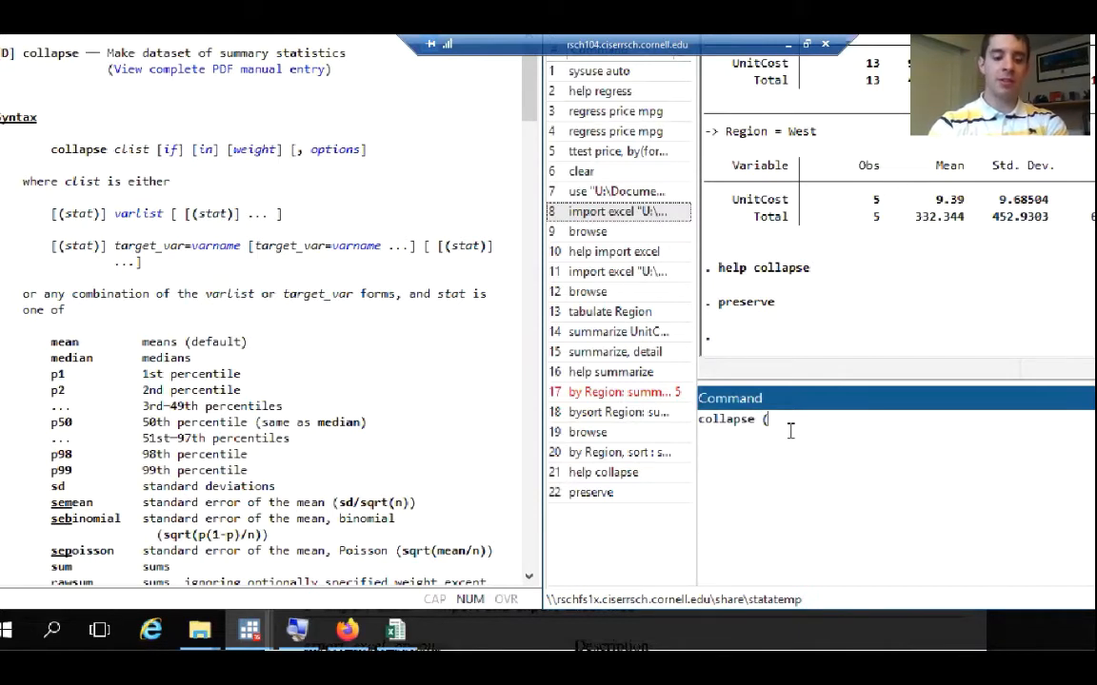
text(mean)
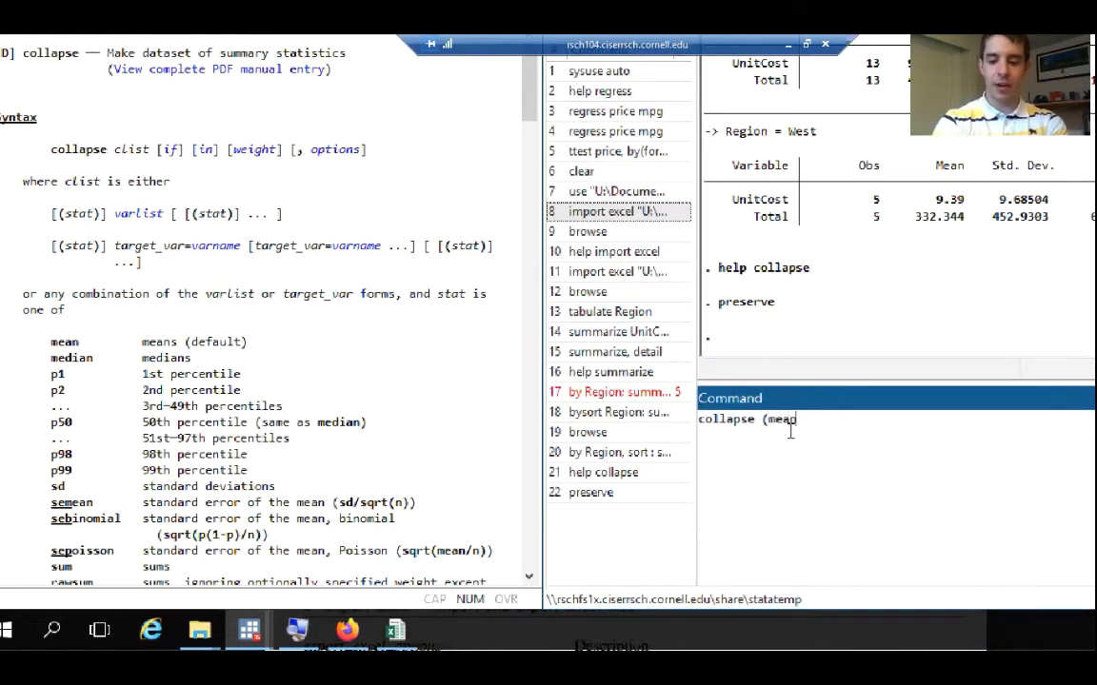
text())
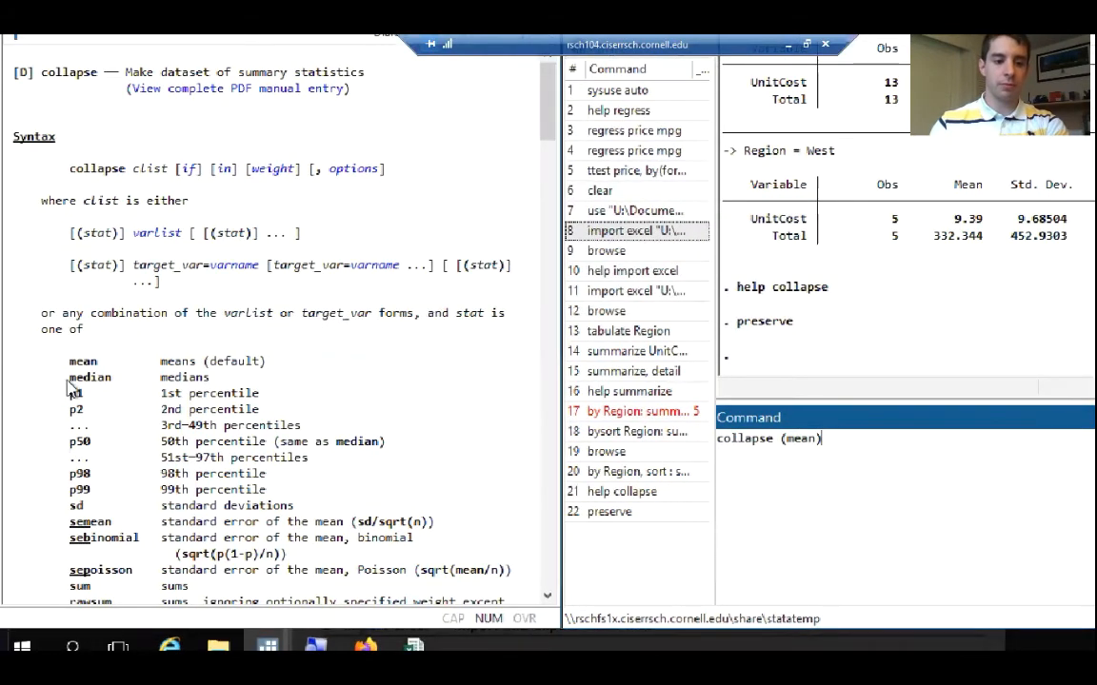
double_click(82, 362)
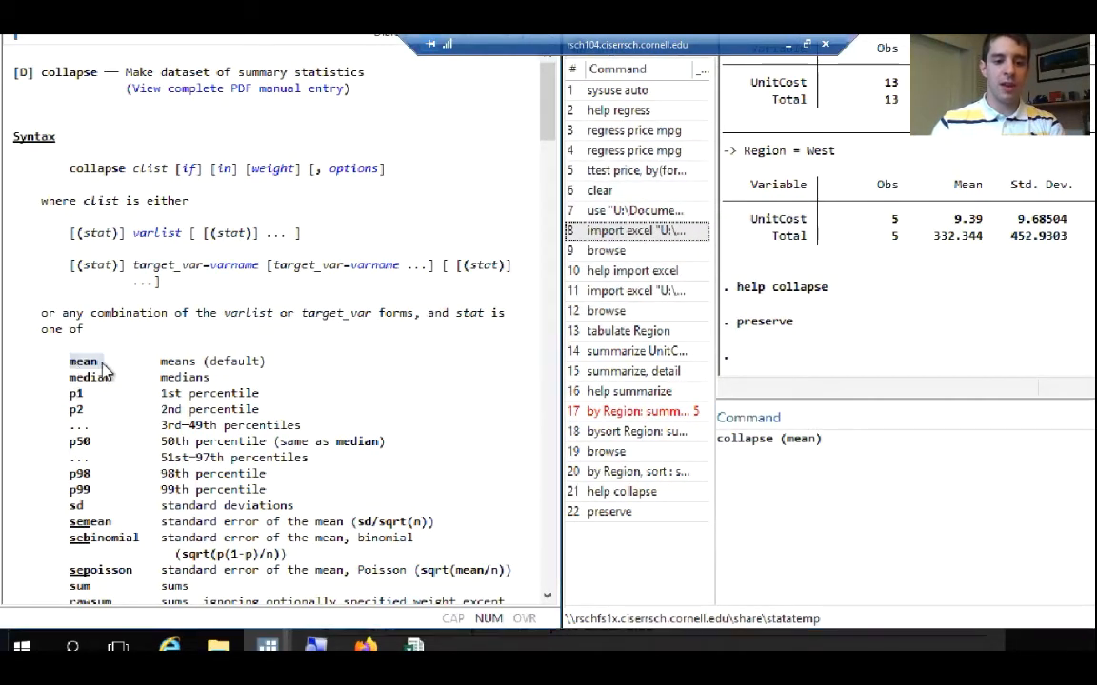
click(837, 440)
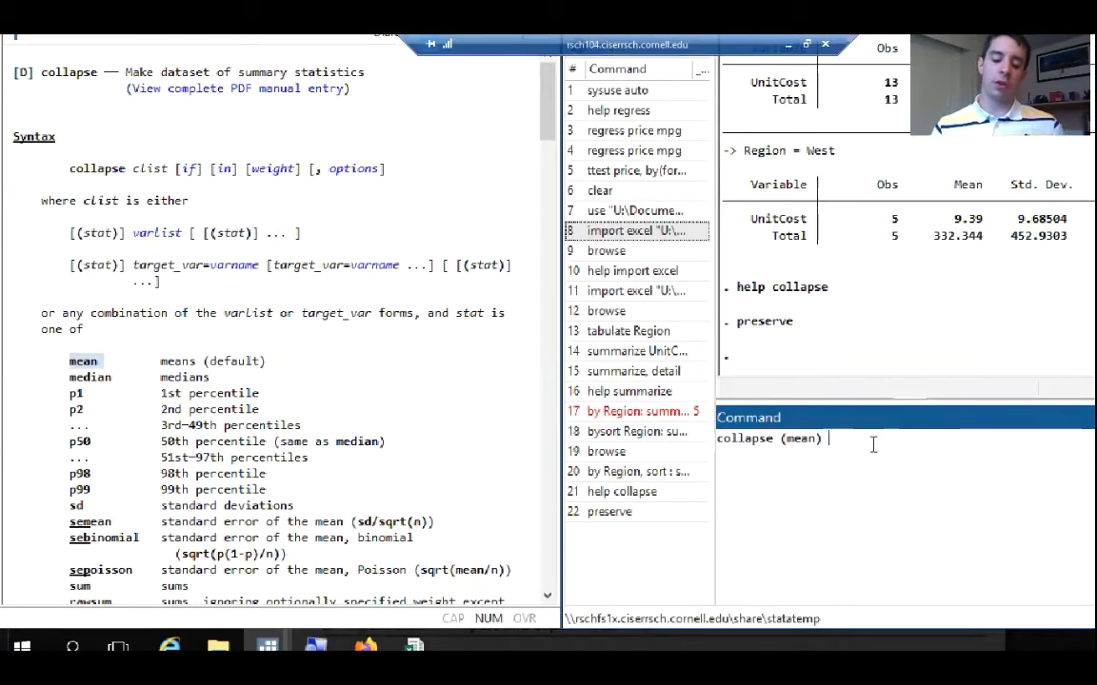
Add the target variable avg_UnitCost, computed from UnitCost, to the collapse (mean) command
text(avg_)
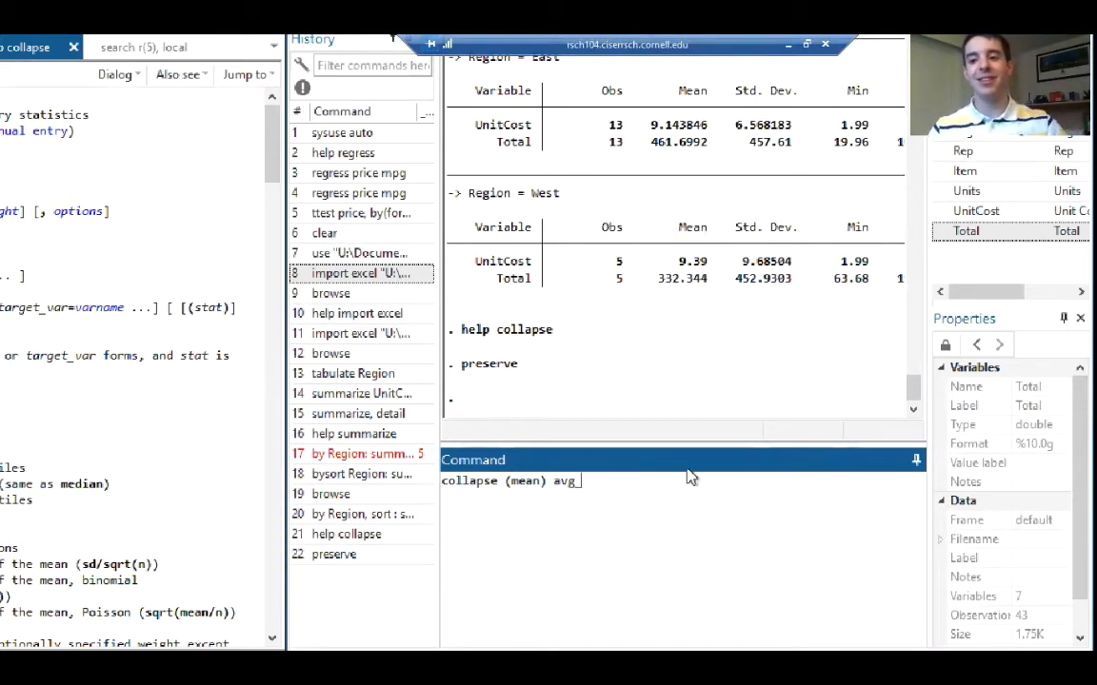
click(941, 212)
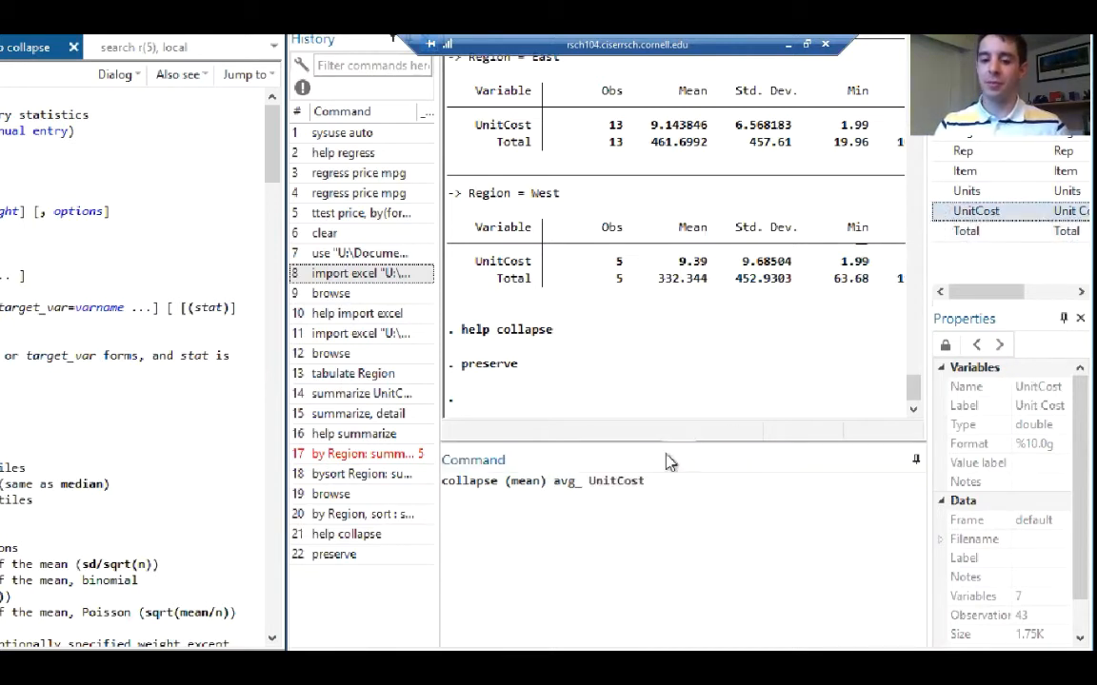
click(588, 485)
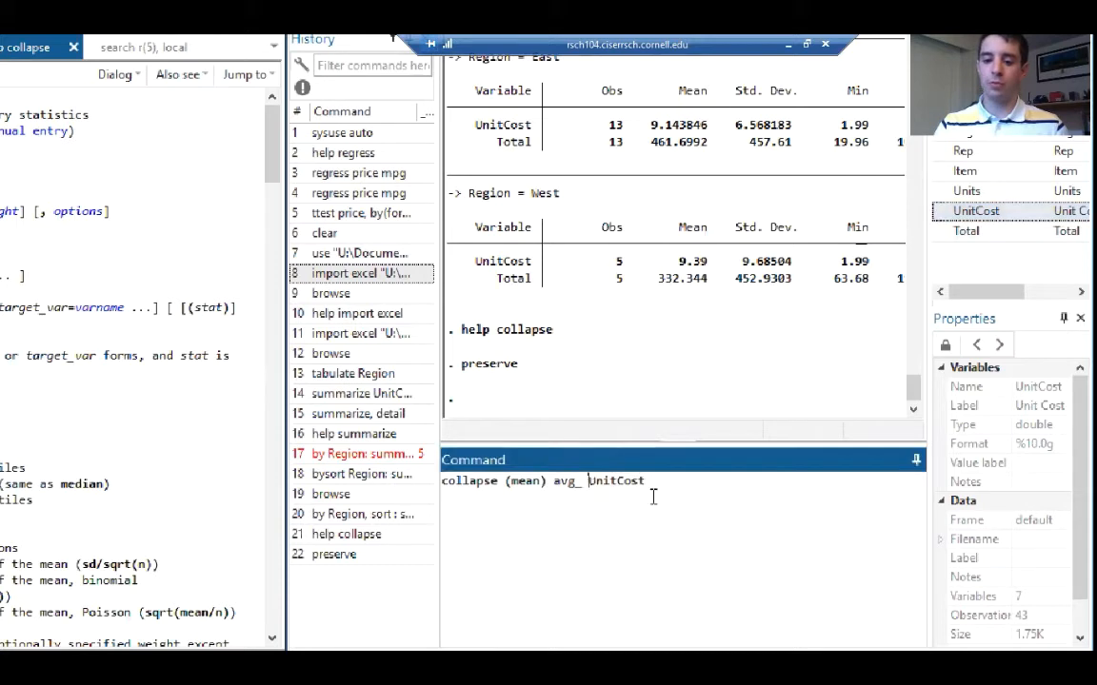
key(BackSpace)
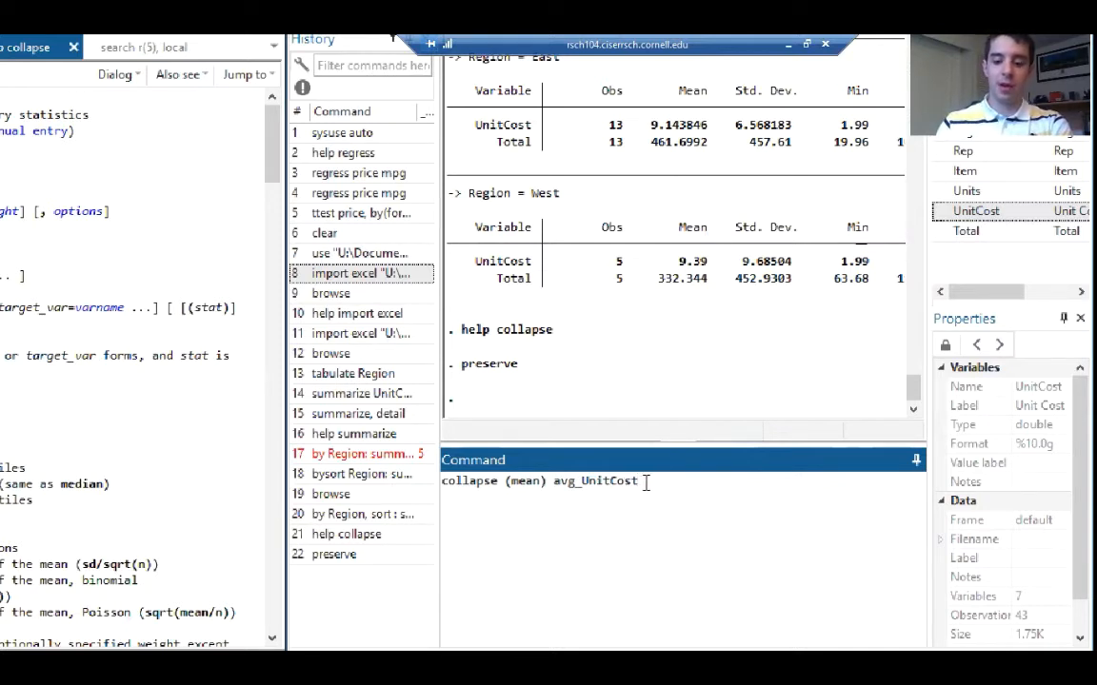
text(=)
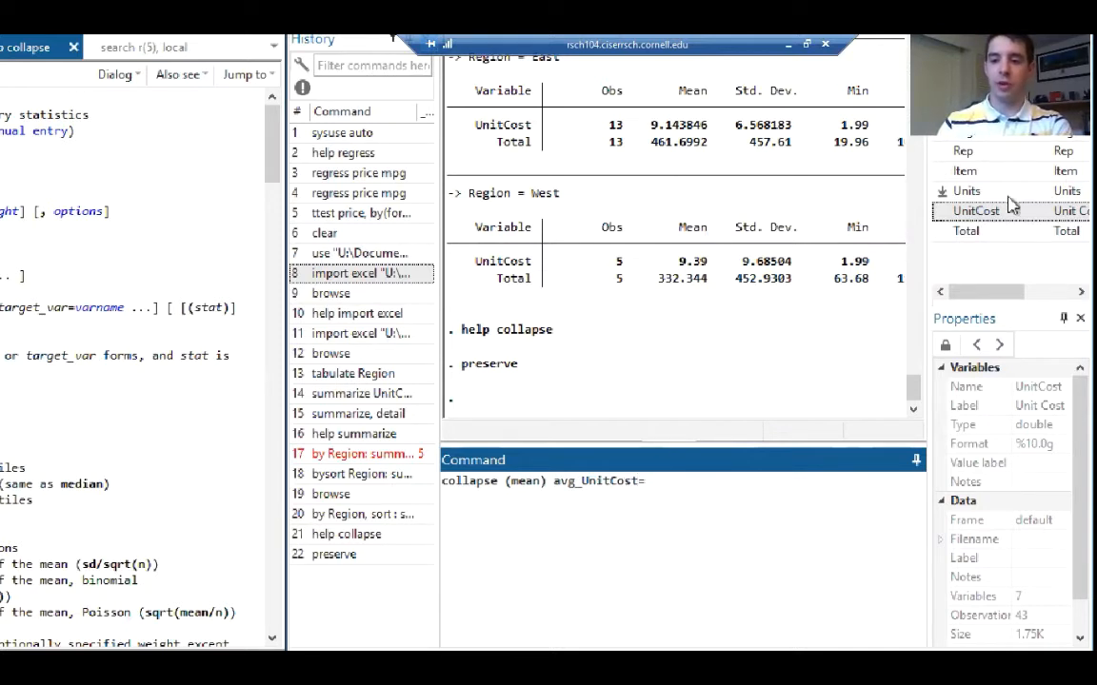
double_click(944, 214)
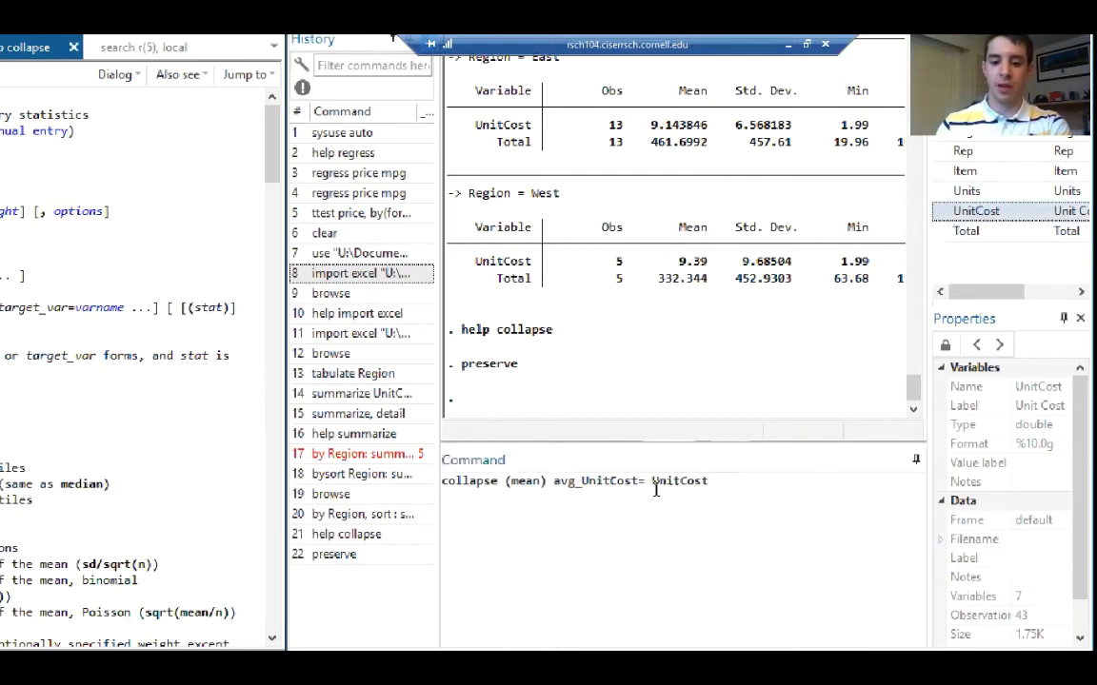
Add a second target variable avg_total, computed from Total, to the collapse command
click(761, 495)
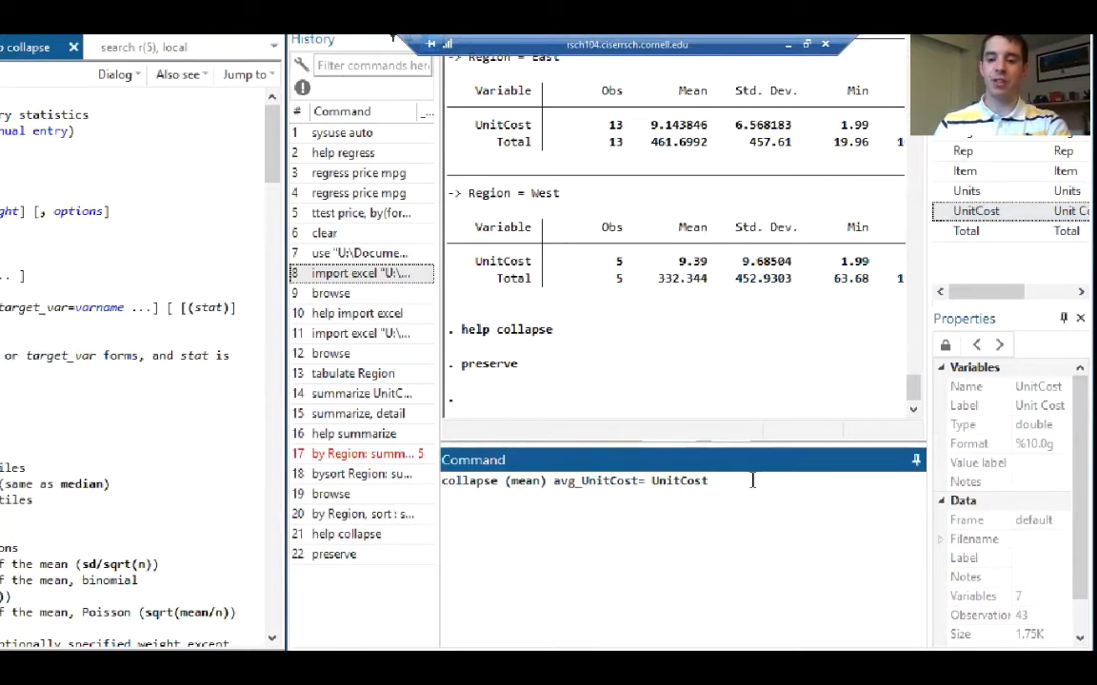
text(avg_)
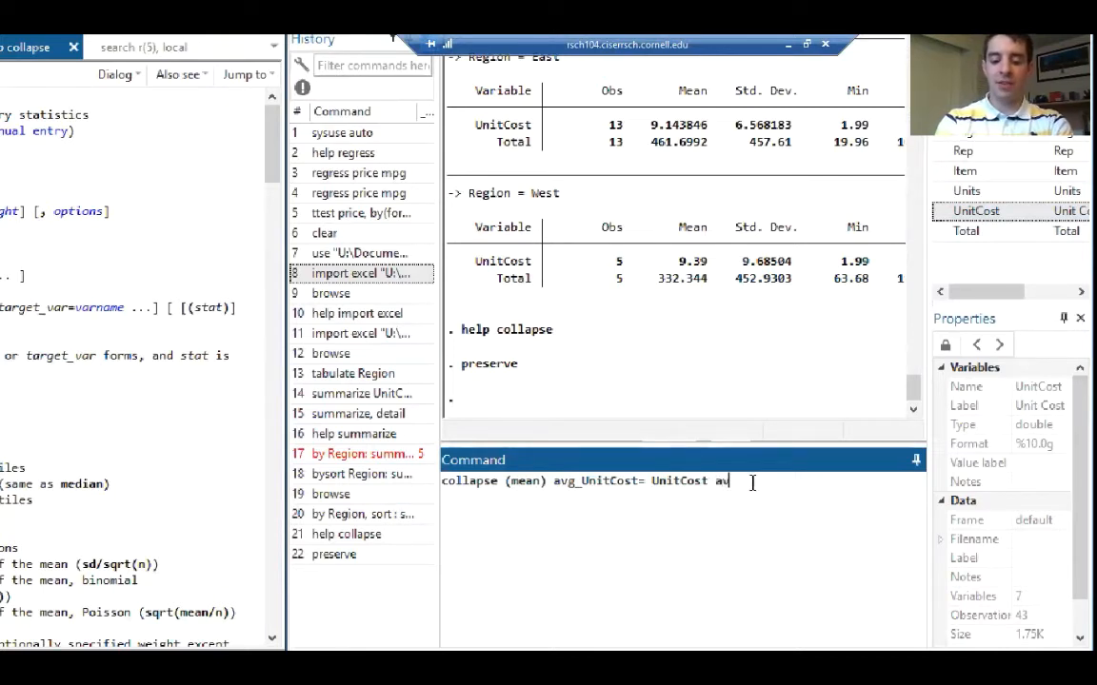
text(tota)
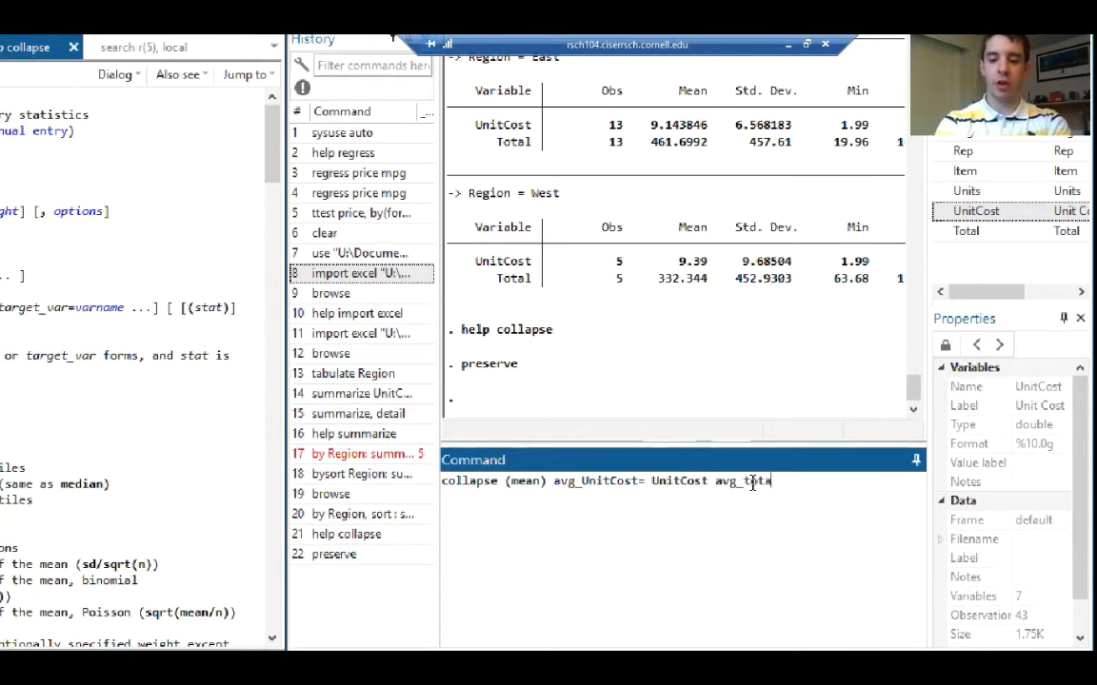
text(l=)
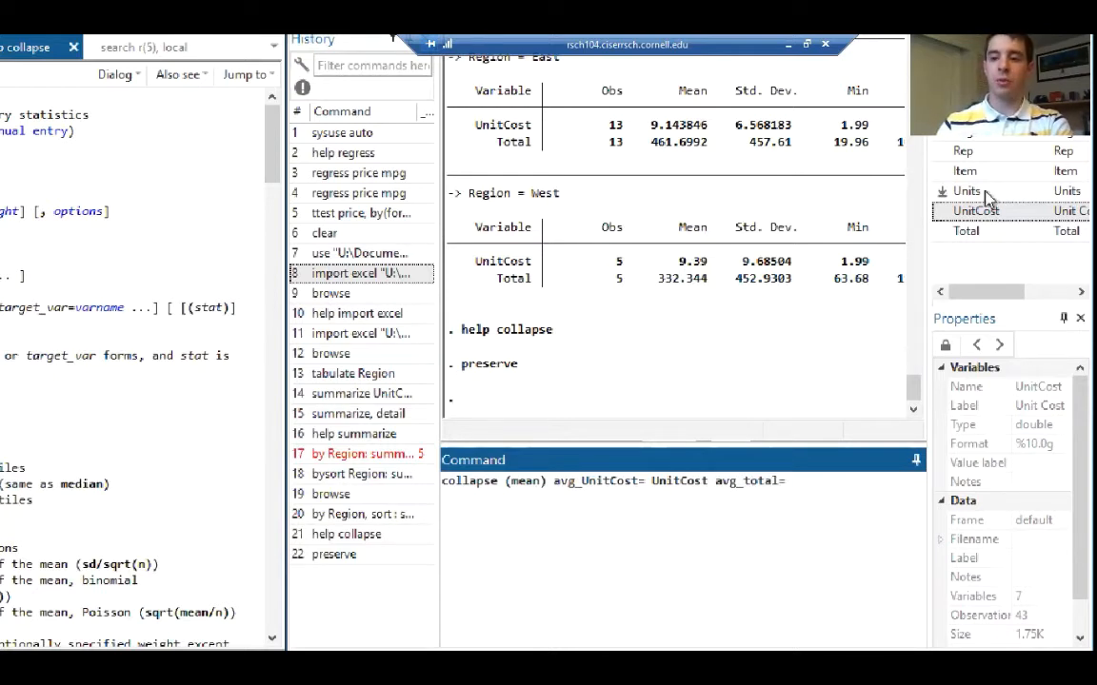
click(963, 231)
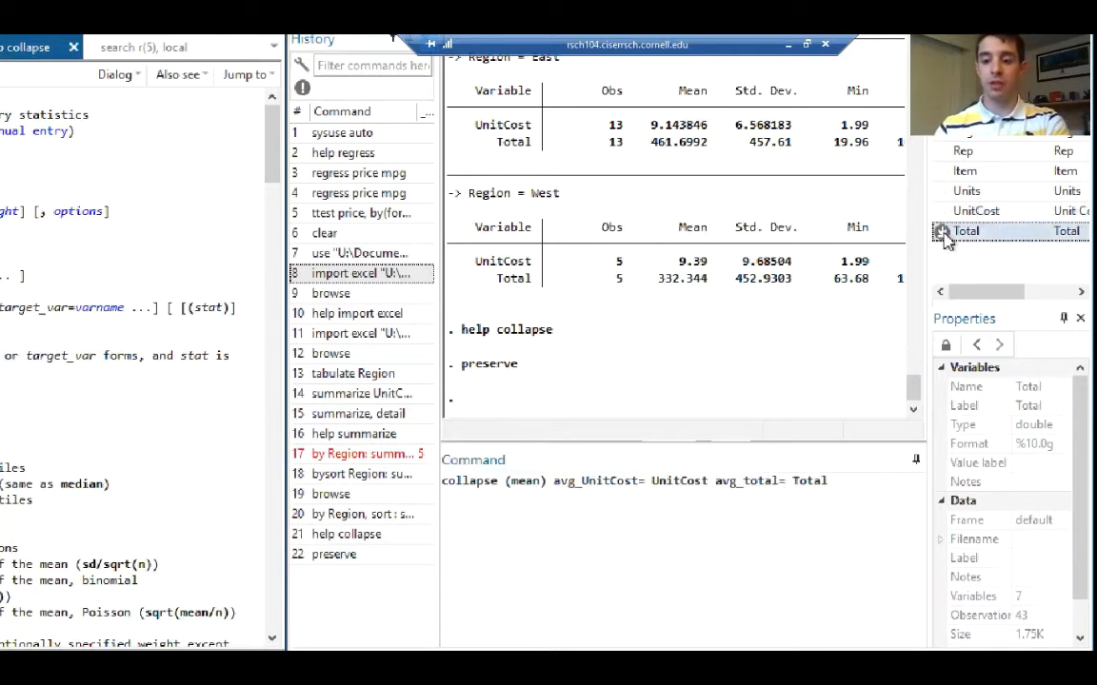
End the collapse variable list with a comma and look up the available options in the collapse help
click(860, 485)
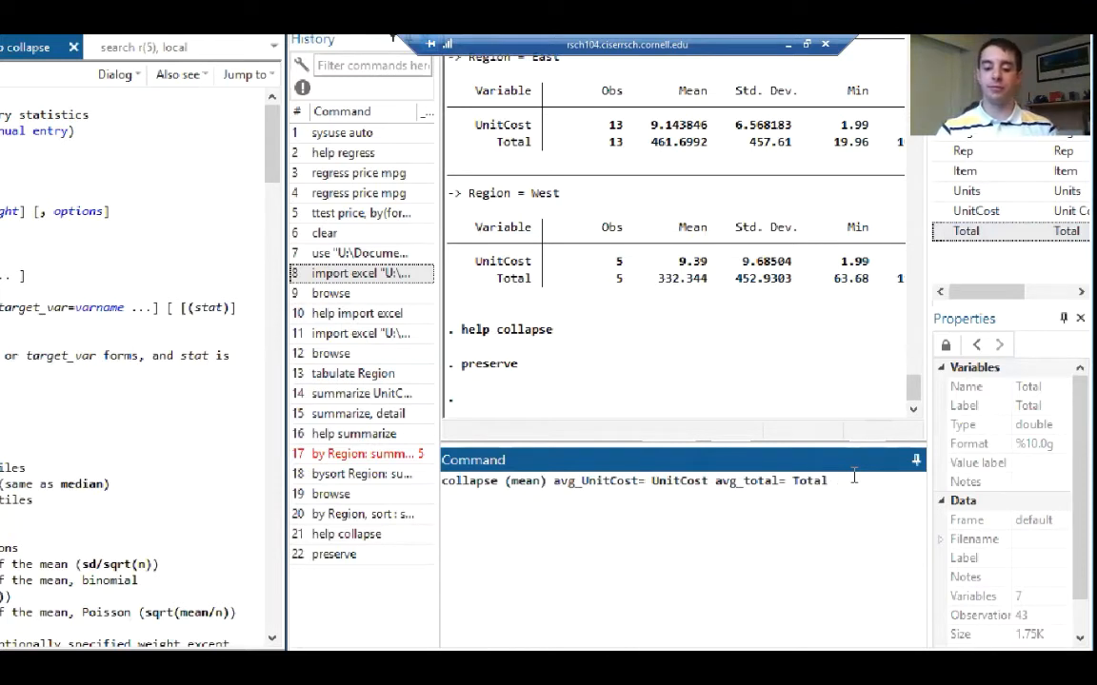
key(BackSpace)
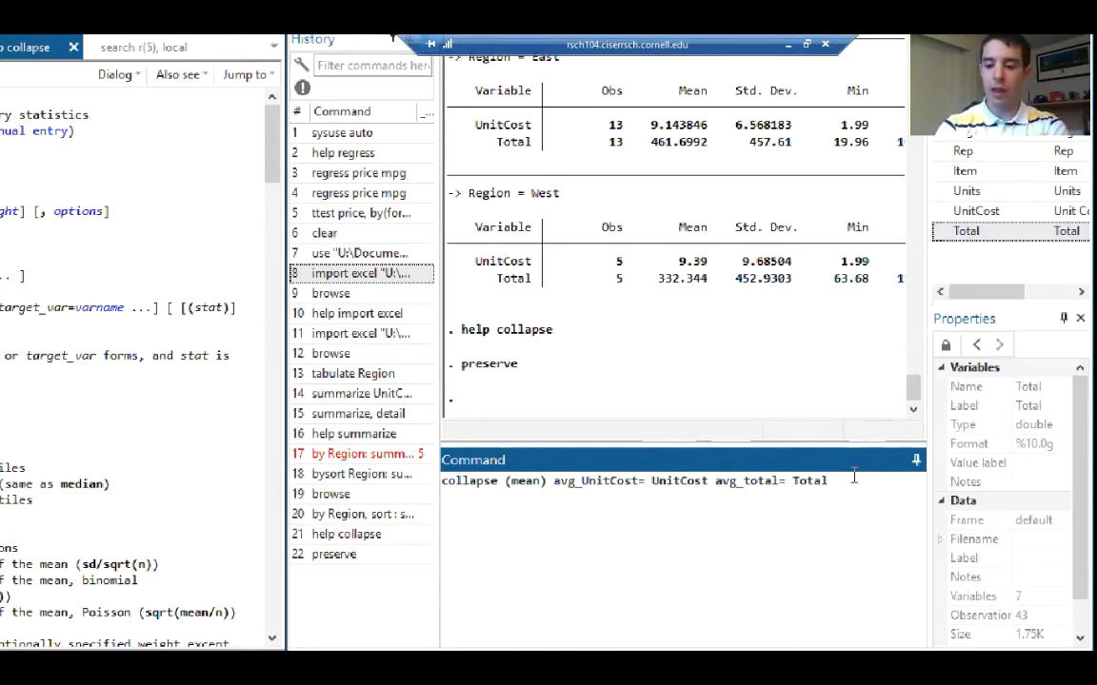
text(,)
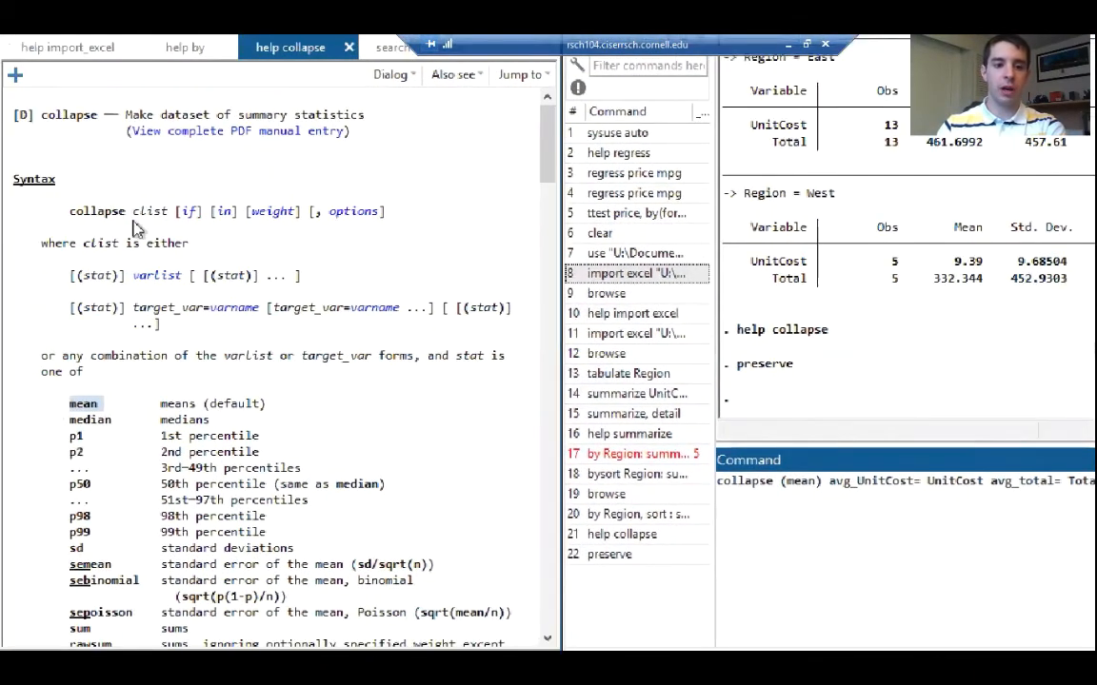
click(352, 211)
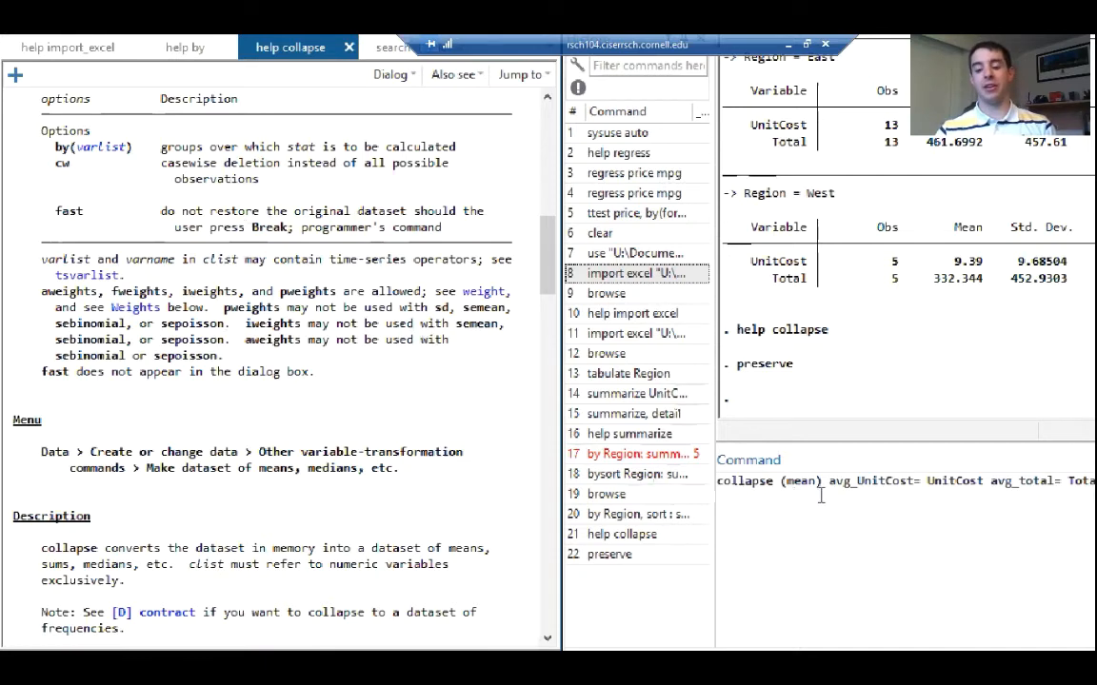
click(999, 468)
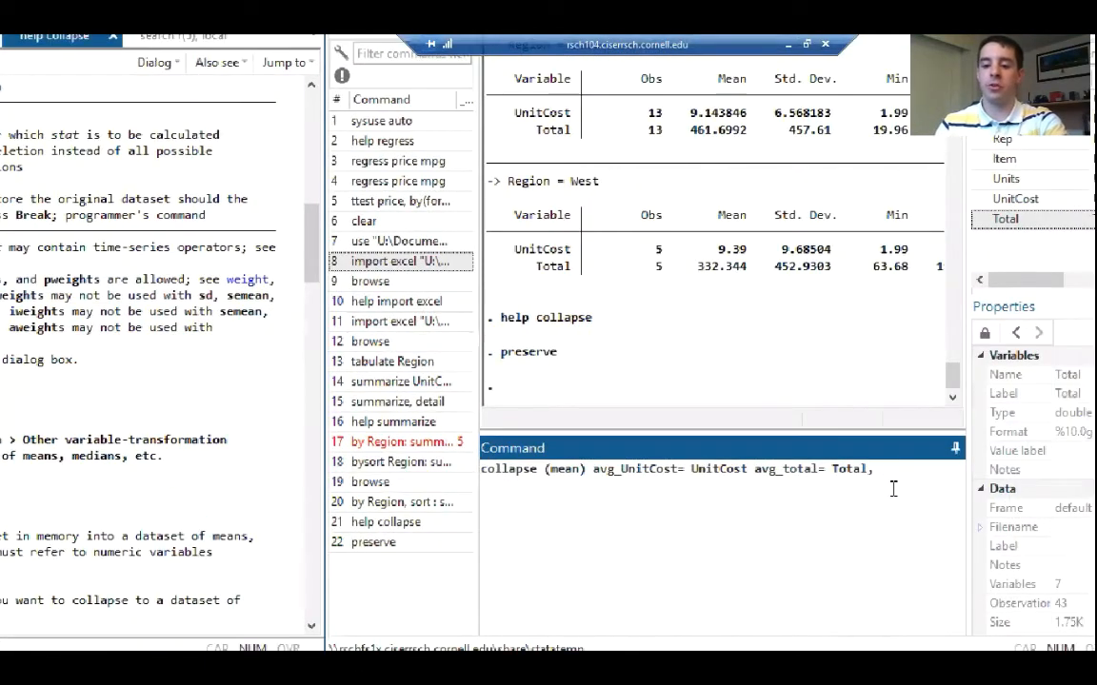
Add the by( Region ) option to the collapse command and run it
click(895, 487)
text(by()
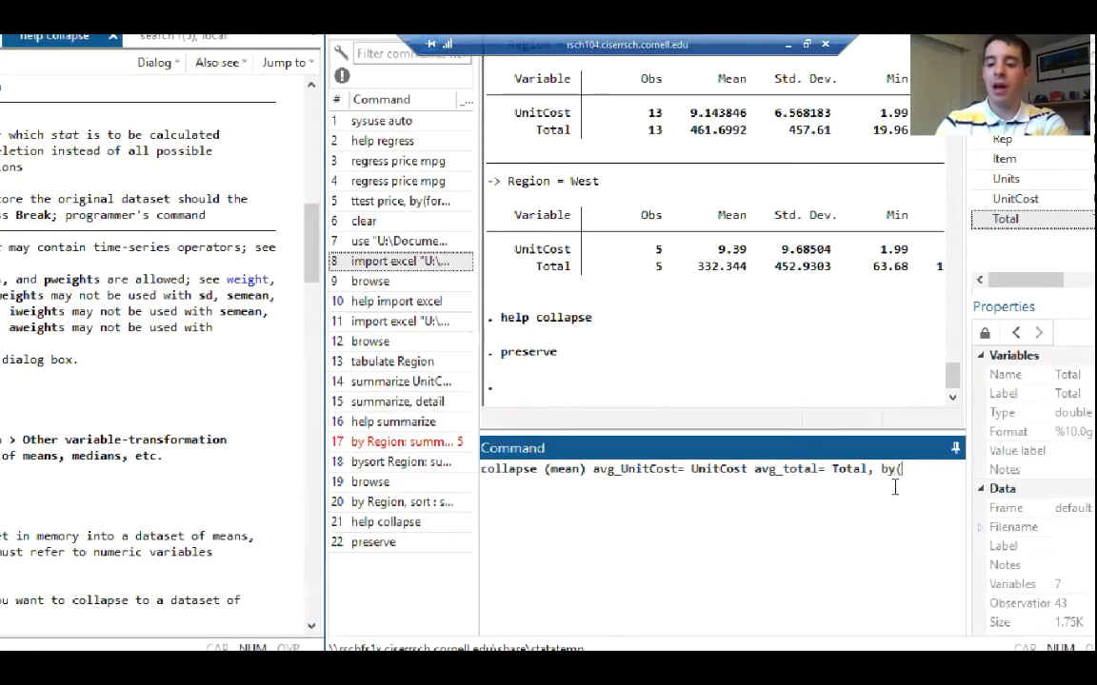
click(1004, 119)
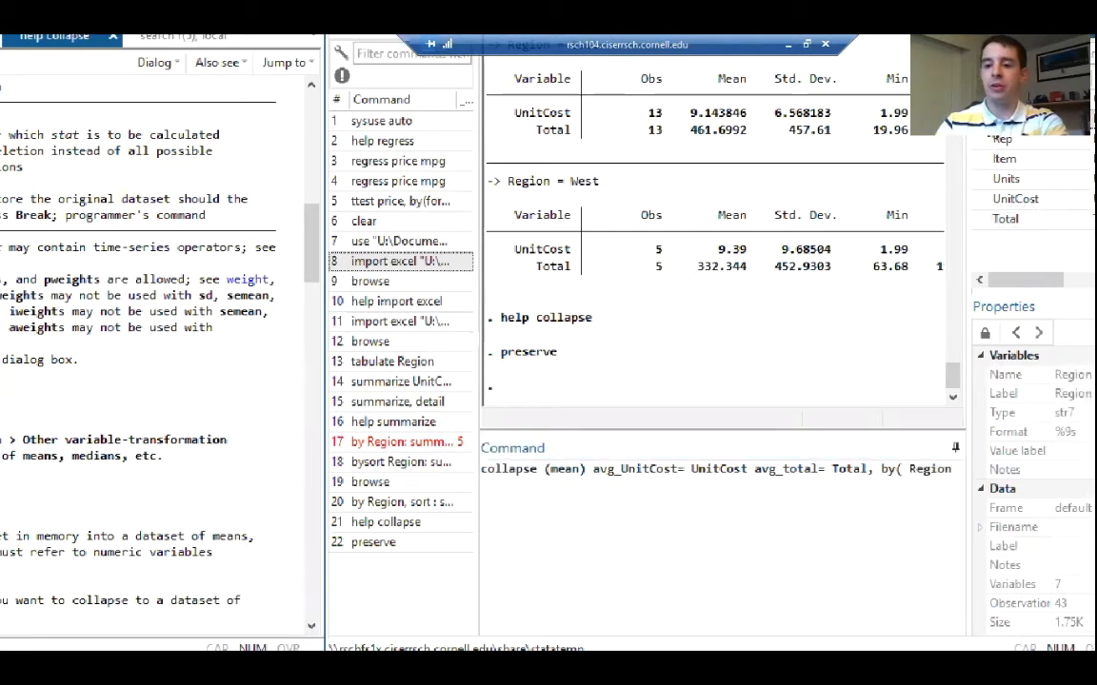
click(964, 470)
text())
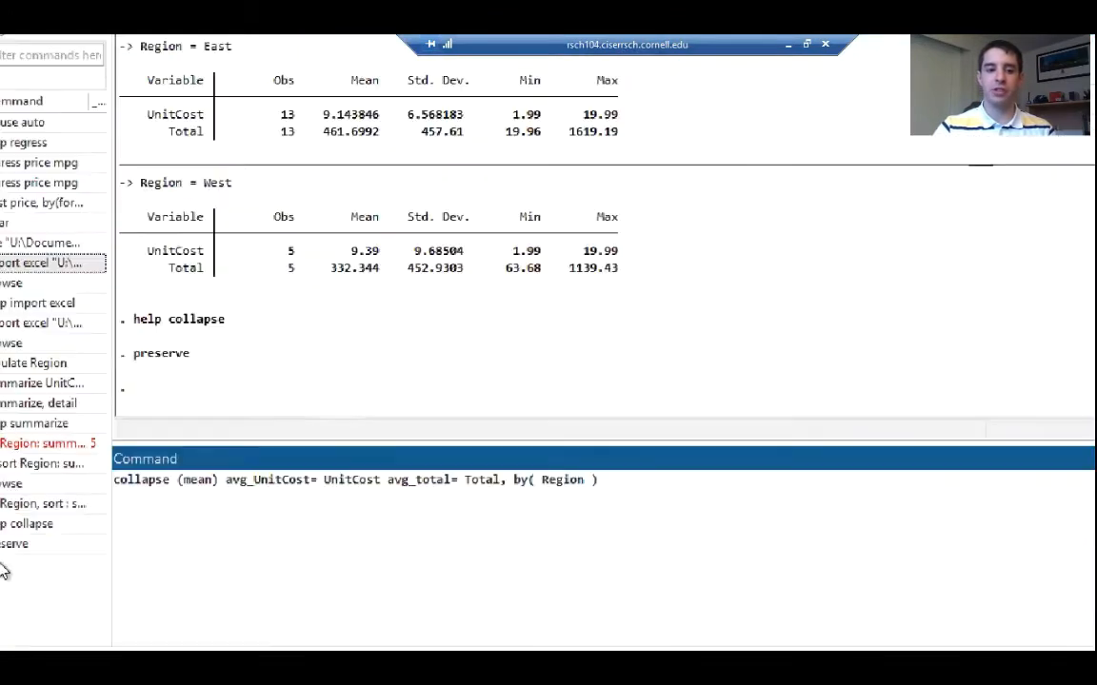
key(Return)
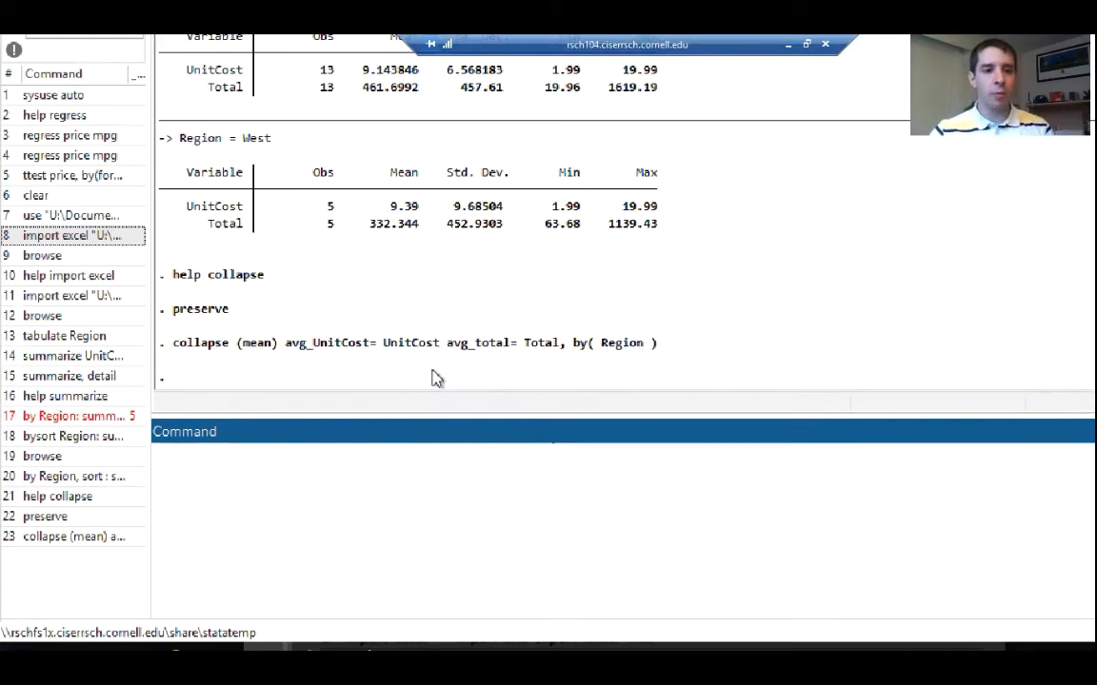
Run browse to inspect the avg_UnitCost and avg_total columns of the collapsed dataset, and close the Data Editor
text(browse)
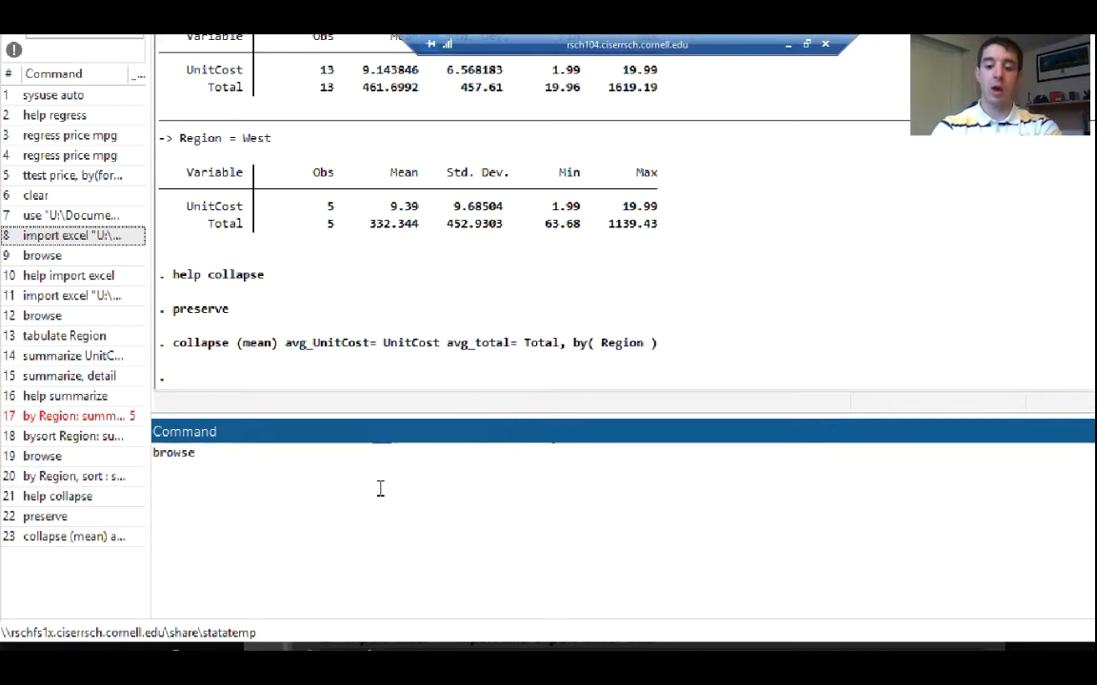
key(Return)
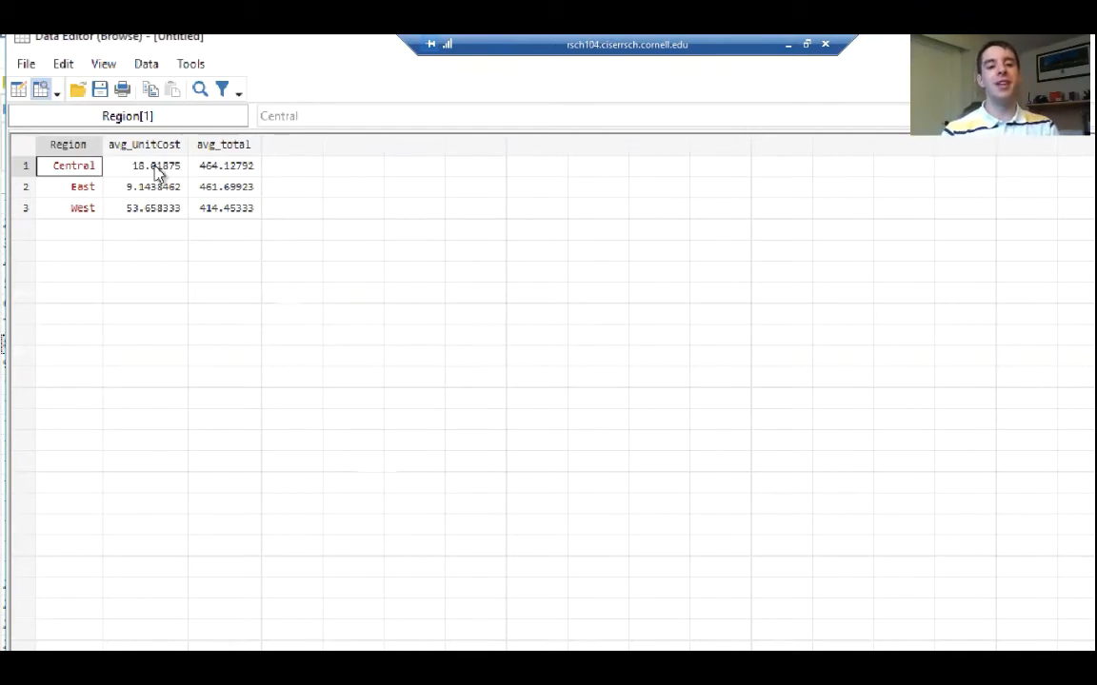
click(133, 145)
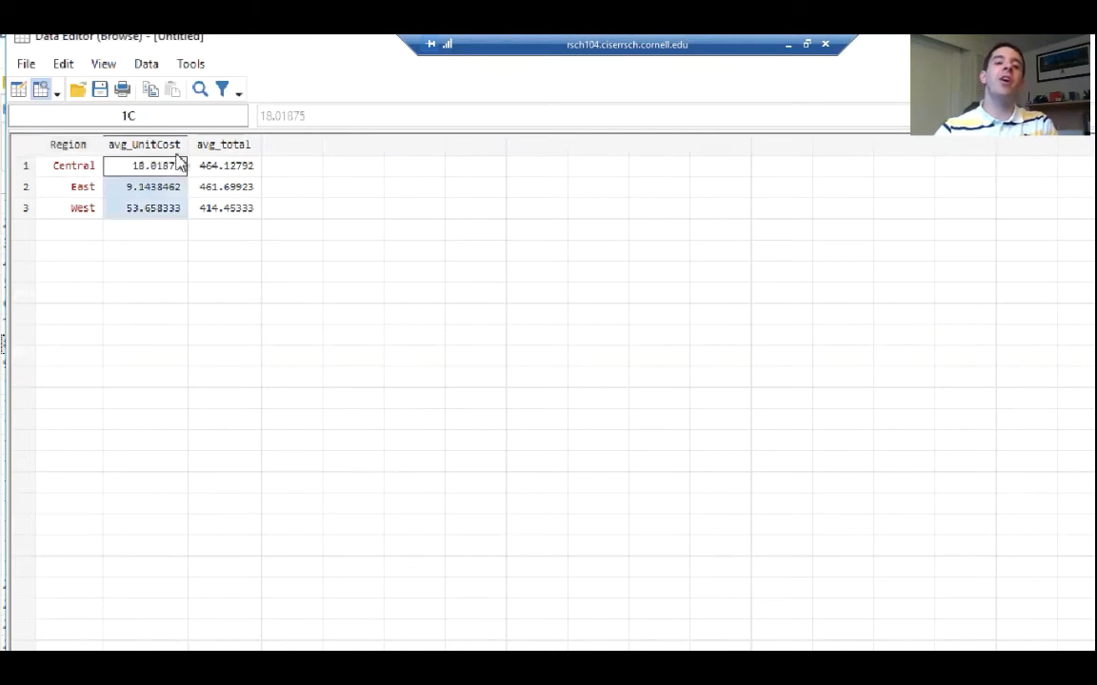
click(223, 145)
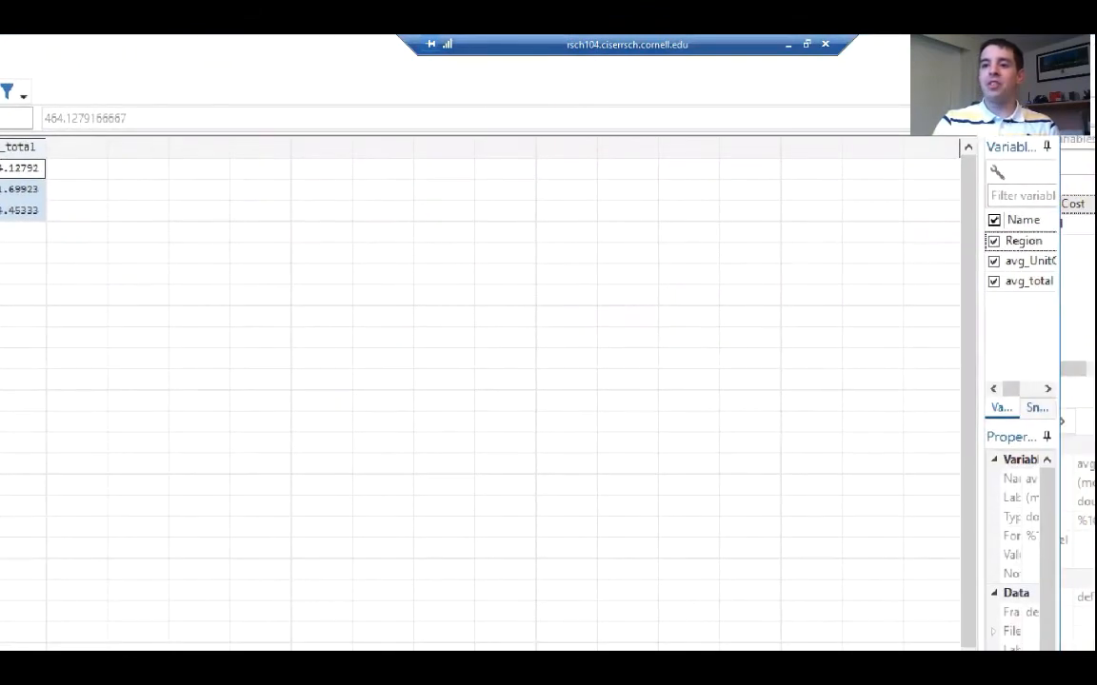
click(1039, 45)
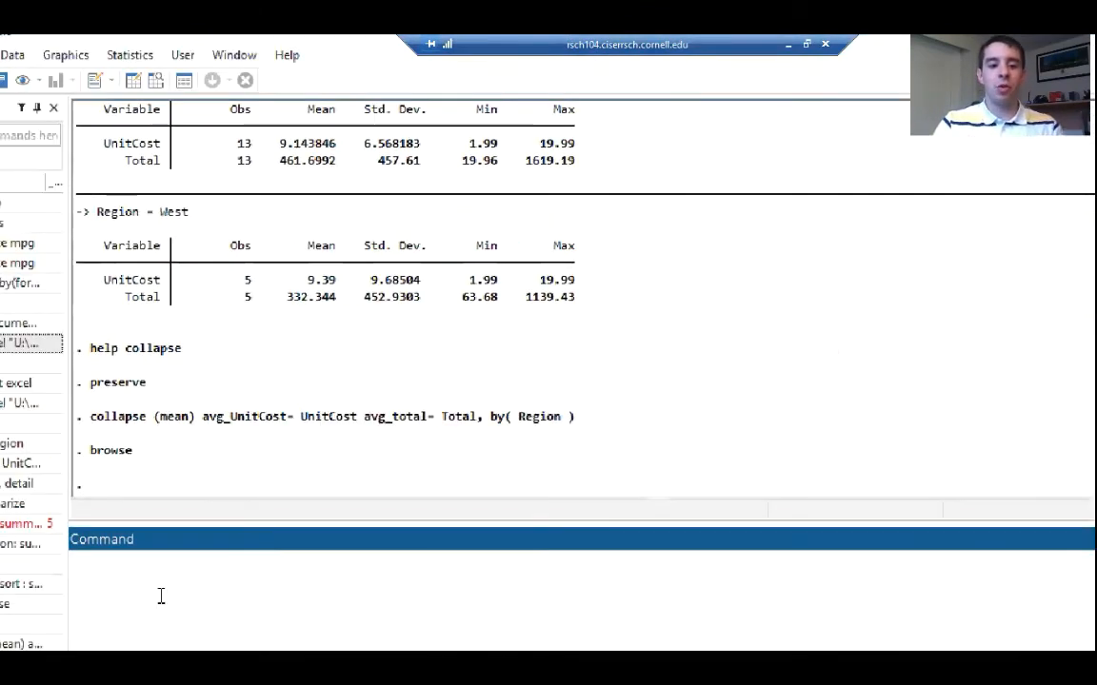
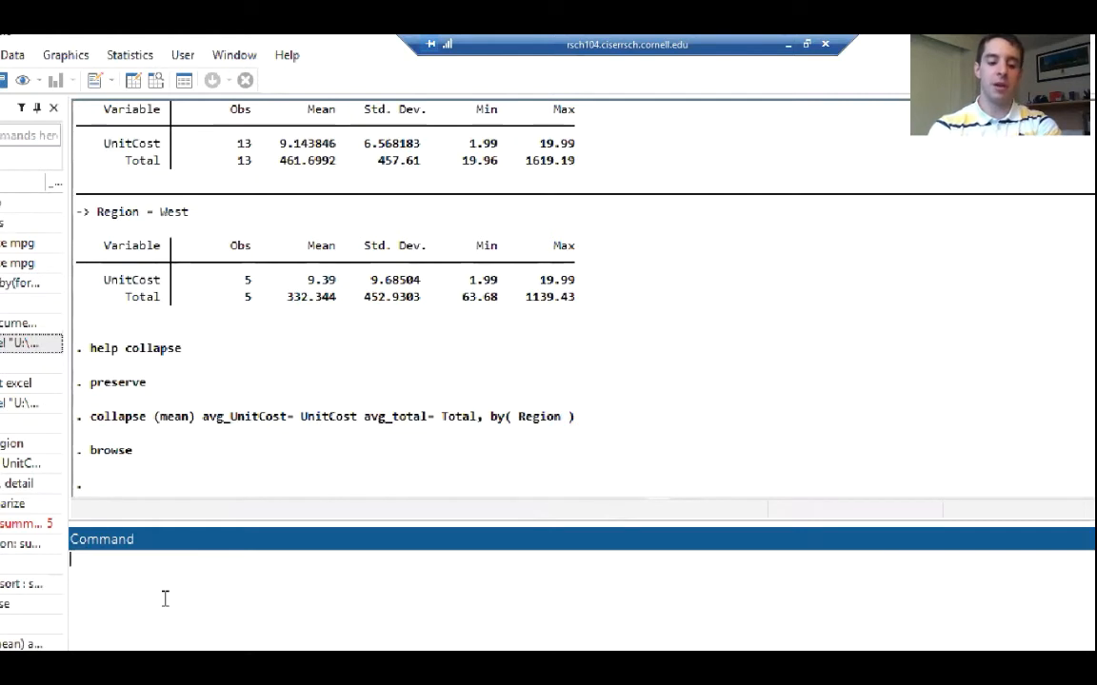
Restore the preserved dataset and inspect the original order records in the Data Editor, closing it when done
text(restore)
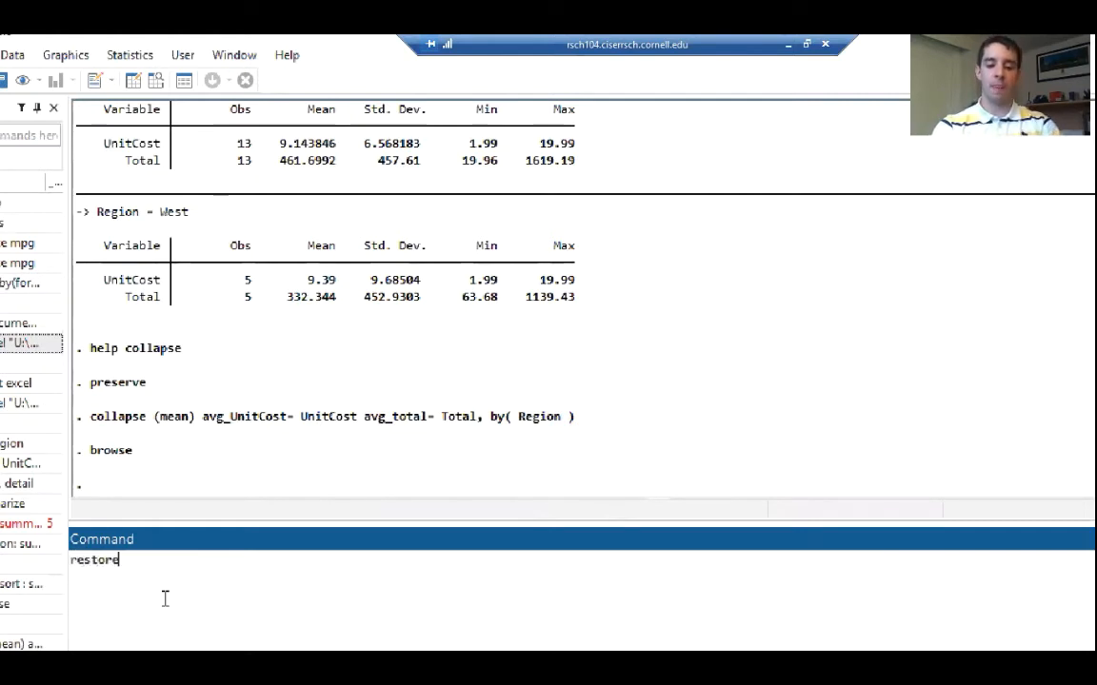
key(Return)
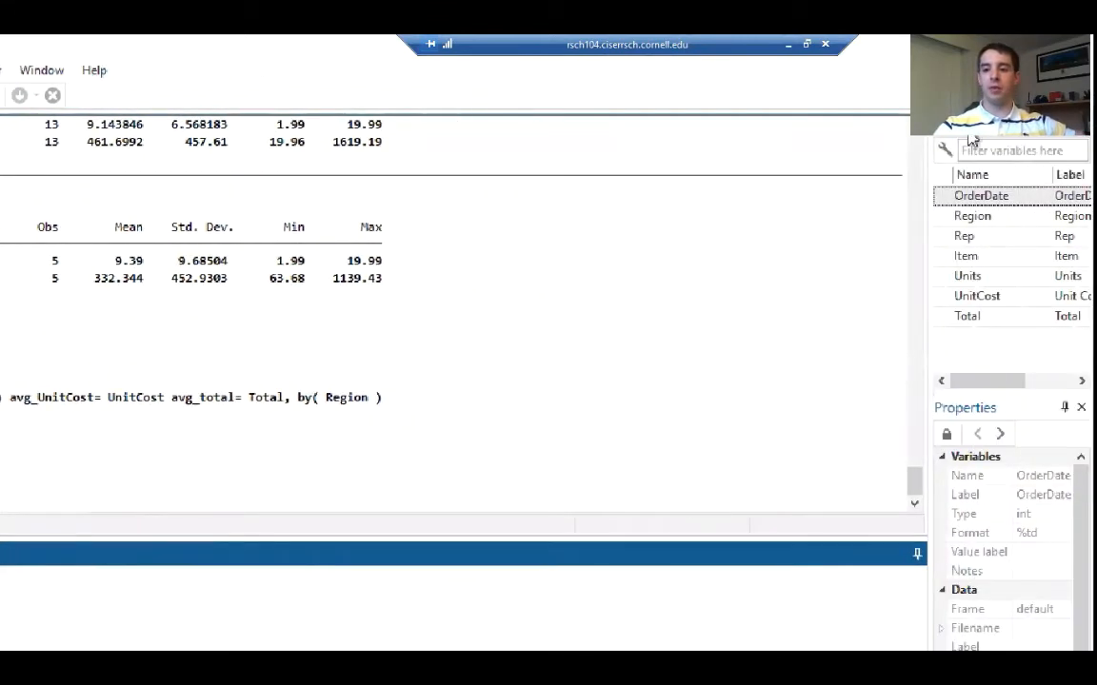
click(969, 135)
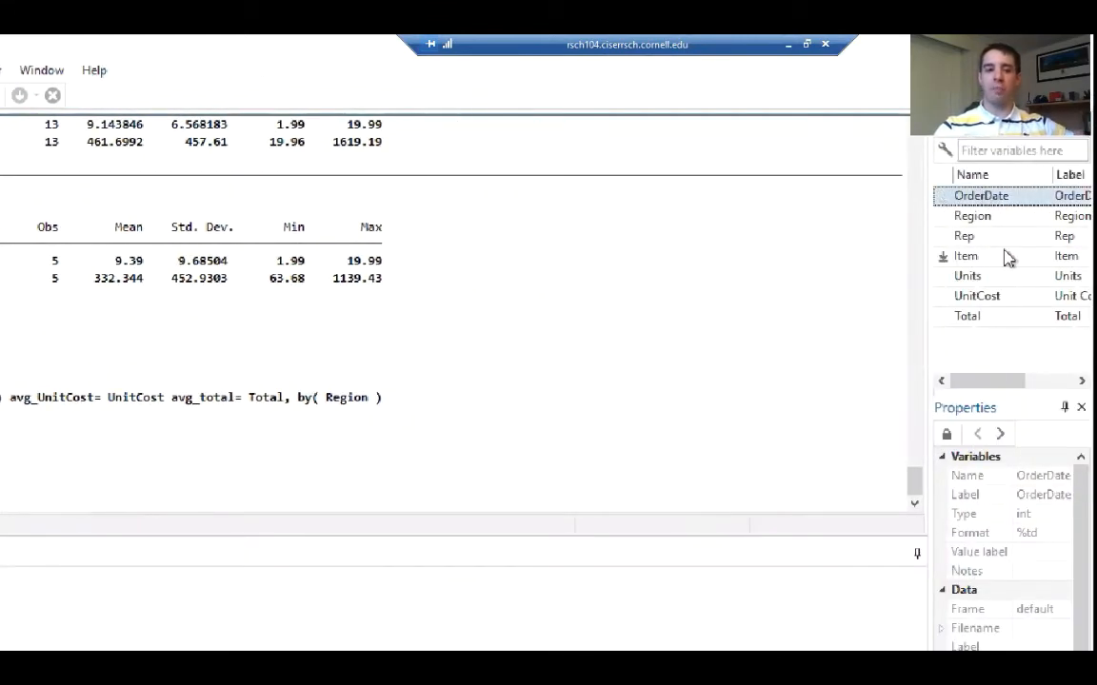
click(213, 91)
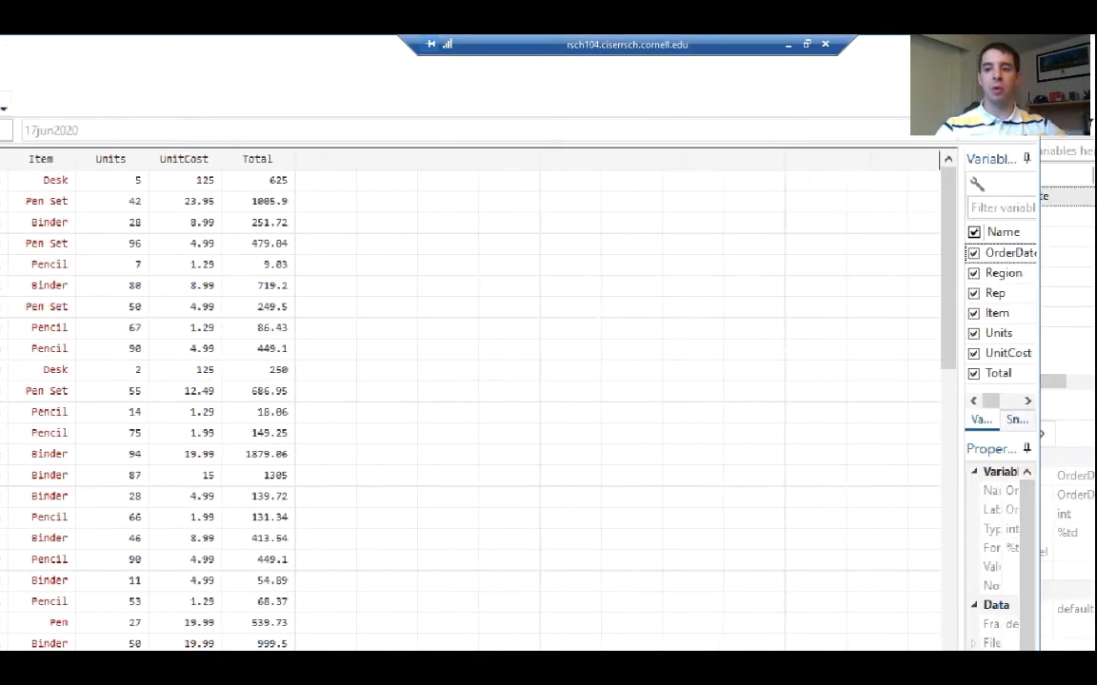
click(1018, 59)
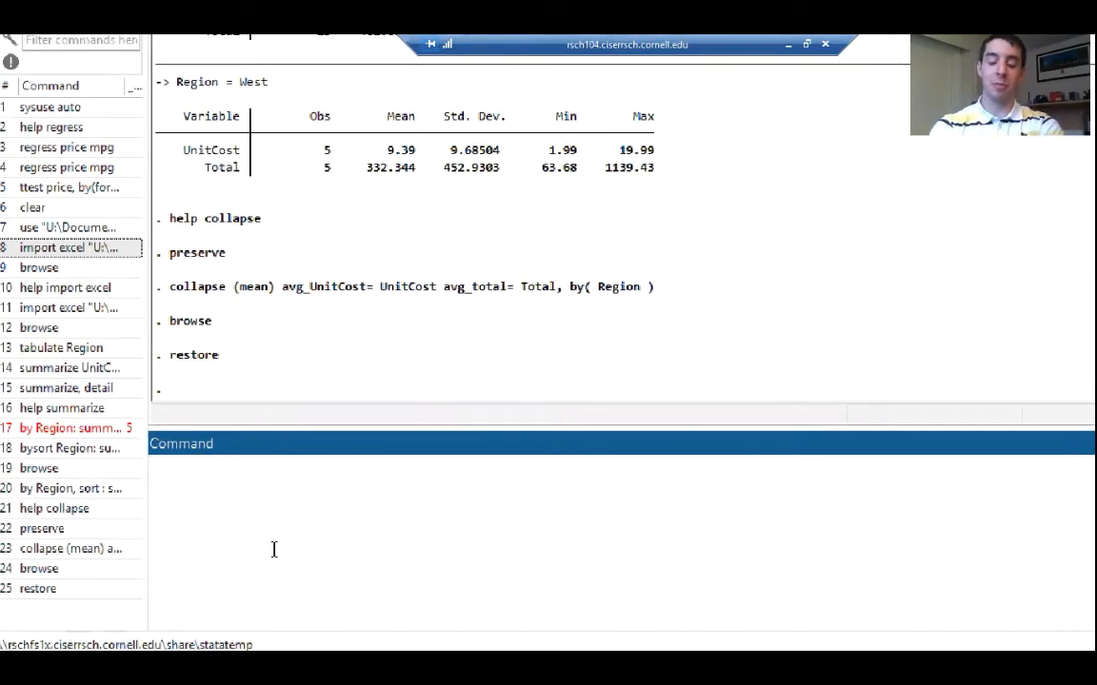
Preserve the dataset again and recall the earlier collapse (mean) command for editing
text(d)
key(BackSpace)
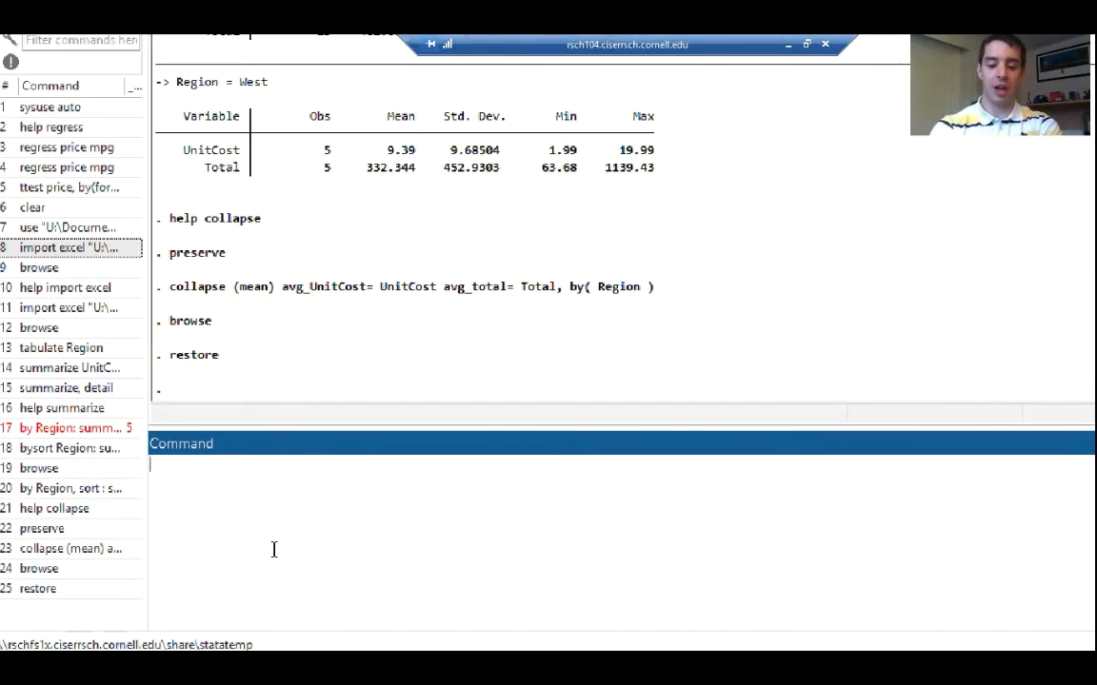
text(preserve)
key(Return)
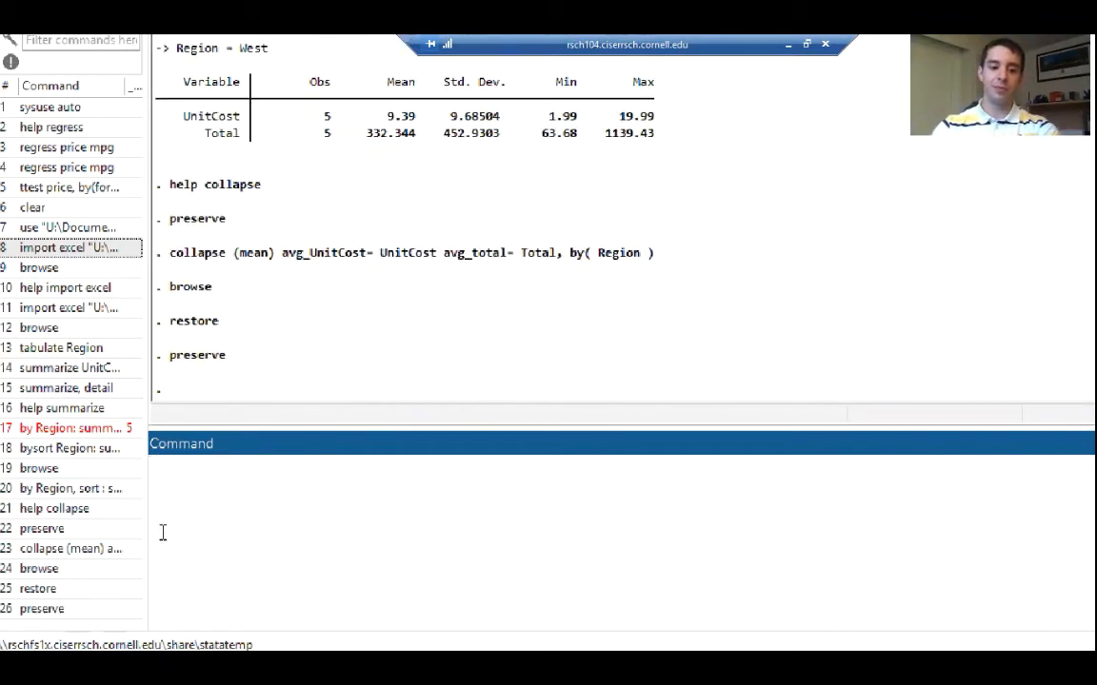
click(89, 556)
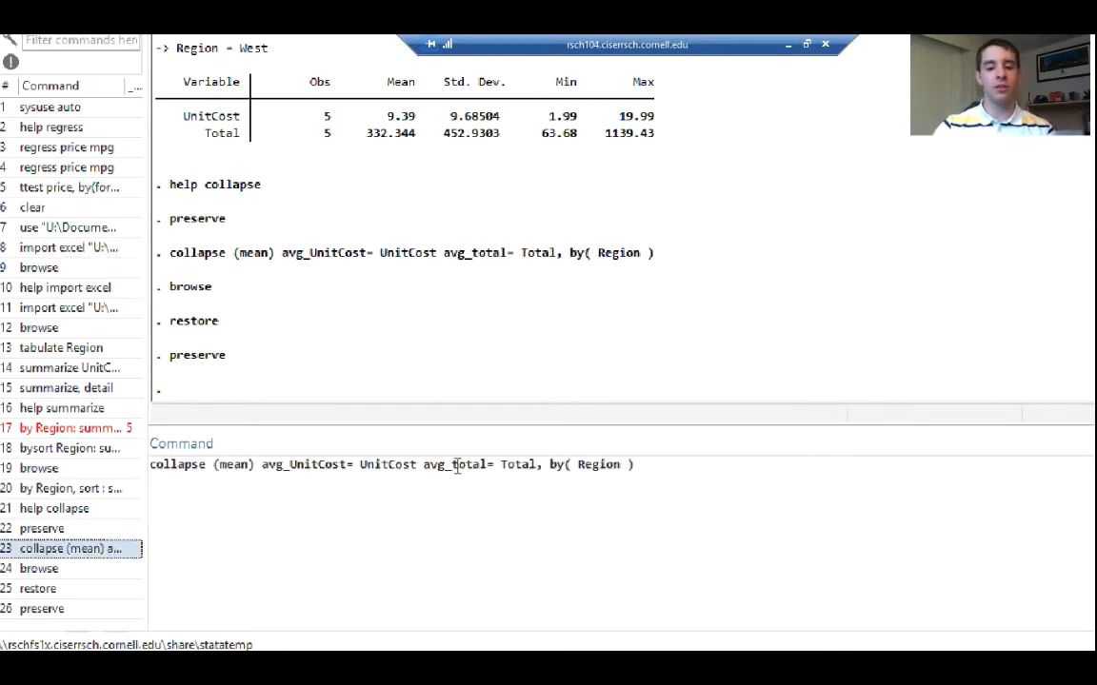
Add the (sd) statistic after Total in the collapse command, before the by( Region ) option
click(536, 466)
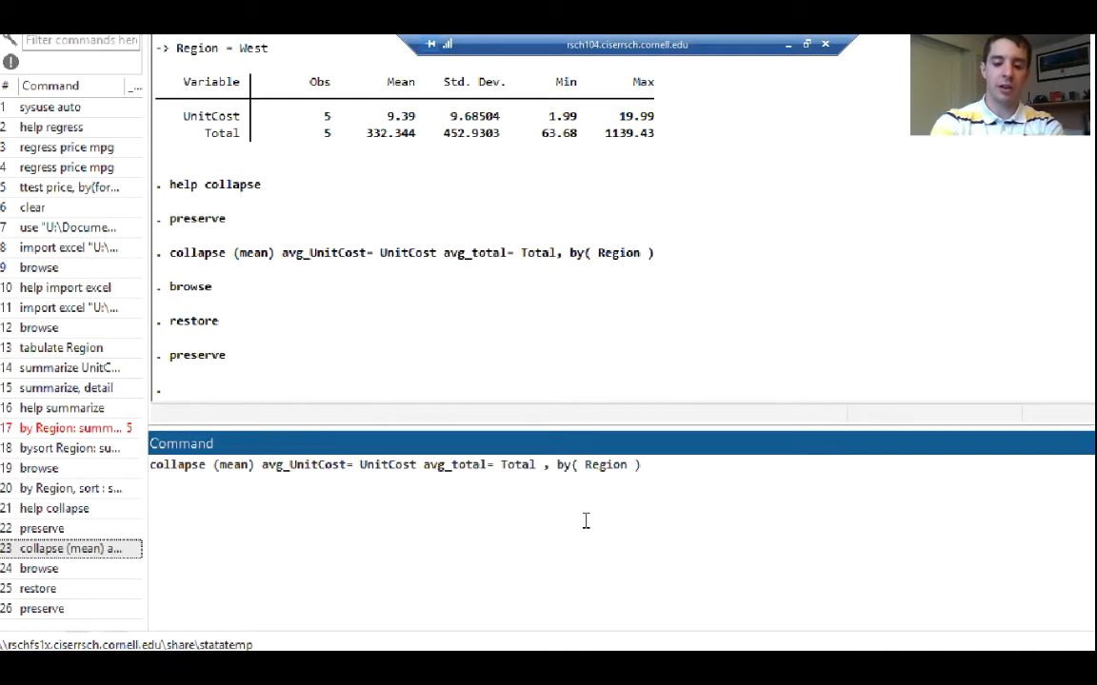
text((sd)
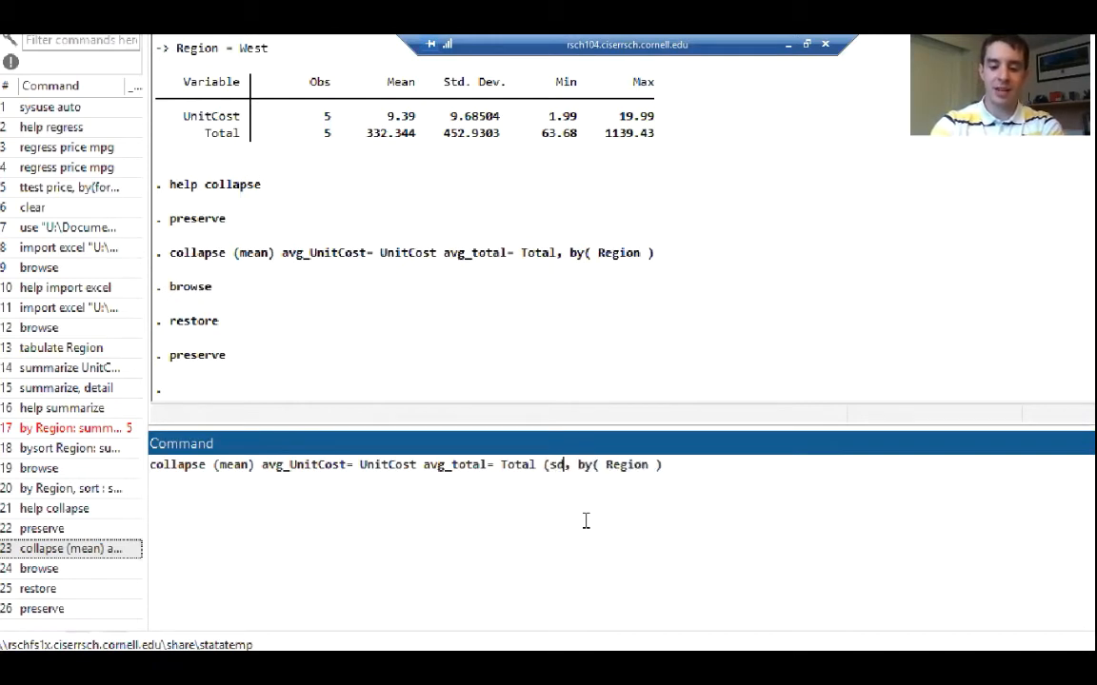
text())
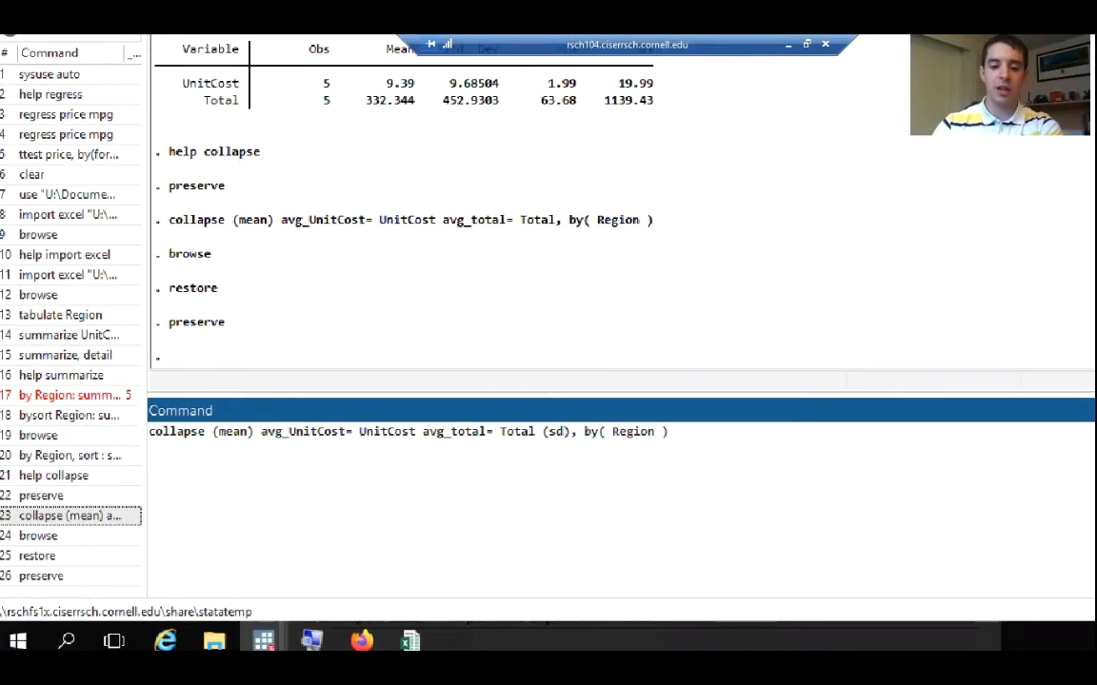
Check the list of available statistics in the collapse help and return to the command being written
mouse_move(264, 641)
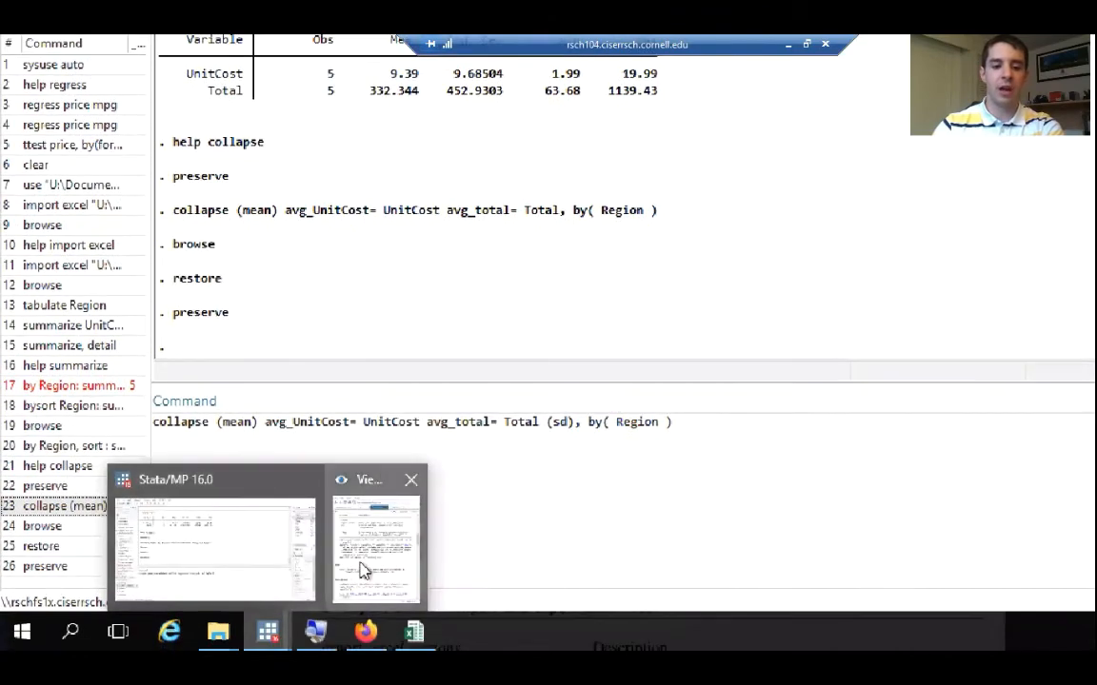
click(365, 569)
scroll(172, 224, up, 6)
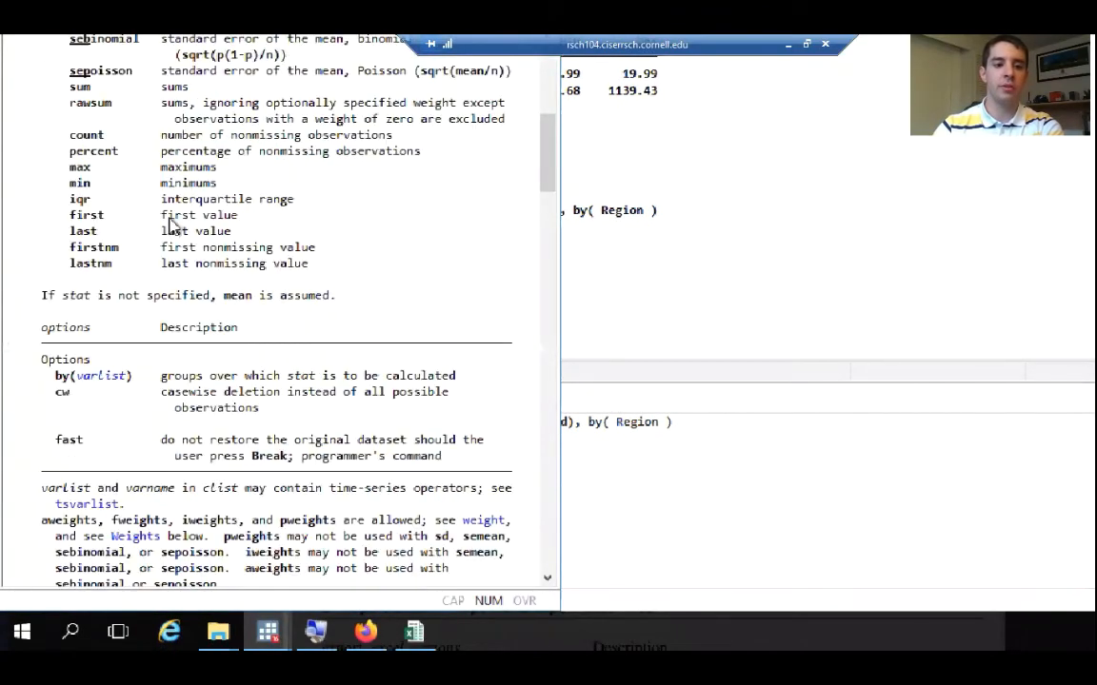
scroll(172, 225, up, 3)
scroll(98, 214, up, 5)
scroll(101, 218, down, 1)
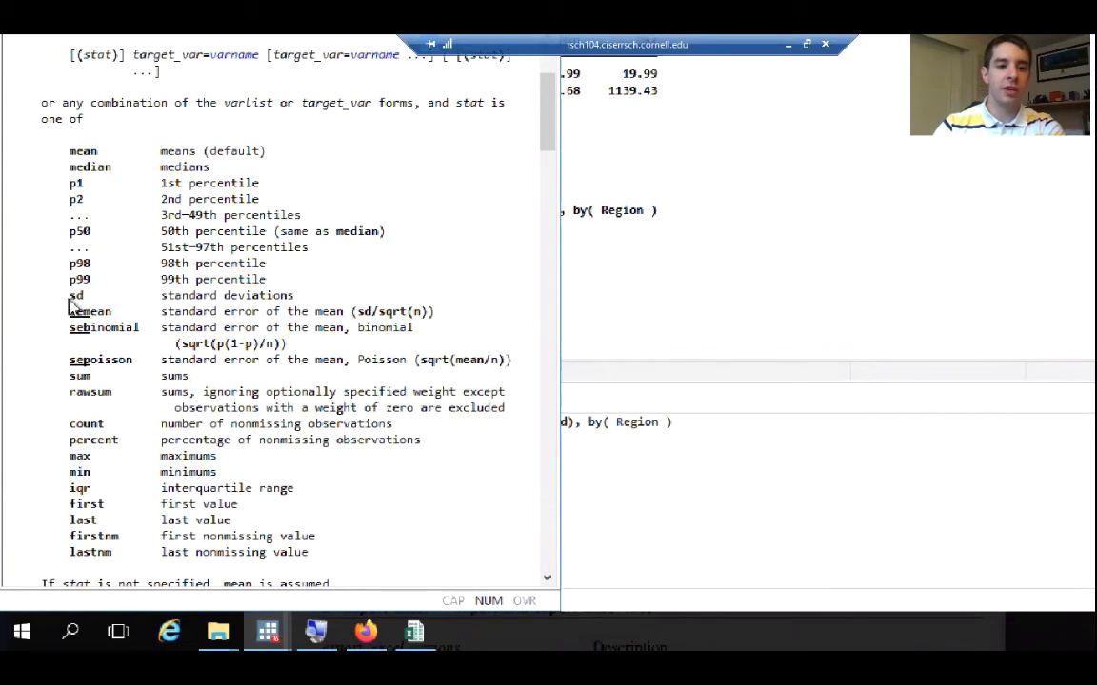
click(664, 422)
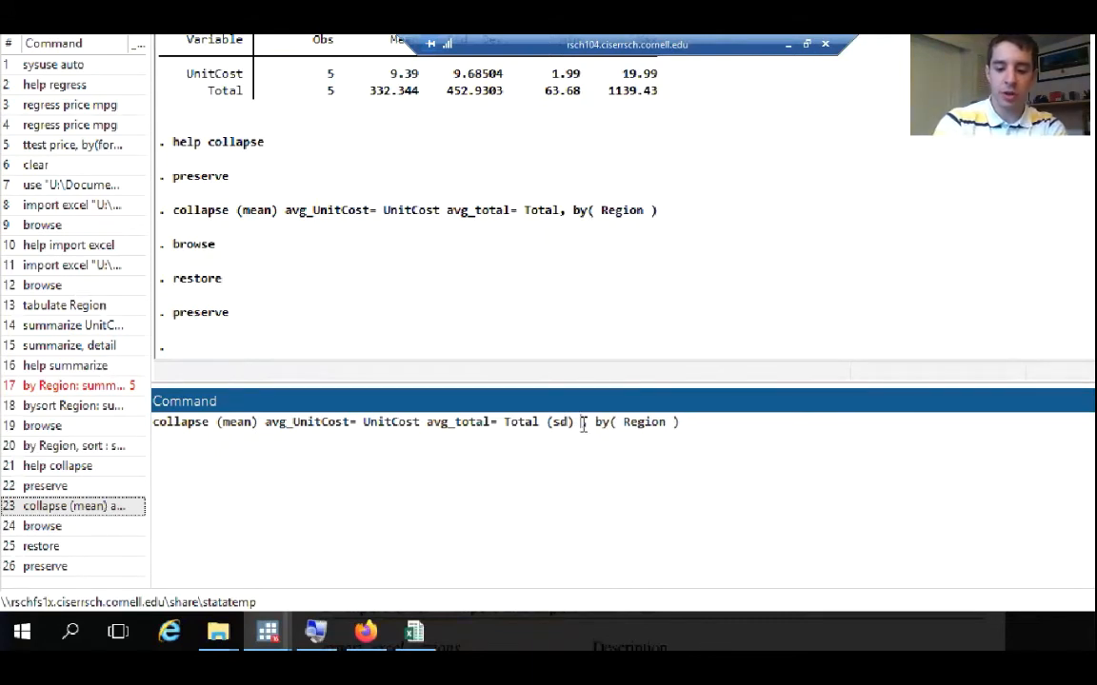
Add the target variable sd_UnitCost, computed from UnitCost, after (sd) in the collapse command
text(sd)
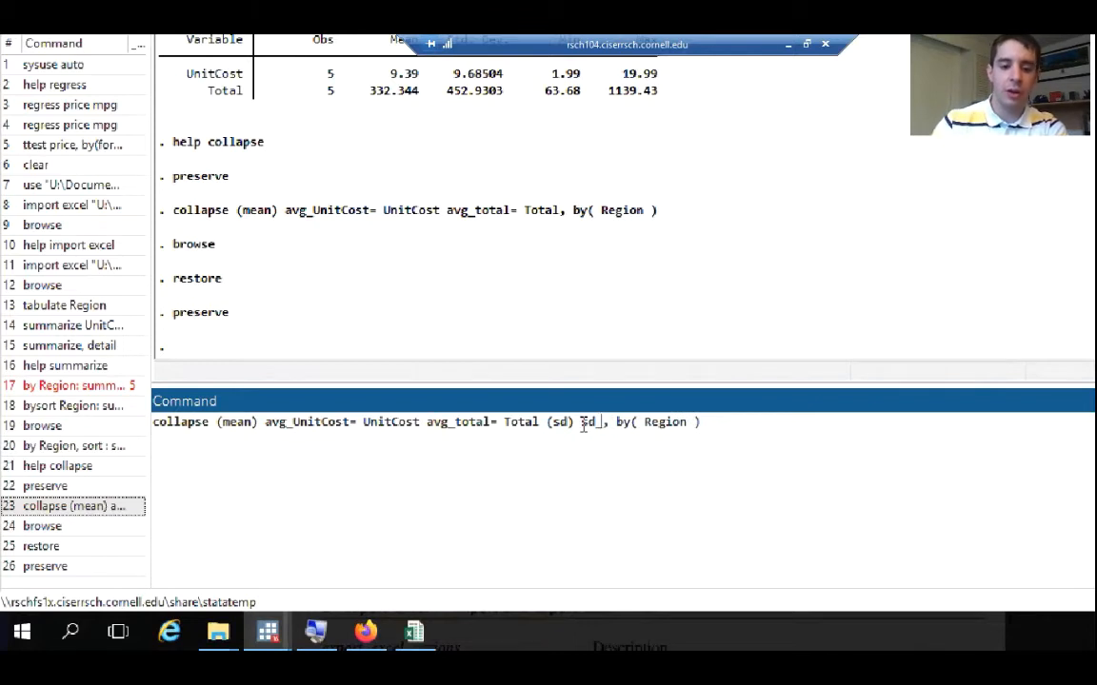
text(_)
drag(350, 422, 294, 422)
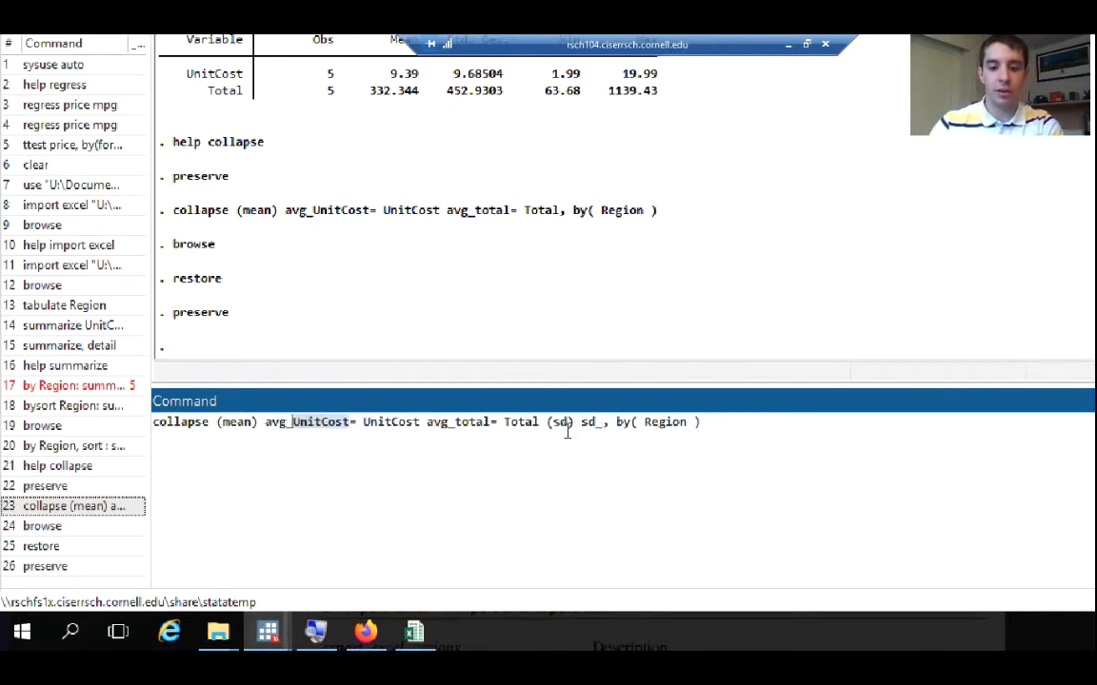
key(ctrl+c)
click(602, 426)
key(ctrl+v)
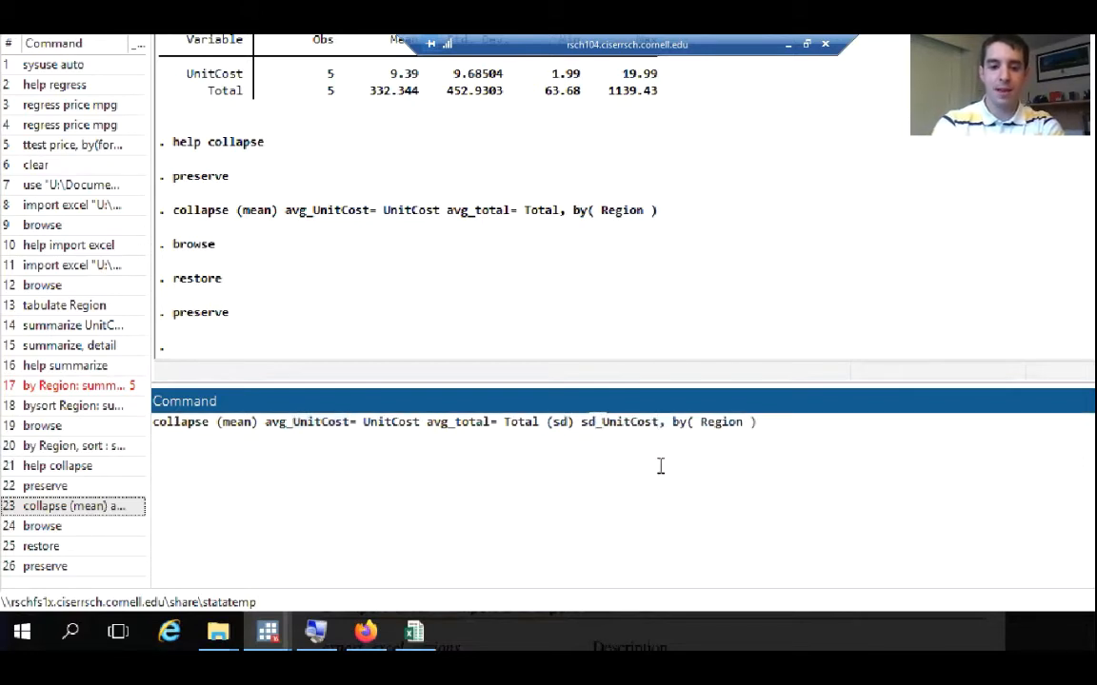
text(=)
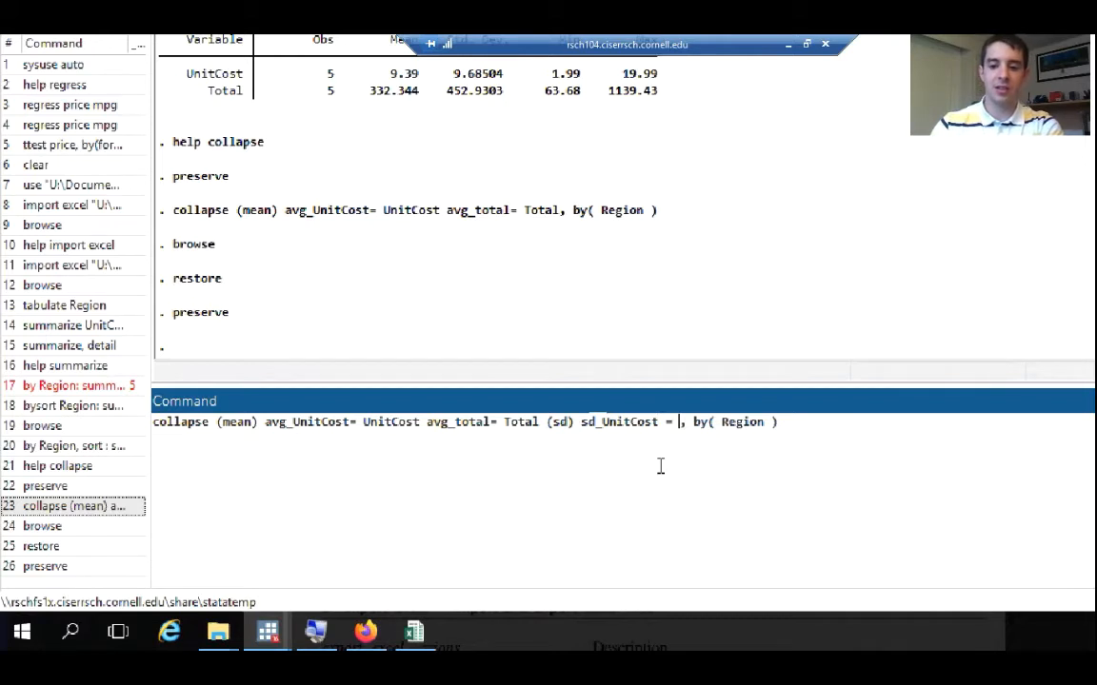
key(ctrl+v)
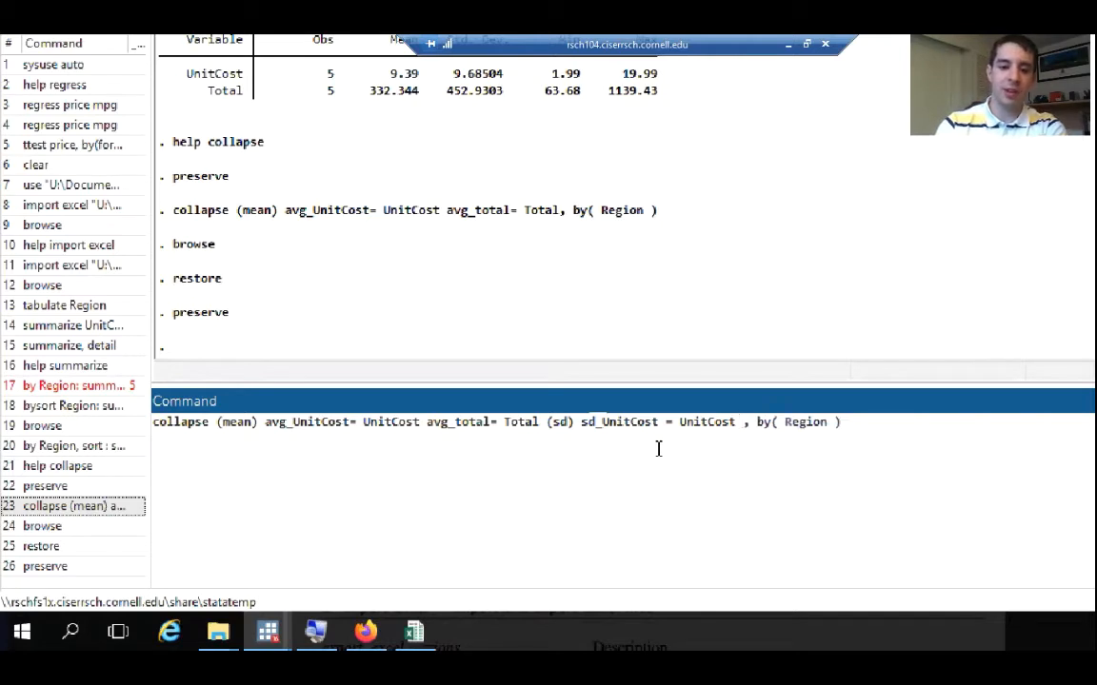
Add a second standard deviation target, sd_total = Total, to the collapse command and run it
text(sd_total)
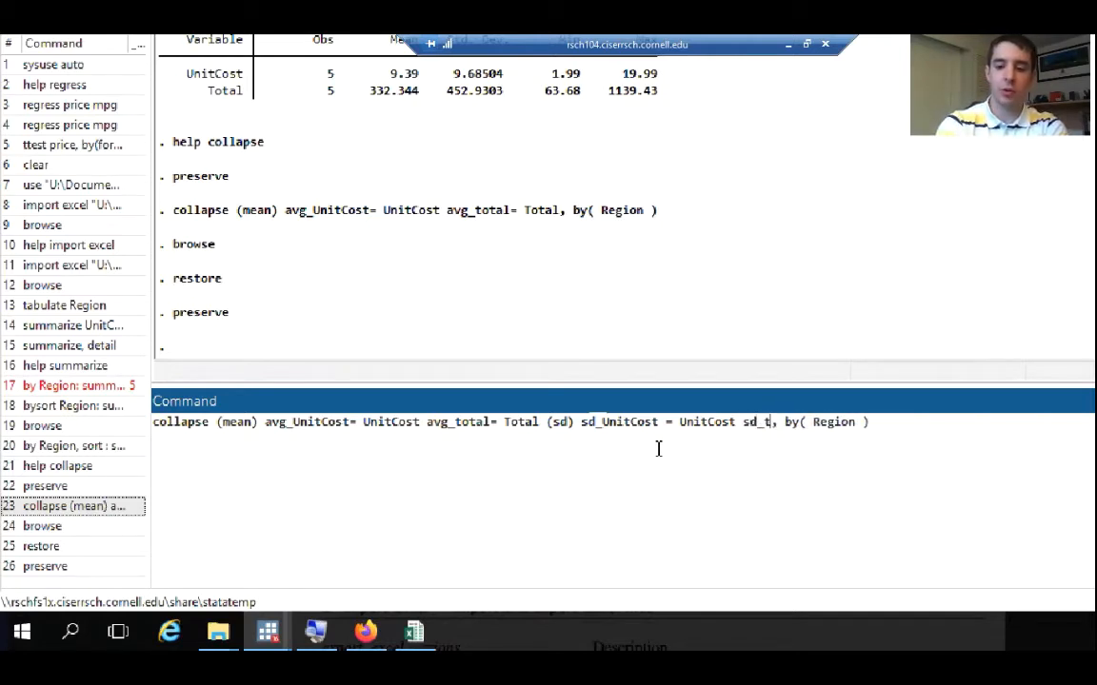
text( = Tot)
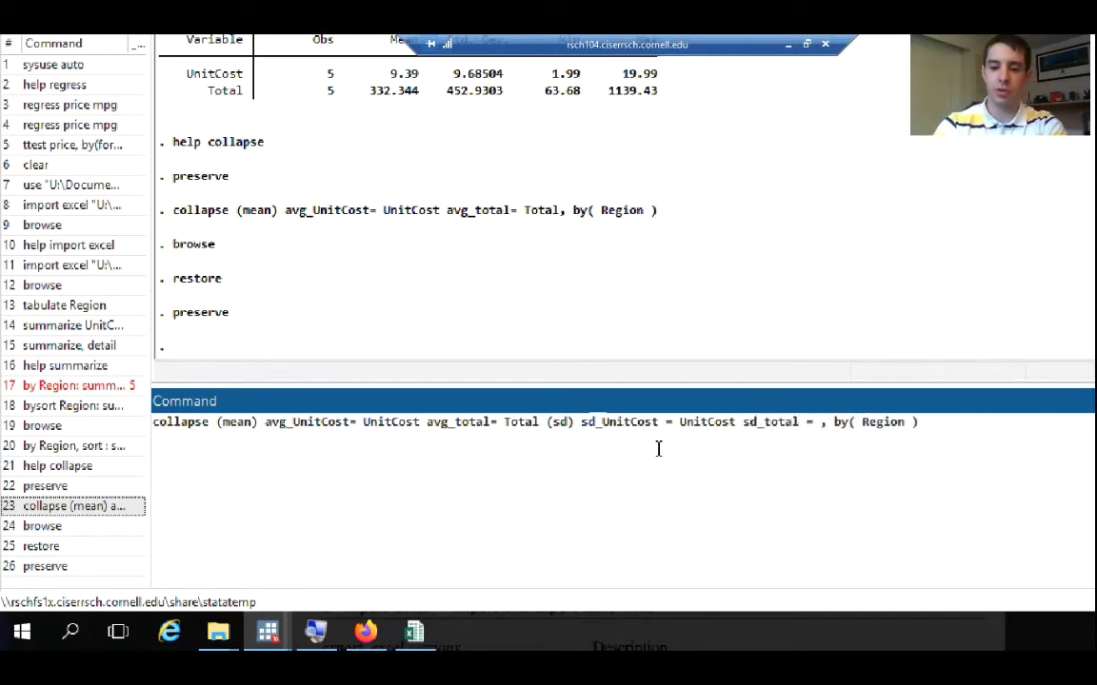
text(al)
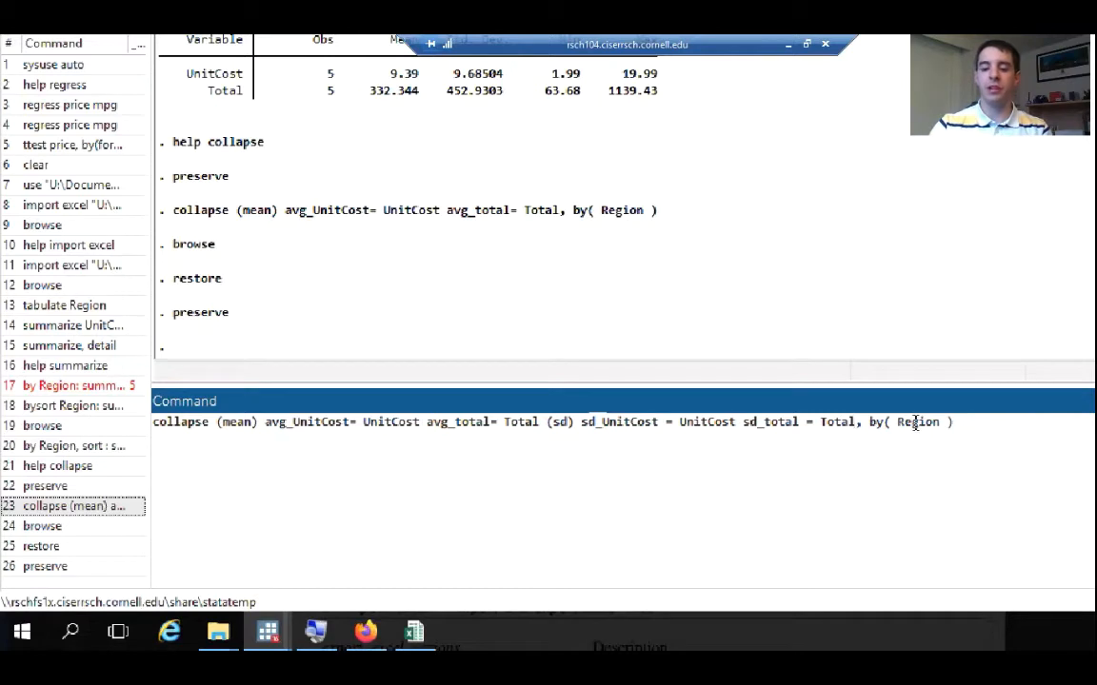
click(965, 428)
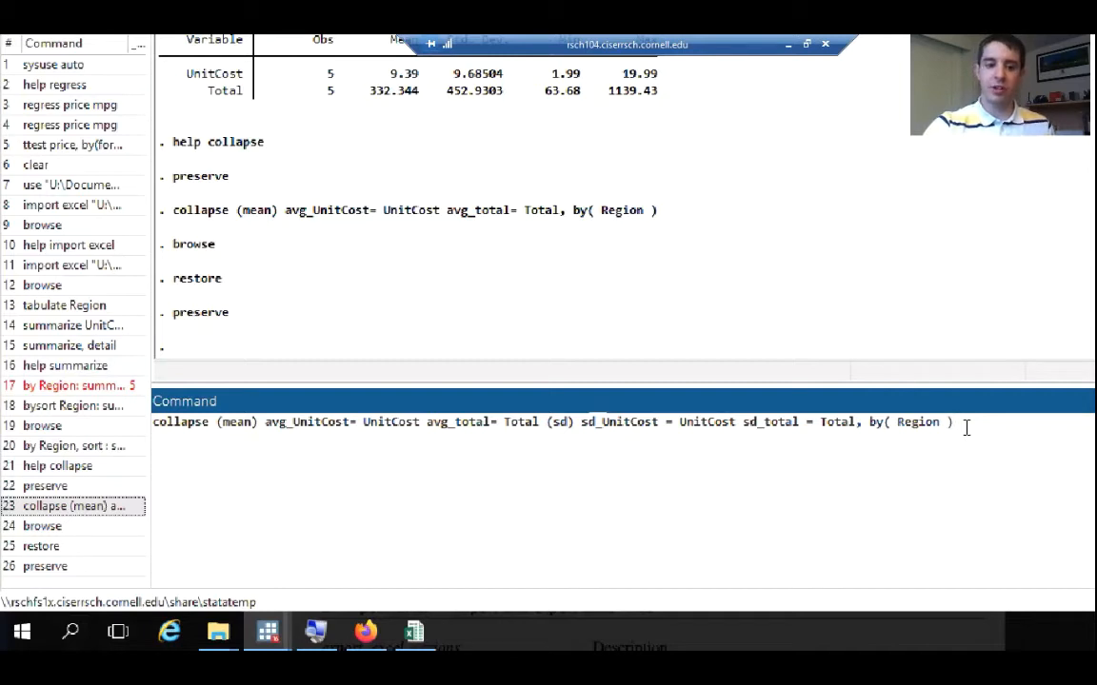
key(Return)
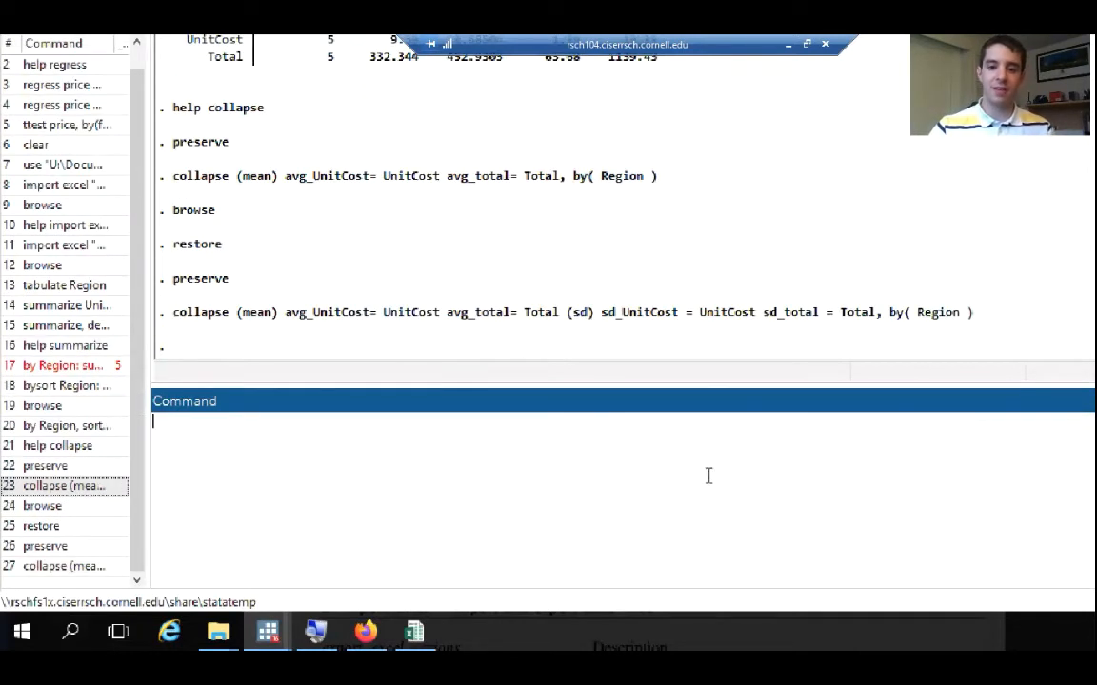
Run browse to inspect the regional means and standard deviations in the collapsed dataset, and close the Data Editor
text(browse)
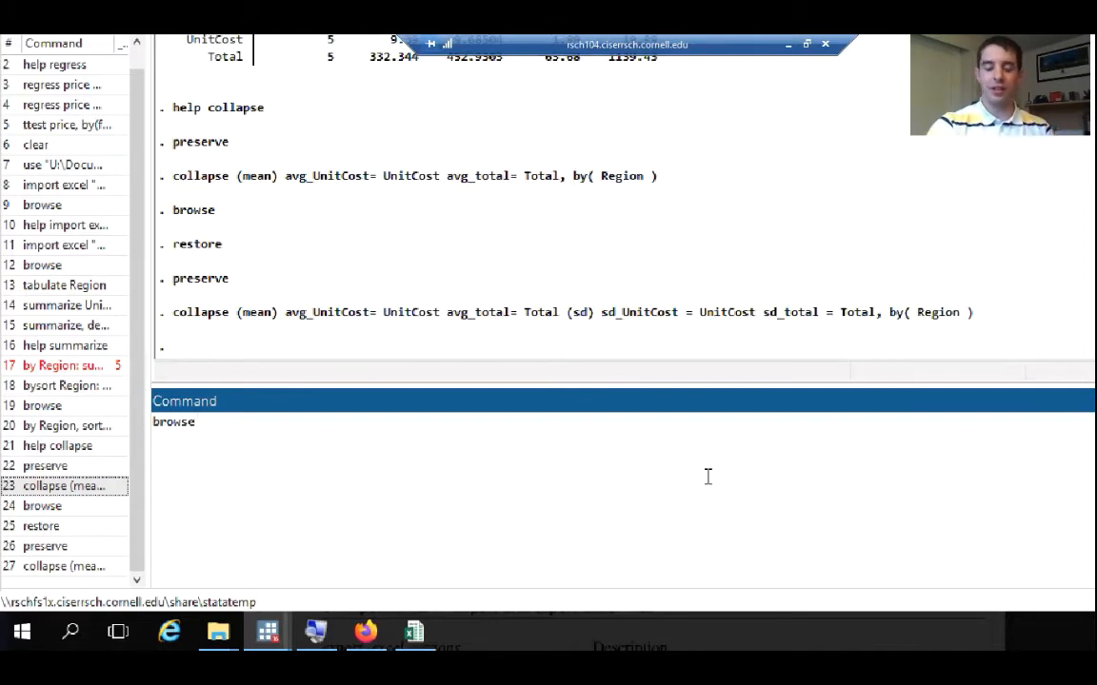
key(Return)
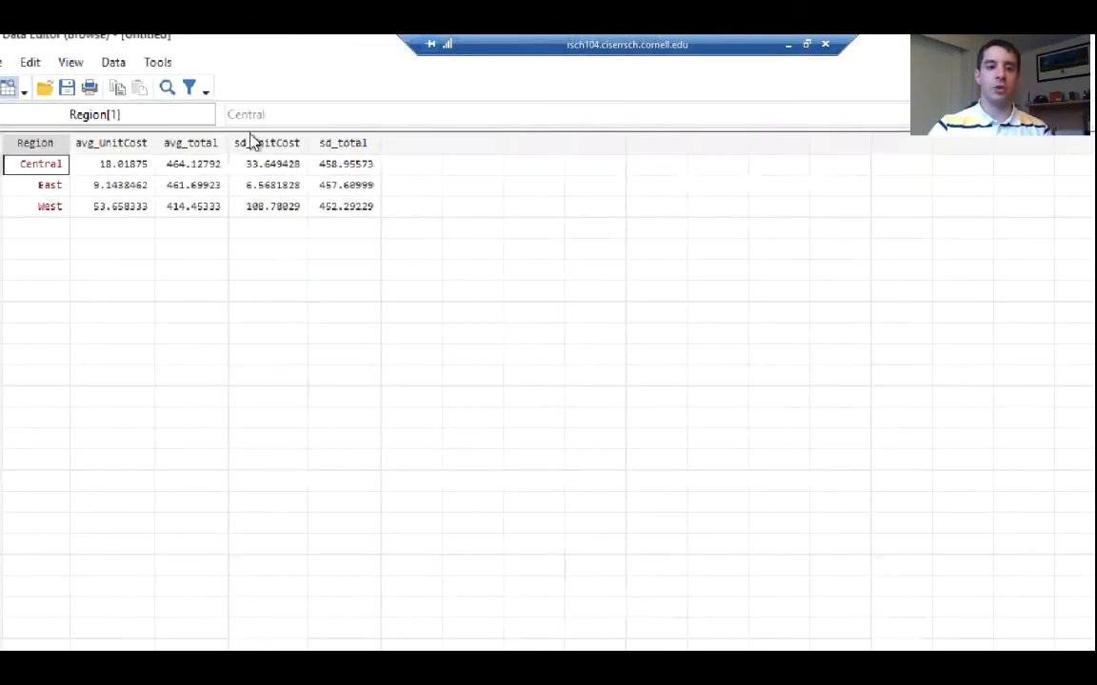
drag(253, 143, 351, 174)
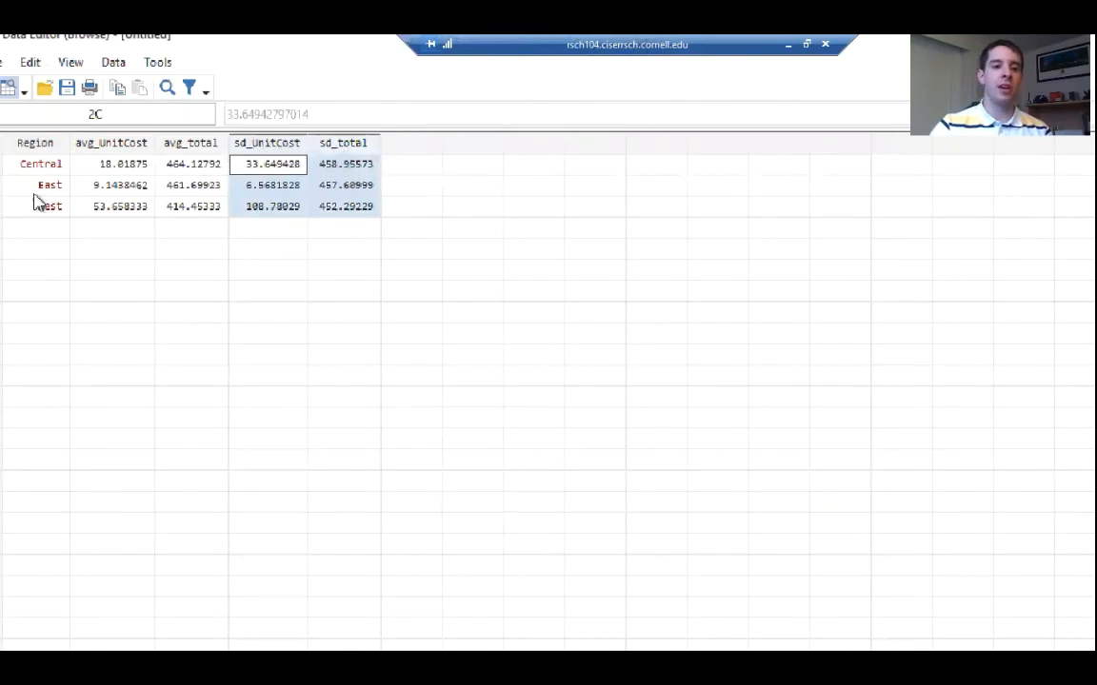
click(141, 206)
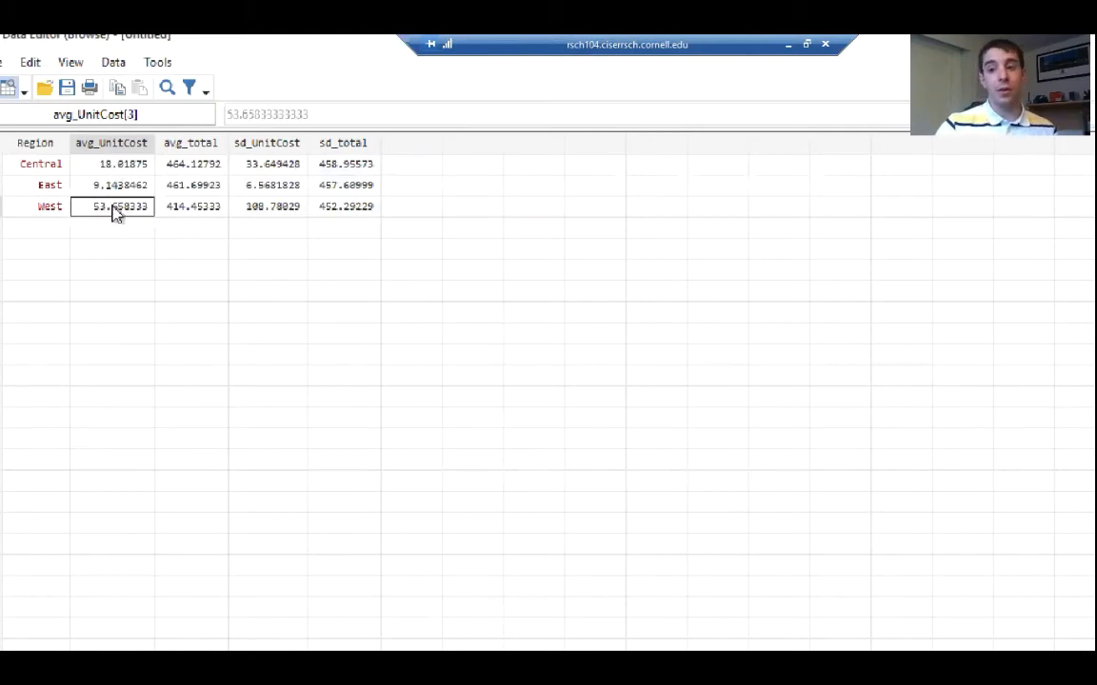
drag(883, 42, 642, 58)
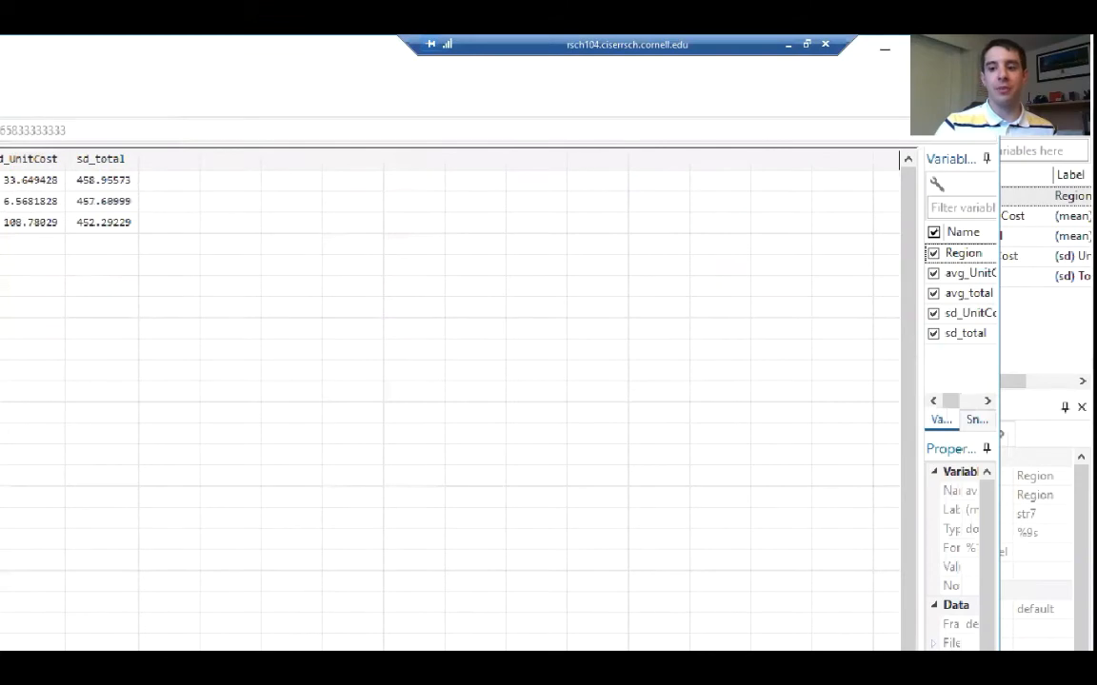
click(977, 49)
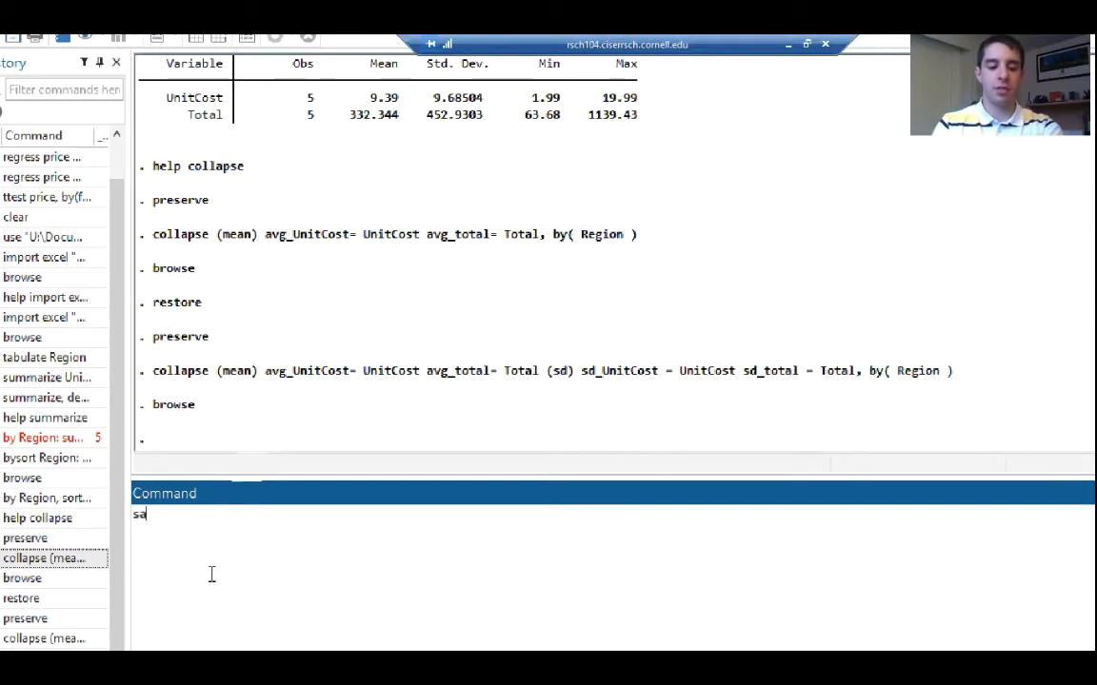
Start saving the collapsed dataset and browse on the personal network drive to Documents\Stata_Workshop_4_14_2020\stataworkshop
text(ve)
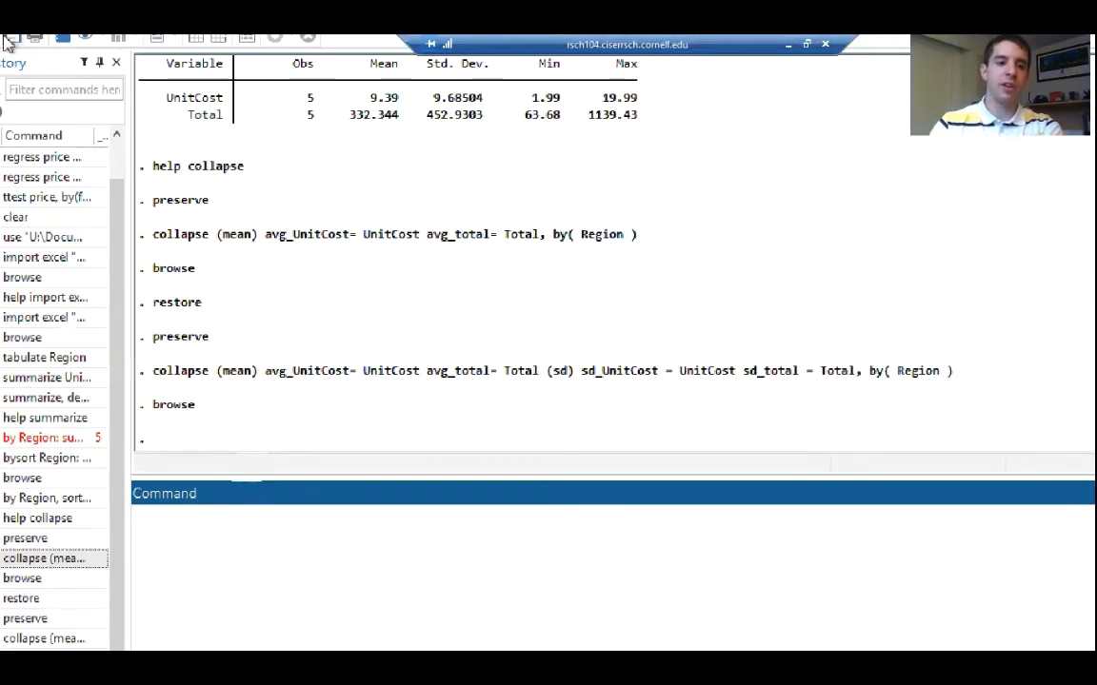
click(15, 72)
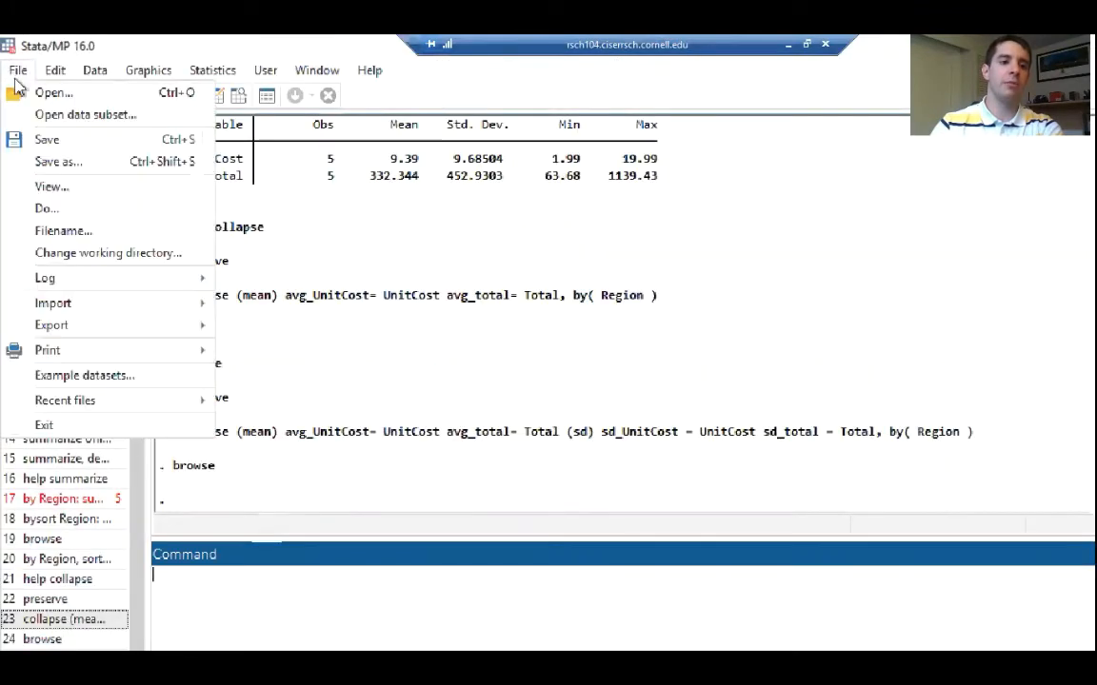
click(59, 158)
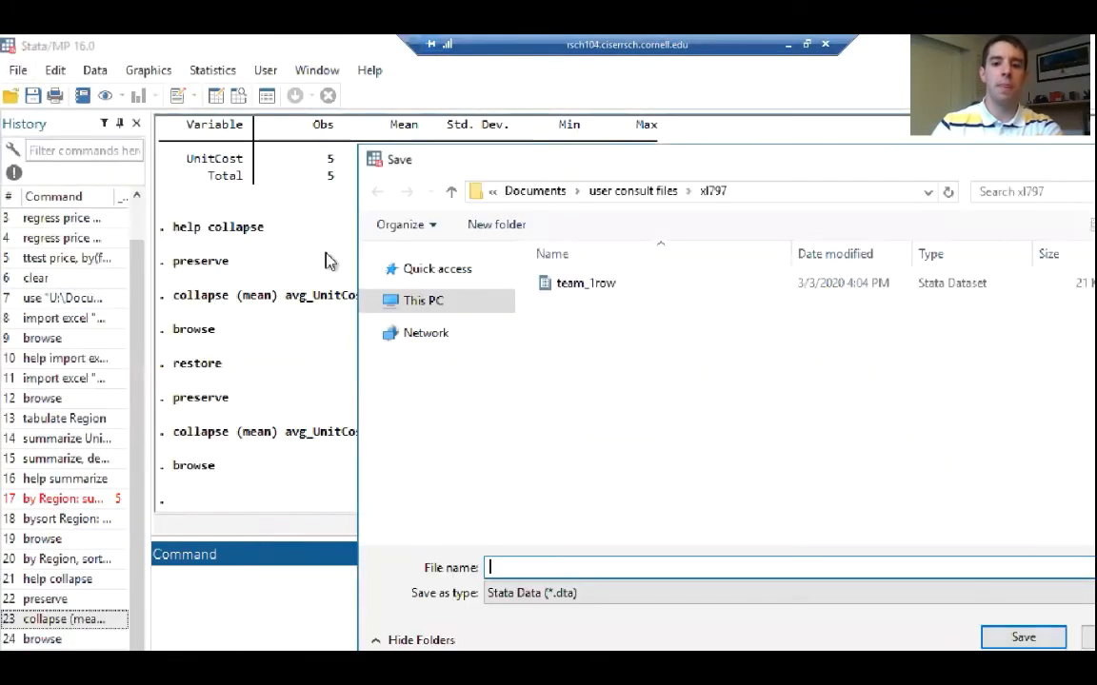
click(435, 496)
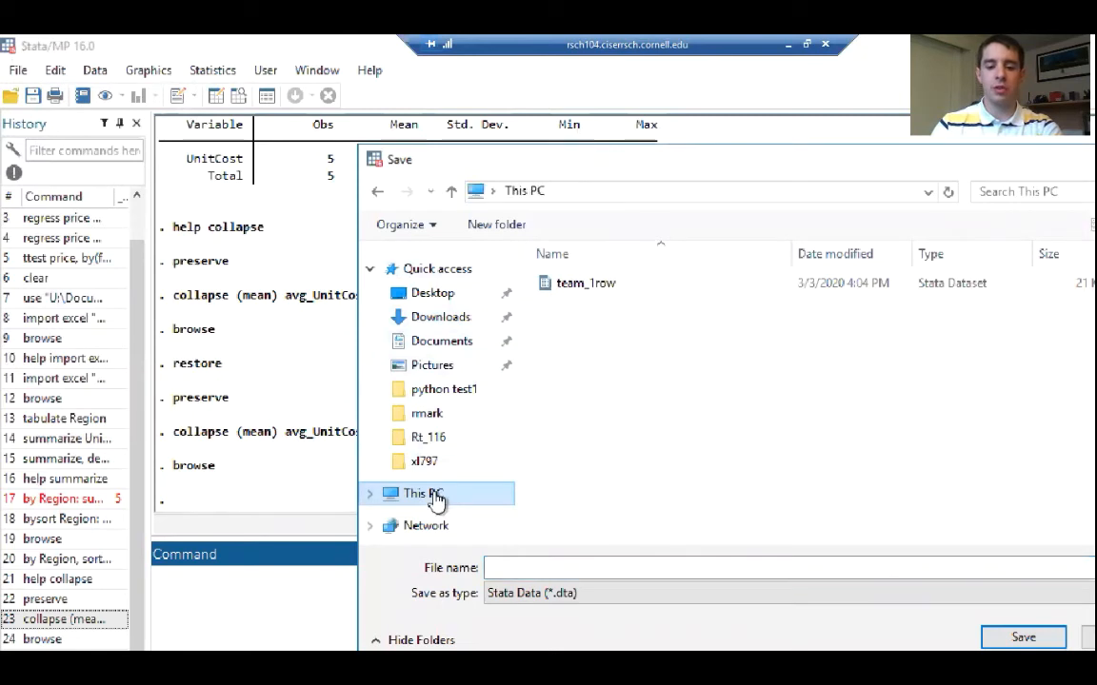
scroll(874, 521, down, 1)
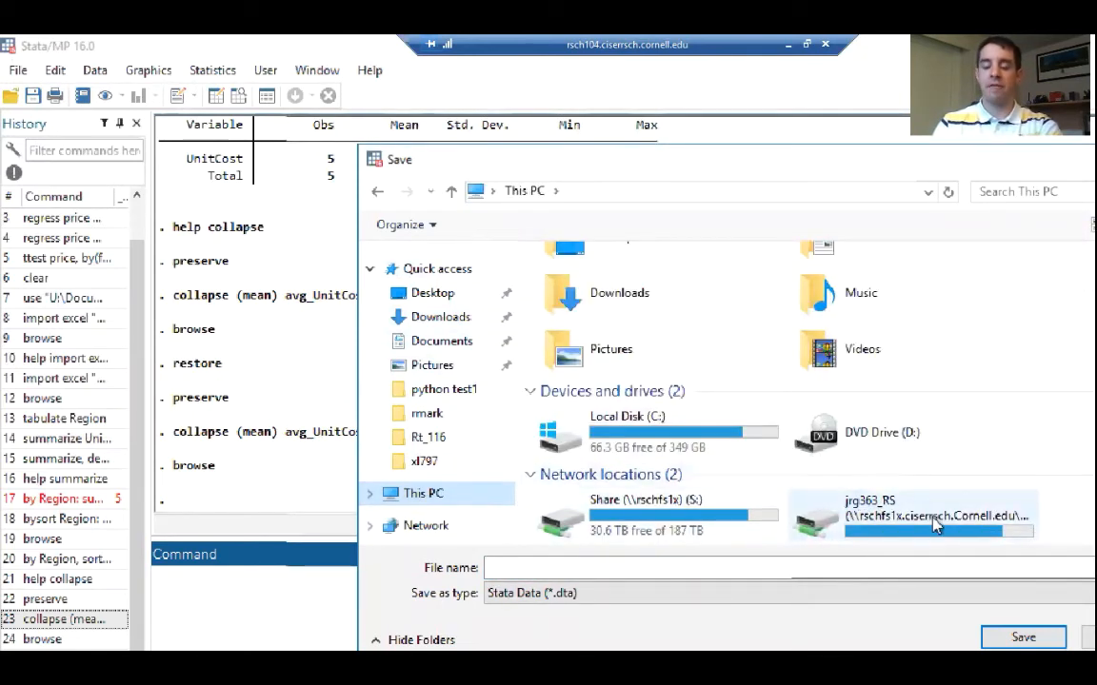
double_click(934, 521)
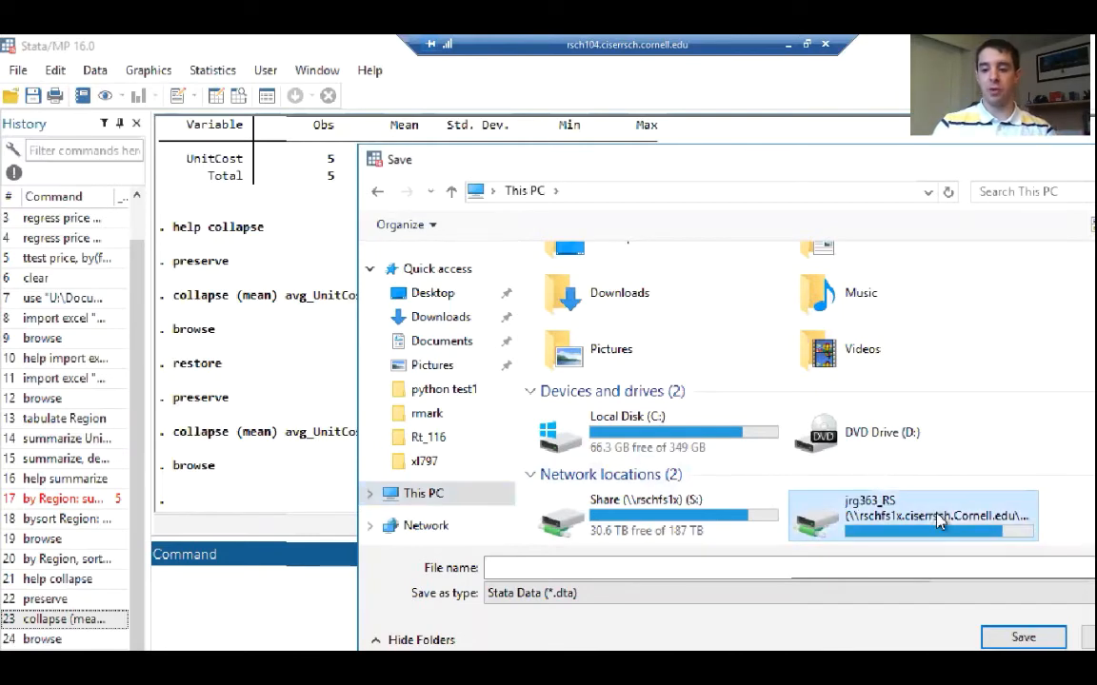
double_click(574, 347)
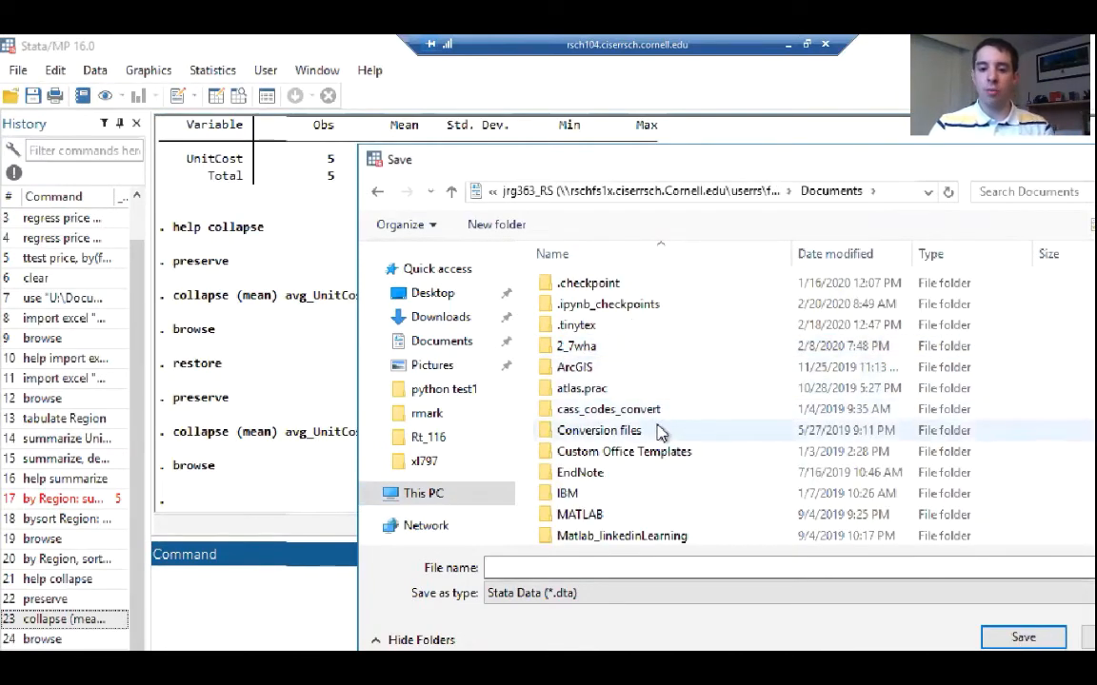
scroll(655, 430, down, 10)
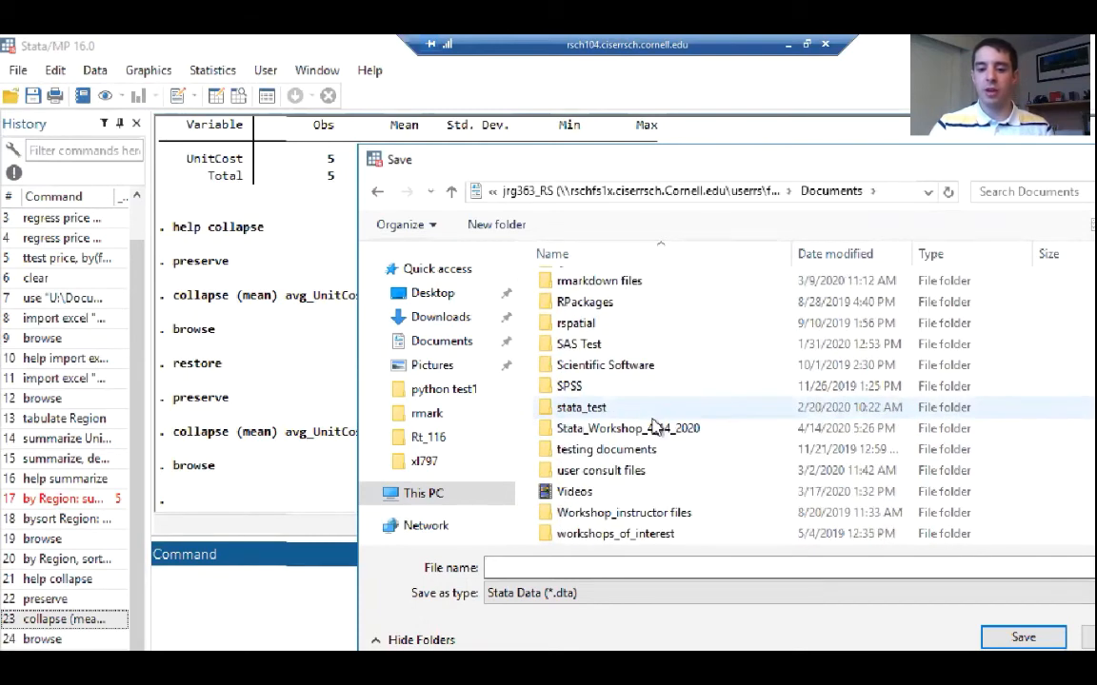
double_click(656, 425)
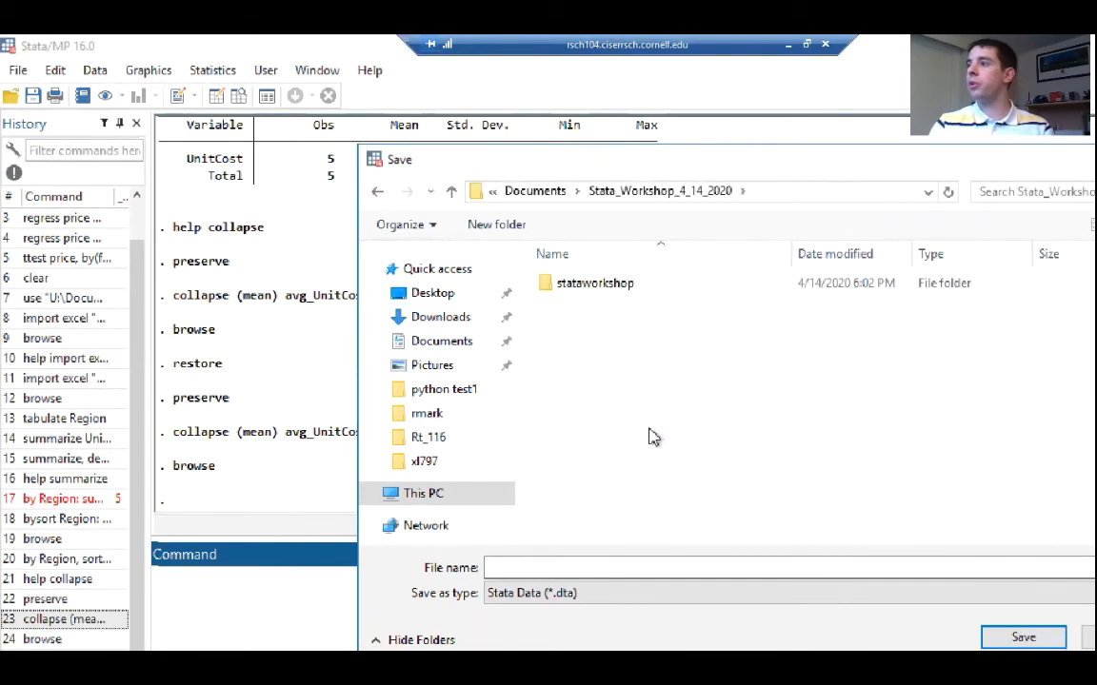
double_click(570, 286)
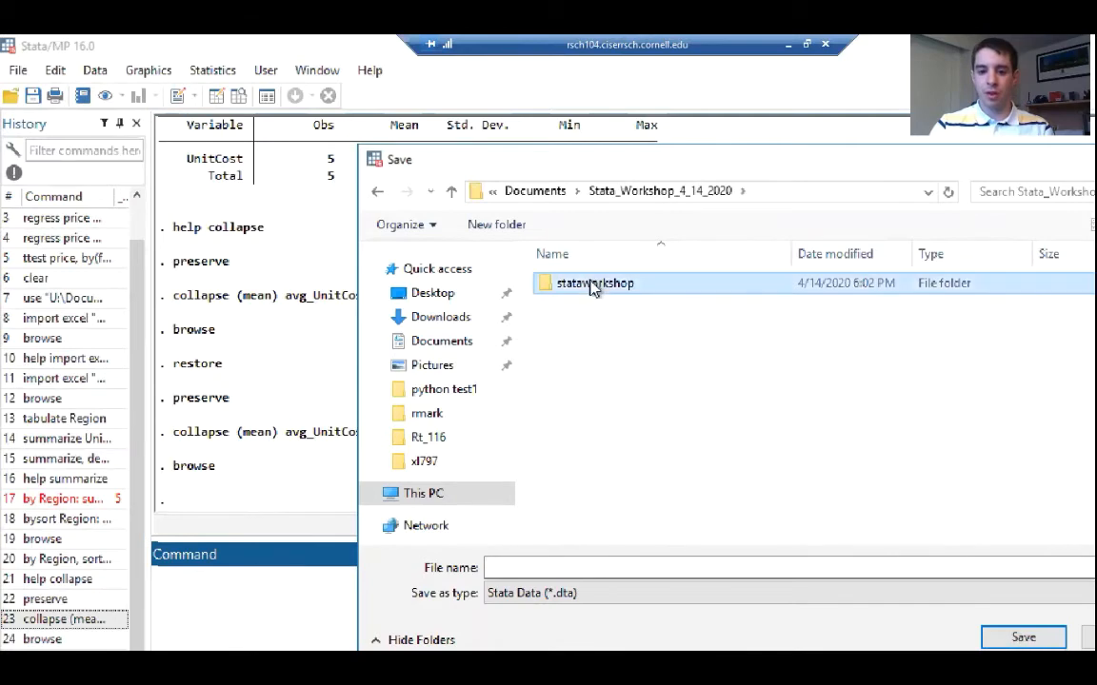
Name the Stata dataset excel_full_byregion and save it in the stataworkshop folder
click(546, 566)
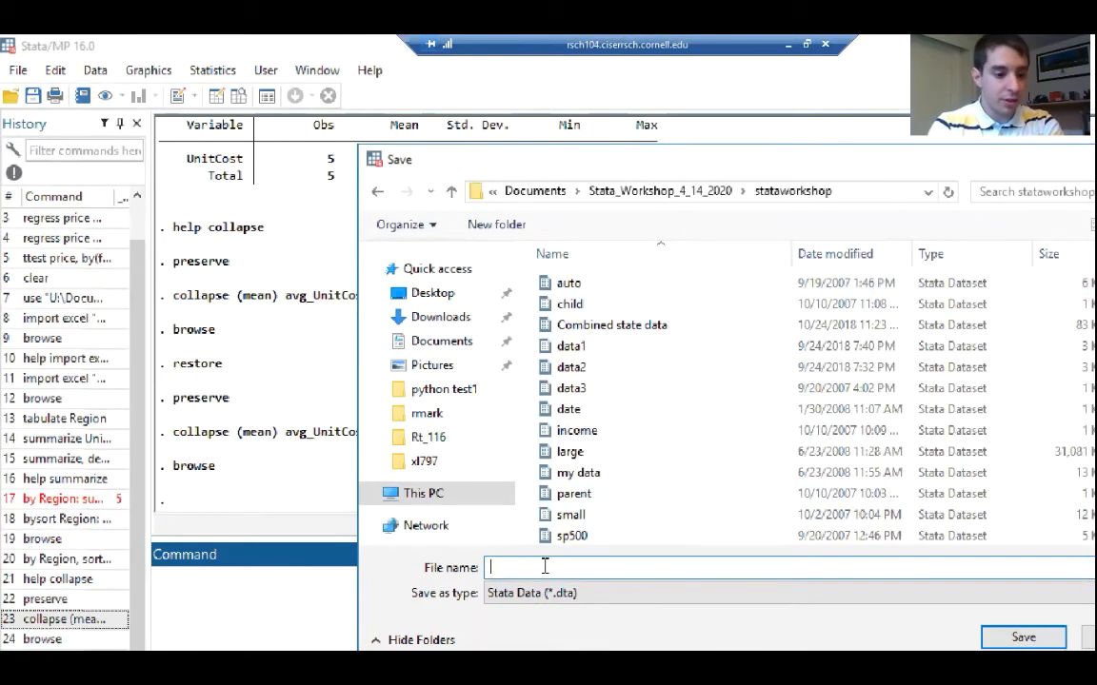
text(excel_f)
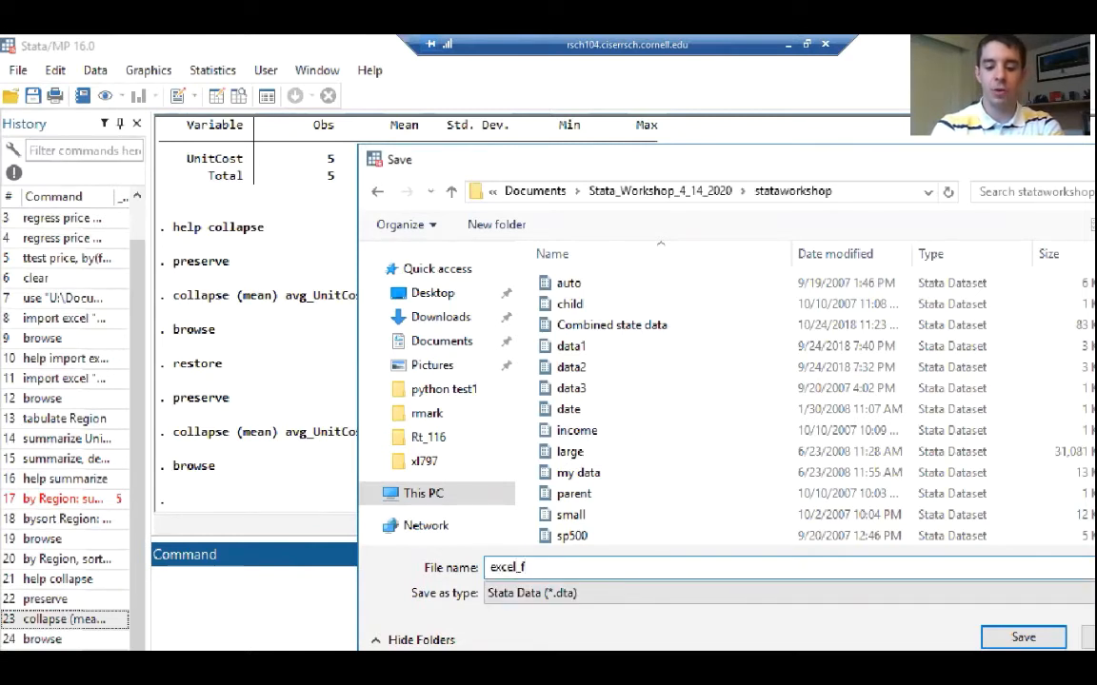
text(ull_by)
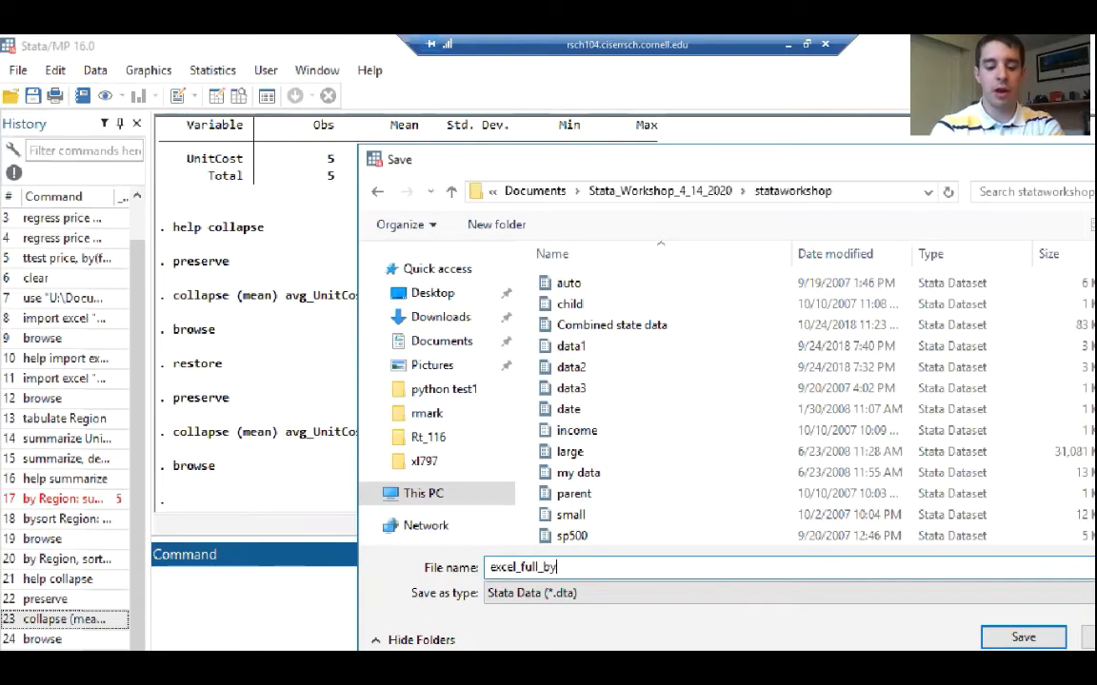
text(region)
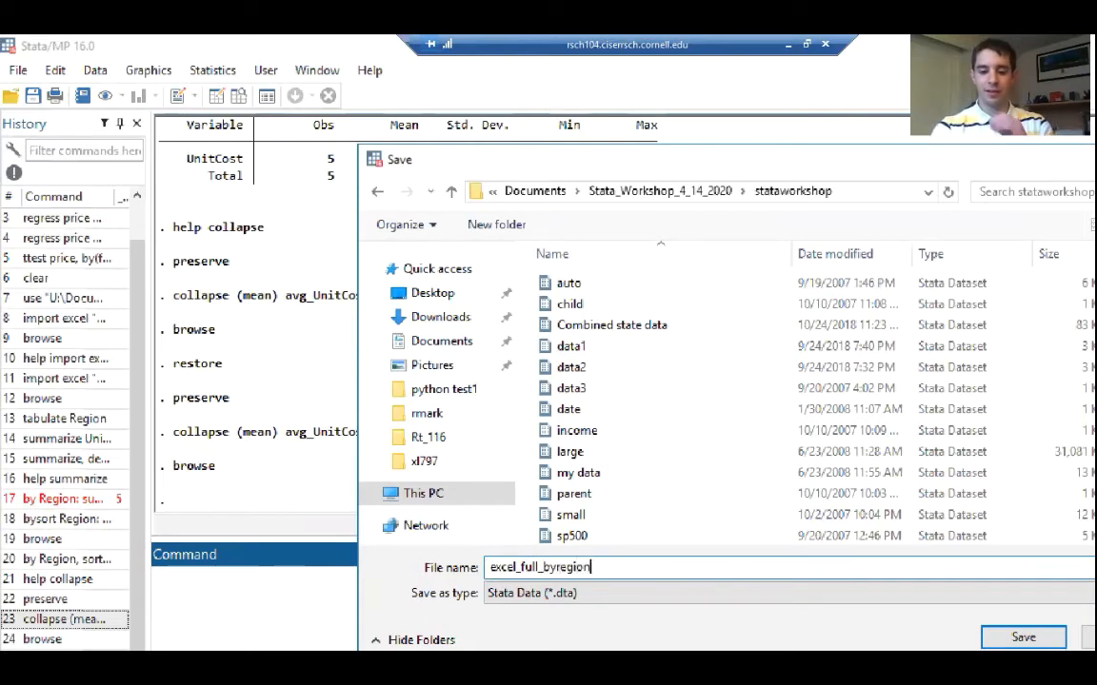
key(Return)
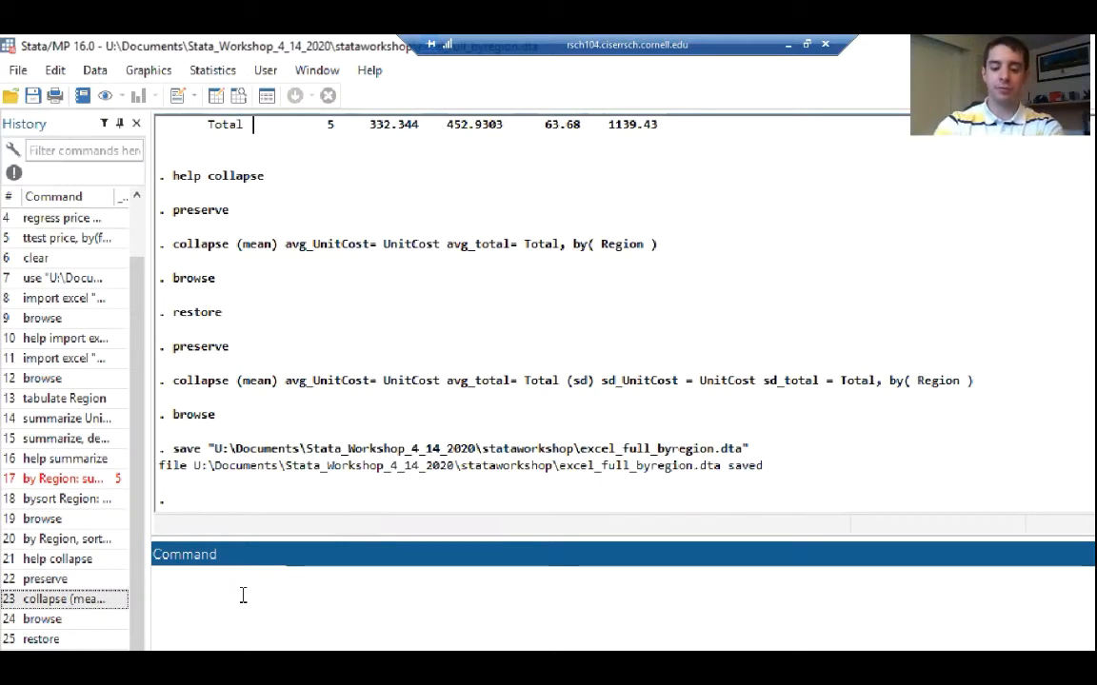
Run restore to bring back the preserved dataset, and recall the last collapse command with means and standard deviations from the history
text(estore)
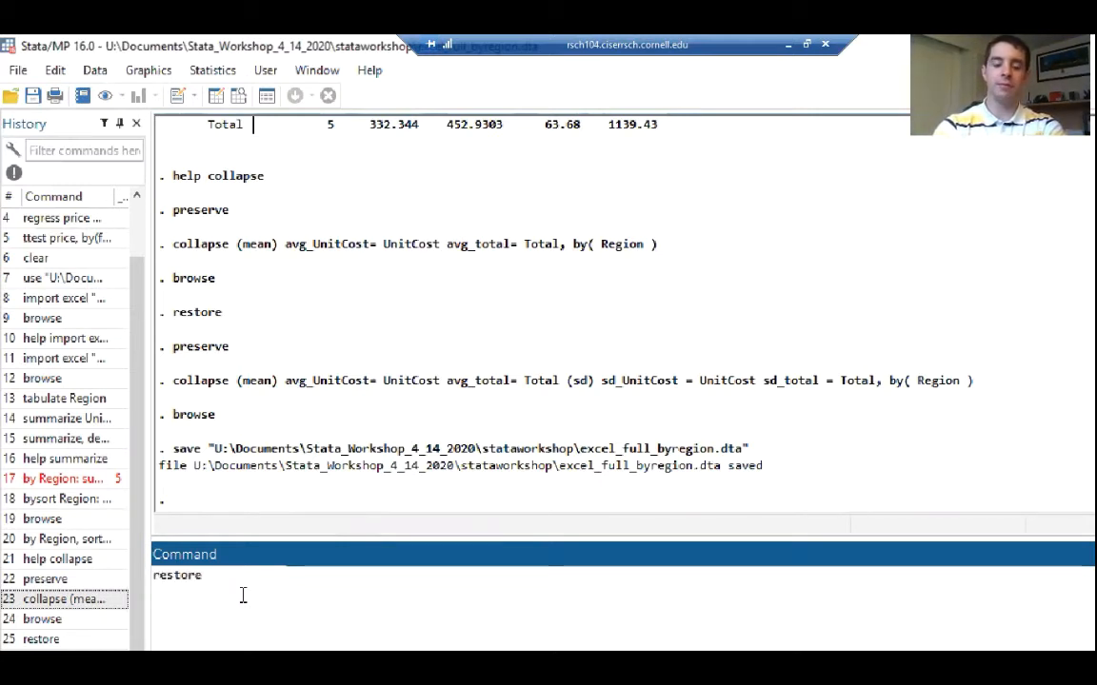
key(Return)
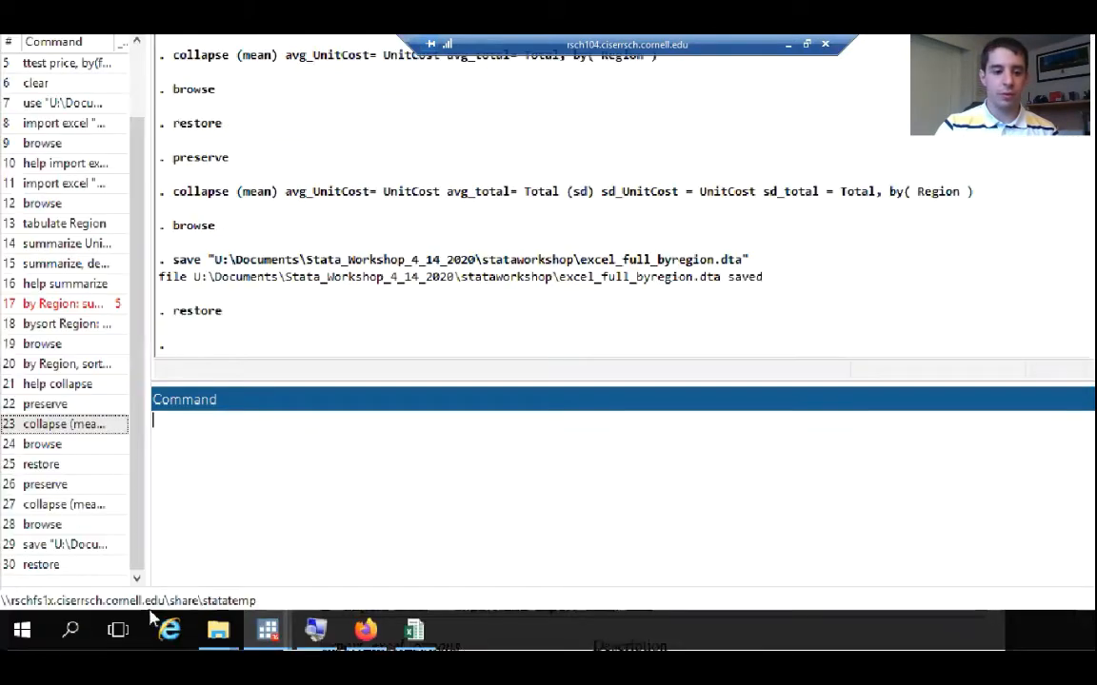
click(63, 507)
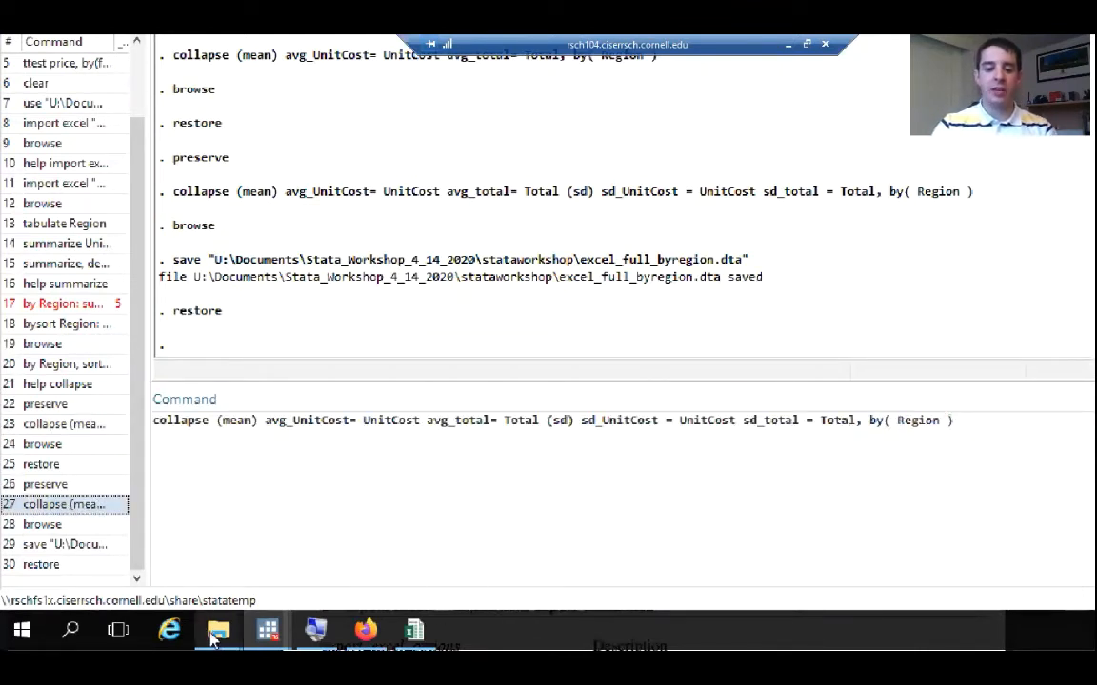
Review the collapse syntax help and its linked page on the if qualifier, and return to the collapse help
mouse_move(268, 636)
click(347, 533)
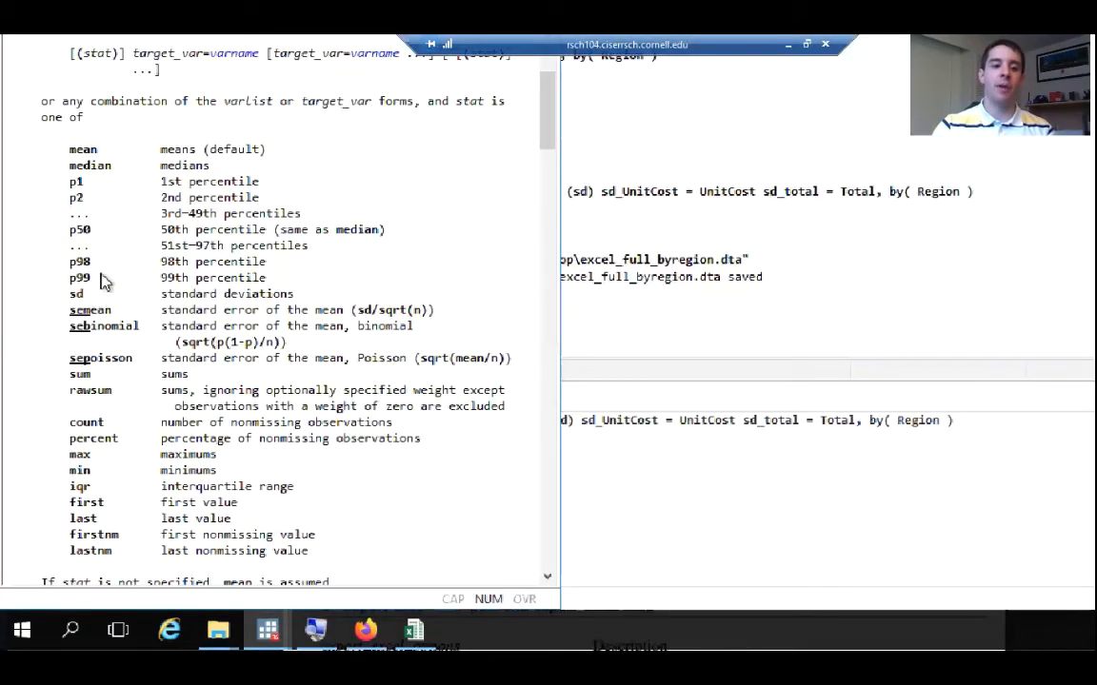
scroll(193, 200, up, 4)
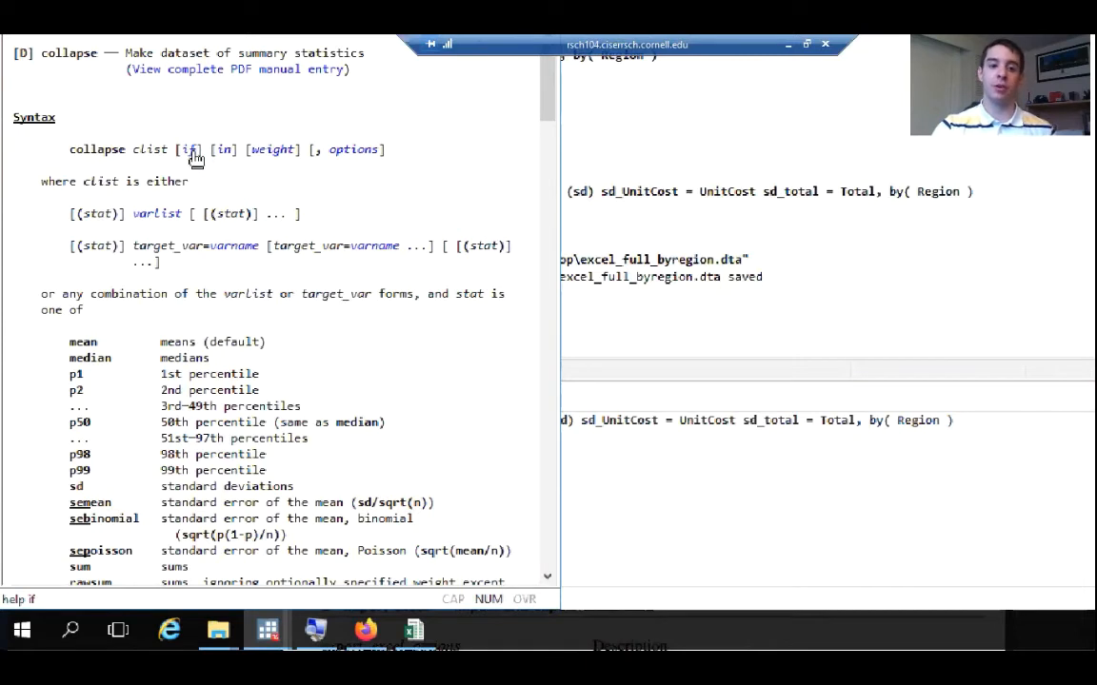
scroll(196, 159, down, 1)
scroll(196, 159, up, 1)
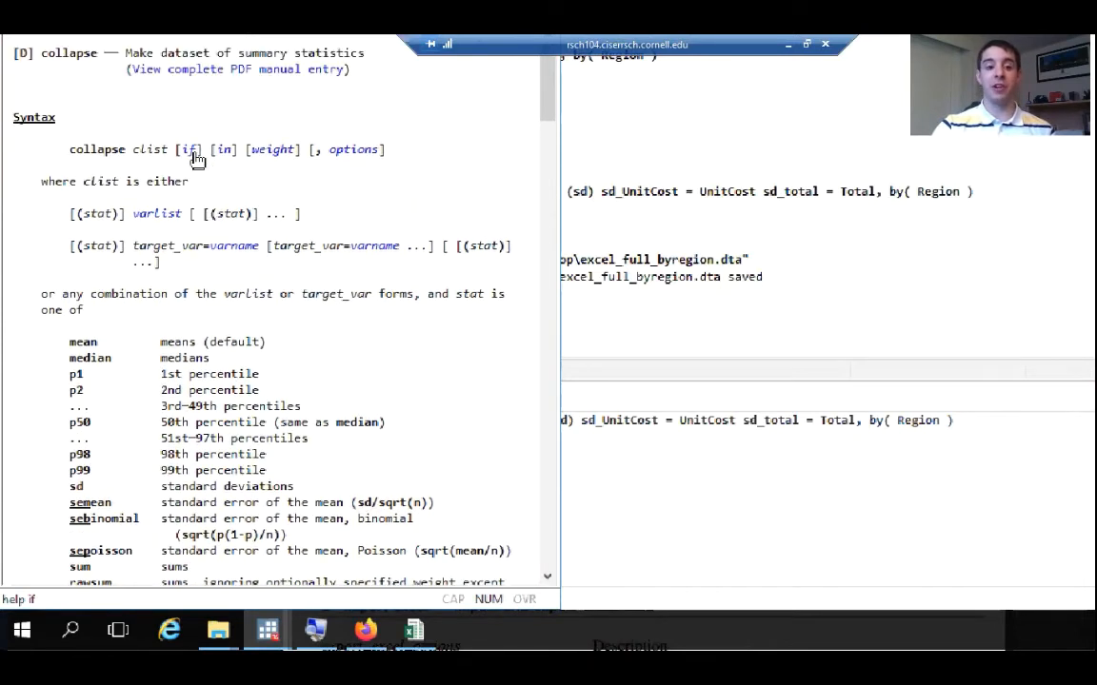
click(192, 157)
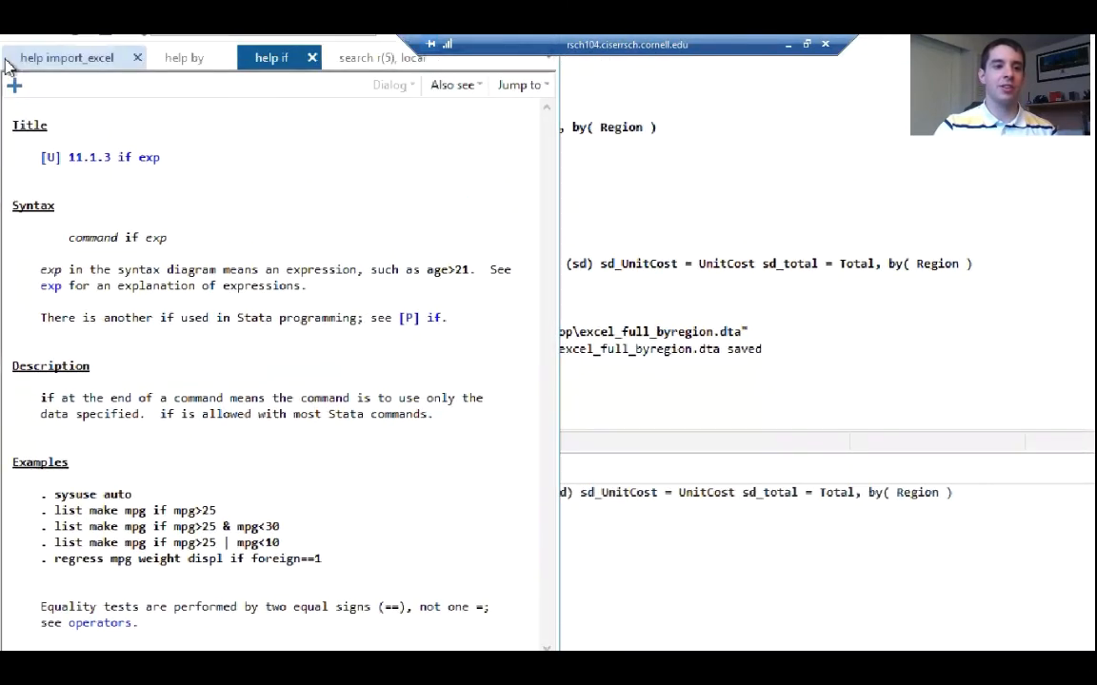
click(17, 86)
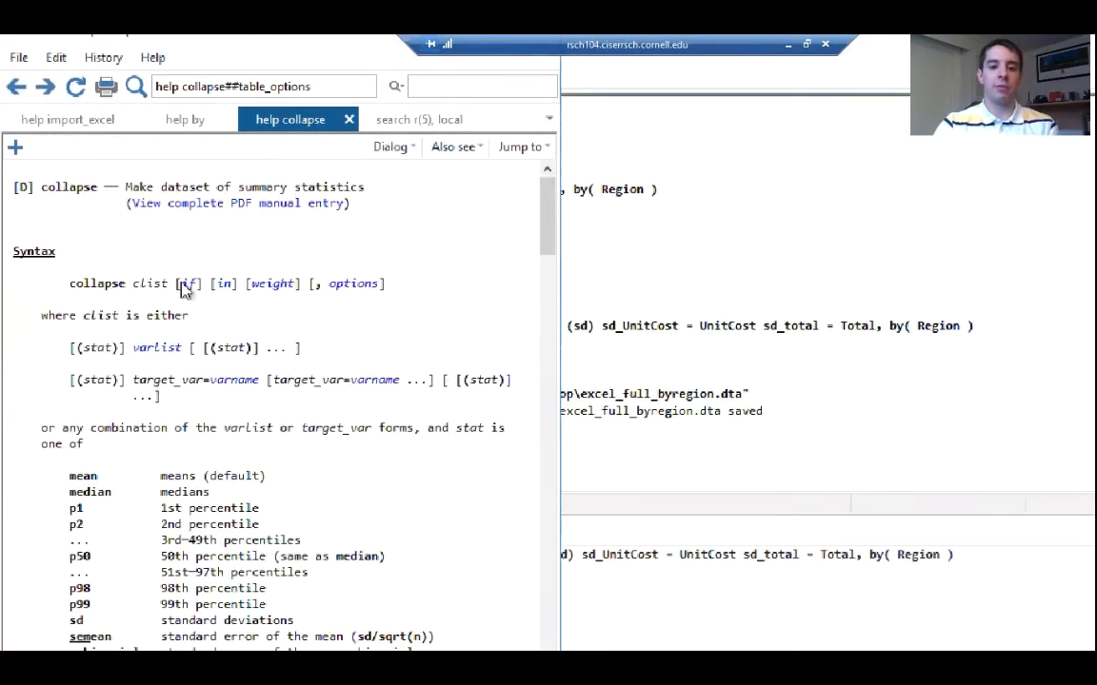
Add the condition if UnitCost < 230 before the by(Region) option of the recalled collapse command and run it
click(771, 563)
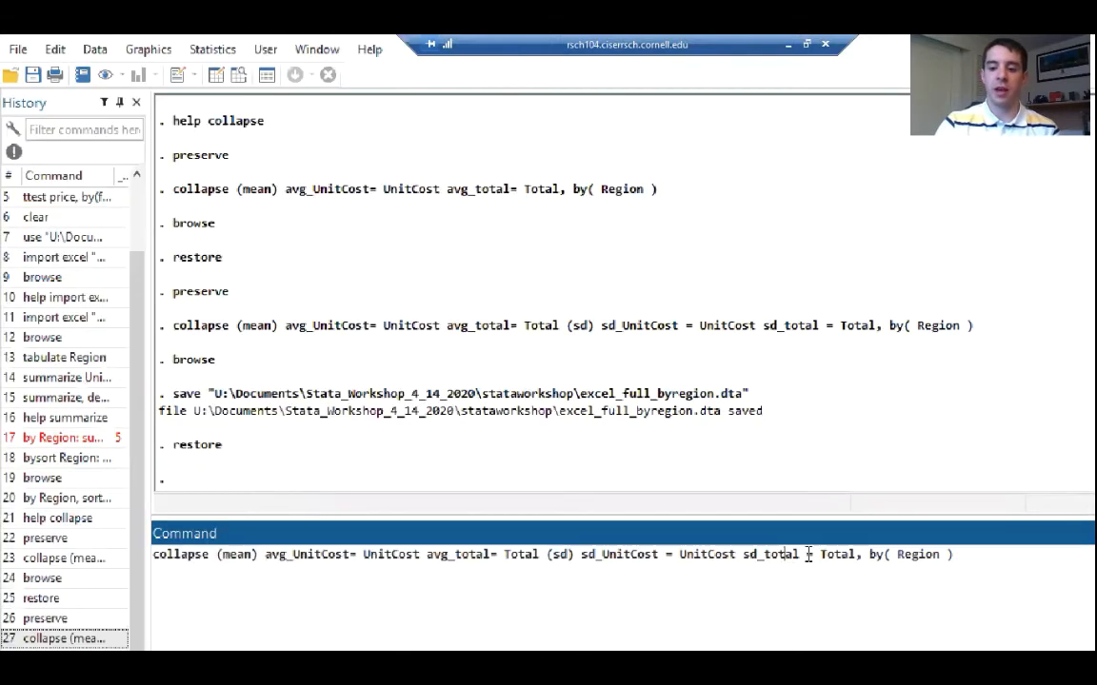
click(860, 562)
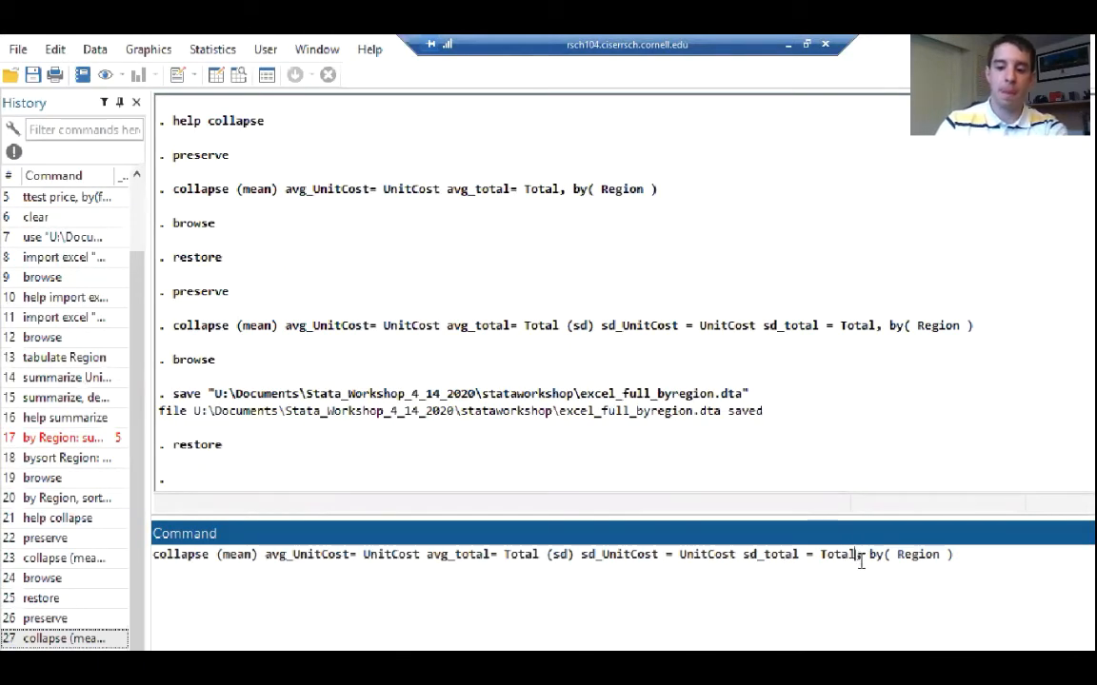
text(if)
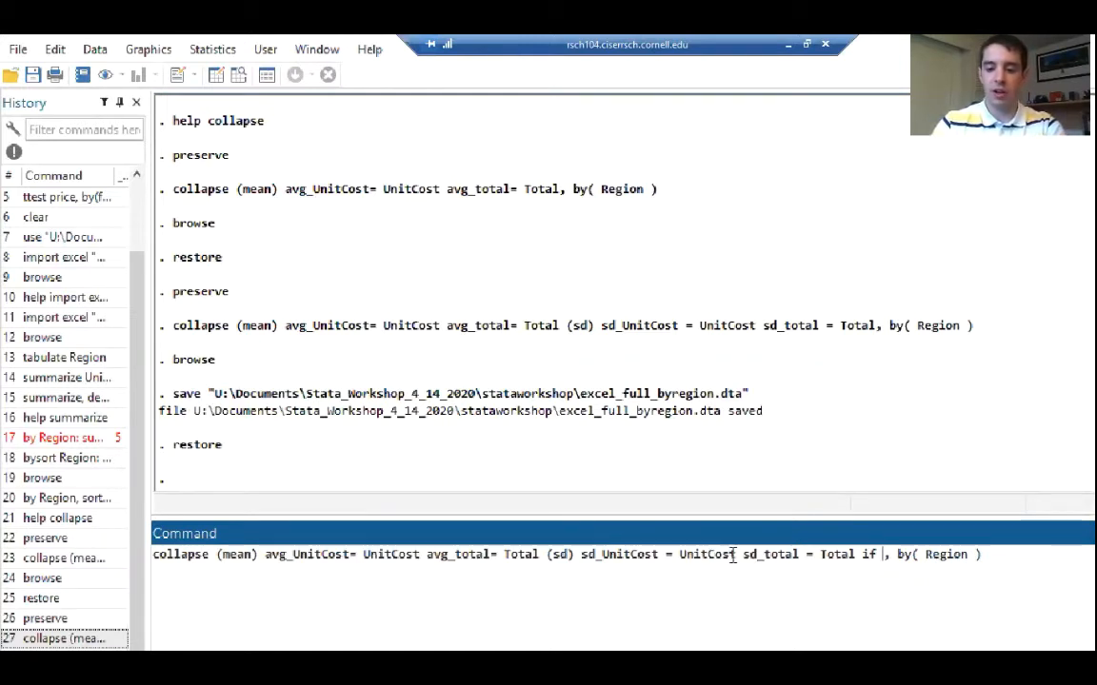
drag(735, 556, 679, 557)
key(ctrl+c)
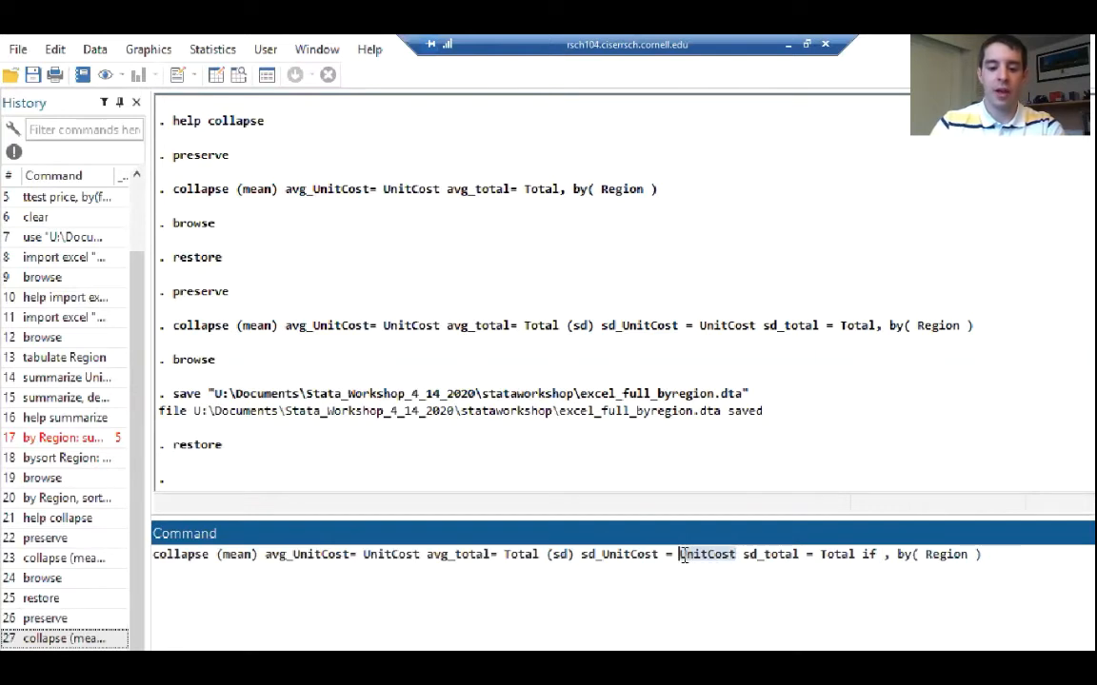
click(886, 555)
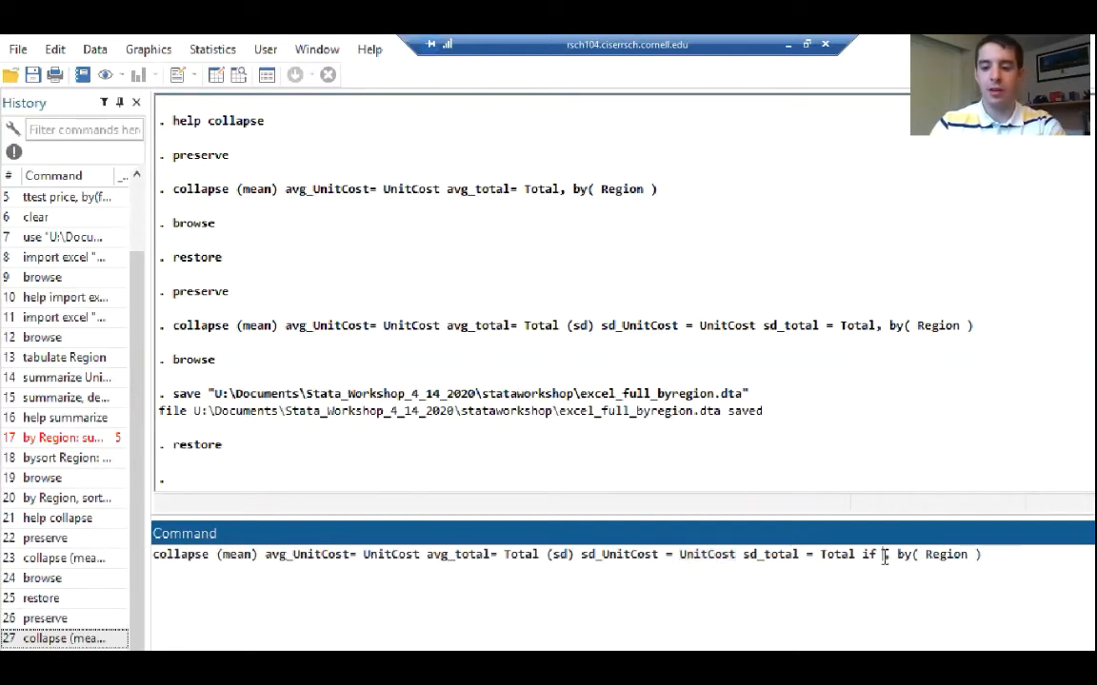
key(ctrl+v)
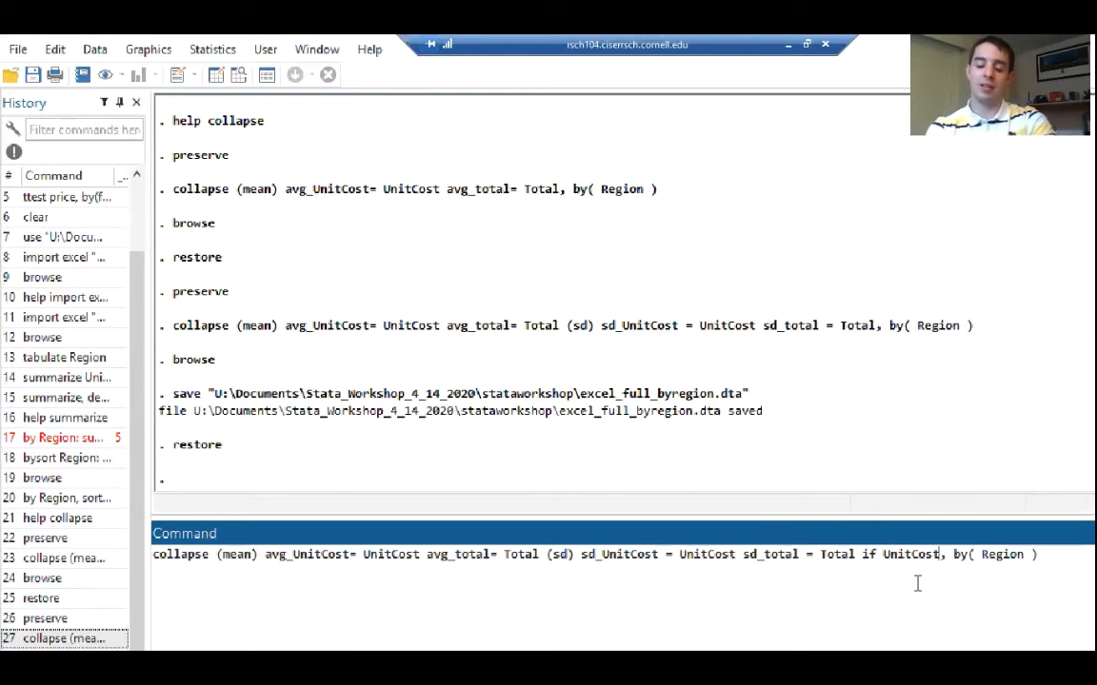
text(< 230)
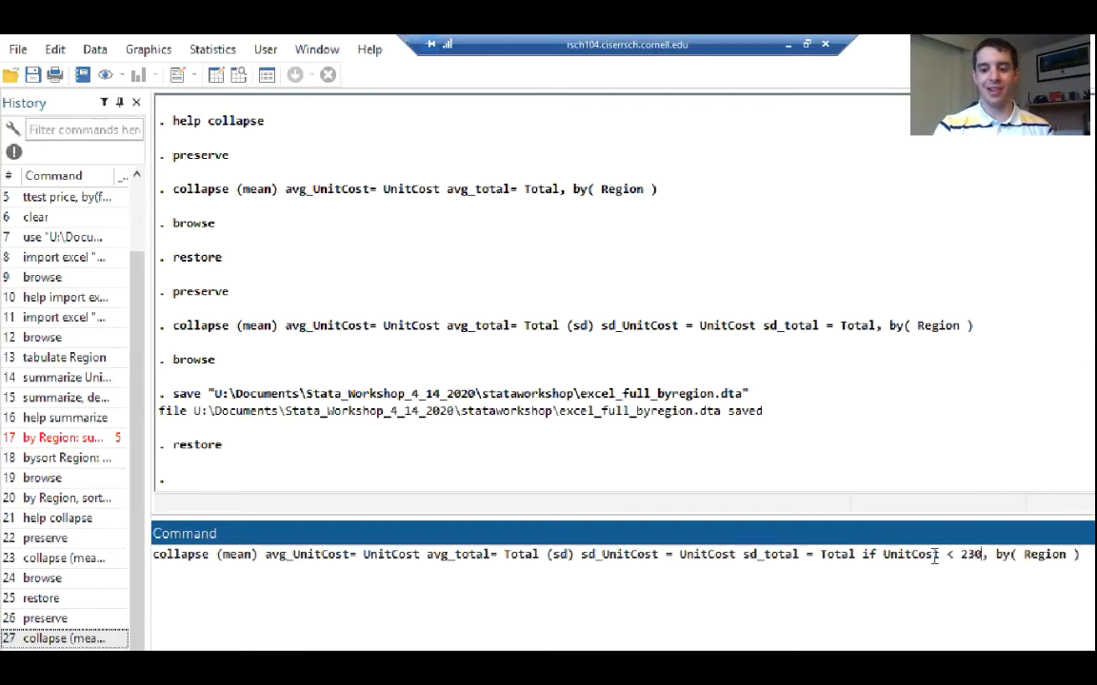
key(Return)
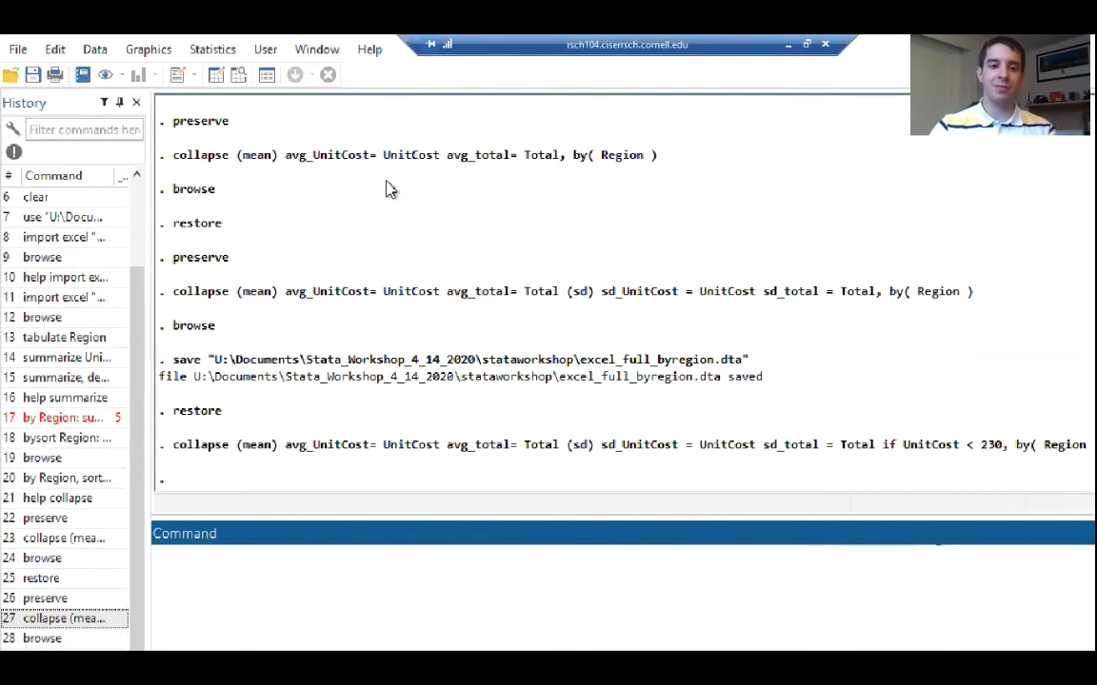
Inspect the conditionally collapsed regional statistics in the Data Editor and close it
click(215, 75)
click(135, 205)
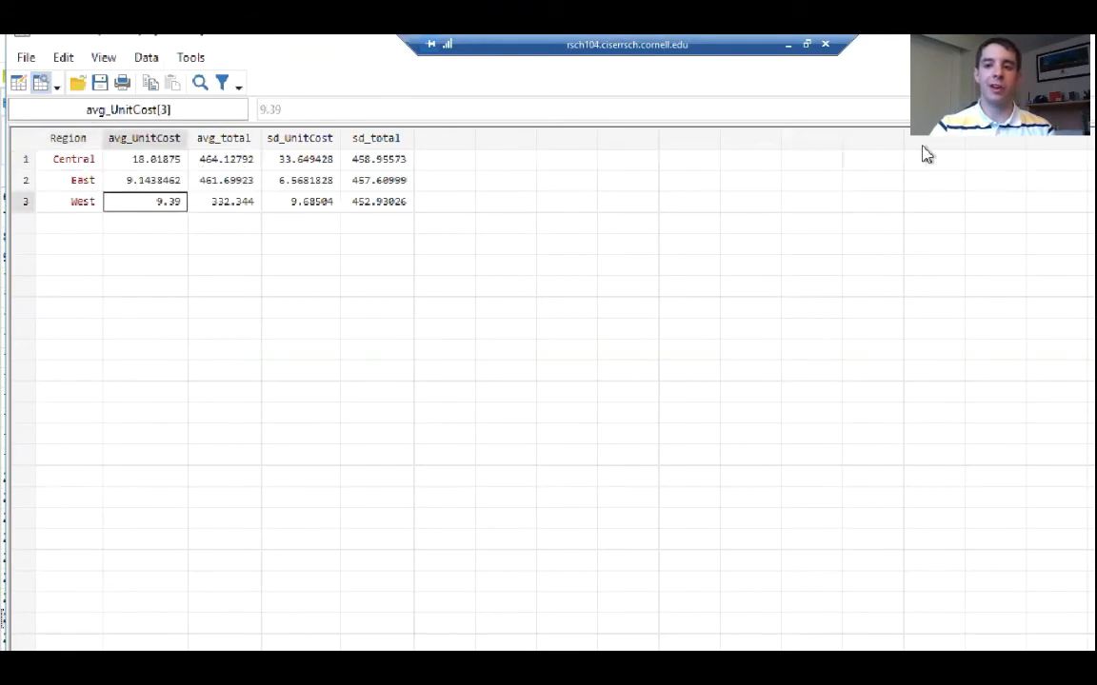
drag(1010, 40, 733, 61)
click(976, 49)
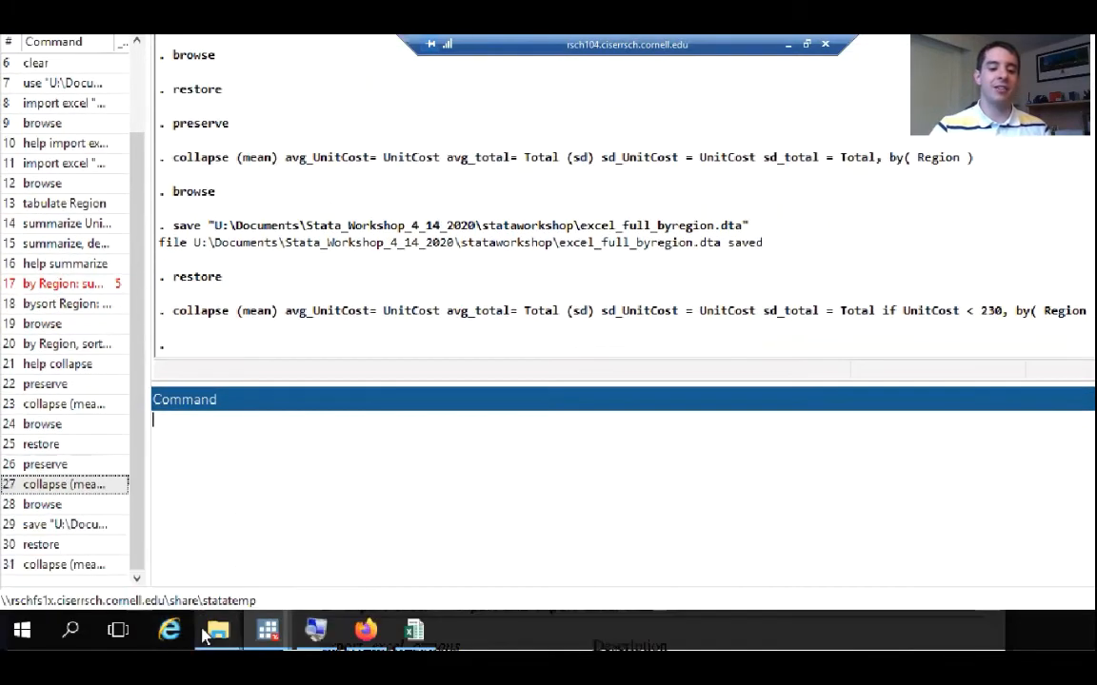
Switch to the stataworkshop folder in File Explorer, locate excel_full_byregion, sort the files by modification date, and return to Stata
mouse_move(218, 628)
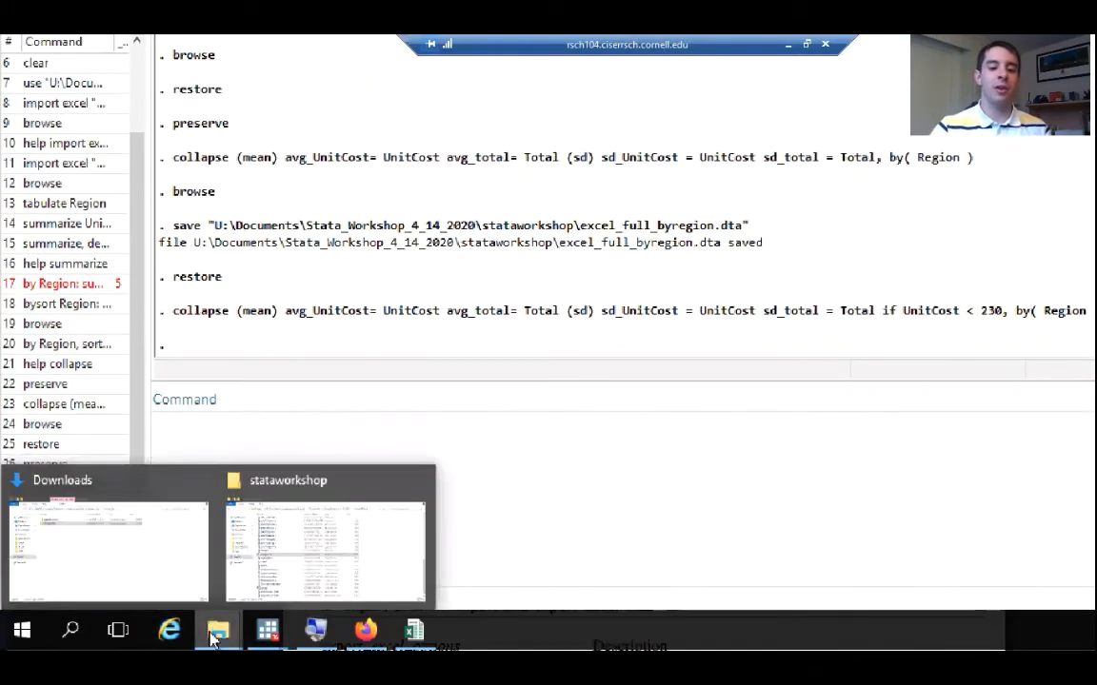
click(273, 564)
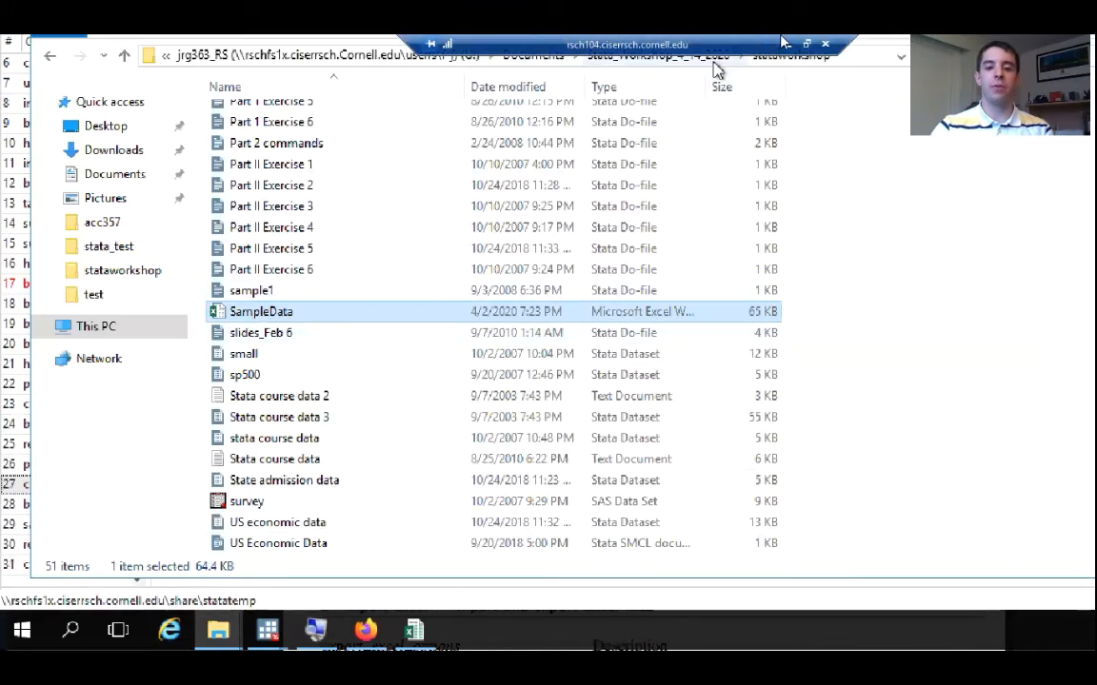
scroll(876, 147, up, 2)
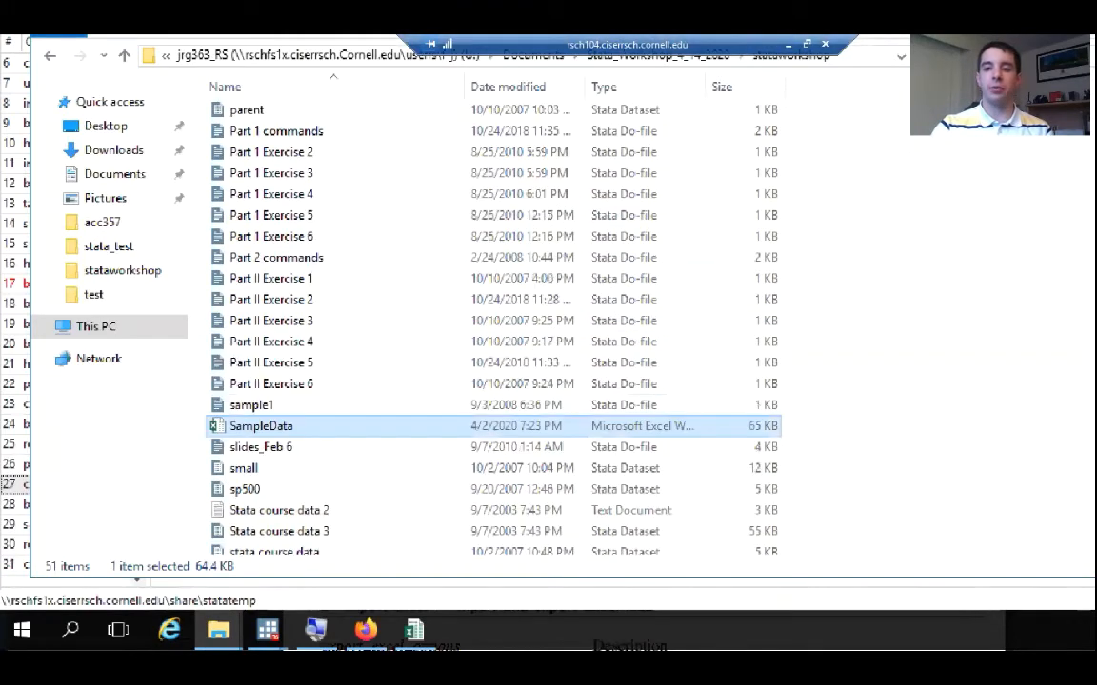
scroll(240, 548, up, 1)
scroll(242, 533, down, 1)
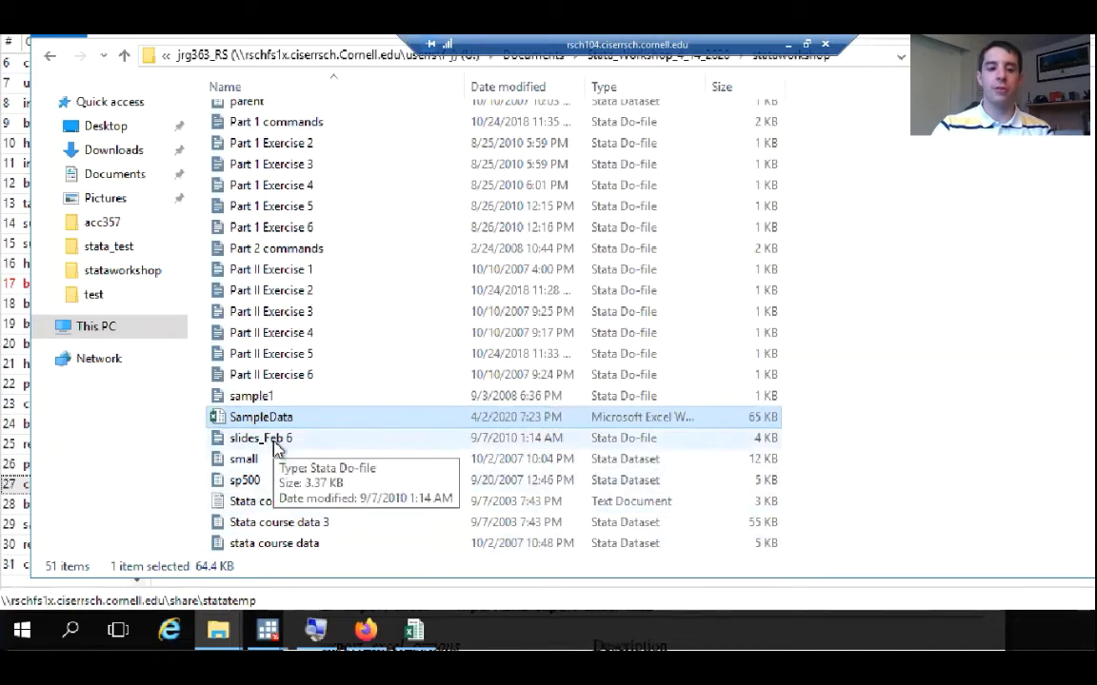
scroll(276, 447, down, 2)
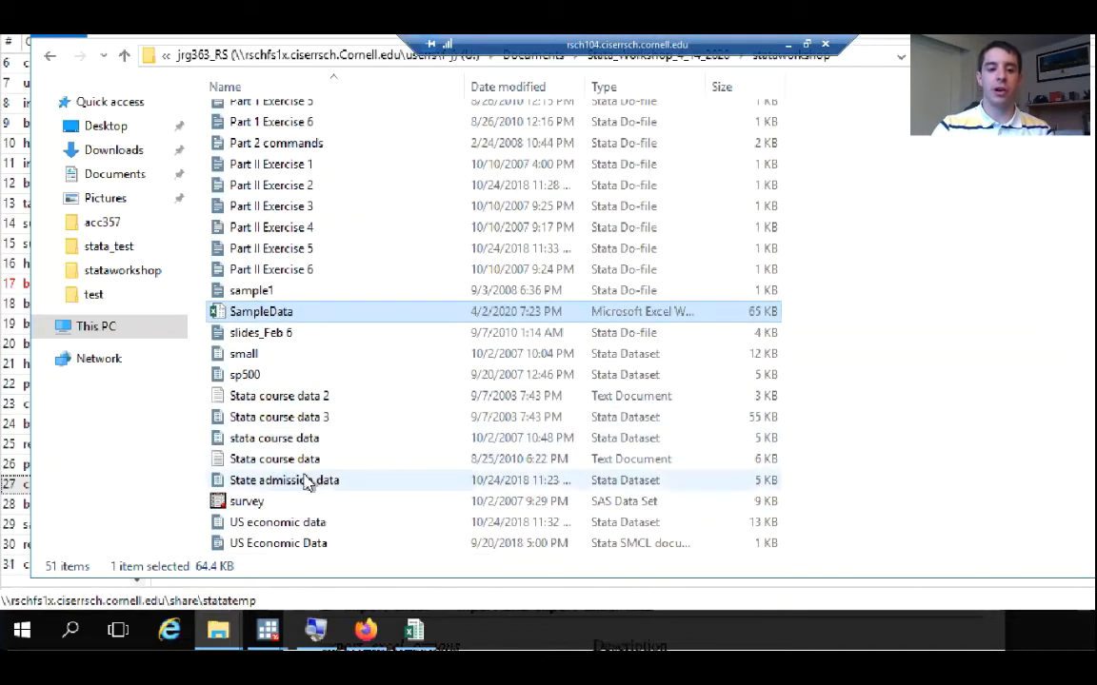
scroll(267, 402, up, 9)
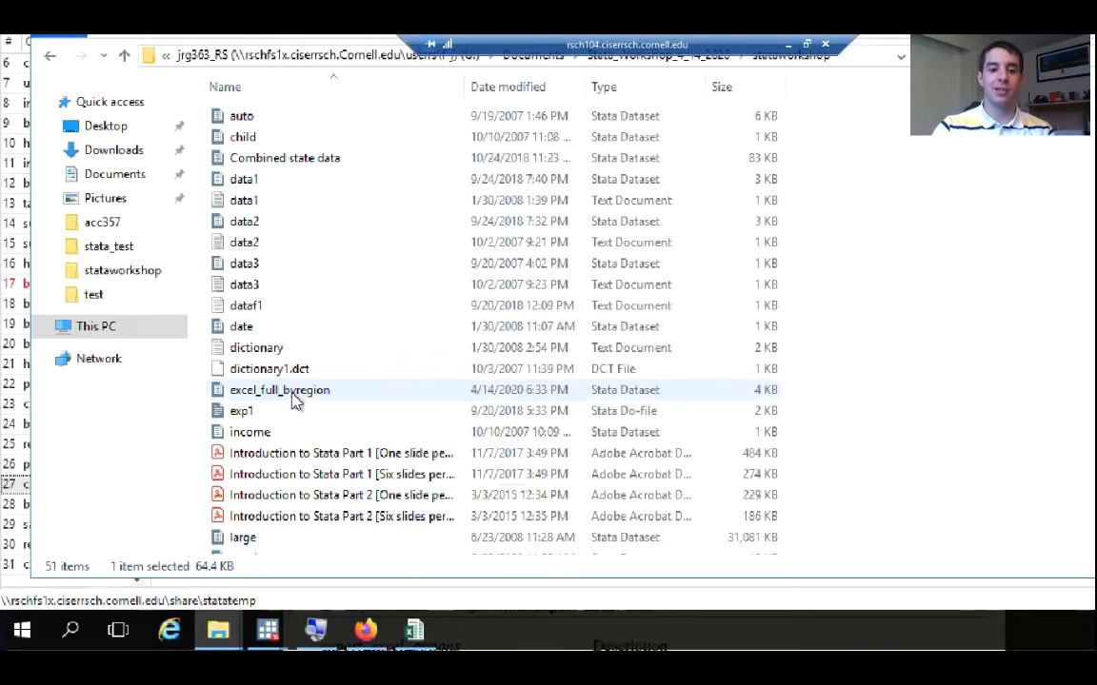
scroll(294, 397, down, 1)
scroll(299, 395, up, 1)
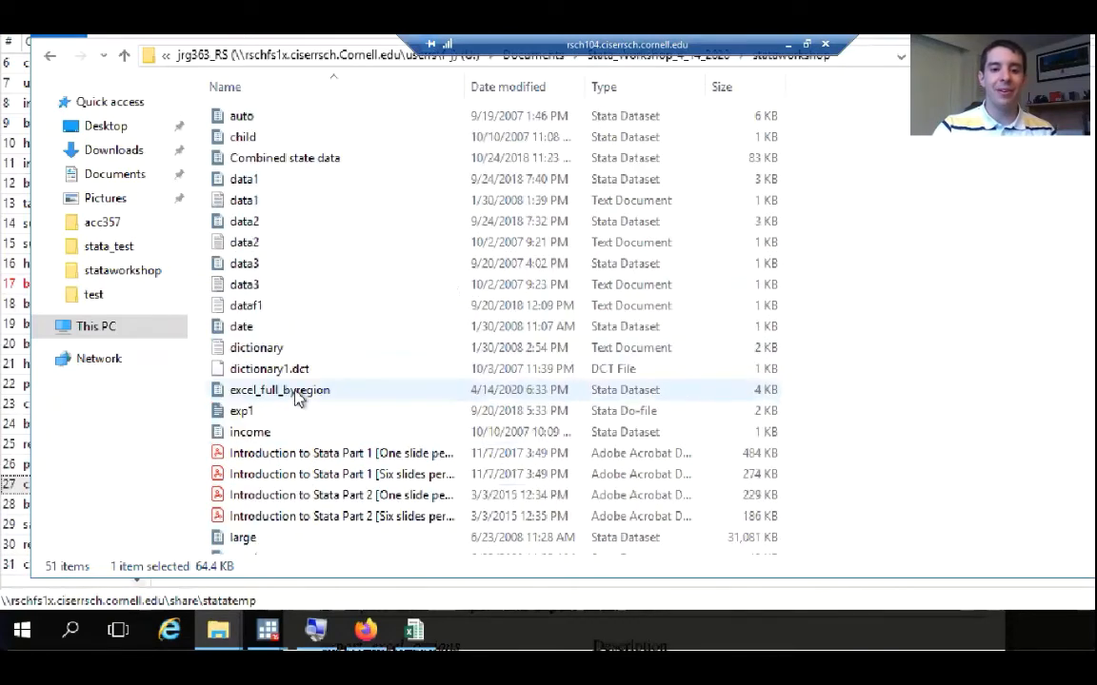
click(510, 88)
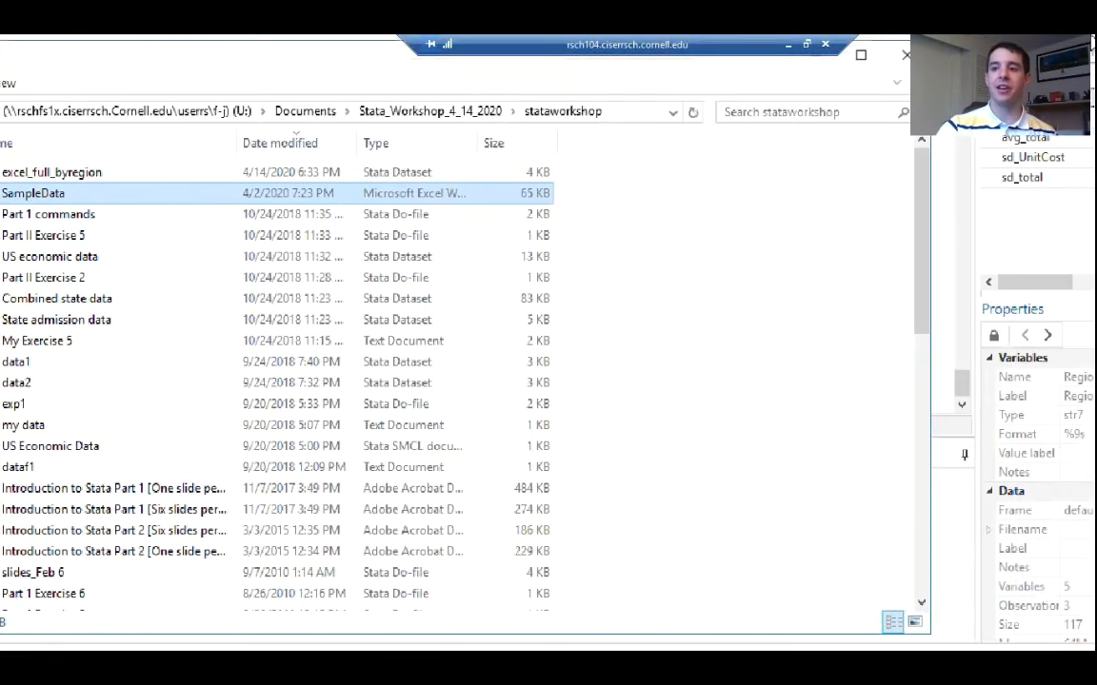
click(771, 128)
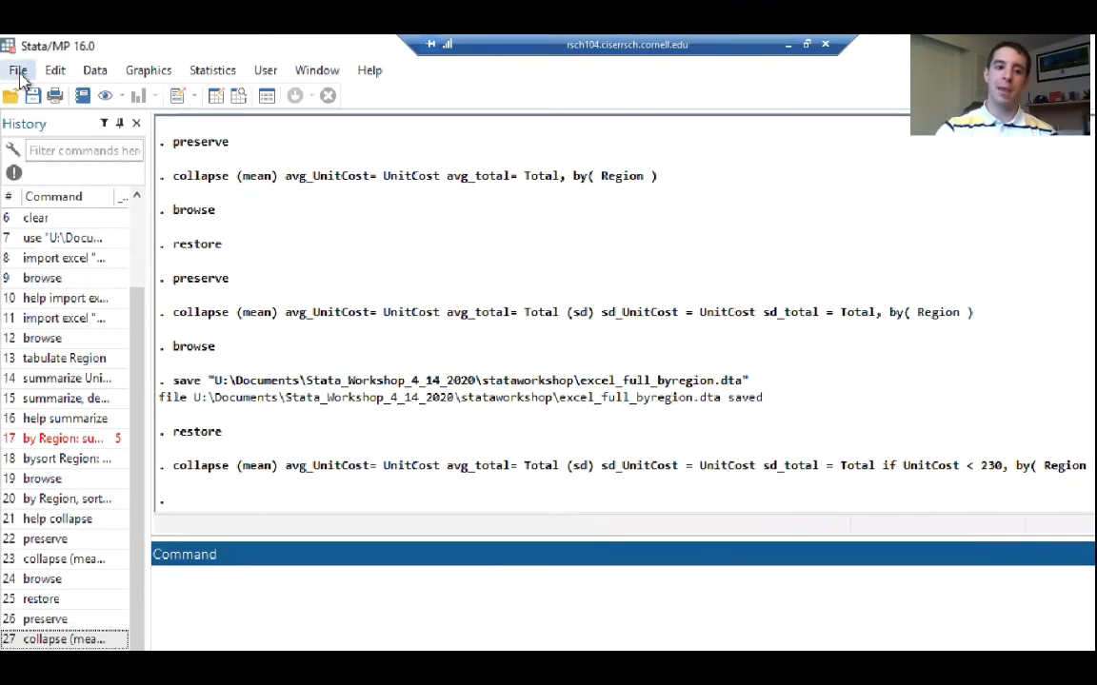
Review the file formats available for exporting data and return to an empty command line
click(19, 73)
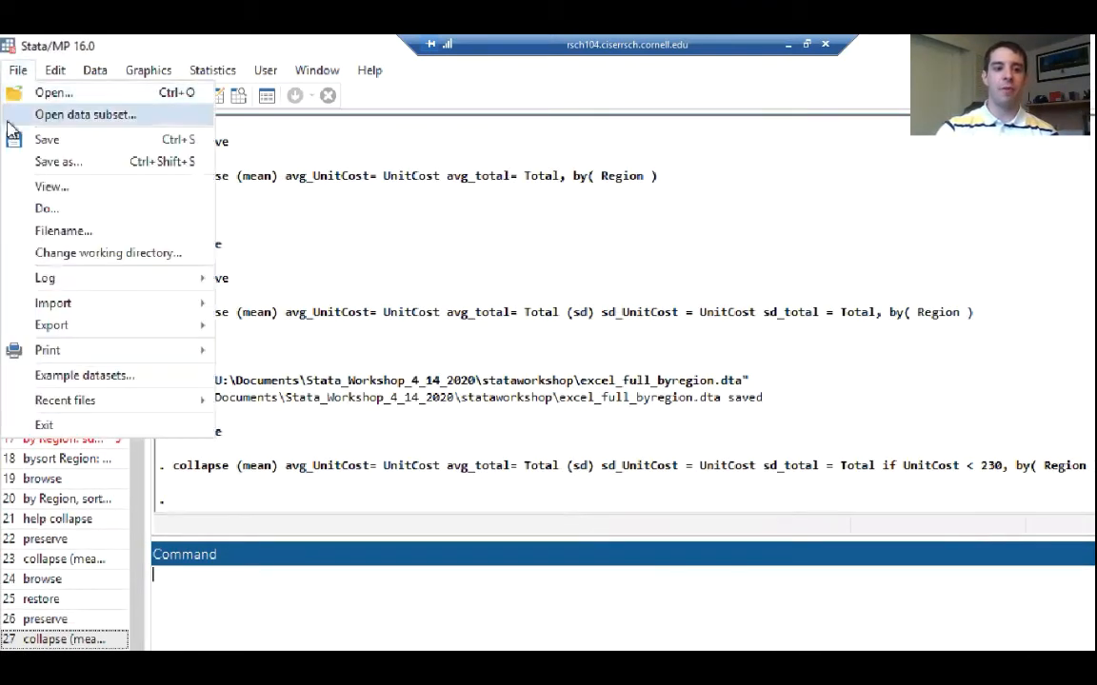
mouse_move(63, 326)
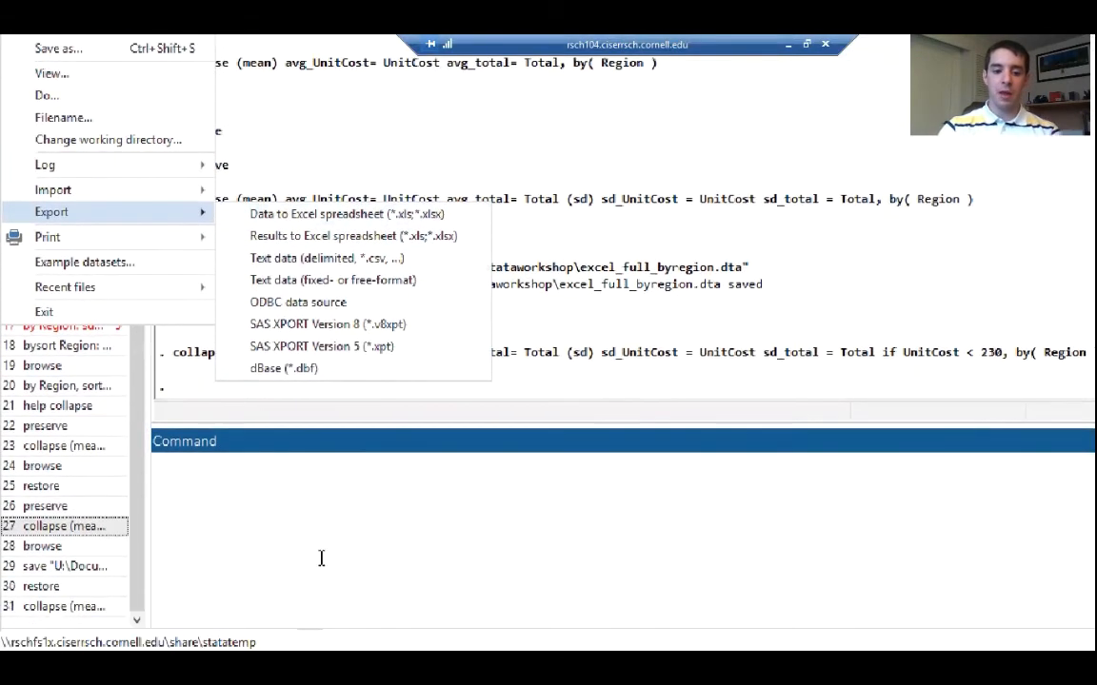
click(321, 558)
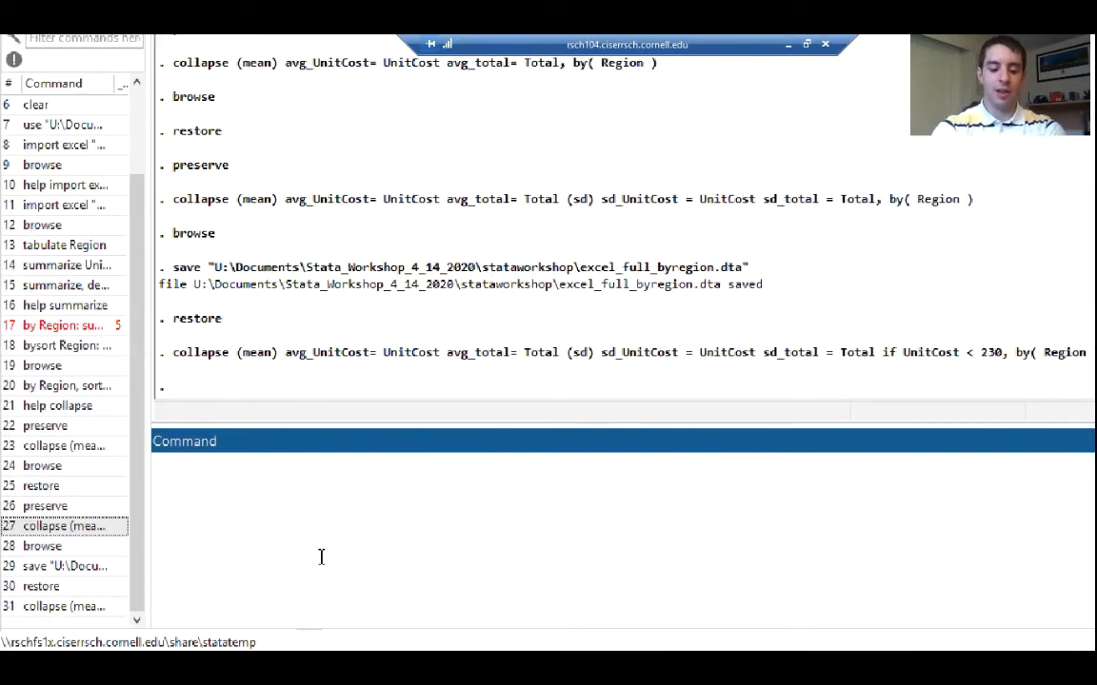
Begin an export excel command with an opening quotation mark for the file path
text(exp)
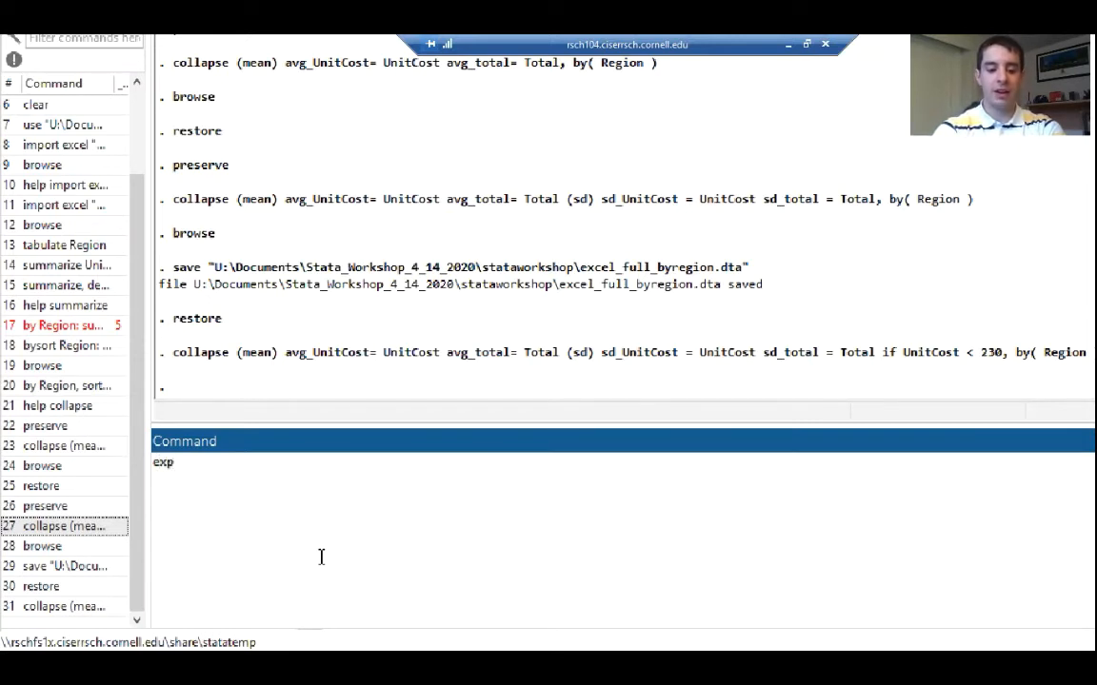
text(ort exce)
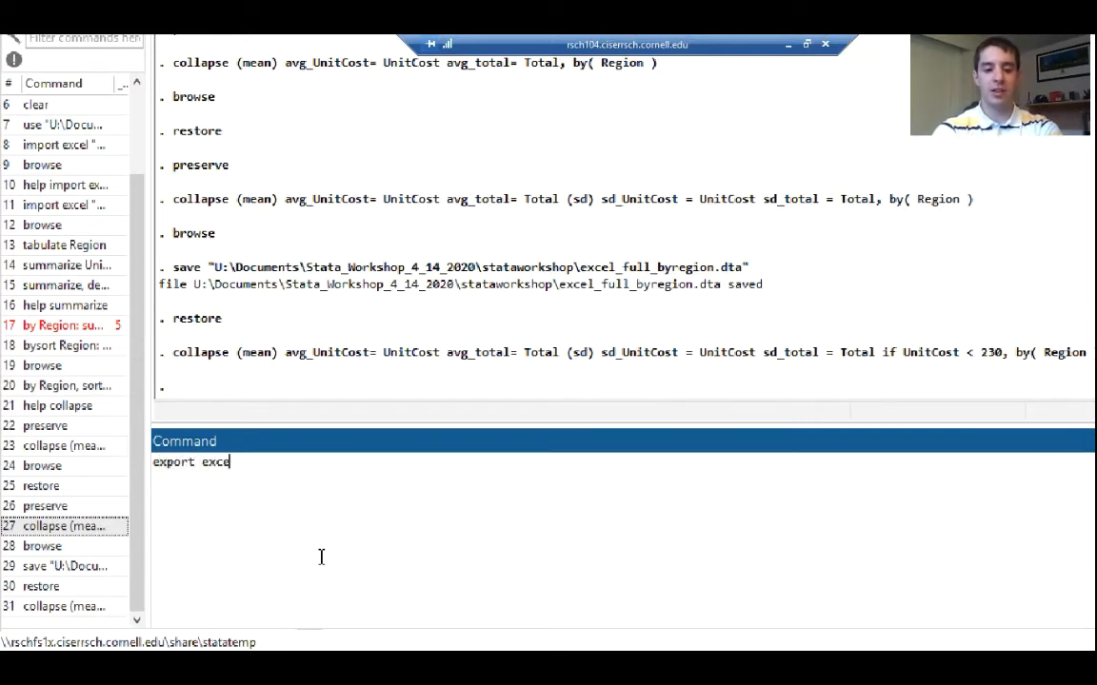
text(l)
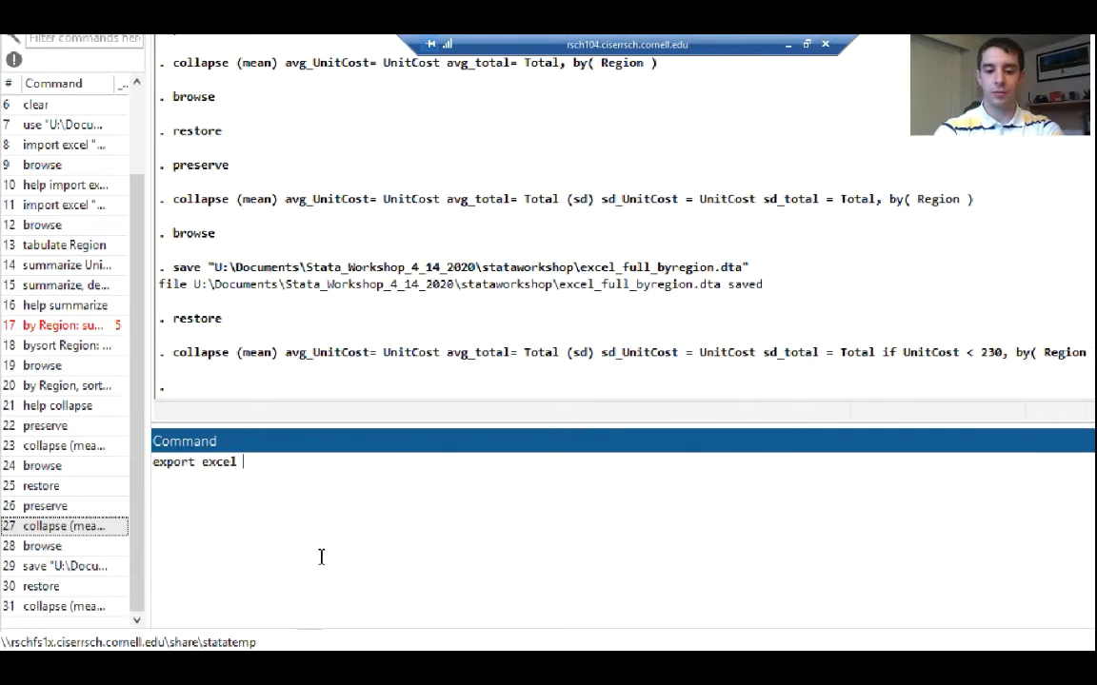
Switch to the stataworkshop folder in File Explorer and copy the SampleData workbook's full location path from its file properties
mouse_move(212, 640)
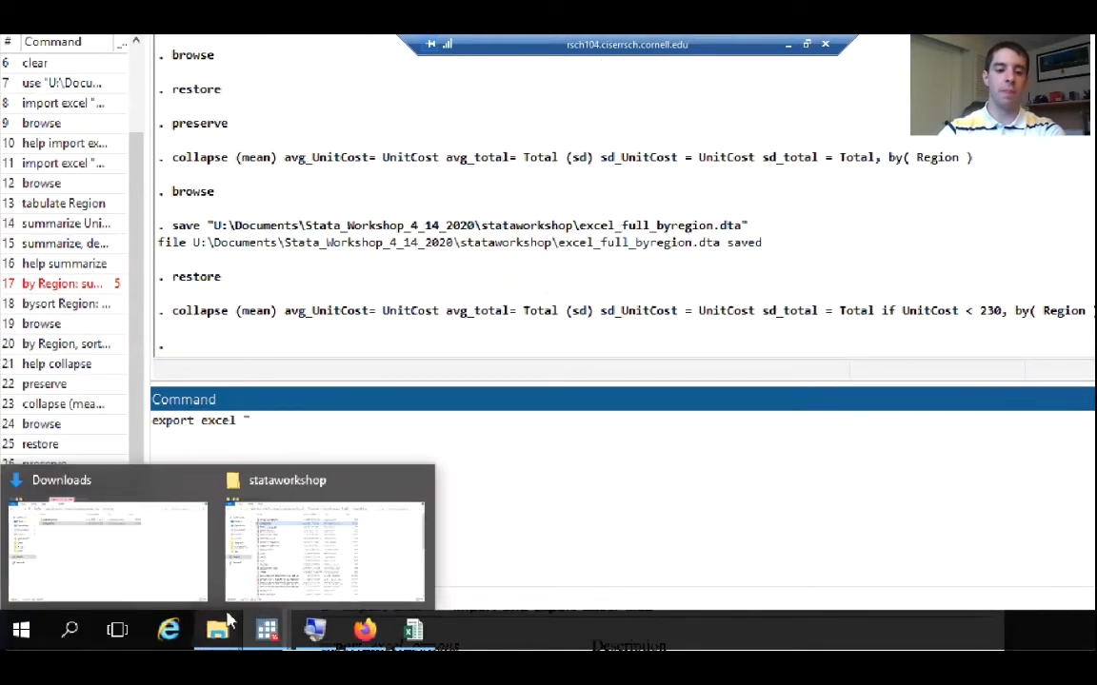
click(282, 574)
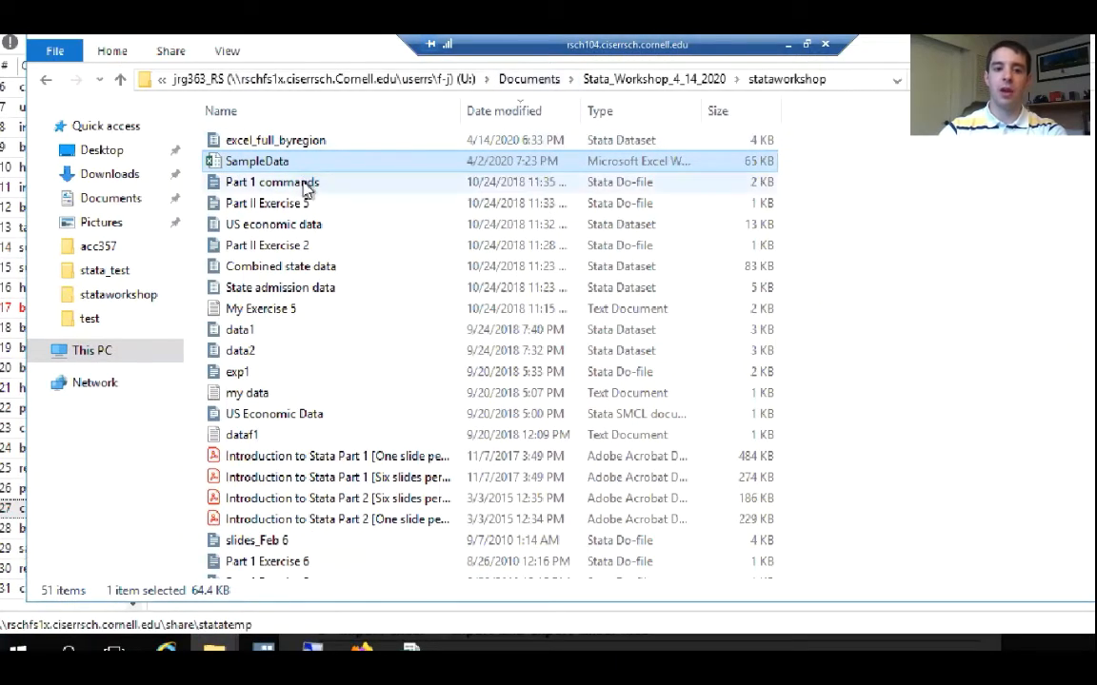
click(304, 181)
click(295, 163)
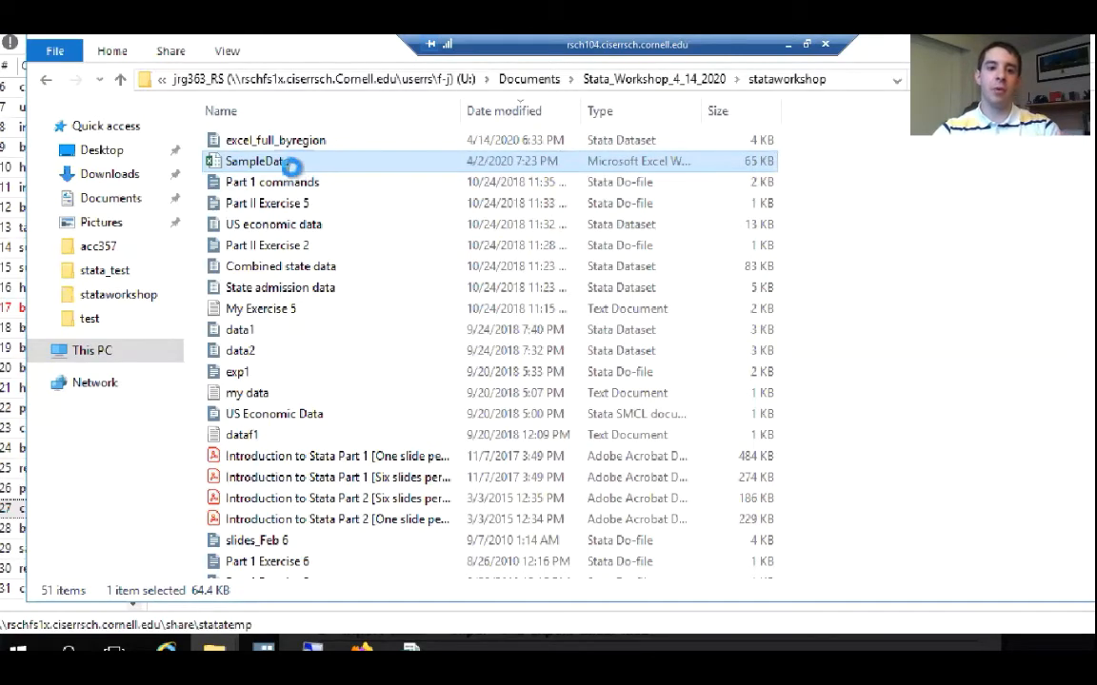
right_click(291, 164)
click(355, 571)
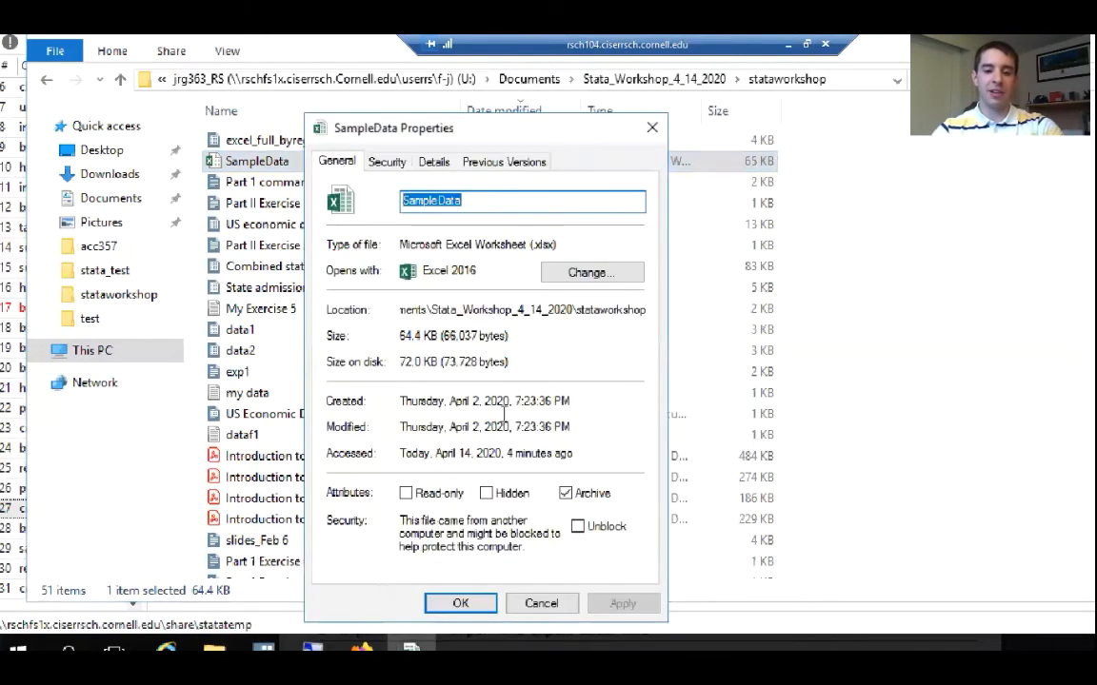
click(412, 312)
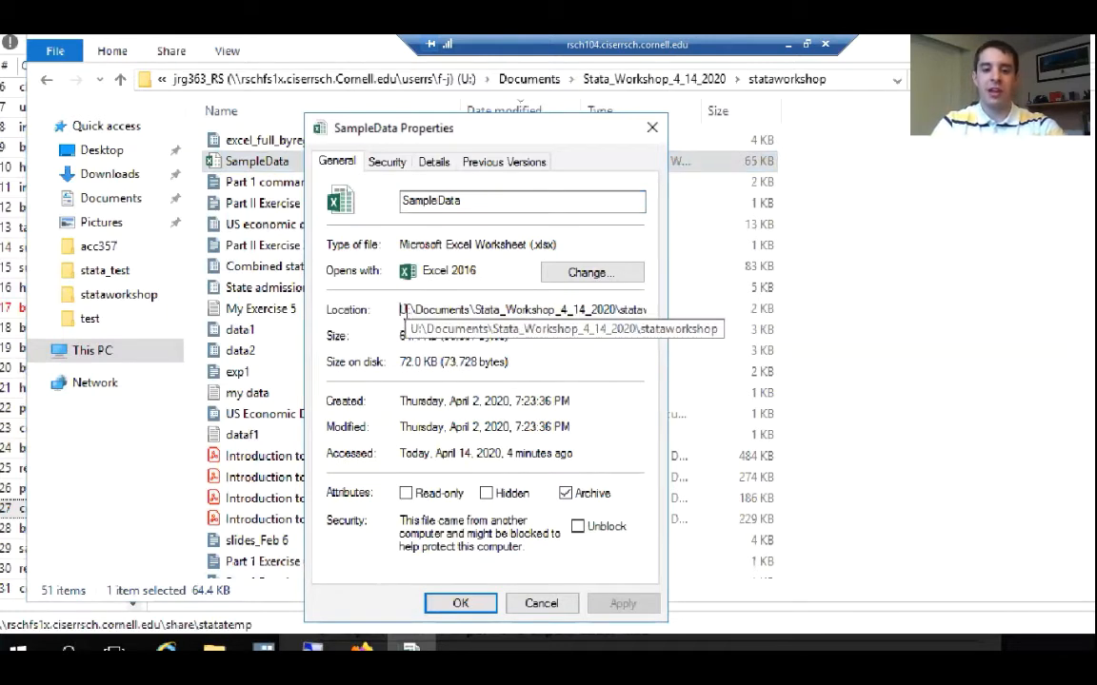
drag(401, 310, 685, 321)
key(ctrl+c)
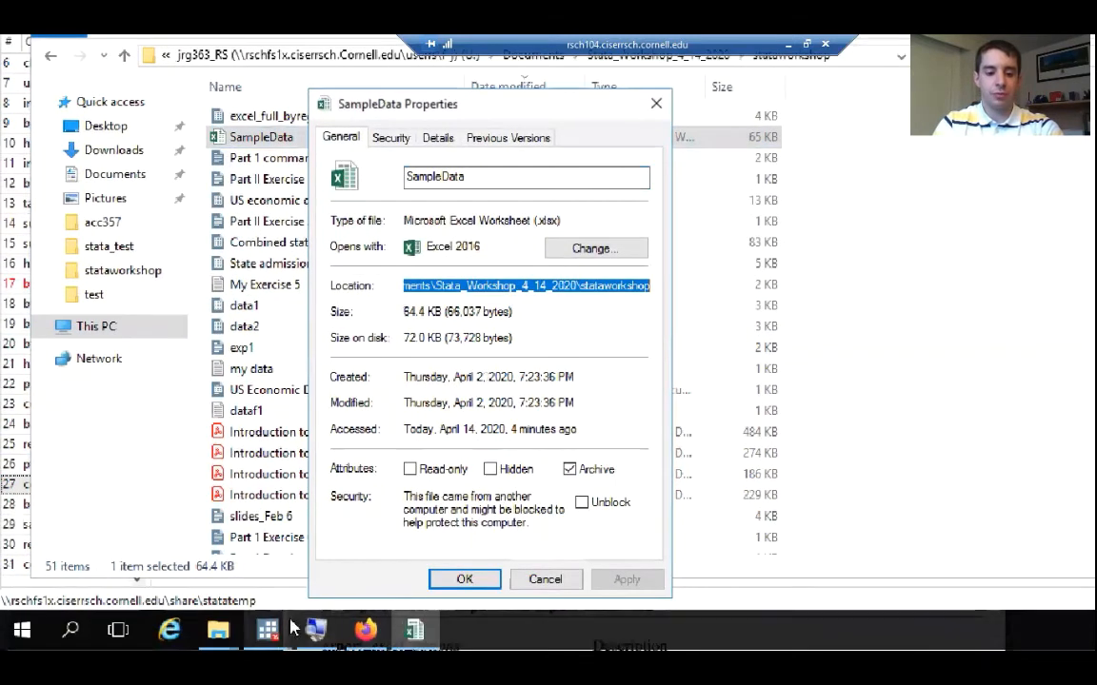
Back in Stata, paste the copied folder path into the export excel command and complete it with \SampleDataStats_Region.xlsx and a closing quotation mark
mouse_move(288, 626)
click(280, 554)
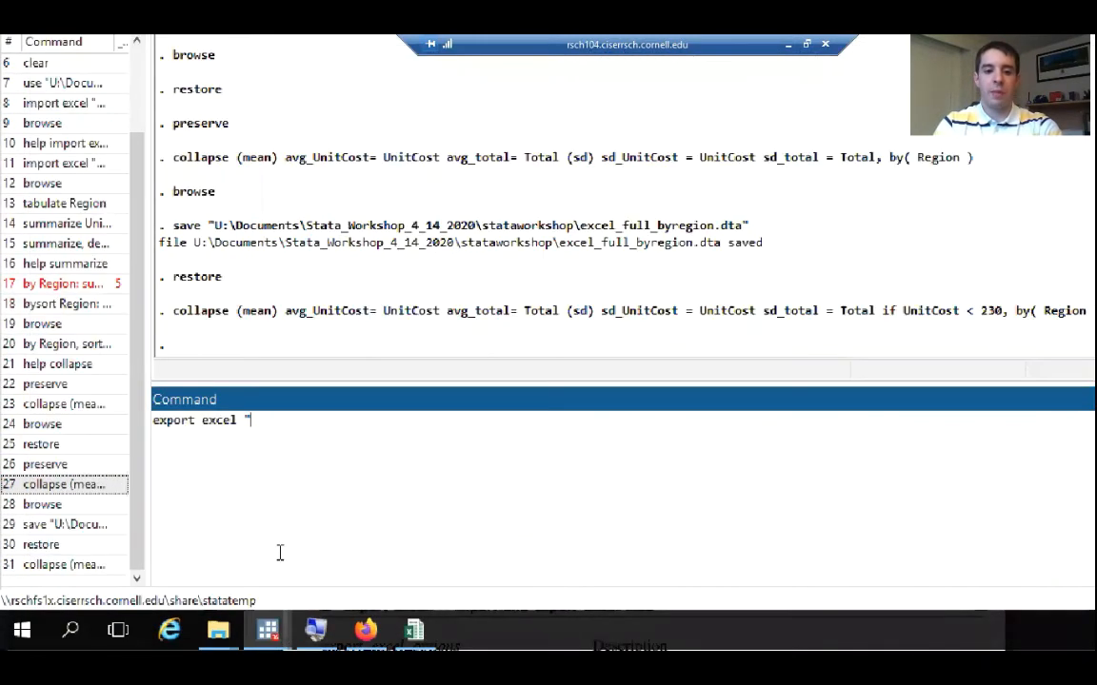
right_click(255, 425)
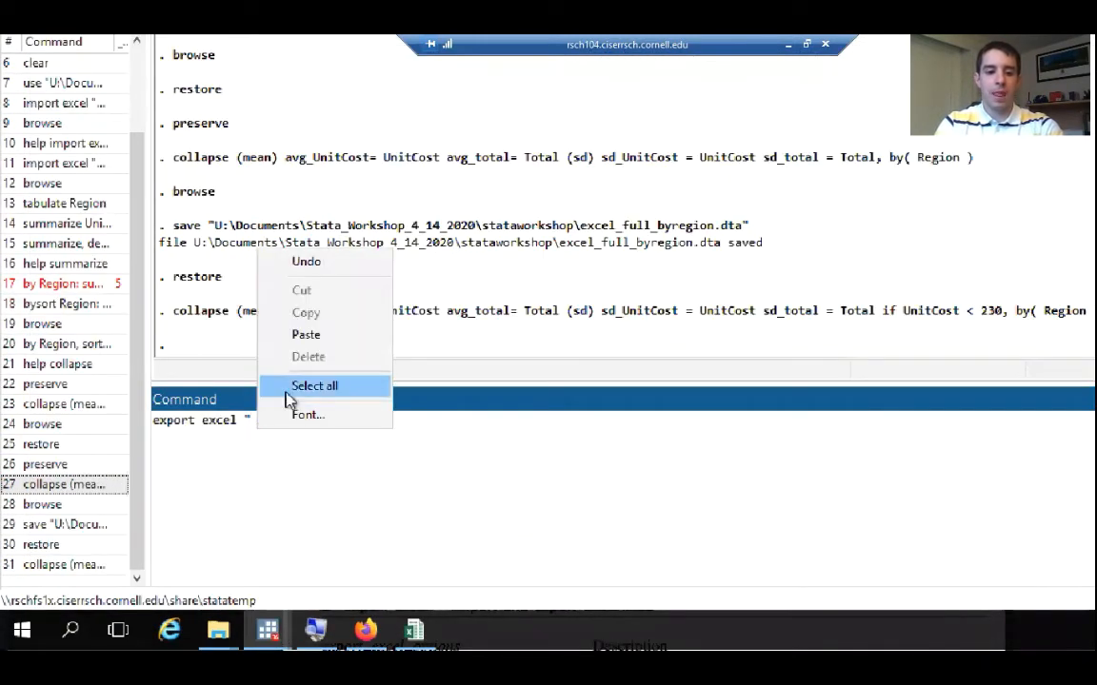
click(308, 335)
text(\)
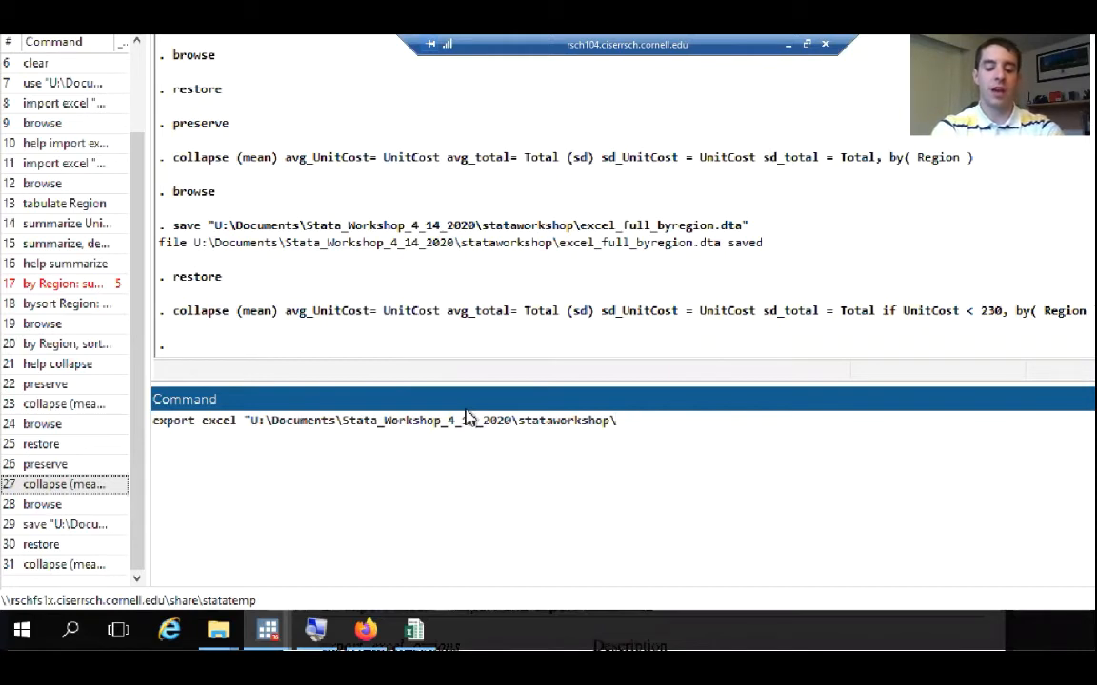
text(Sample)
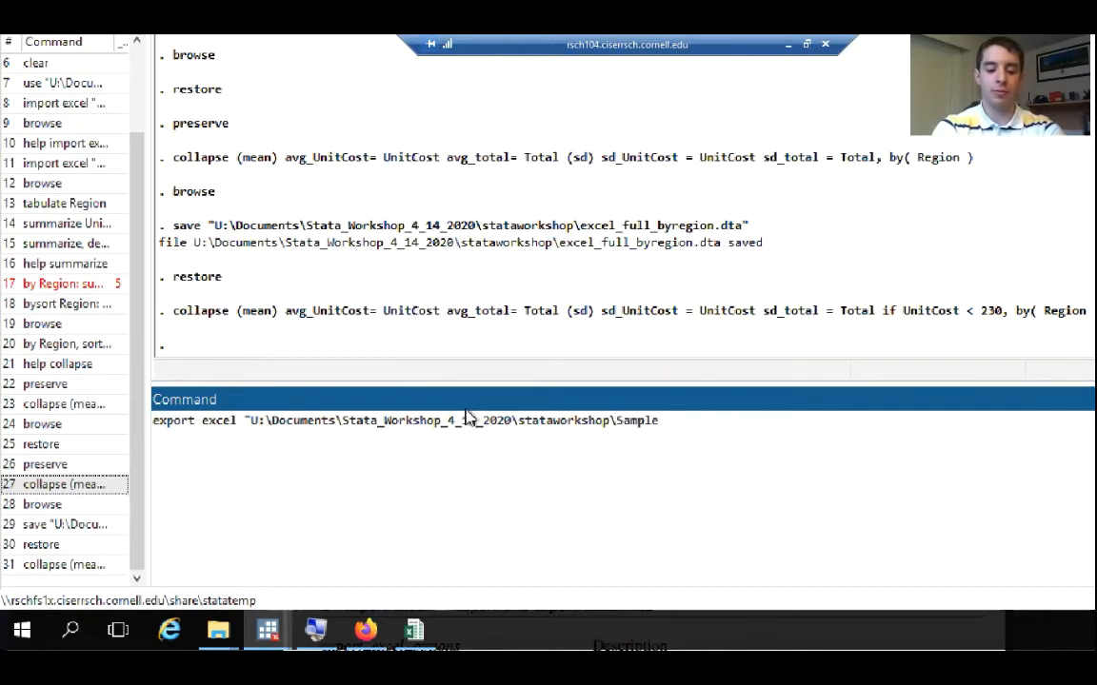
text(Data)
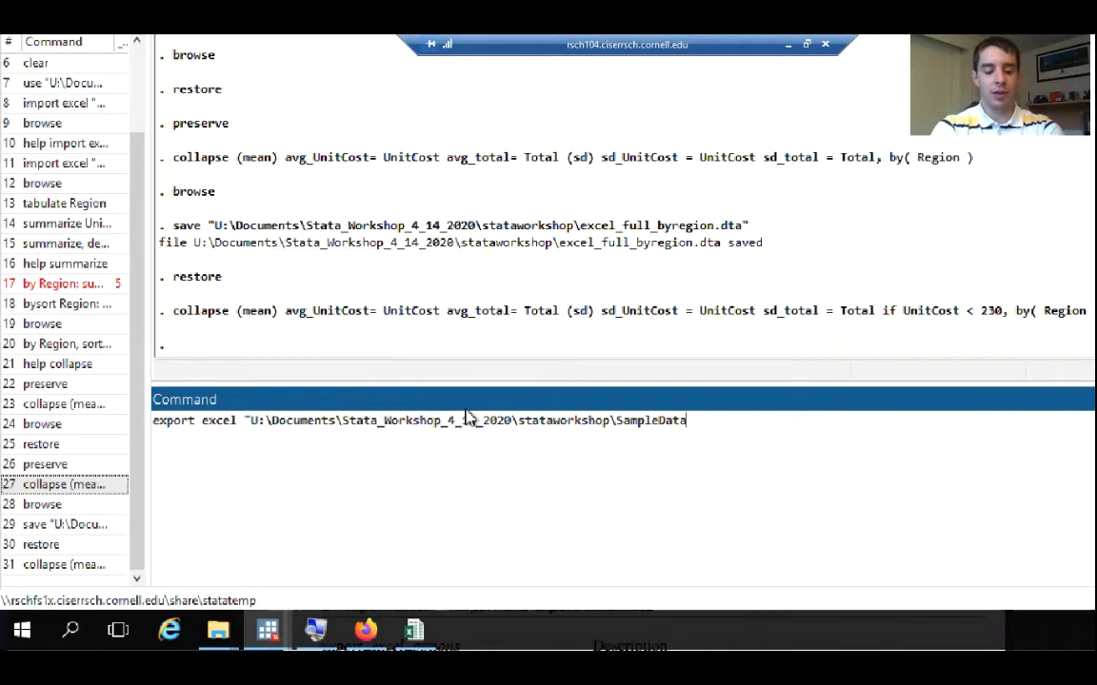
text(Stats)
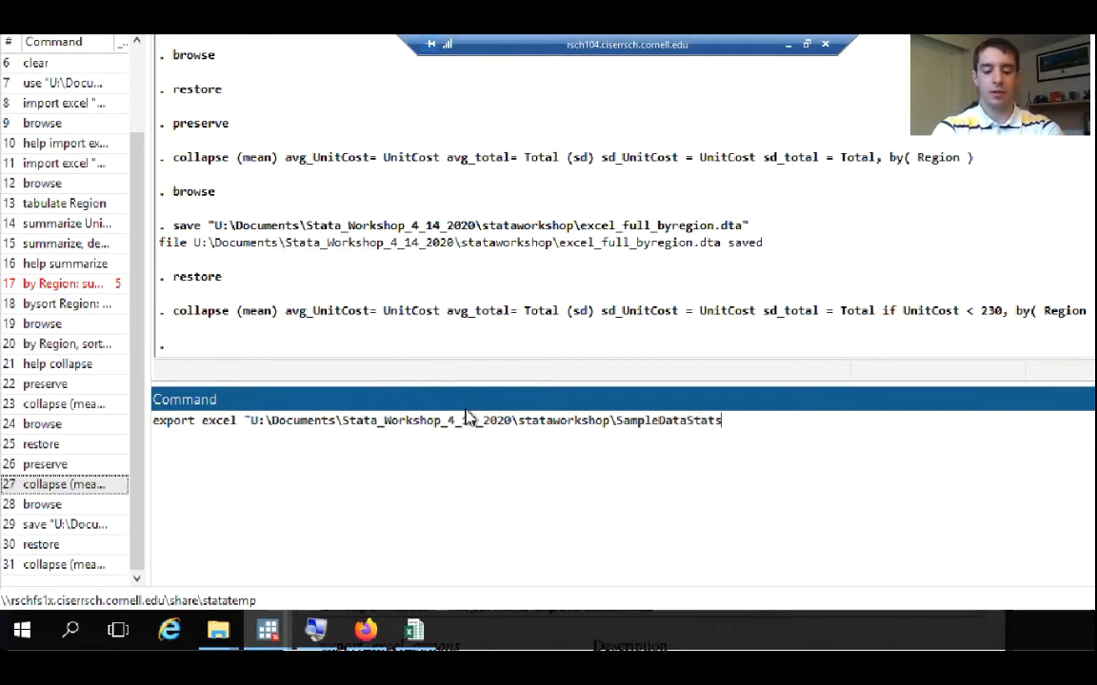
text(_Region)
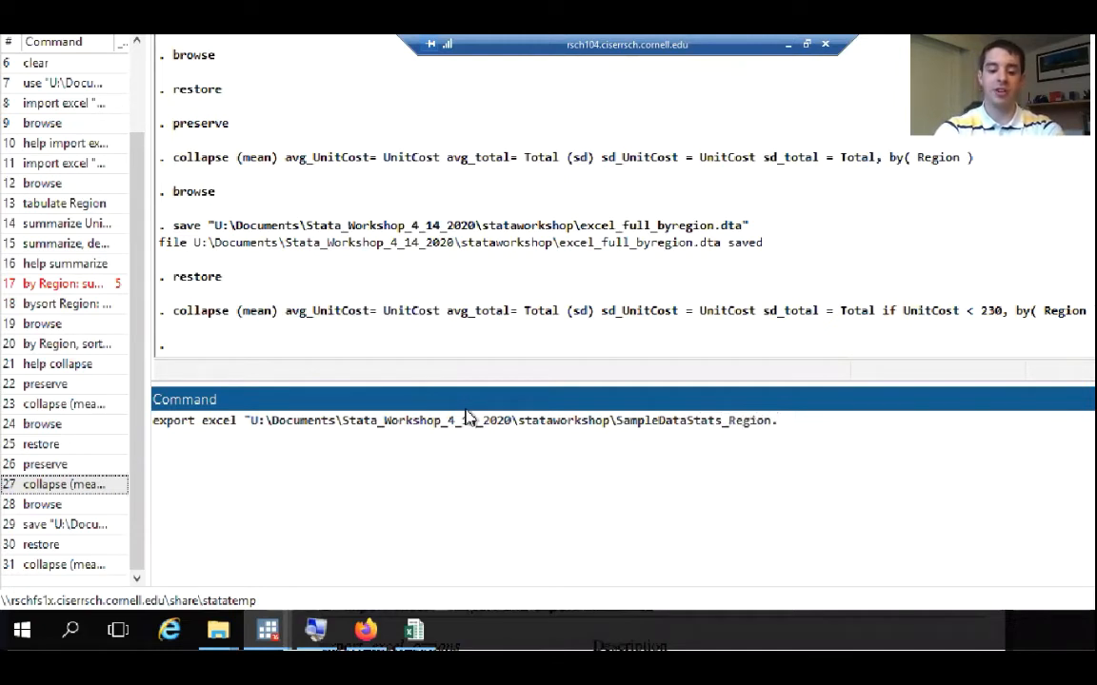
text(.xlsx)
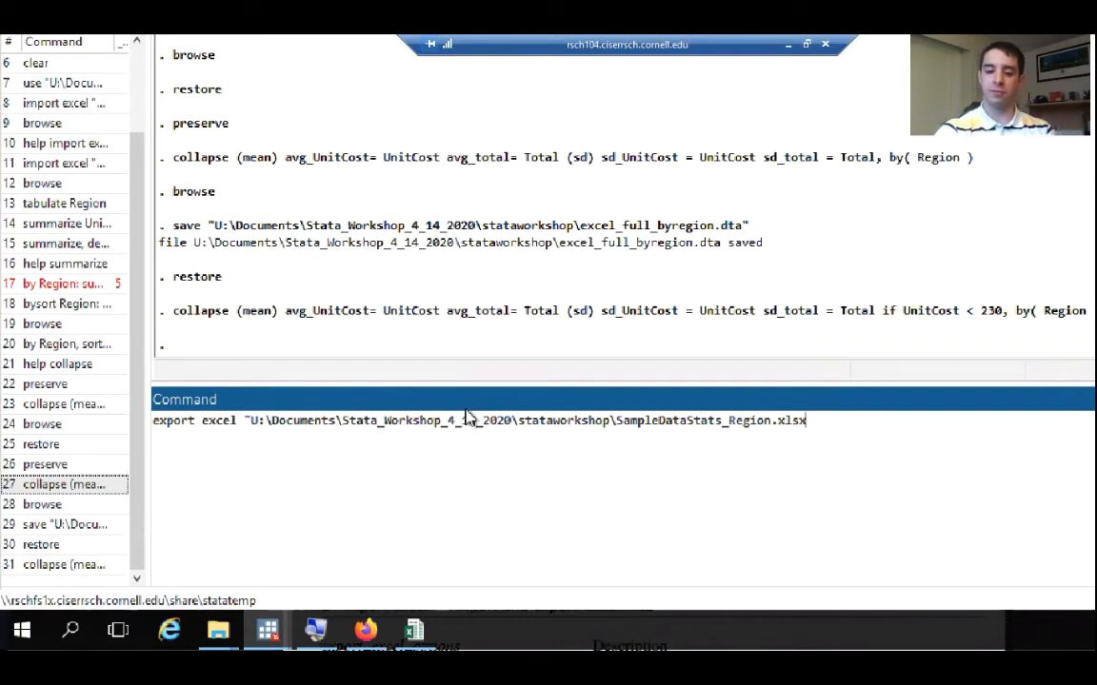
text(")
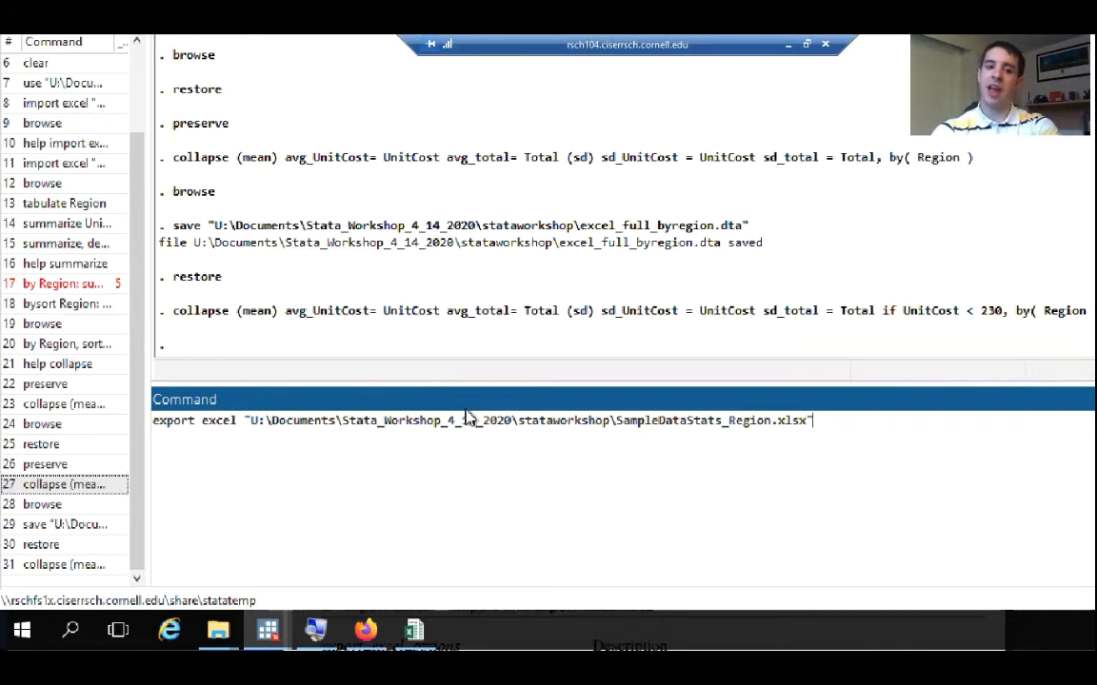
text(,)
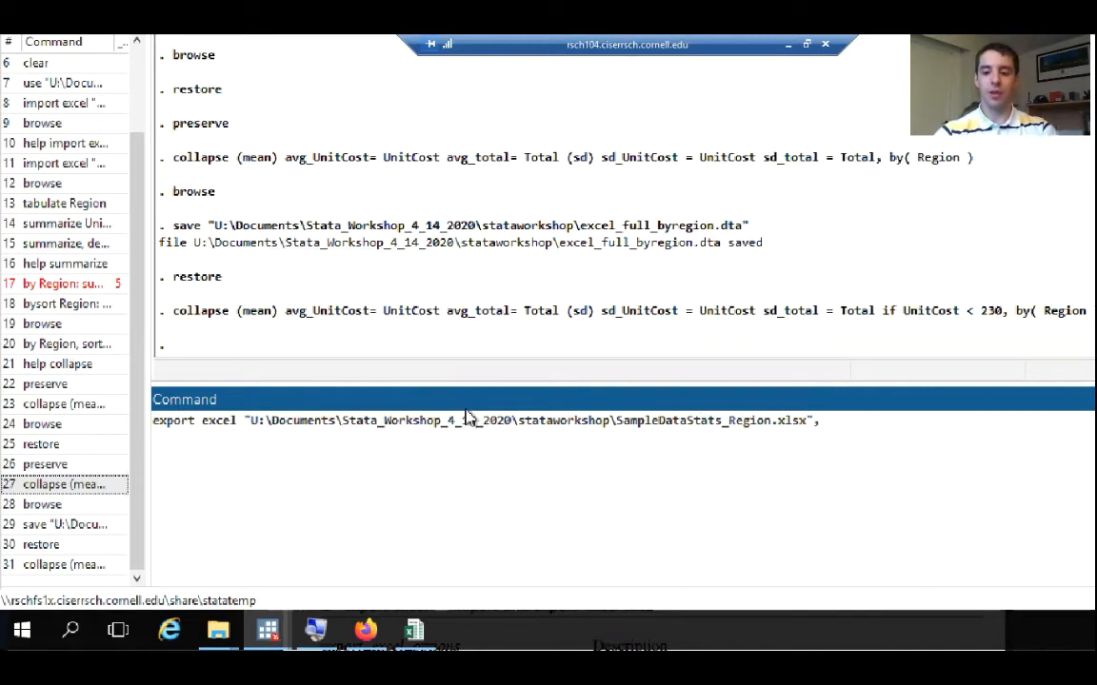
Add the replace option to the export excel command and run it
text(replace)
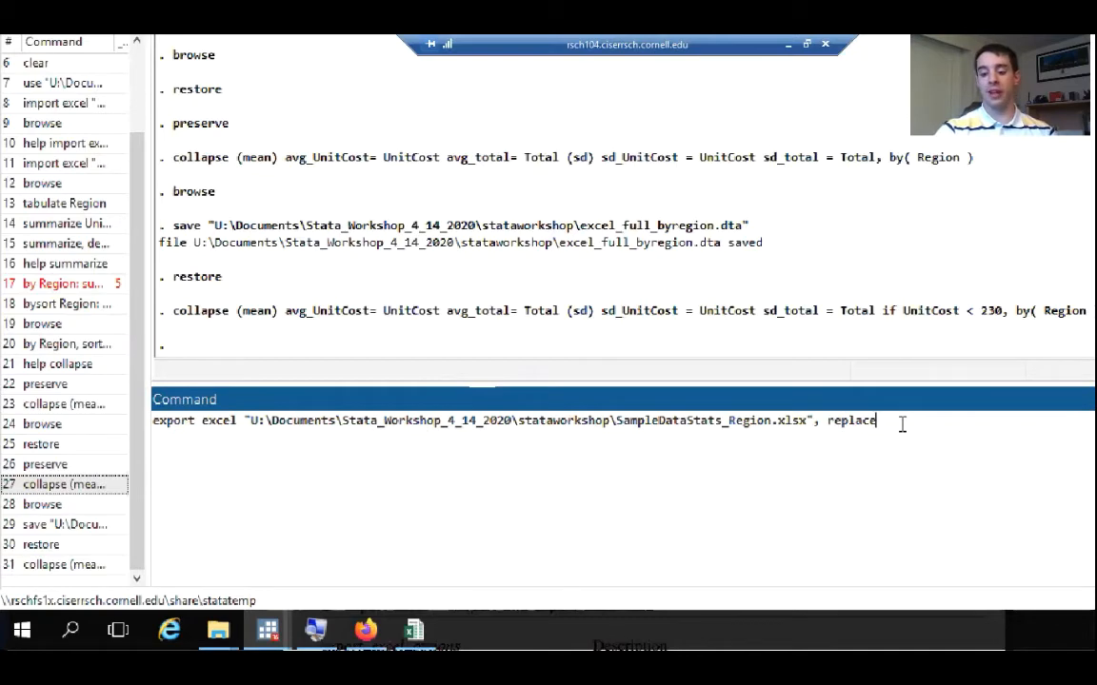
key(Return)
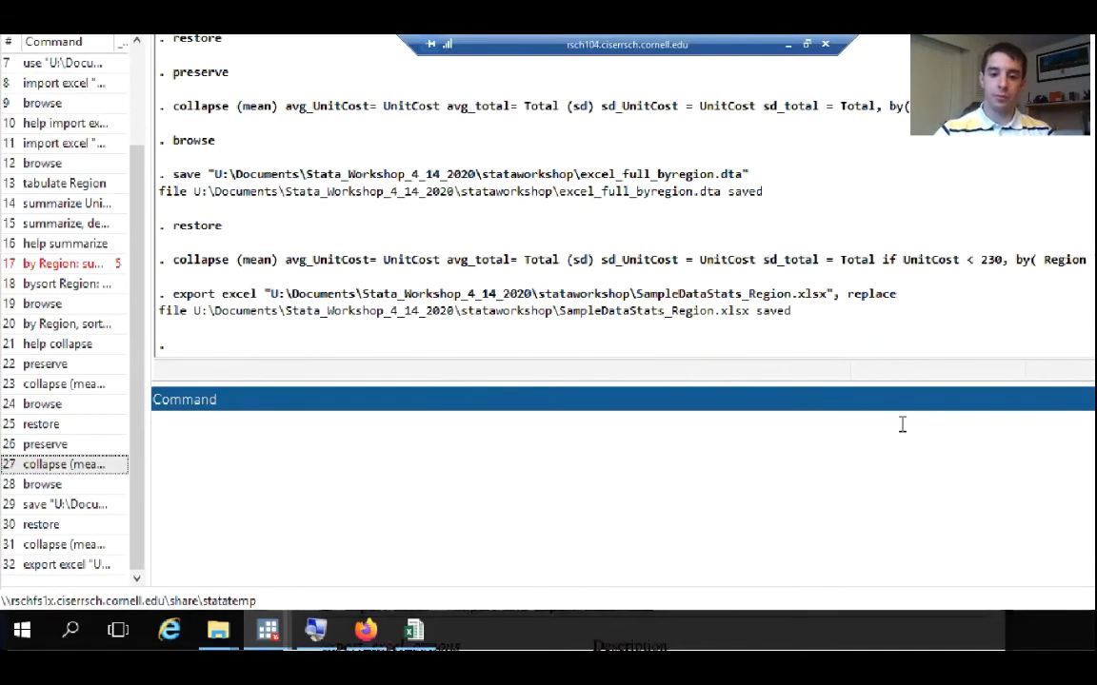
Switch to the stataworkshop folder in File Explorer, refresh its file list, and open the SampleDataStats_Region workbook
mouse_move(218, 630)
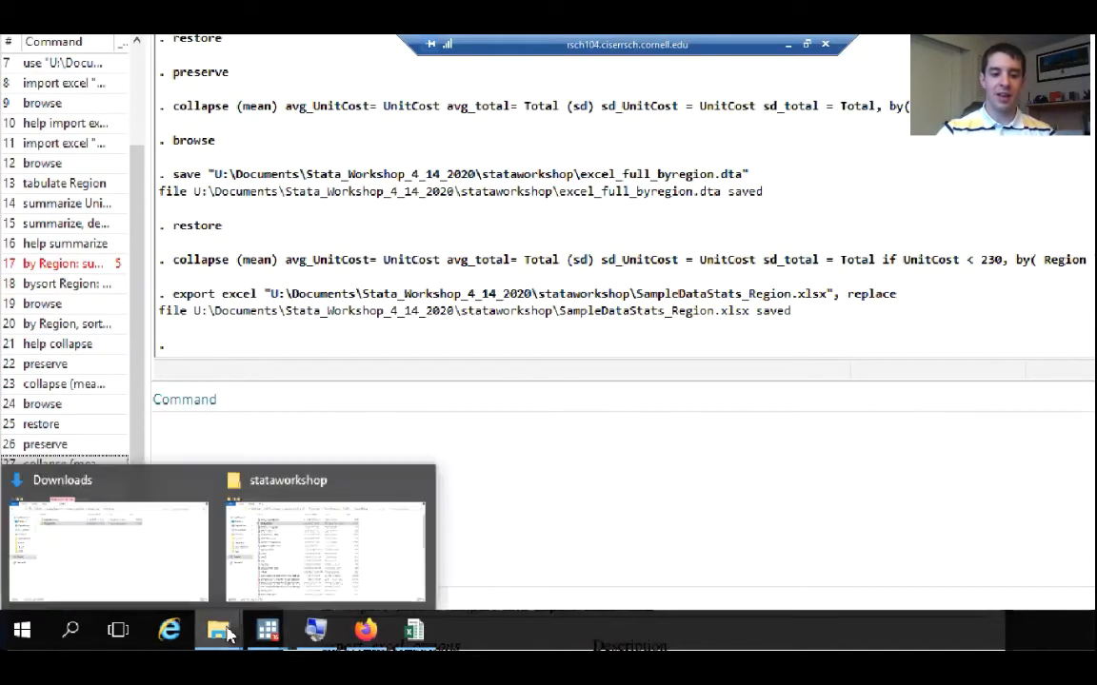
mouse_move(259, 572)
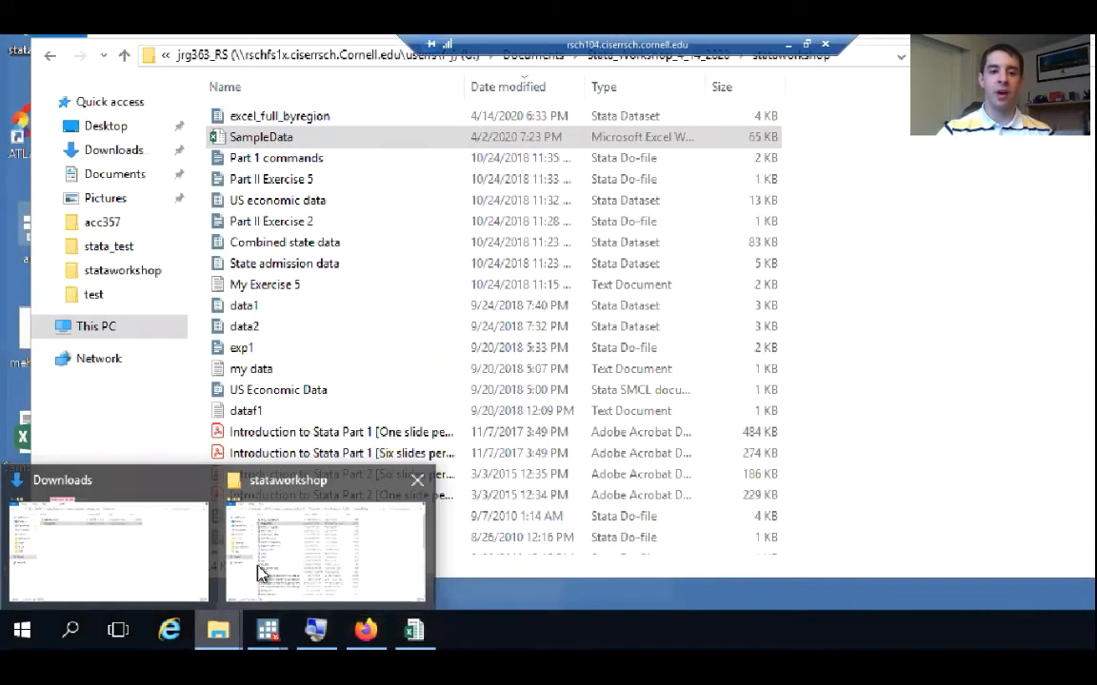
click(259, 572)
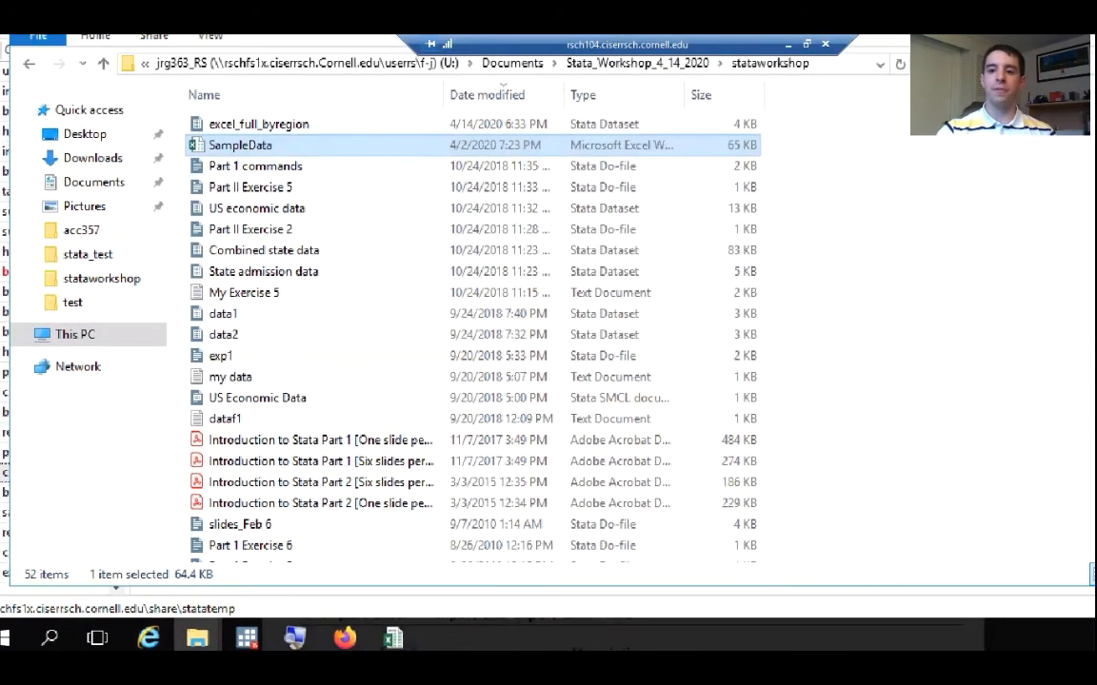
click(900, 64)
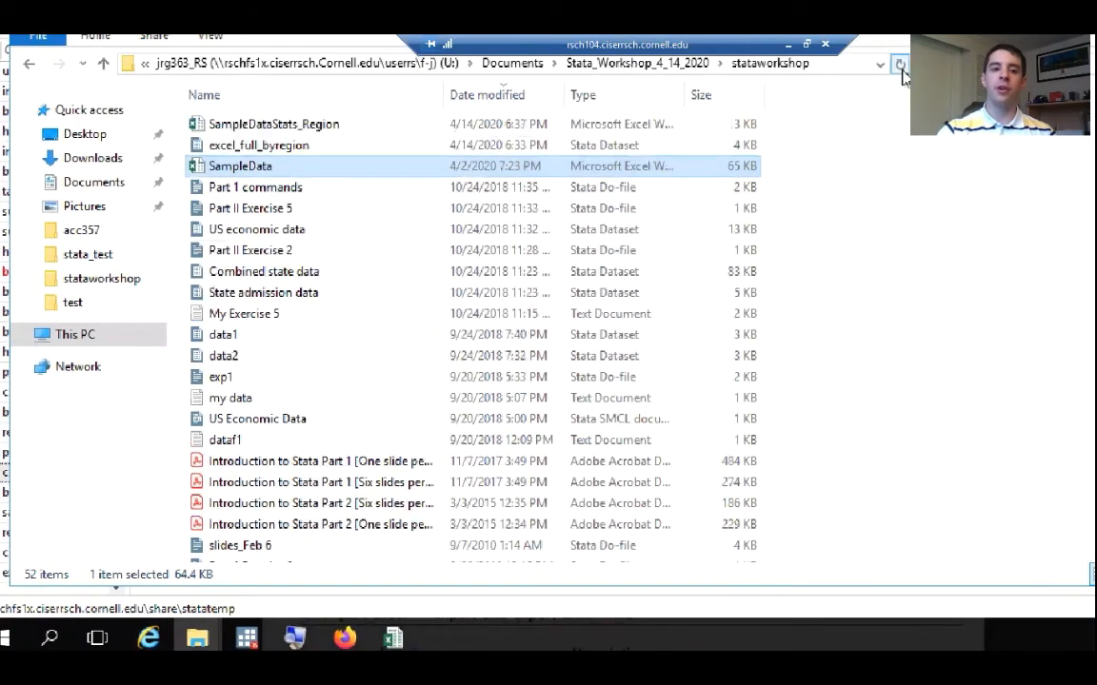
double_click(339, 128)
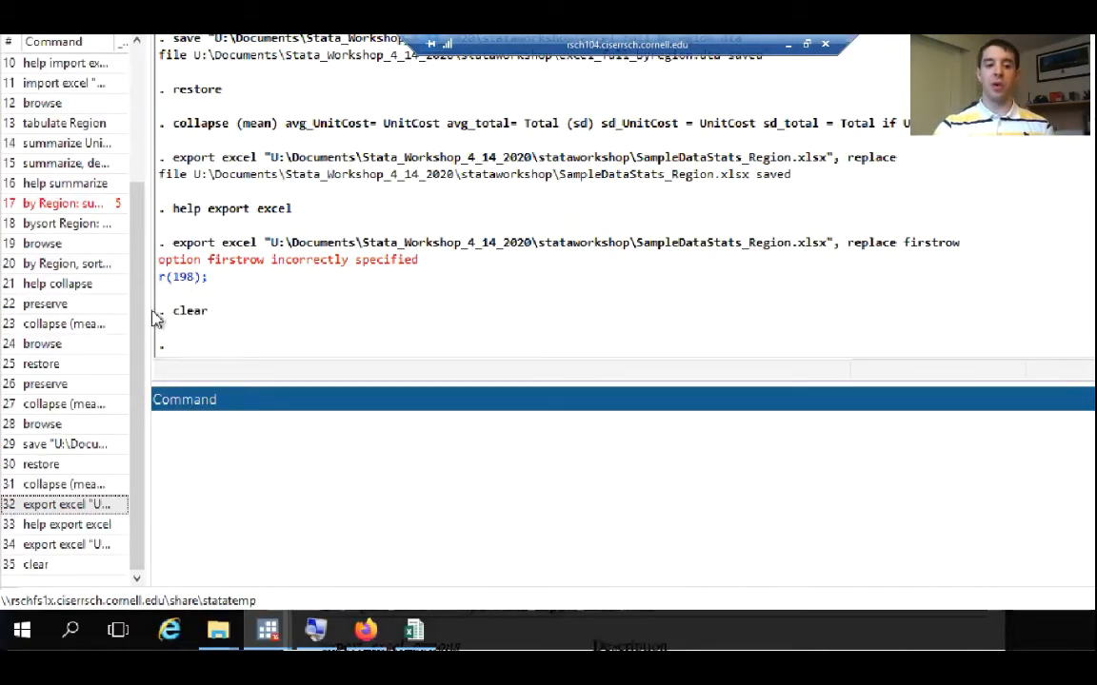
scroll(134, 324, up, 3)
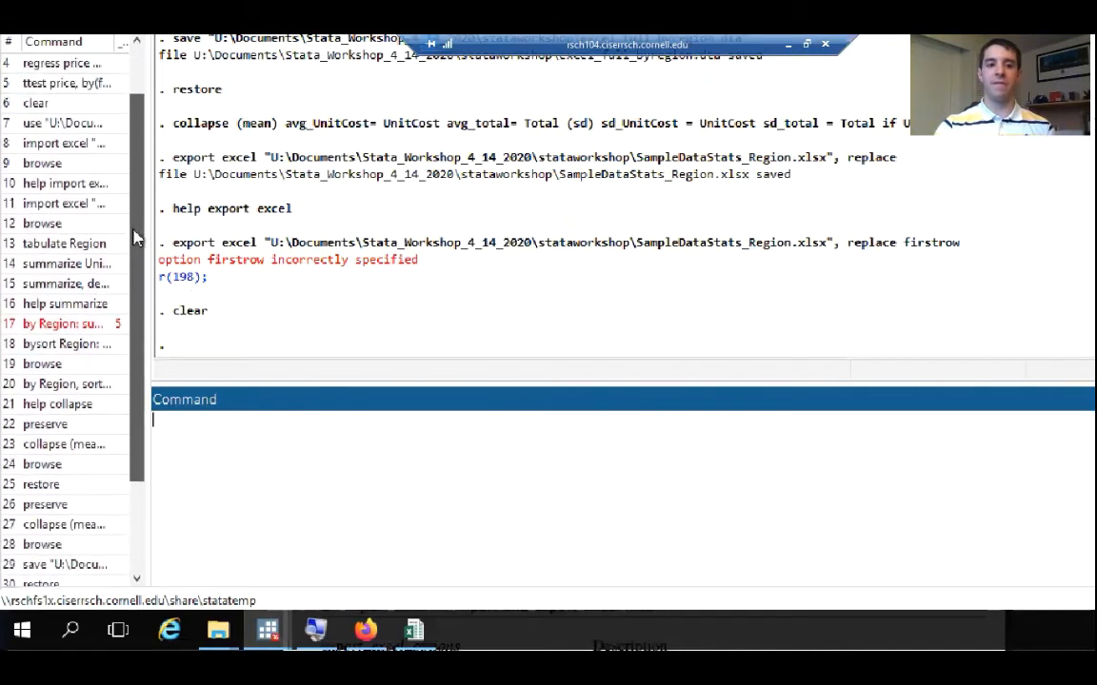
scroll(123, 362, down, 3)
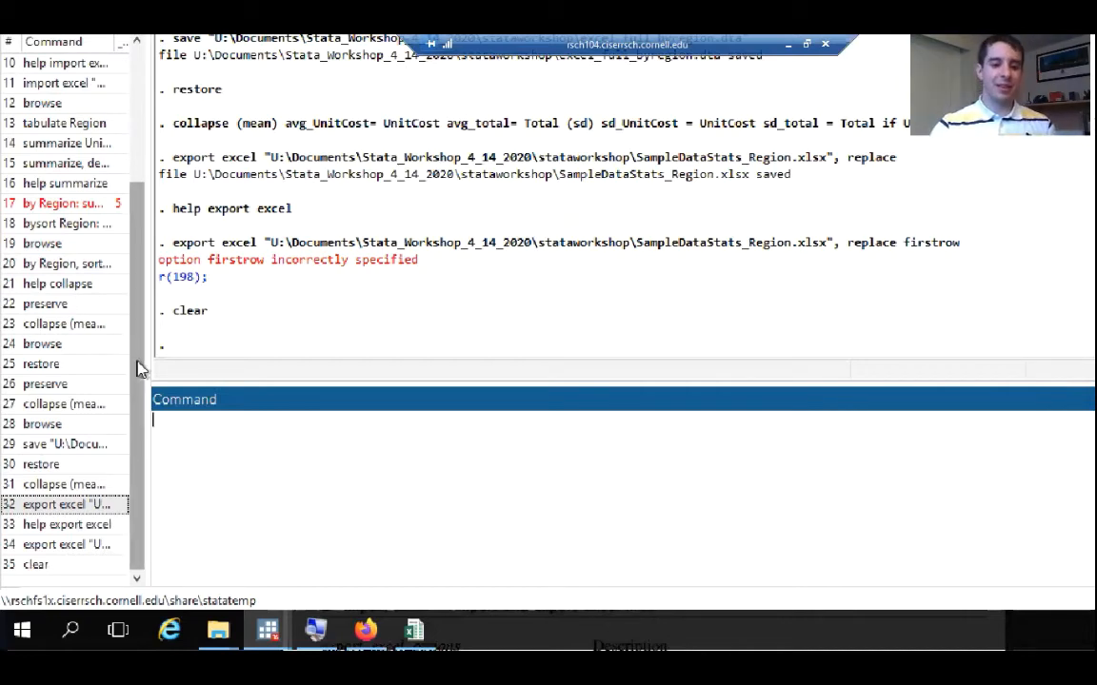
Select history commands 1 and 4 to 7 together: sysuse auto, the second regress price, ttest price, clear, and use
drag(140, 368, 141, 174)
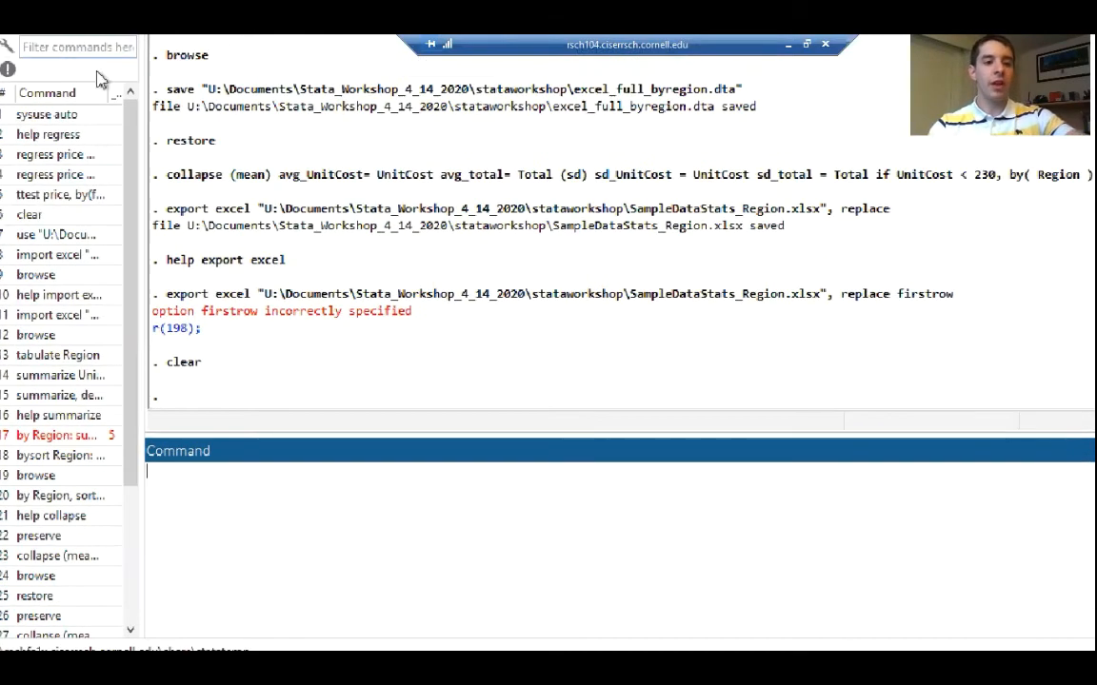
mouse_move(132, 143)
mouse_down()
mouse_move(133, 154)
mouse_move(134, 141)
mouse_up()
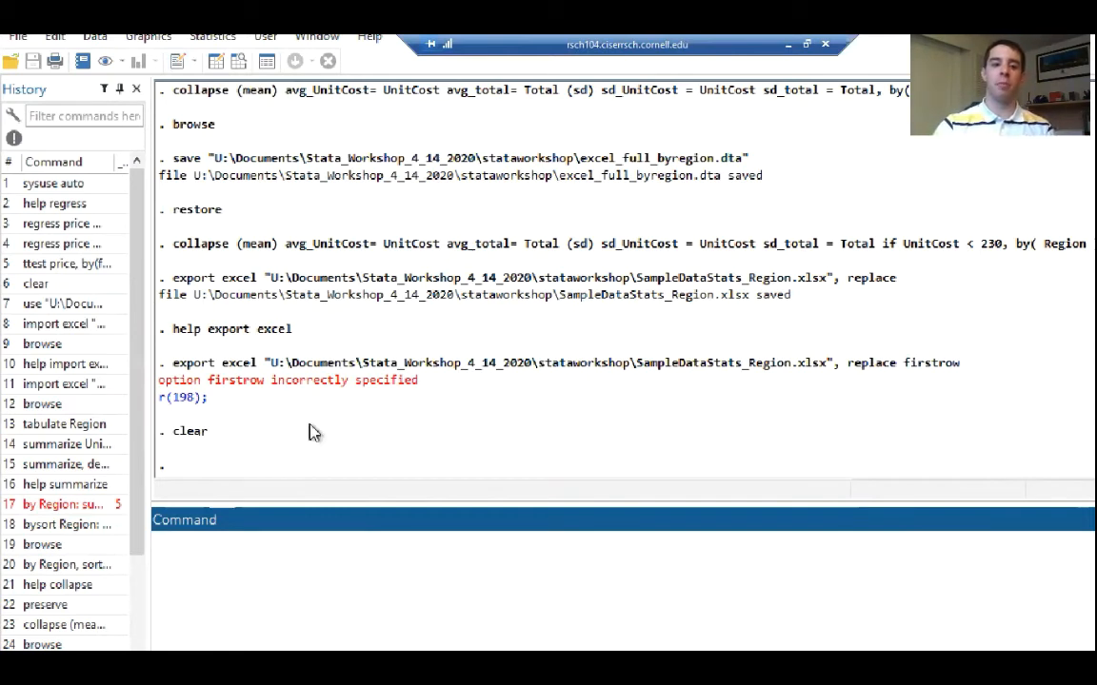
drag(278, 246, 181, 249)
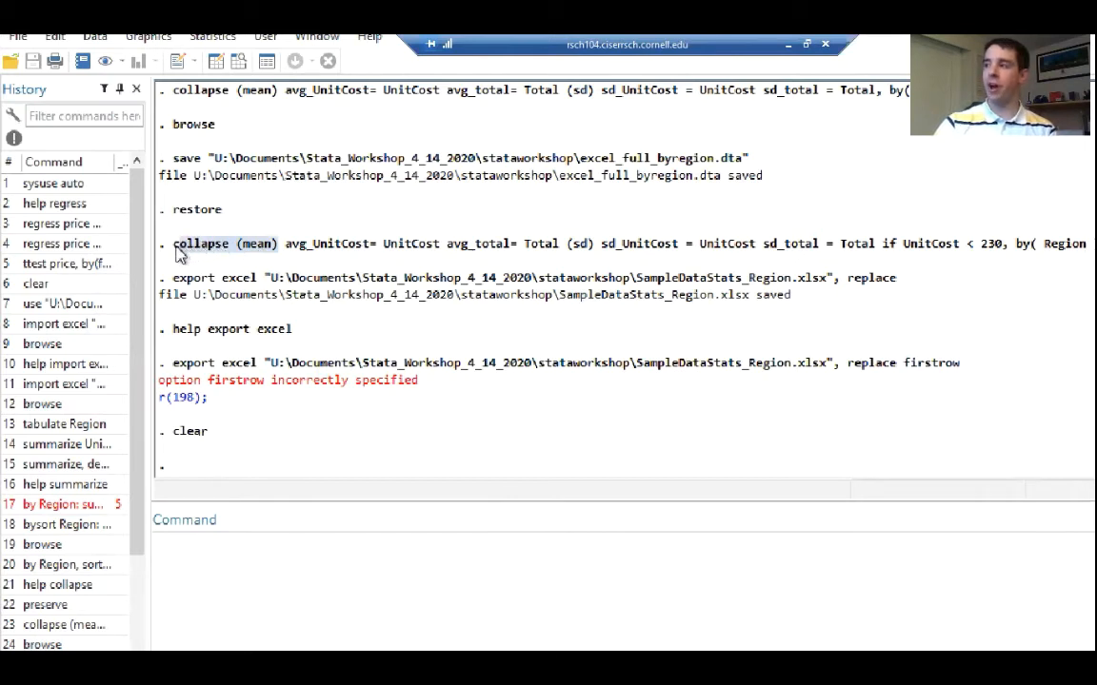
click(208, 200)
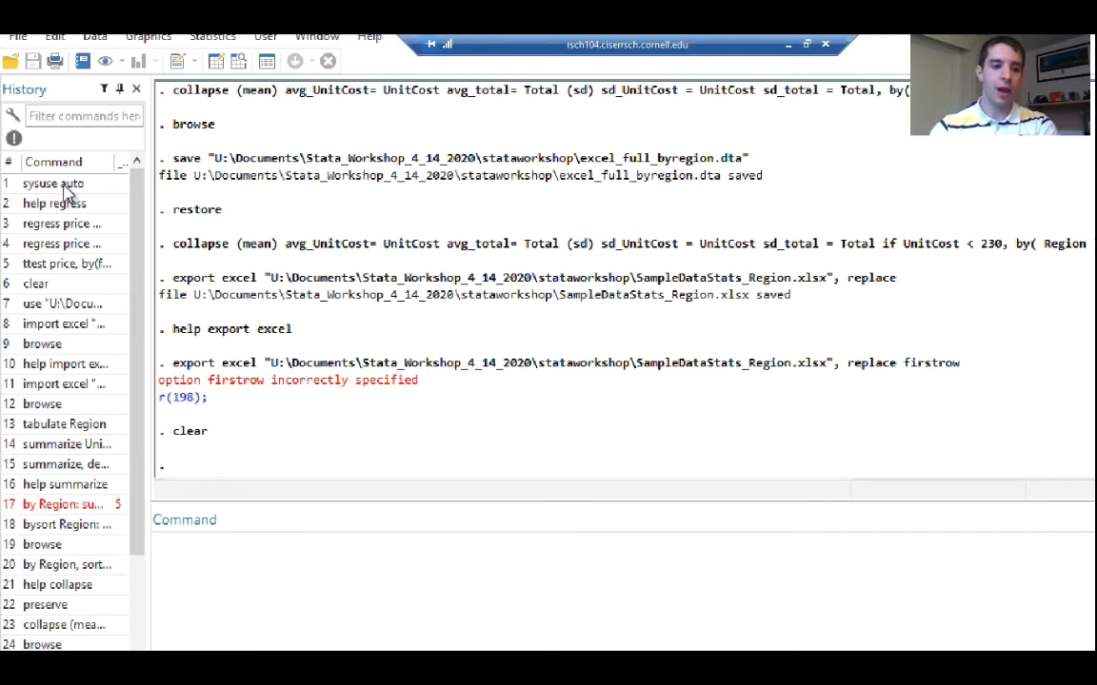
click(65, 187)
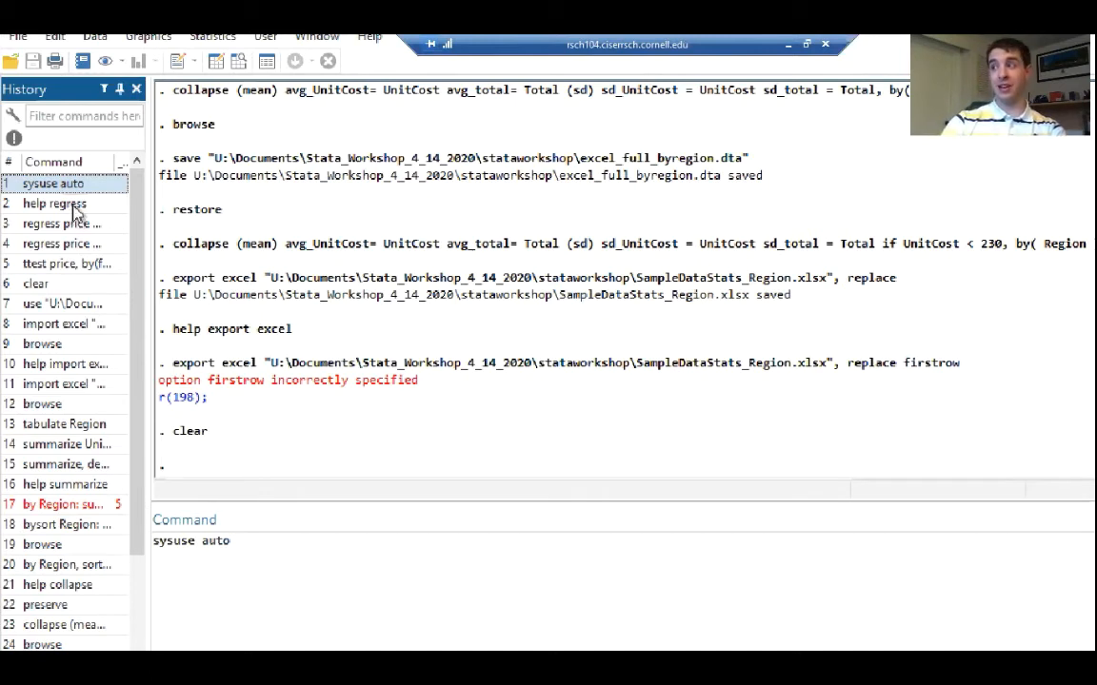
ctrl+click(43, 245)
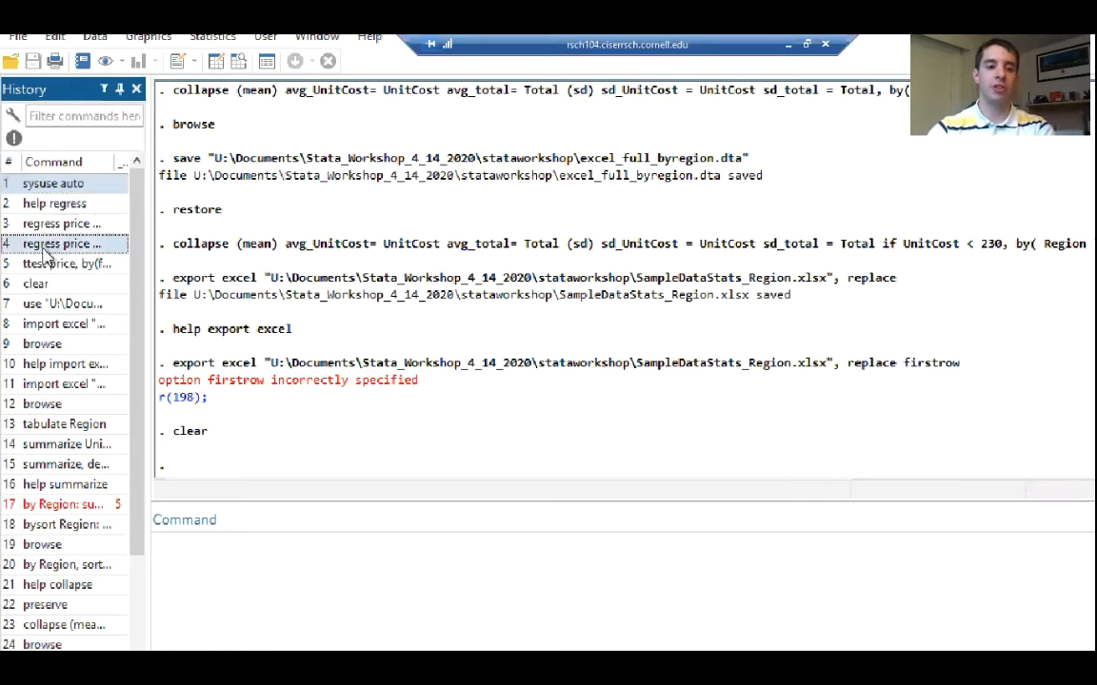
ctrl+click(43, 263)
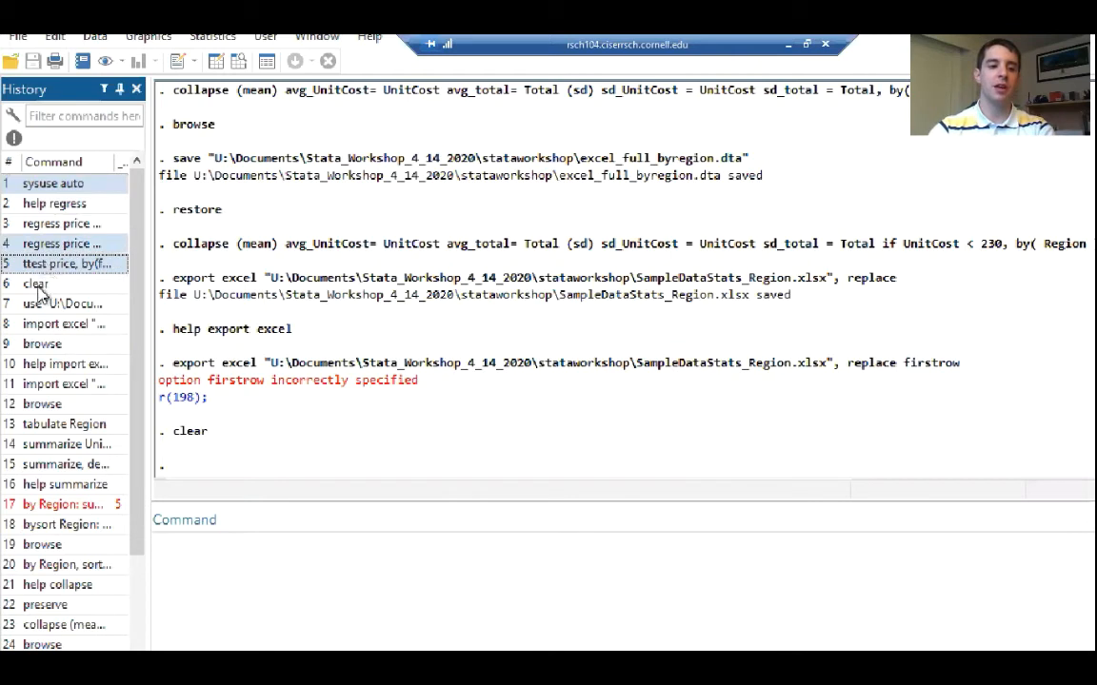
ctrl+click(38, 285)
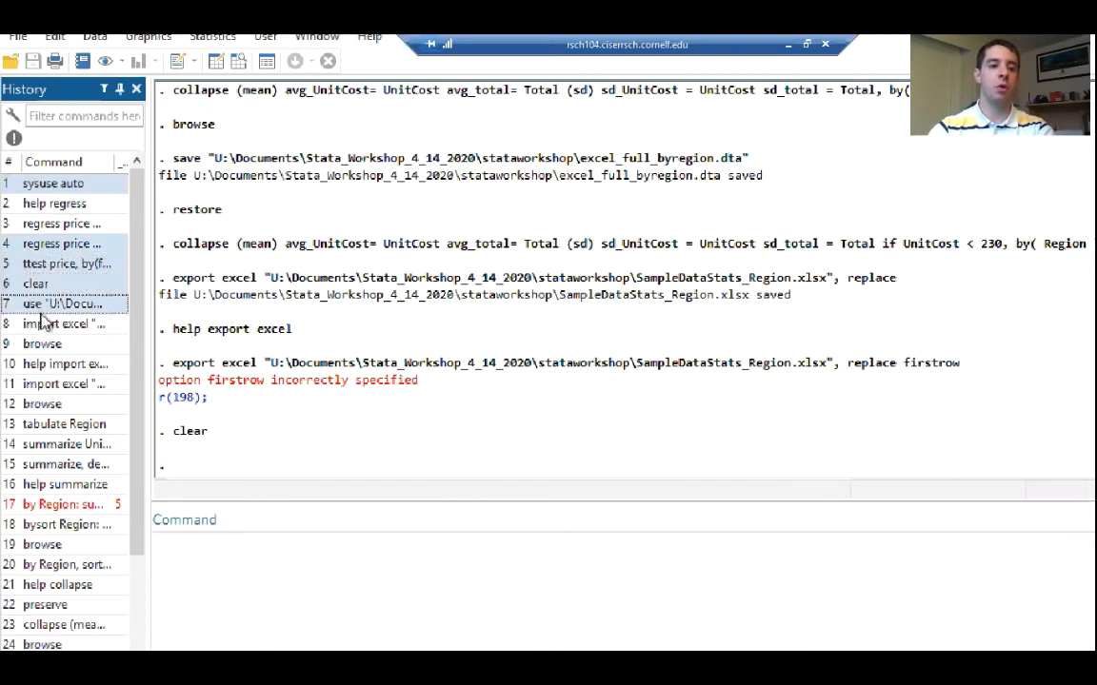
ctrl+click(46, 324)
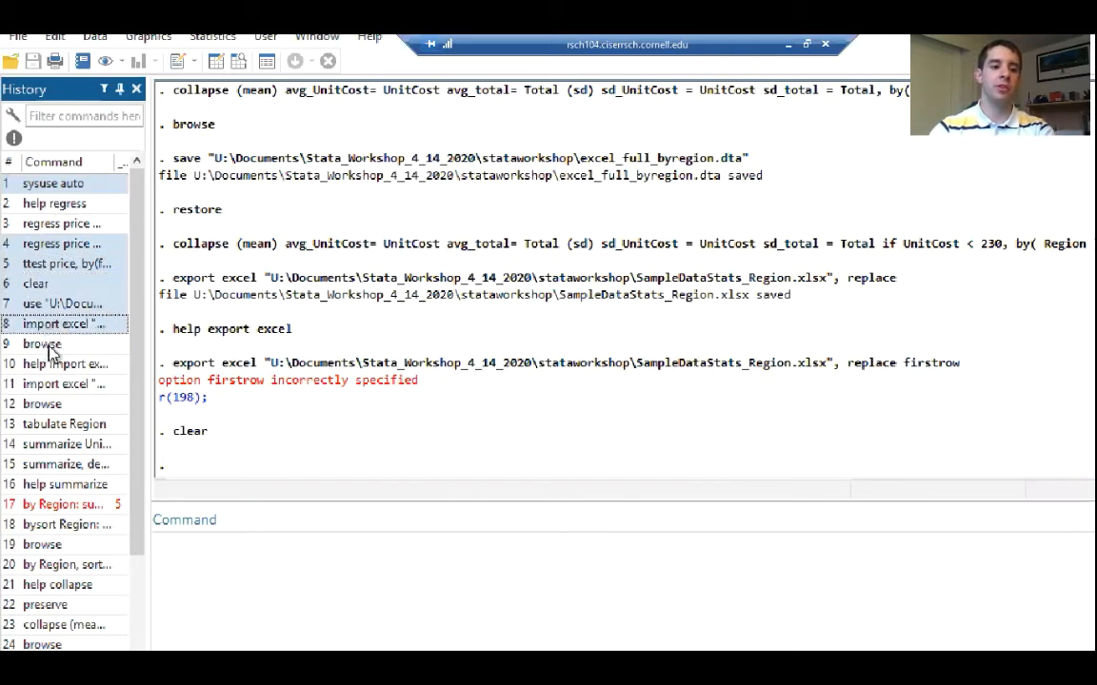
ctrl+click(52, 346)
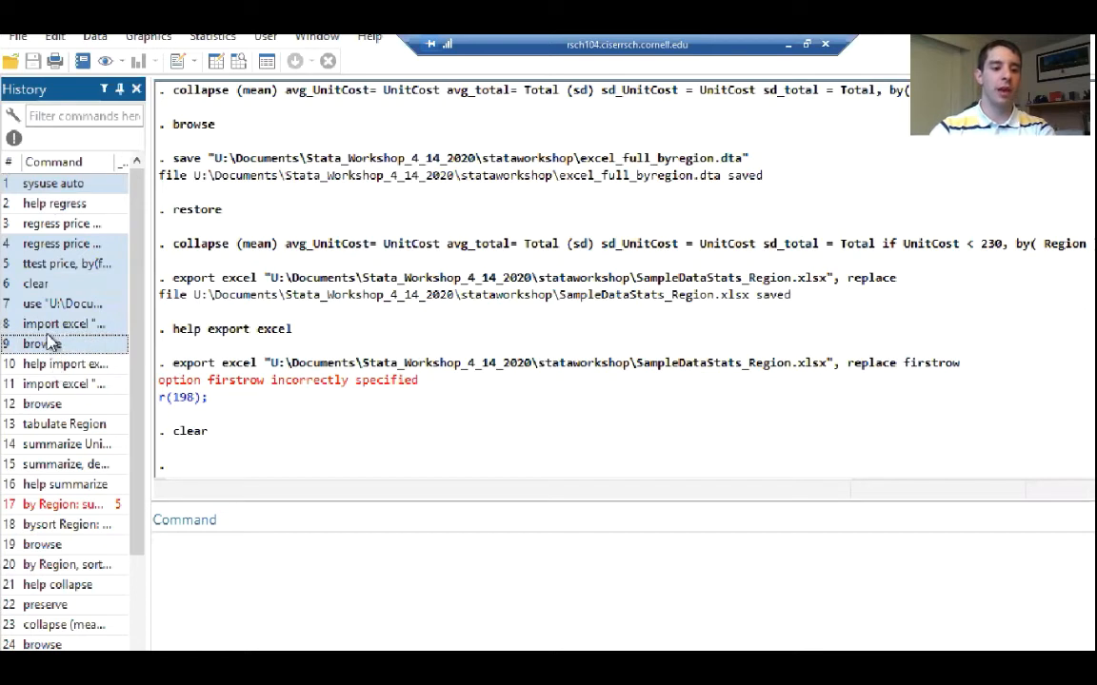
ctrl+click(46, 325)
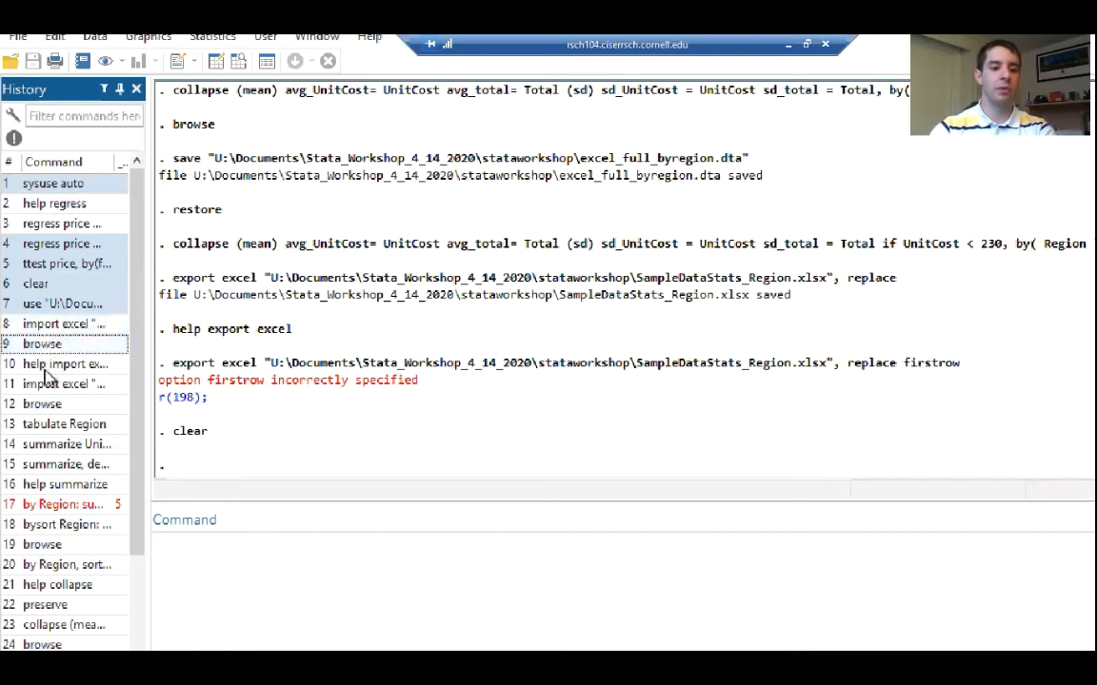
Add history commands 11 to 15 and 18 to the selection: import excel, browse, tabulate Region, both summarize commands, and bysort Region
ctrl+click(53, 383)
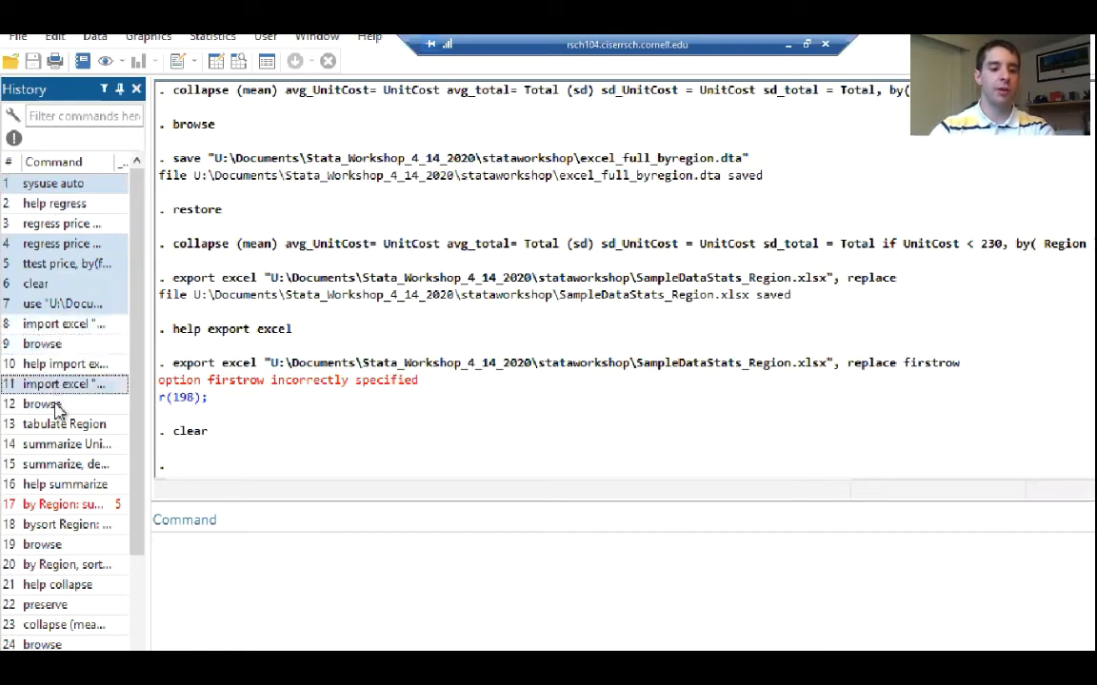
ctrl+click(55, 404)
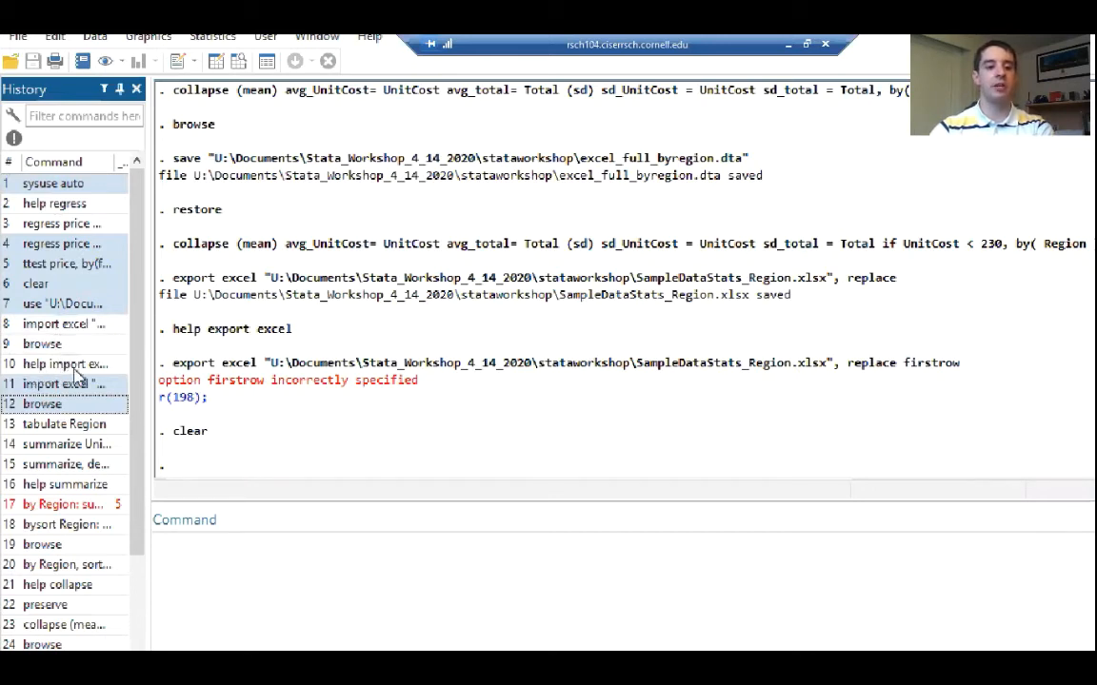
ctrl+click(69, 429)
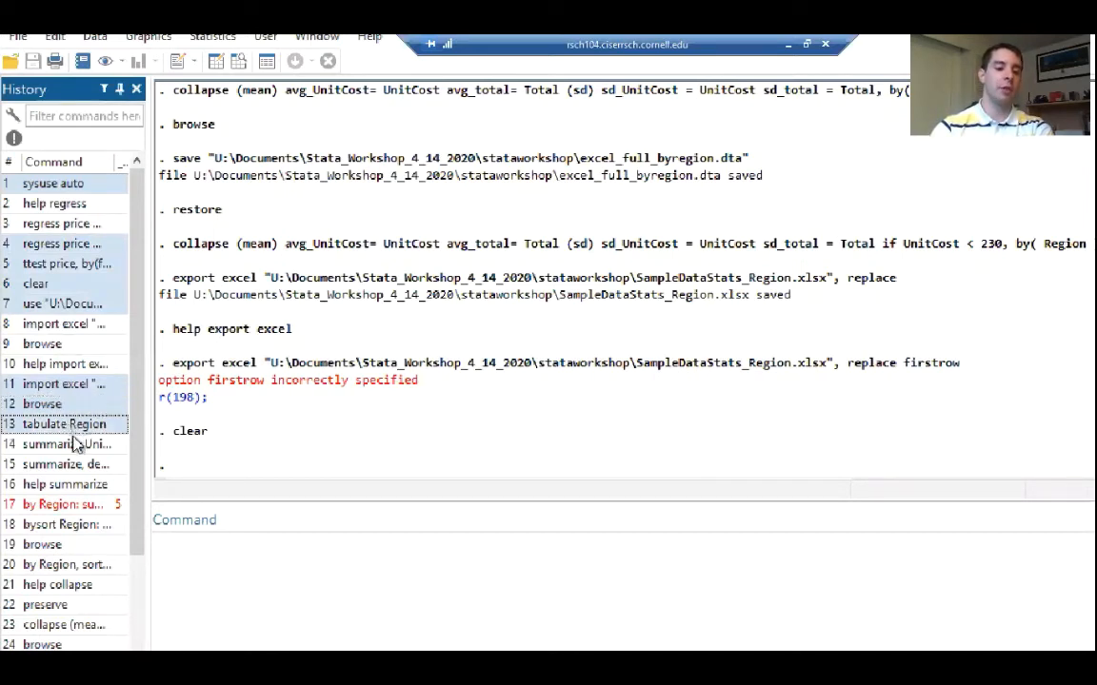
ctrl+click(58, 445)
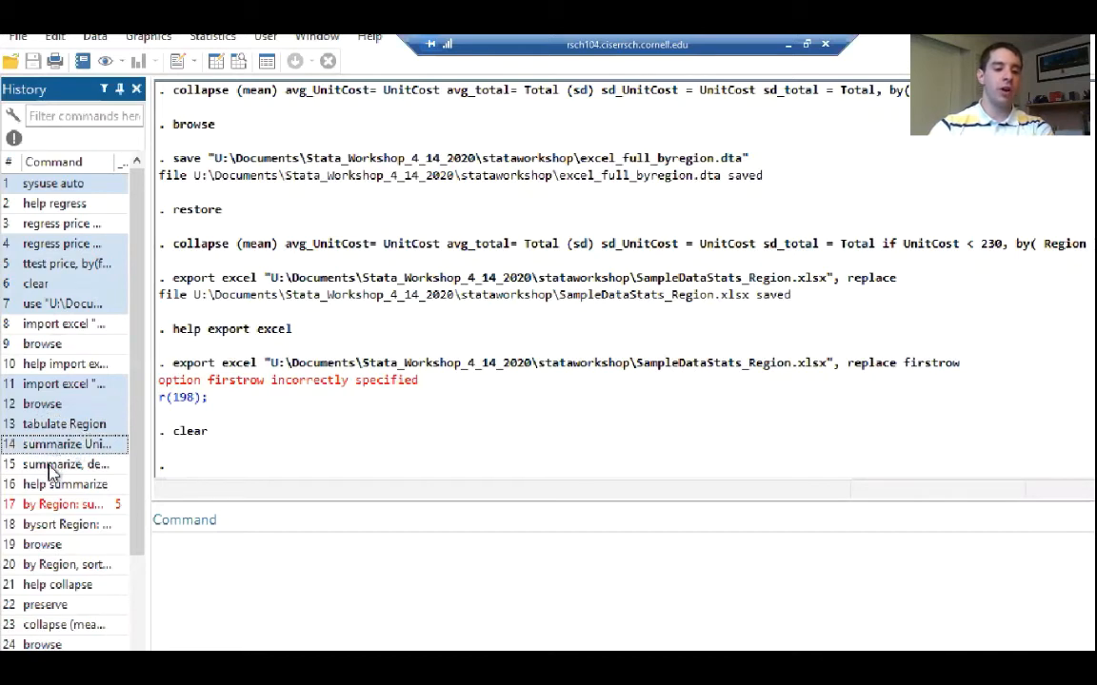
ctrl+click(54, 464)
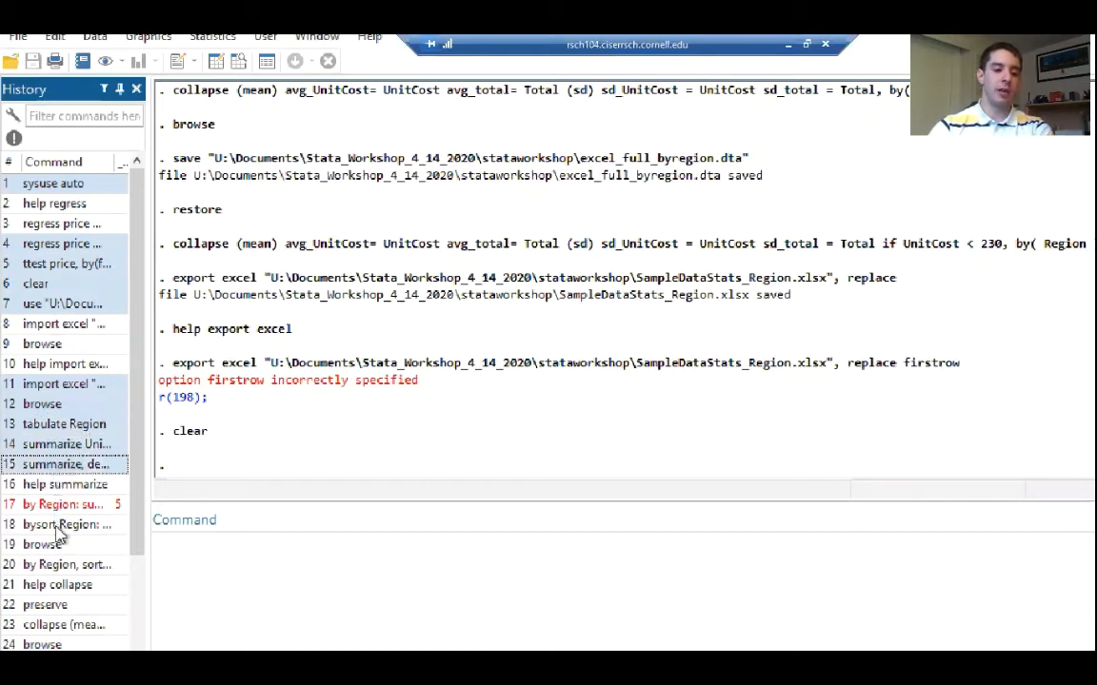
ctrl+click(57, 524)
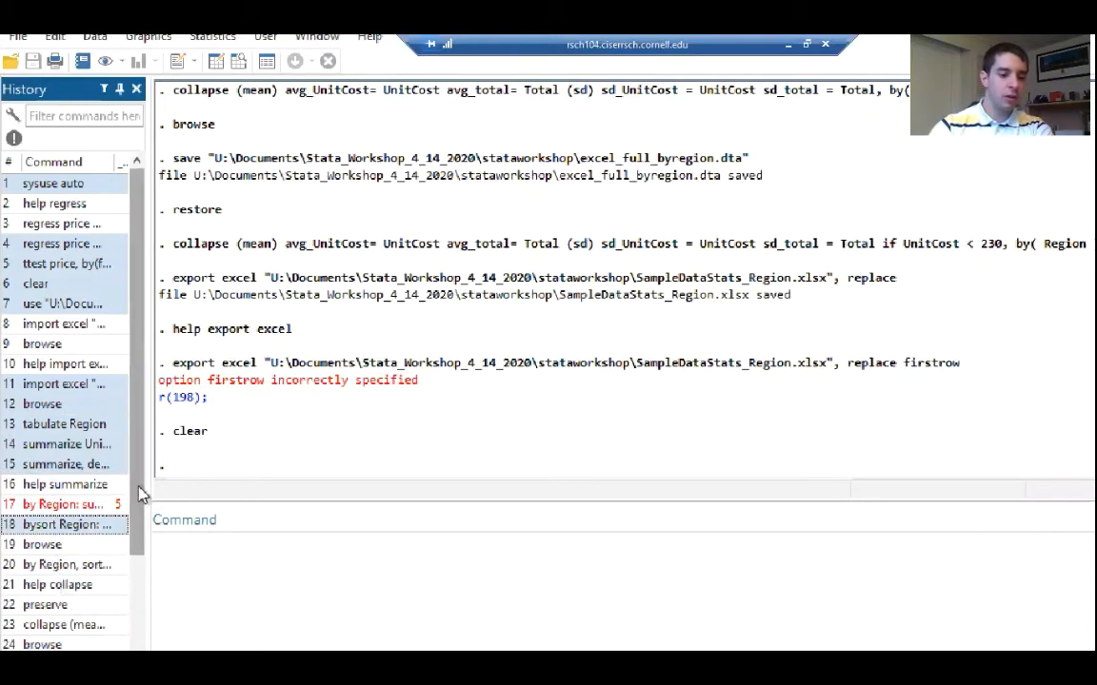
drag(139, 494, 135, 600)
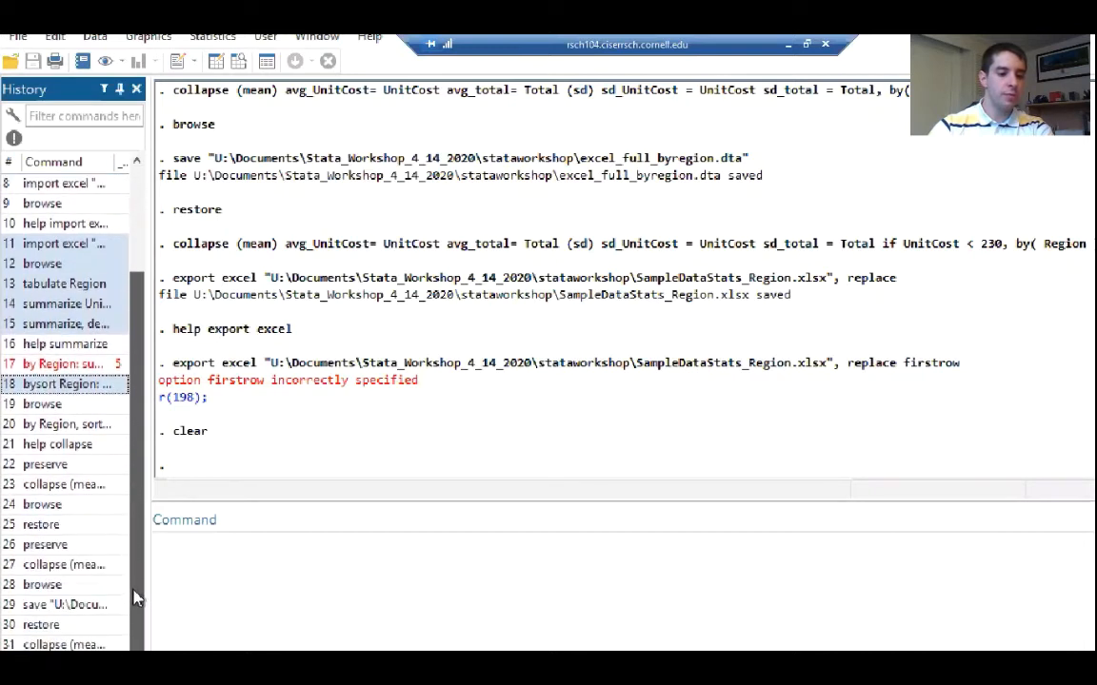
ctrl+click(54, 465)
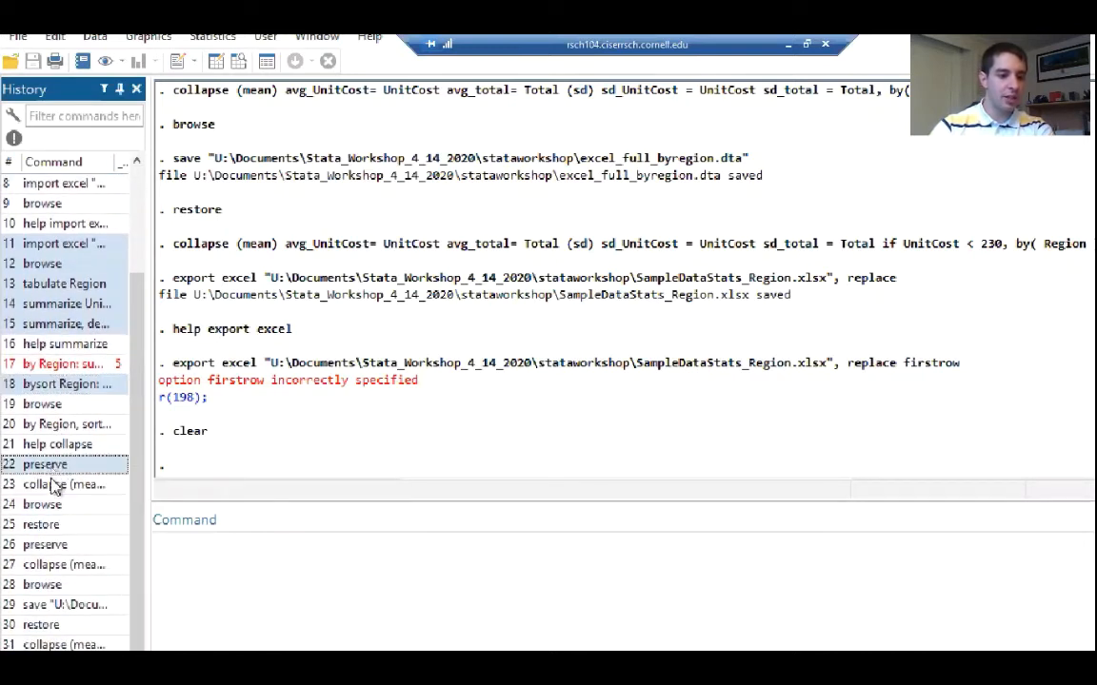
ctrl+click(53, 485)
ctrl+click(50, 482)
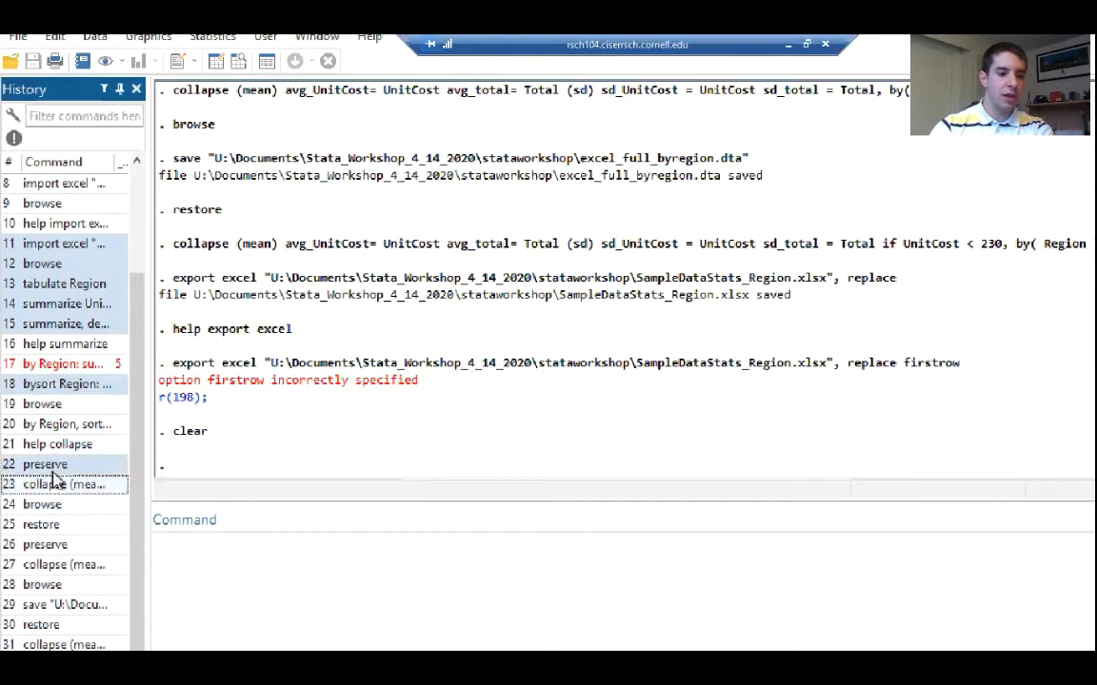
ctrl+click(49, 465)
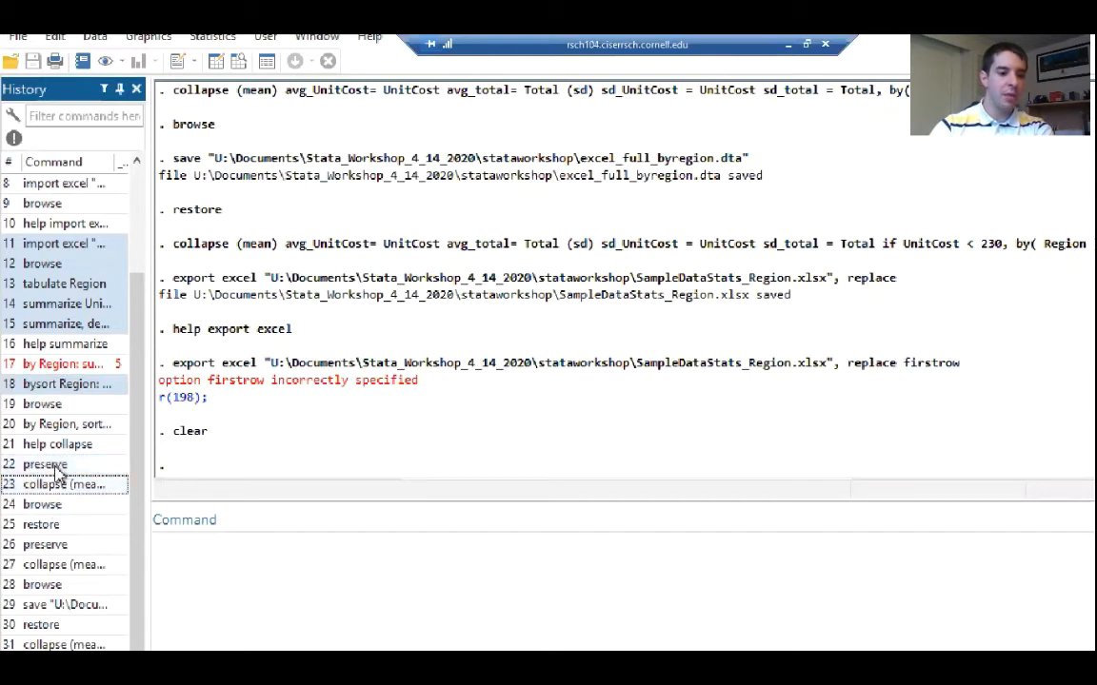
Add history commands 26 to 29 to the selection: preserve, collapse, browse, and save
ctrl+click(59, 546)
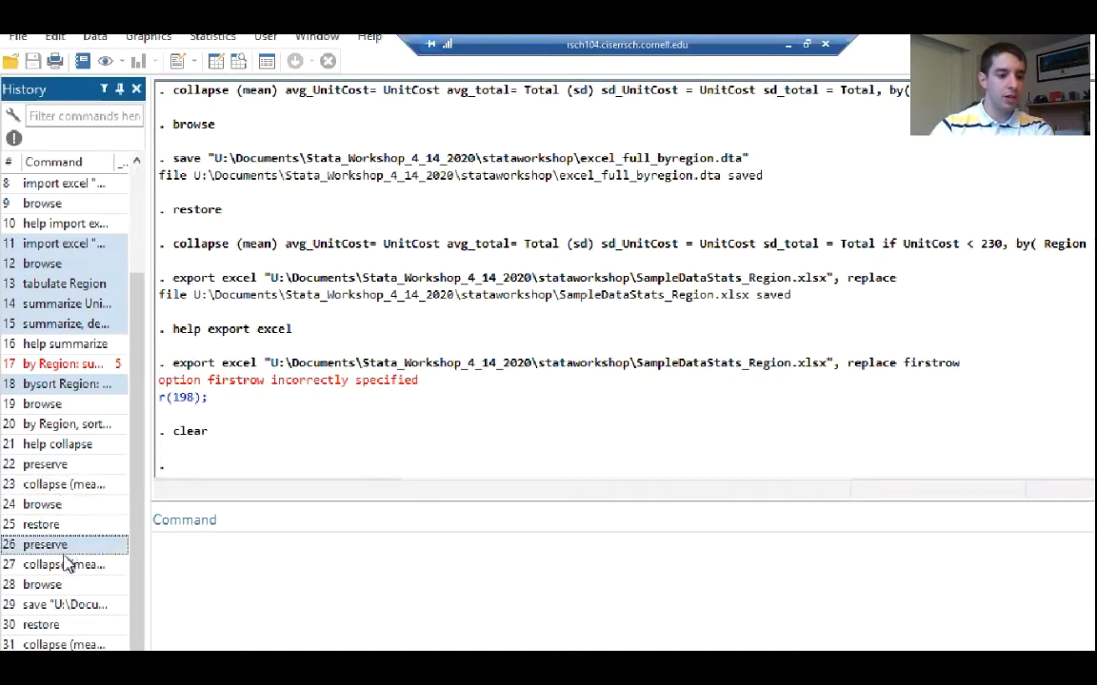
ctrl+click(57, 566)
ctrl+click(54, 587)
ctrl+click(57, 607)
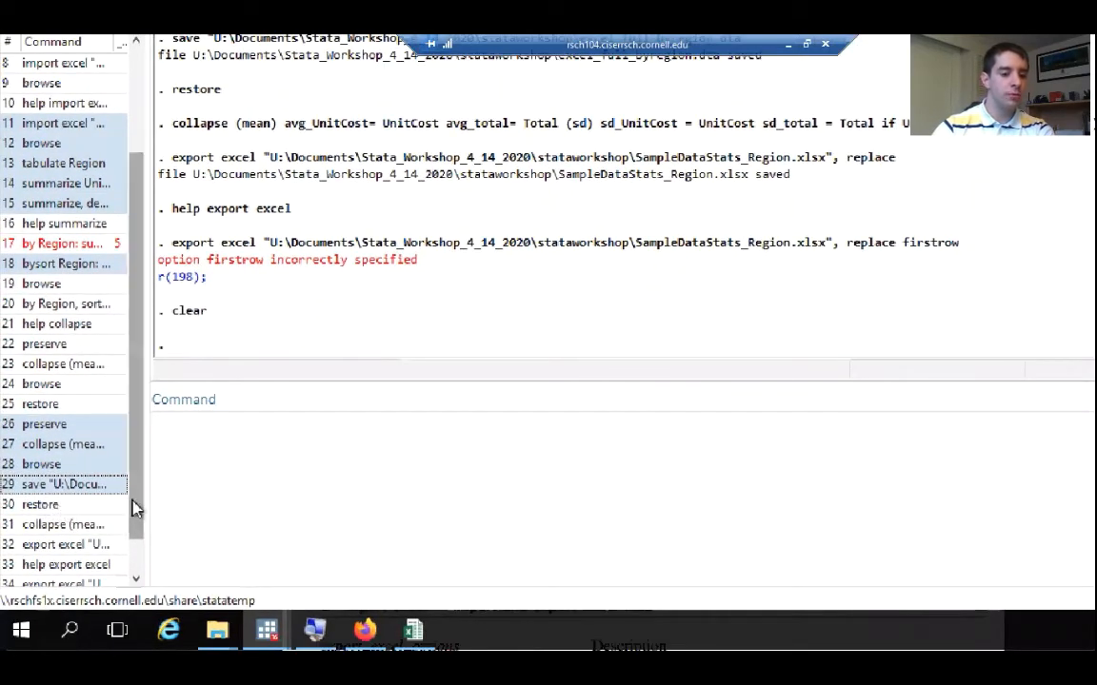
Add history commands 30, 31, 34 and 35 to the selection: restore, collapse, the second export excel, and clear
scroll(123, 471, down, 1)
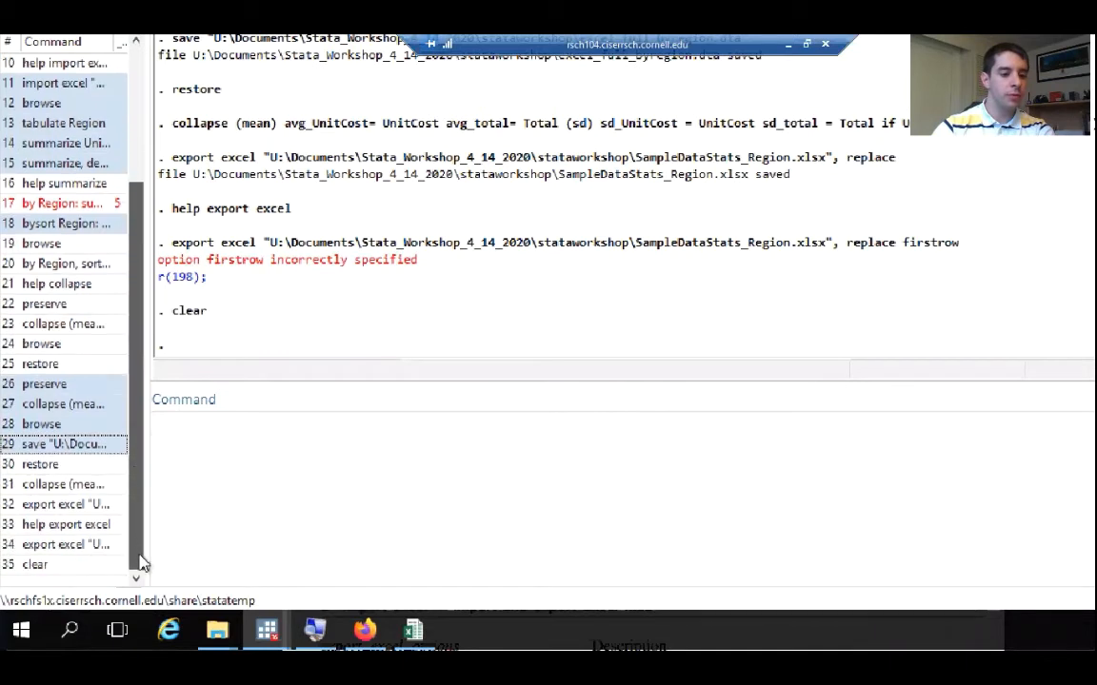
ctrl+click(64, 465)
ctrl+click(66, 485)
ctrl+click(67, 505)
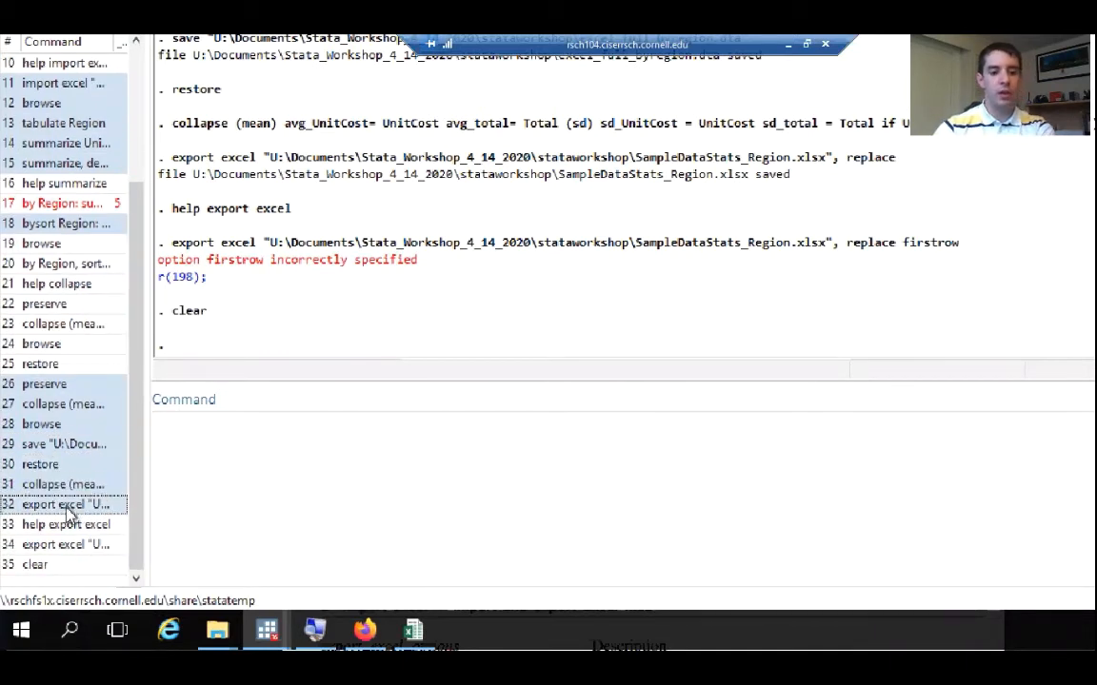
ctrl+click(70, 505)
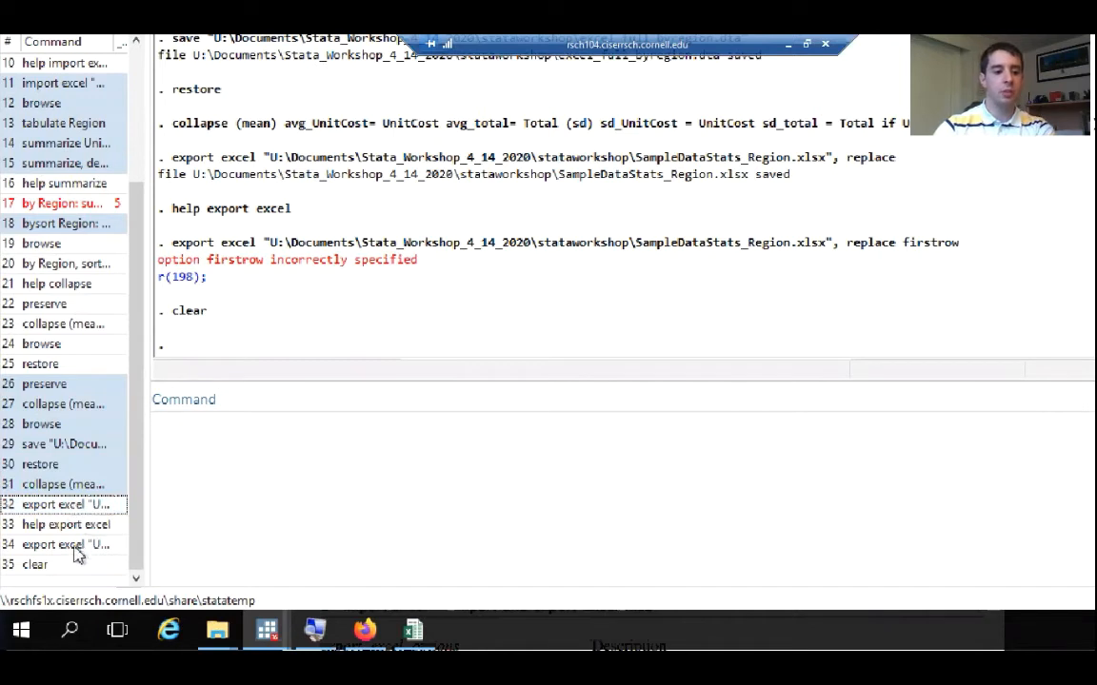
ctrl+click(75, 546)
ctrl+click(46, 572)
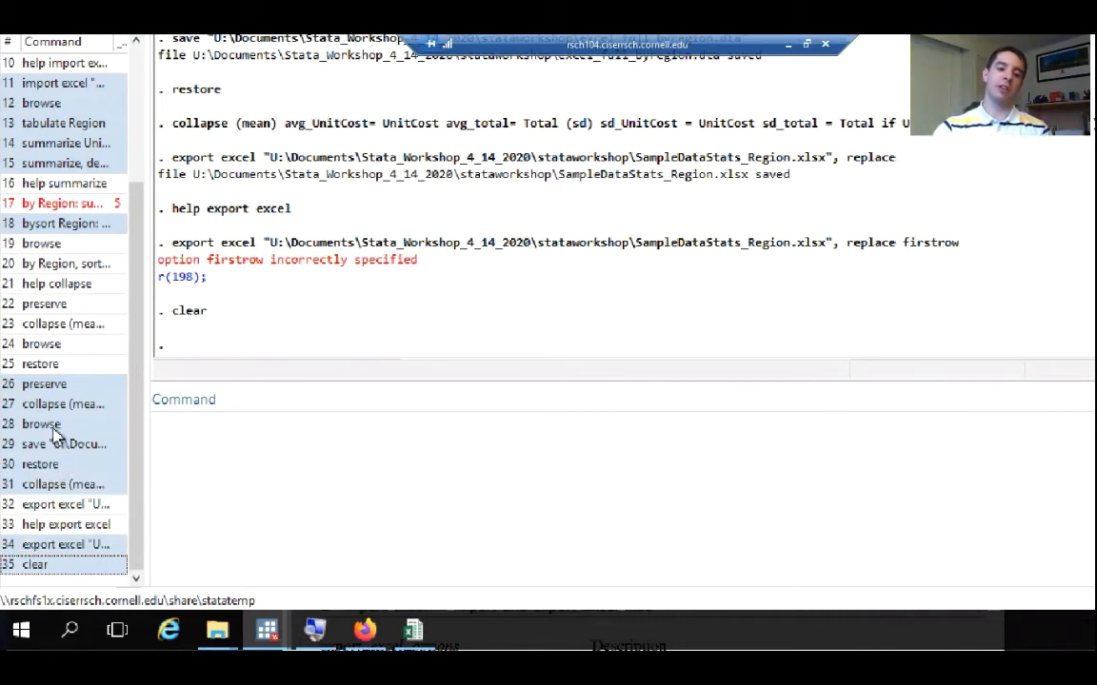
Send the selected history commands to the Do-file Editor and save them as work_go in the stataworkshop folder
right_click(55, 436)
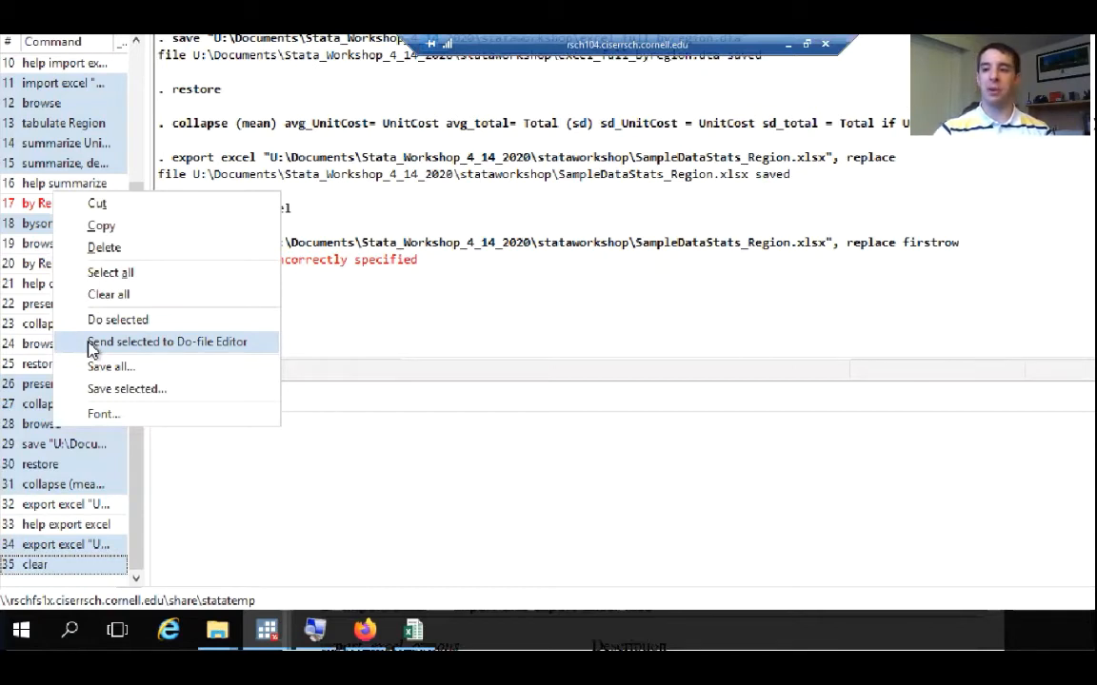
click(93, 346)
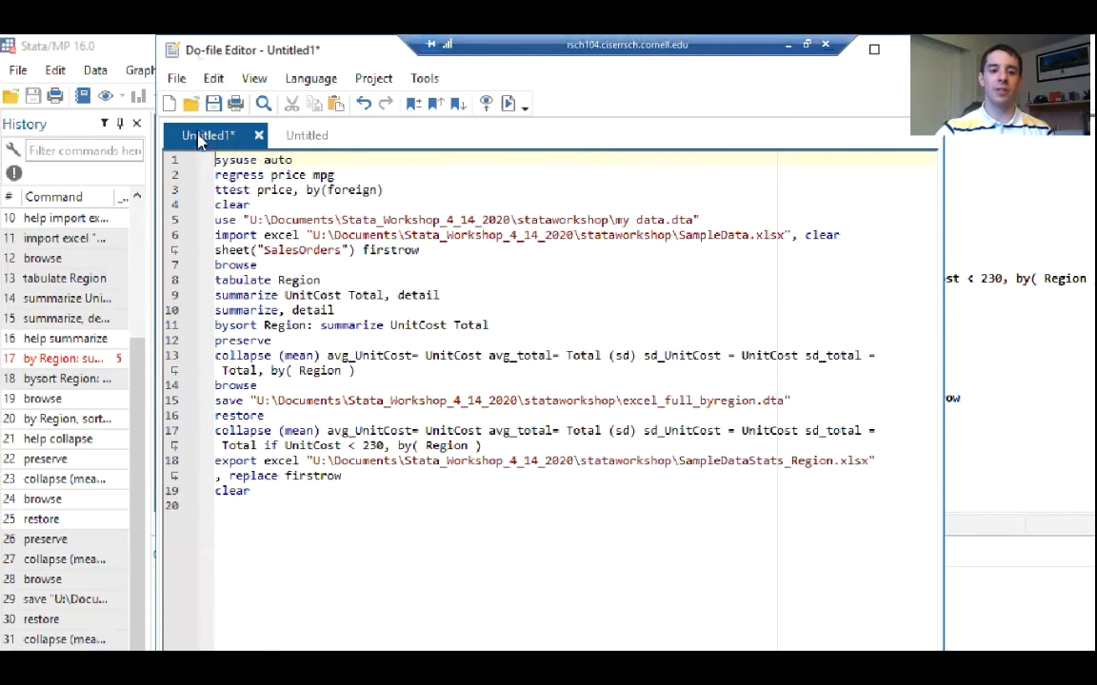
click(175, 79)
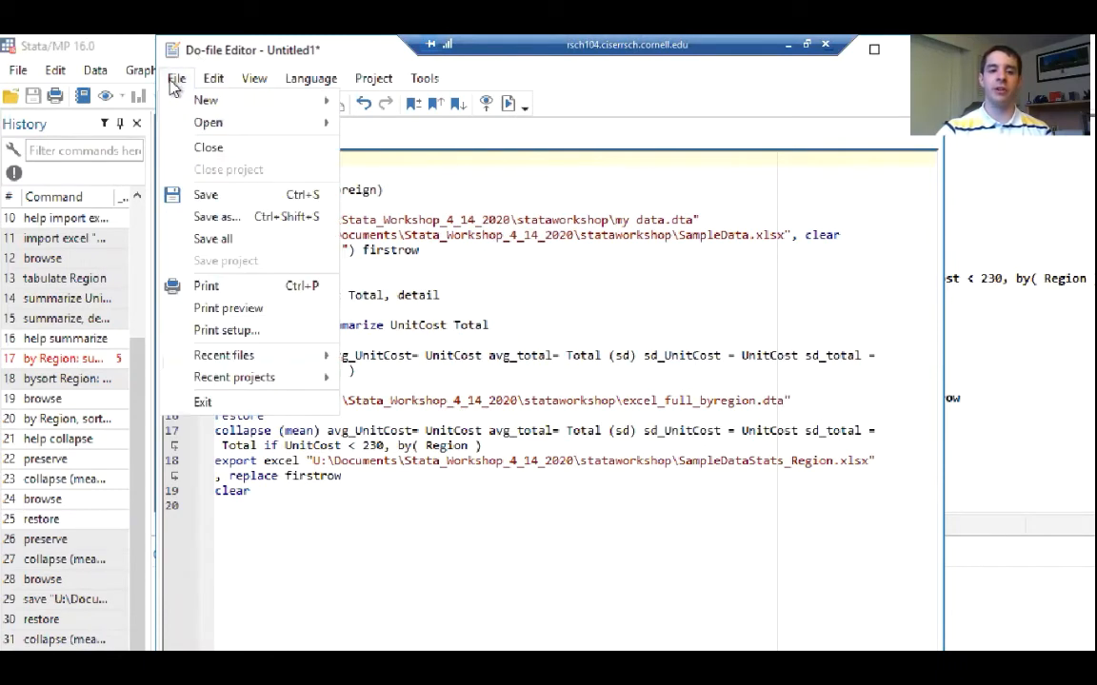
click(212, 217)
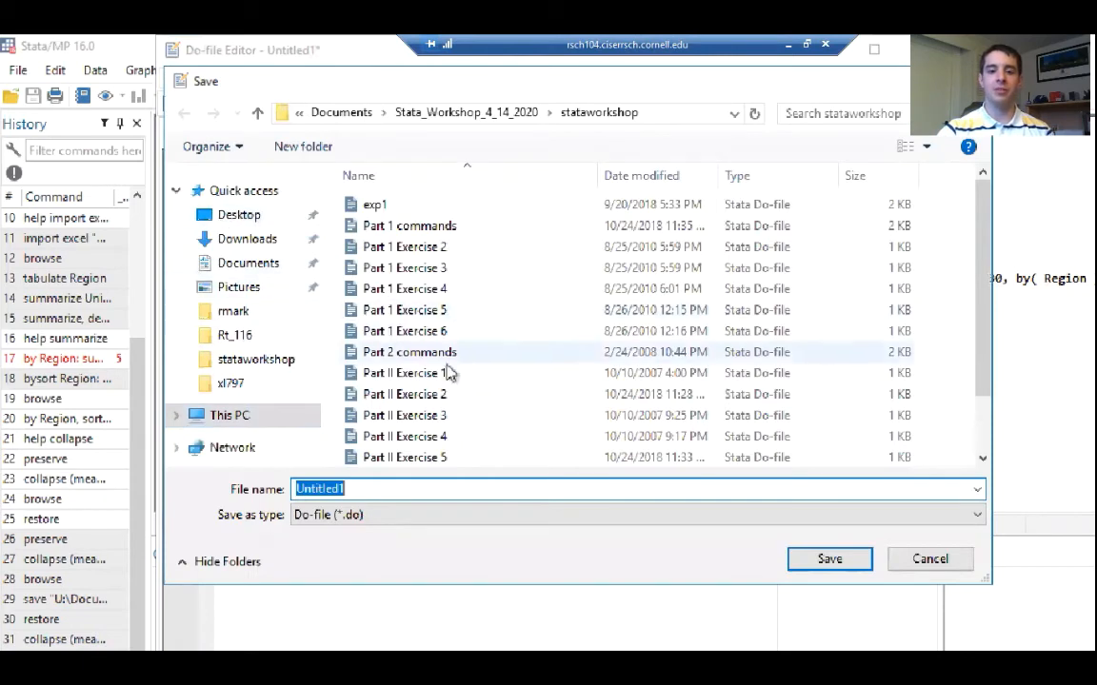
click(399, 494)
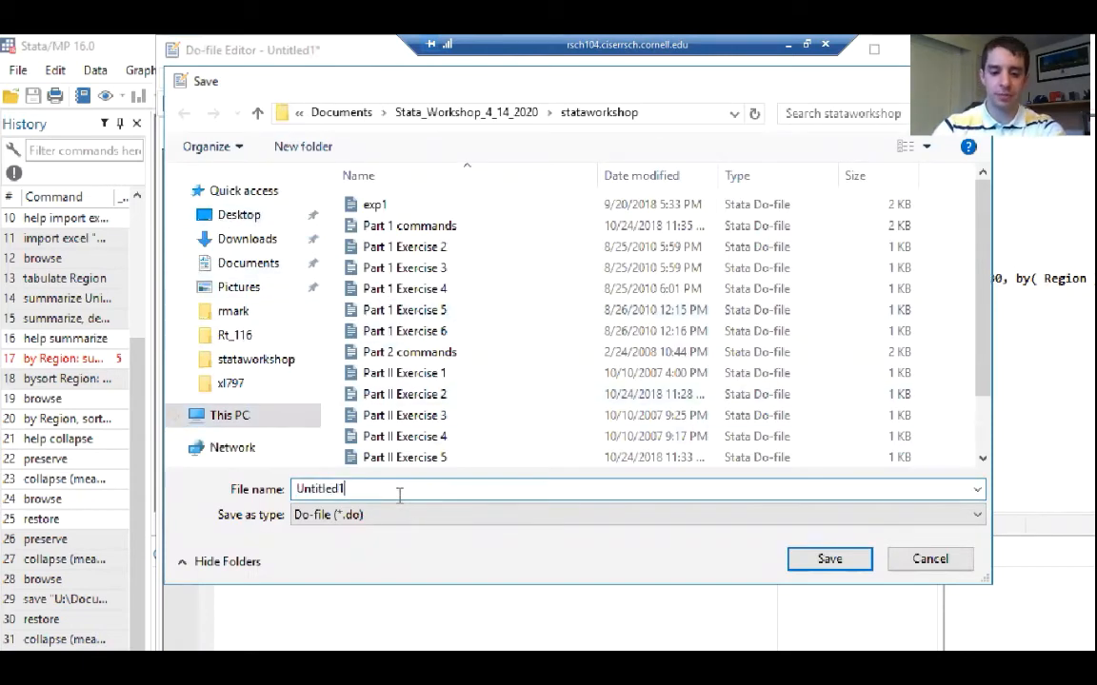
drag(399, 494, 272, 489)
text(work)
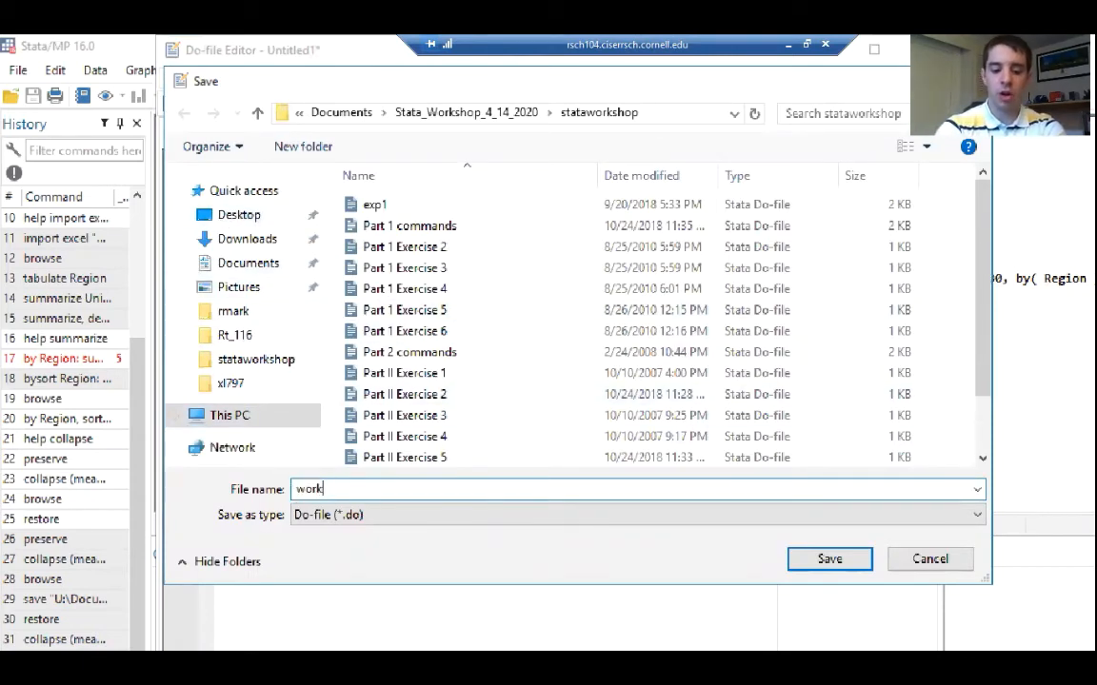
text(_go)
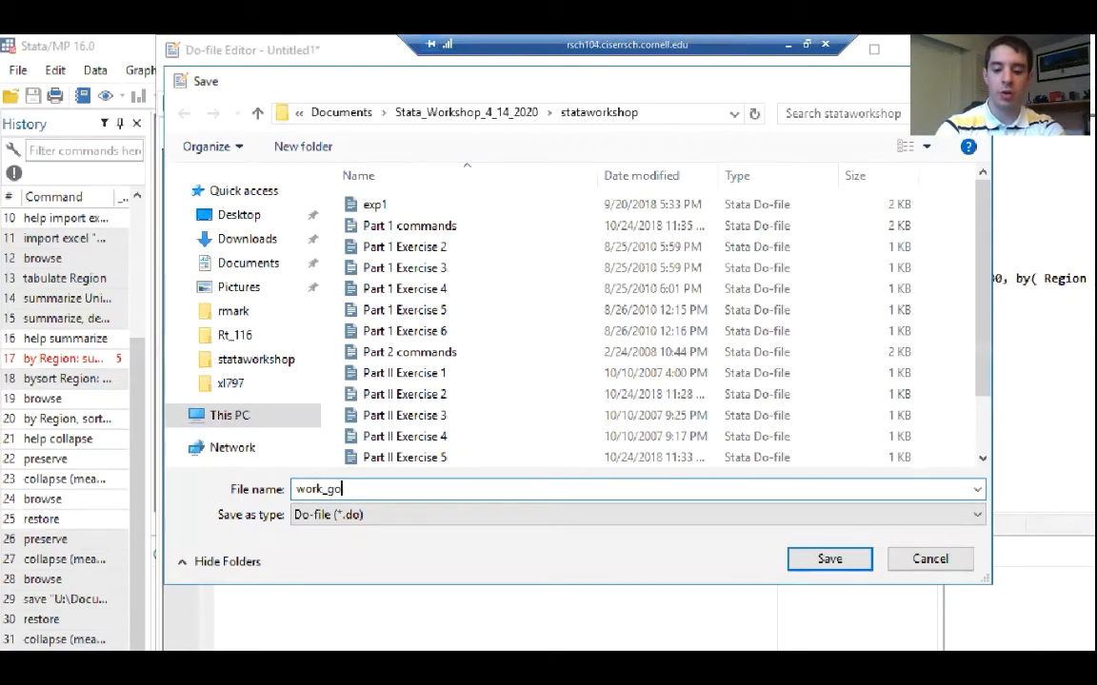
key(Return)
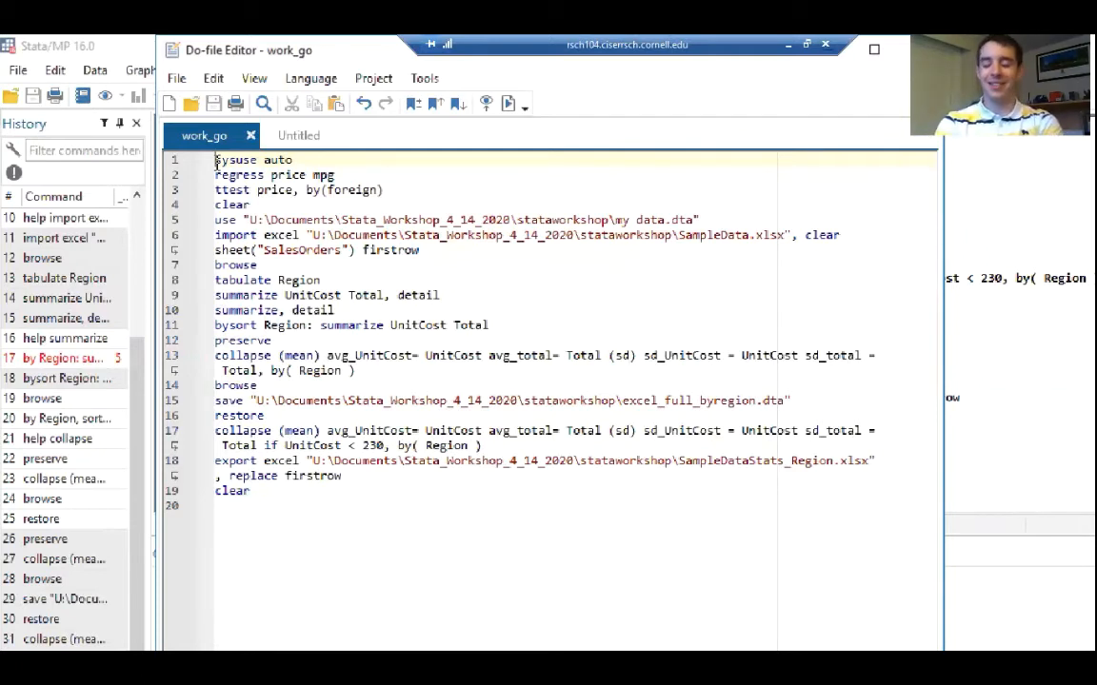
Below a new blank first line, add the clear option to sysuse auto and the replace option to the save command
key(Return)
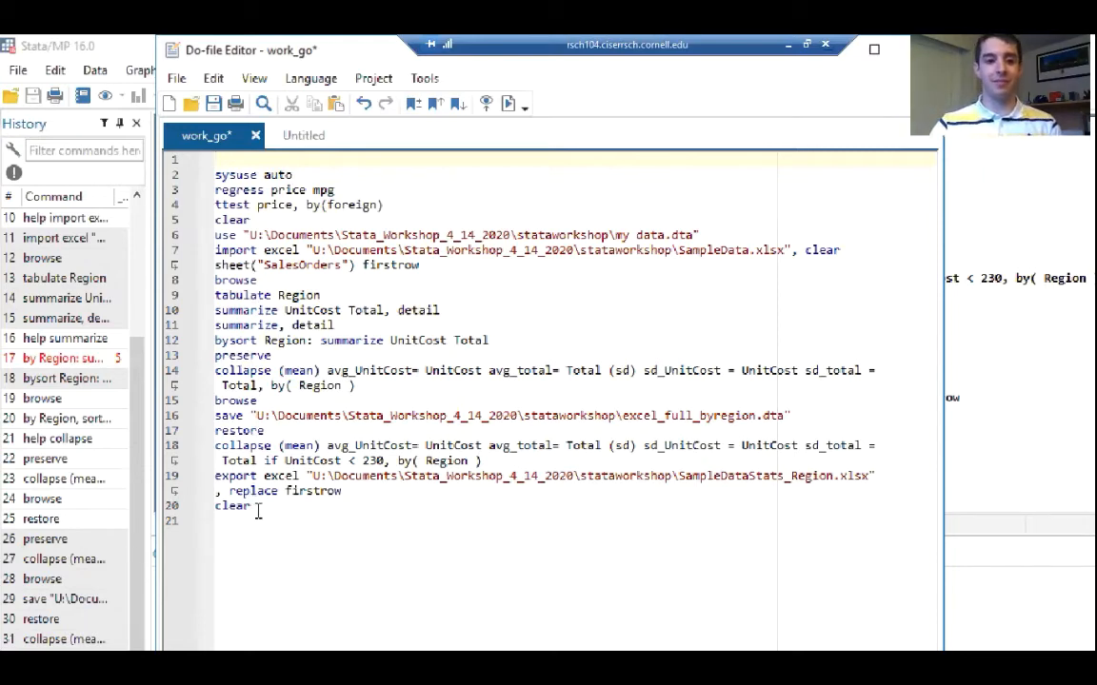
click(300, 175)
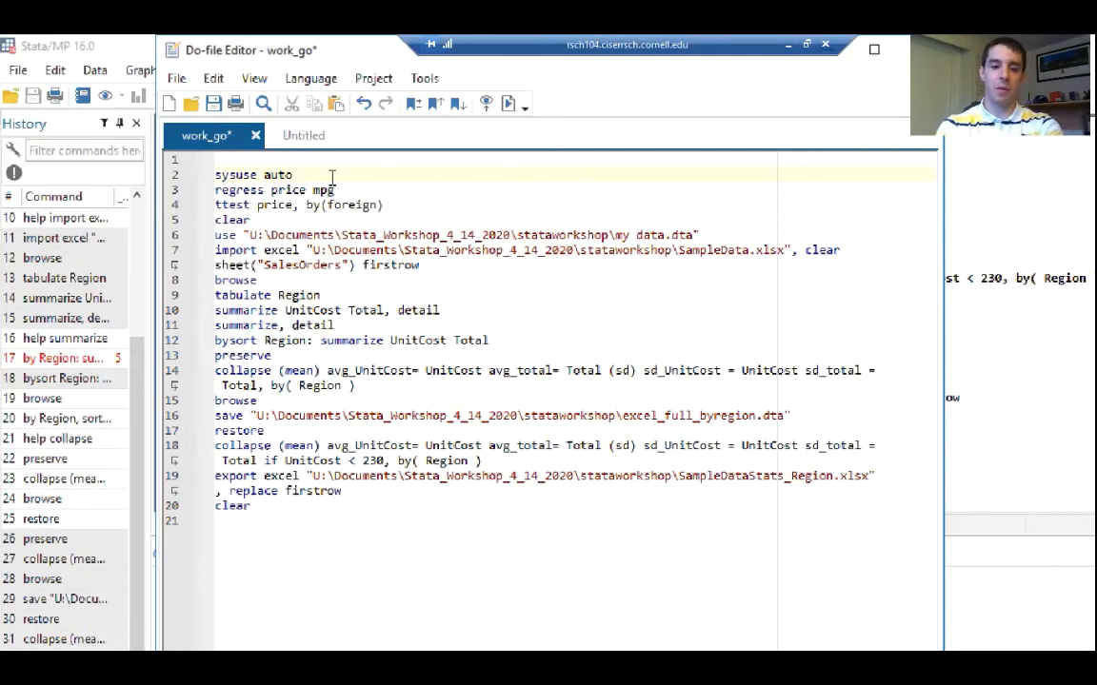
text(, clear)
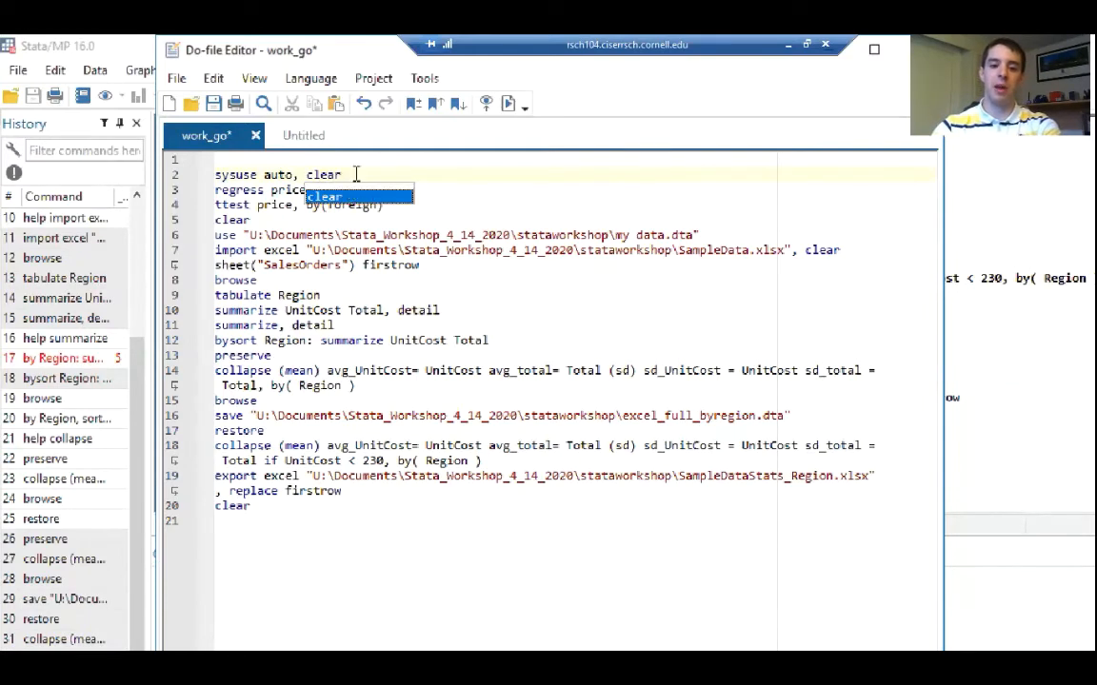
click(355, 175)
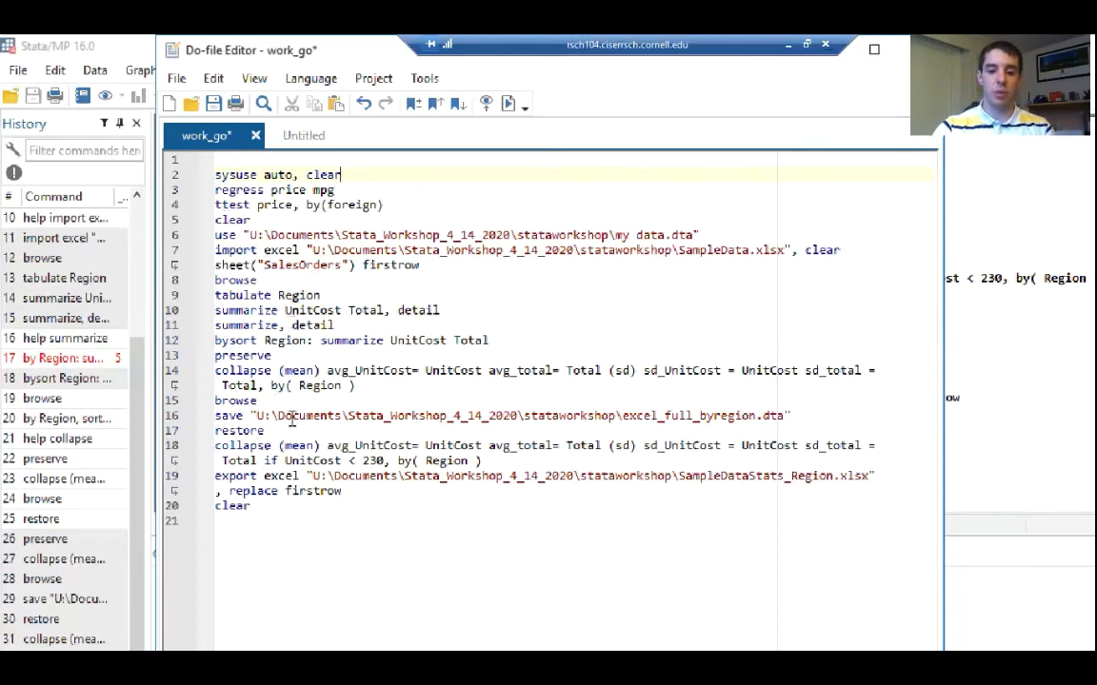
click(816, 416)
text(, replace)
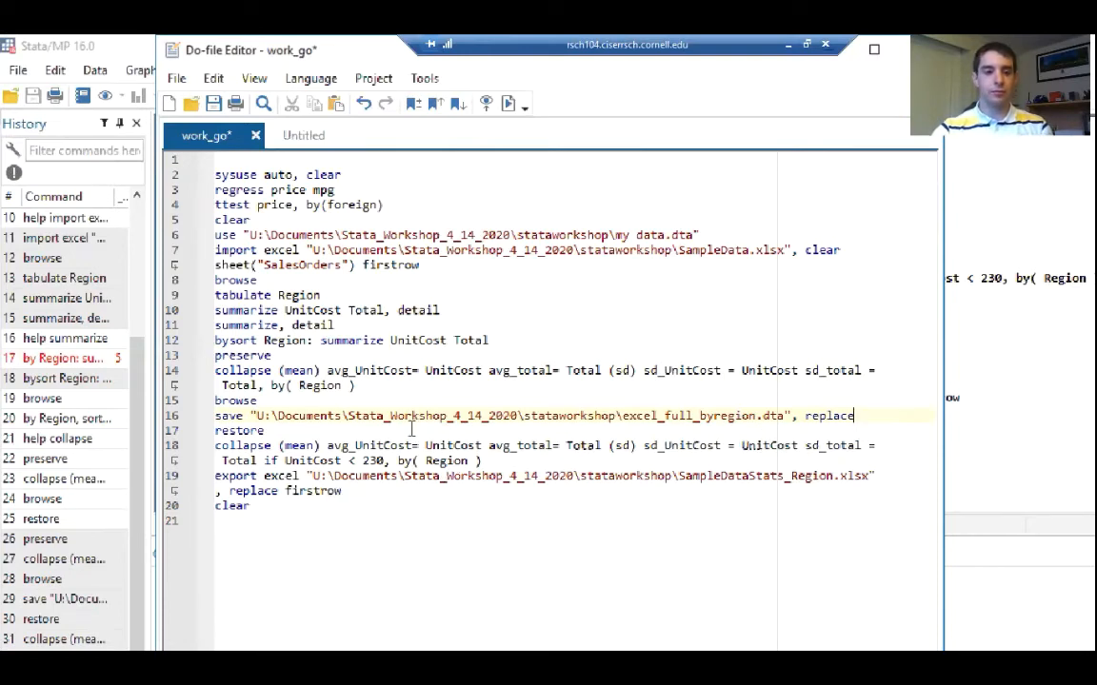
Insert an empty block comment above the commands, opened with /* and closed with */, with two blank lines inside
click(241, 162)
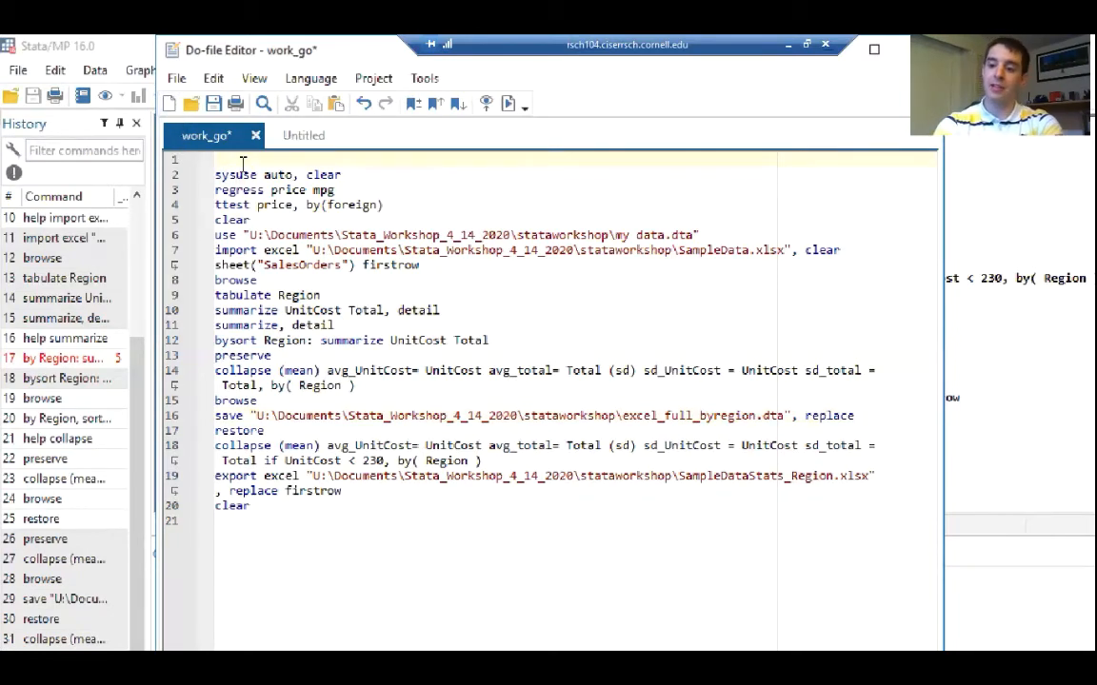
key(Return)
key(Up)
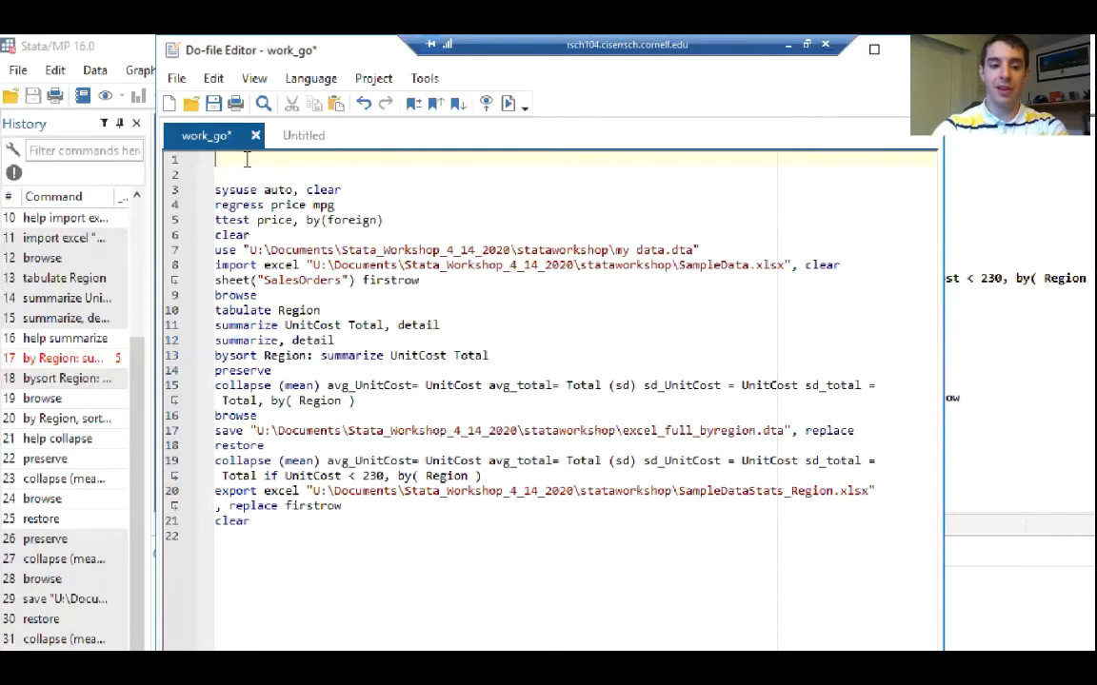
text(/*)
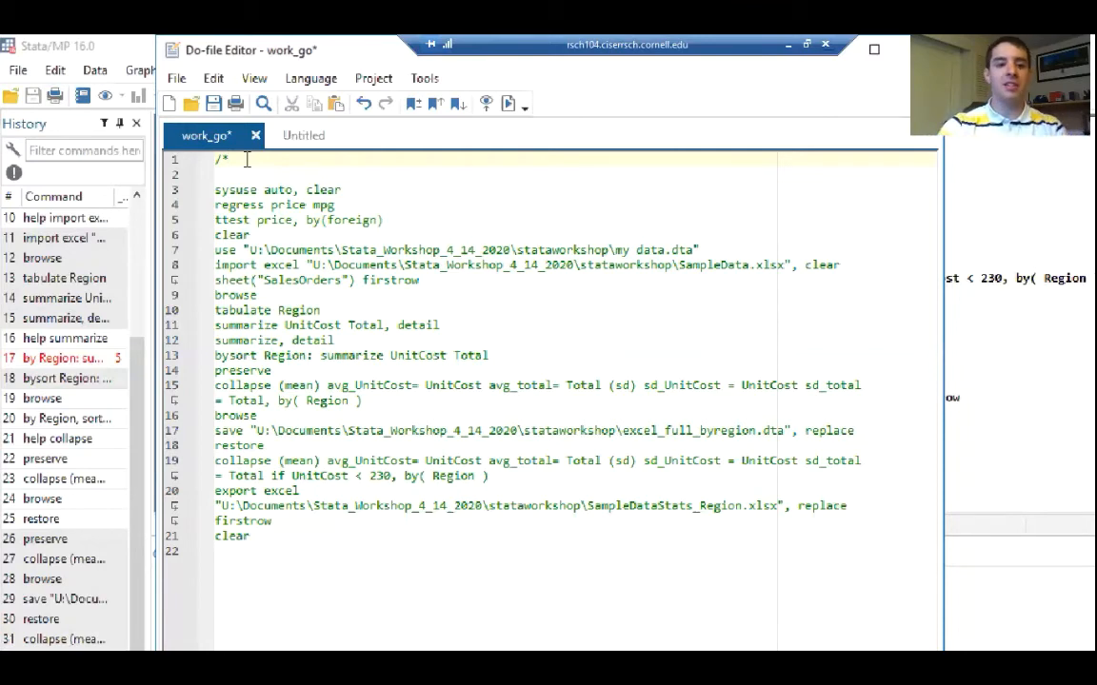
key(Return)
key(Return)
key(Return)
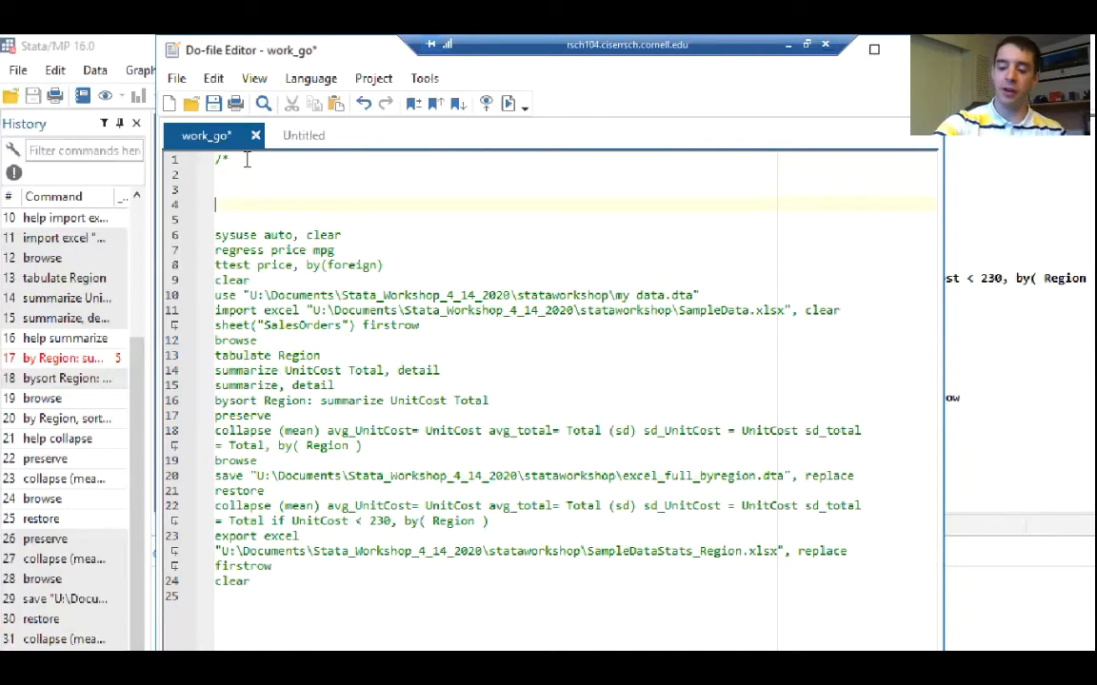
text(*/)
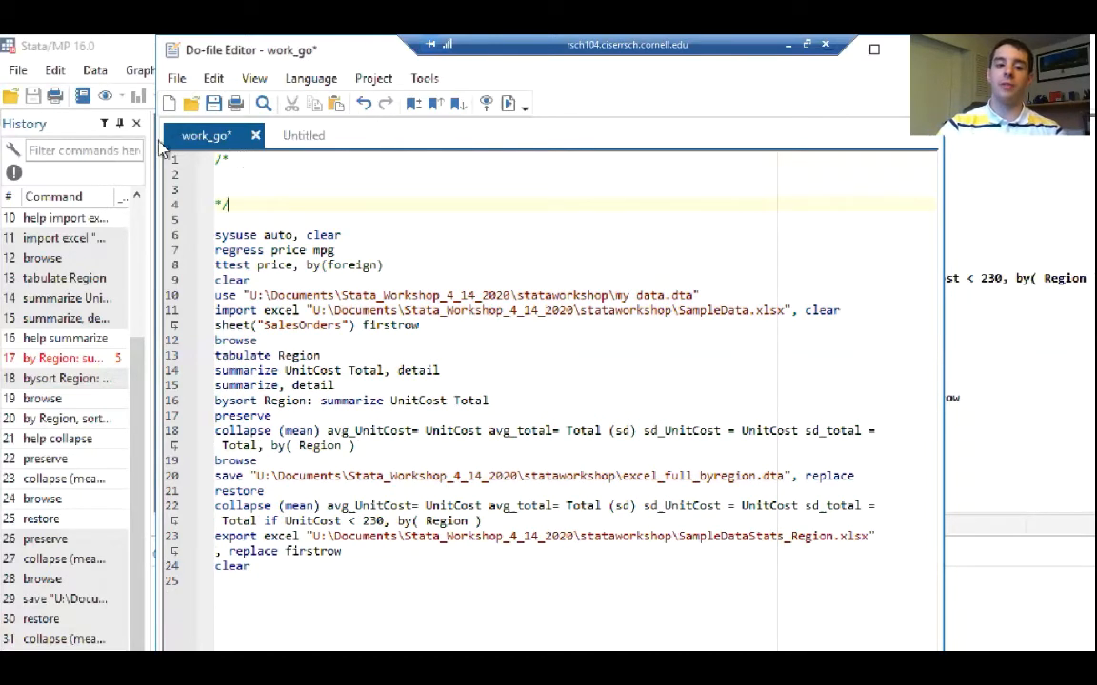
click(247, 177)
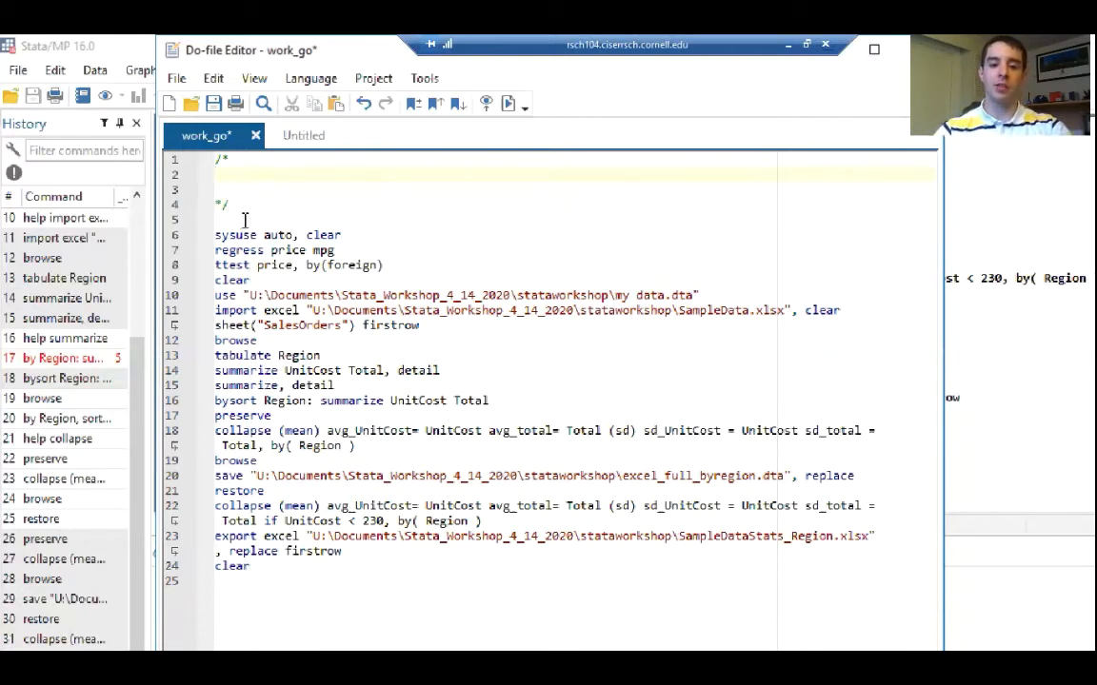
Add the one-line comment "*Open system cars dataset" directly above the sysuse auto command
click(243, 221)
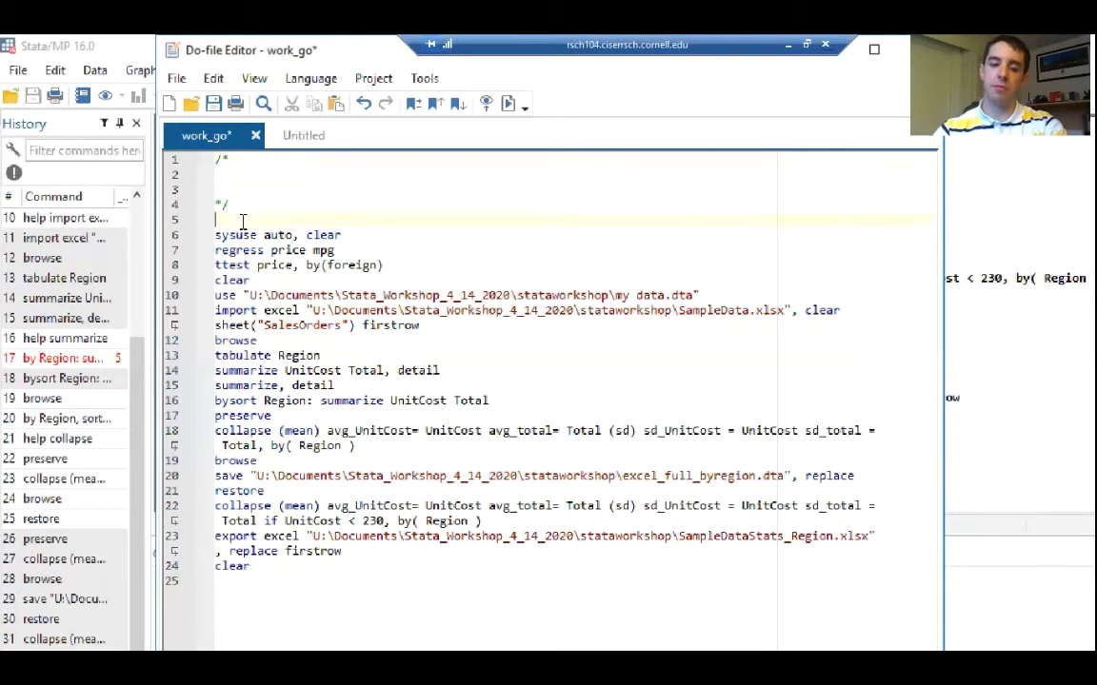
text(*)
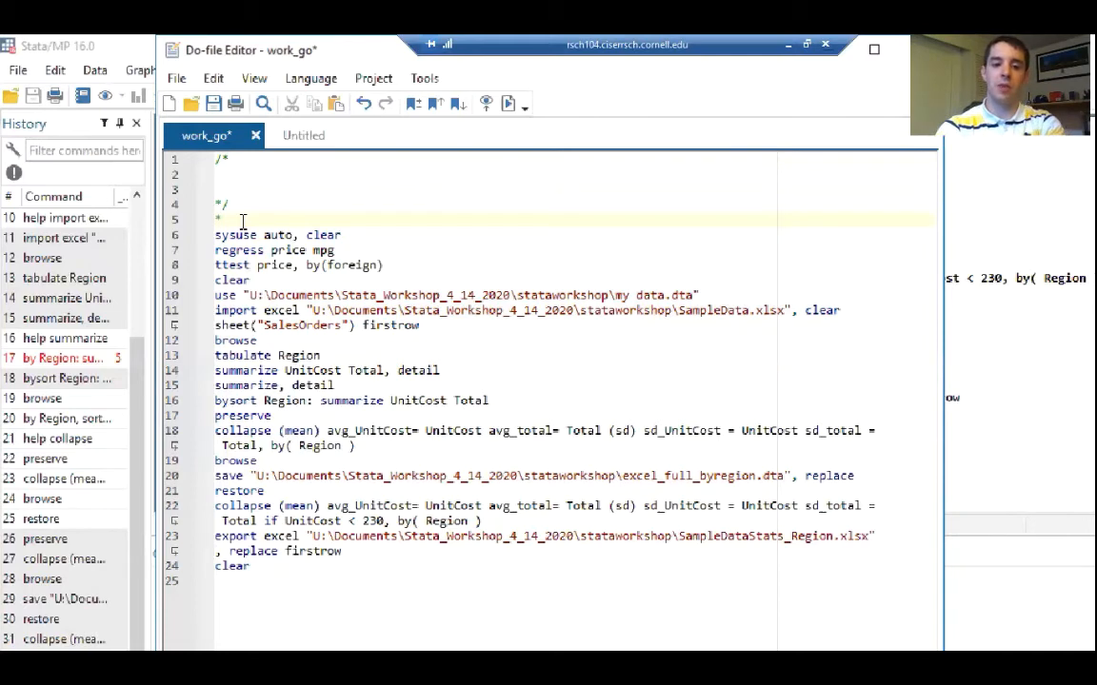
text(Open s)
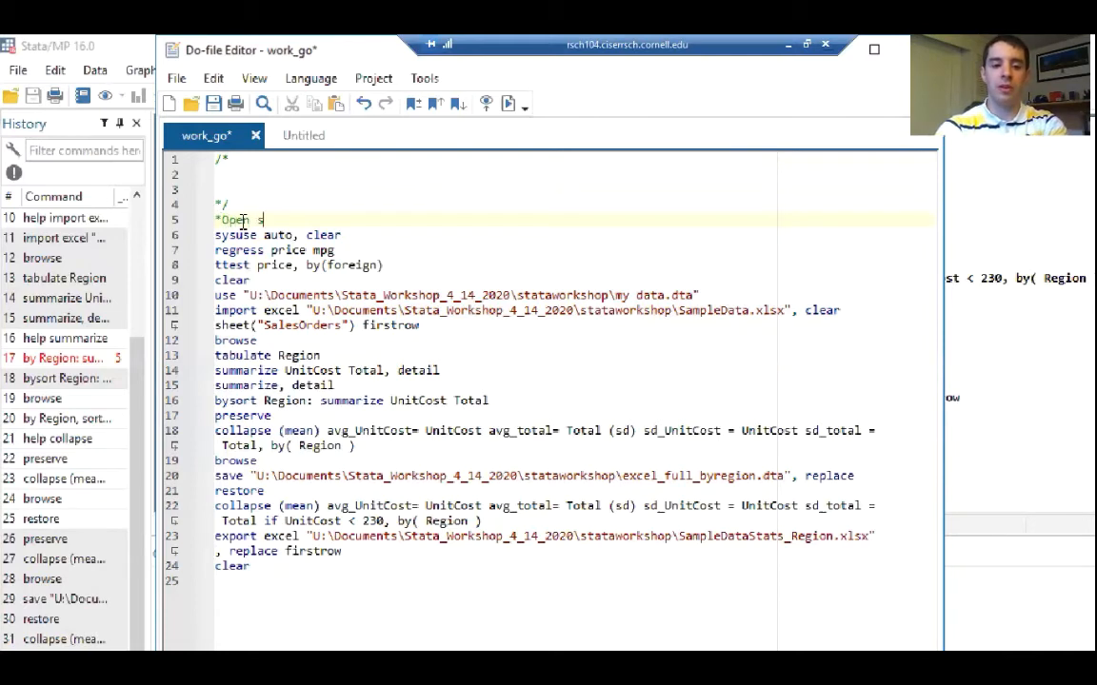
text(ystem cars dat)
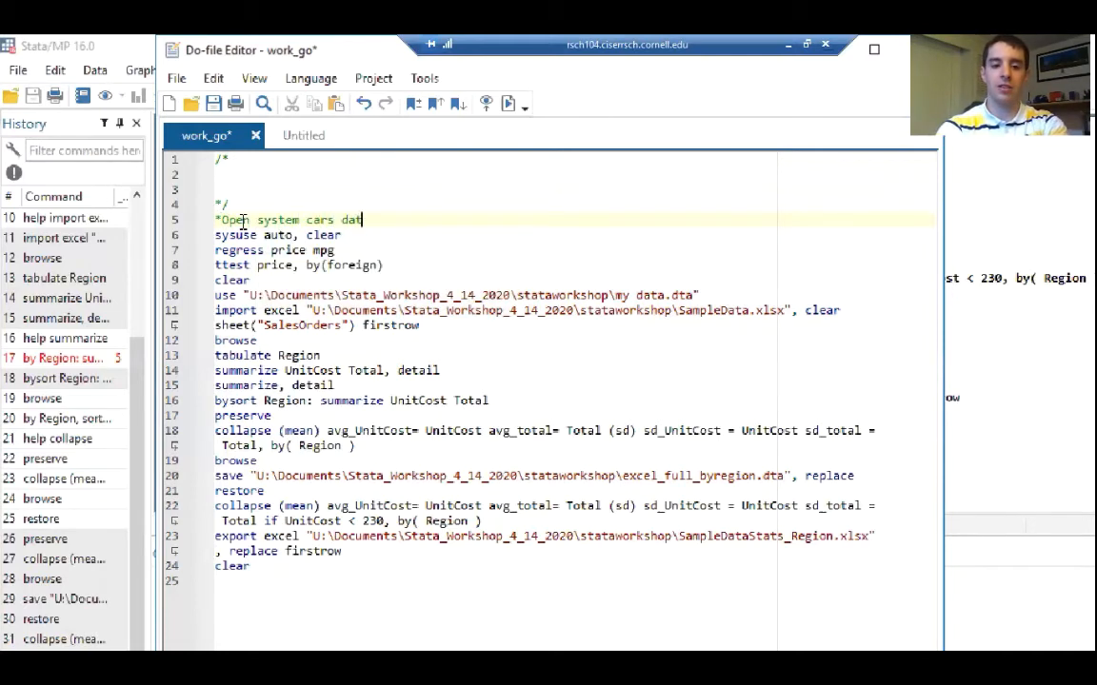
text(aset)
Fill the block comment with an Author line giving the author's first name and the line "Purpose: Import some datasets of all formats."
click(228, 175)
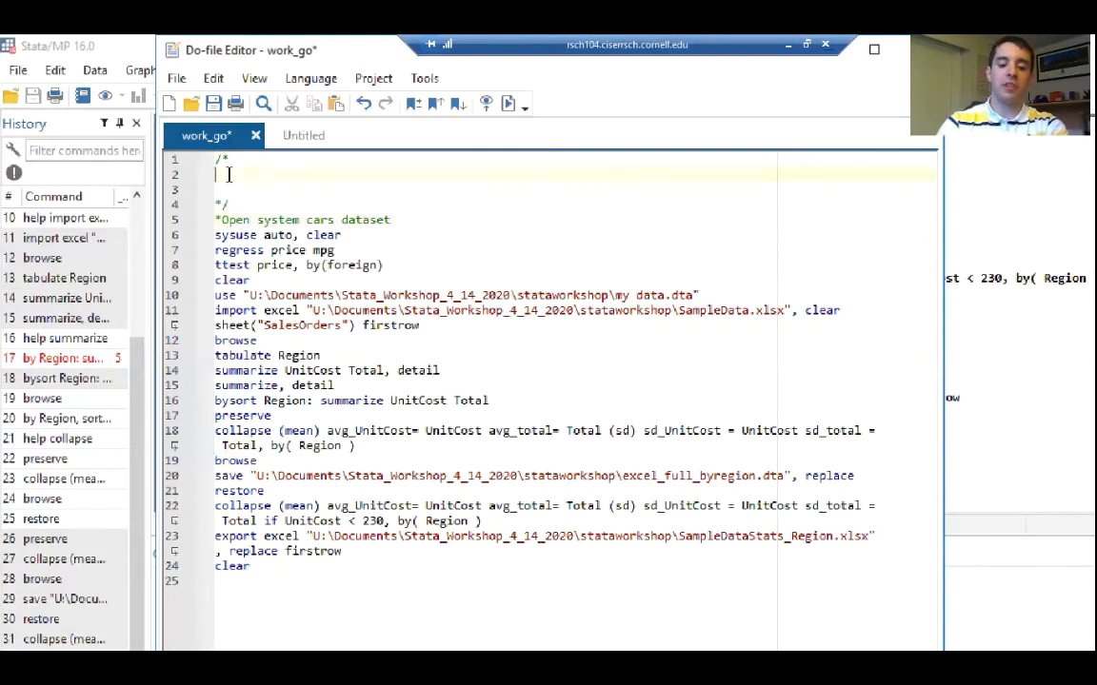
text(Author:)
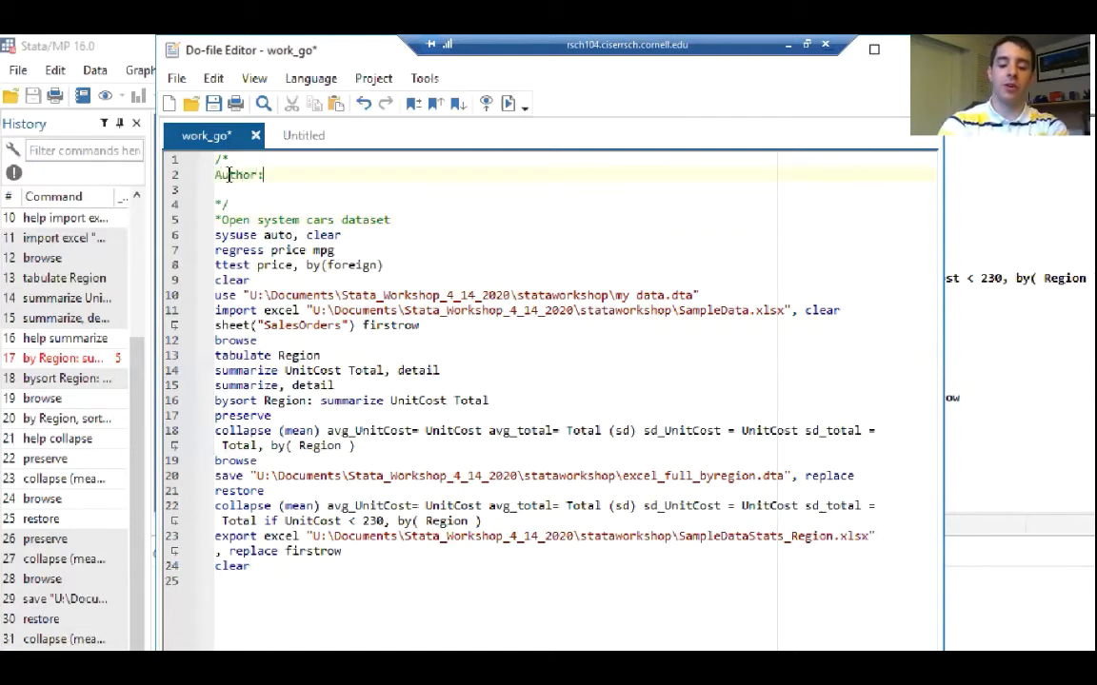
text( Jacob)
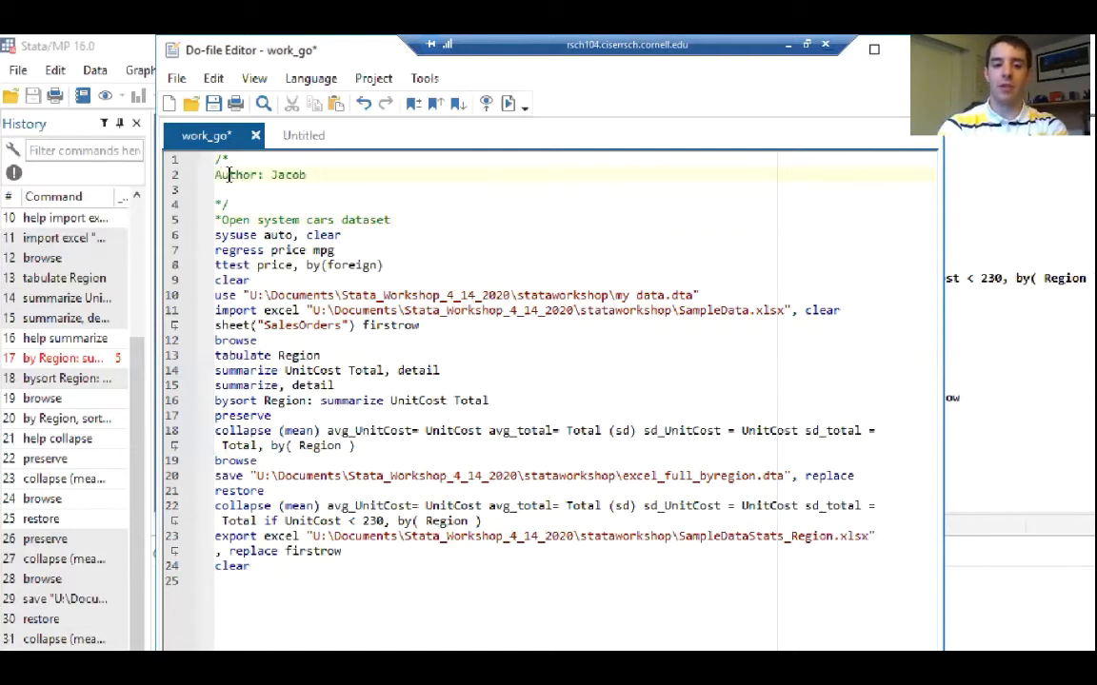
key(Return)
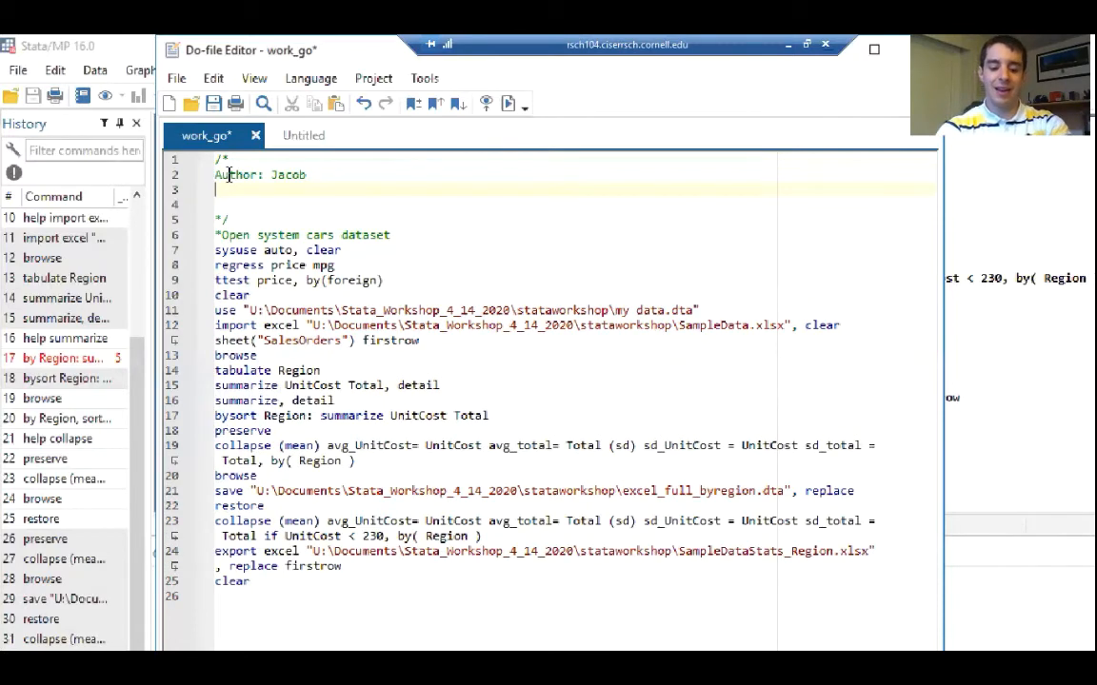
text(Purpose: )
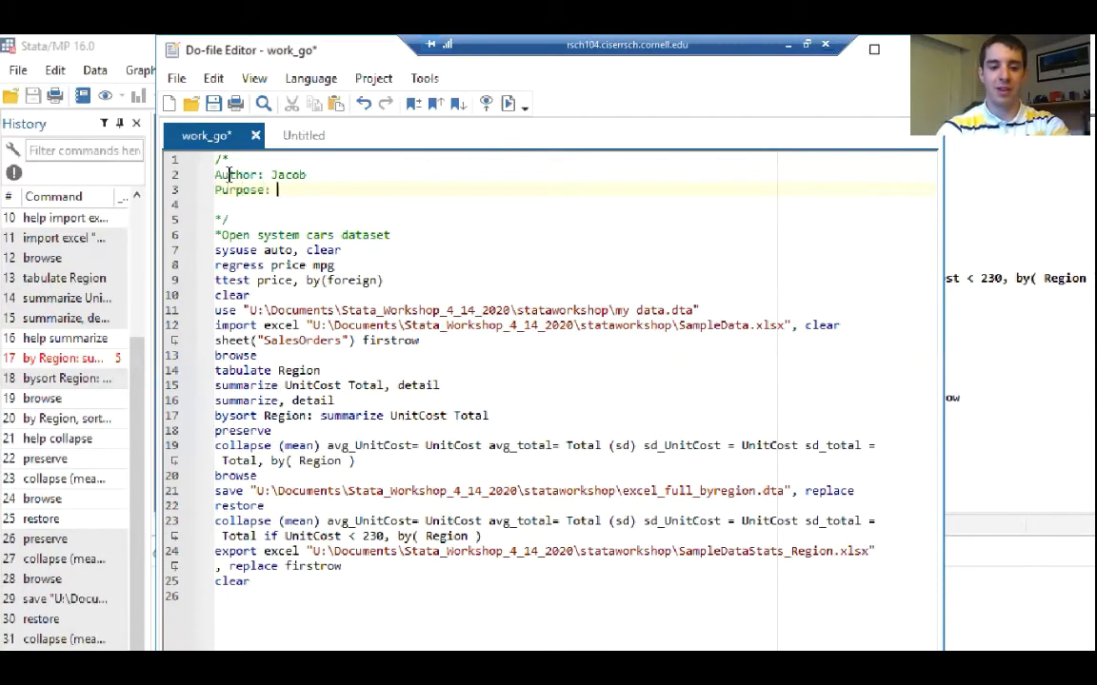
text(Import)
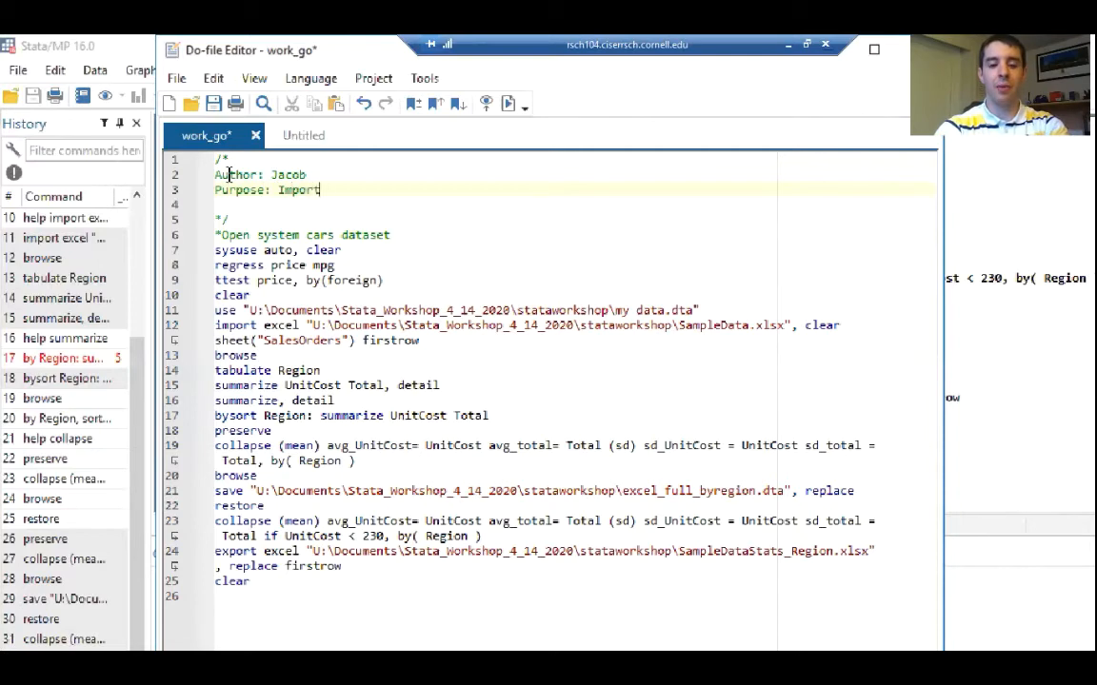
text( some datasets of)
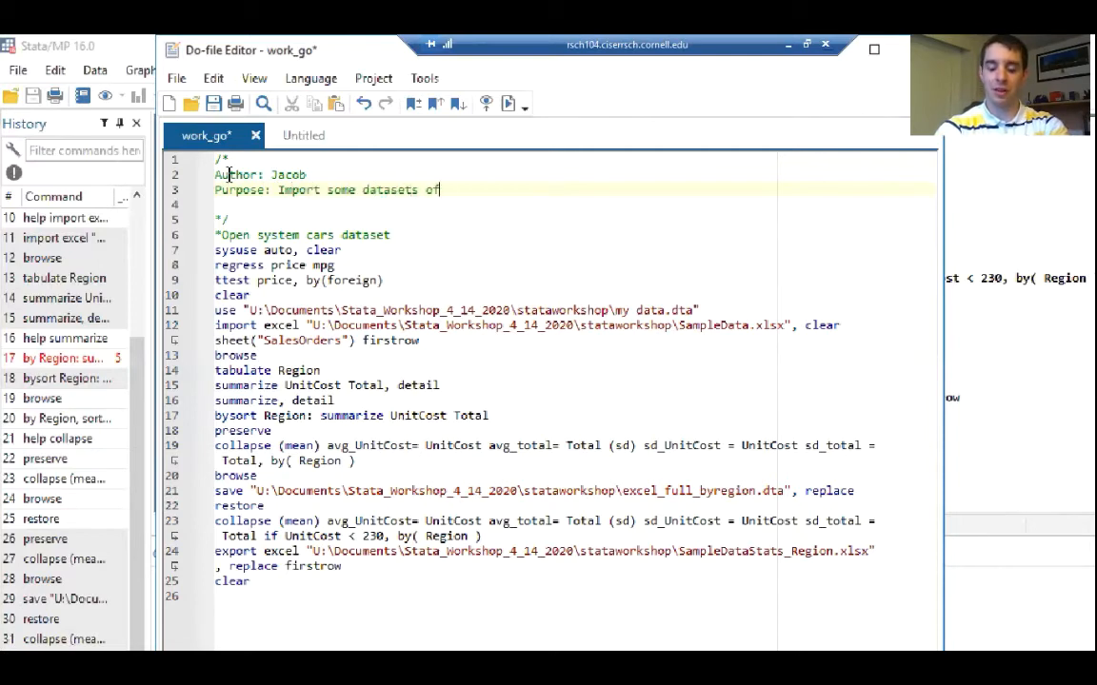
text( all formats. )
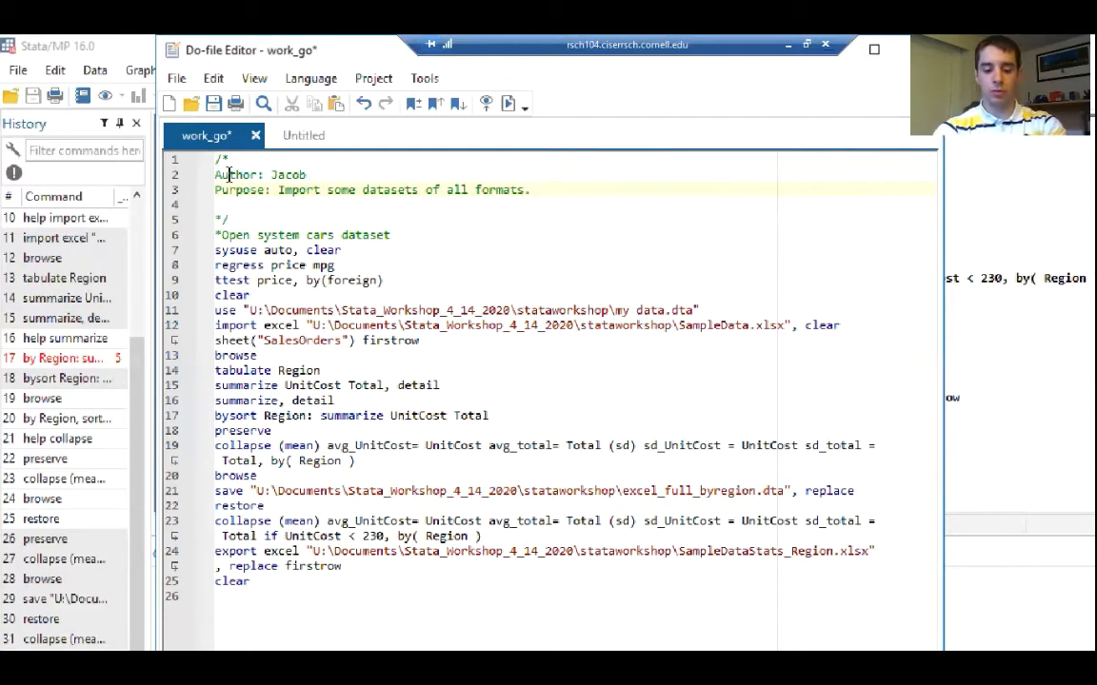
text(Show some )
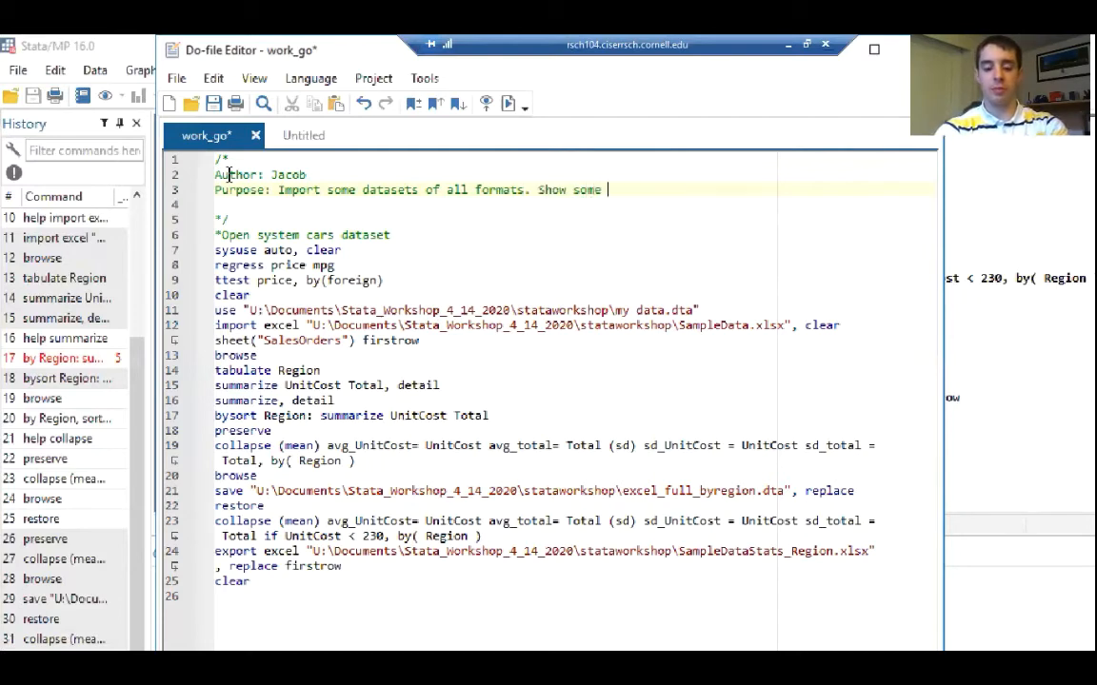
text(statistics, ma)
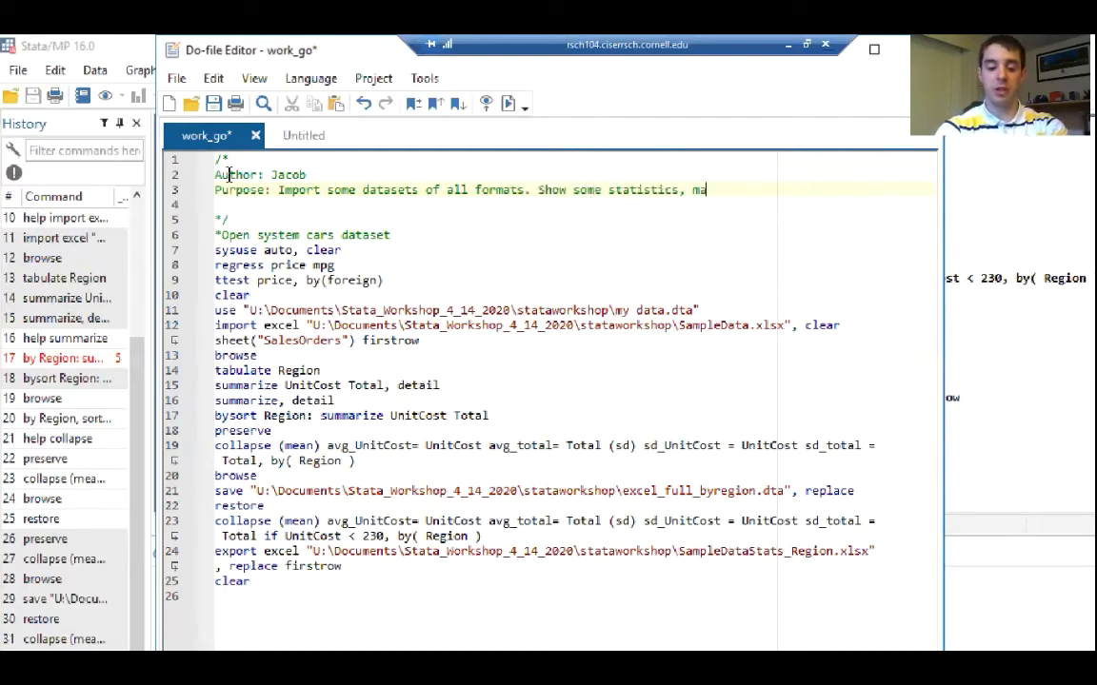
text(nipulate data.)
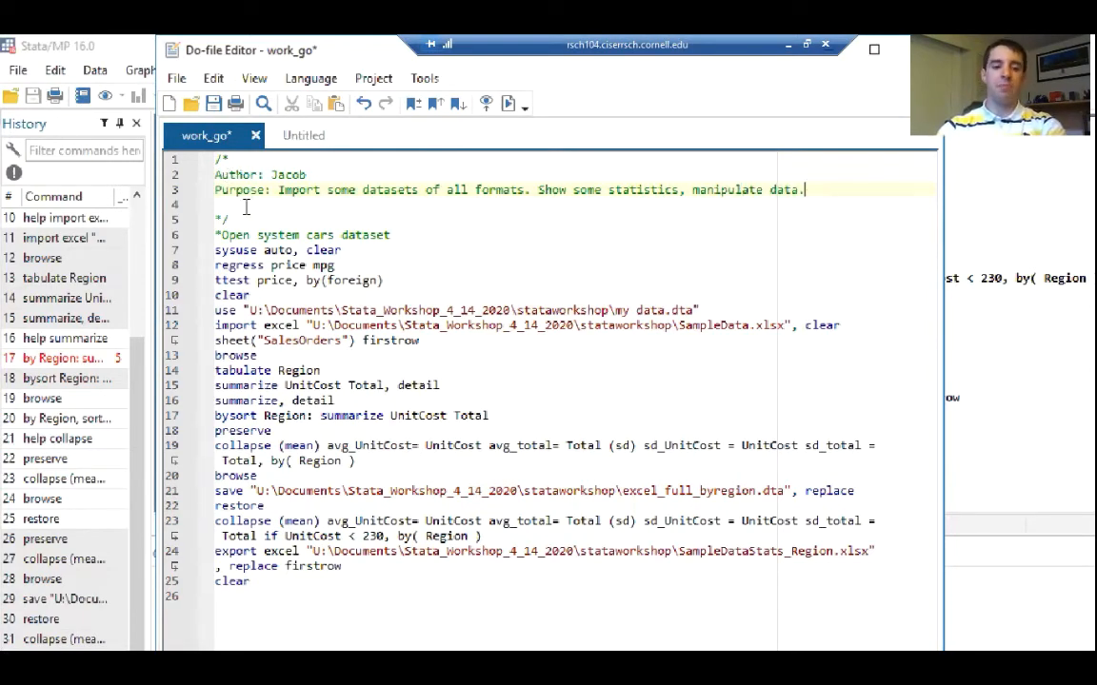
Add the comment "*linear regression predicting price based on miles per gallon" directly above the regress price mpg command
click(352, 251)
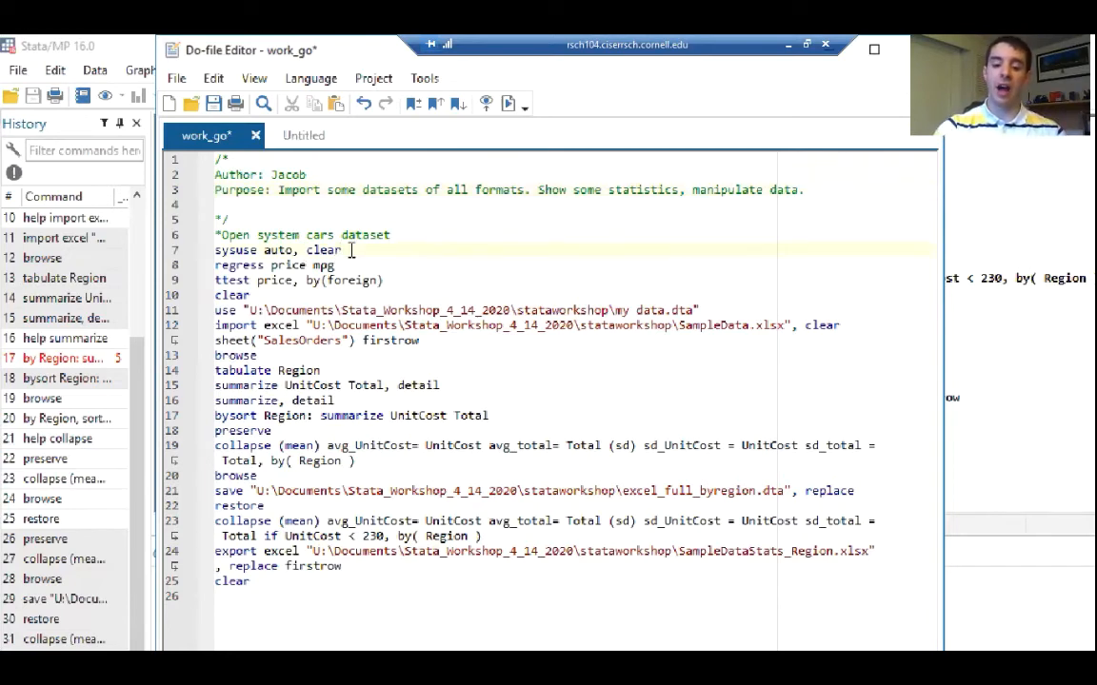
key(Return)
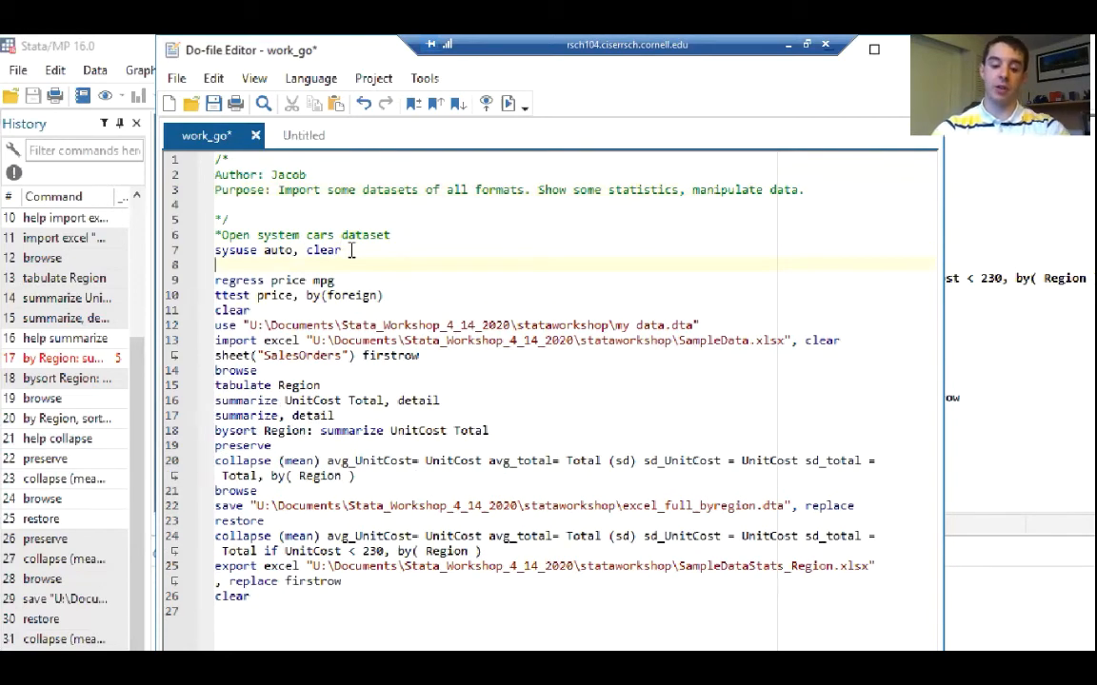
text(*)
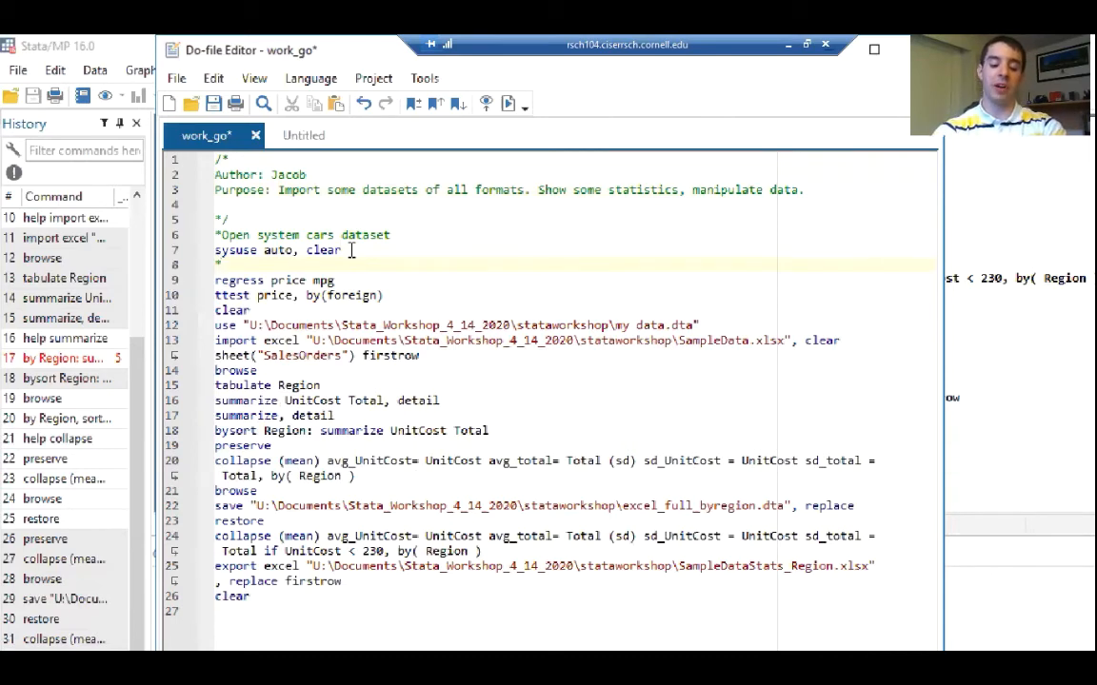
text(regression )
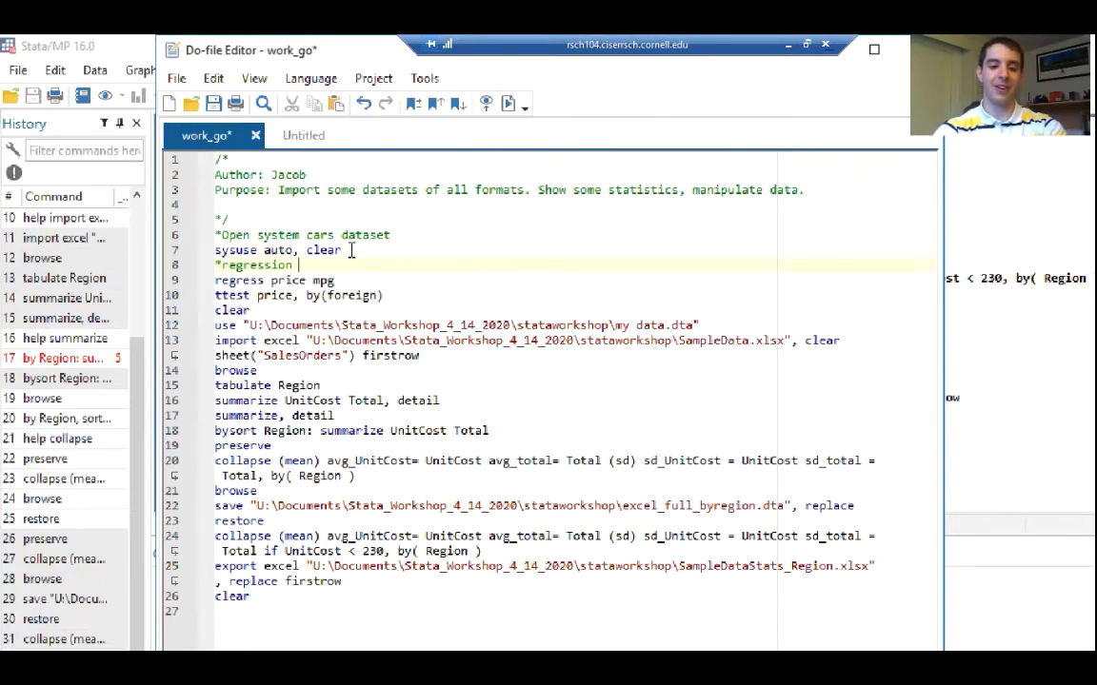
text(predic)
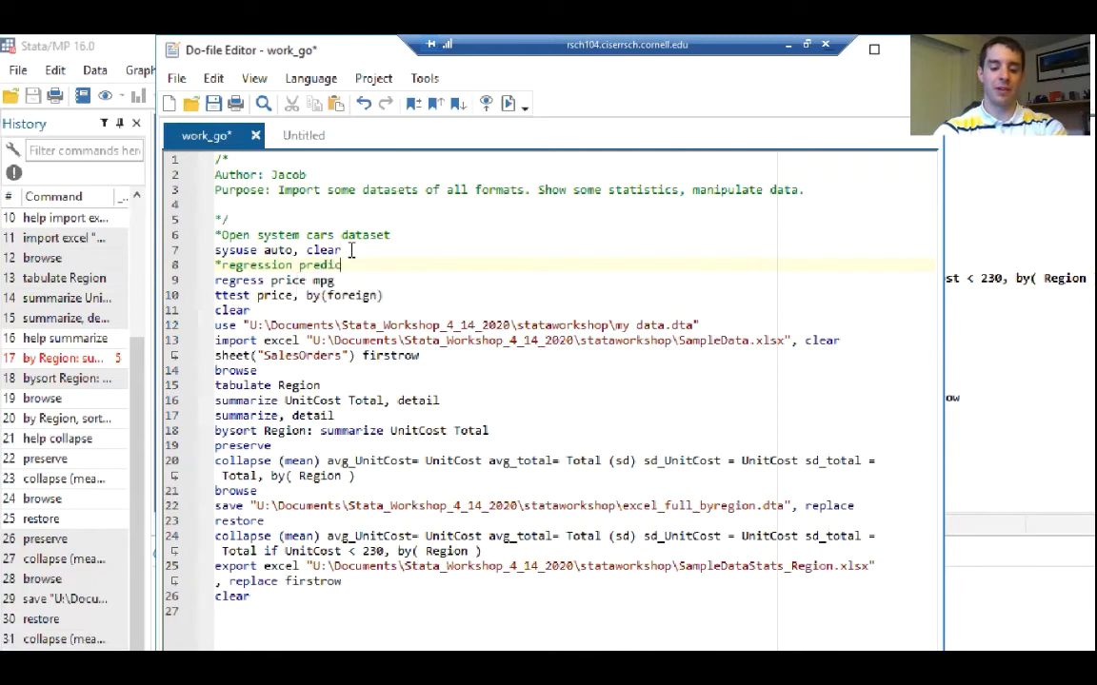
text(ting price based)
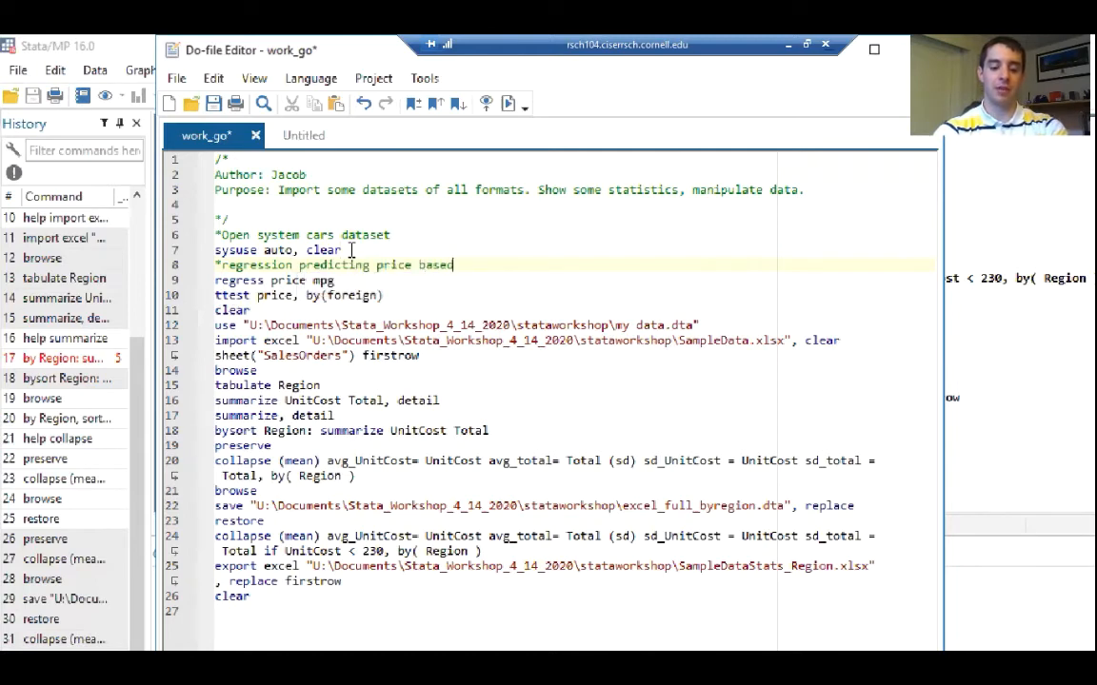
text( on miles p)
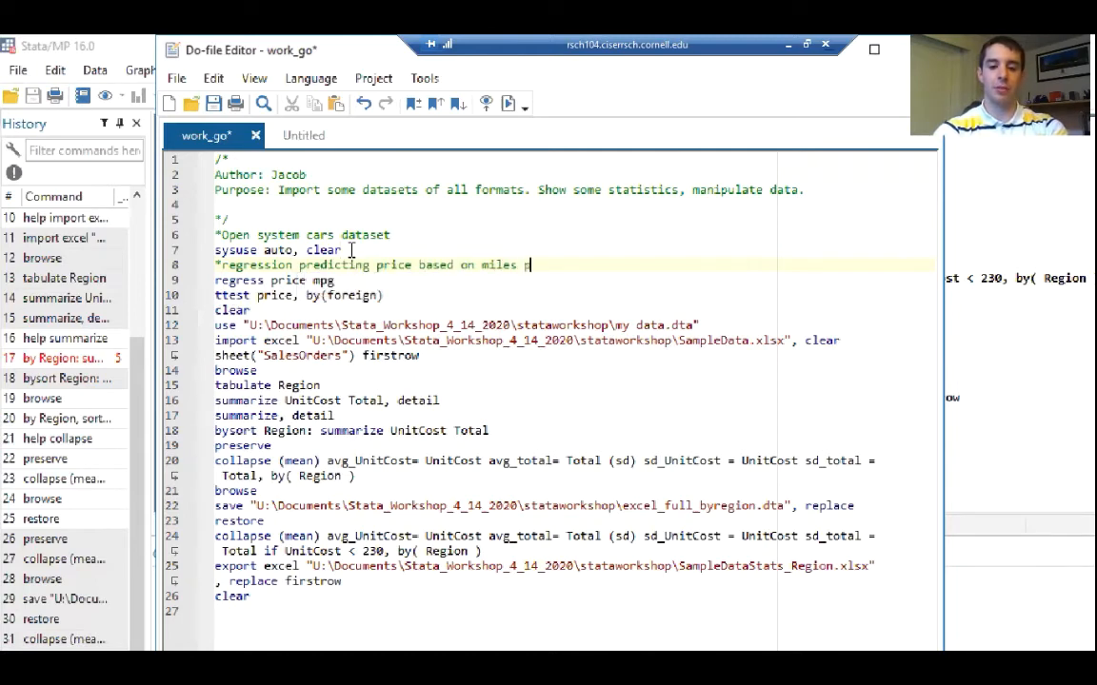
text(er gallon)
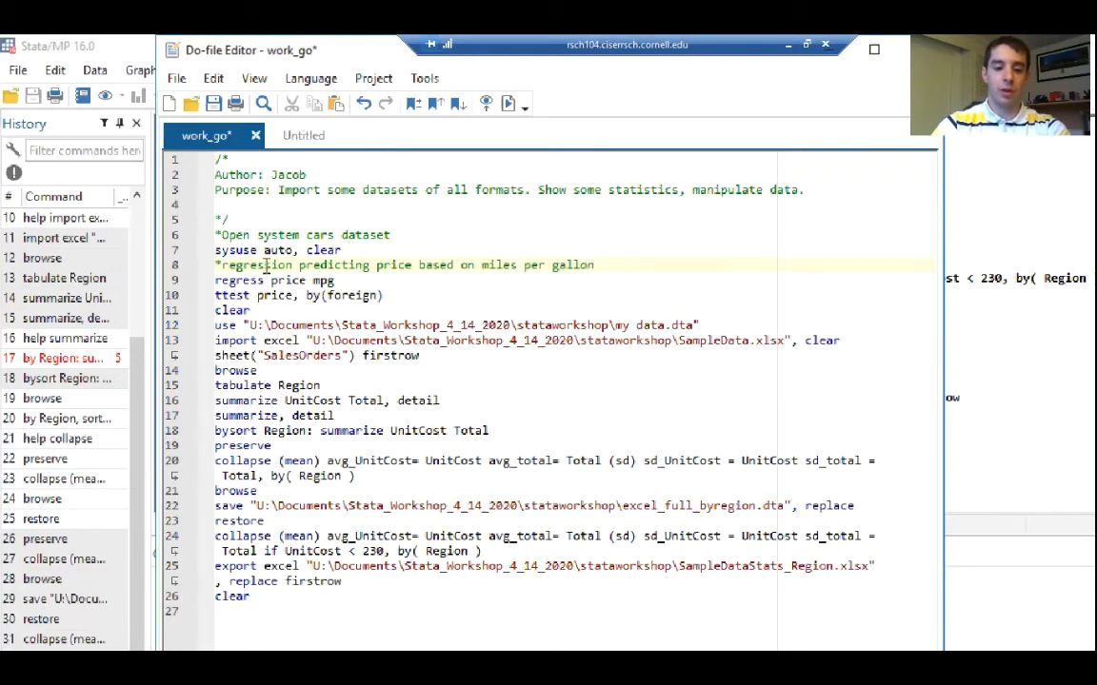
click(221, 264)
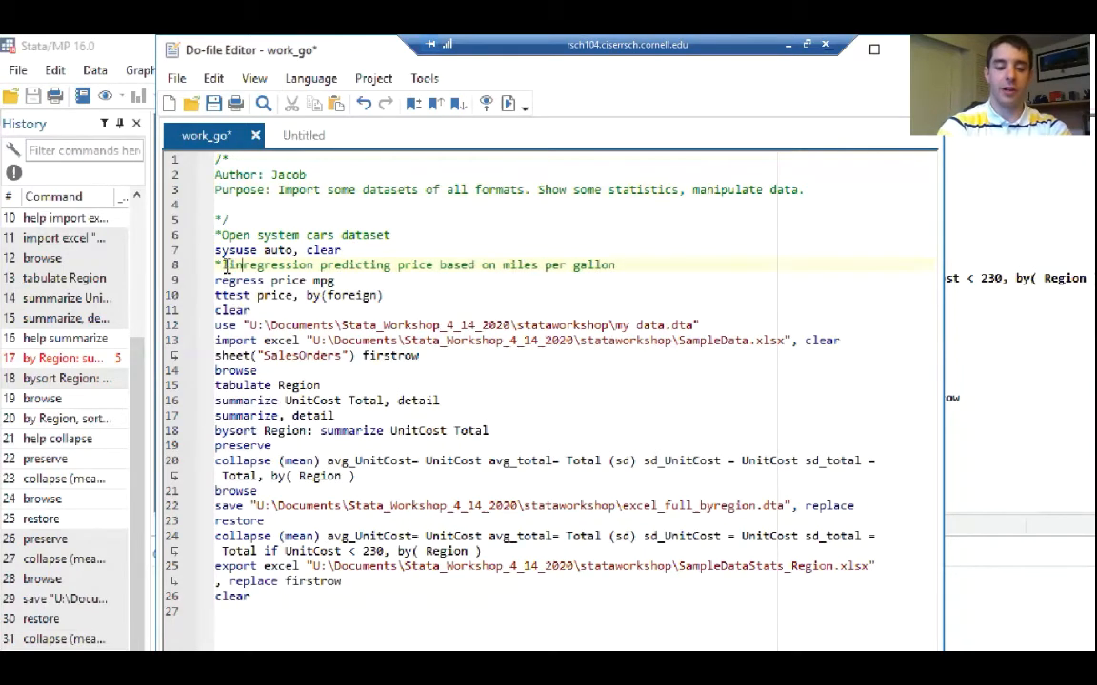
text(linear)
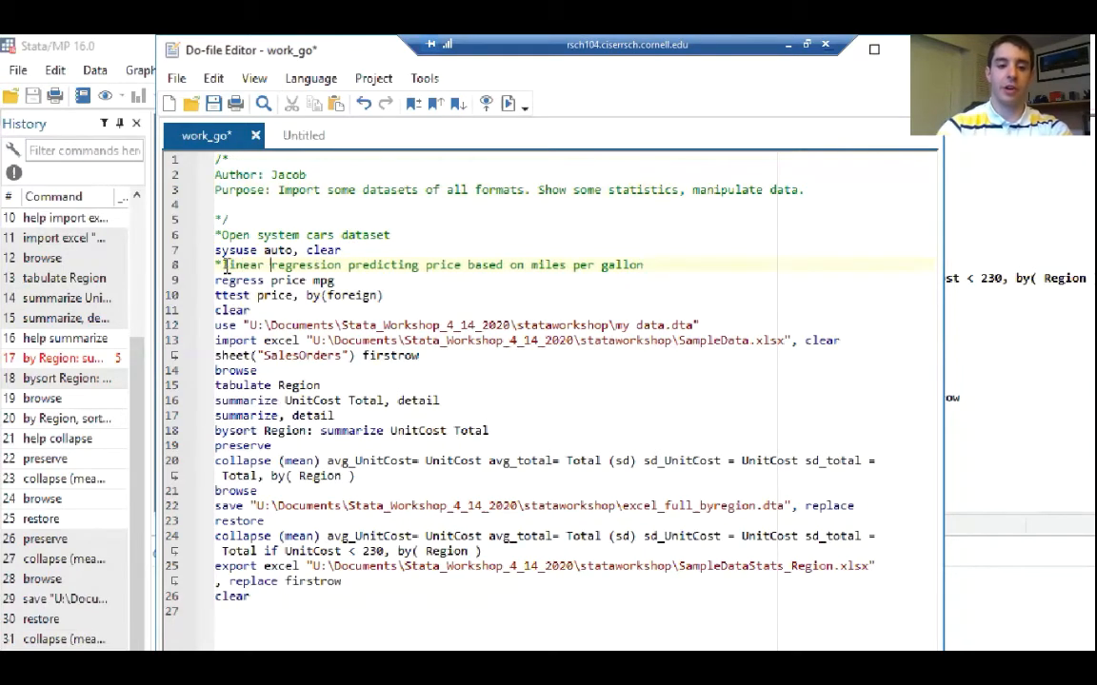
Add the comment "*2 sample t test comparing price between foreign and domestic cars." directly above the ttest command
click(342, 281)
key(Return)
text(*)
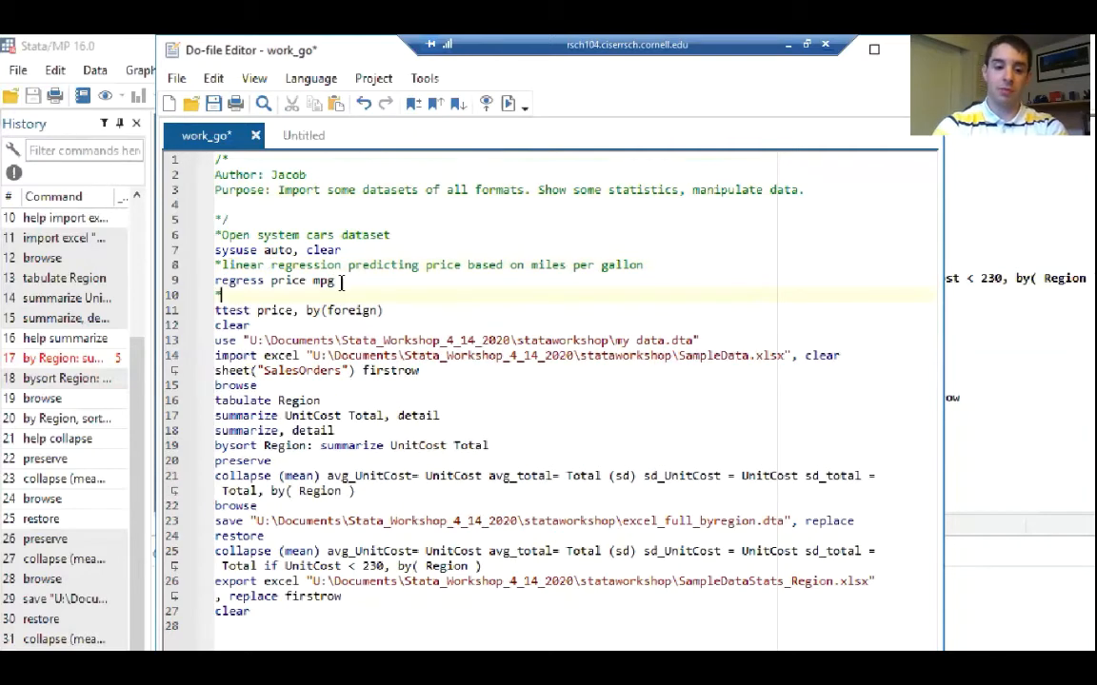
text(2 )
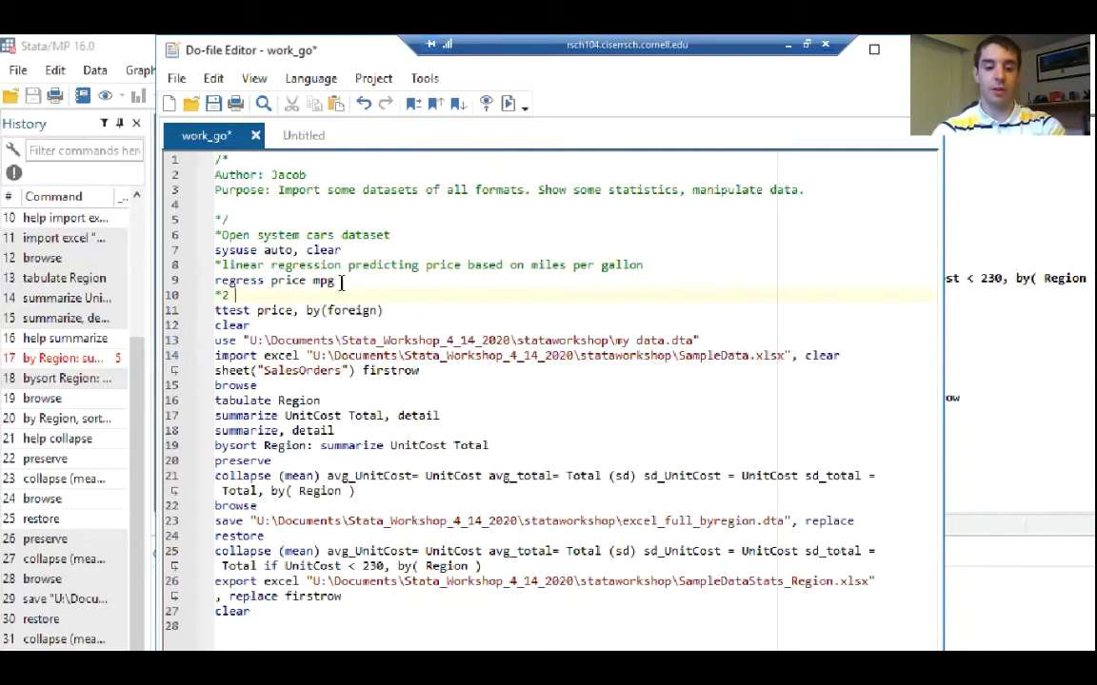
text(sample t)
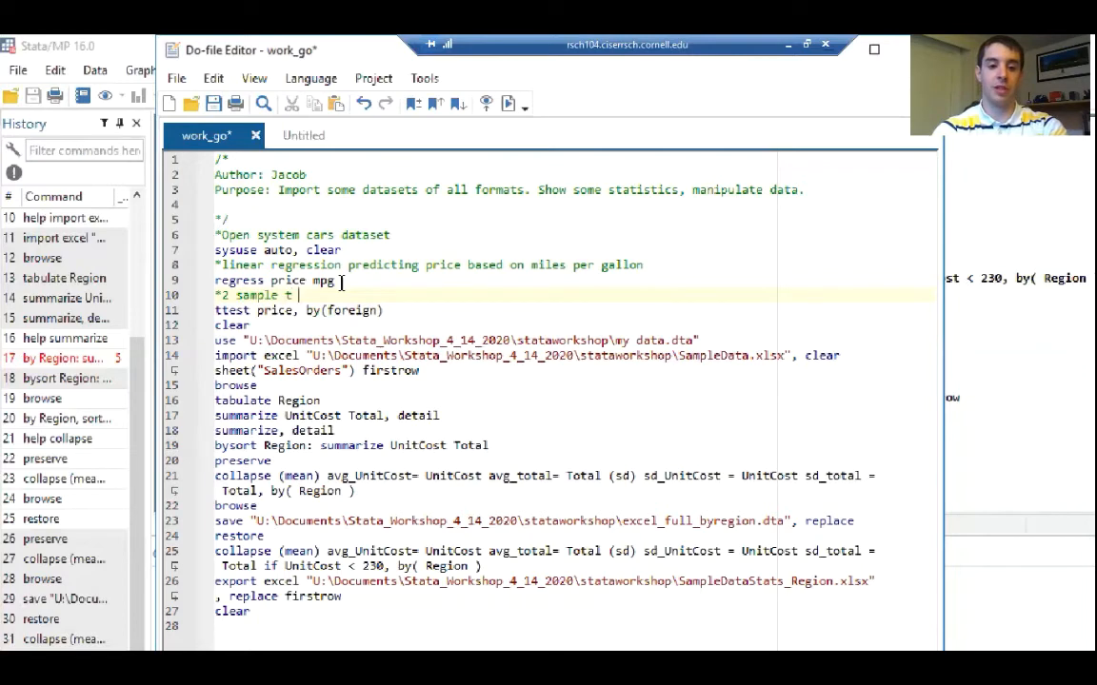
text( test comparing)
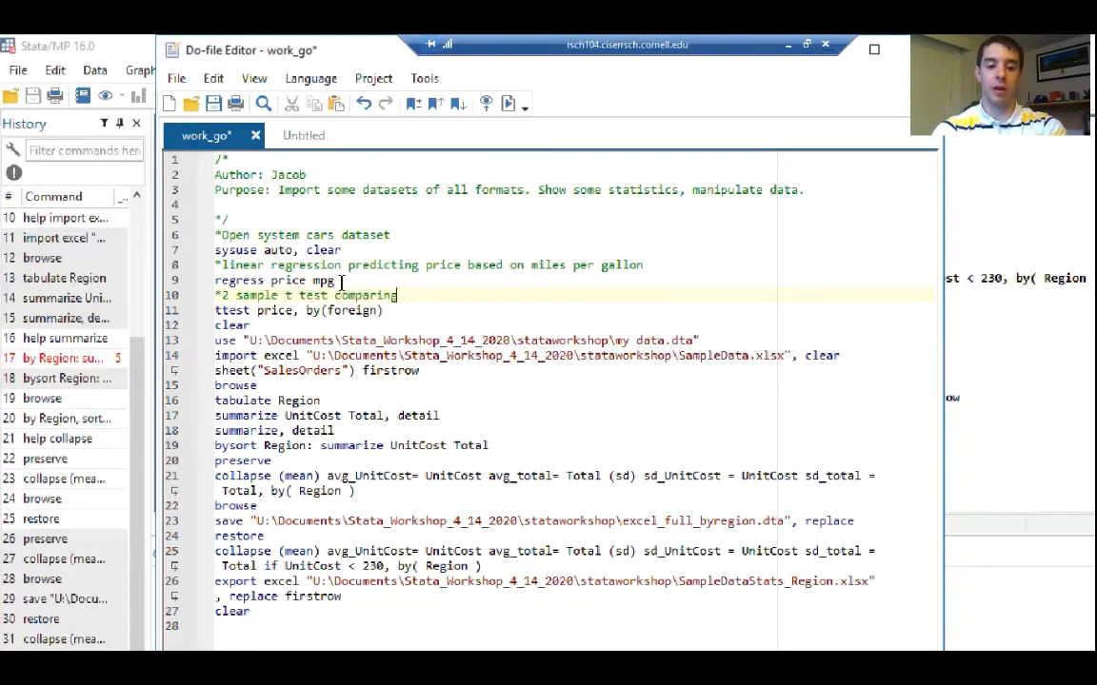
text( price betw)
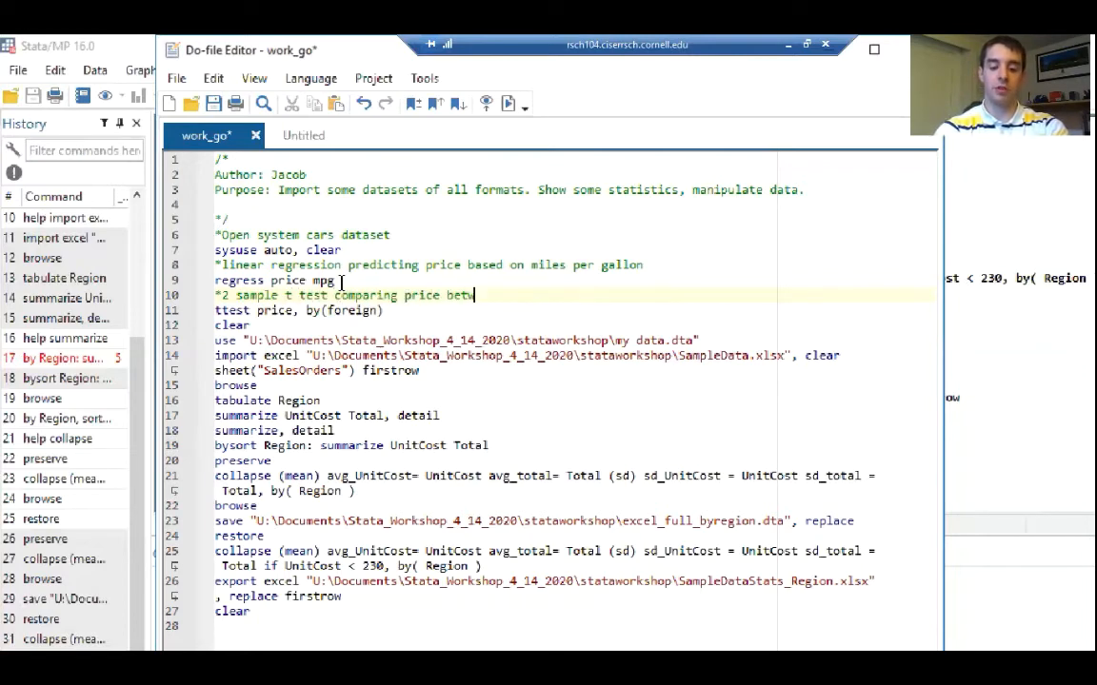
text(een fore)
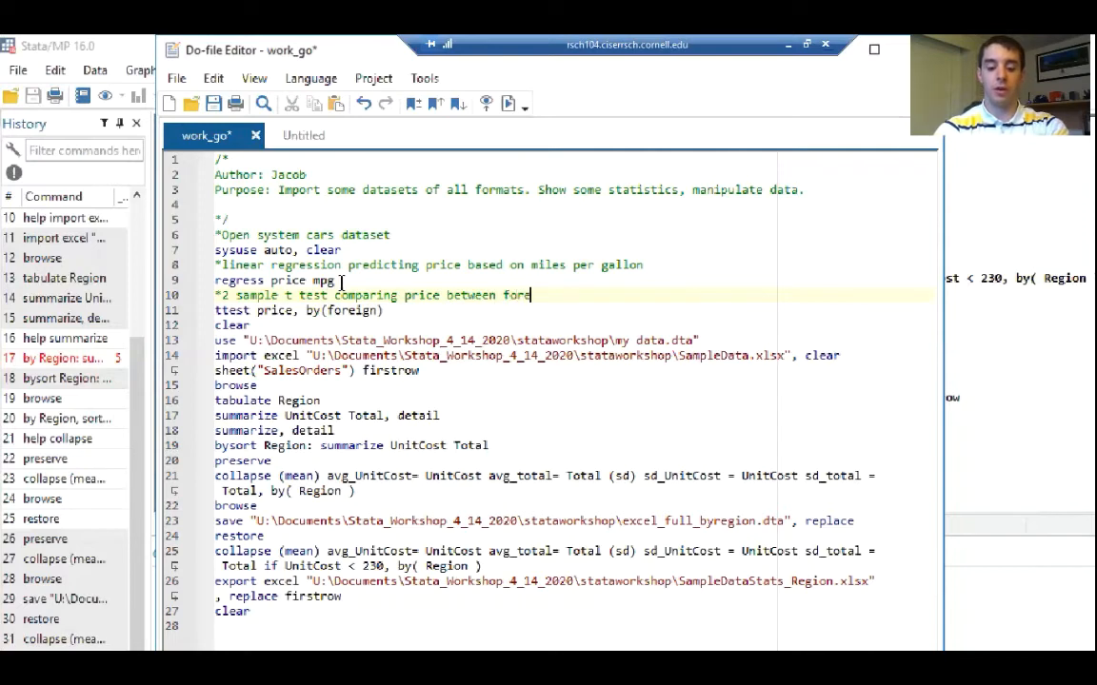
text(ign and domest)
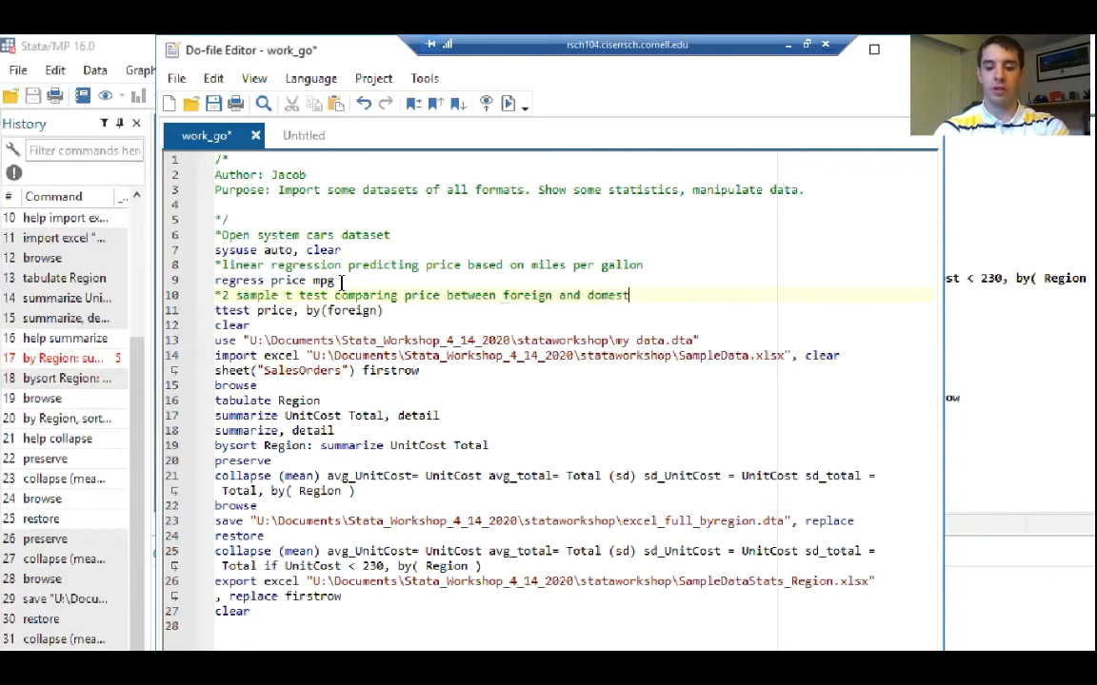
text(ic cars.)
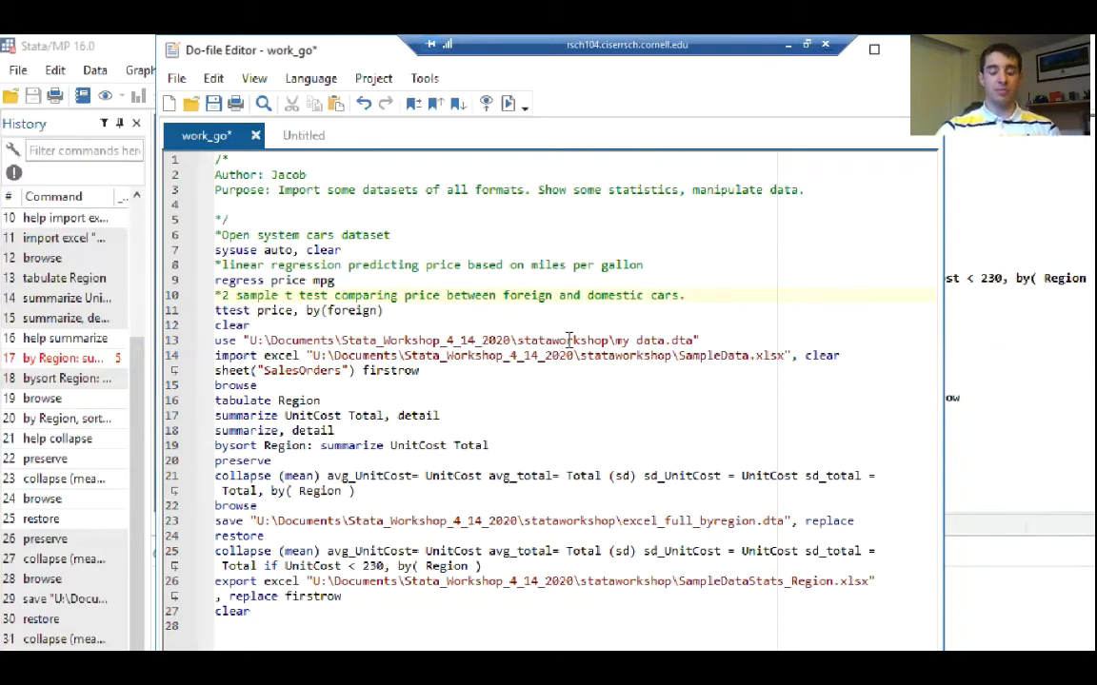
Add the comment "*open stata dataset" directly above the use command that loads my data.dta
click(664, 328)
key(Return)
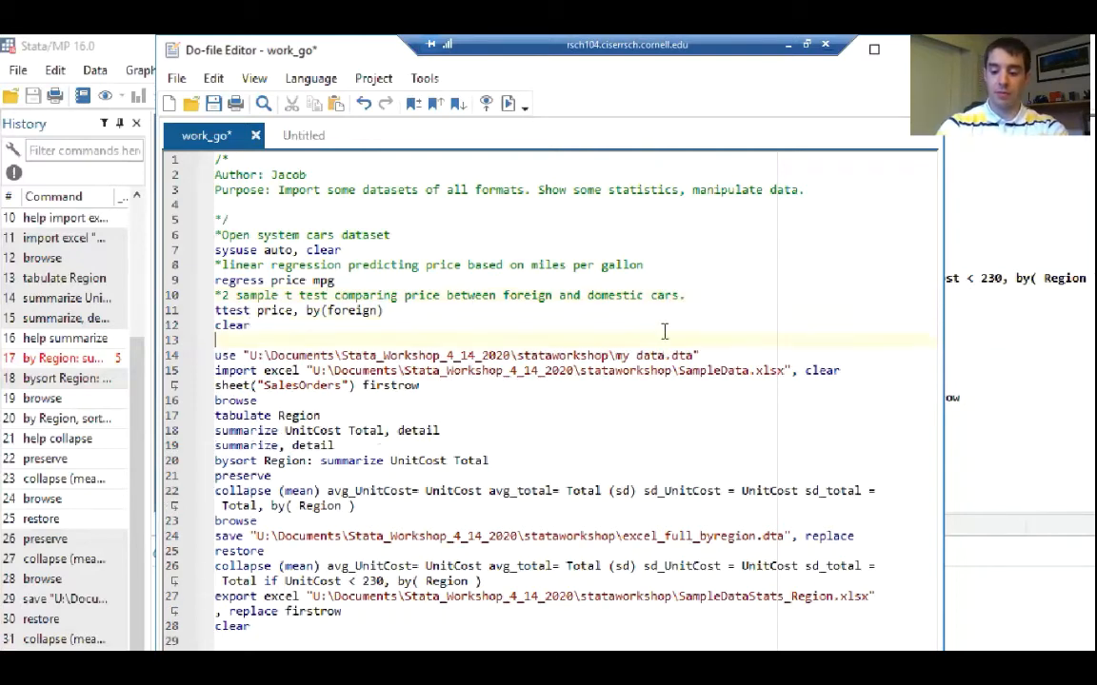
text(*)
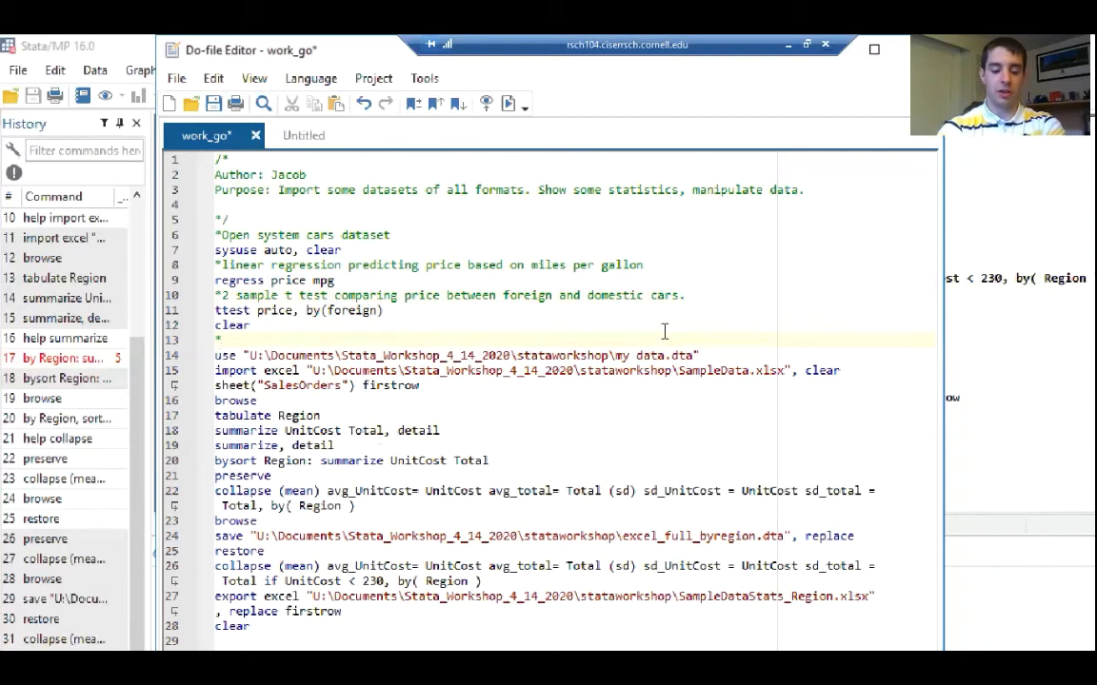
text(open stata data)
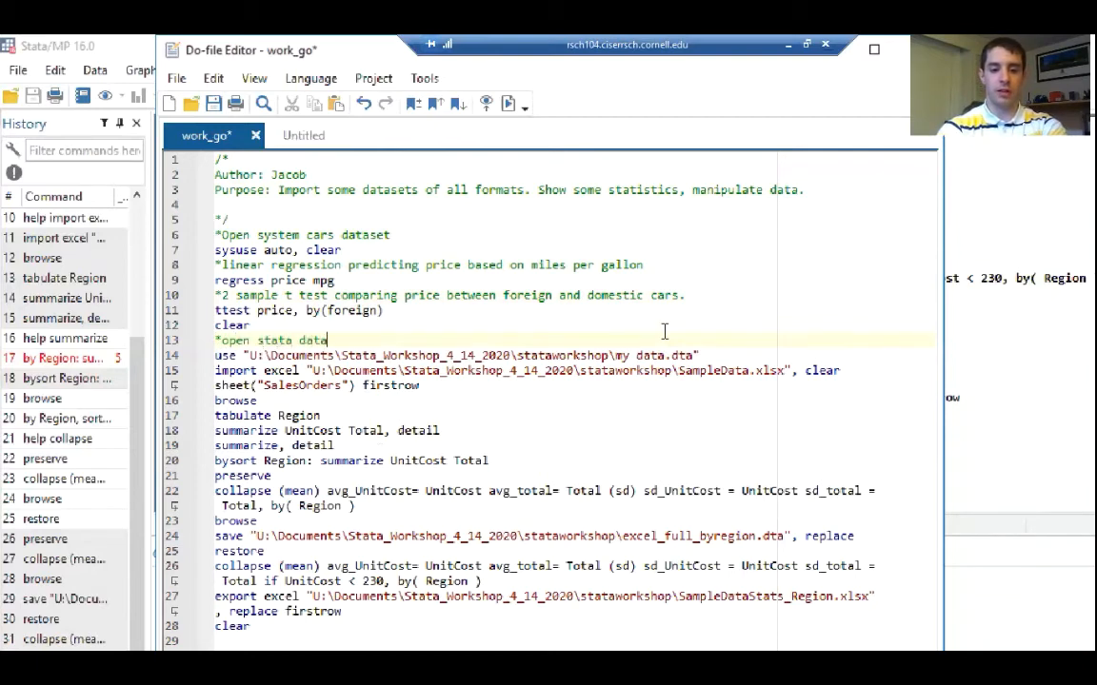
text(set)
key(Down)
key(Down)
key(Down)
key(Down)
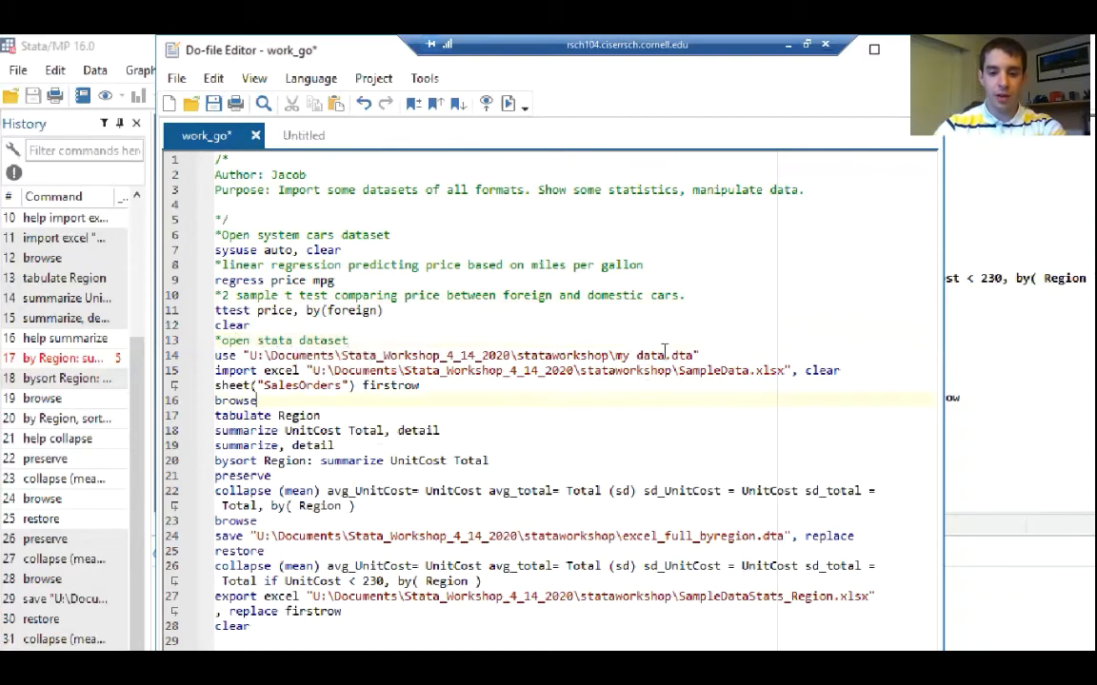
Add the comment "*import excel" directly above the command that imports SampleData.xlsx
click(705, 355)
key(Return)
text(*)
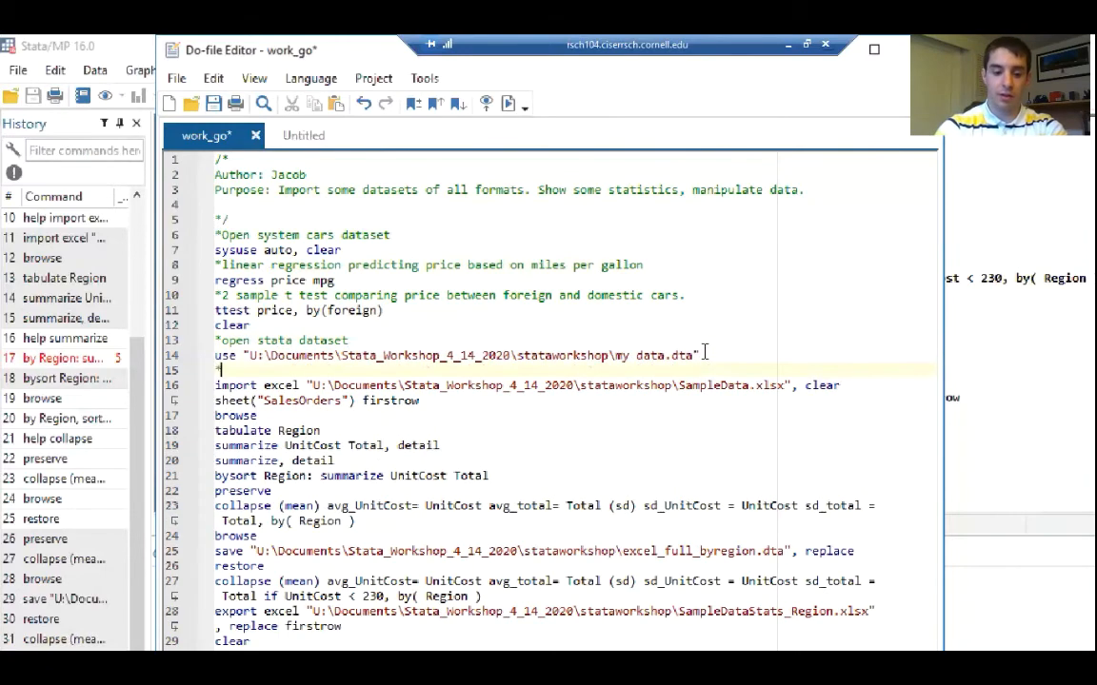
text(import exc)
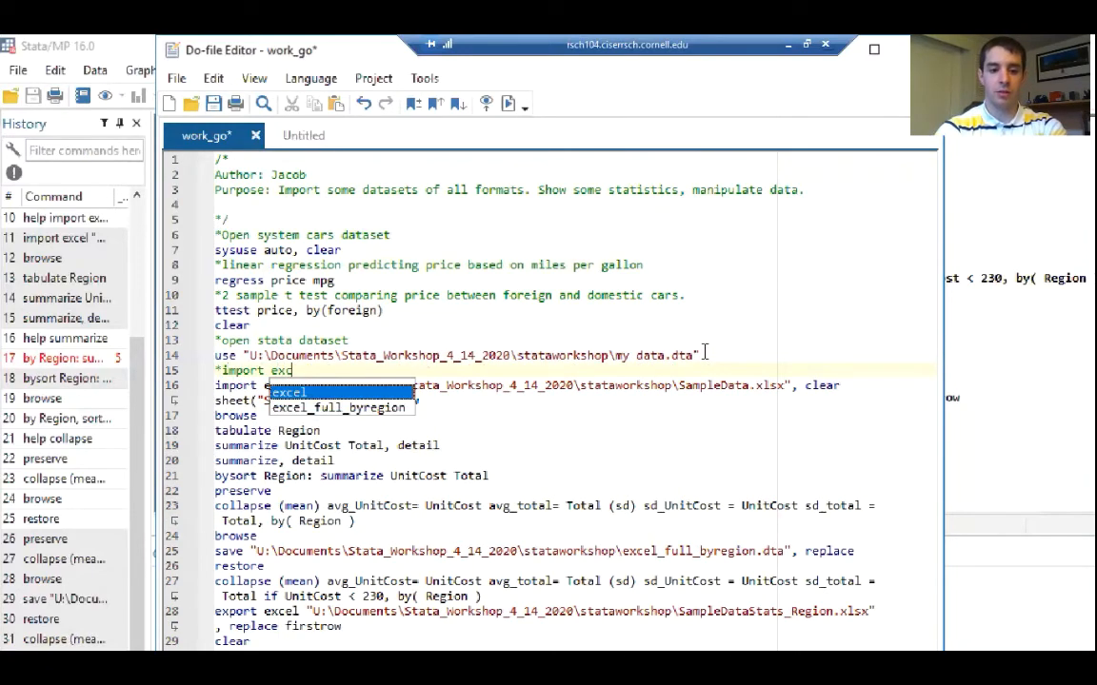
text(el)
Add the comment "*Print summary statistics. Visualize data." between the first browse command and tabulate Region
click(737, 413)
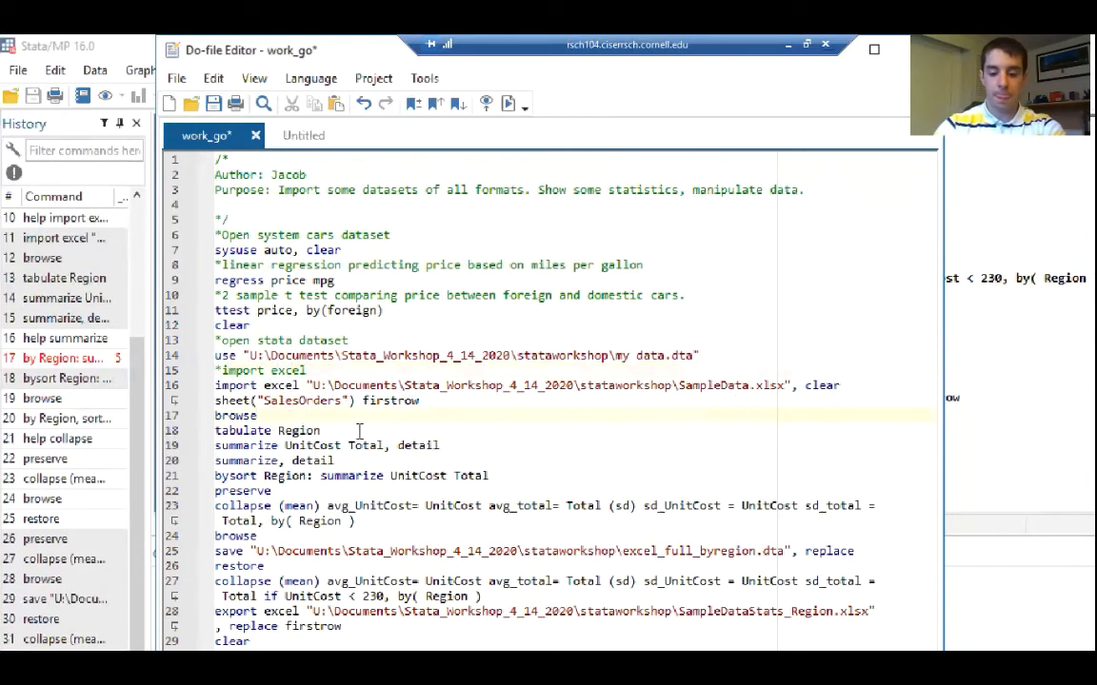
key(Return)
text(*Pri)
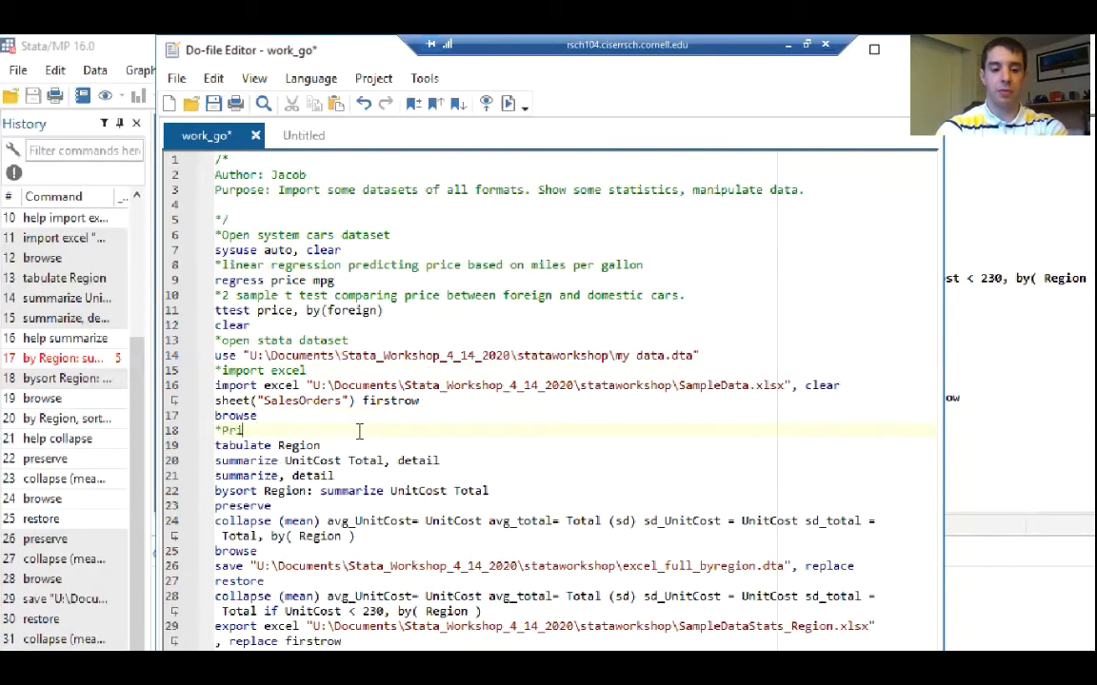
text(nt summary statistics)
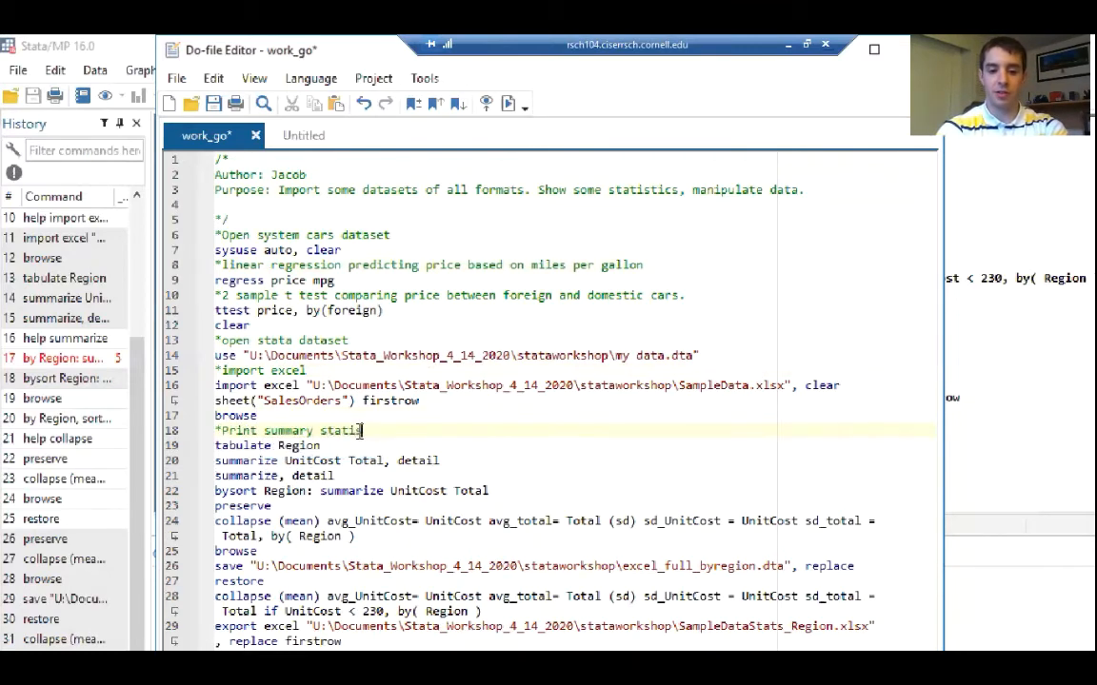
text(. Visualize)
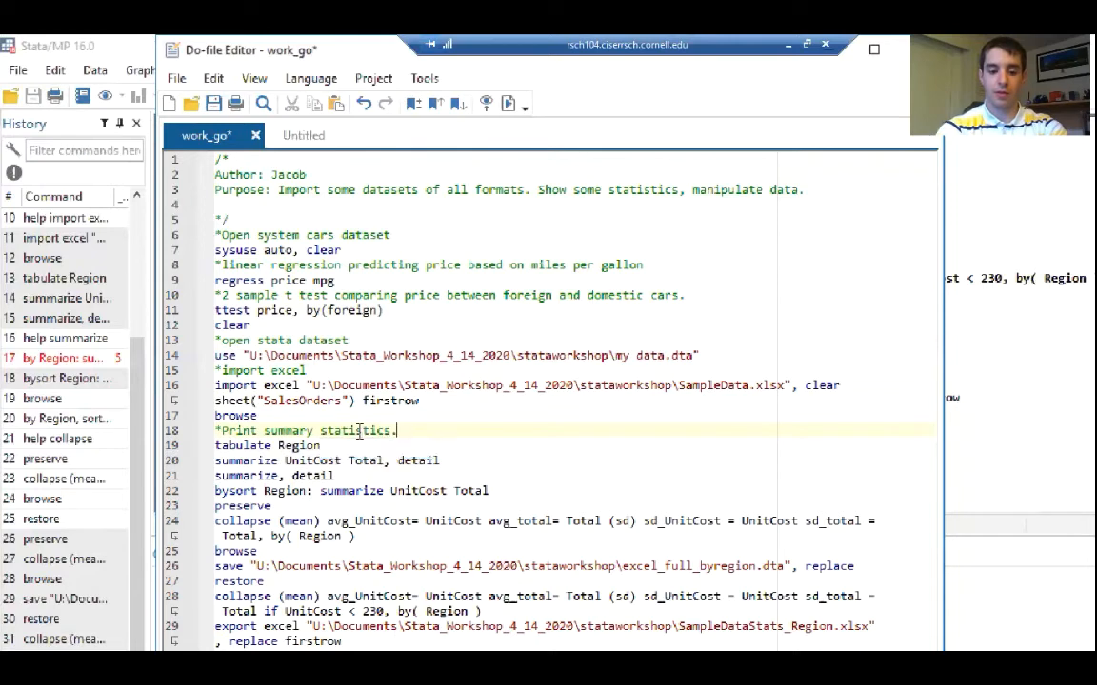
text( data.)
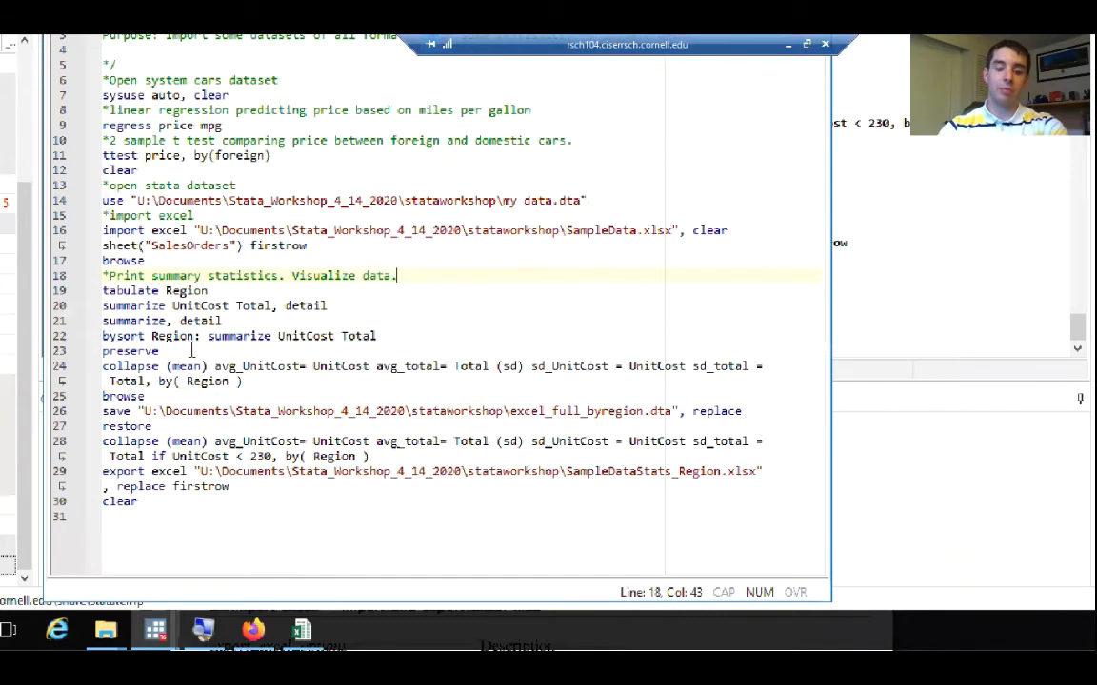
Add the comment "*presere, undo replacement" directly above the preserve command
click(381, 335)
key(Return)
text(*)
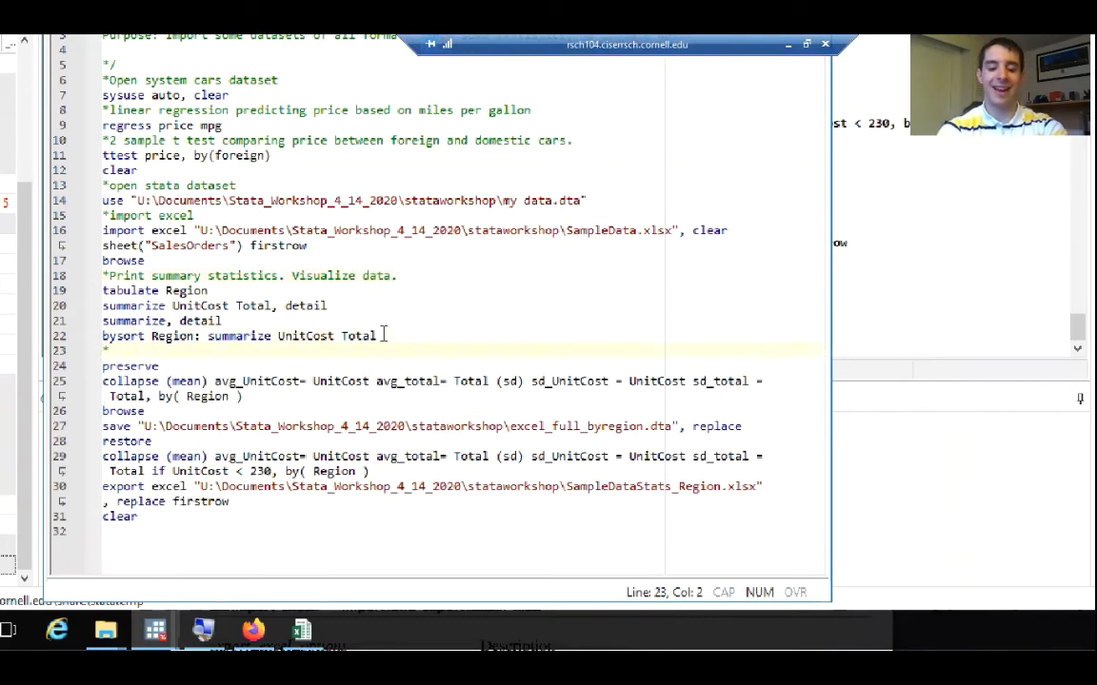
text(preser)
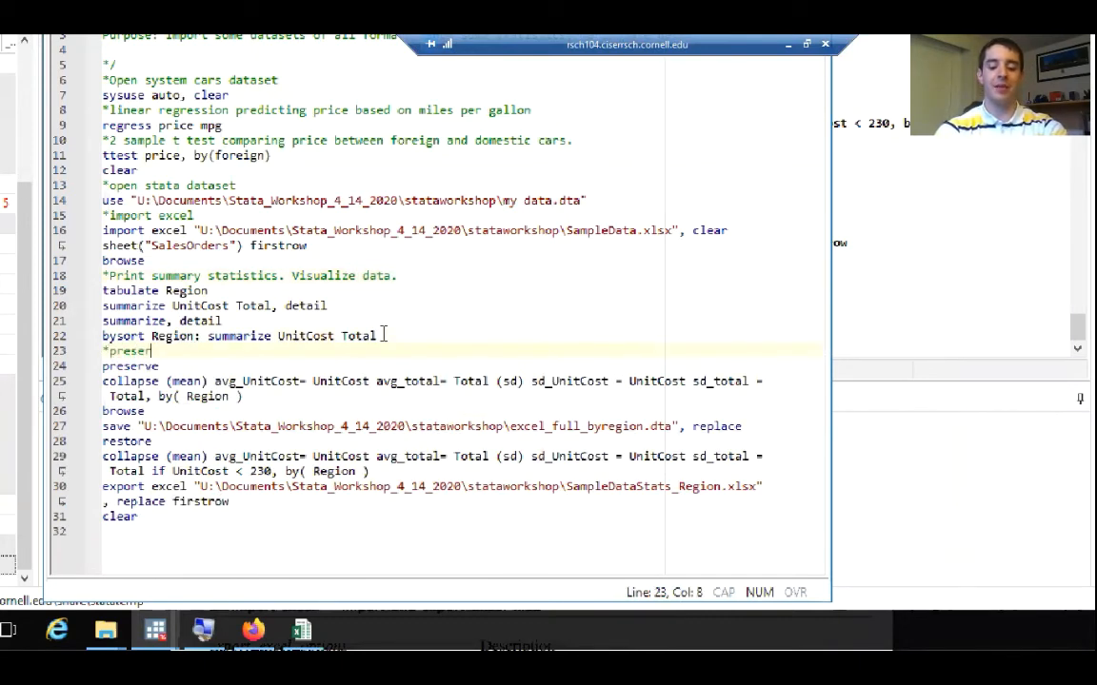
text(e, undo )
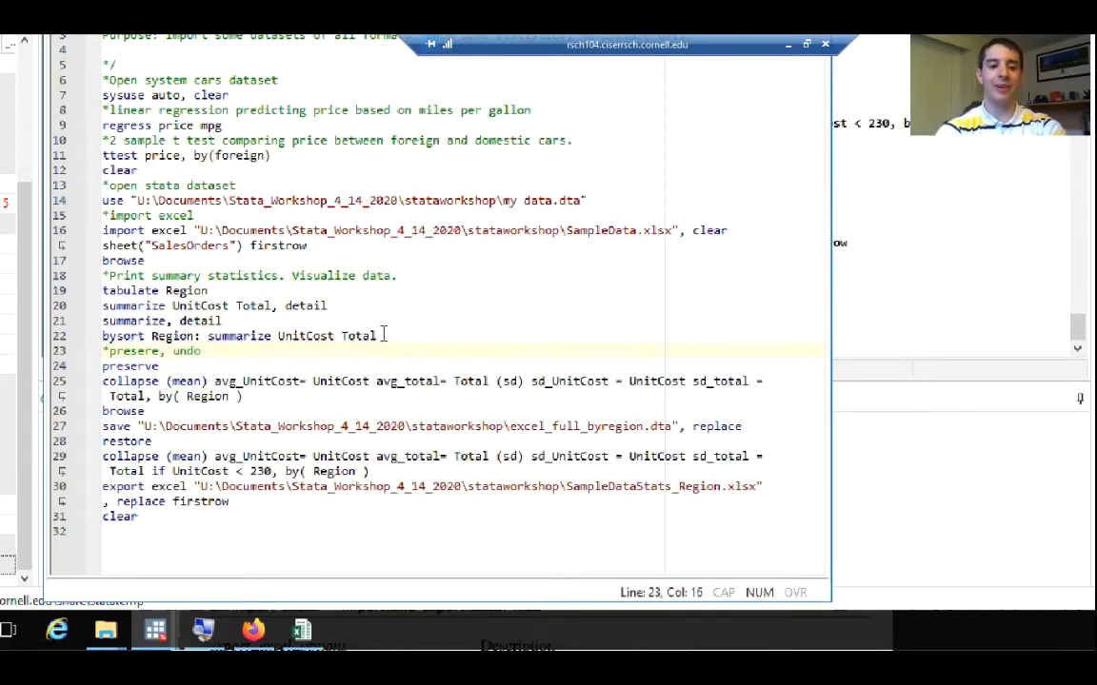
text(replacement)
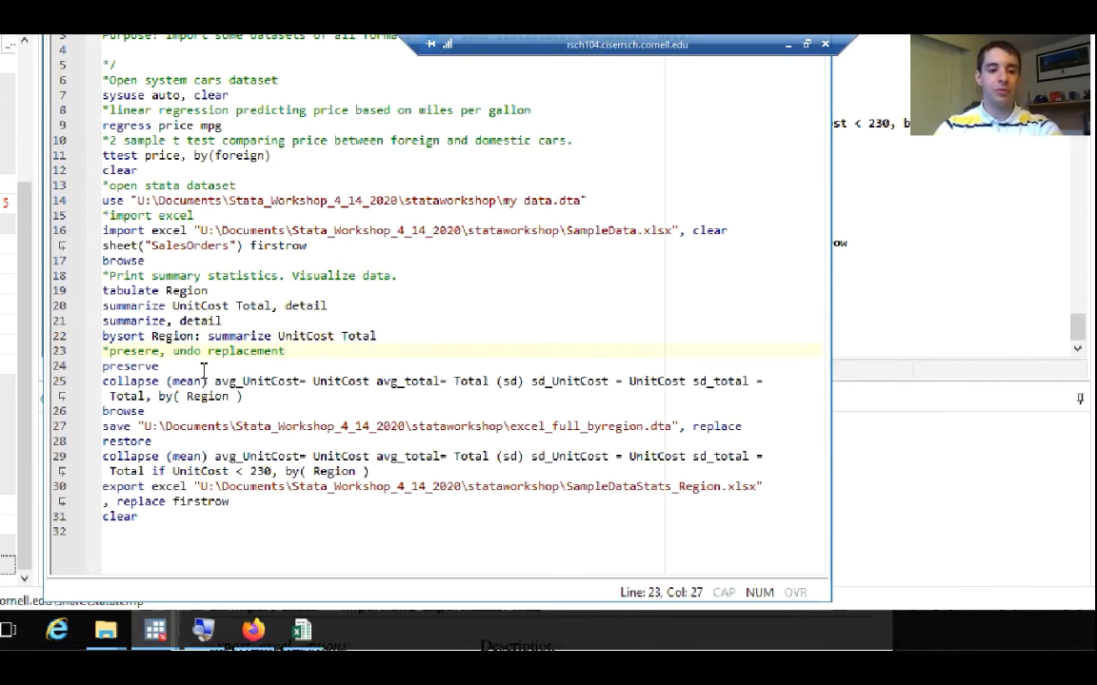
Add the comment "*summarize into new dataset" between preserve and the first collapse command
click(203, 369)
key(Return)
text(*summarize)
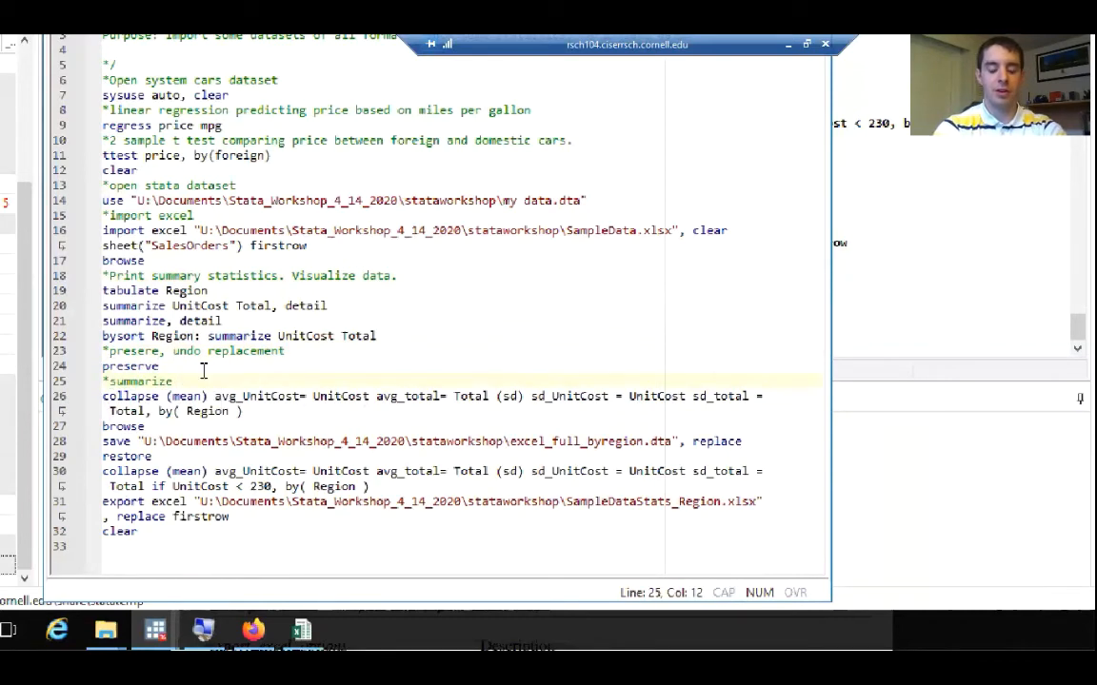
text( into new data)
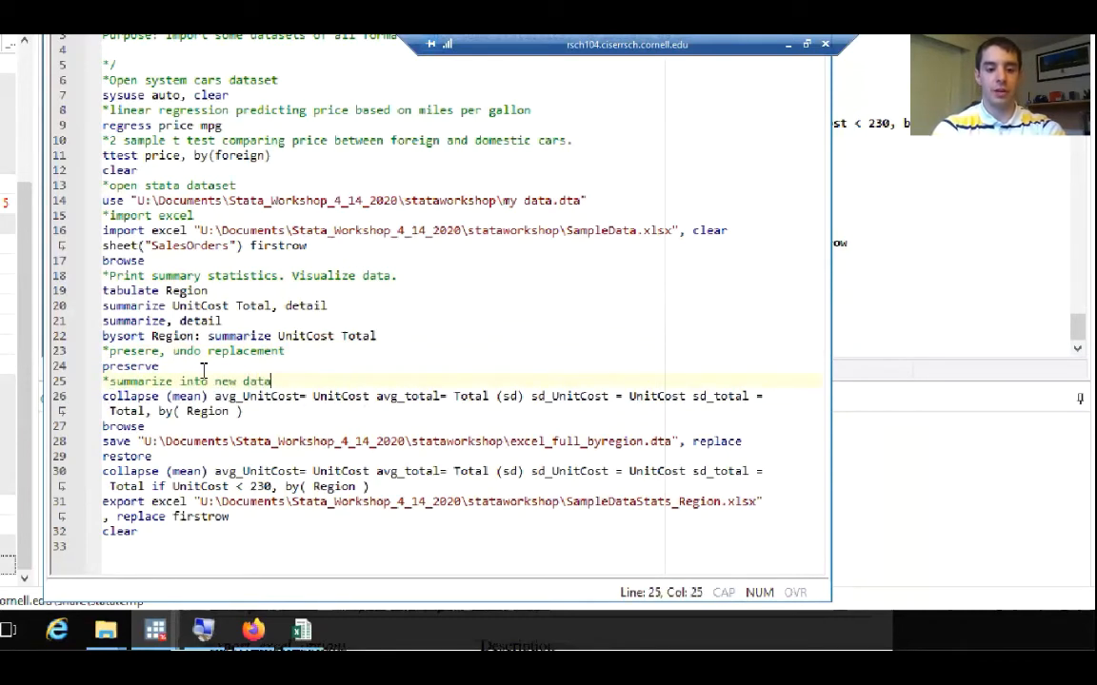
text(set)
Add the comment "*save dataset as excel spreadsheet." between the second collapse command and export excel
click(228, 487)
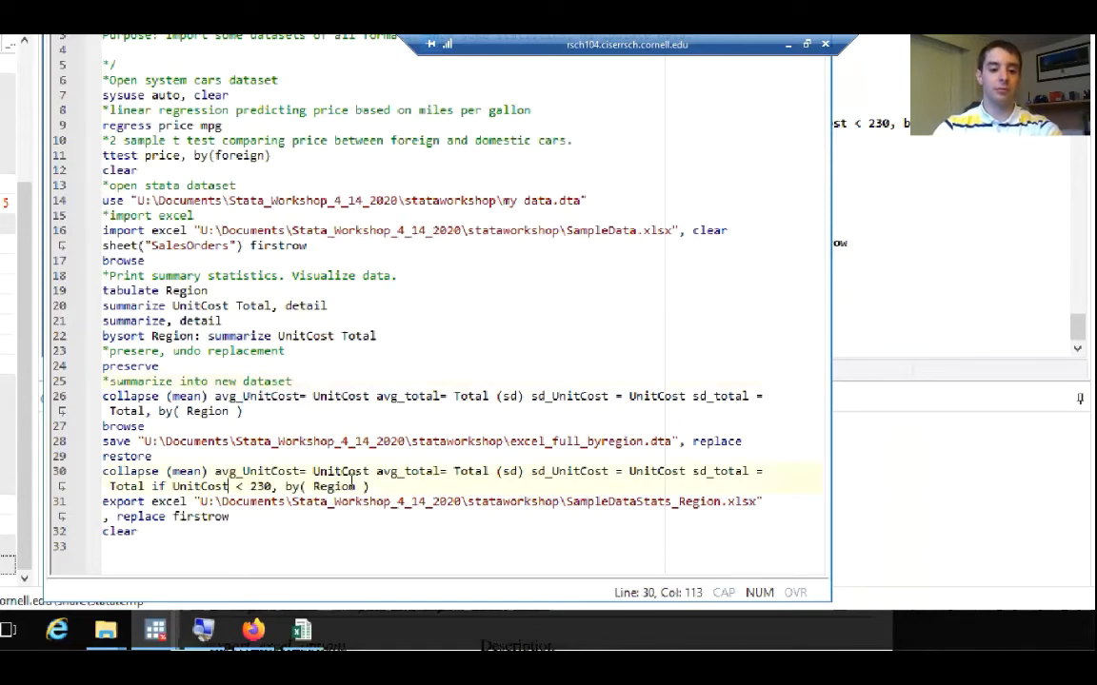
click(376, 486)
key(Return)
text(*sa)
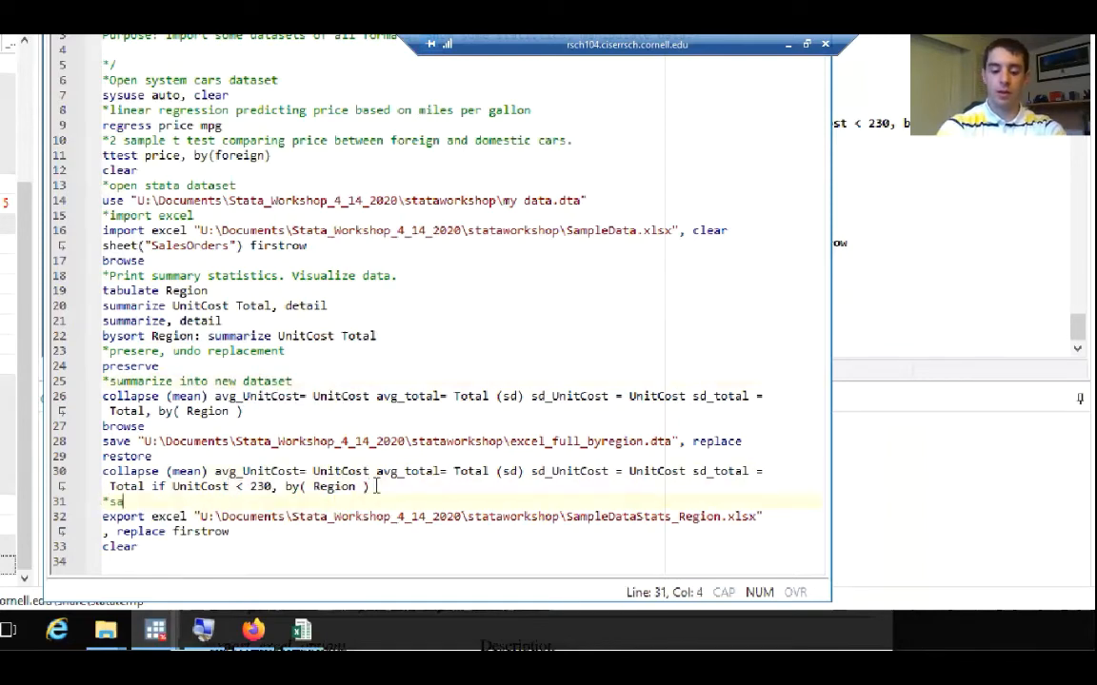
text(ve dataset a)
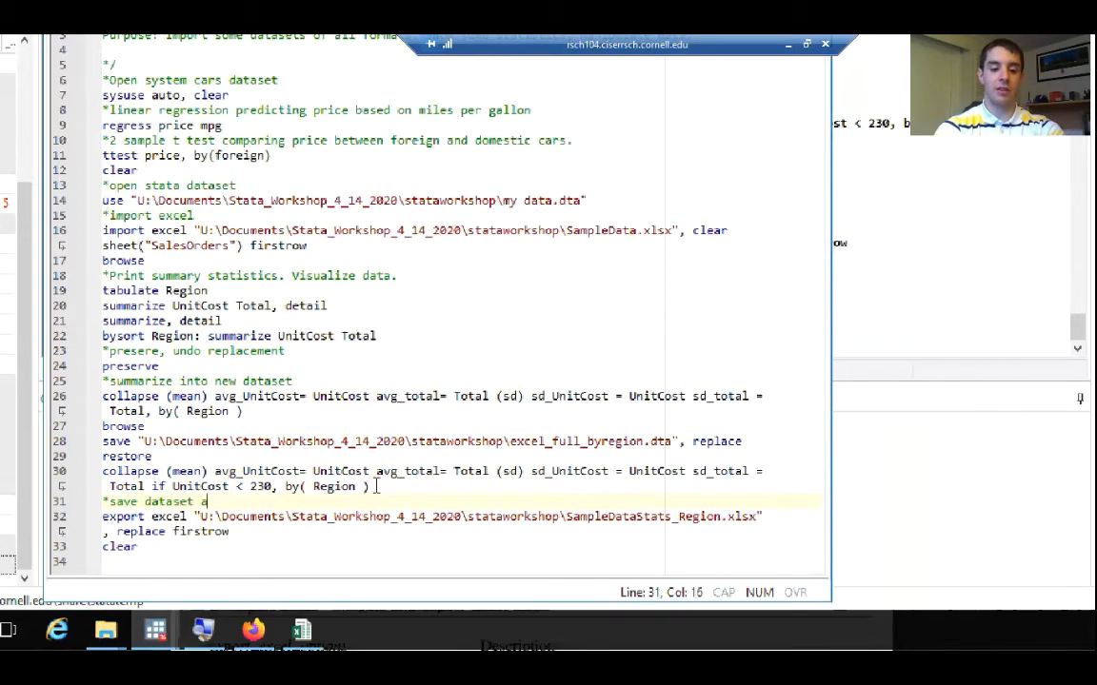
text(s excel spreadh)
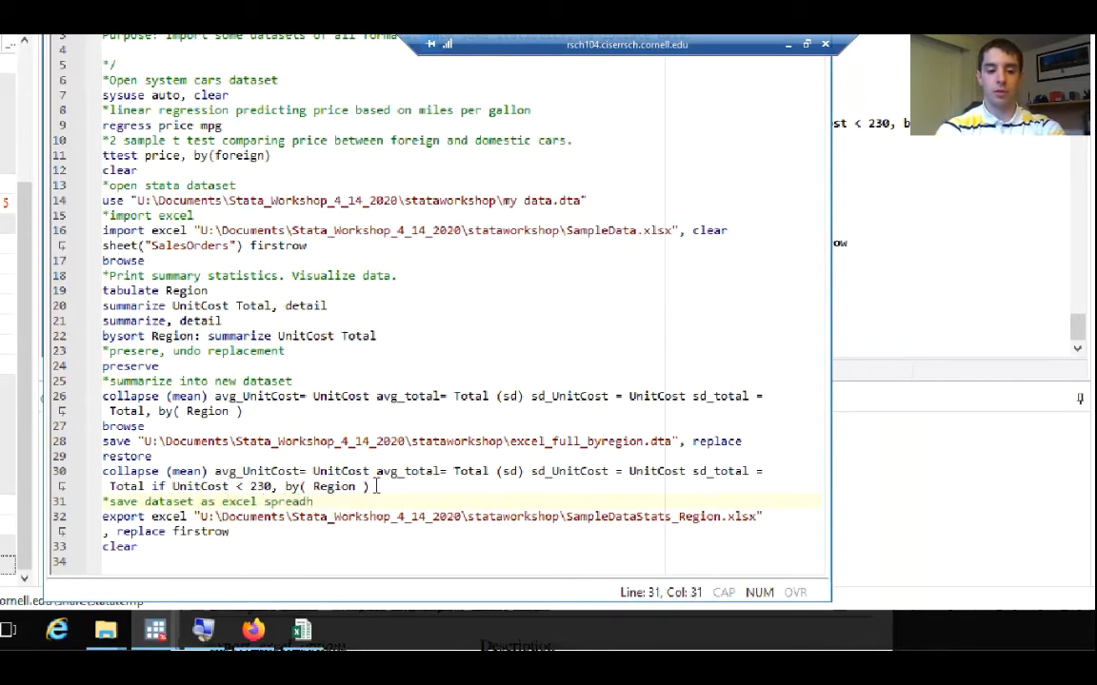
key(BackSpace)
text(sheet)
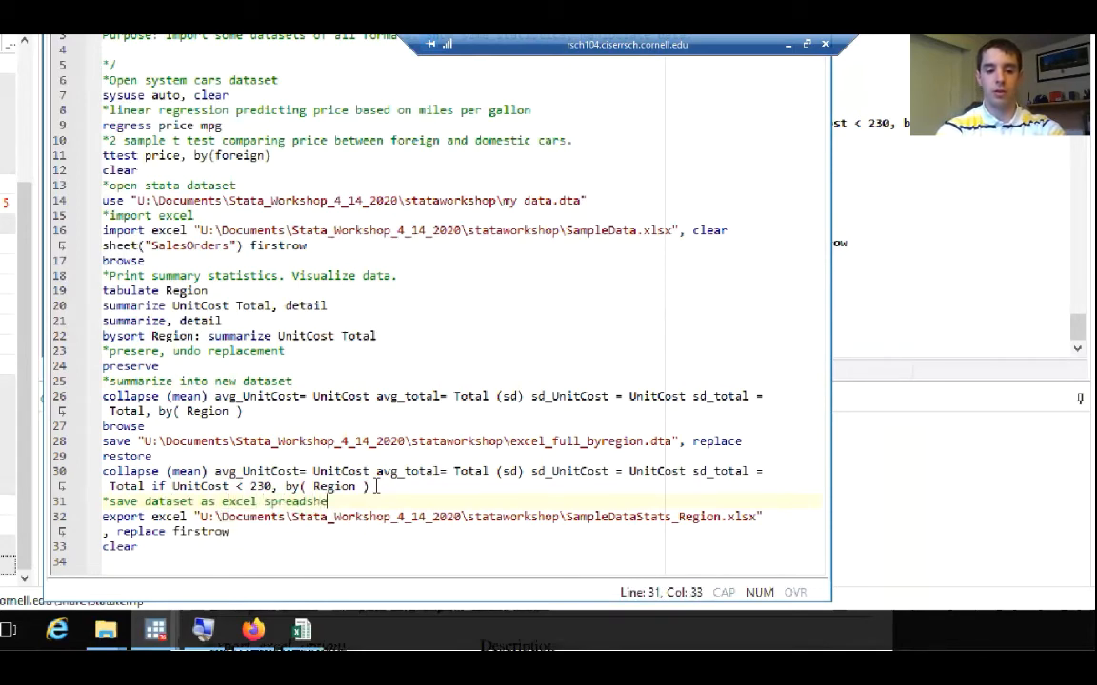
text(.)
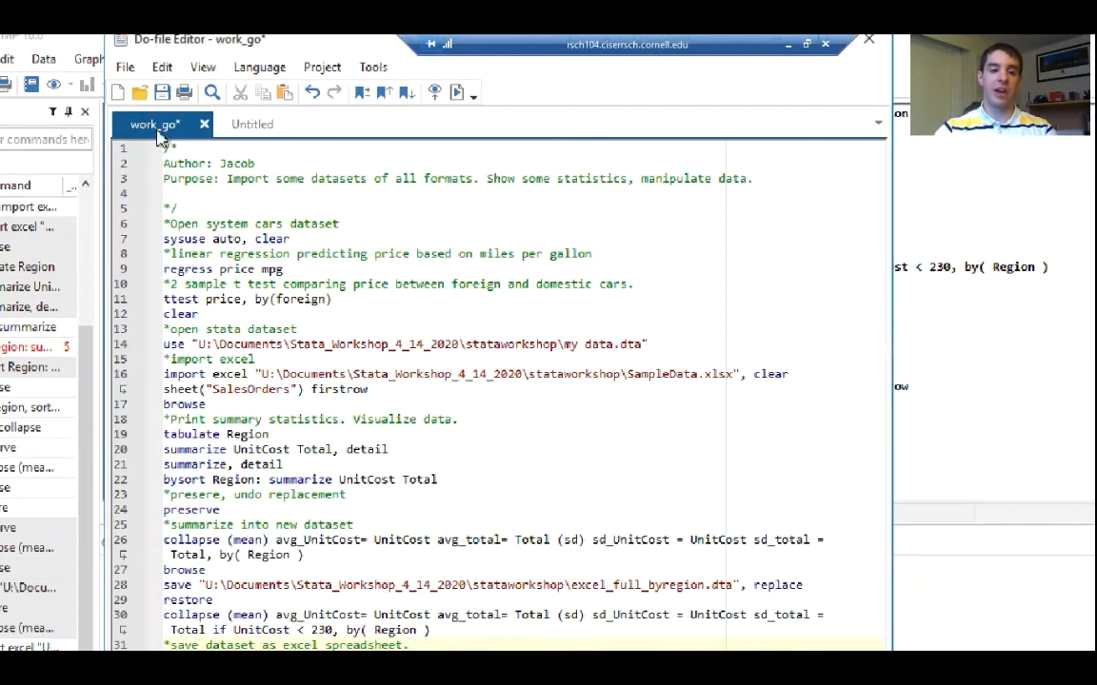
Save the work_go do-file and minimize the Do-file Editor to get back to the results
click(126, 68)
click(152, 182)
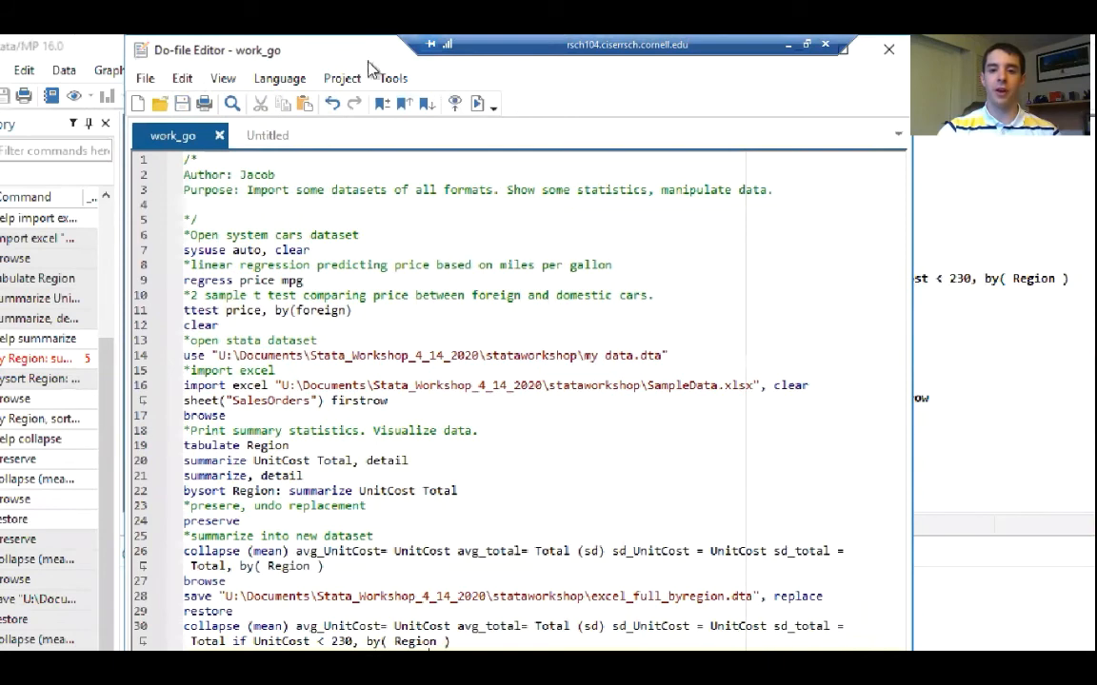
drag(329, 59, 328, 146)
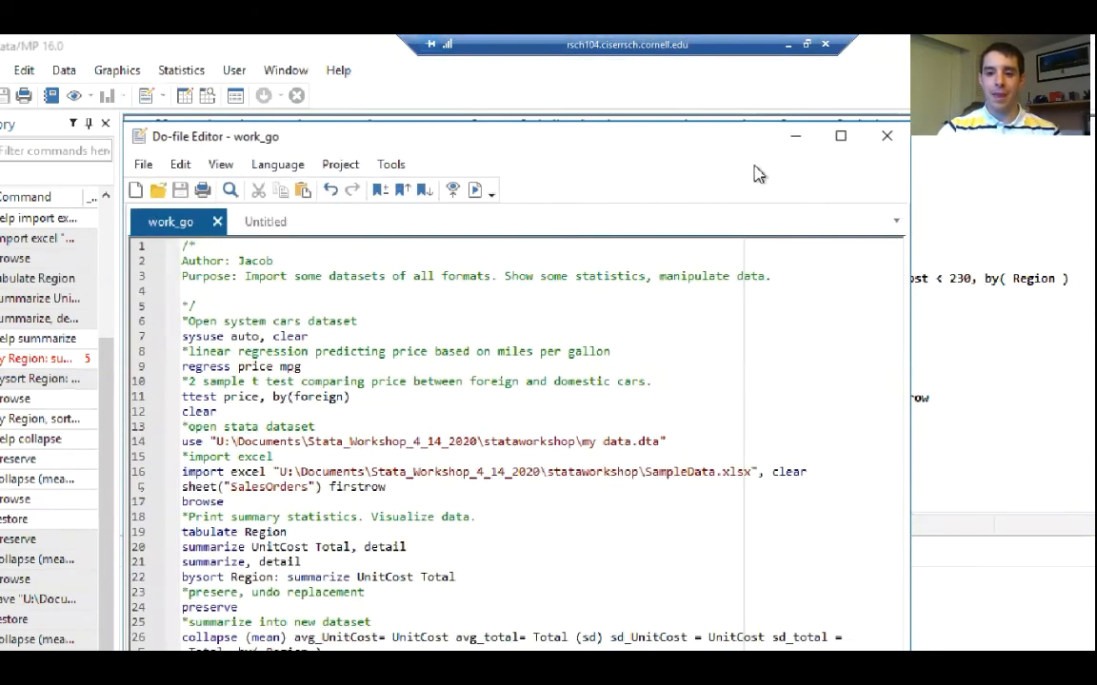
click(795, 143)
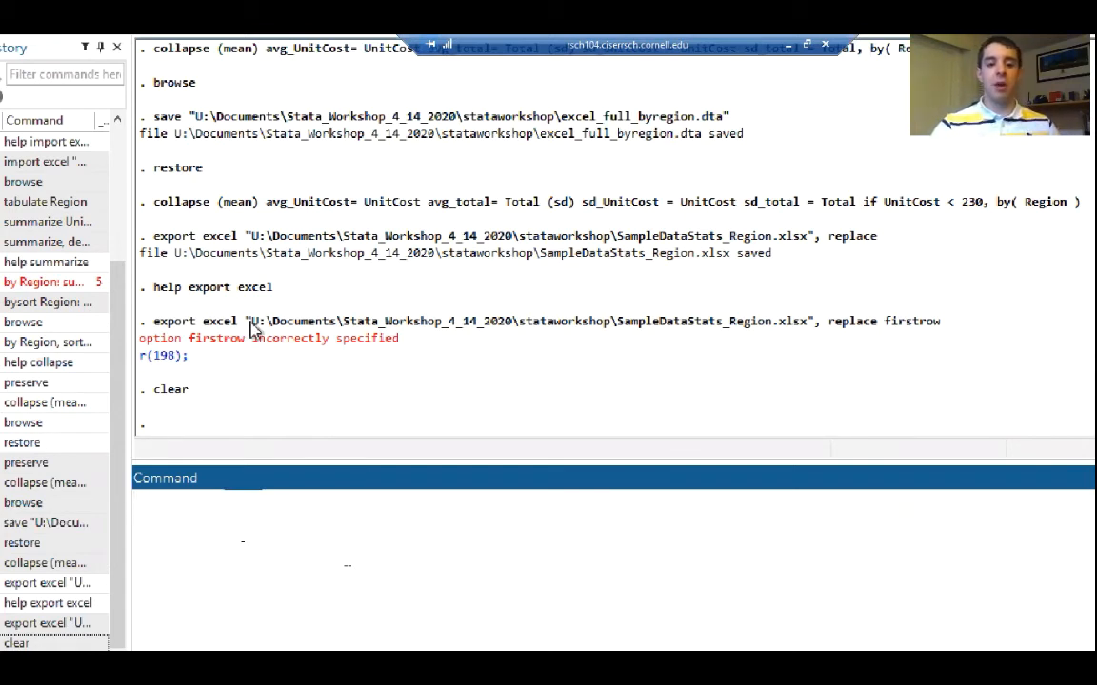
Highlight the folder path in the last export excel command and begin a cd command
drag(252, 325, 642, 332)
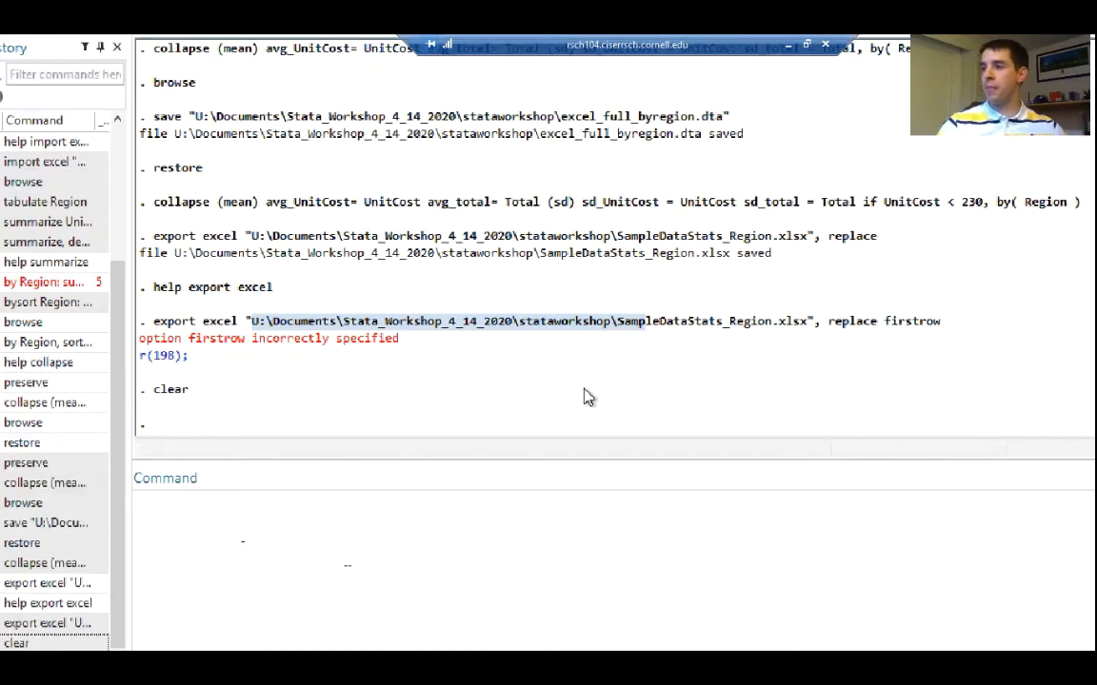
click(332, 543)
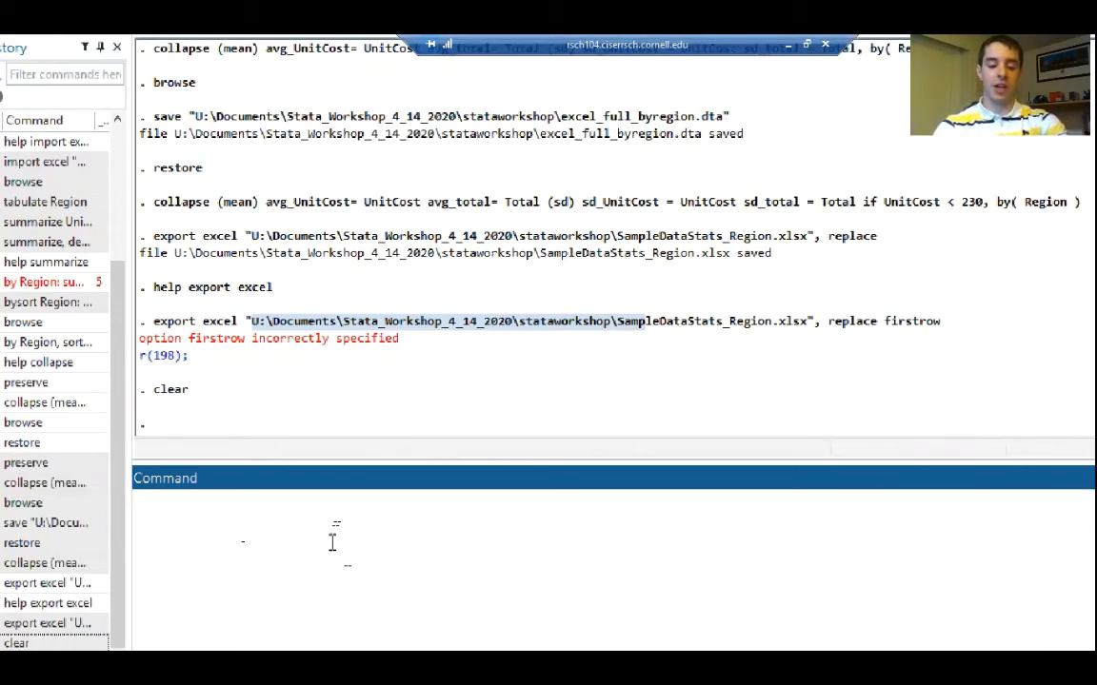
text(cd)
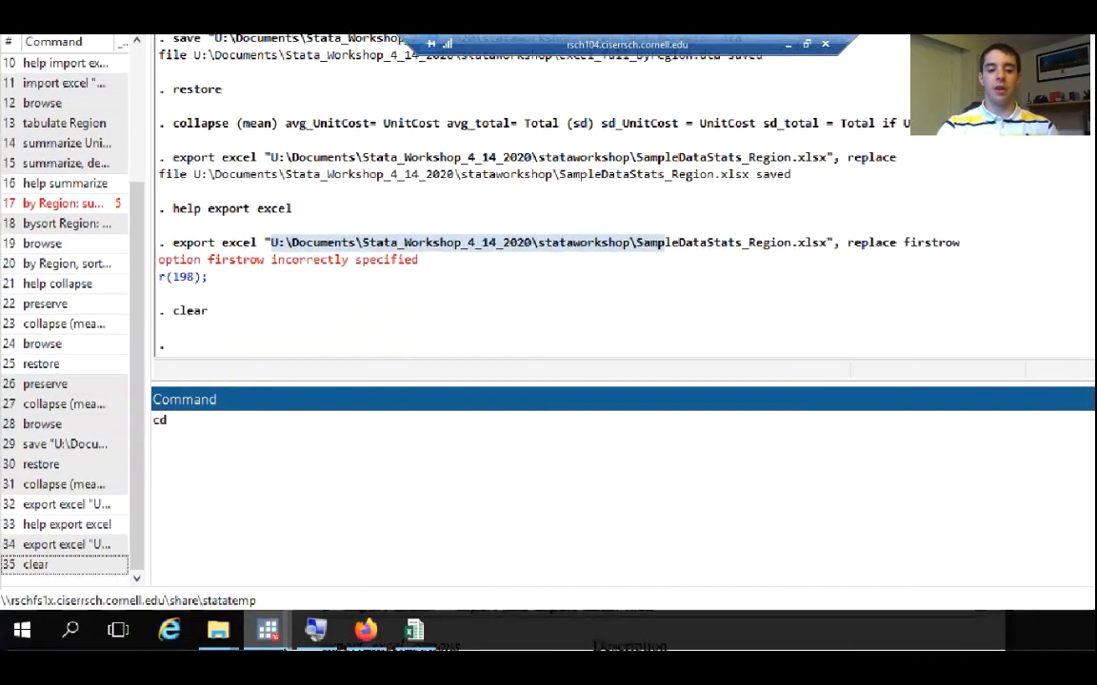
Switch to the stataworkshop folder in File Explorer and show its full path
mouse_move(226, 638)
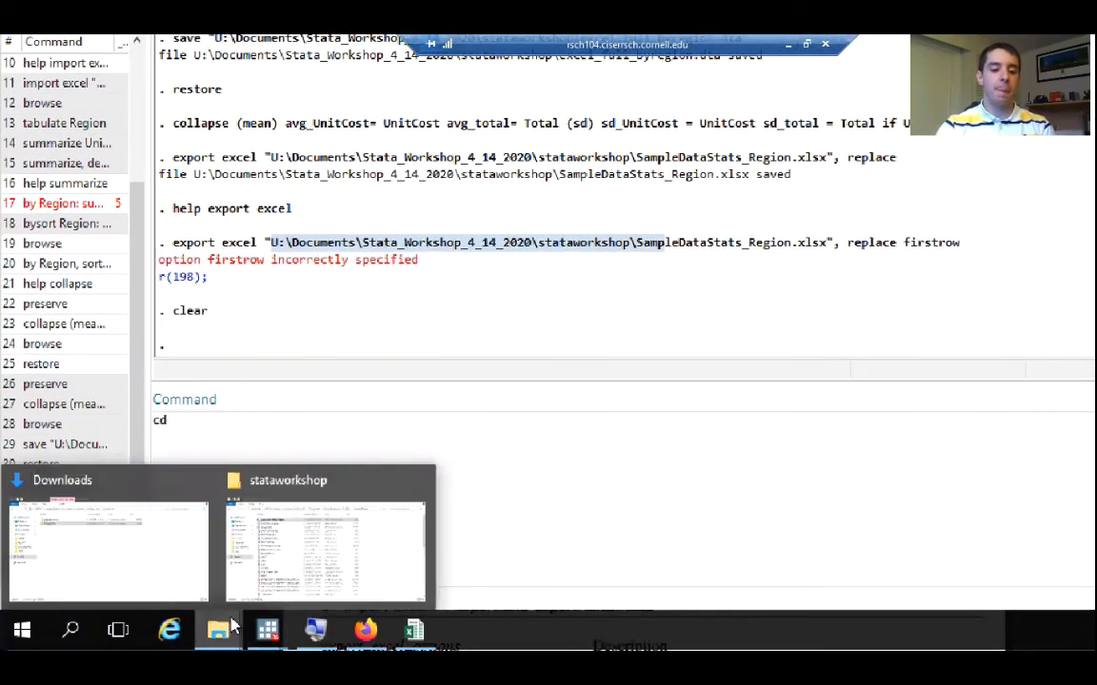
click(264, 562)
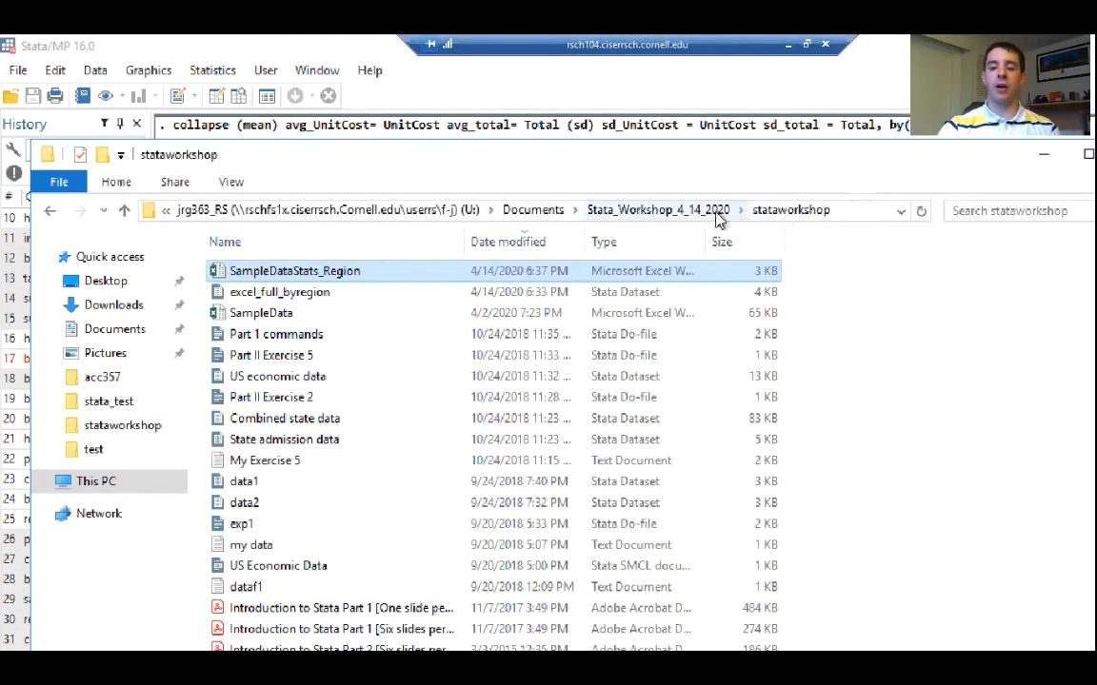
click(876, 219)
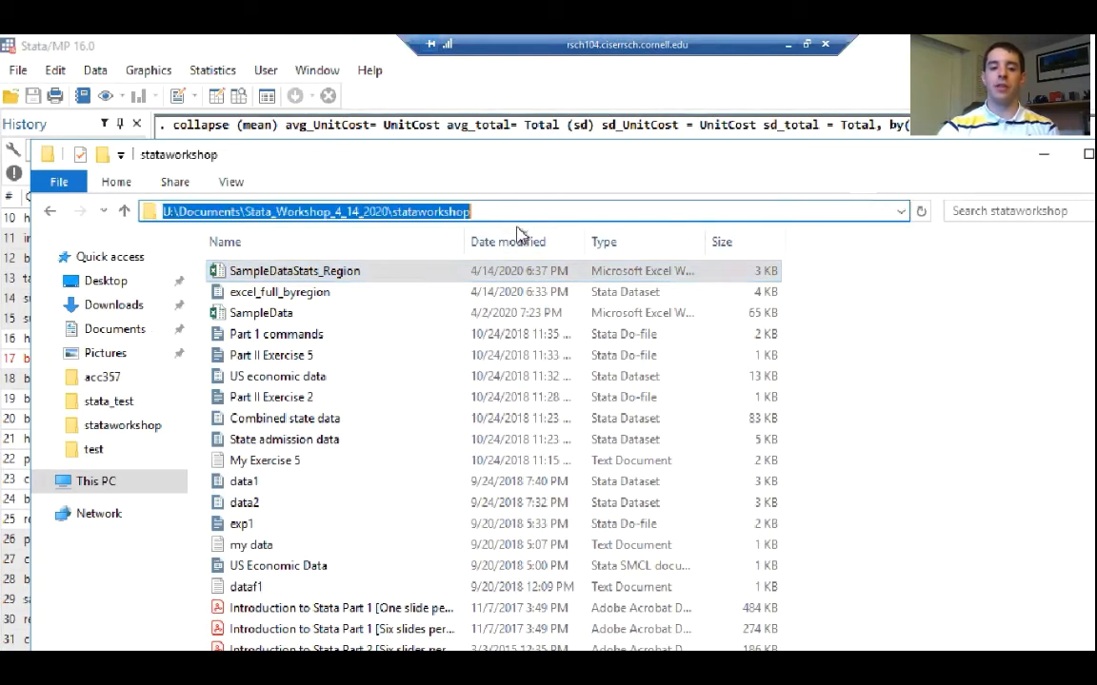
click(880, 498)
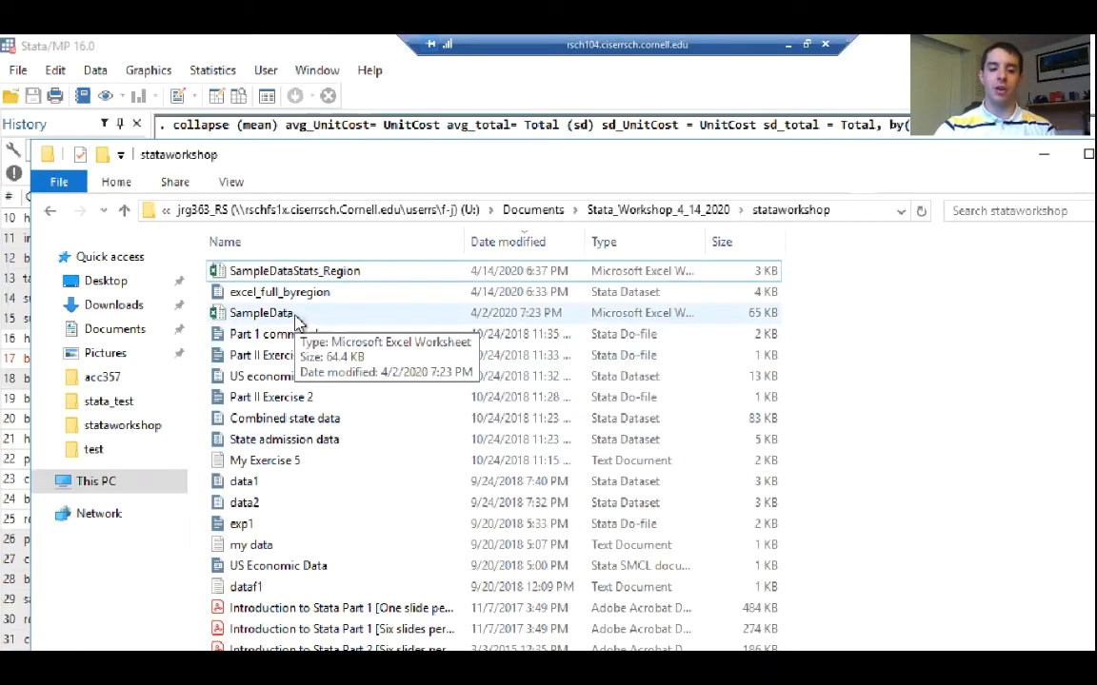
Copy the folder location from the file properties of the SampleData workbook
click(297, 322)
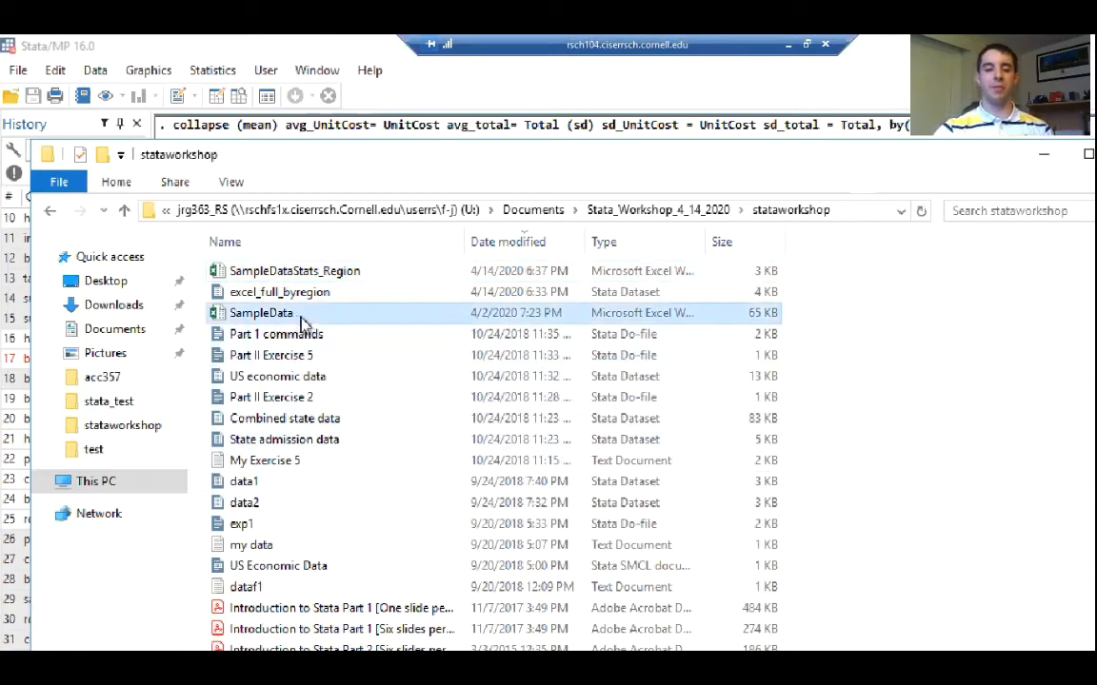
right_click(301, 322)
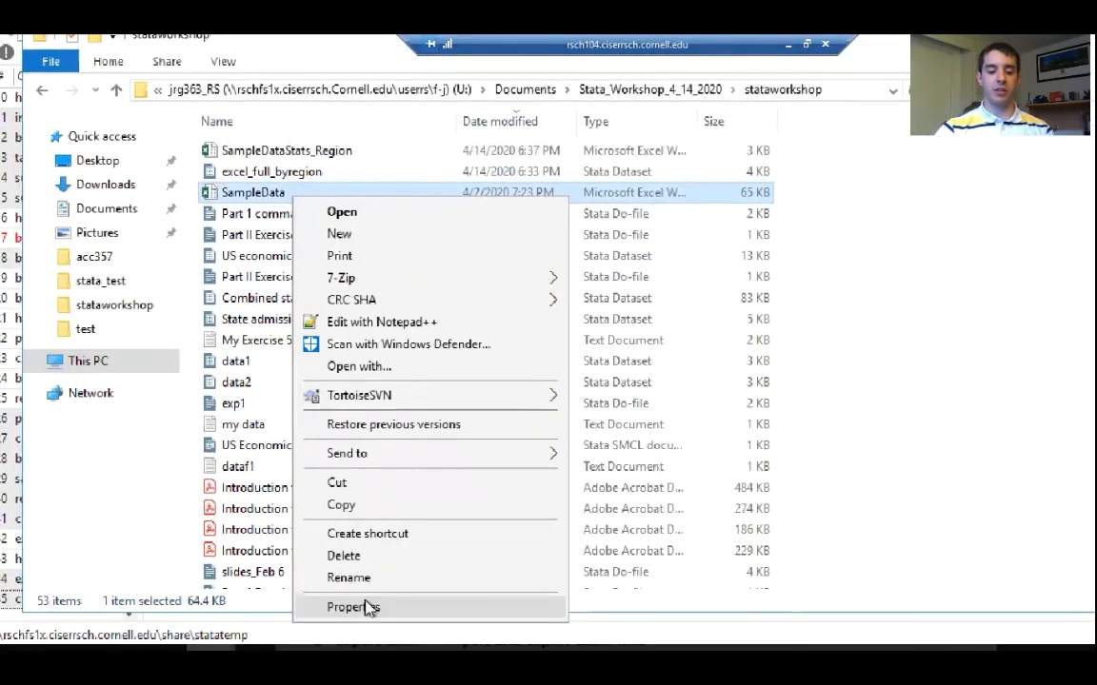
click(355, 609)
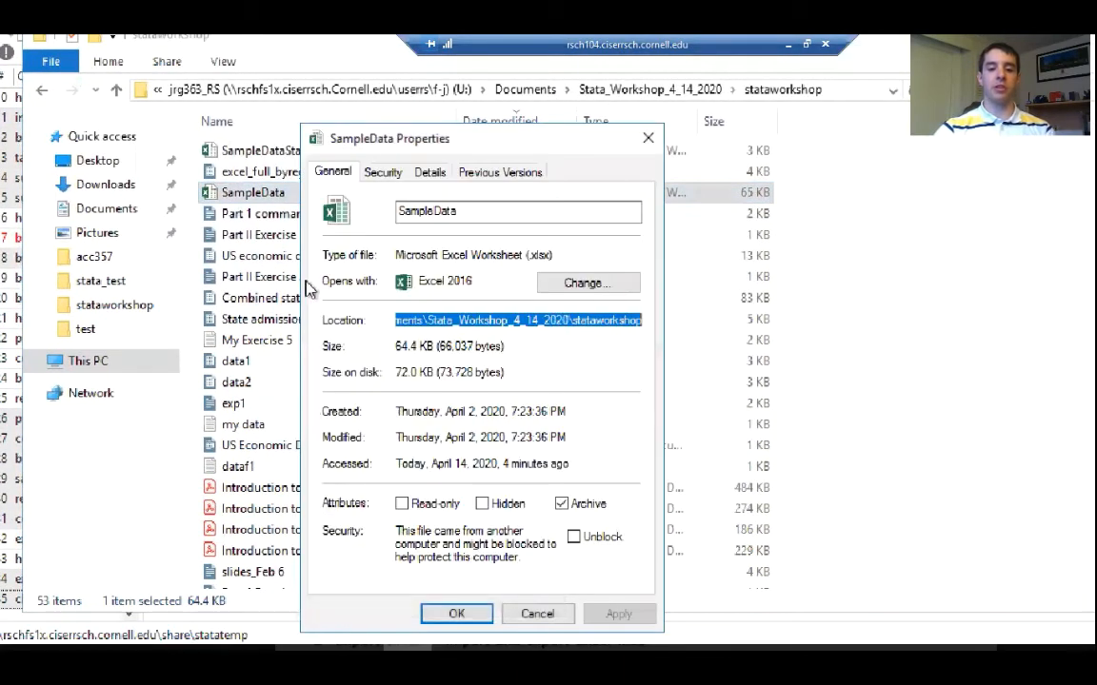
right_click(420, 322)
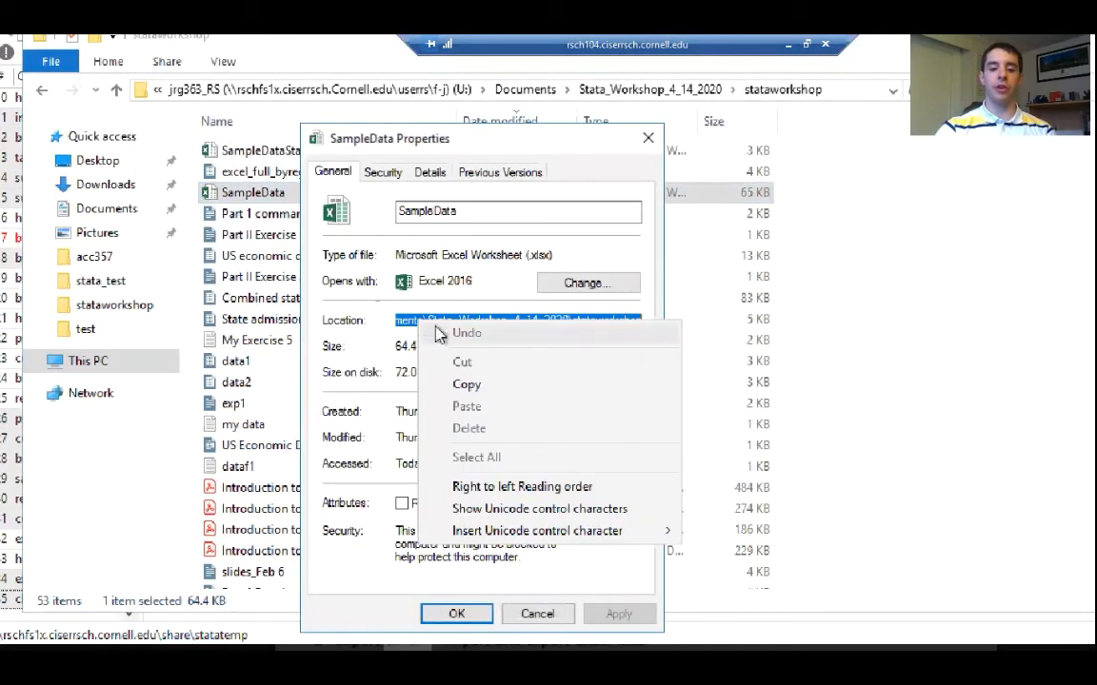
click(476, 387)
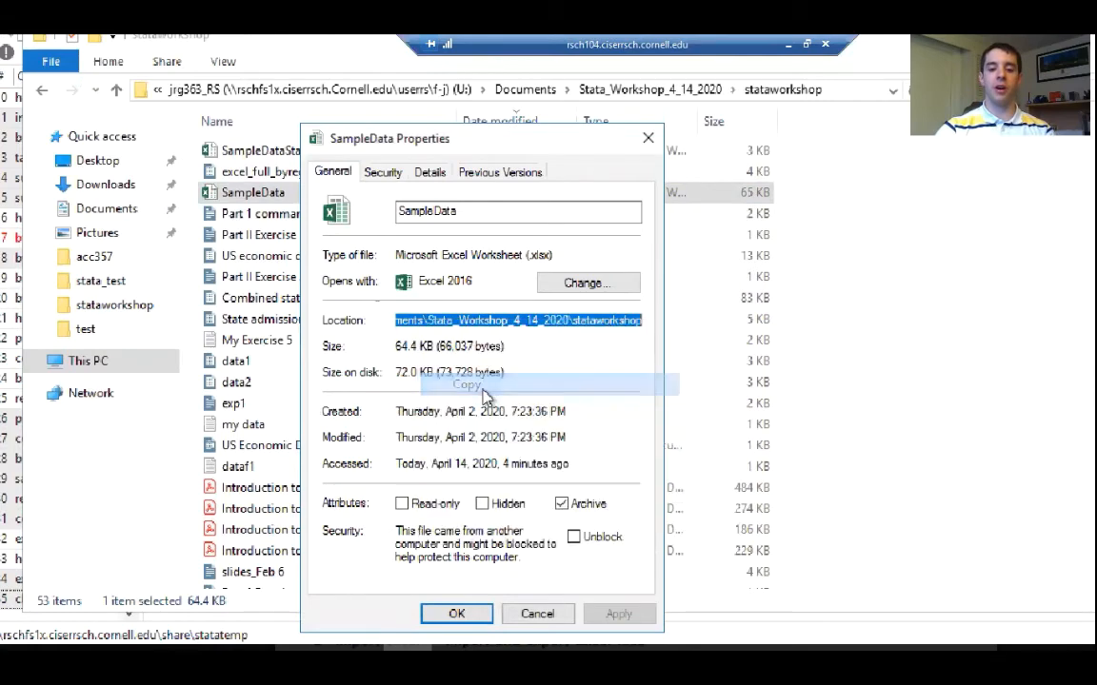
click(458, 613)
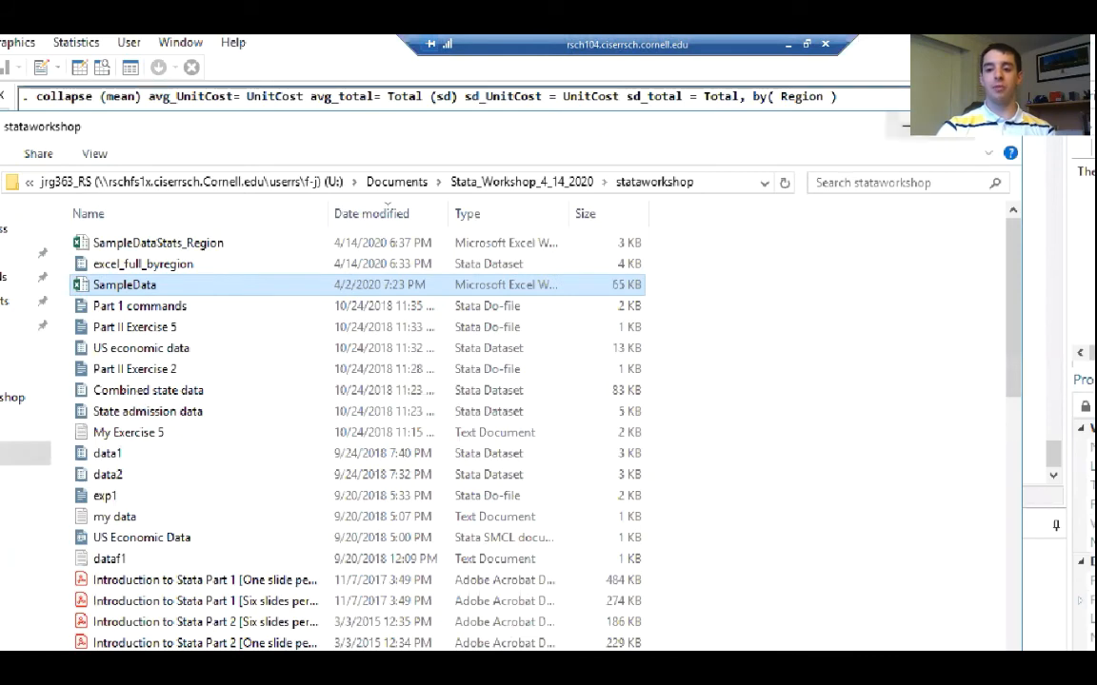
Switch back to Stata and run cd "U:\Documents\Stata_Workshop_4_14_2020\stataworkshop" to change the working directory
click(919, 134)
text(cd )
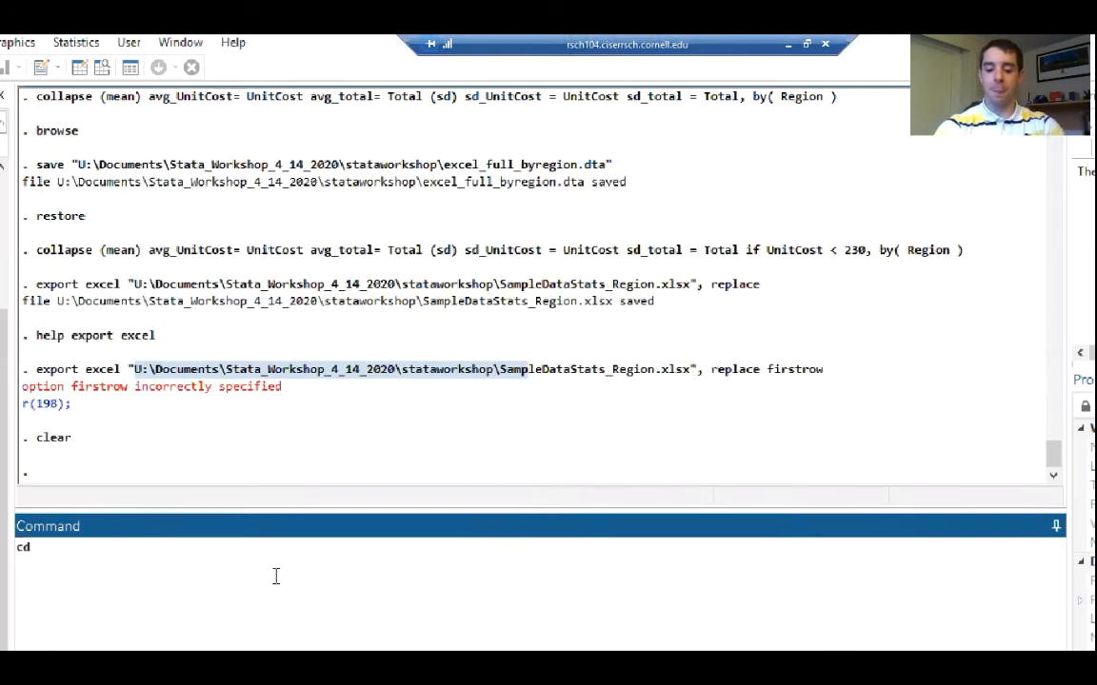
text(")
key(ctrl+v)
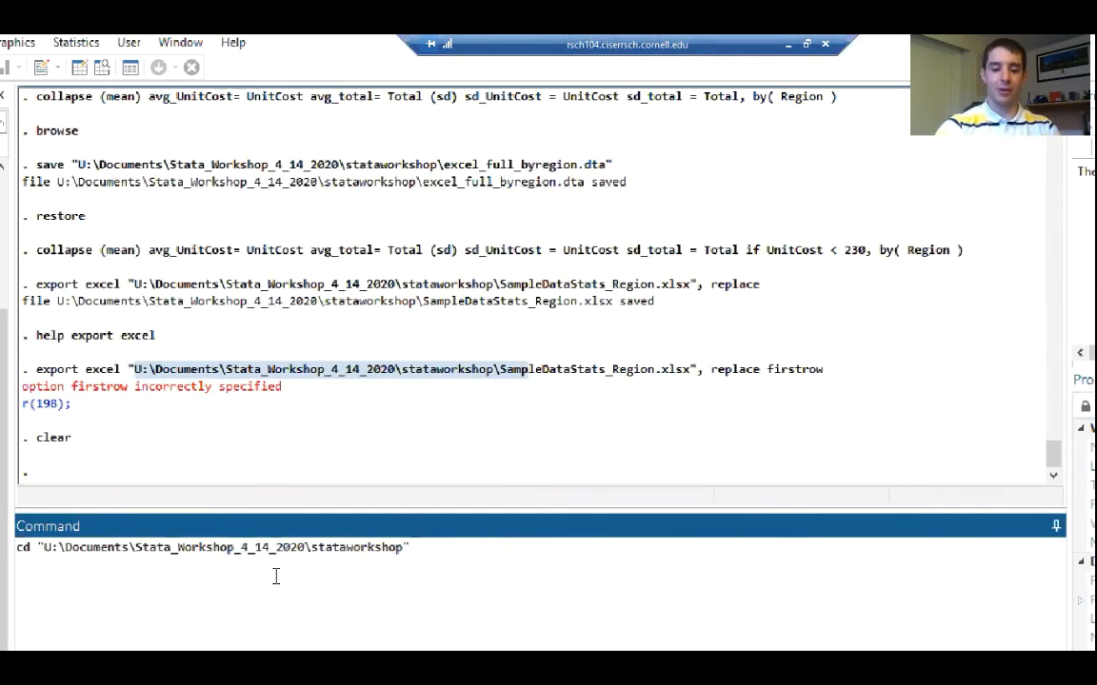
key(Return)
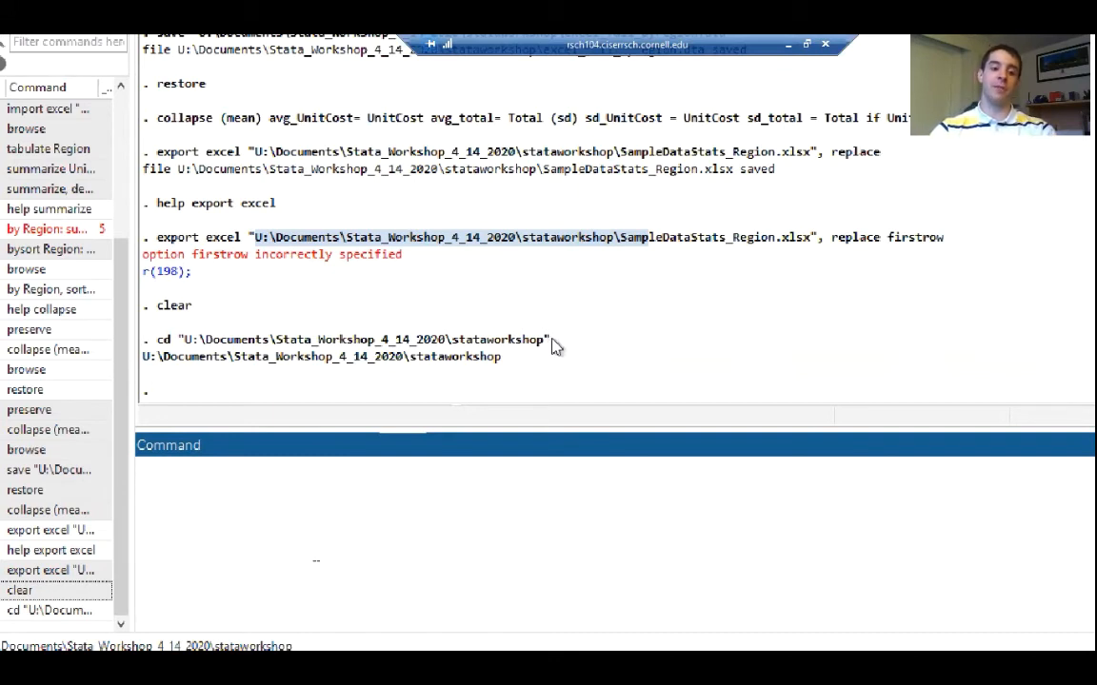
Copy the executed cd command from the results and bring the work_go do-file back up
drag(552, 345, 160, 345)
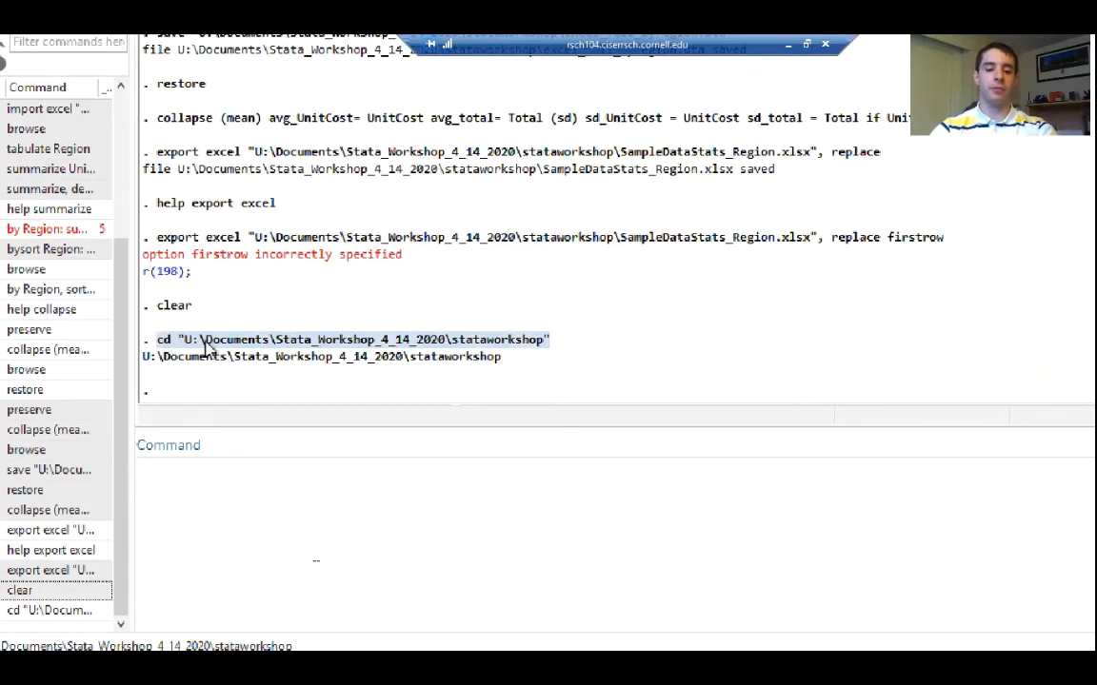
right_click(206, 345)
click(238, 358)
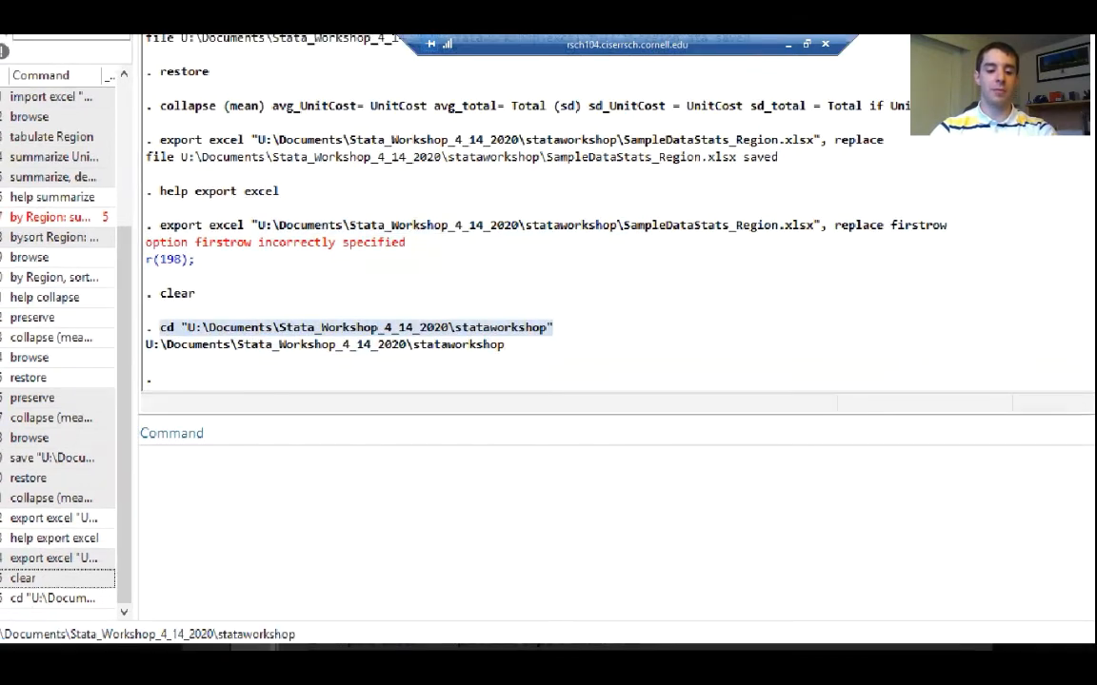
mouse_move(249, 629)
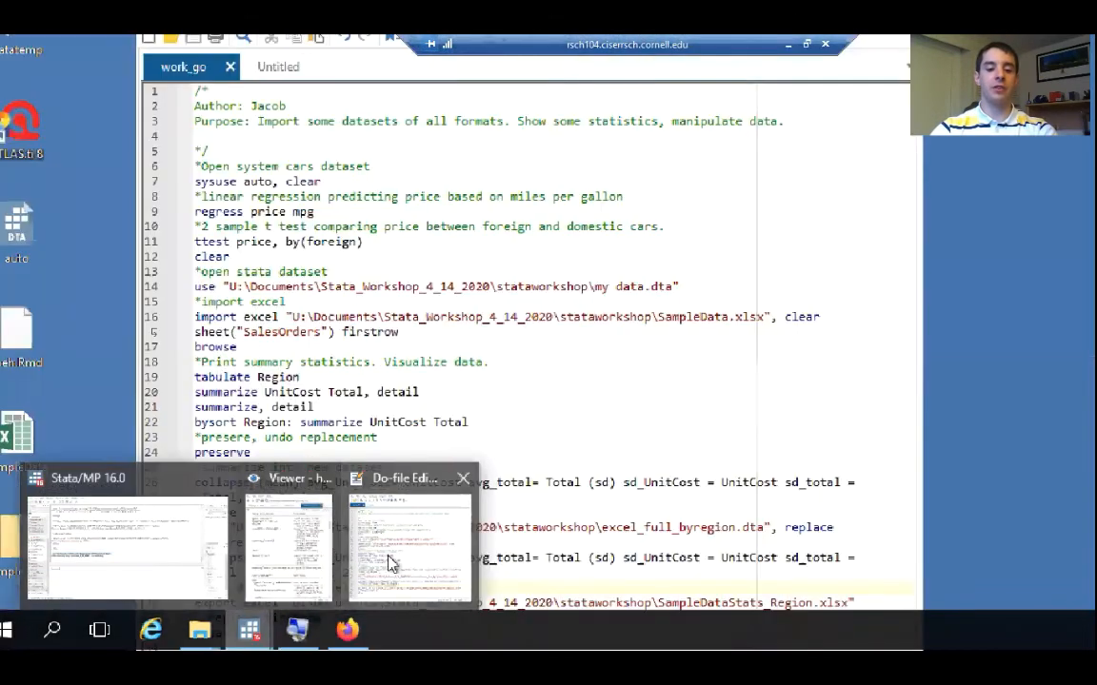
click(391, 561)
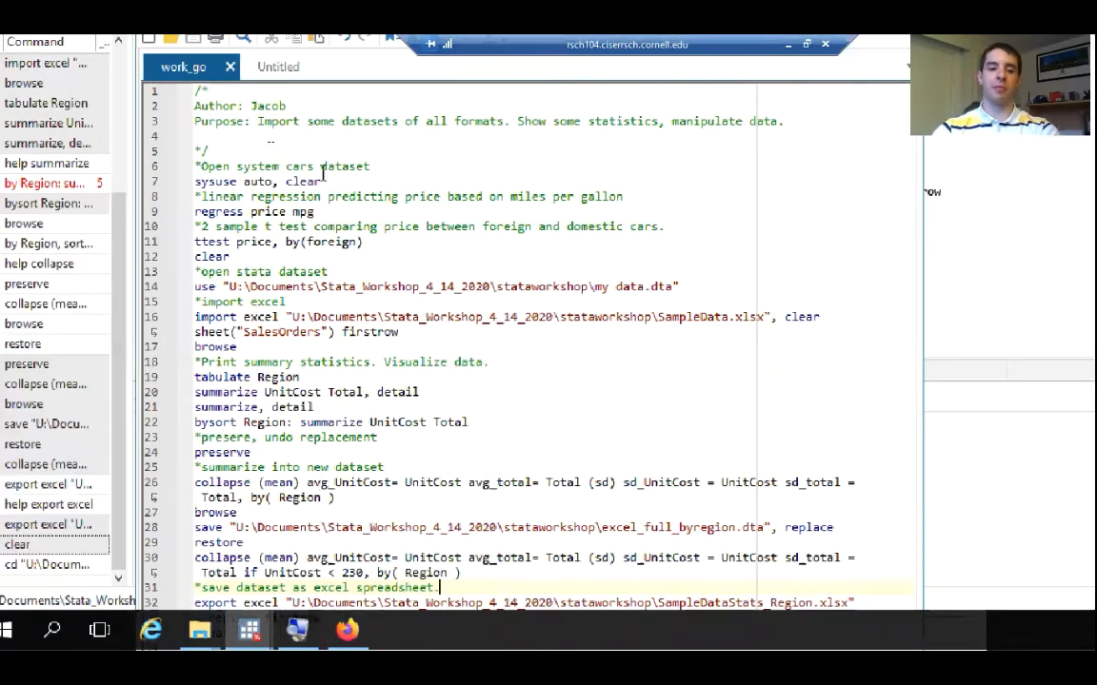
Insert the comment "*set directory location of files" on its own line above the system cars dataset comment
click(379, 165)
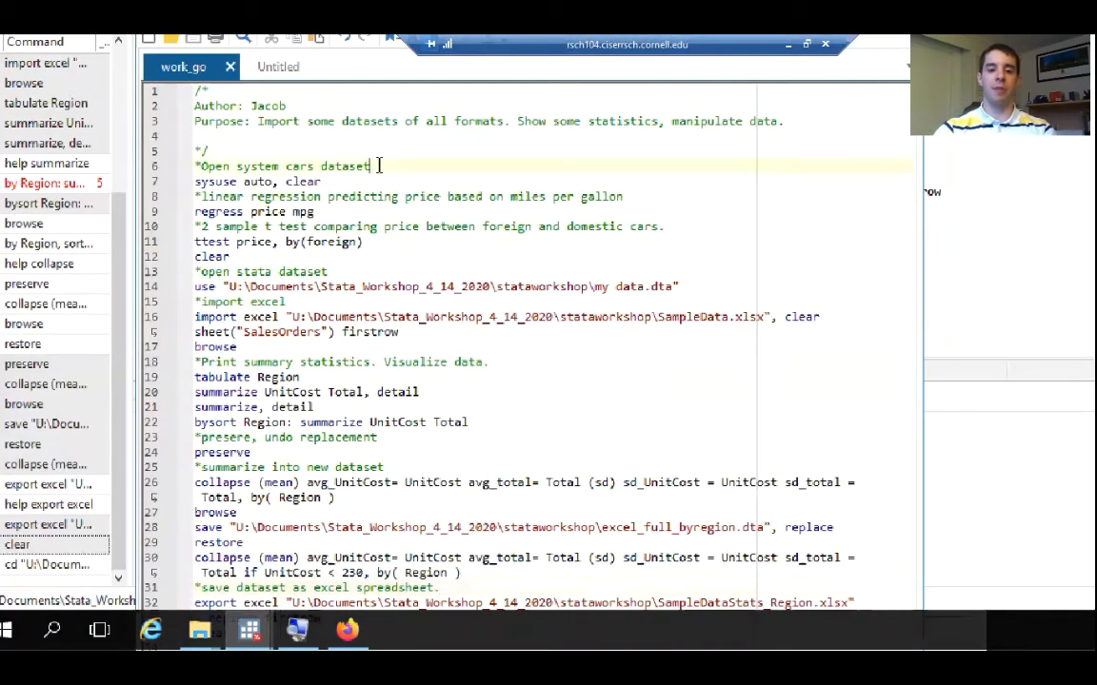
key(Return)
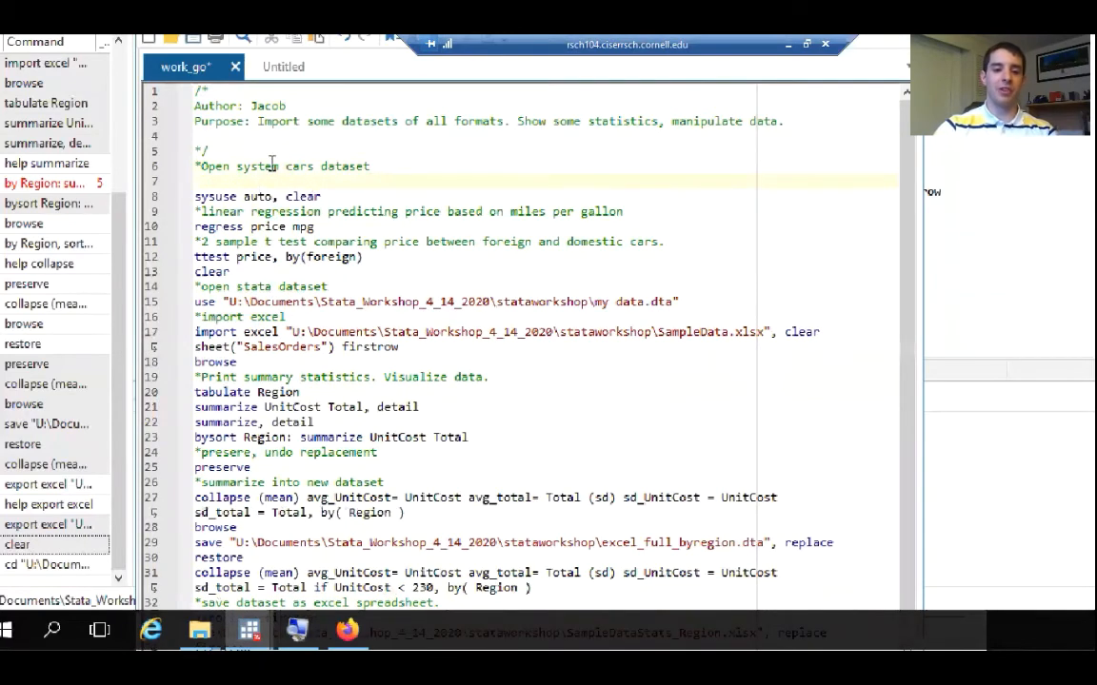
key(BackSpace)
key(Return)
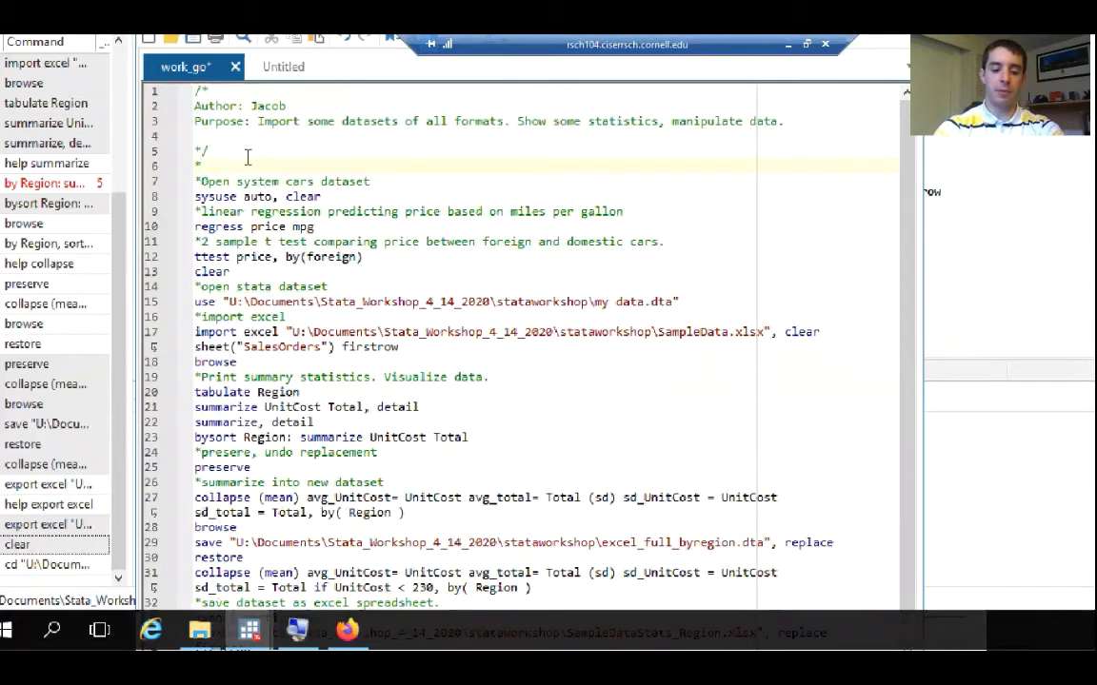
text(*set directory)
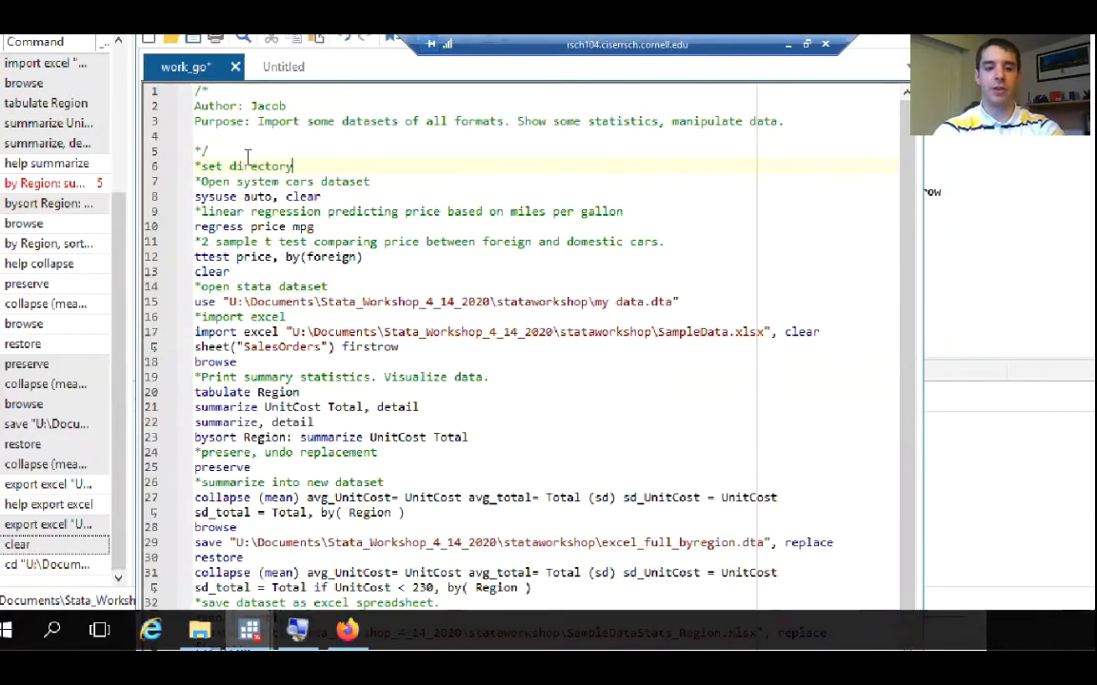
text( location of files)
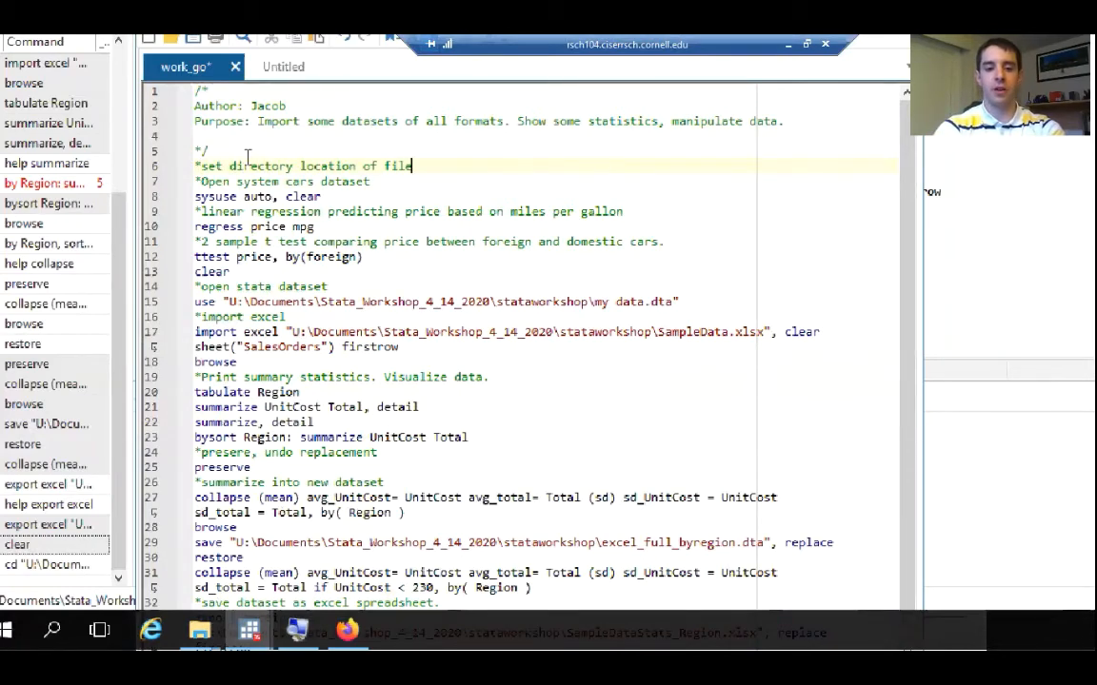
key(Return)
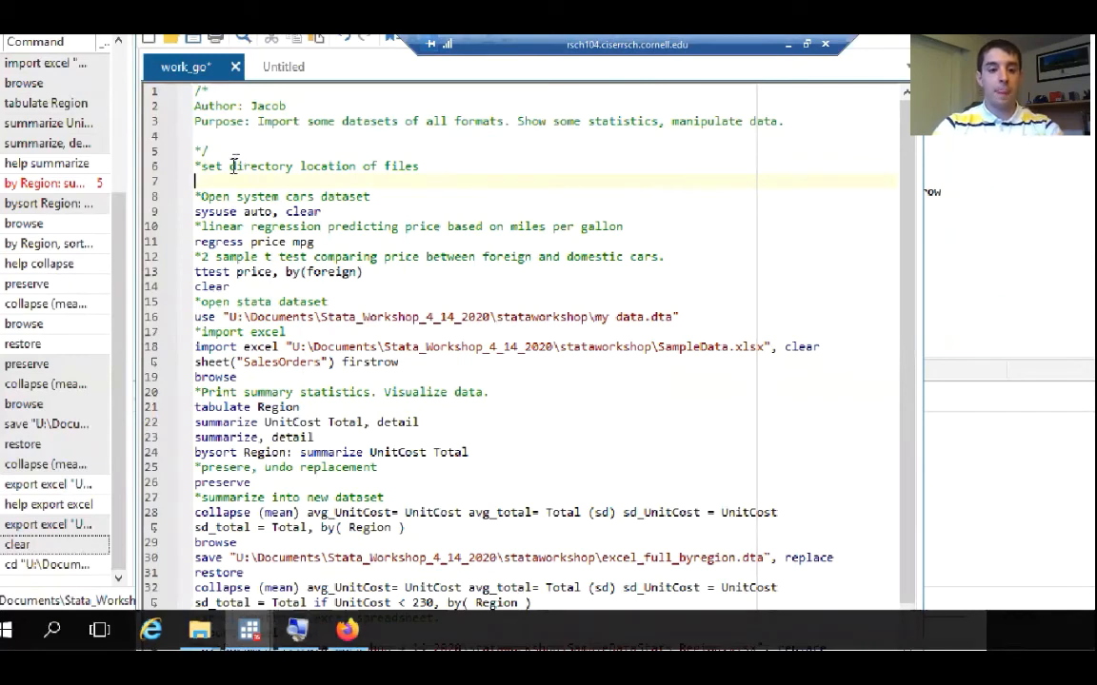
Paste the copied cd "U:\Documents\Stata_Workshop_4_14_2020\stataworkshop" command below the directory comment and save the work_go do-file
right_click(227, 181)
click(279, 281)
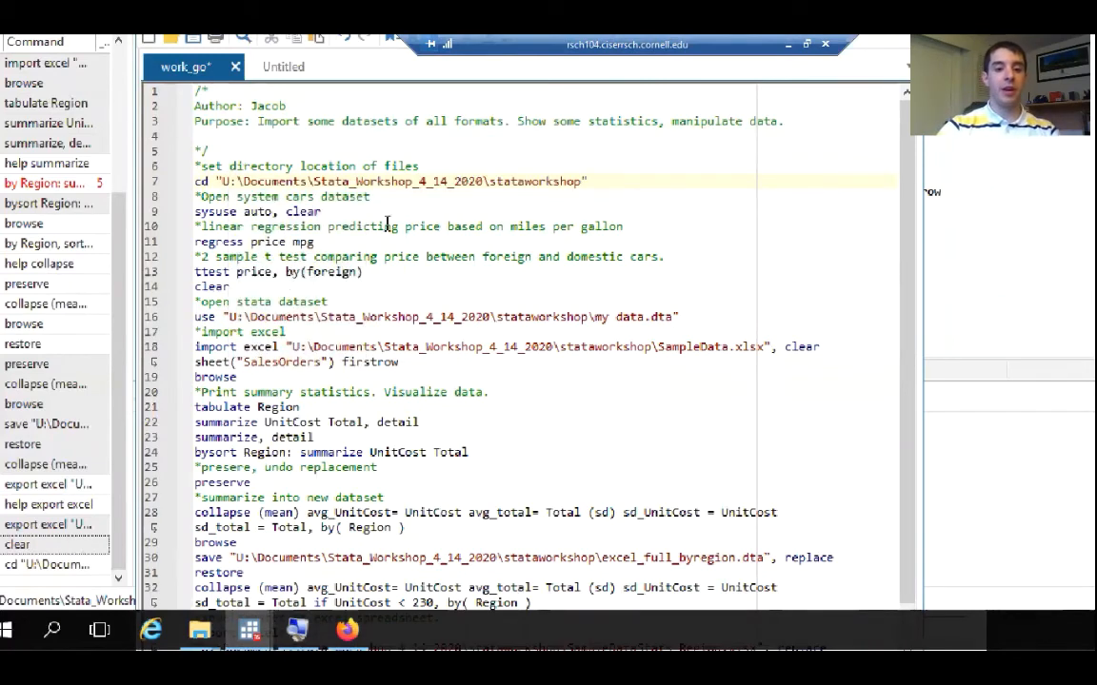
scroll(606, 184, down, 2)
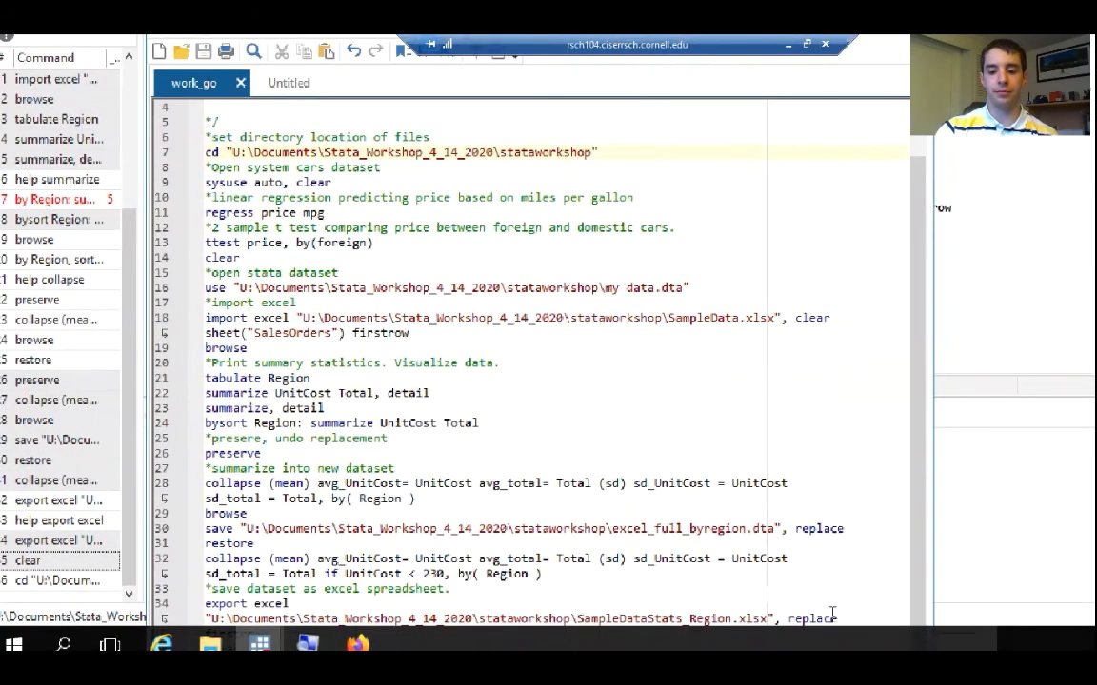
Switch to Firefox and load ciser.cornell.edu in place of the Excel sample data page
click(199, 631)
click(228, 630)
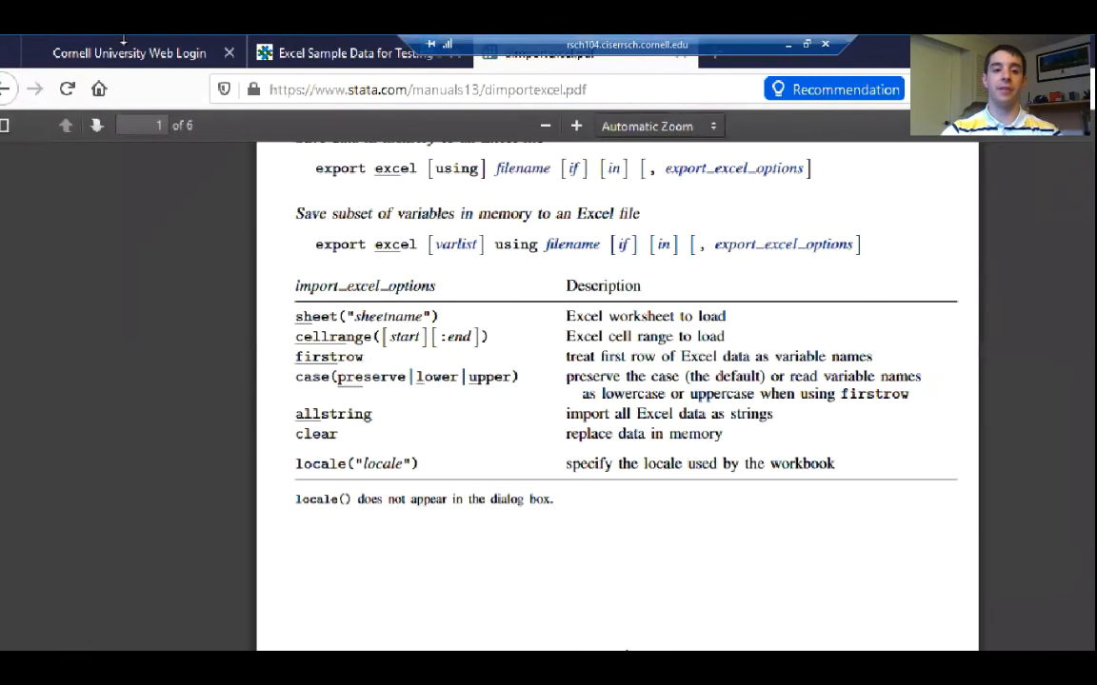
click(133, 54)
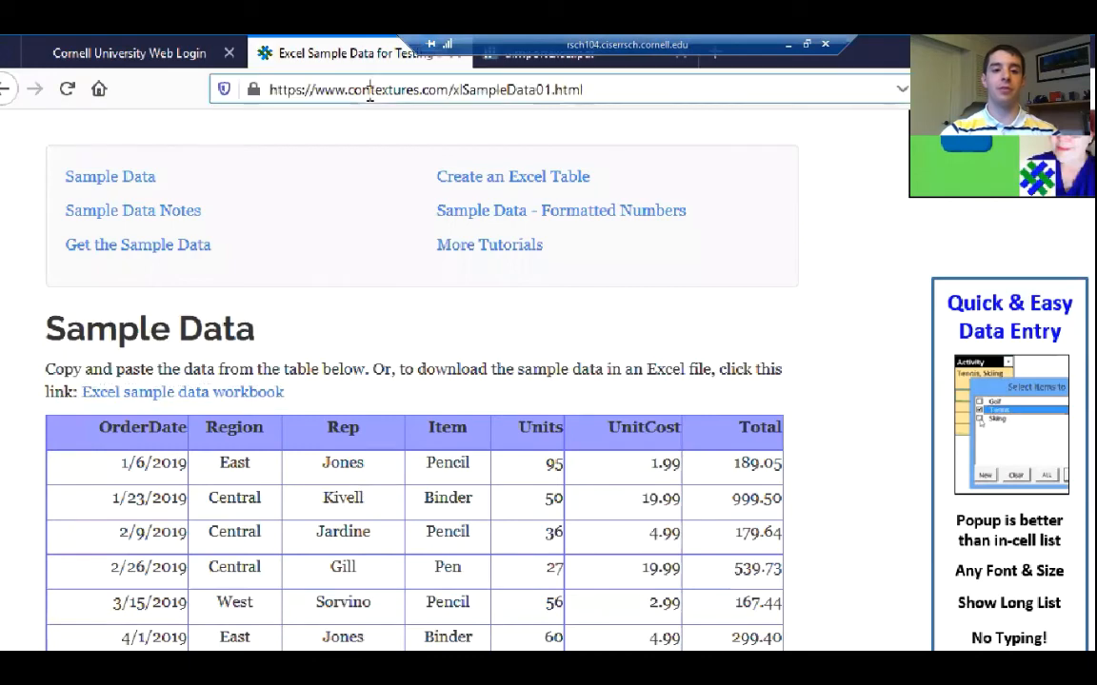
click(325, 89)
text(cis)
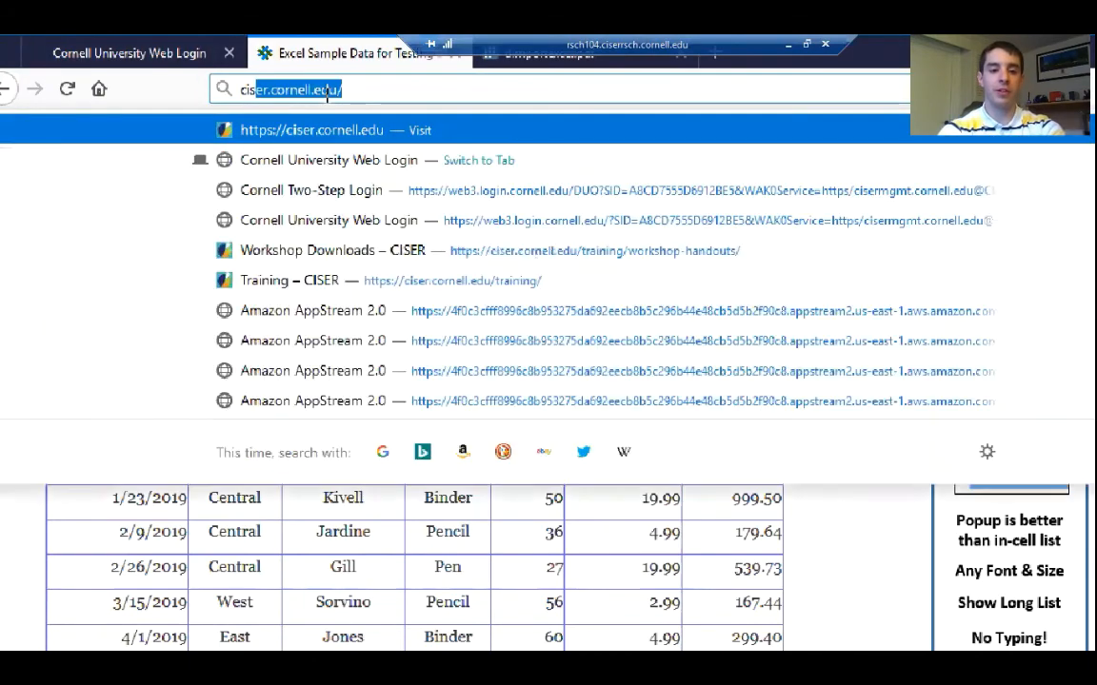
text(er.cis)
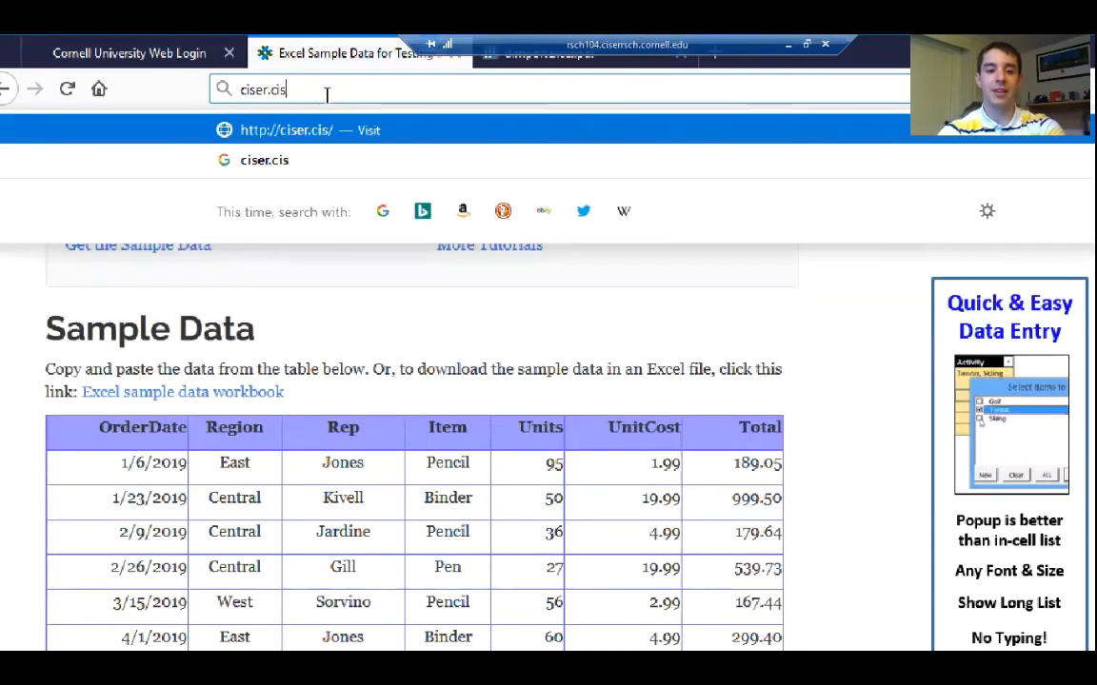
key(BackSpace)
key(BackSpace)
text(ornell.edu/)
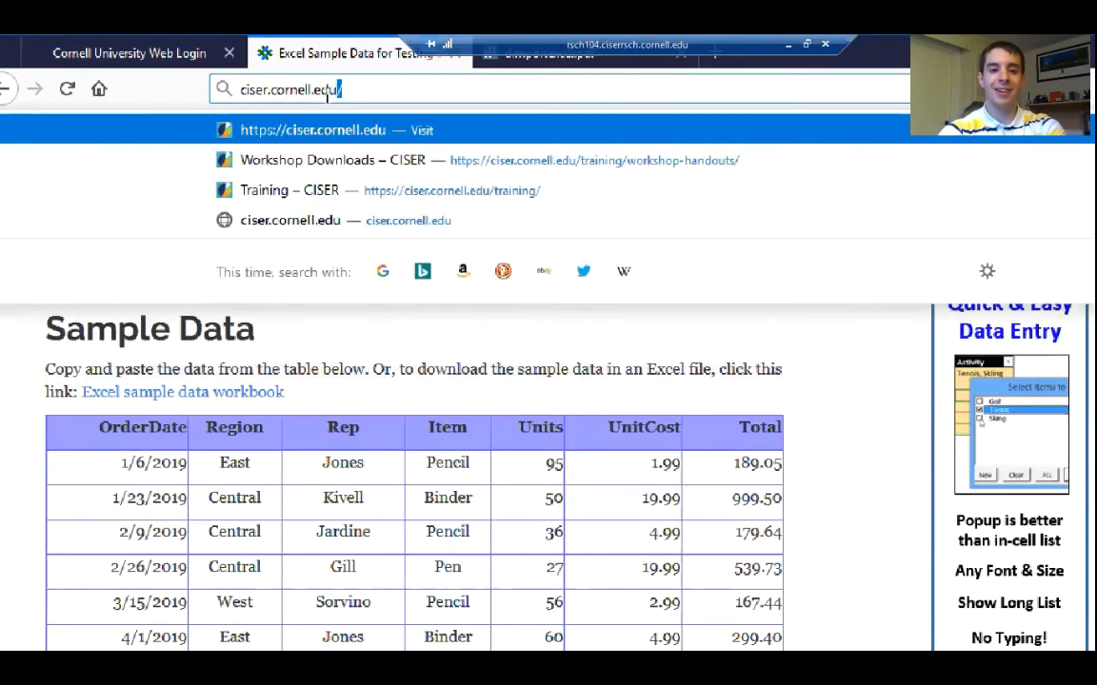
key(Return)
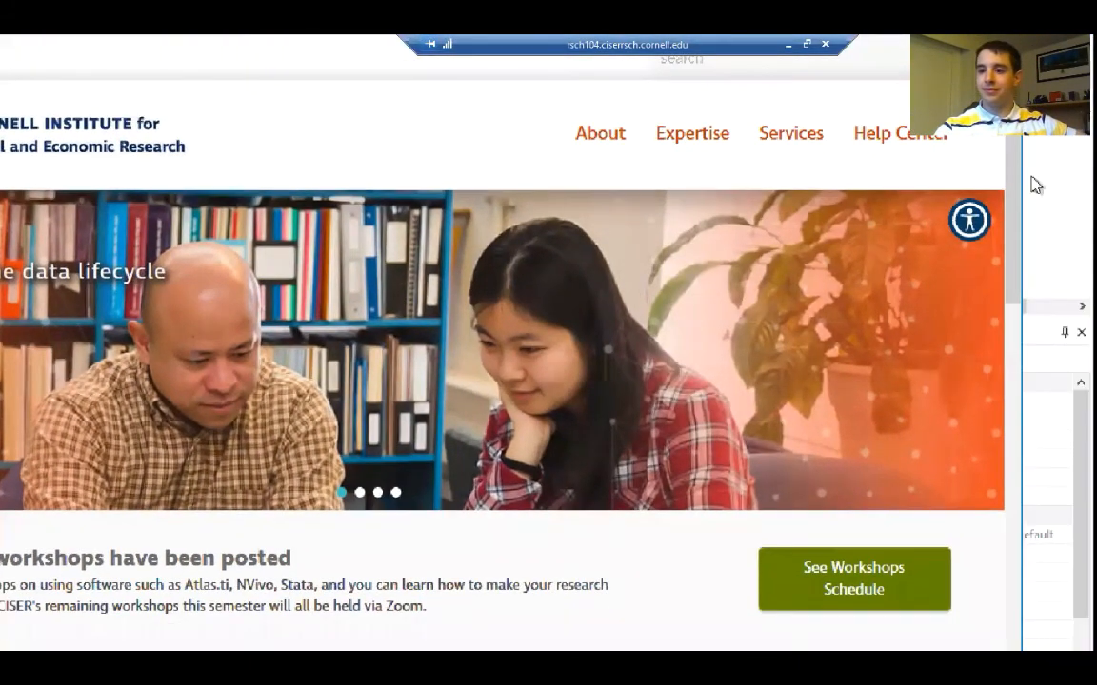
Open CISER's Data page, reduce the Magnifier zoom by one level and bring the data archive links into view
drag(1015, 165, 1022, 325)
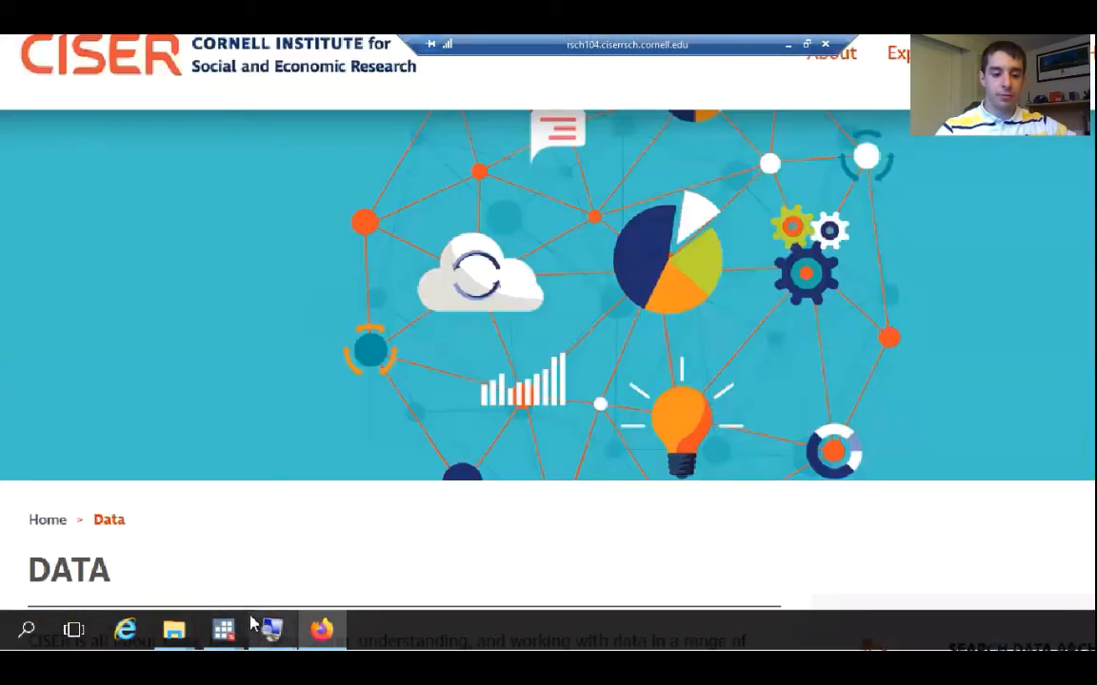
click(268, 630)
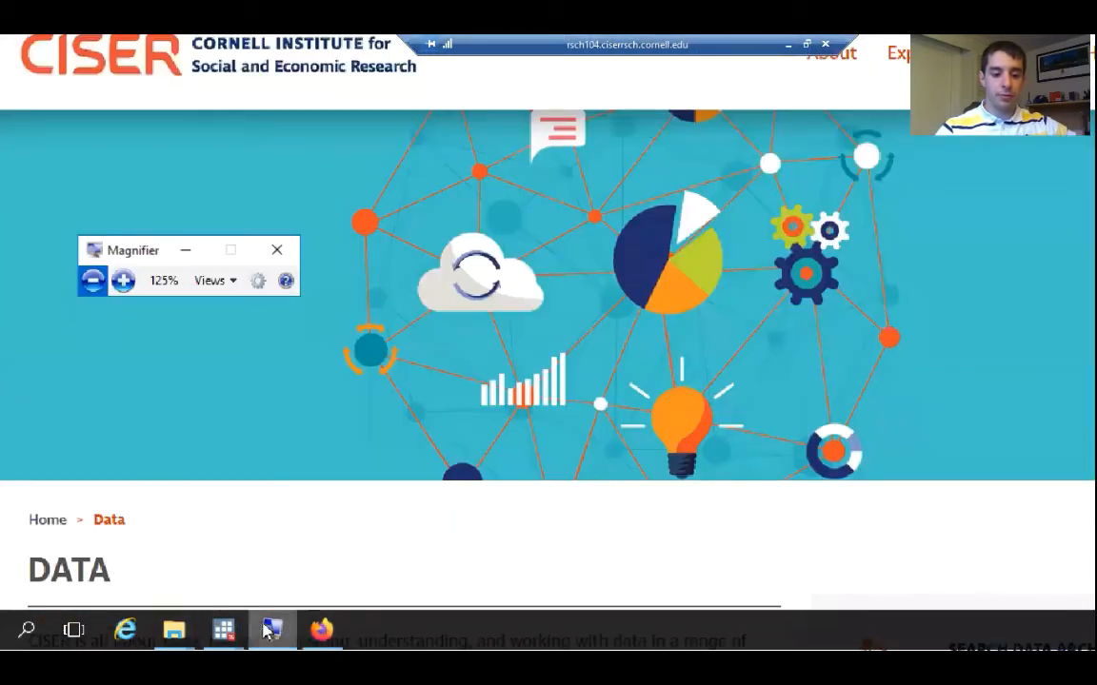
click(95, 281)
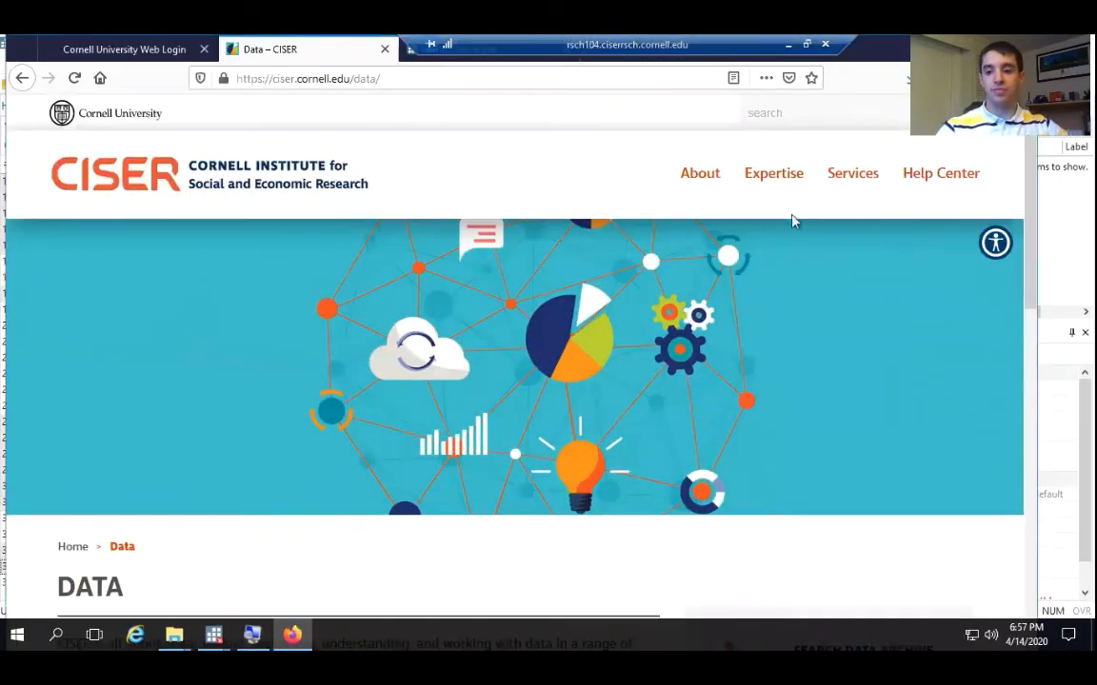
drag(1035, 178, 1033, 342)
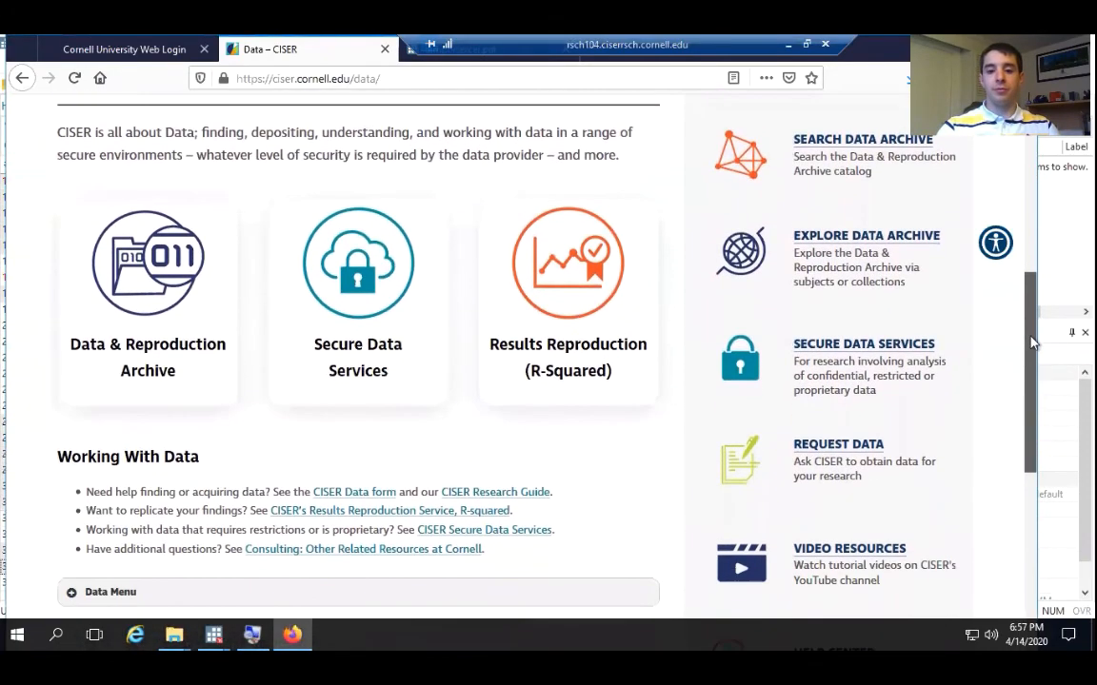
Open the CISER data archive search and search its holdings for ASEC
click(876, 141)
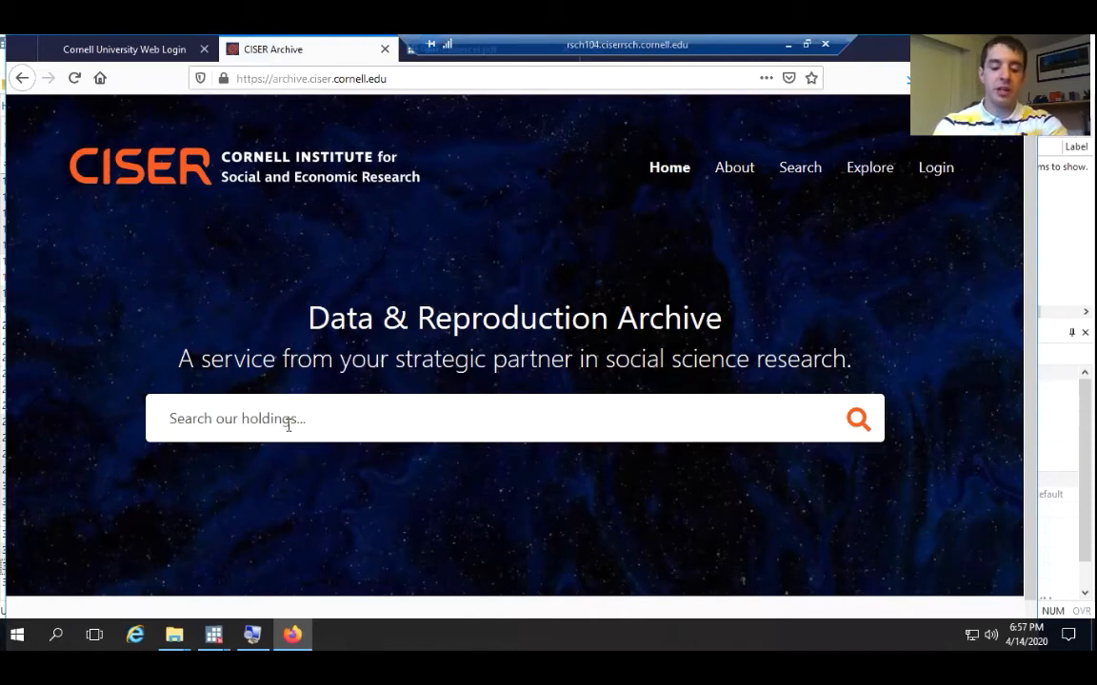
text(ASEC)
key(Return)
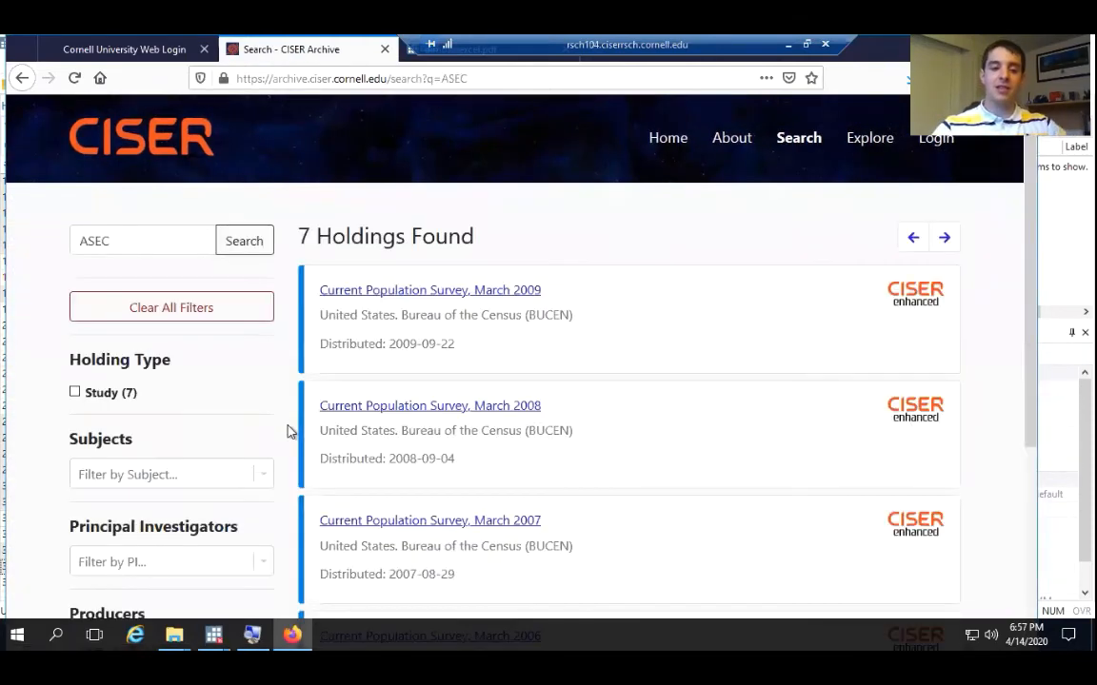
click(126, 242)
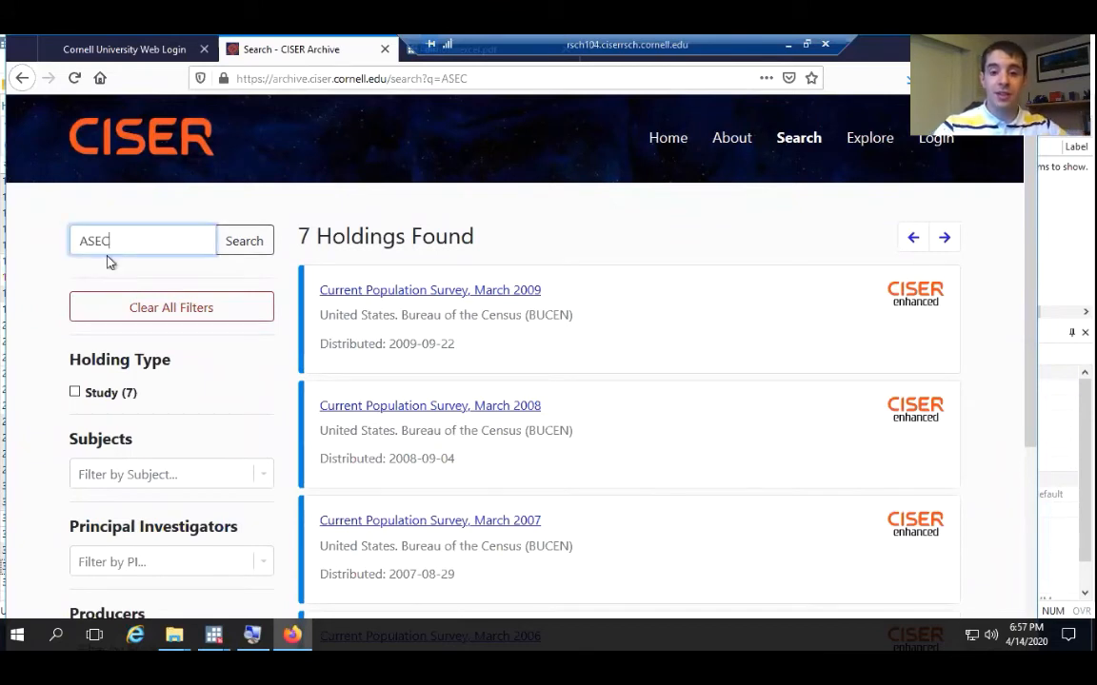
Open the Current Population Survey, March 2009 study and show its Data & Documentation files
click(457, 296)
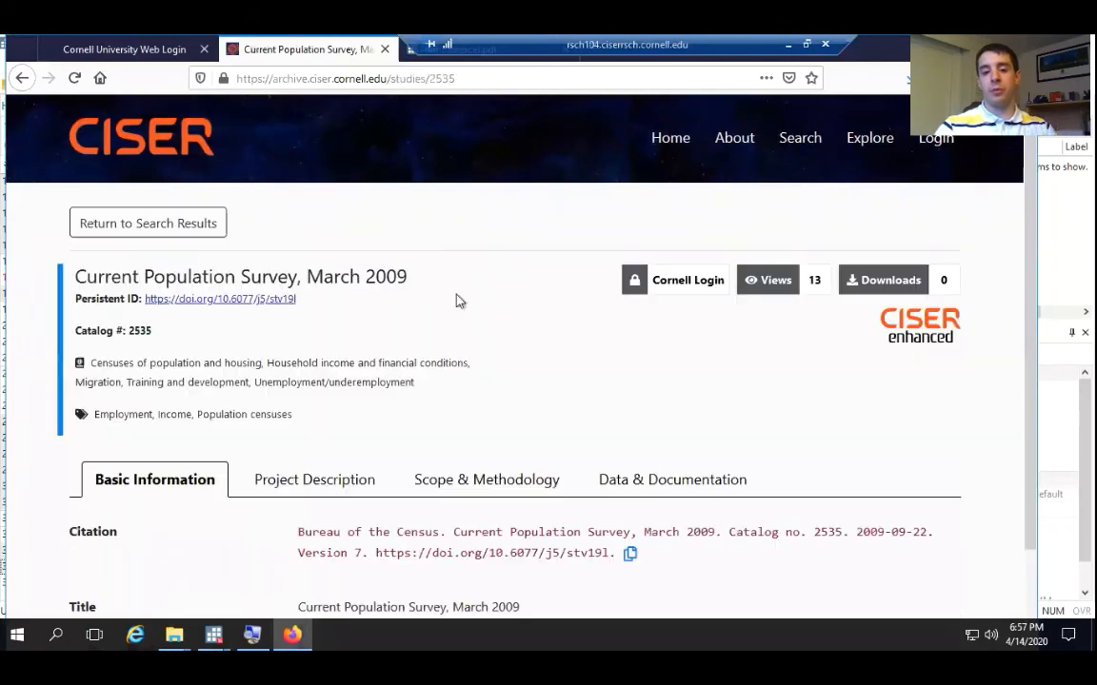
scroll(466, 405, down, 3)
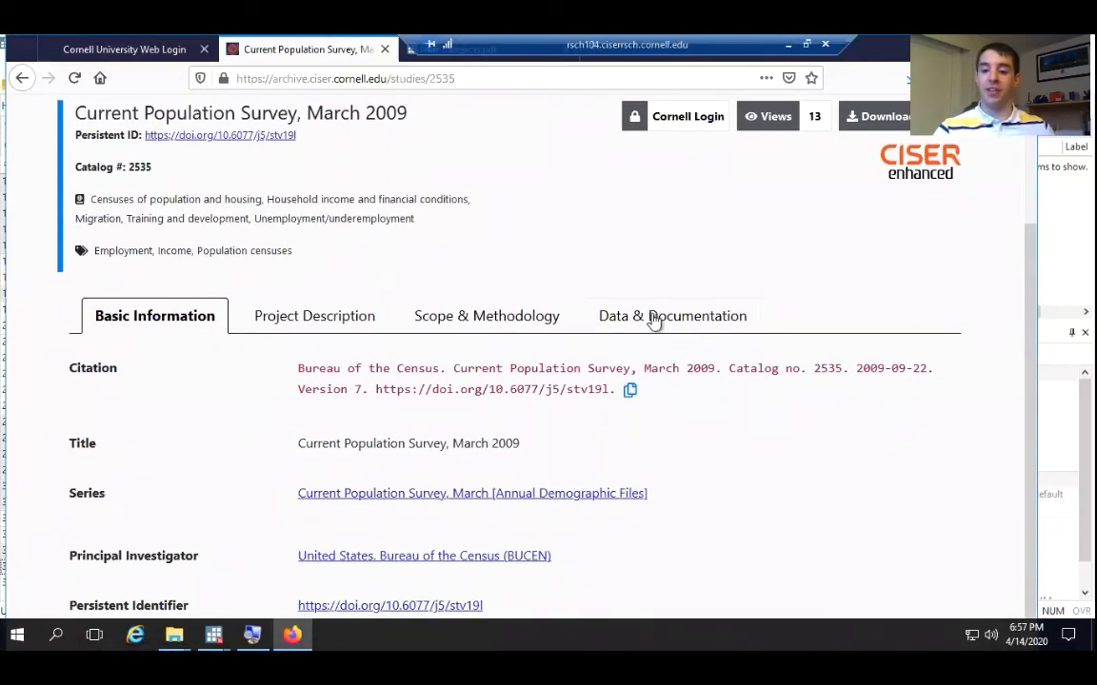
click(654, 322)
scroll(585, 379, down, 3)
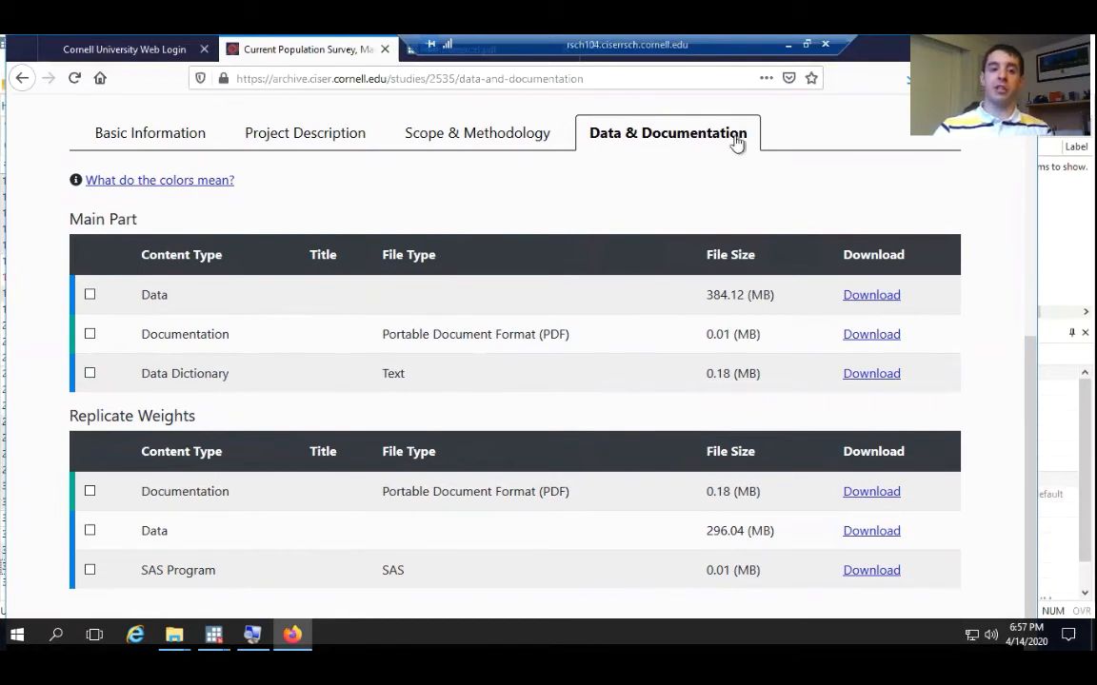
click(90, 296)
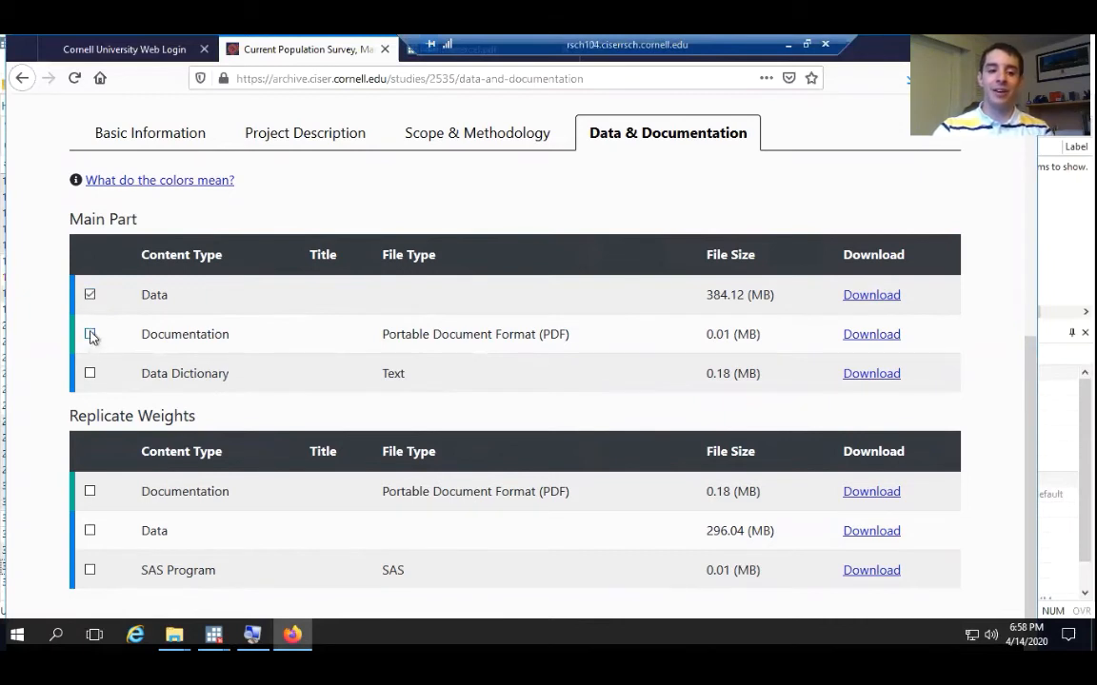
click(91, 335)
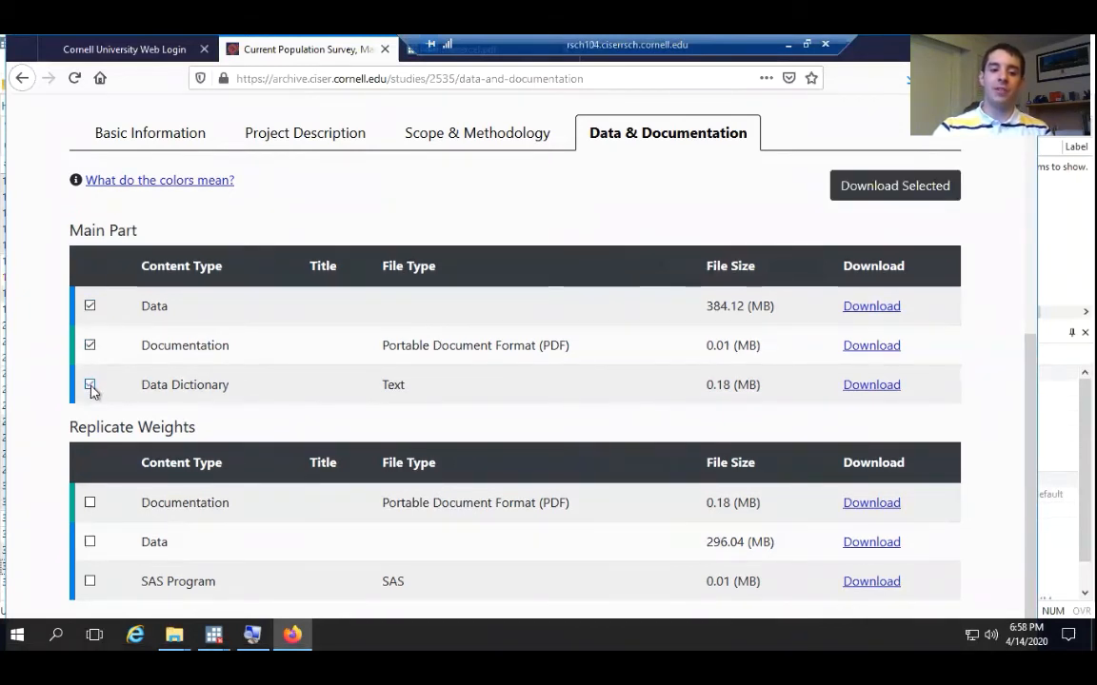
click(90, 387)
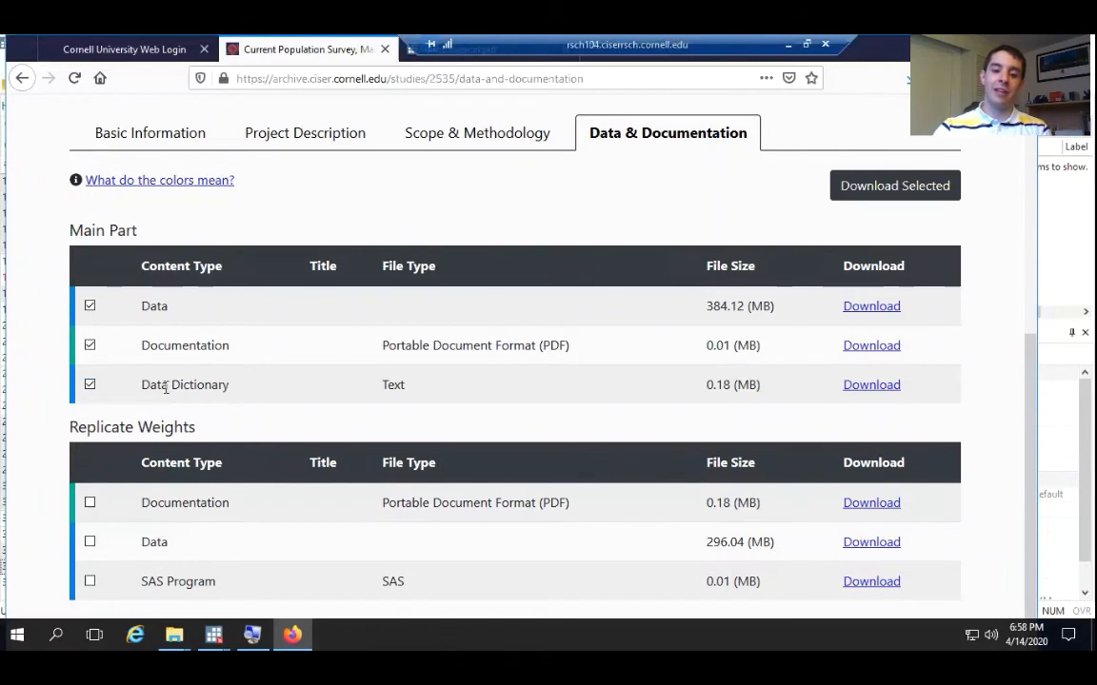
Select the Main Part's Data, Documentation and Data Dictionary files and open their joint download page in a new tab
click(89, 313)
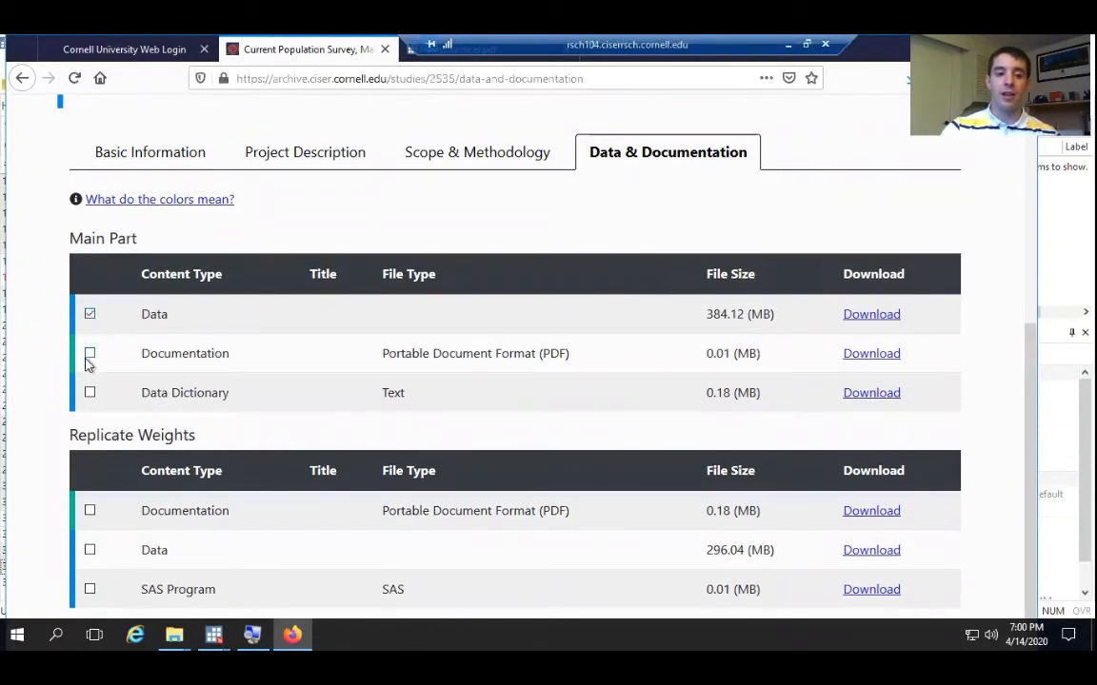
click(89, 354)
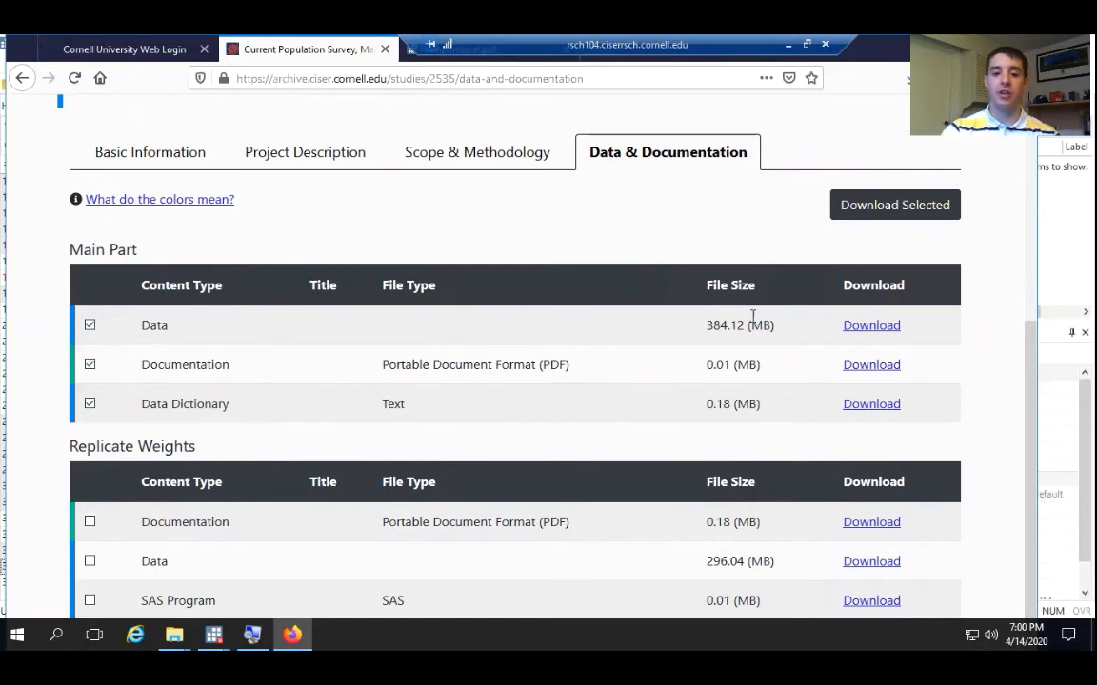
right_click(922, 213)
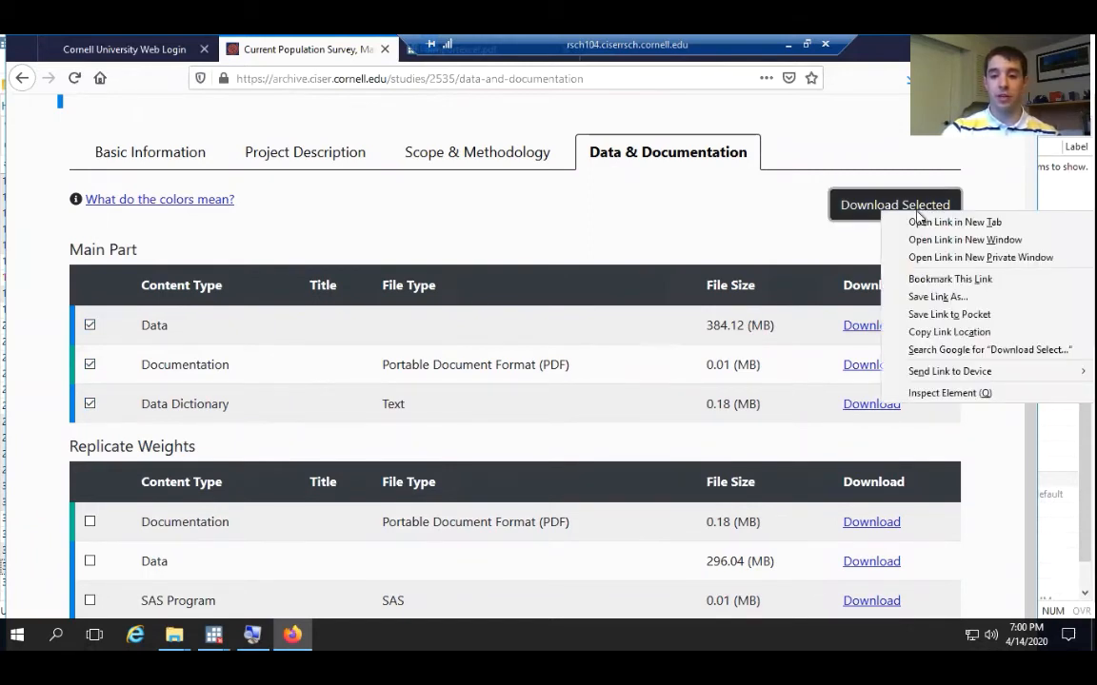
click(922, 222)
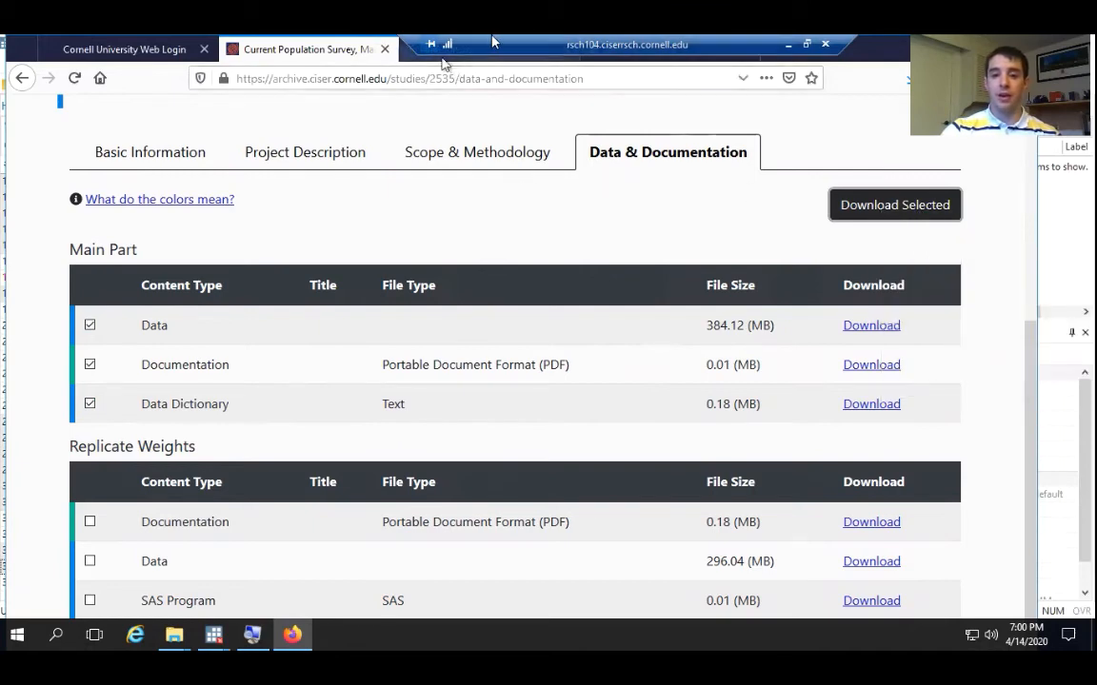
click(433, 48)
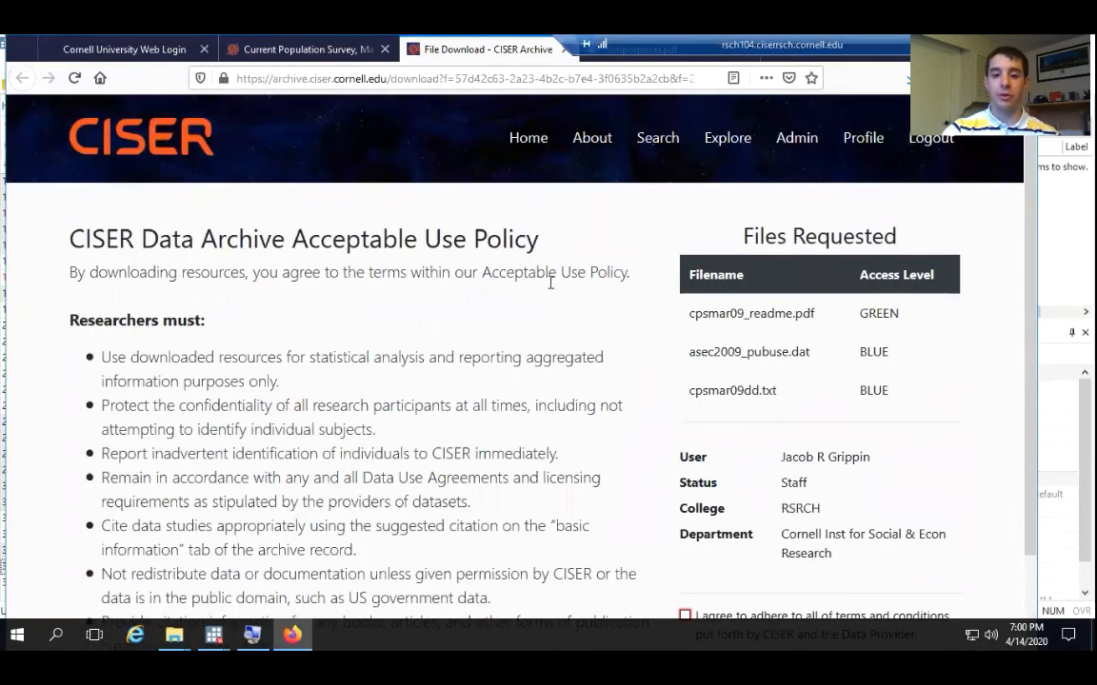
Agree to the archive's terms and conditions and download the three requested files, saving the zip file
scroll(783, 511, down, 3)
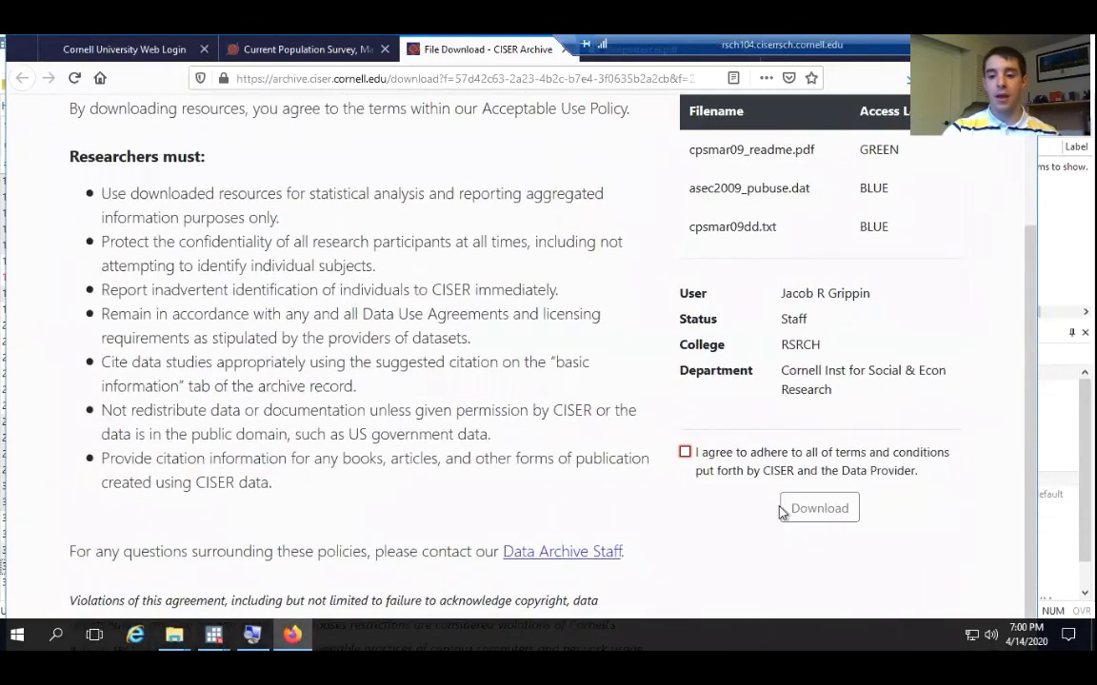
click(686, 453)
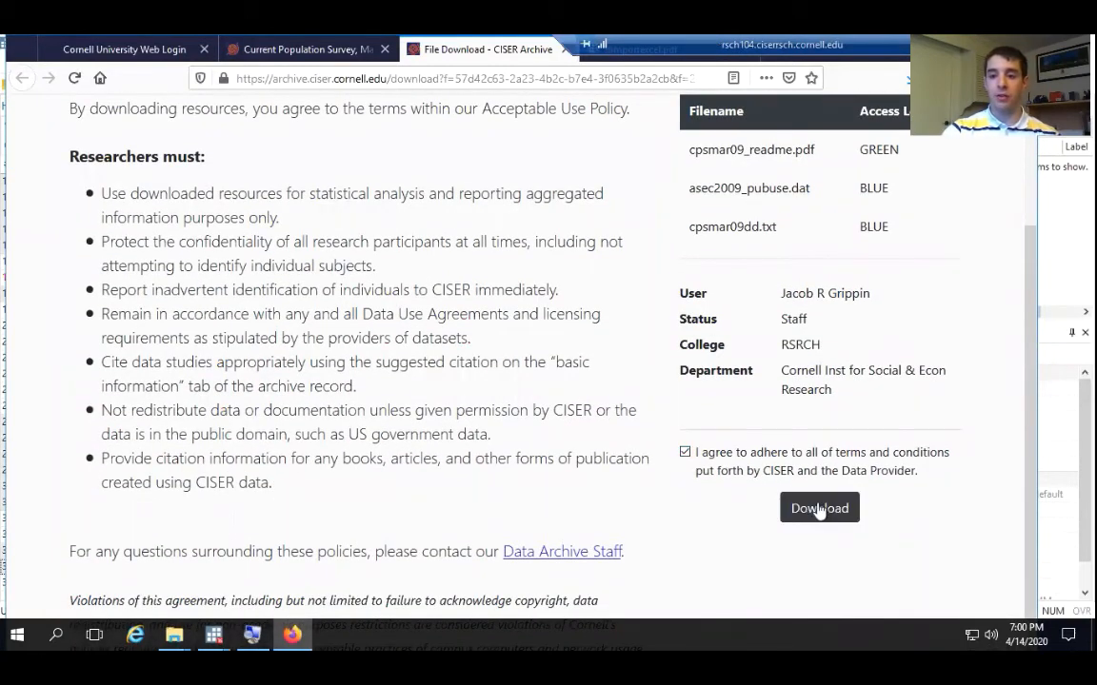
click(819, 509)
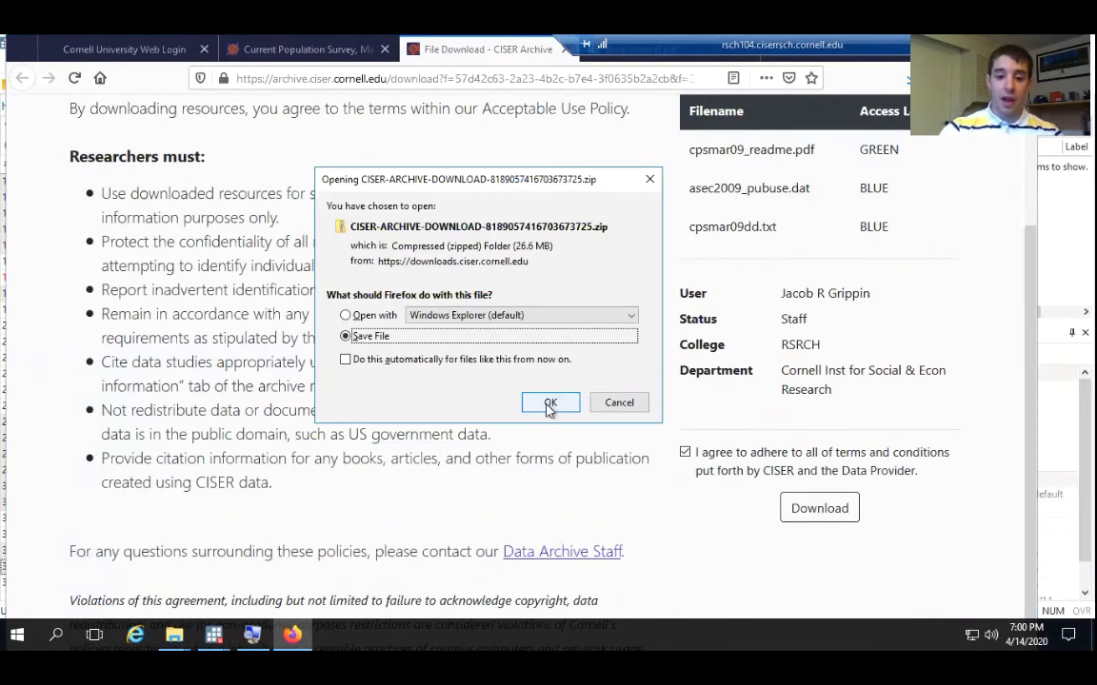
click(549, 404)
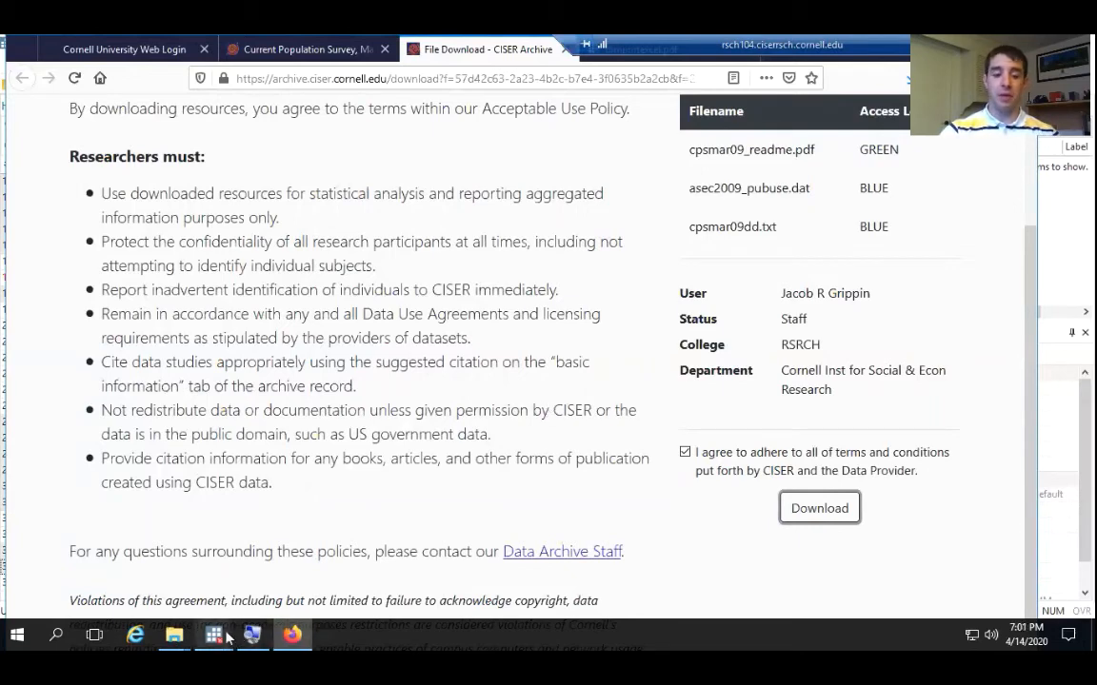
Refresh the Downloads folder, check the stataworkshop folder window and return to Downloads
click(178, 645)
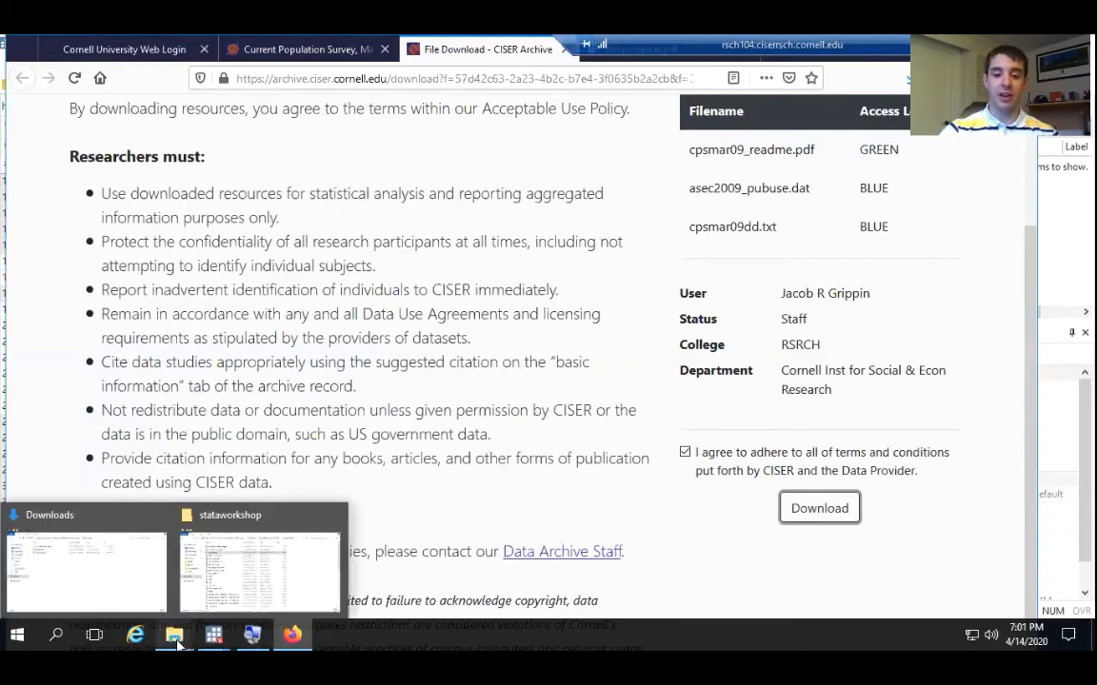
click(129, 582)
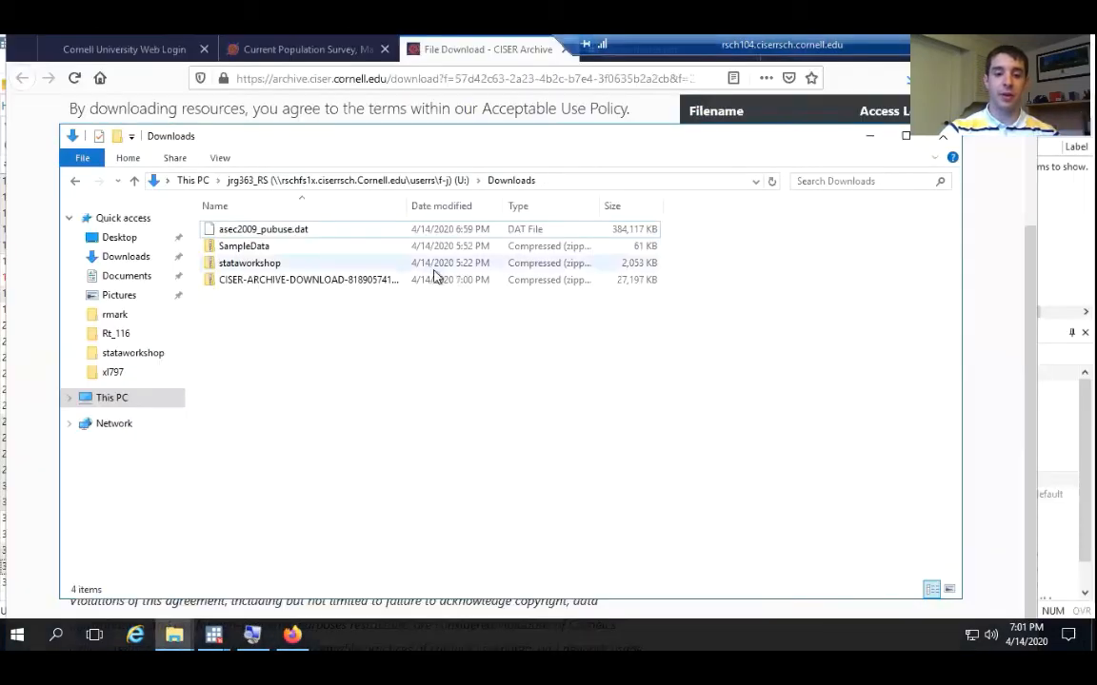
click(772, 182)
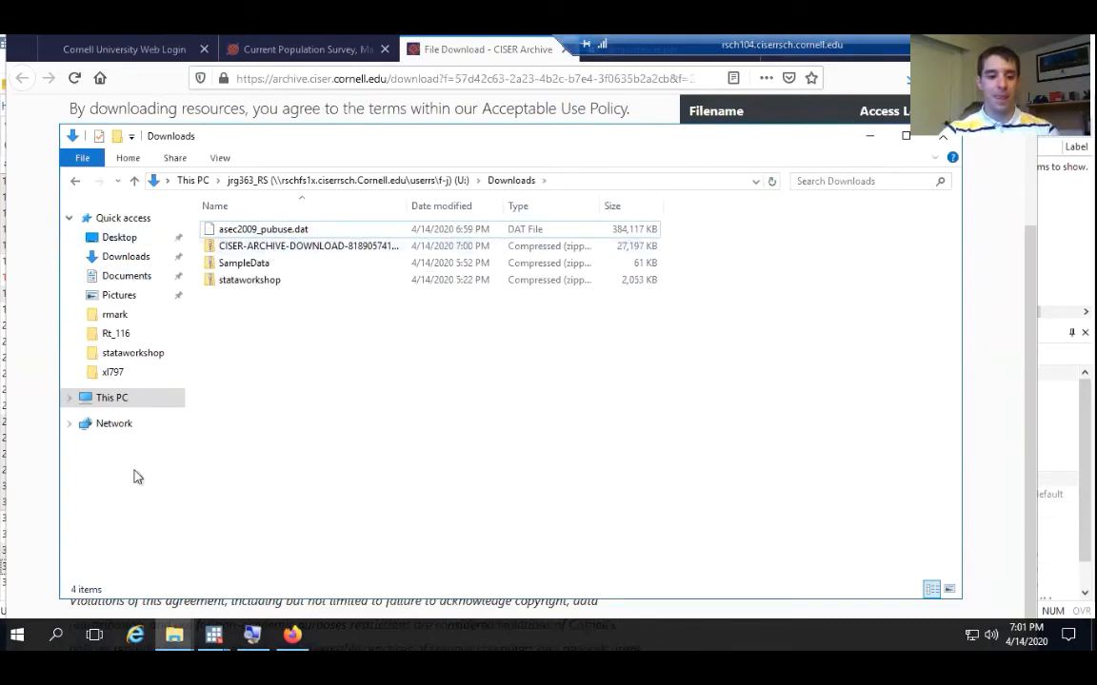
mouse_move(174, 634)
click(254, 571)
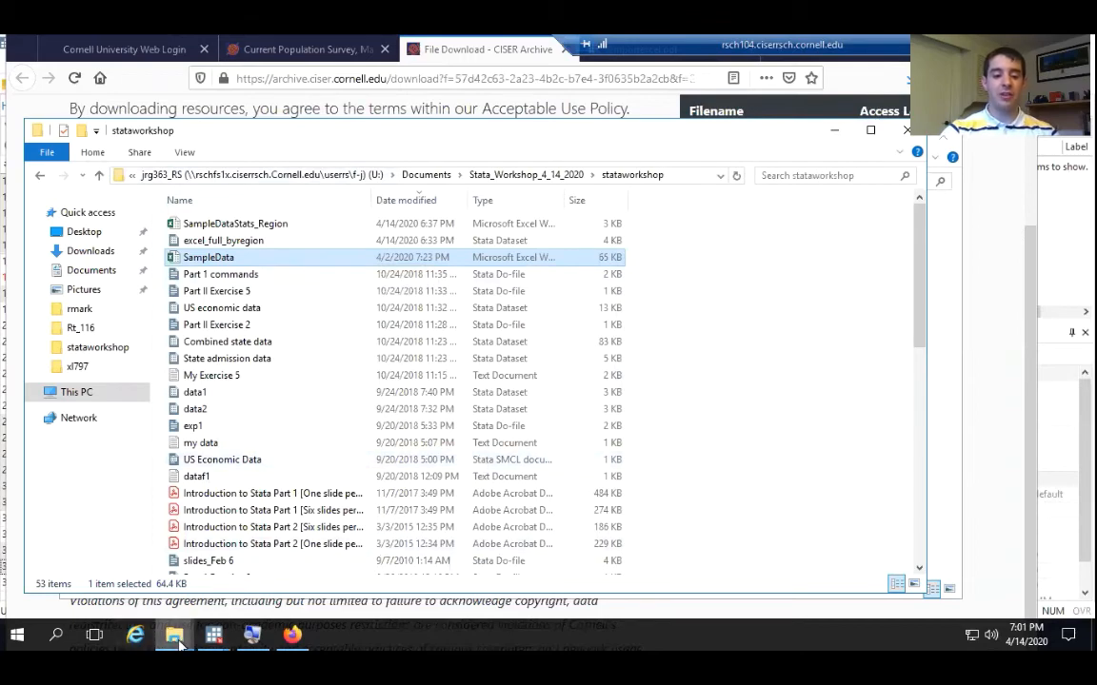
mouse_move(174, 635)
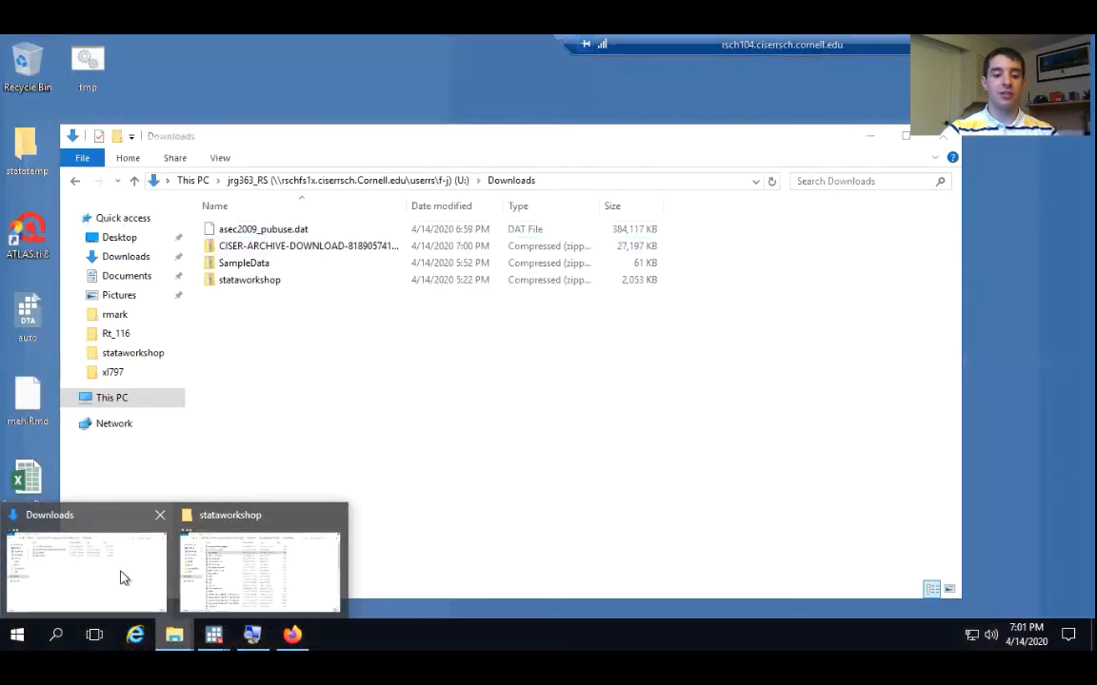
click(121, 578)
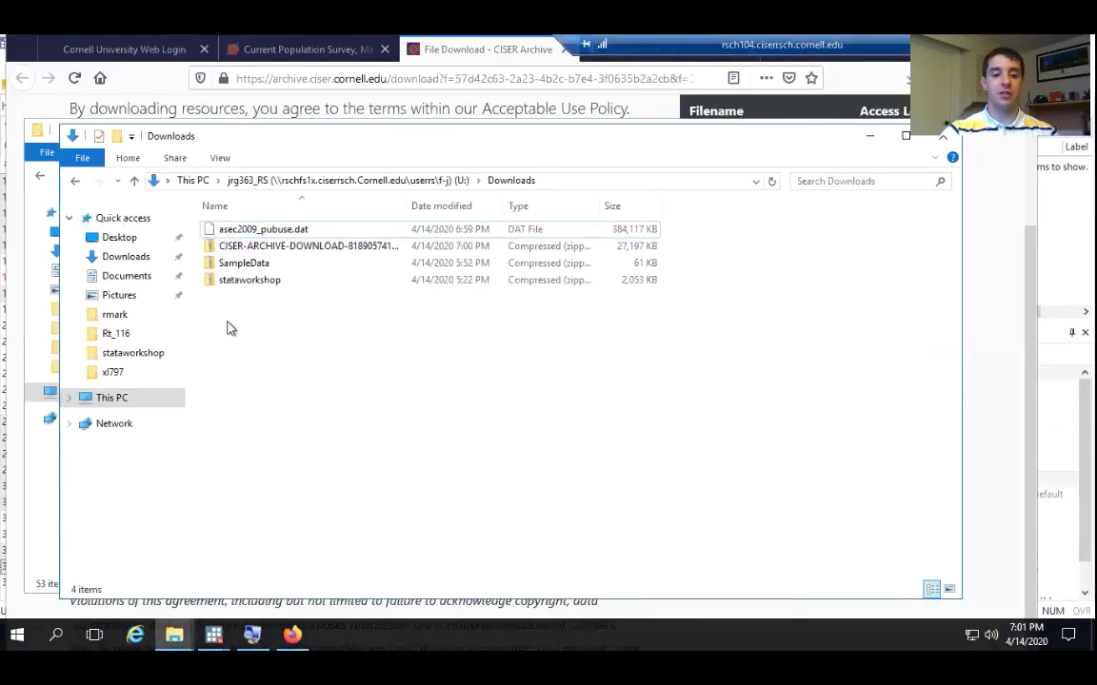
Open the downloaded CISER archive zip despite the security warning and start extracting all its files
double_click(271, 247)
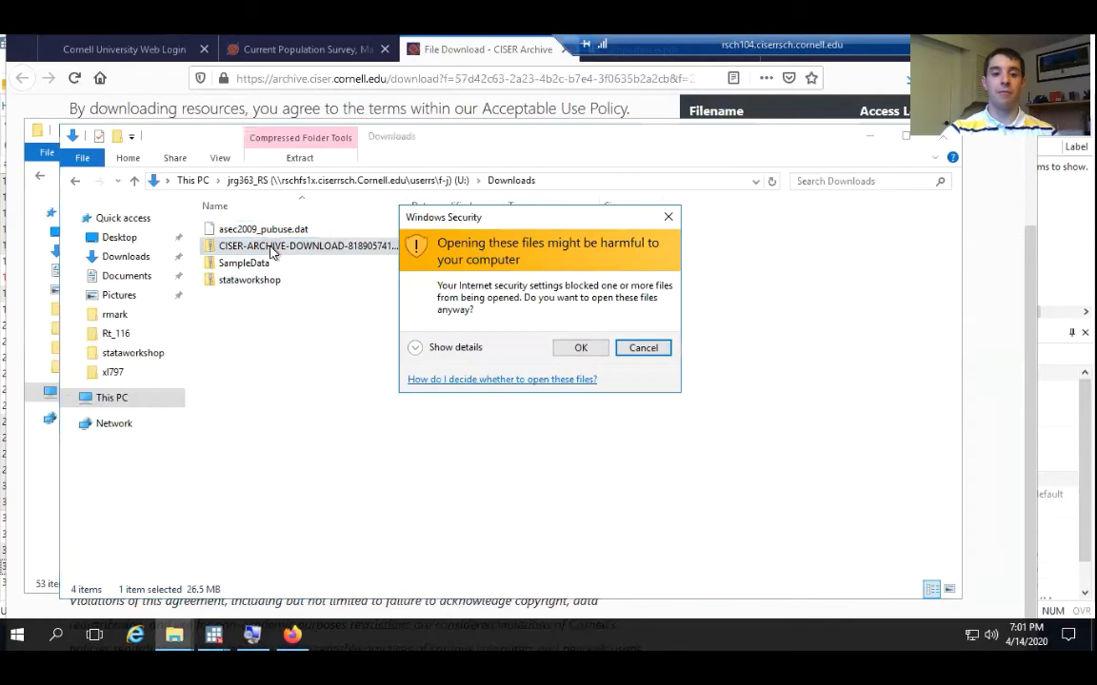
click(577, 350)
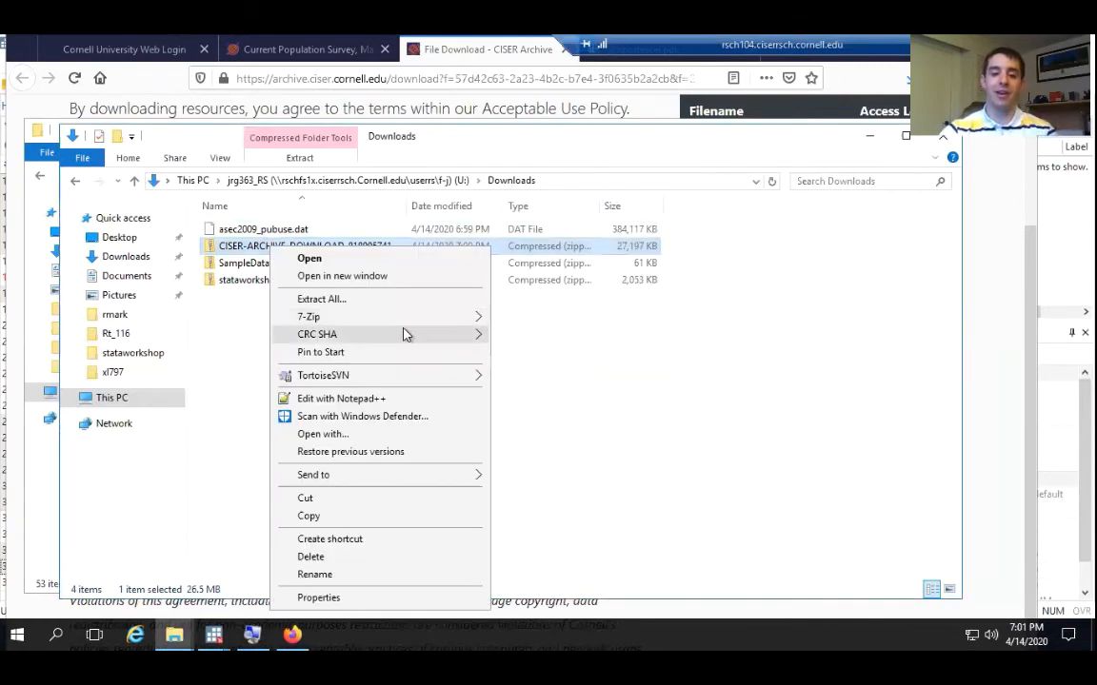
click(338, 301)
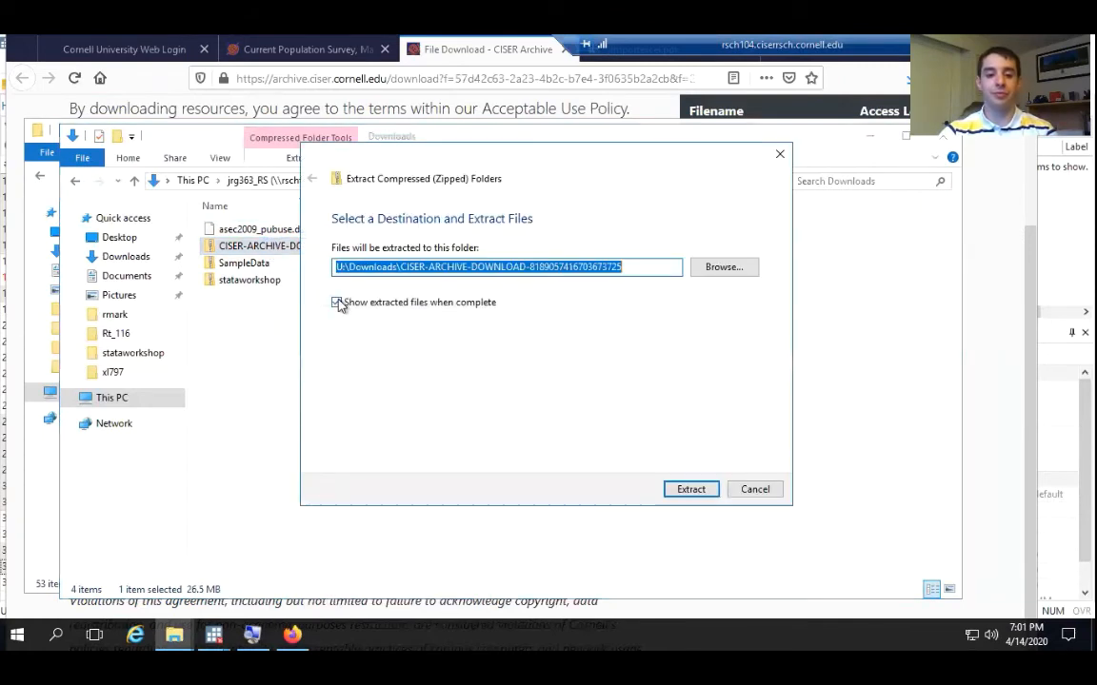
Extract the files to U:\Documents\Stata_Workshop_4_14_2020\stataworkshop, with showing the extracted files when complete turned off
click(747, 274)
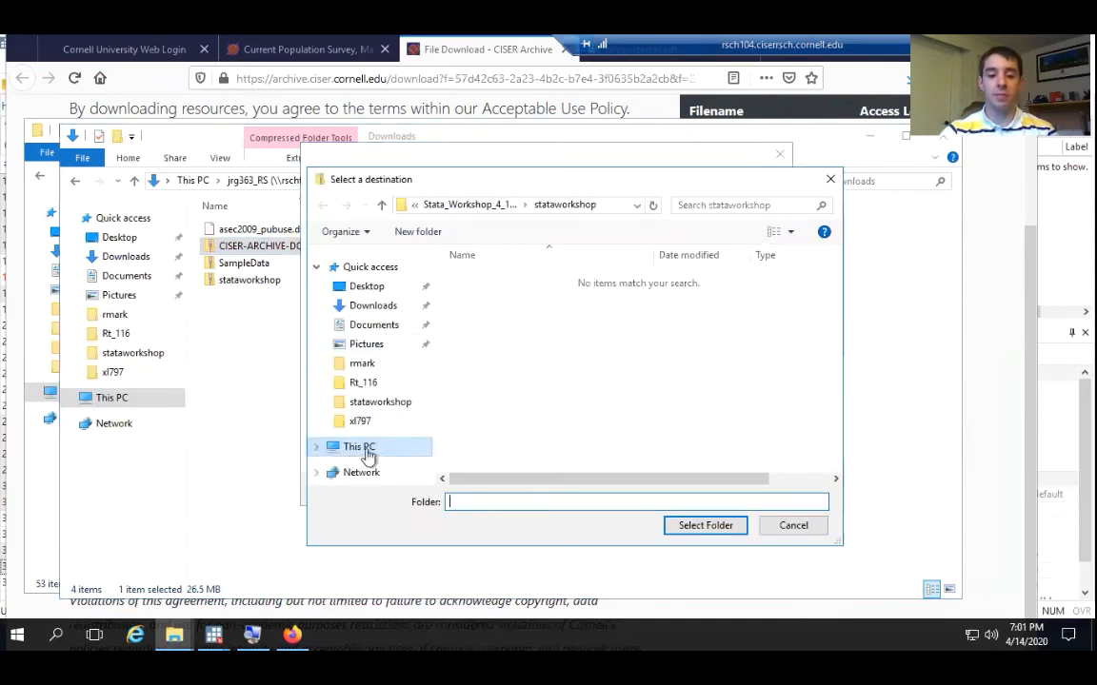
click(367, 455)
scroll(670, 435, down, 3)
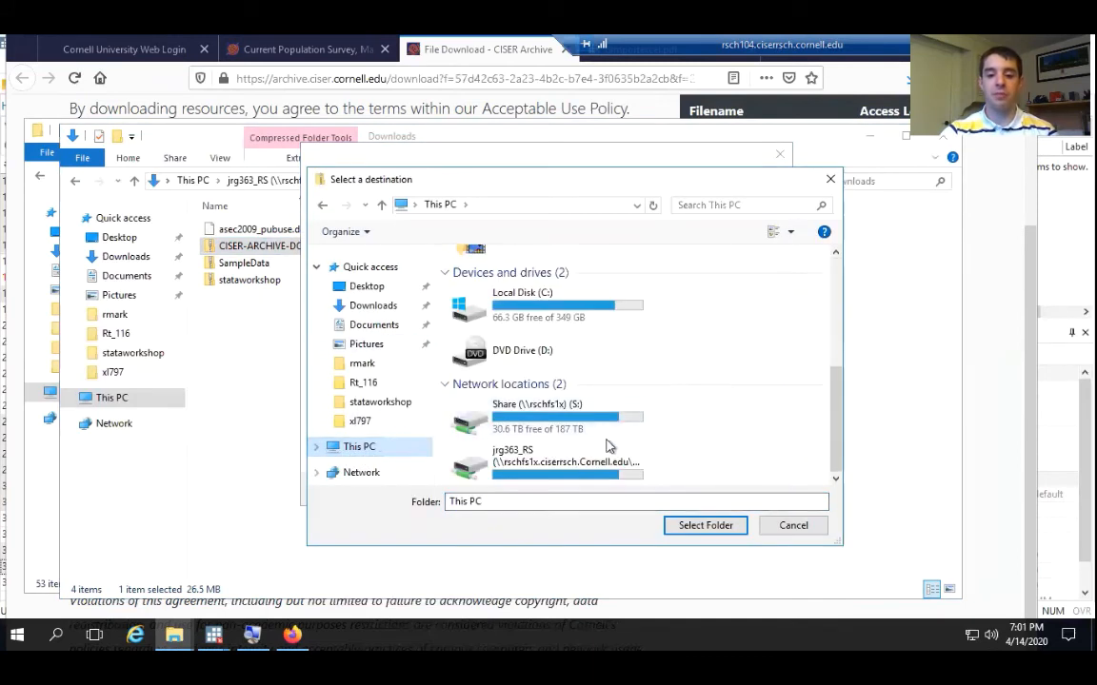
double_click(511, 476)
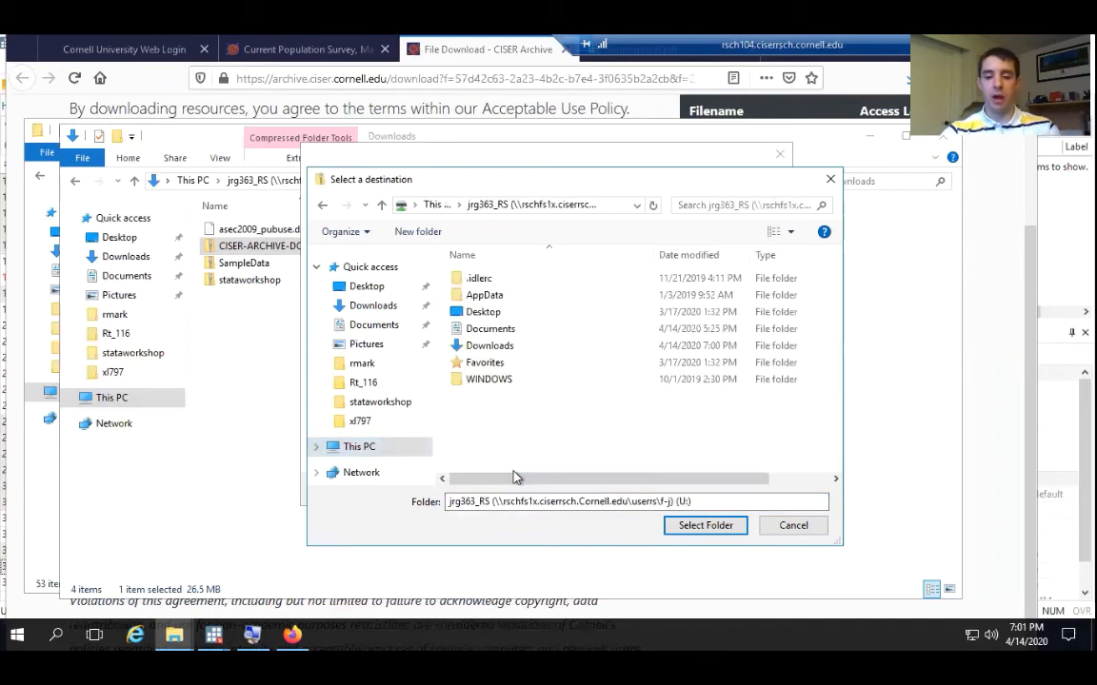
double_click(492, 330)
scroll(505, 381, down, 10)
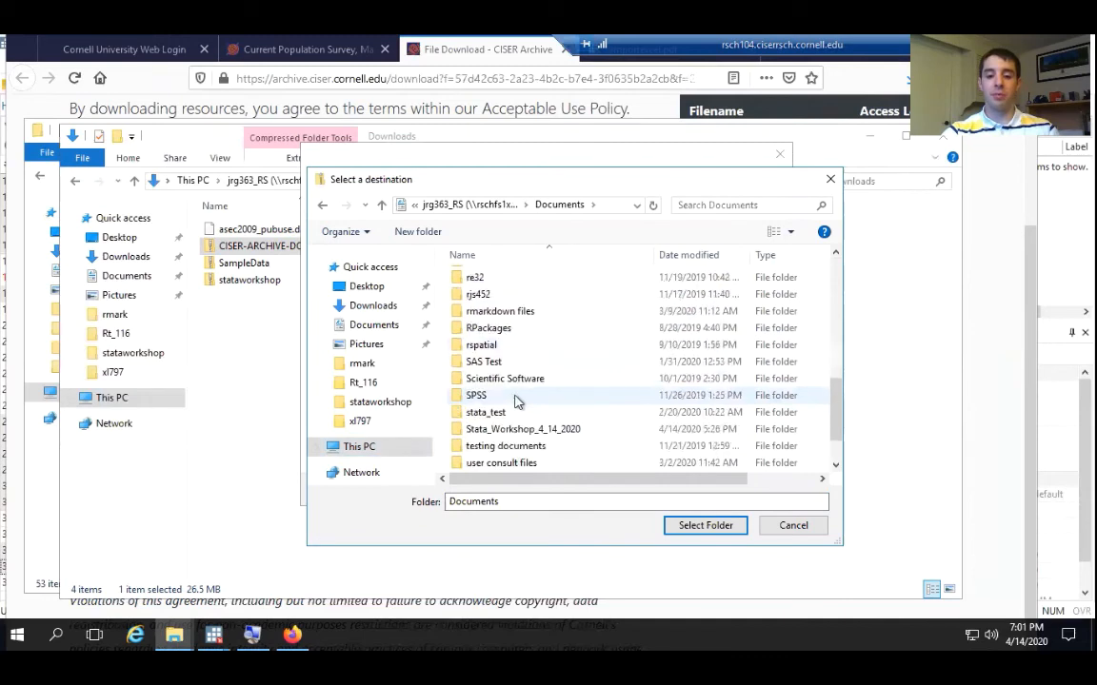
scroll(514, 400, down, 1)
double_click(505, 381)
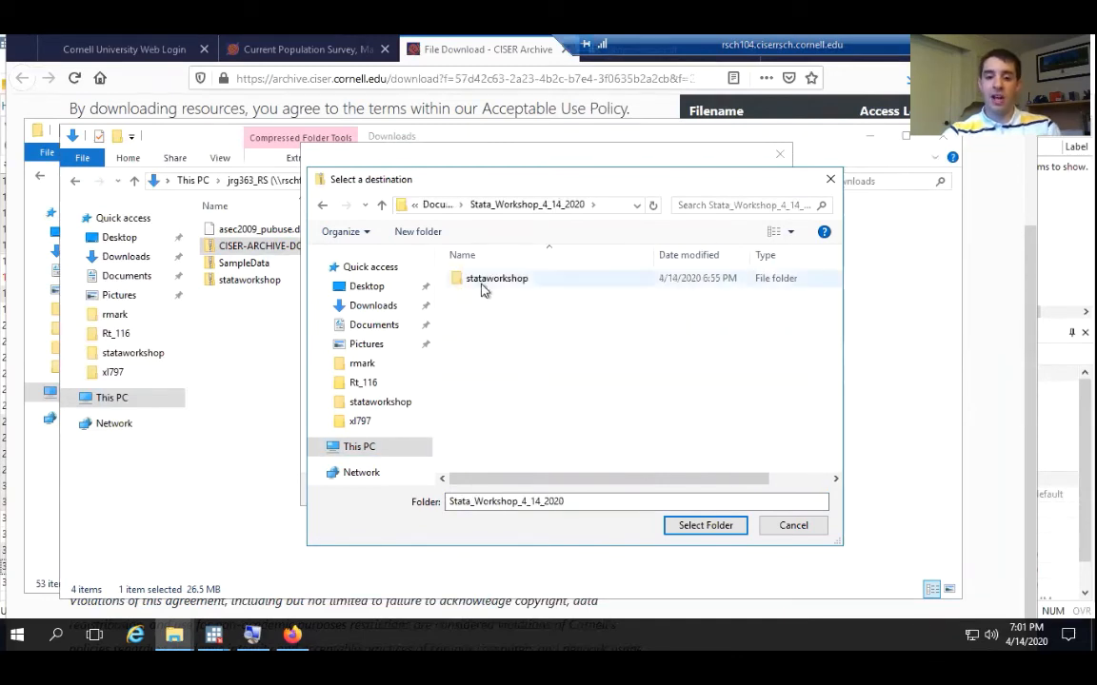
double_click(483, 289)
click(688, 527)
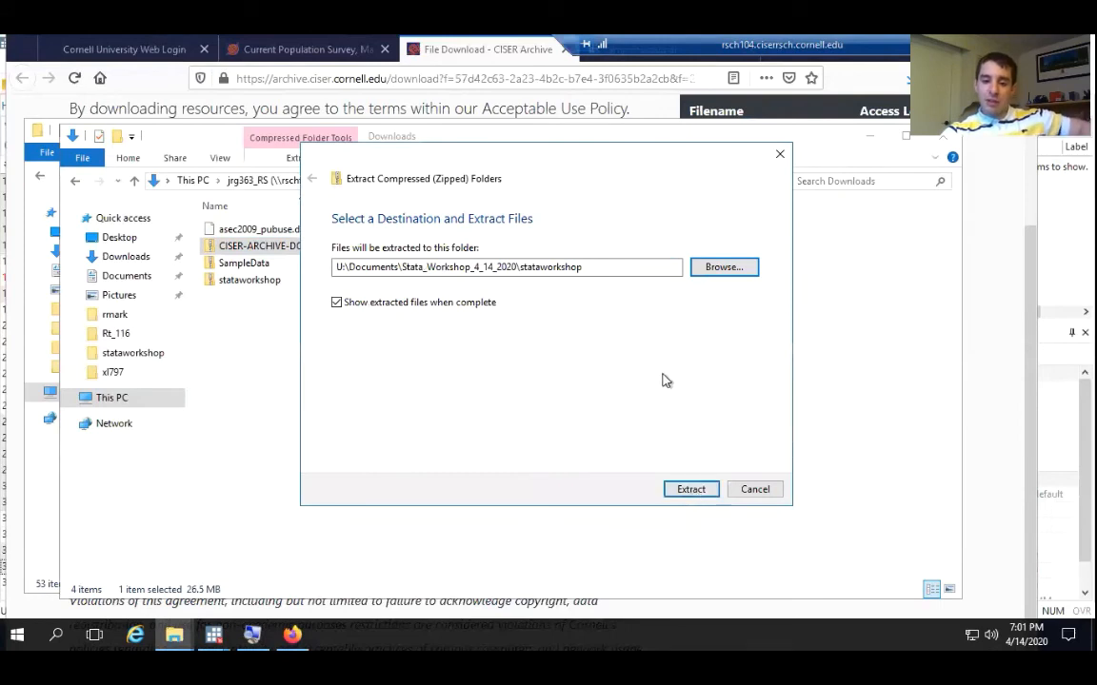
click(372, 304)
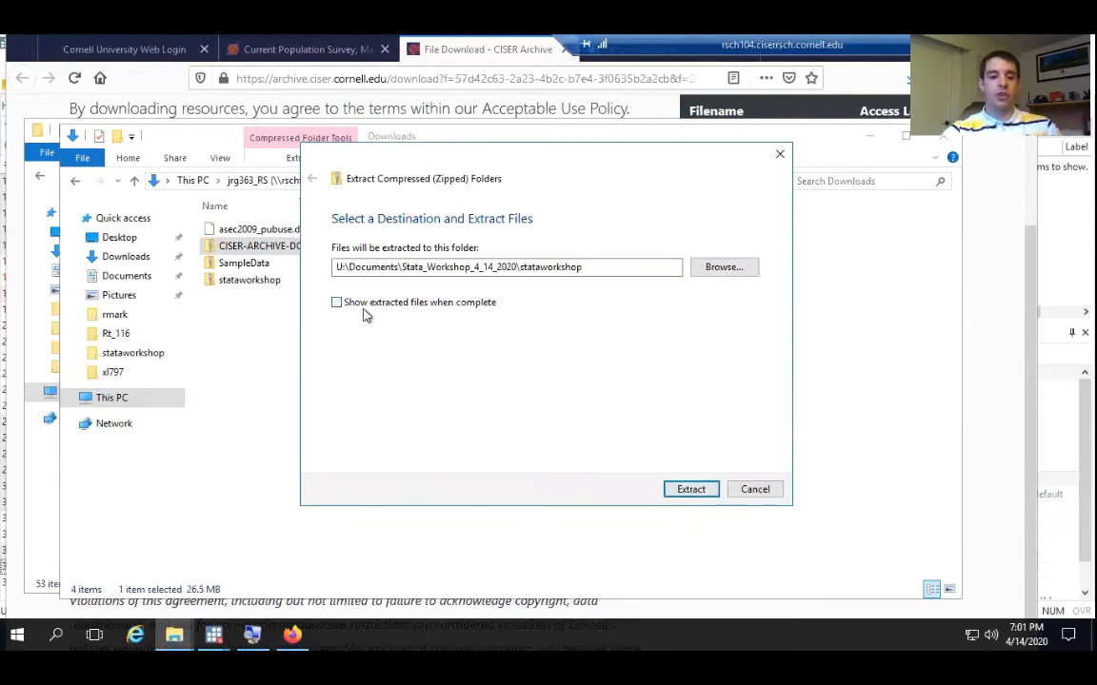
click(691, 490)
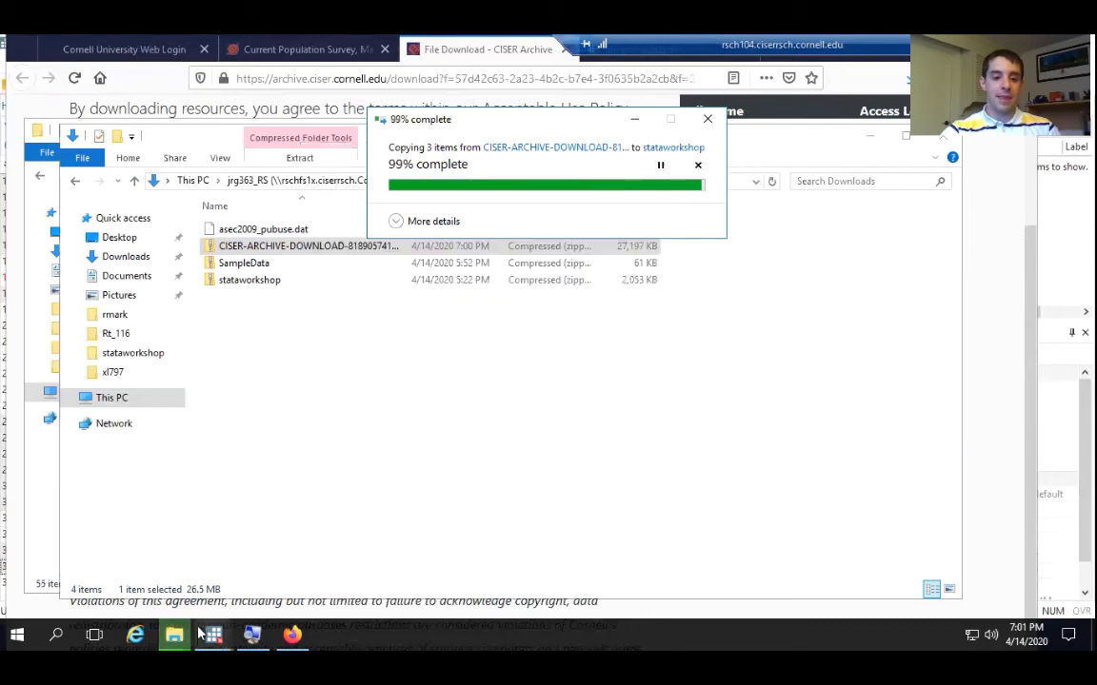
Refresh the stataworkshop folder and look through it for the extracted Current Population Survey files
mouse_move(176, 633)
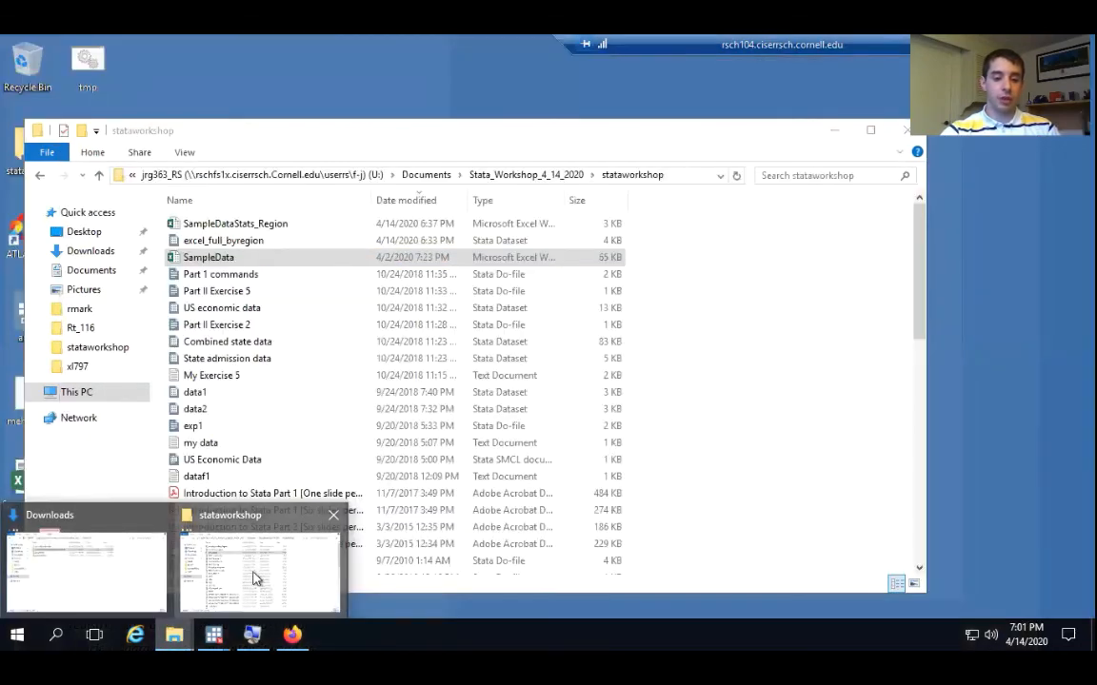
click(255, 578)
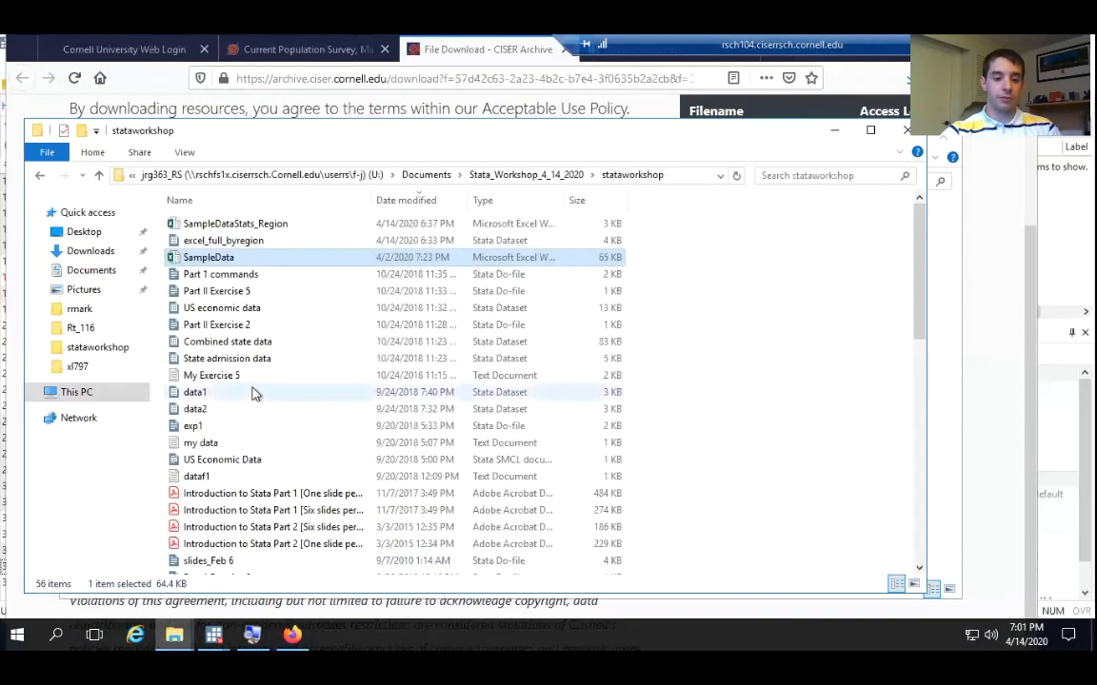
click(735, 177)
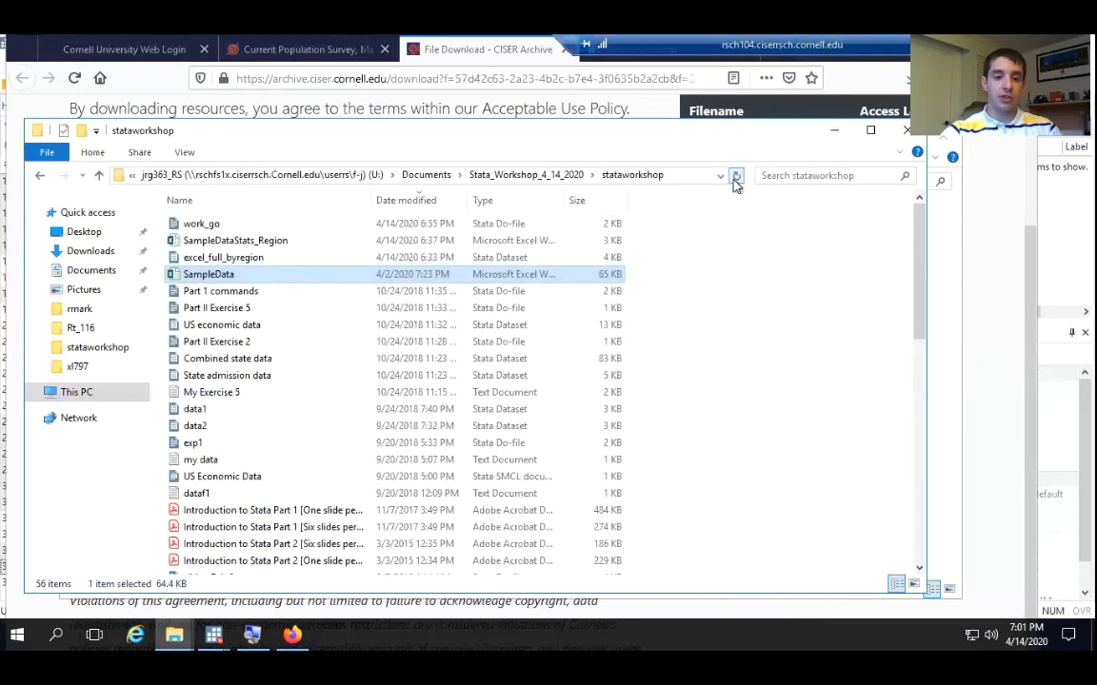
scroll(379, 312, down, 12)
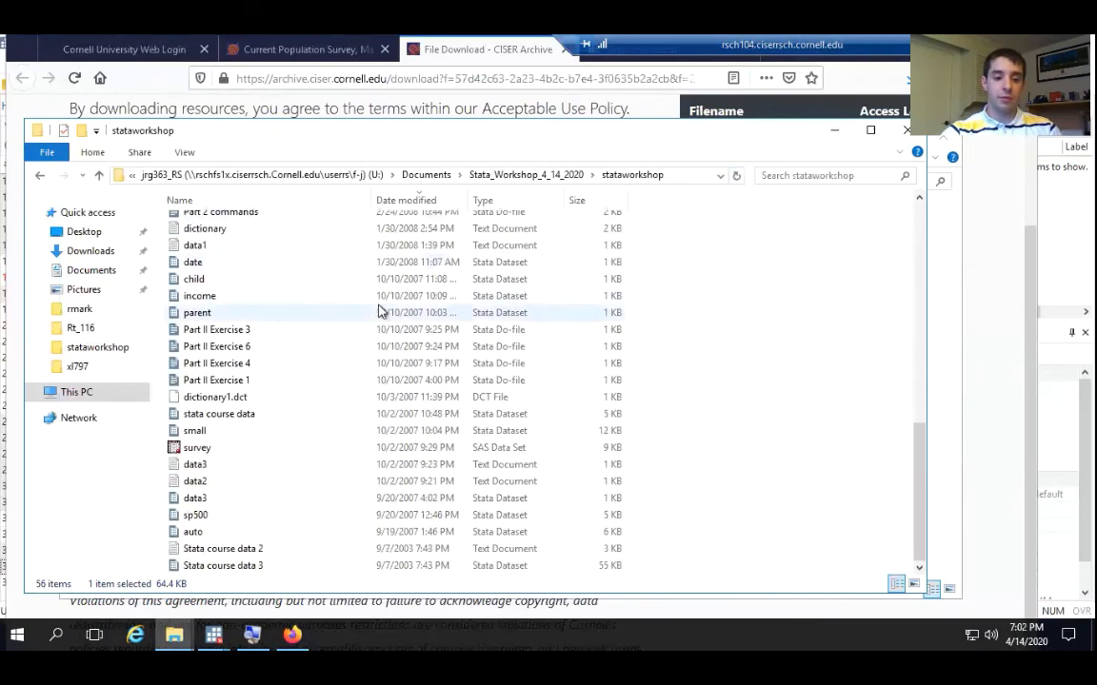
scroll(379, 312, up, 11)
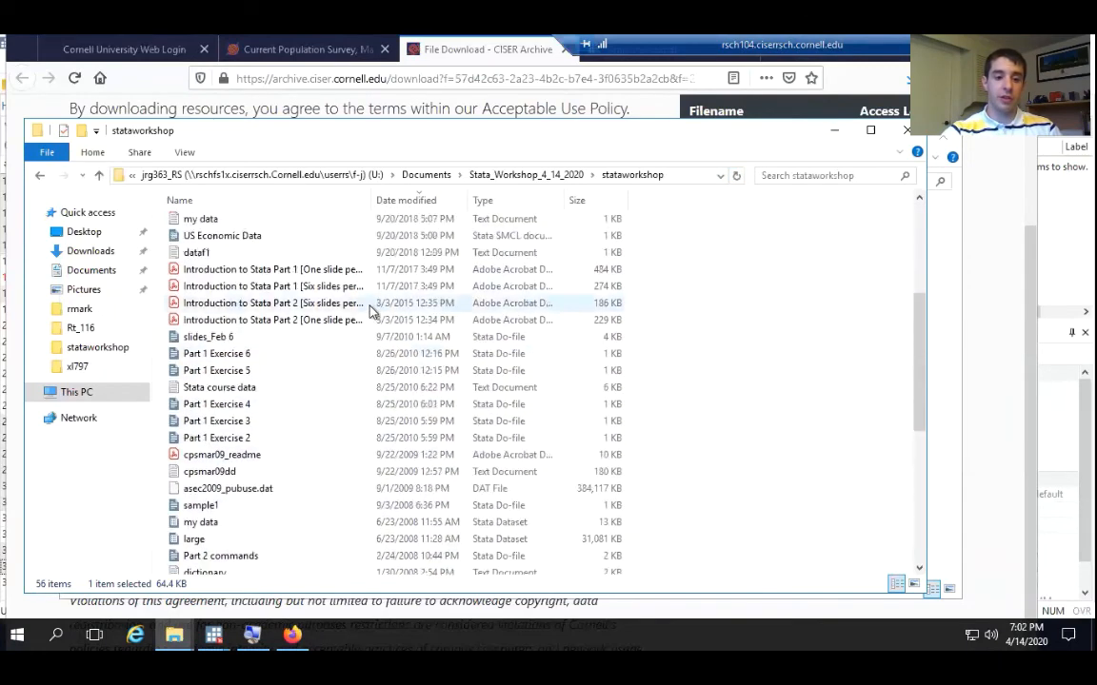
scroll(371, 312, up, 1)
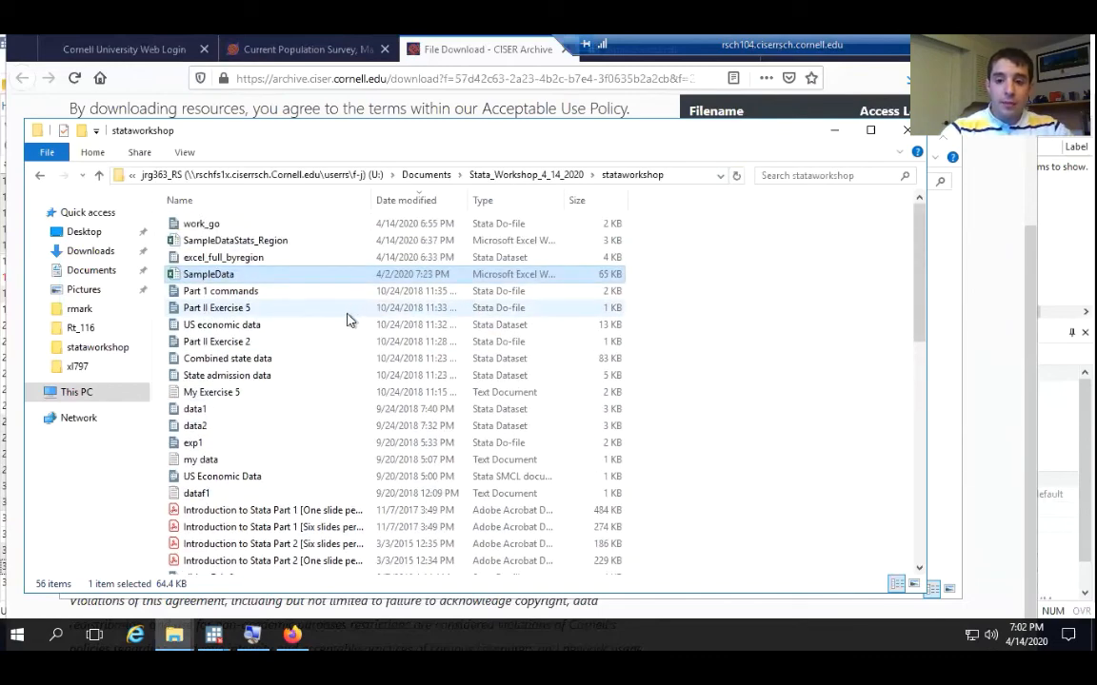
scroll(347, 319, down, 1)
scroll(348, 319, down, 5)
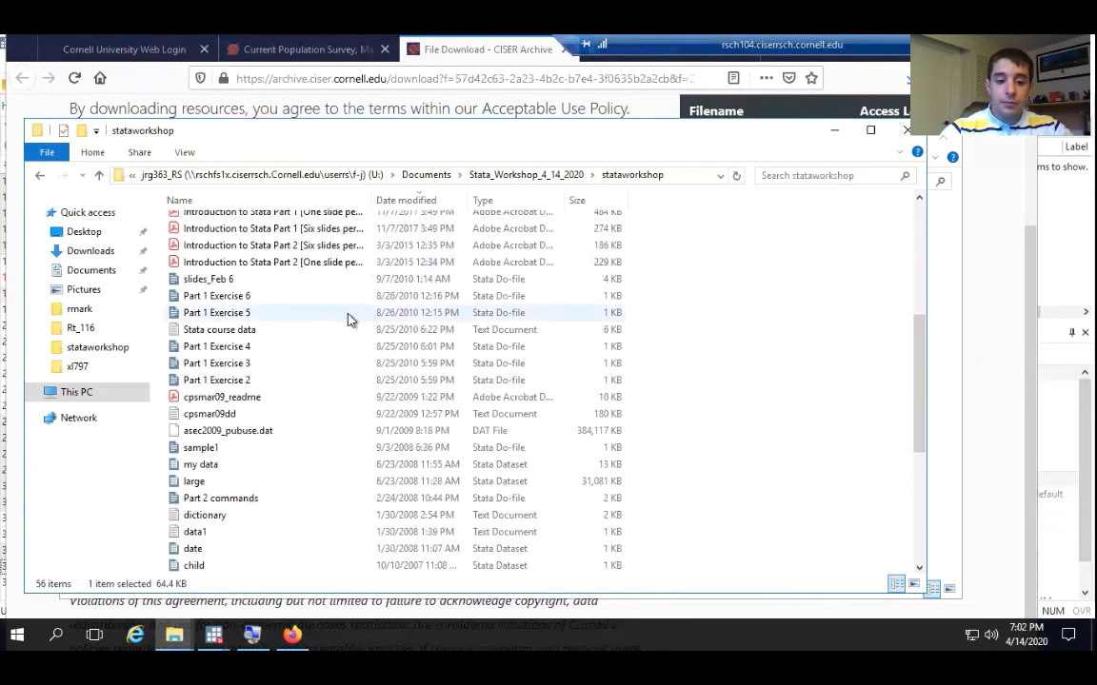
Open the extracted asec2009_pubuse.dat file in Notepad
click(273, 433)
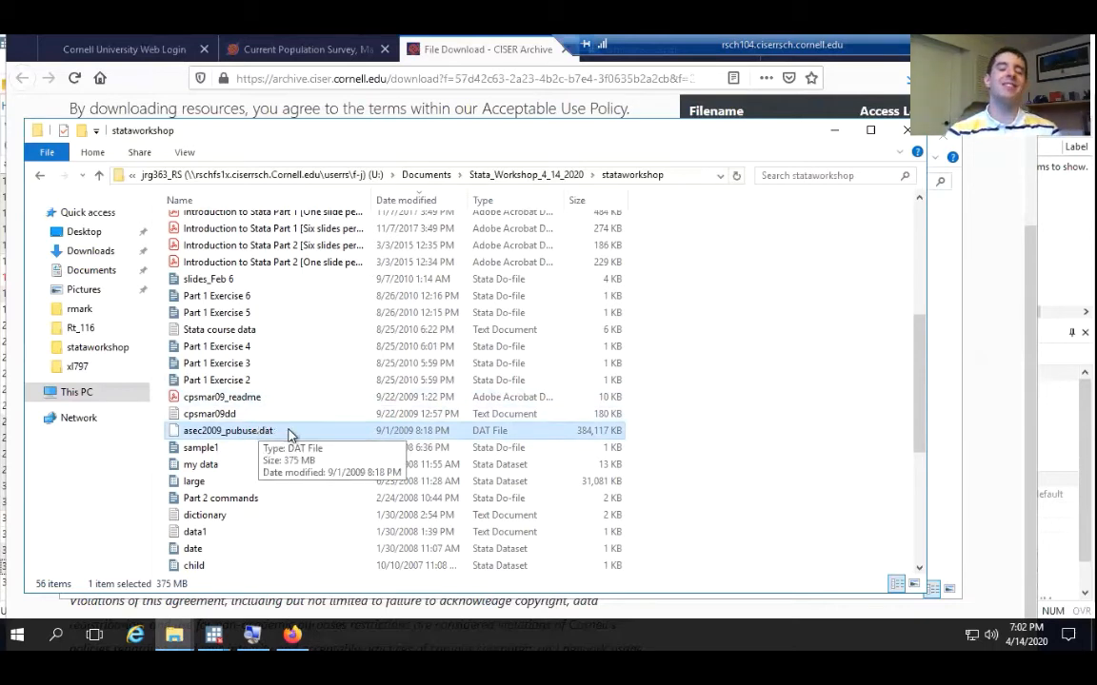
double_click(277, 433)
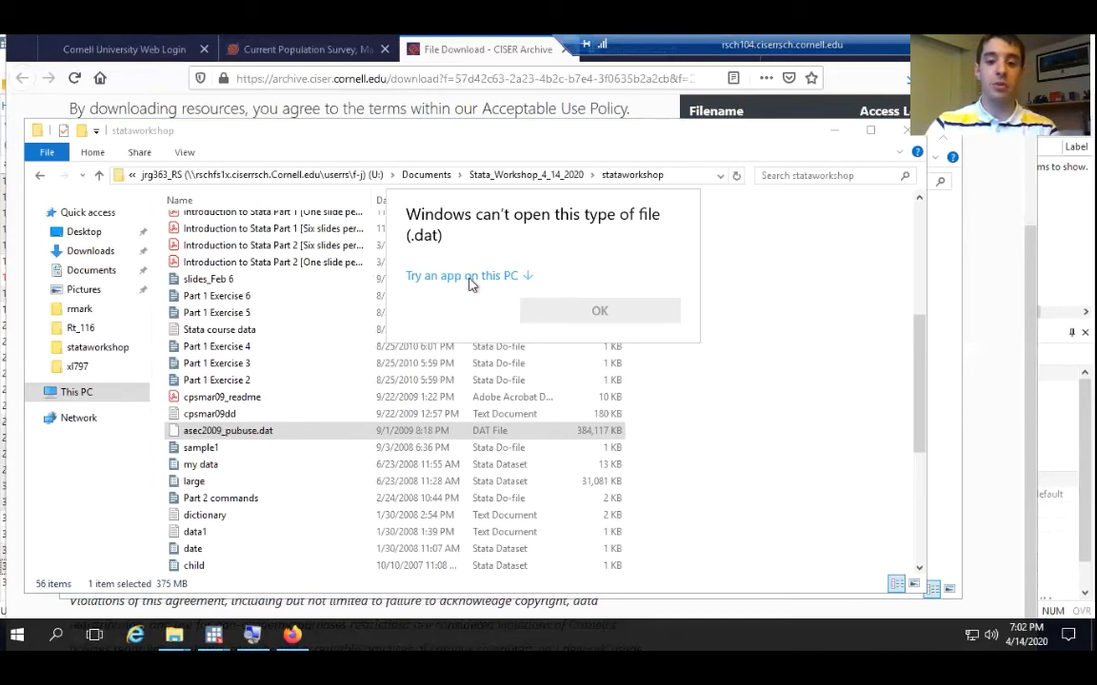
click(465, 278)
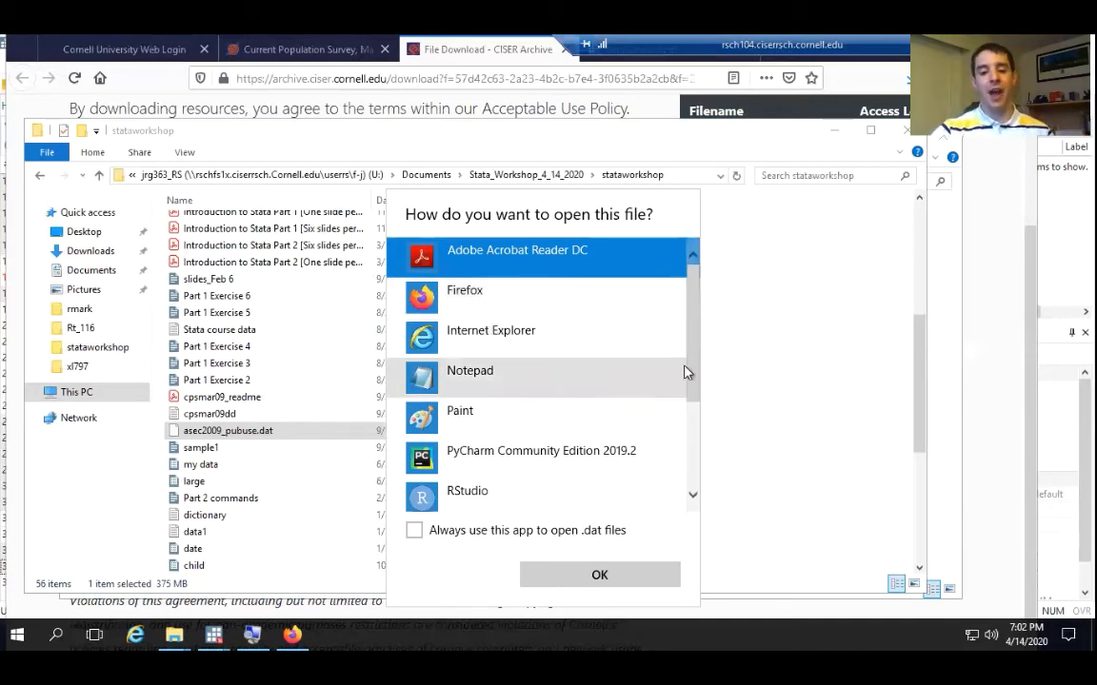
scroll(693, 372, down, 1)
drag(693, 371, 682, 346)
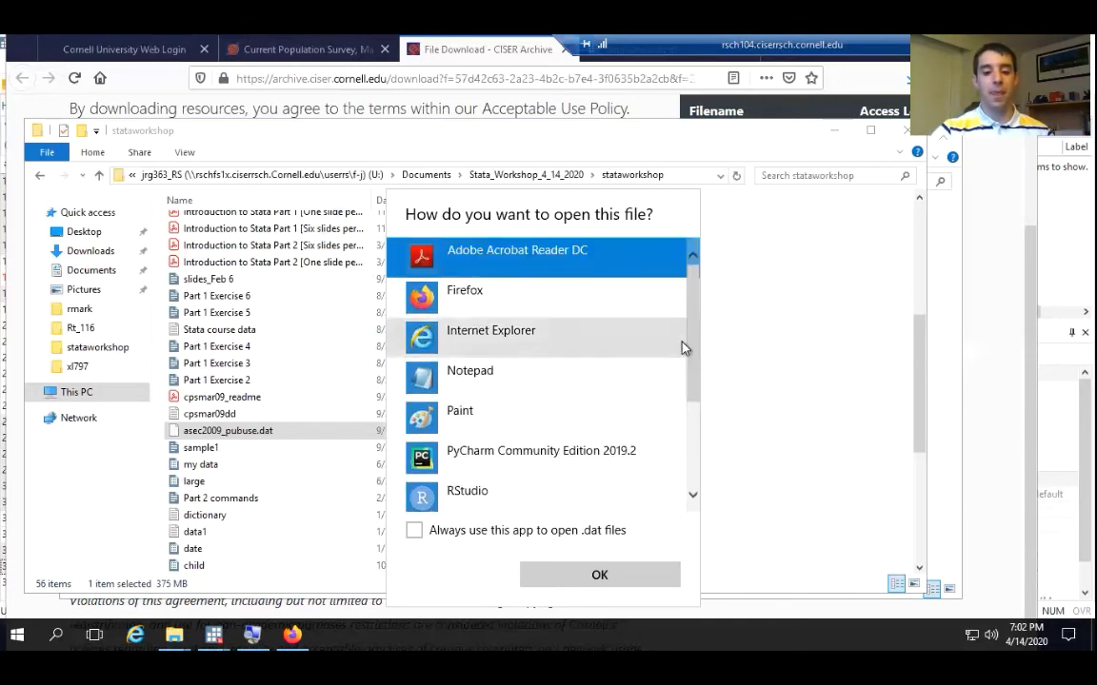
click(472, 393)
click(579, 575)
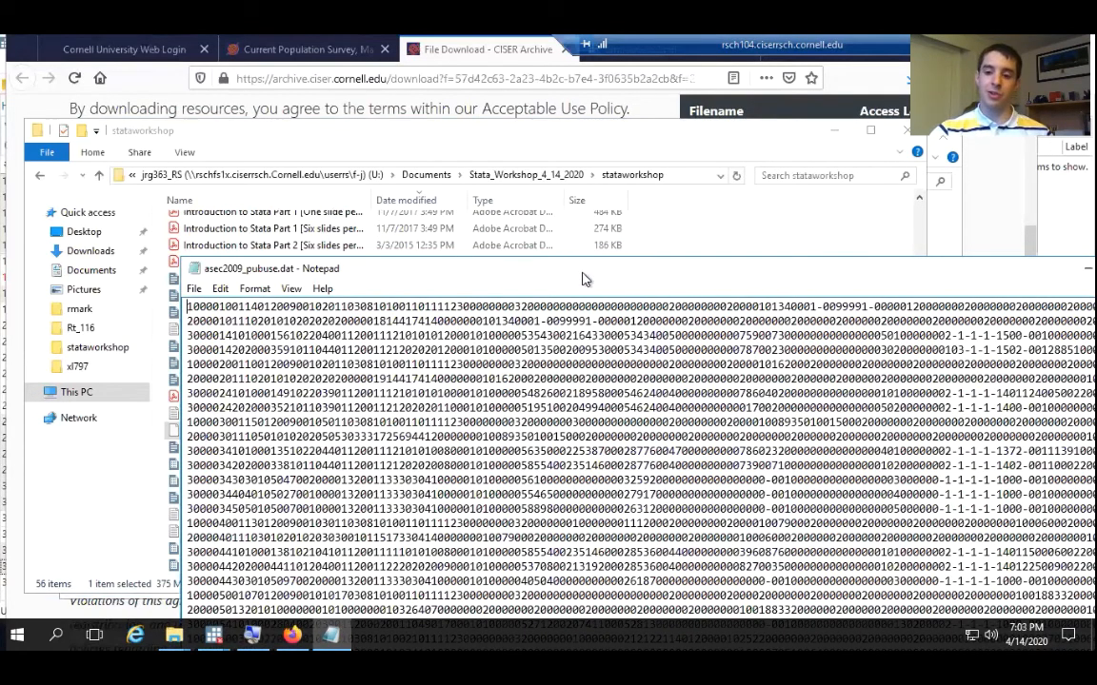
Bring the Notepad window fully into view and highlight groups of digits in the data's first line
drag(584, 279, 472, 92)
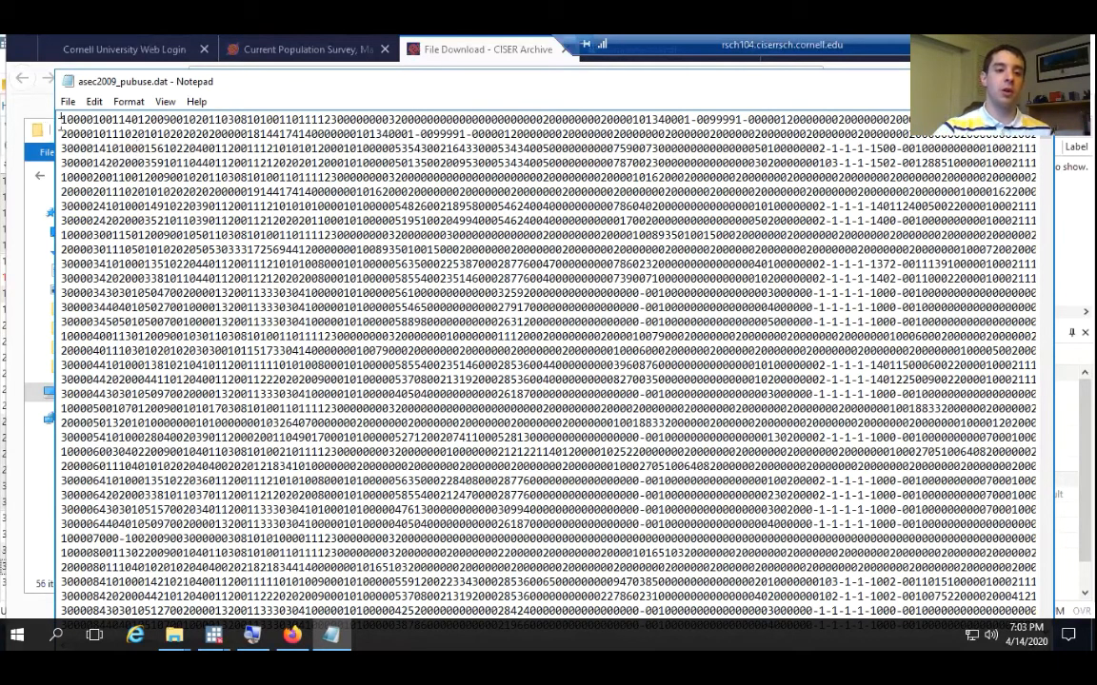
drag(60, 119, 83, 121)
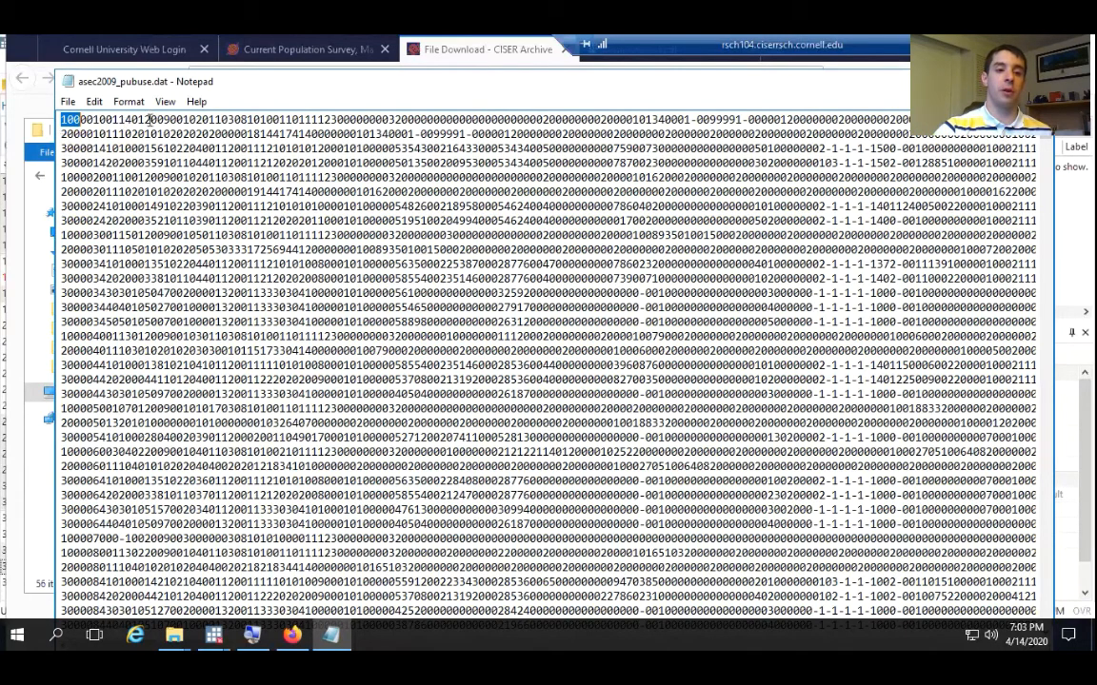
drag(150, 120, 311, 120)
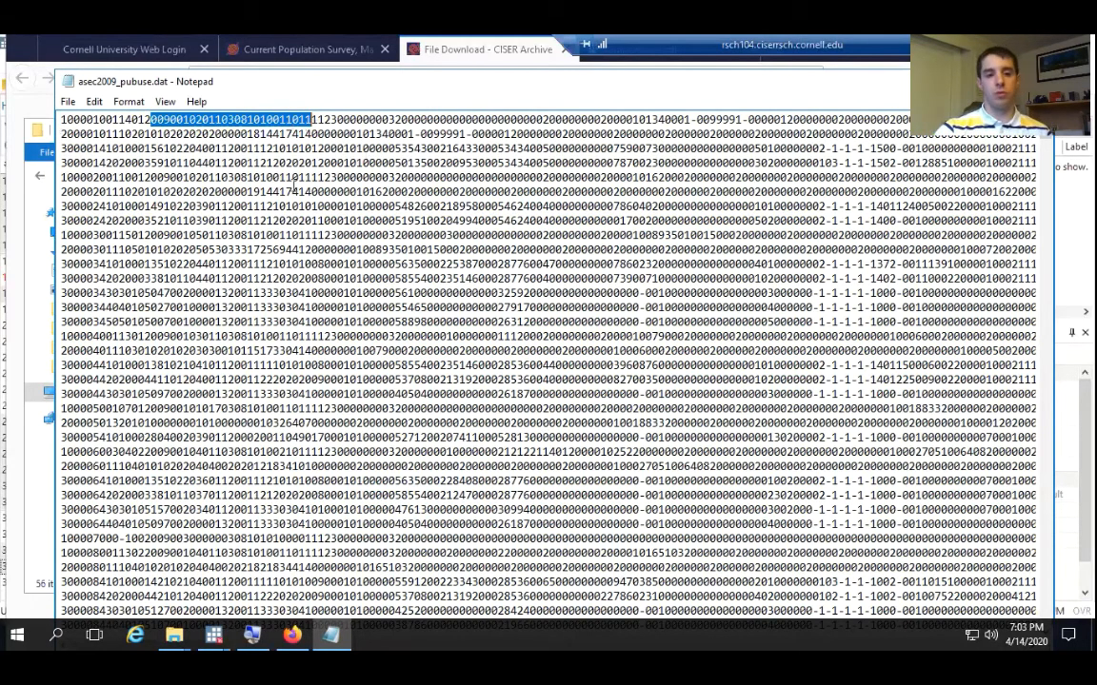
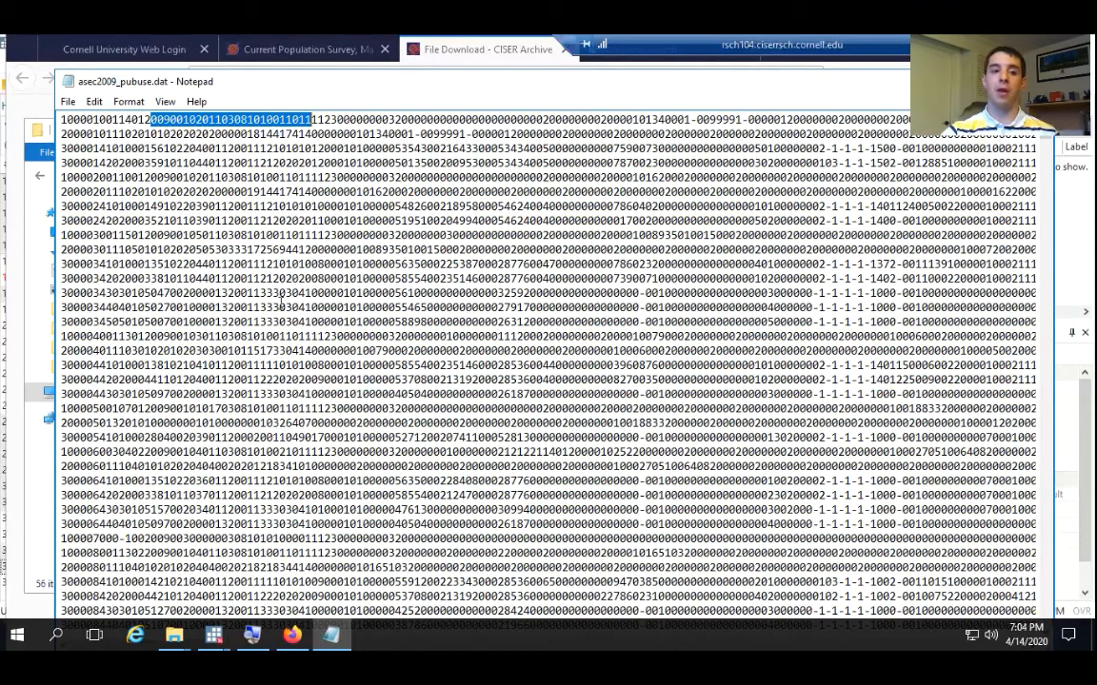
Close the asec2009_pubuse.dat text window and open cpsmar09_readme in Adobe Acrobat Reader DC
click(69, 120)
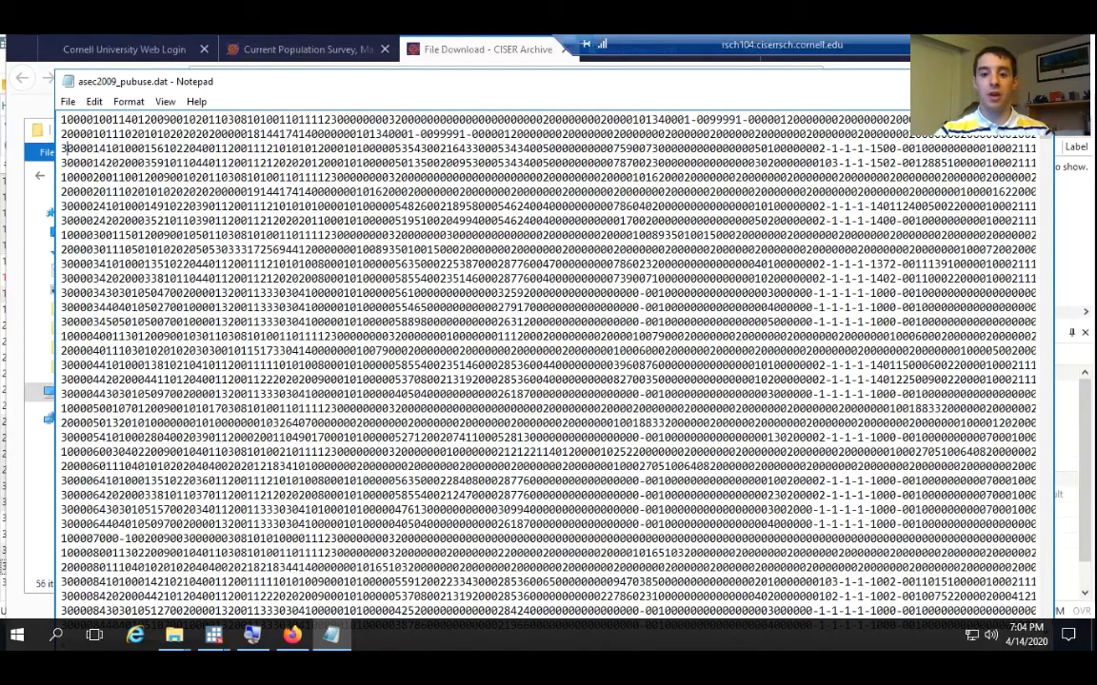
click(1035, 82)
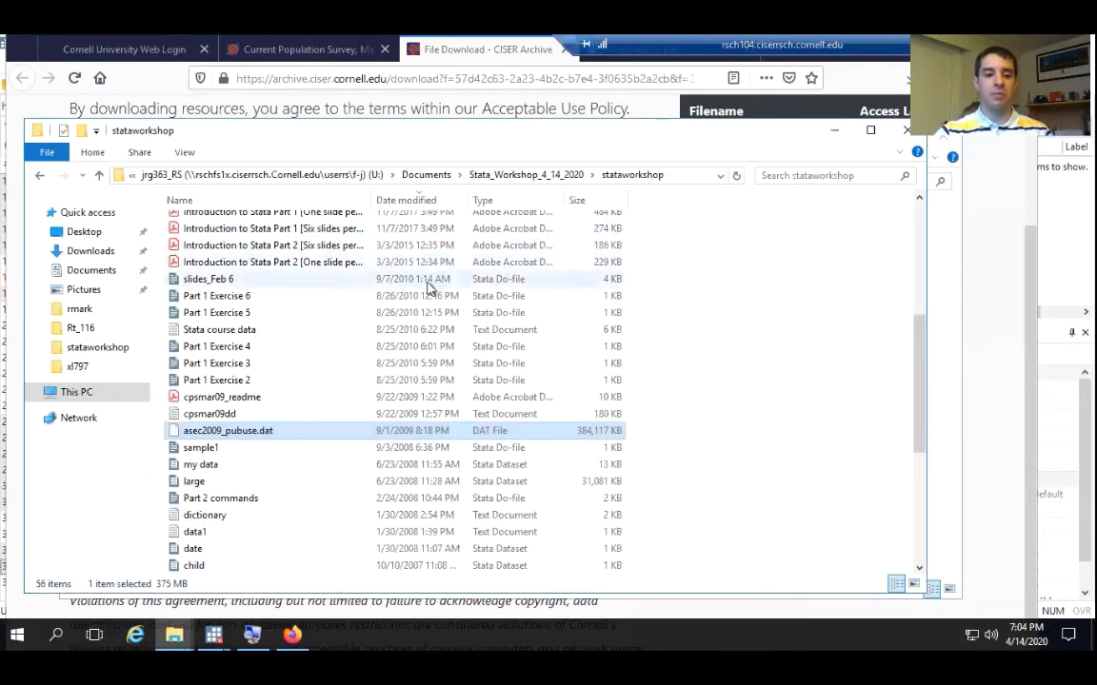
click(227, 413)
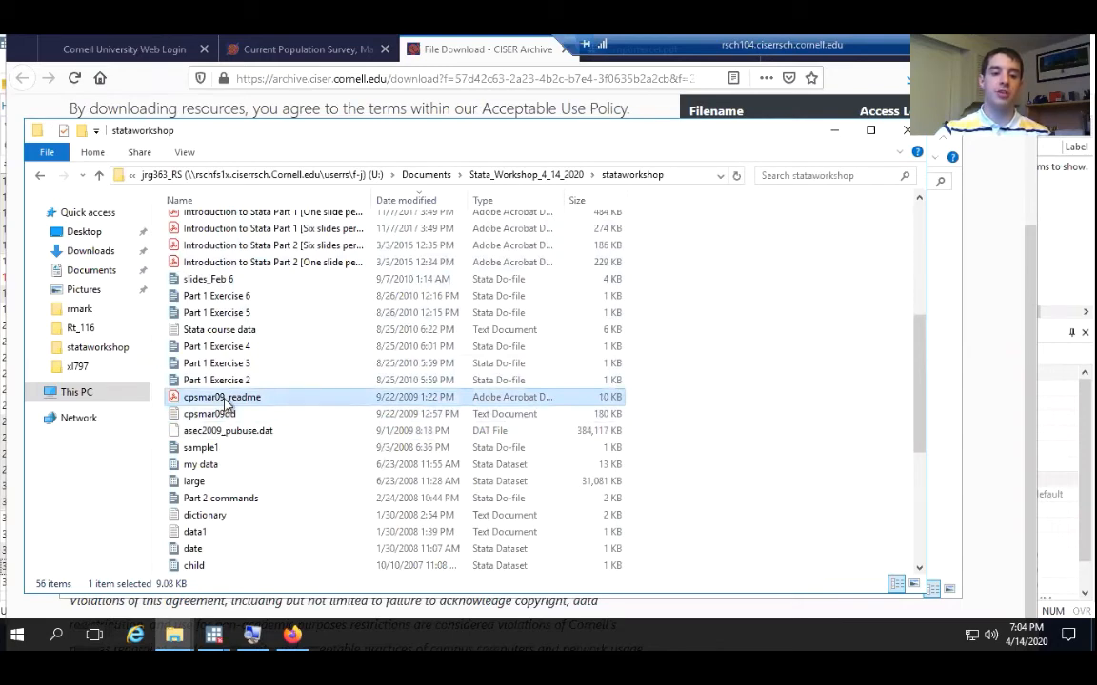
right_click(225, 404)
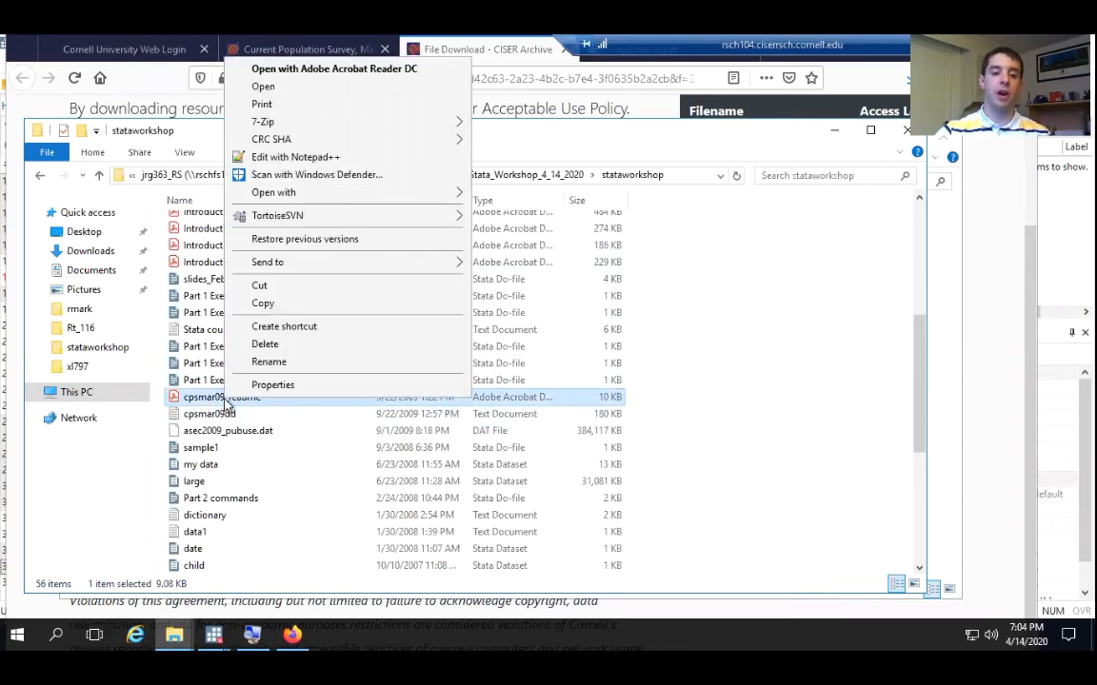
click(333, 68)
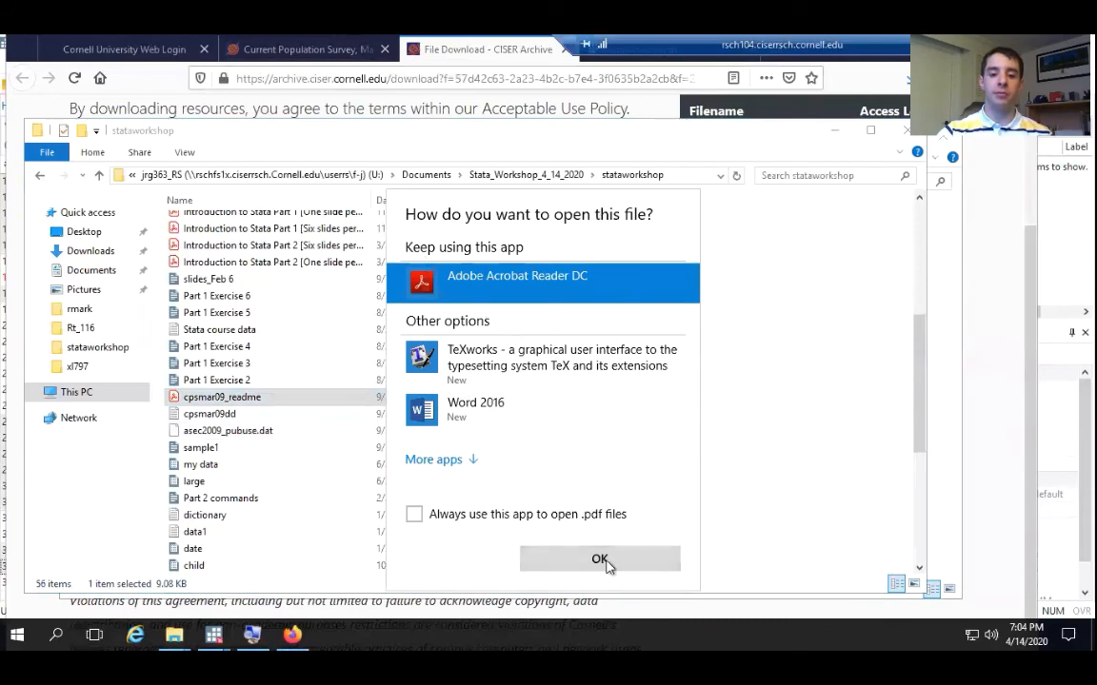
click(600, 560)
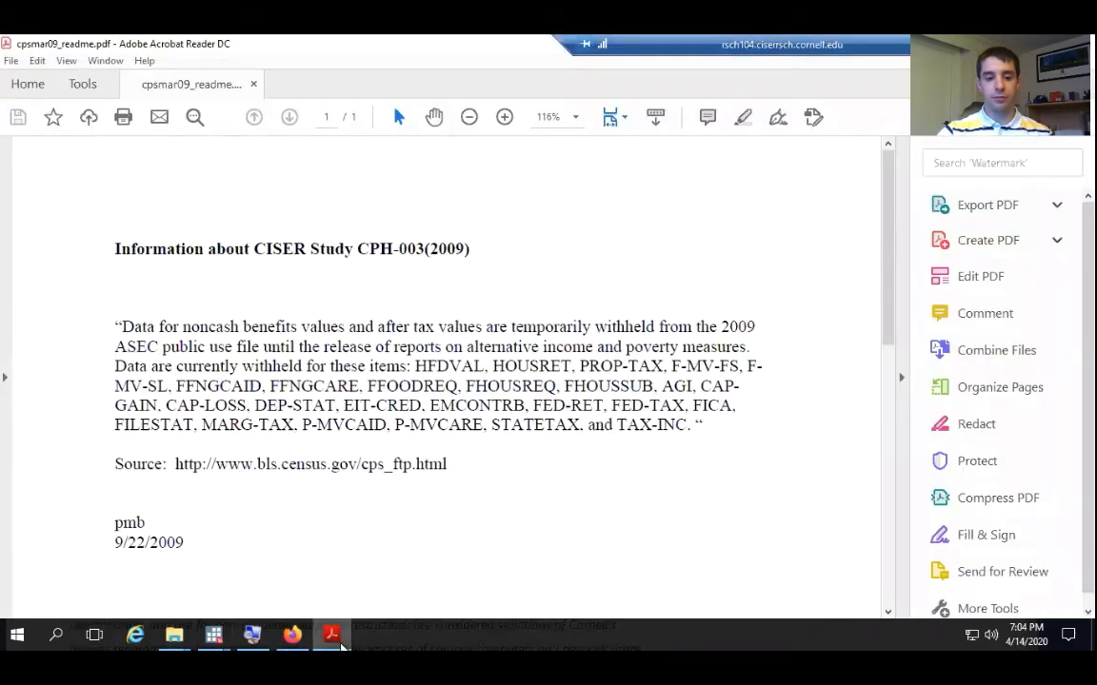
Dismiss the Acrobat Reader welcome tour and set the readme's zoom to 70%
click(549, 117)
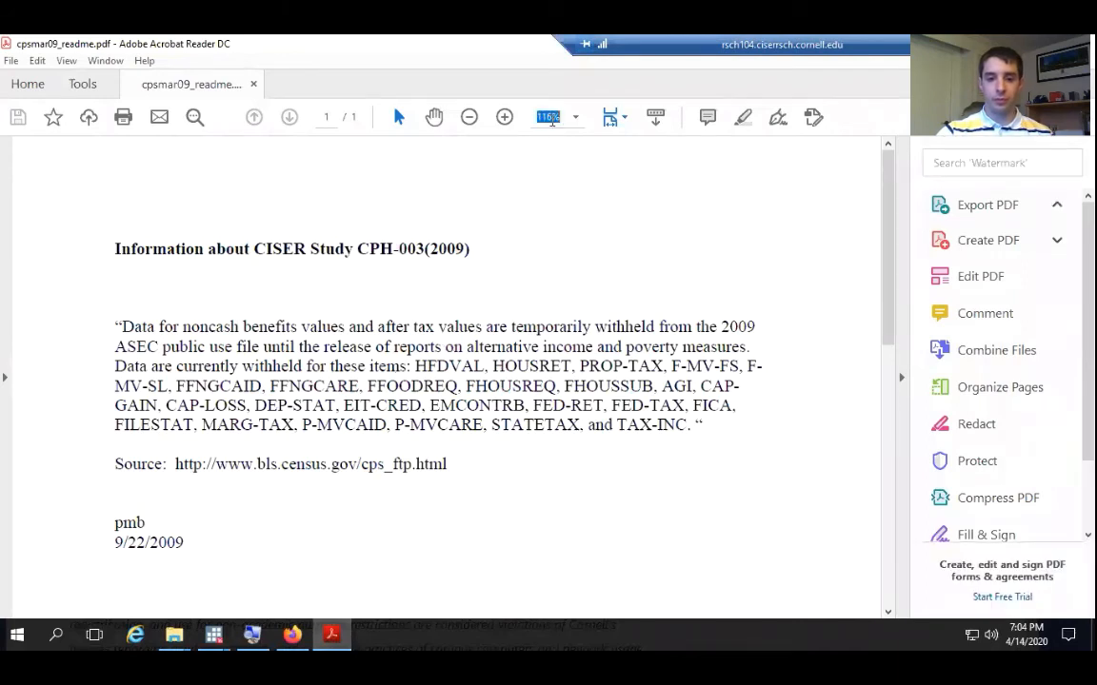
click(552, 118)
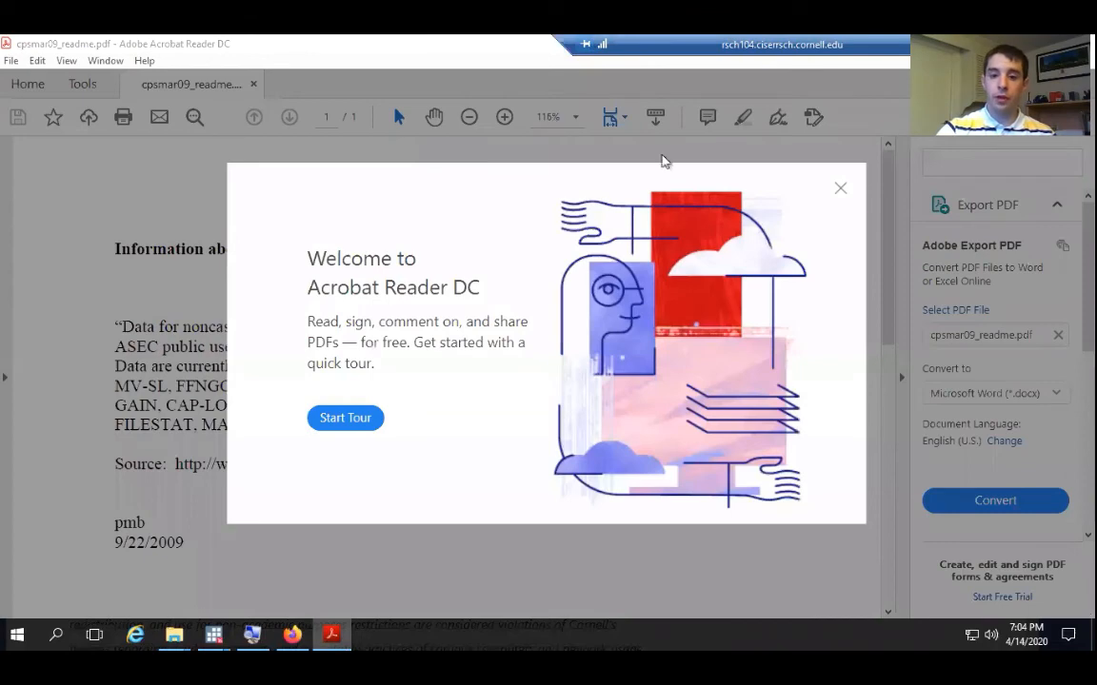
click(839, 189)
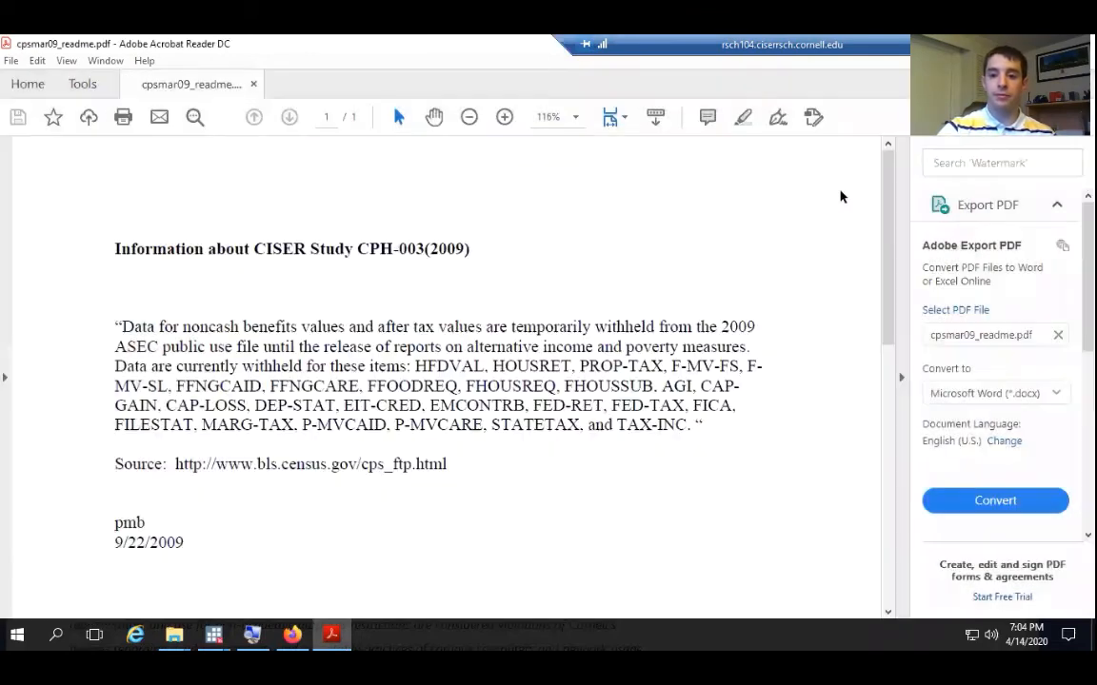
text(85)
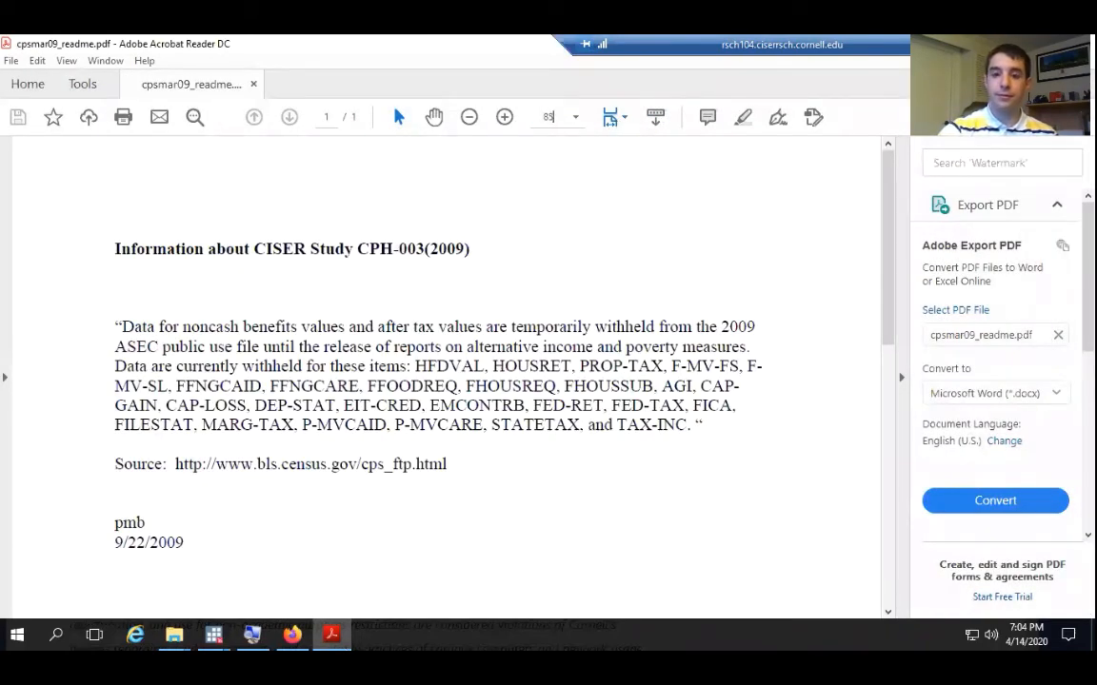
key(Return)
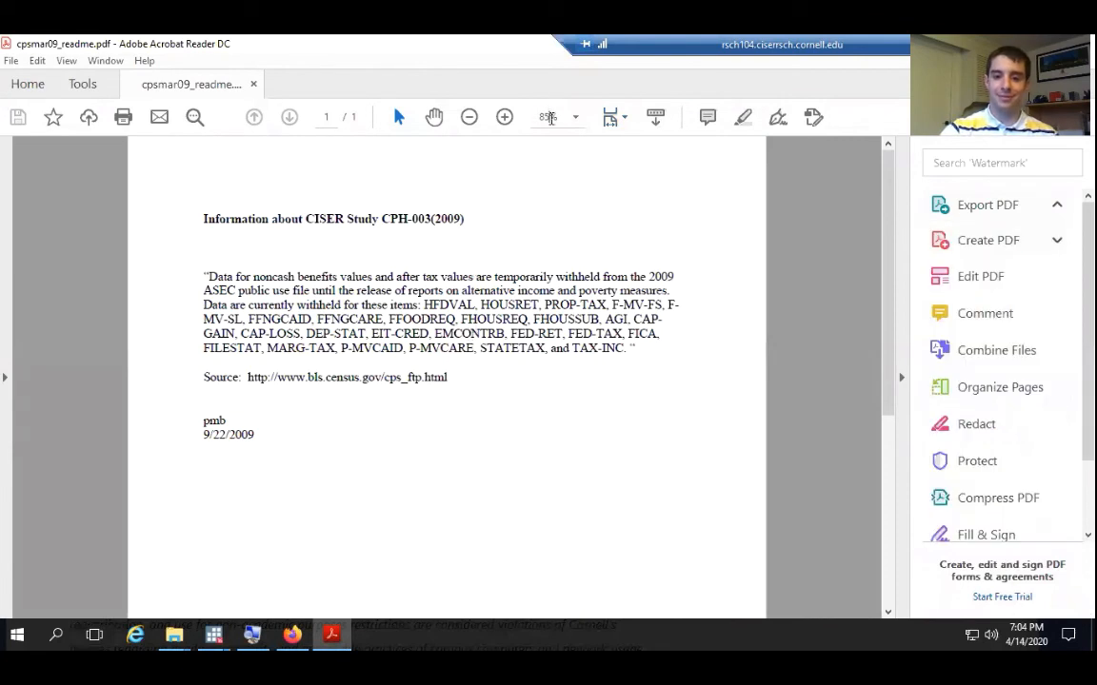
text(70)
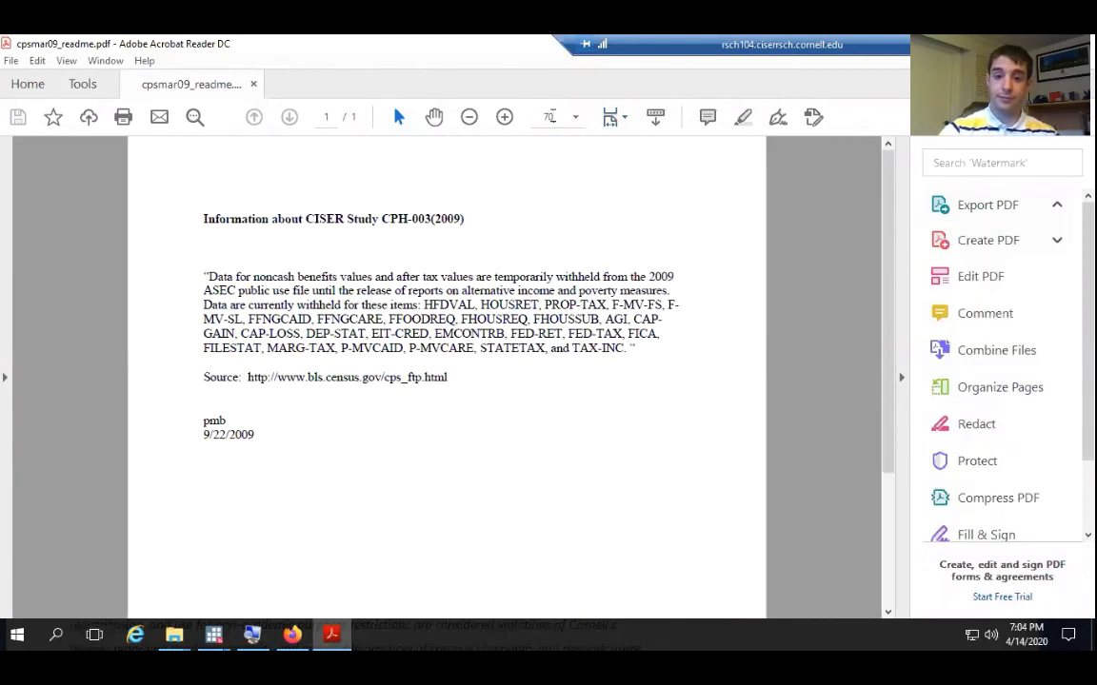
key(Return)
Look through the whole readme page for notes on withheld data items and close the document
scroll(626, 313, down, 3)
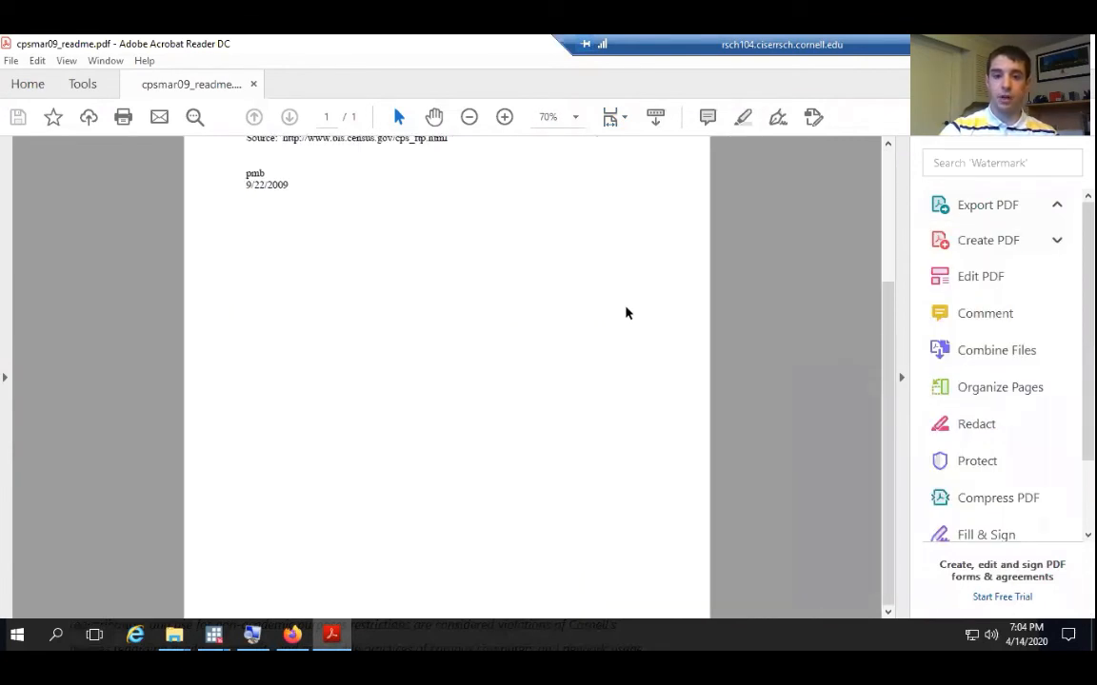
scroll(625, 312, up, 3)
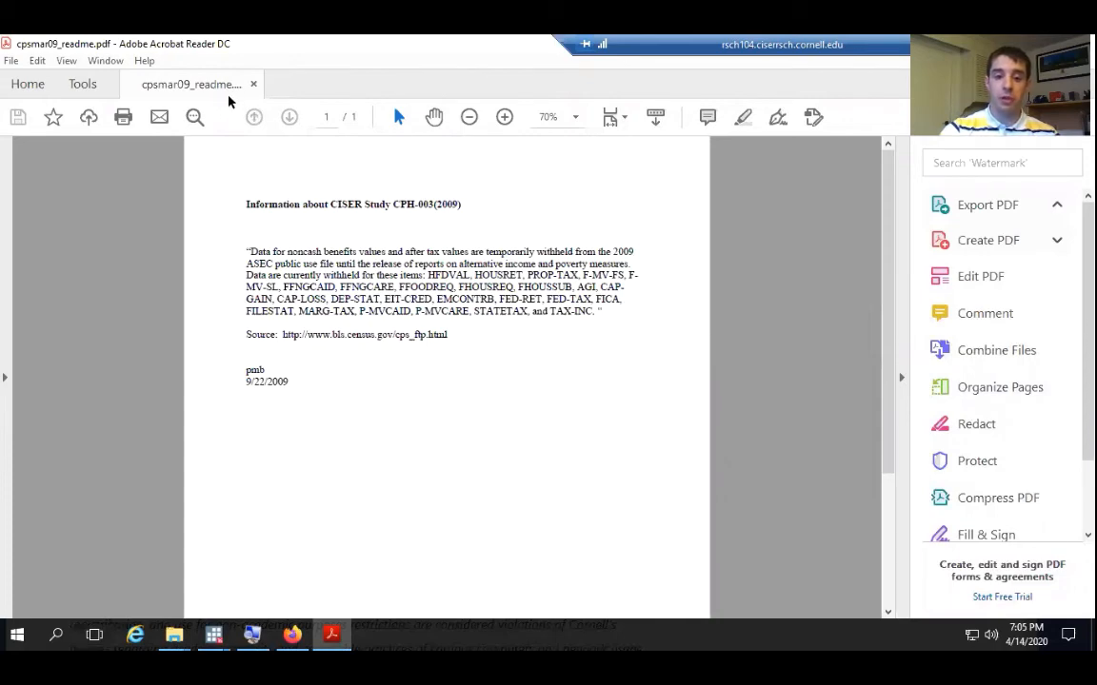
key(alt+F4)
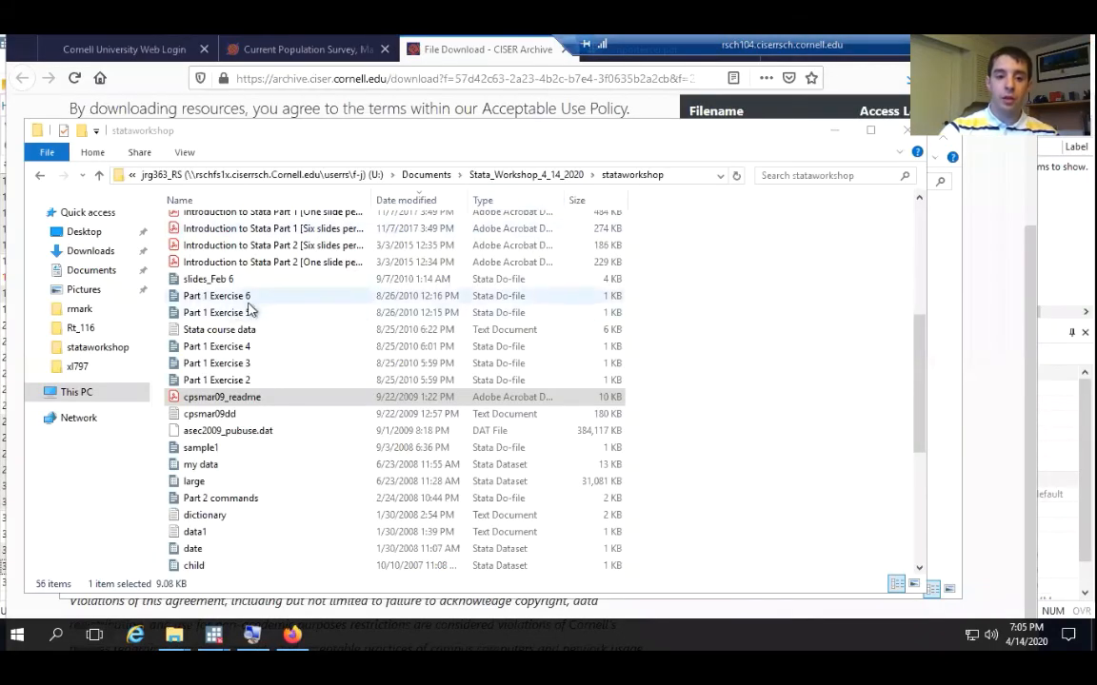
Open the cpsmar09dd data dictionary for a brief look and close it
click(253, 419)
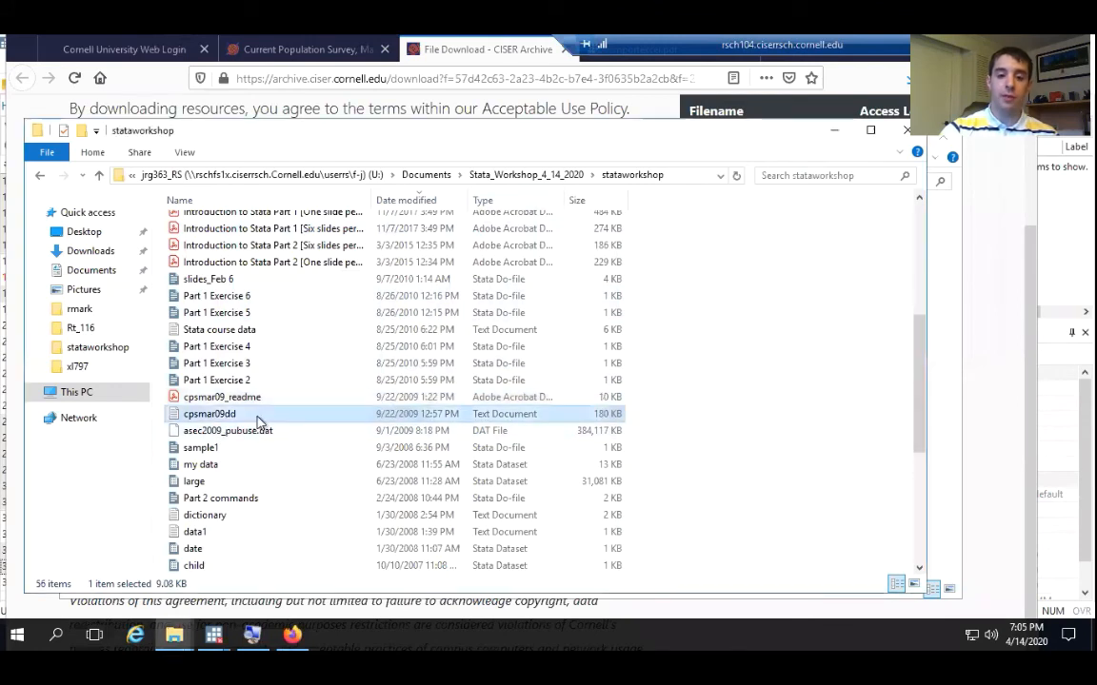
double_click(253, 419)
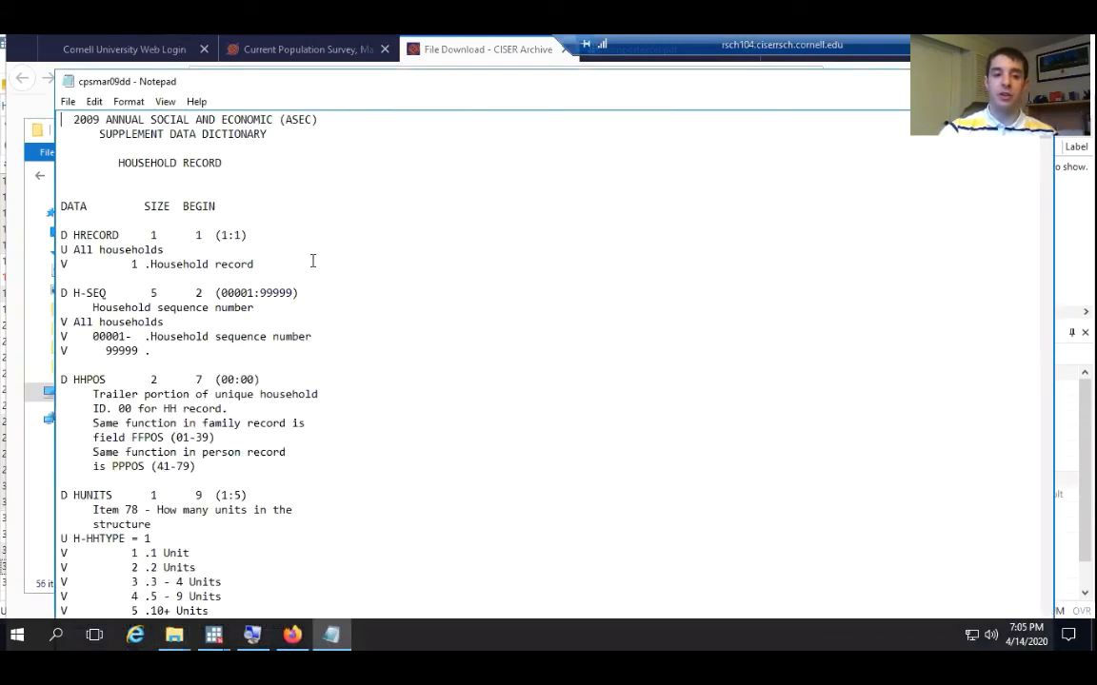
drag(317, 88, 283, 82)
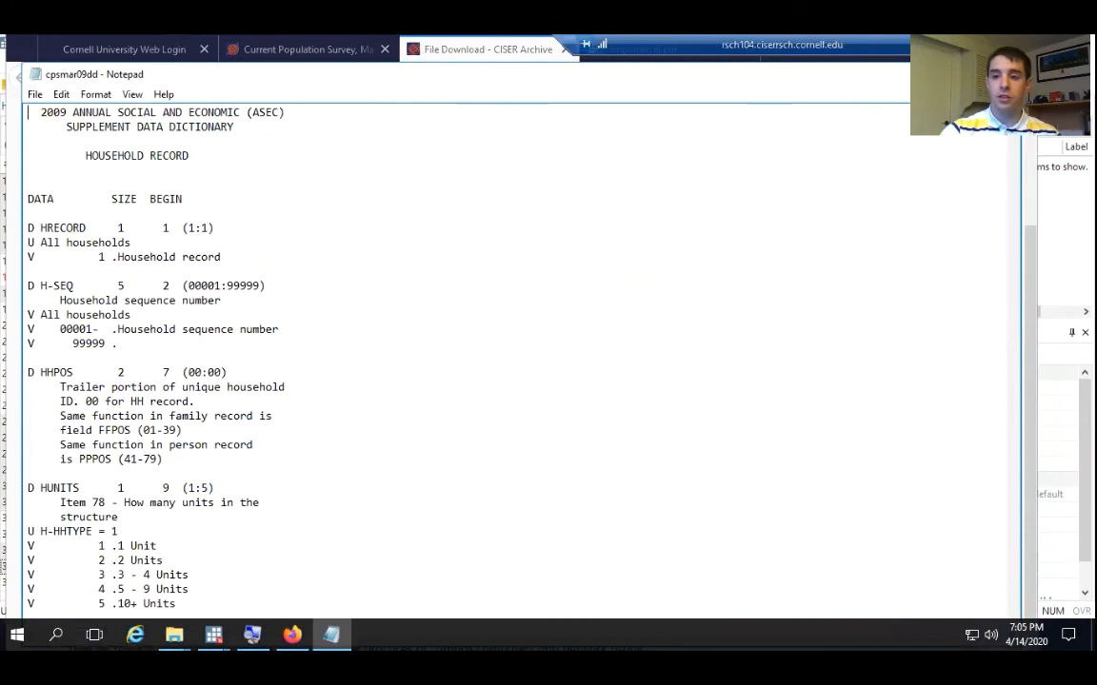
key(alt+F4)
Check the general file properties of cpsmar09dd and close them
right_click(236, 419)
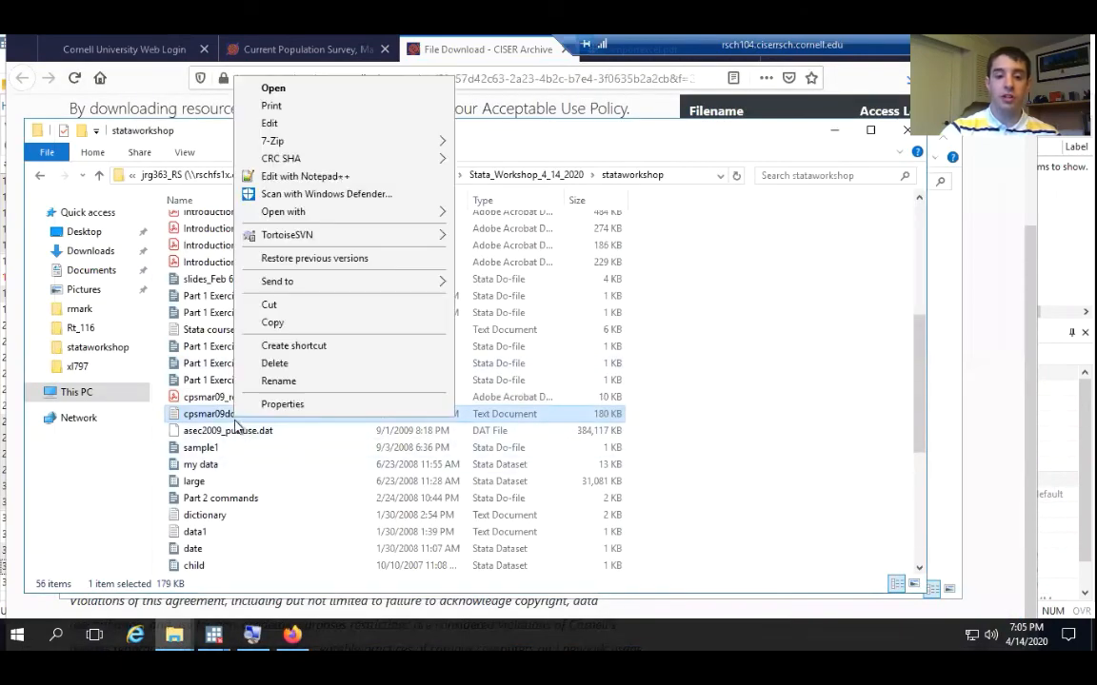
click(285, 404)
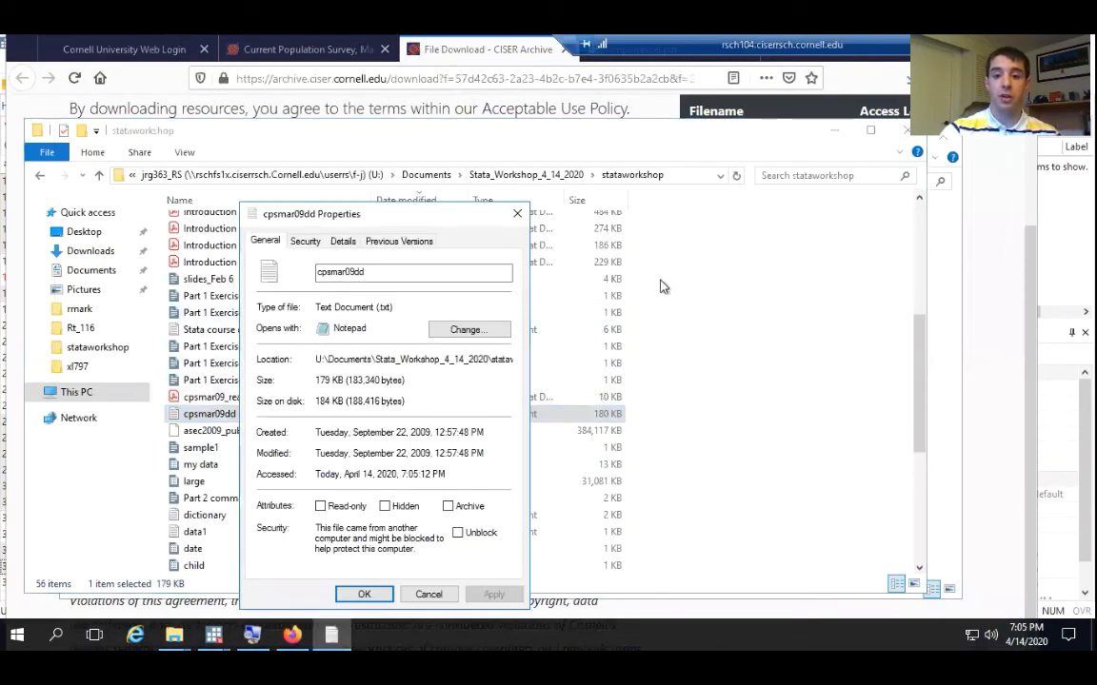
click(517, 213)
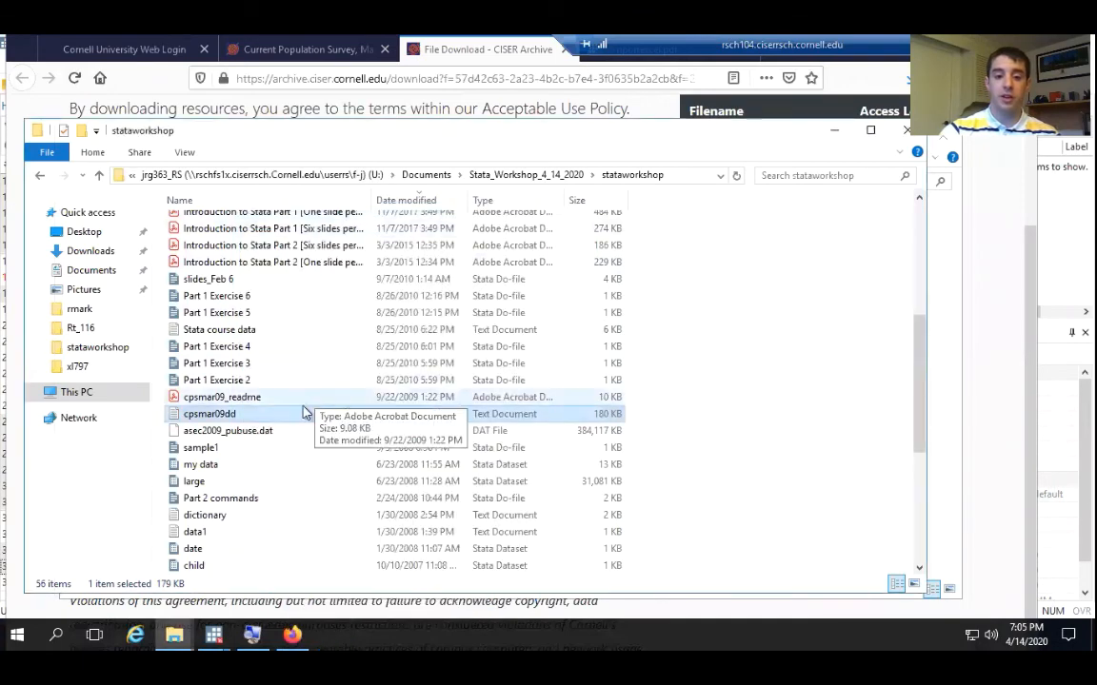
Reopen the cpsmar09dd data dictionary in Notepad and open asec2009_pubuse.dat in Notepad++
double_click(286, 419)
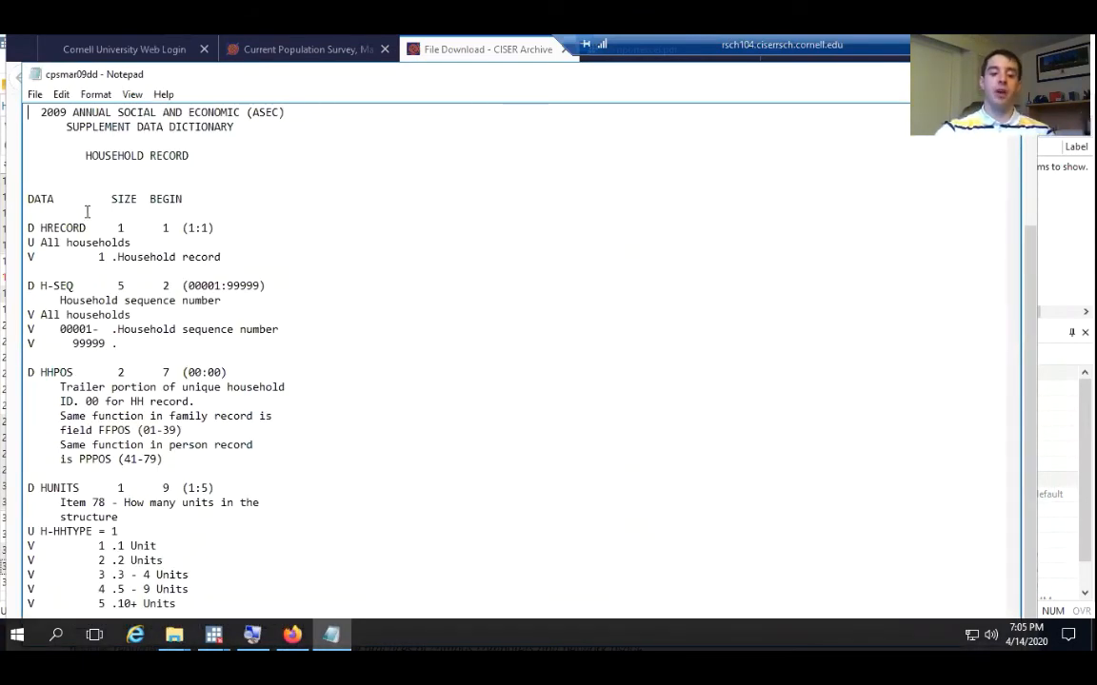
click(929, 74)
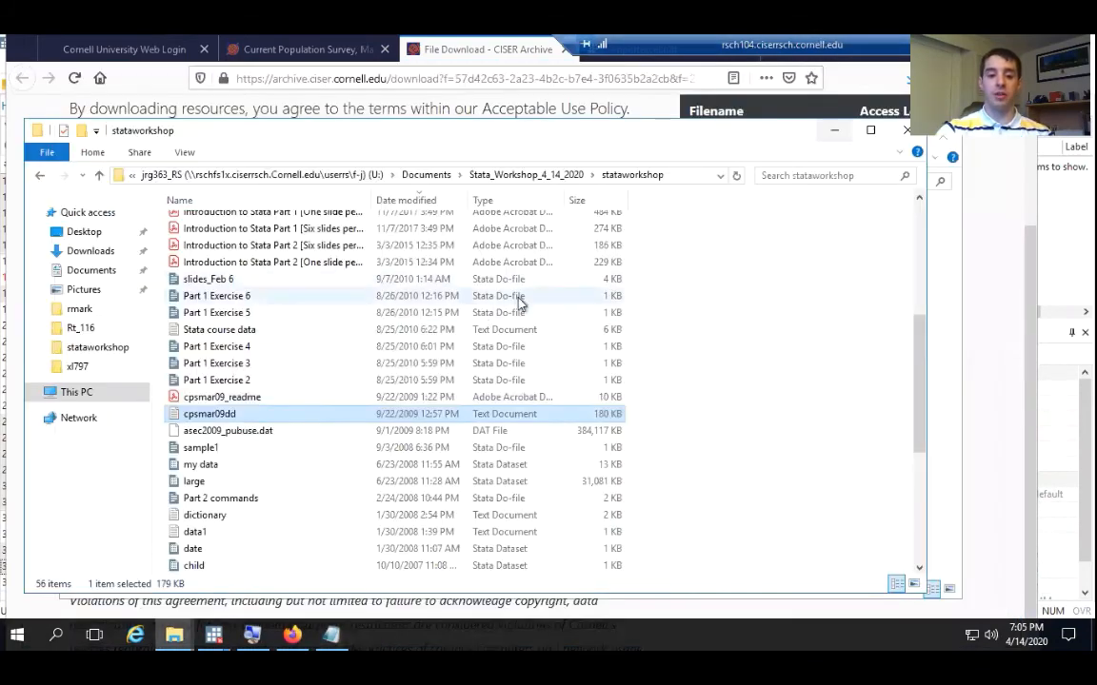
right_click(246, 431)
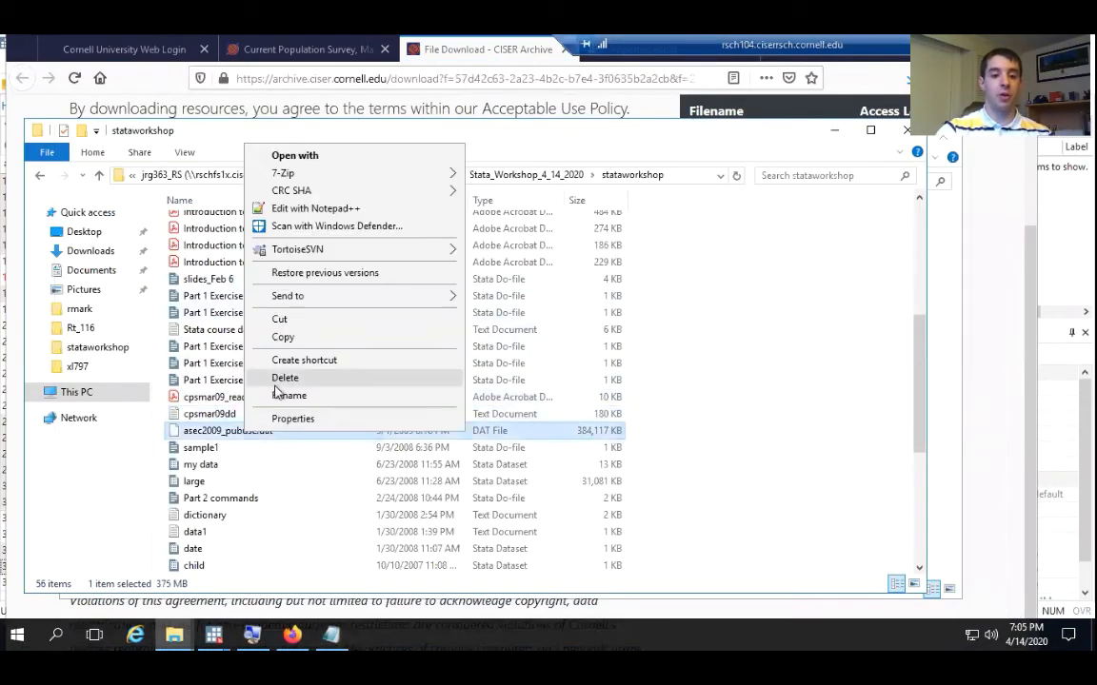
click(314, 214)
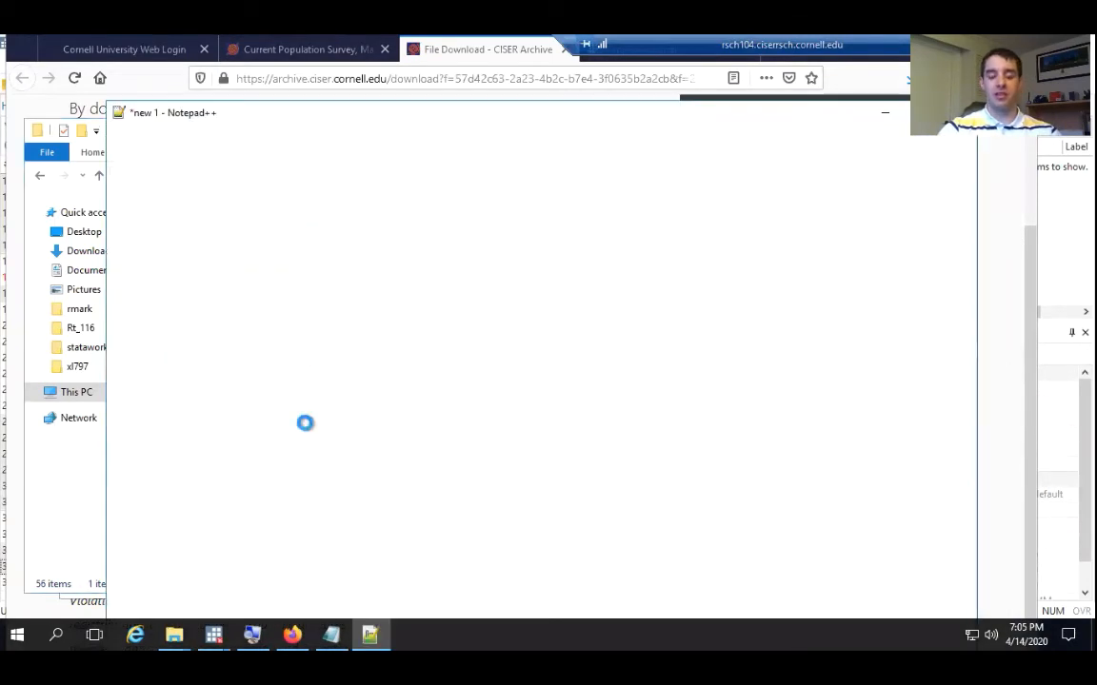
Arrange the two files side by side, with the cpsmar09dd dictionary in the left half and asec2009_pubuse.dat in the right half
click(330, 644)
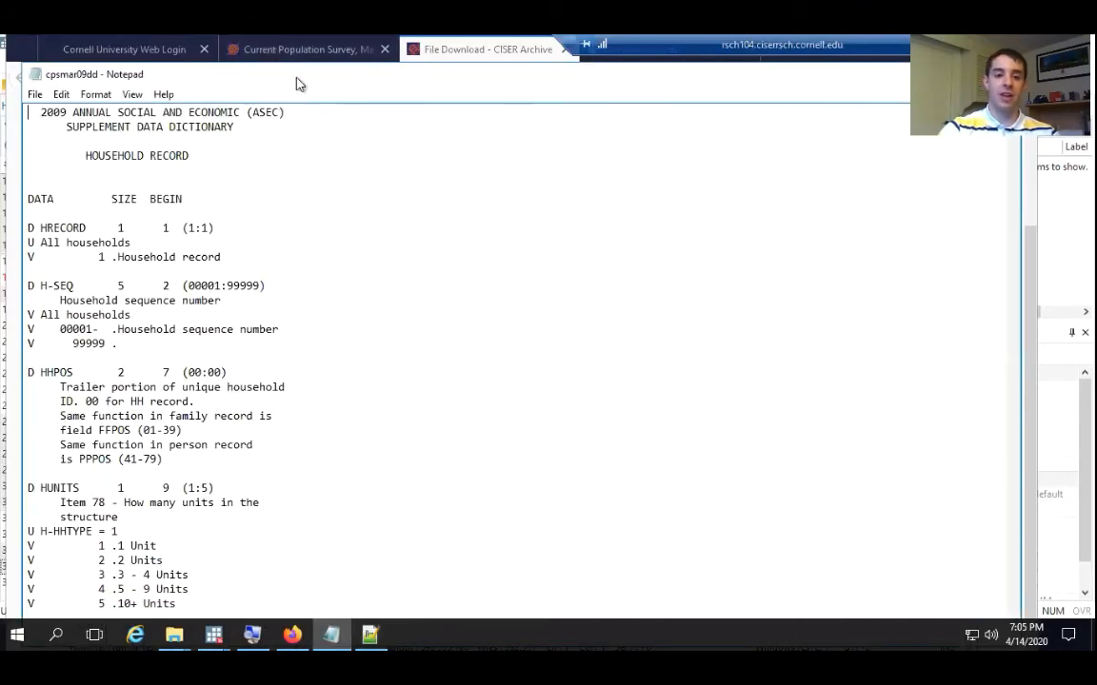
drag(303, 84, 1, 219)
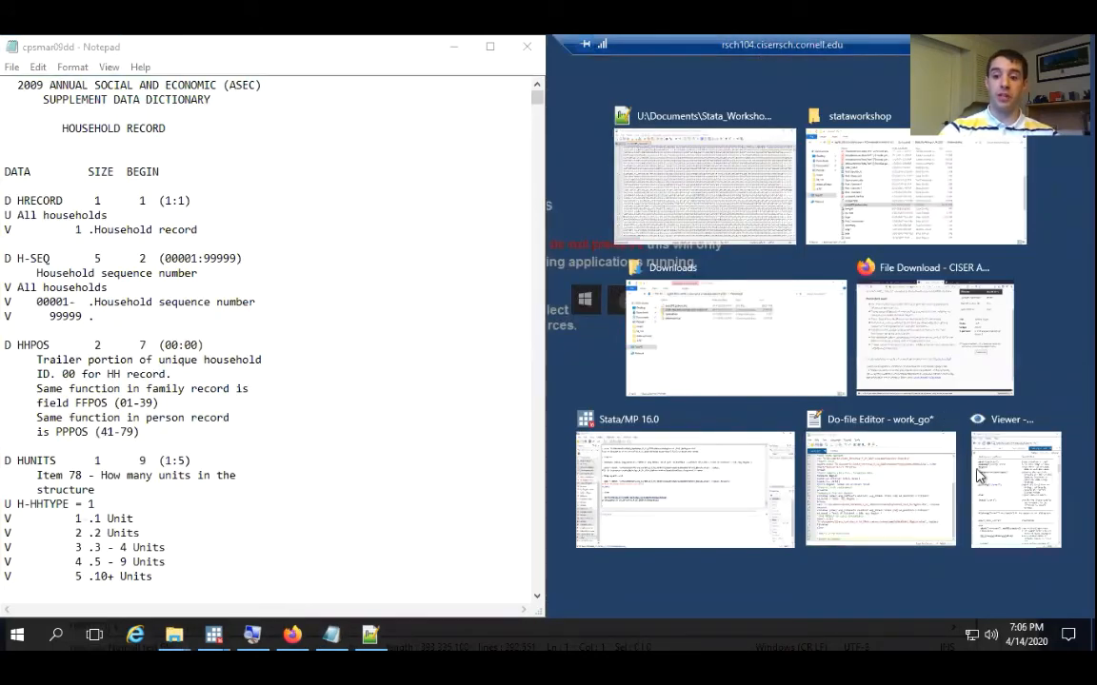
click(633, 158)
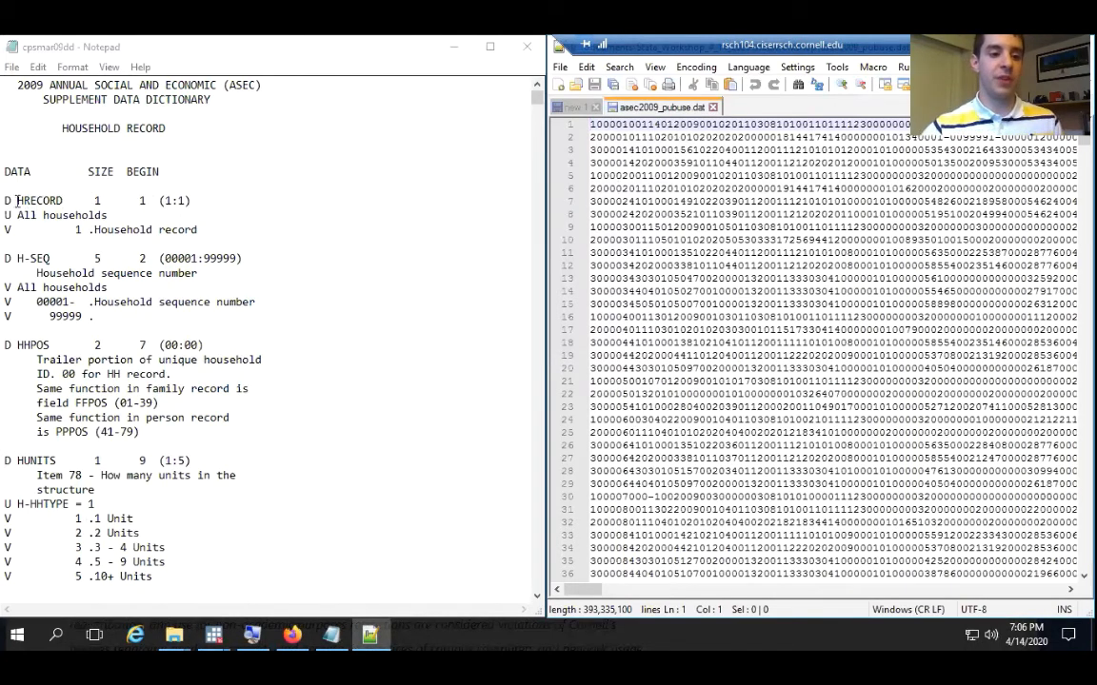
Examine the HRECORD entry's name, size, begin position and universe in the dictionary, and locate its column in the data file's first line
drag(16, 199, 63, 201)
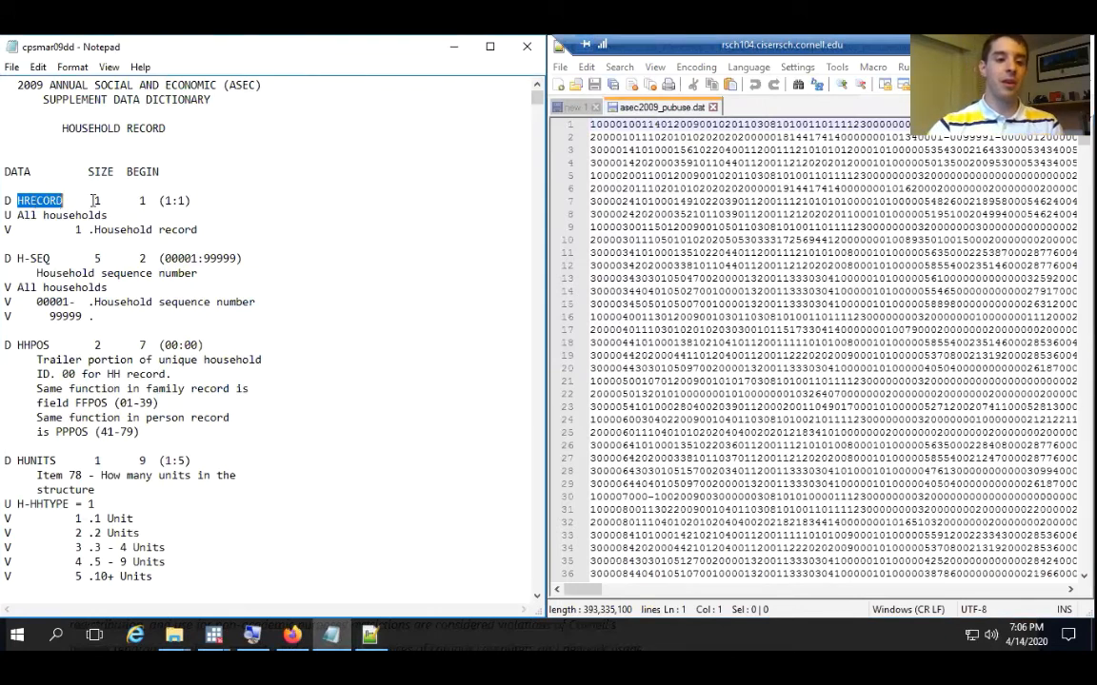
double_click(96, 200)
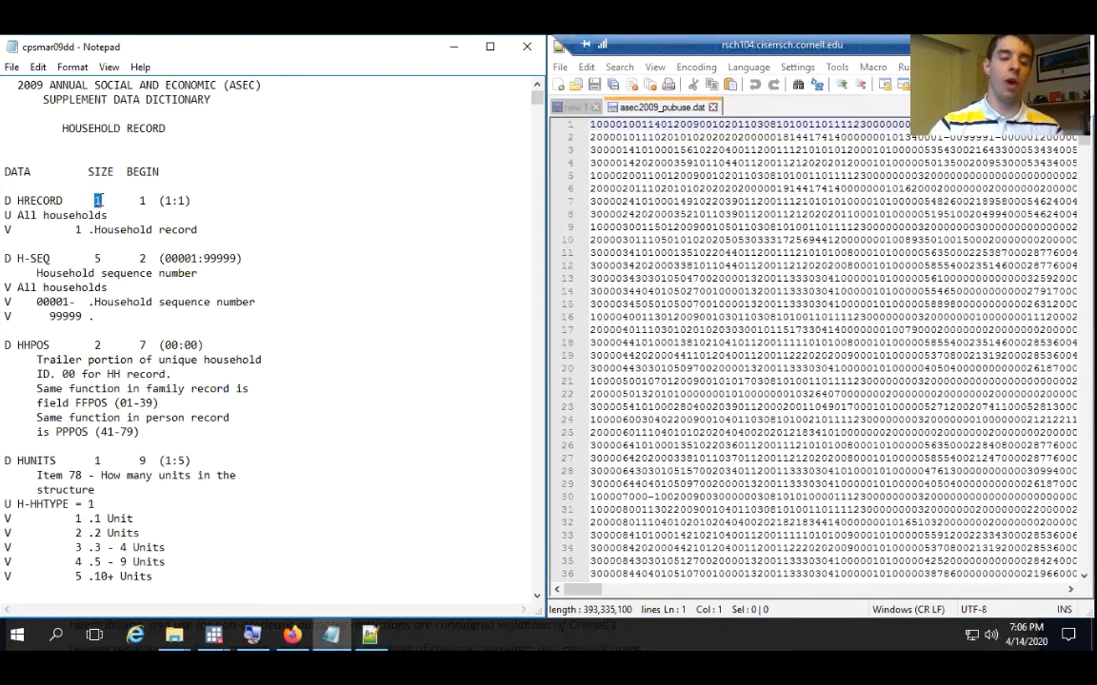
double_click(143, 200)
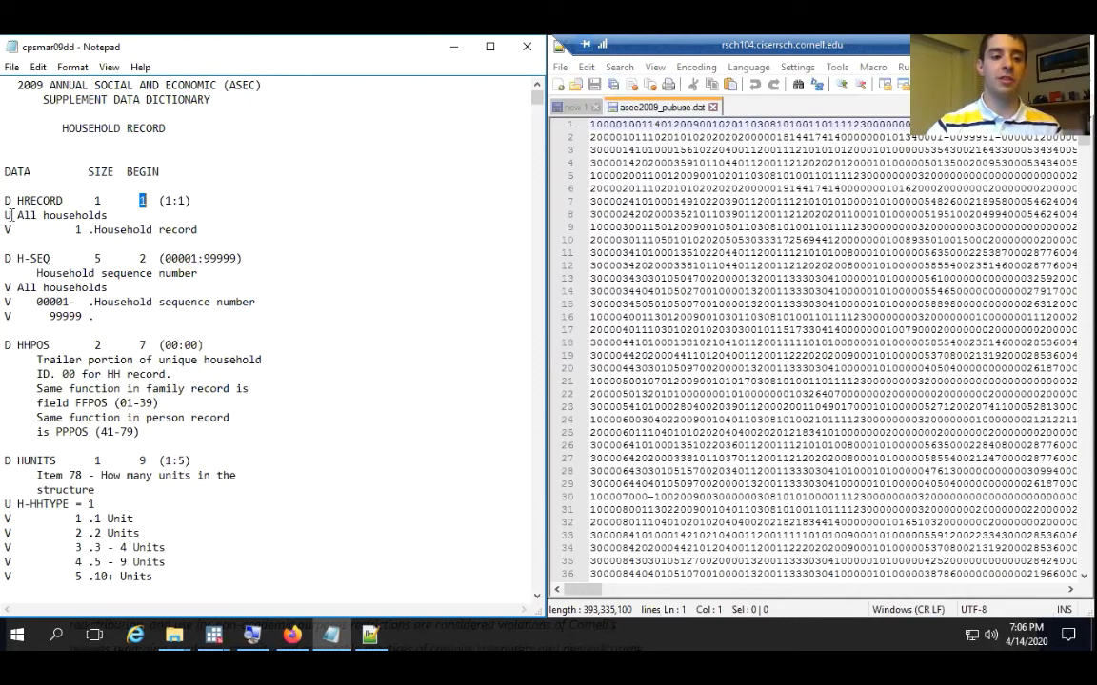
drag(5, 215, 109, 215)
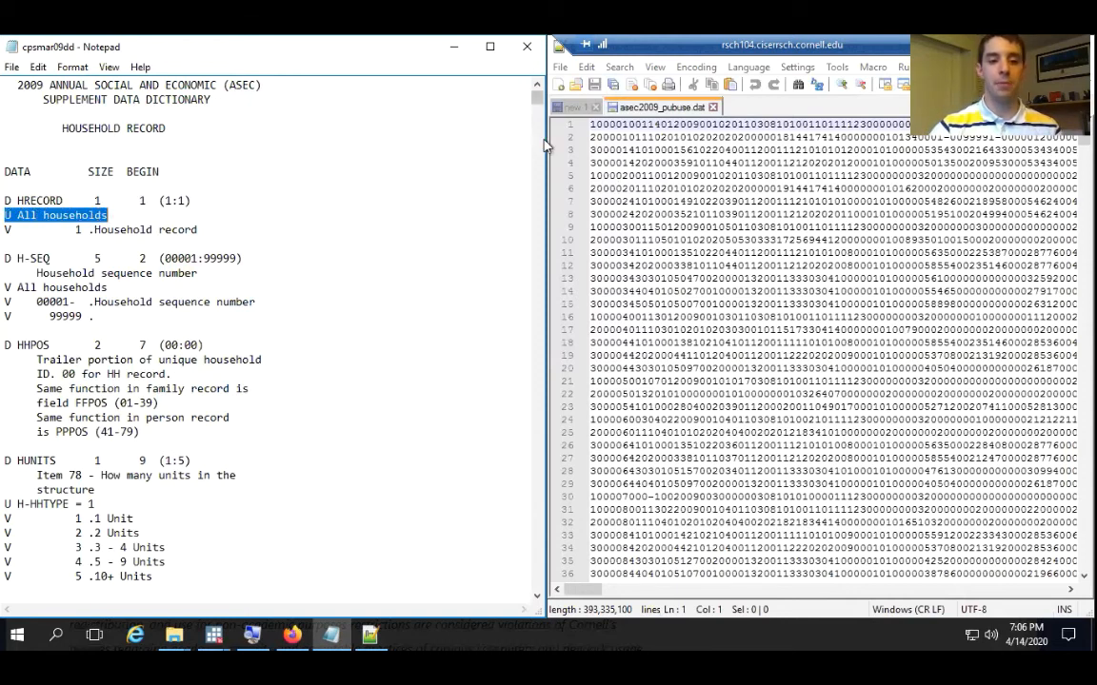
click(592, 127)
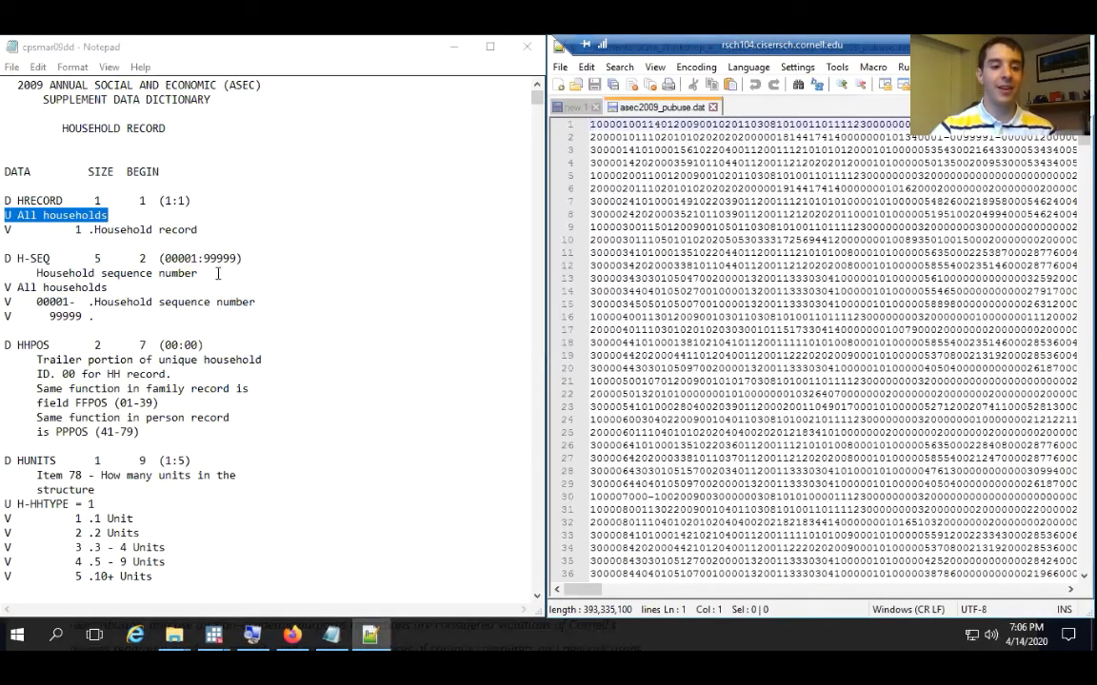
Check the H-SEQ entry's size and begin position in the dictionary, and locate where that field starts in the data file's first line
click(96, 257)
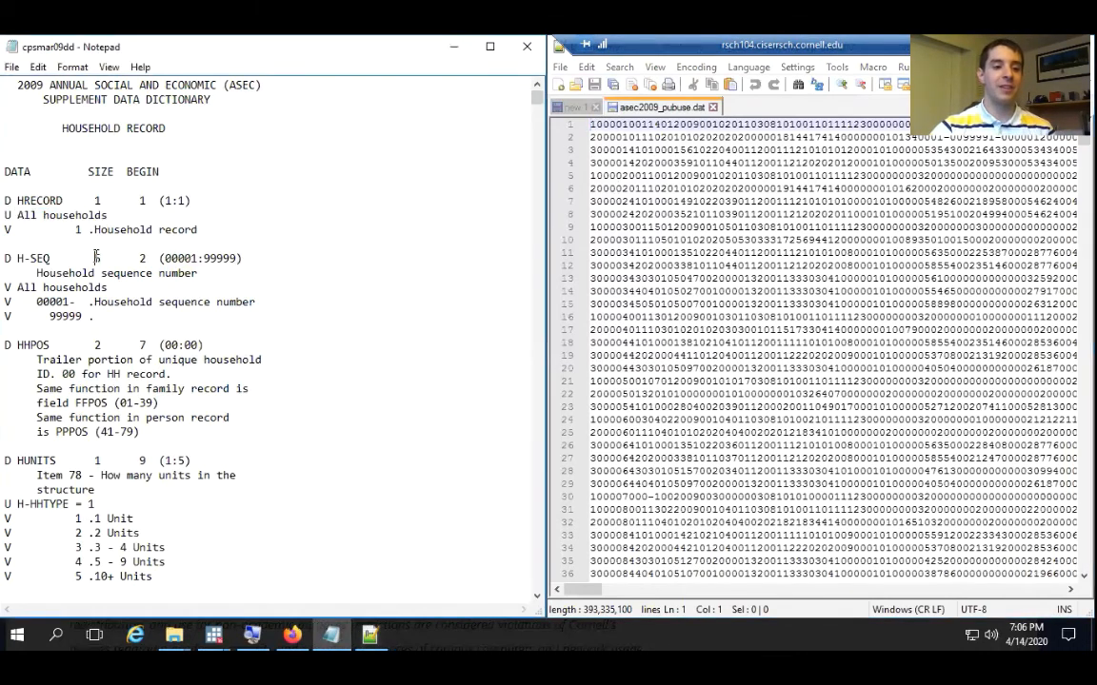
drag(96, 257, 99, 258)
click(141, 258)
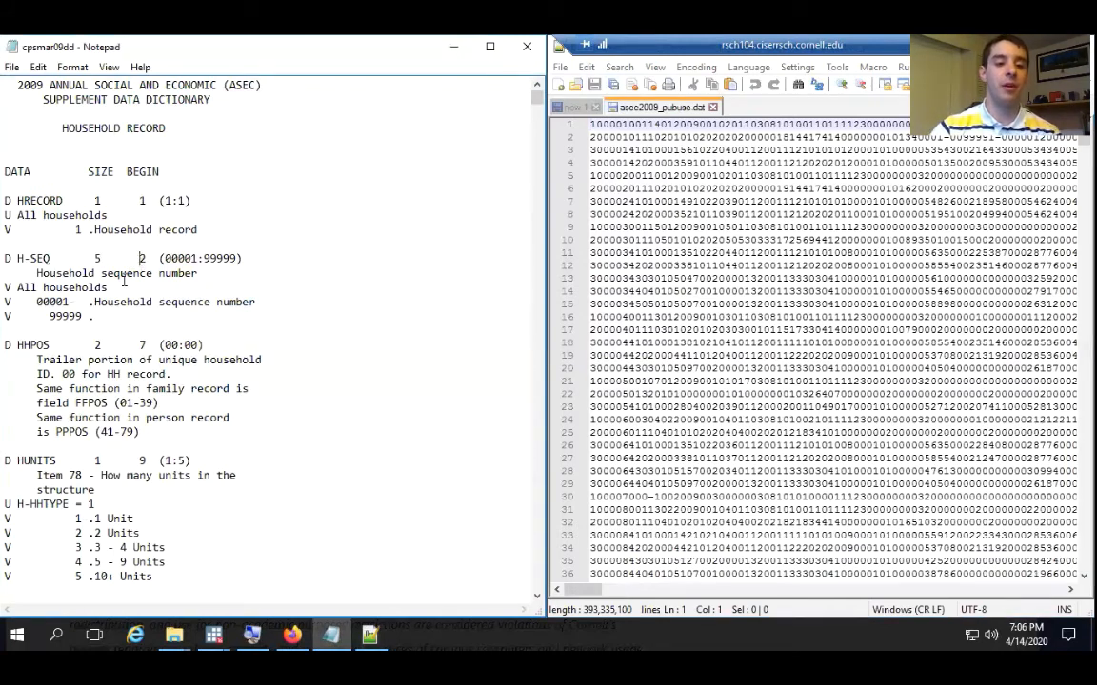
click(594, 127)
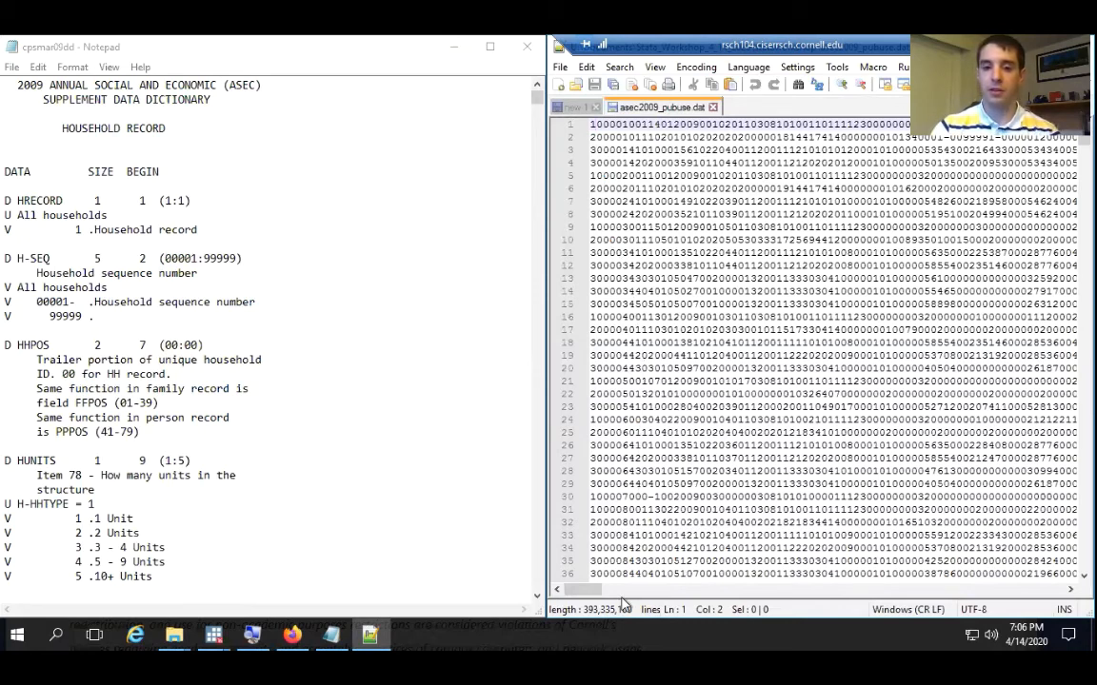
click(470, 427)
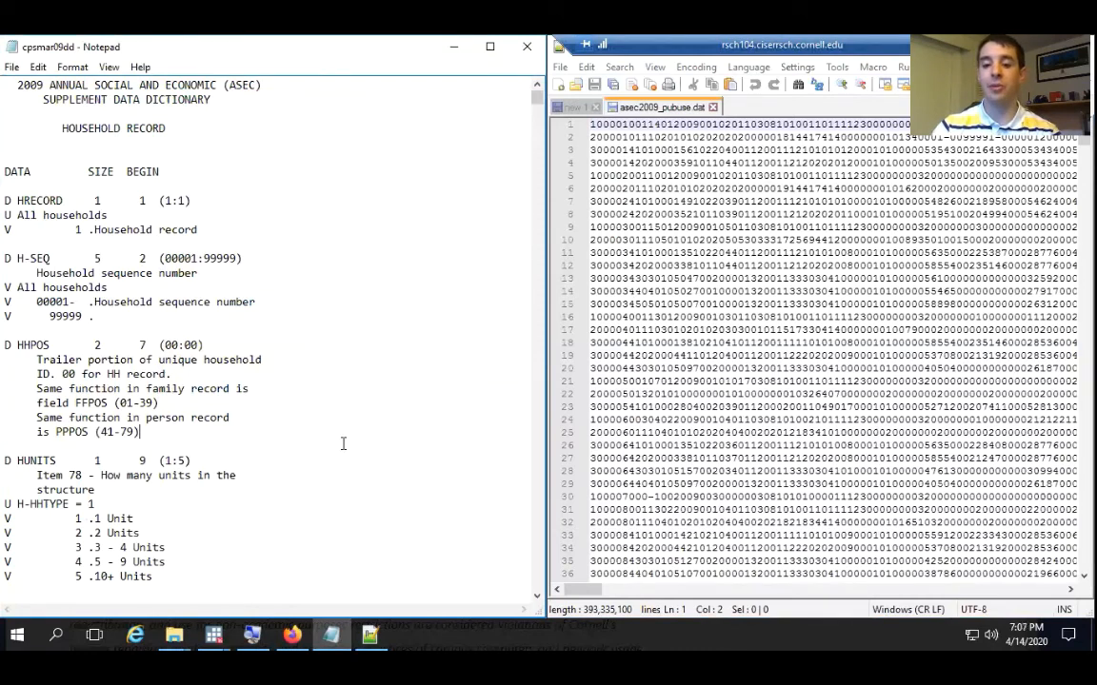
click(712, 292)
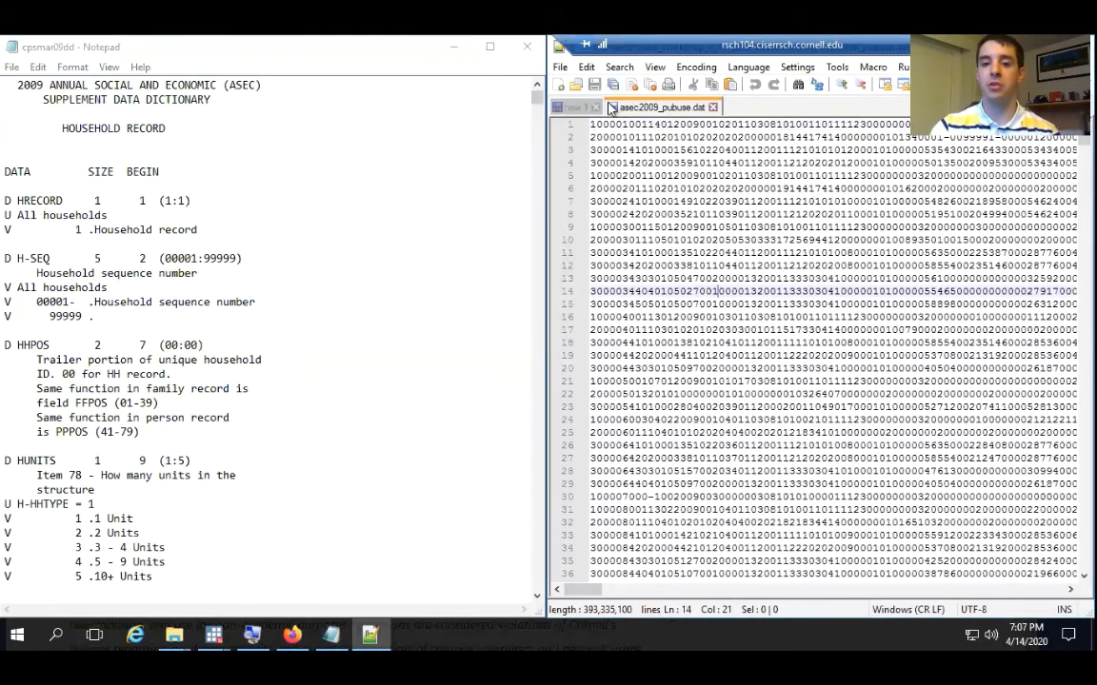
Try inserting six extra zeros before column 6 of the data file's first line, and undo the insertion
click(596, 124)
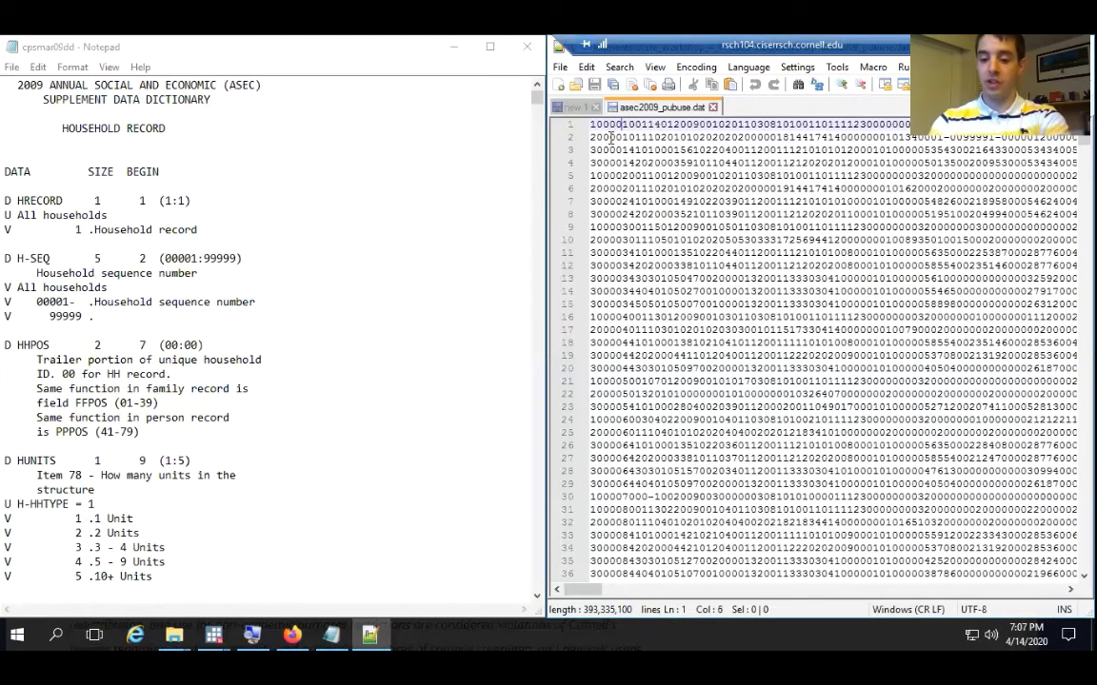
text(00)
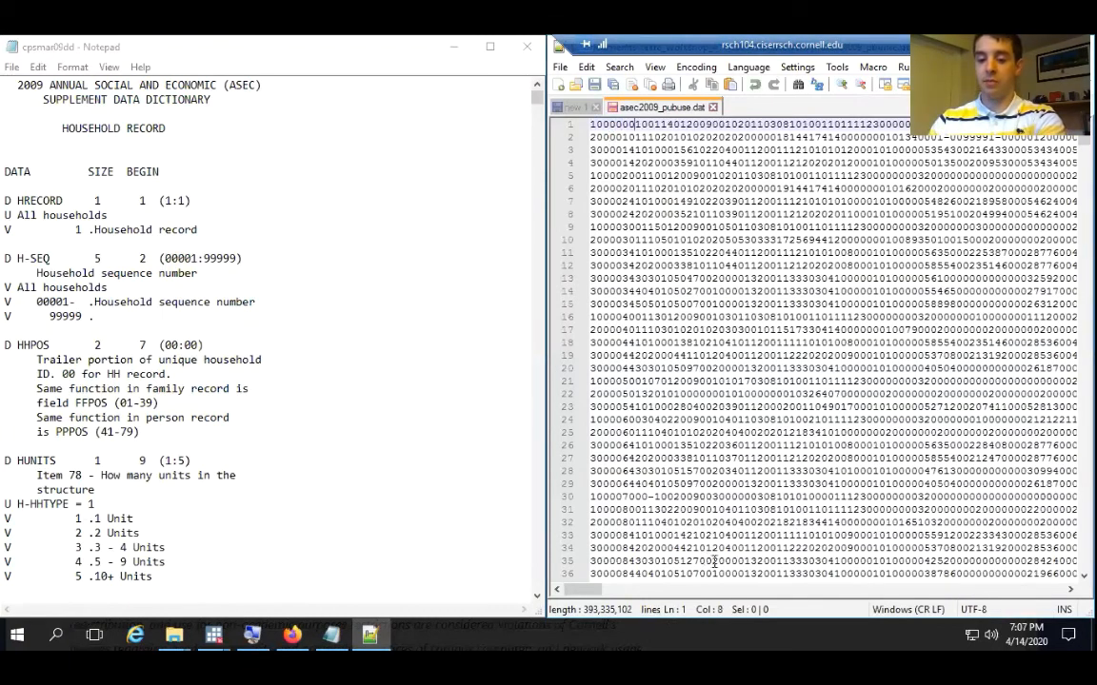
text(0000)
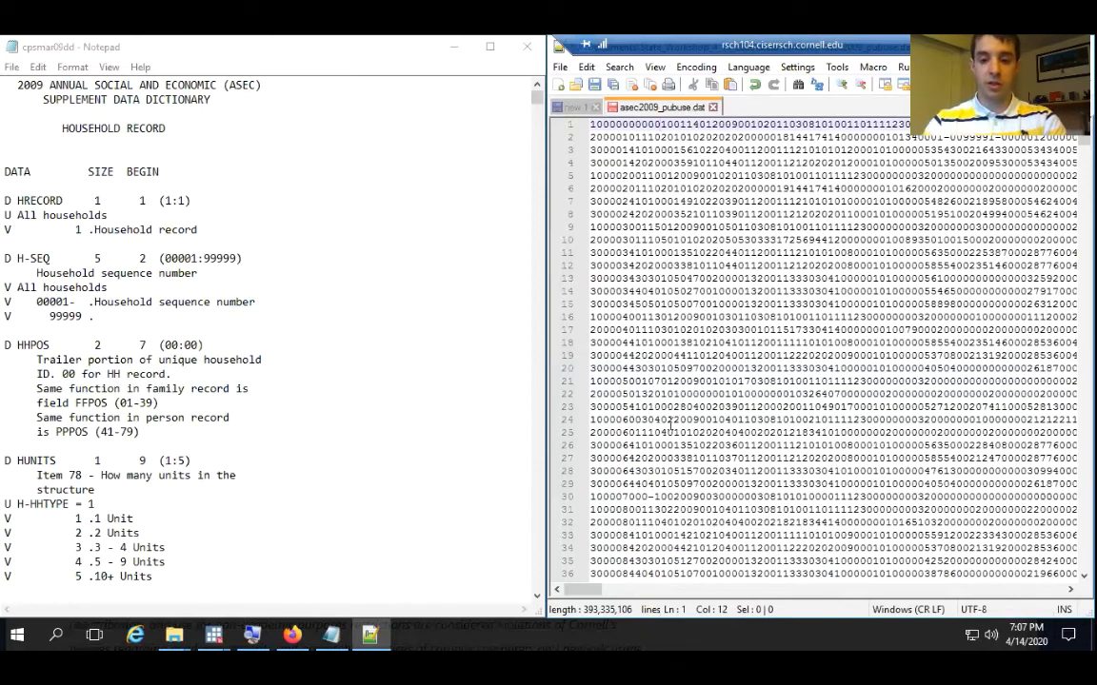
key(ctrl+z)
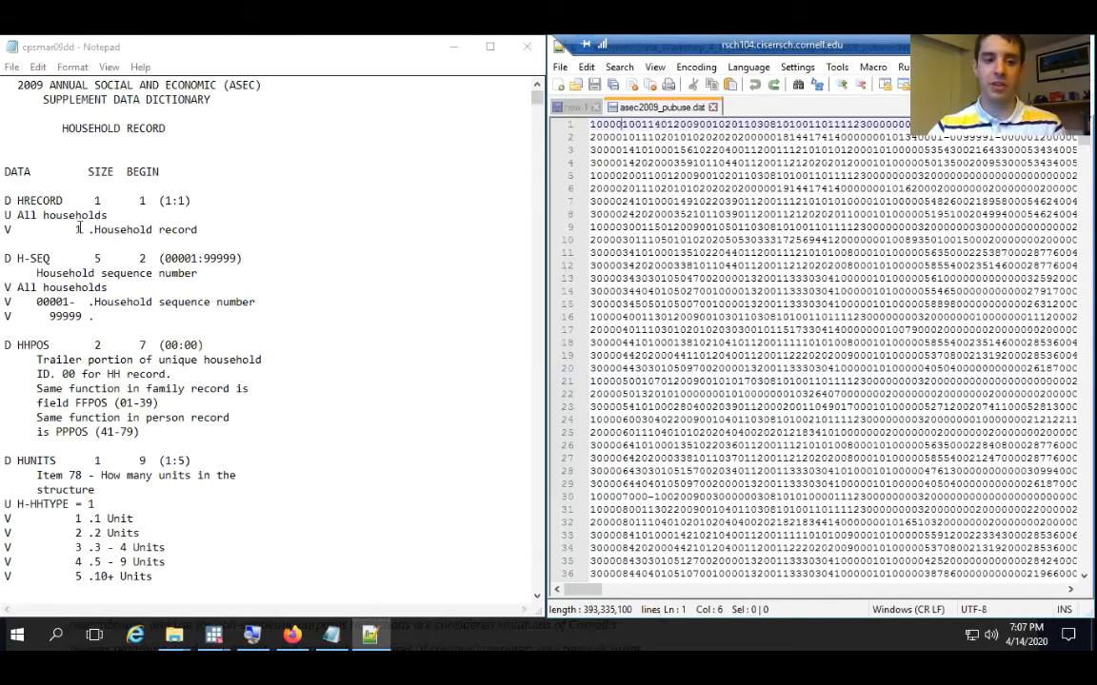
Highlight the five-digit H-SEQ value in columns 2 to 6 of the data file's first line
drag(598, 125, 624, 125)
click(598, 129)
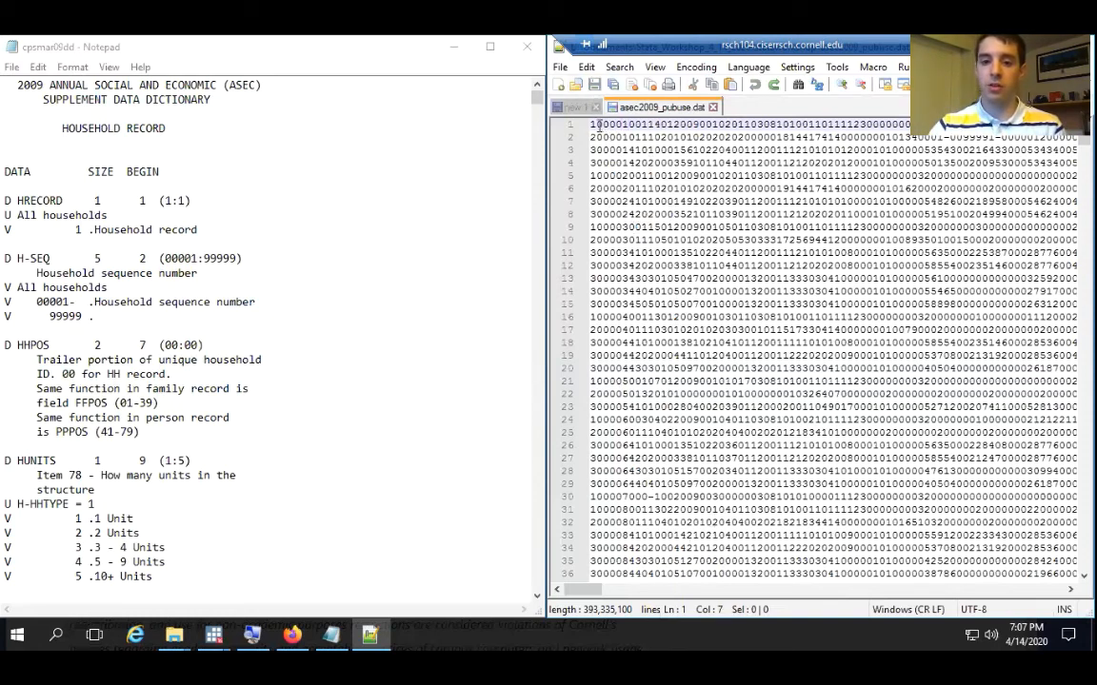
drag(597, 125, 609, 125)
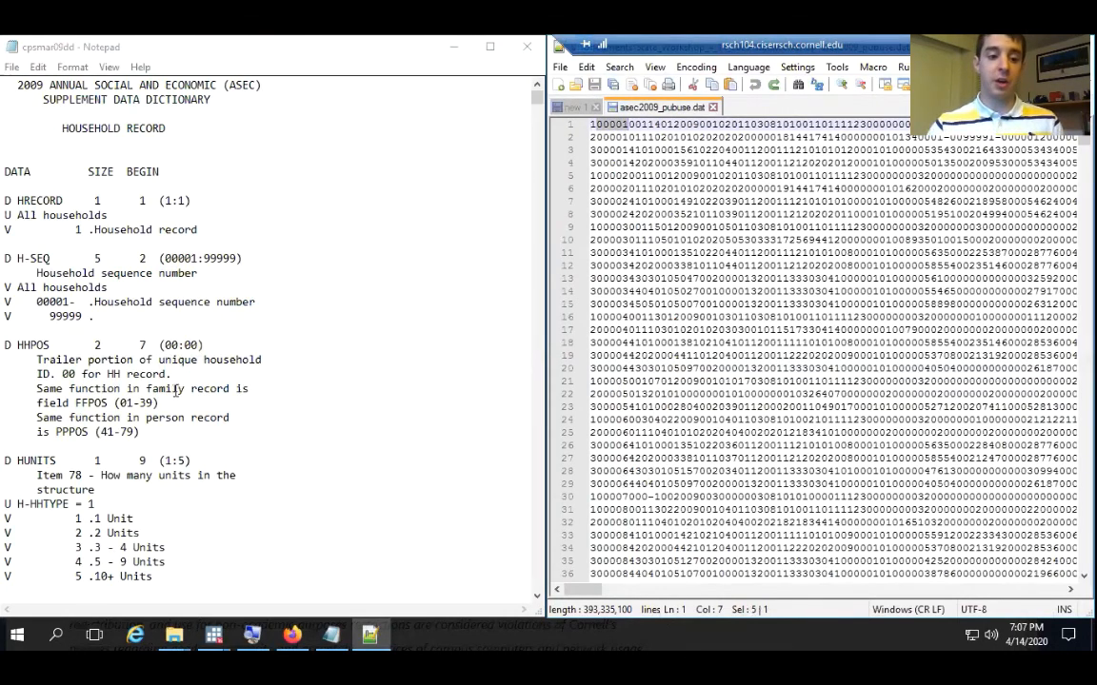
Read through the dictionary's household entries from HUNITS and HUFAMINC down to H-YEAR and H-HHTYPE
scroll(209, 449, down, 16)
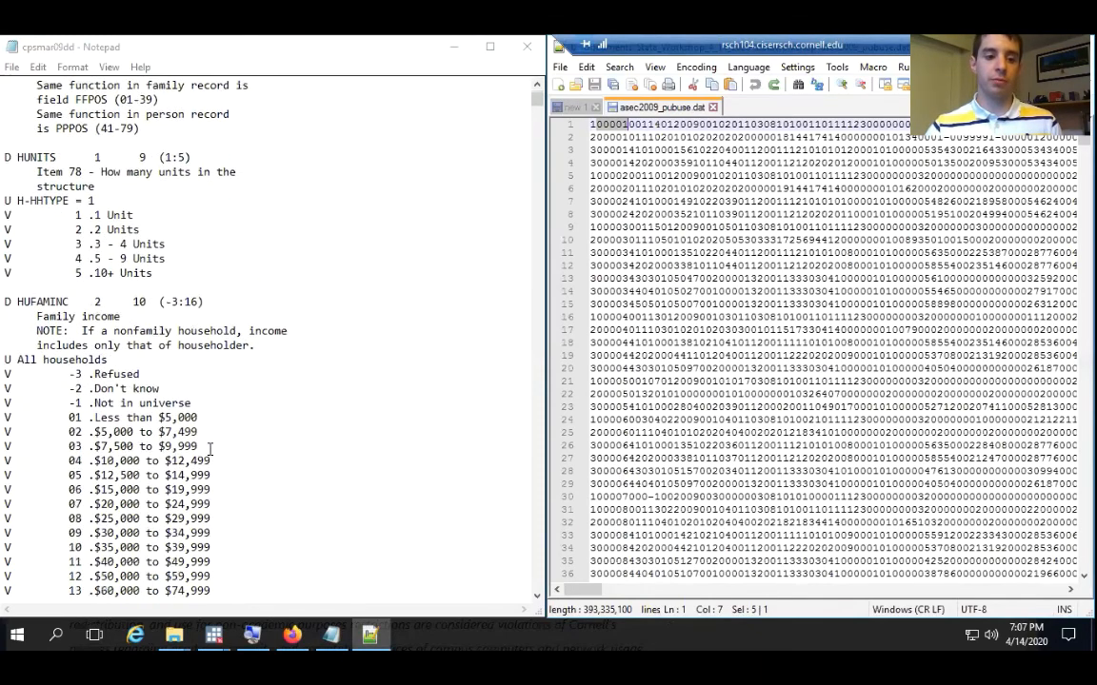
scroll(207, 455, down, 4)
scroll(224, 400, up, 4)
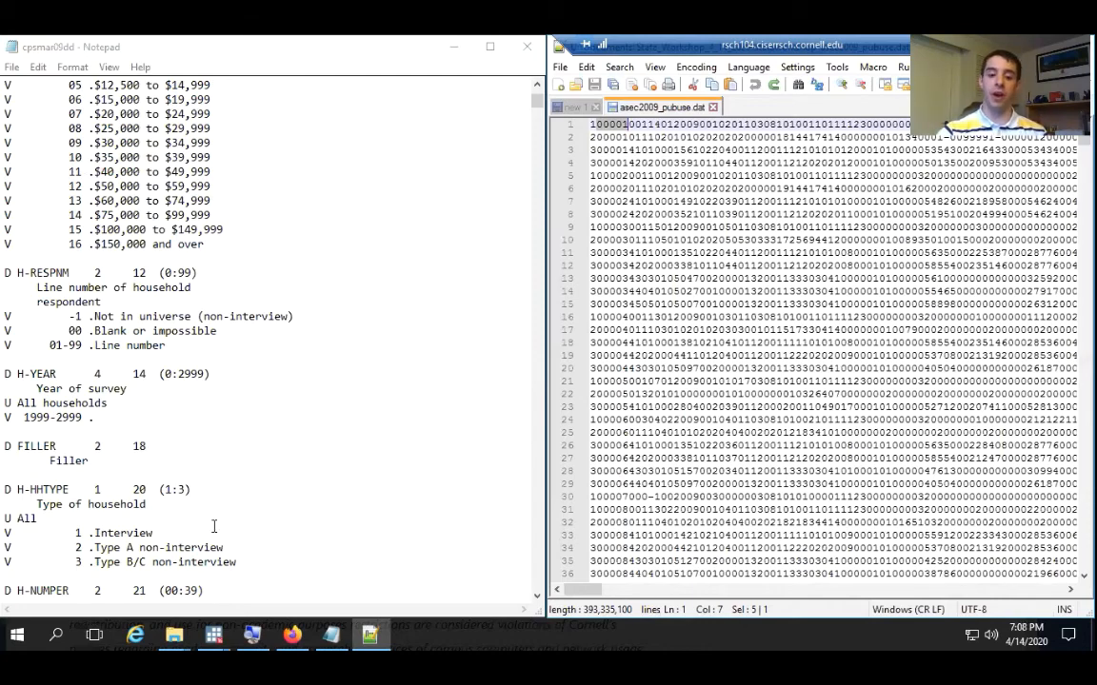
mouse_move(214, 635)
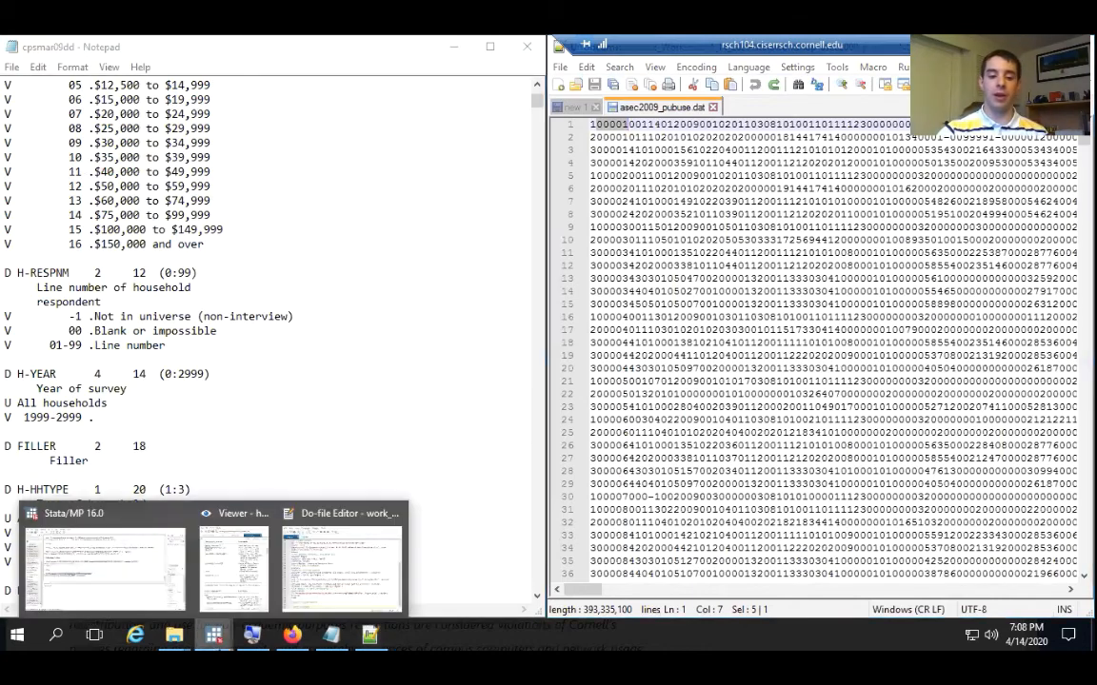
click(372, 551)
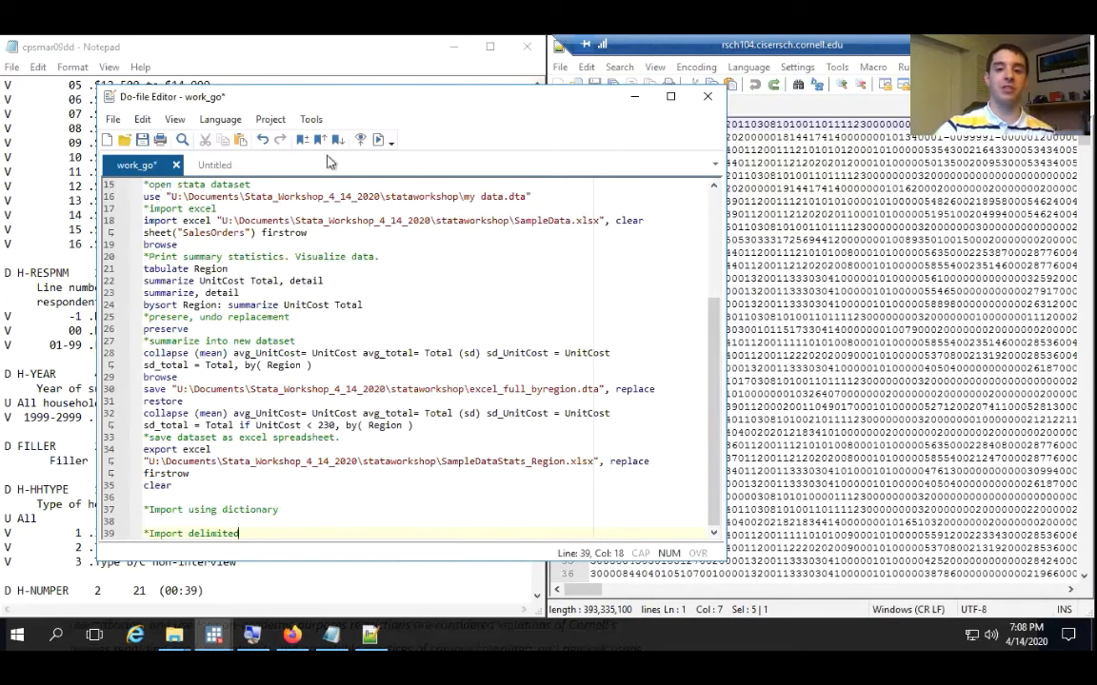
click(634, 96)
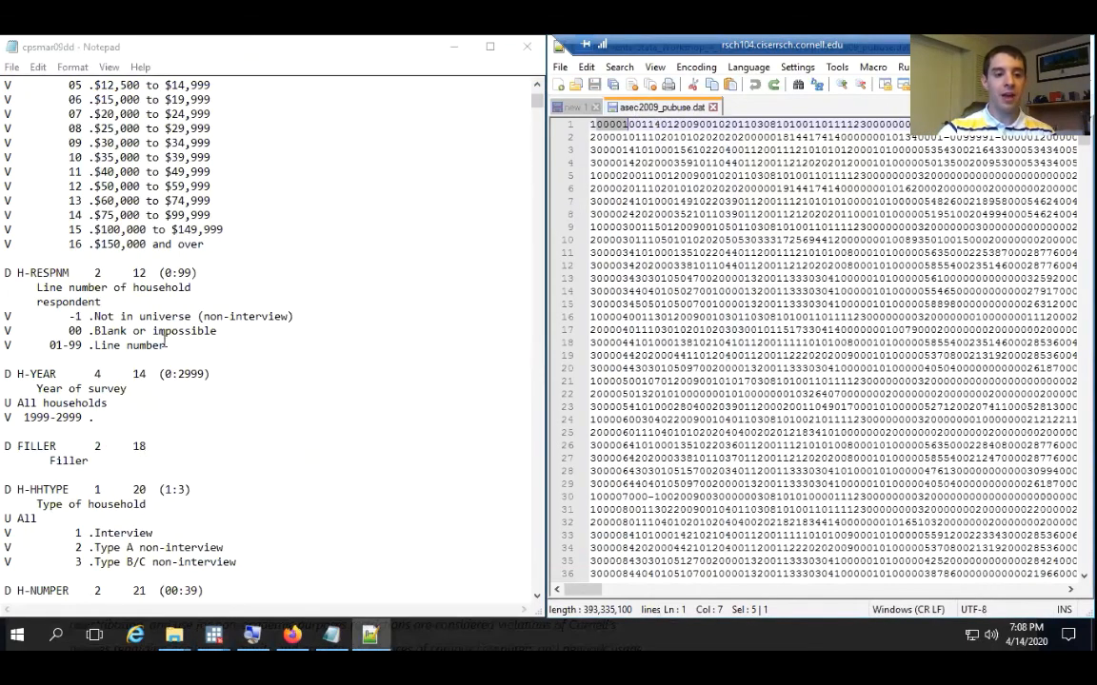
Review the household entries between HRECORD and H-RESPNM in the dictionary, and mark the name and size of H-SEQ
scroll(165, 340, up, 6)
scroll(166, 344, up, 6)
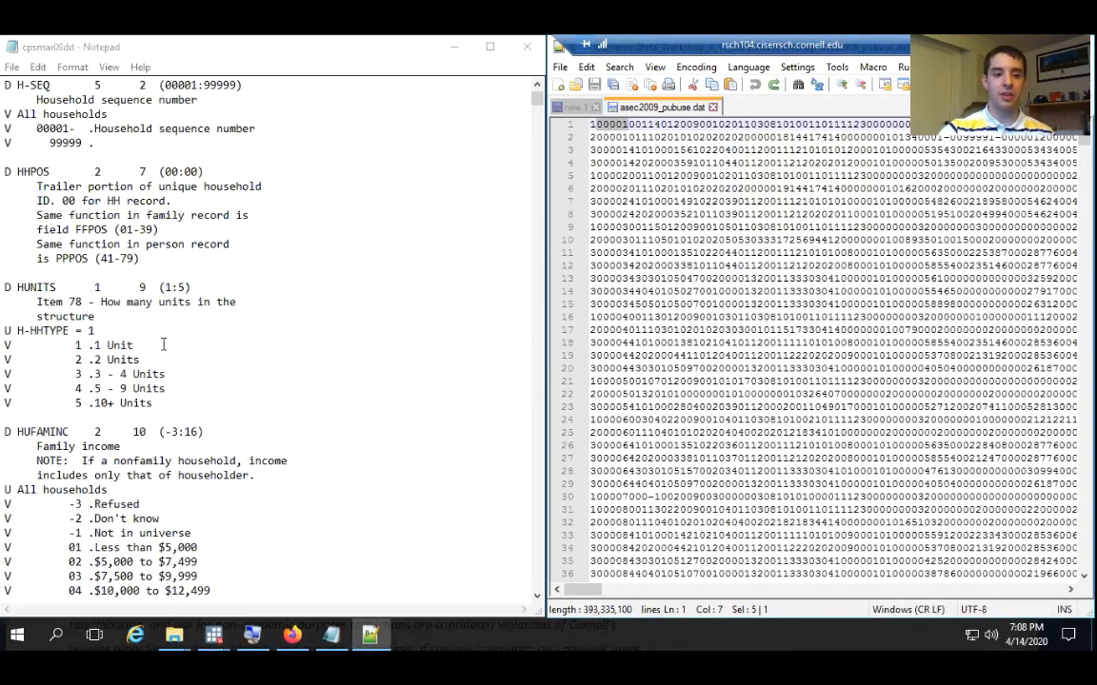
scroll(166, 344, down, 5)
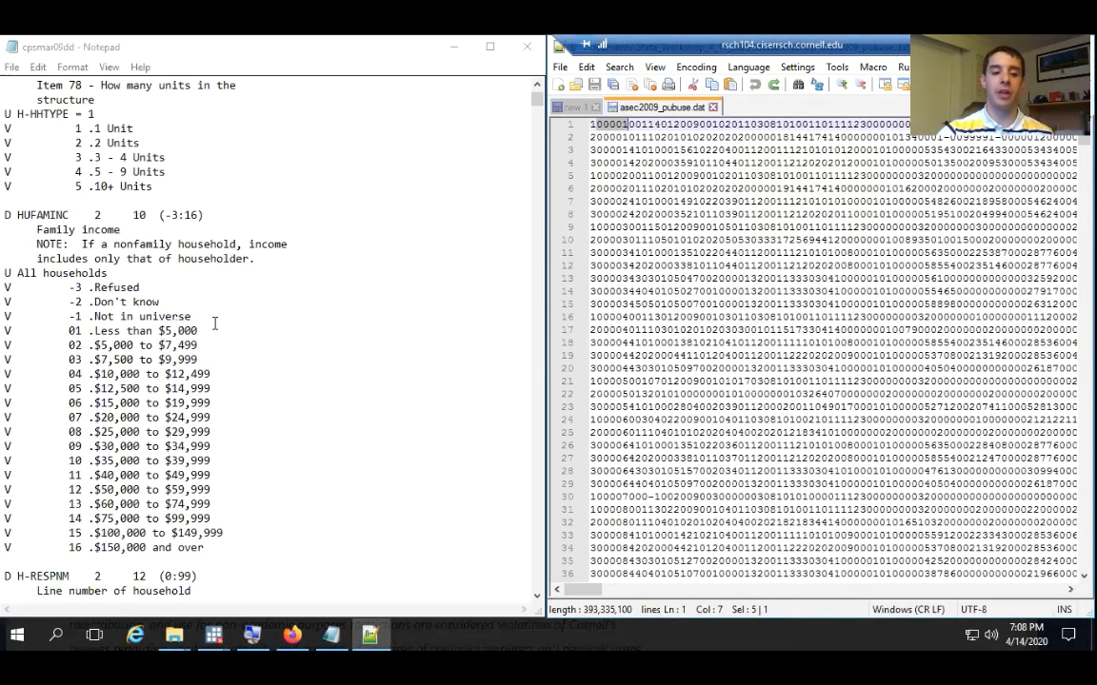
scroll(214, 323, down, 1)
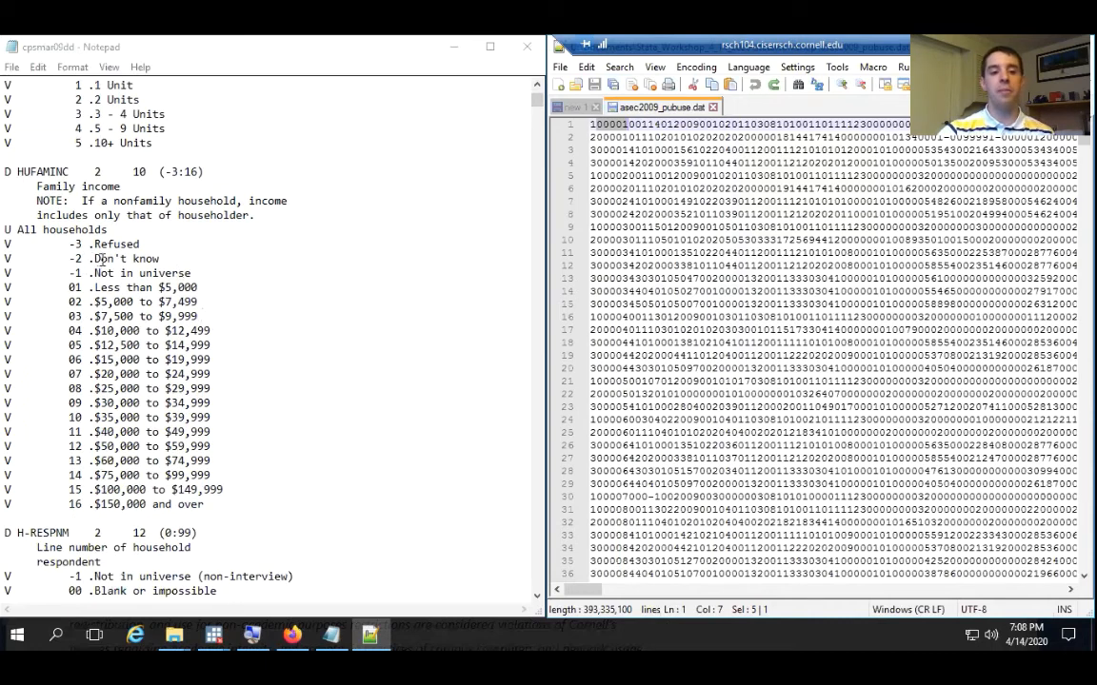
scroll(119, 243, up, 5)
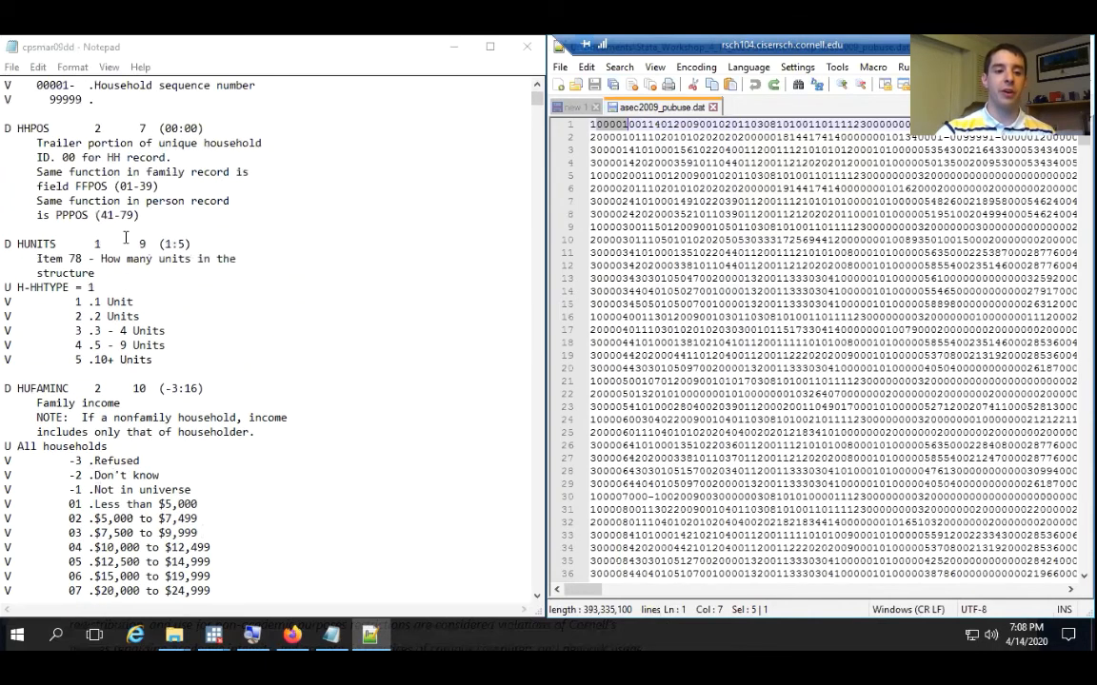
scroll(119, 262, up, 5)
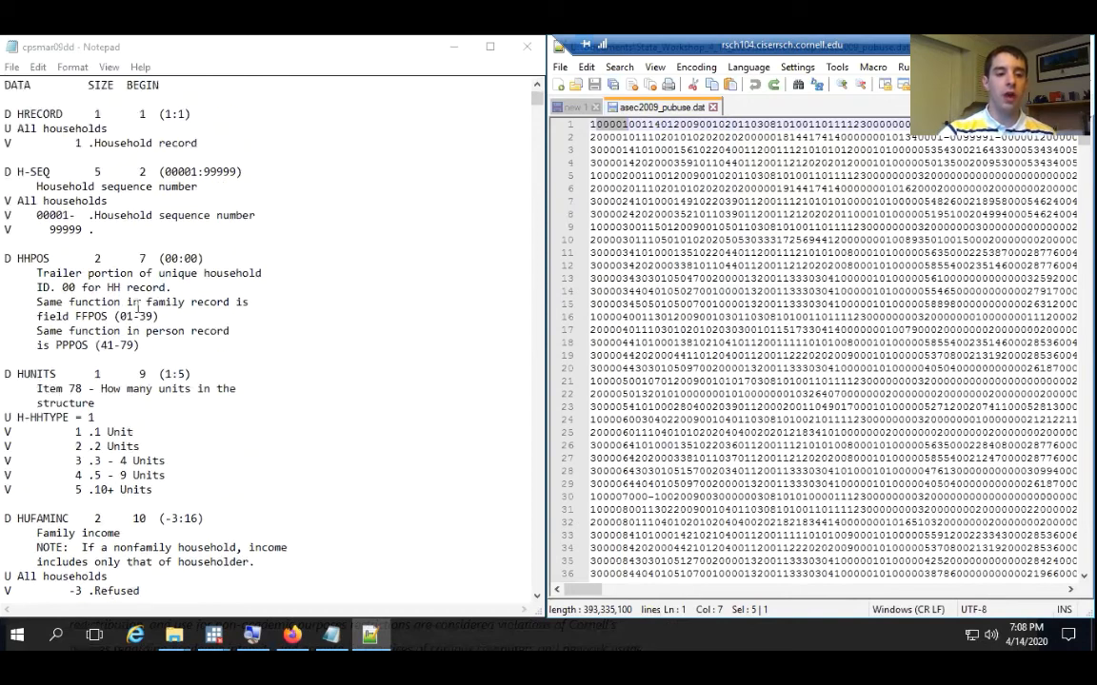
scroll(110, 279, down, 1)
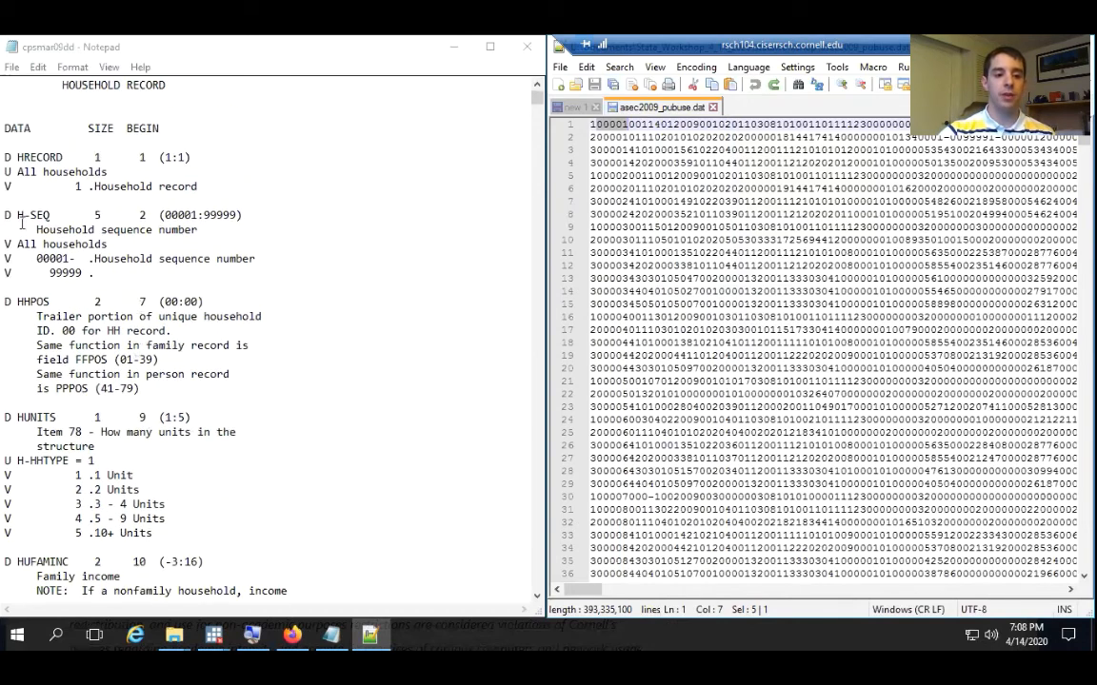
drag(17, 215, 50, 215)
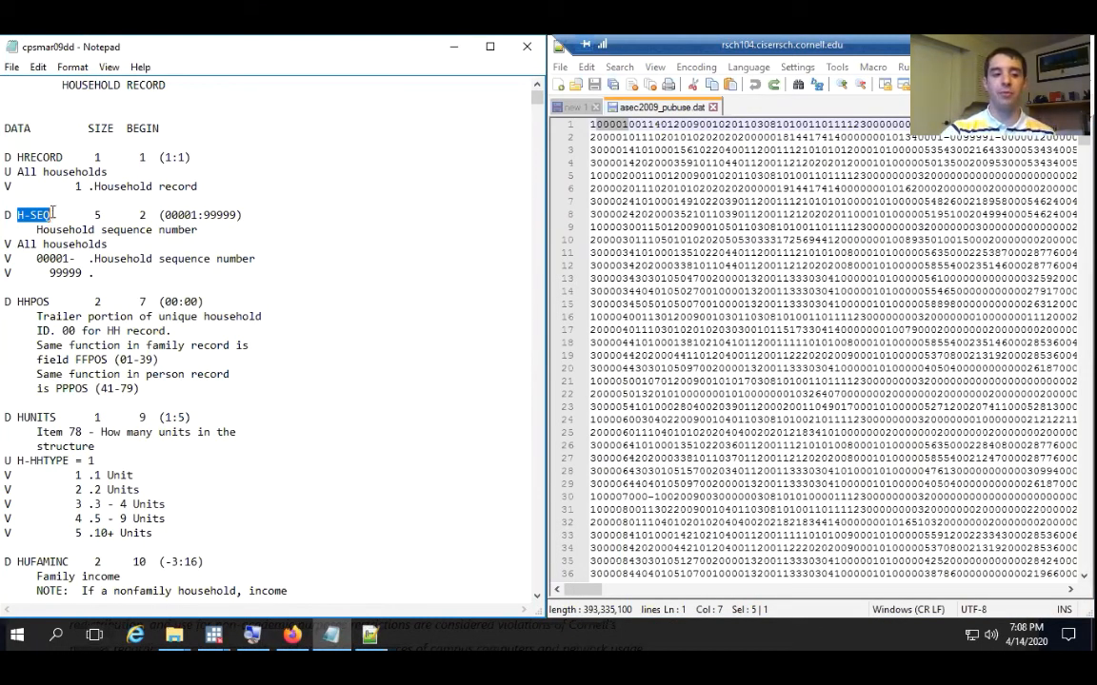
click(52, 214)
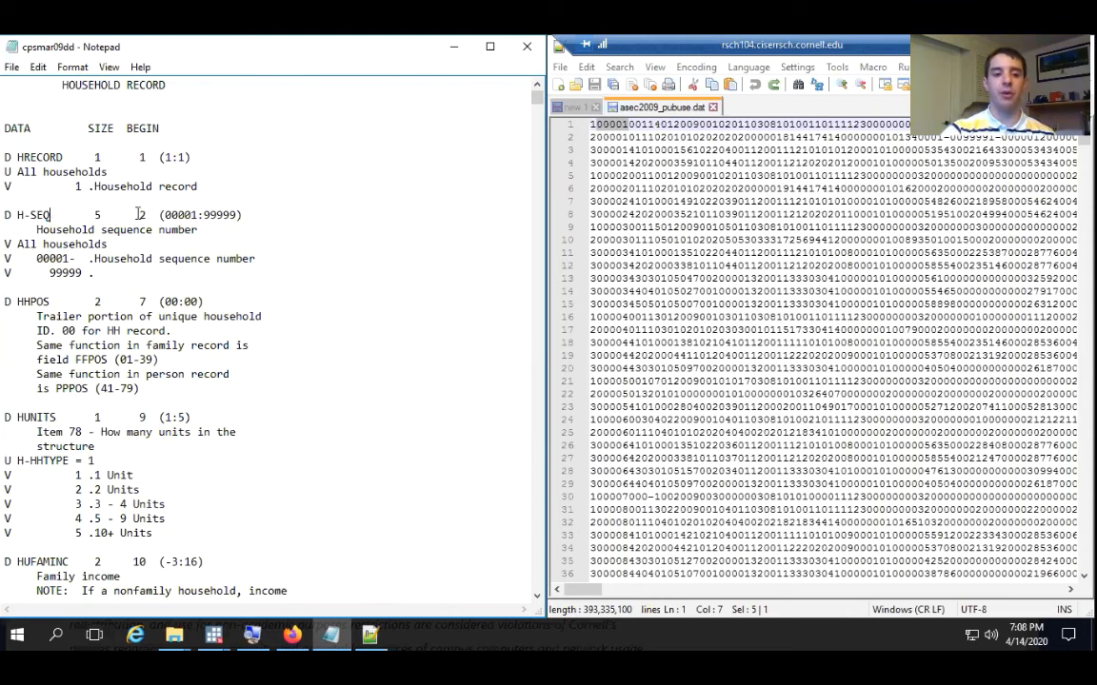
drag(136, 215, 101, 214)
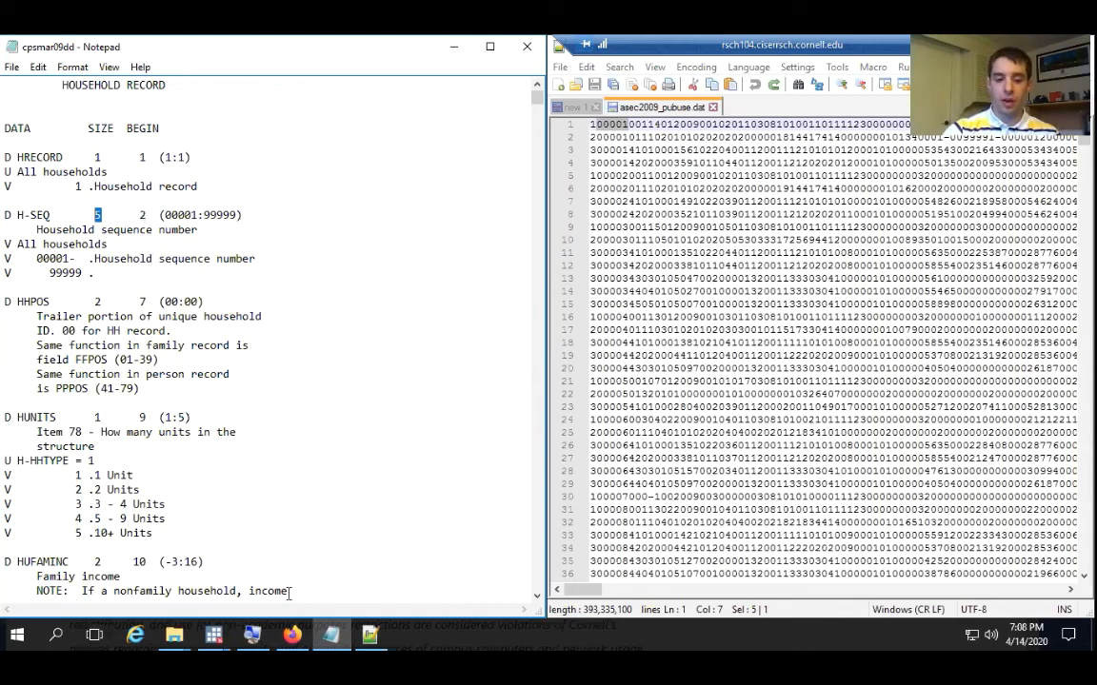
Switch to the main Stata window and open the help page for the infix command
mouse_move(214, 634)
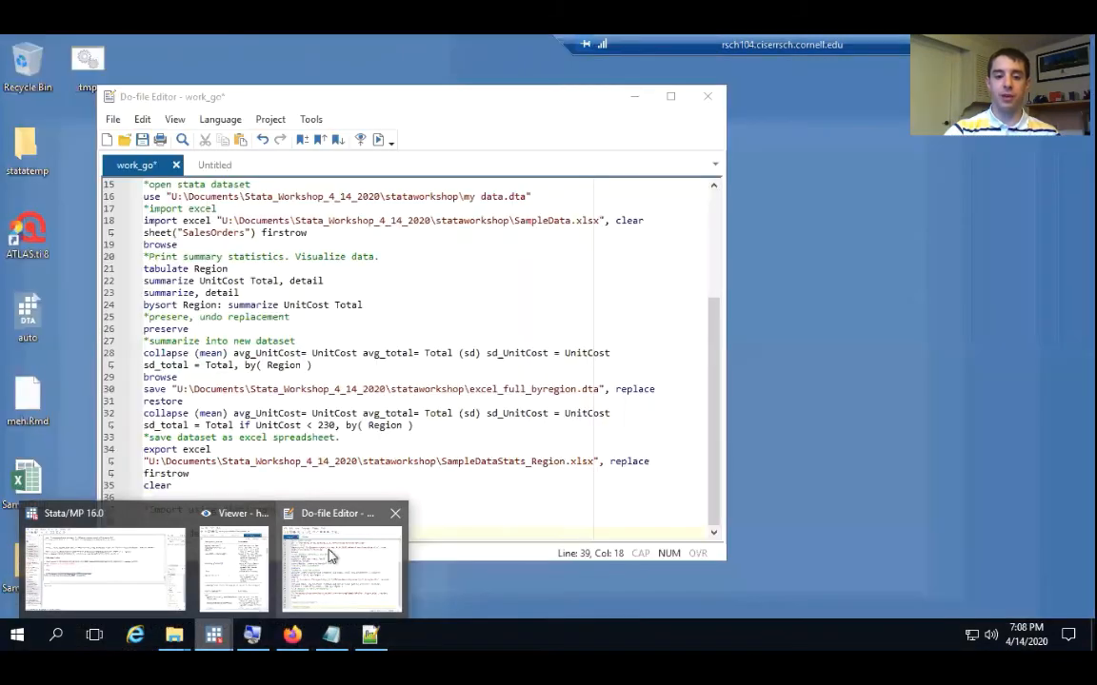
mouse_move(208, 569)
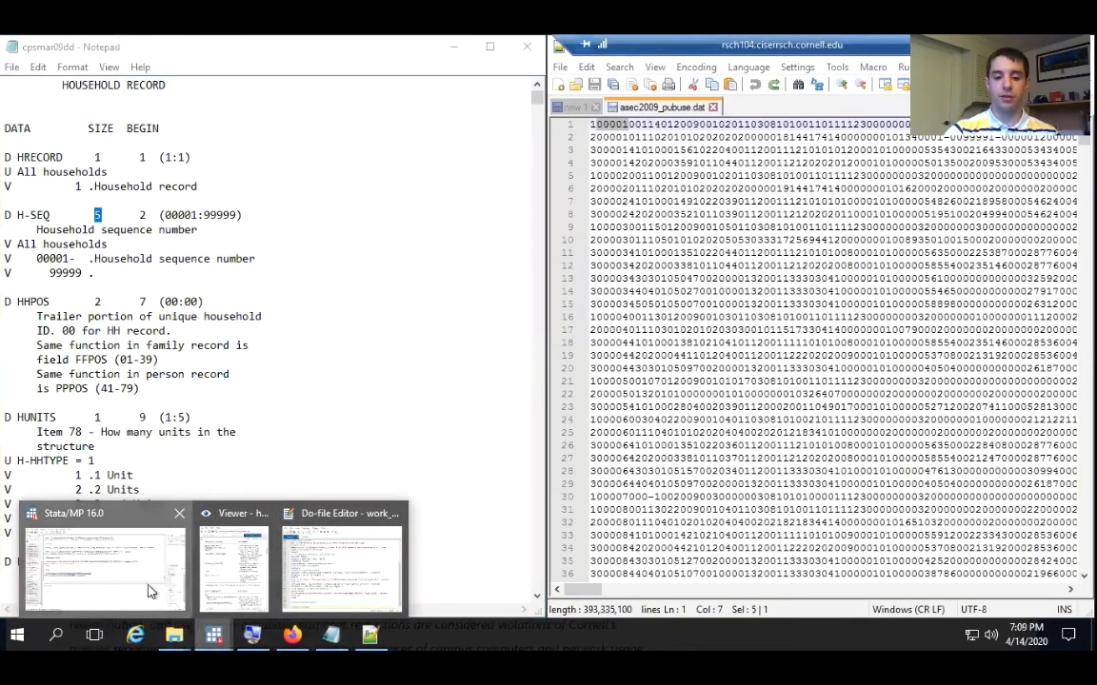
click(157, 579)
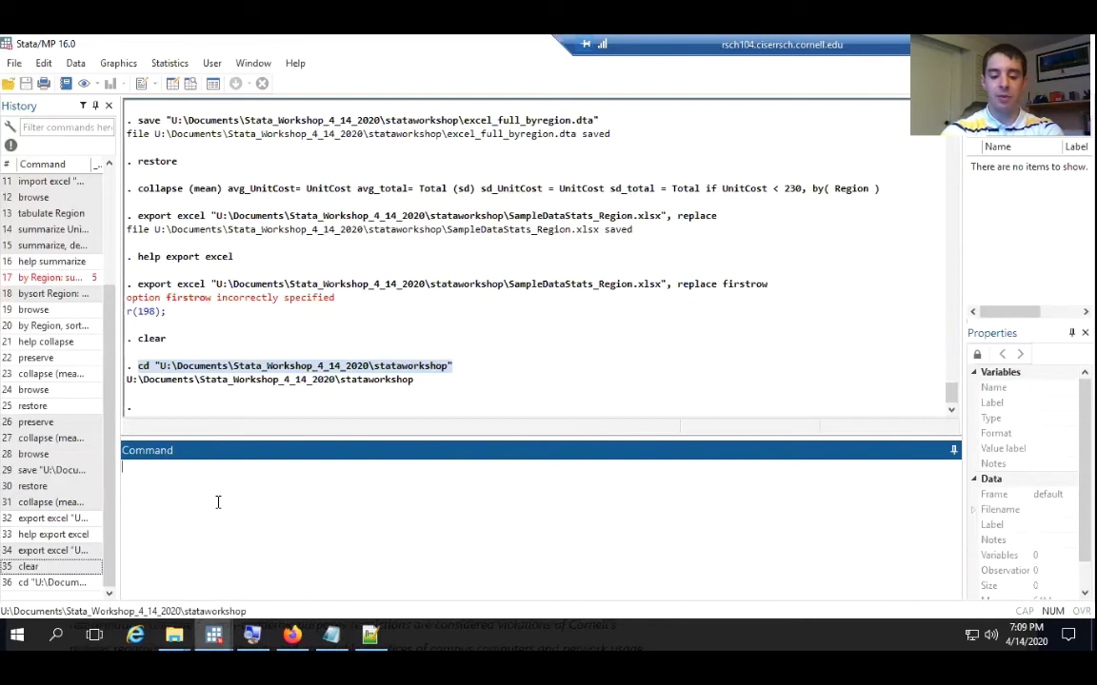
text(help infi)
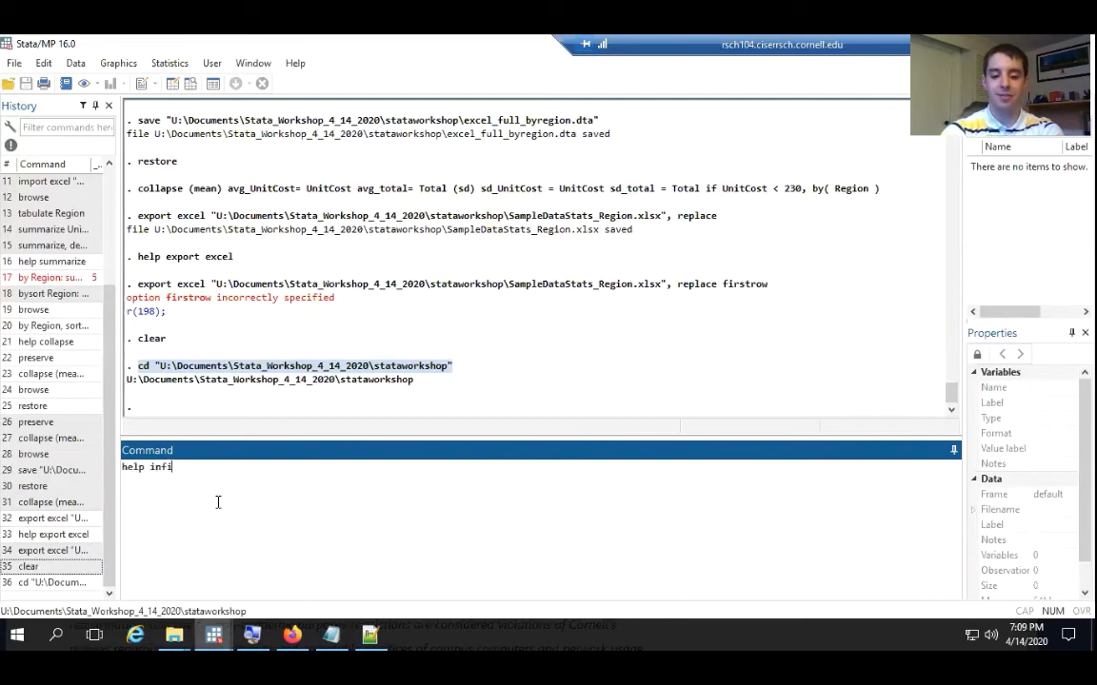
text(x)
key(Return)
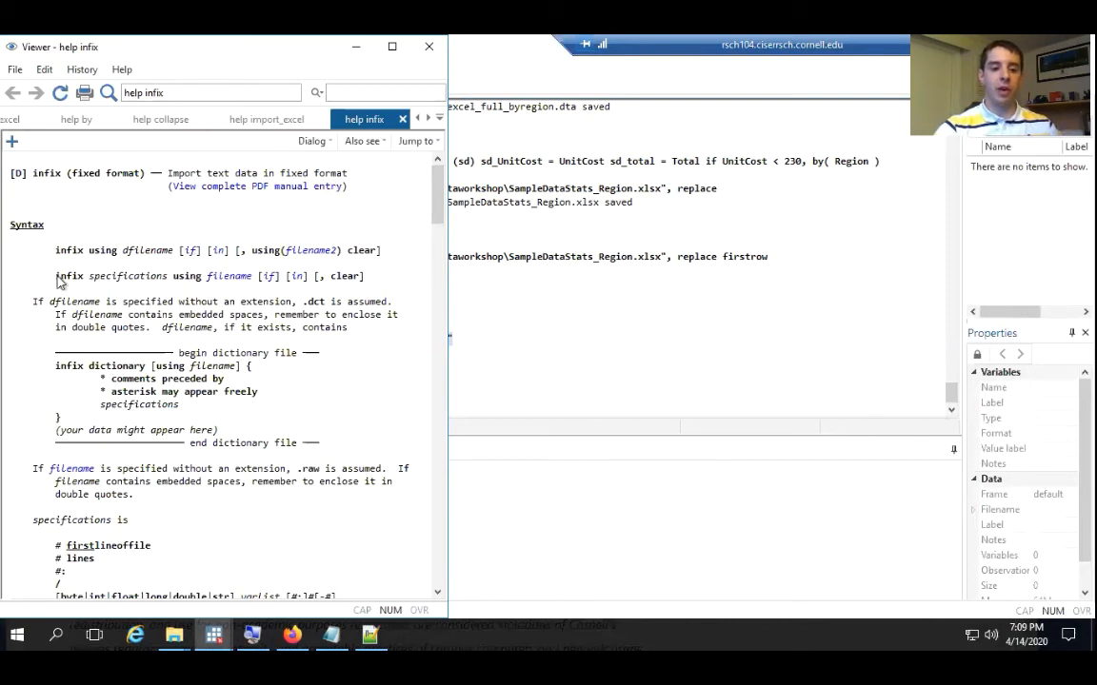
Examine the infix syntax in the help page and the first-syntax example using highway.raw, including its rate 1-4 specification
drag(56, 276, 202, 277)
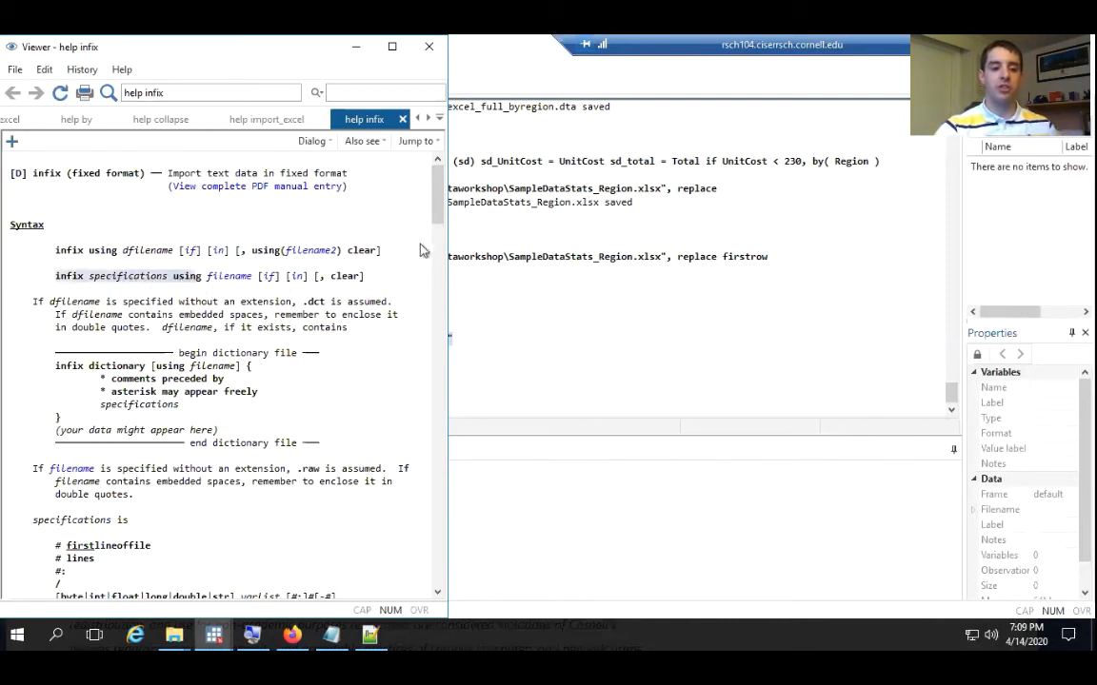
mouse_move(438, 213)
mouse_down()
mouse_move(439, 242)
mouse_move(439, 203)
mouse_up()
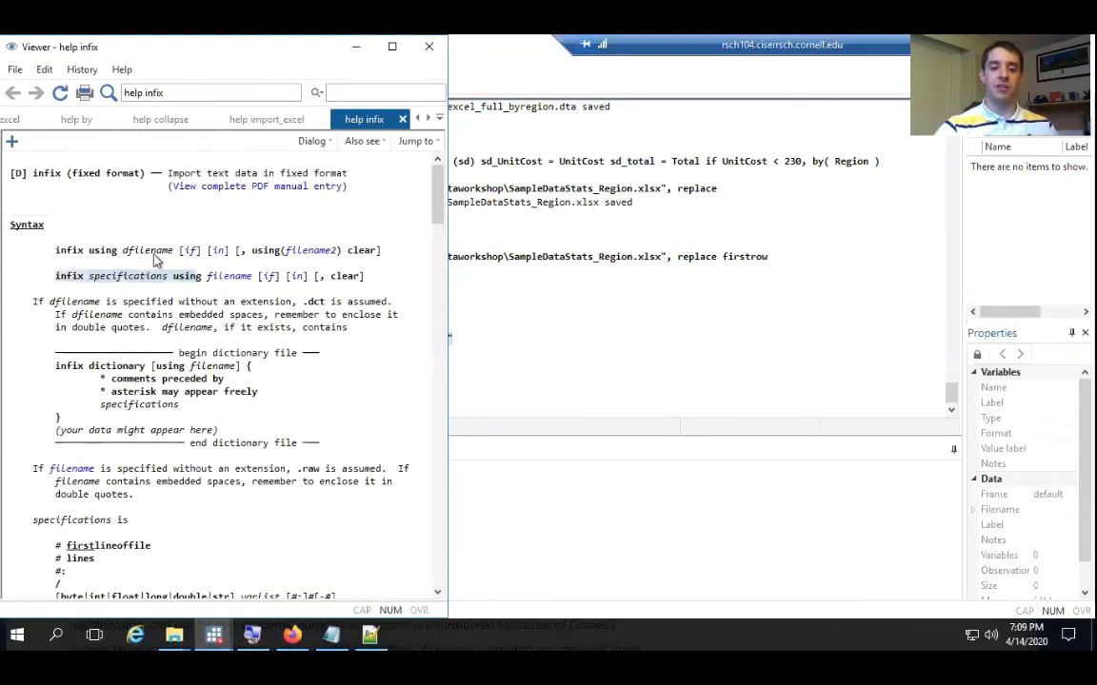
drag(439, 195, 457, 544)
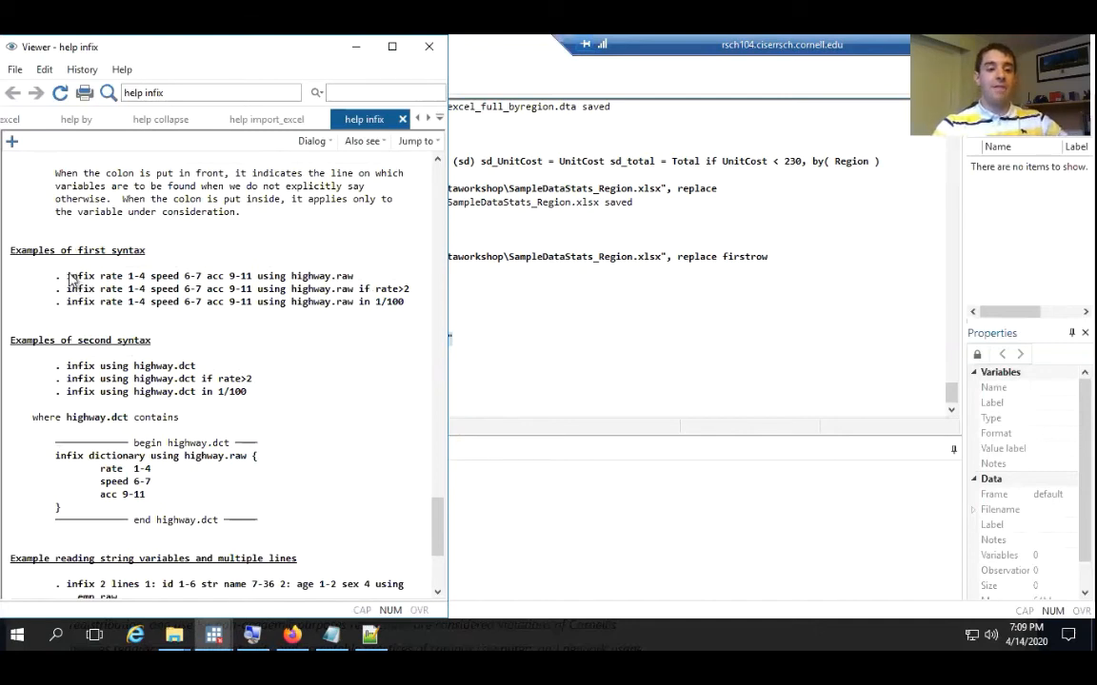
drag(67, 276, 357, 282)
click(335, 284)
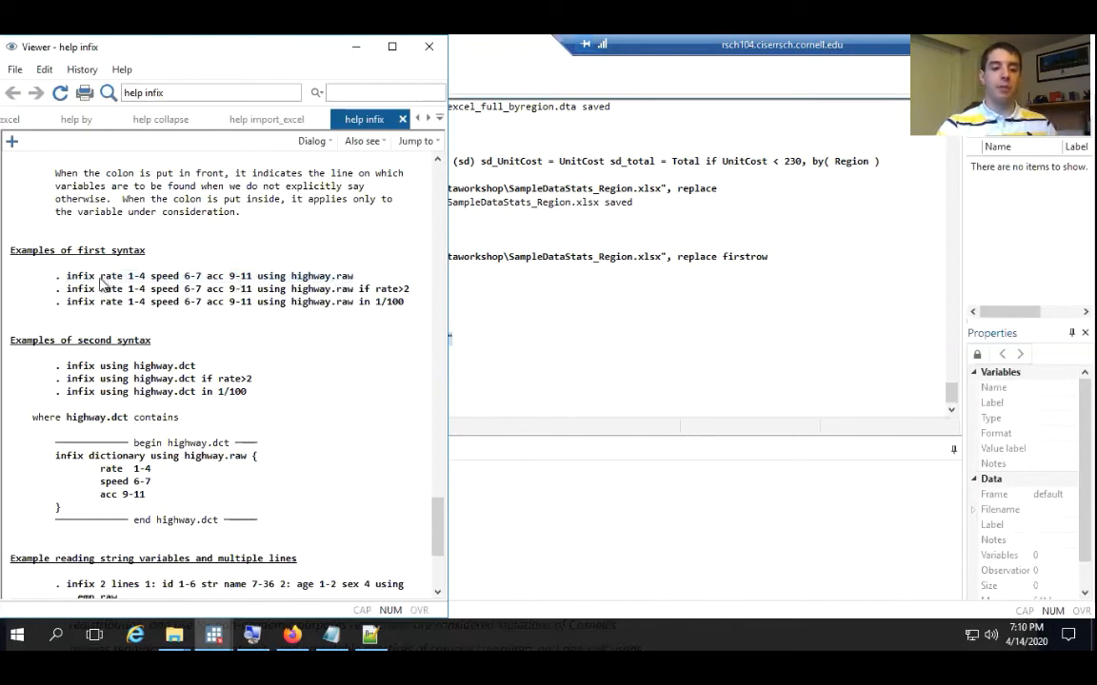
drag(99, 277, 146, 278)
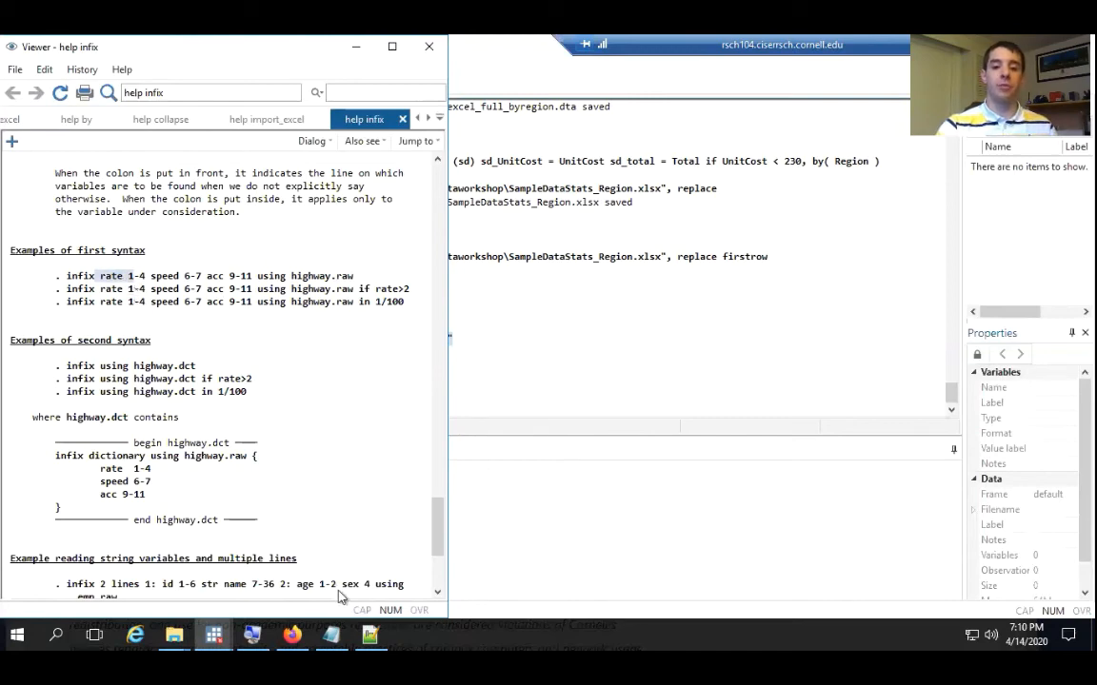
Show the asec2009_pubuse.dat data file beside the infix help and examine the first example's column ranges and its using highway.raw part
click(370, 635)
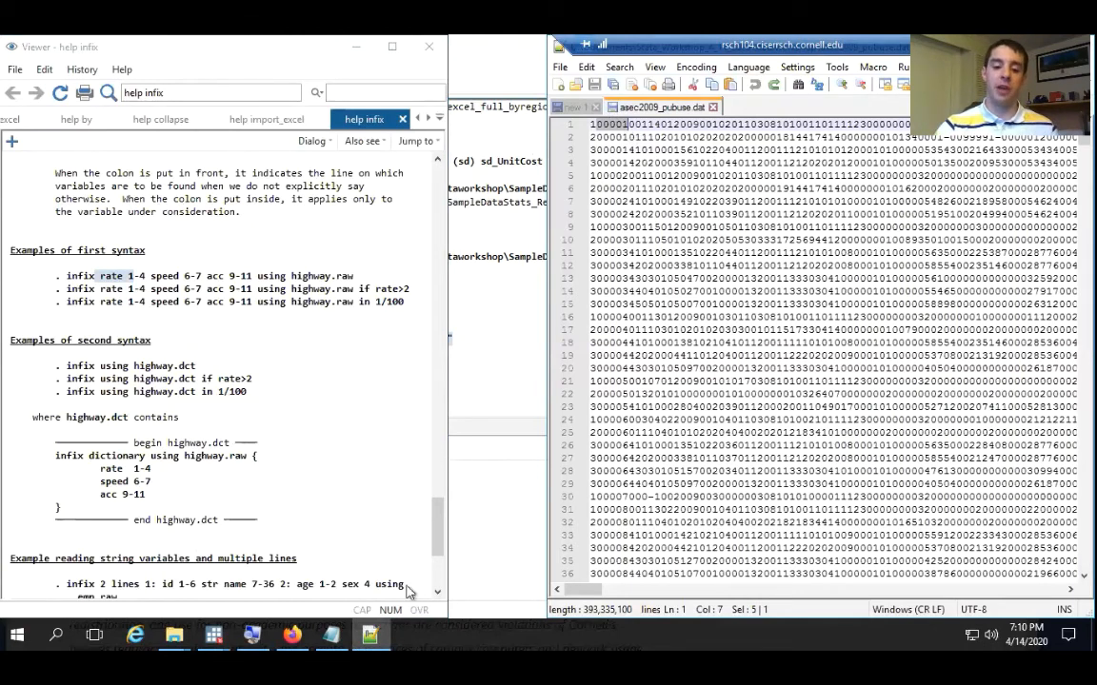
key(alt+Tab)
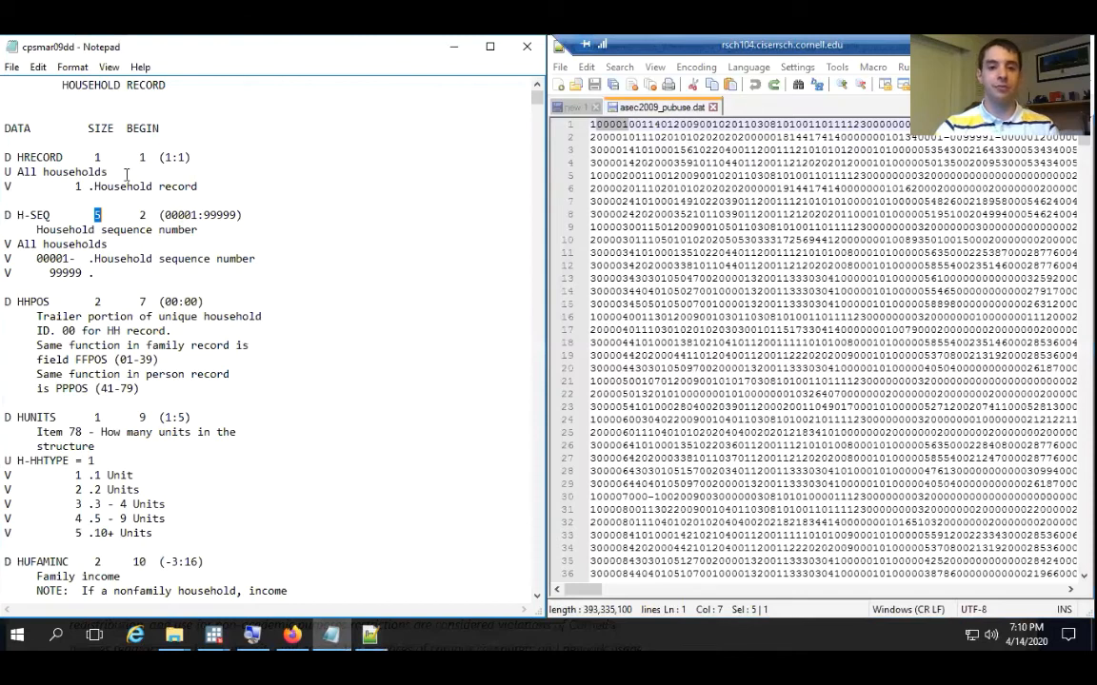
click(452, 48)
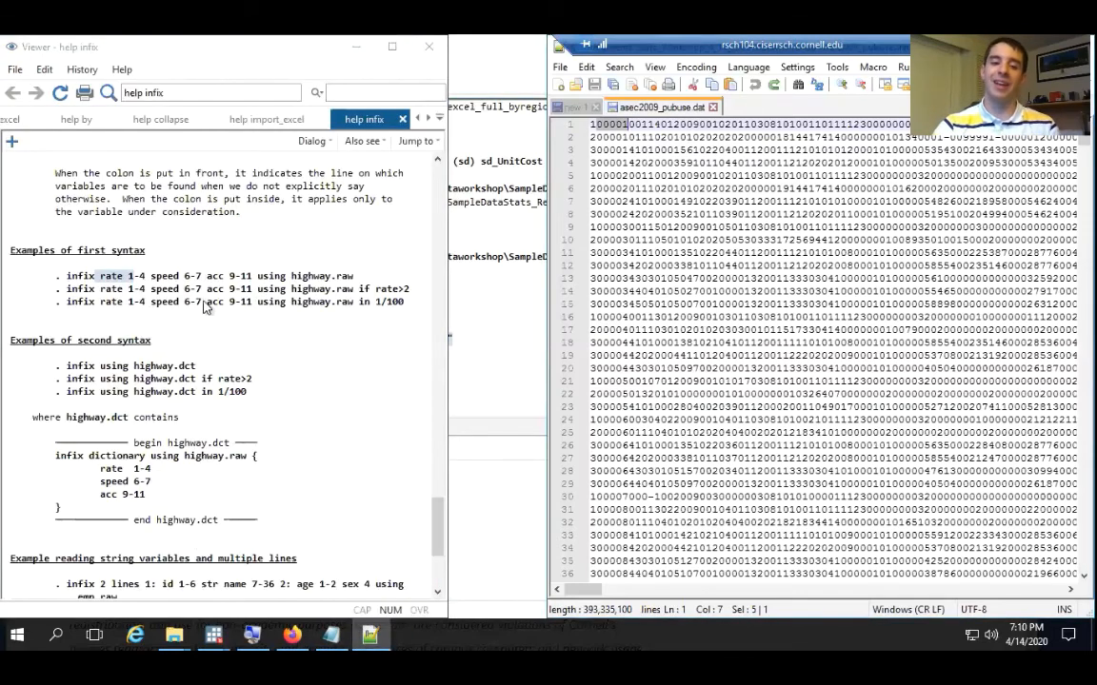
click(130, 278)
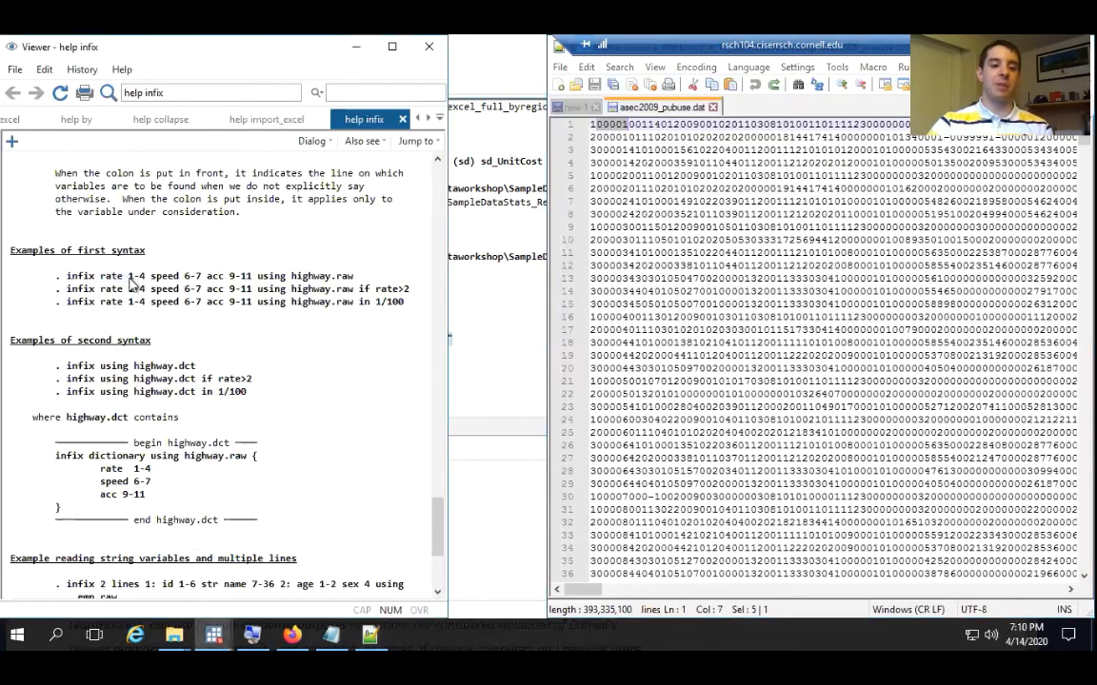
drag(130, 276, 146, 283)
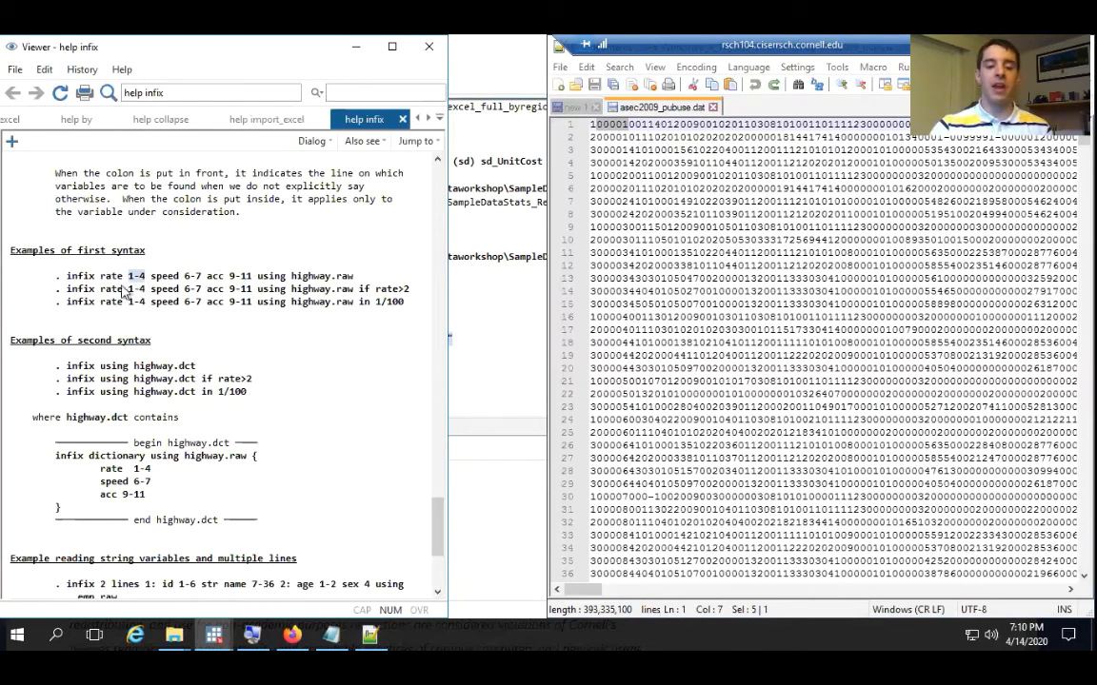
drag(100, 276, 251, 279)
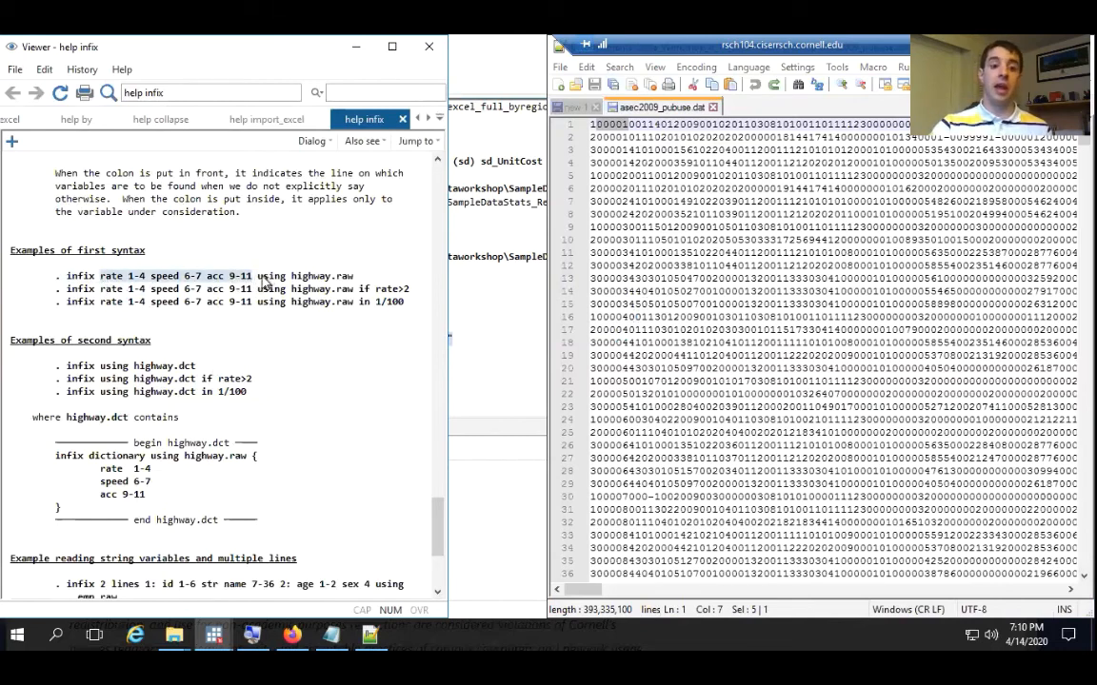
drag(257, 276, 360, 276)
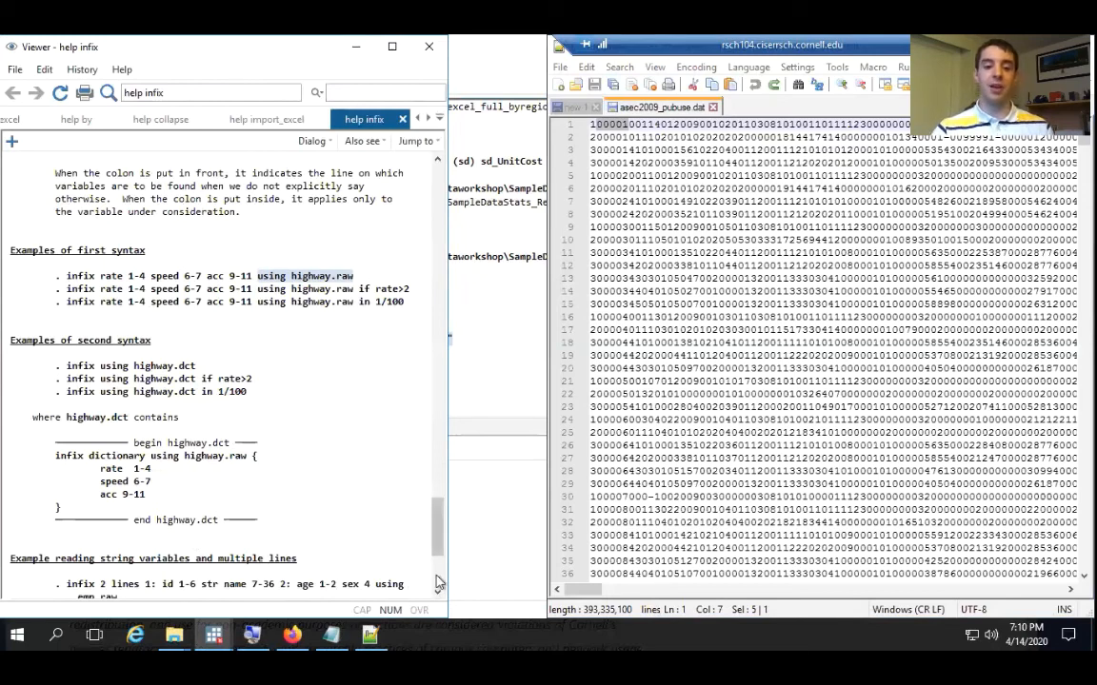
Copy the first-syntax example "infix rate 1-4 speed 6-7 acc 9-11 using highway.raw" from the infix help page
mouse_move(213, 634)
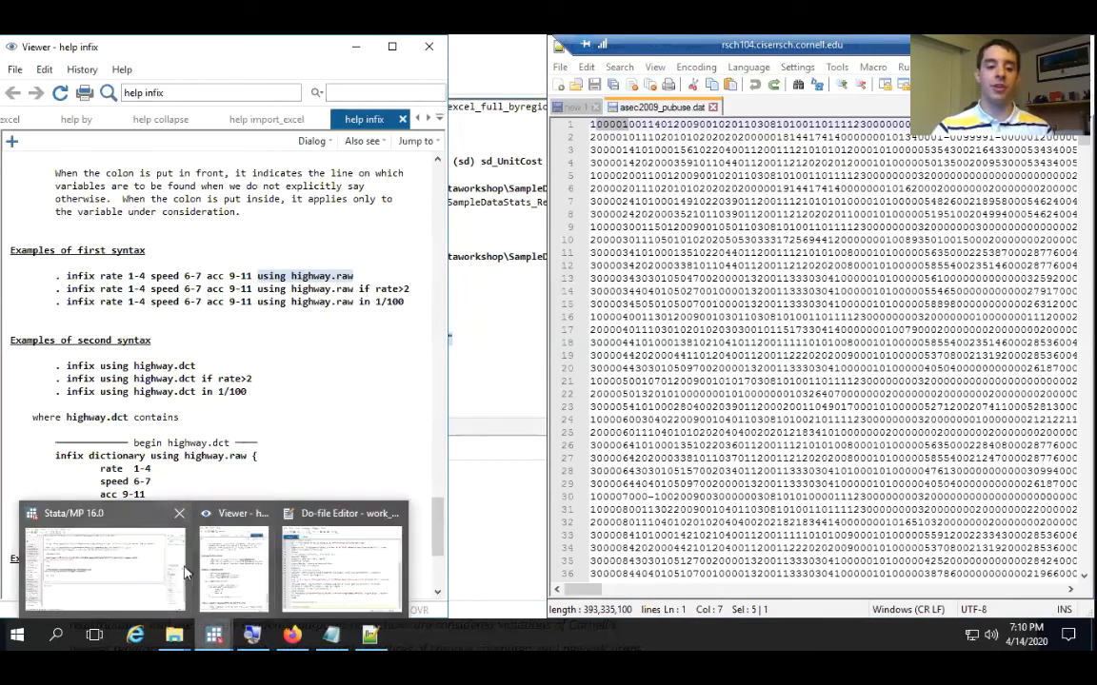
mouse_move(148, 565)
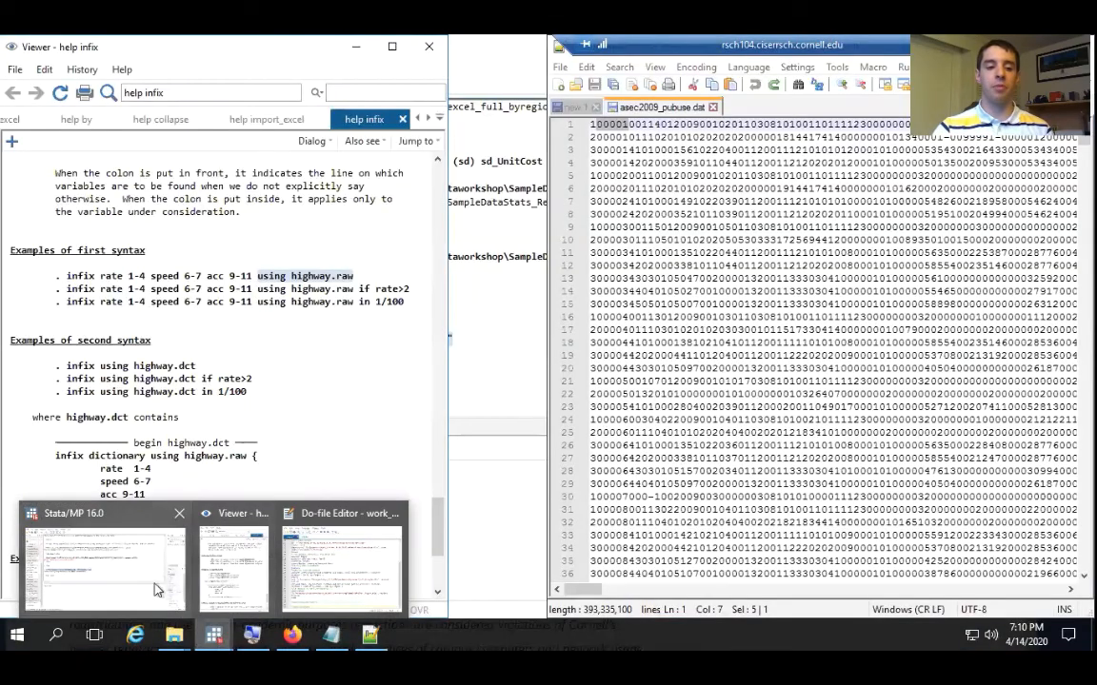
click(153, 571)
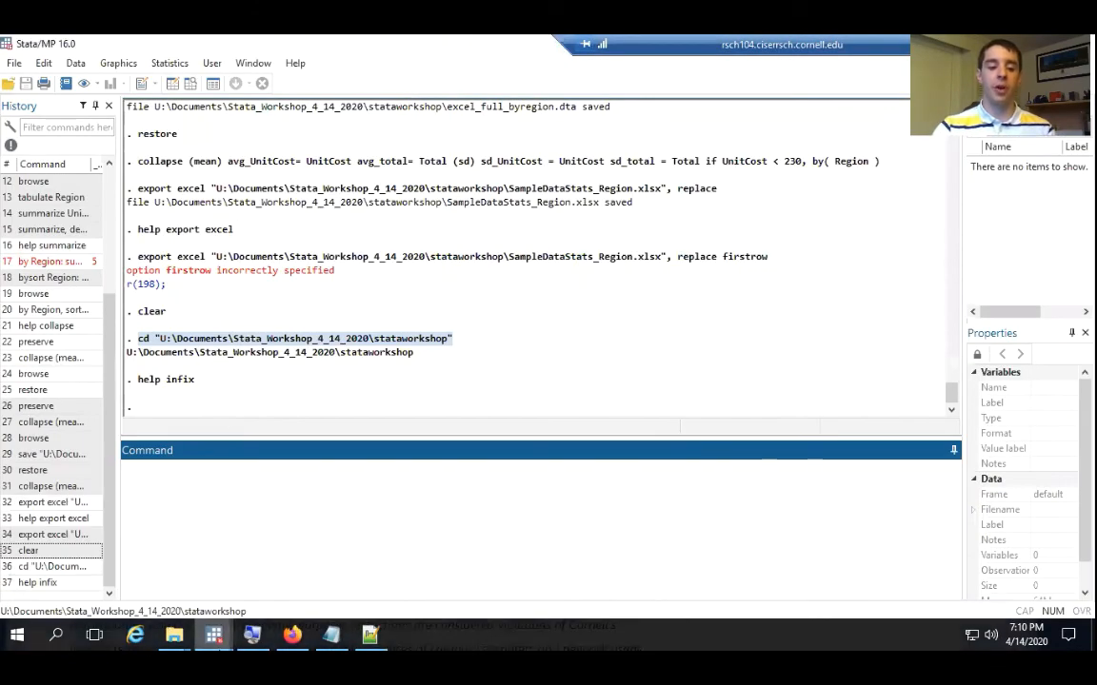
click(214, 634)
click(311, 585)
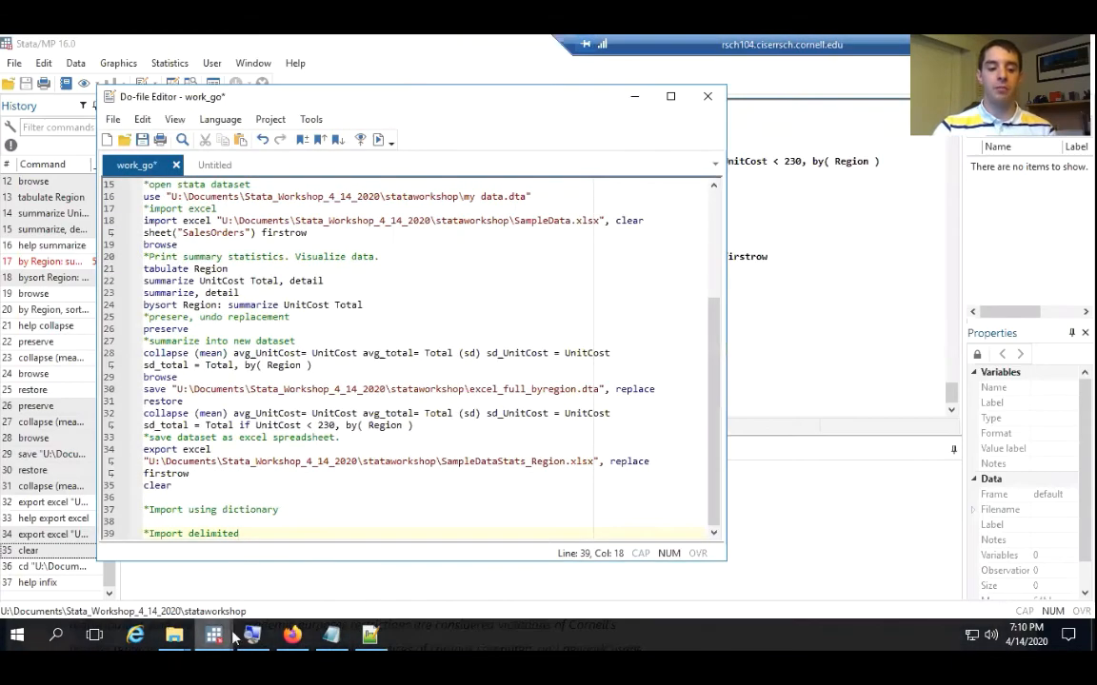
mouse_move(213, 634)
click(228, 558)
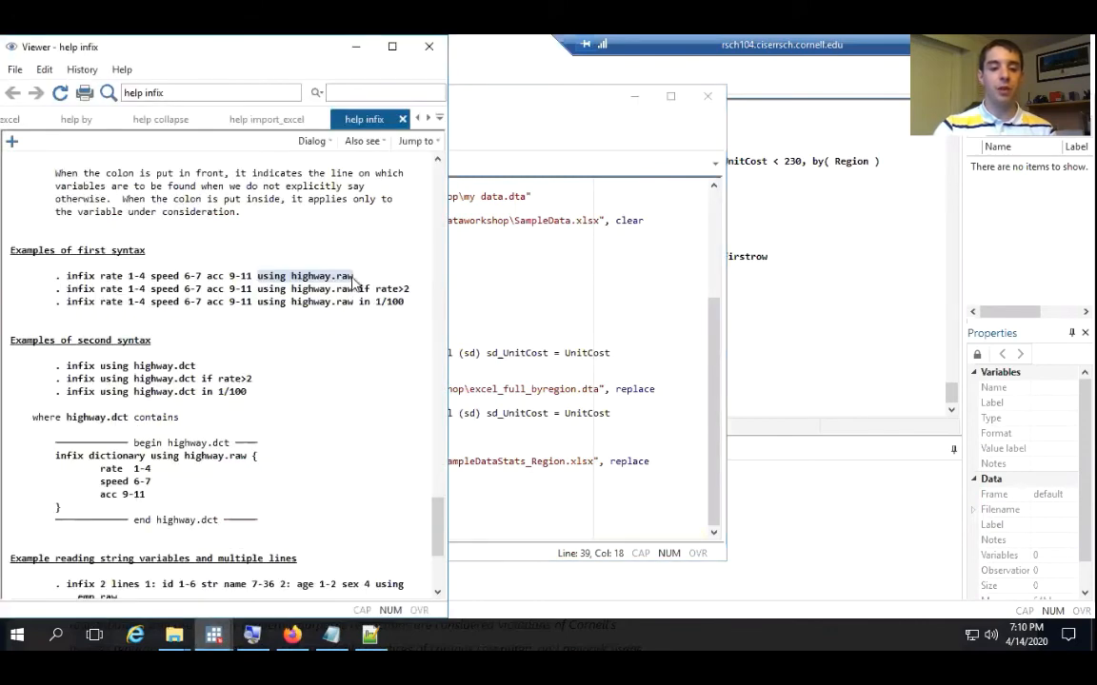
drag(353, 276, 68, 281)
right_click(81, 253)
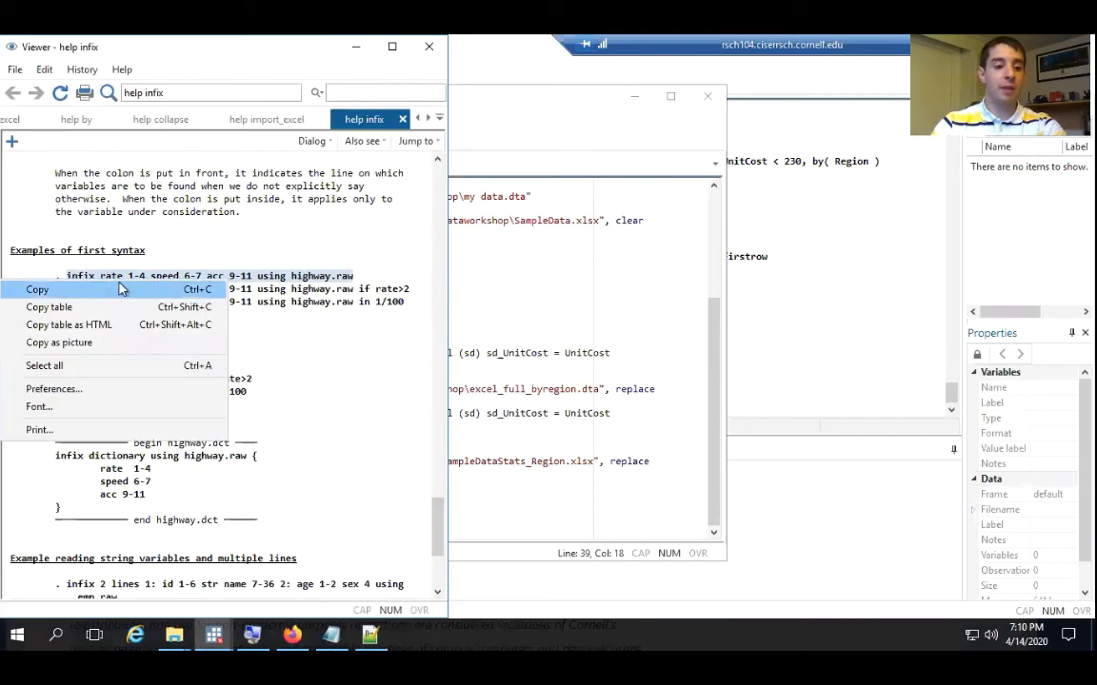
click(93, 264)
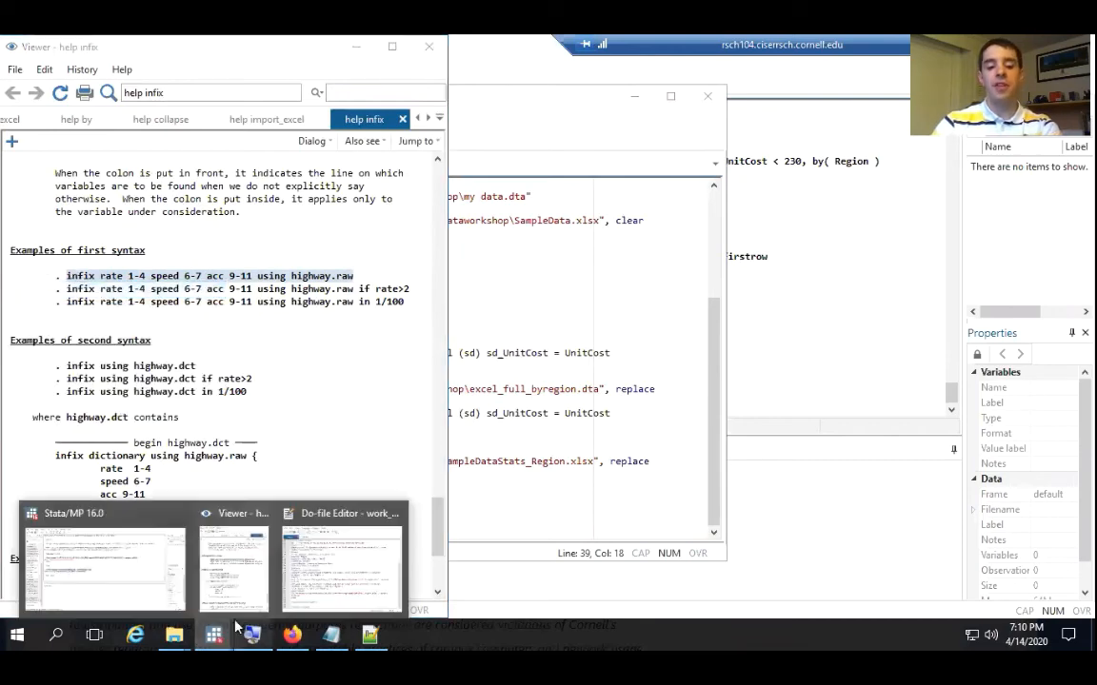
Add the comment line "*import fixed formats" above the "*Import using dictionary" section of the work_go do-file
click(335, 550)
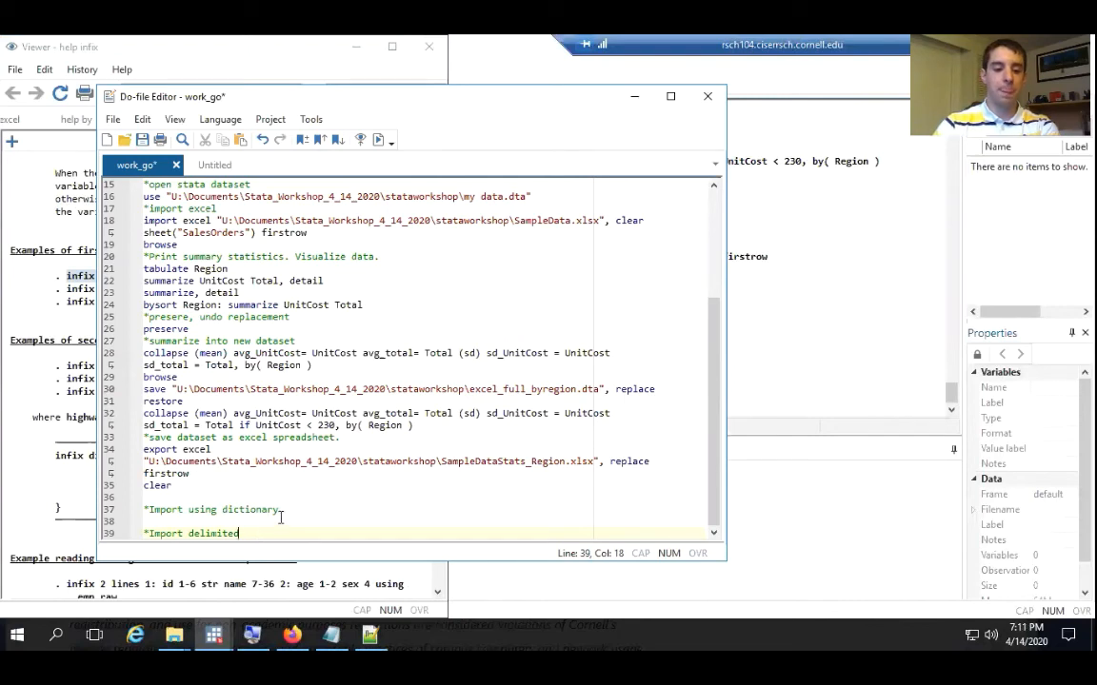
click(206, 492)
key(Return)
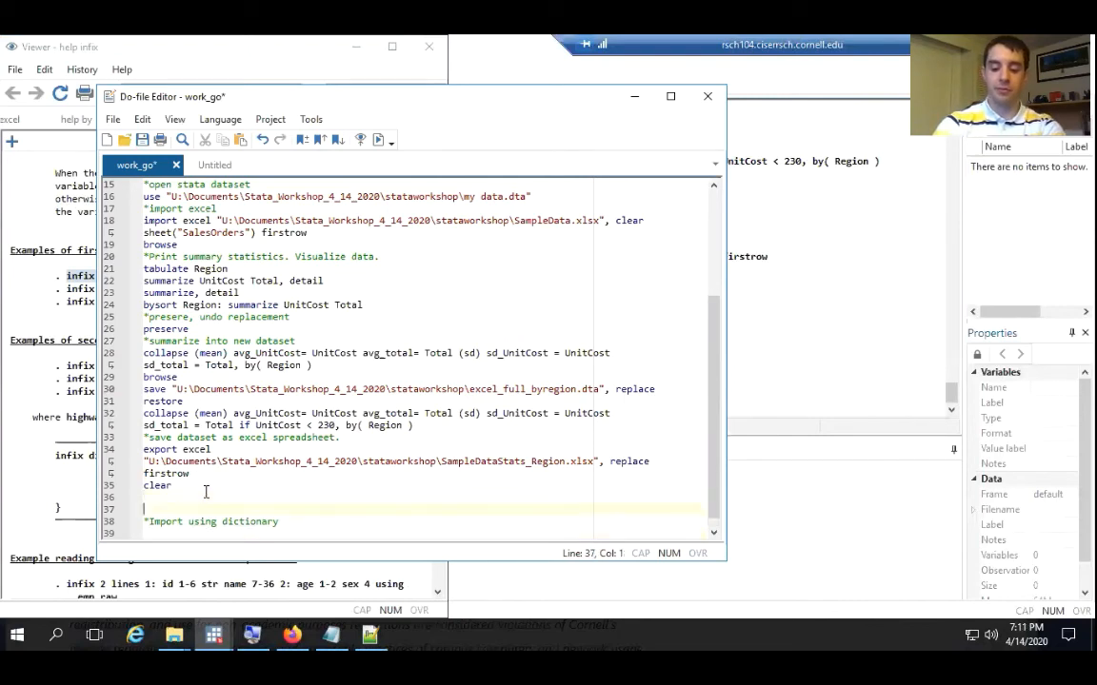
key(Return)
key(Up)
text(*impor)
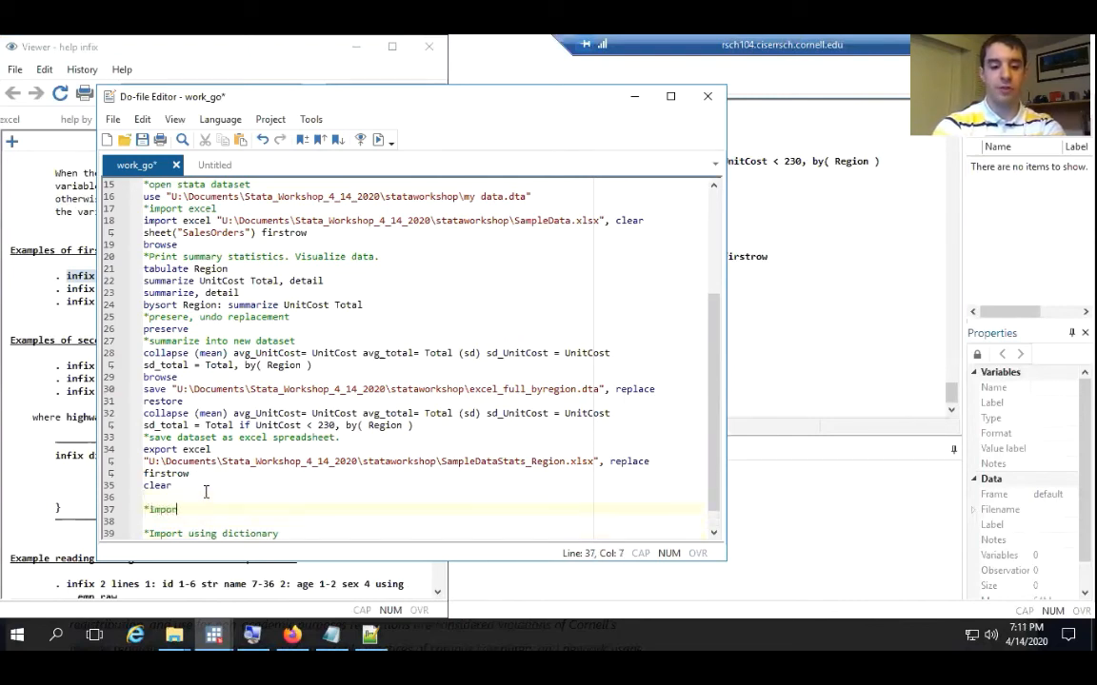
text(t fixed formats)
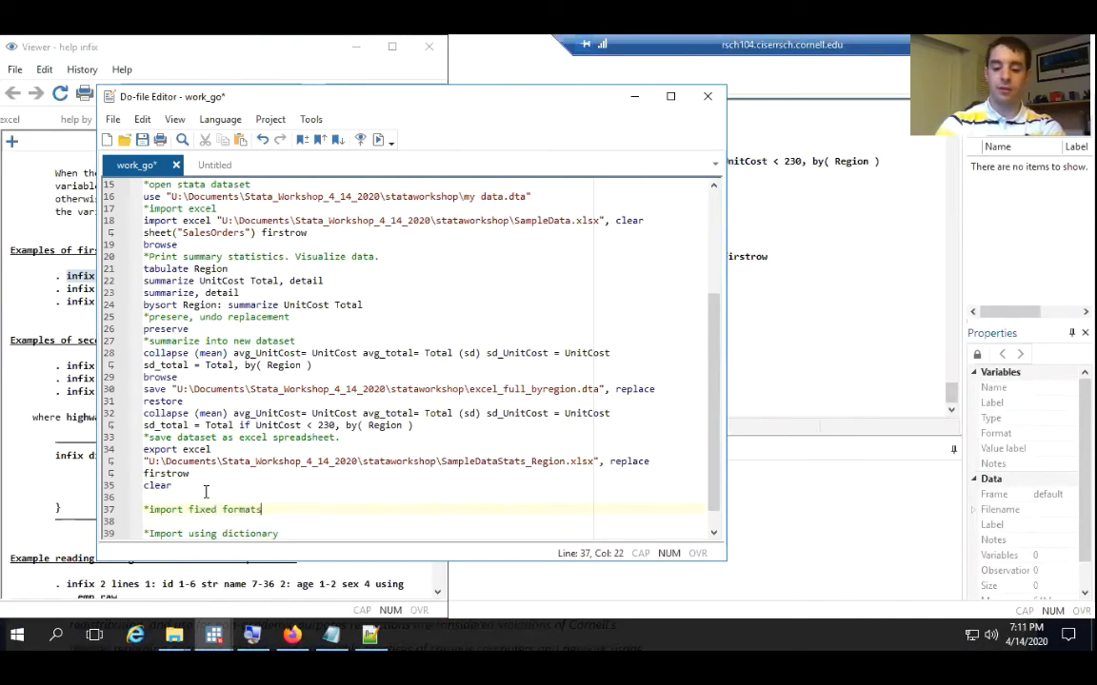
key(Return)
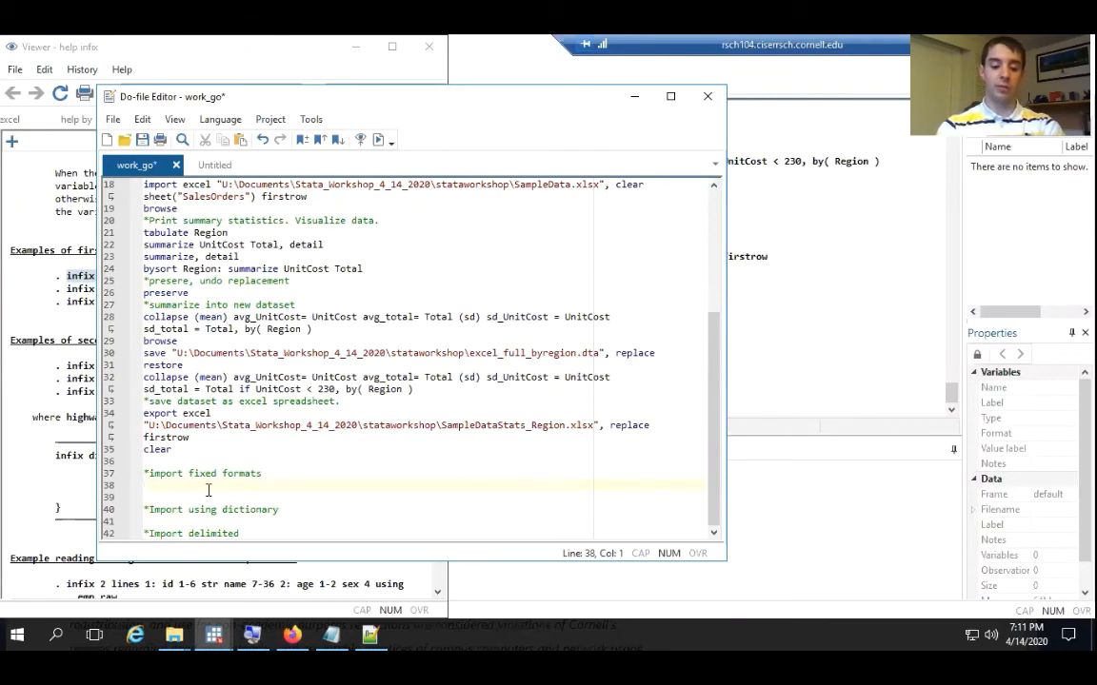
Paste the copied infix example as a comment under "*import fixed formats" and start an infix command on the following line
right_click(207, 490)
click(157, 486)
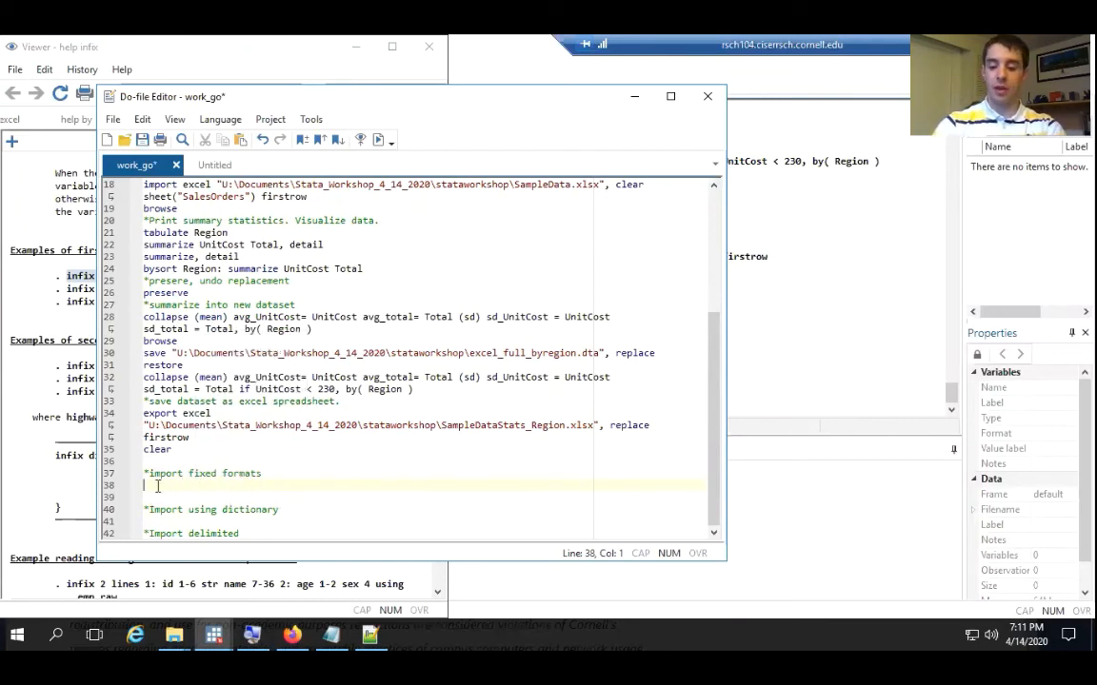
right_click(177, 482)
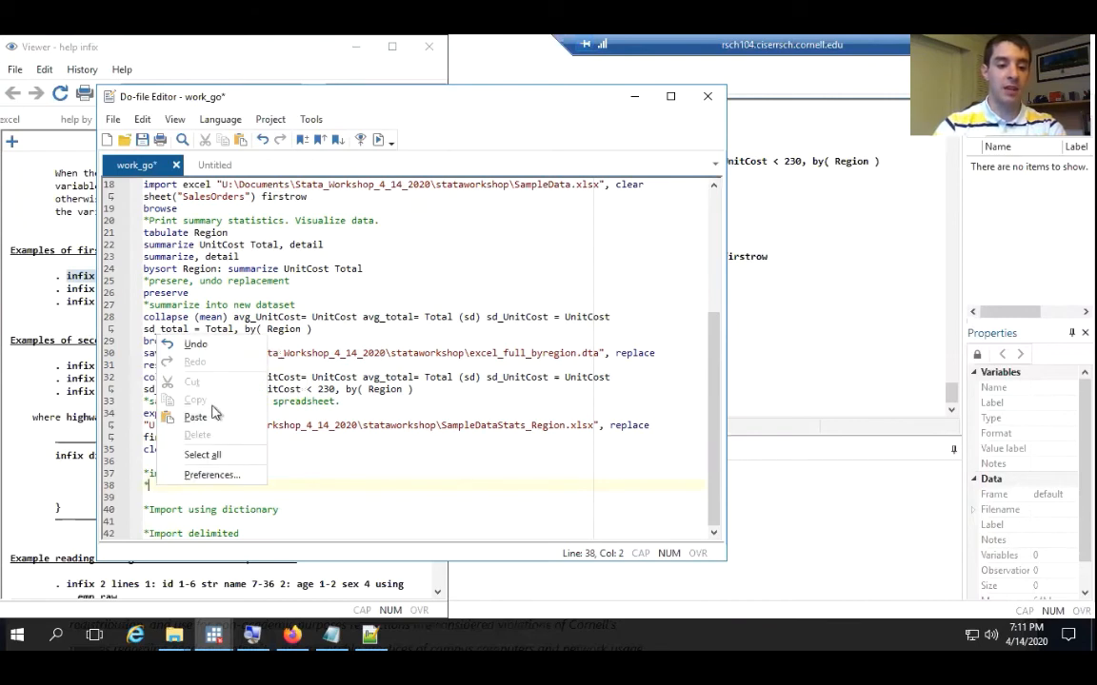
click(205, 417)
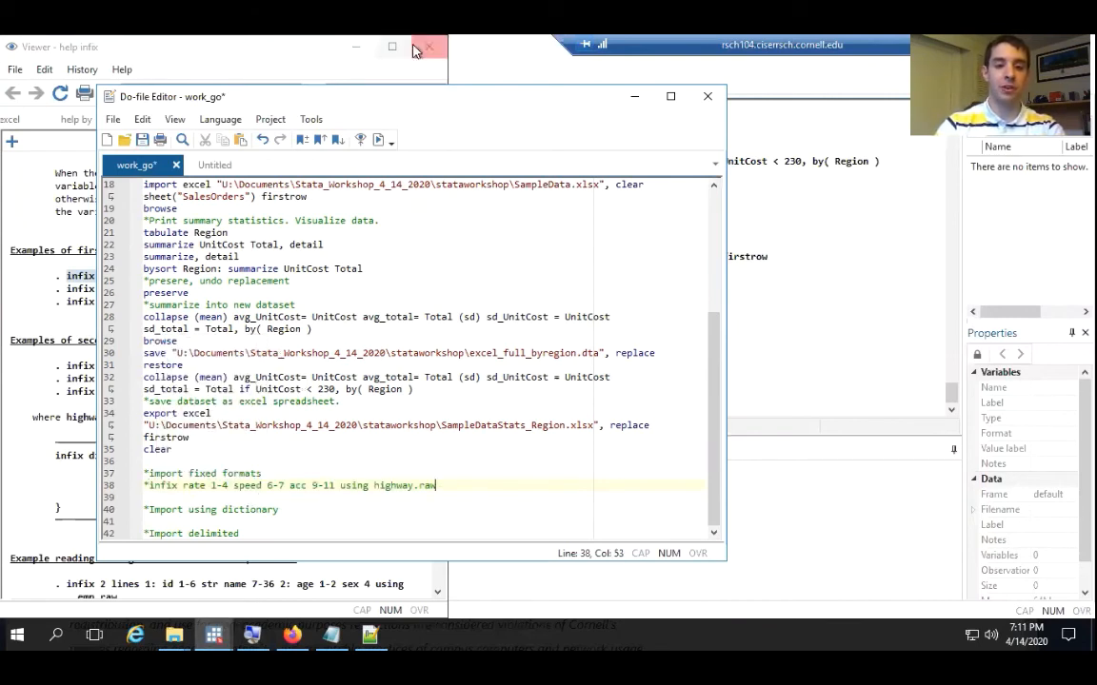
click(355, 44)
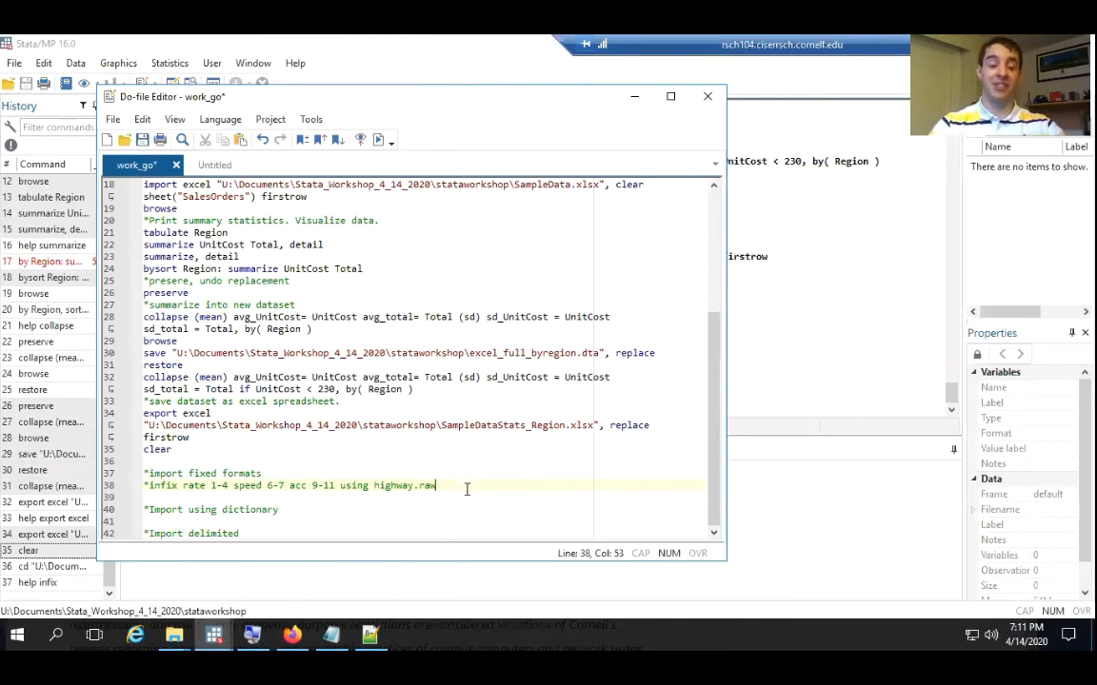
key(Return)
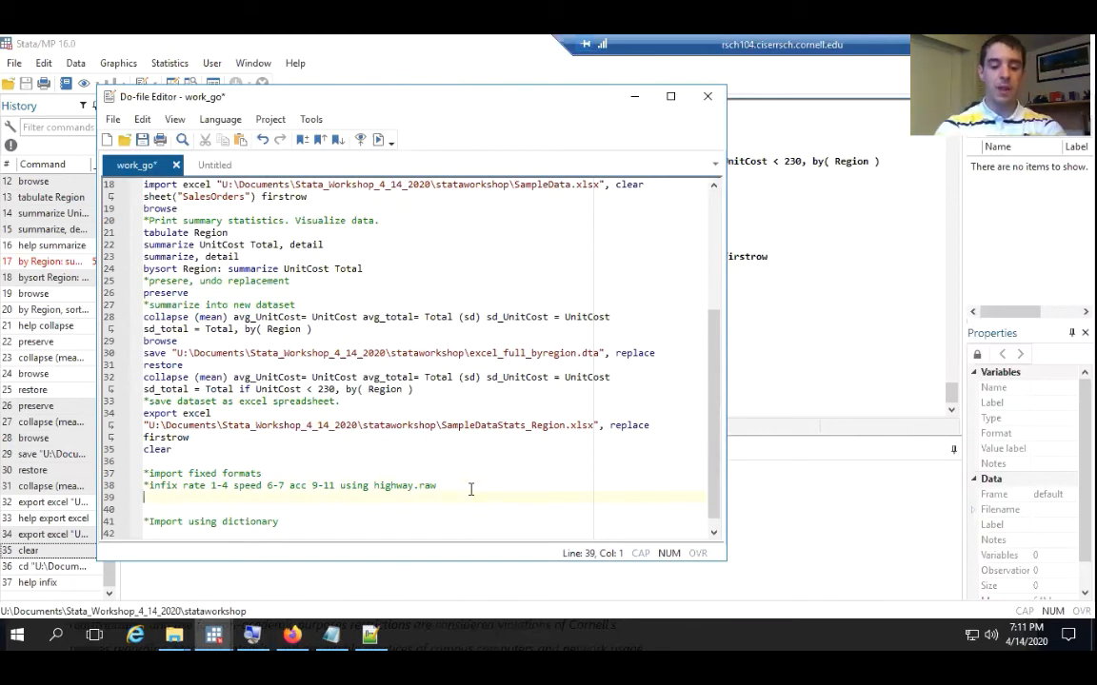
text(infix)
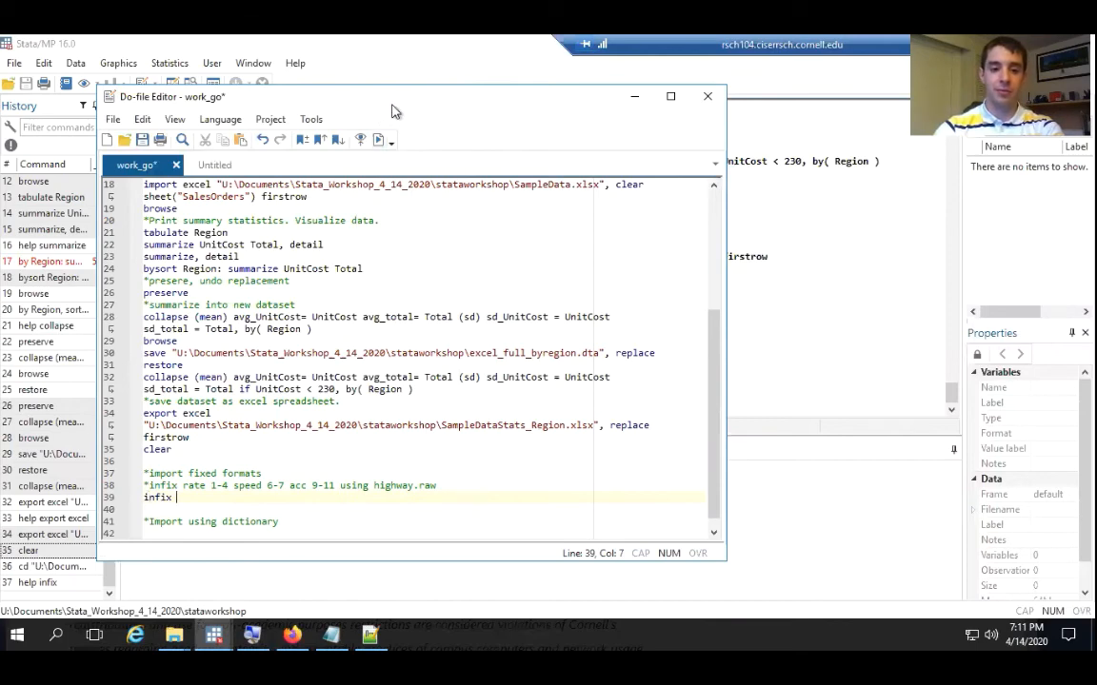
Close the asec2009_pubuse.dat file in Notepad++ and arrange the work_go do-file side by side with the cpsmar09dd dictionary
drag(354, 96, 686, 116)
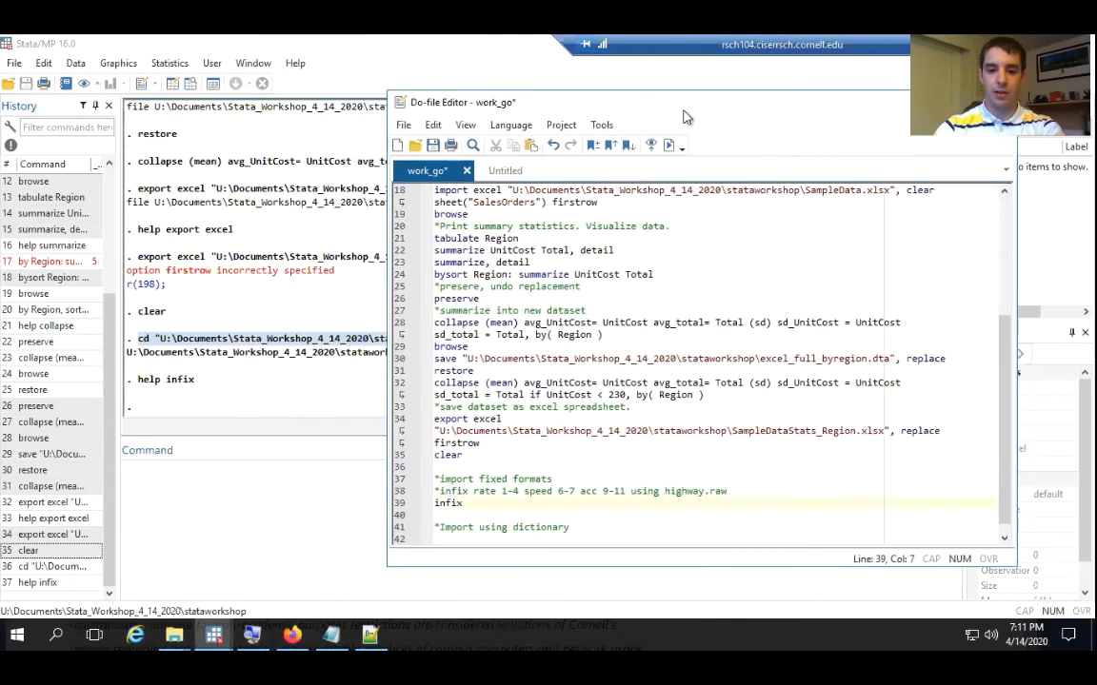
click(331, 634)
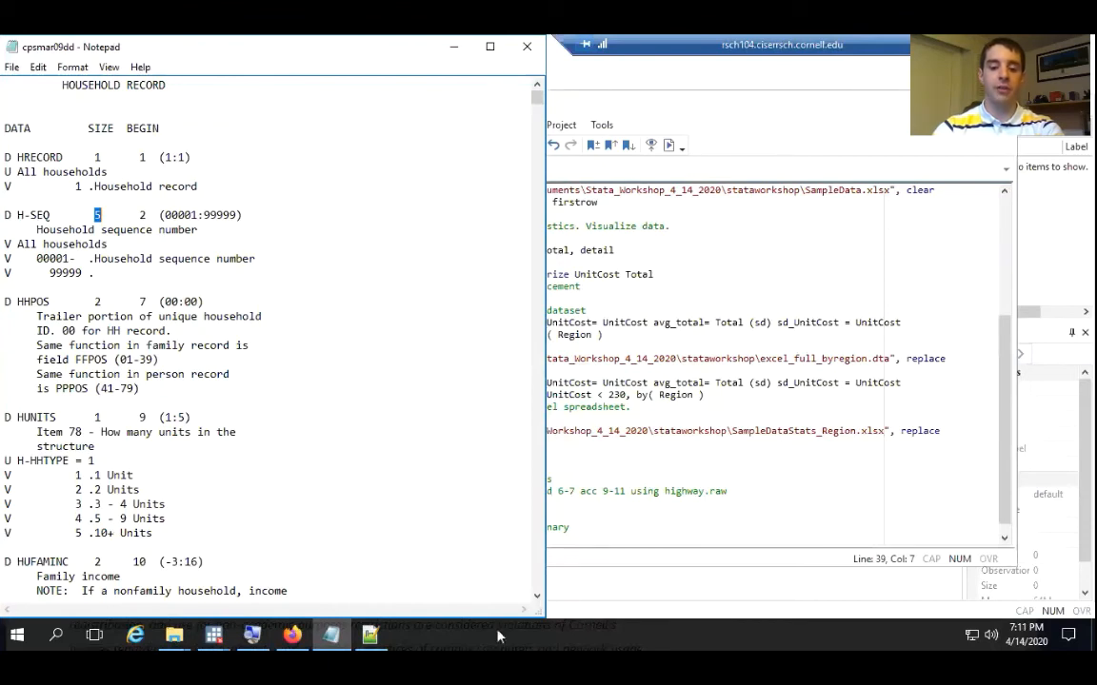
click(368, 640)
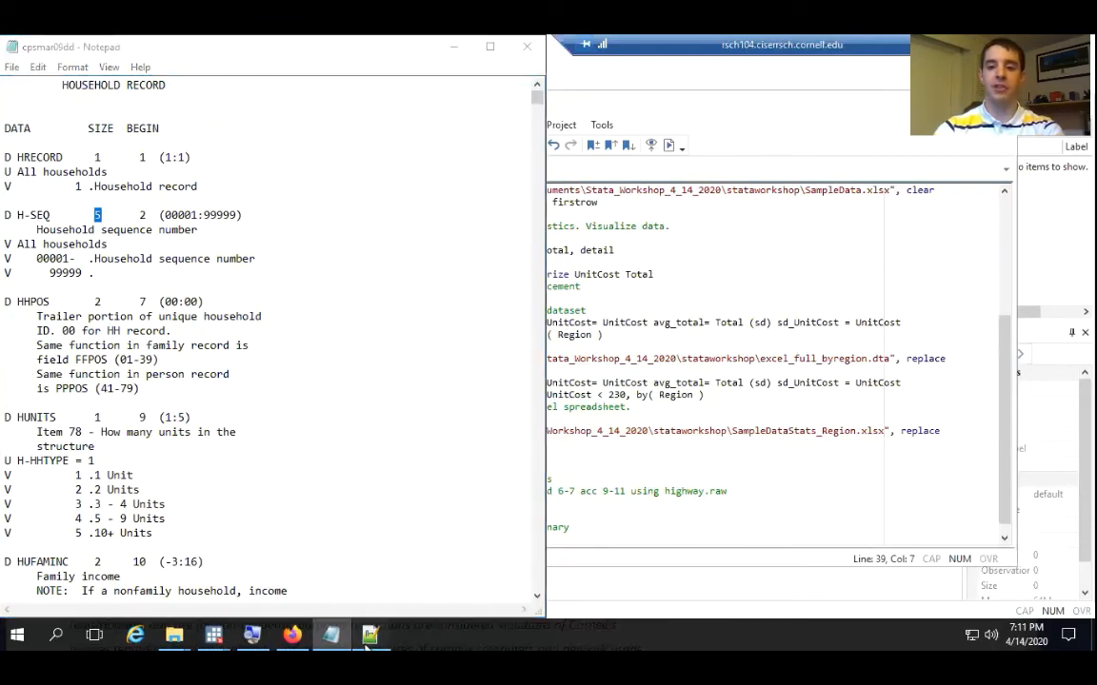
click(715, 108)
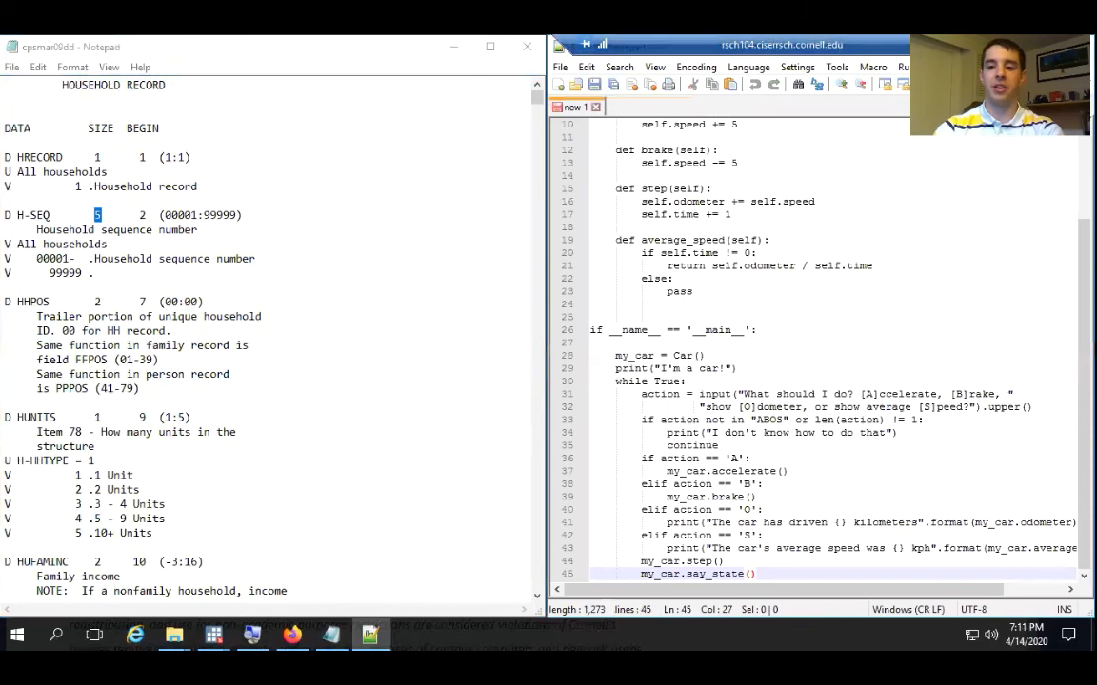
click(1002, 45)
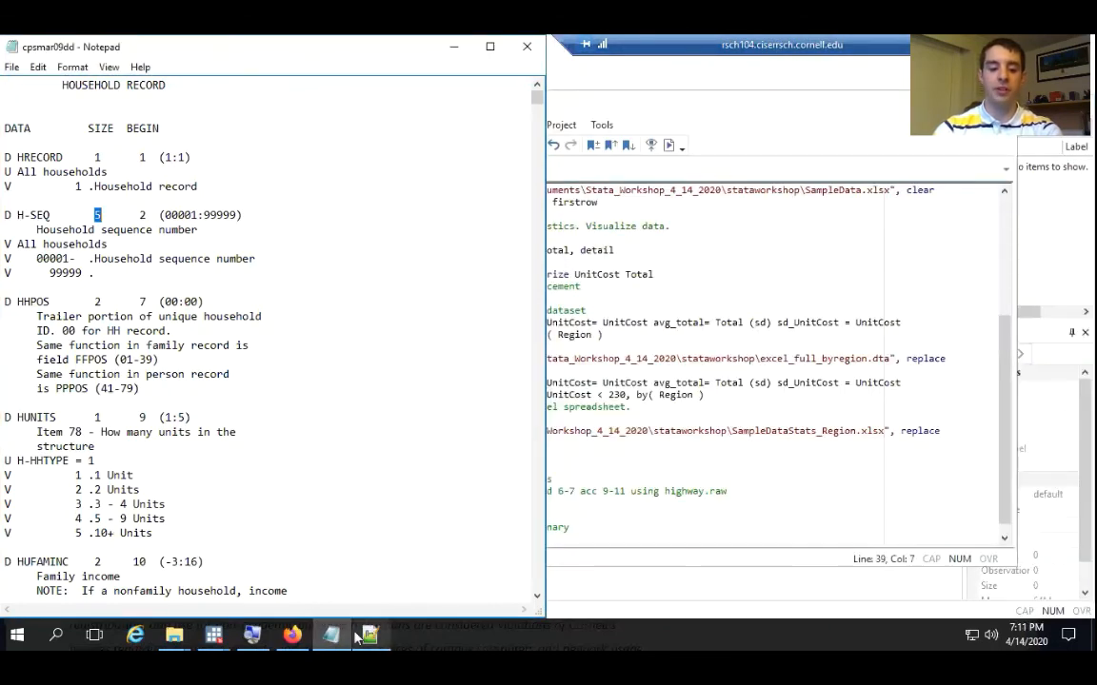
mouse_move(360, 636)
click(285, 534)
drag(649, 105, 1096, 147)
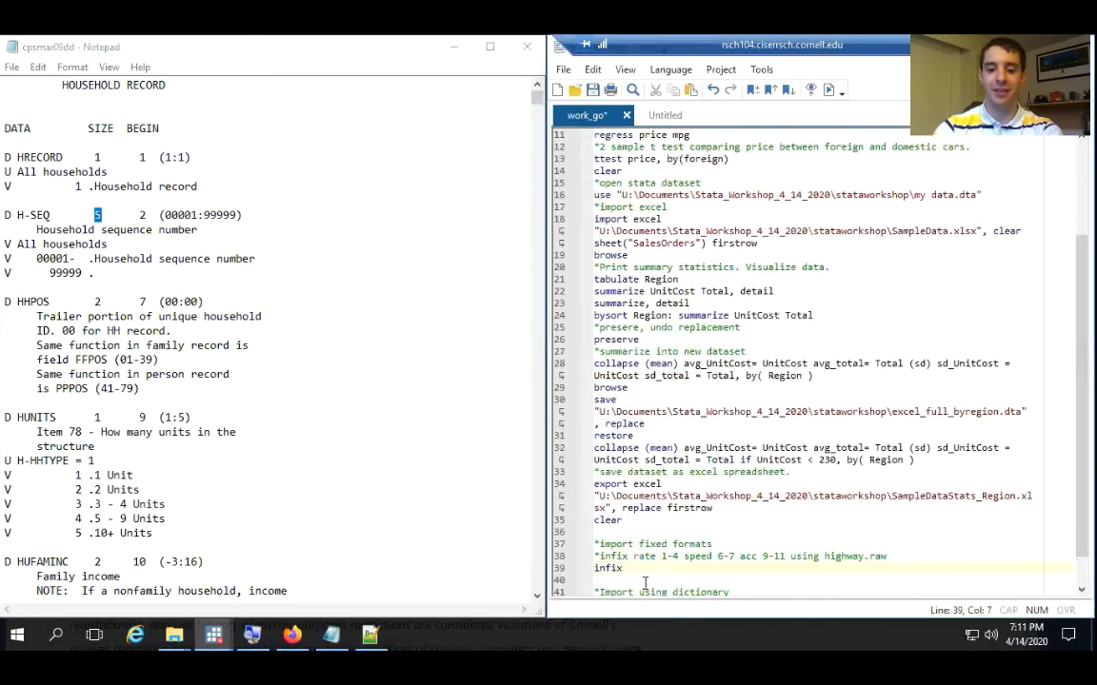
Copy the variable name H-SEQ from the dictionary into the do-file's new infix command
click(159, 217)
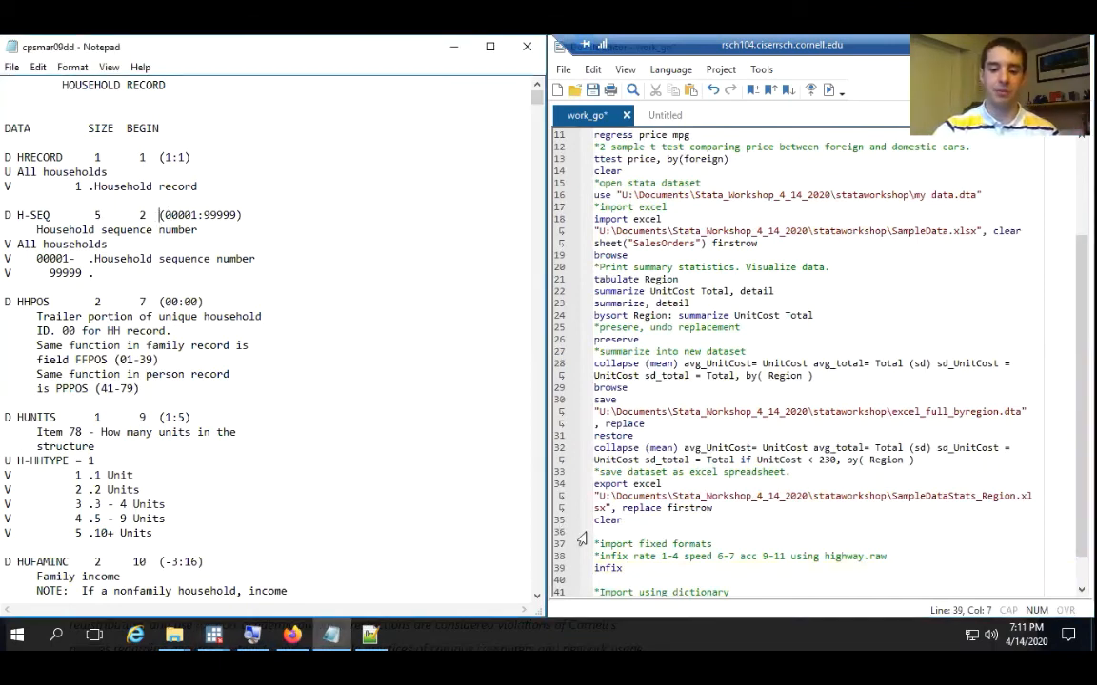
click(650, 569)
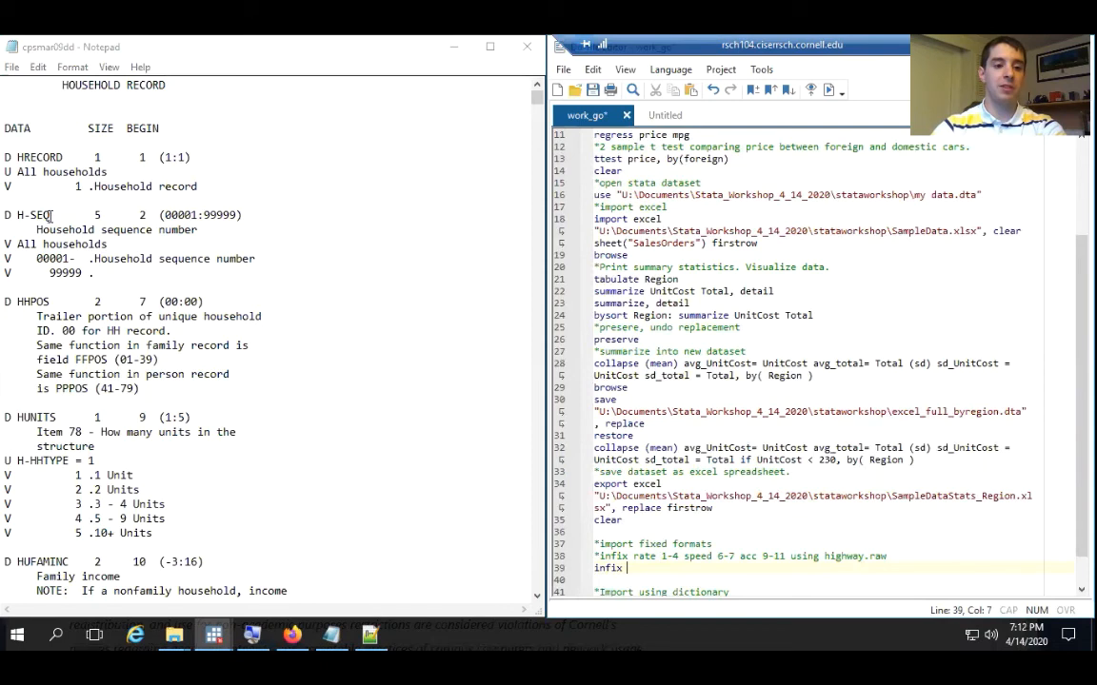
drag(50, 216, 17, 217)
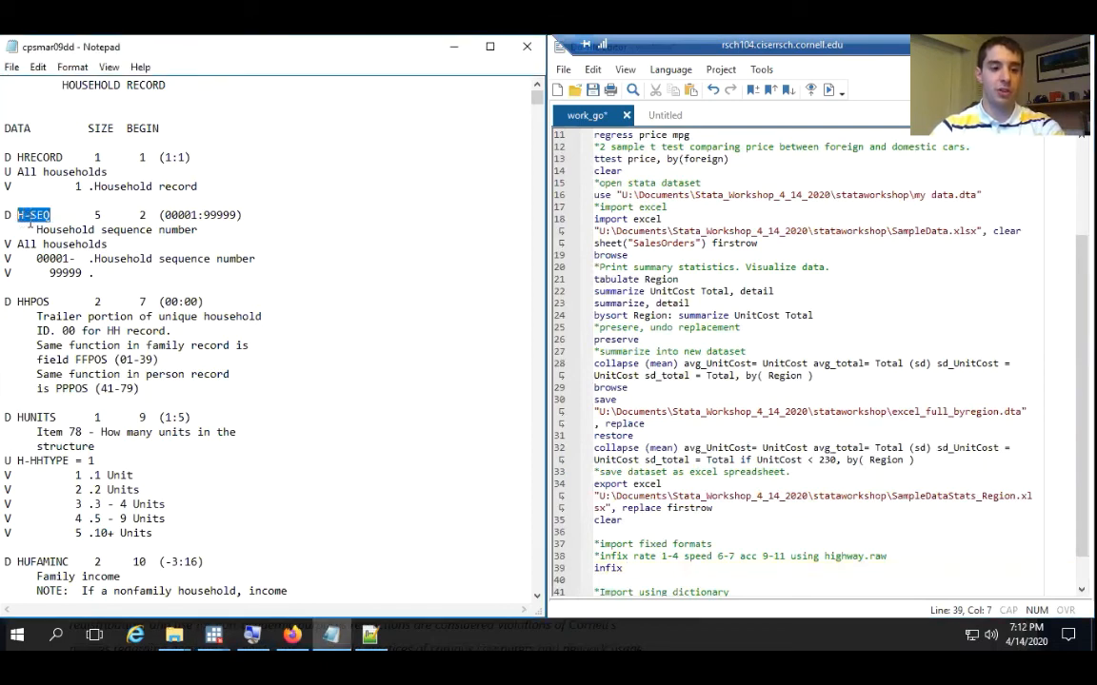
key(ctrl+c)
click(643, 568)
key(ctrl+v)
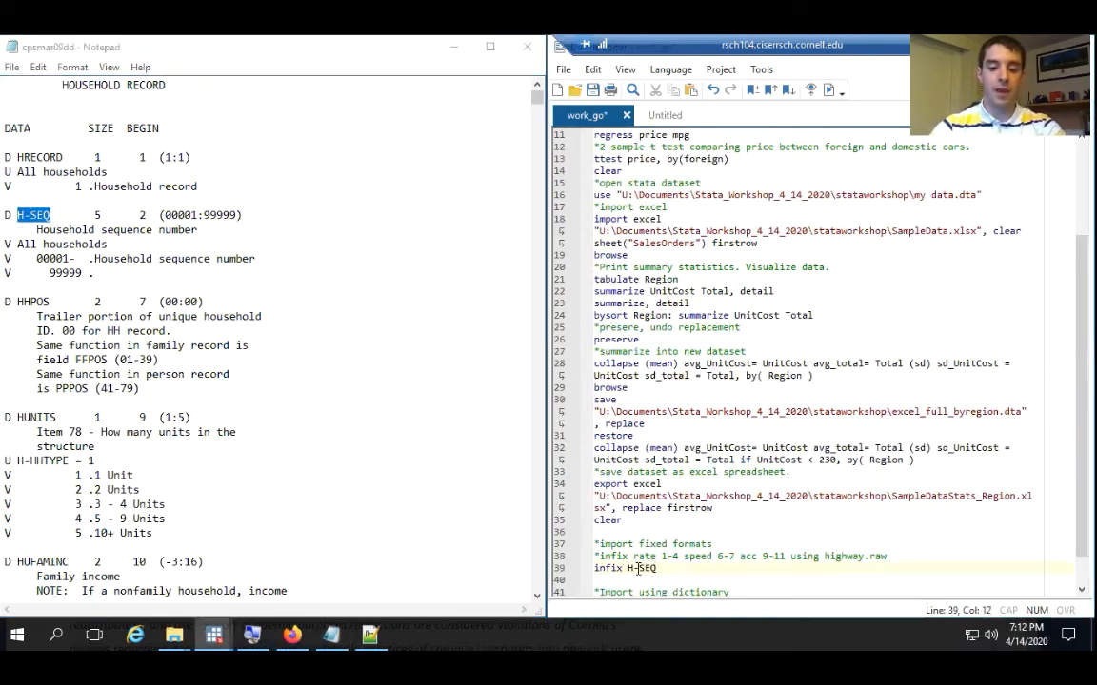
Remove the hyphen from H-SEQ in the infix command and assign HSEQ the column range 2-7
click(639, 568)
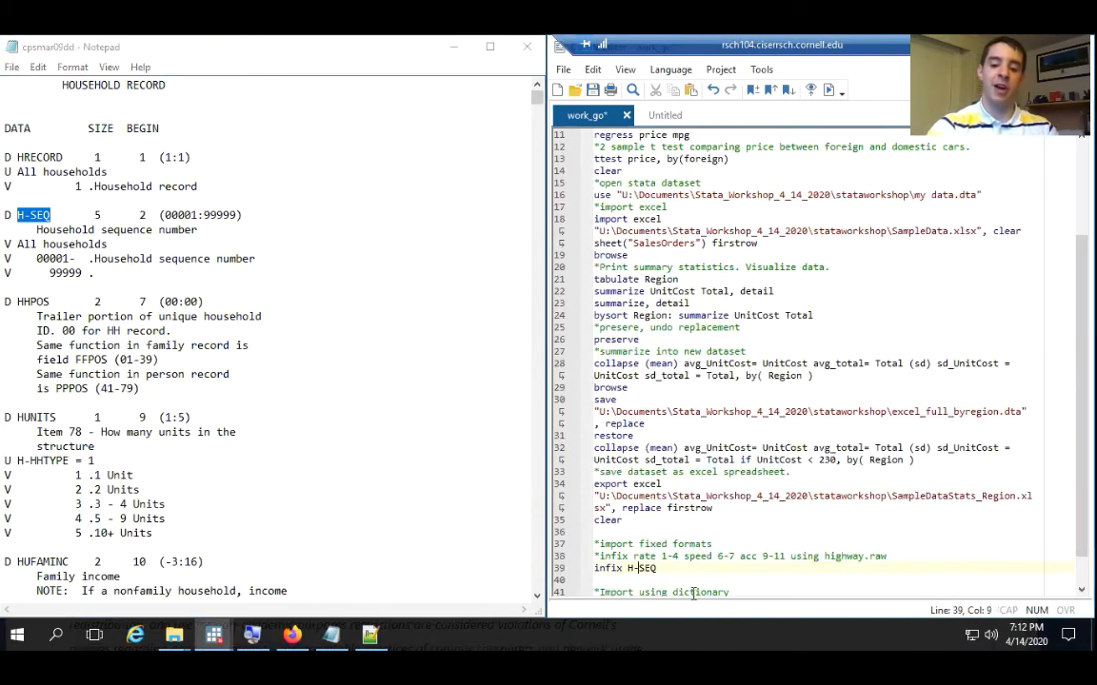
key(BackSpace)
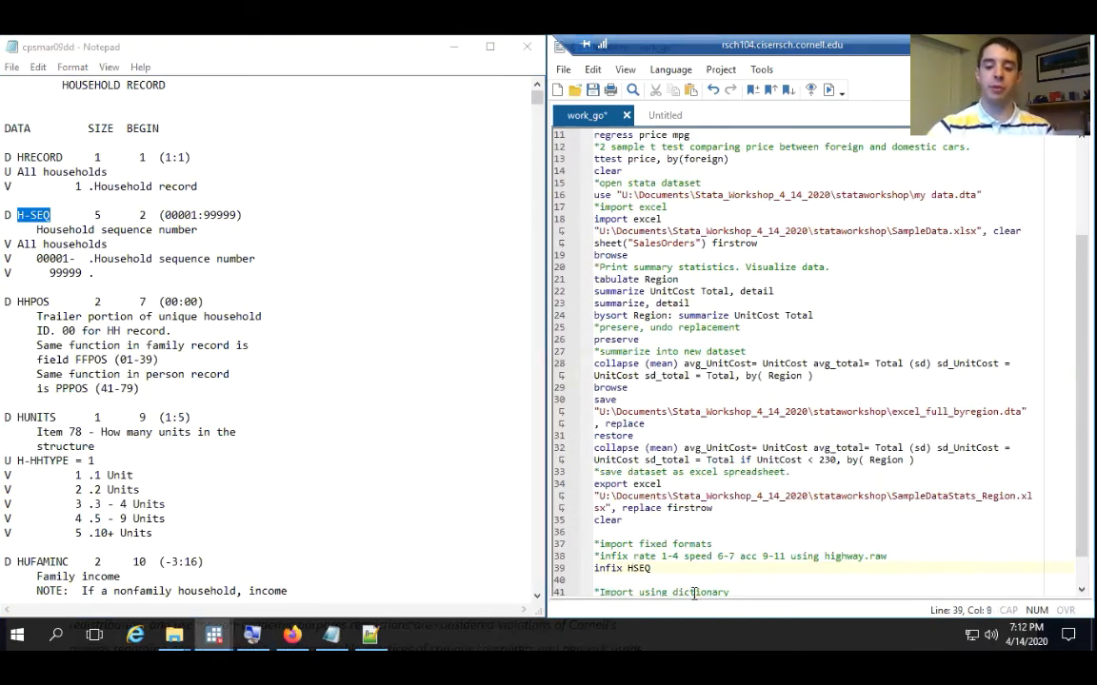
click(691, 572)
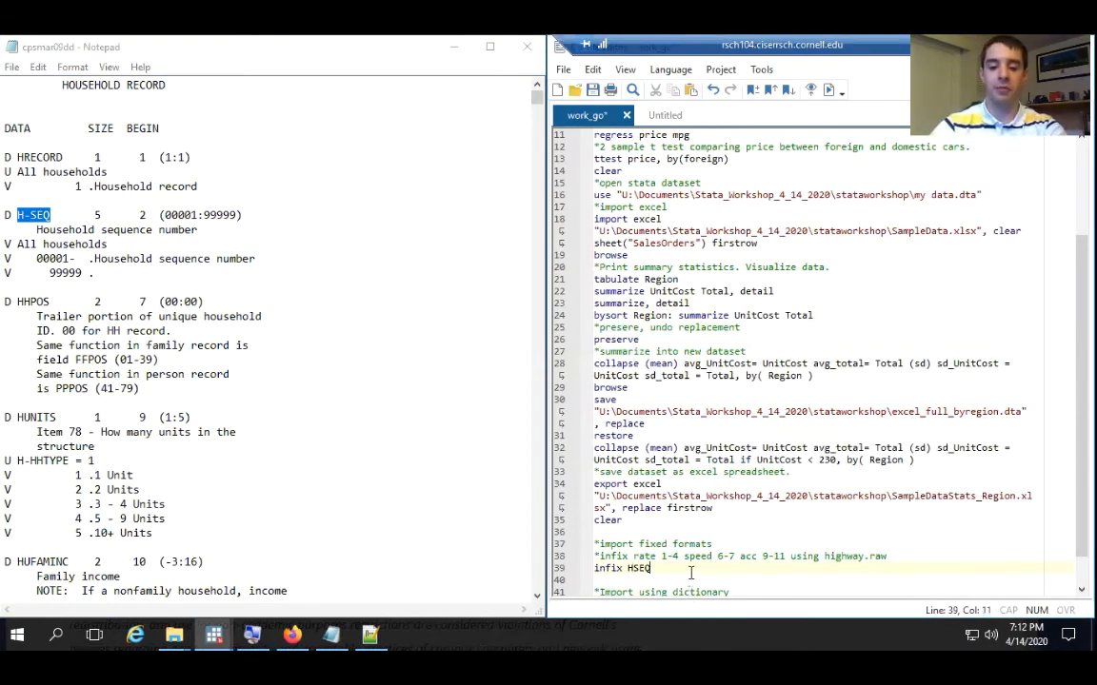
text(2-)
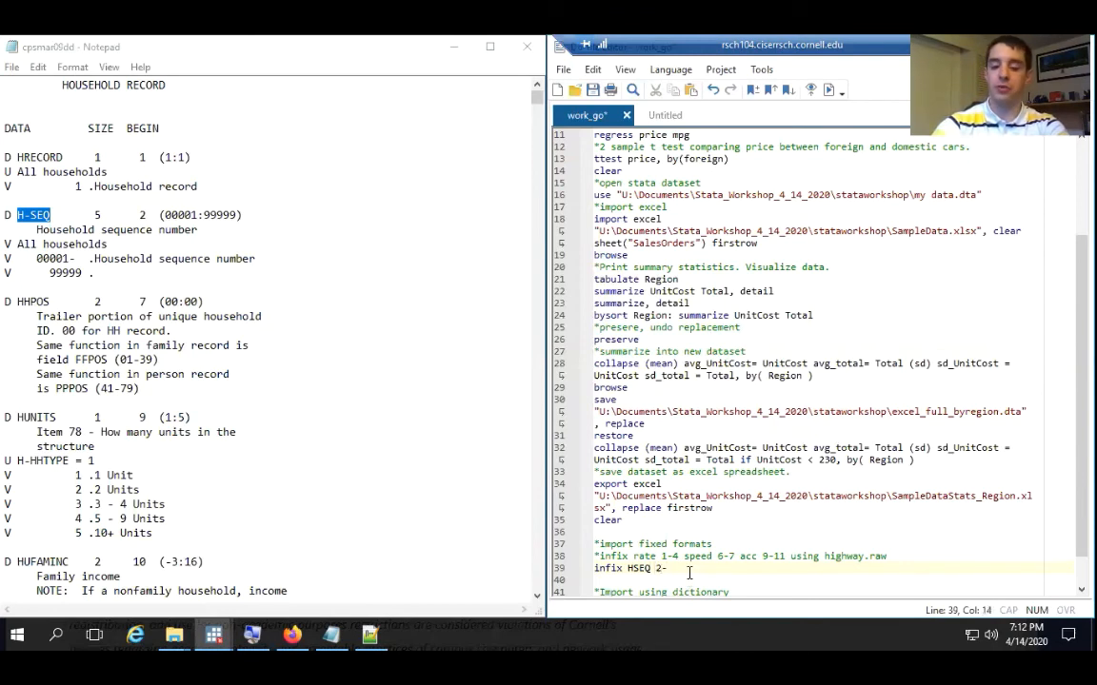
text(7)
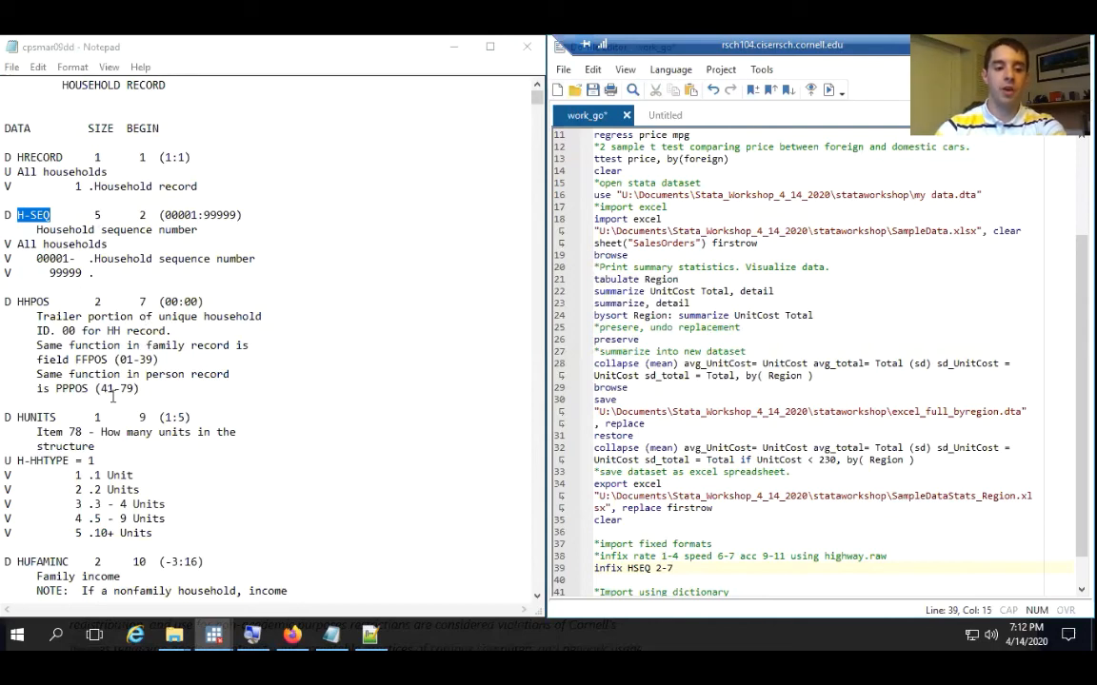
Add the family income variable HUFAMINC from the dictionary to the infix command with column range 10-12
scroll(113, 398, down, 5)
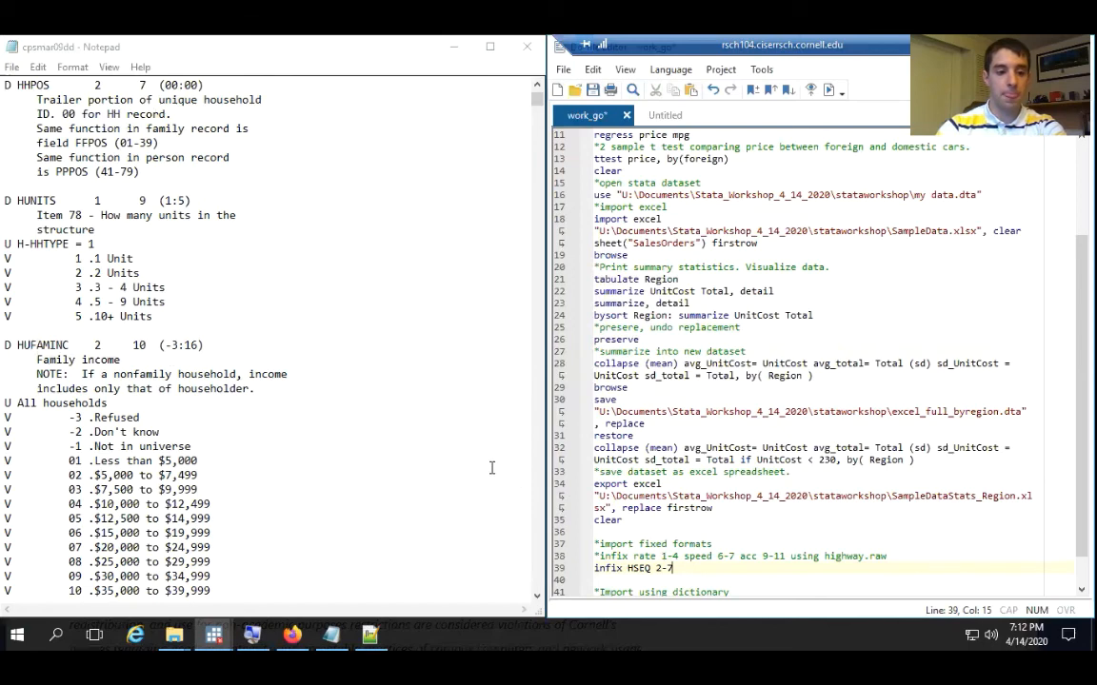
scroll(18, 344, up, 2)
drag(18, 345, 39, 297)
click(25, 287)
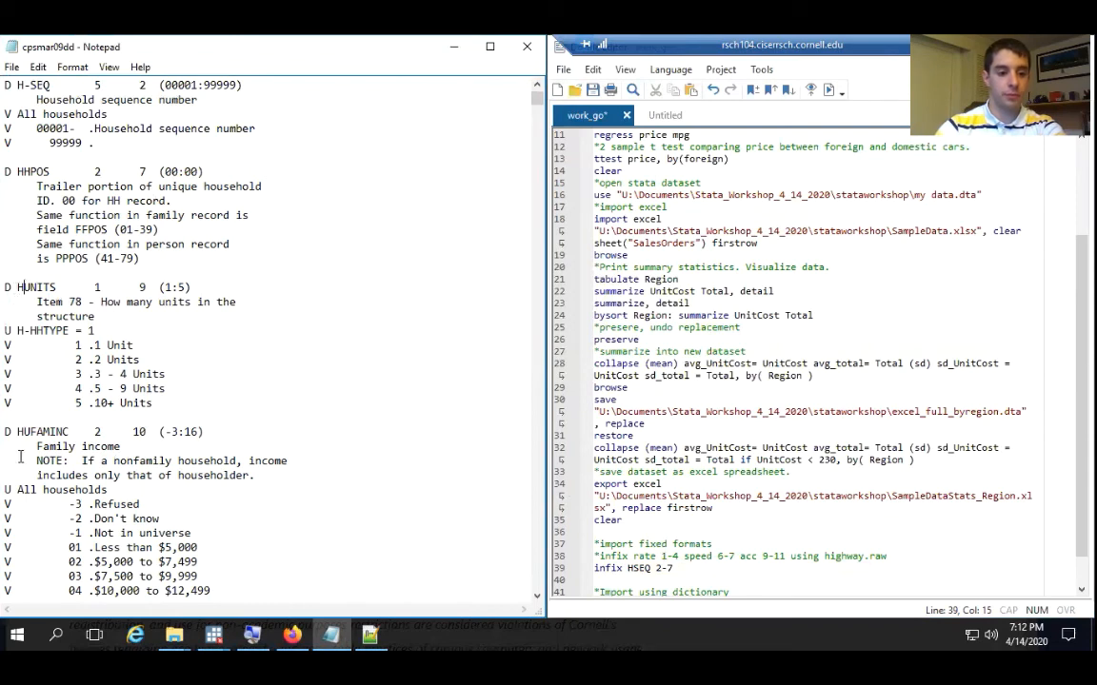
drag(18, 431, 66, 431)
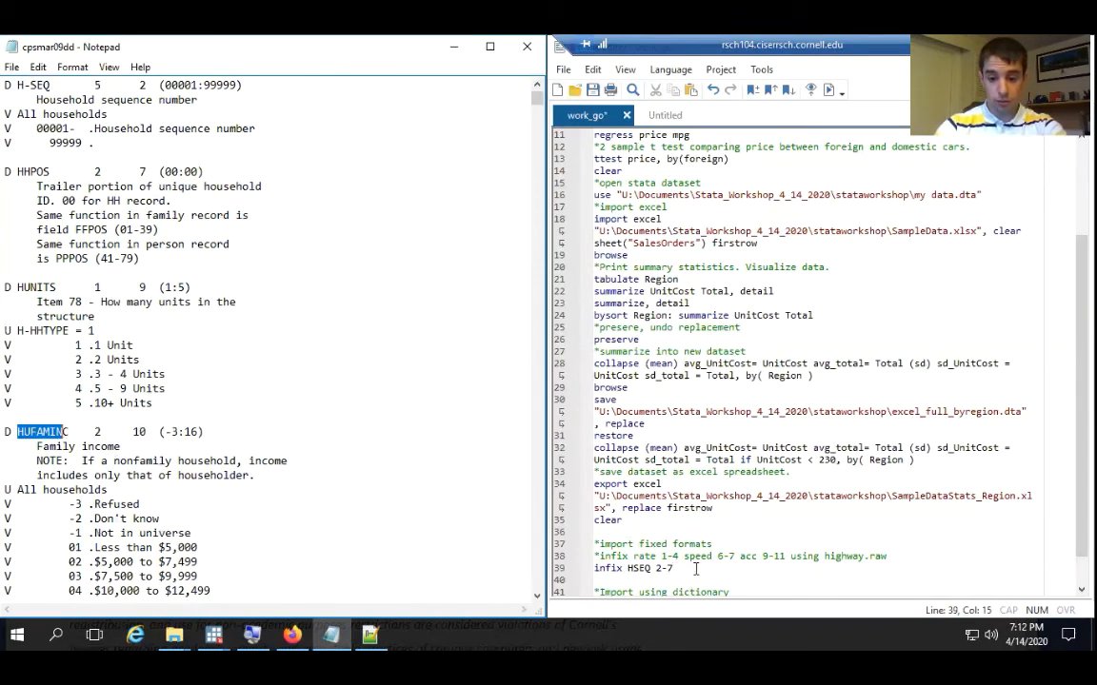
click(703, 568)
key(ctrl+v)
text(c)
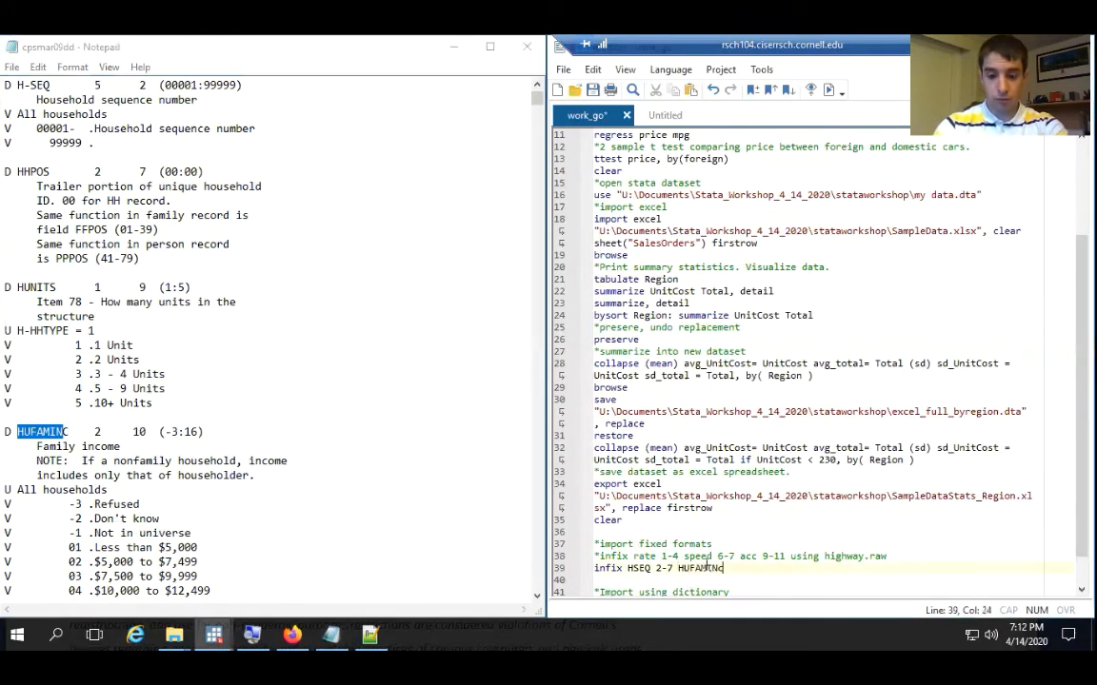
key(BackSpace)
text(C)
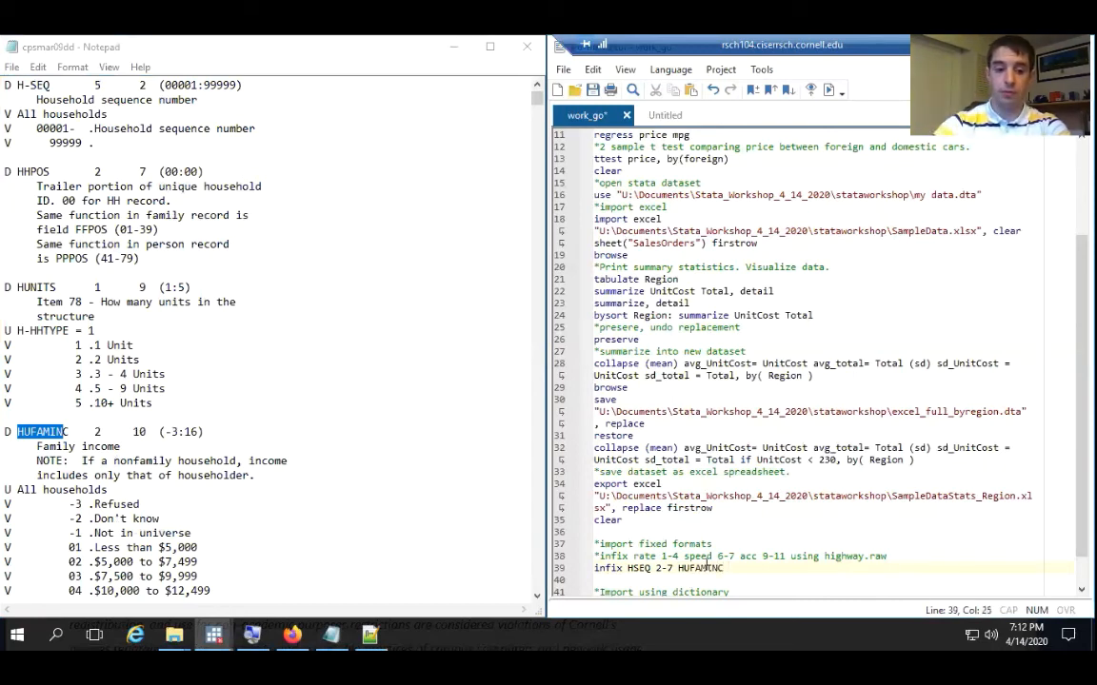
text( 10)
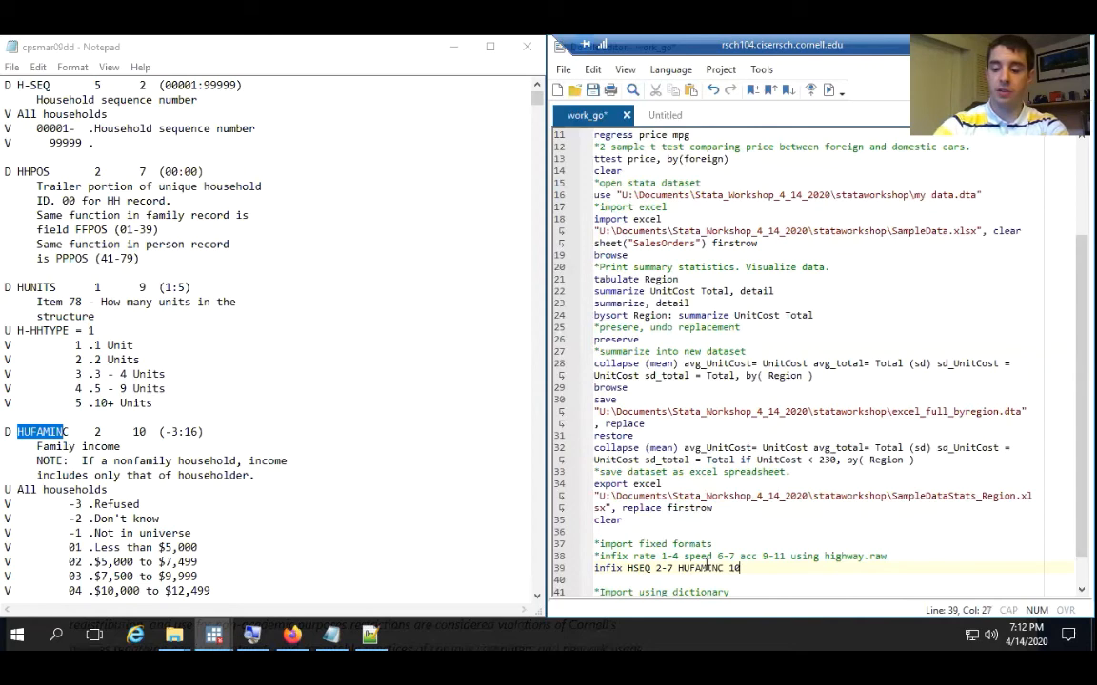
text(-12)
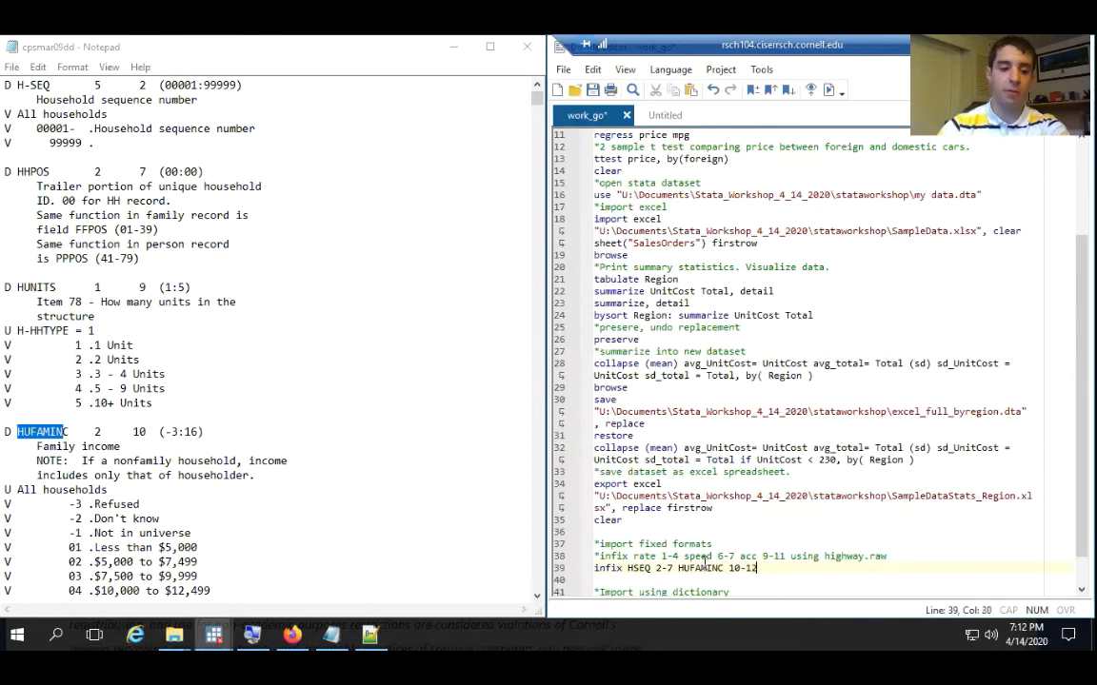
Review the HUFAMINC income codes in the dictionary and continue the infix command with using and an opening quotation mark
click(68, 518)
scroll(75, 516, down, 3)
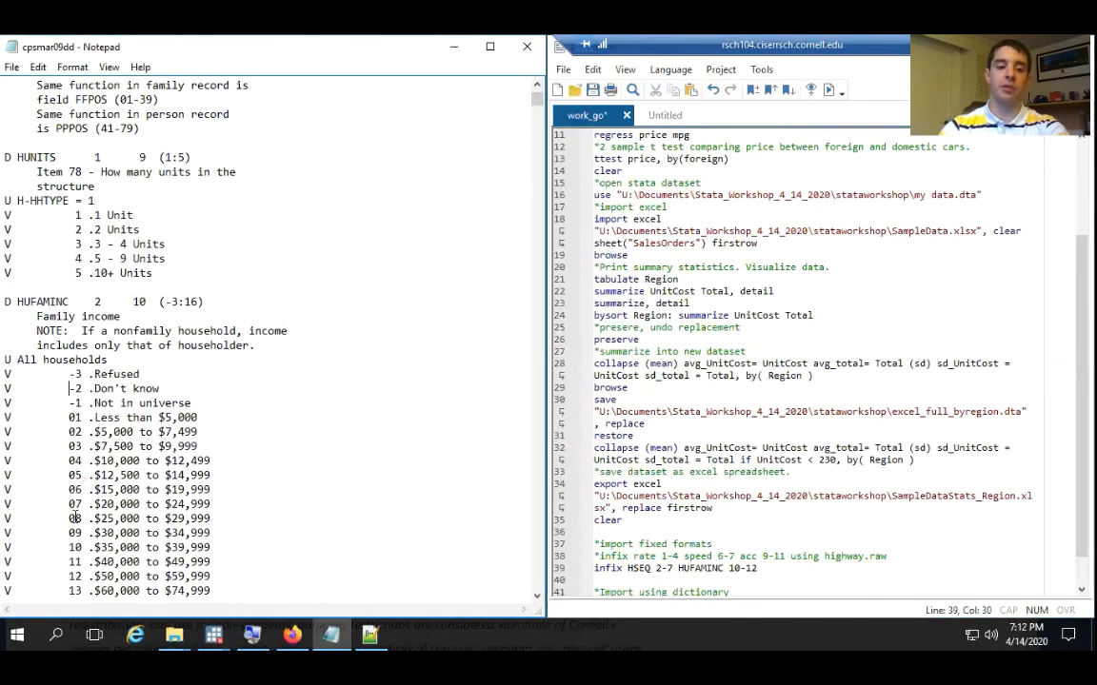
scroll(74, 517, down, 1)
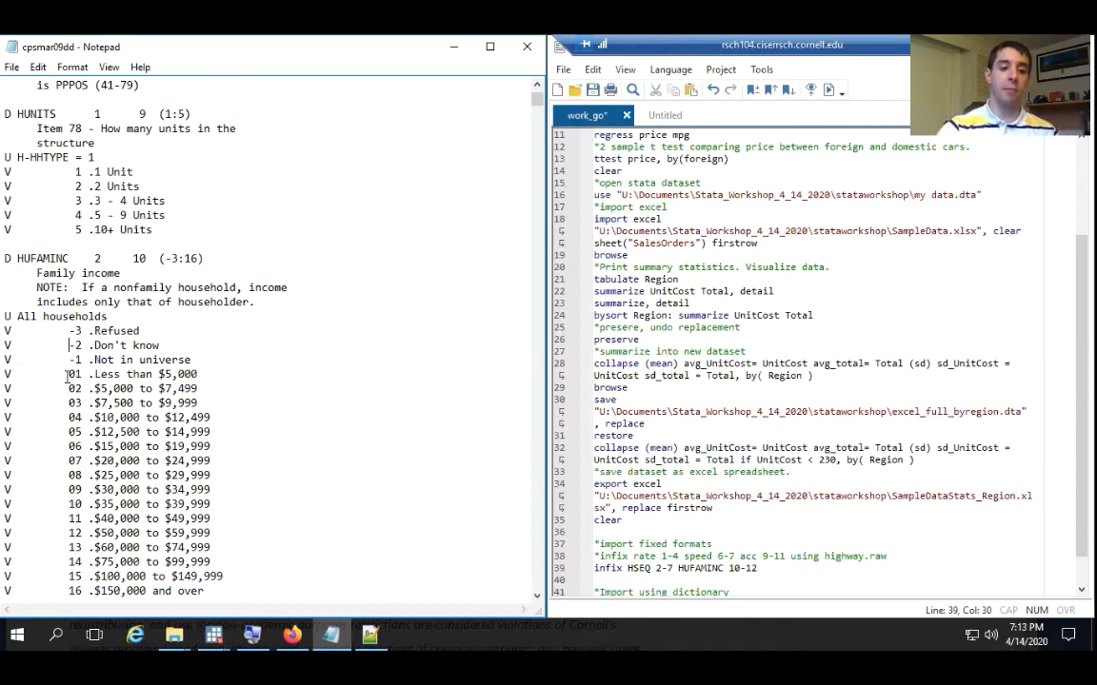
drag(69, 417, 83, 418)
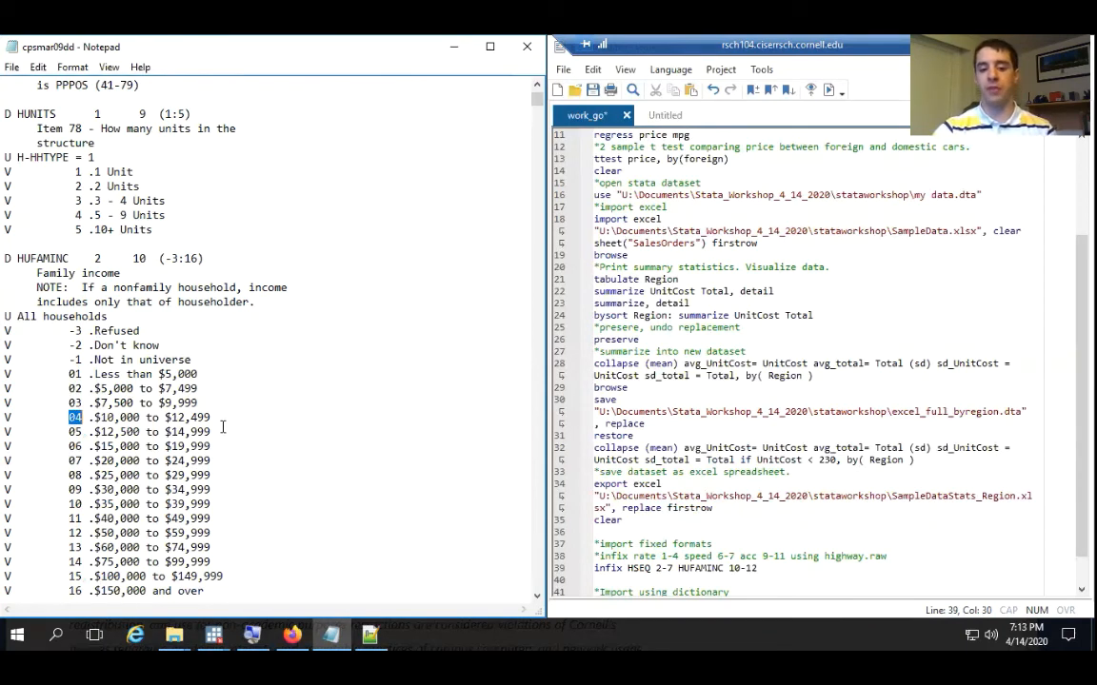
click(811, 569)
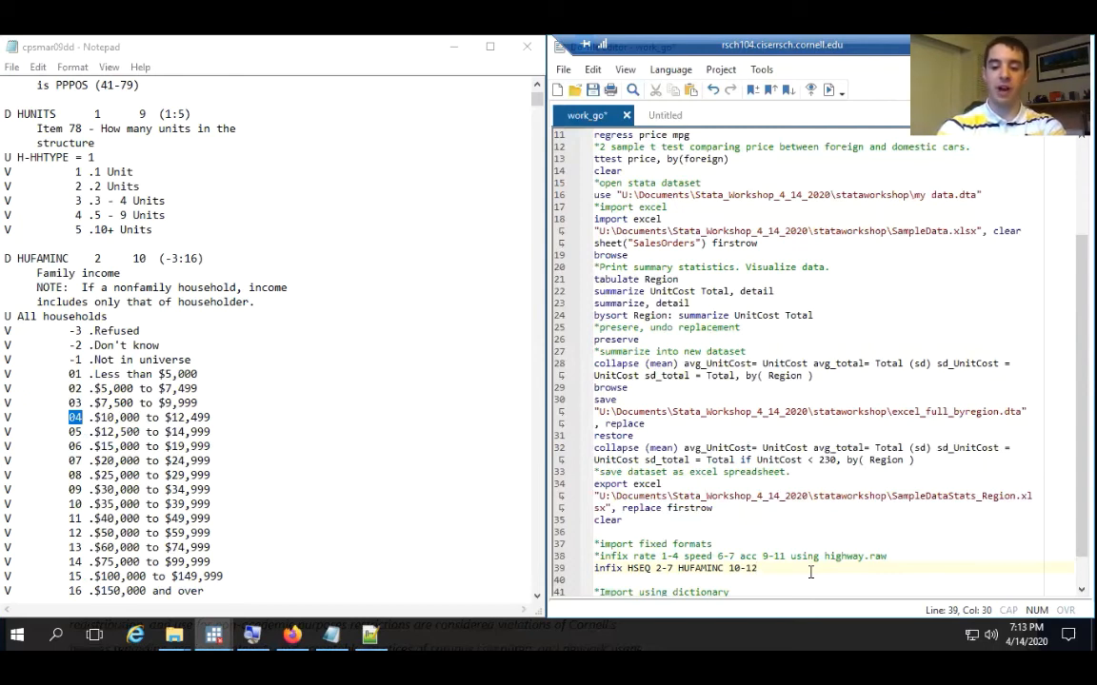
text(using)
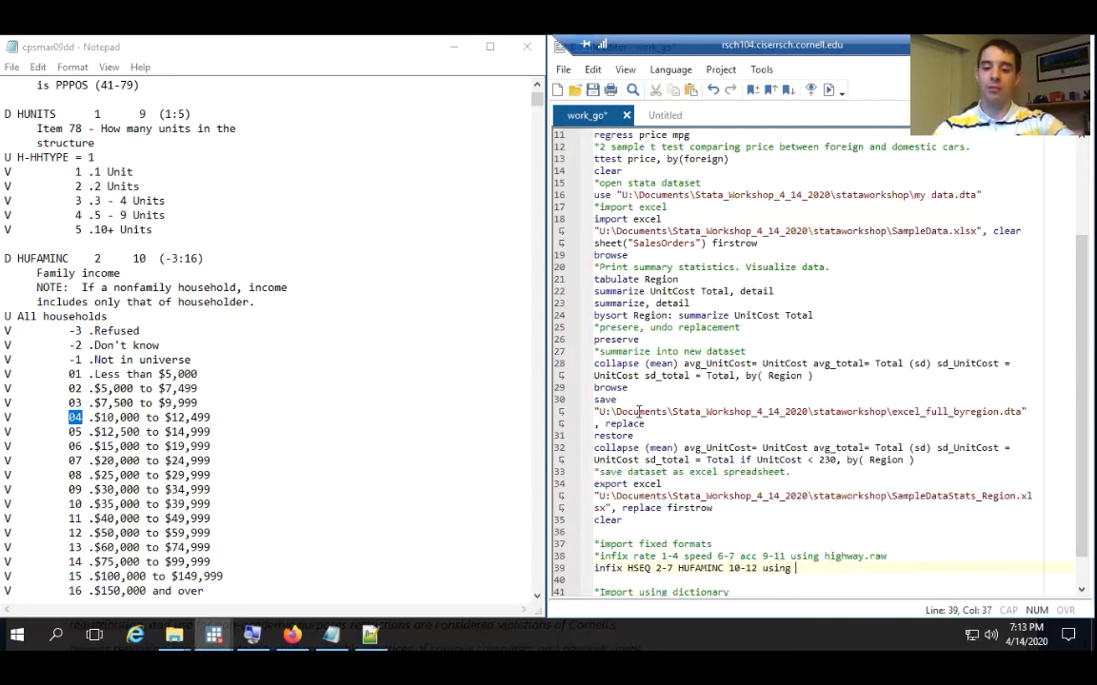
scroll(673, 532, down, 1)
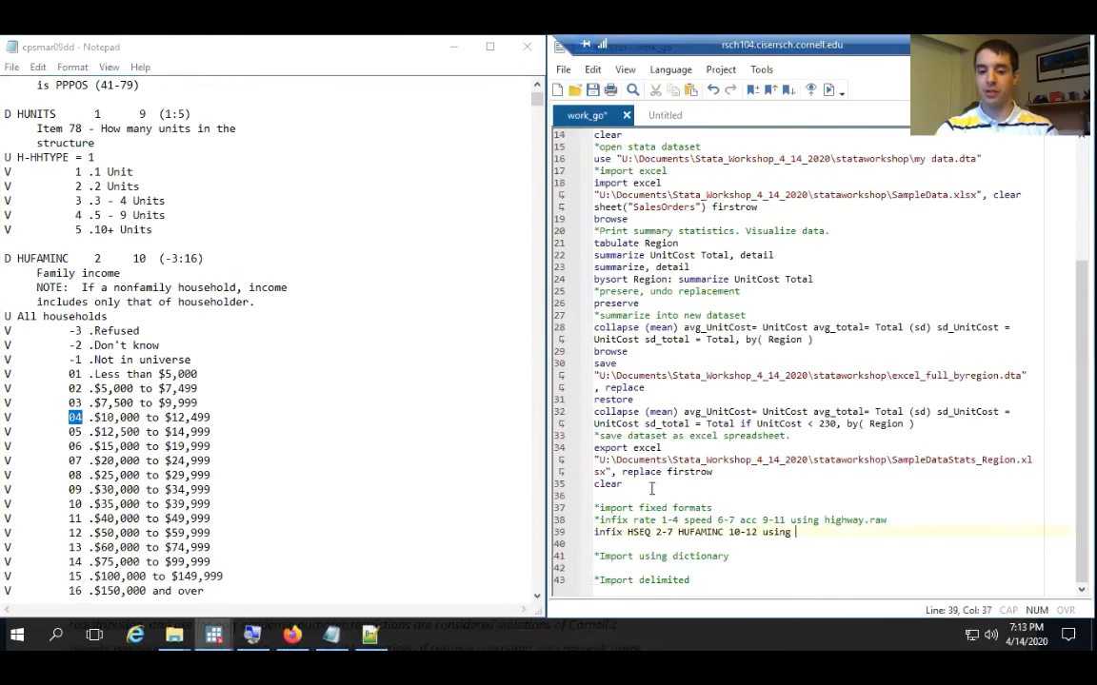
scroll(647, 381, up, 5)
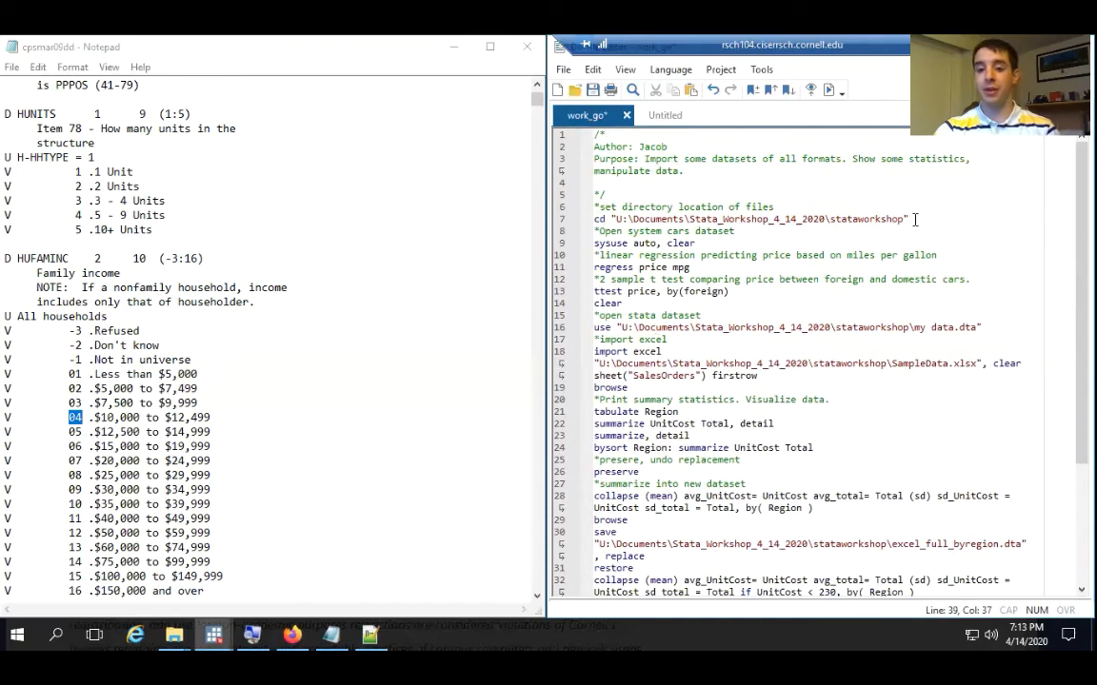
scroll(780, 514, down, 5)
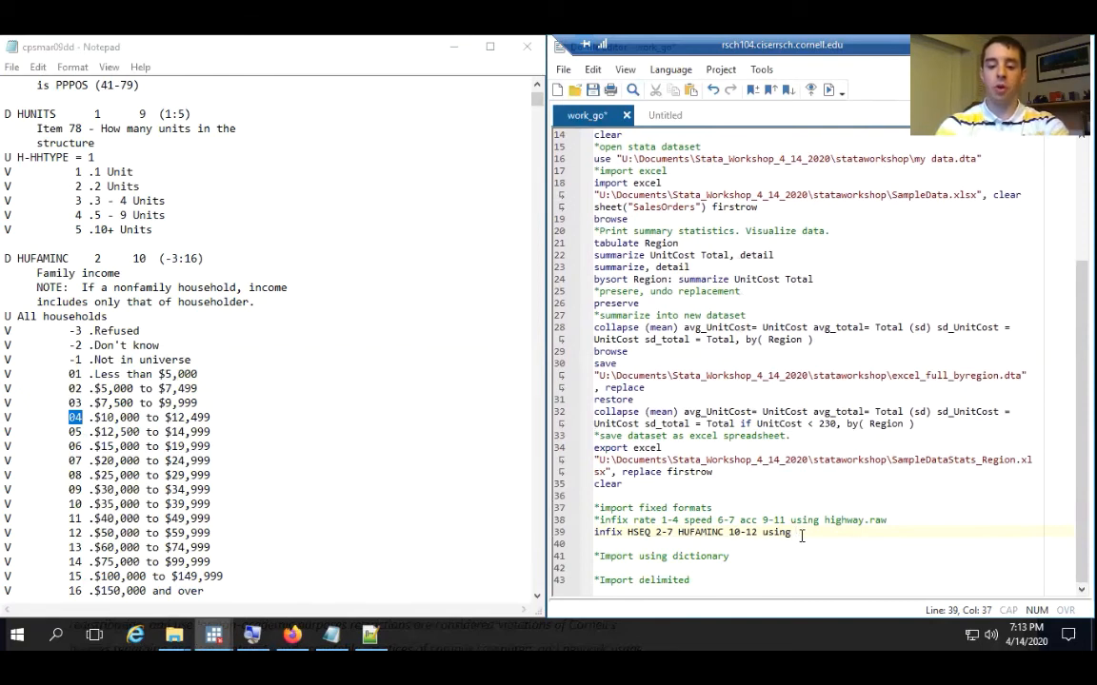
text(")
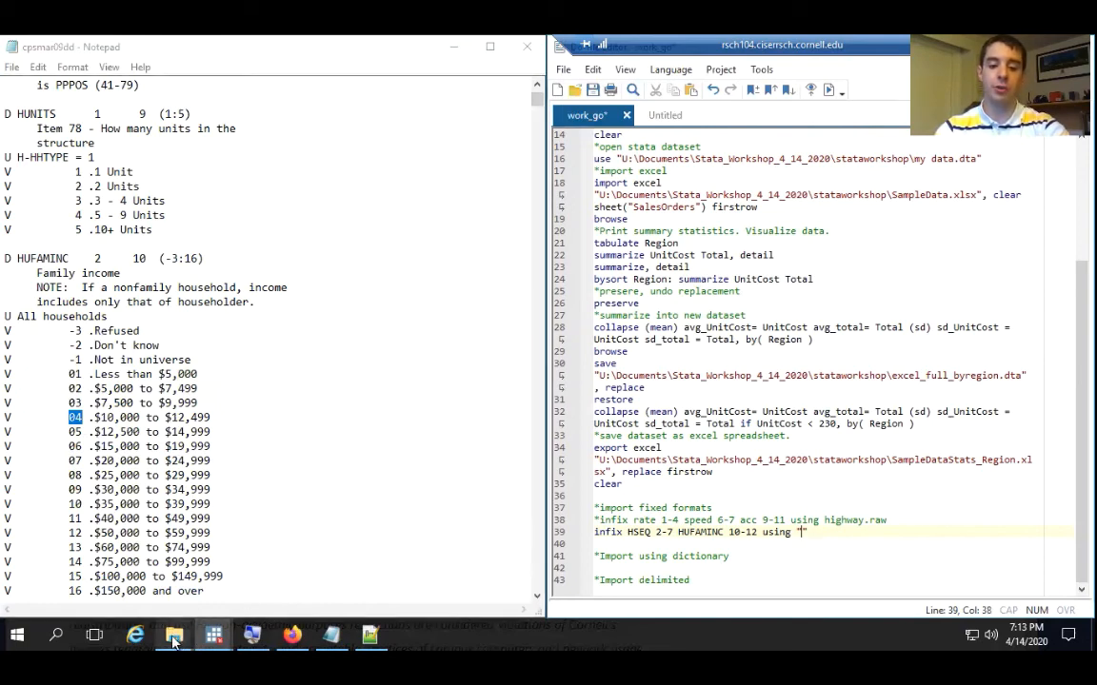
Copy the full name asec2009_pubuse.dat from the data file's properties and paste it as the quoted file in the infix command
mouse_move(174, 636)
click(212, 584)
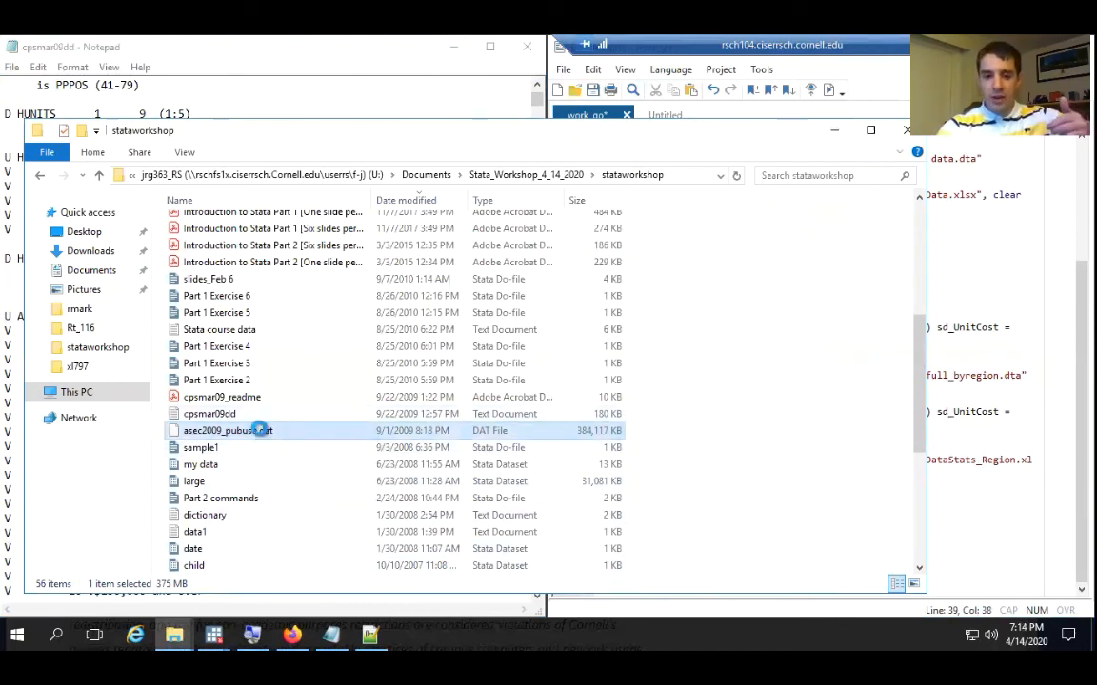
right_click(259, 428)
click(308, 415)
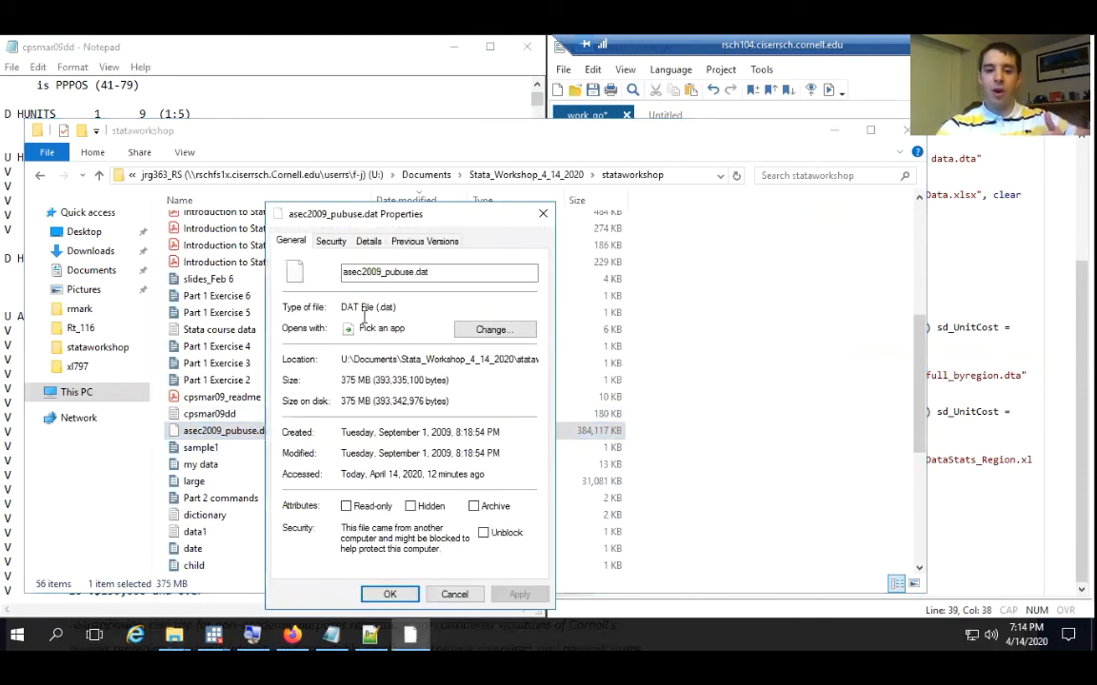
drag(454, 273, 339, 276)
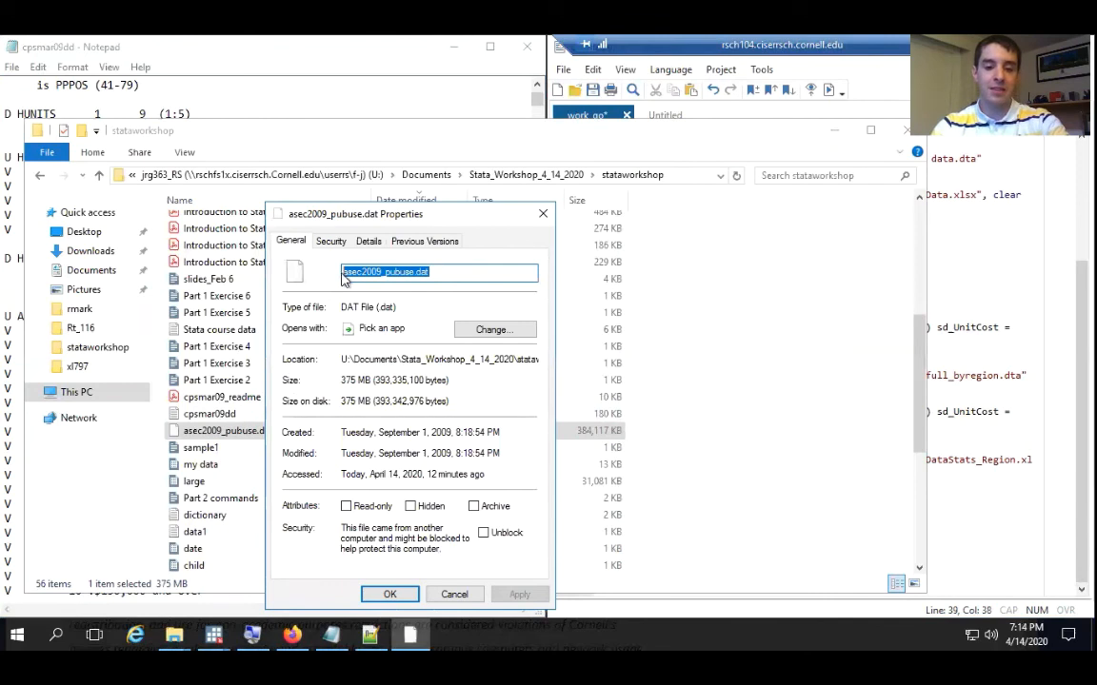
right_click(401, 277)
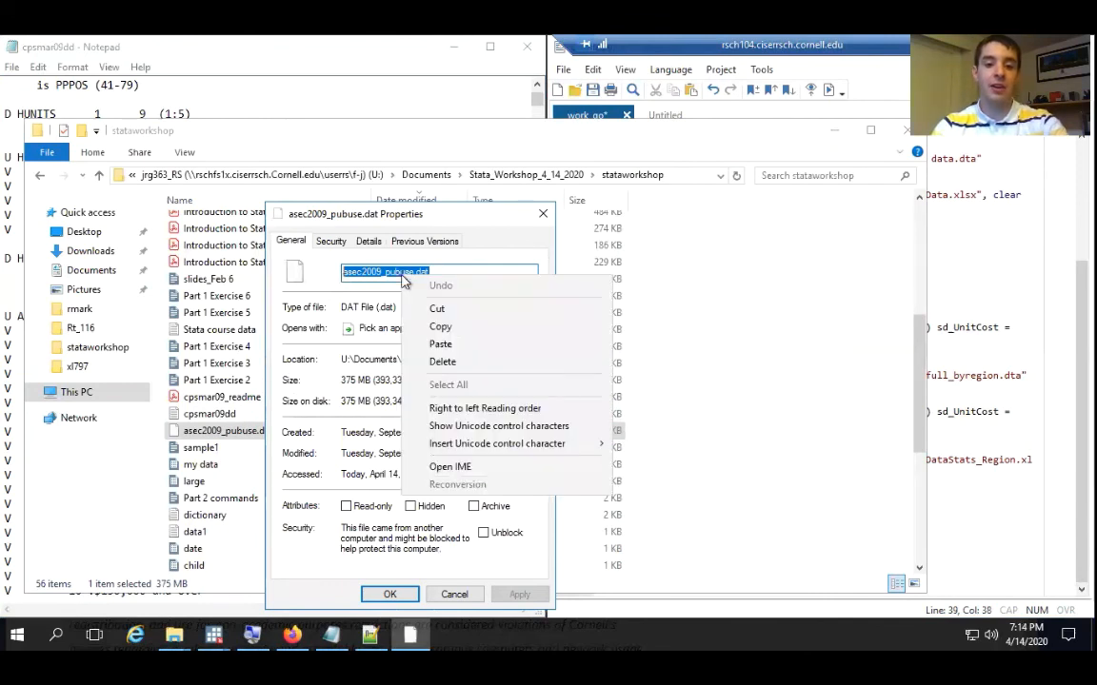
click(446, 328)
click(968, 530)
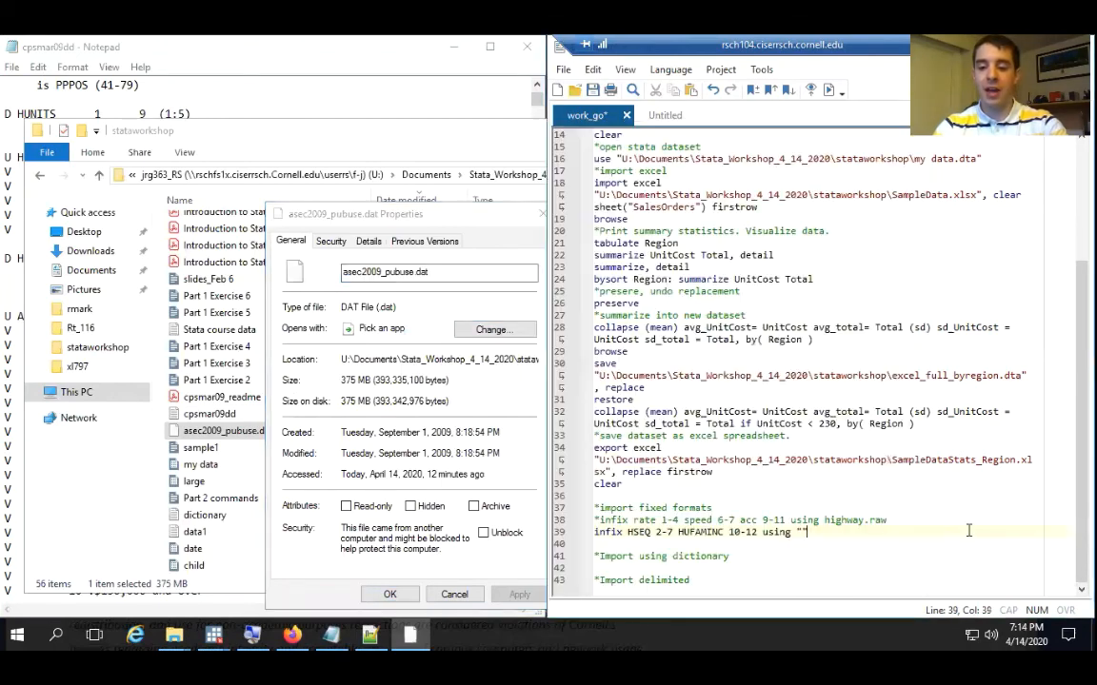
right_click(747, 445)
click(841, 467)
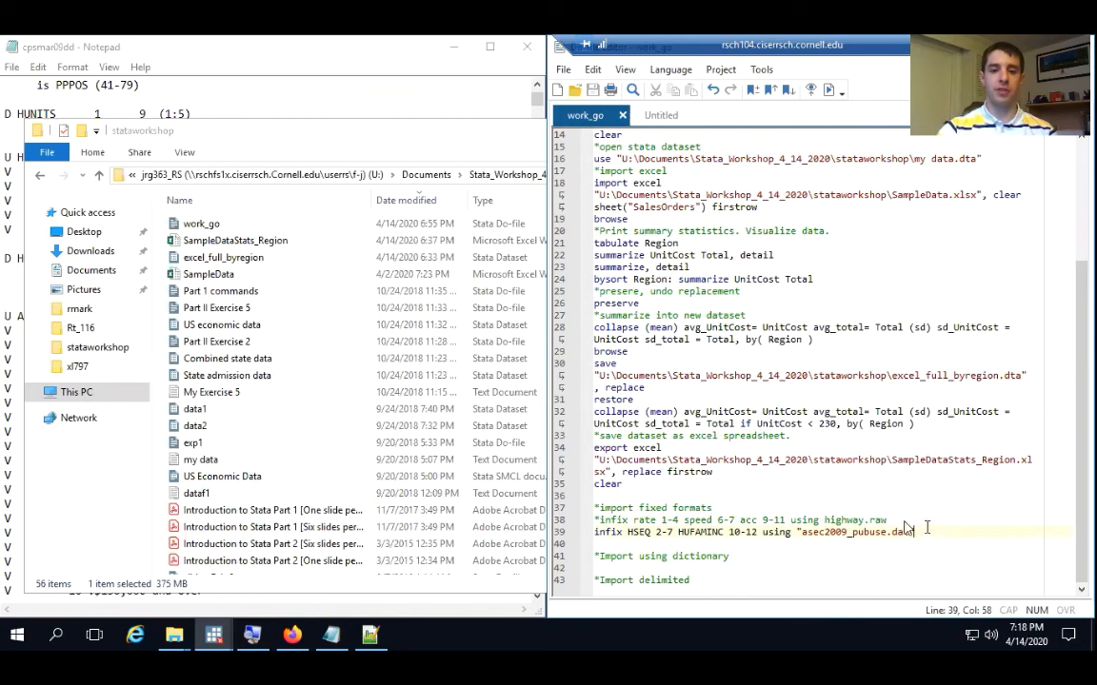
Minimize the stataworkshop folder and the cpsmar09dd dictionary, and execute only the infix line of the do-file
click(373, 133)
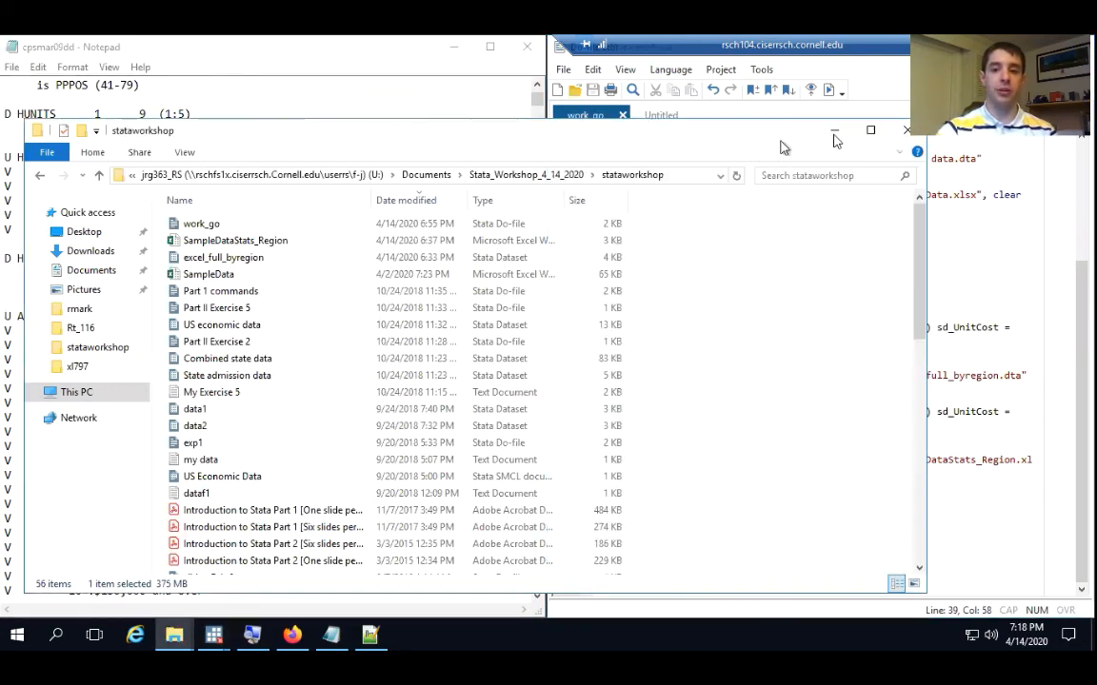
click(832, 133)
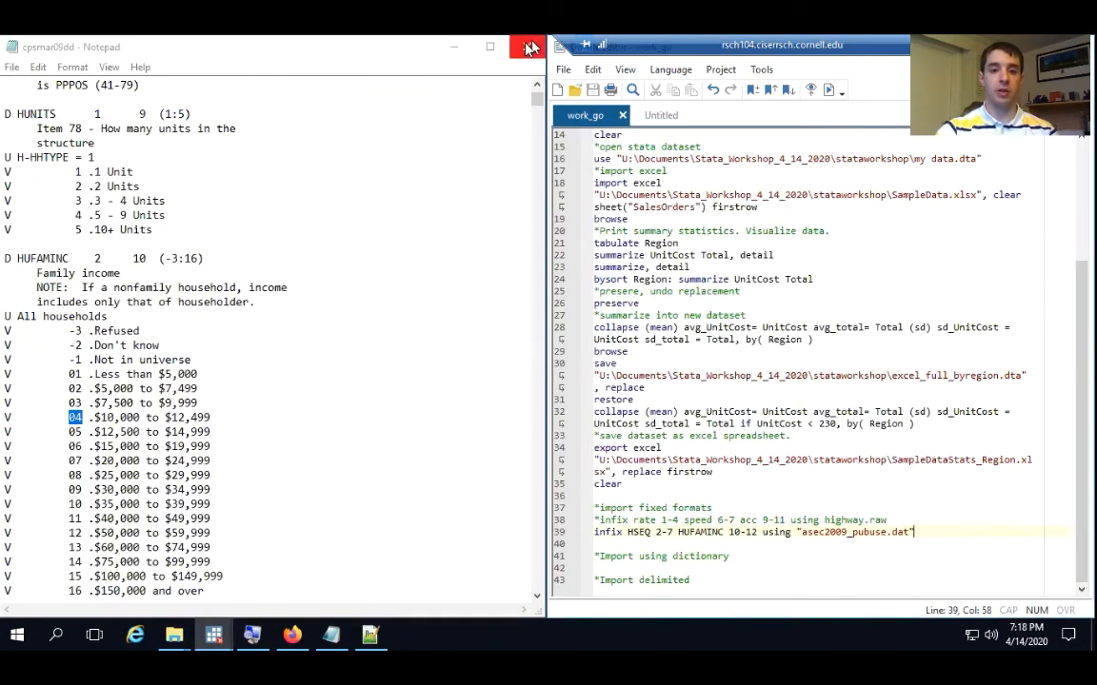
click(454, 46)
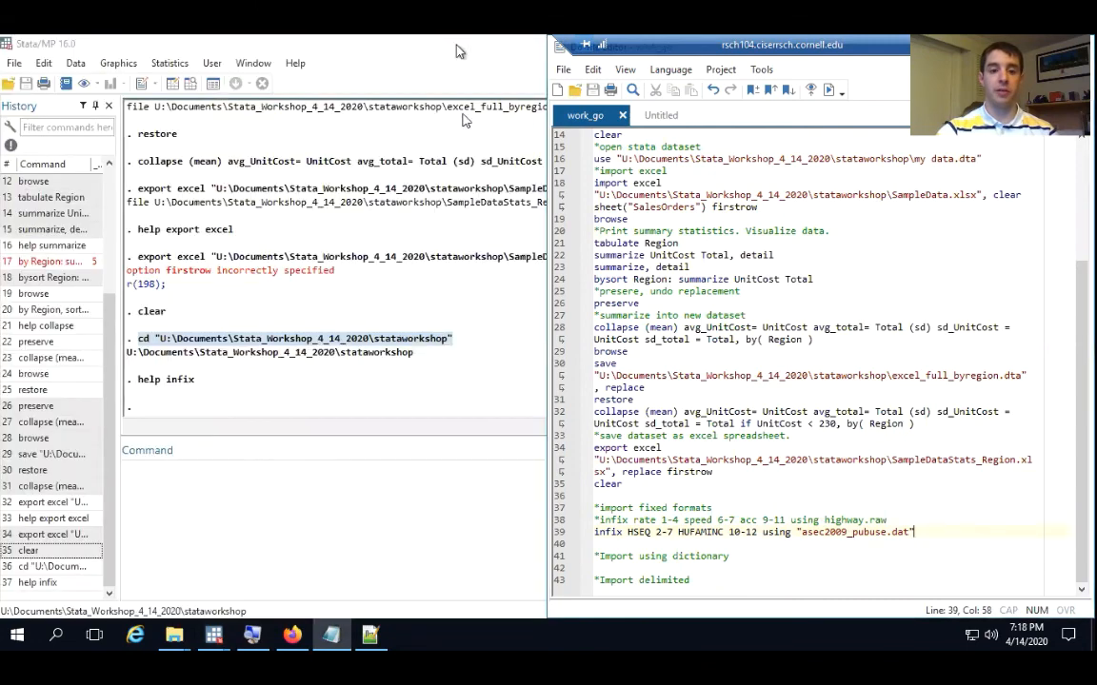
drag(914, 533, 587, 536)
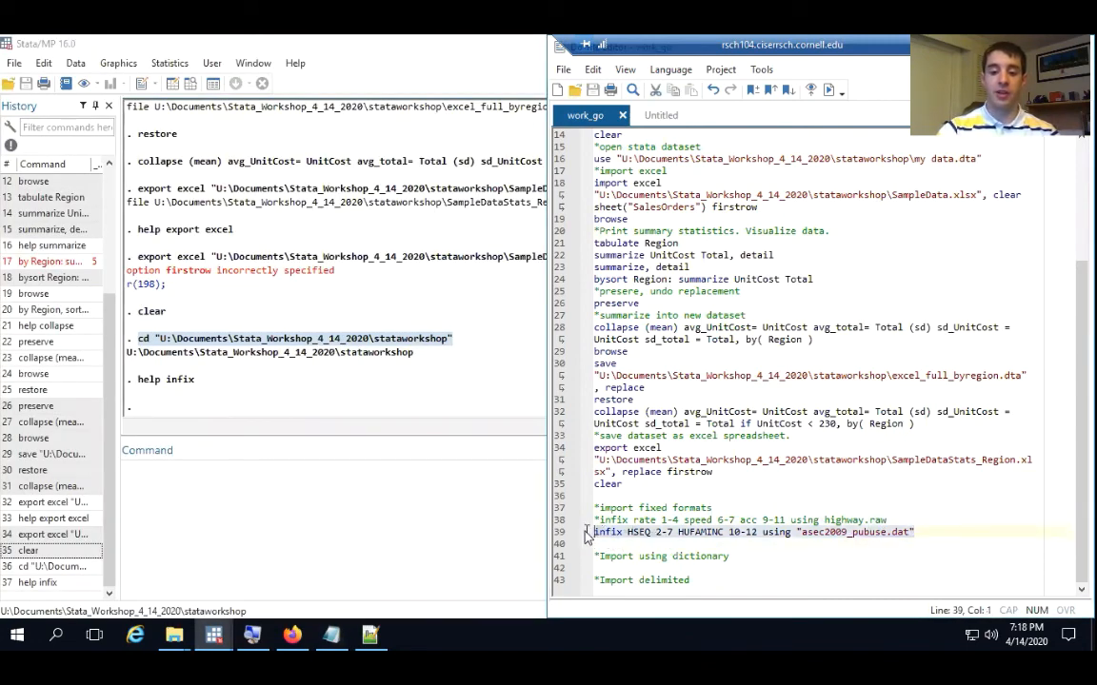
click(829, 91)
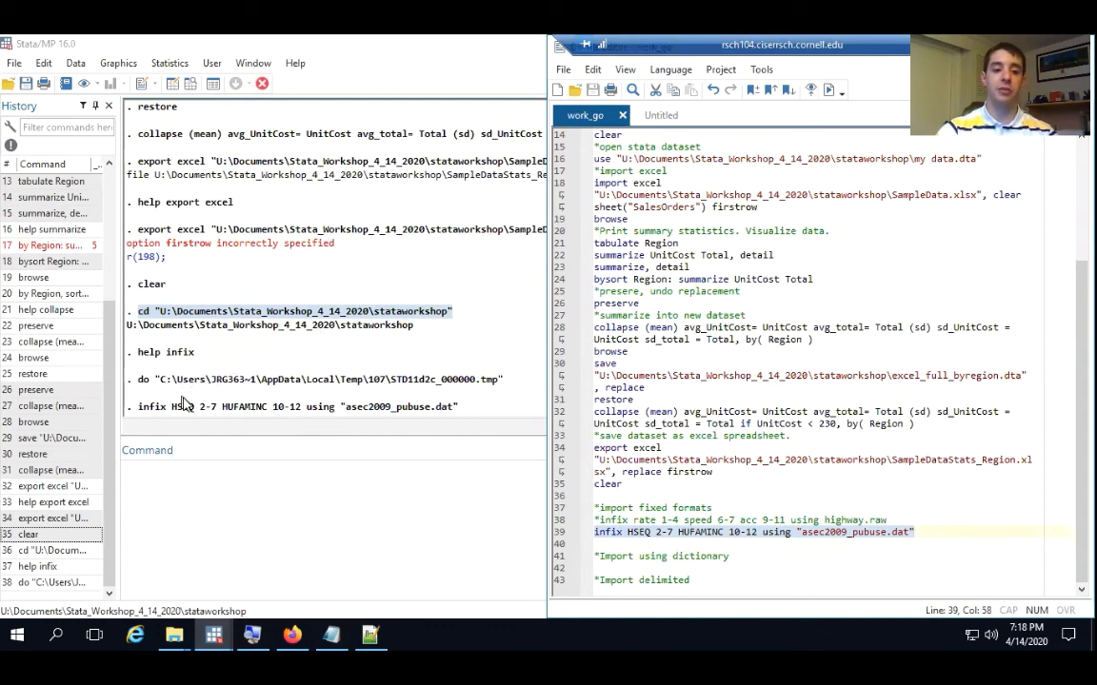
Run the browse command in Stata to view the imported HSEQ and HUFAMINC data
click(194, 455)
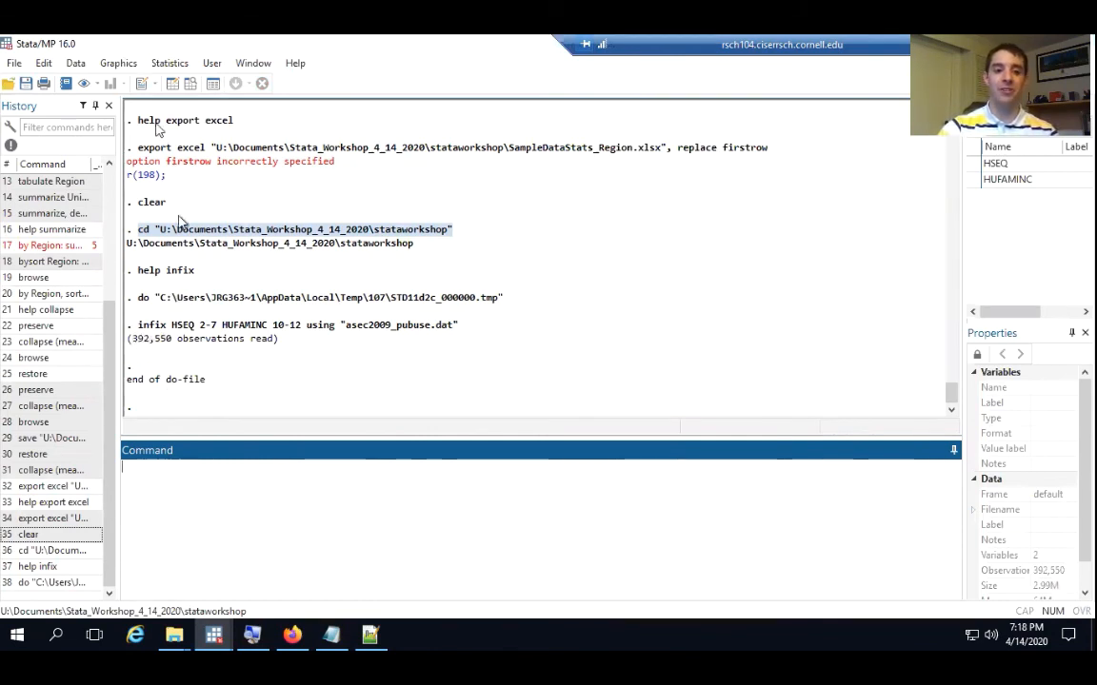
text(browse)
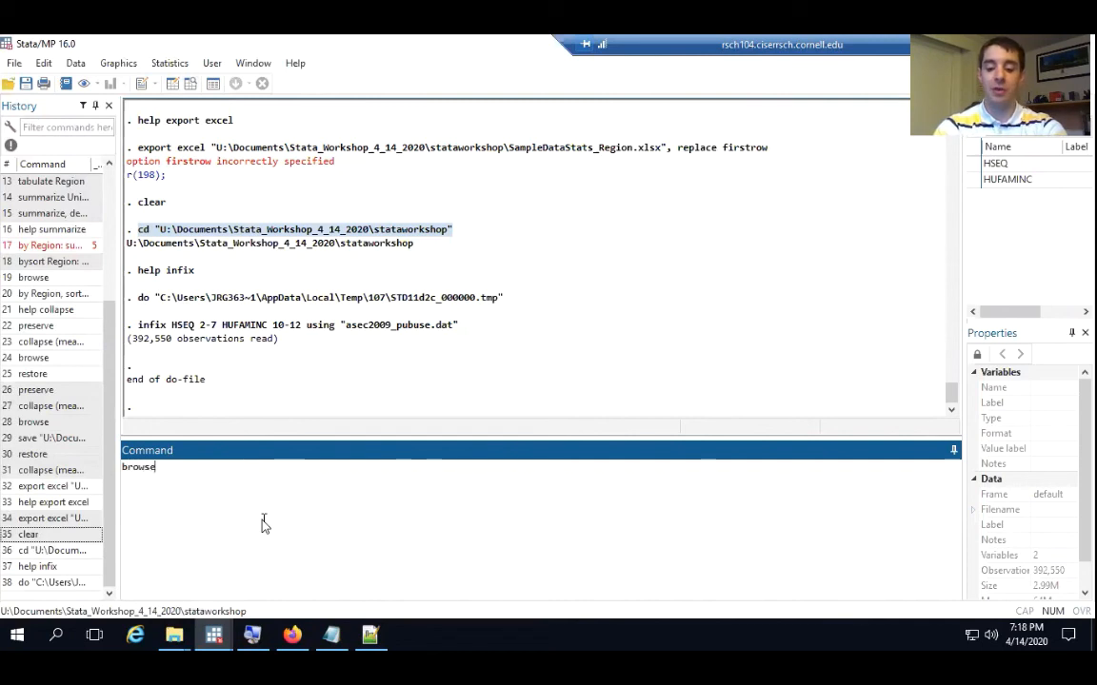
key(Return)
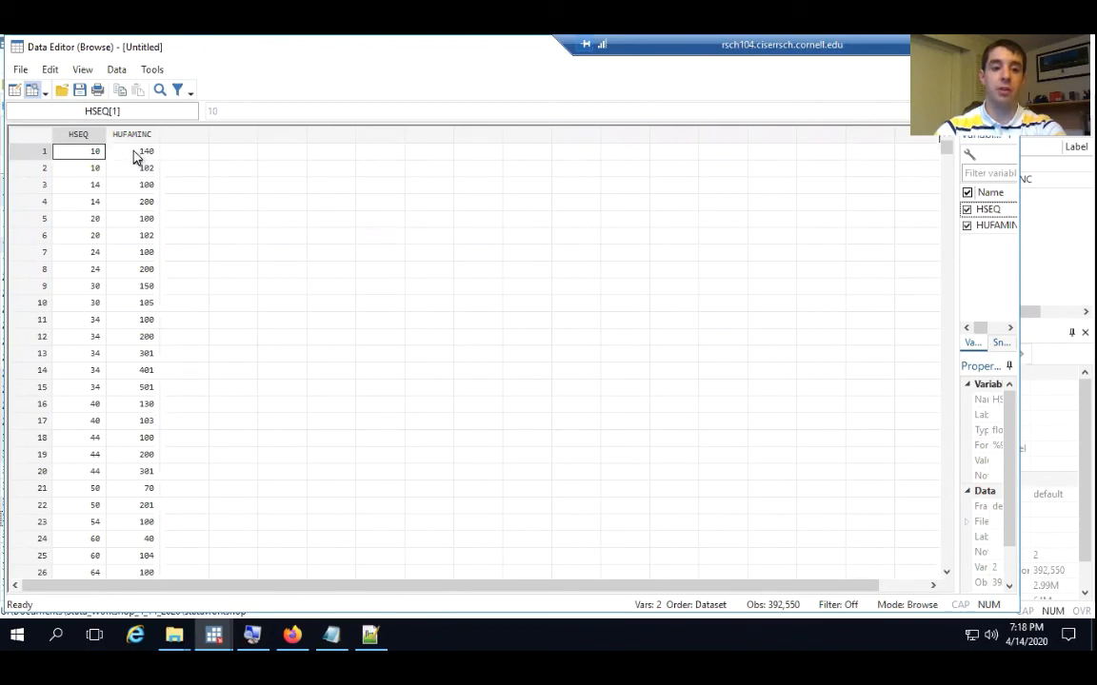
Compare the imported HUFAMINC values with the dictionary and check the size and begin positions of H-SEQ and HUFAMINC
mouse_move(136, 157)
mouse_down()
mouse_move(134, 404)
mouse_move(122, 193)
mouse_move(132, 150)
mouse_move(137, 259)
mouse_move(135, 157)
mouse_up()
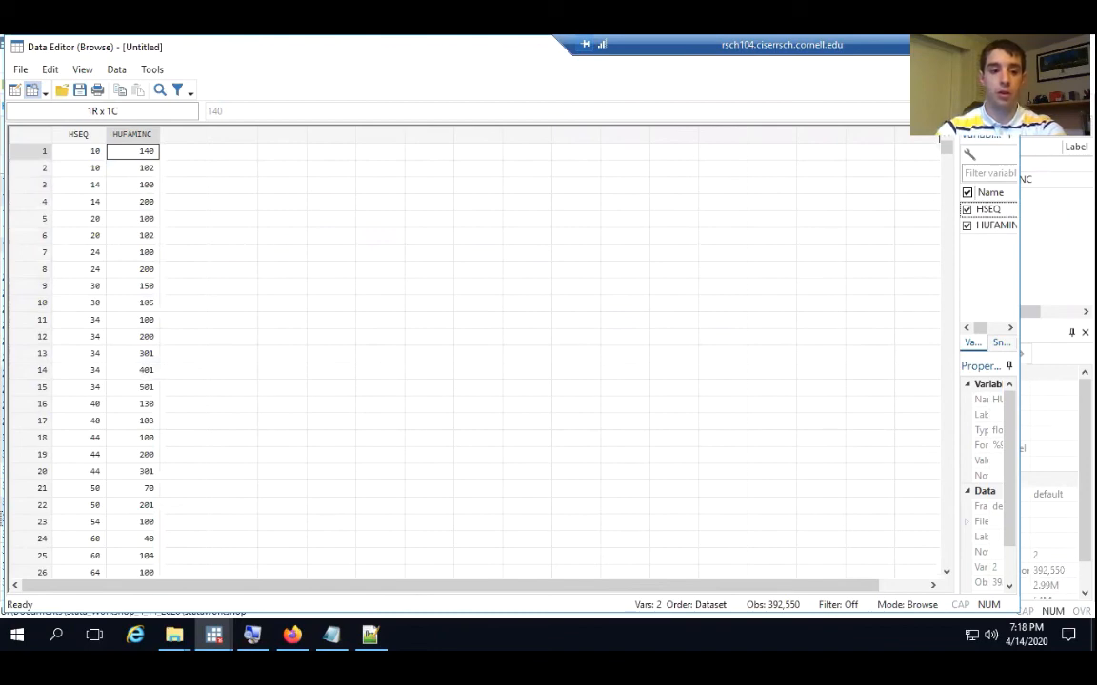
key(alt+Tab)
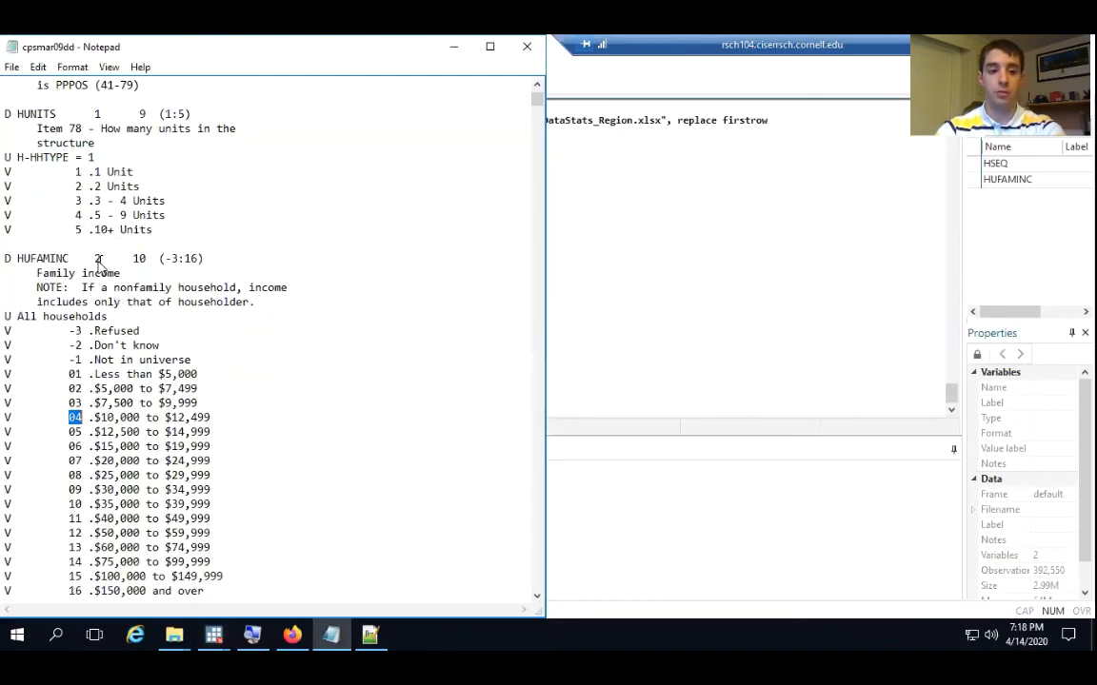
scroll(98, 264, up, 1)
scroll(140, 302, up, 6)
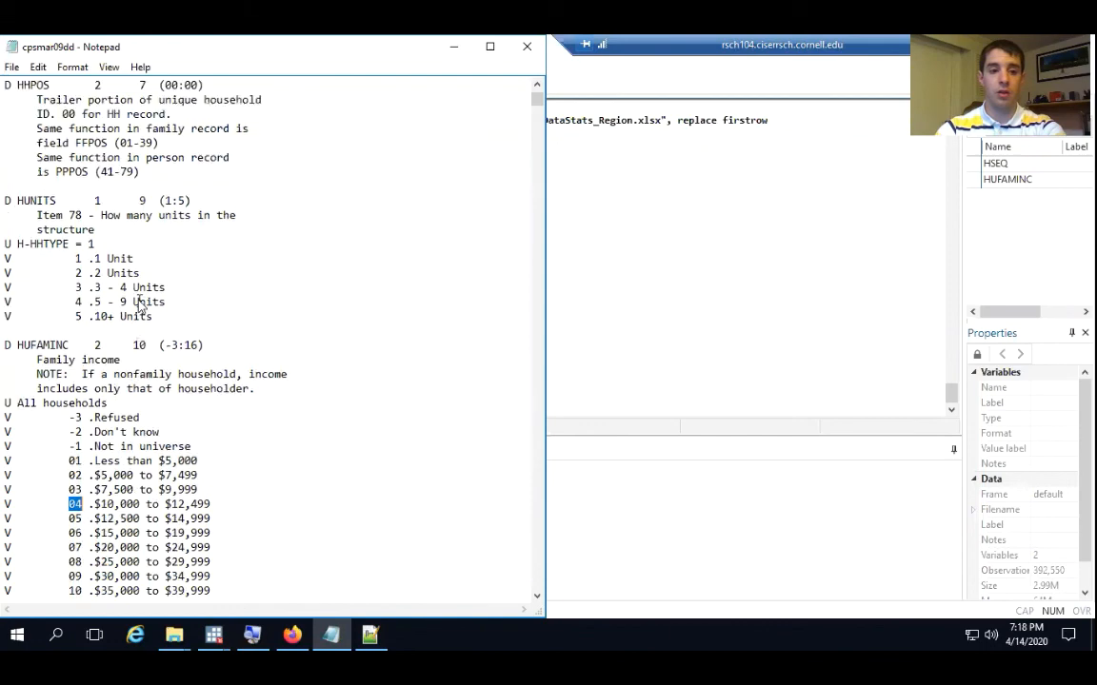
scroll(141, 303, down, 4)
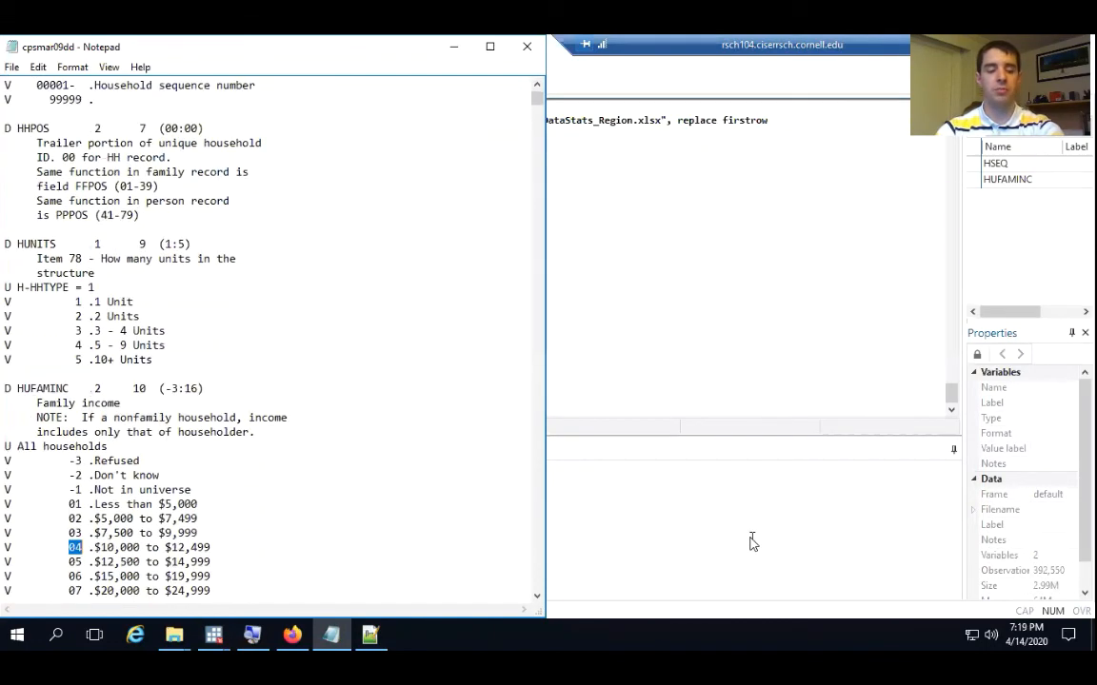
scroll(162, 351, up, 2)
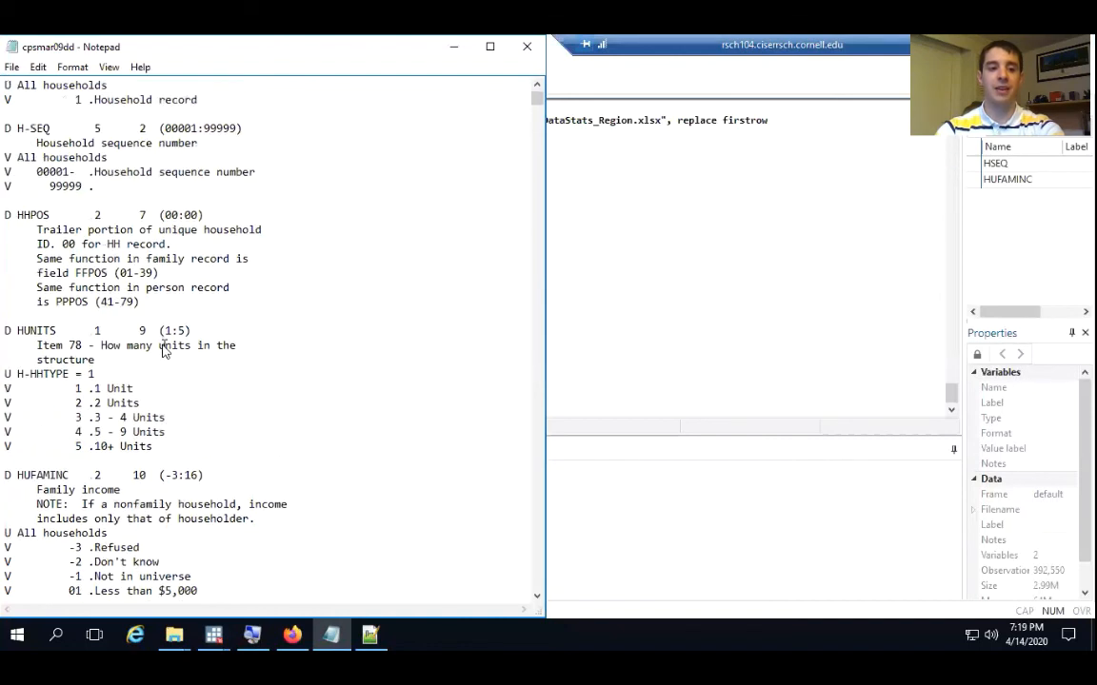
scroll(163, 350, up, 3)
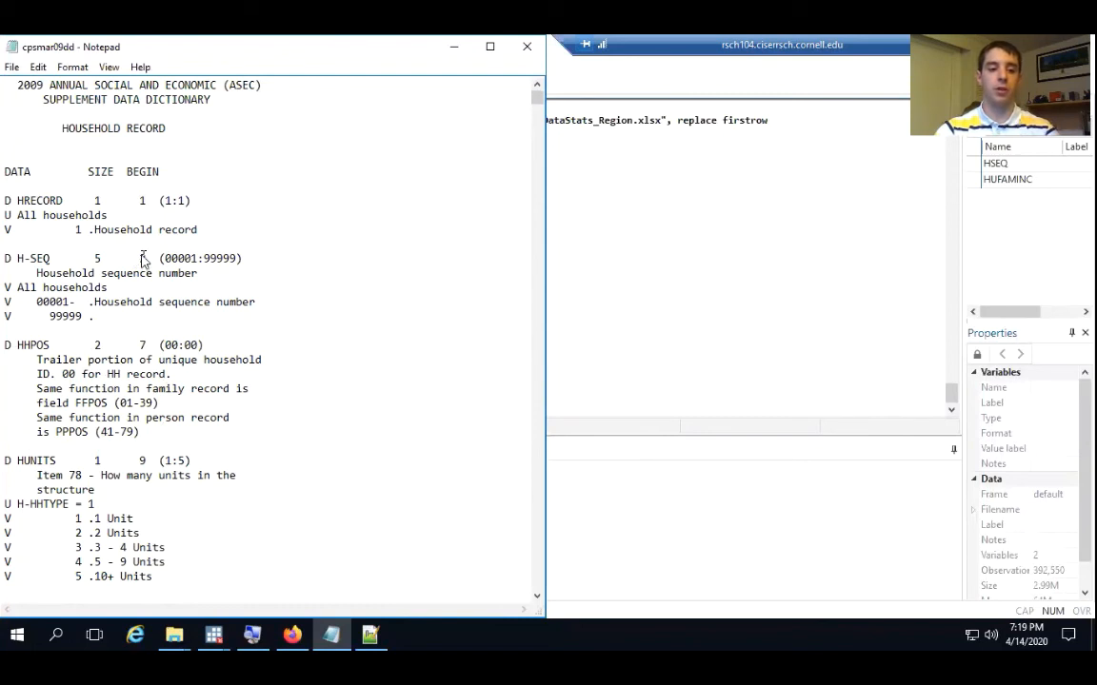
Correct the do-file's infix ranges to HSEQ 2-6 and HUFAMINC 10-11, and add the clear option
click(578, 440)
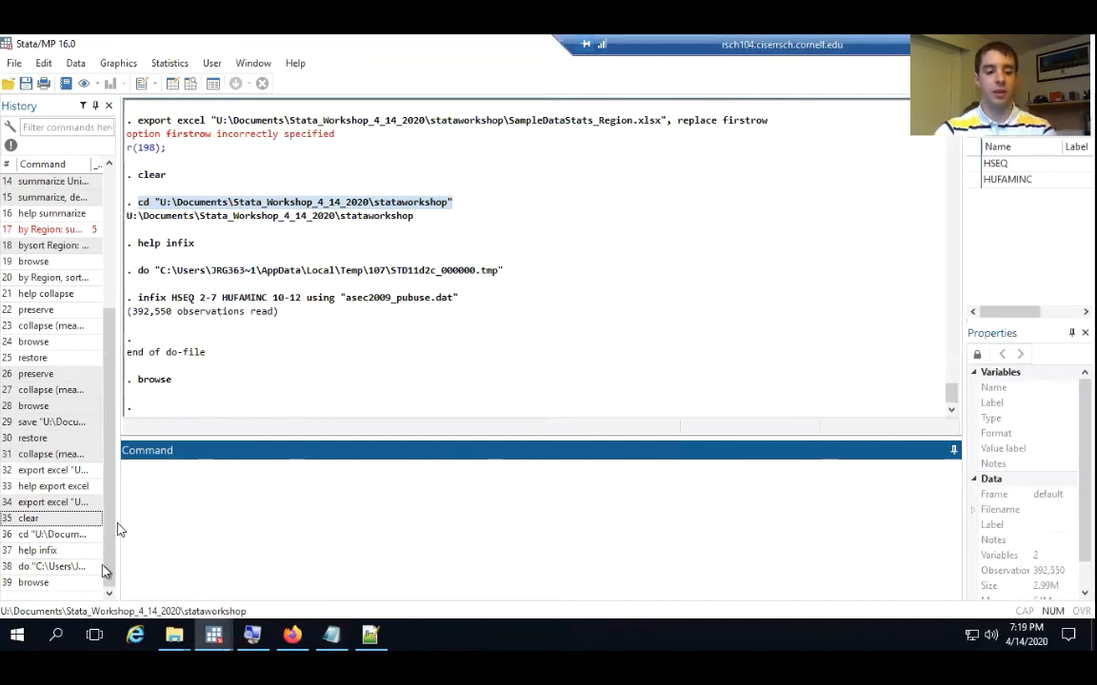
click(214, 640)
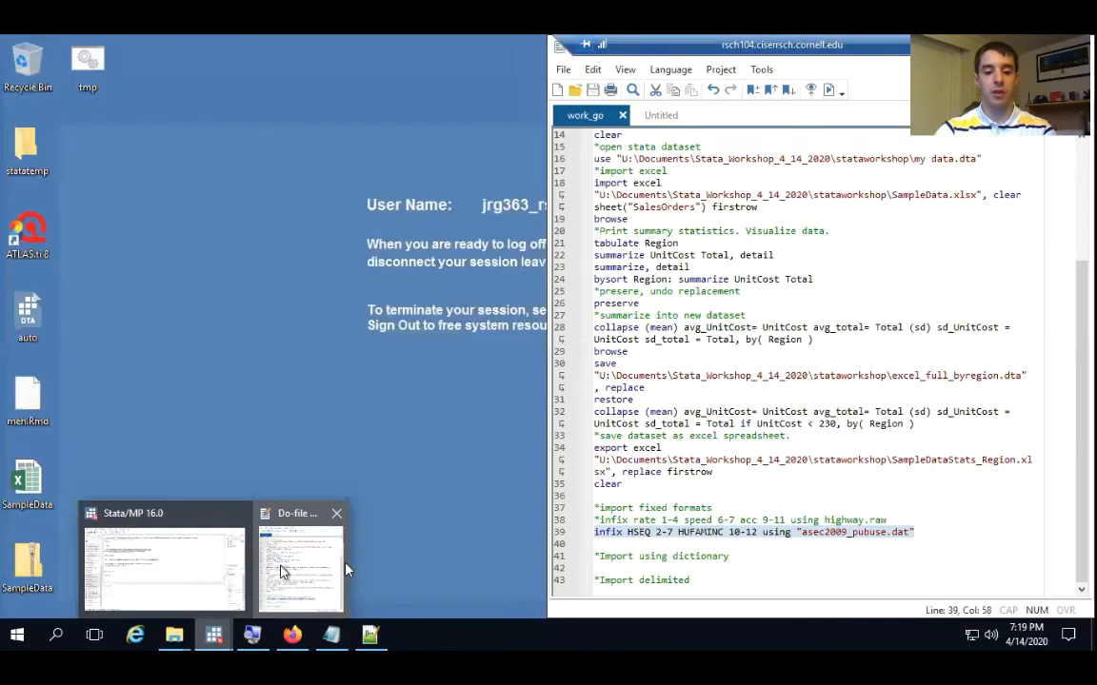
click(300, 563)
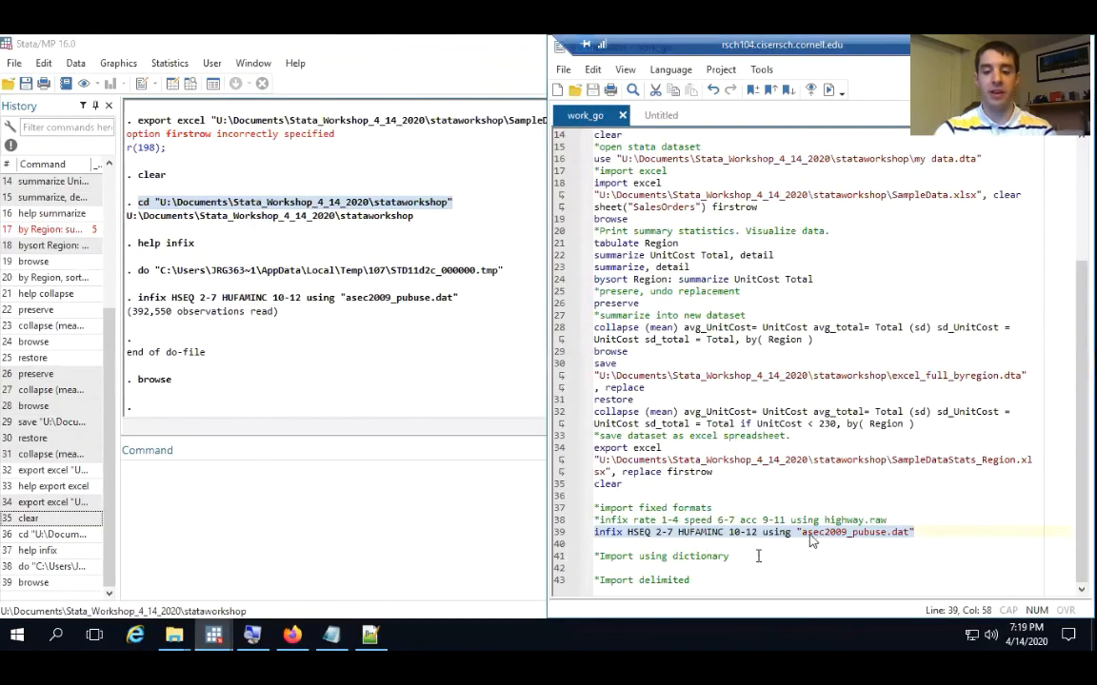
click(673, 534)
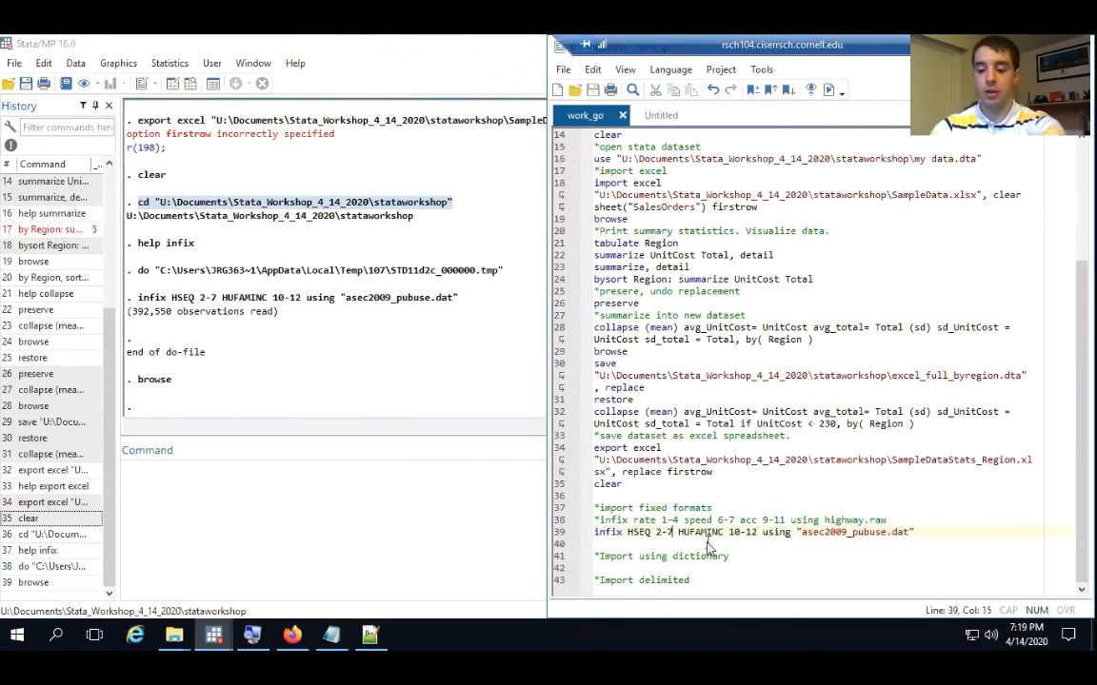
key(BackSpace)
text(6)
click(754, 534)
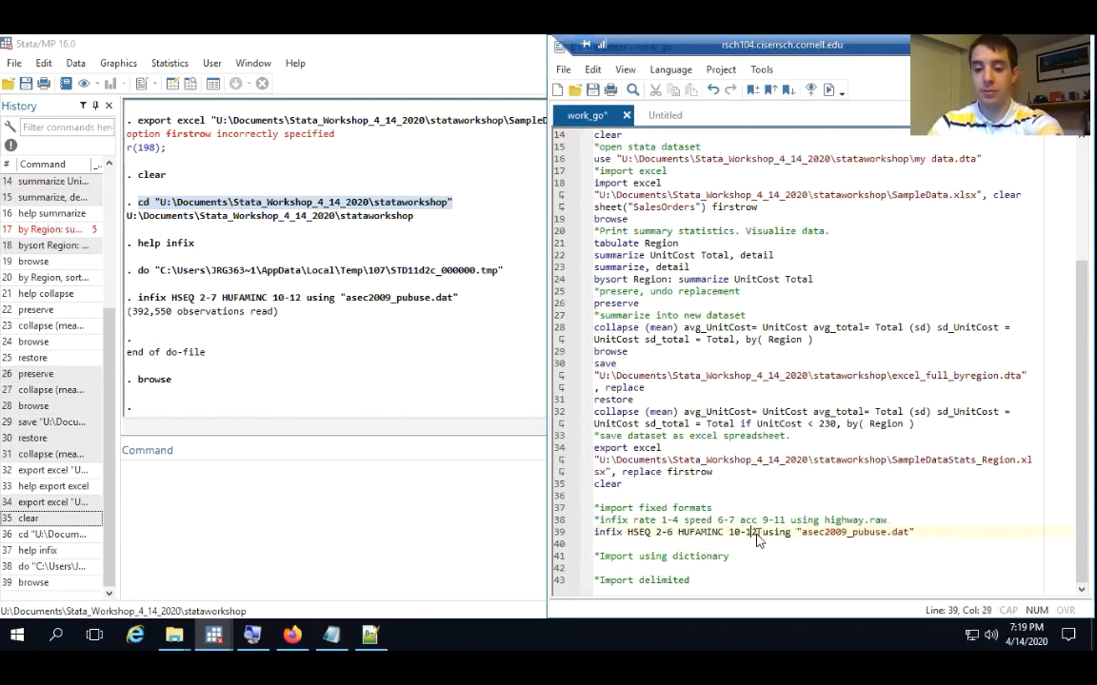
key(BackSpace)
text(1)
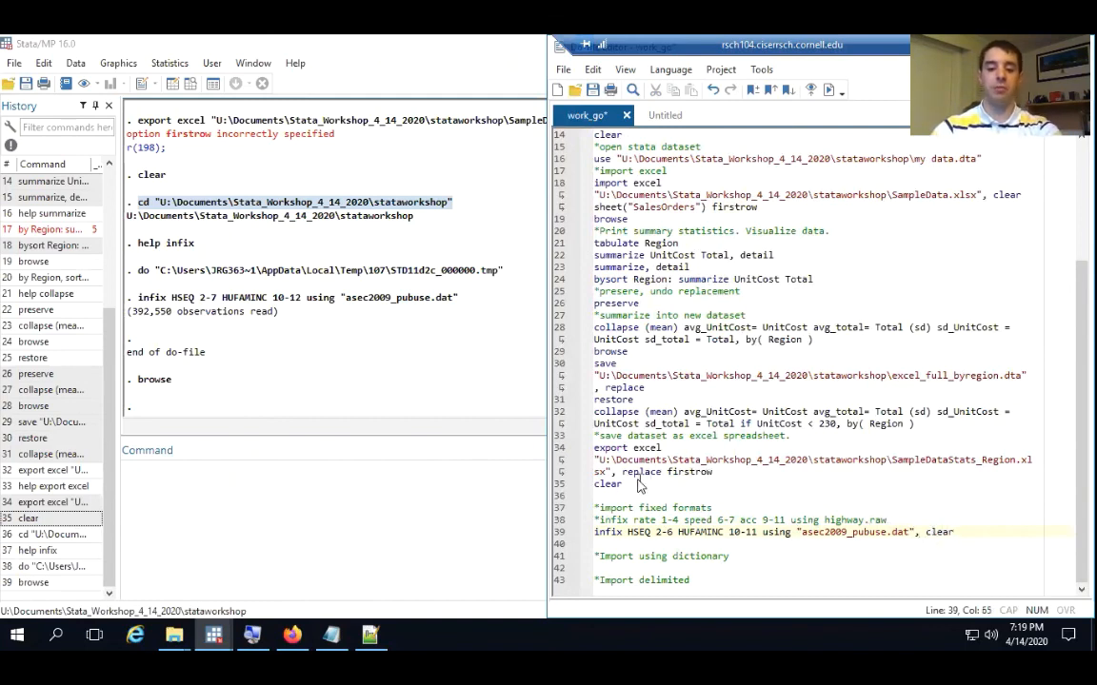
Delete the standalone clear line between the export excel command and the fixed-format import section of the do-file
drag(624, 484, 592, 485)
key(BackSpace)
key(BackSpace)
Execute only the corrected infix line and view the reimported data in the Data Editor's browse mode
scroll(582, 493, up, 1)
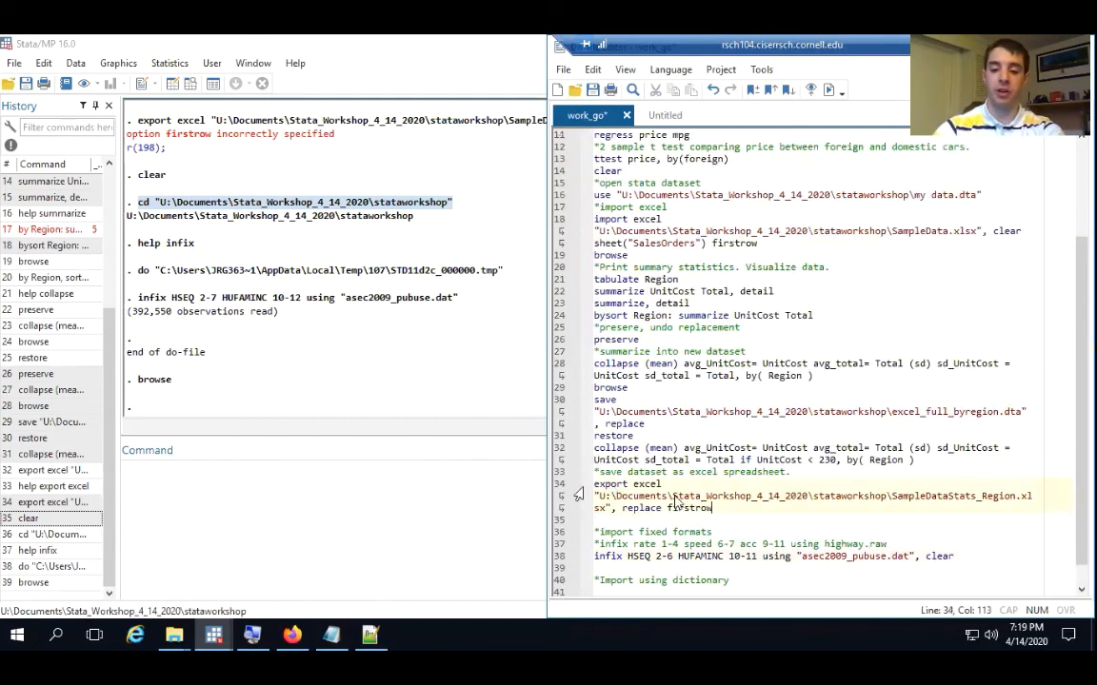
drag(954, 557, 580, 556)
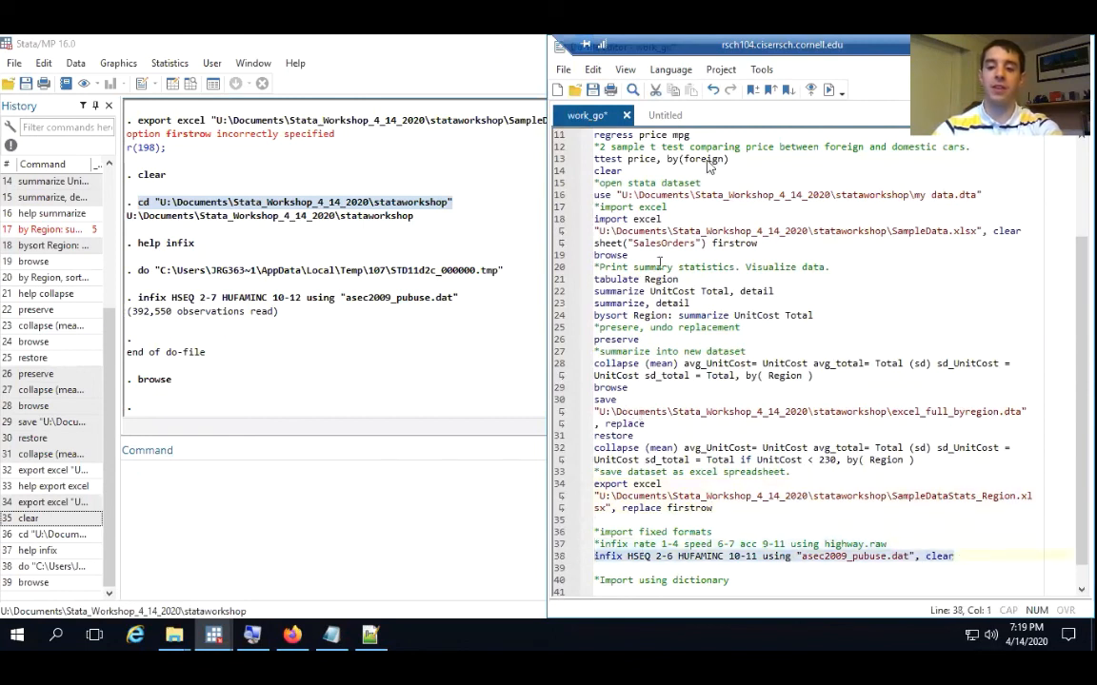
click(828, 90)
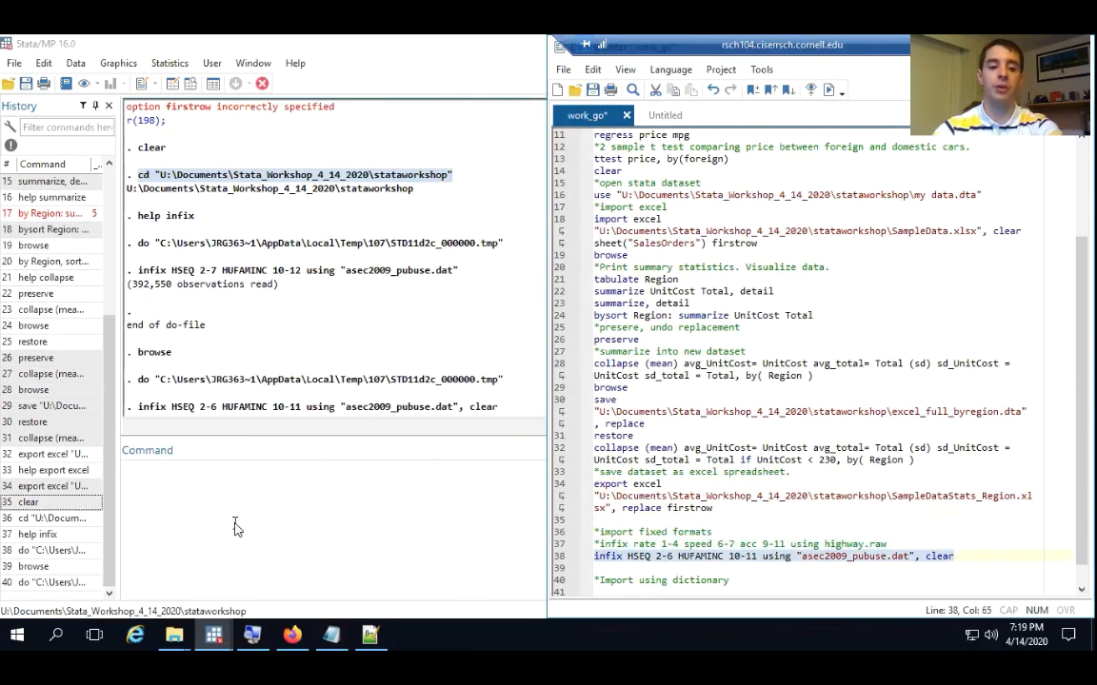
click(243, 508)
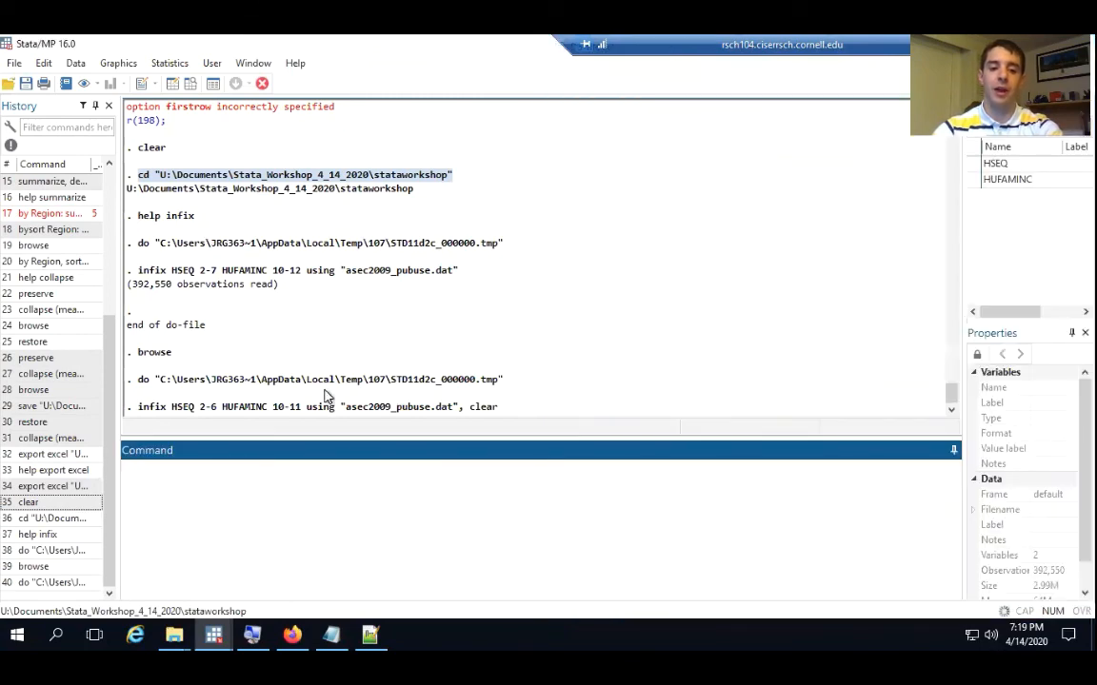
click(191, 85)
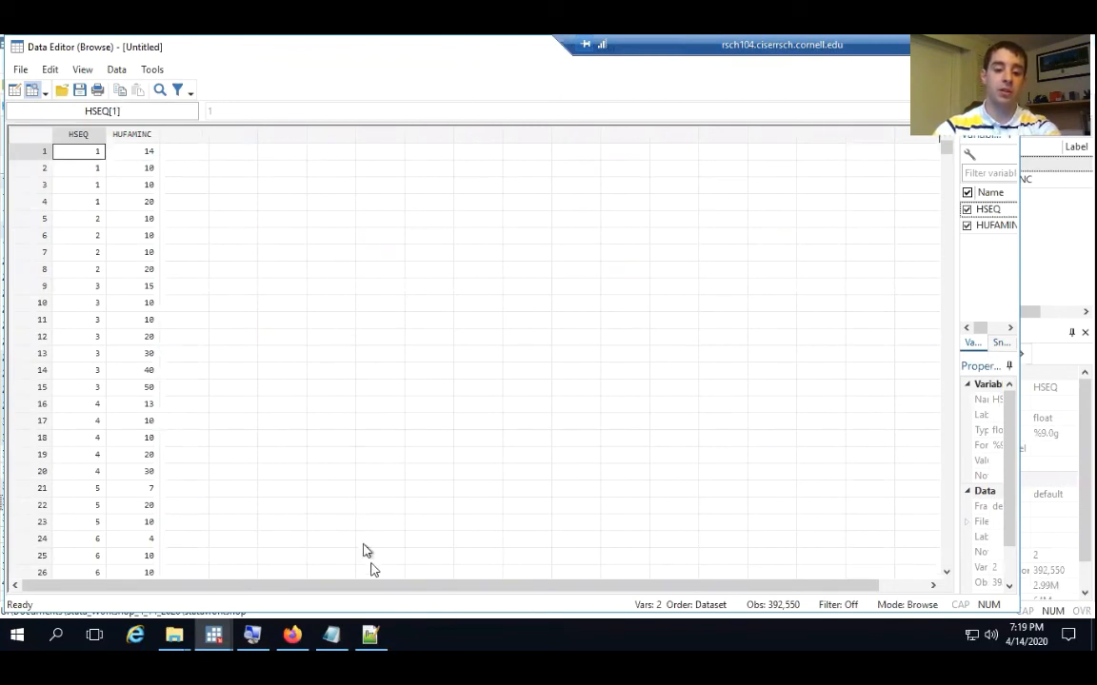
Open asec2009_pubuse.dat from the stataworkshop folder in Notepad++ and examine columns 10-11 of the first record
right_click(371, 635)
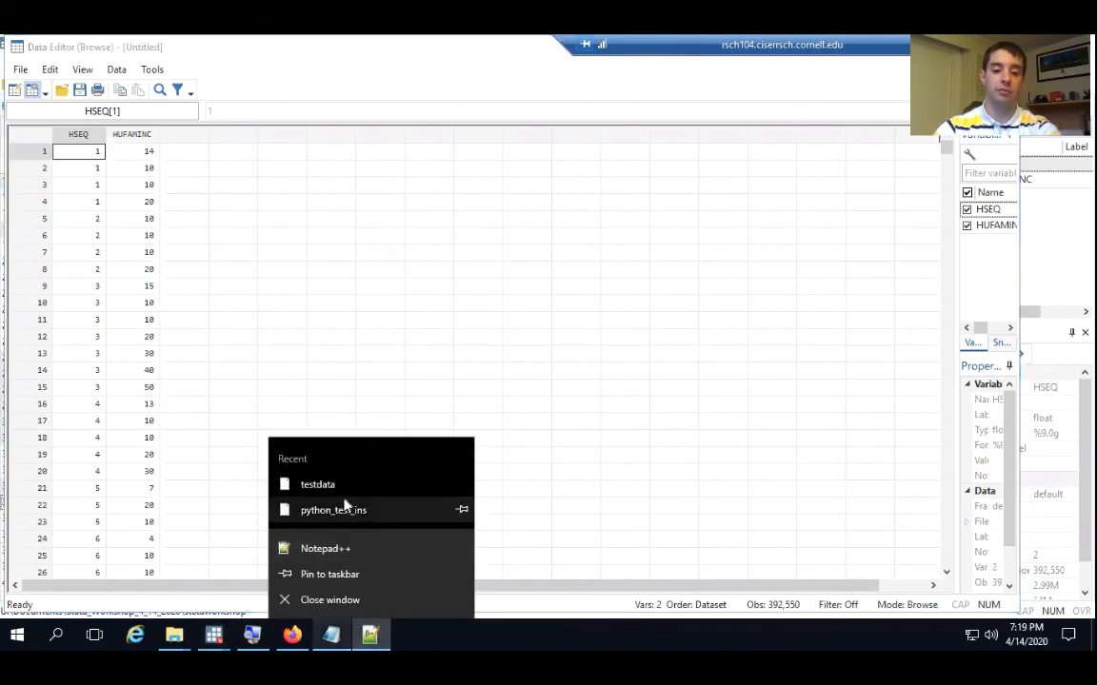
click(194, 627)
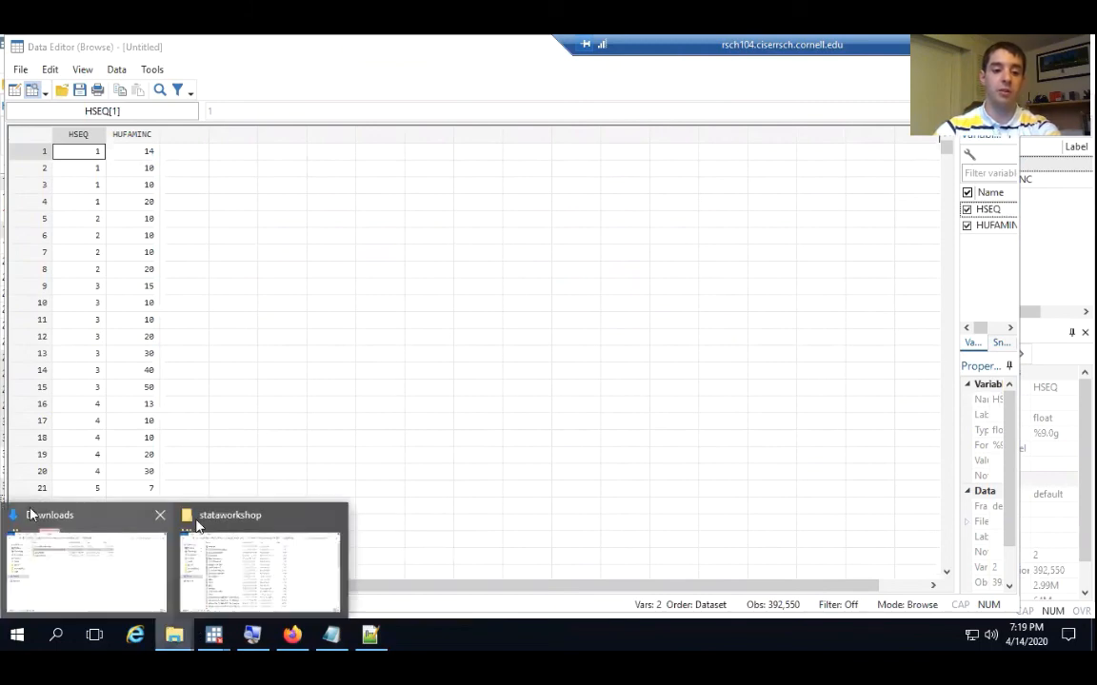
click(227, 526)
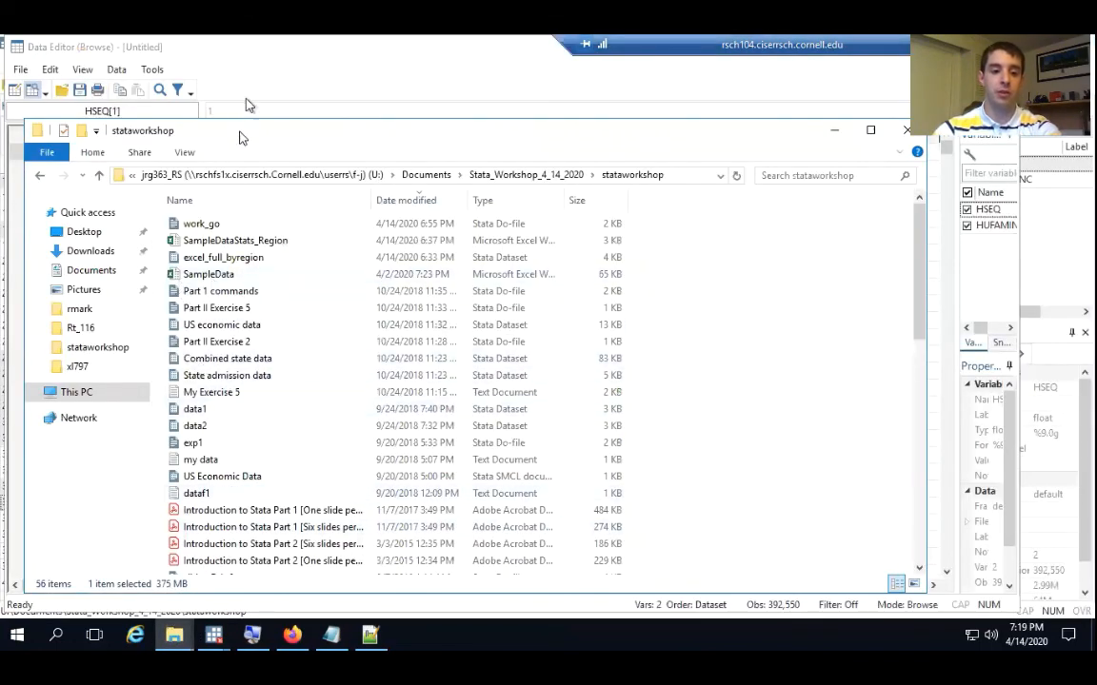
drag(240, 130, 275, 131)
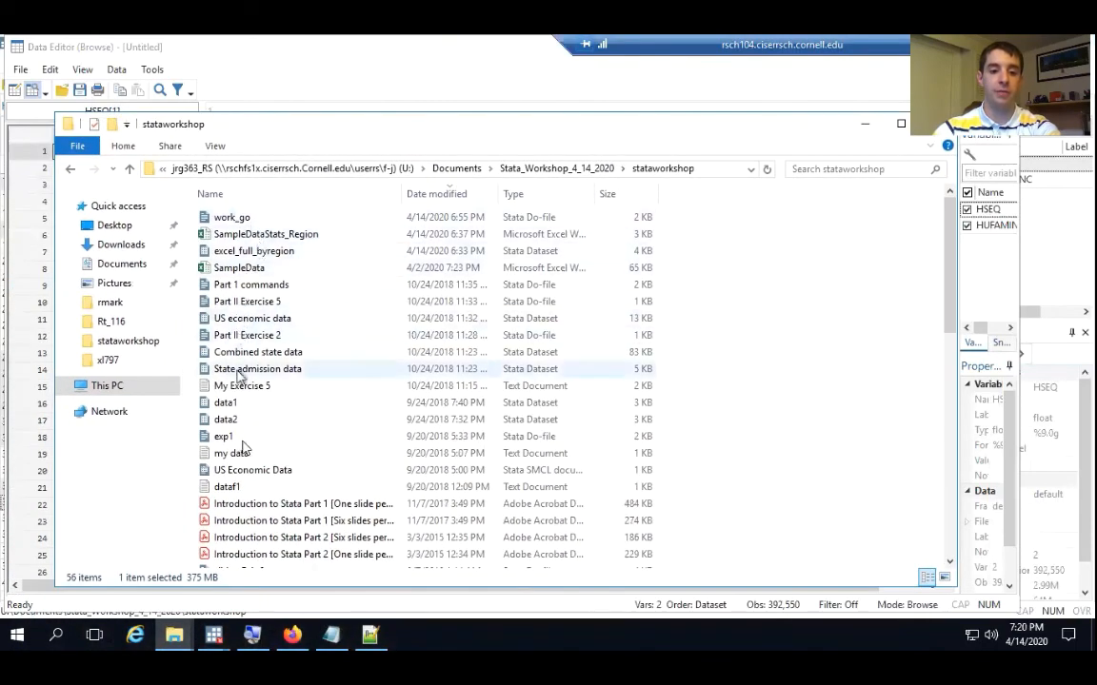
scroll(246, 409, down, 6)
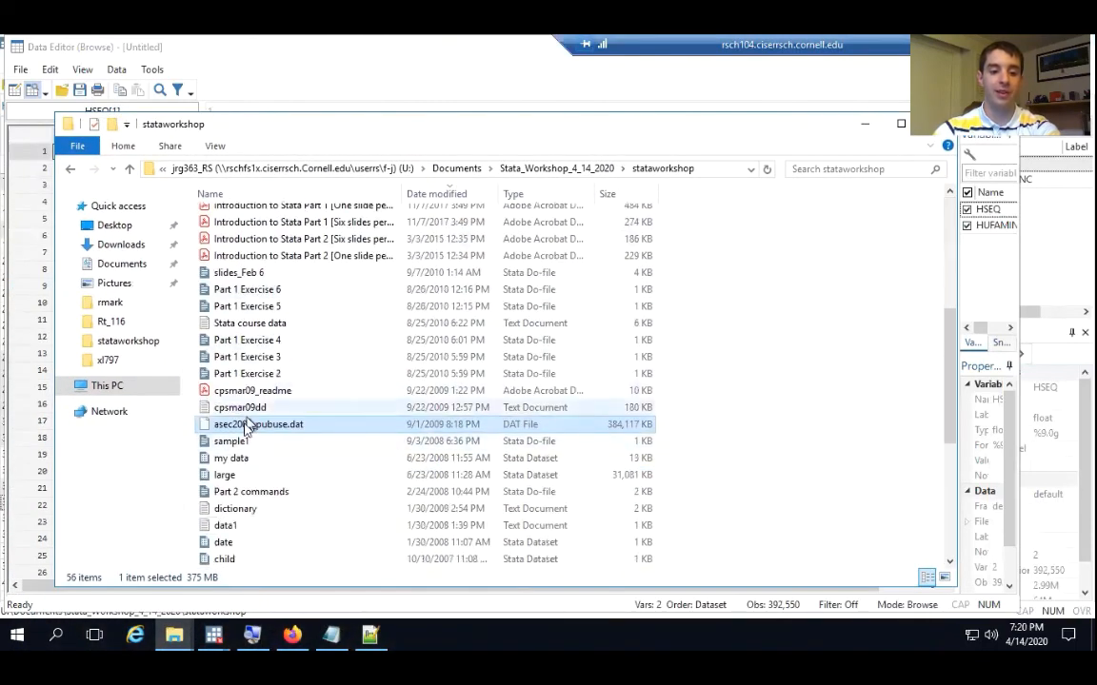
right_click(247, 426)
click(303, 203)
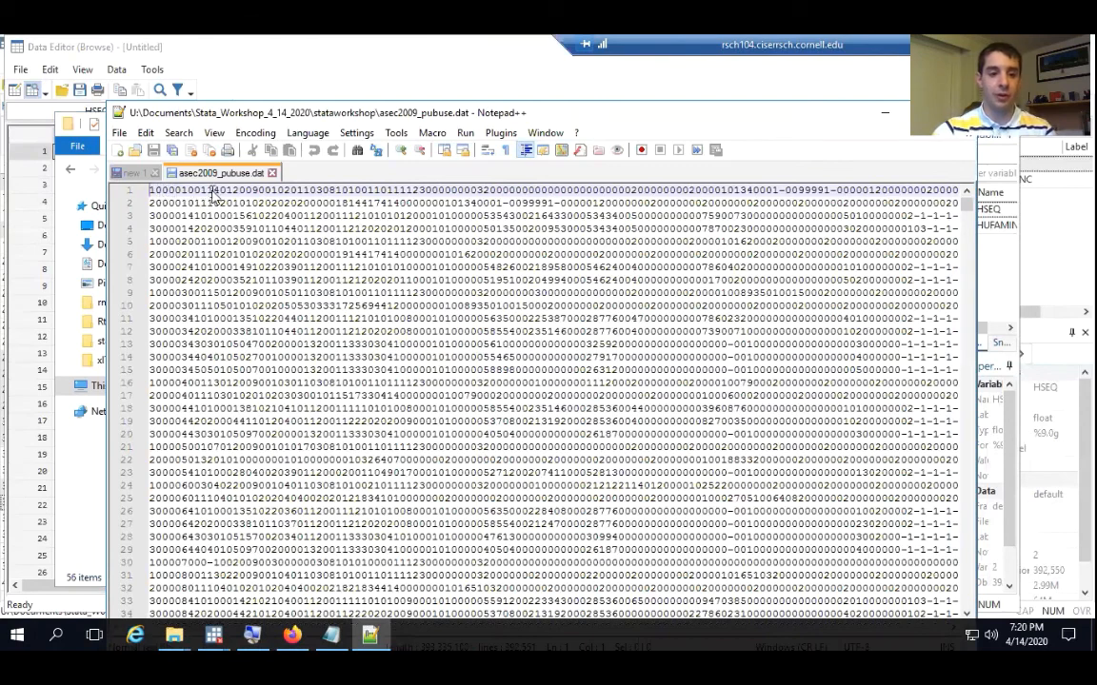
click(207, 190)
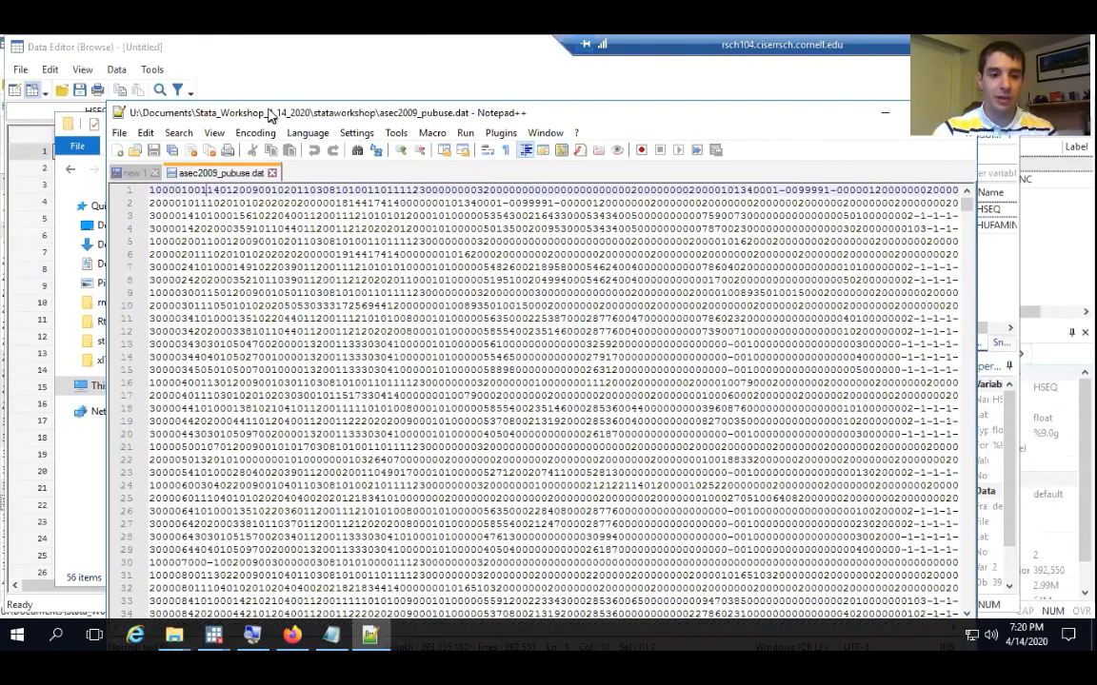
drag(245, 112, 237, 46)
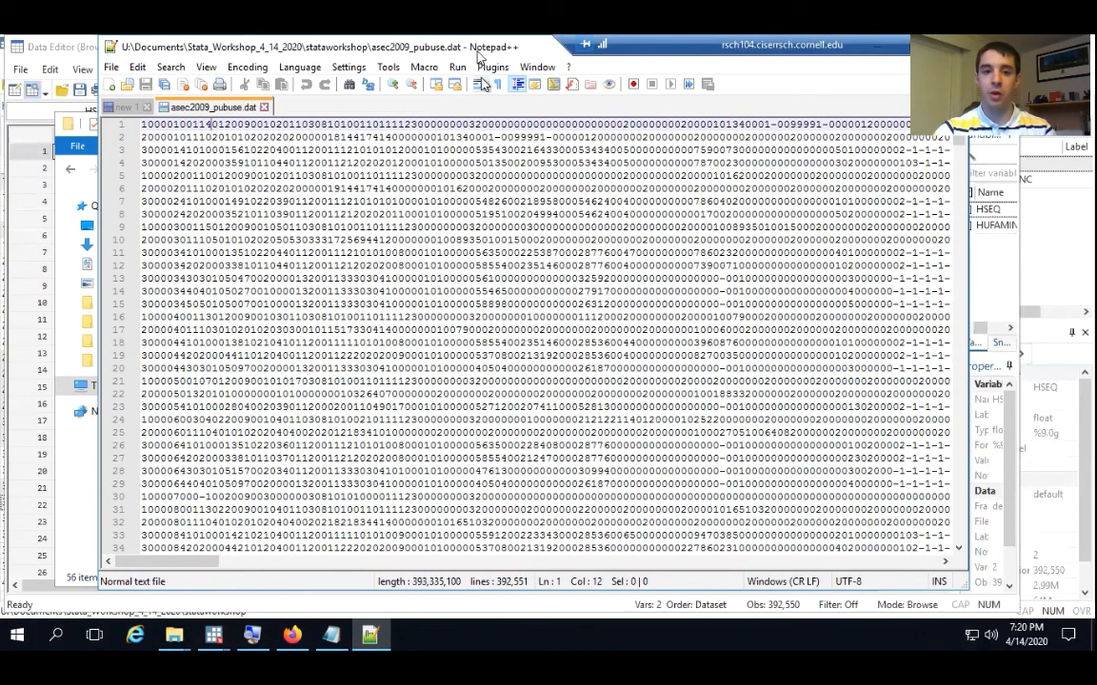
Close Notepad++ and the Data Editor, and return to the main Stata window
drag(431, 46, 429, 73)
click(950, 73)
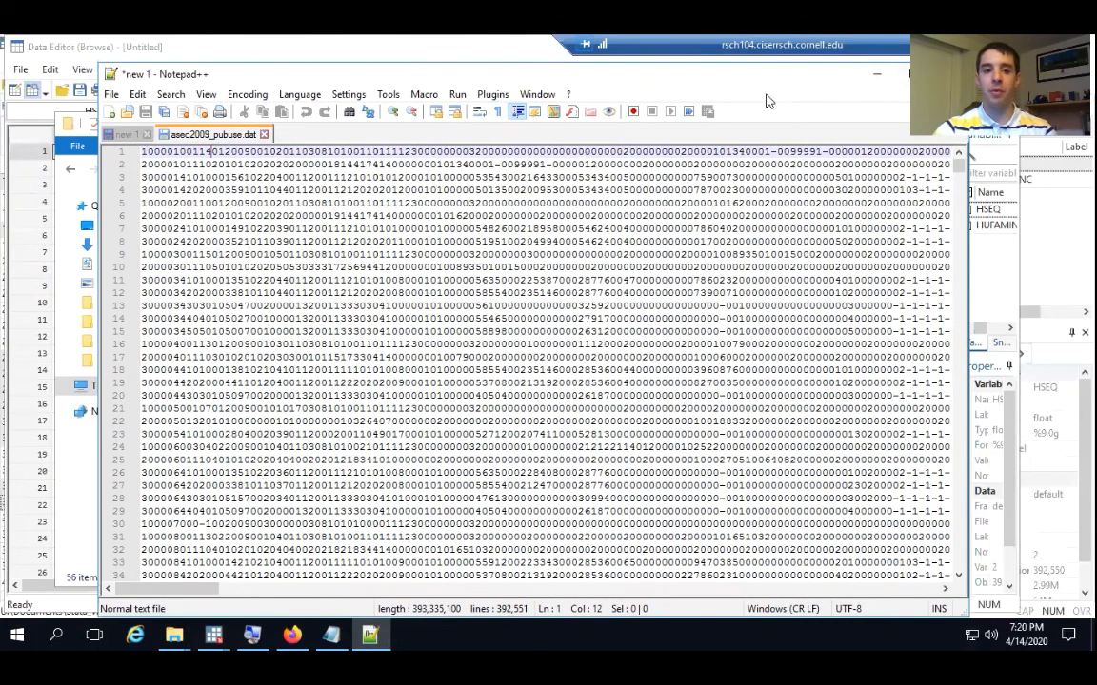
click(284, 62)
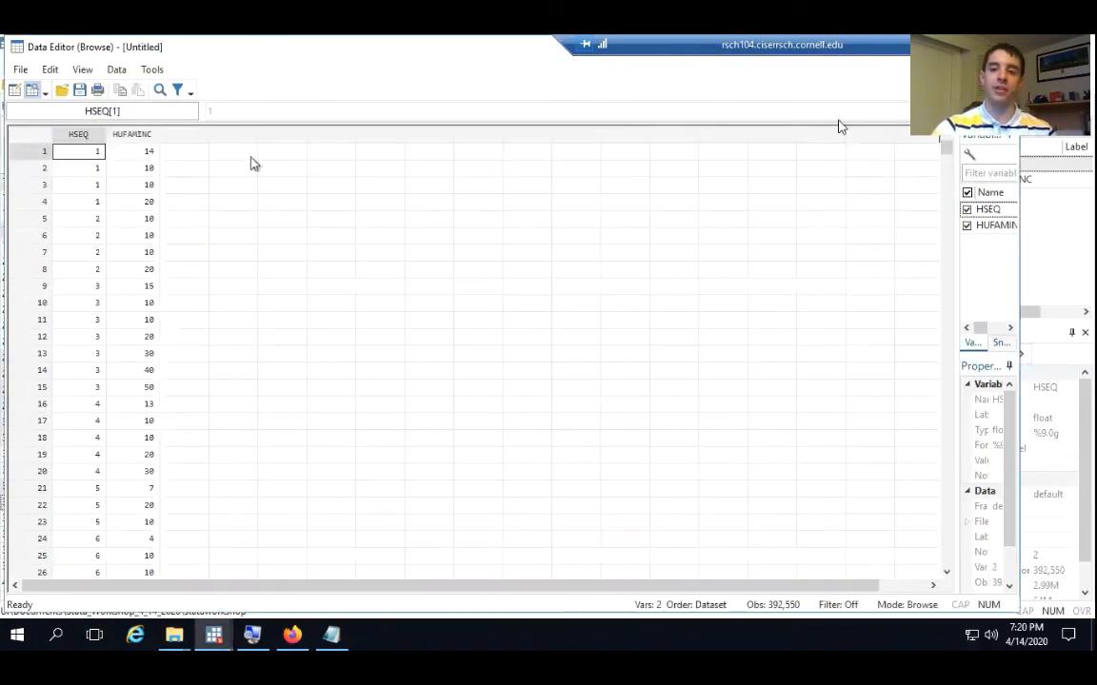
drag(514, 52, 501, 113)
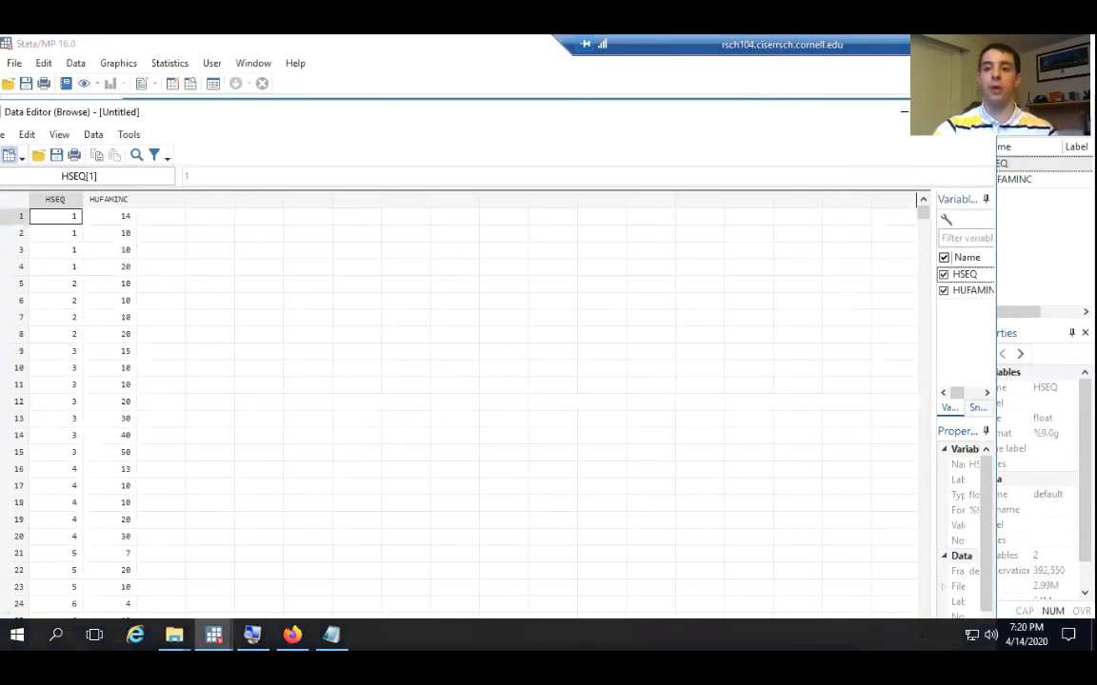
click(975, 112)
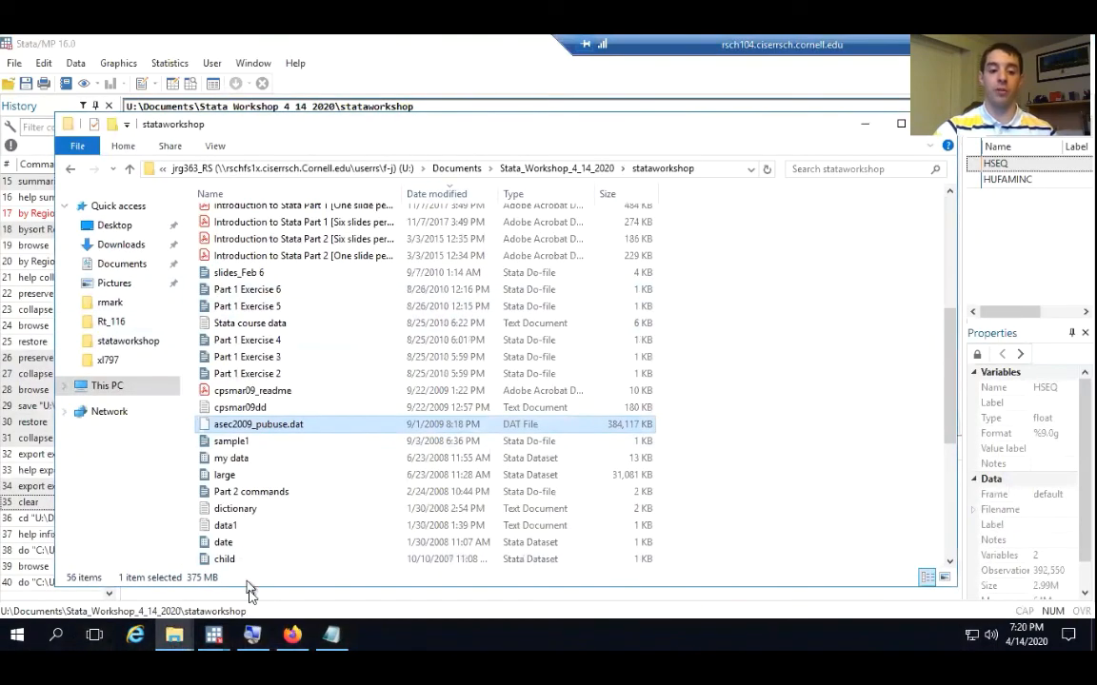
click(319, 57)
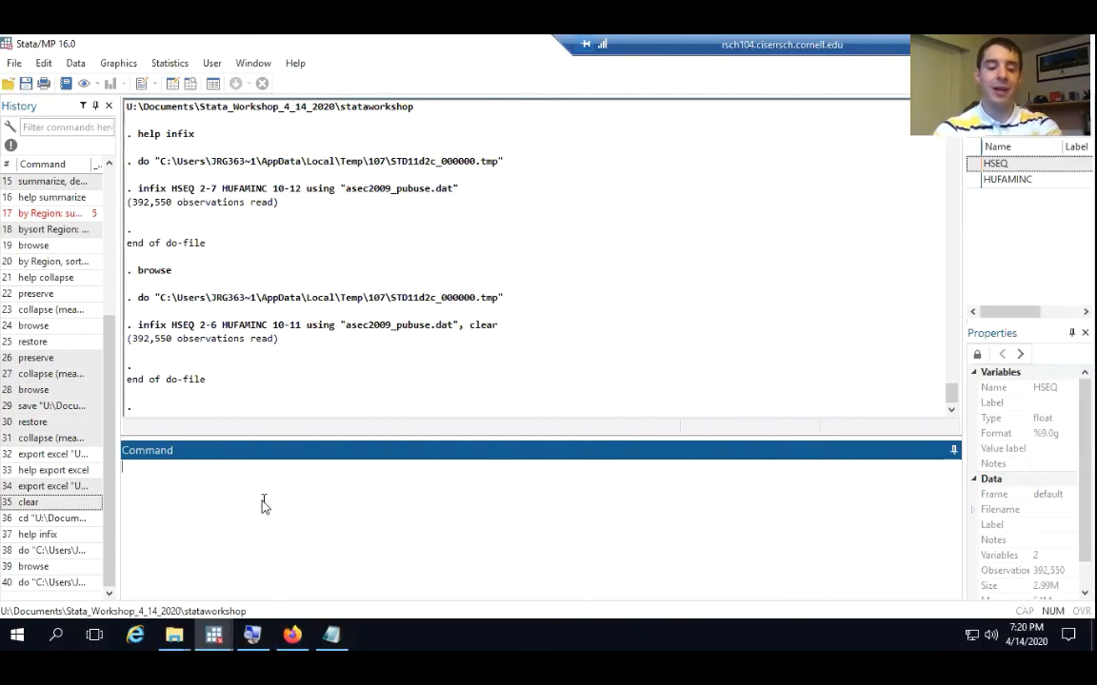
Save the imported dataset by running save "ASEC_2009", replace
text(save)
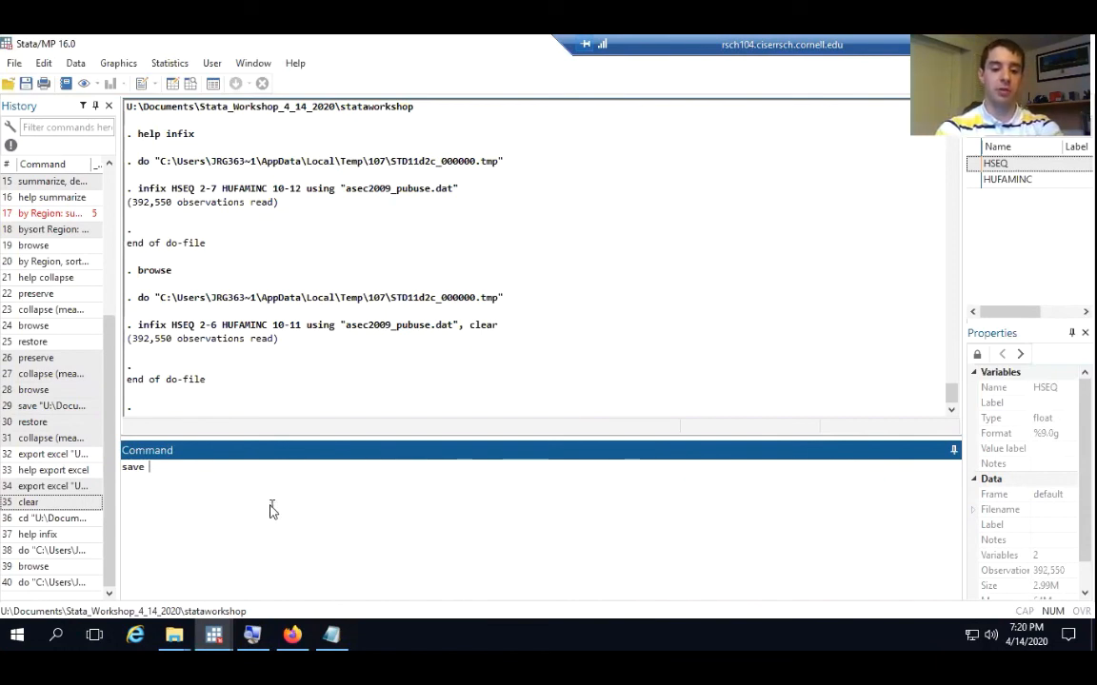
text(SEC_2009)
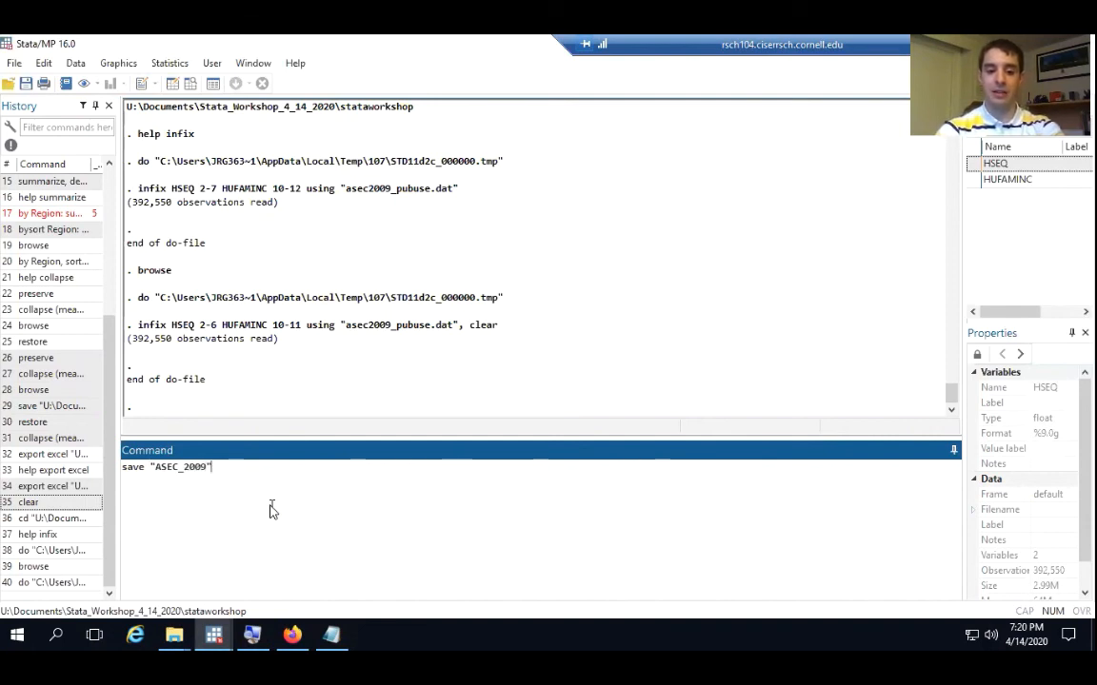
text(, rep)
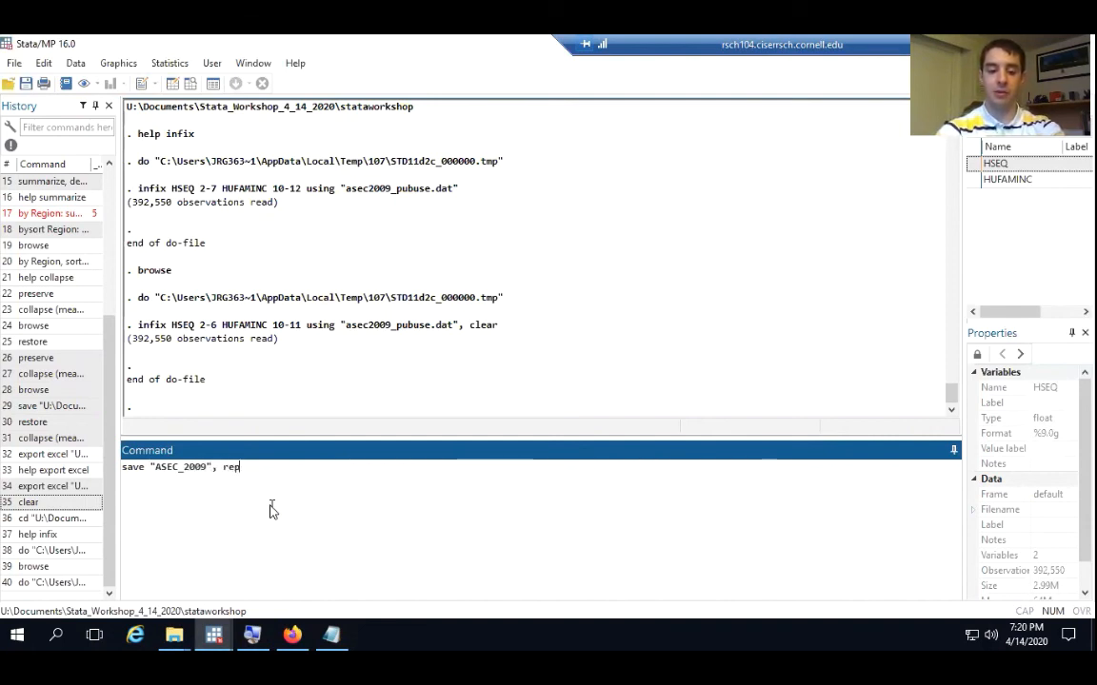
text(lace)
key(Return)
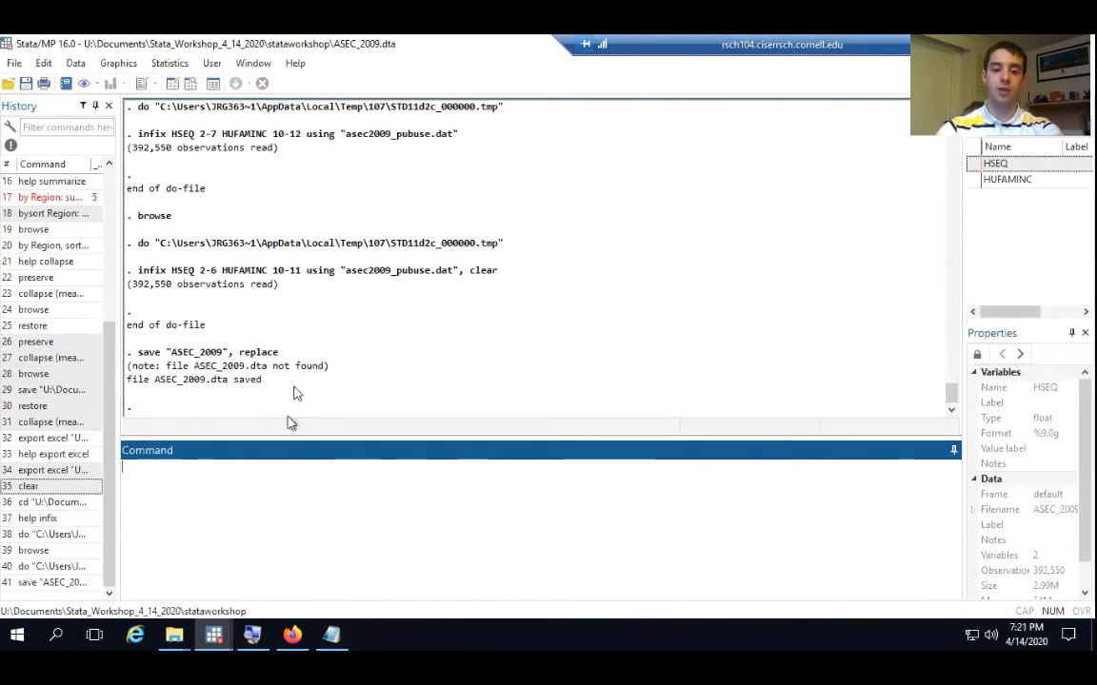
Copy the save "ASEC_2009", replace command from the results into the work_go do-file, directly below the infix line
drag(279, 353, 145, 365)
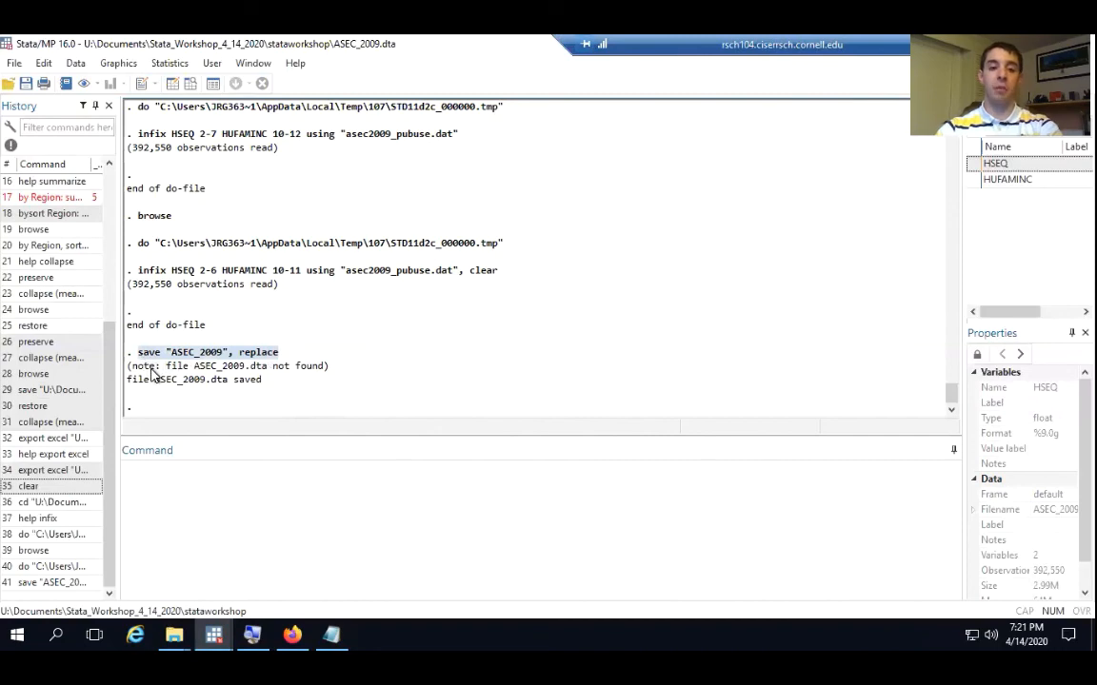
mouse_move(218, 643)
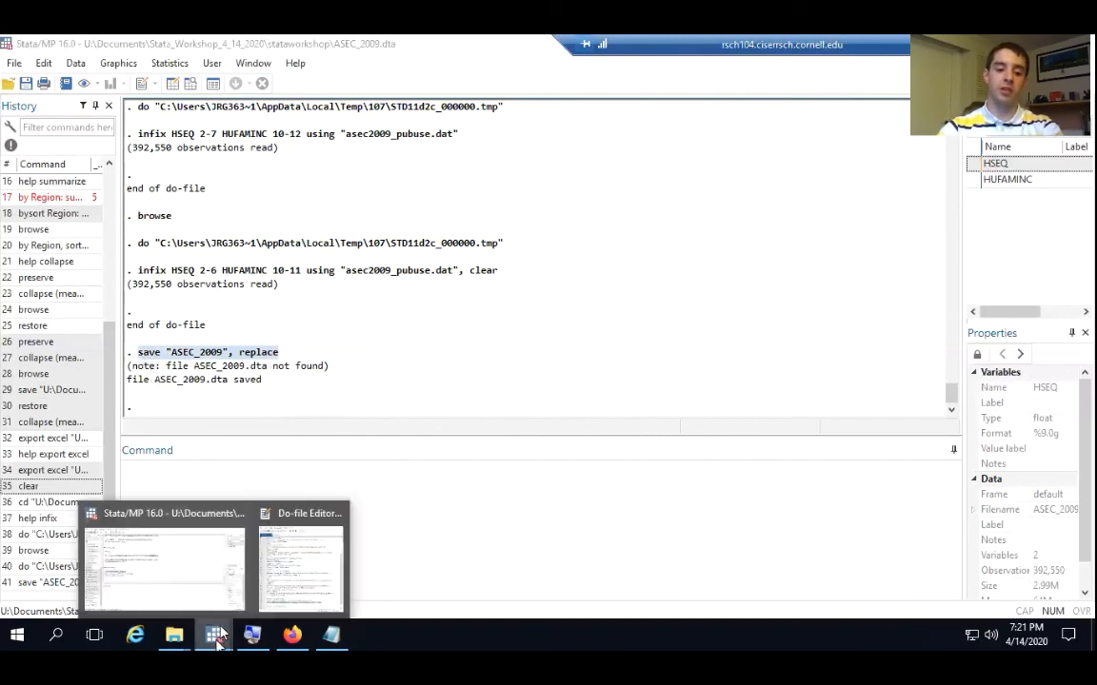
click(282, 558)
click(791, 569)
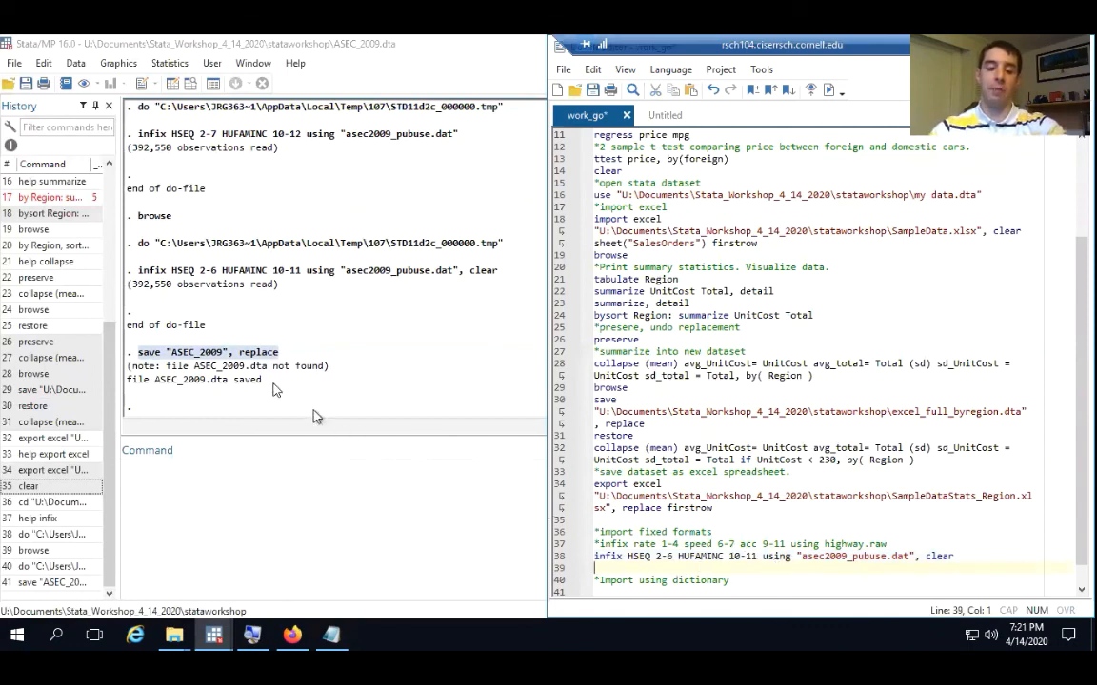
right_click(222, 355)
click(249, 362)
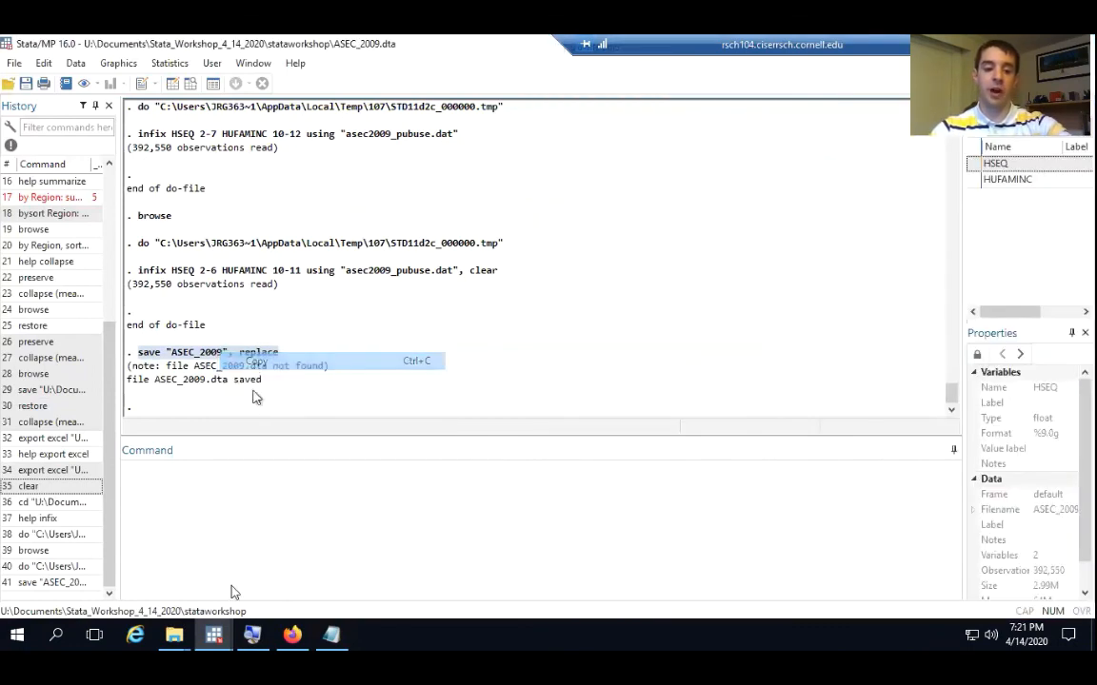
mouse_move(222, 636)
click(318, 551)
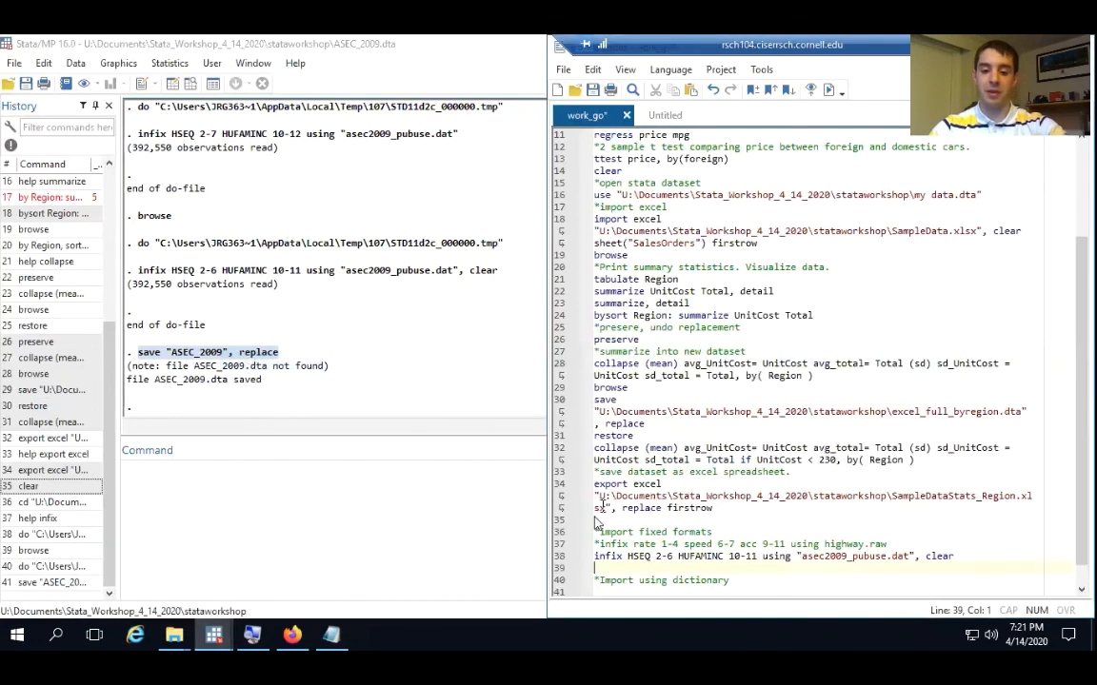
right_click(602, 571)
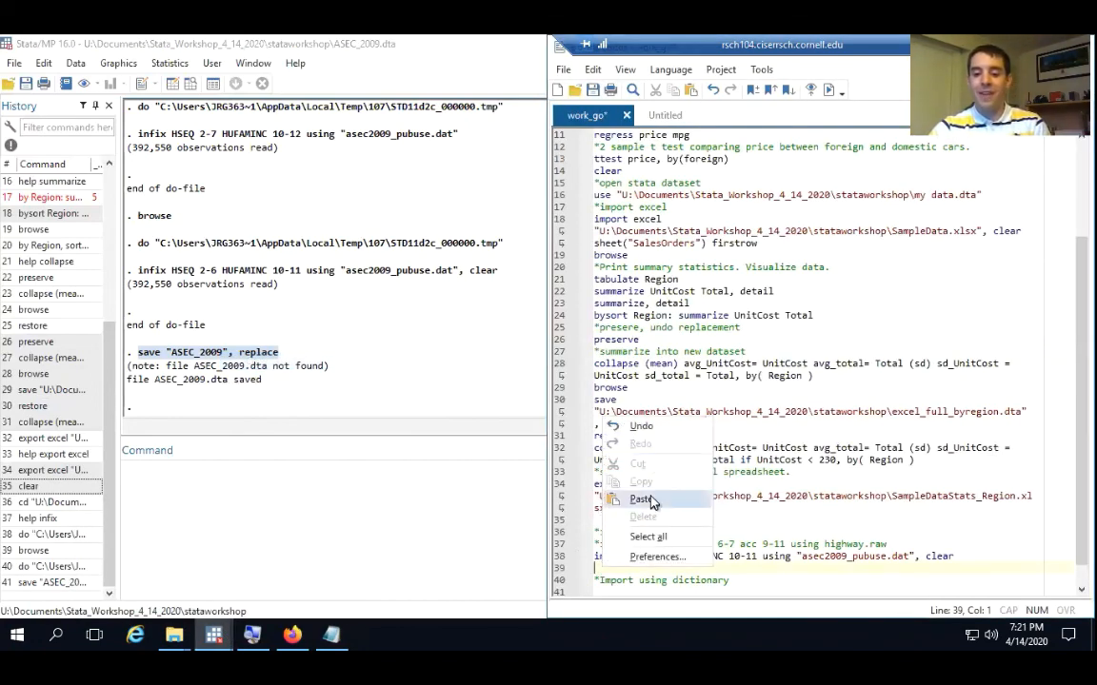
click(586, 446)
scroll(759, 566, down, 1)
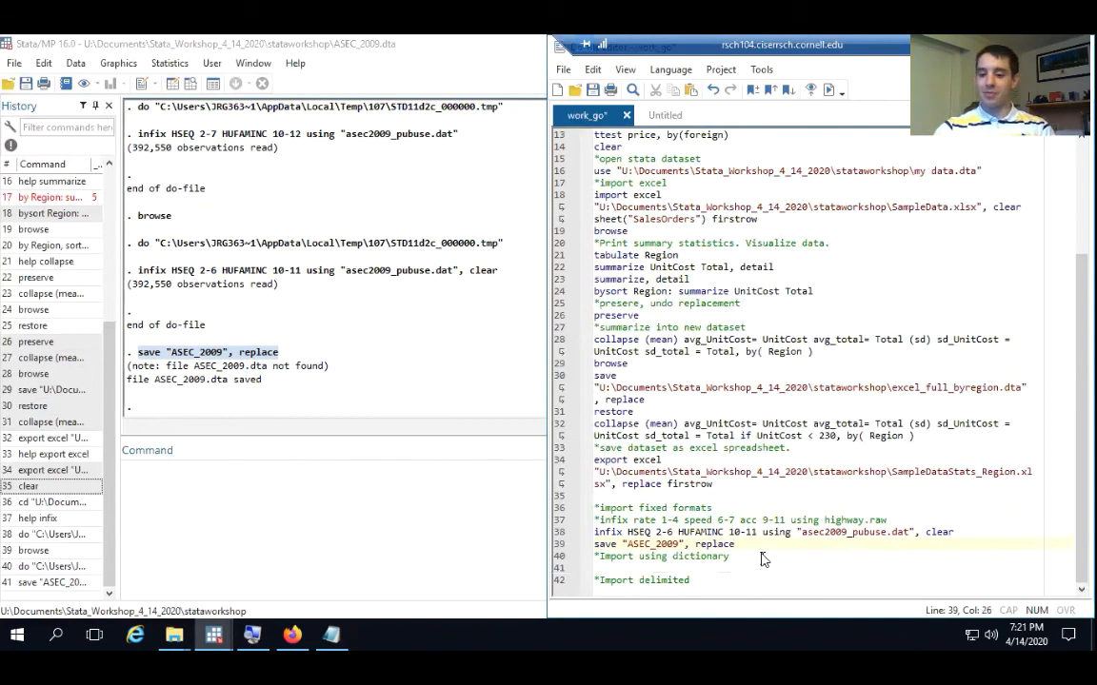
click(638, 569)
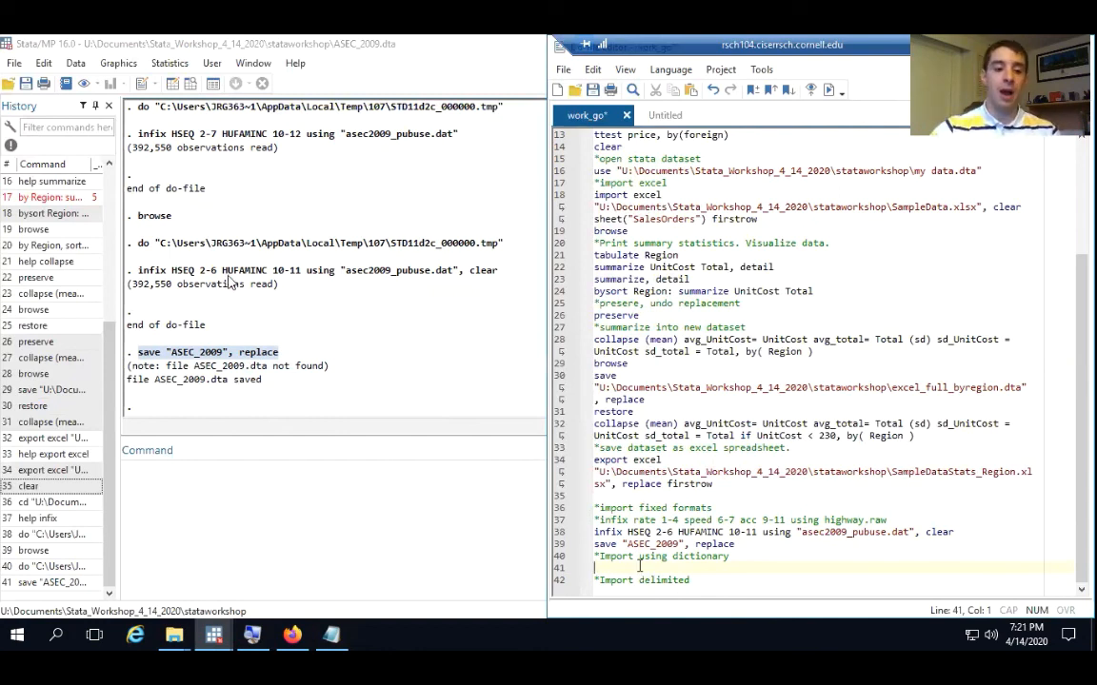
In the cpsmar09dd codebook in Notepad, find HUFAMINC code 14 and copy its description, $75,000 to $99,999
click(365, 300)
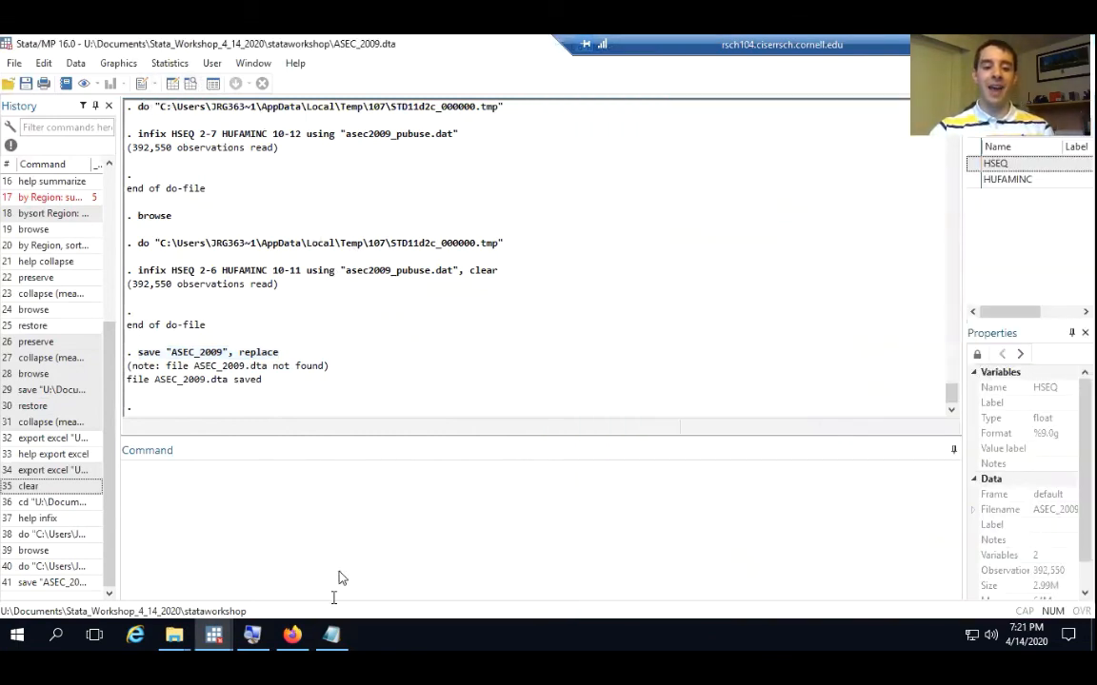
click(332, 634)
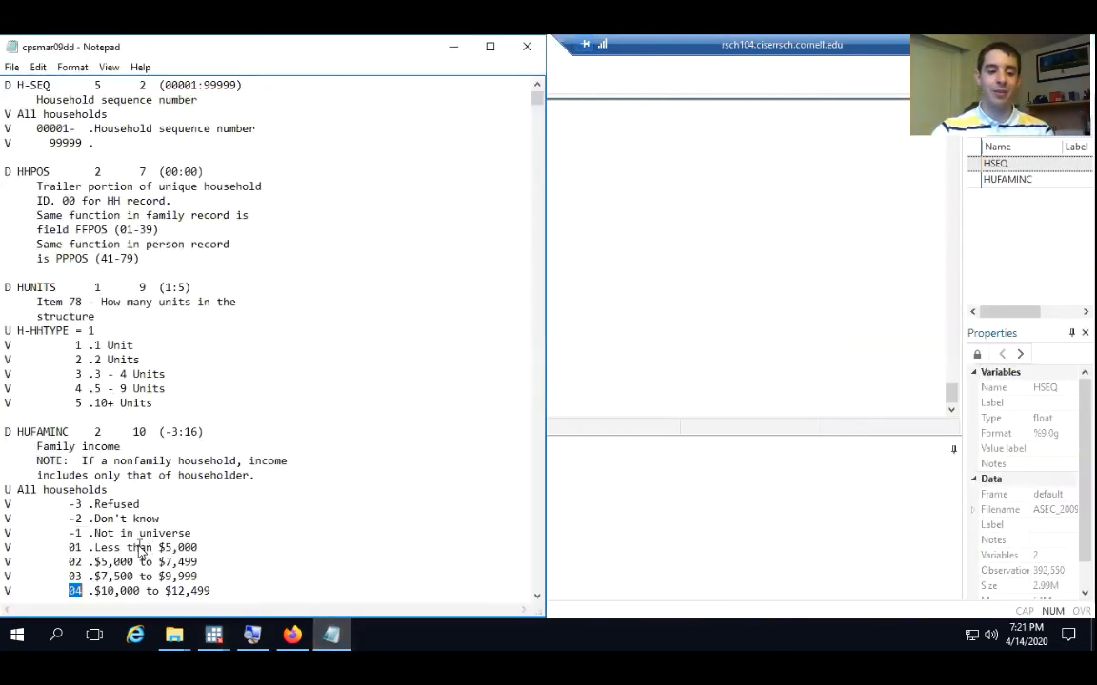
scroll(133, 495, down, 4)
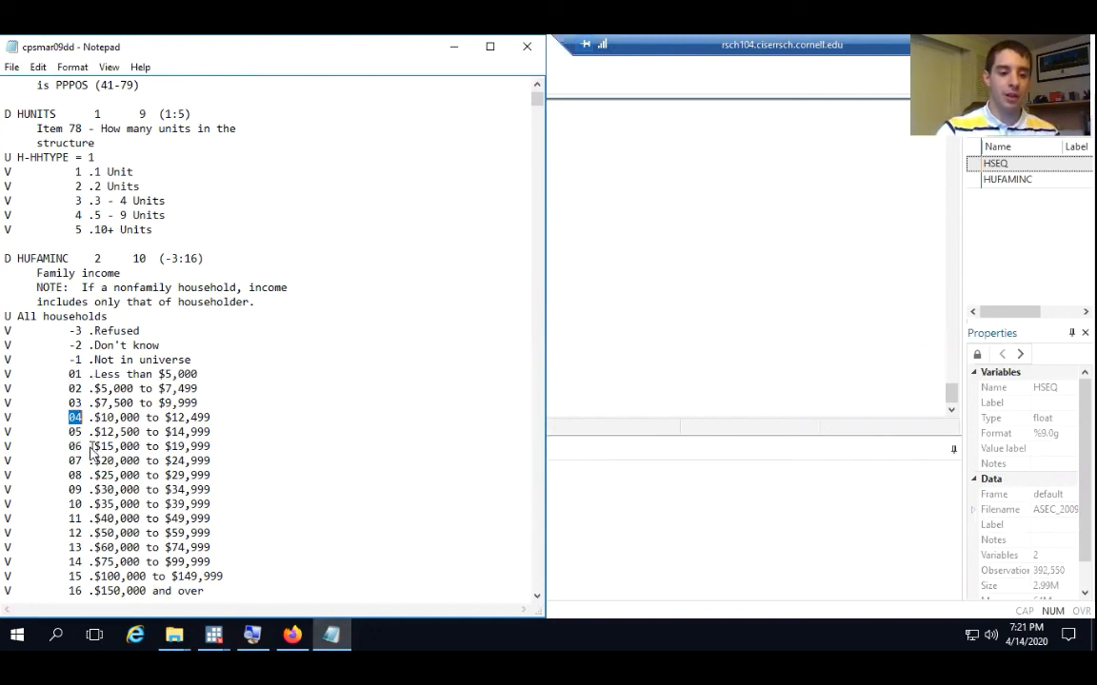
scroll(93, 453, down, 1)
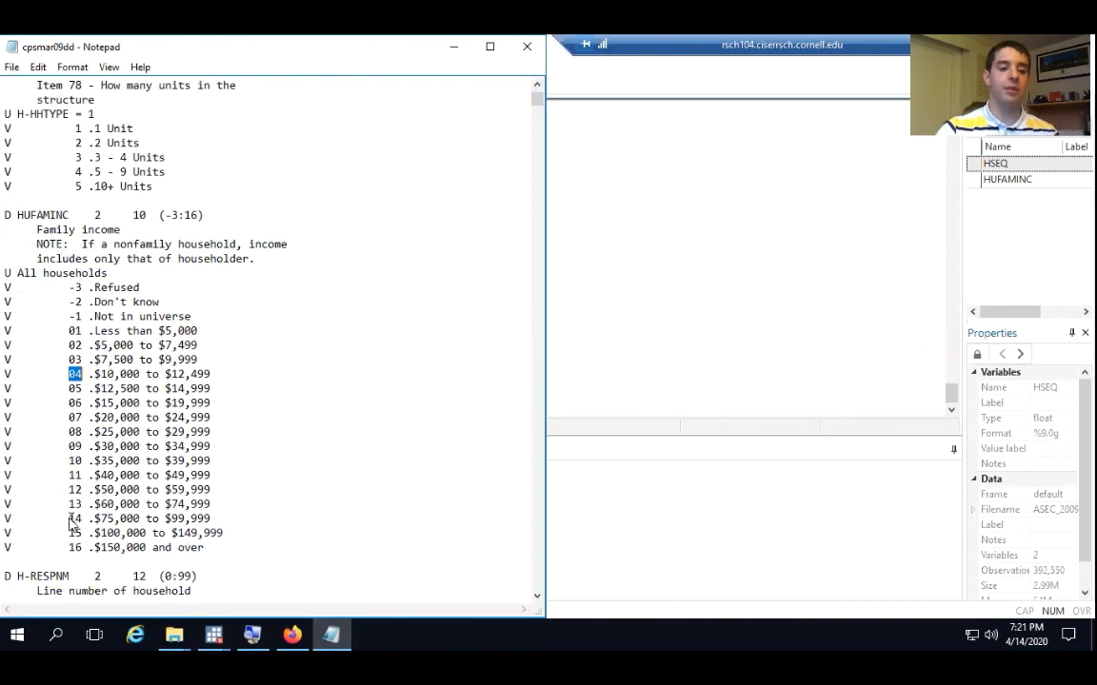
drag(70, 520, 214, 521)
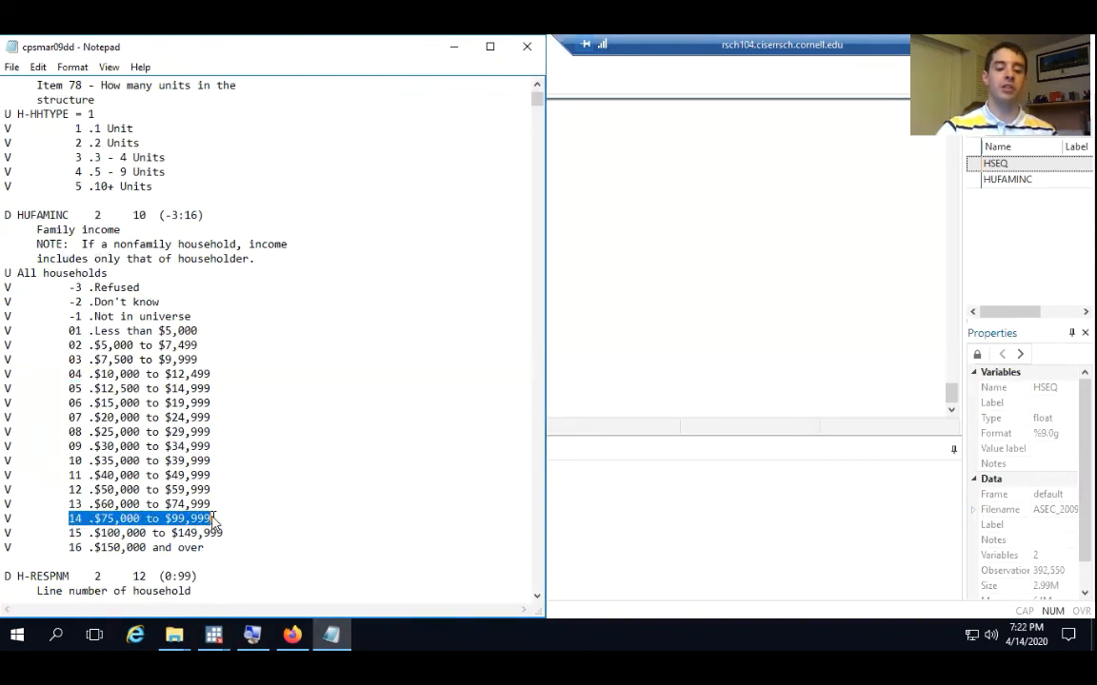
click(90, 518)
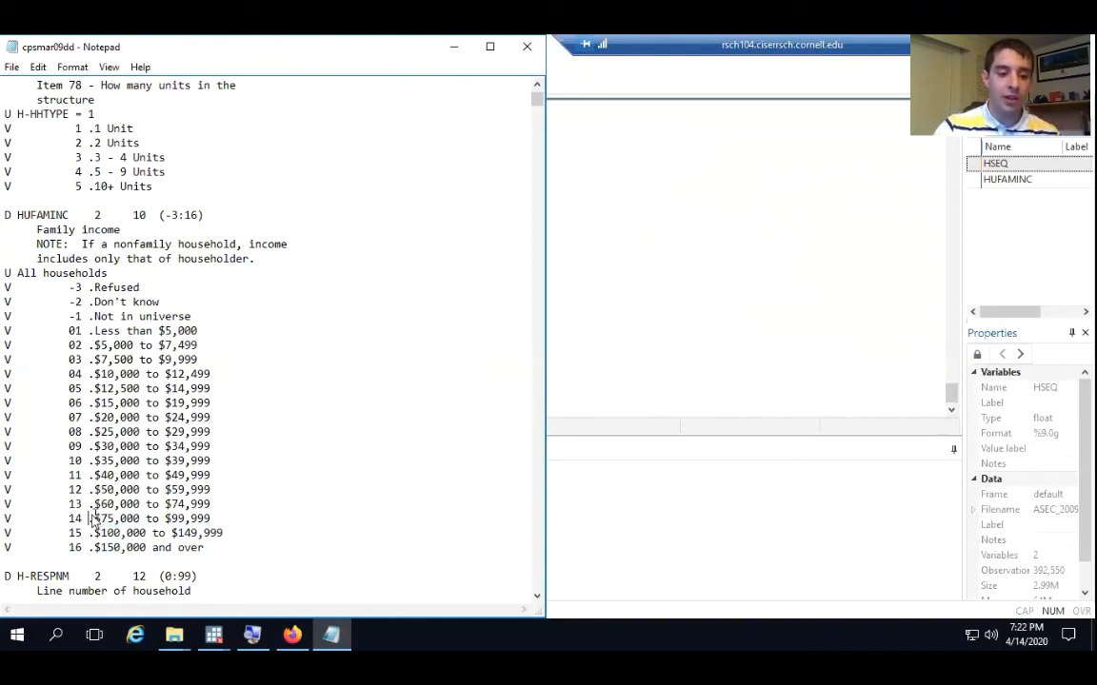
drag(90, 518, 166, 521)
click(125, 522)
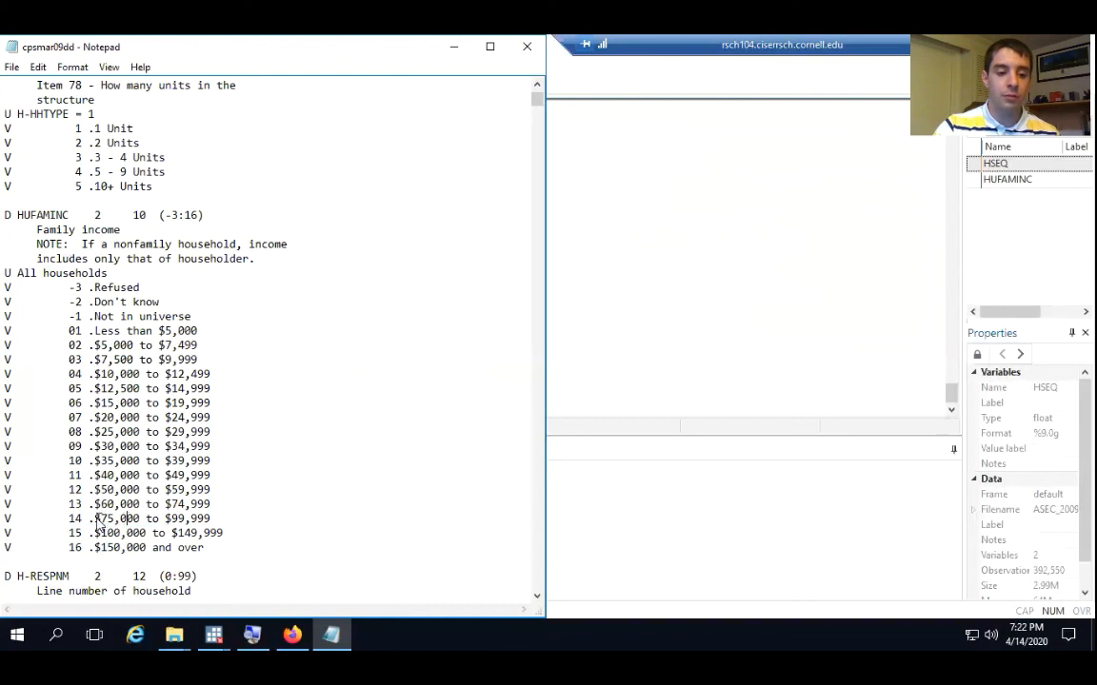
drag(95, 521, 215, 522)
key(ctrl+c)
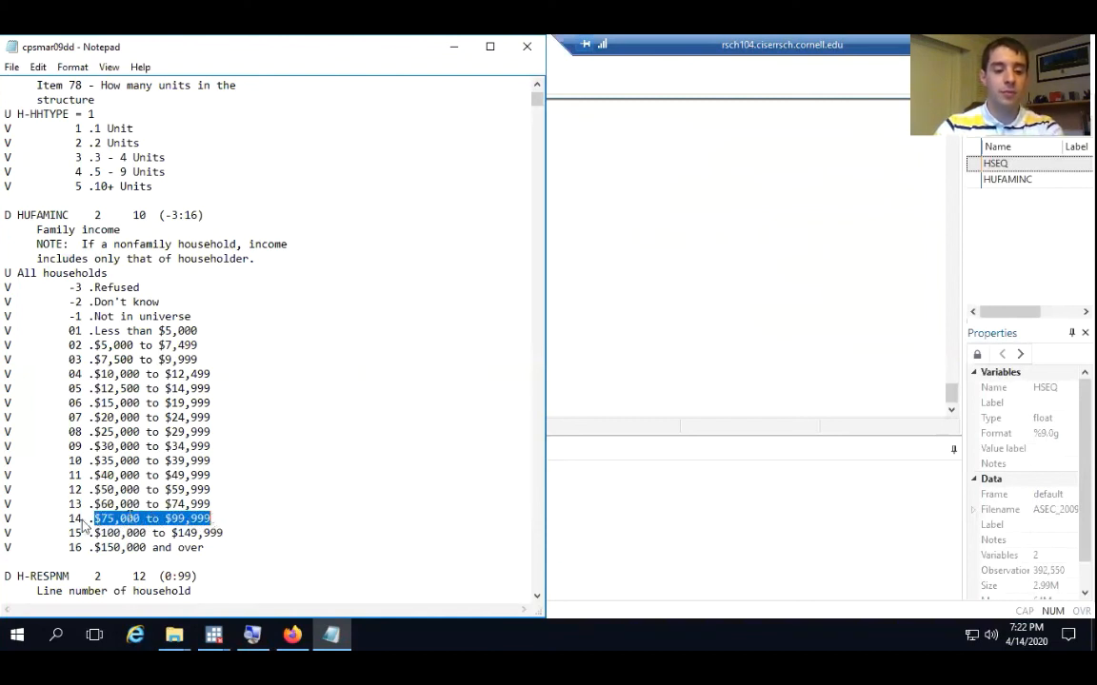
In Stata's Variables Manager, start a new value label for HUFAMINC with the name "Fam income labs"
click(647, 260)
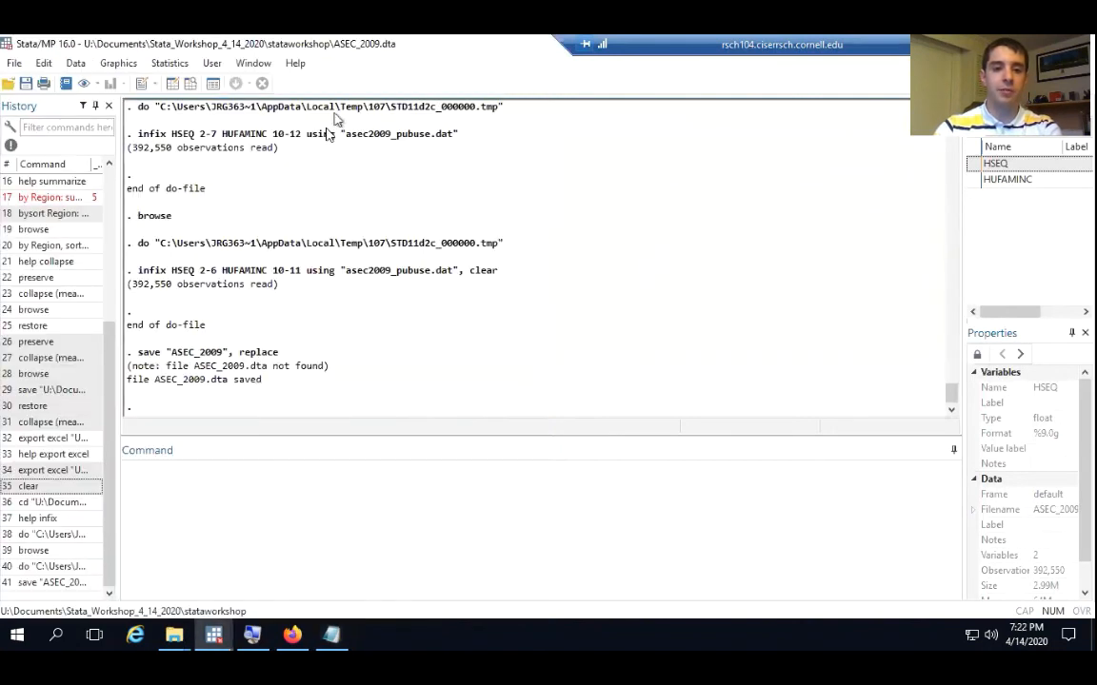
click(214, 85)
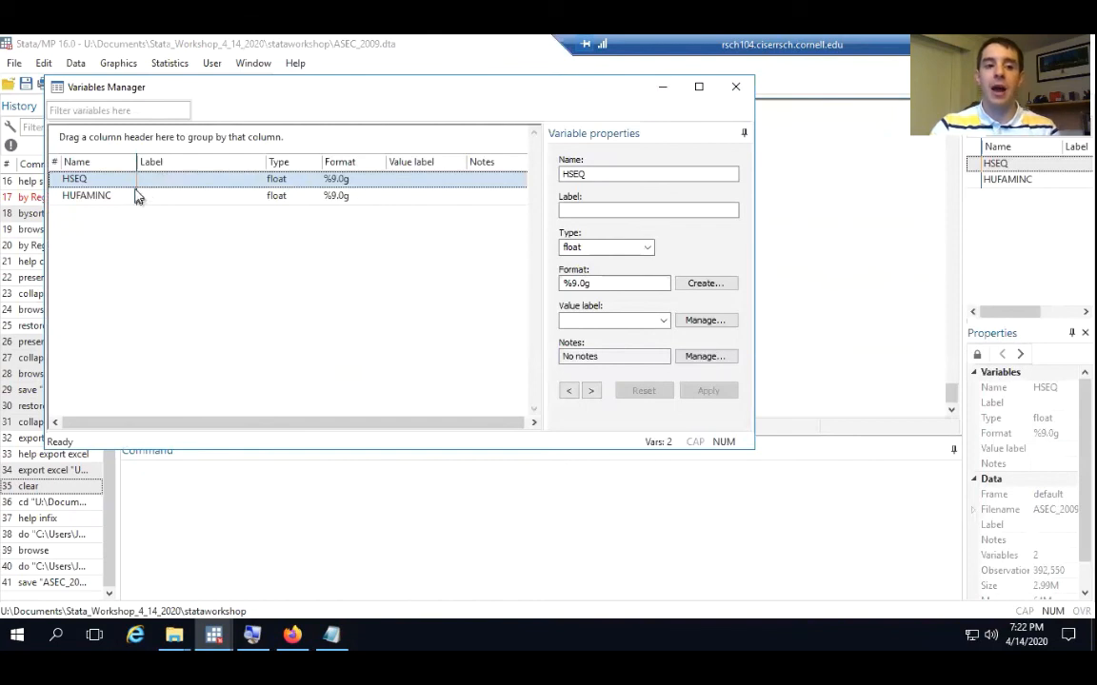
click(99, 194)
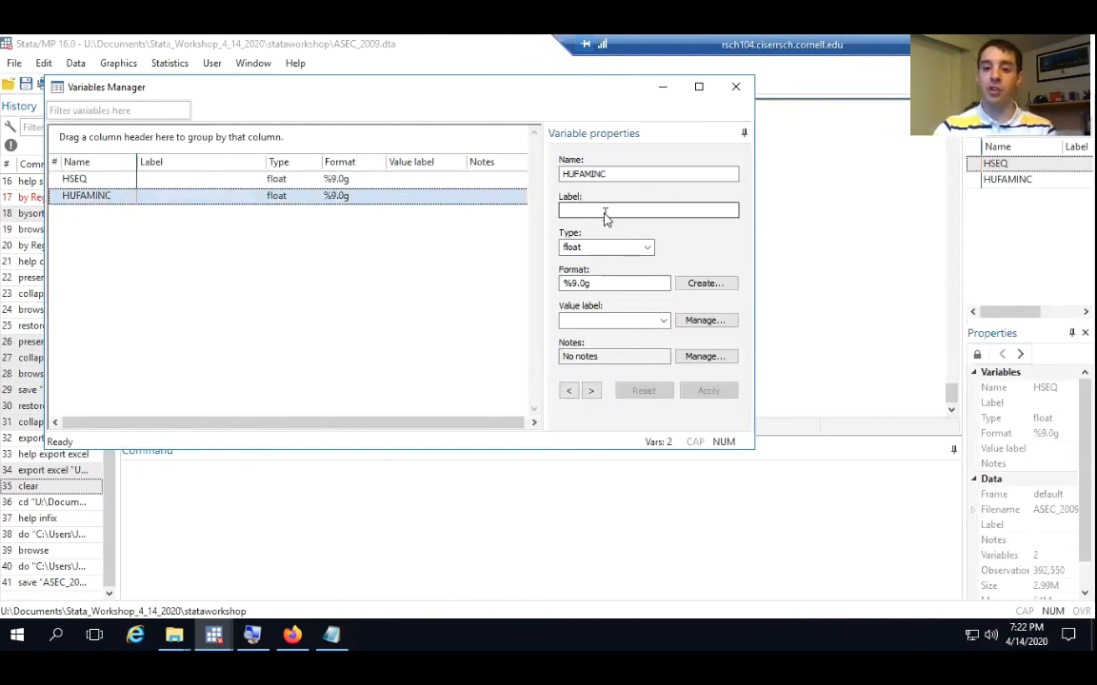
click(705, 323)
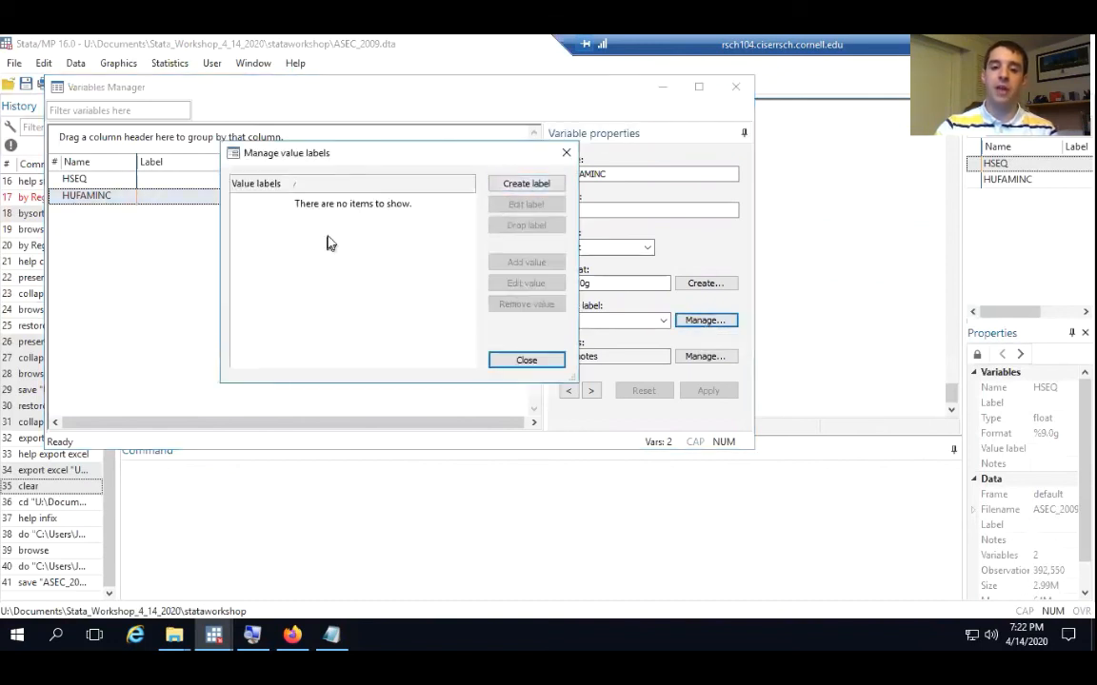
click(523, 183)
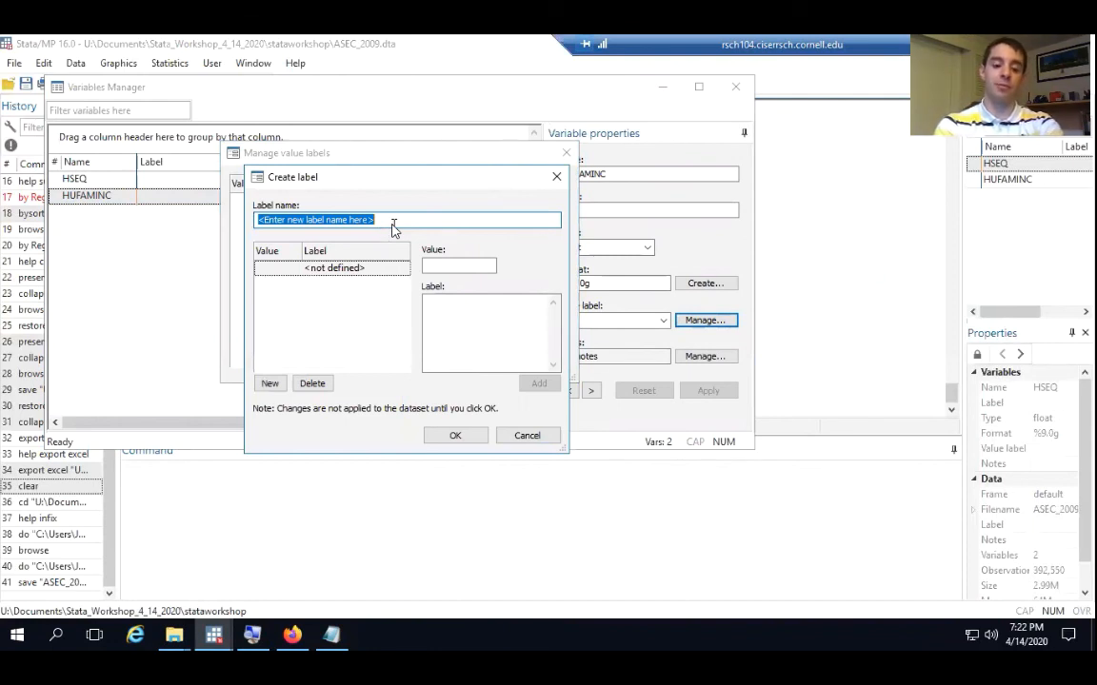
text(Fam inc)
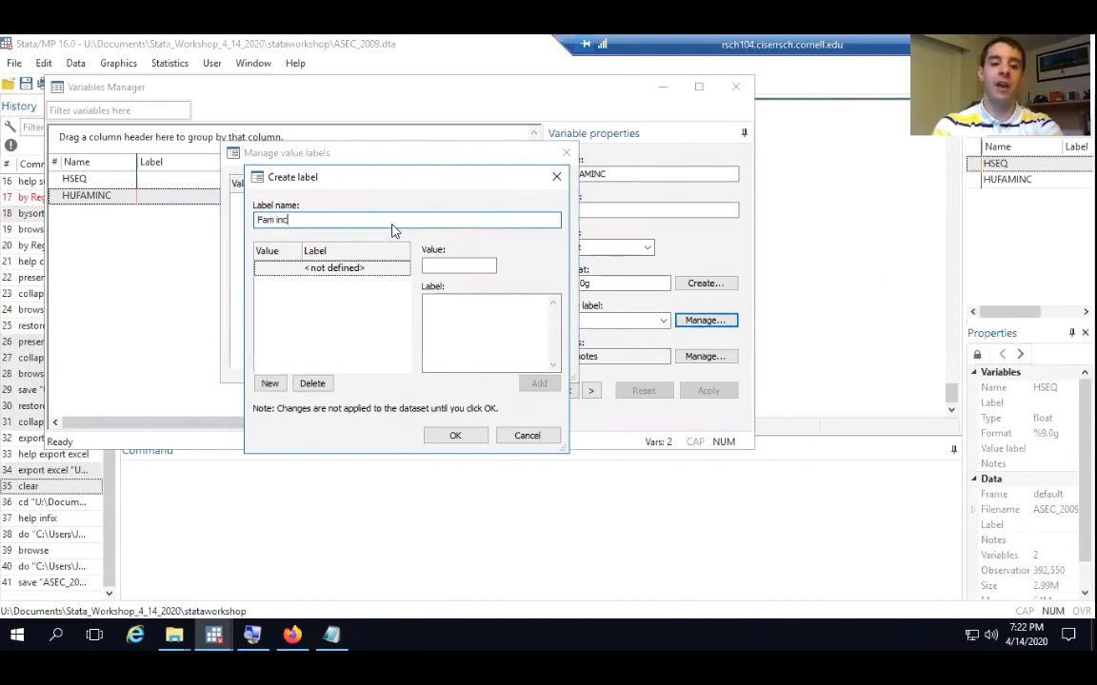
text(ome labs)
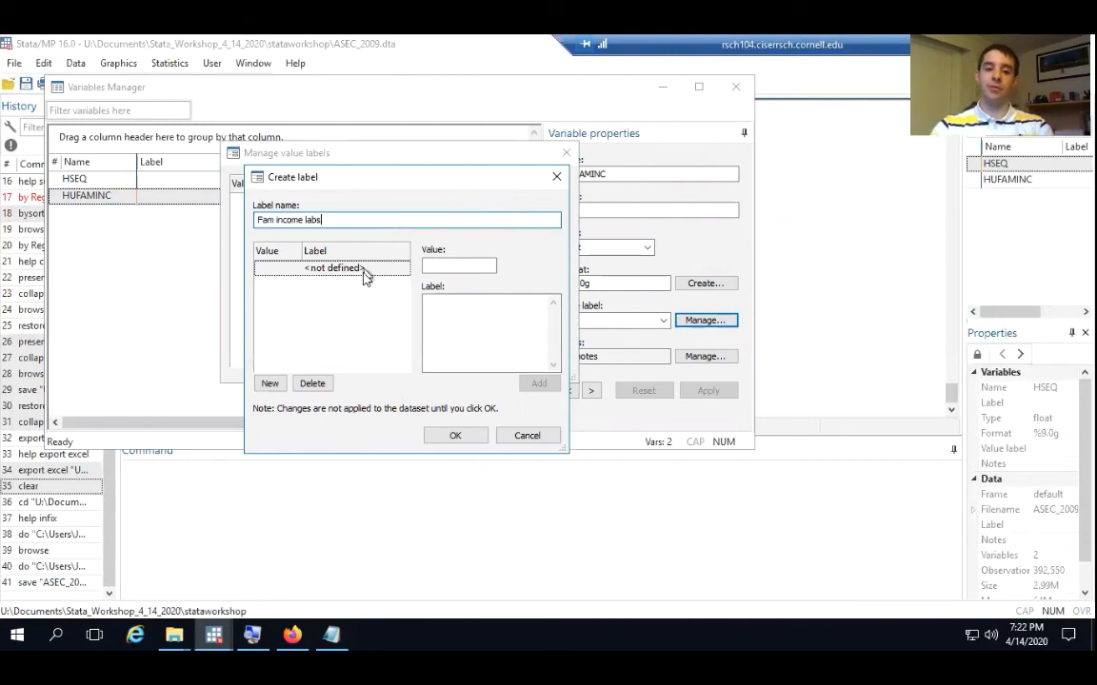
Add value 14 with the label "$75,000 to $99,999" to the new value label
click(453, 266)
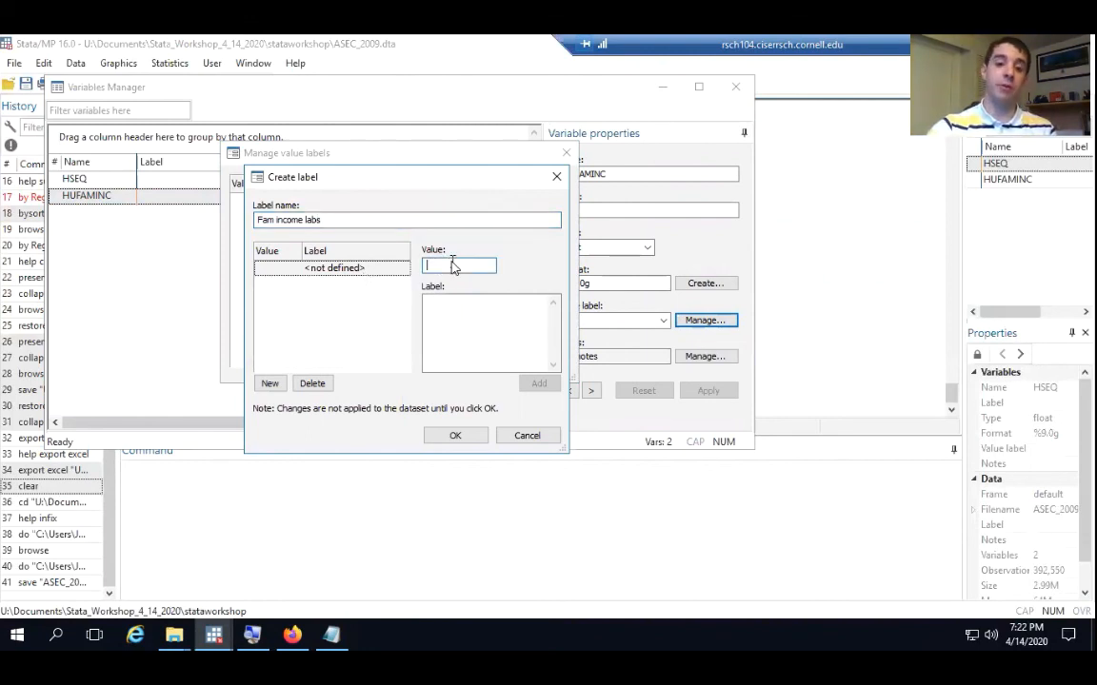
text(14)
key(Tab)
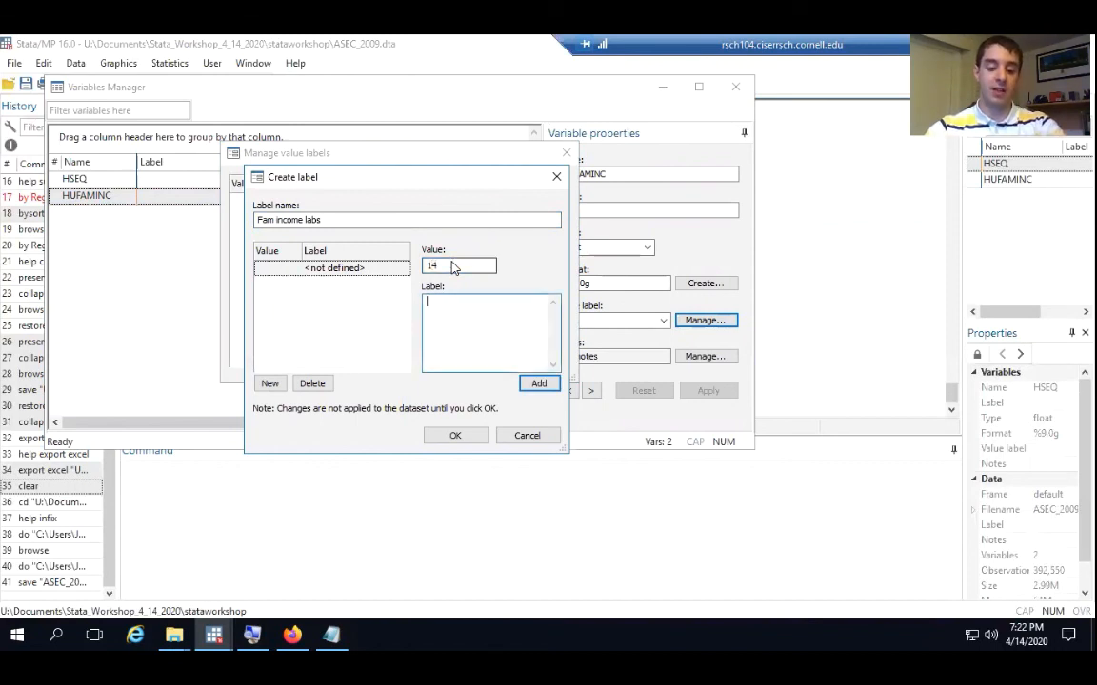
key(ctrl+v)
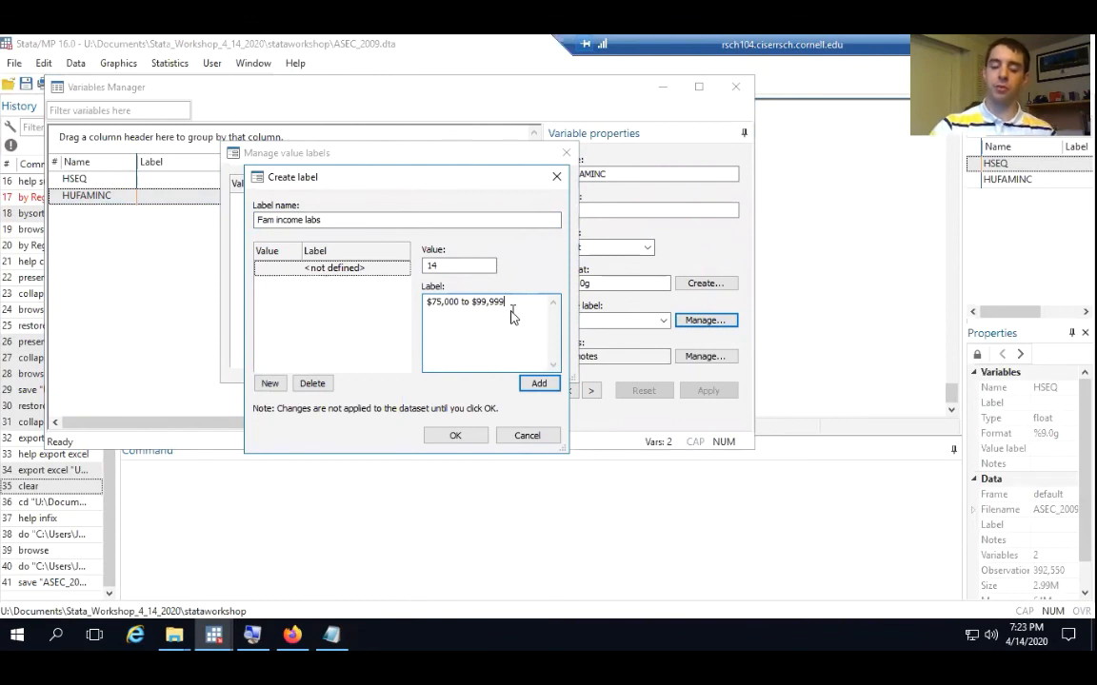
click(539, 383)
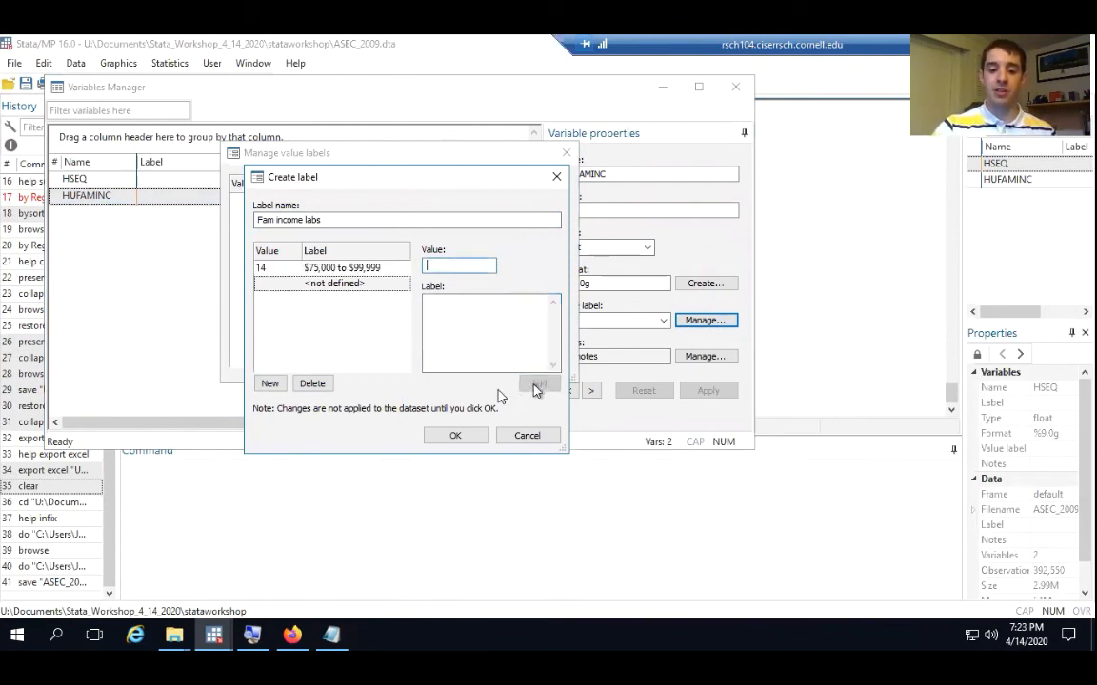
Change the label name to Fam_income_labs, with underscores instead of spaces, and create the value label
click(453, 436)
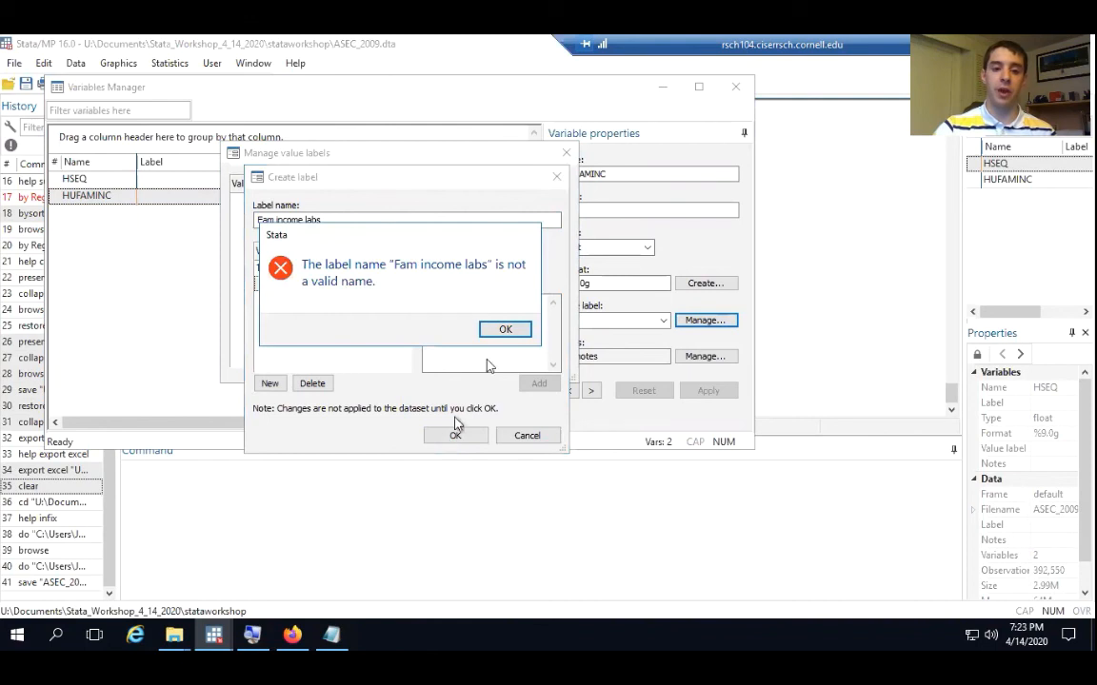
click(510, 329)
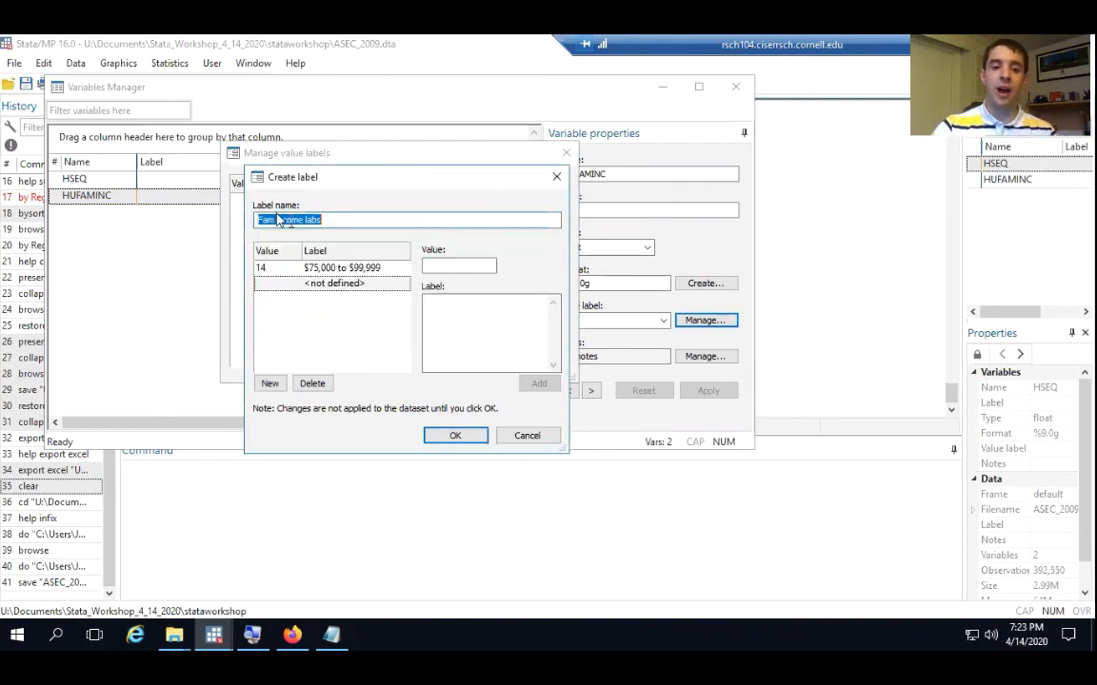
click(275, 221)
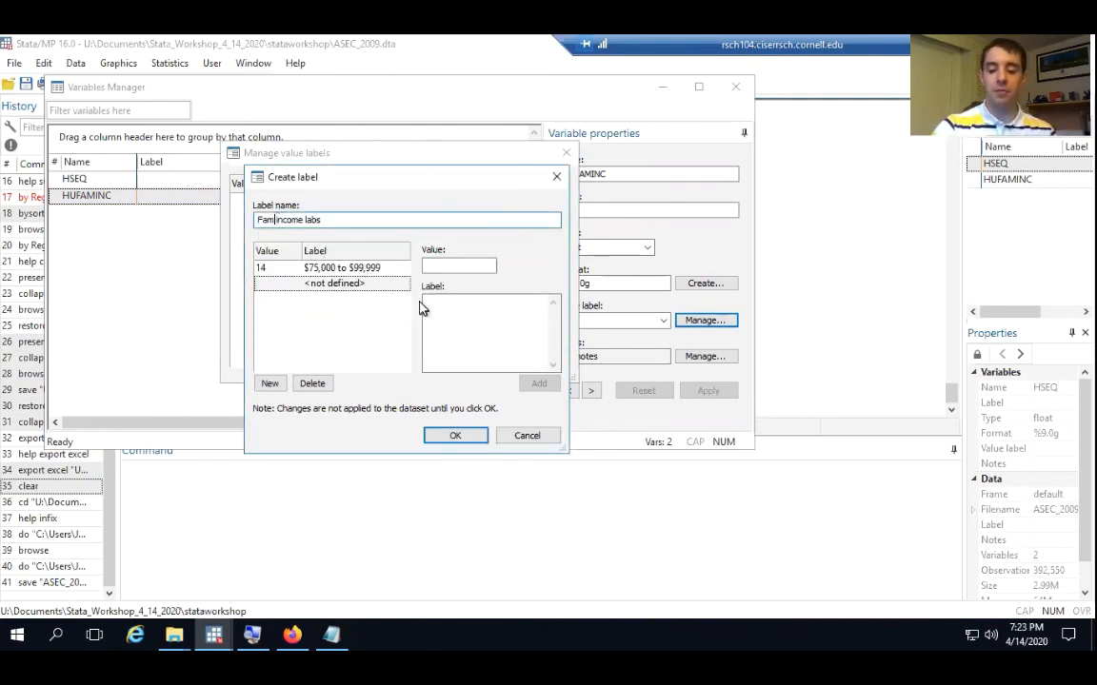
key(Delete)
text(_)
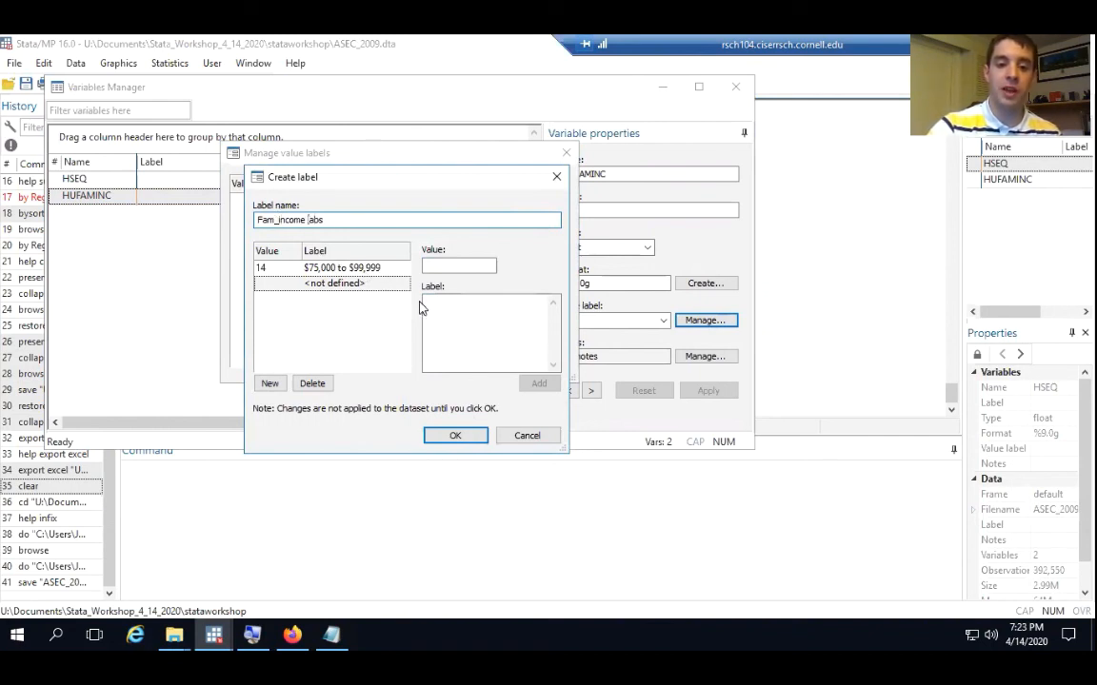
key(Delete)
text(_)
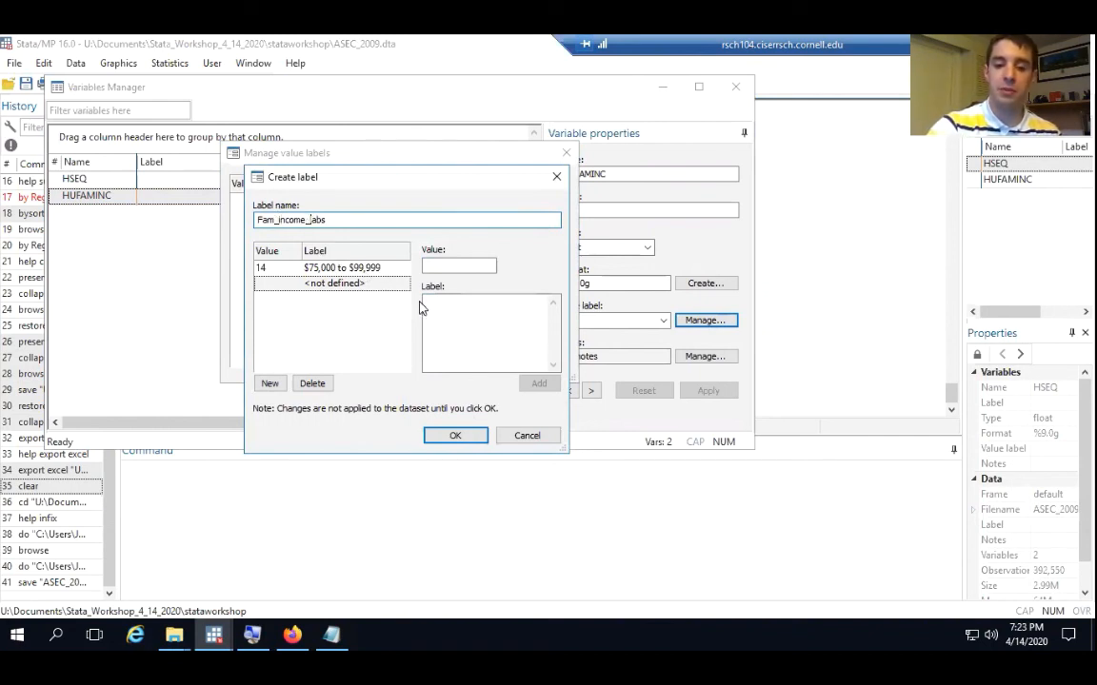
click(457, 436)
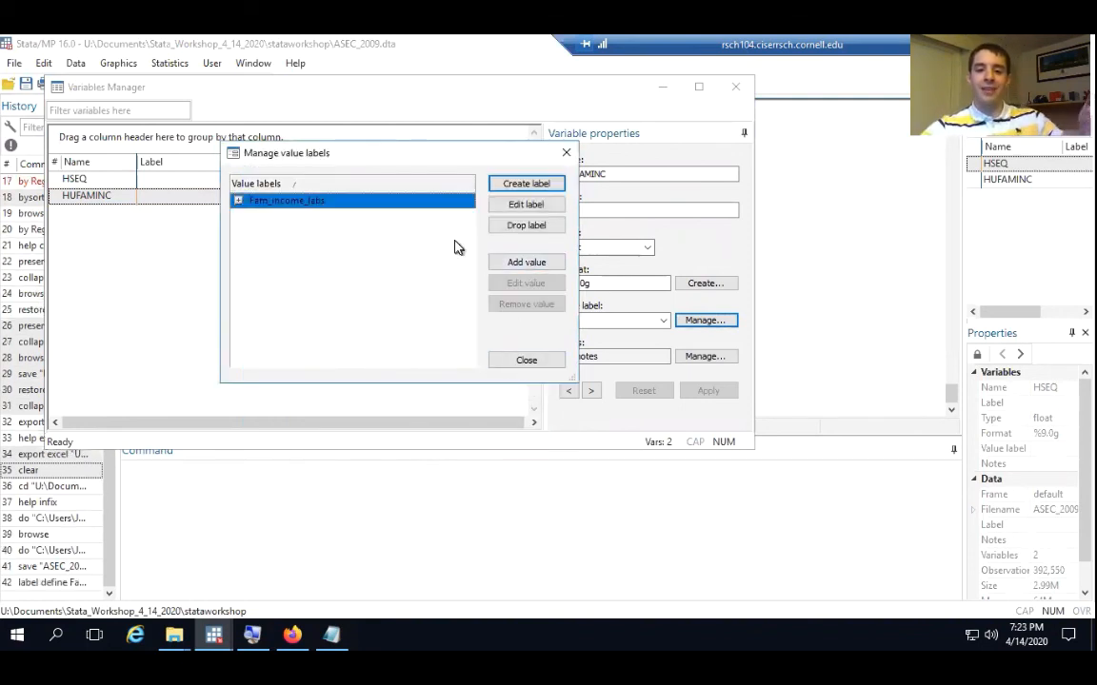
Close the value label manager and assign the Fam_income_labs value label to HUFAMINC, applying the change
click(566, 154)
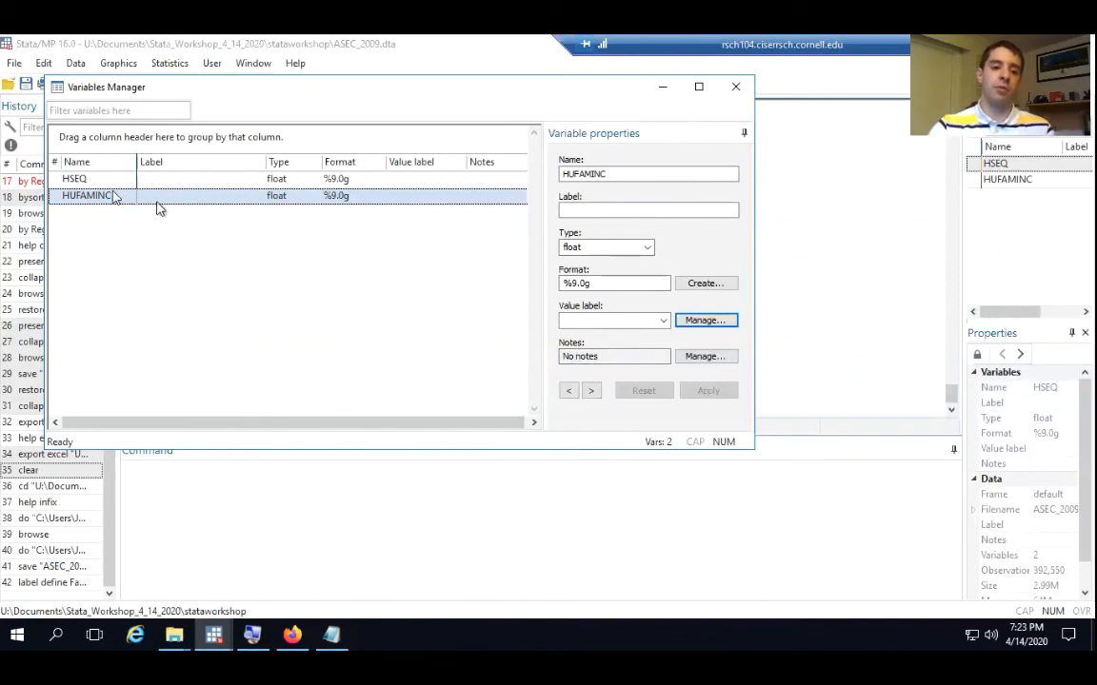
click(663, 321)
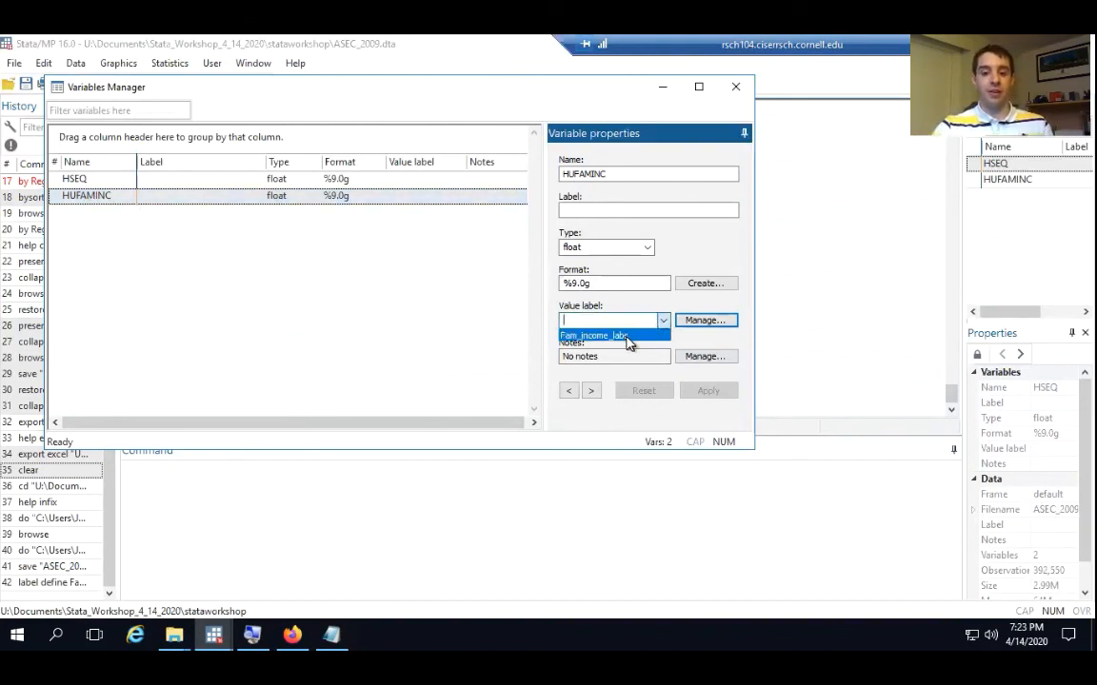
click(627, 337)
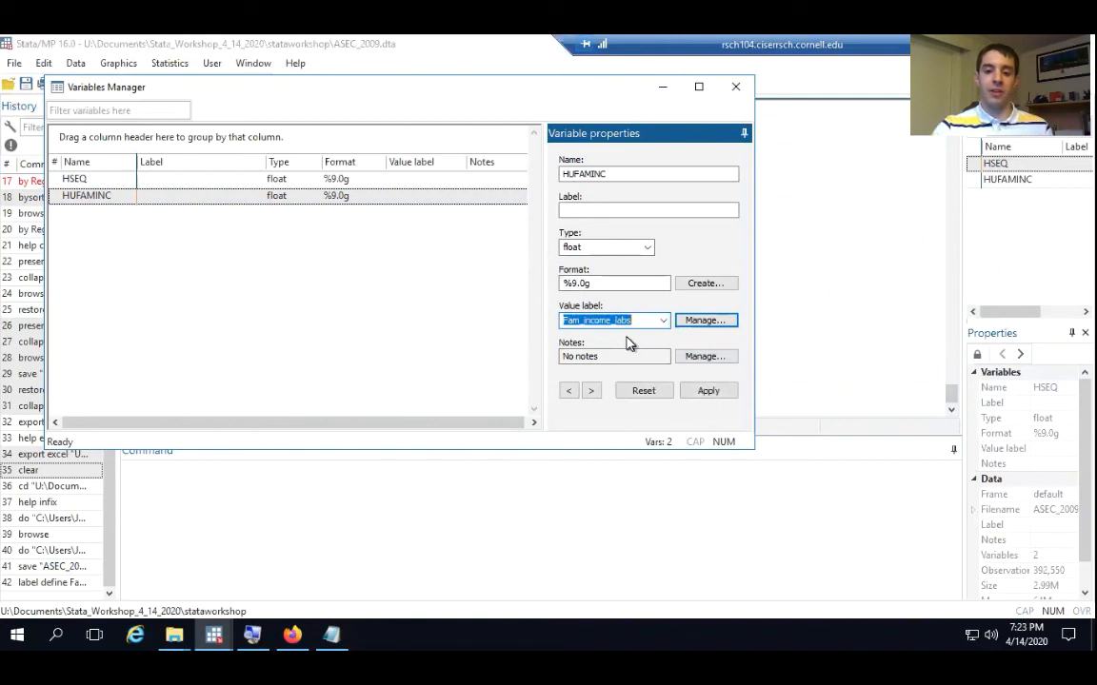
click(707, 391)
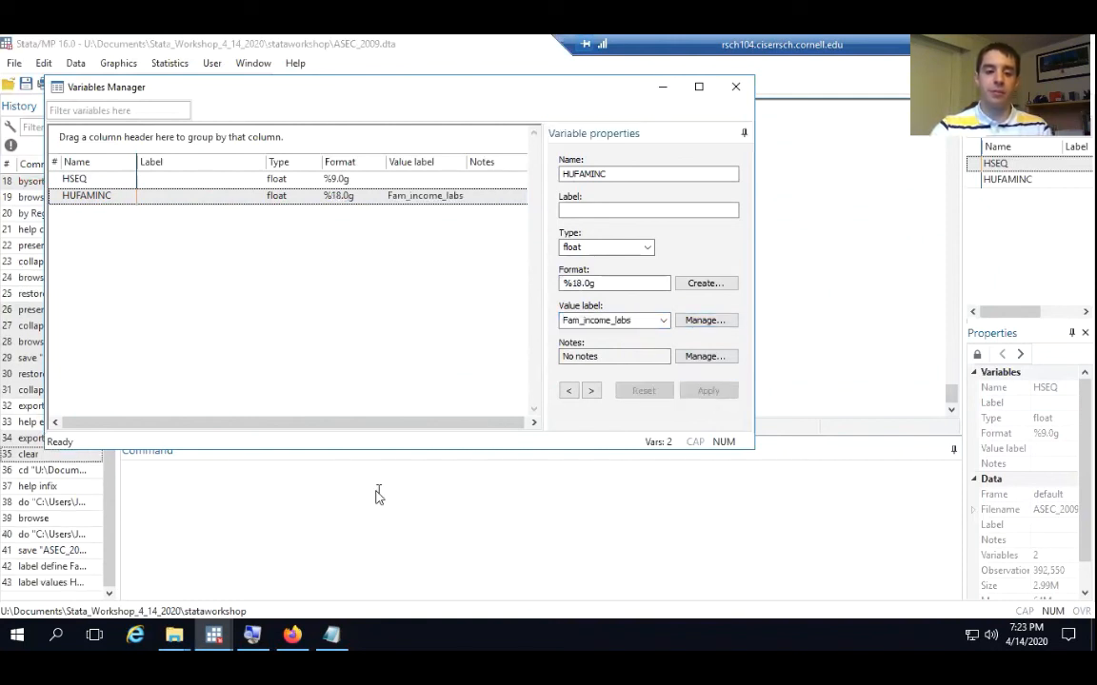
Switch to the cpsmar09dd codebook in Notepad and copy HUFAMINC's description, "Family income"
click(333, 638)
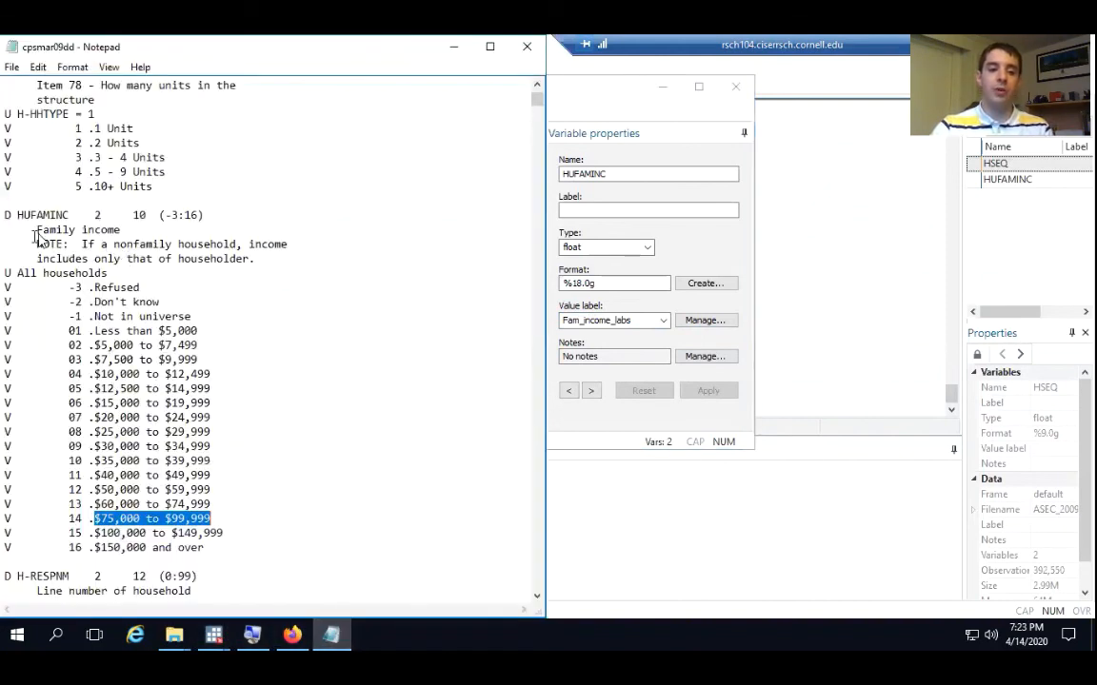
drag(36, 231, 120, 229)
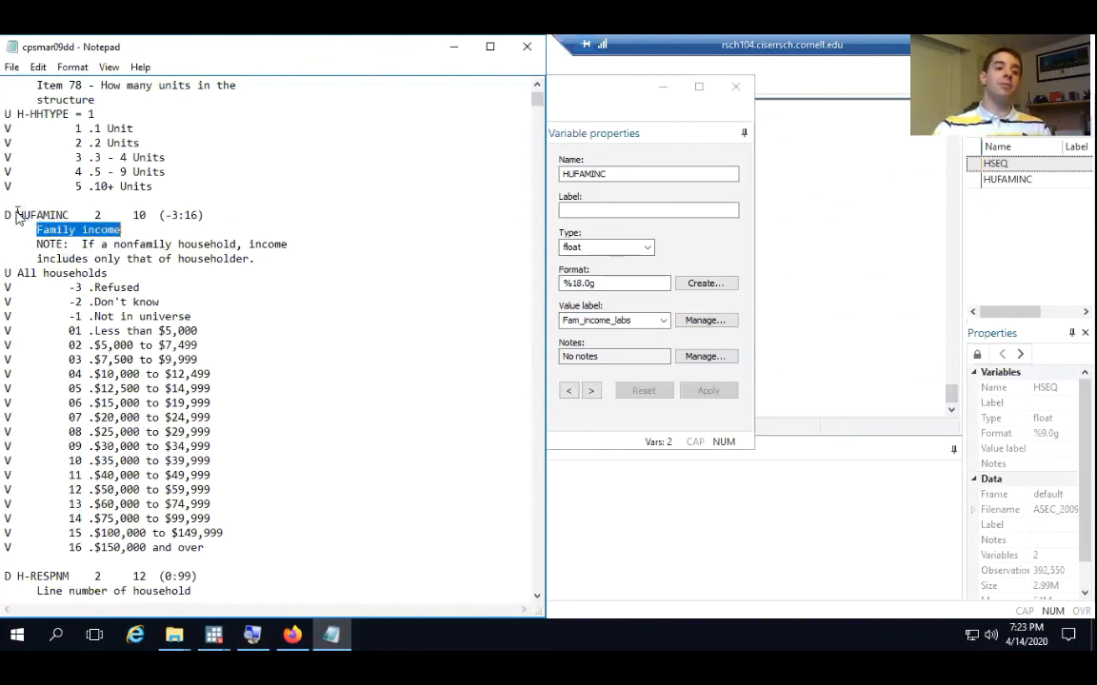
drag(17, 216, 70, 216)
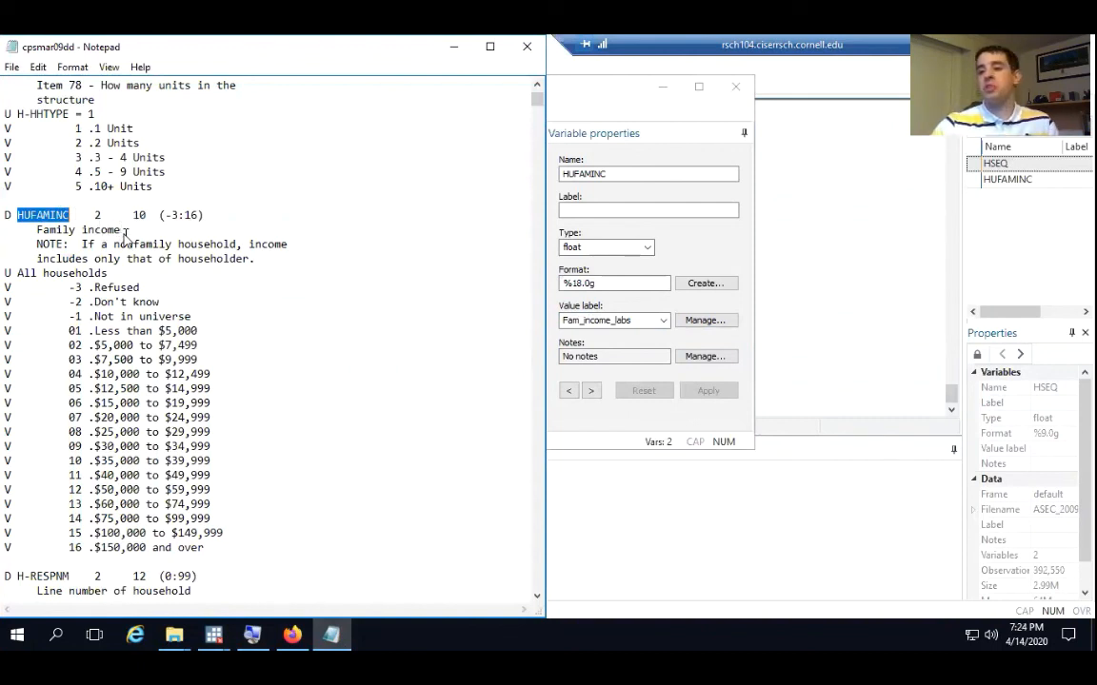
drag(121, 229, 37, 231)
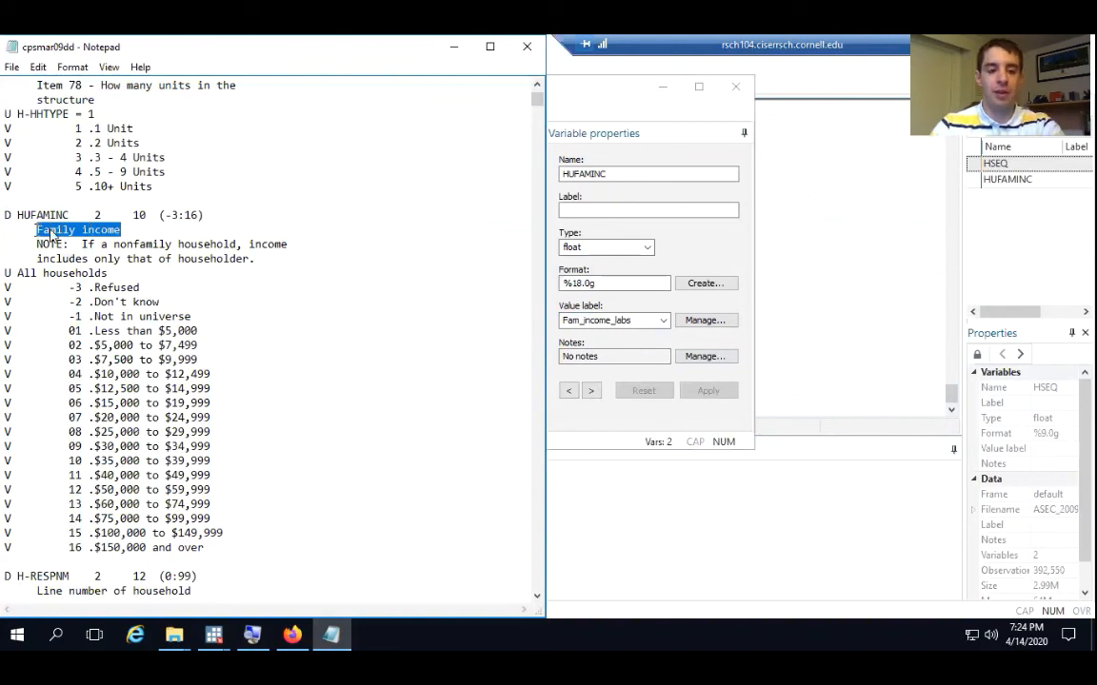
right_click(61, 233)
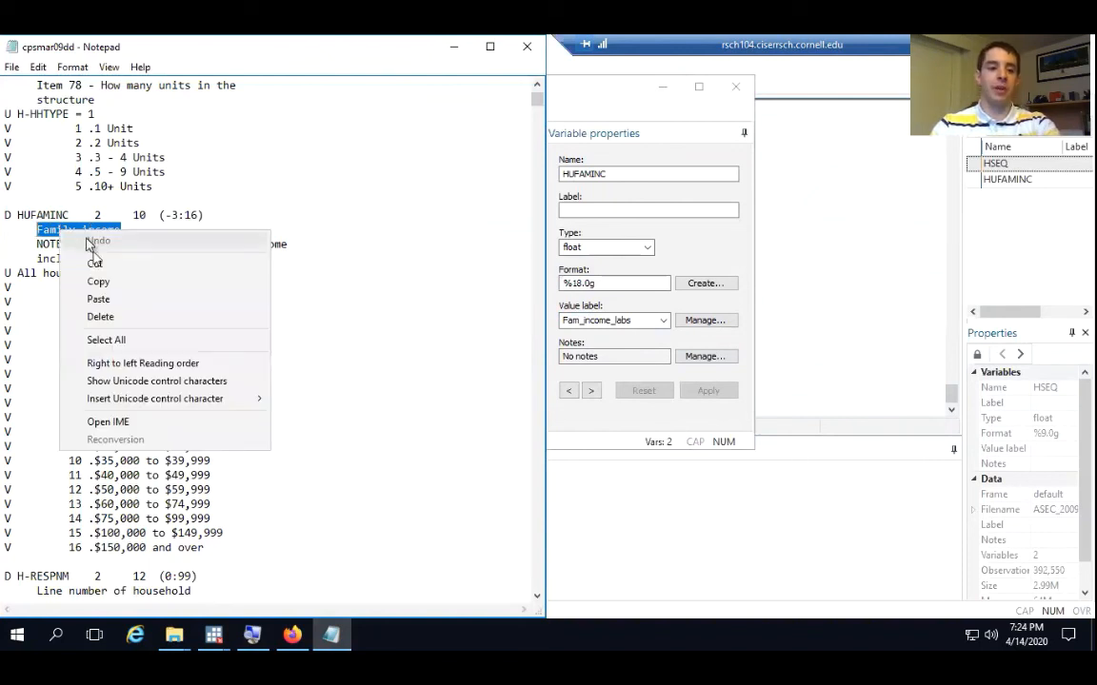
click(98, 283)
In Stata's Variables Manager, paste "Family income" as HUFAMINC's variable label, apply it and close the manager
click(605, 211)
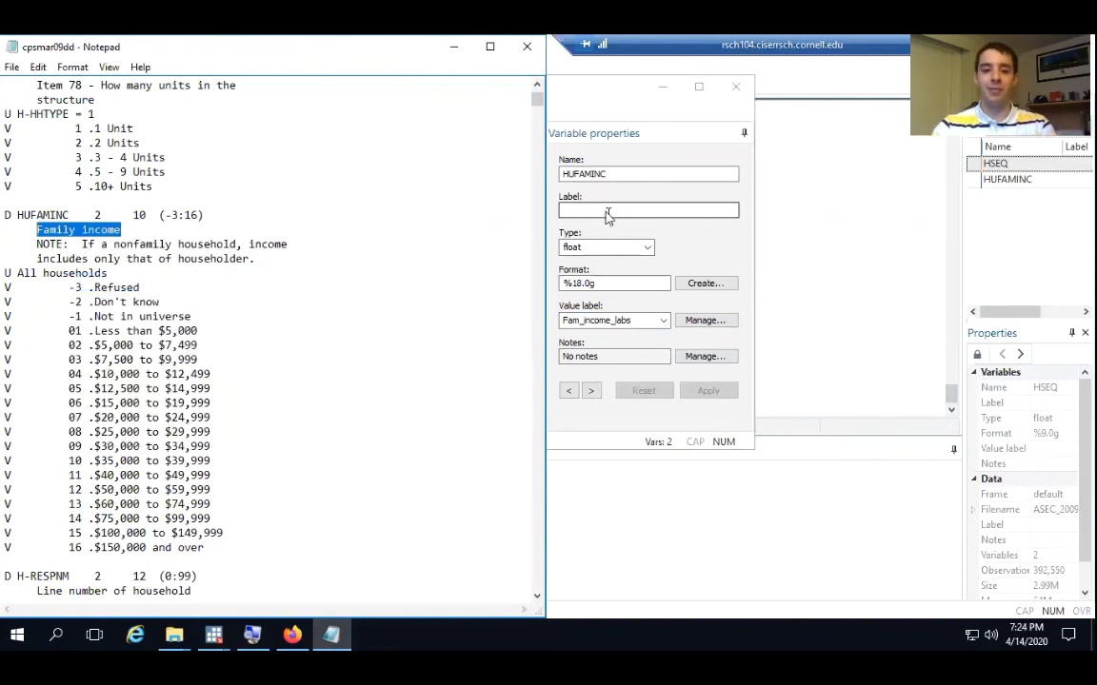
right_click(605, 214)
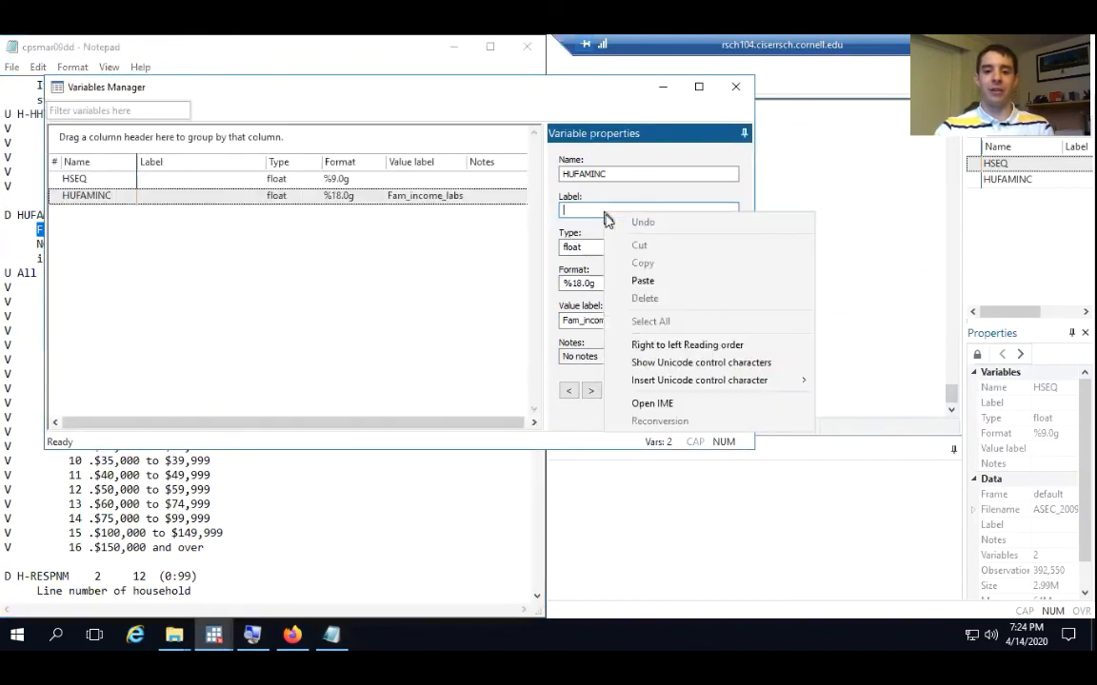
click(644, 282)
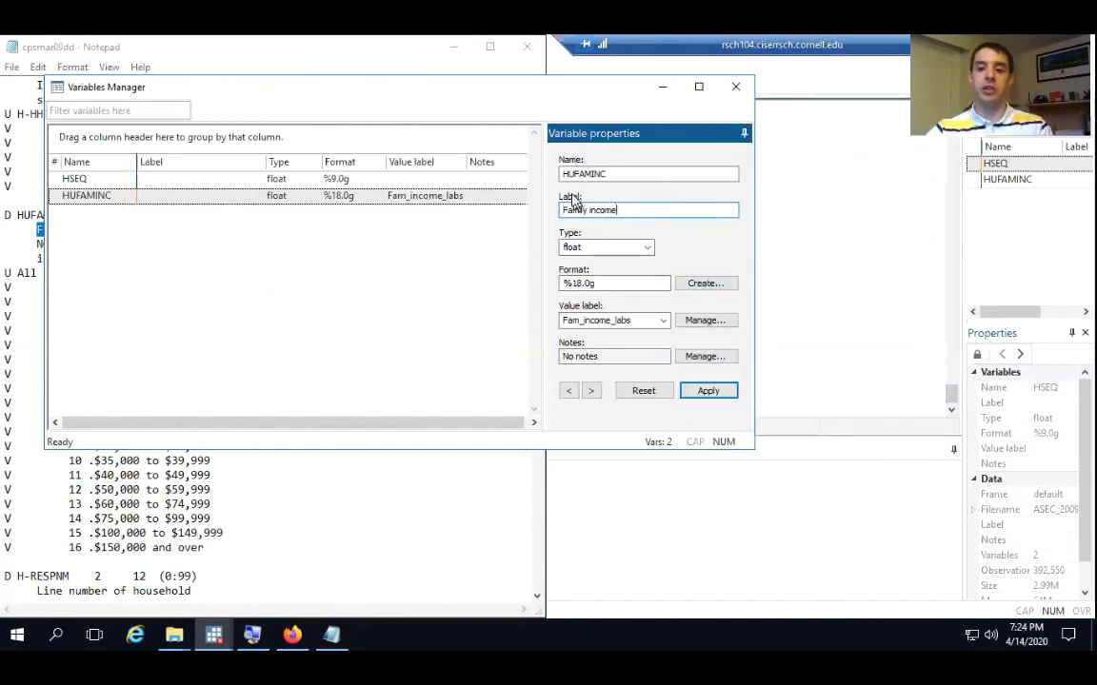
click(709, 392)
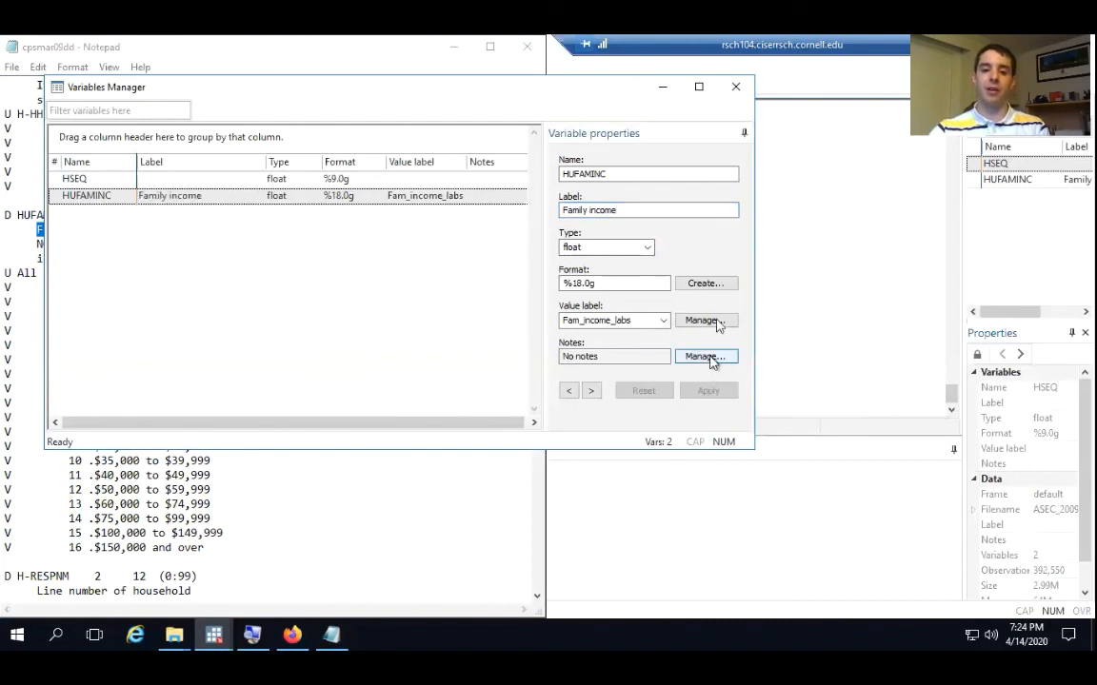
click(737, 88)
Copy the label define, label values and label variable commands for HUFAMINC from the Stata results
click(643, 343)
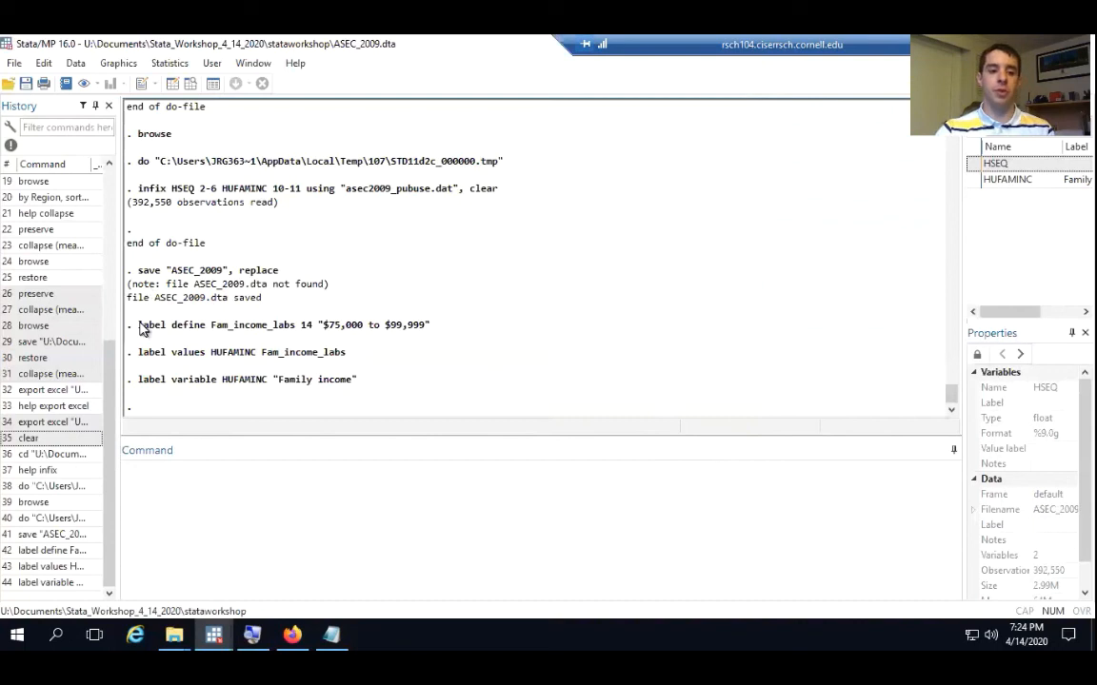
drag(139, 328, 360, 386)
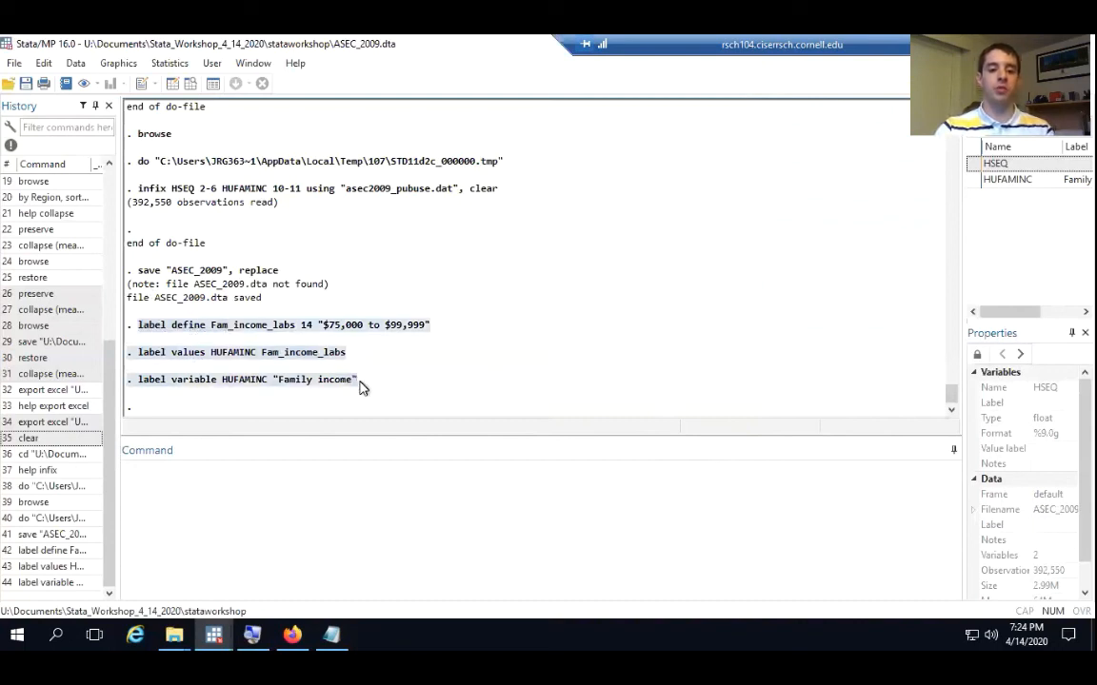
right_click(276, 355)
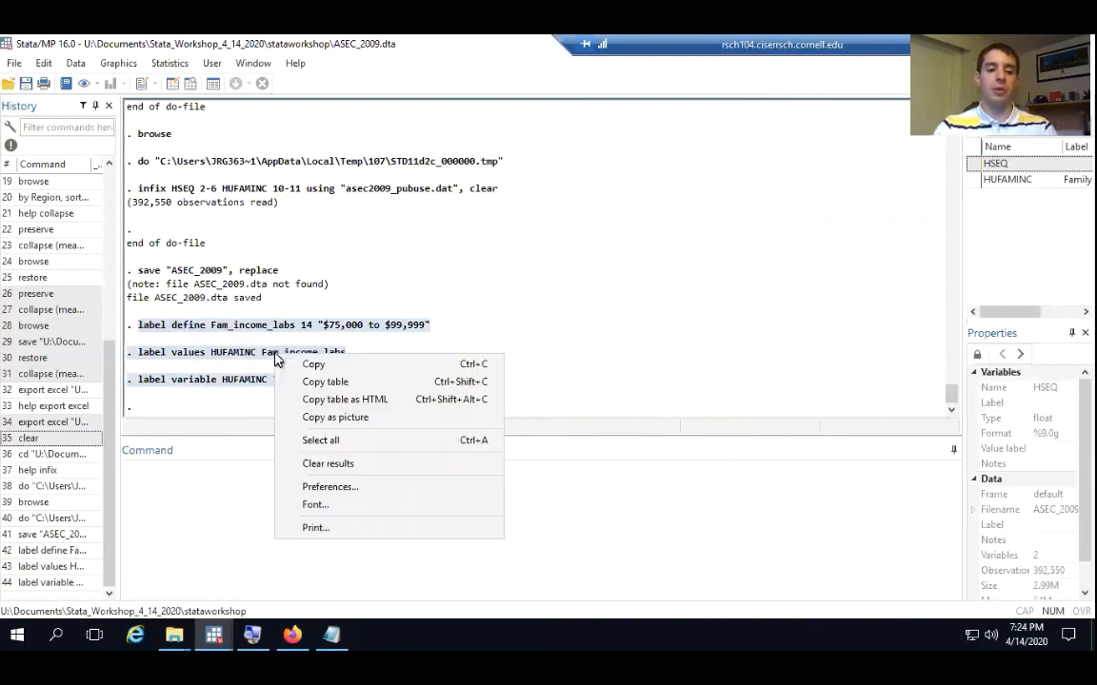
click(321, 368)
In the work_go do-file, paste the copied label commands on a new line directly below the infix command
mouse_move(230, 632)
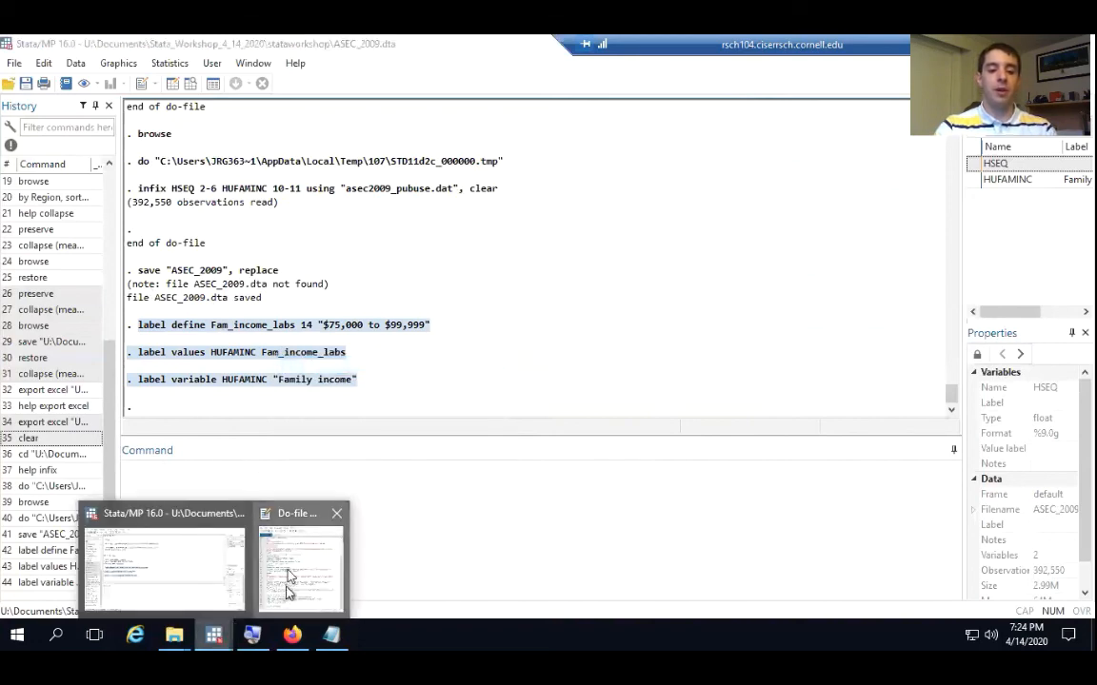
click(319, 552)
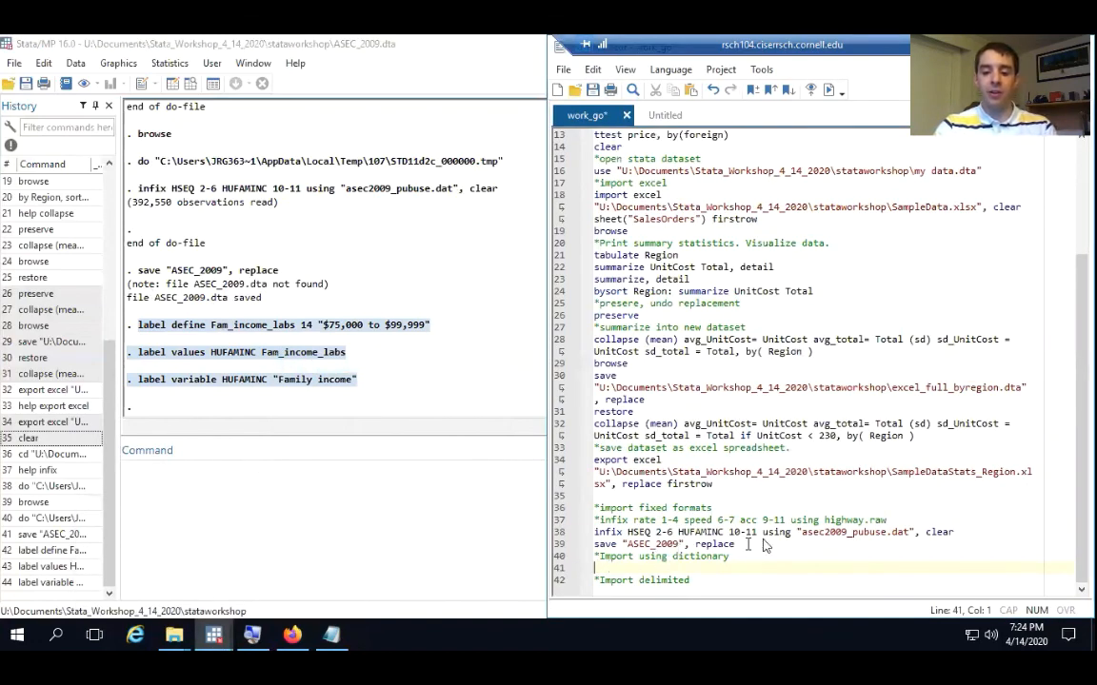
click(957, 533)
key(Return)
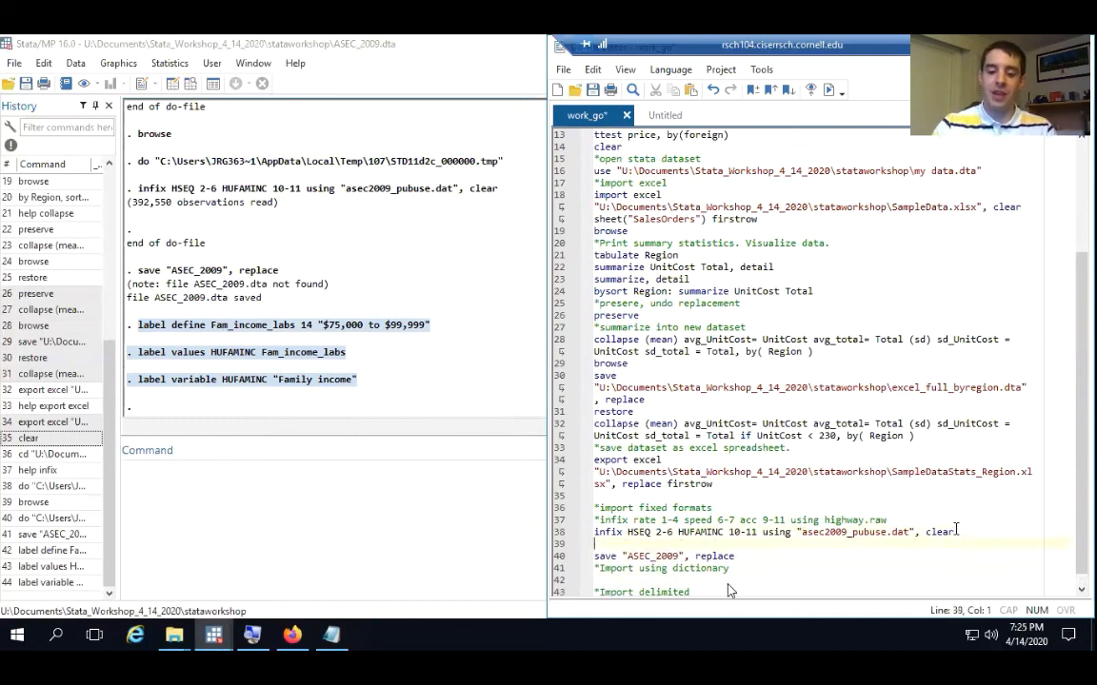
right_click(618, 550)
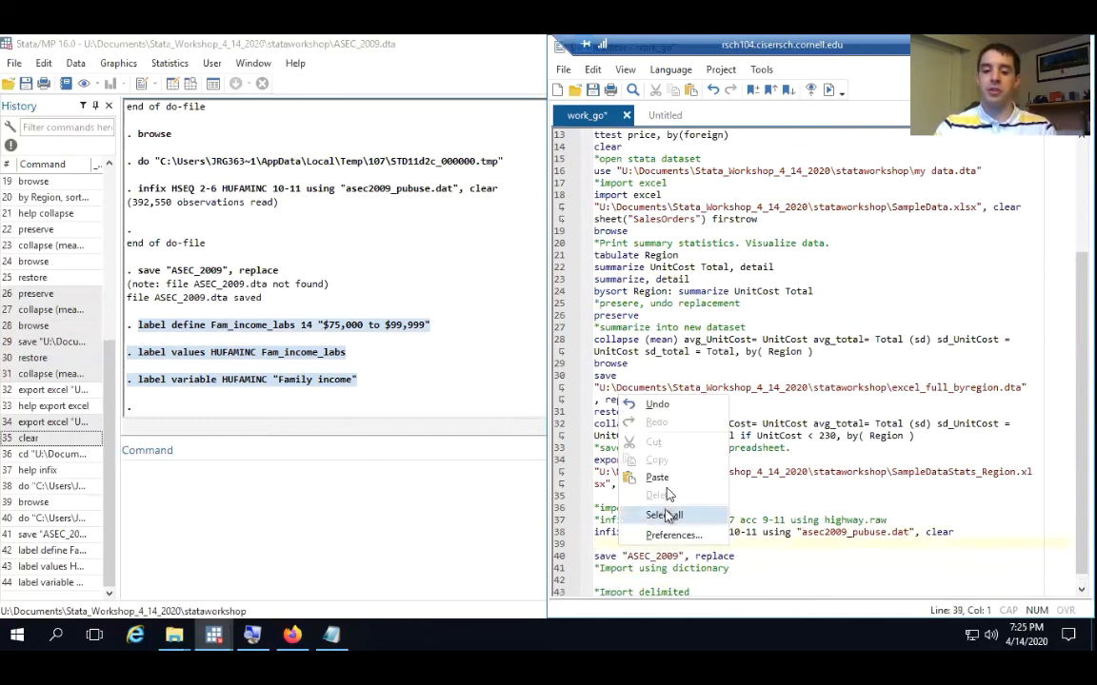
click(657, 477)
Remove the leading dot and space from the pasted label values and label variable commands
click(605, 545)
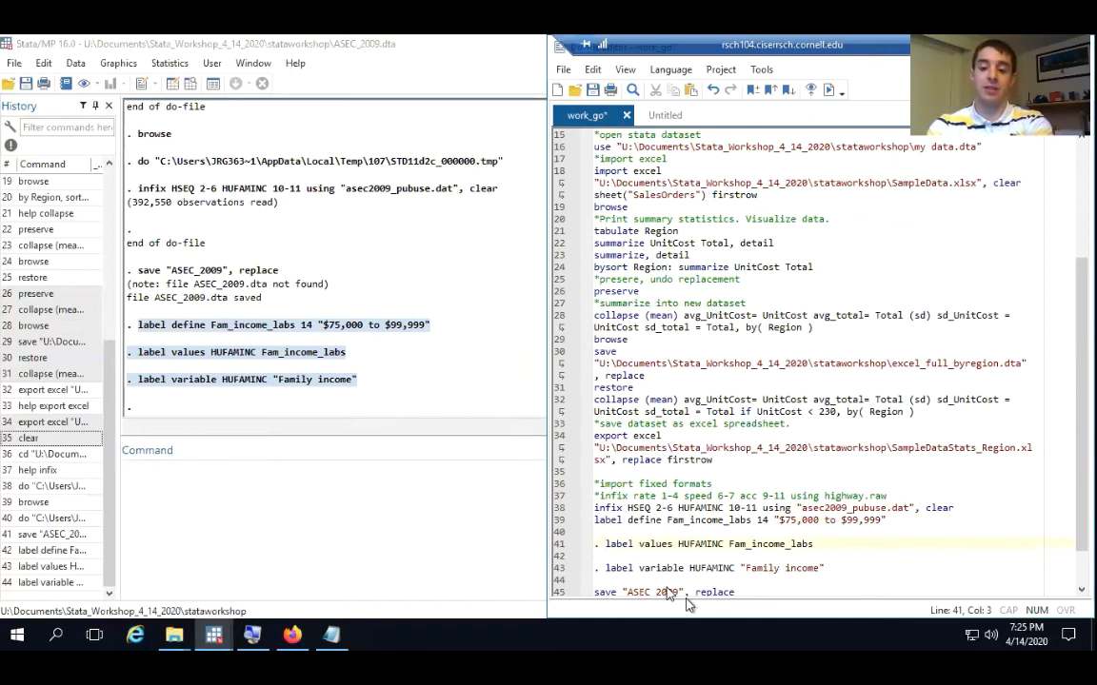
key(BackSpace)
key(BackSpace)
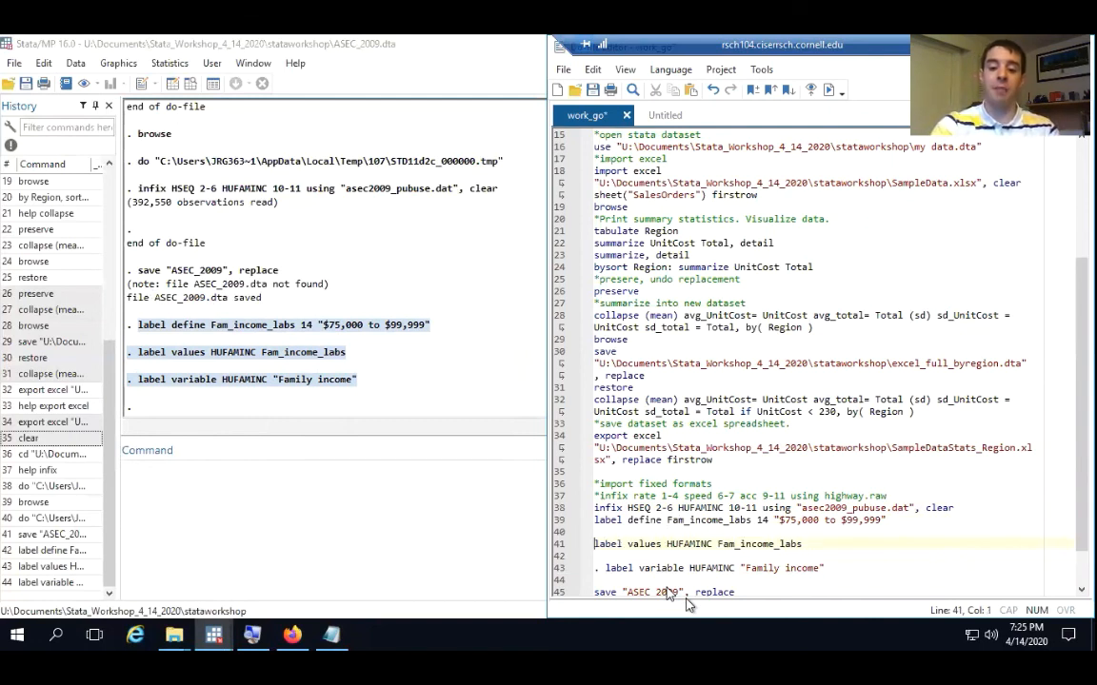
key(Down)
key(Delete)
key(Delete)
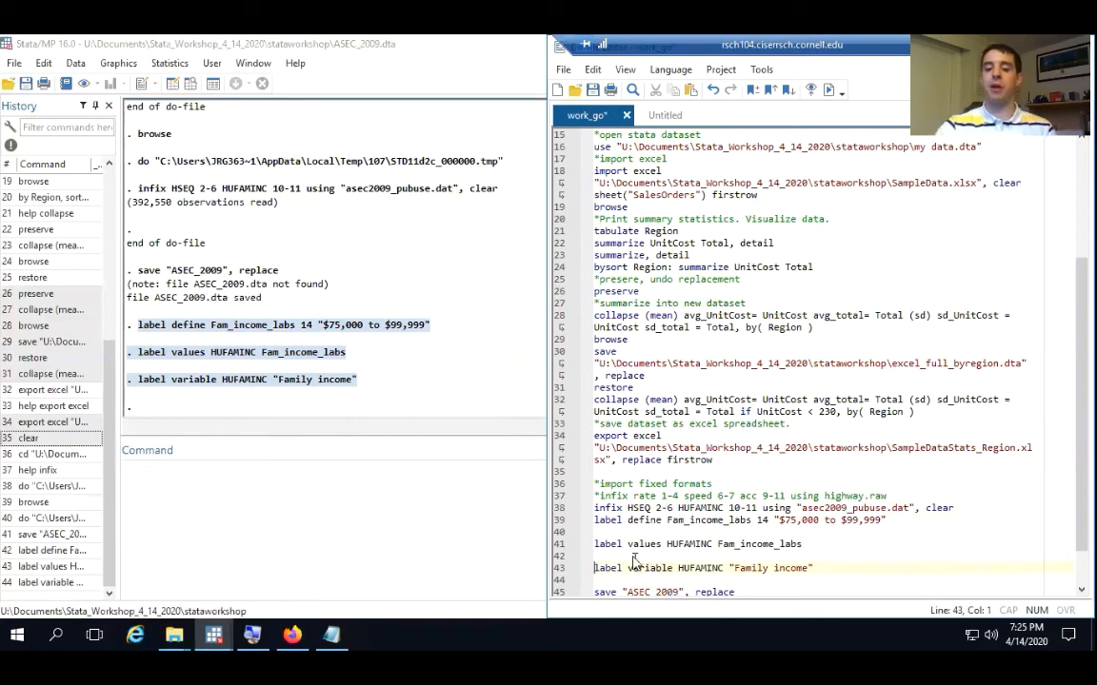
click(602, 534)
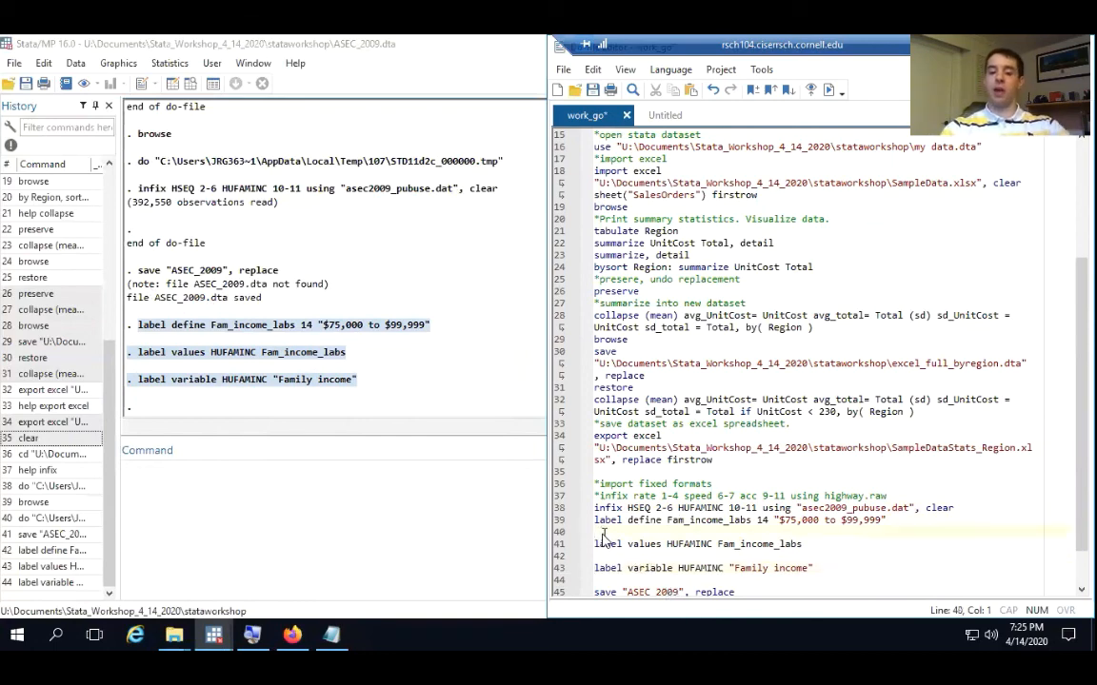
Add the comment "*apply value lables & variable labels." below the infix command and save the do-file
click(964, 511)
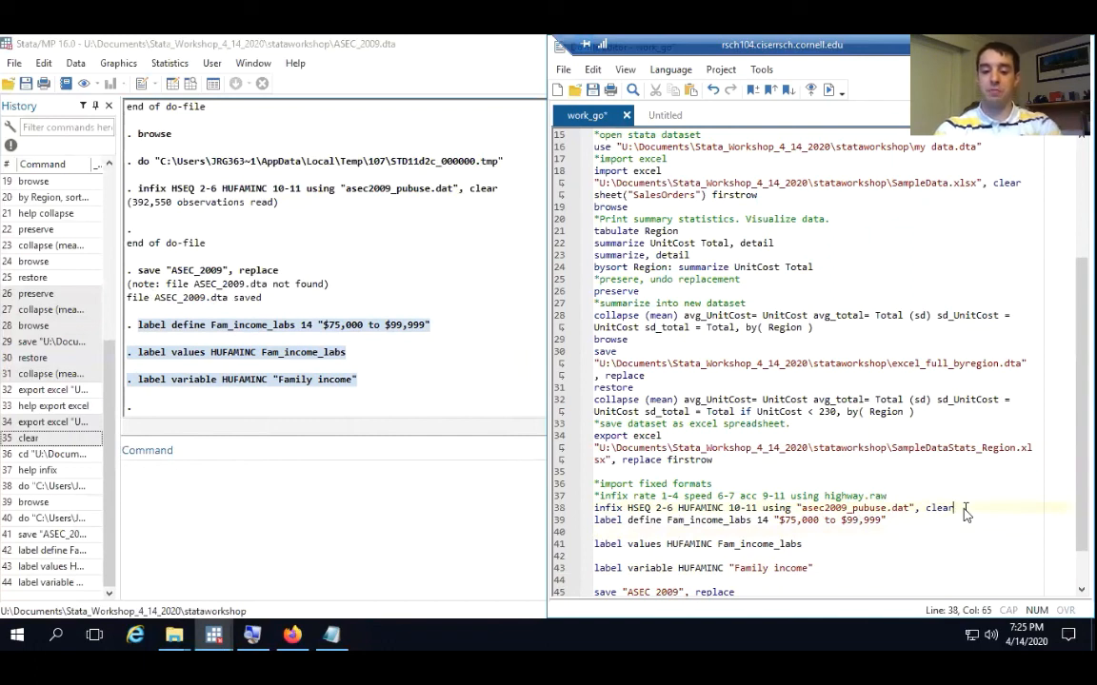
key(Return)
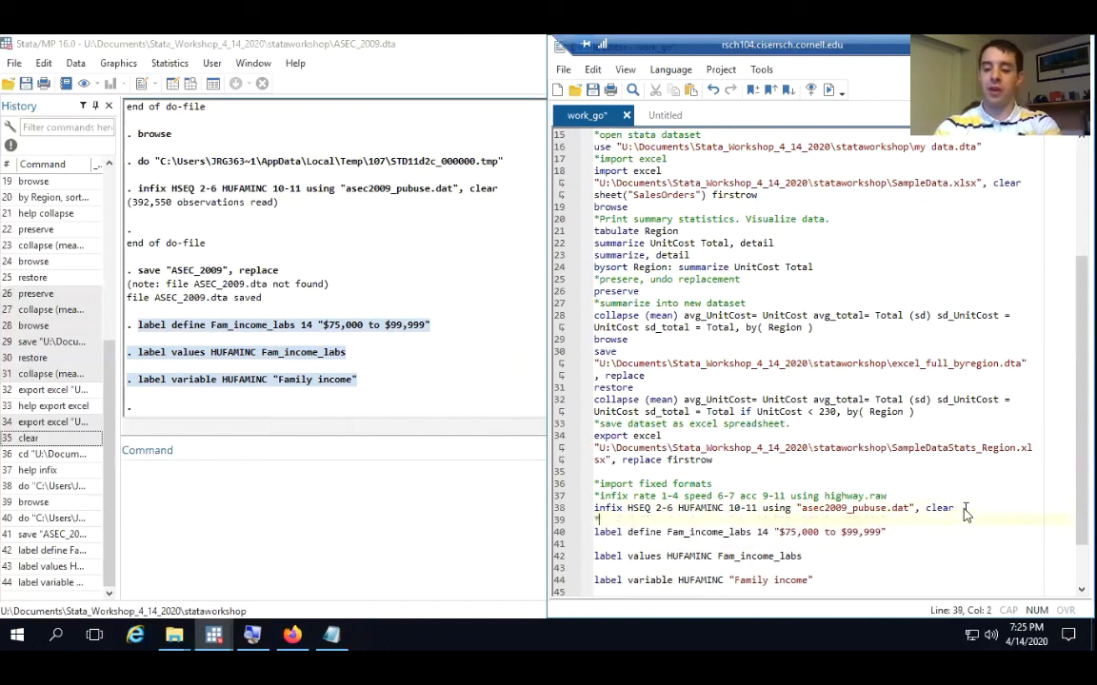
text(*ap)
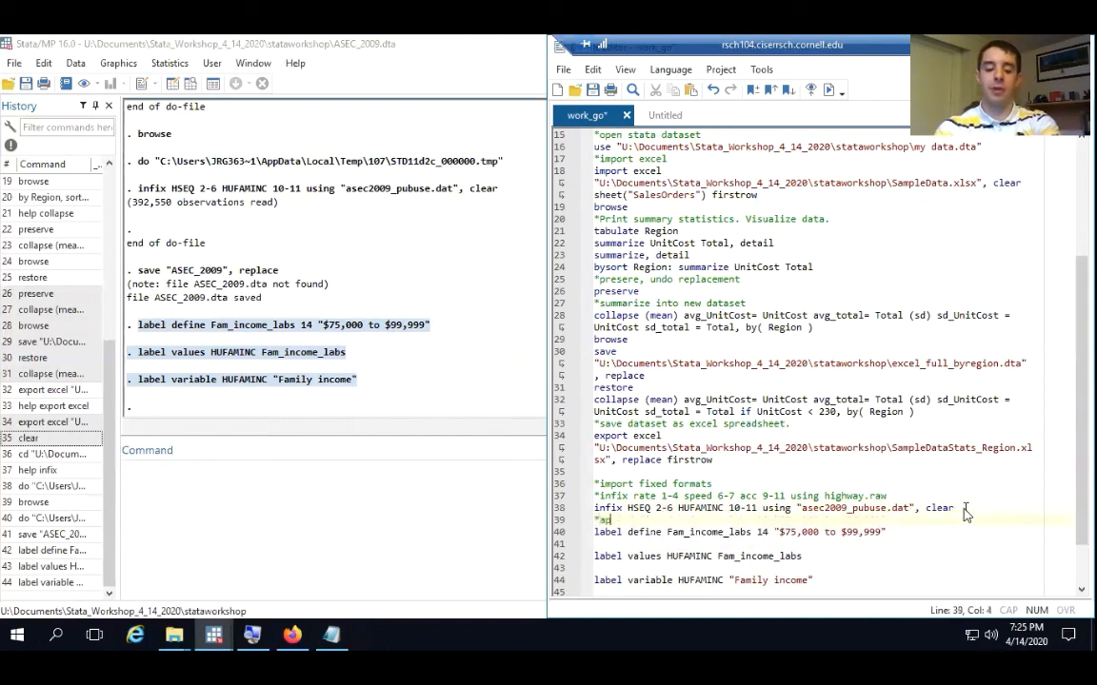
text(ply value )
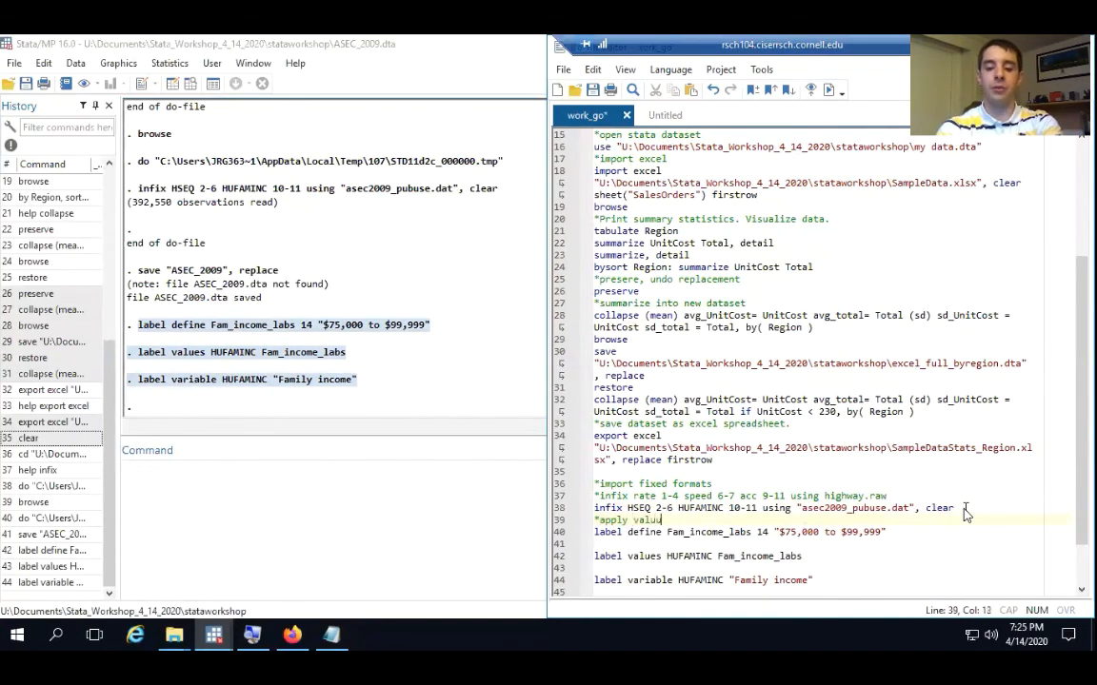
text(lable)
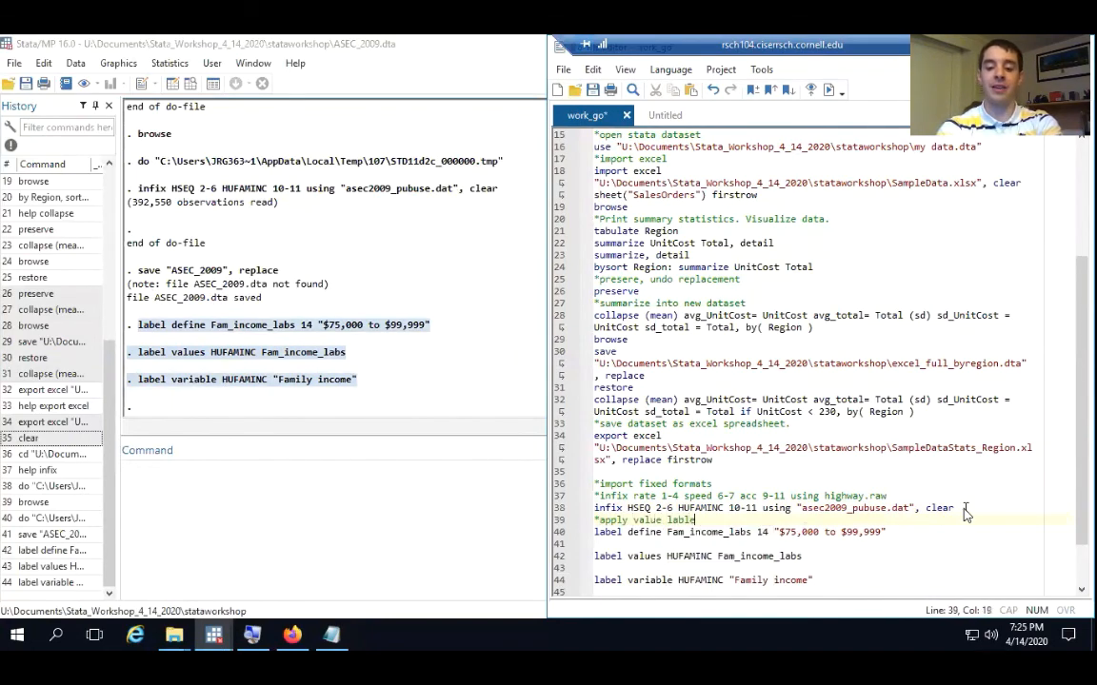
text(s & )
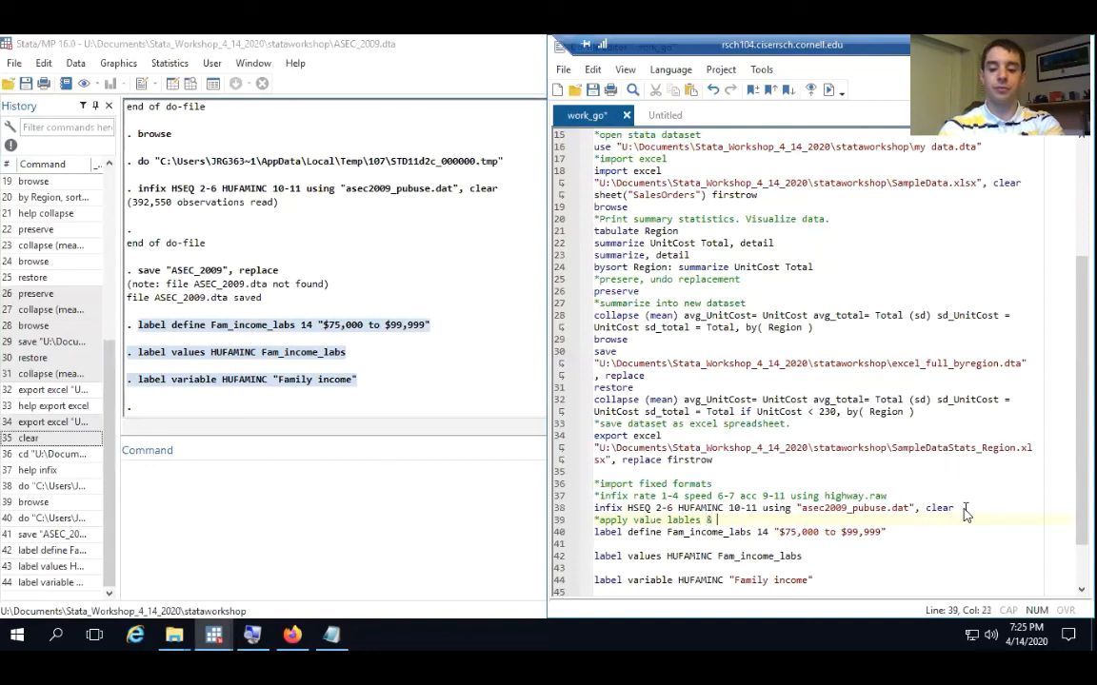
text(variabl)
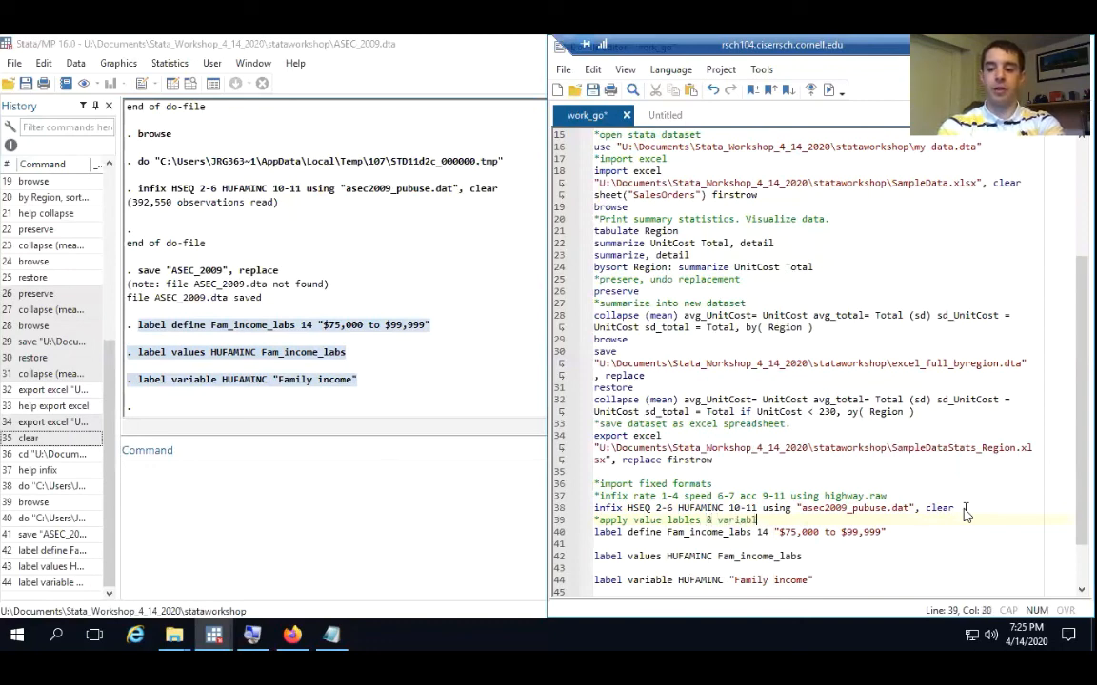
text(e labels.)
scroll(933, 538, down, 1)
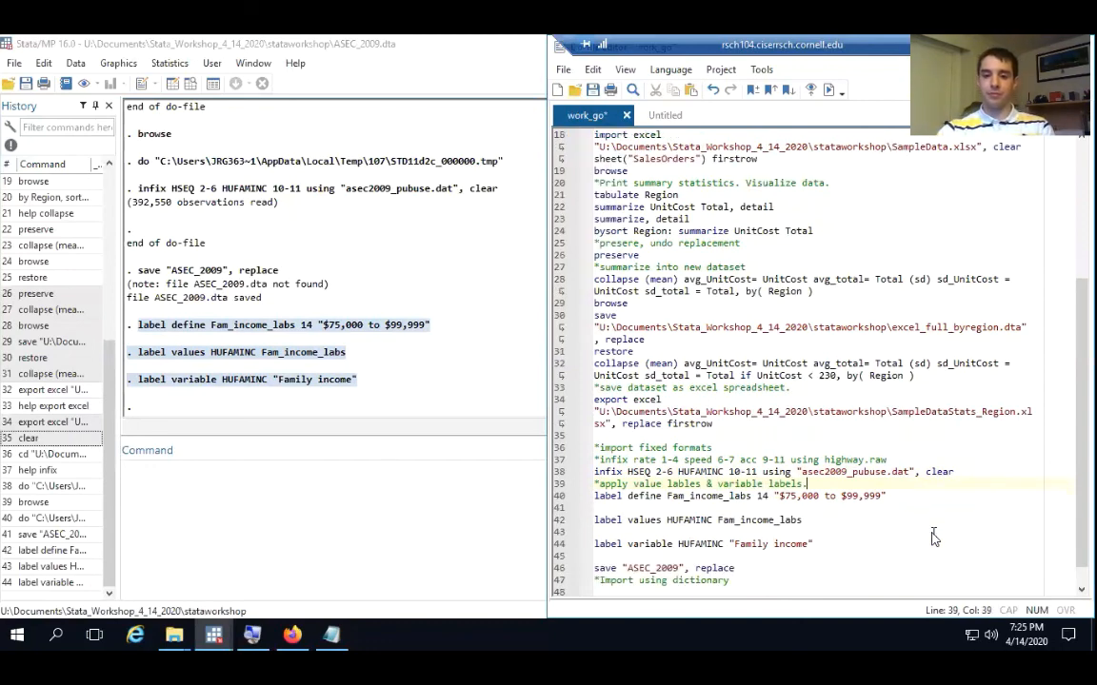
click(564, 70)
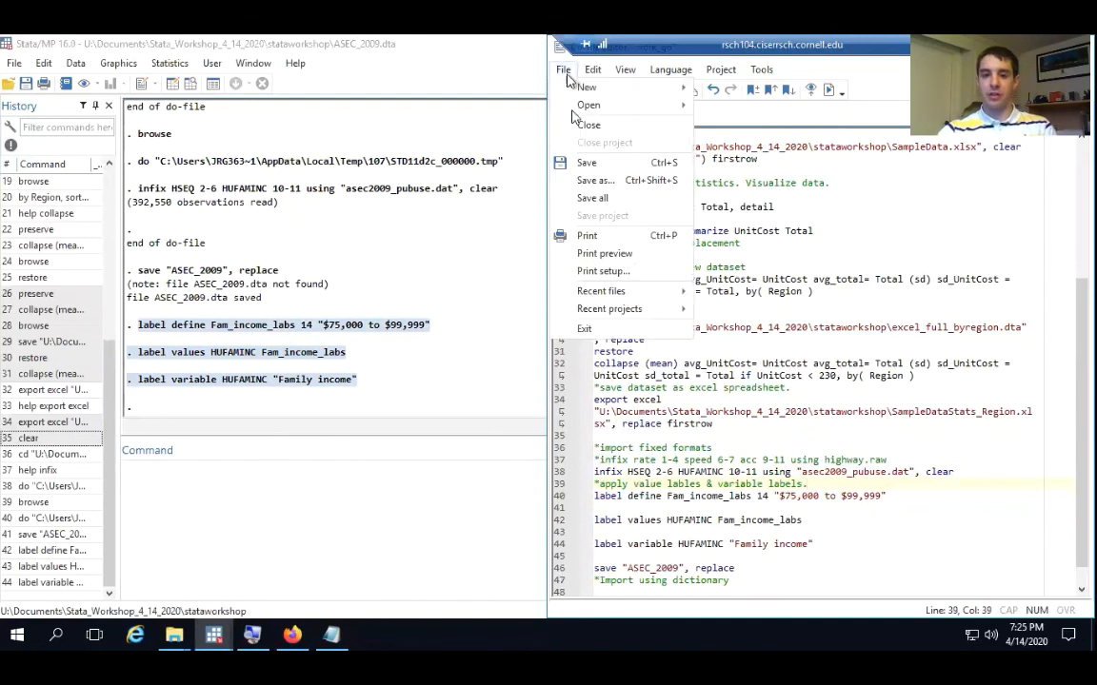
click(595, 164)
Run only the save "ASEC_2009", replace line from the work_go do-file to overwrite the dataset with its labelled version
scroll(714, 438, down, 1)
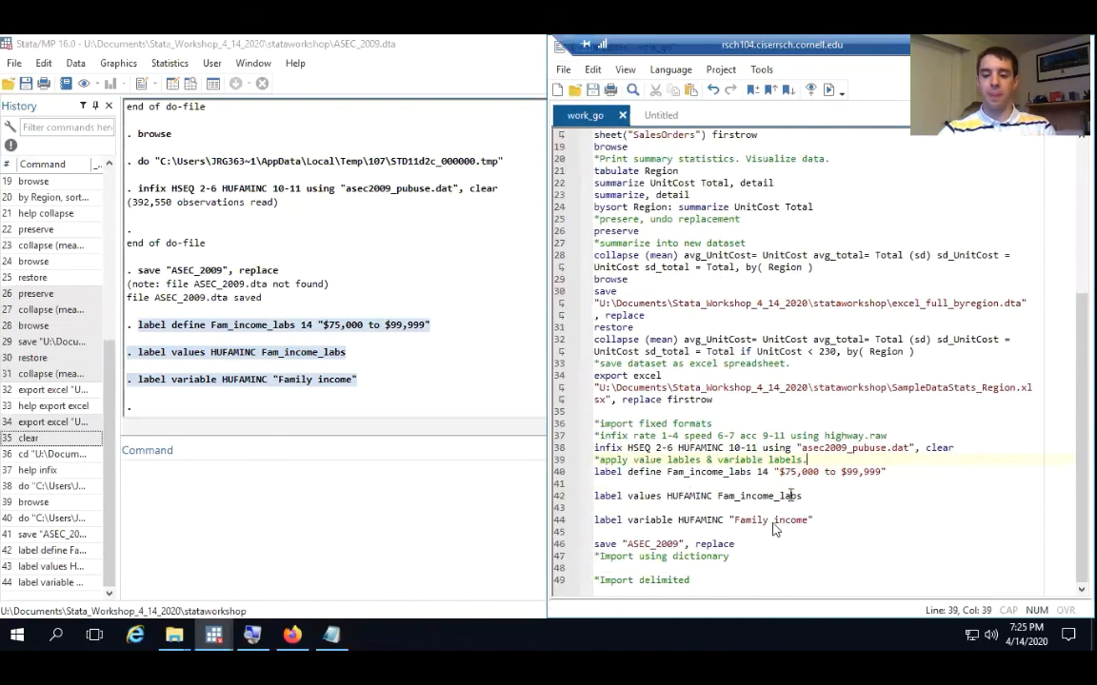
drag(758, 544, 547, 544)
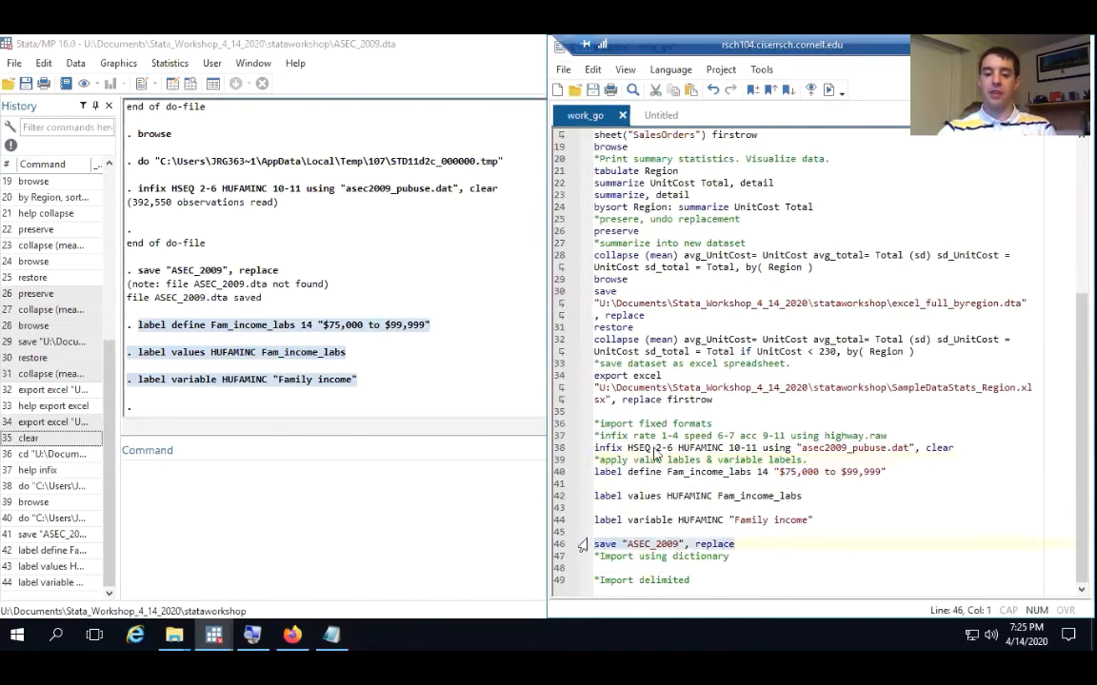
click(828, 90)
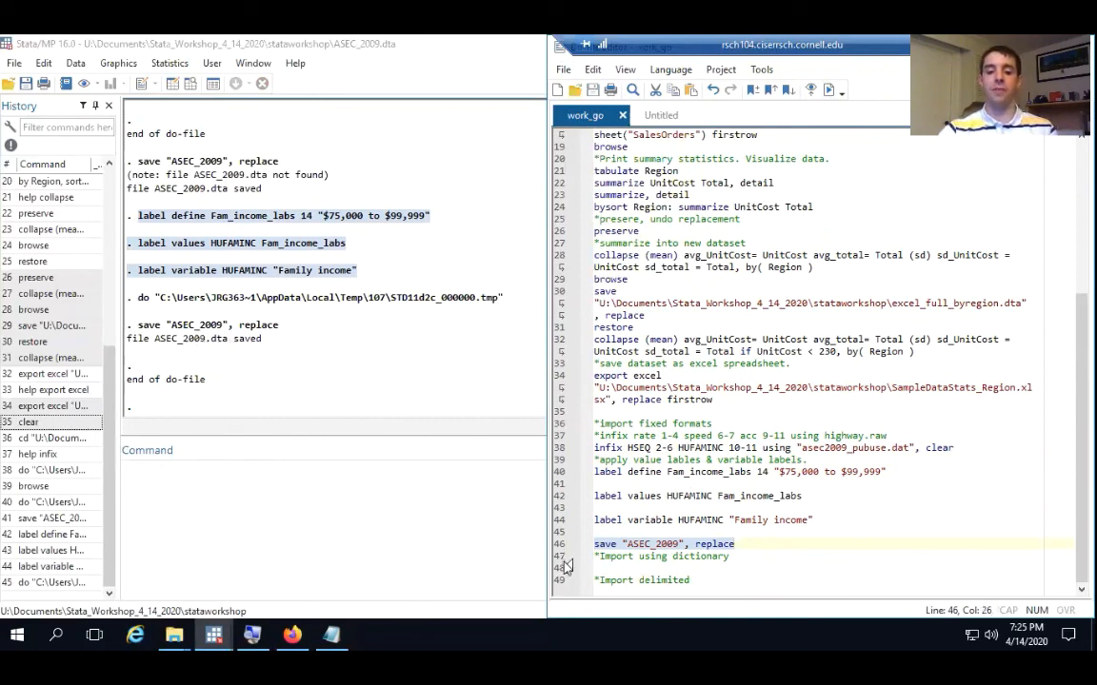
Clear the labelled ASEC dataset from memory with the clear command
click(188, 497)
text(clea)
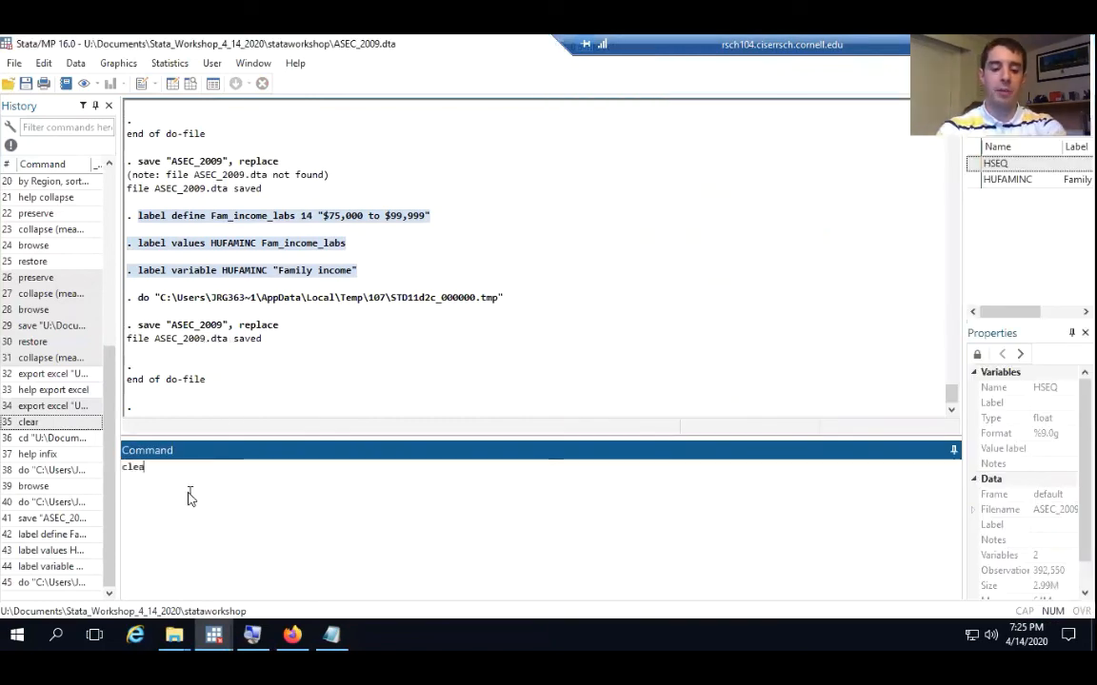
text(r)
key(Return)
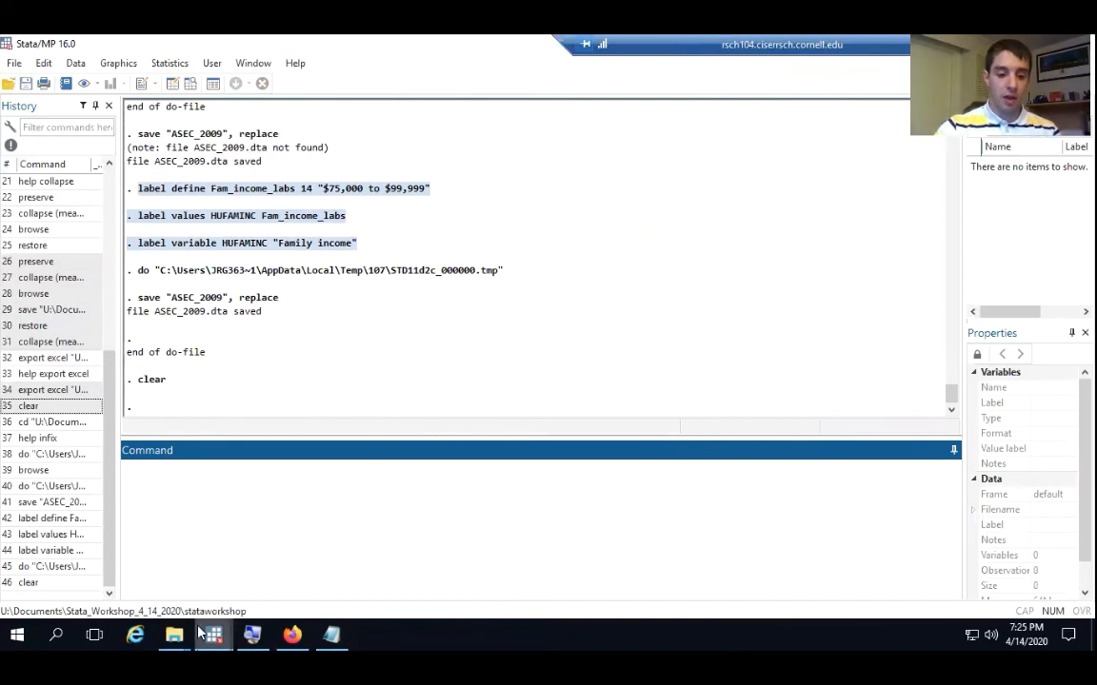
Open the help page for the infile command by running help infile
mouse_move(201, 633)
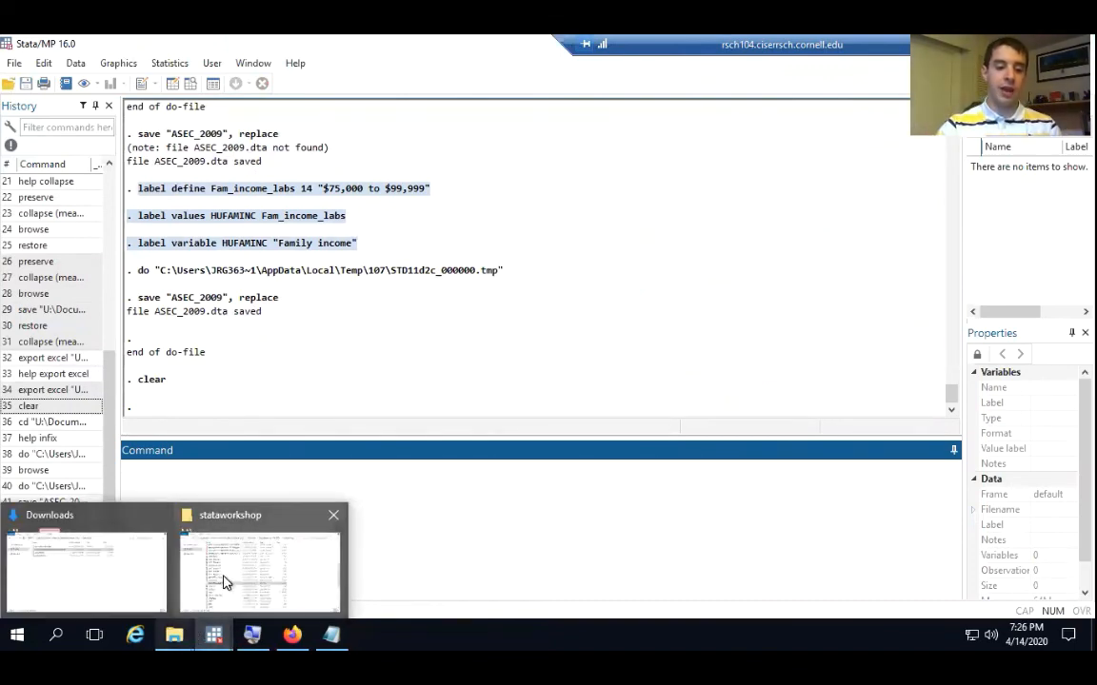
mouse_move(223, 581)
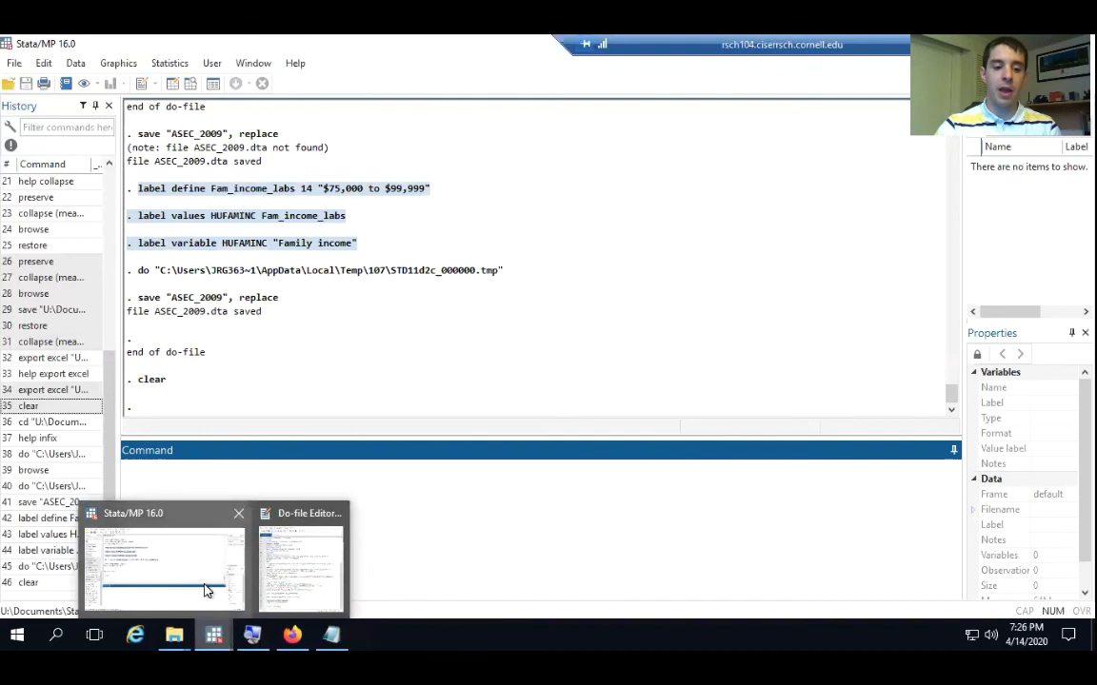
click(204, 591)
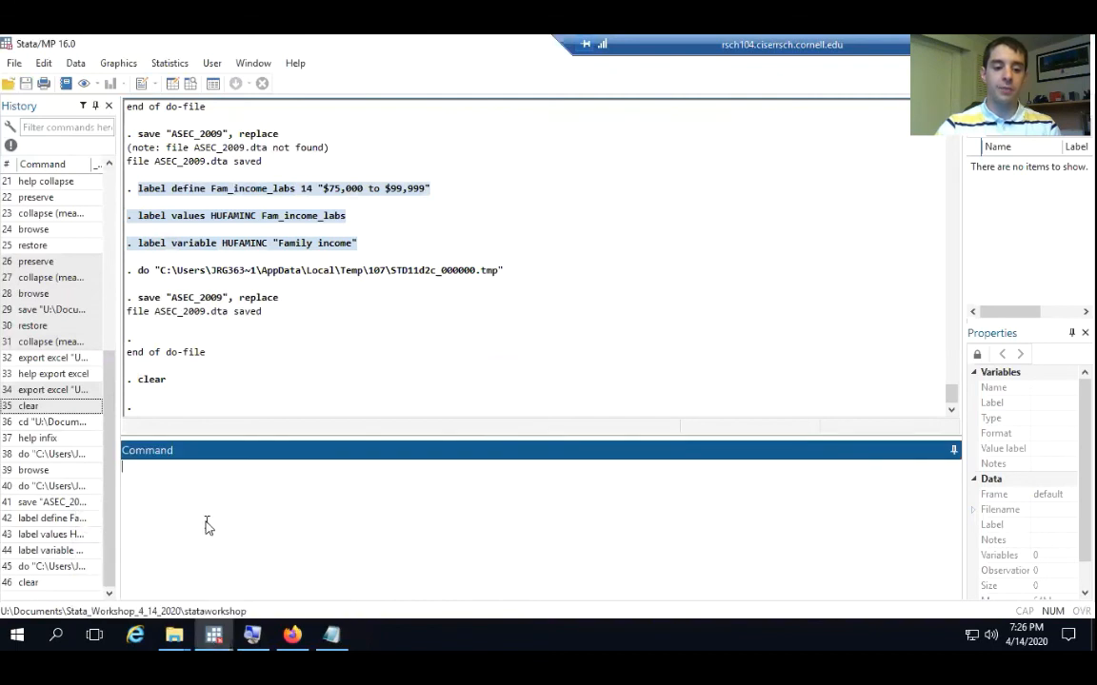
text(h)
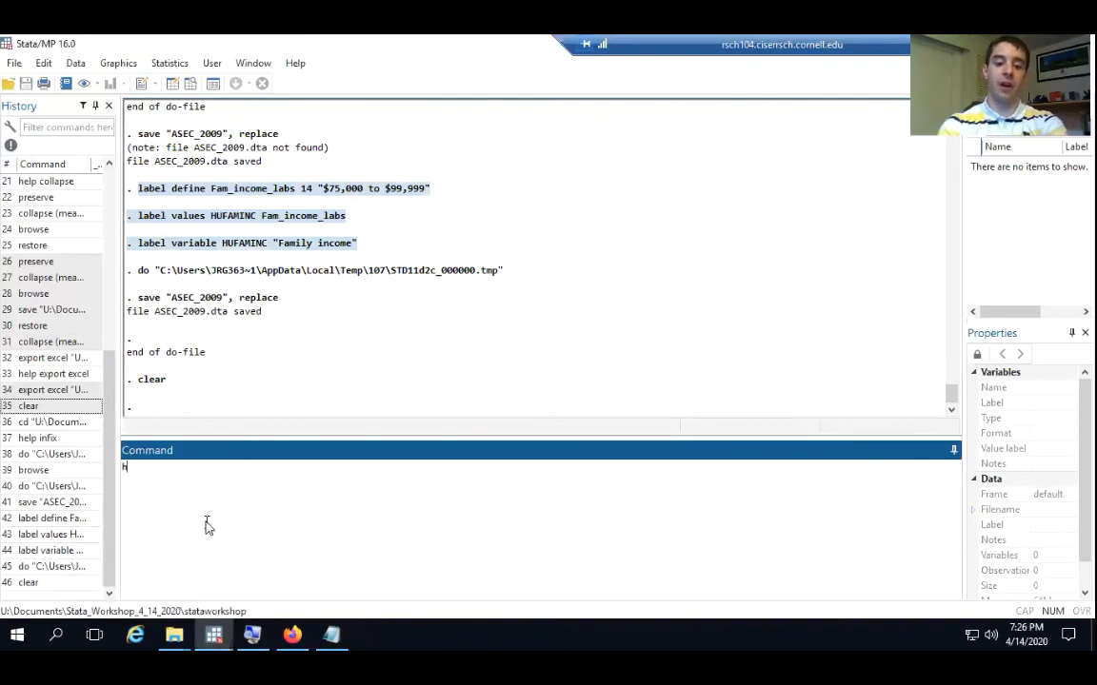
text(elp infile)
key(Return)
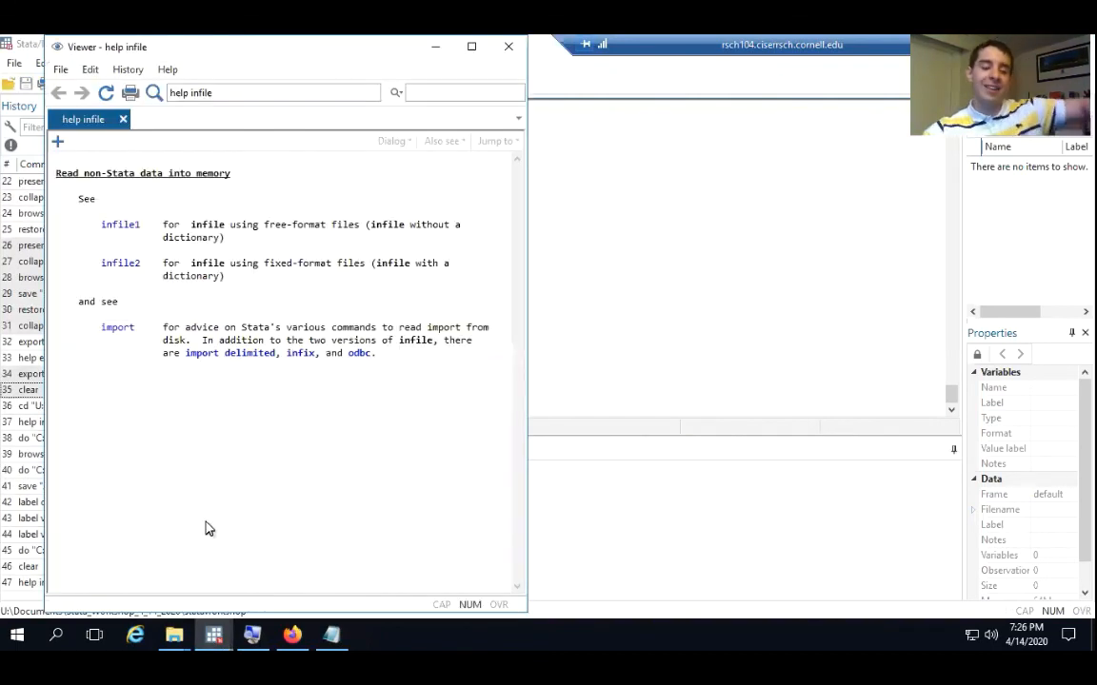